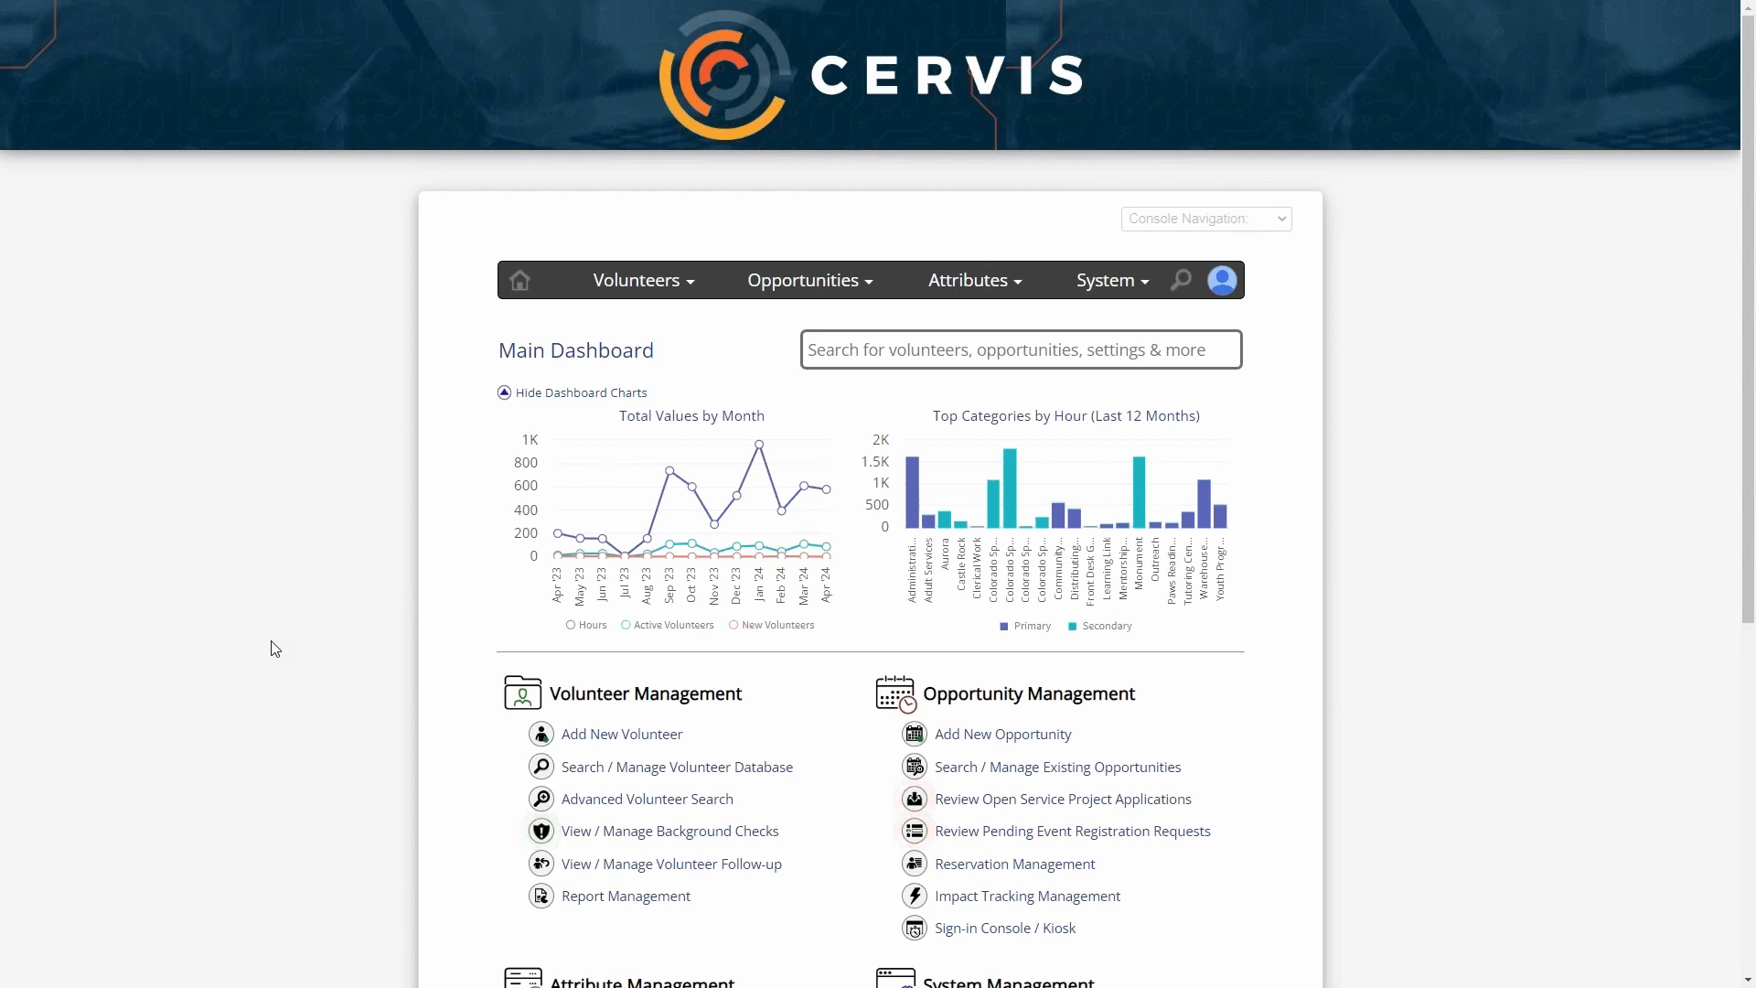
- Open the volunteer database for management and list all volunteers by searching with no name entered
scroll(274, 648, "down", 2)
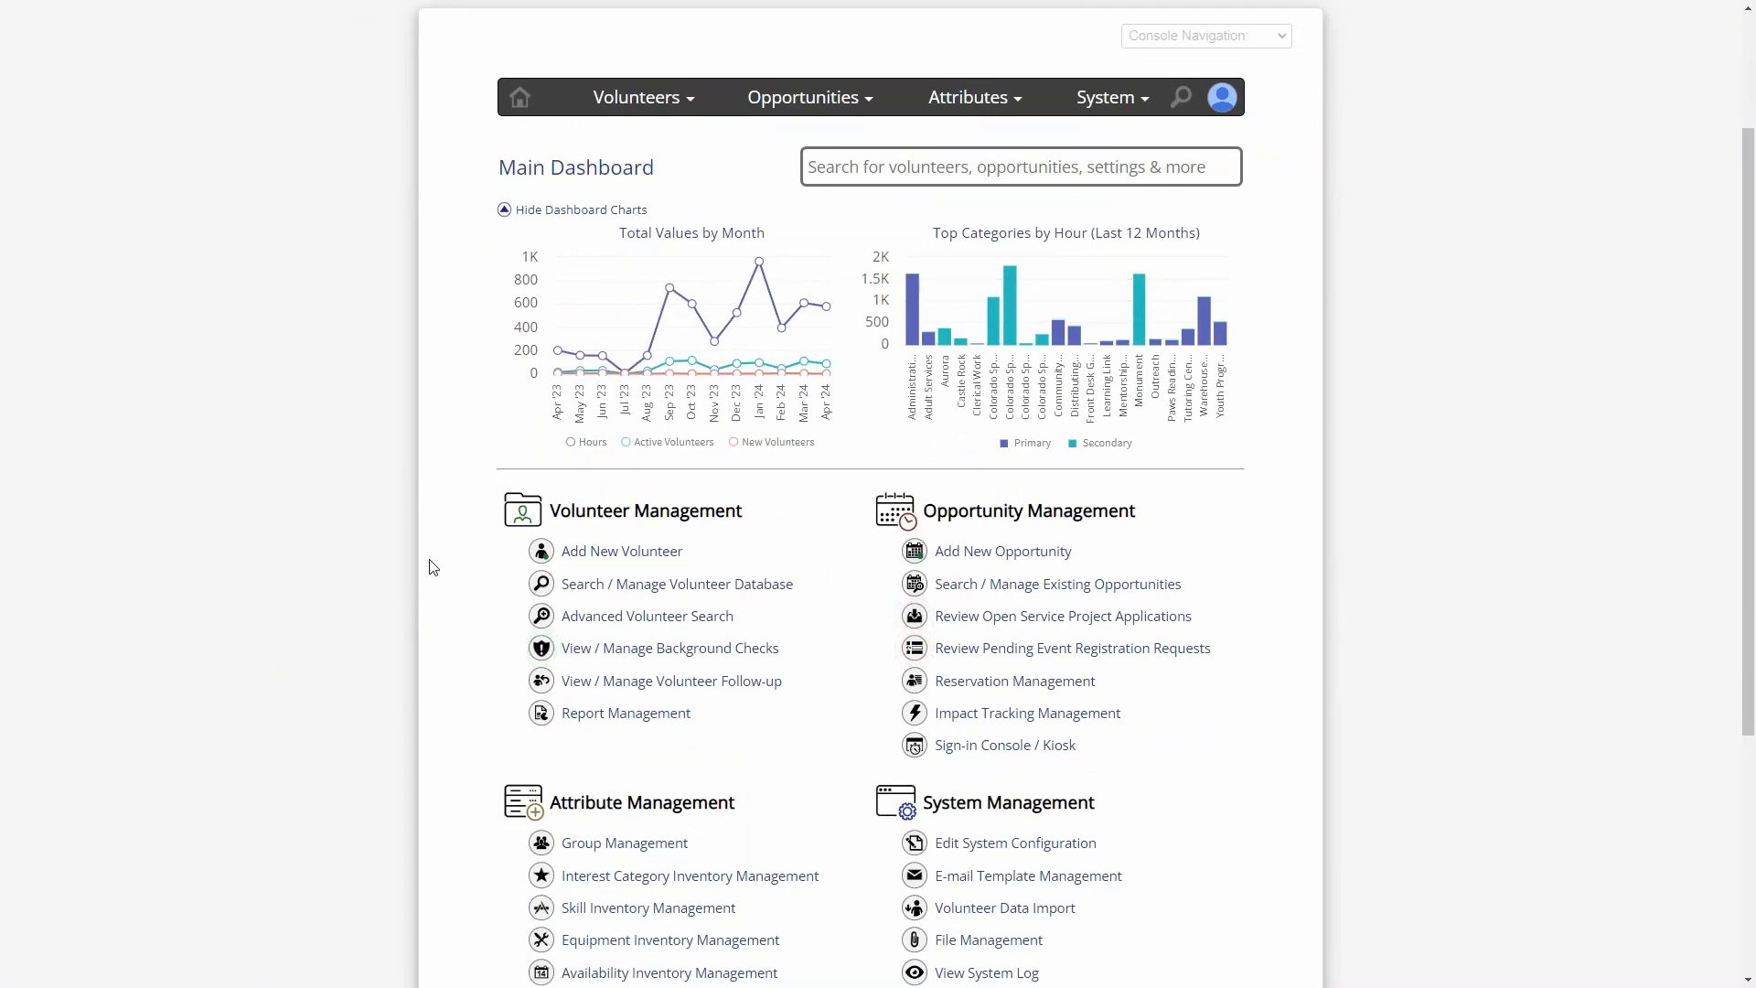
left_click_drag(557, 512, 744, 512)
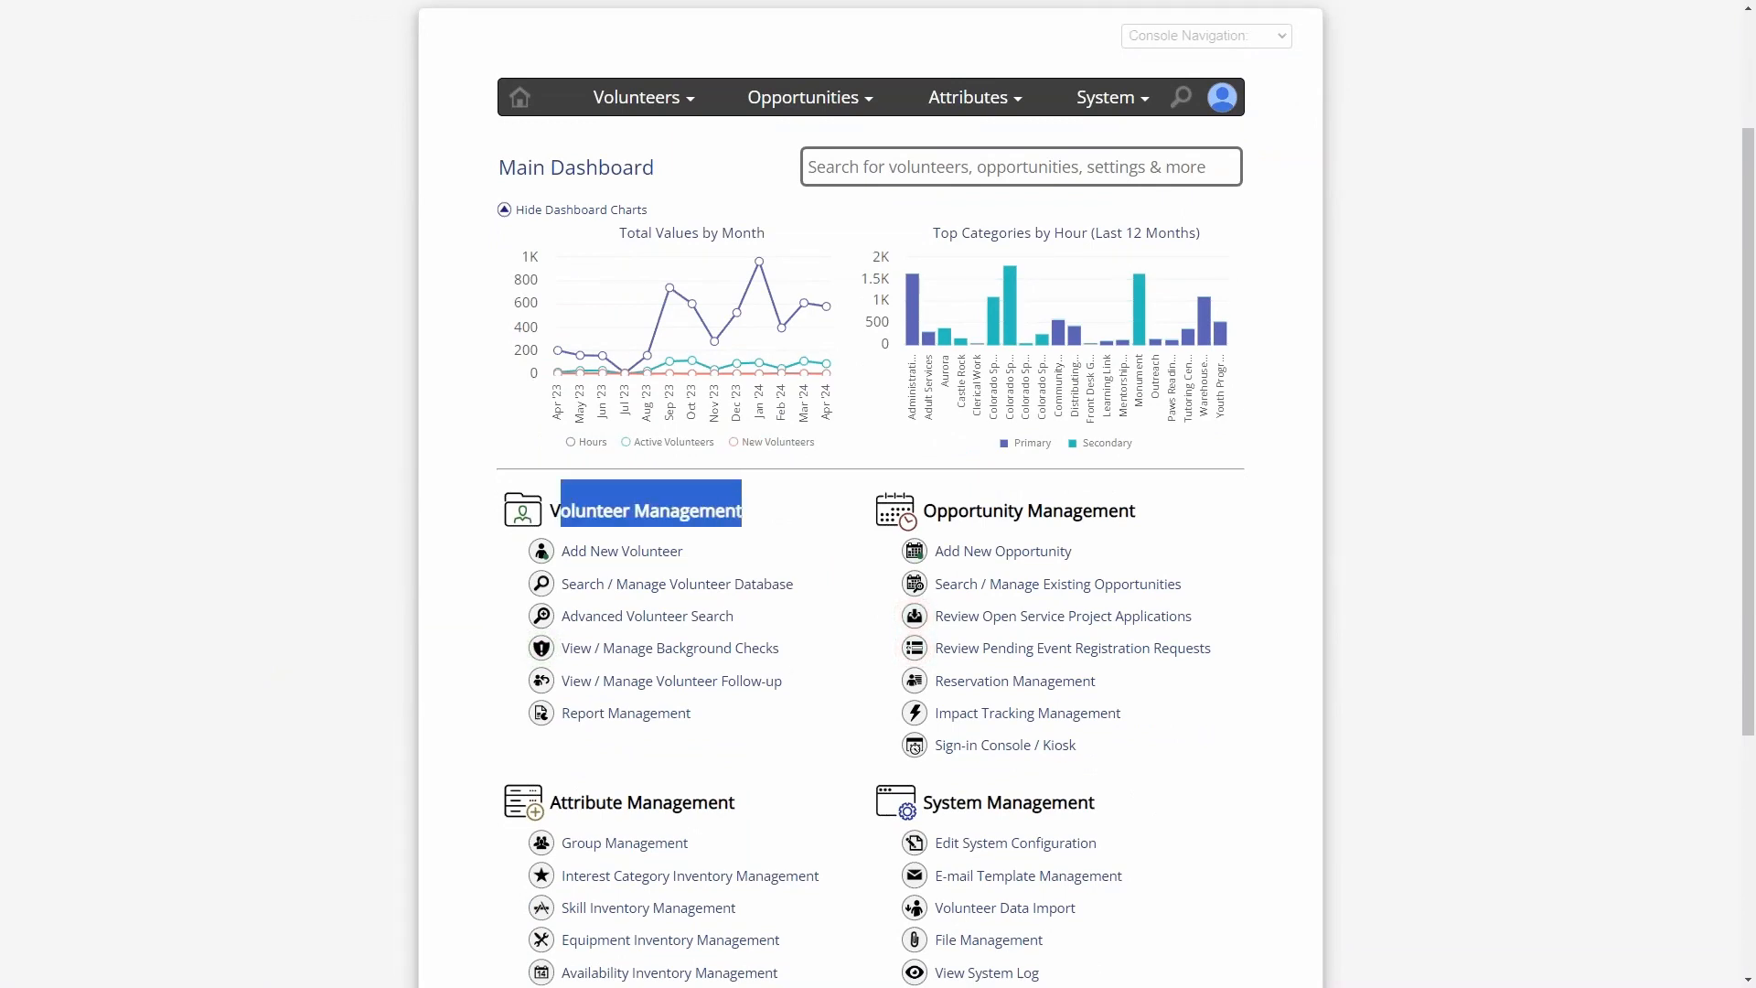
left_click(729, 502)
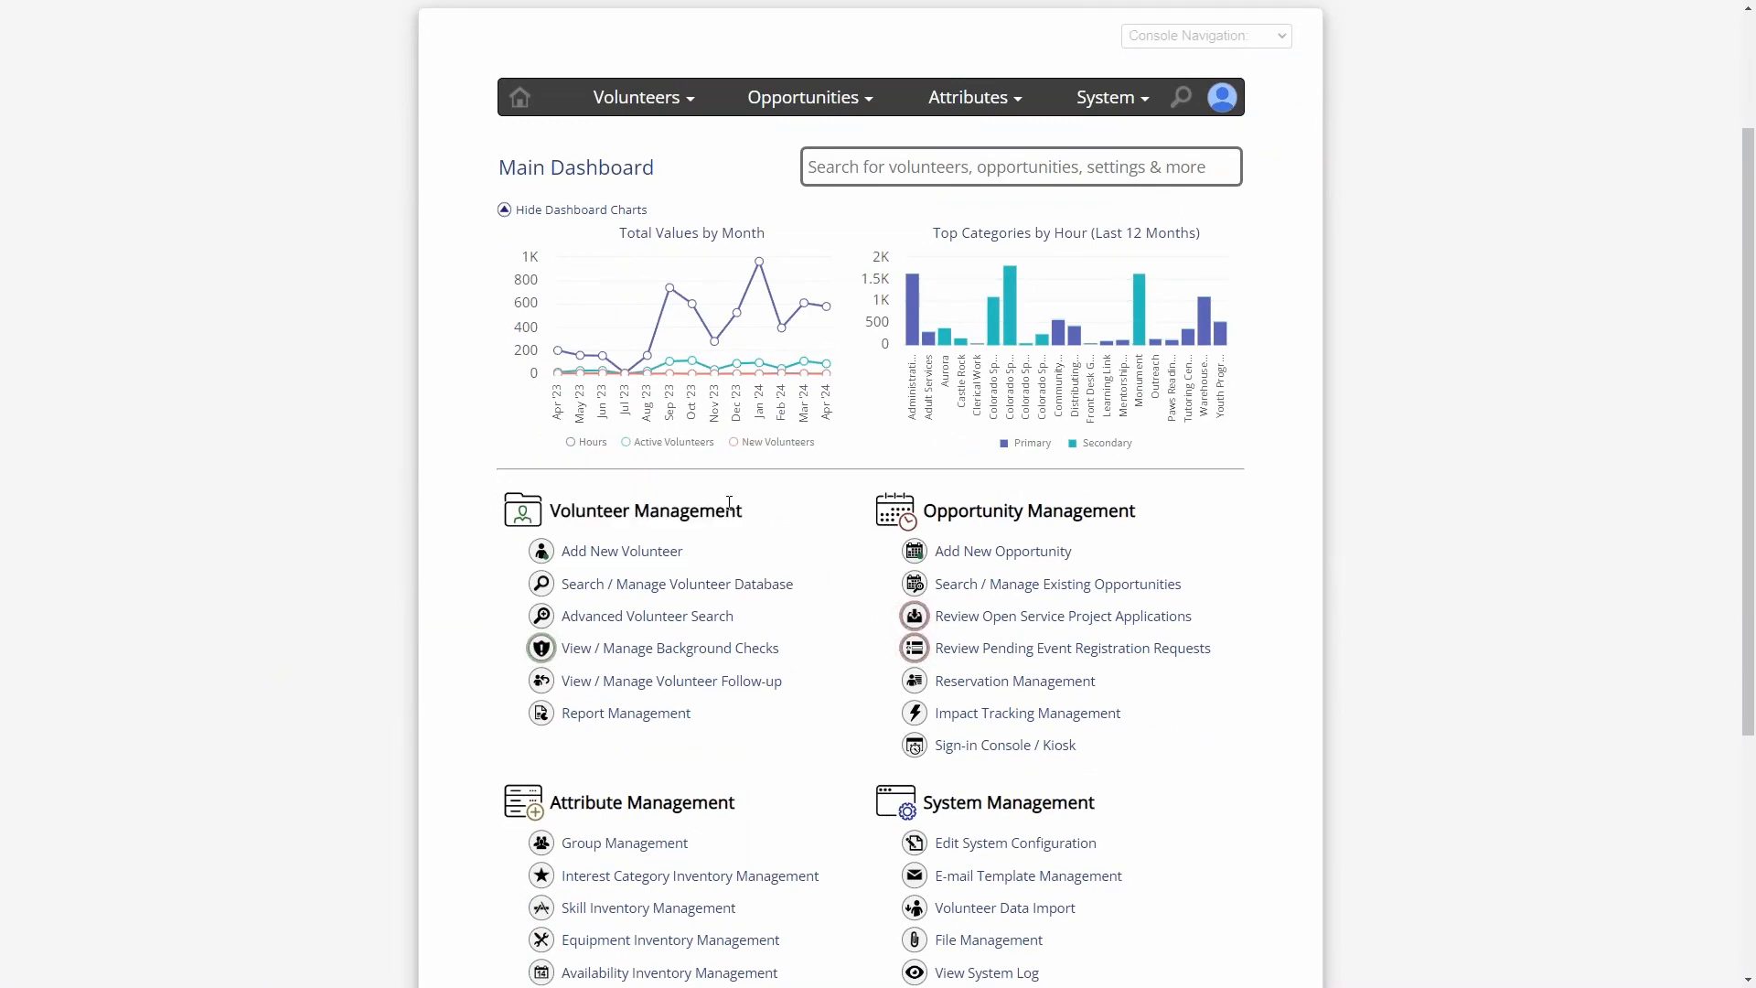
left_click(630, 586)
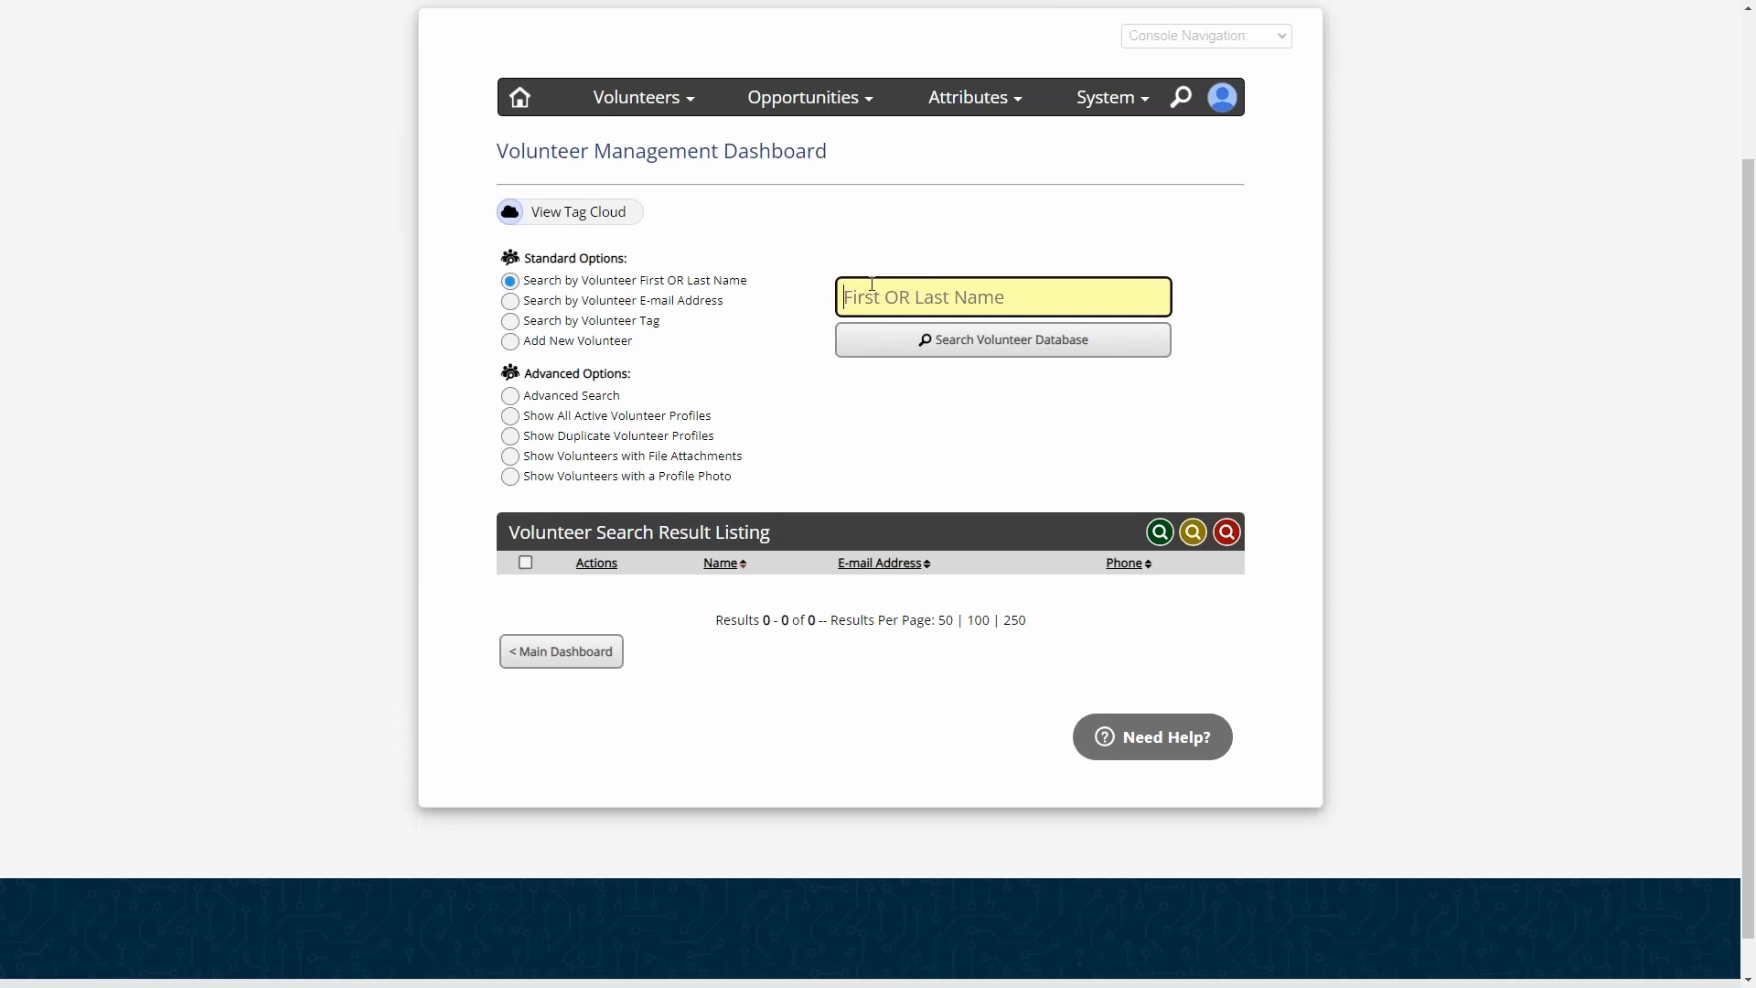
left_click(936, 341)
- Select every volunteer in the search results and choose the Send E-mail to Selected Volunteers bulk action
scroll(945, 349, "down", 3)
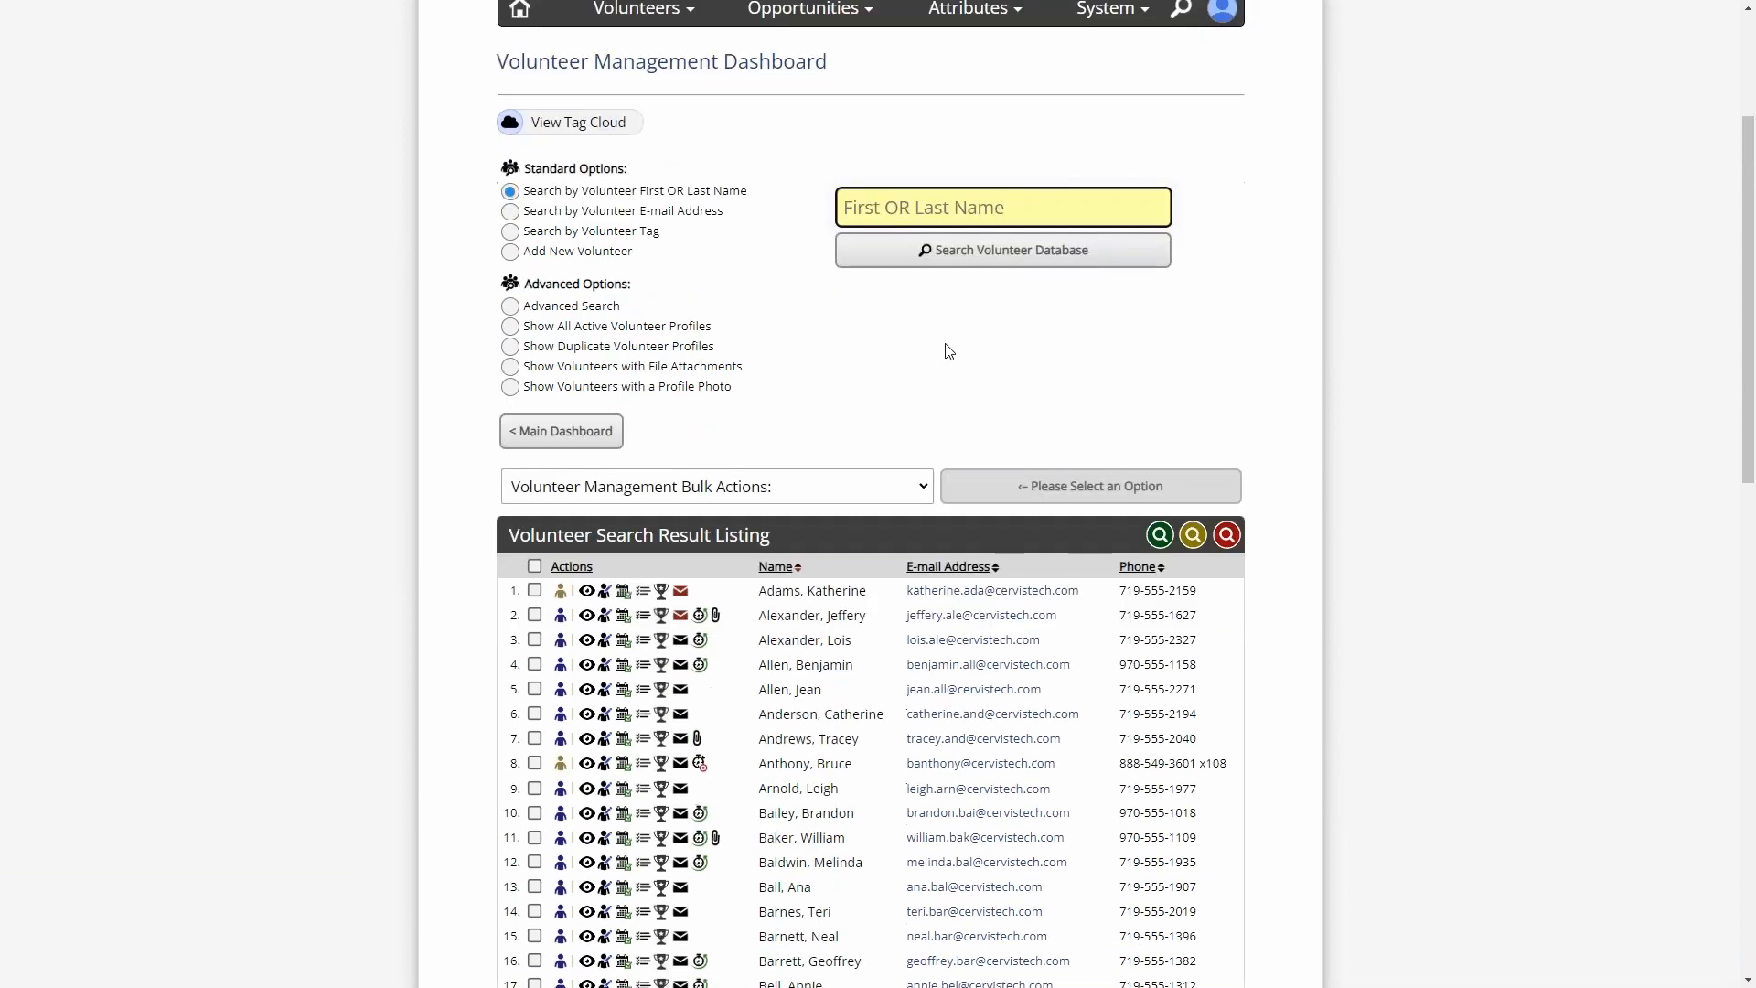
left_click(535, 380)
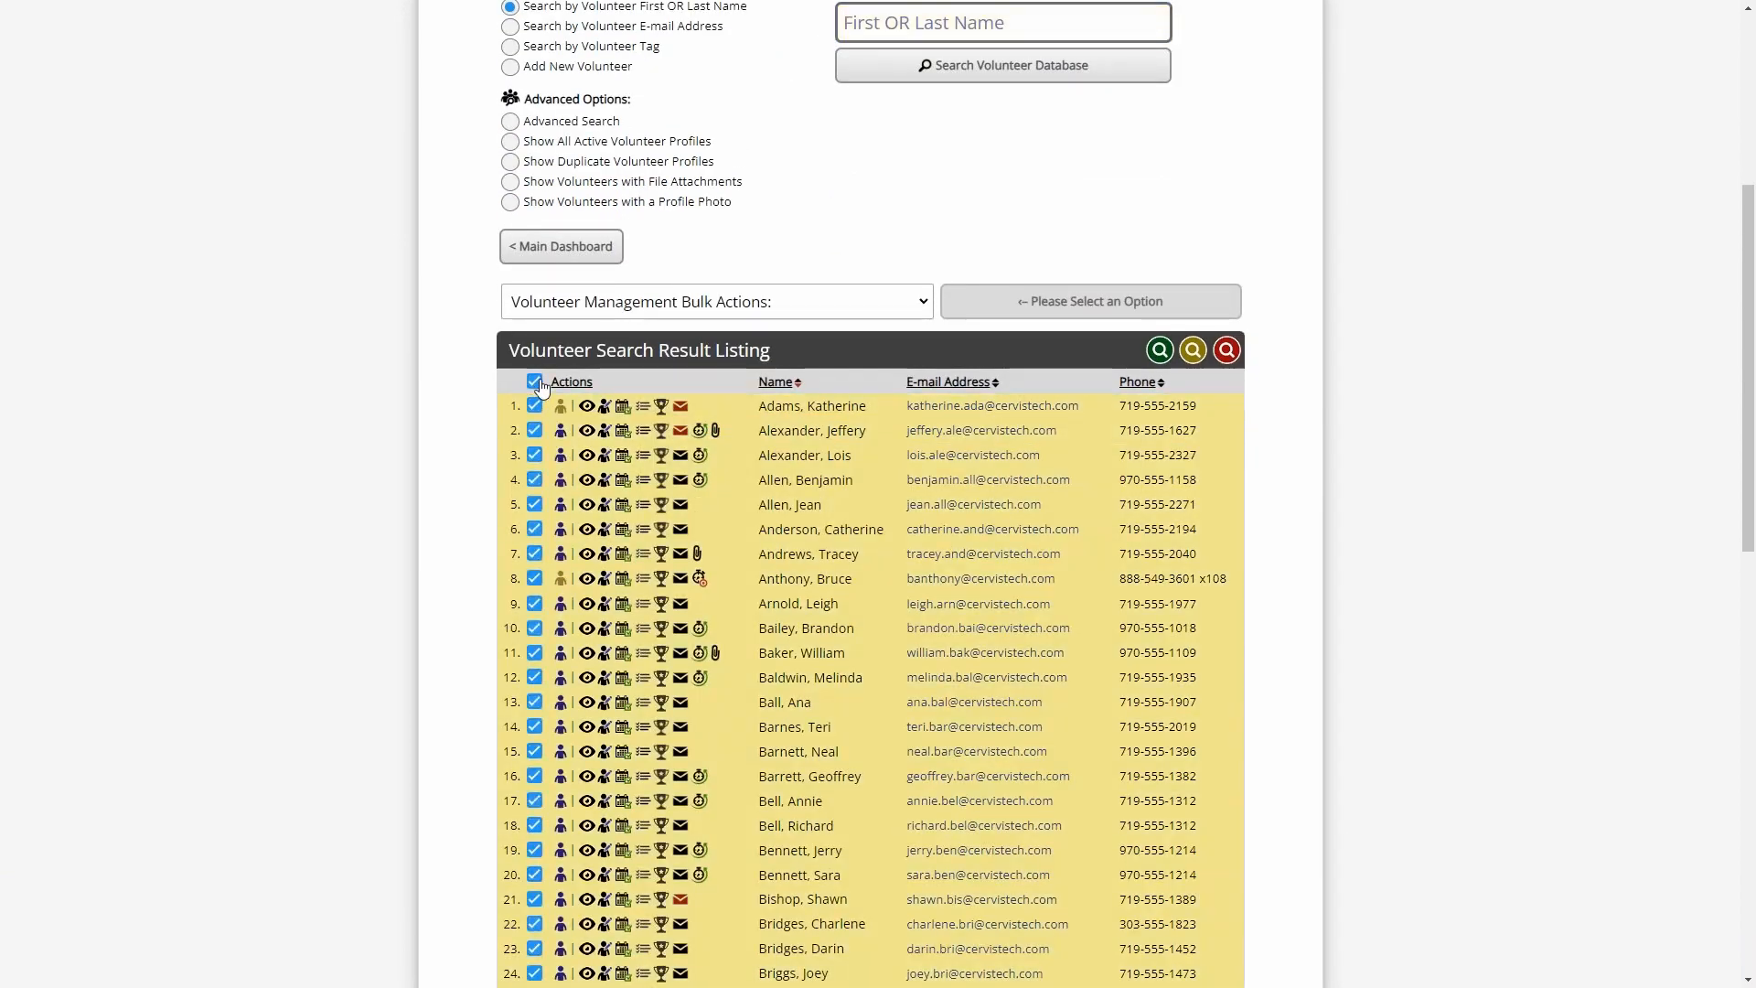
left_click(627, 303)
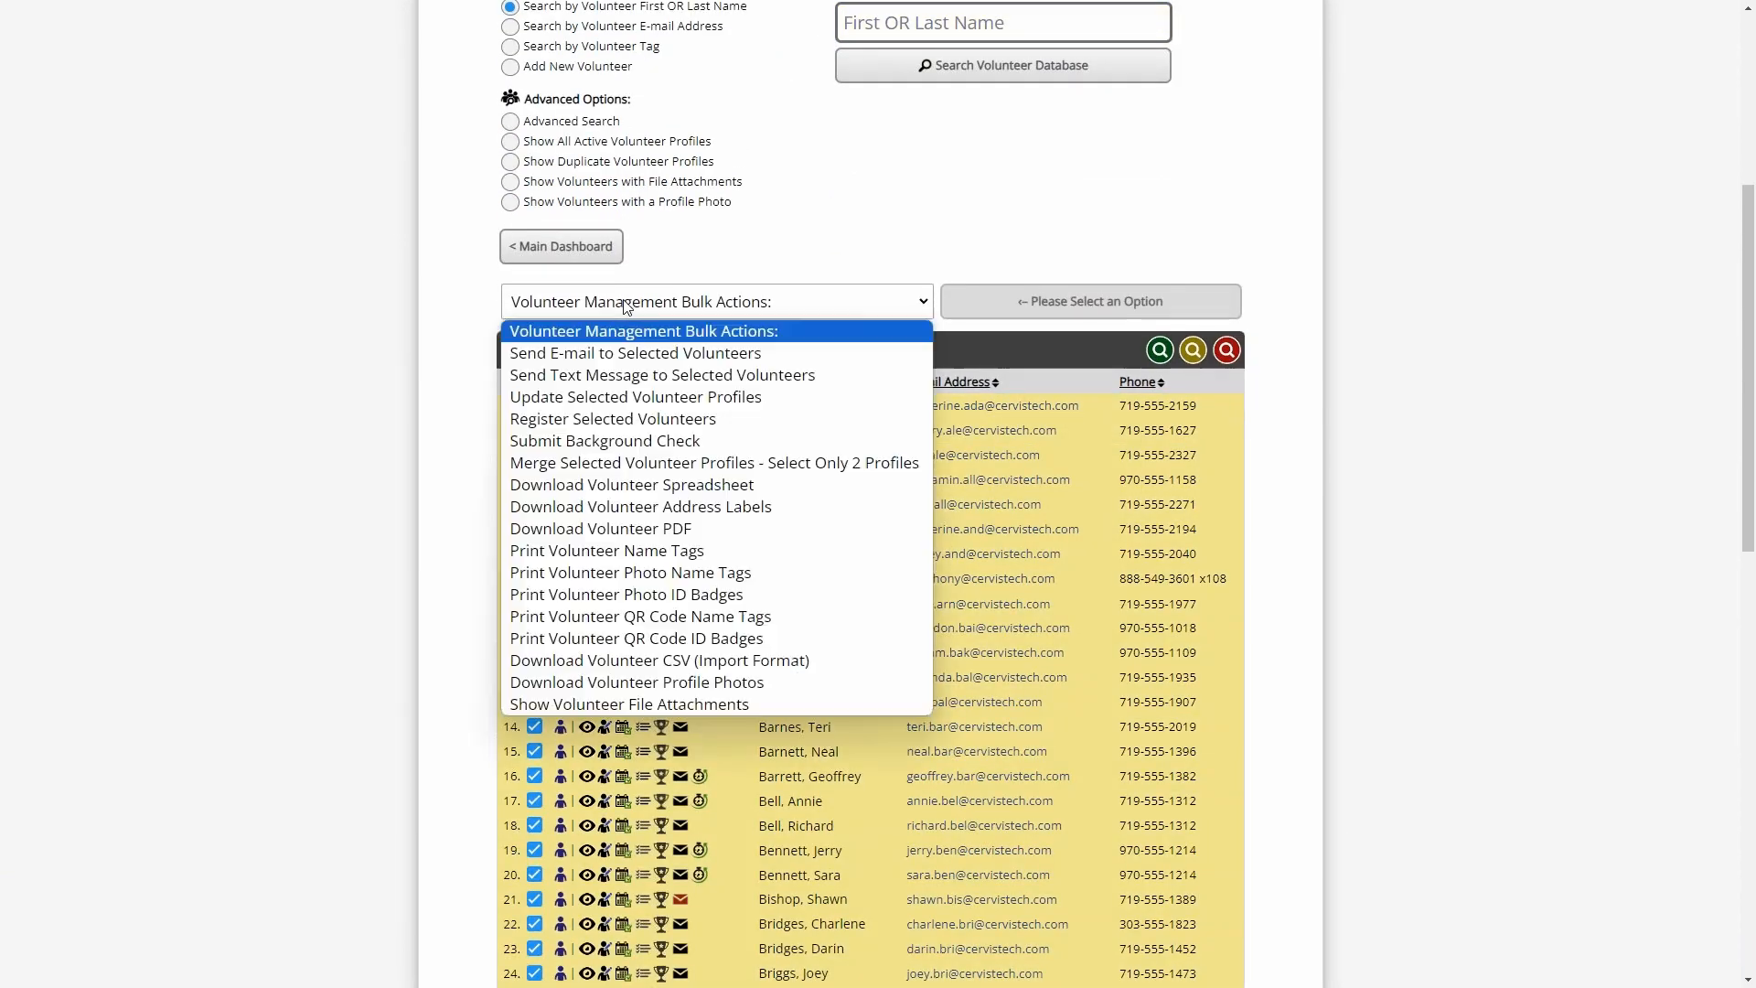
left_click(638, 354)
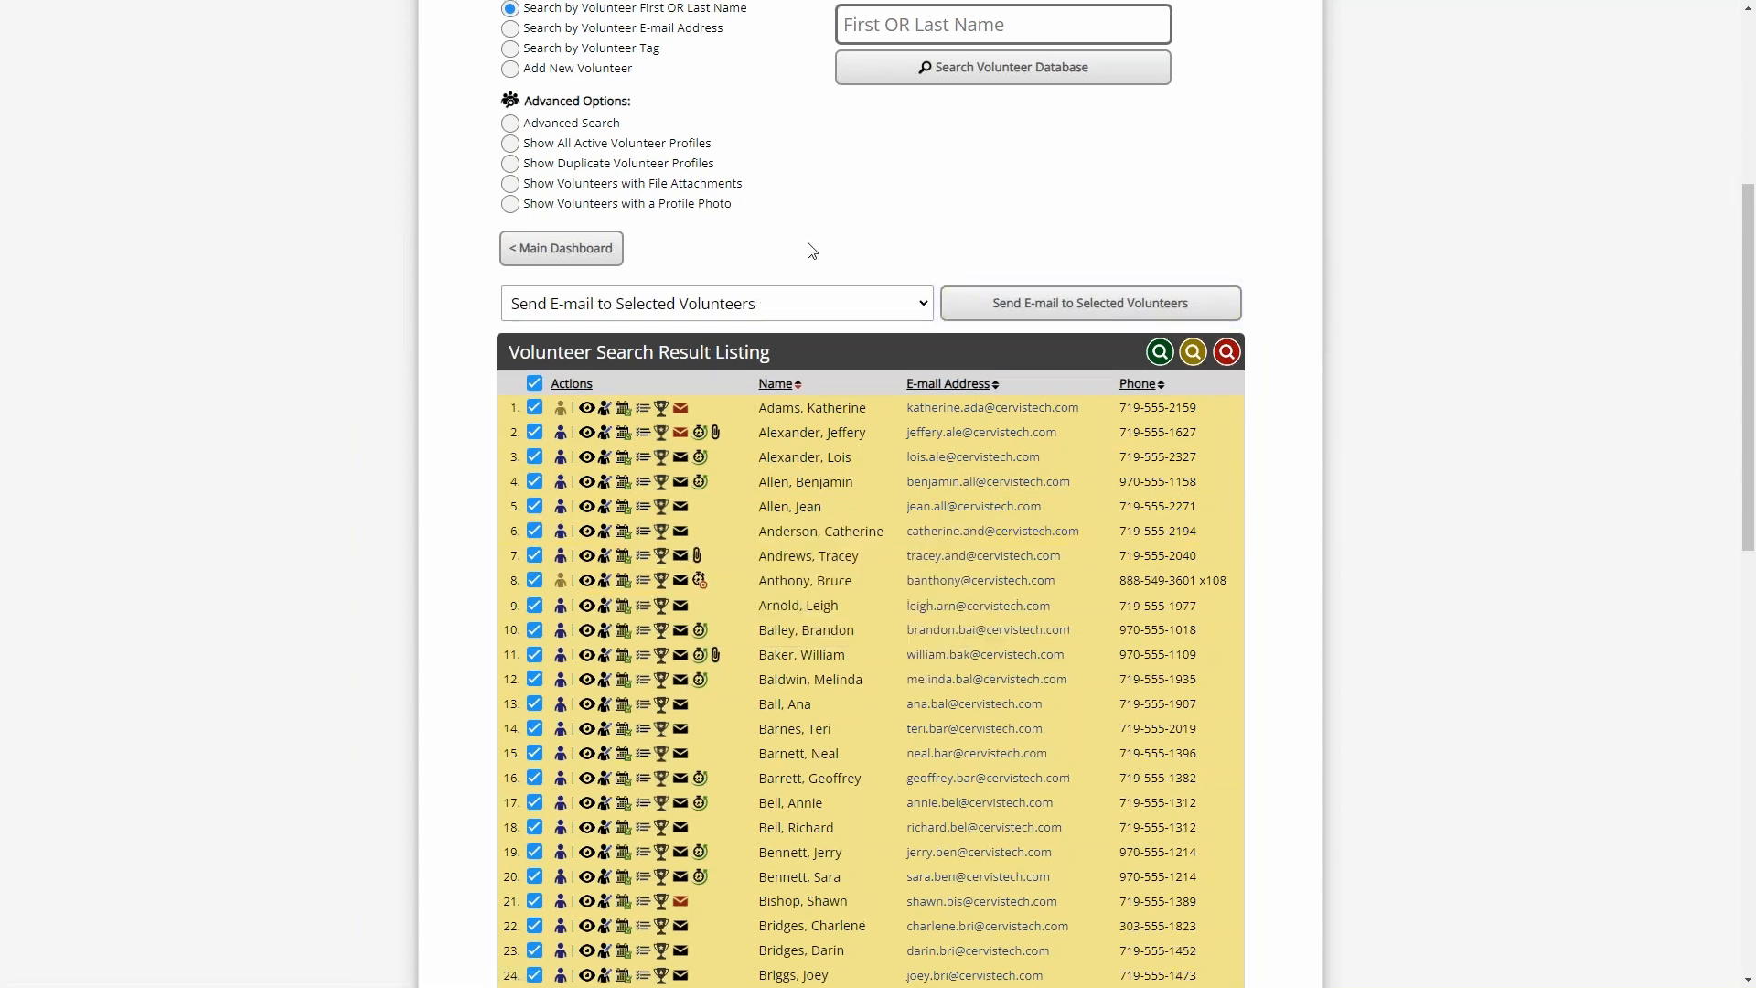
- Go to the existing opportunities list and open the registrations for Zoo Wings Over Water - Special Event
scroll(804, 470, "up", 5)
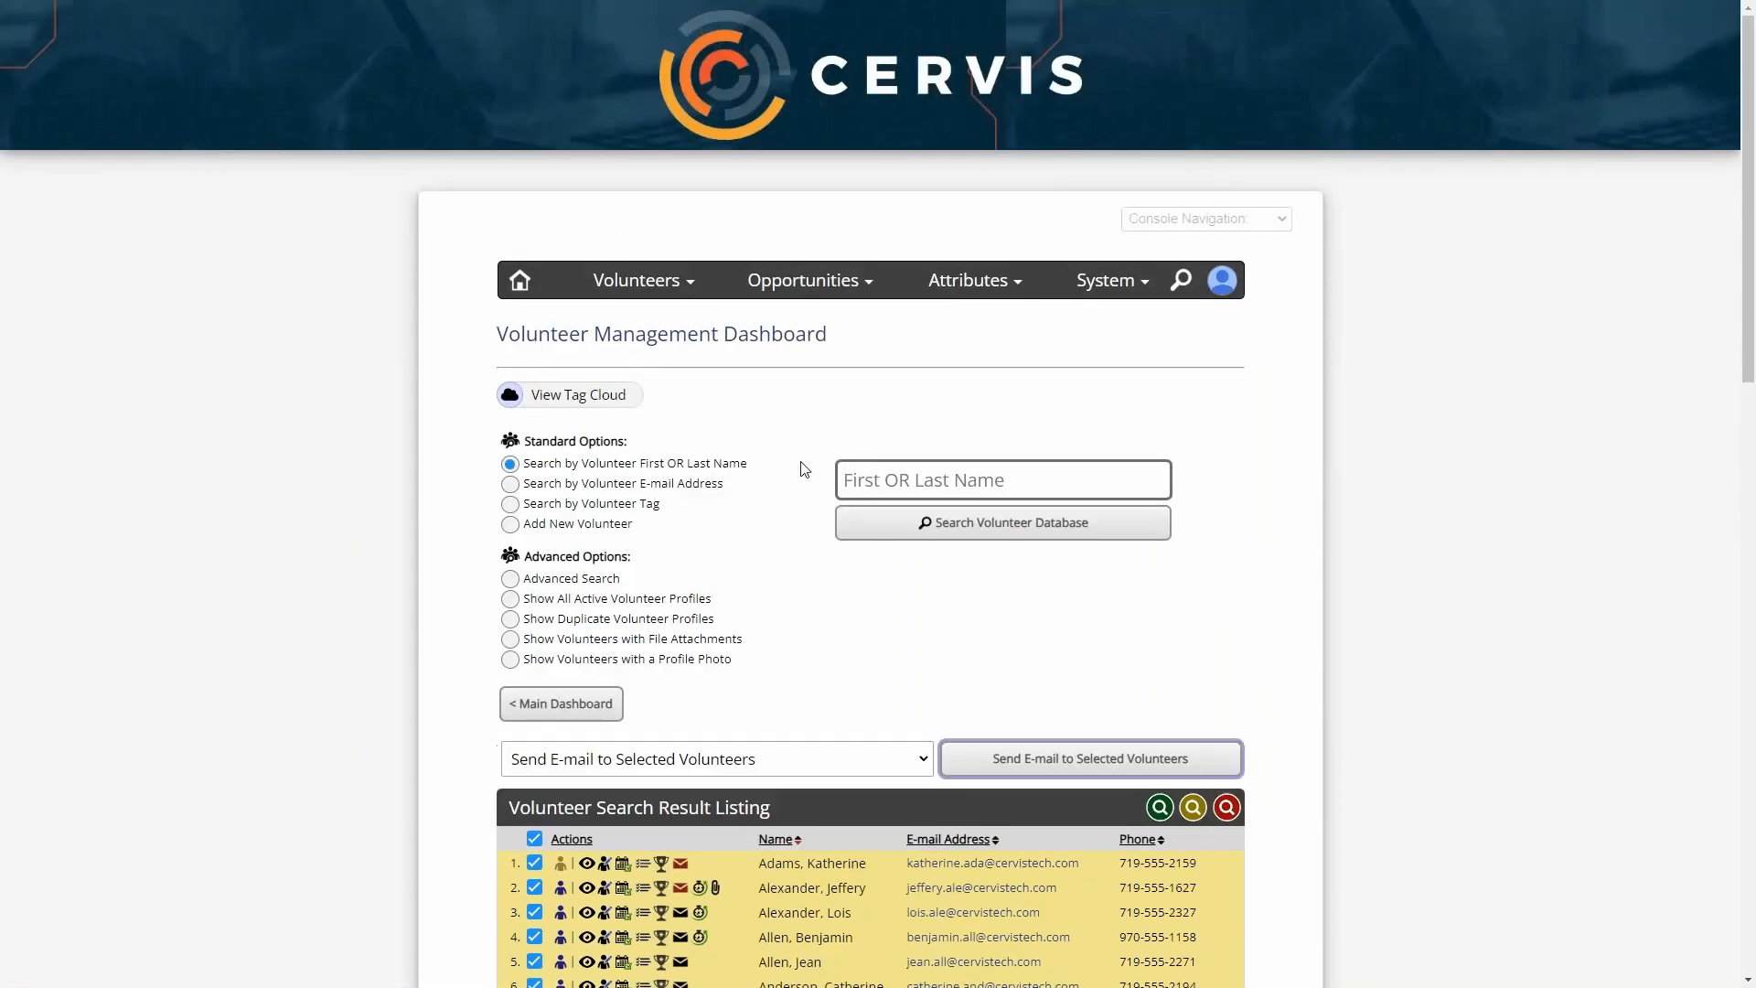
mouse_move(813, 291)
left_click(785, 358)
scroll(828, 413, "down", 7)
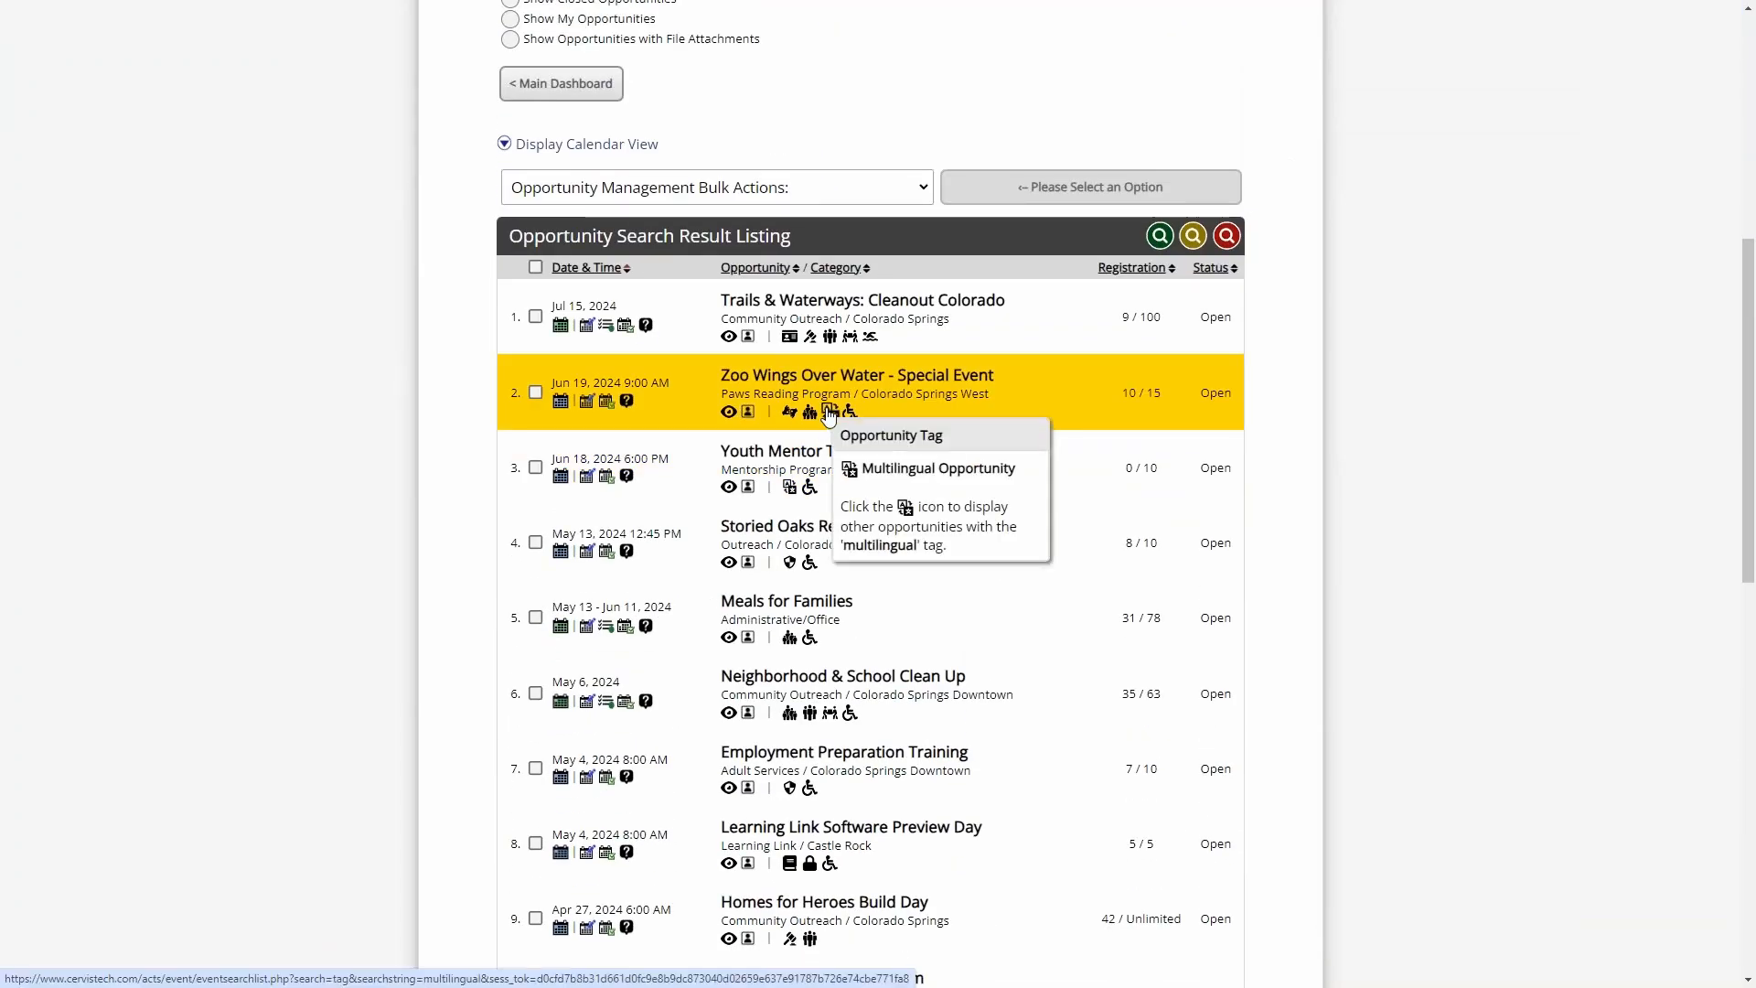
left_click(604, 404)
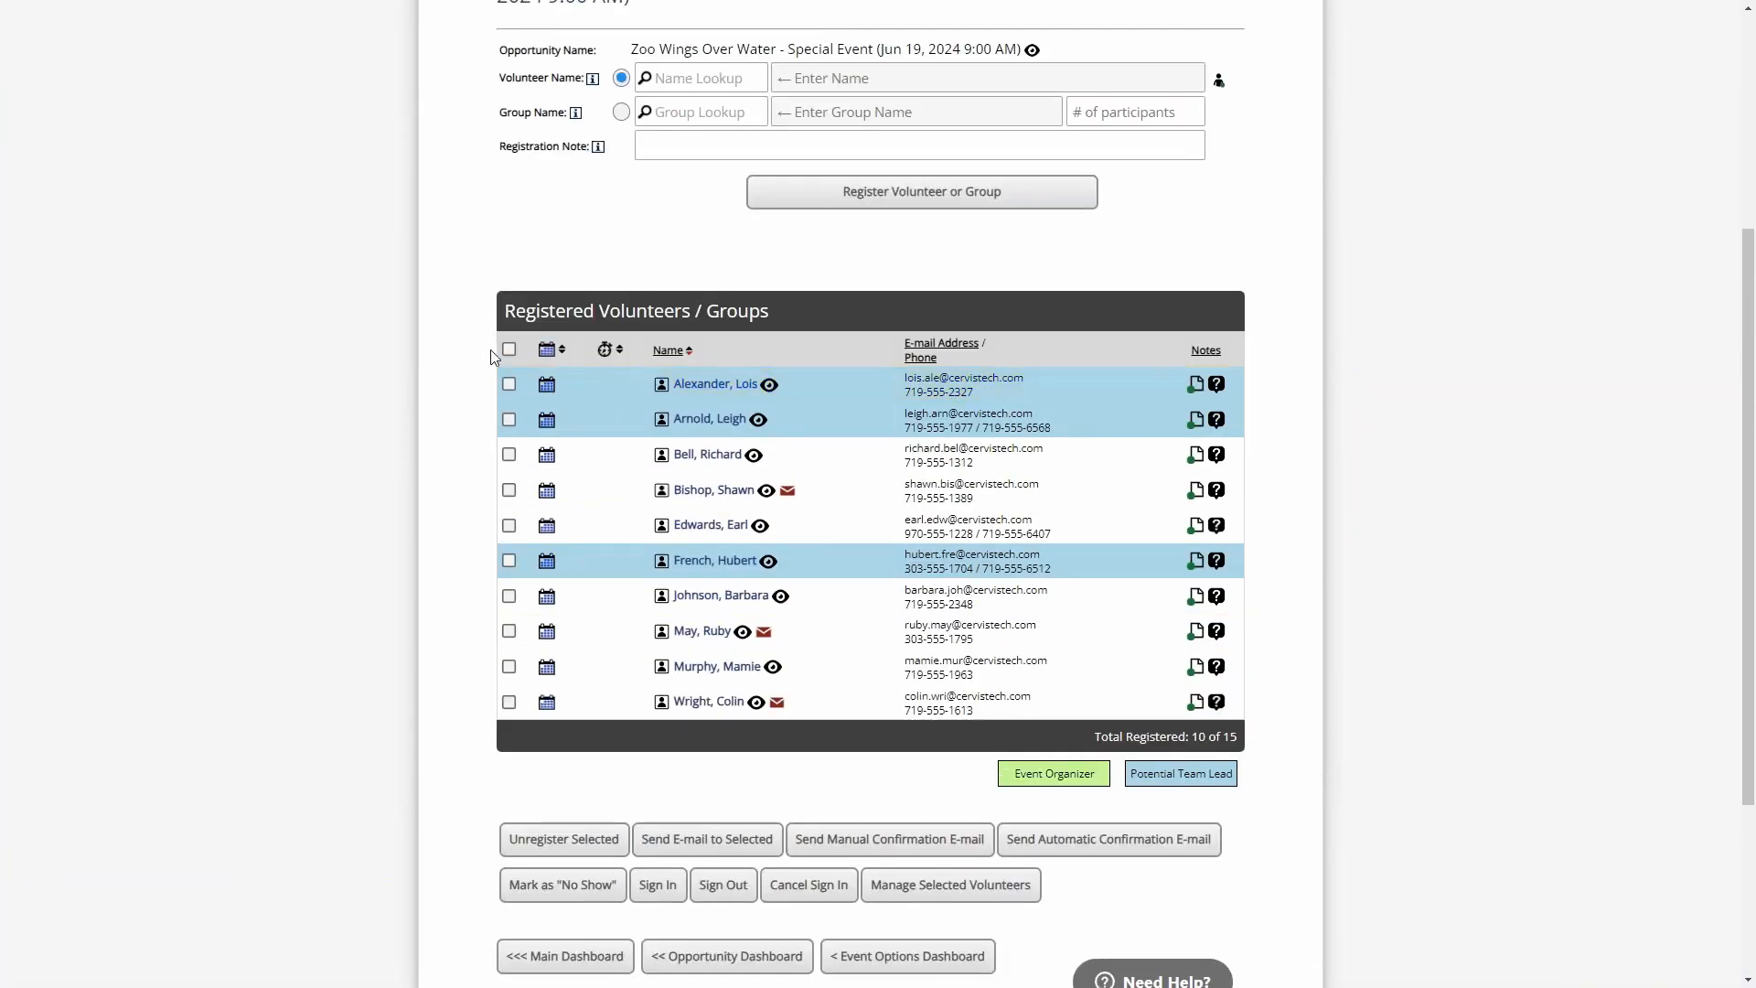
- Select all volunteers registered for the Zoo Wings event, check the e-mail options, and return to the Main Dashboard
left_click(509, 350)
scroll(452, 636, "down", 2)
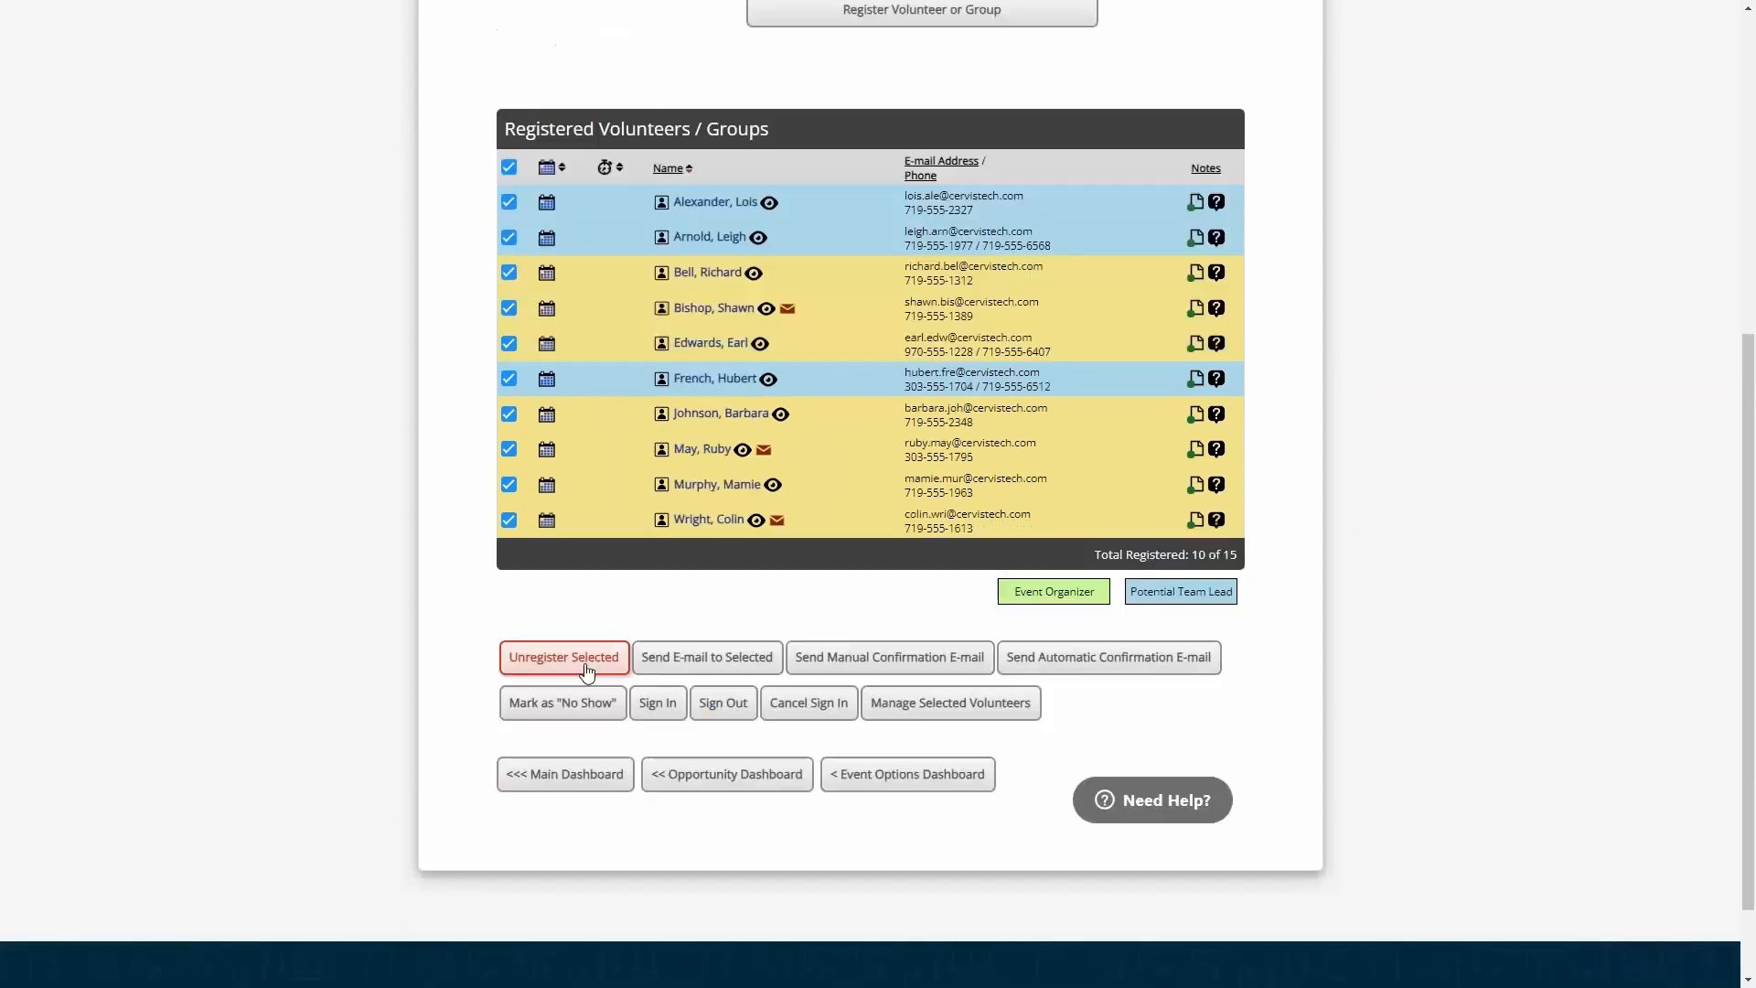
scroll(586, 671, "down", 1)
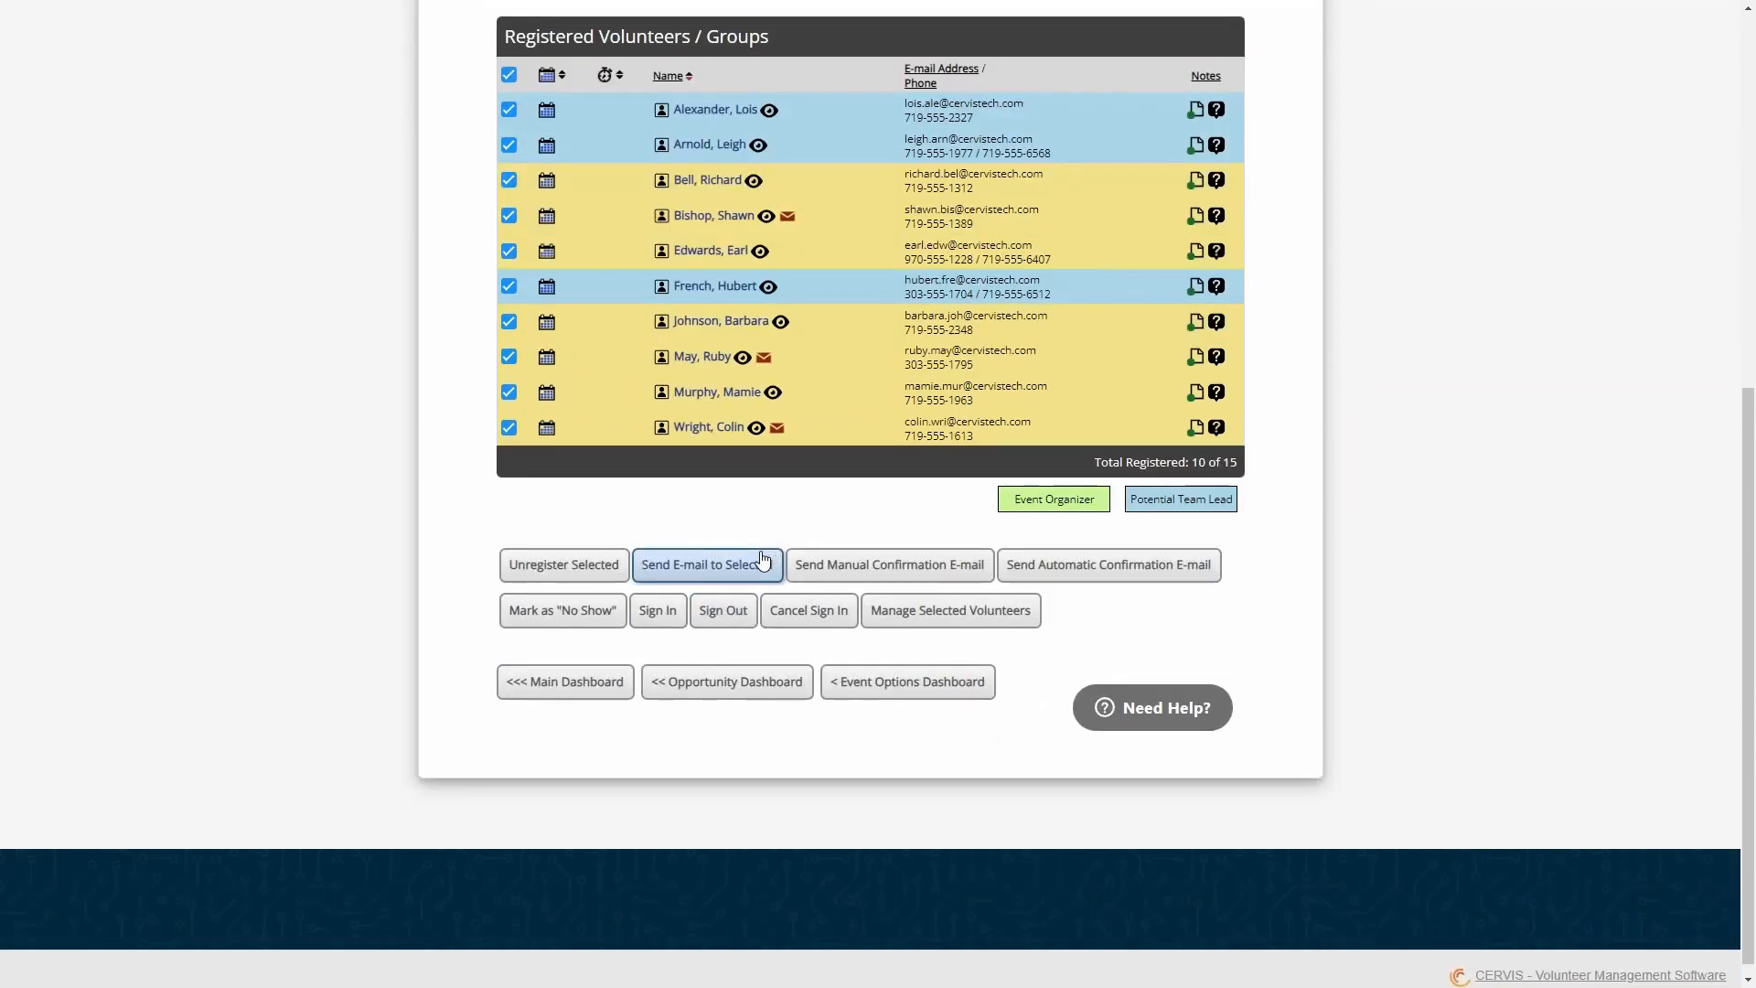
left_click(574, 692)
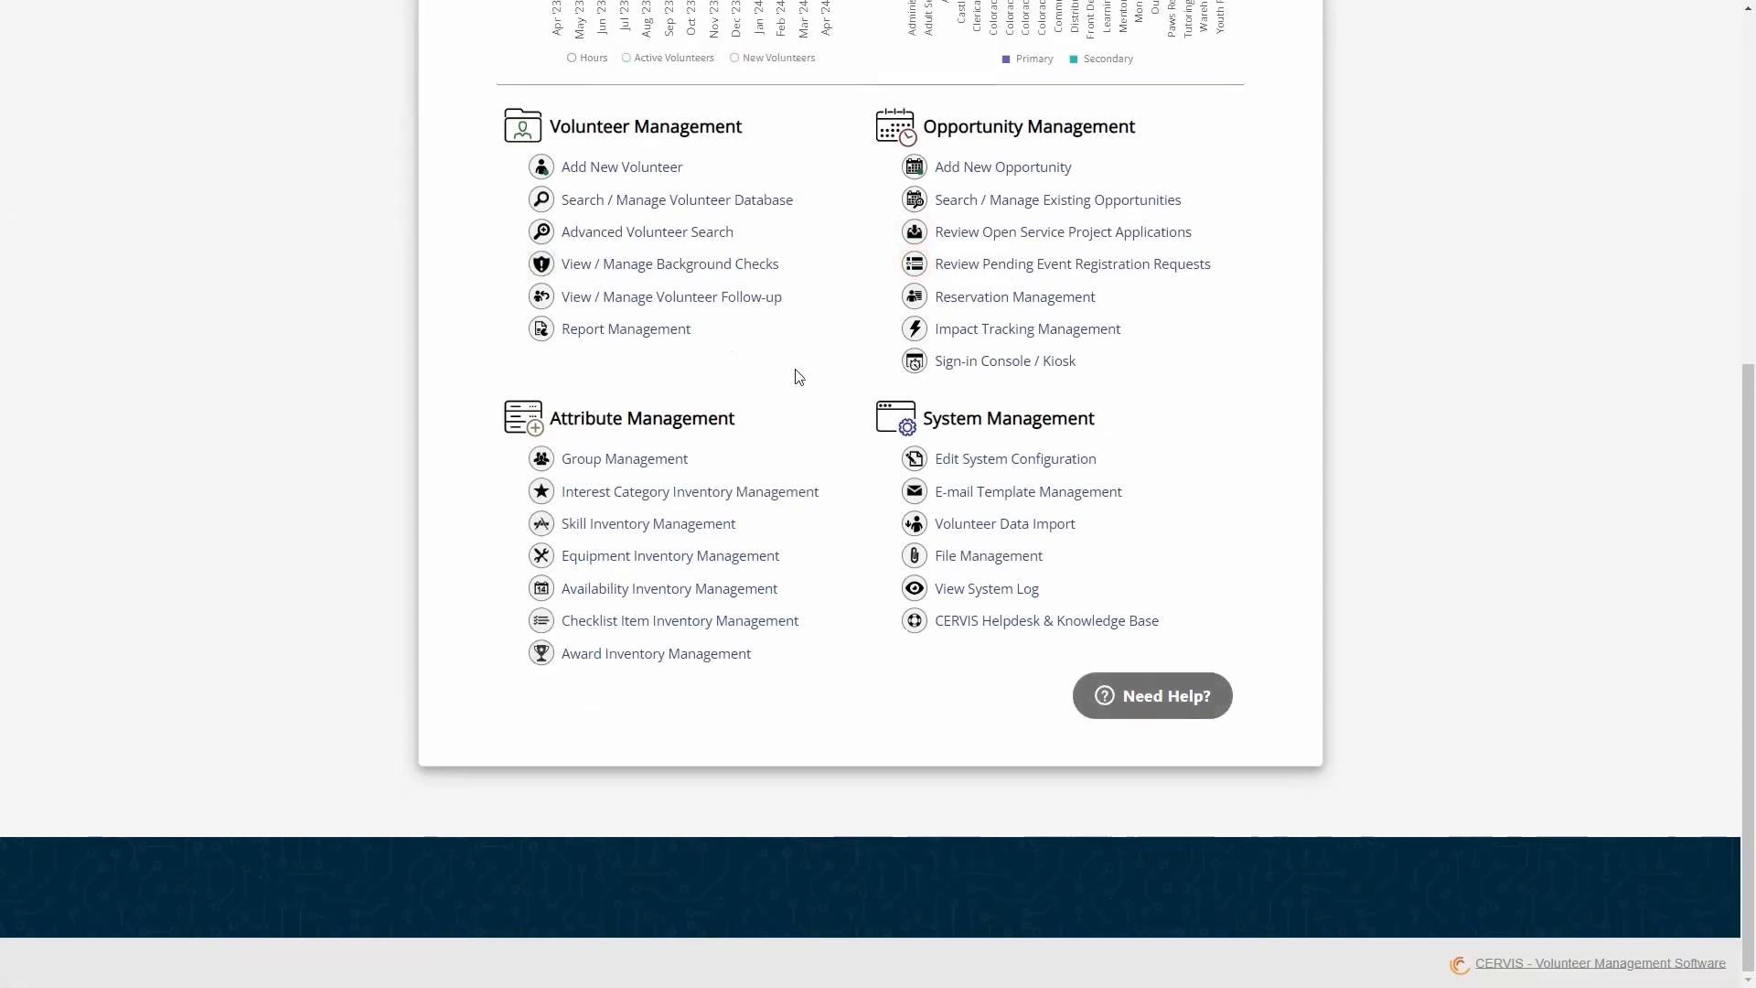
- Reopen the Volunteer Management Dashboard and rerun the volunteer search with the name field left empty
scroll(818, 410, "up", 2)
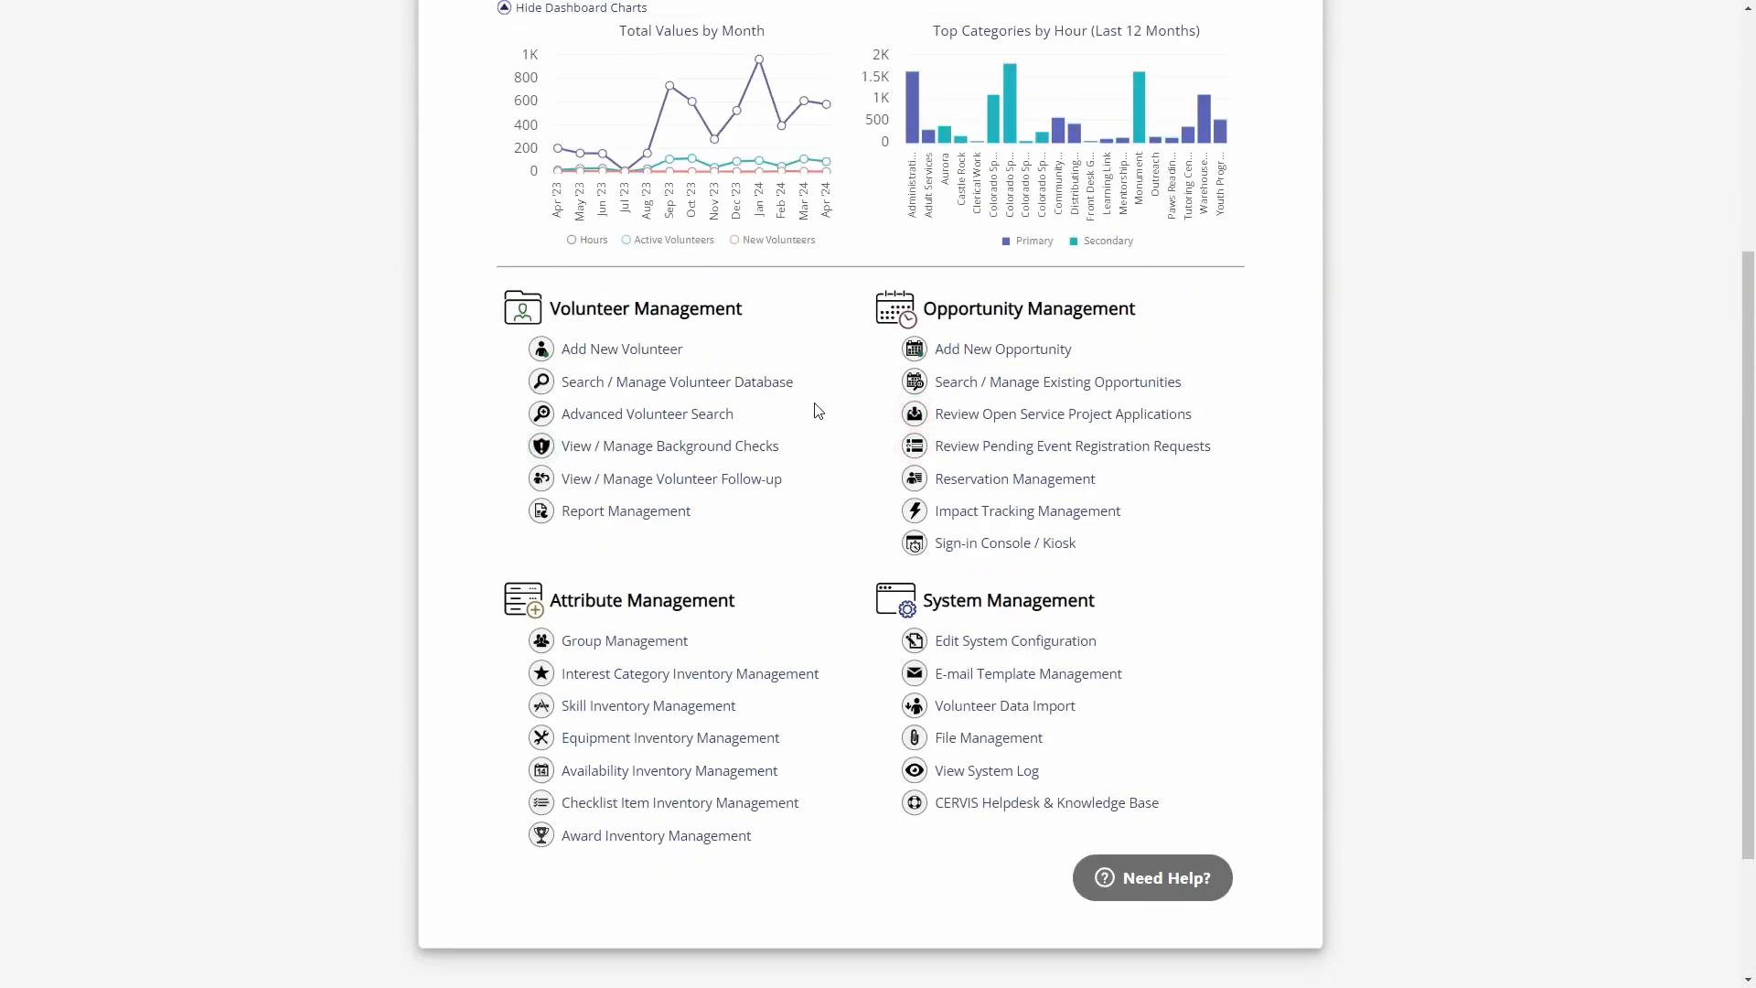
left_click(709, 383)
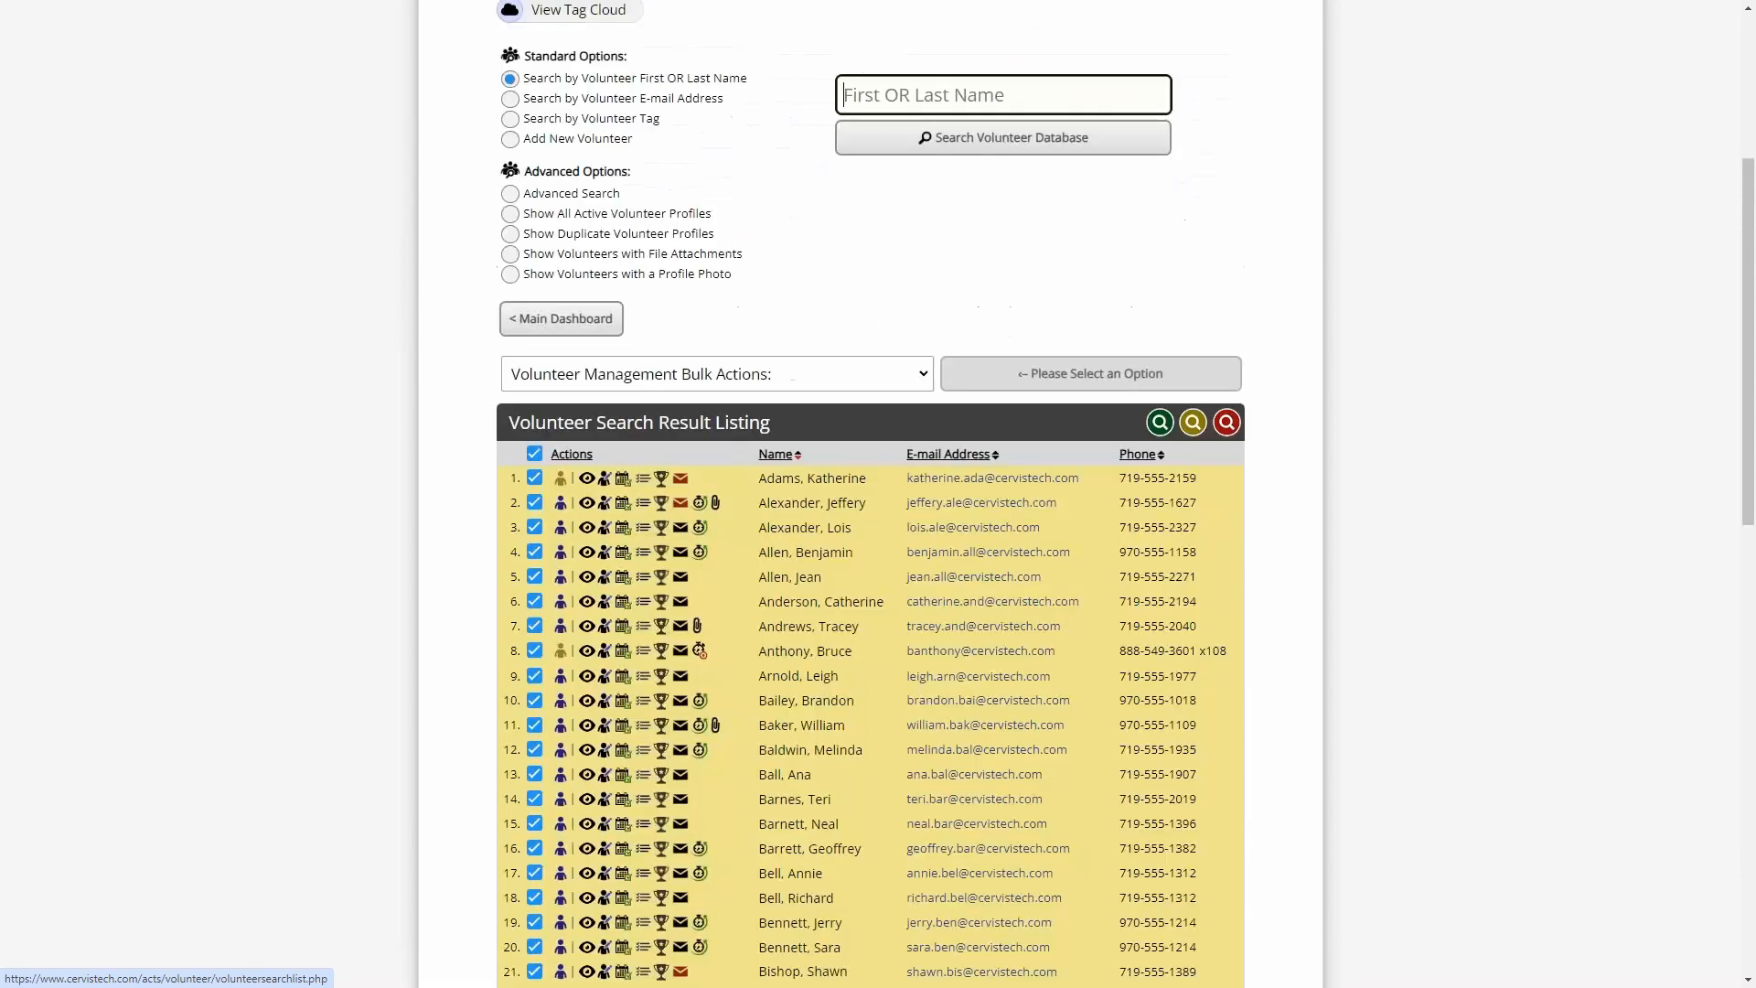
scroll(765, 364, "up", 2)
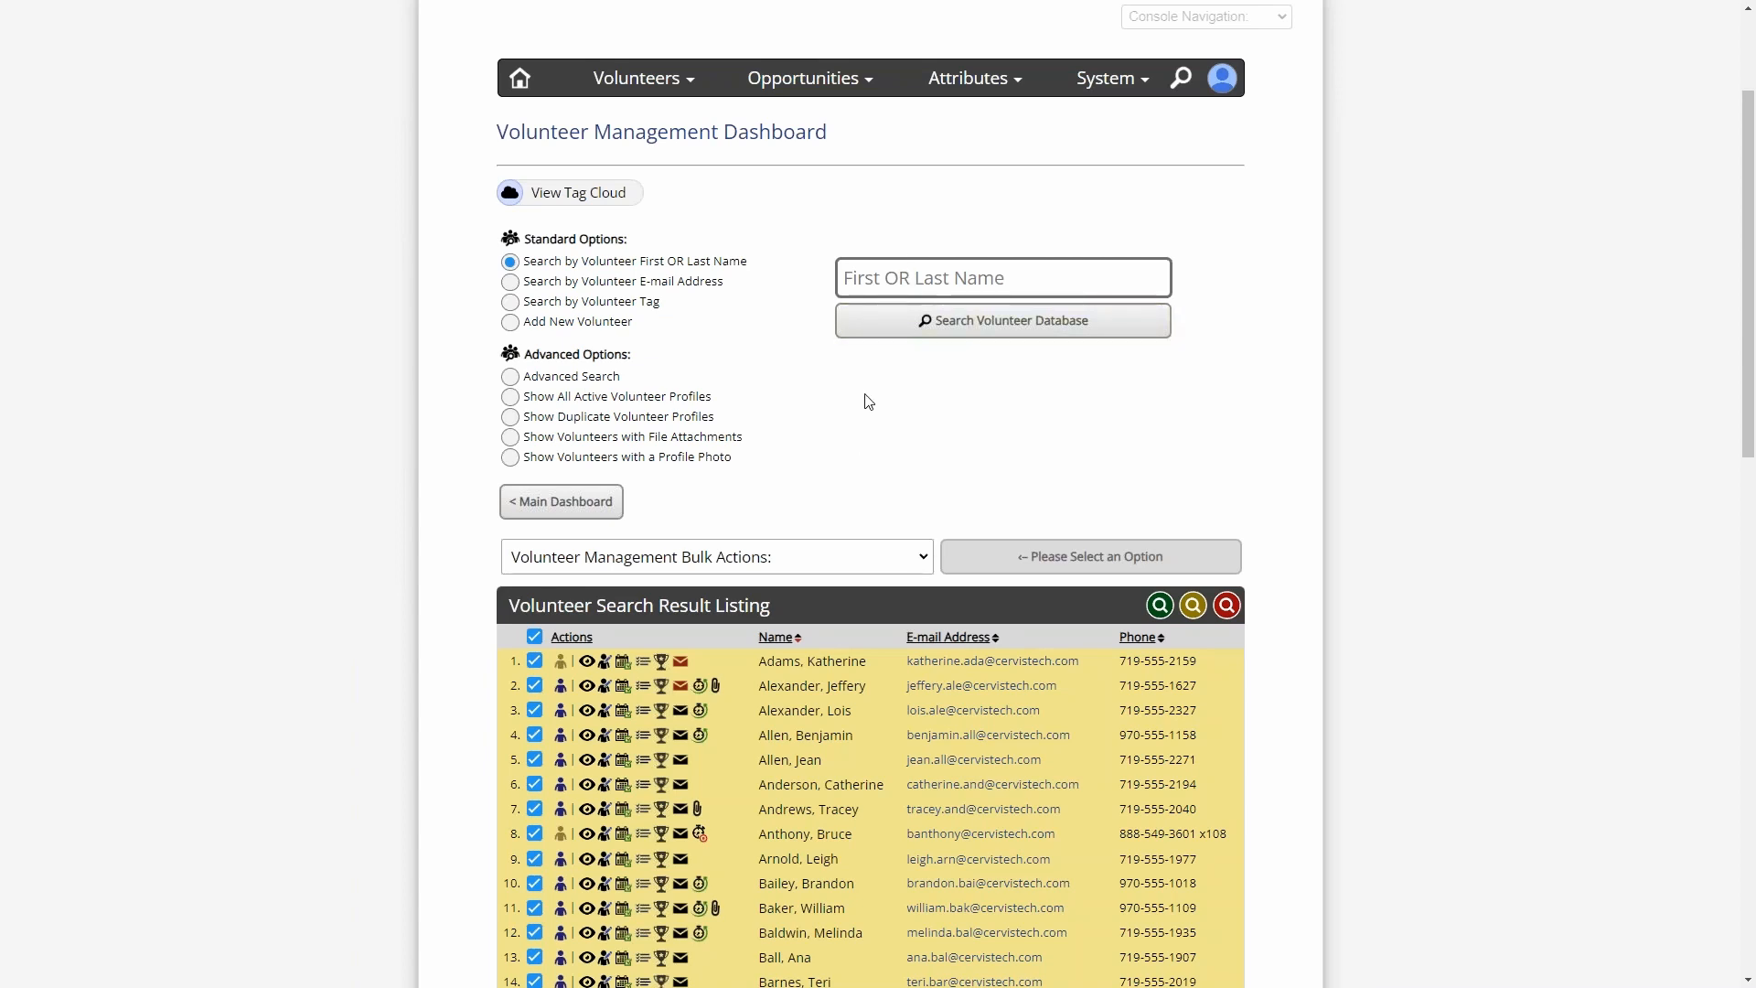
left_click_drag(509, 134, 848, 139)
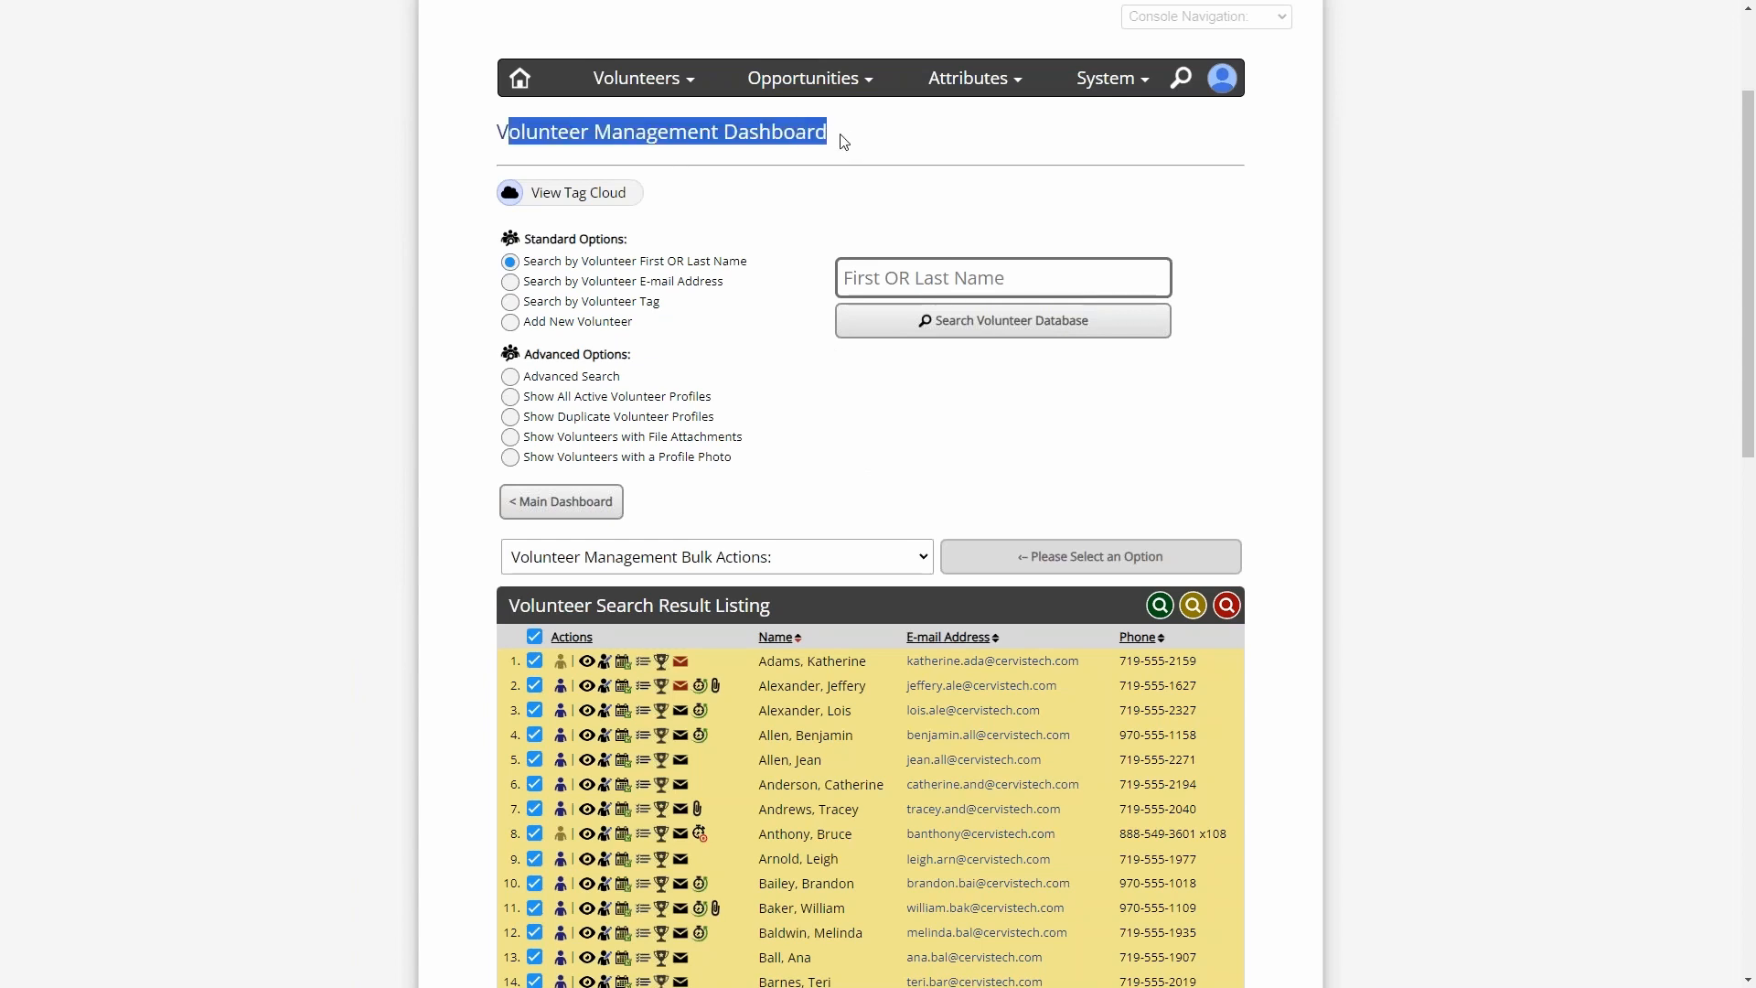
left_click(845, 140)
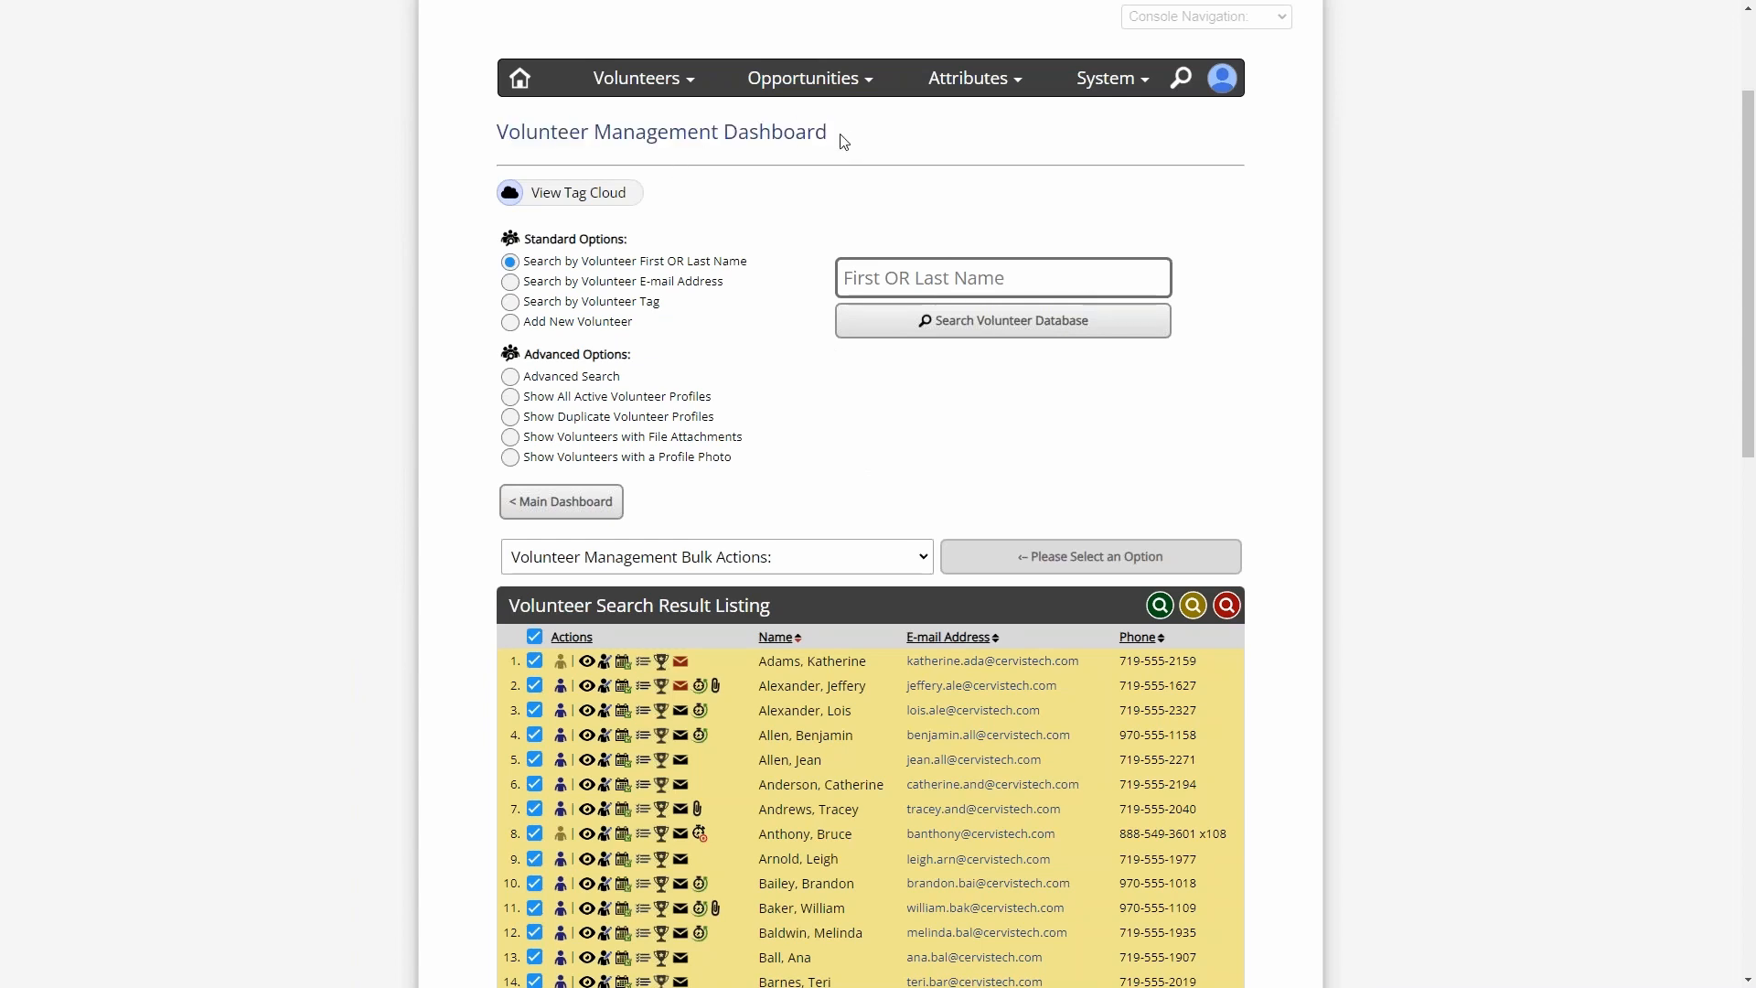
left_click(895, 273)
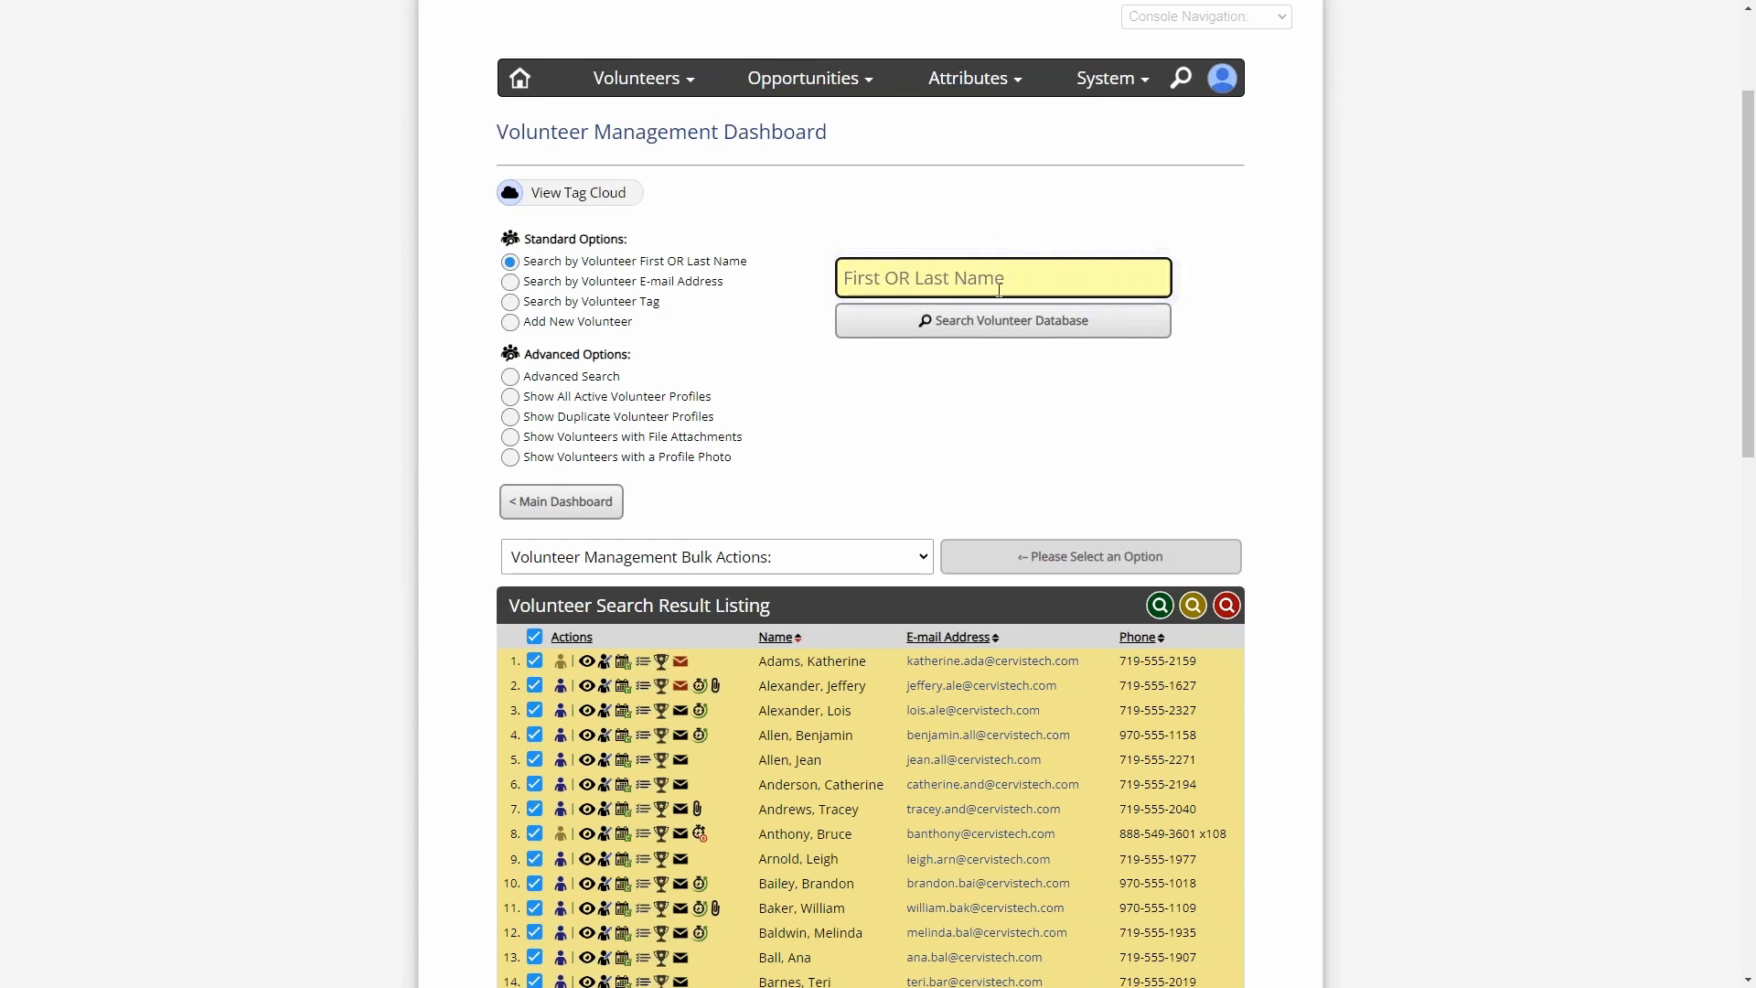
left_click(953, 325)
- Select all listed volunteers again and set the bulk action to Send E-mail to Selected Volunteers
scroll(872, 434, "down", 2)
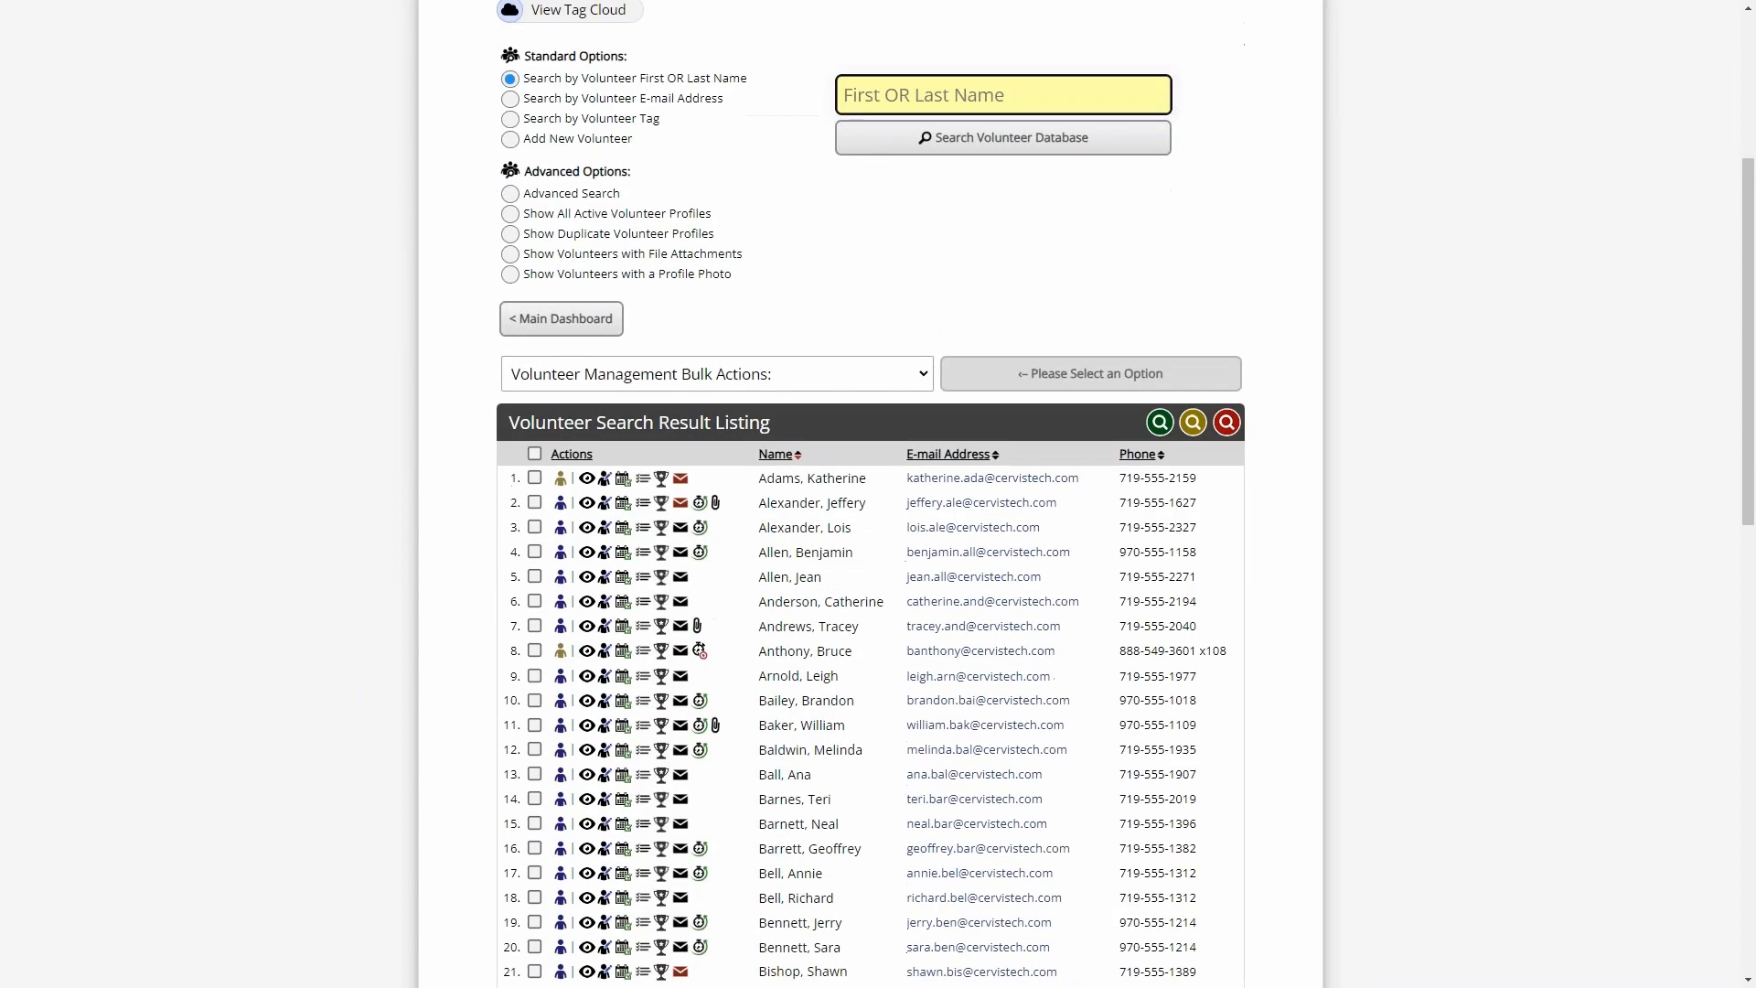
left_click(535, 454)
left_click(560, 380)
left_click(577, 426)
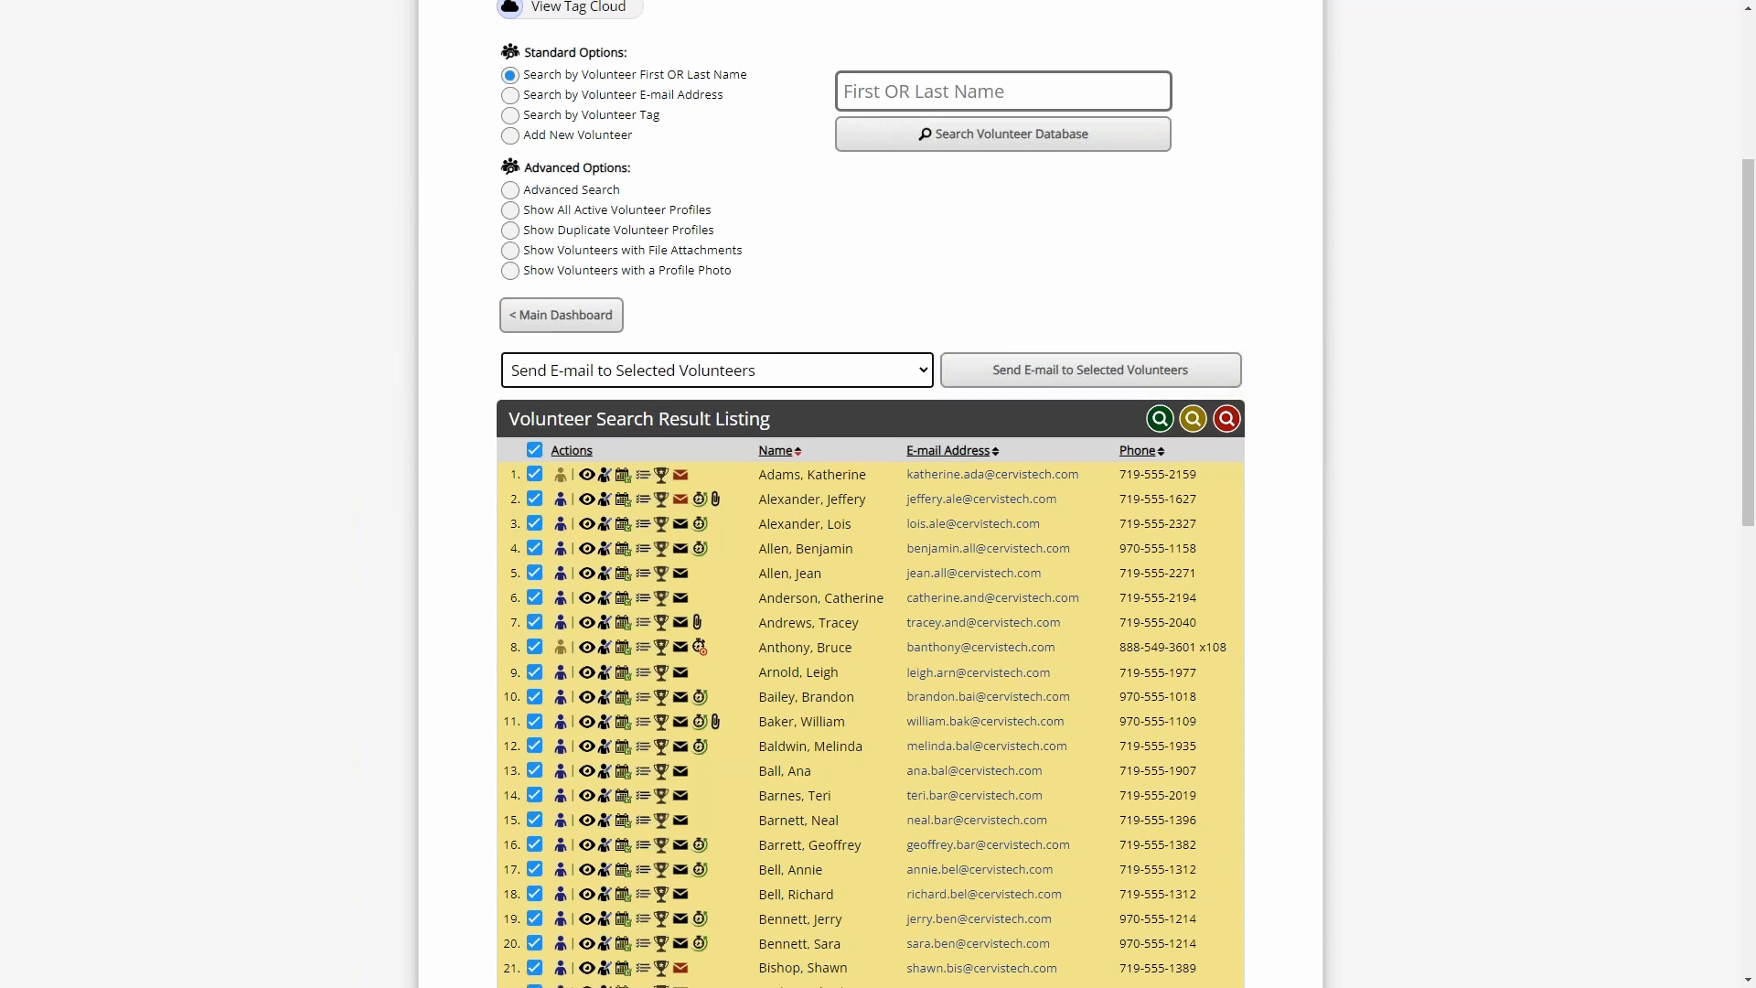
- In the fifth listed volunteer's profile, set Volunteer Status to Inactive, and close the profile without saving
scroll(584, 443, "down", 2)
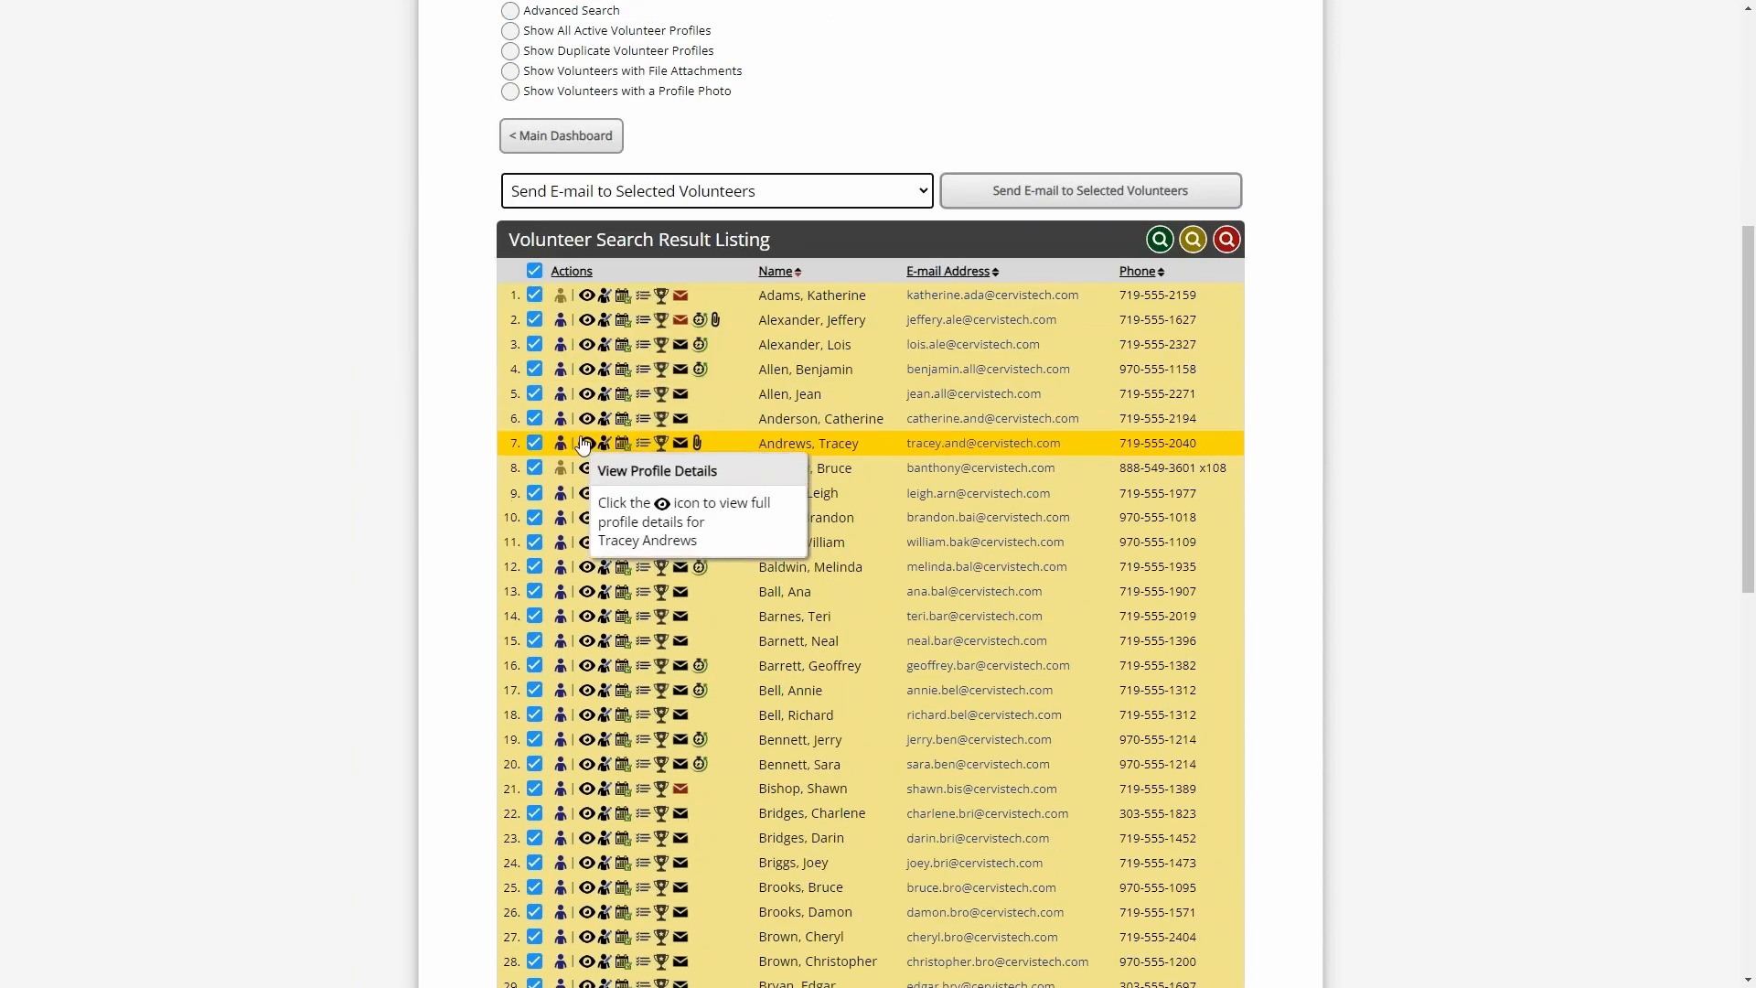
left_click(608, 398)
left_click_drag(1218, 271, 1226, 620)
scroll(1086, 577, "down", 1)
scroll(677, 354, "up", 1)
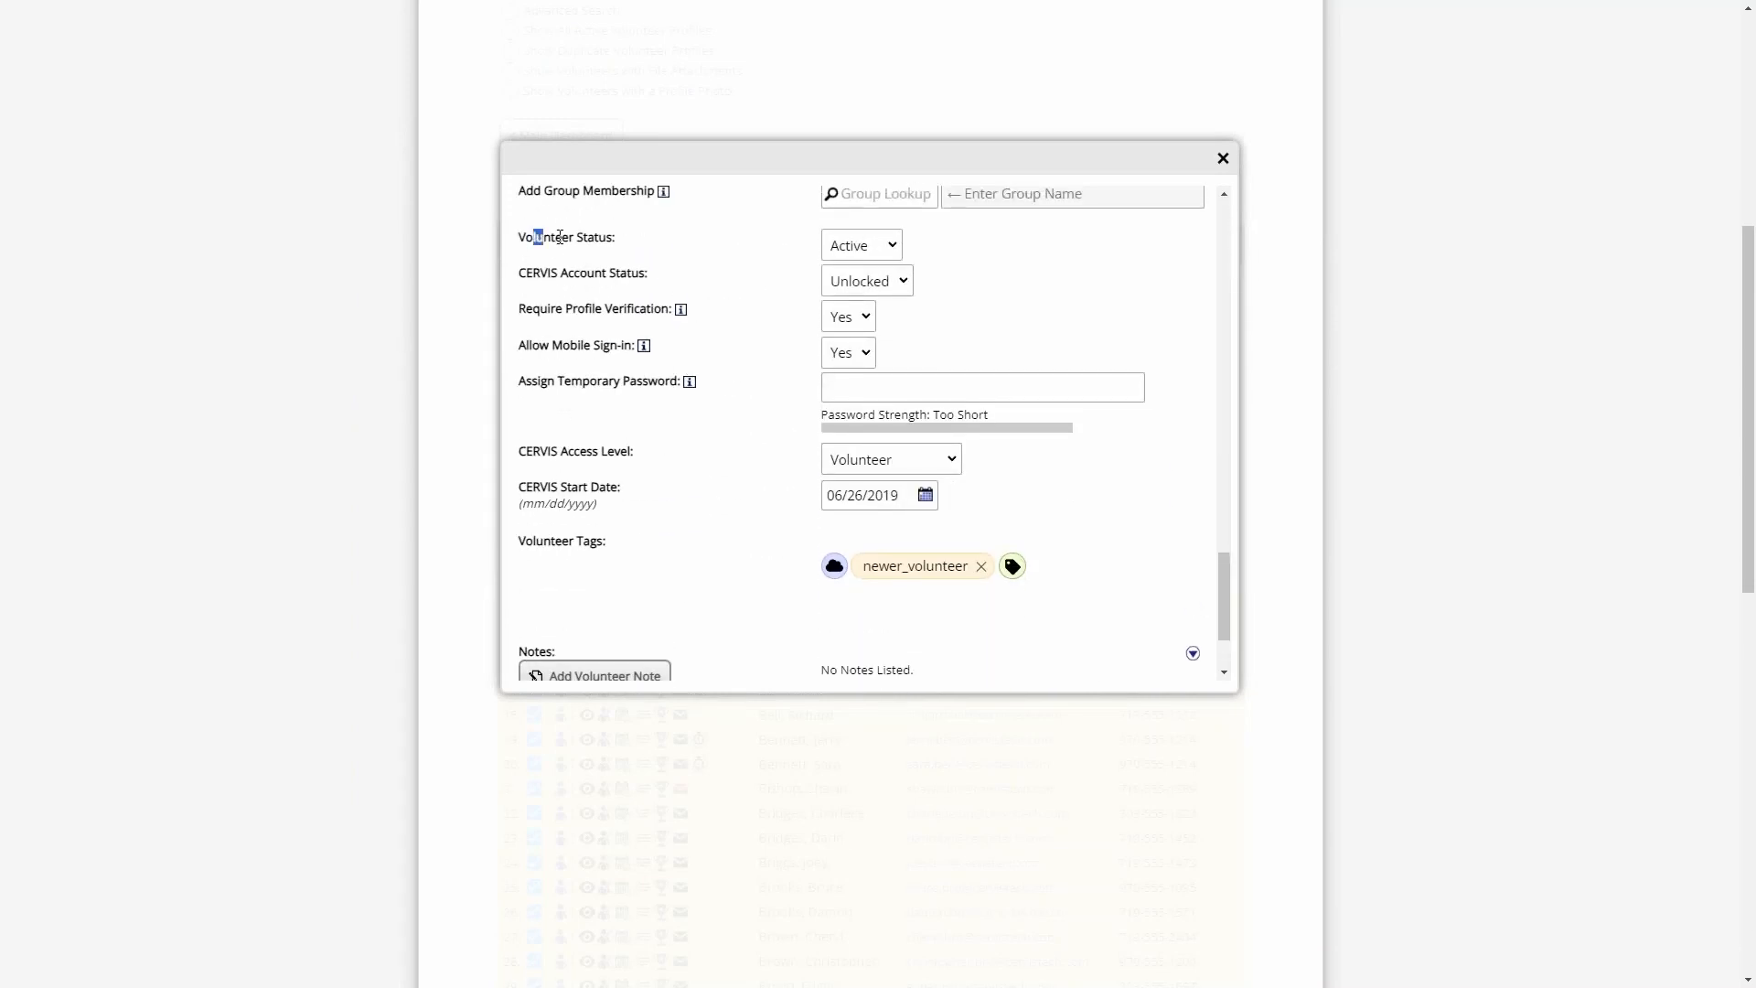
left_click_drag(535, 237, 843, 267)
left_click(875, 247)
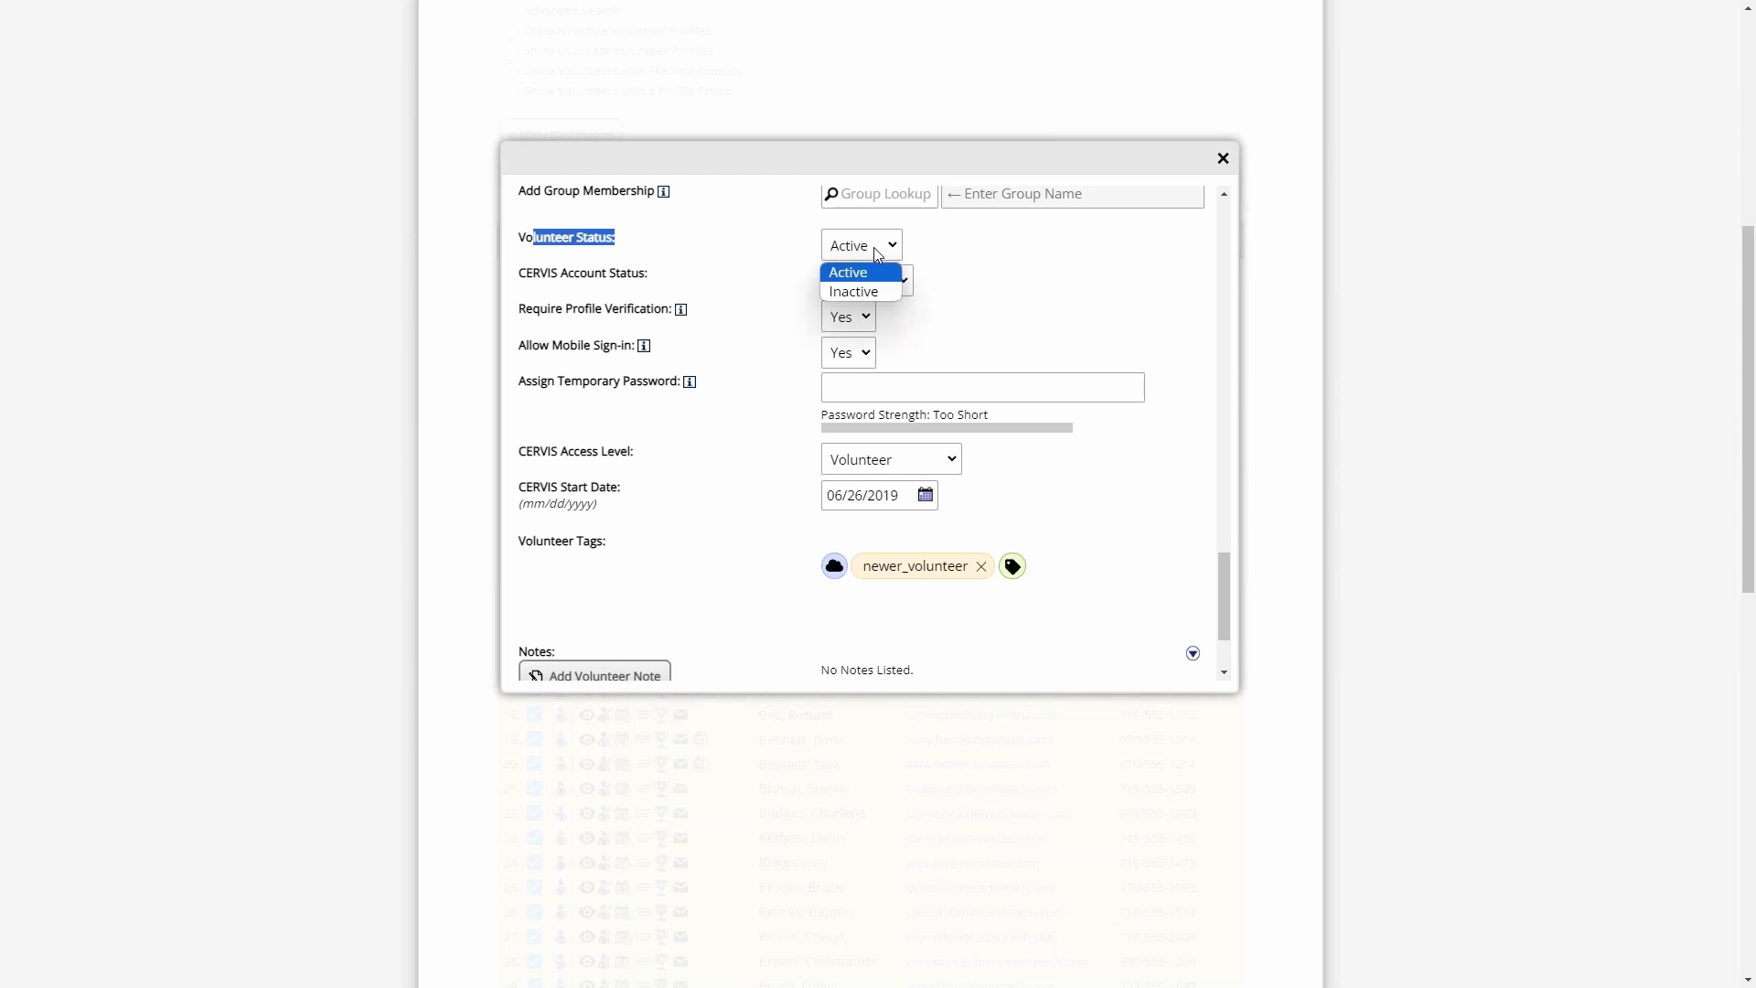
left_click(876, 294)
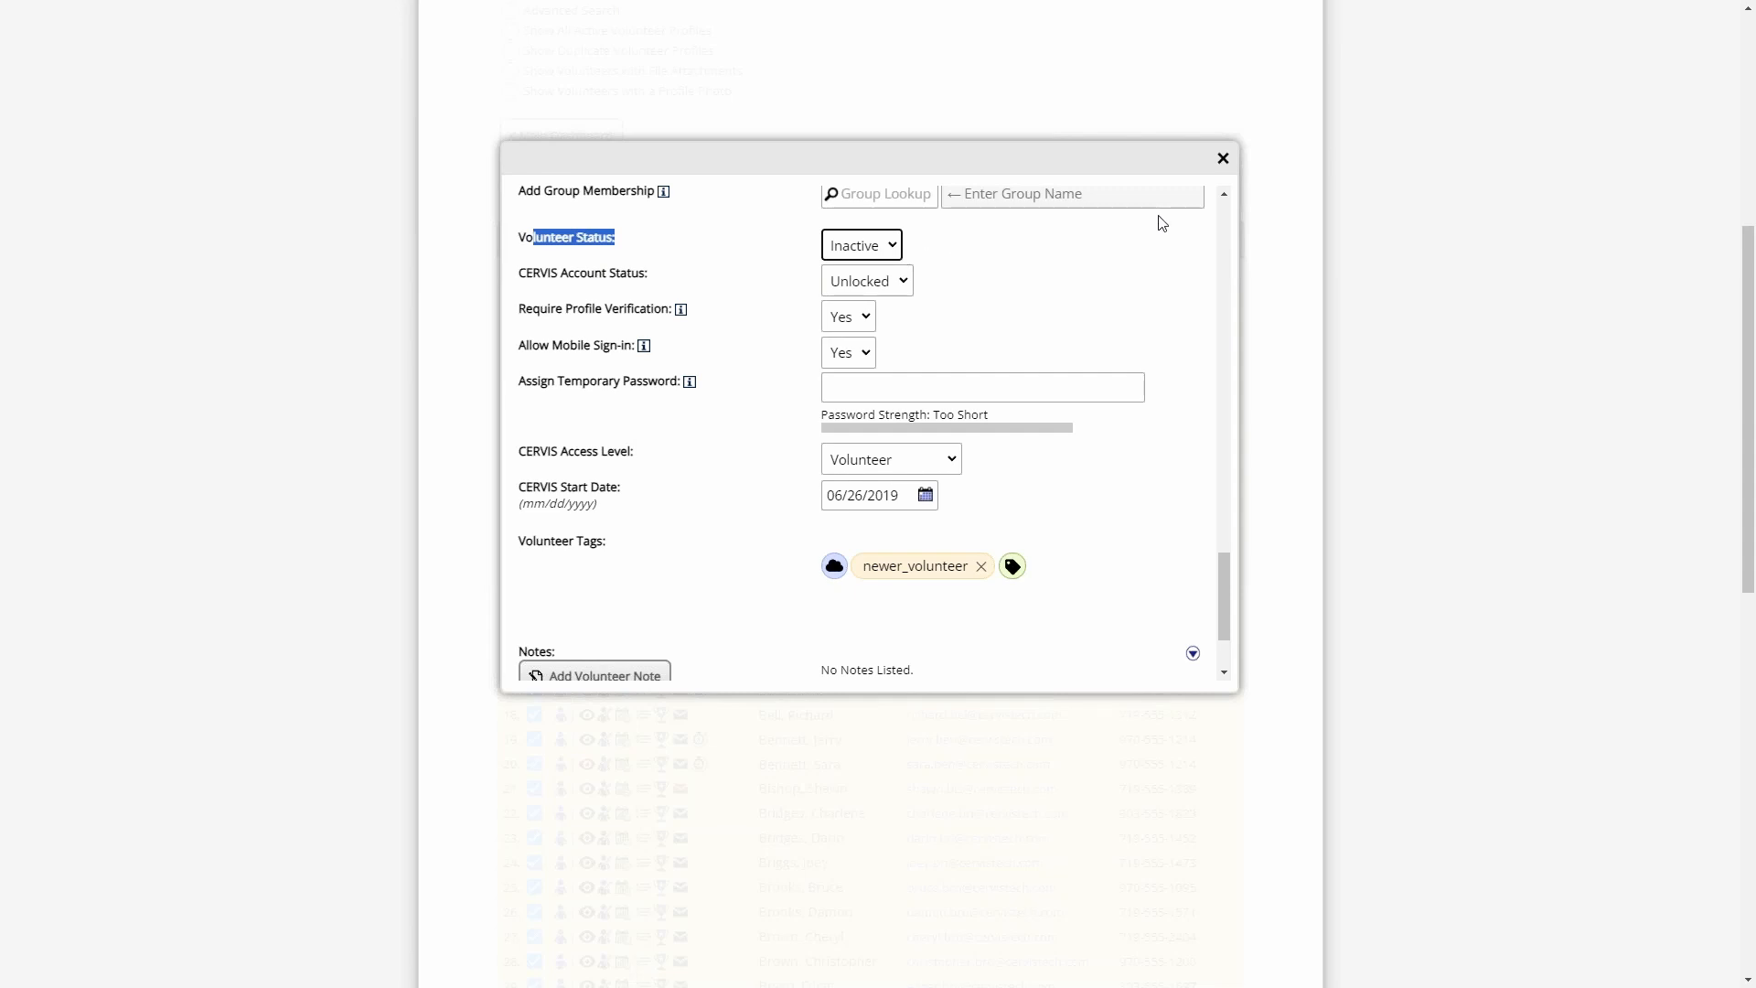
left_click(1223, 161)
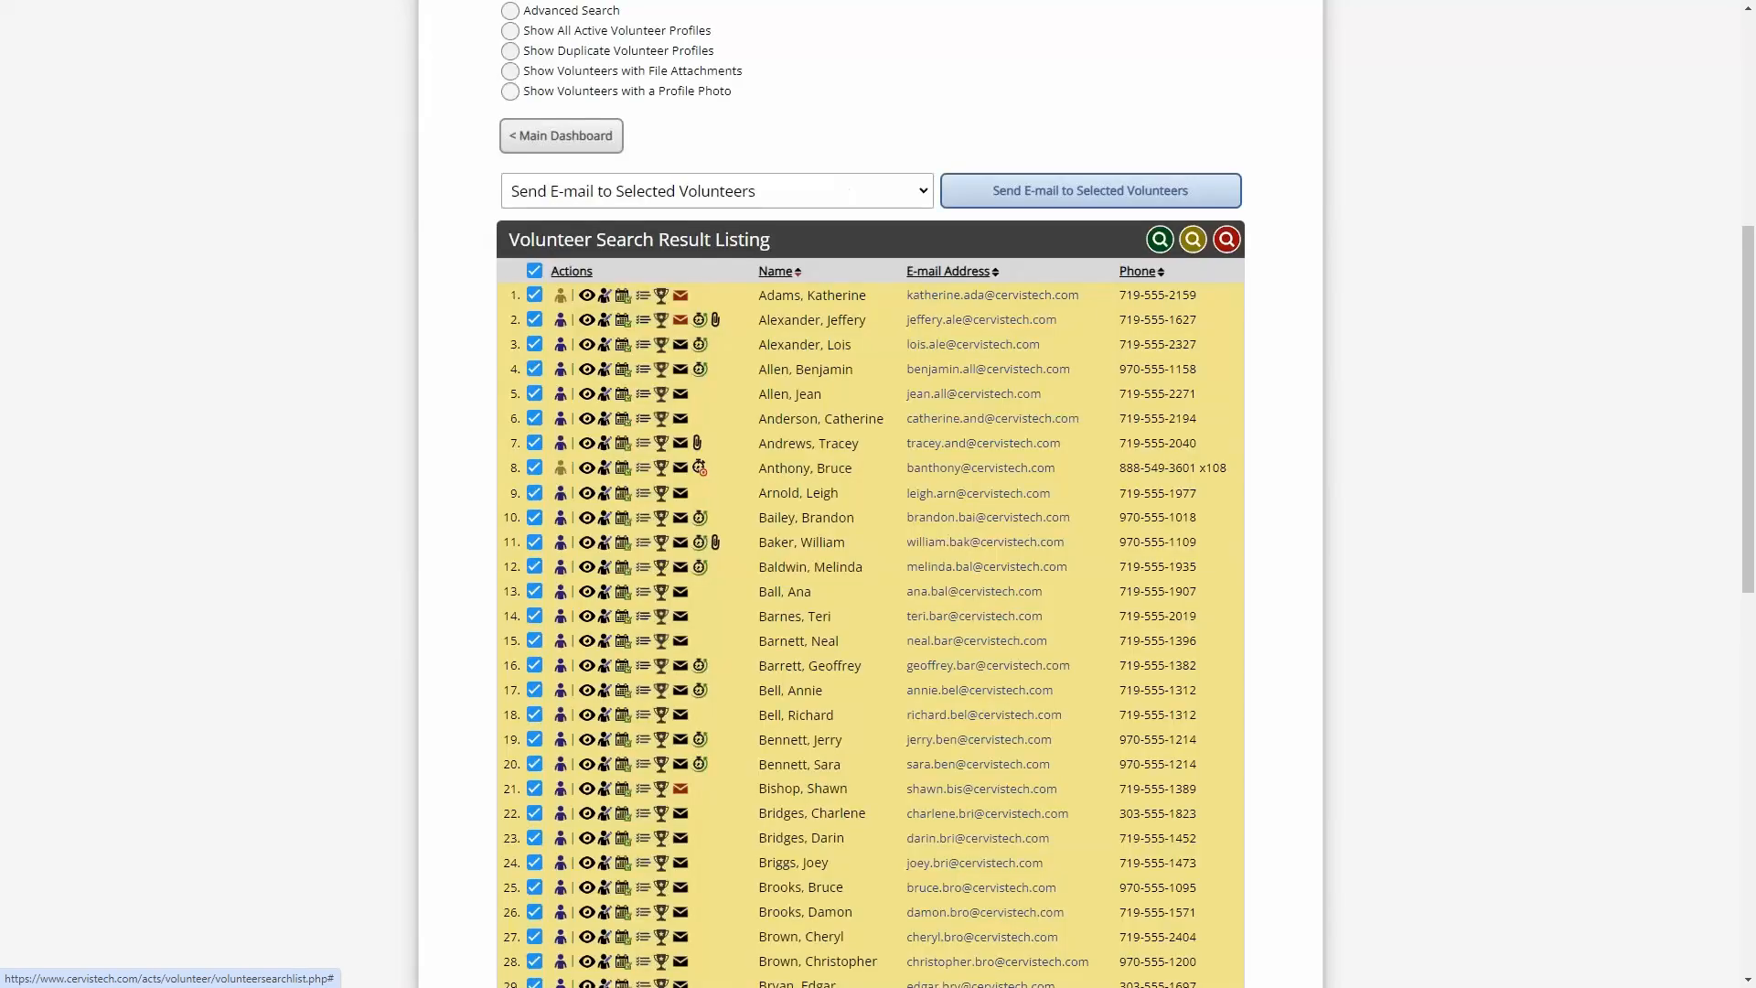
- Inspect the red e-mail status indicators of the first two volunteers in the search results
scroll(621, 331, "up", 3)
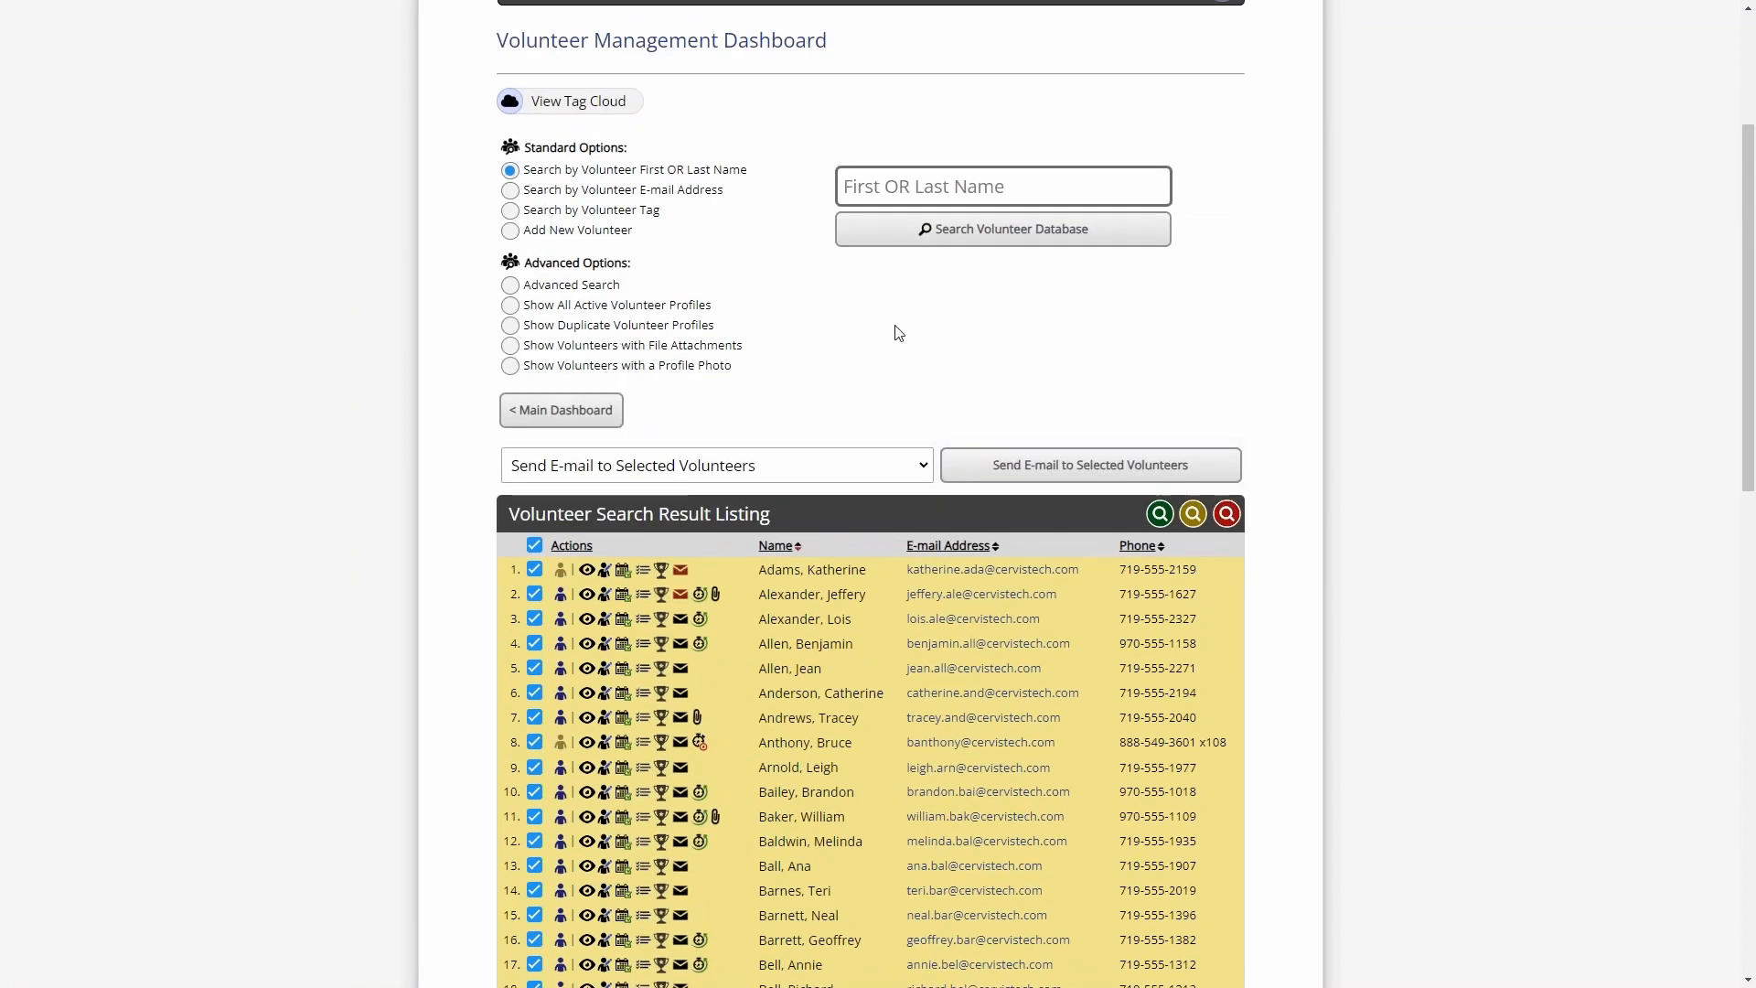
scroll(878, 274, "down", 2)
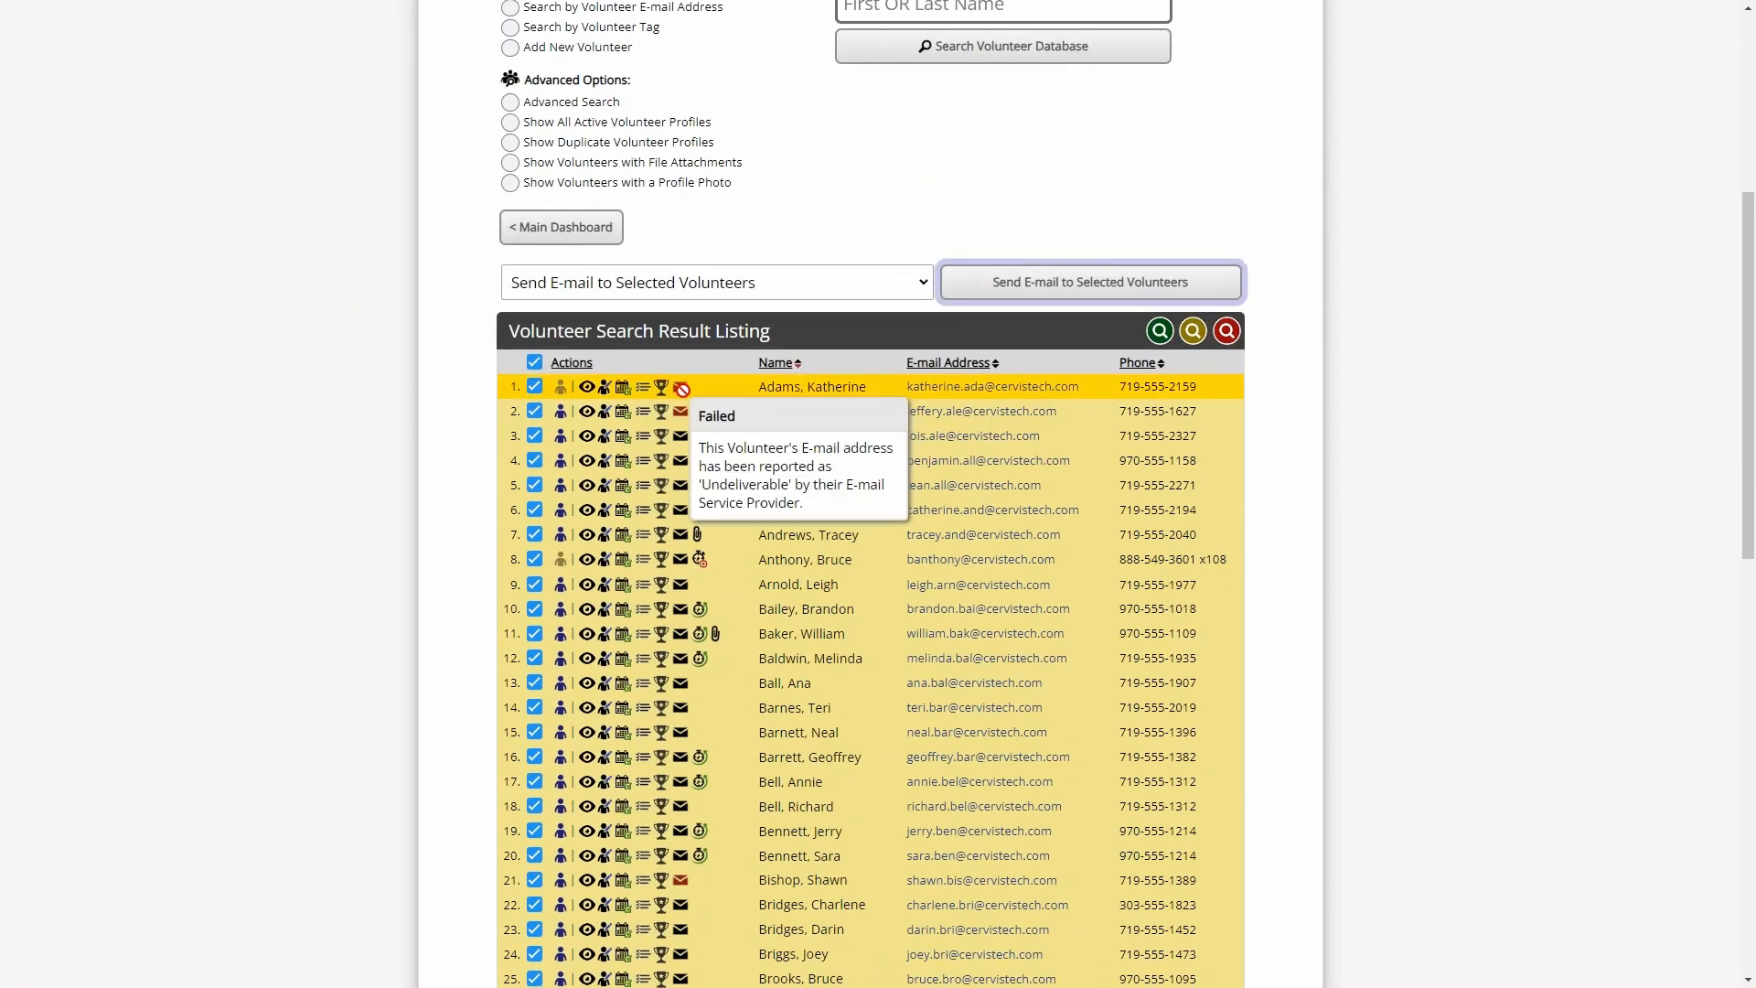
mouse_move(682, 412)
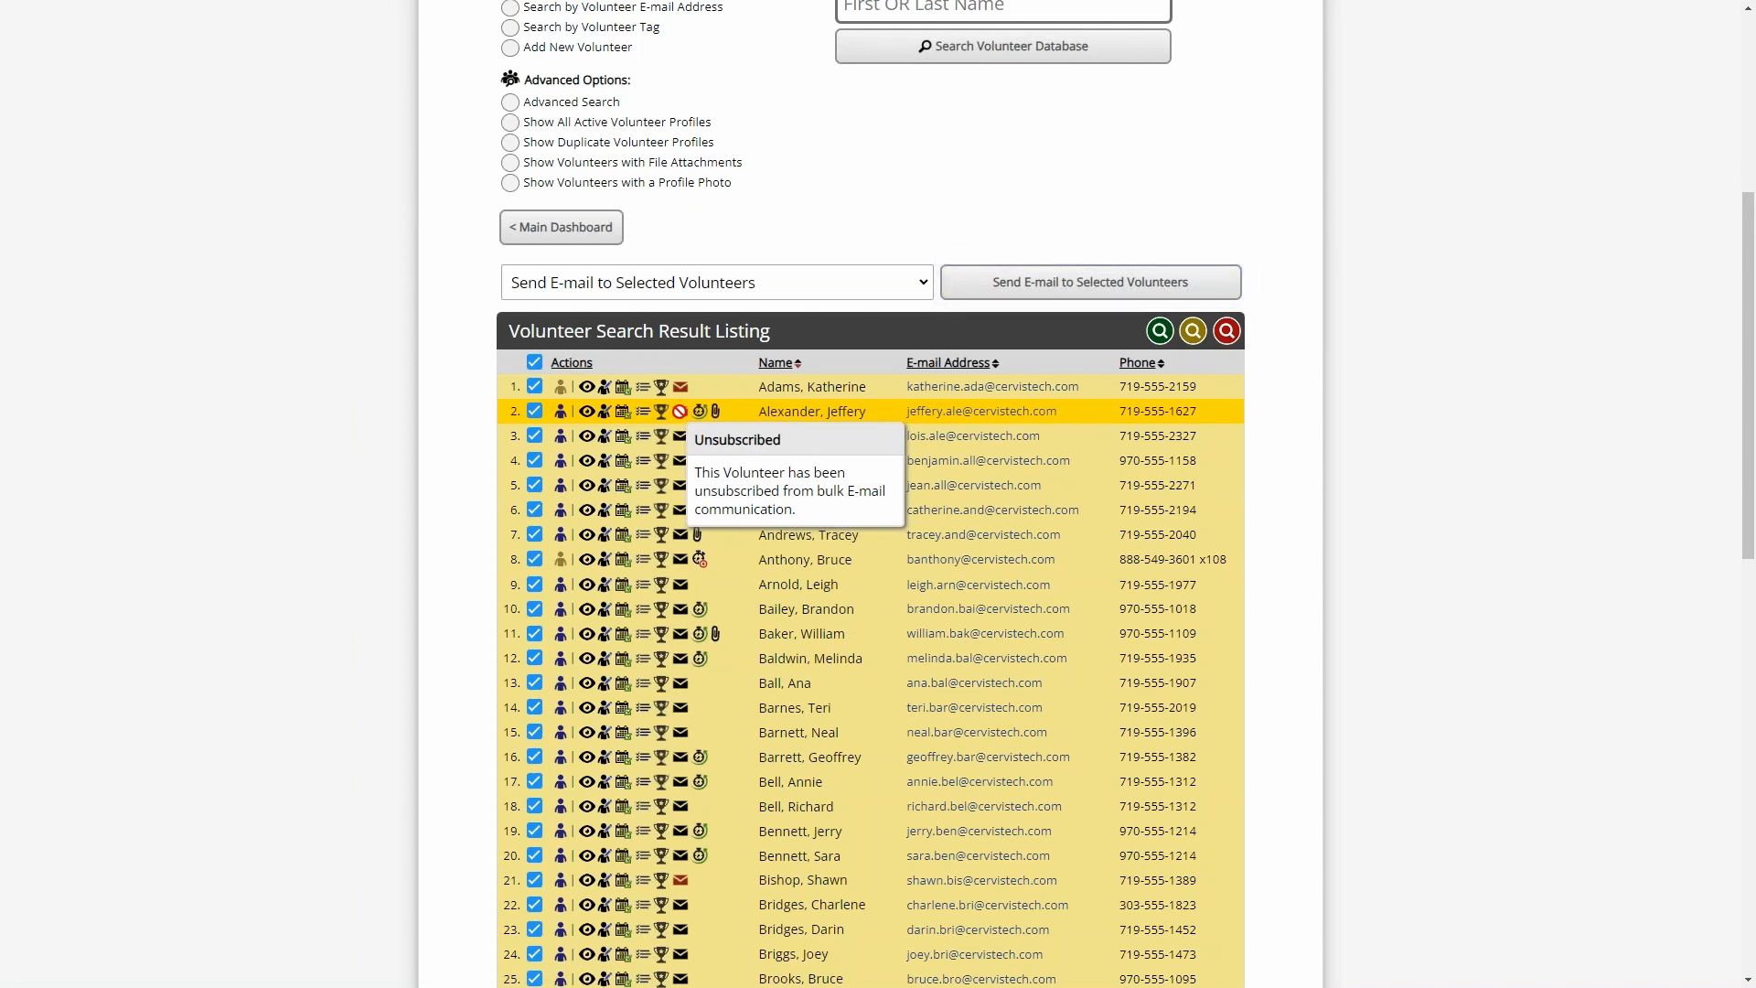
- Open the second listed volunteer's profile for editing and examine the Volunteer E-mail Subscription Status setting
left_click(603, 416)
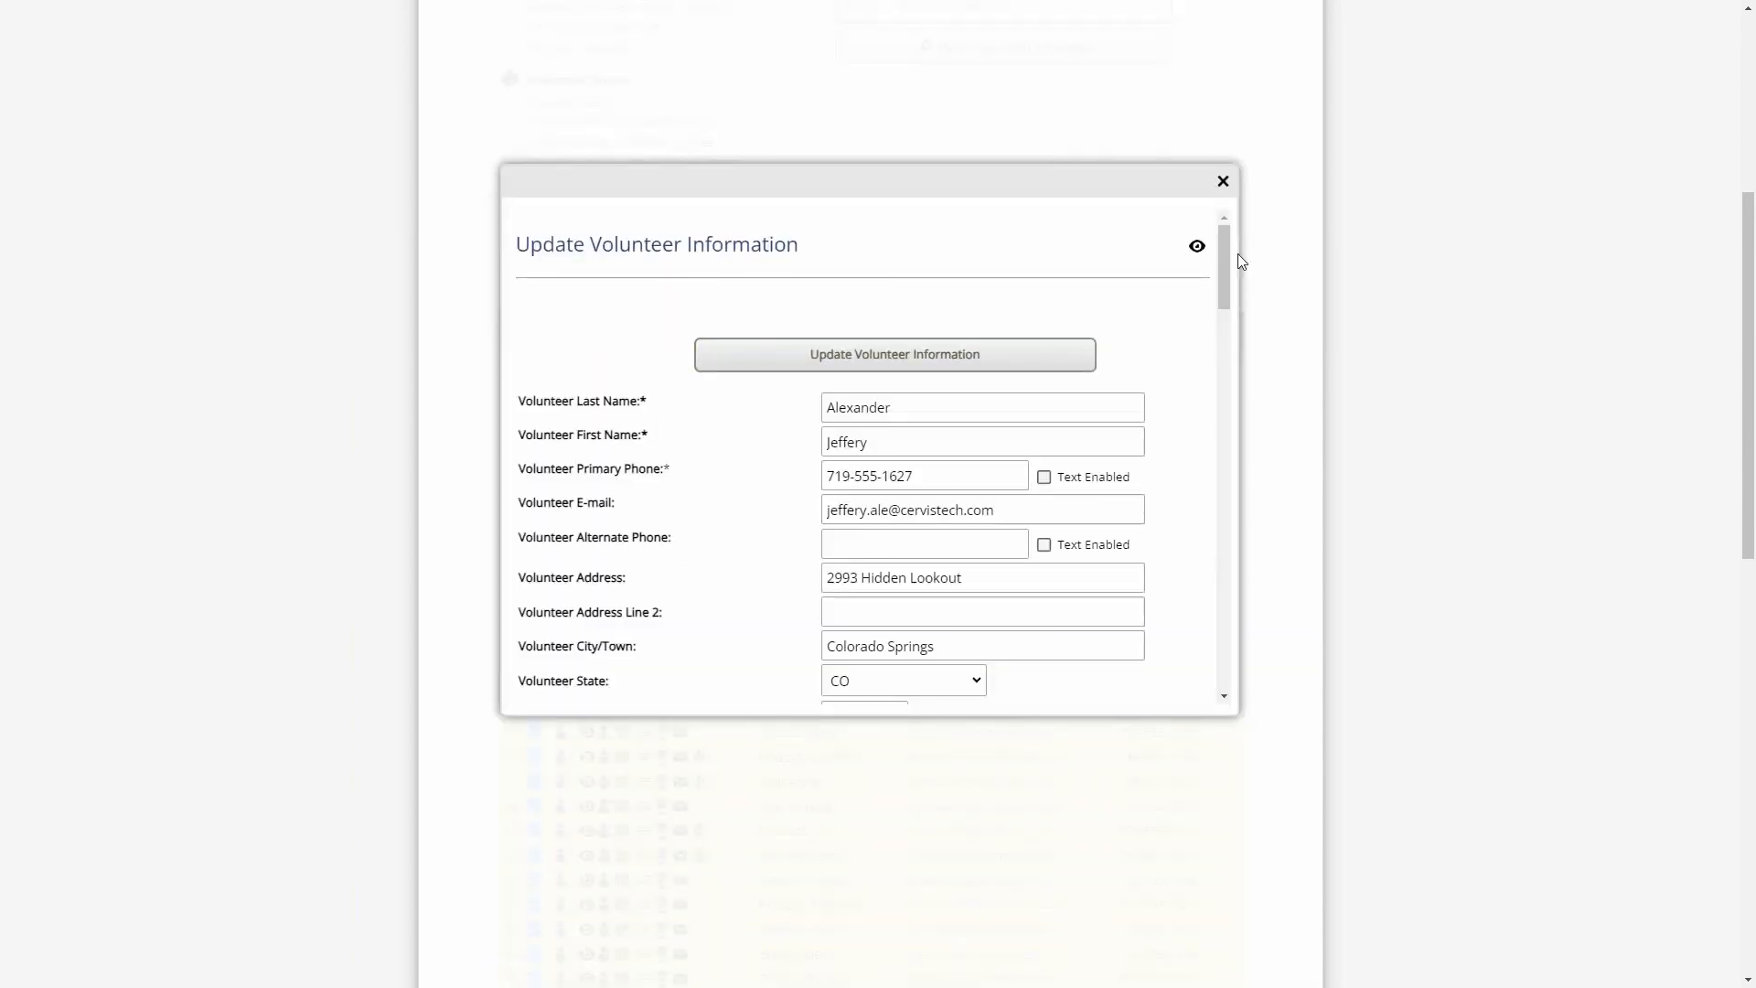
left_click_drag(1224, 268, 1226, 414)
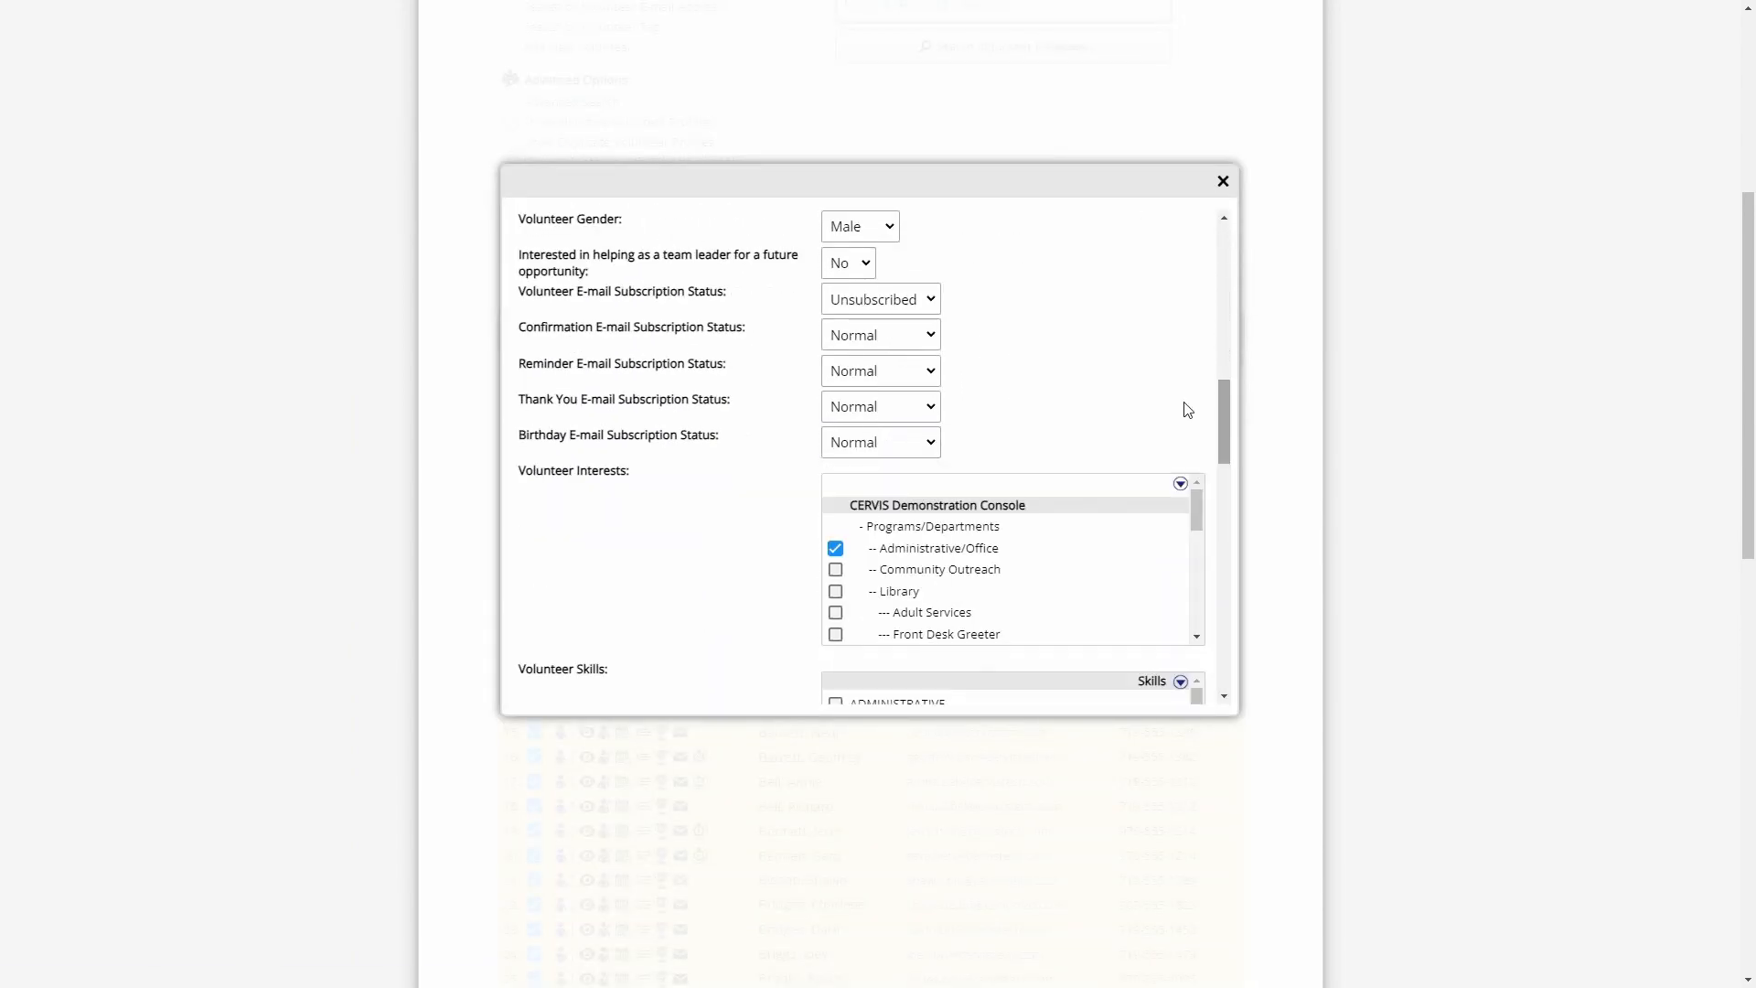
left_click_drag(575, 293, 729, 311)
left_click(657, 326)
left_click_drag(642, 362, 724, 440)
left_click(682, 309)
left_click_drag(518, 290, 732, 308)
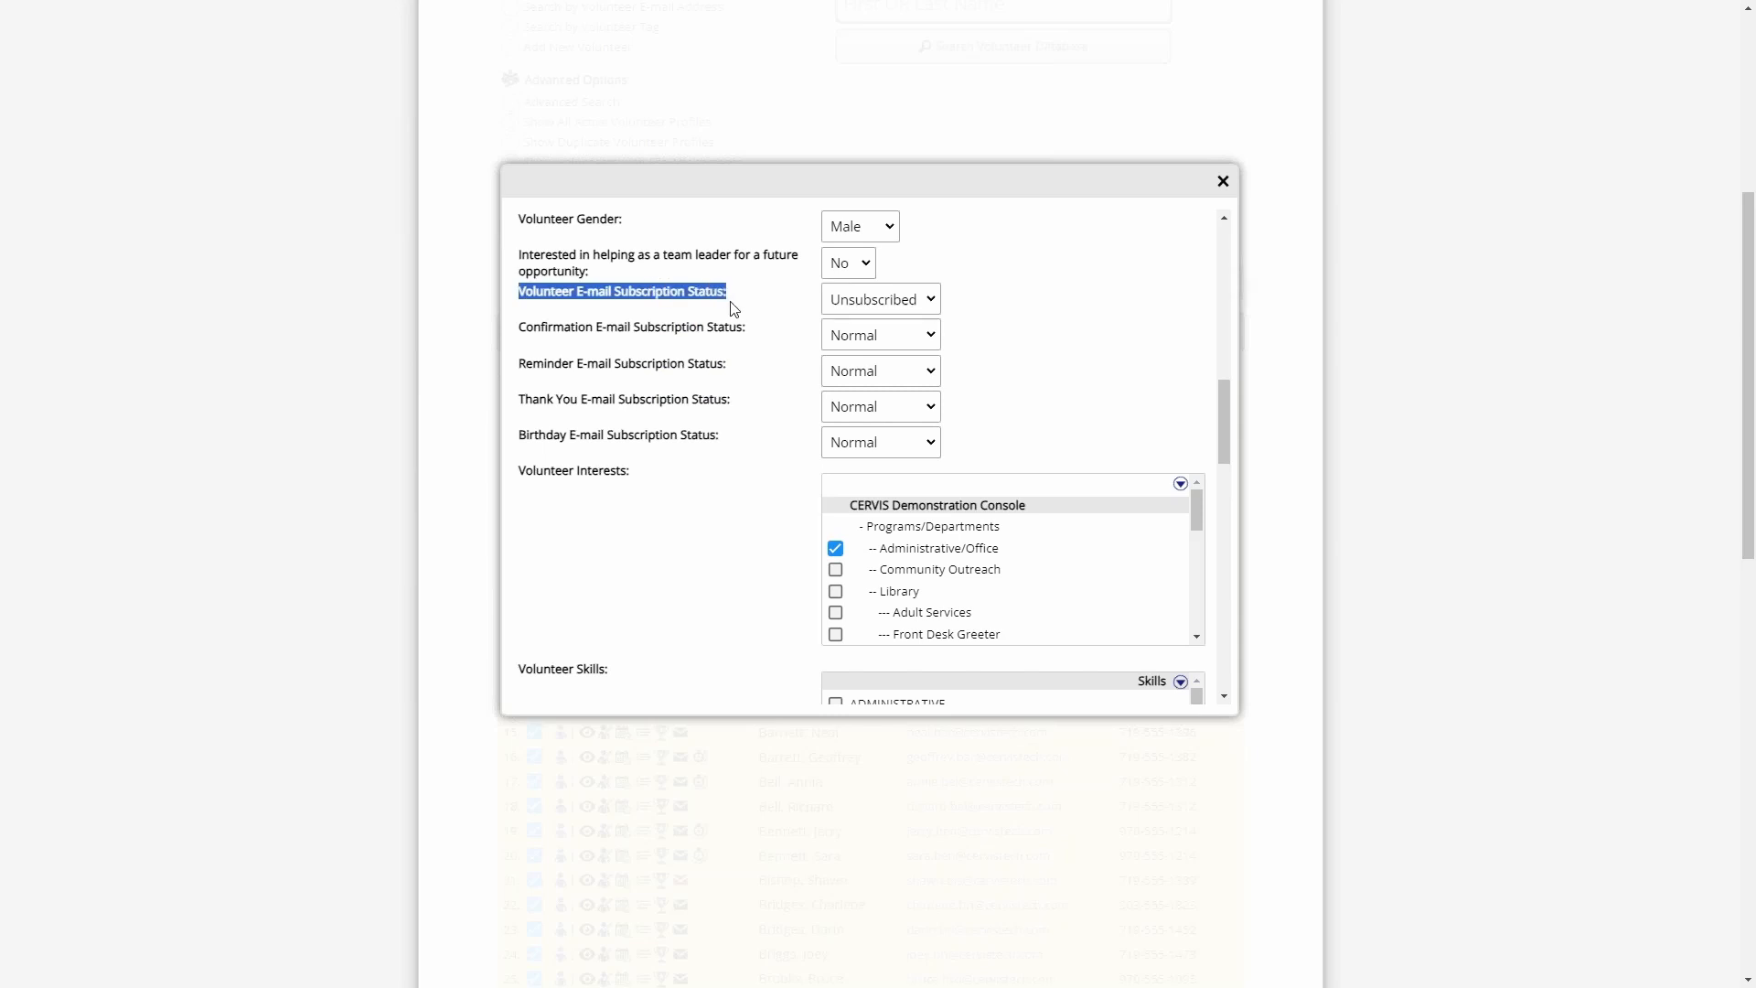
left_click(774, 297)
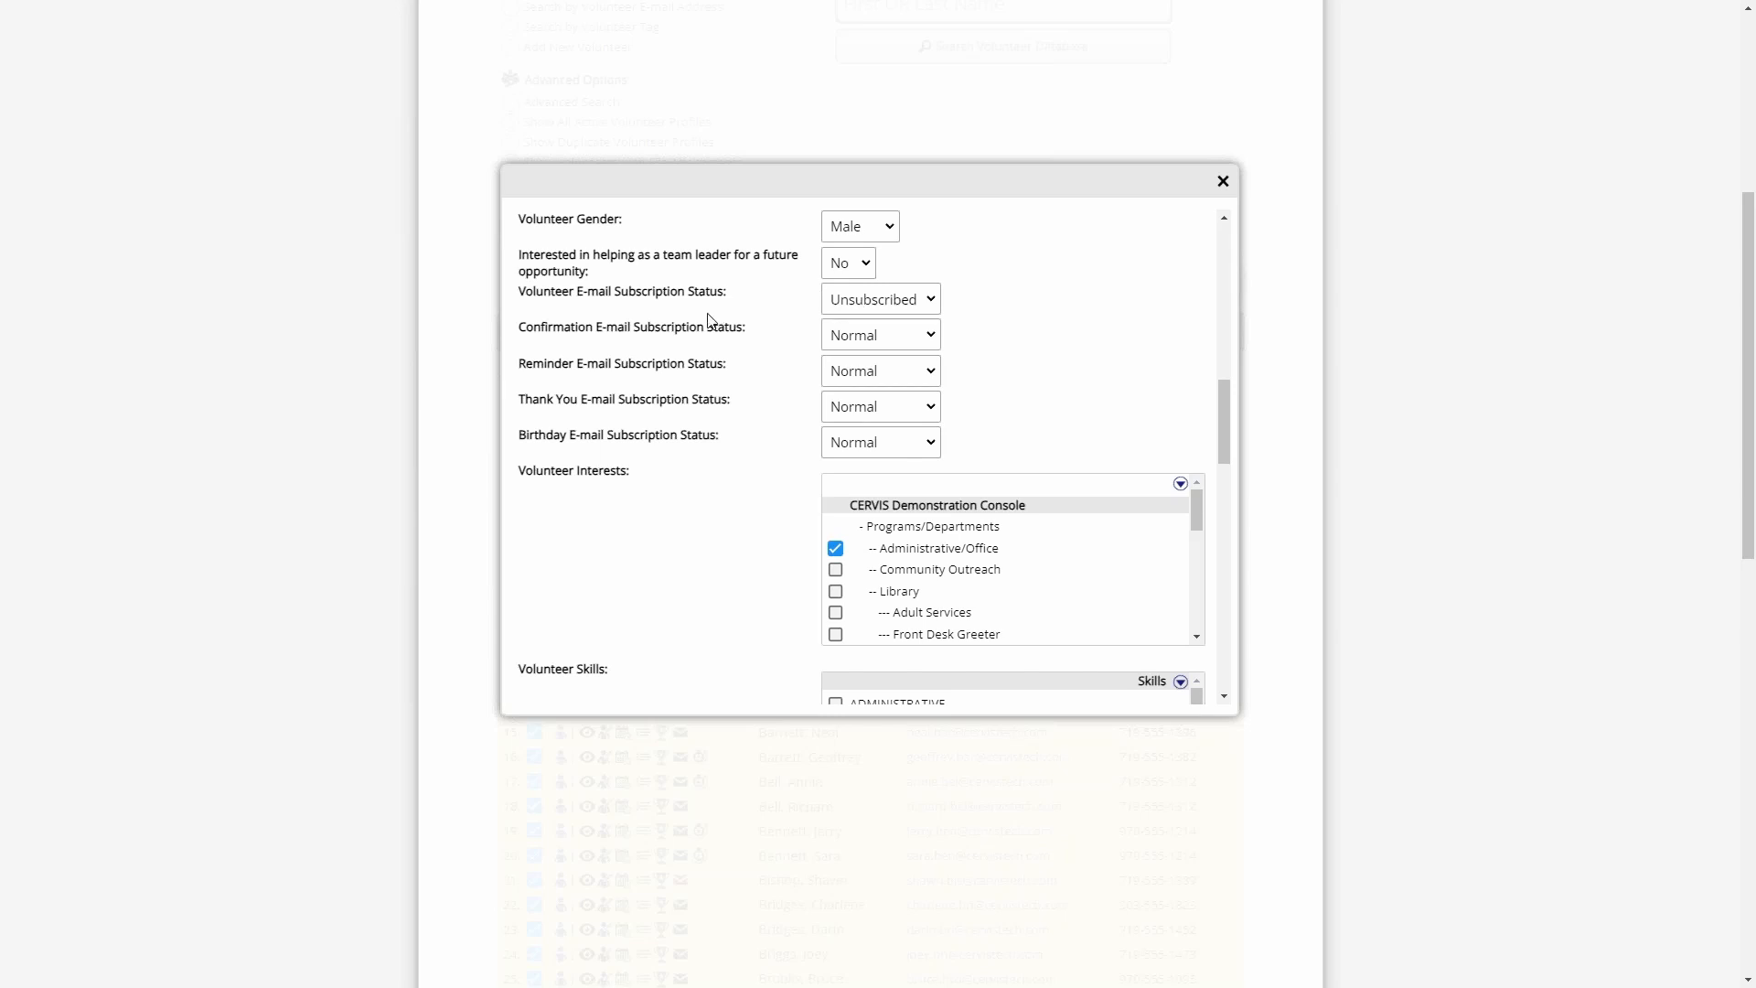
- Review the Confirmation, Reminder, Thank You and Birthday E-mail Subscription Status settings in the volunteer's profile
left_click_drag(609, 327, 688, 399)
left_click(567, 344)
double_click(549, 330)
double_click(552, 364)
left_click_drag(519, 400, 568, 434)
left_click(579, 435)
left_click_drag(730, 400, 641, 400)
left_click_drag(724, 364, 654, 364)
left_click_drag(737, 328, 674, 328)
- Set the volunteer's Reminder E-mail Subscription Status to Unsubscribed
left_click_drag(561, 364, 688, 364)
left_click(723, 364)
left_click(897, 374)
left_click(900, 418)
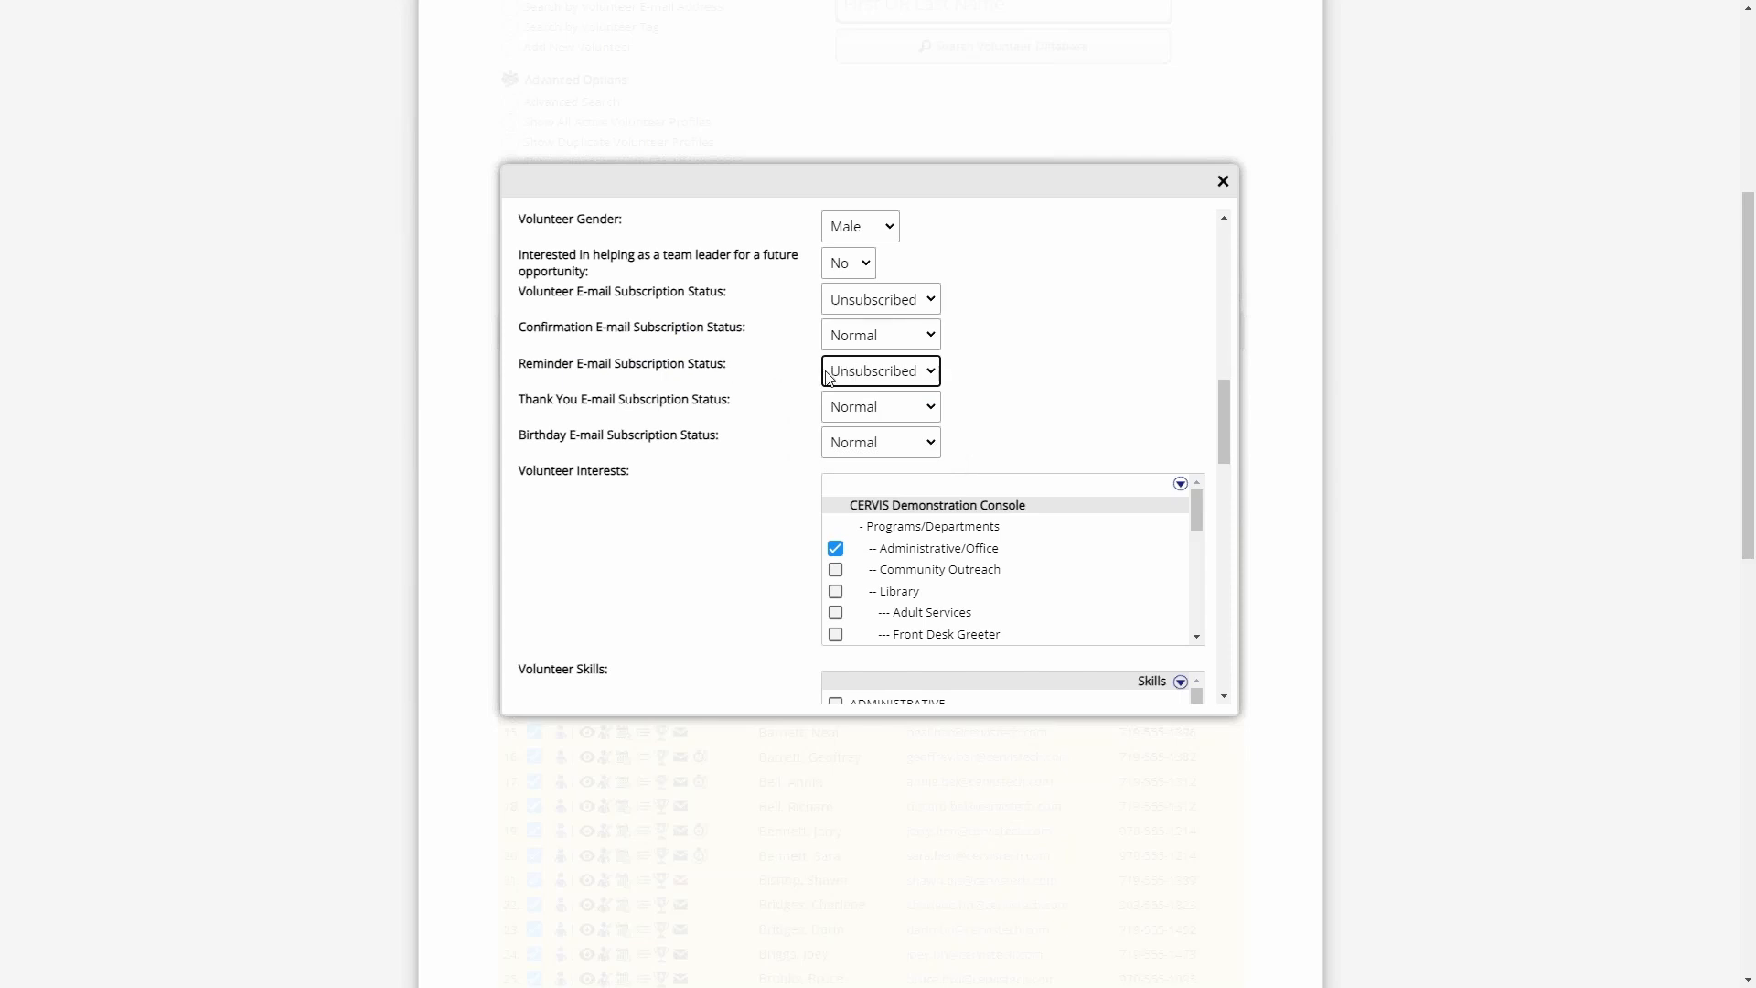
- Examine the Birthday E-mail Subscription Status setting and close the volunteer's profile without saving
left_click(601, 430)
left_click_drag(604, 431, 519, 434)
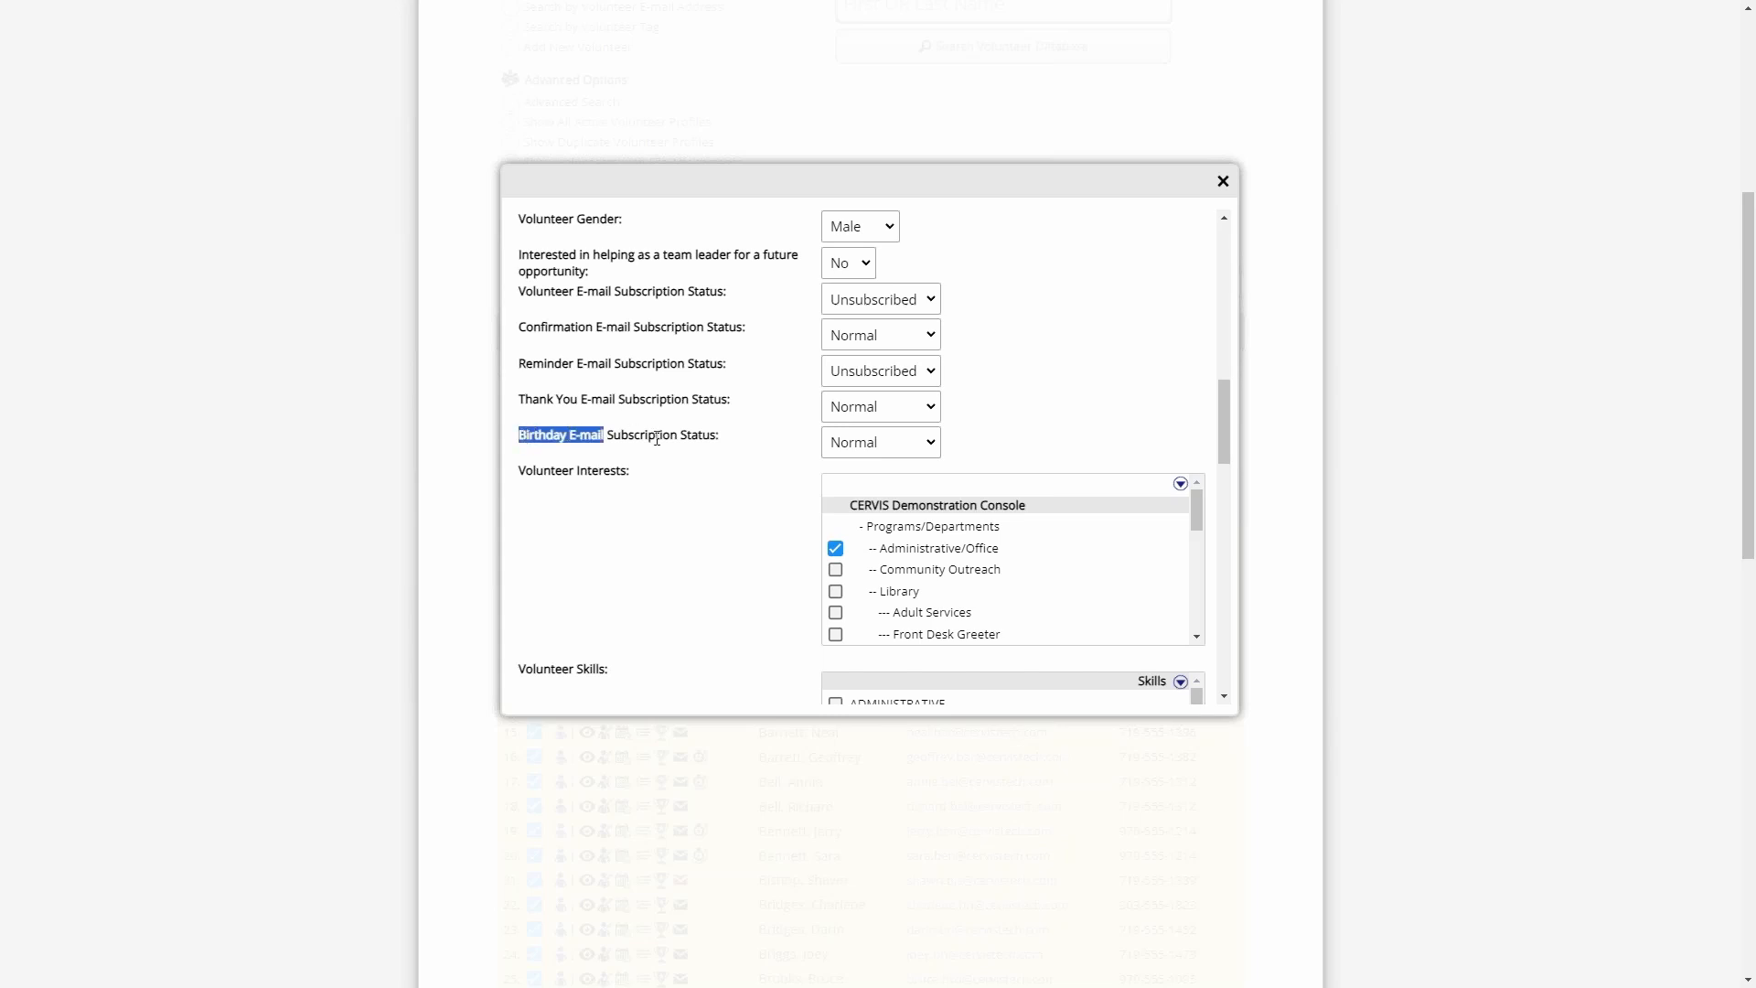
left_click(704, 442)
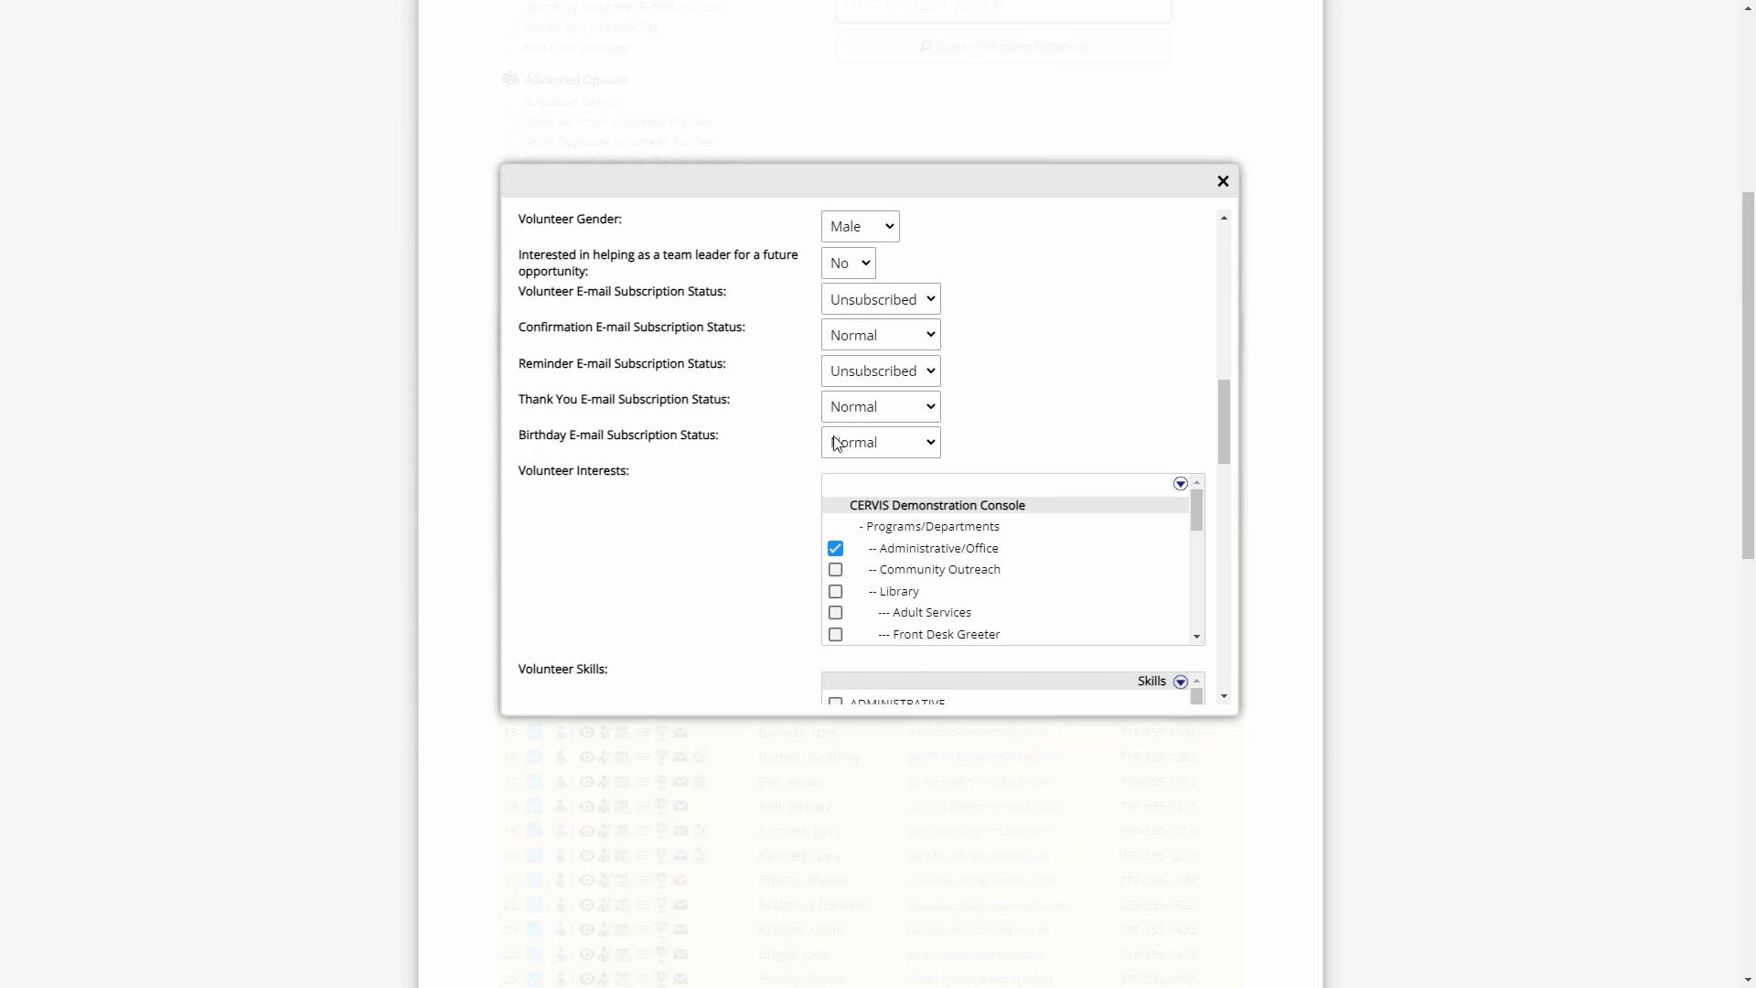
left_click(1222, 180)
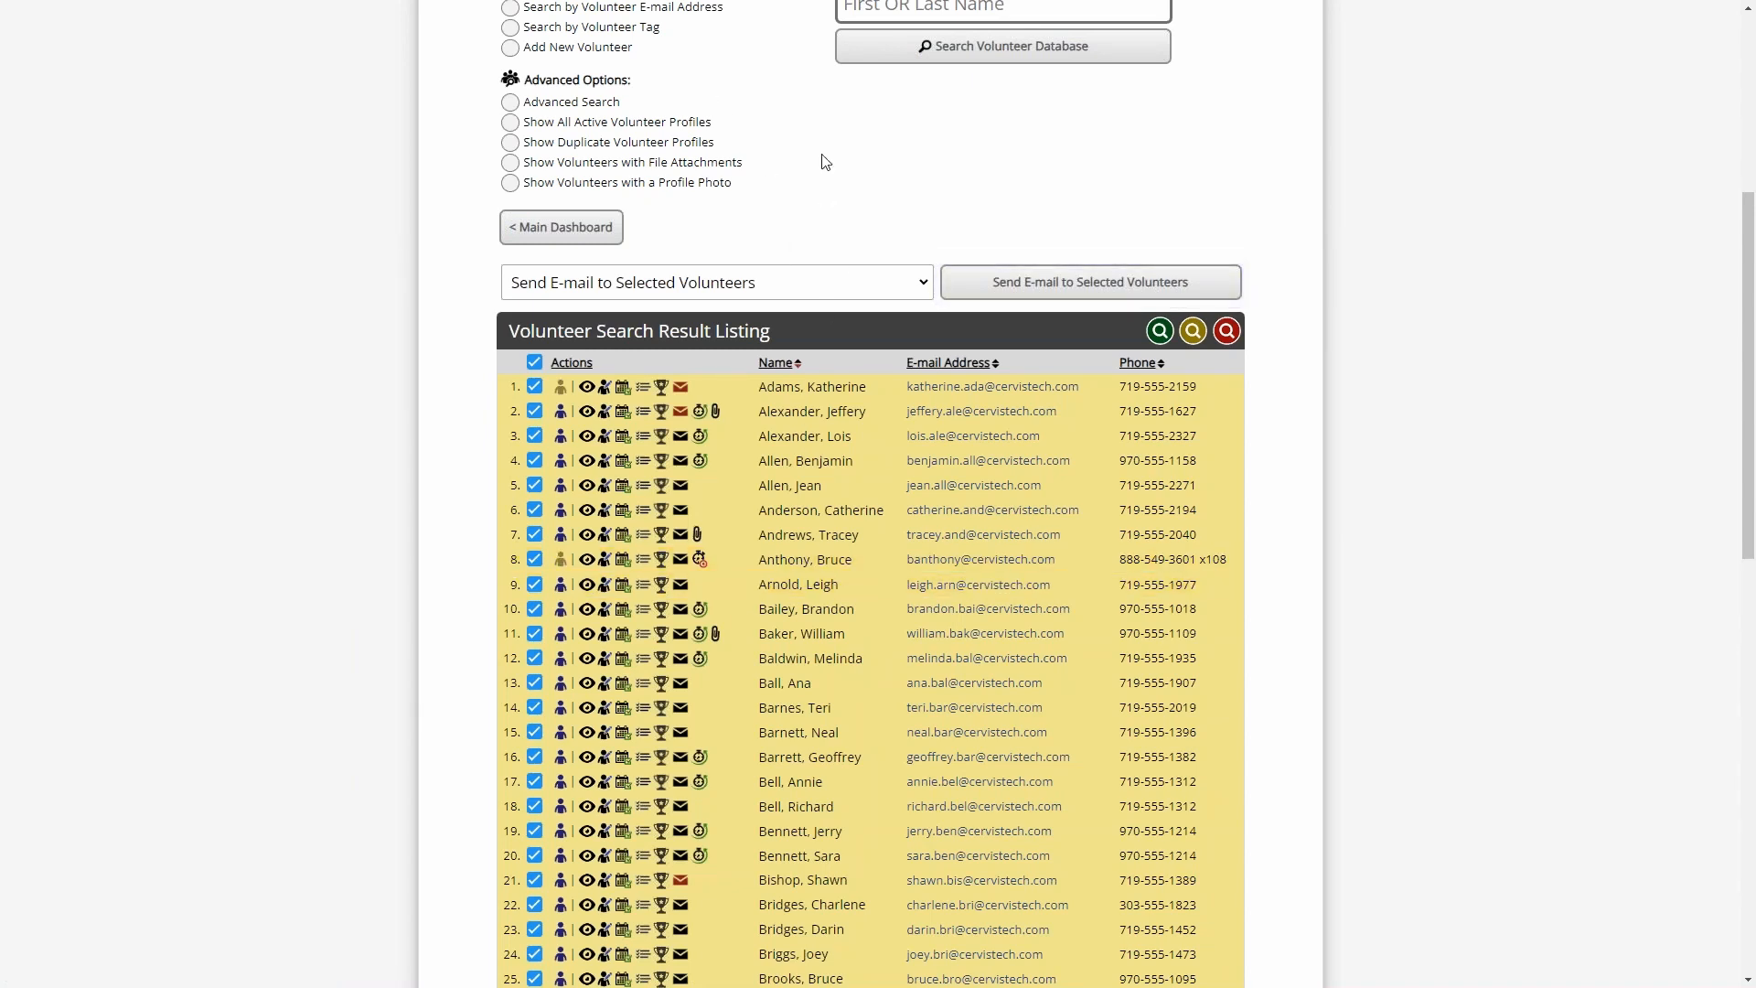
- Check the first listed volunteer's red e-mail status indicator and open their profile to examine the Volunteer E-mail field
mouse_move(677, 413)
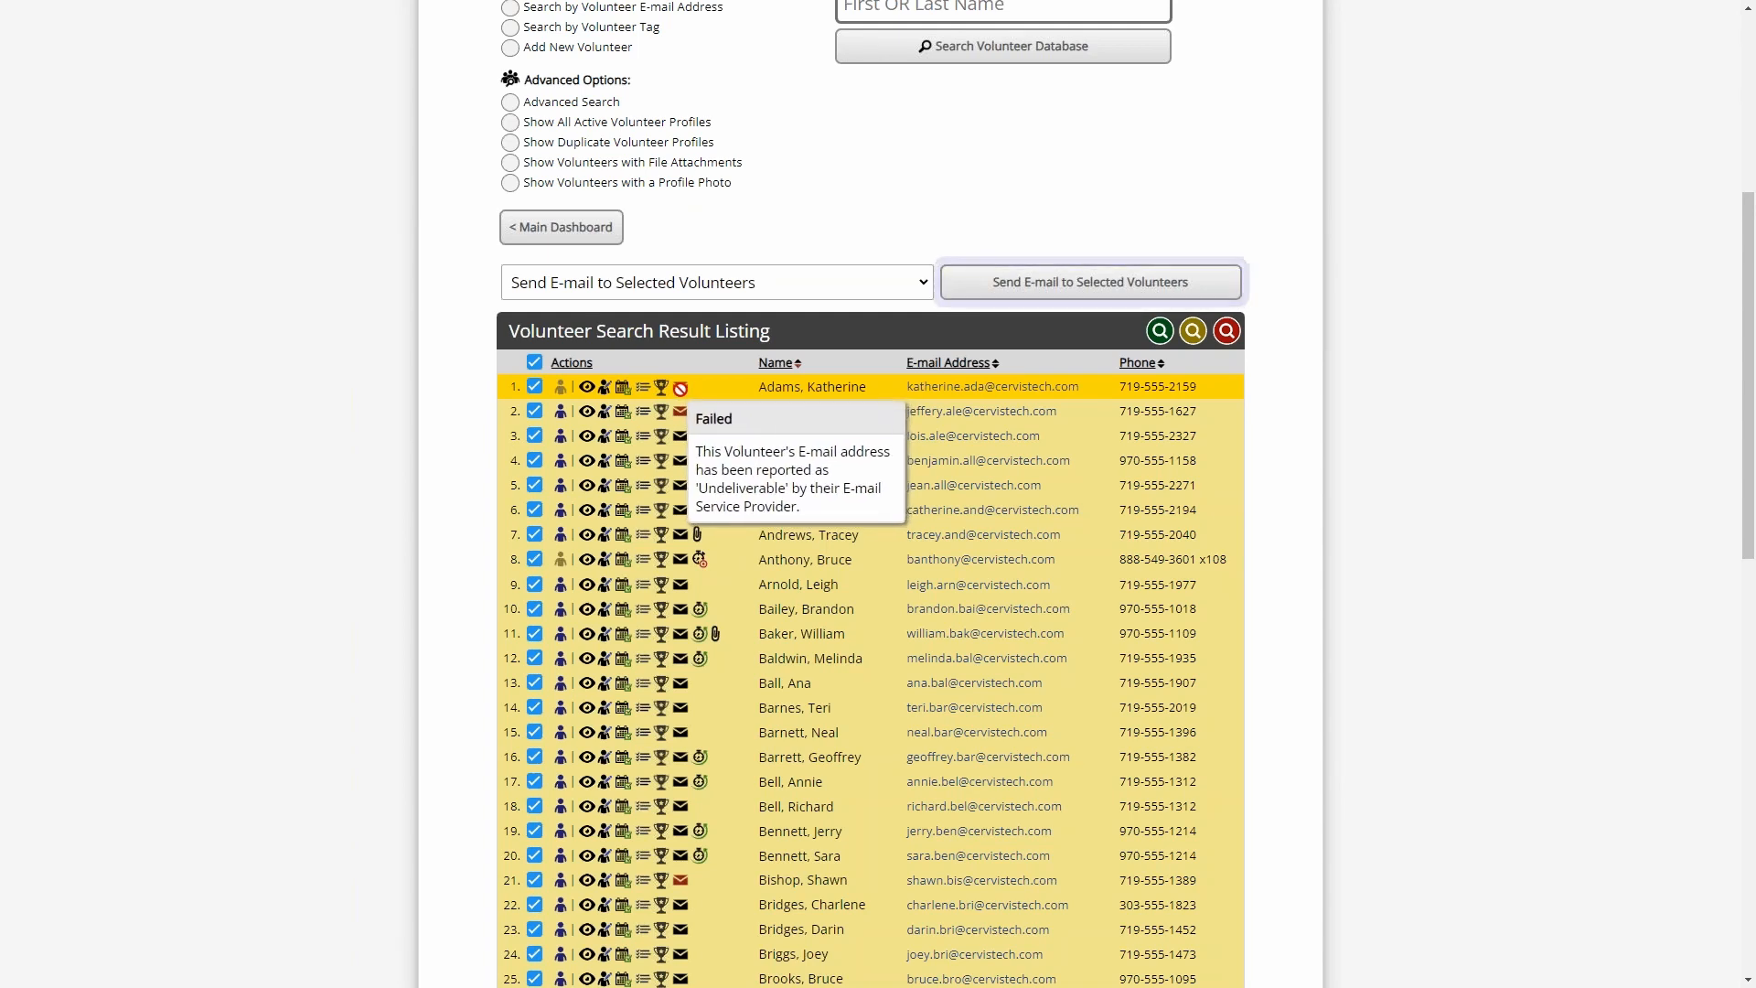
left_click(604, 394)
scroll(814, 439, "down", 3)
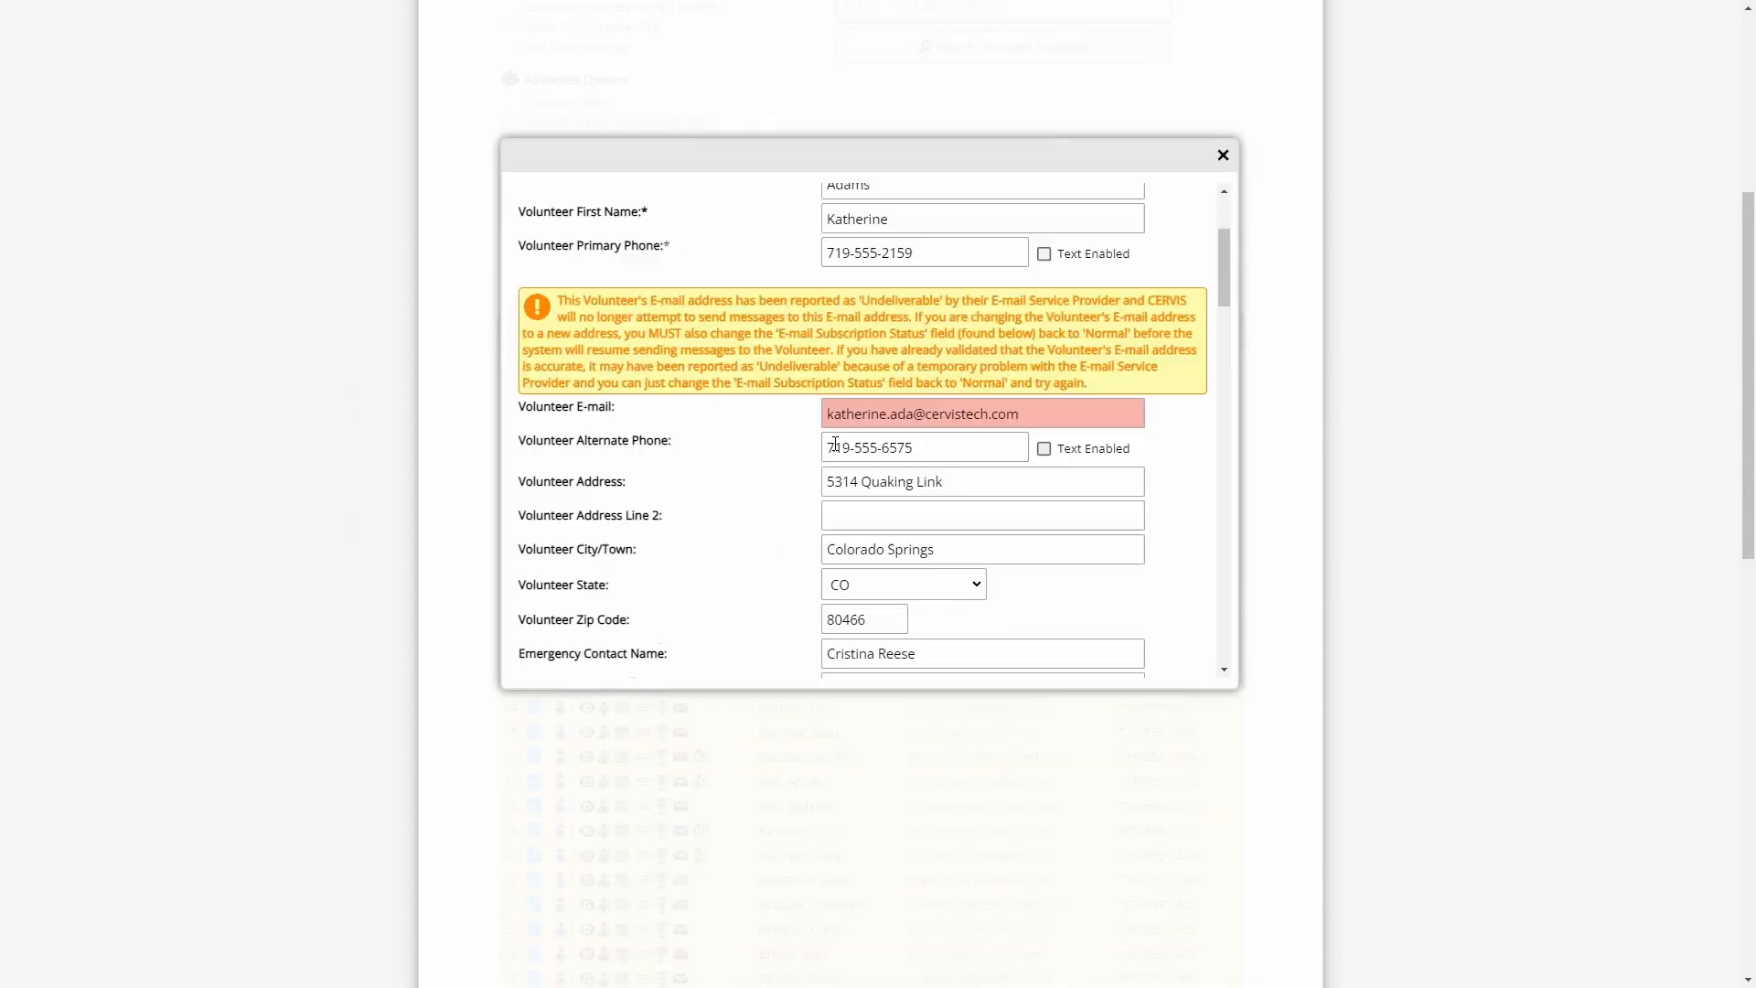
left_click_drag(1020, 337, 807, 338)
left_click(790, 345)
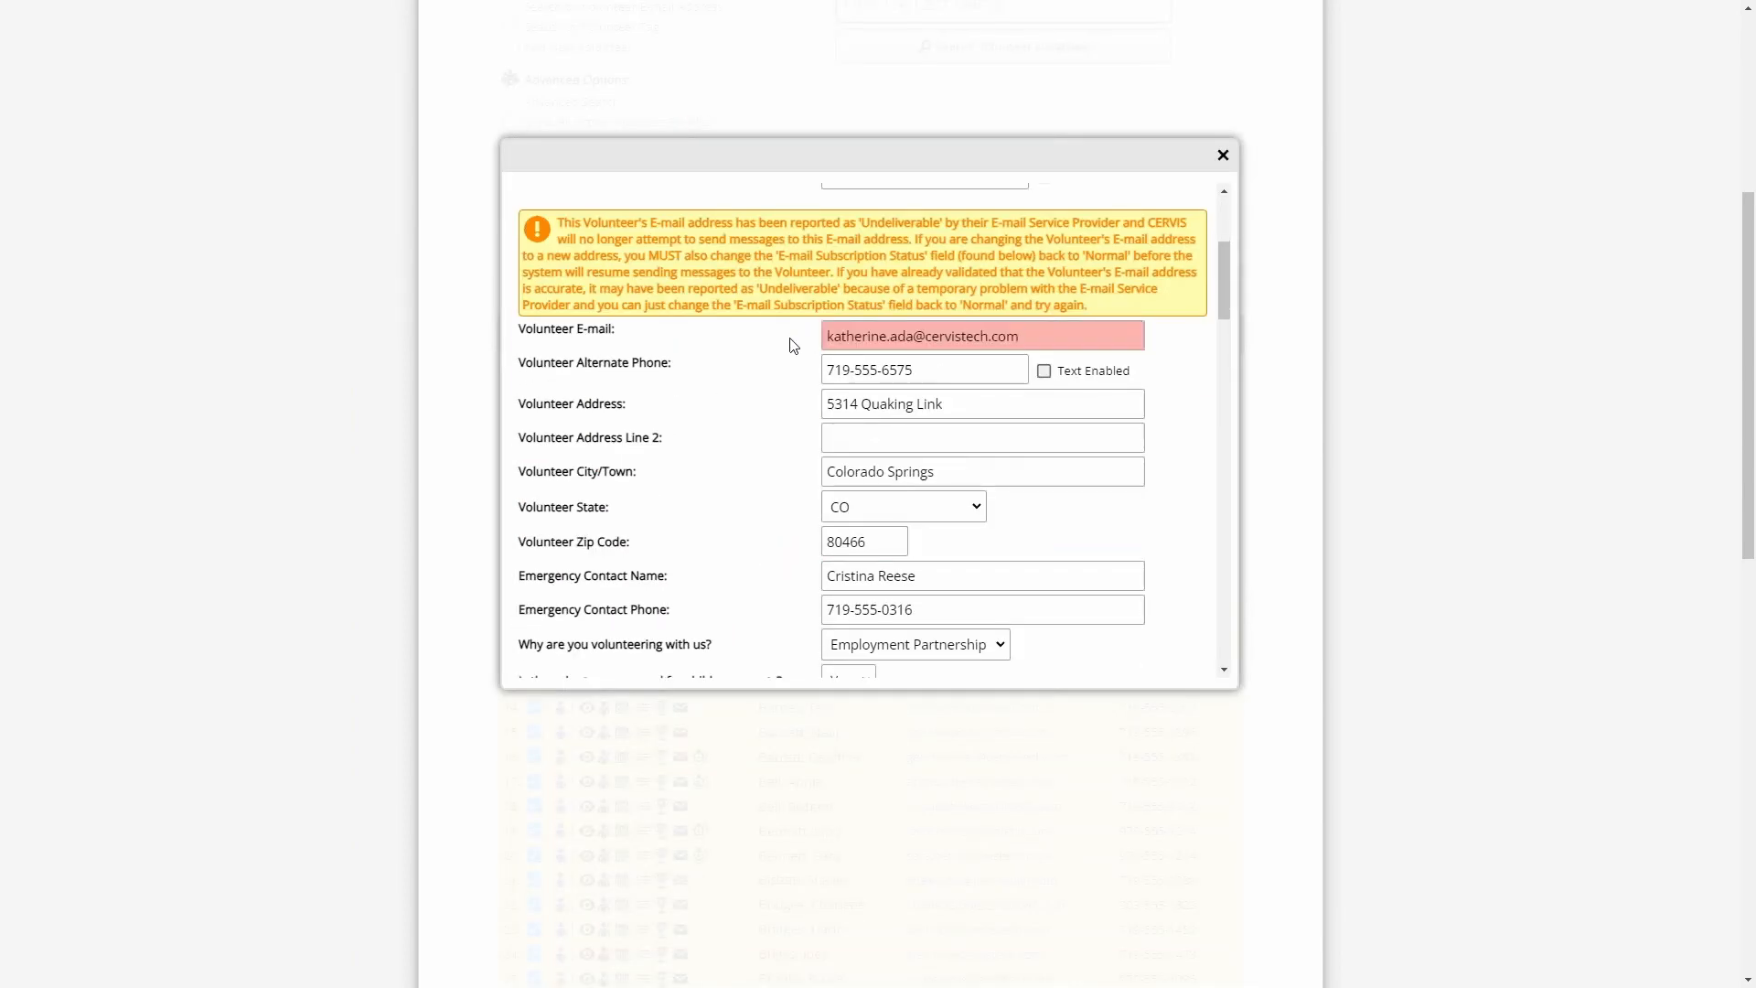
- Review the Volunteer E-mail Subscription Status options in the first volunteer's profile and close it without changes
scroll(796, 375, "down", 7)
scroll(796, 413, "up", 5)
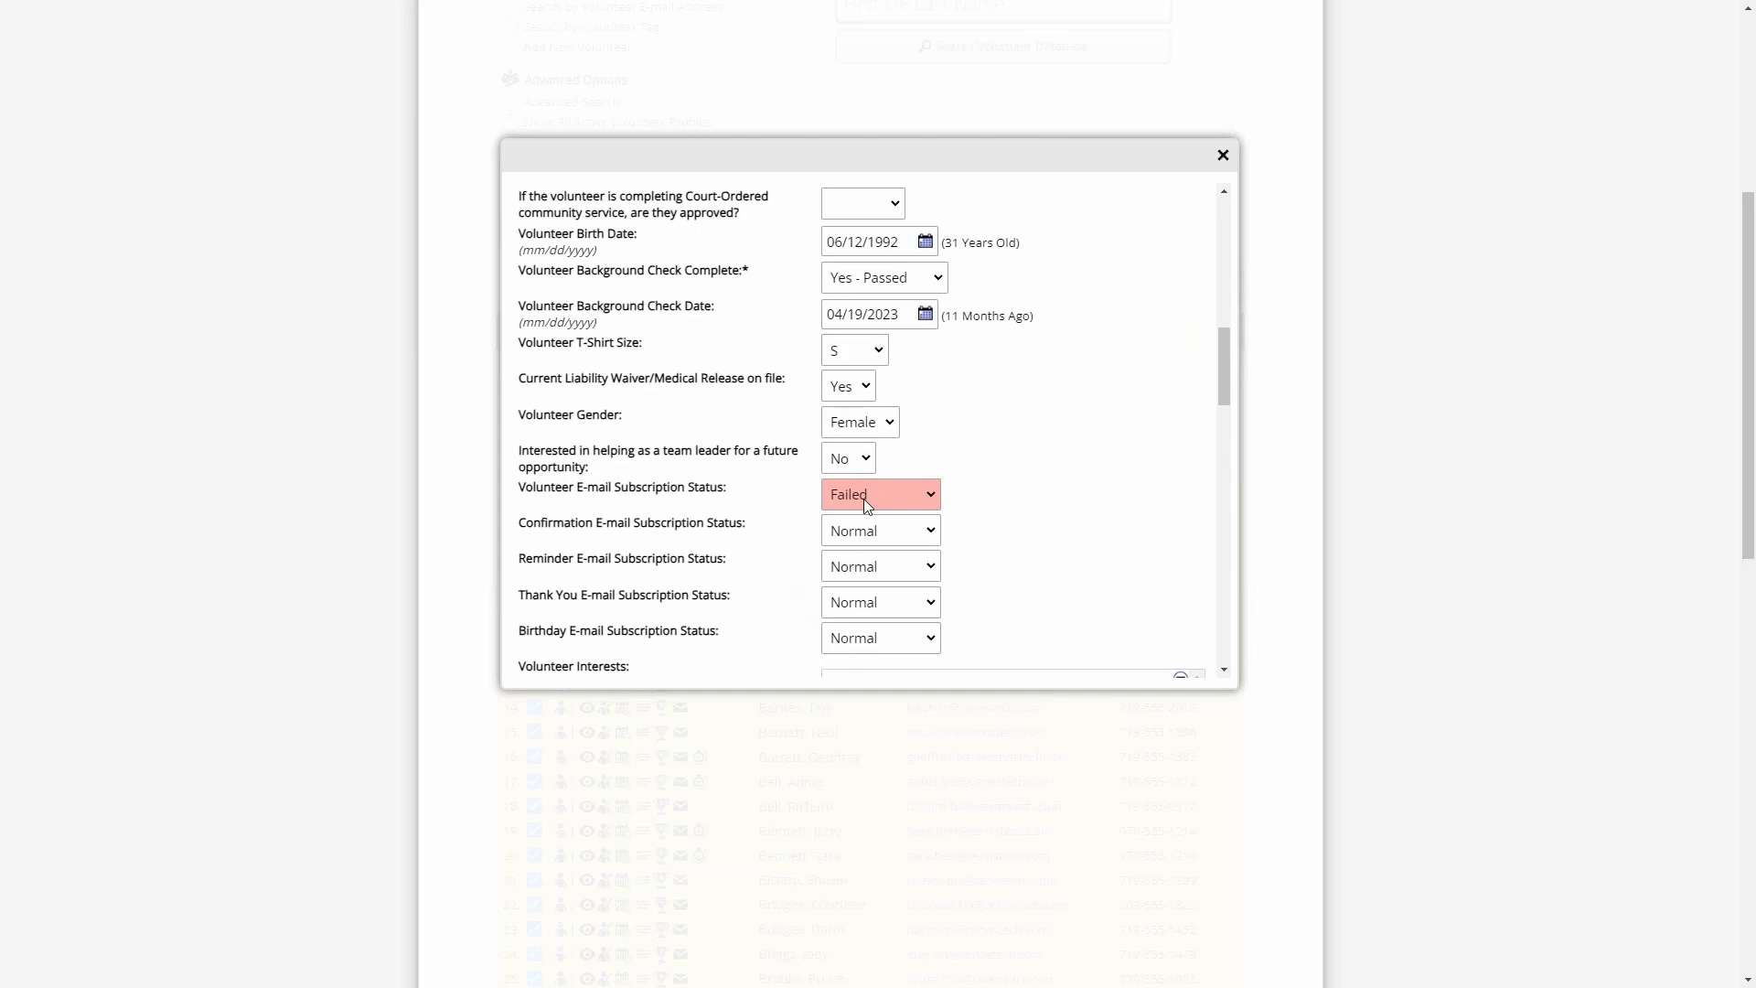
left_click(863, 495)
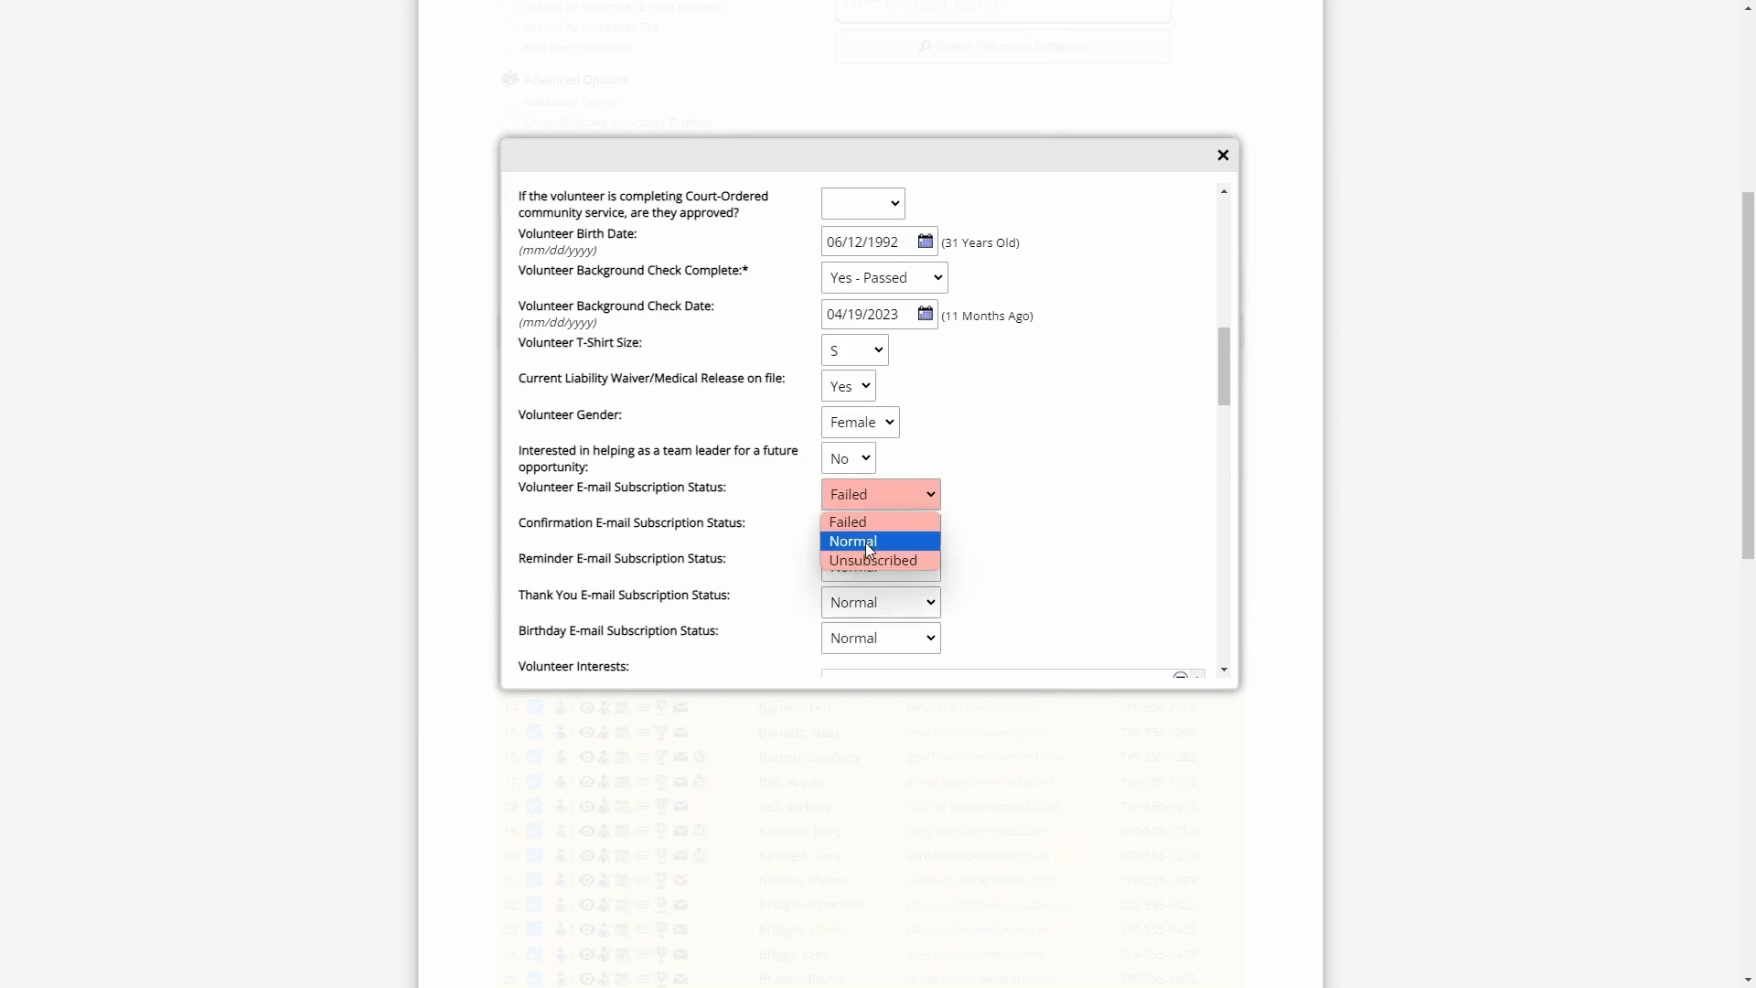
left_click(788, 496)
left_click(1224, 156)
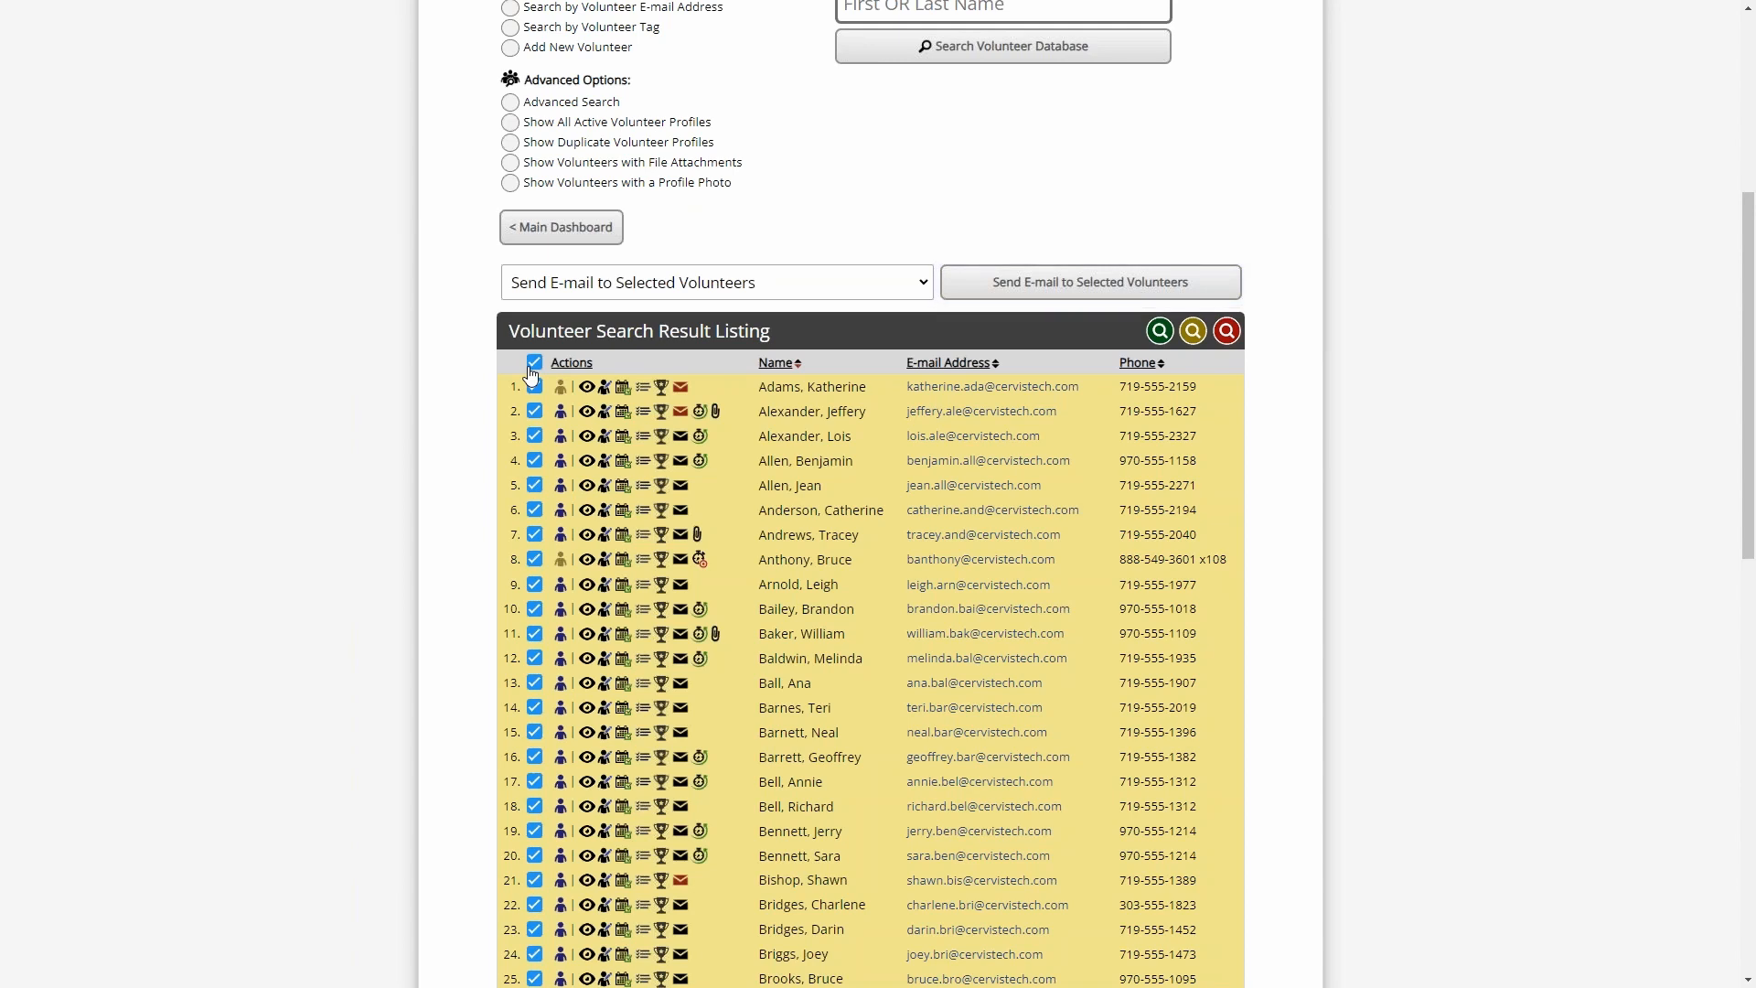
- Run the Send E-mail to Selected Volunteers bulk action for all checked volunteers
left_click(680, 287)
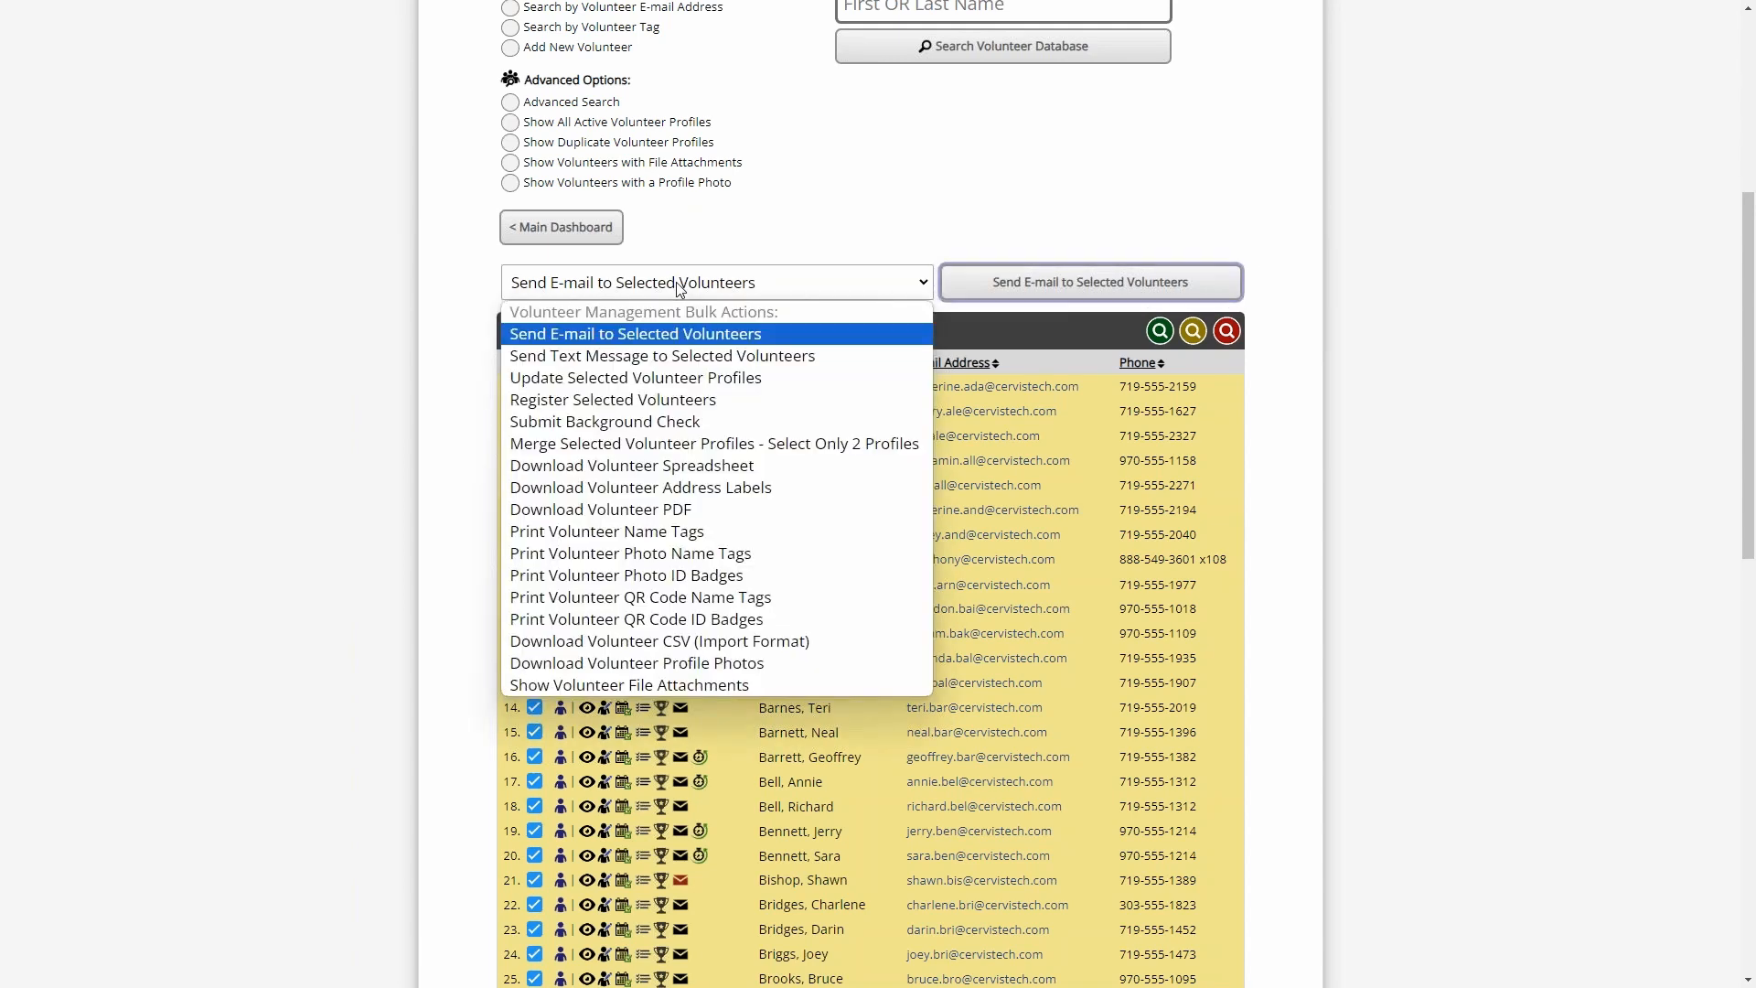
left_click(702, 287)
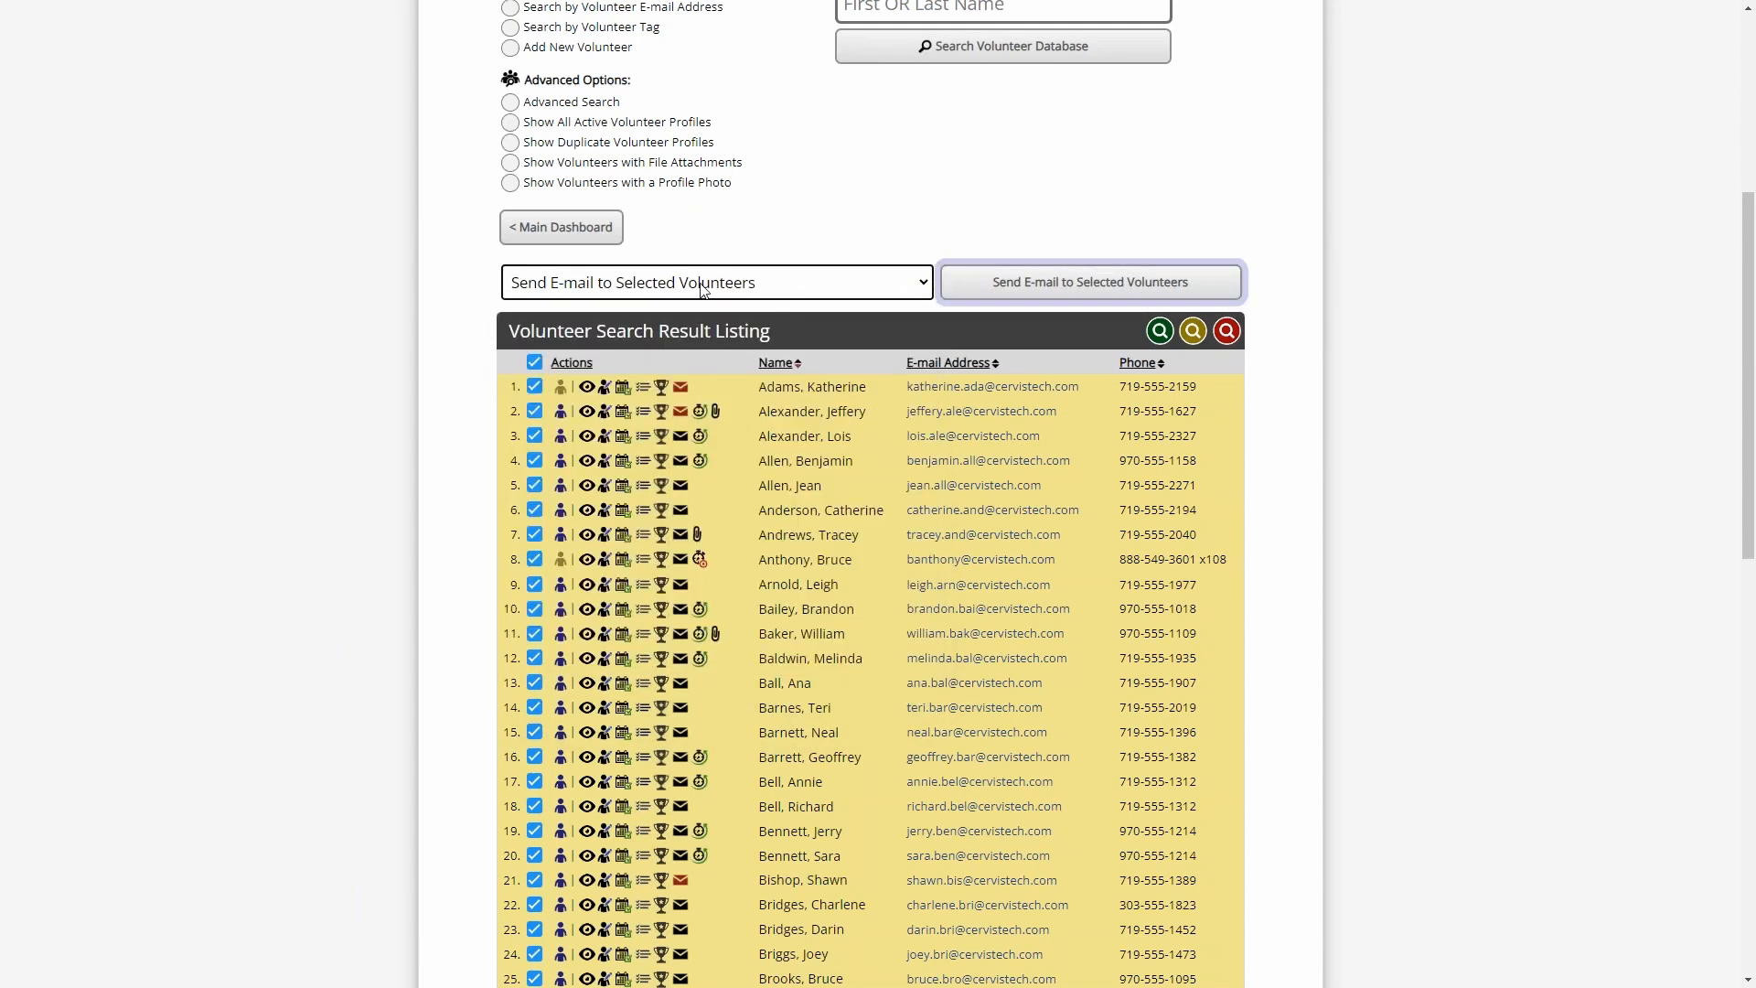
left_click(1045, 300)
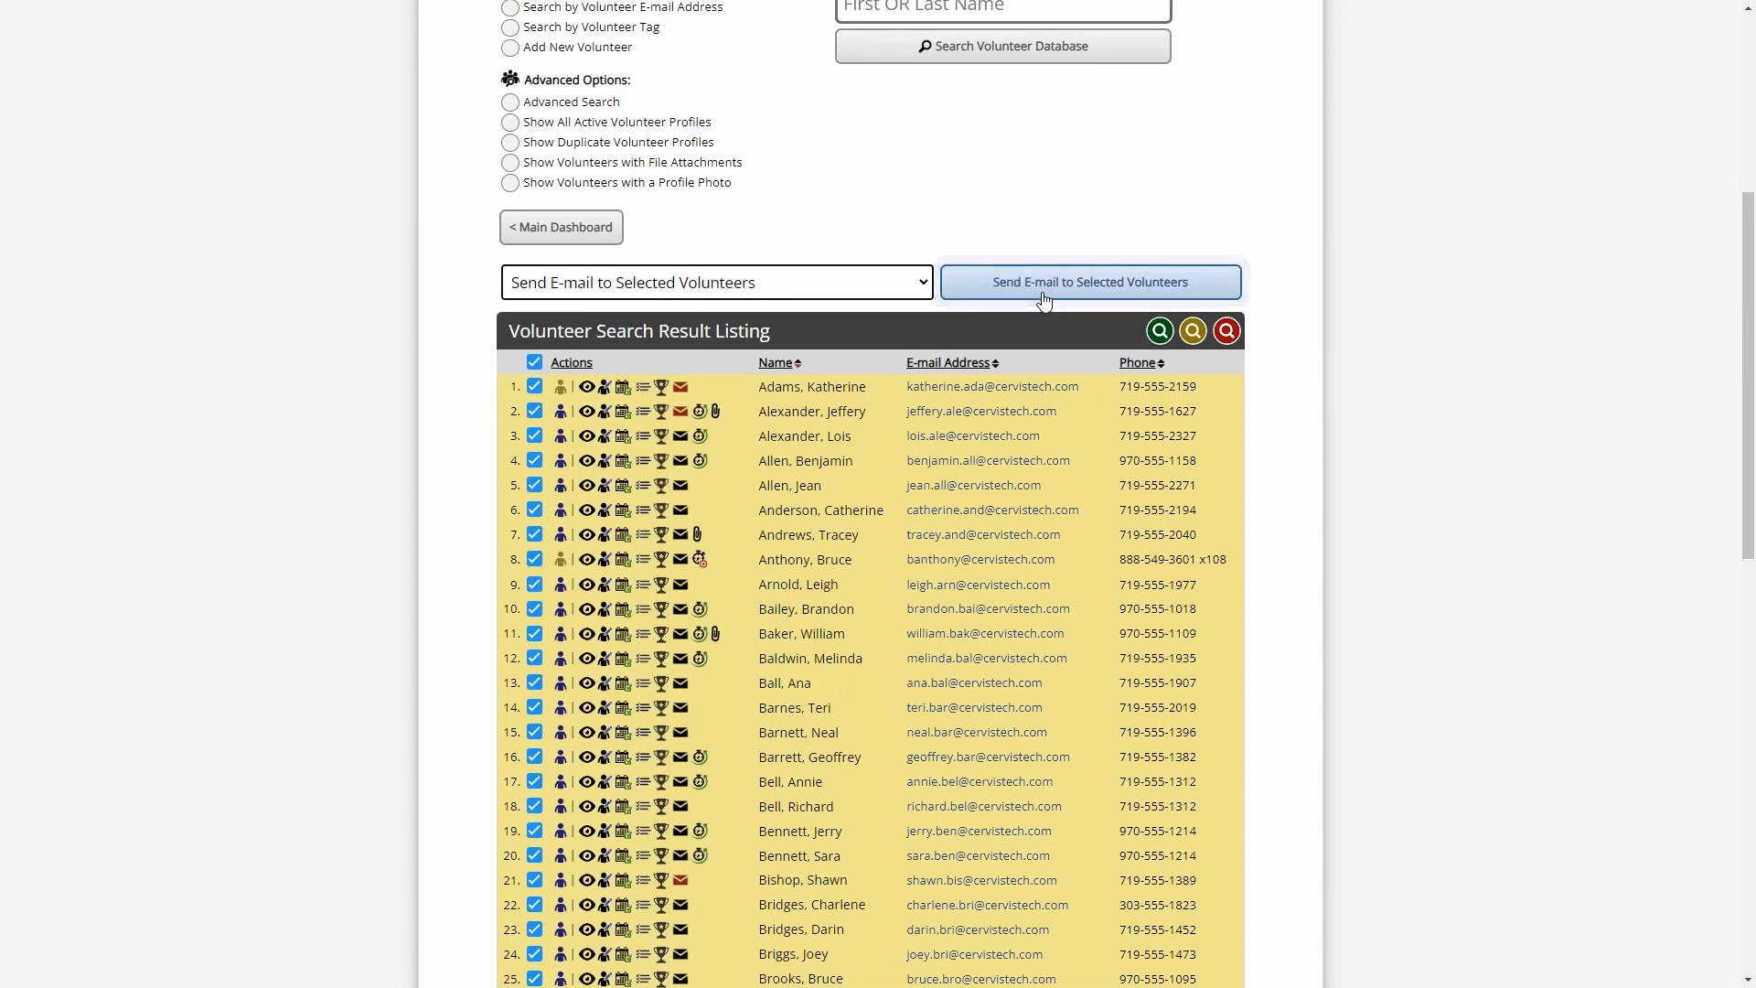
left_click(1045, 300)
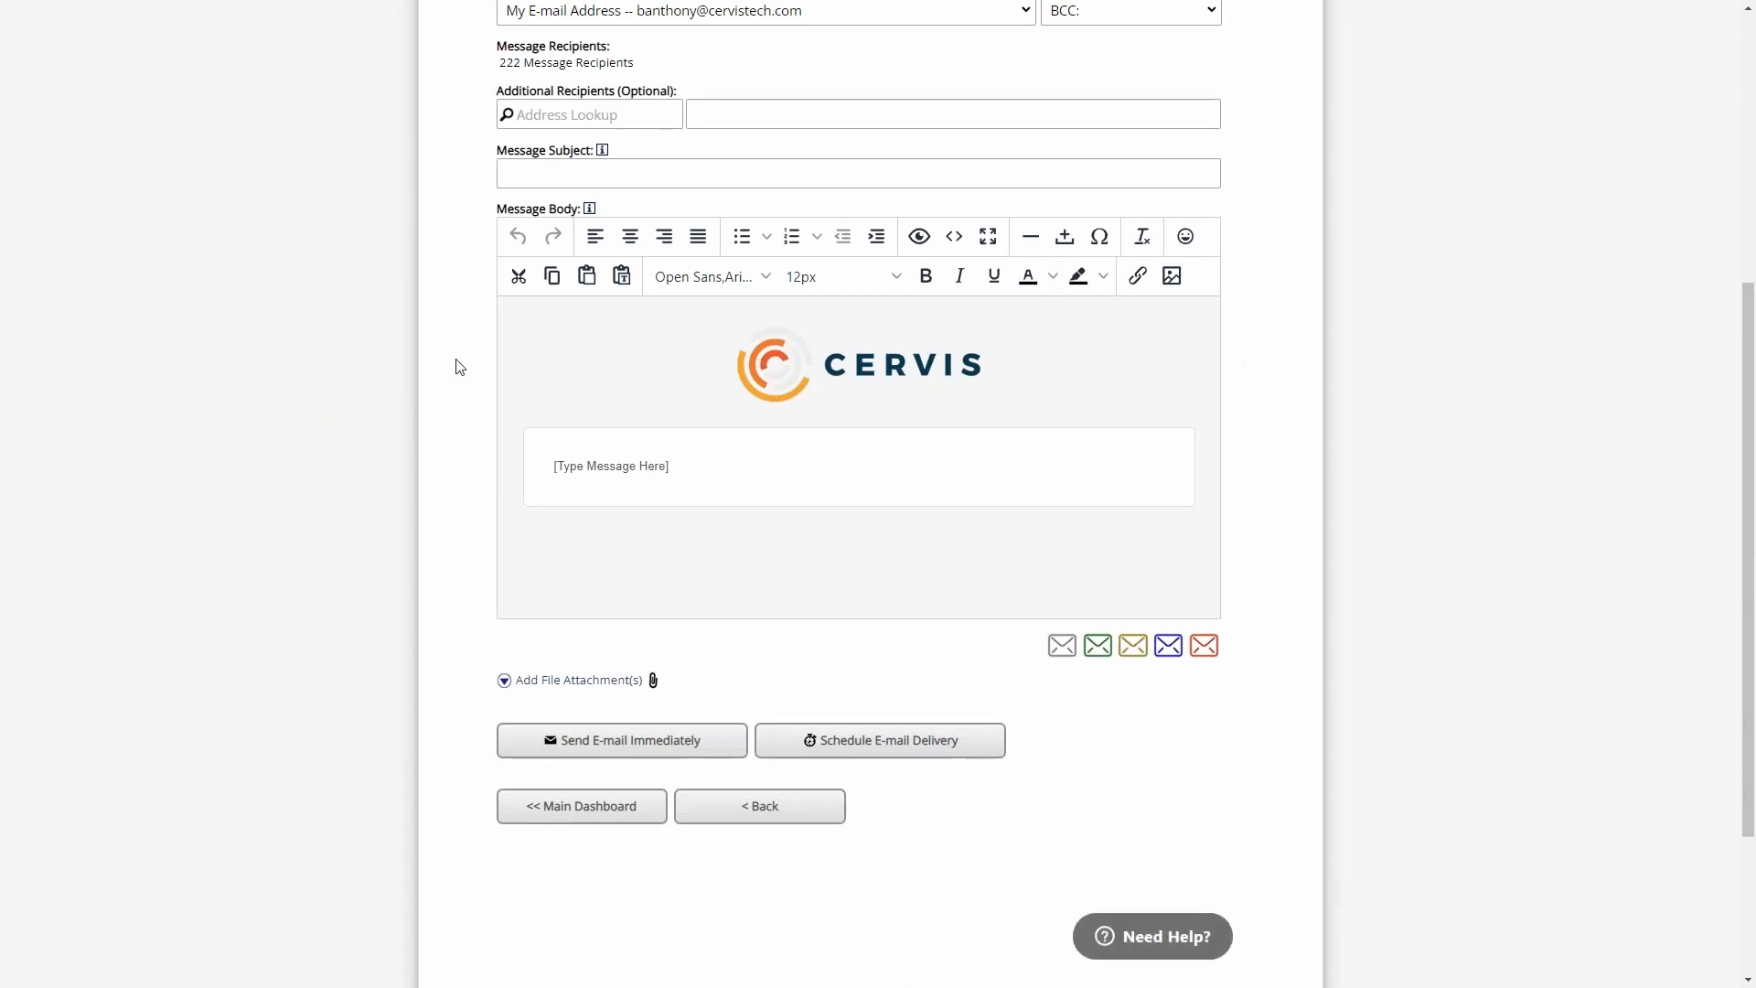
- Review the Message Recipients and Message Sent From entries of the new e-mail message
scroll(462, 374, "up", 2)
scroll(466, 375, "up", 1)
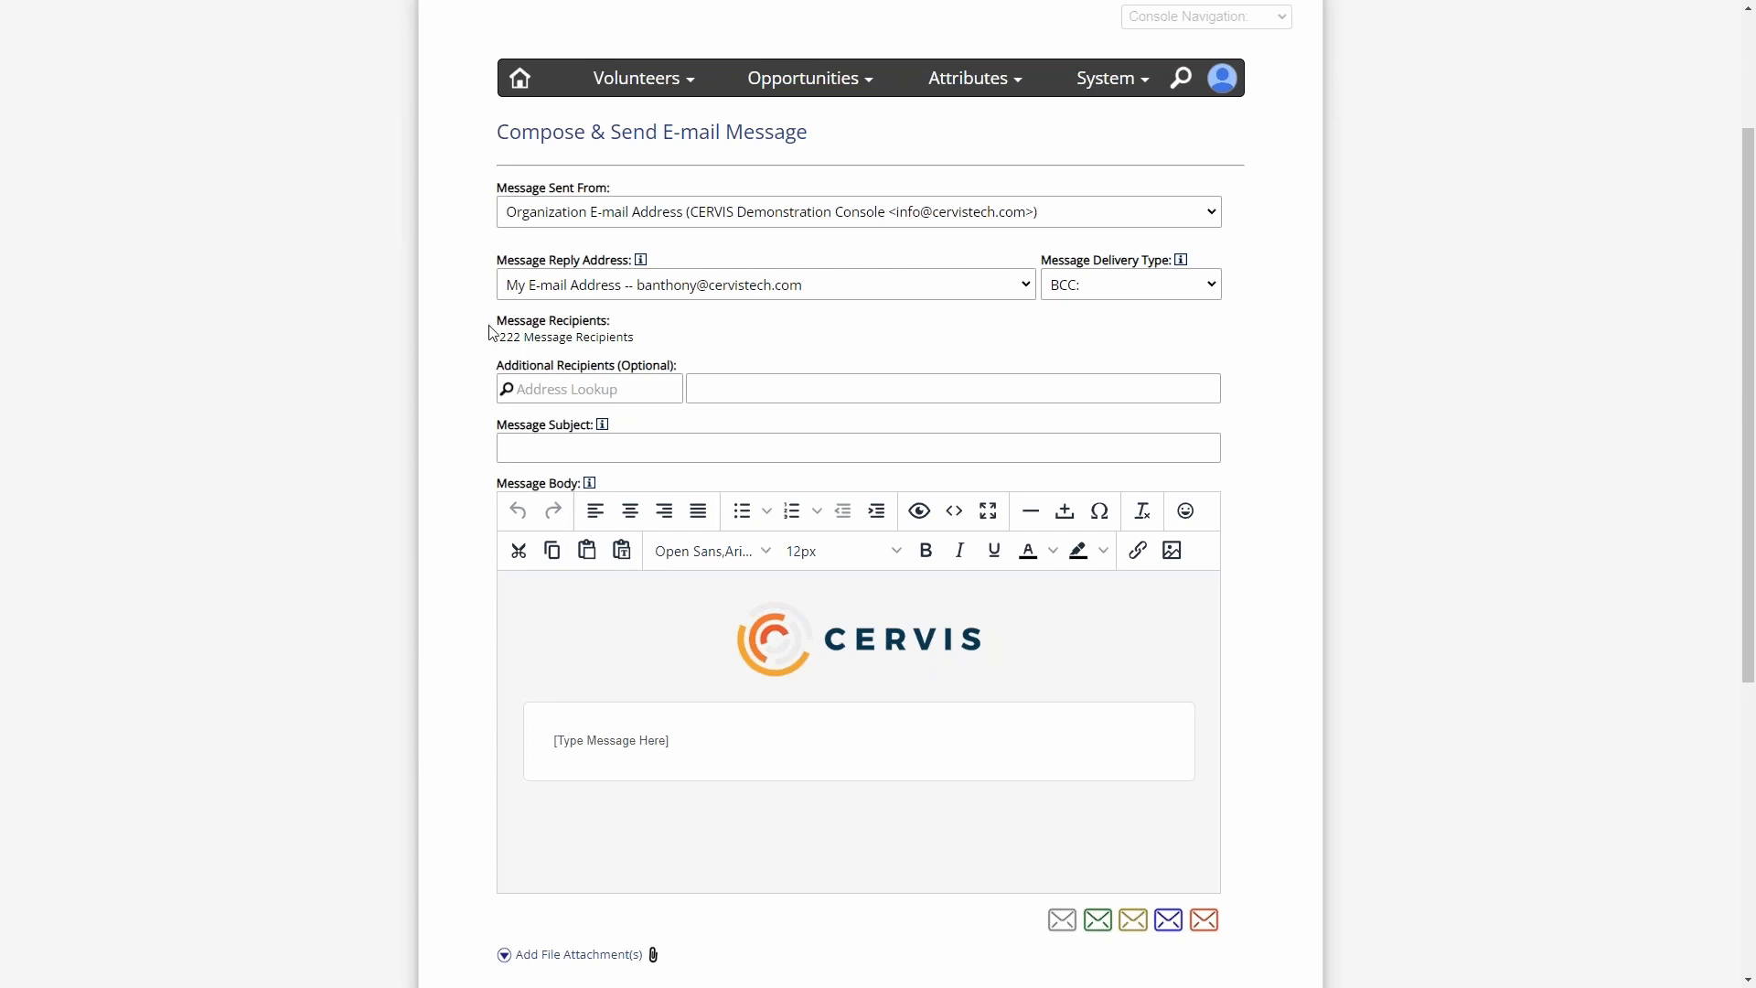
left_click_drag(499, 336, 646, 338)
left_click(654, 342)
left_click_drag(653, 339, 492, 347)
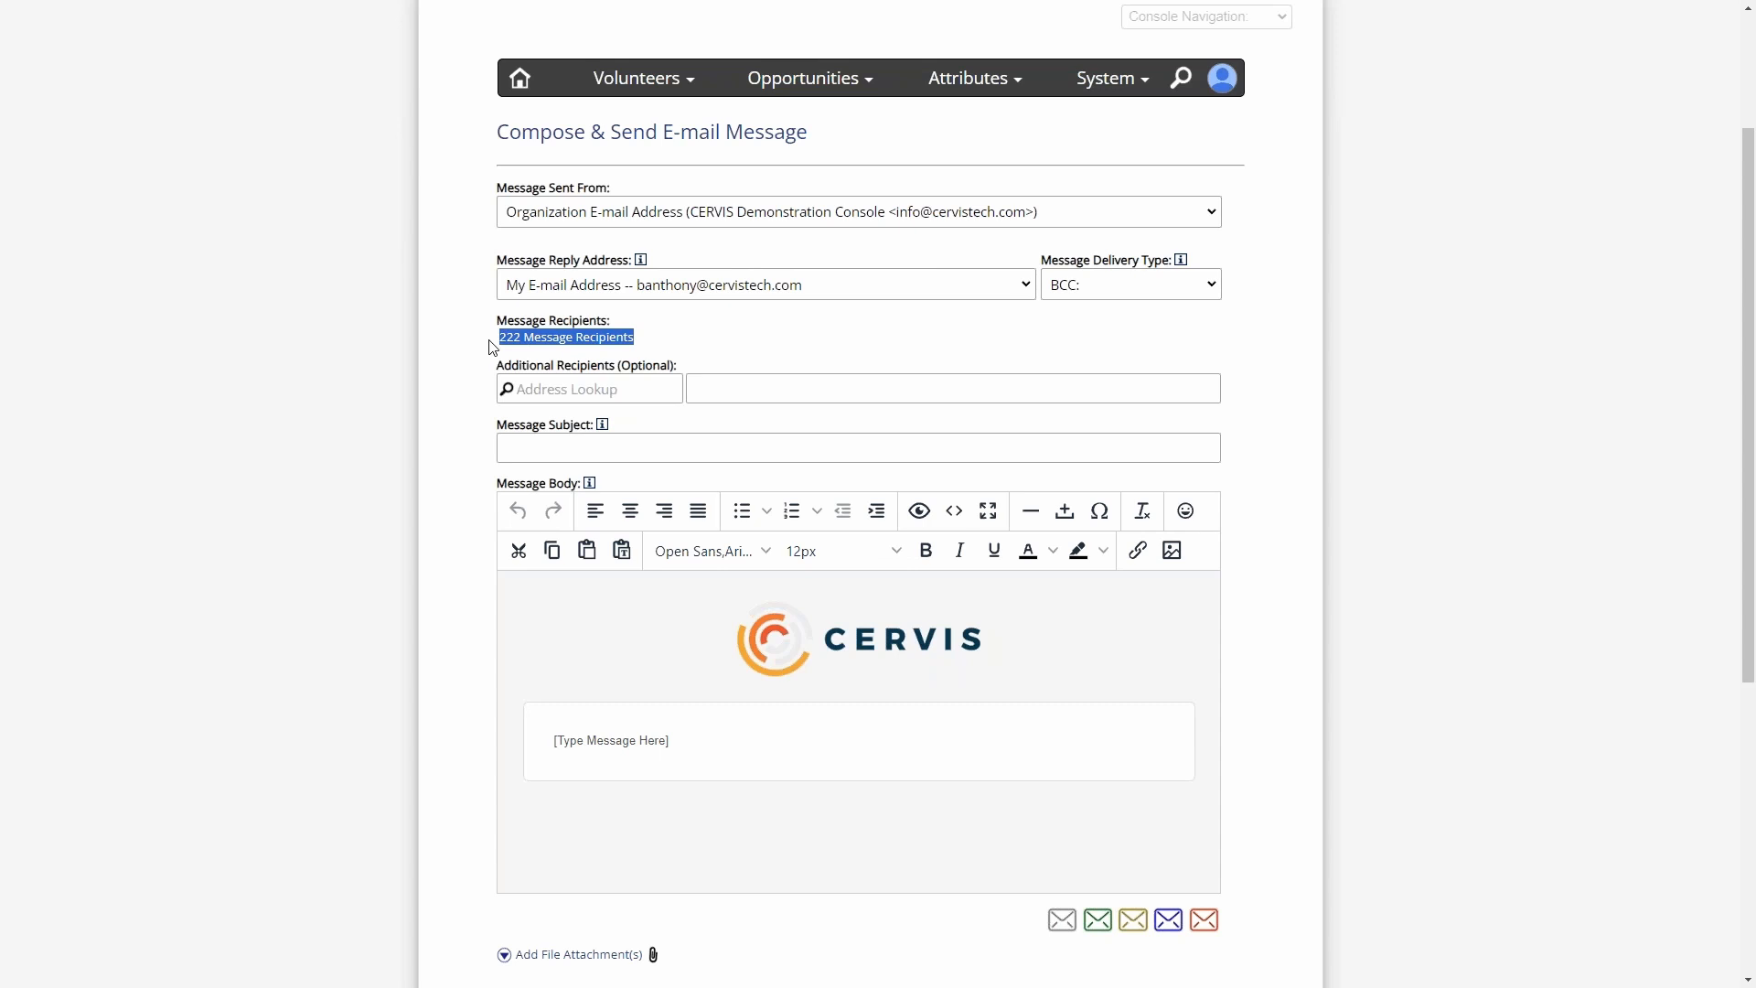
left_click(648, 346)
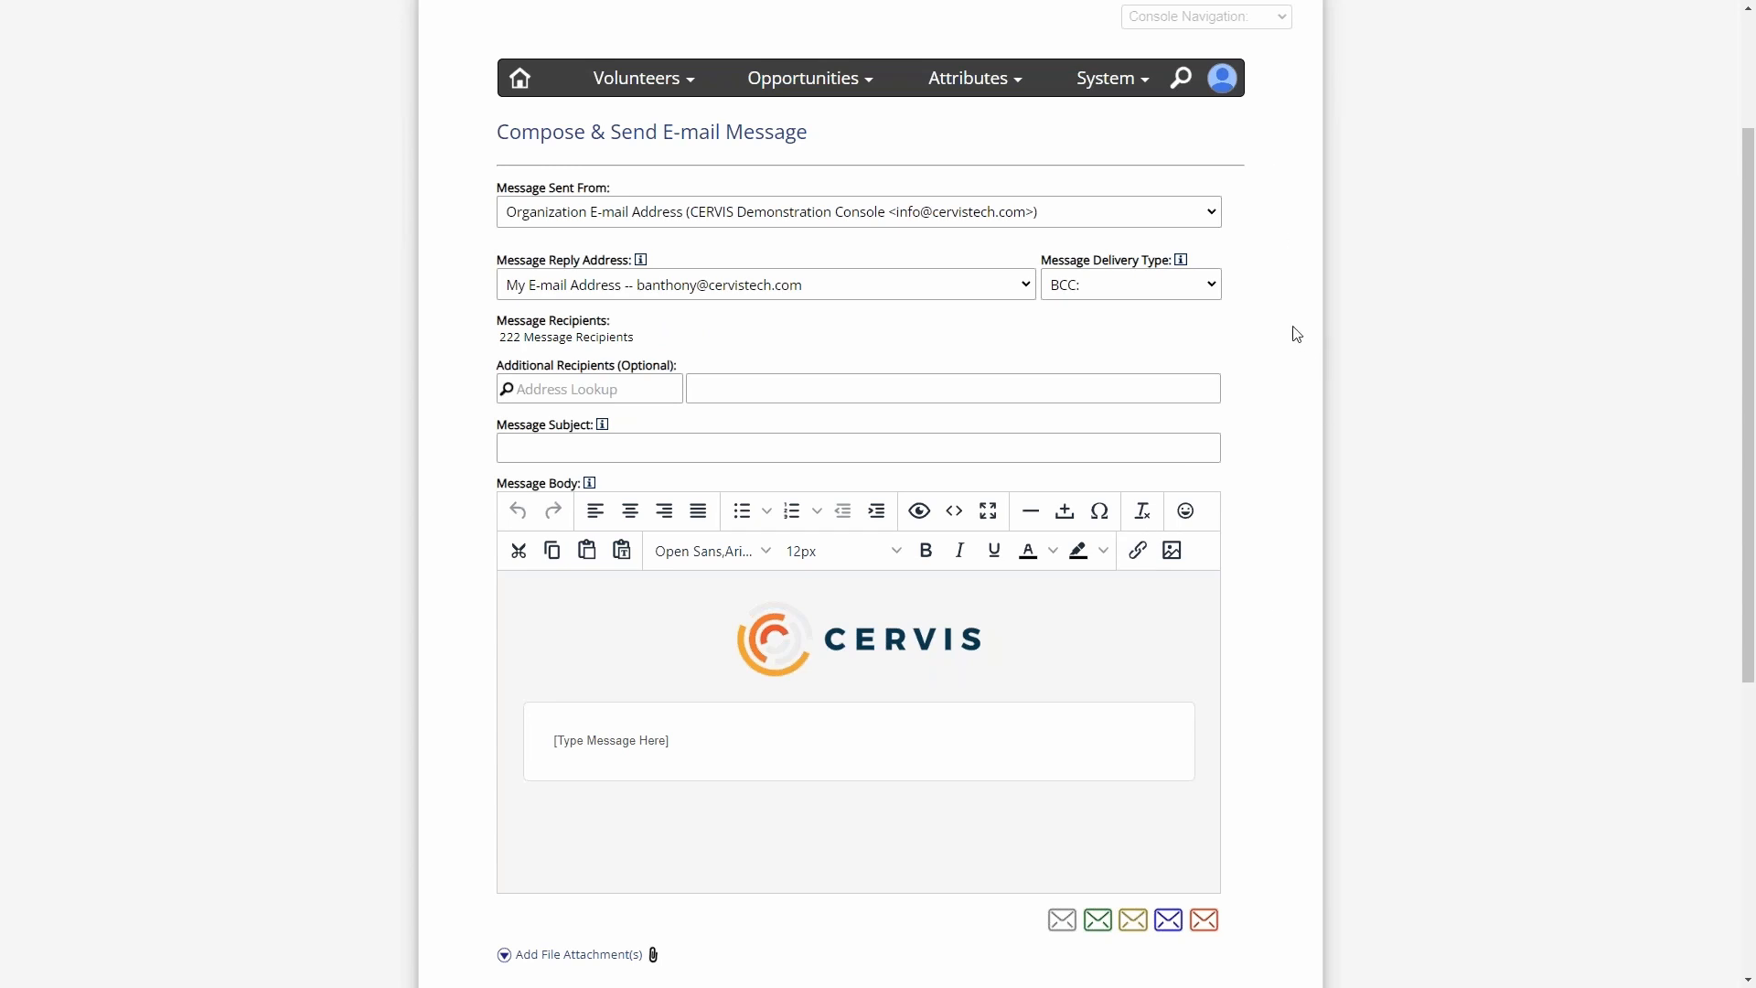
left_click_drag(507, 188, 608, 185)
left_click(614, 185)
- Search CERVIS Customer Support for "email", view the support contact form and close it without sending a request
scroll(698, 217, "down", 5)
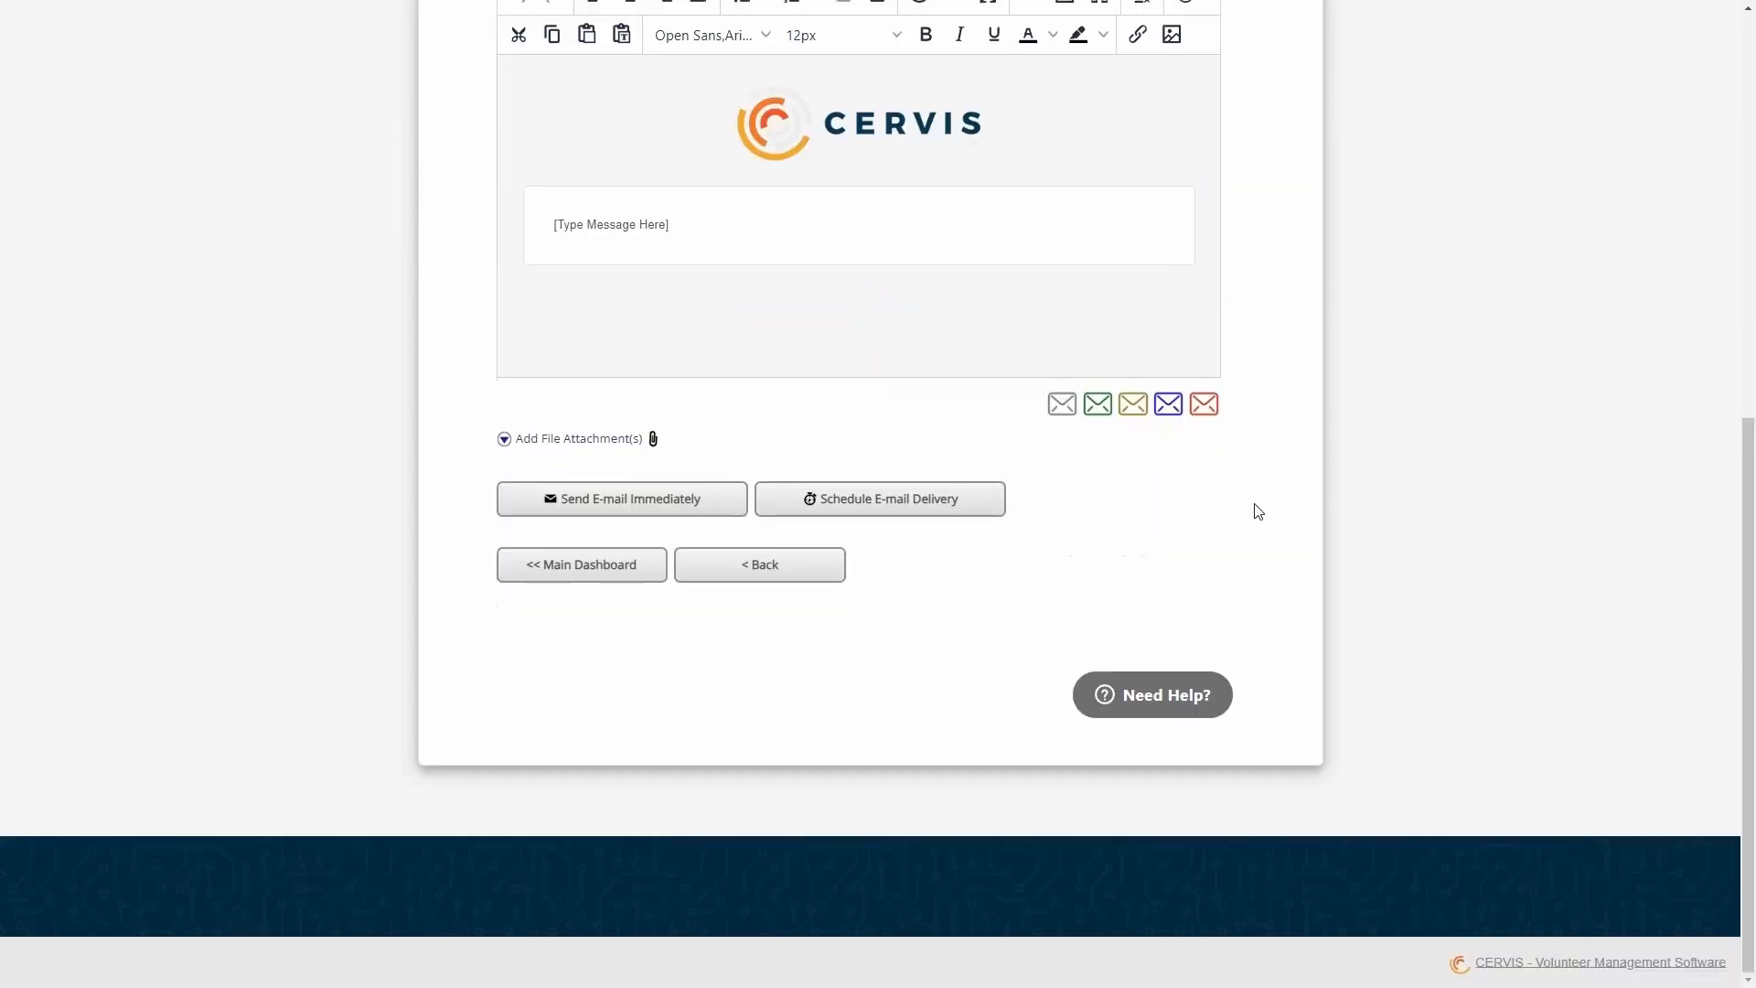
left_click(1145, 711)
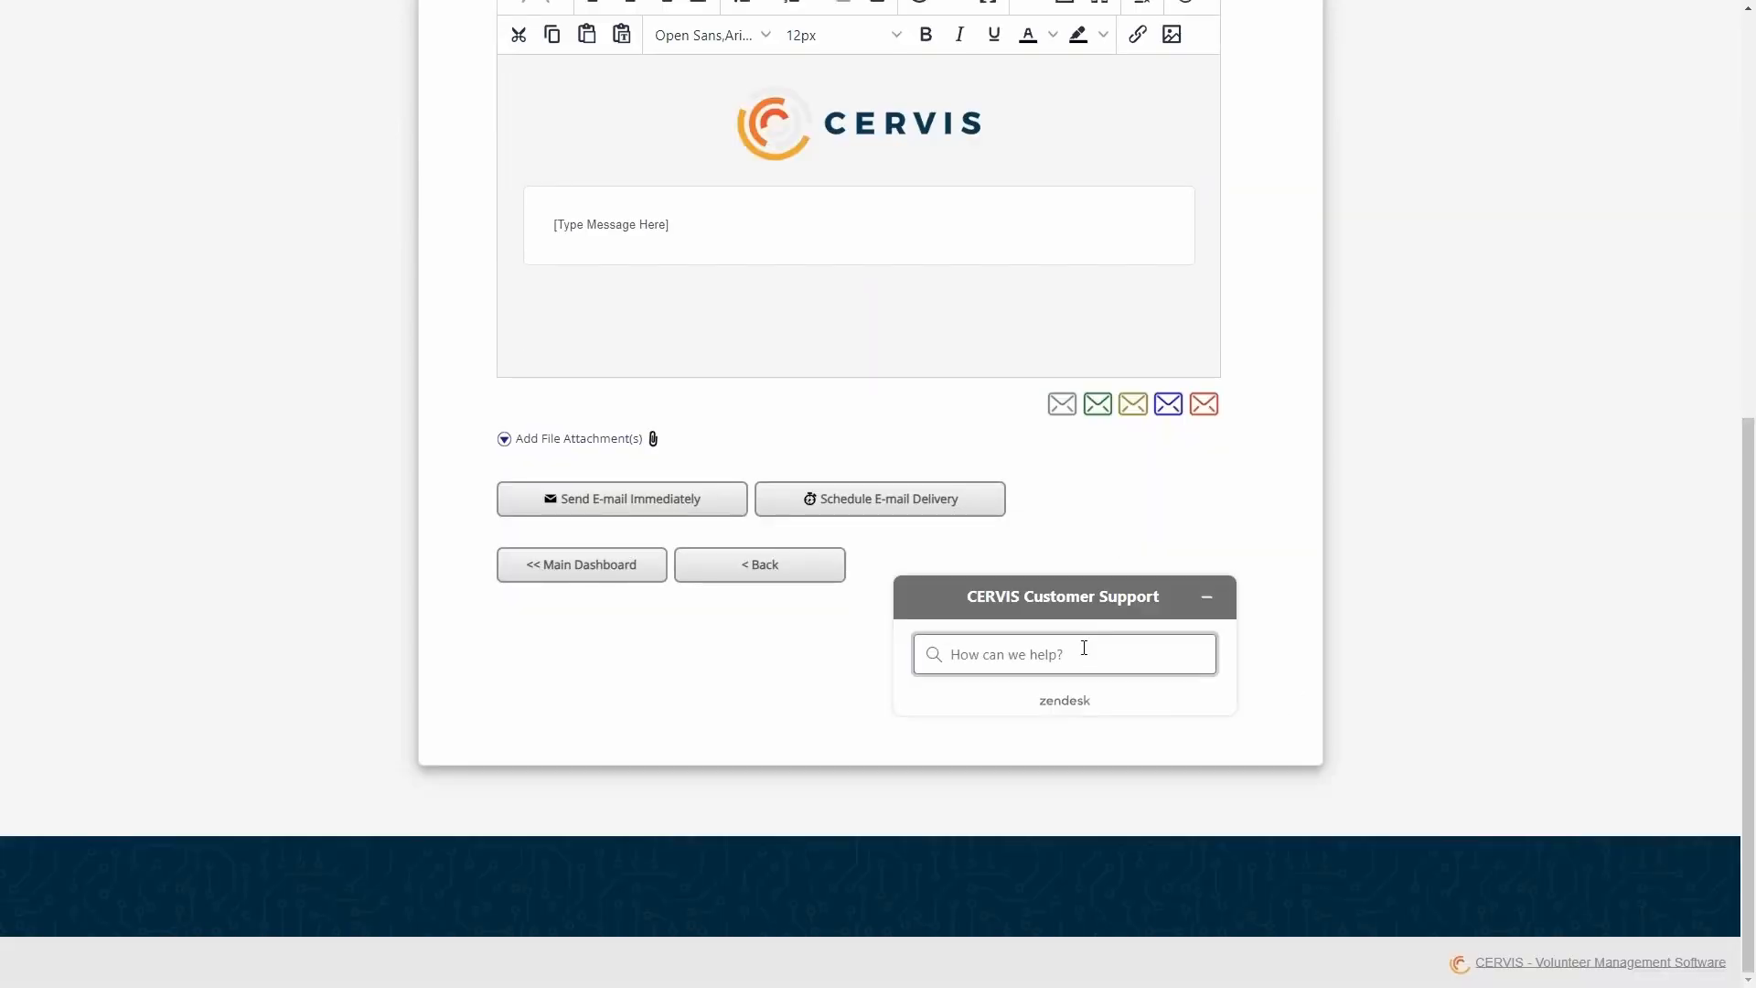
type("email")
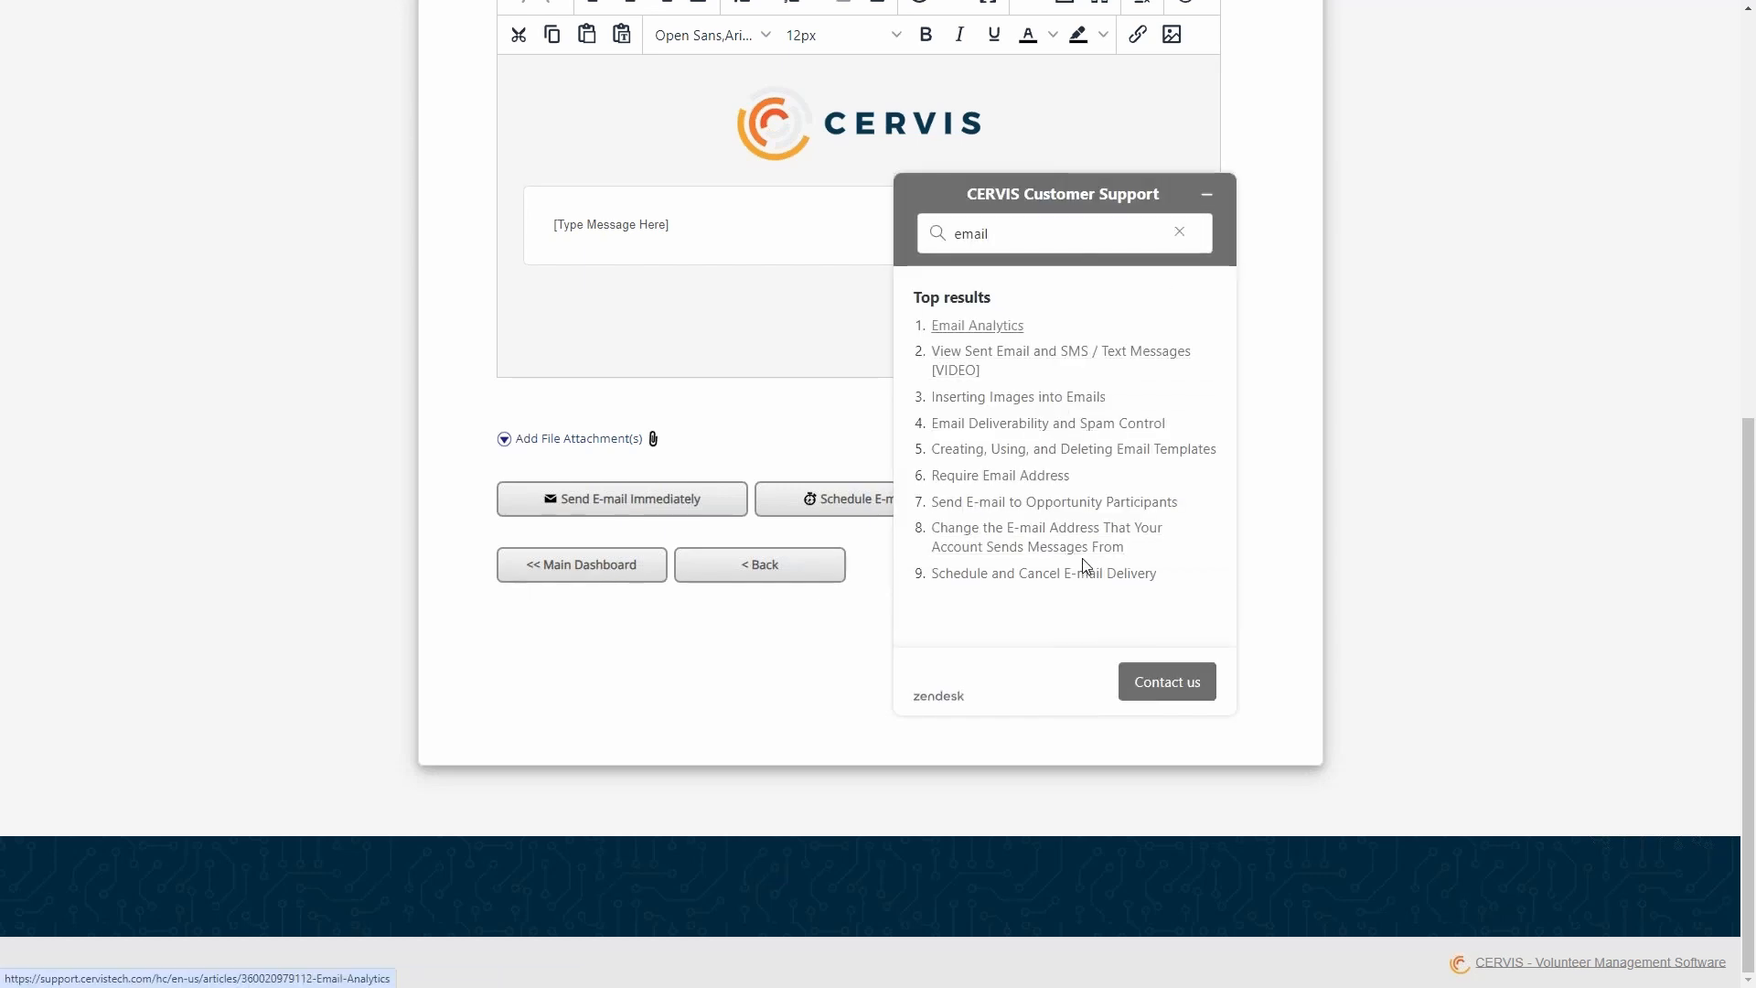
left_click(1175, 692)
left_click(1025, 504)
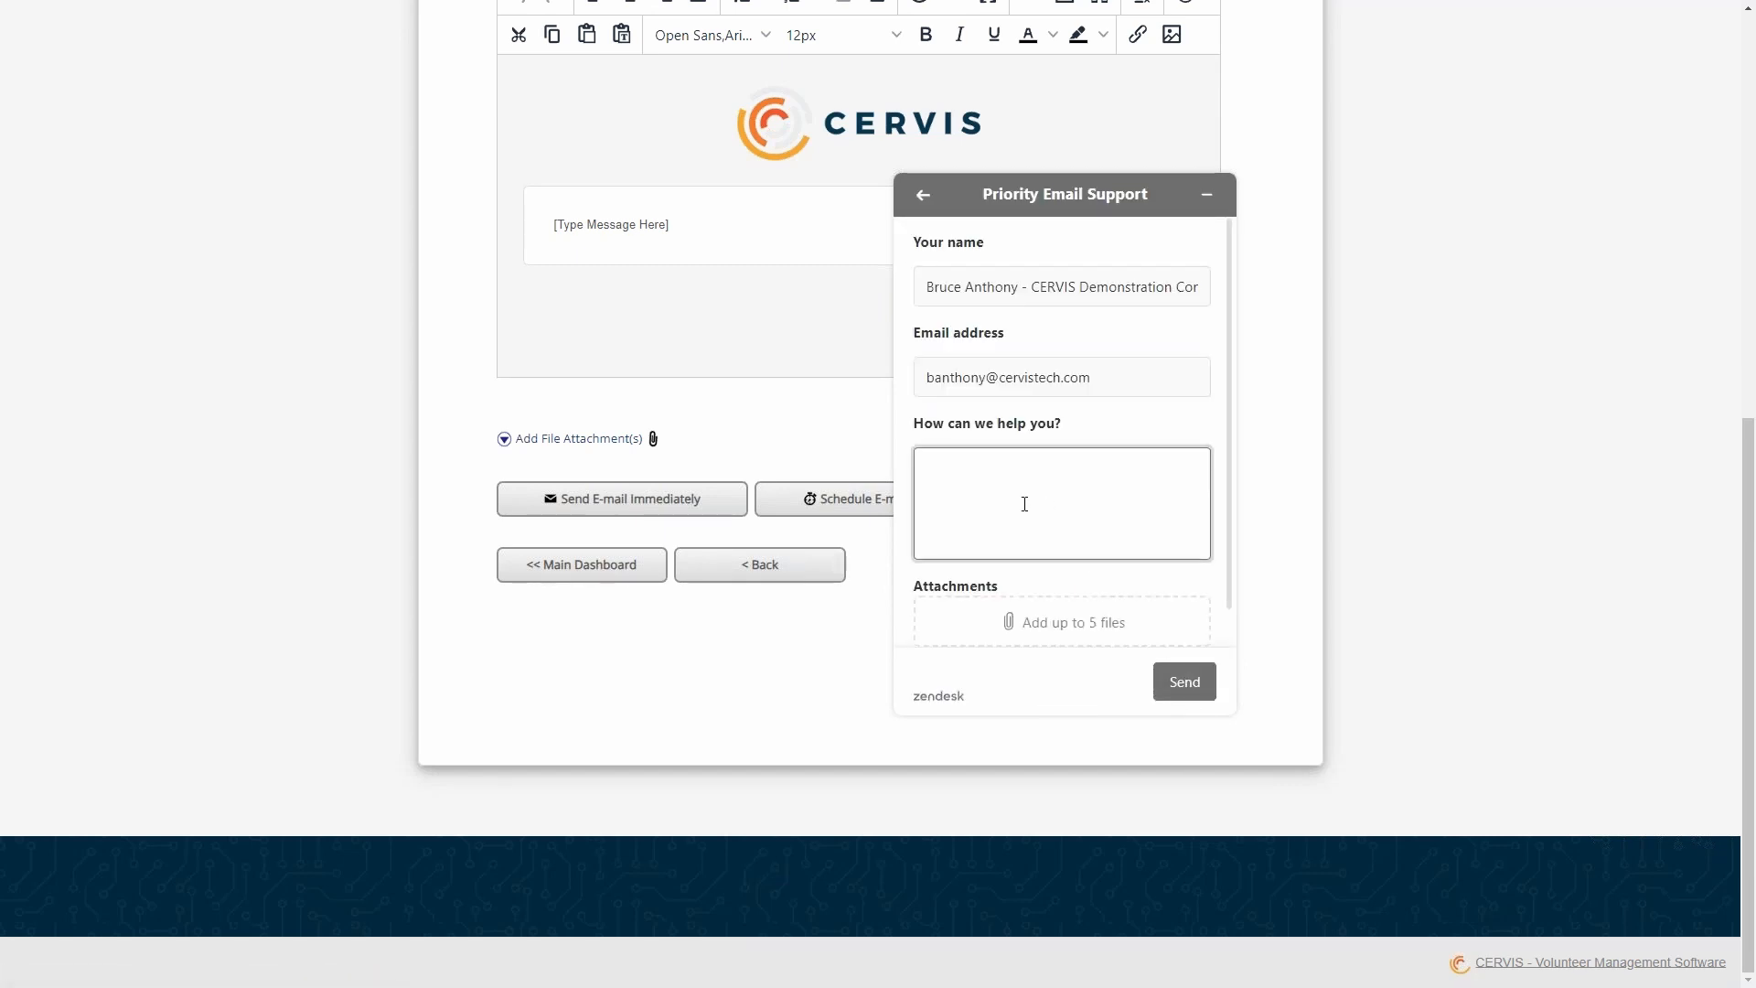
left_click(1208, 205)
- Review the Message Reply Address choices, keep My E-mail Address, and check the Message Recipients entry
scroll(1274, 439, "up", 7)
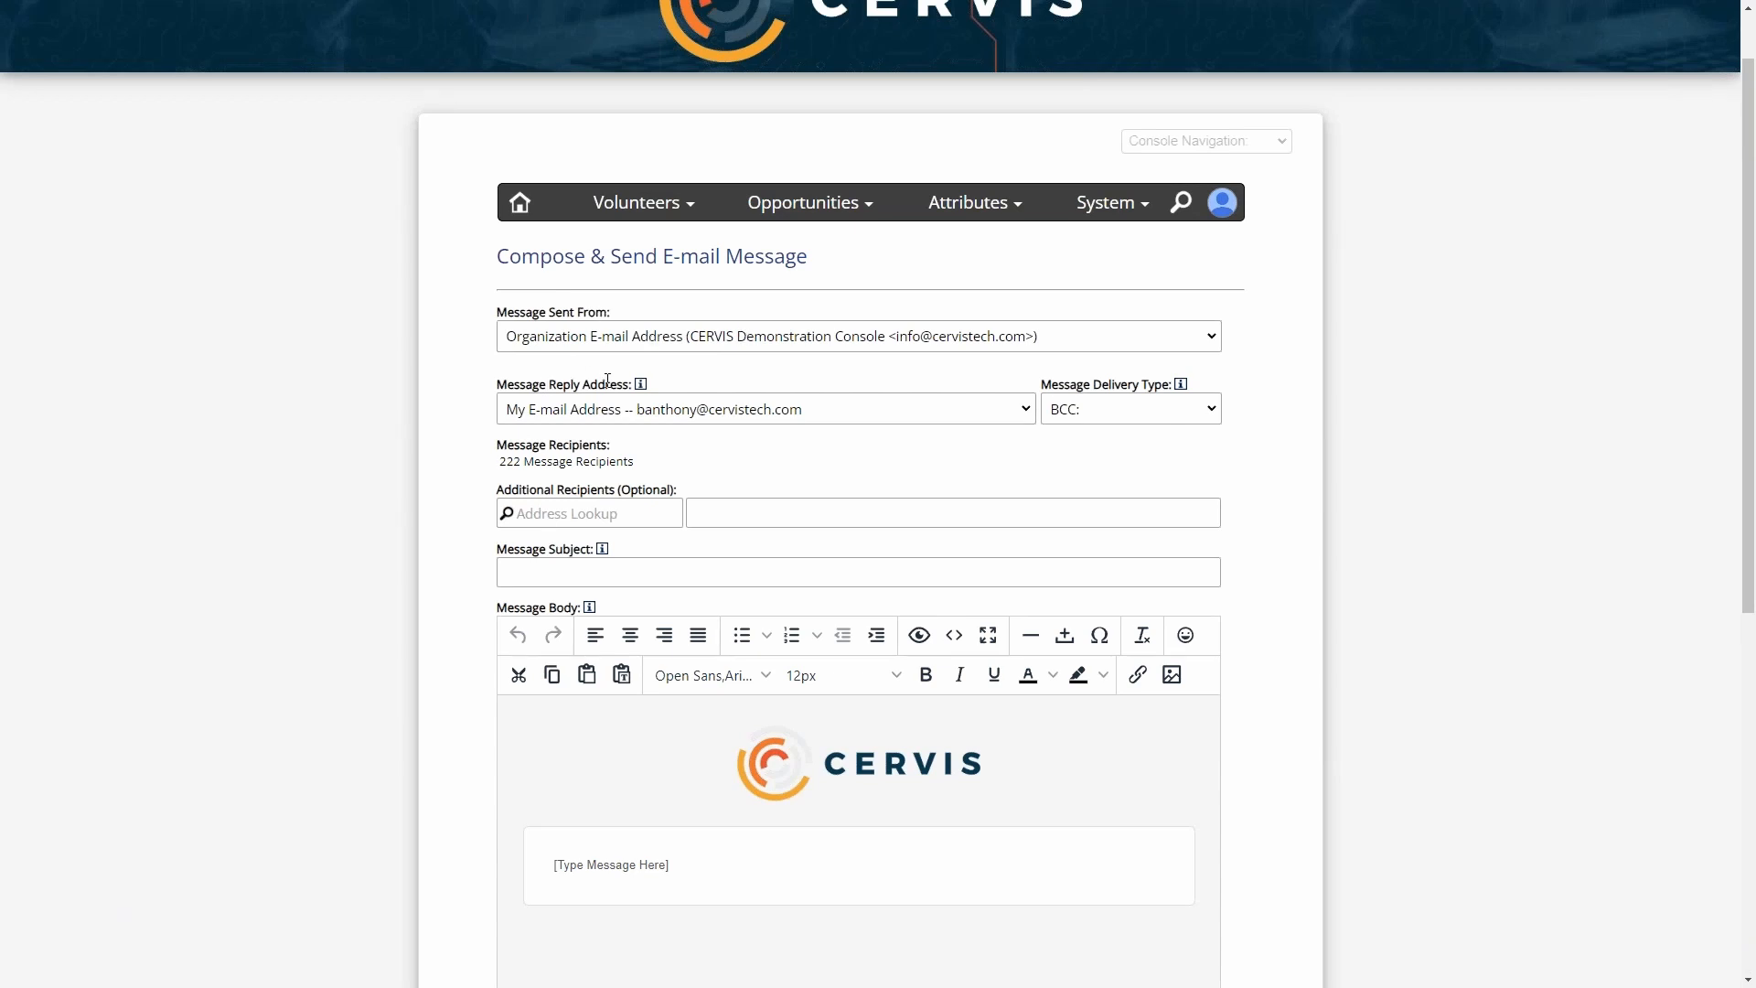
left_click(659, 416)
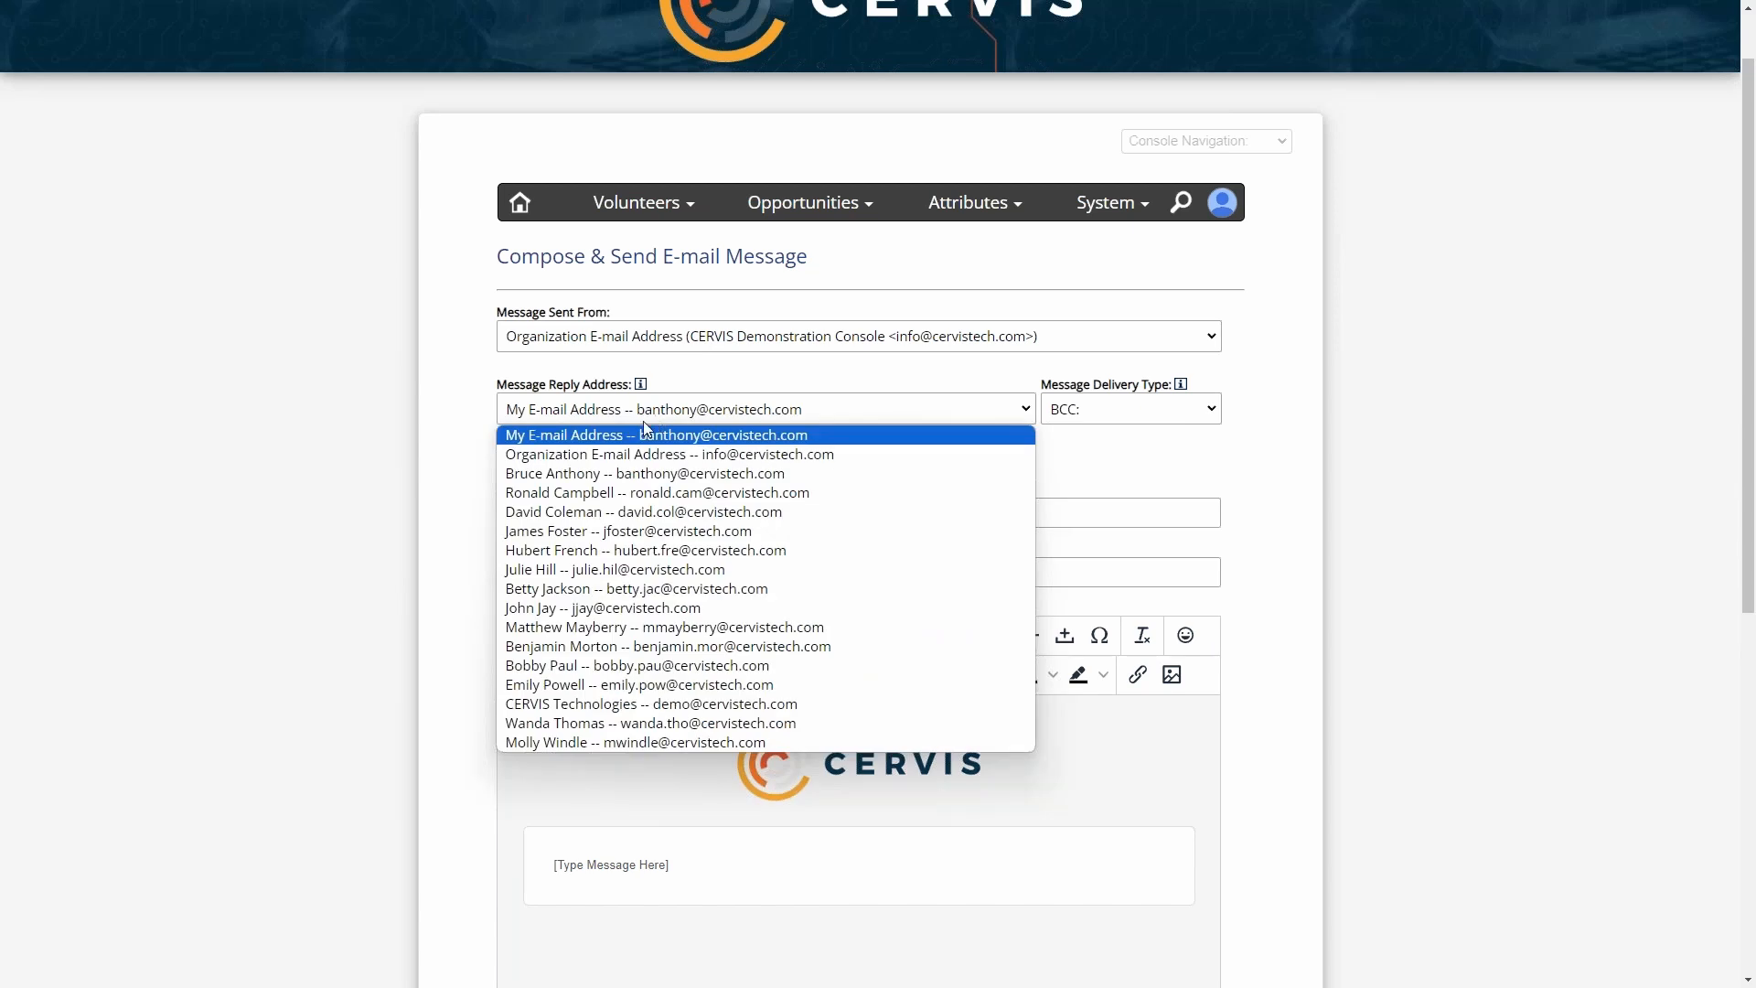
left_click(710, 436)
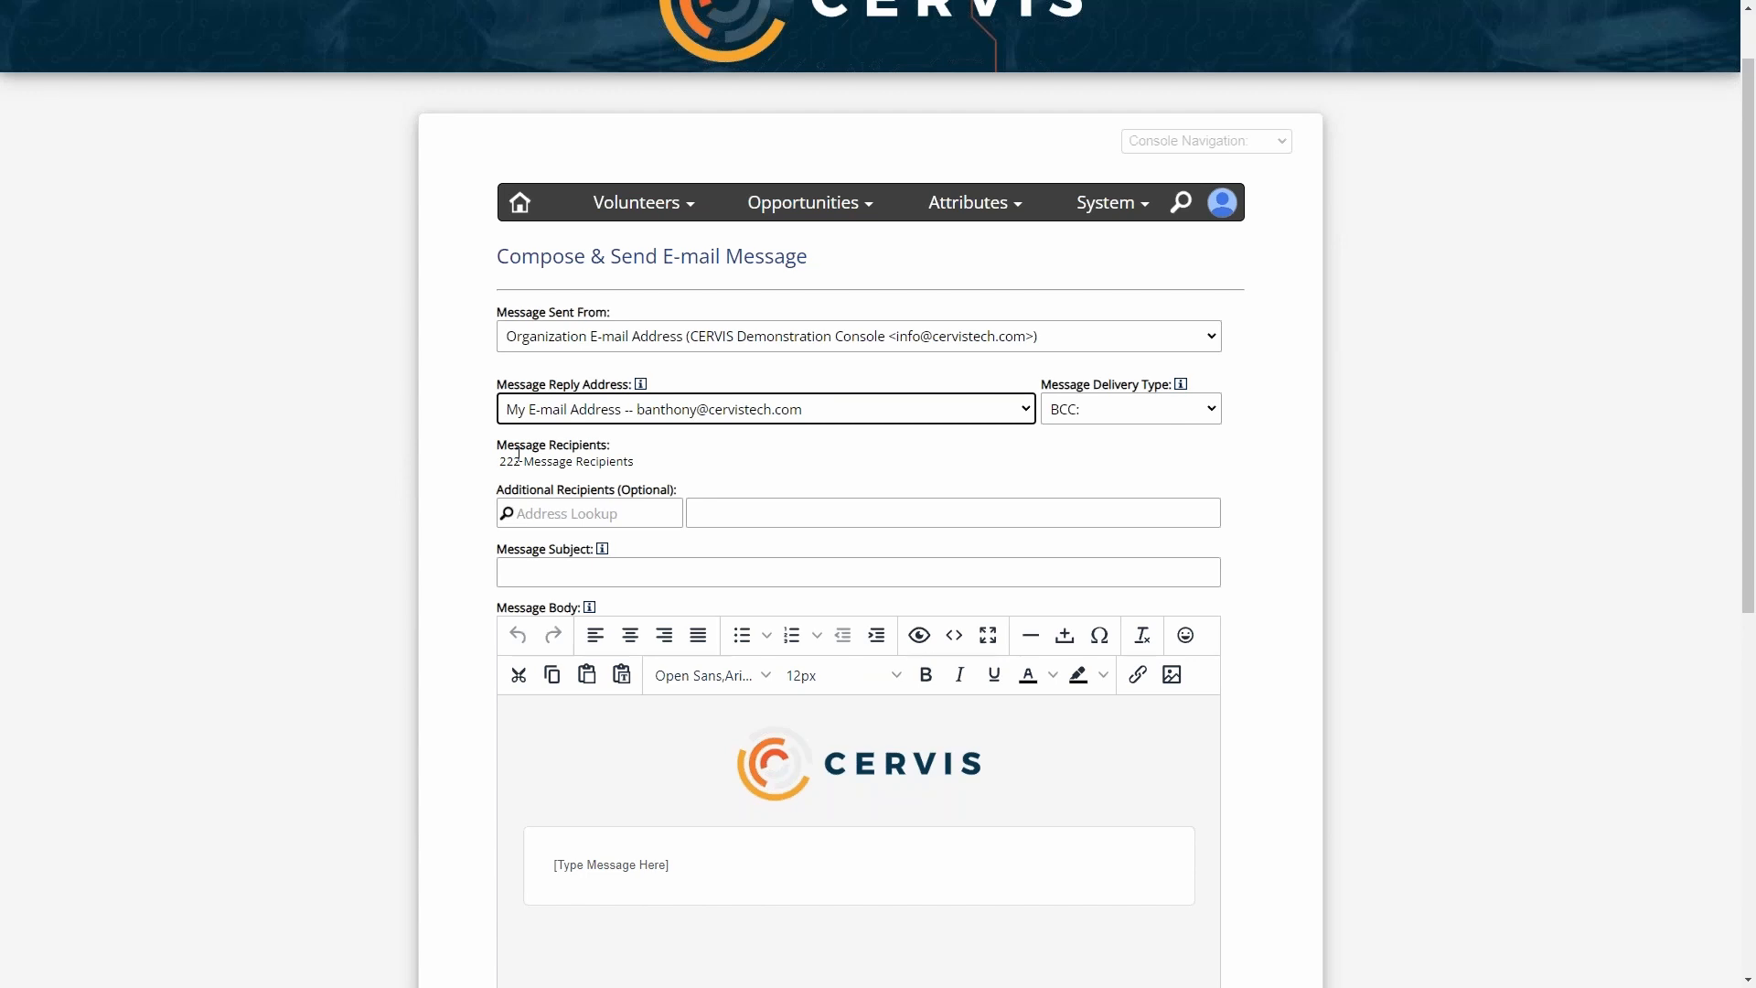
mouse_move(510, 450)
left_mouse_down()
mouse_move(646, 463)
mouse_move(500, 462)
left_mouse_up()
left_click(647, 463)
- Try the additional-recipient address lookup with a first name, and enter an e-mail address manually as an additional recipient
scroll(669, 462, "down", 2)
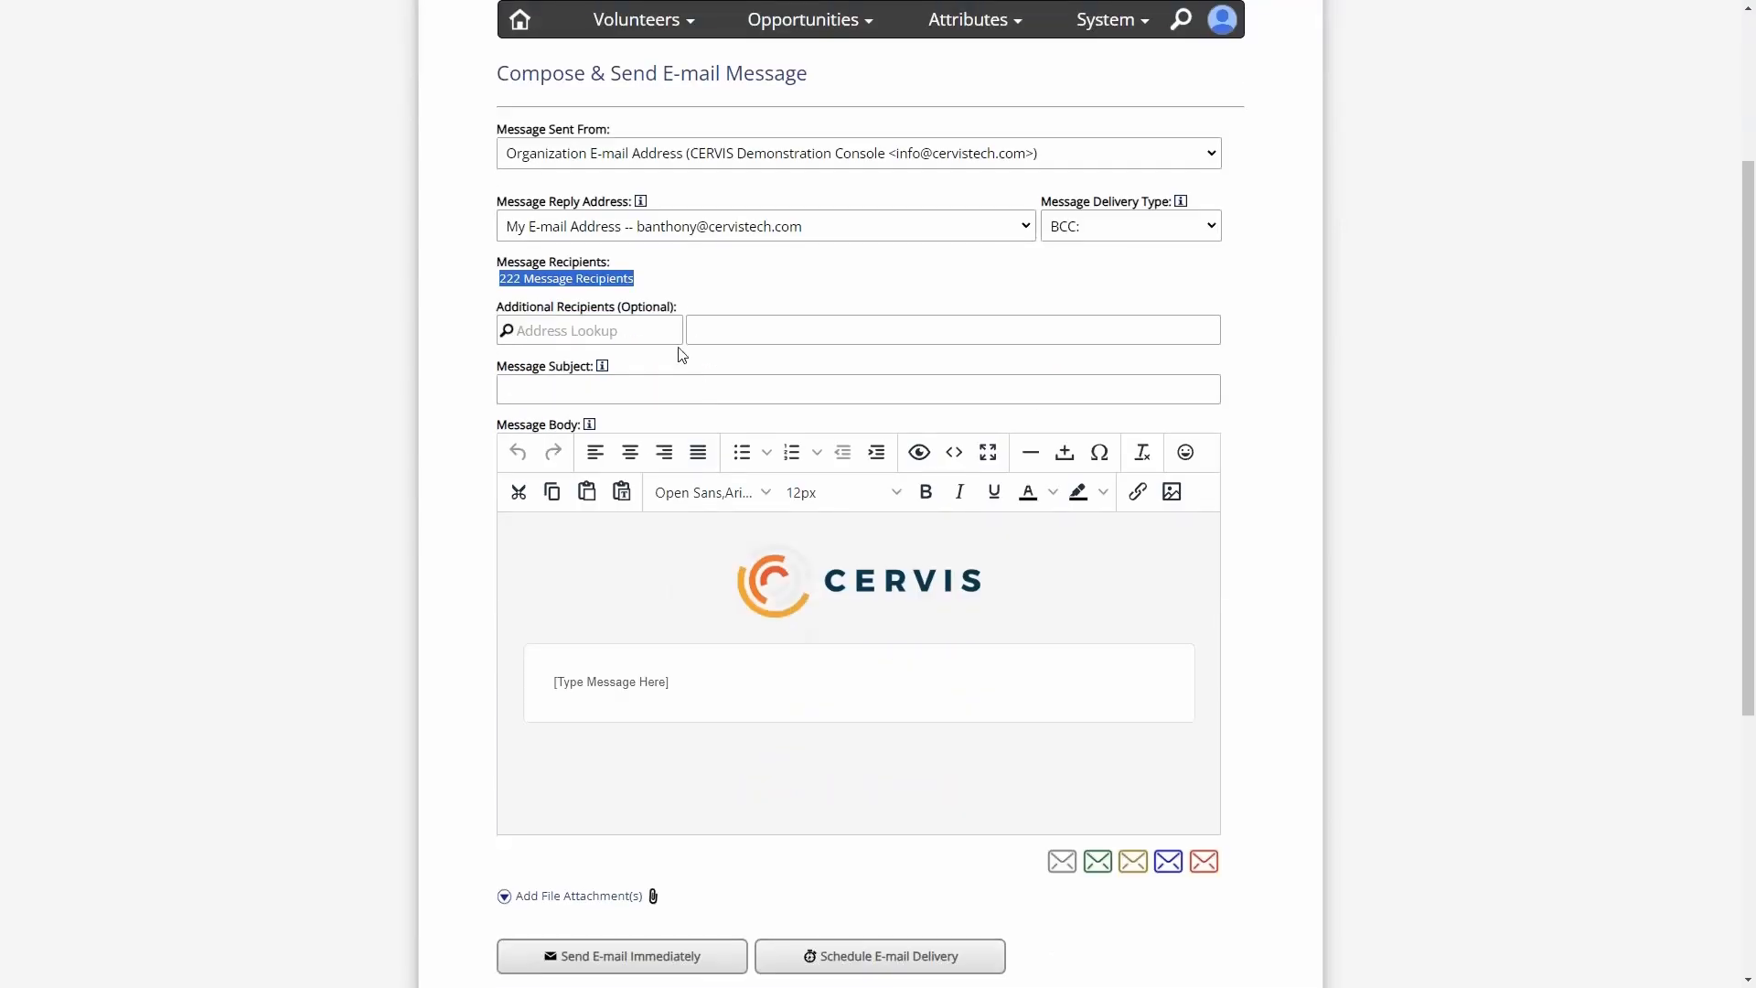
left_click(592, 333)
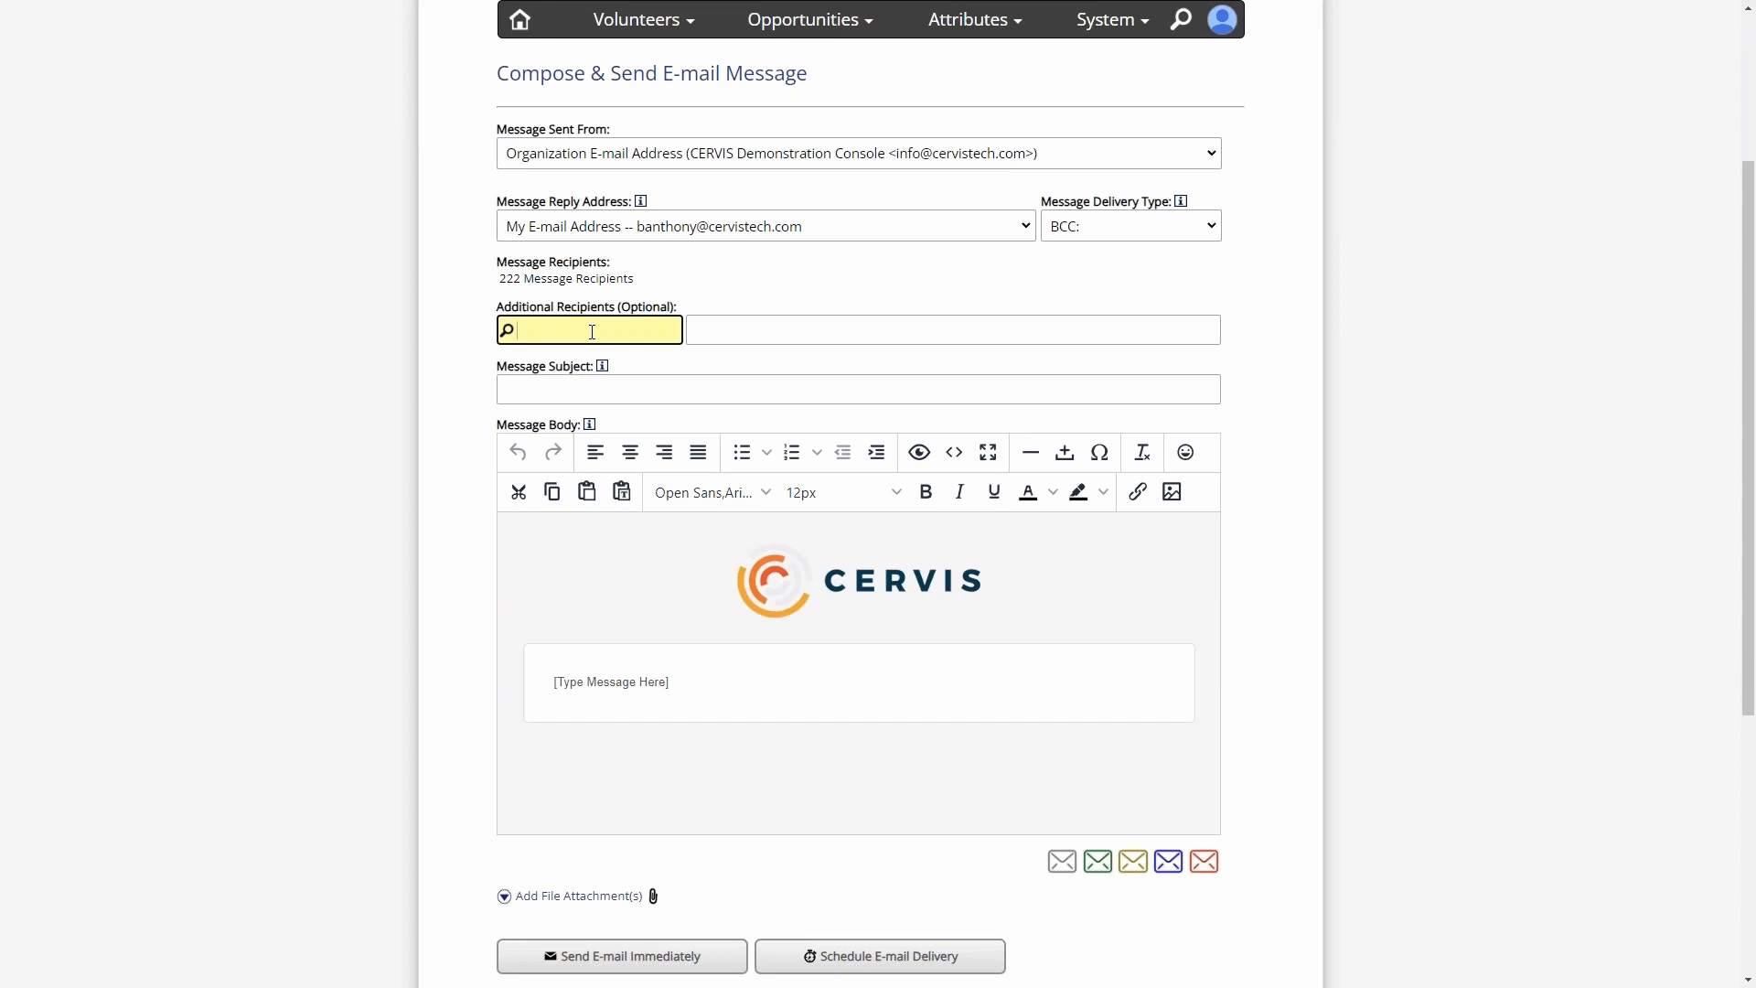
type("Bruce")
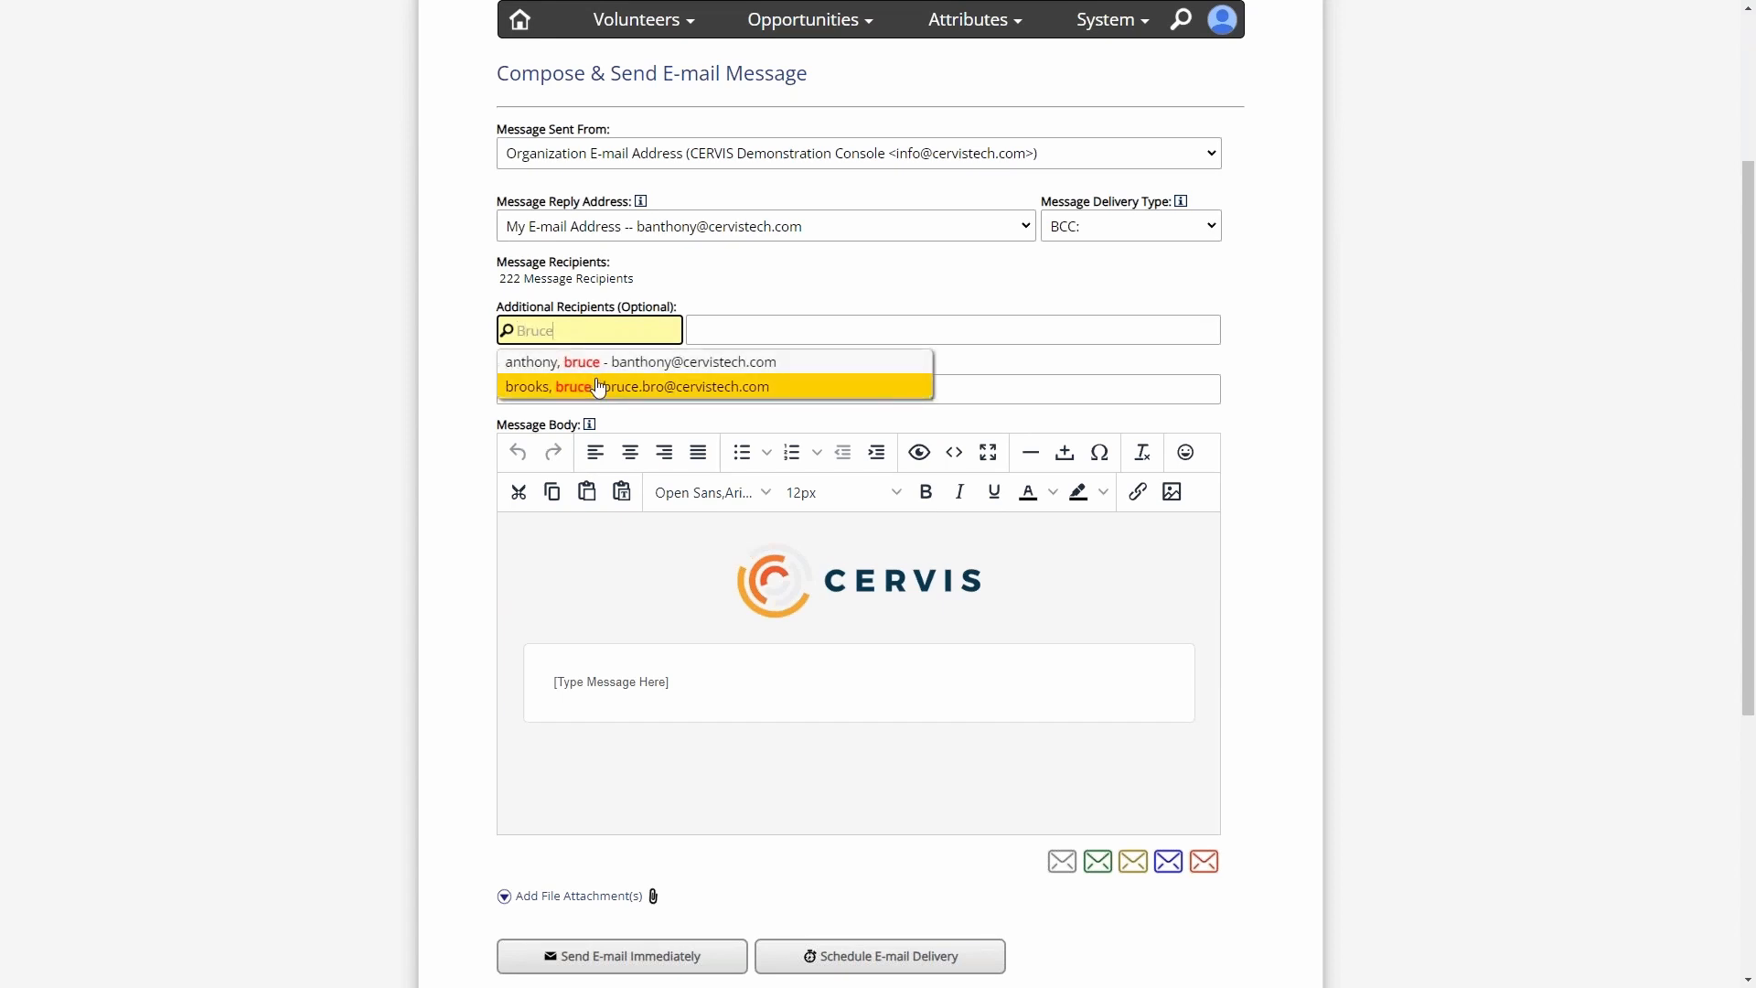
left_click(715, 326)
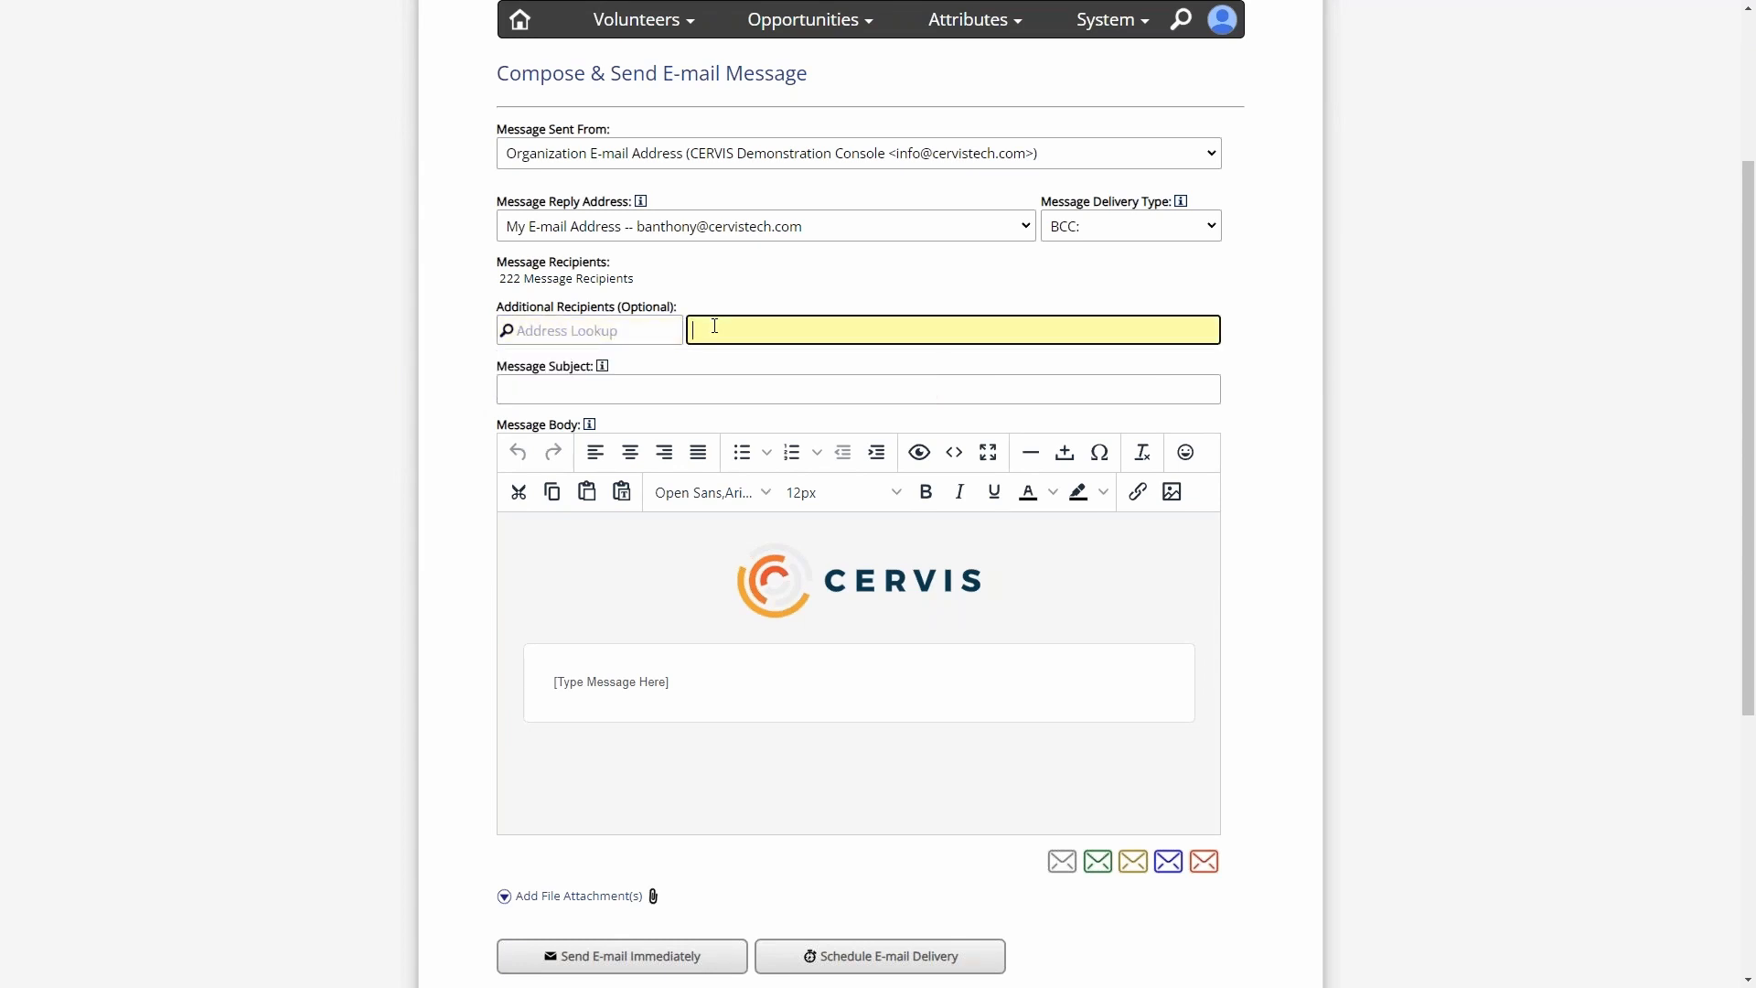
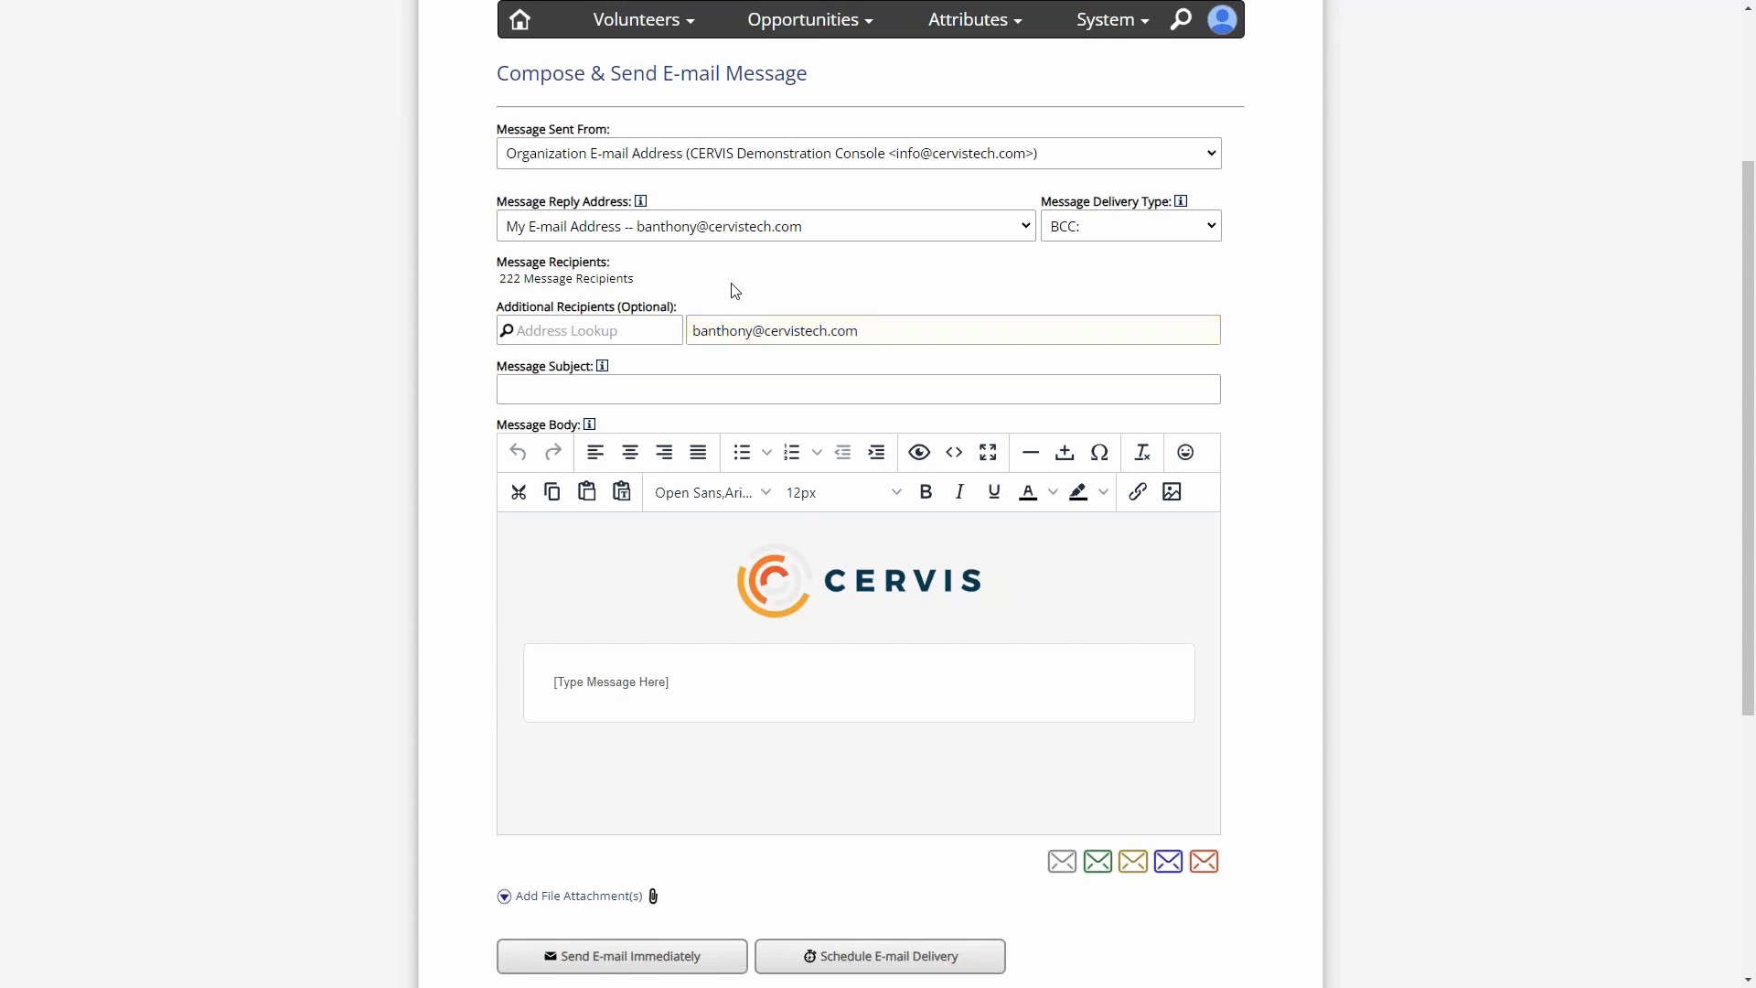
- Compare the additional recipient with the Message Recipients entry and clear the additional recipient's e-mail address
left_click_drag(869, 330, 670, 339)
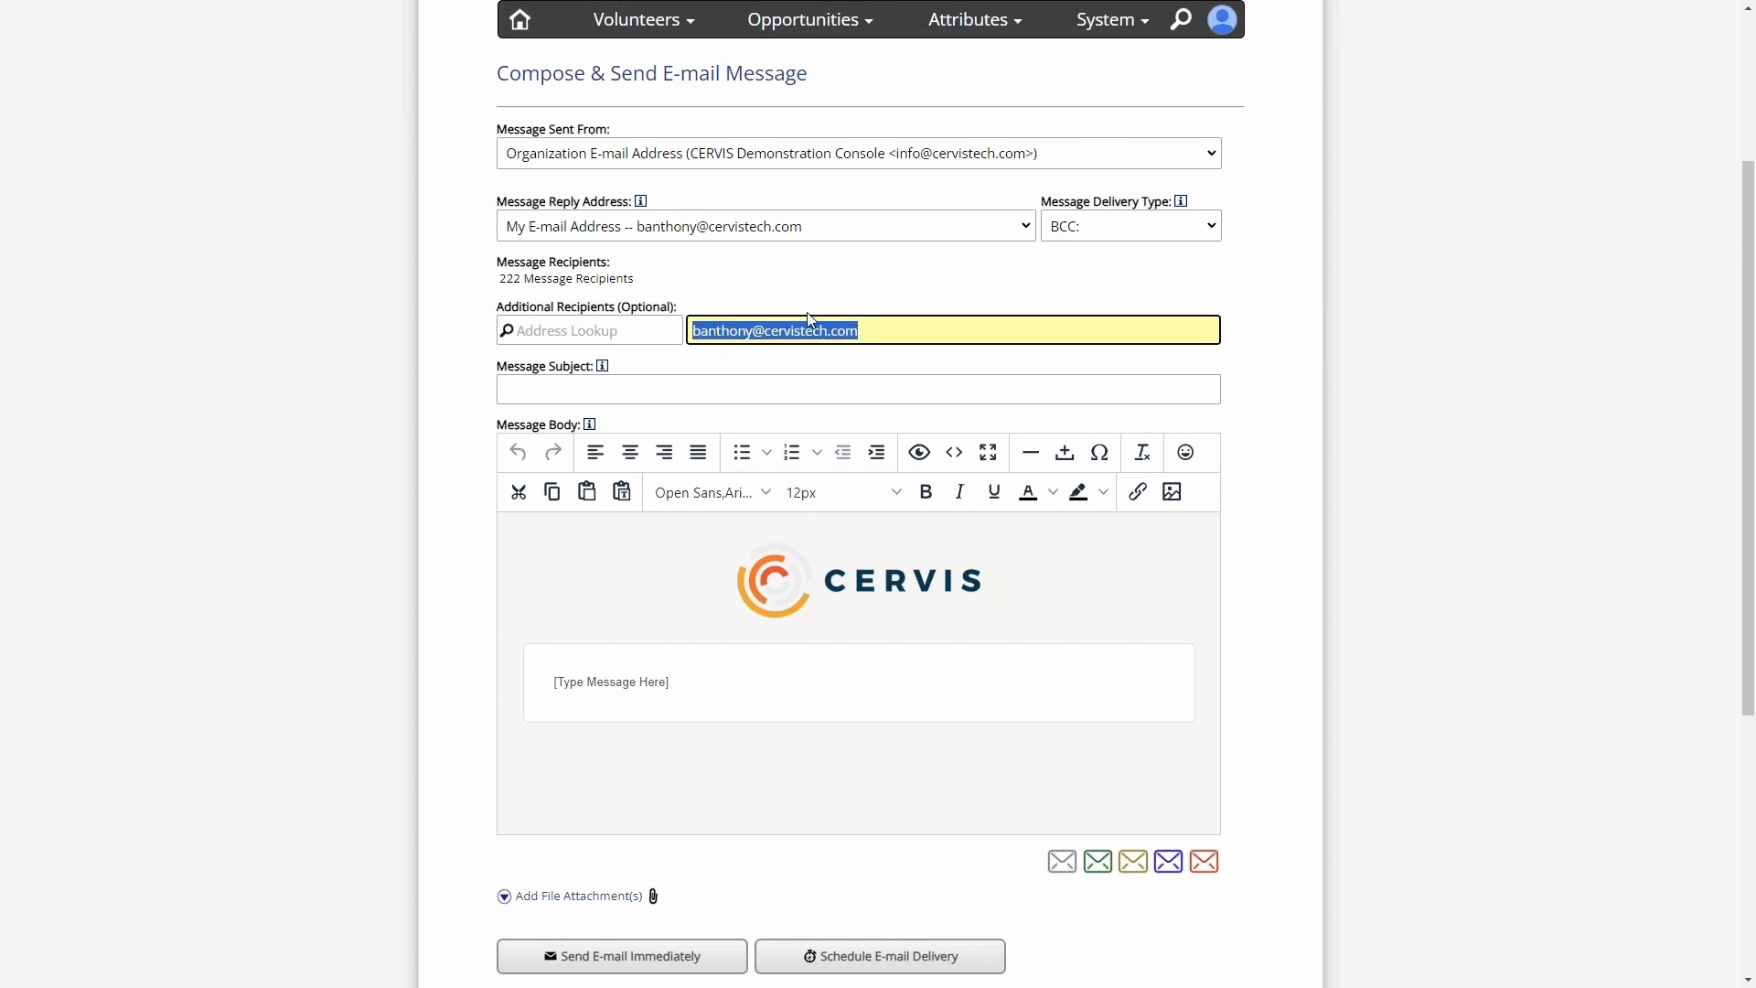
left_click(740, 330)
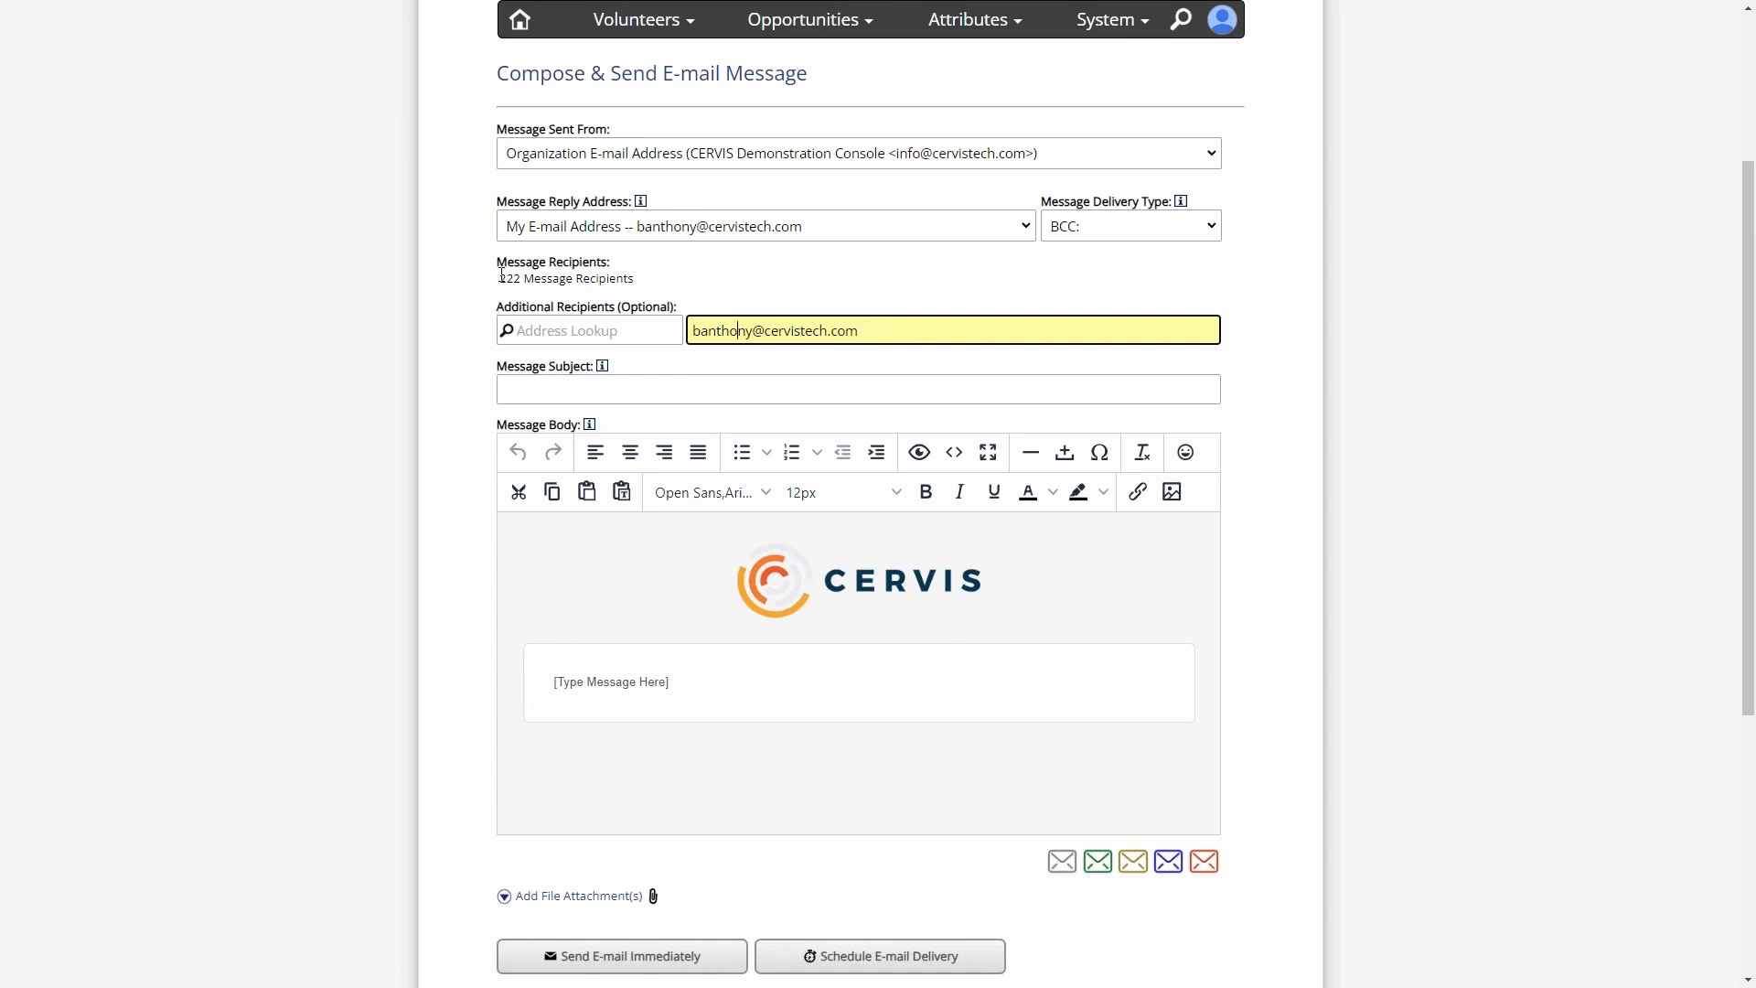
left_click_drag(499, 278, 684, 283)
left_click(685, 283)
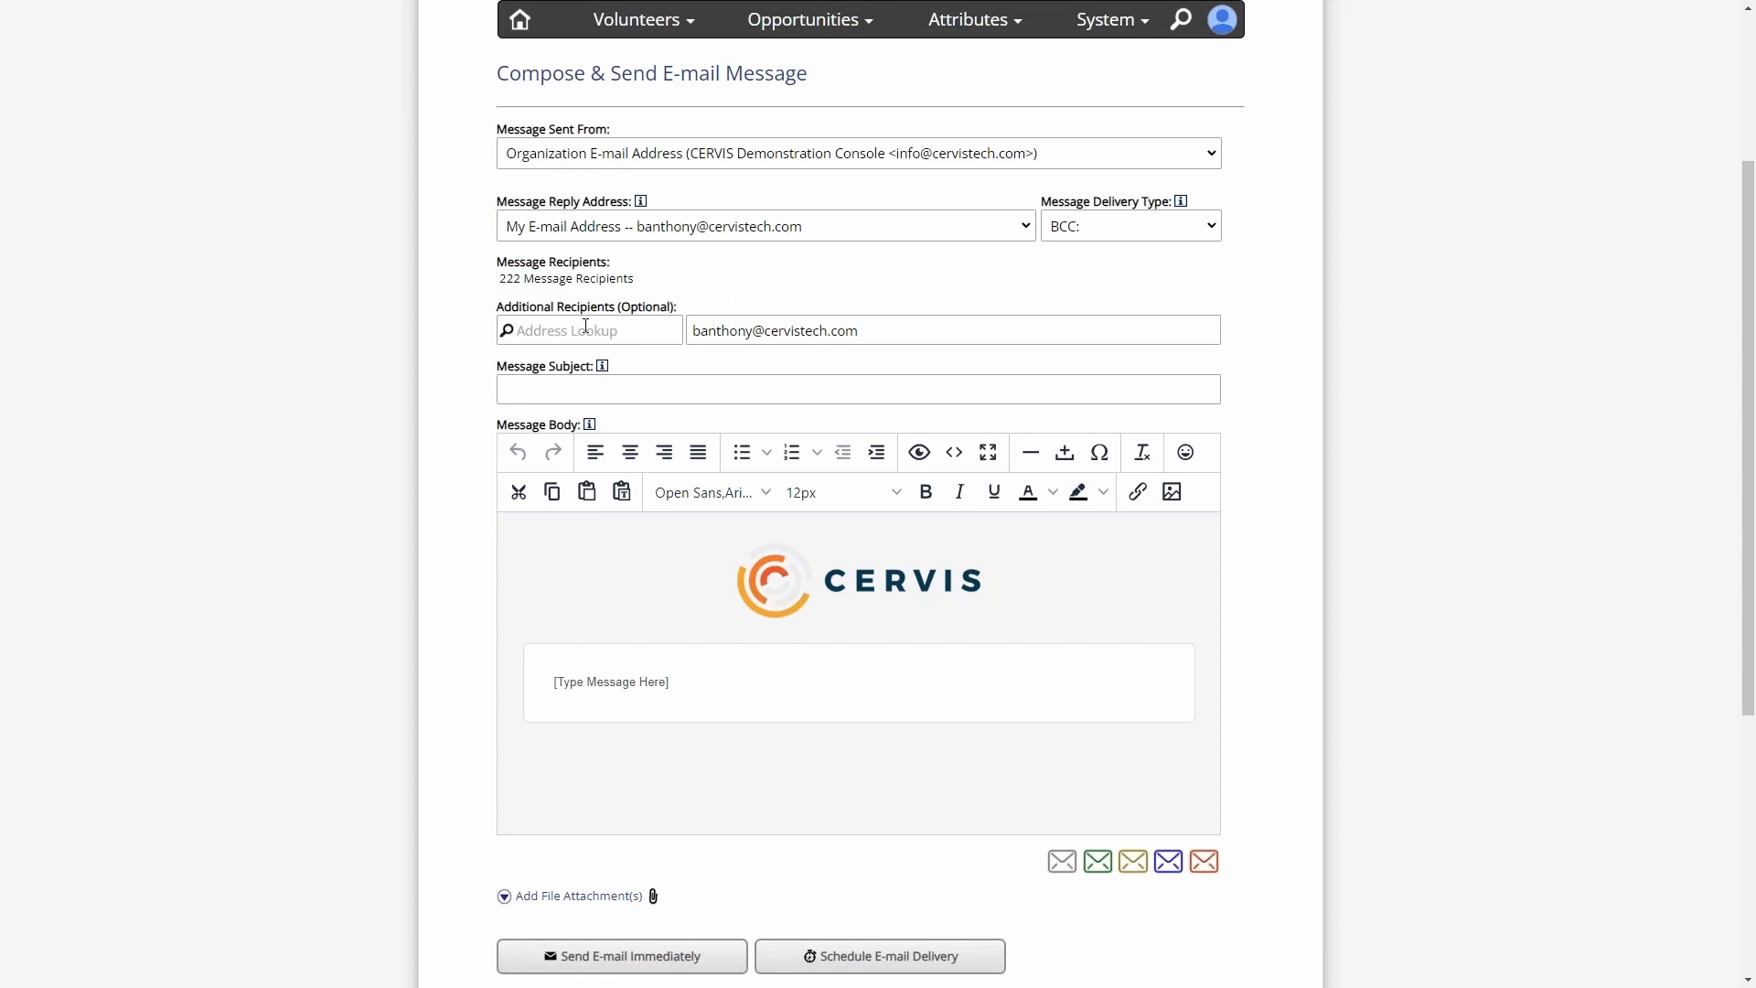
left_click(839, 330)
left_click_drag(937, 332, 803, 315)
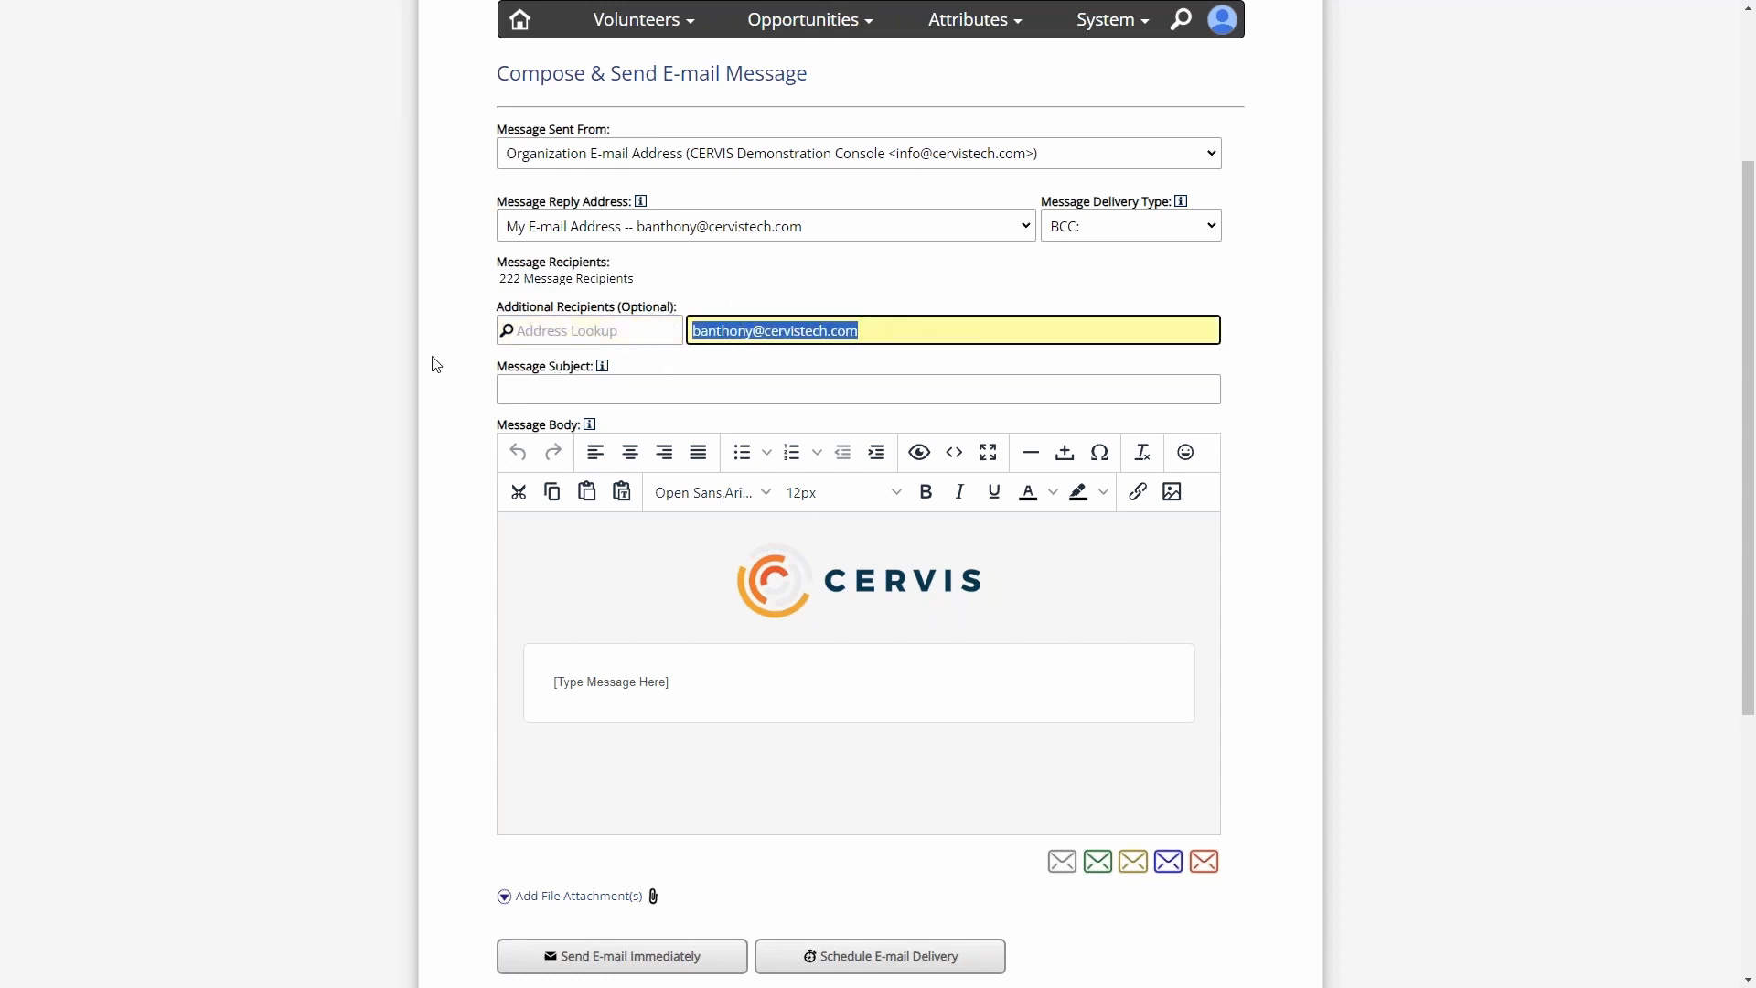
key("BackSpace")
- Examine the Message Subject field and the Message Body help text with its available variables
scroll(546, 270, "down", 1)
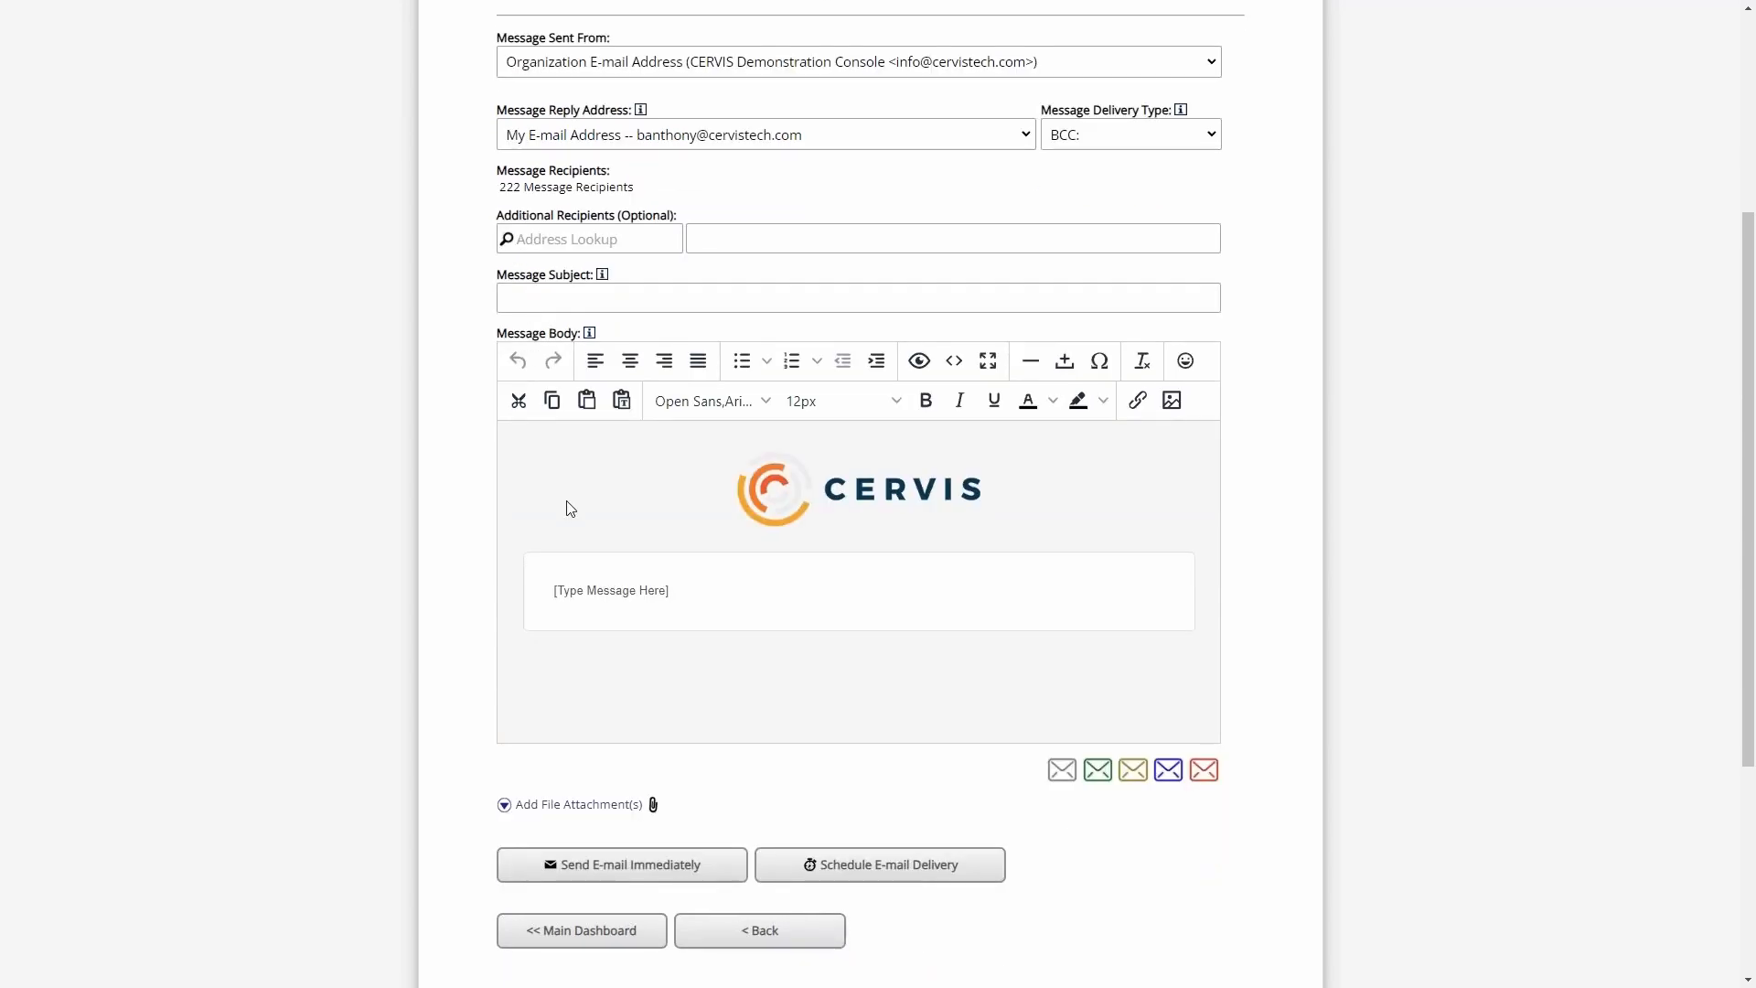
left_click(600, 302)
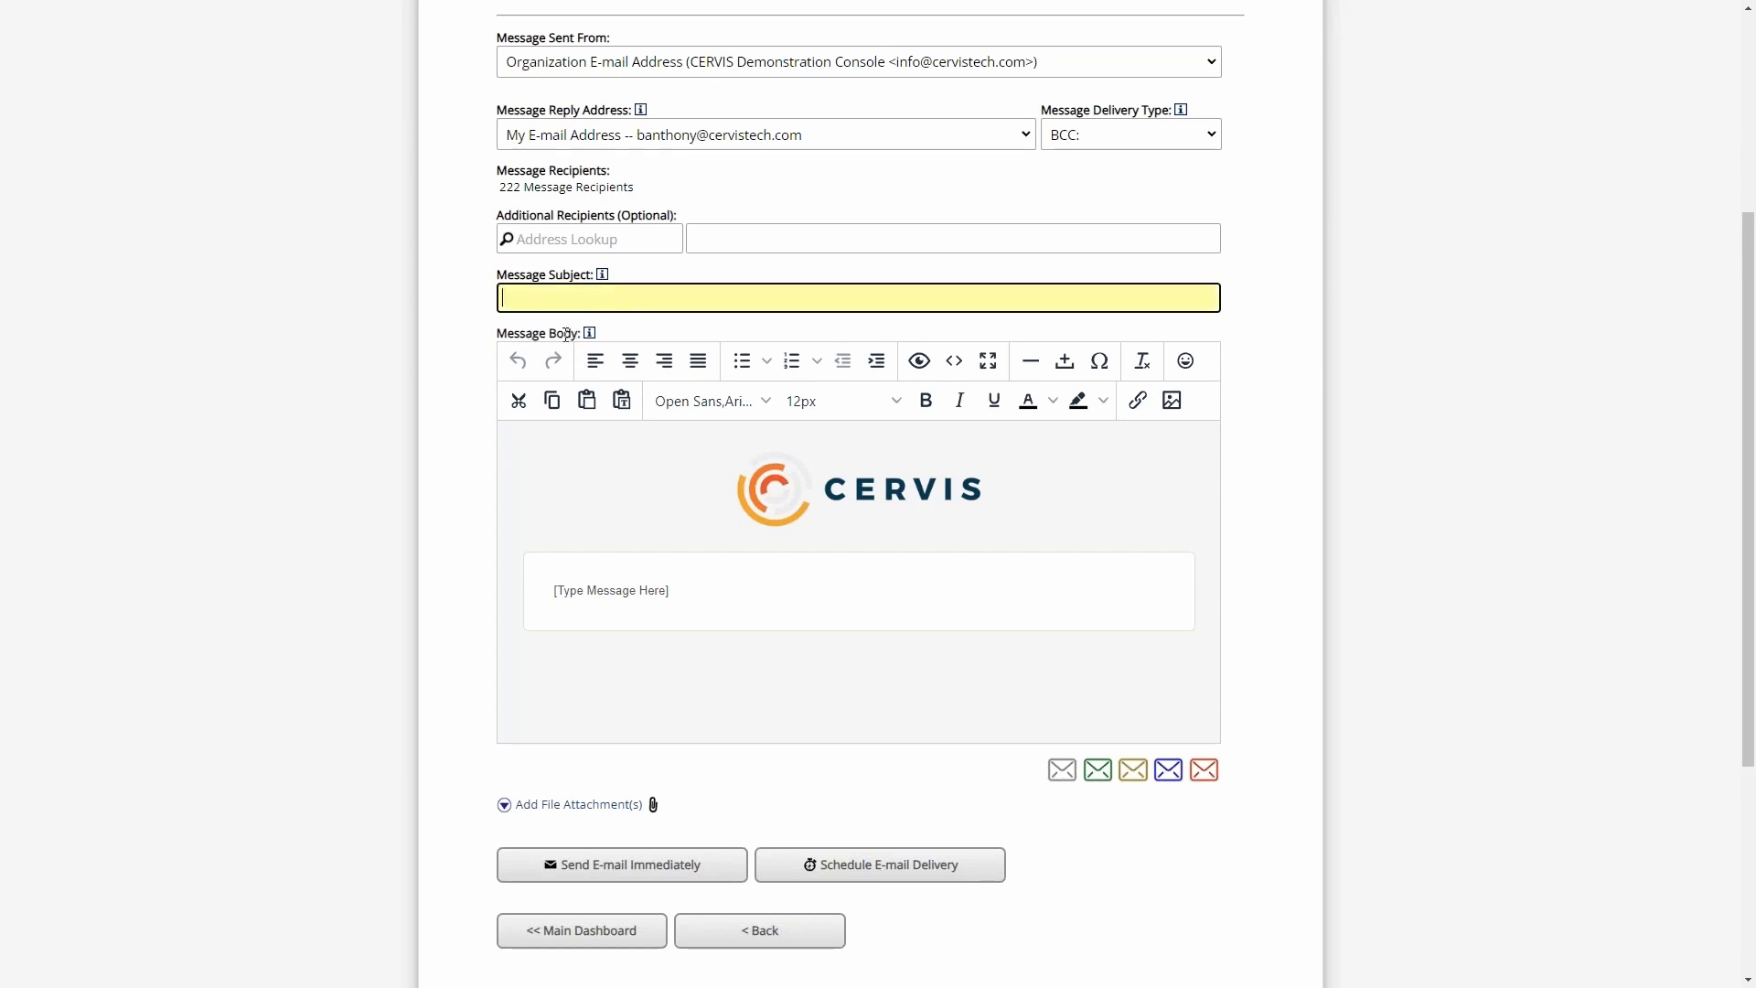
mouse_move(589, 338)
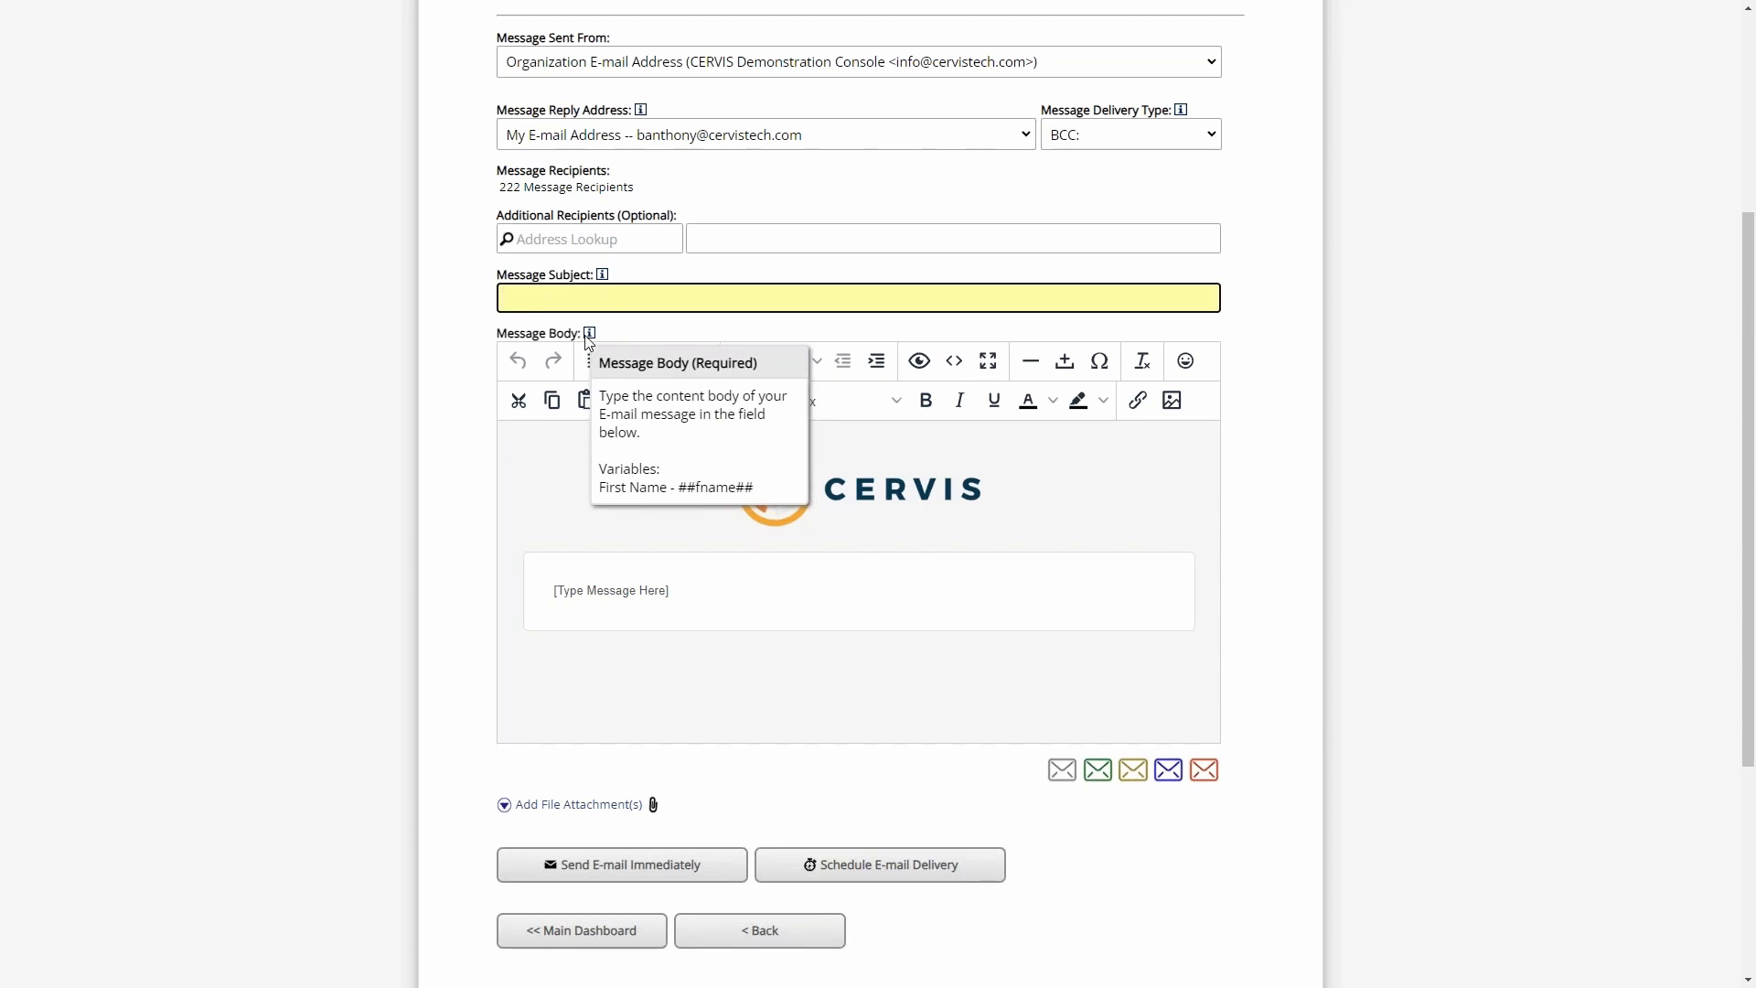
- Replace the message body placeholder with the greeting "Hi Volunteers" and substitute the ##fname## variable for the word Volunteers
left_click_drag(698, 590, 521, 590)
type("Hi Volunteers")
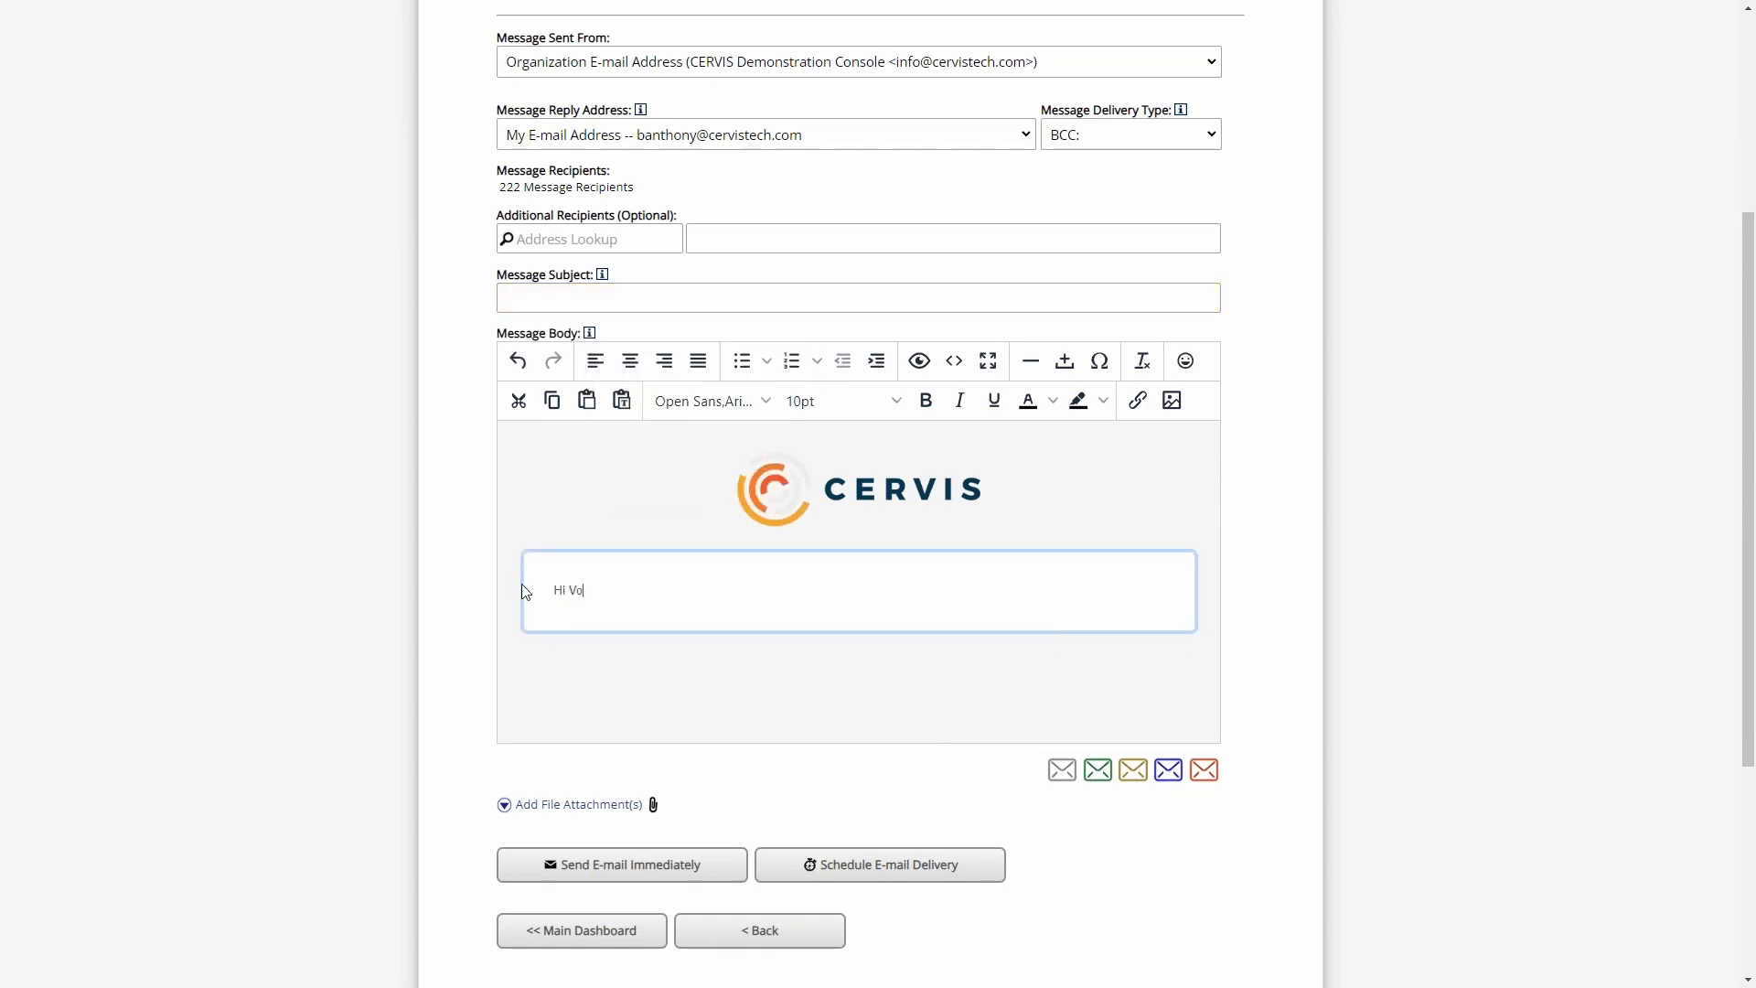
double_click(615, 590)
type("##fname##")
- Delete the first-name variable in the greeting and re-enter it as ##fname## after "Hi"
left_click_drag(640, 590, 570, 601)
left_click(638, 595)
left_click_drag(655, 597, 571, 596)
left_click(643, 596)
left_click_drag(569, 594, 699, 594)
left_click(660, 590)
left_click_drag(631, 592, 565, 592)
key("BackSpace")
type("##fname##")
- Add a comma after the greeting and enter "TEXT HERE" as a new paragraph in the message body
scroll(874, 499, "down", 2)
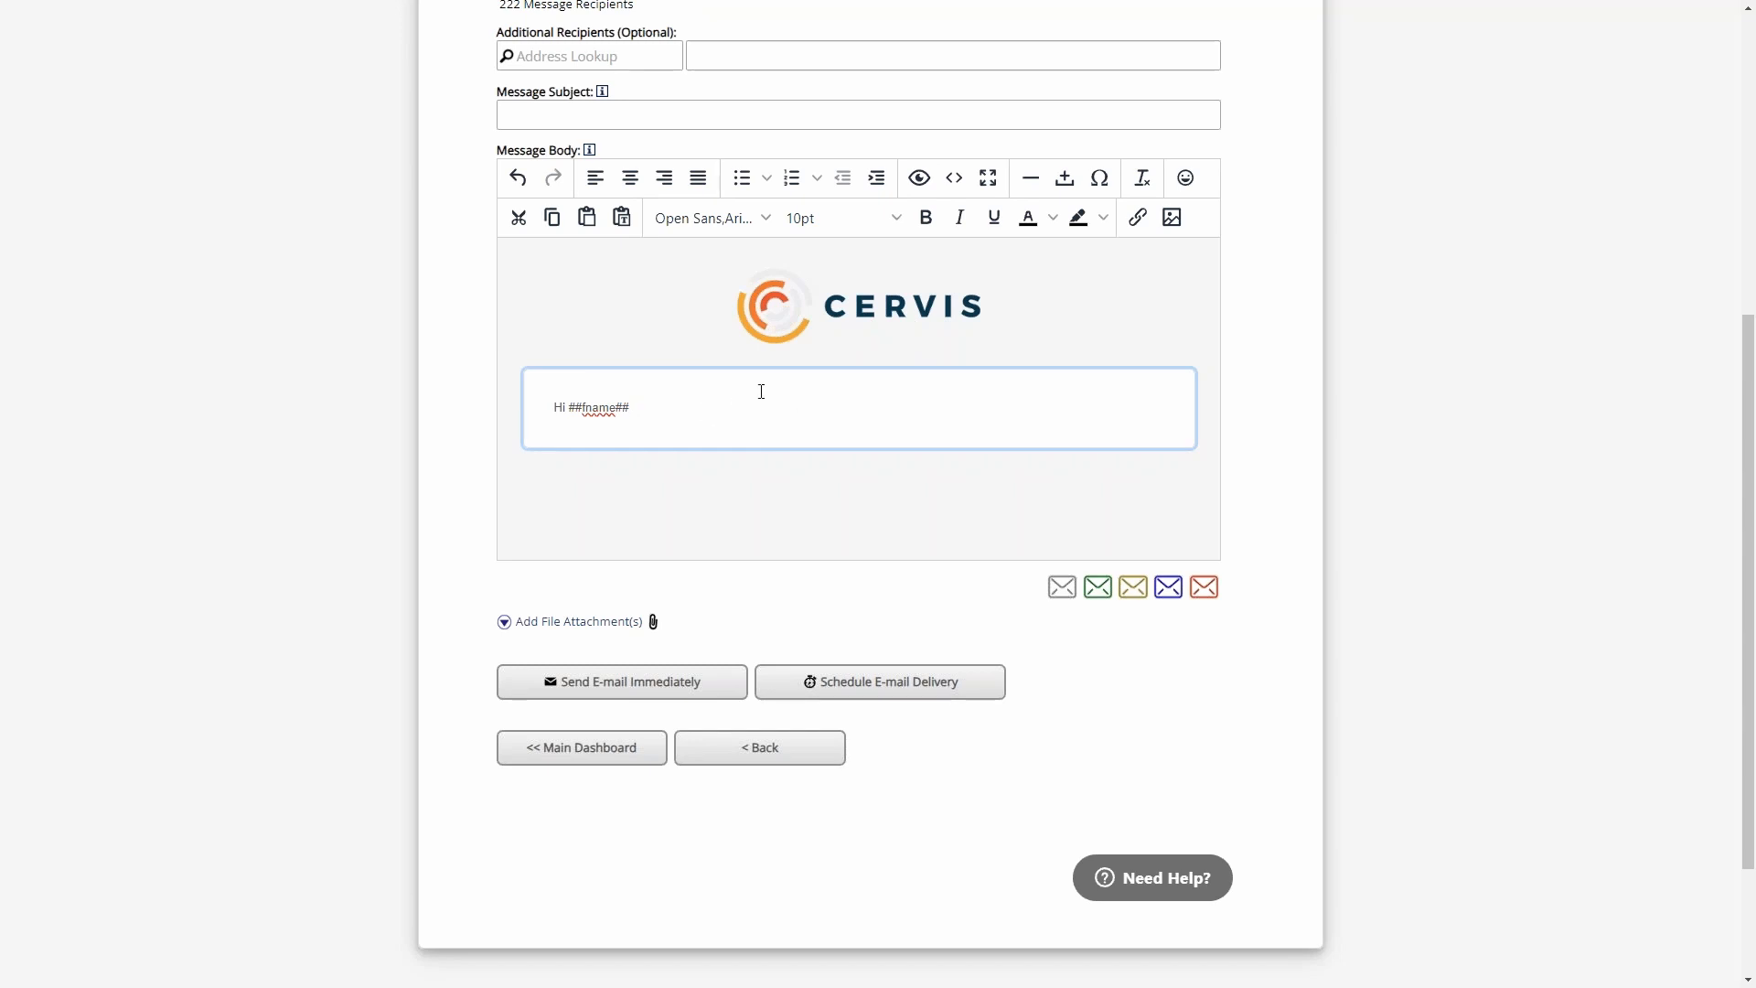
type(",")
key("Return")
type("EXT HERE")
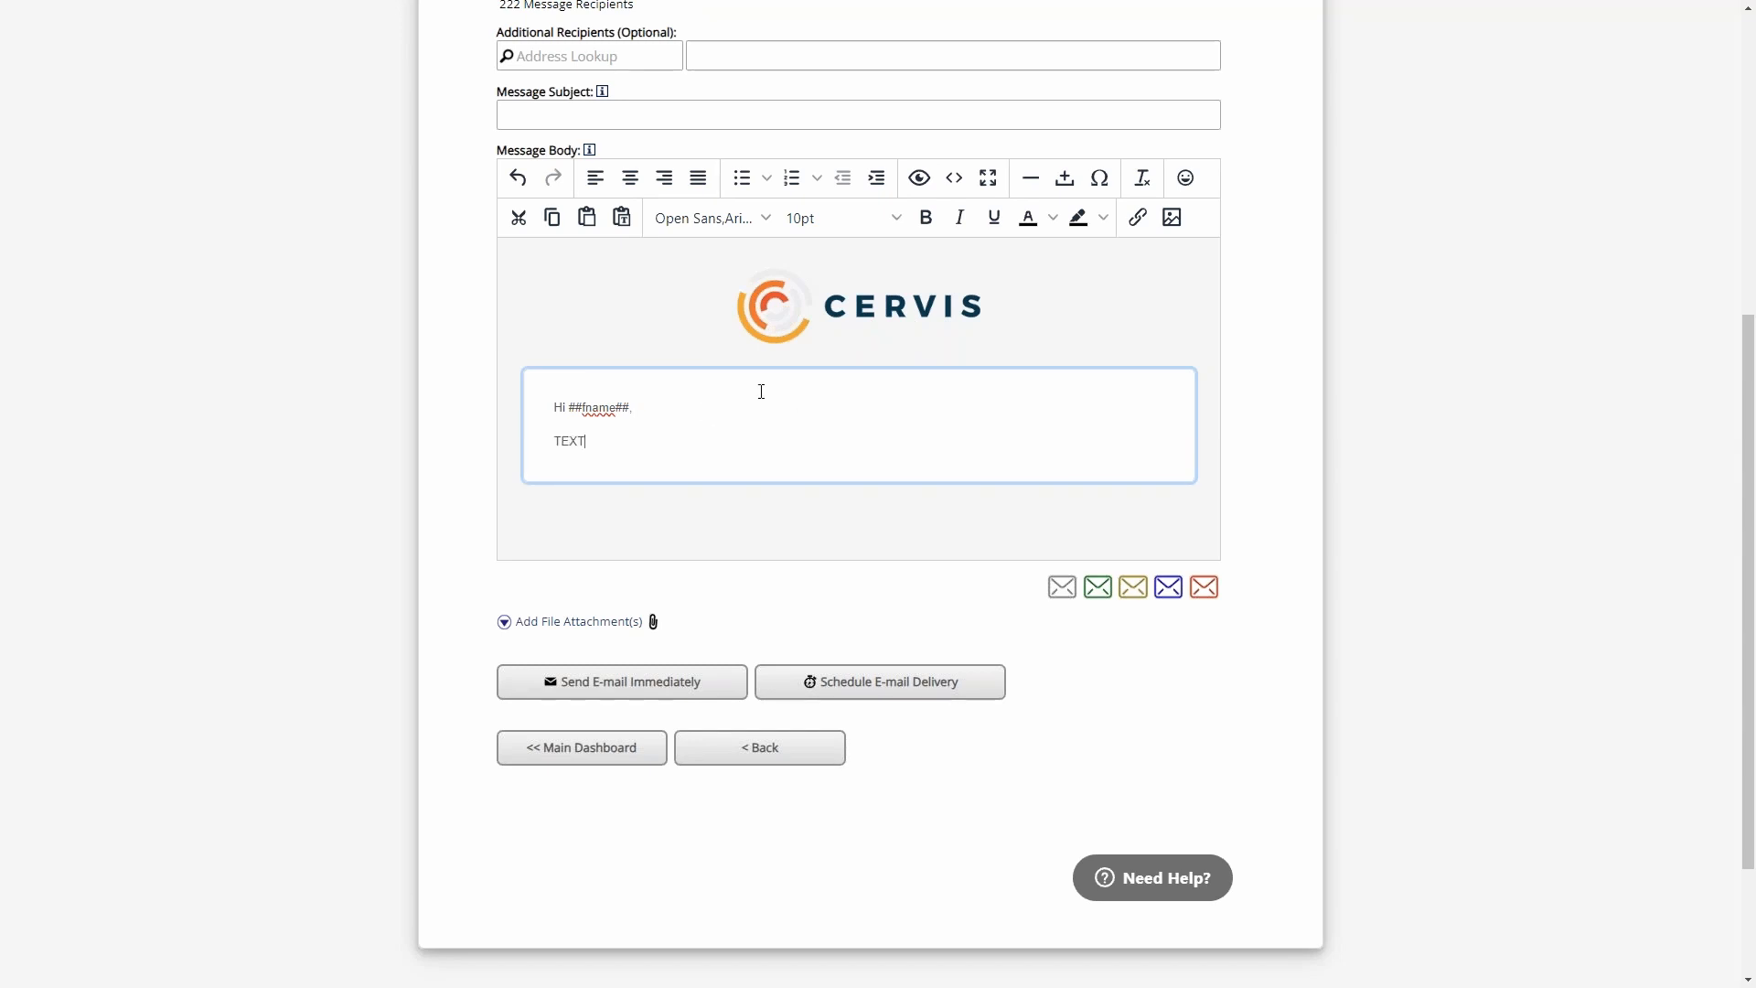
- Examine which areas of the e-mail template are editable, comparing the area beneath the message box with the message text itself
left_click(802, 534)
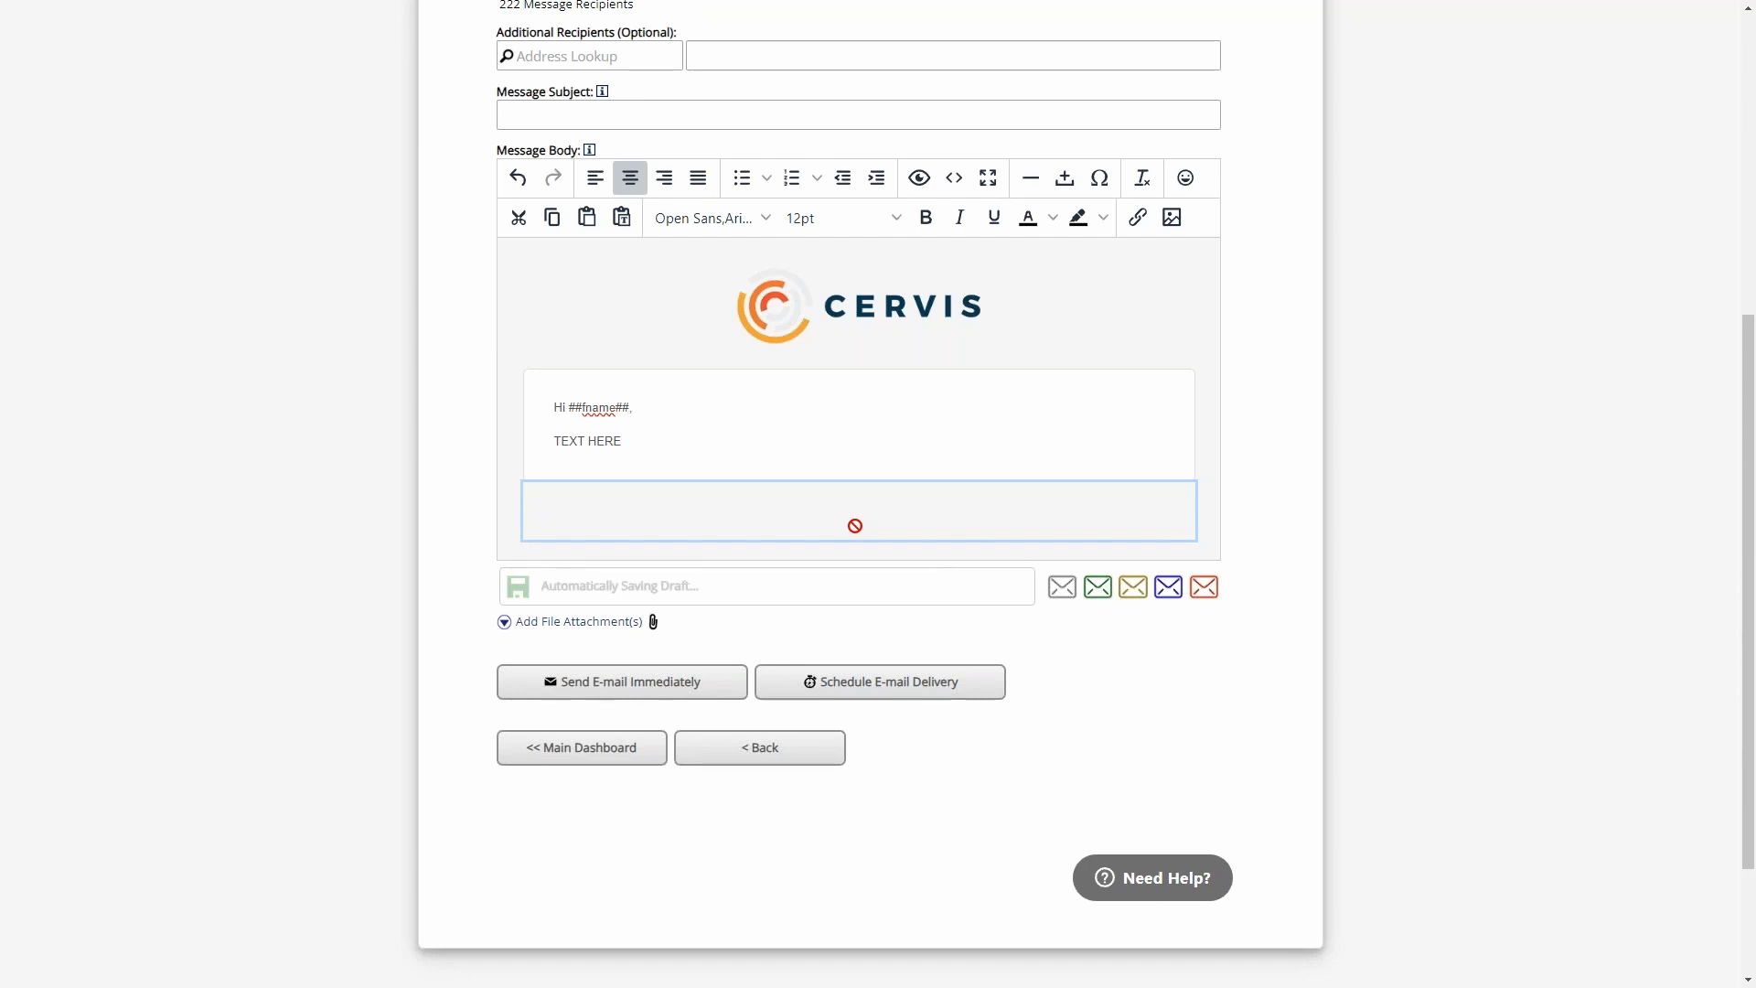
left_click(772, 427)
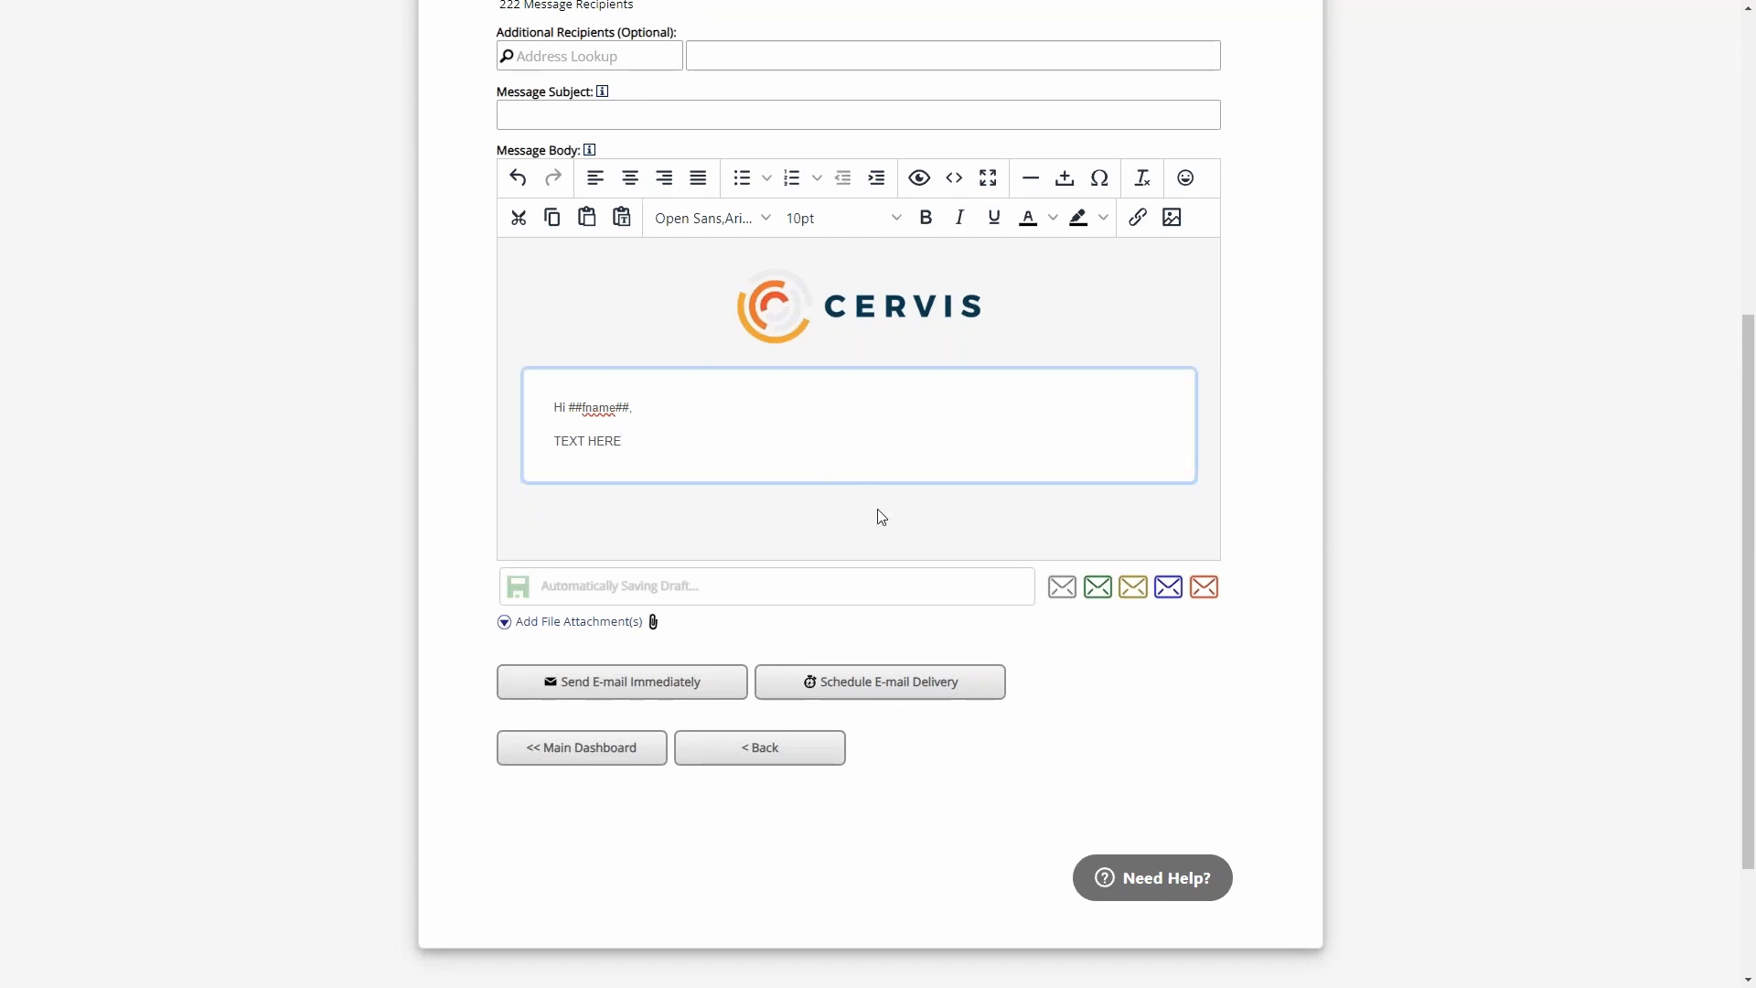
left_click(872, 533)
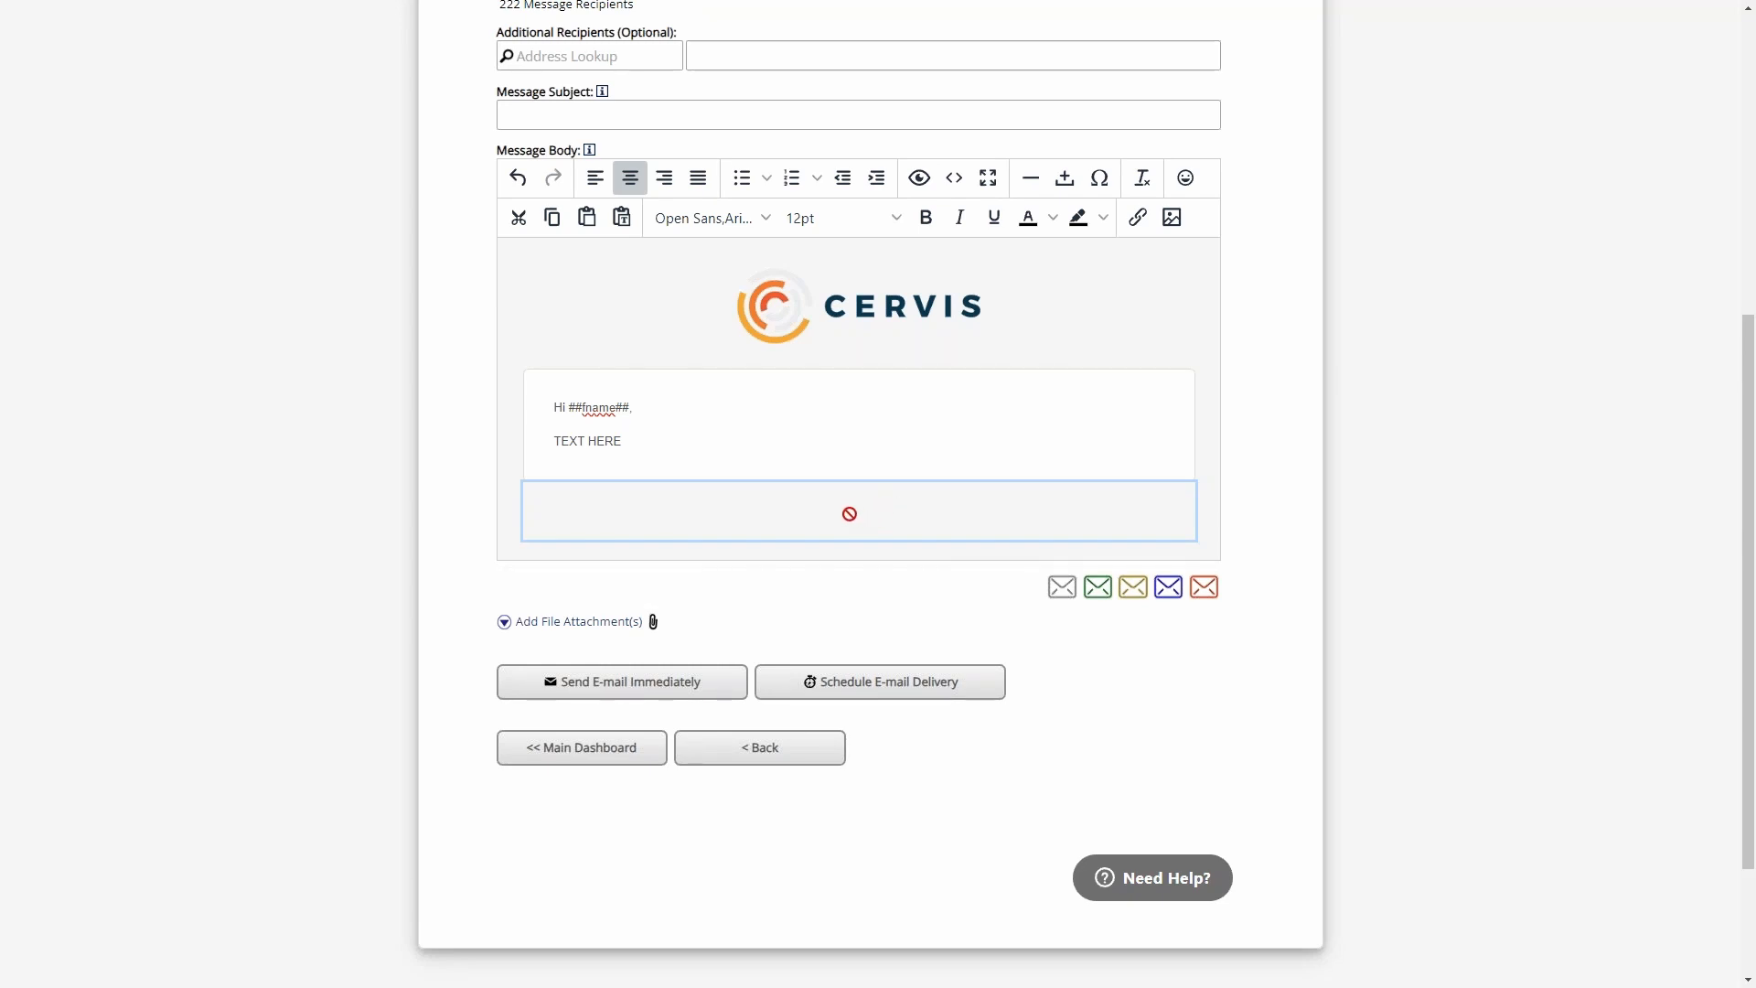
left_click(804, 420)
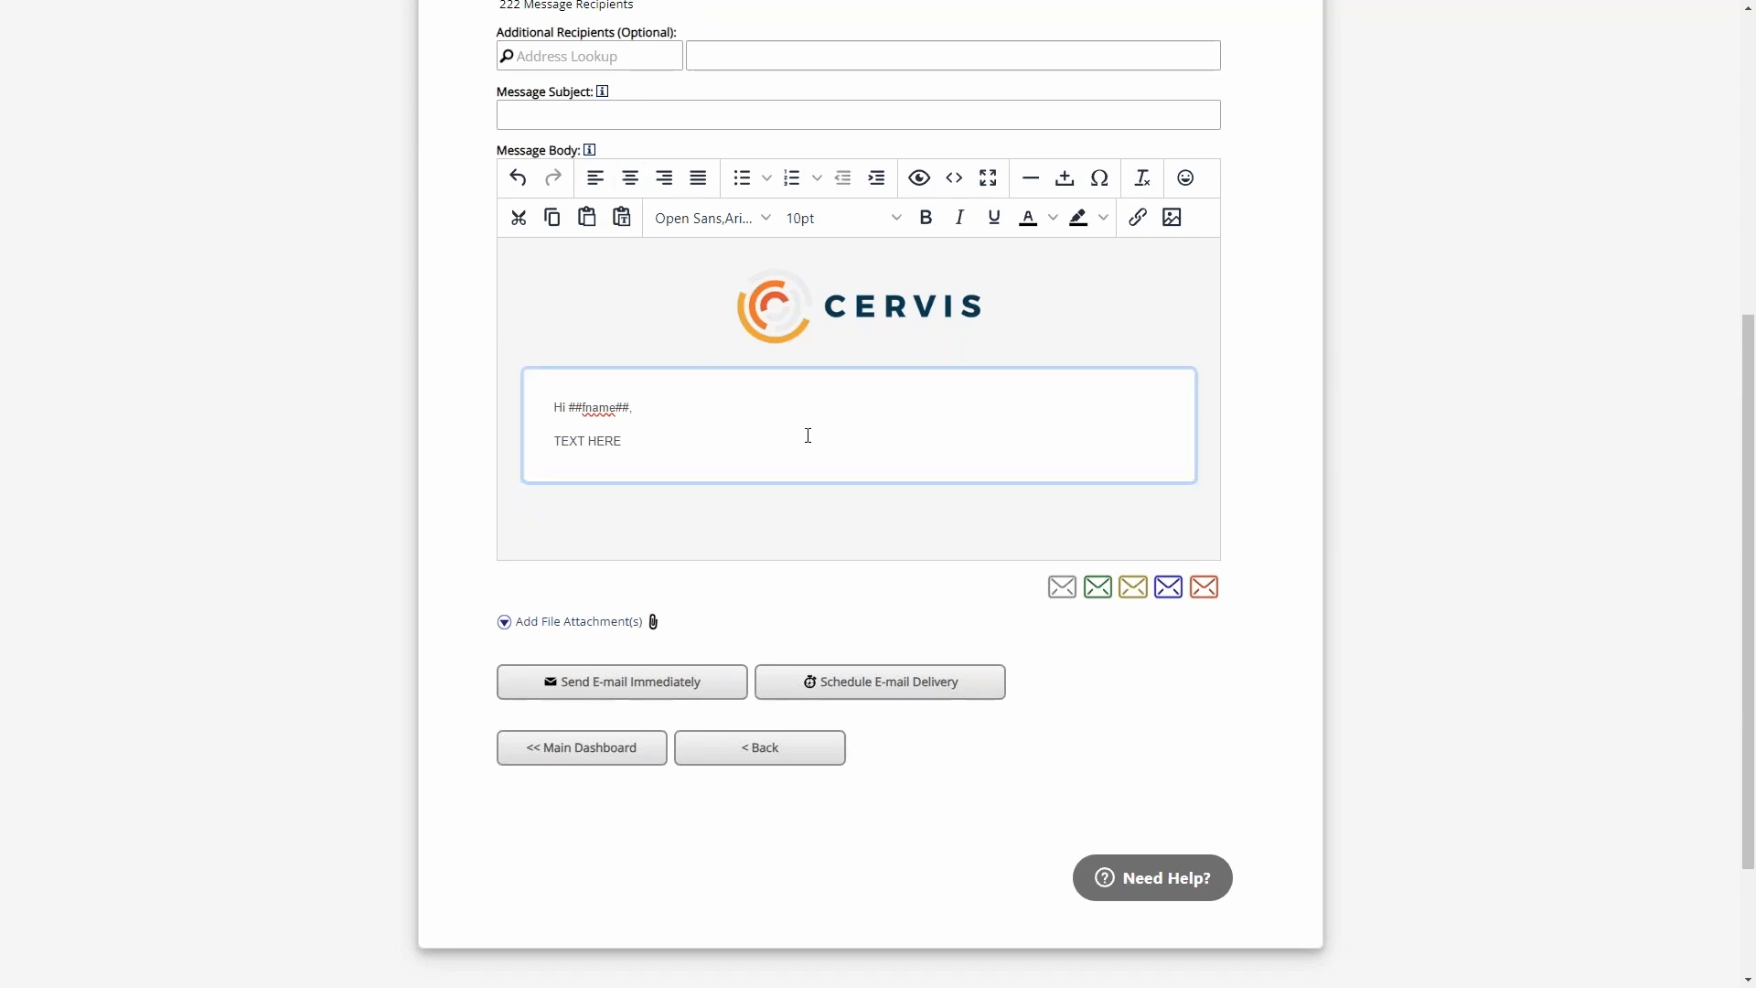
scroll(843, 429, "up", 2)
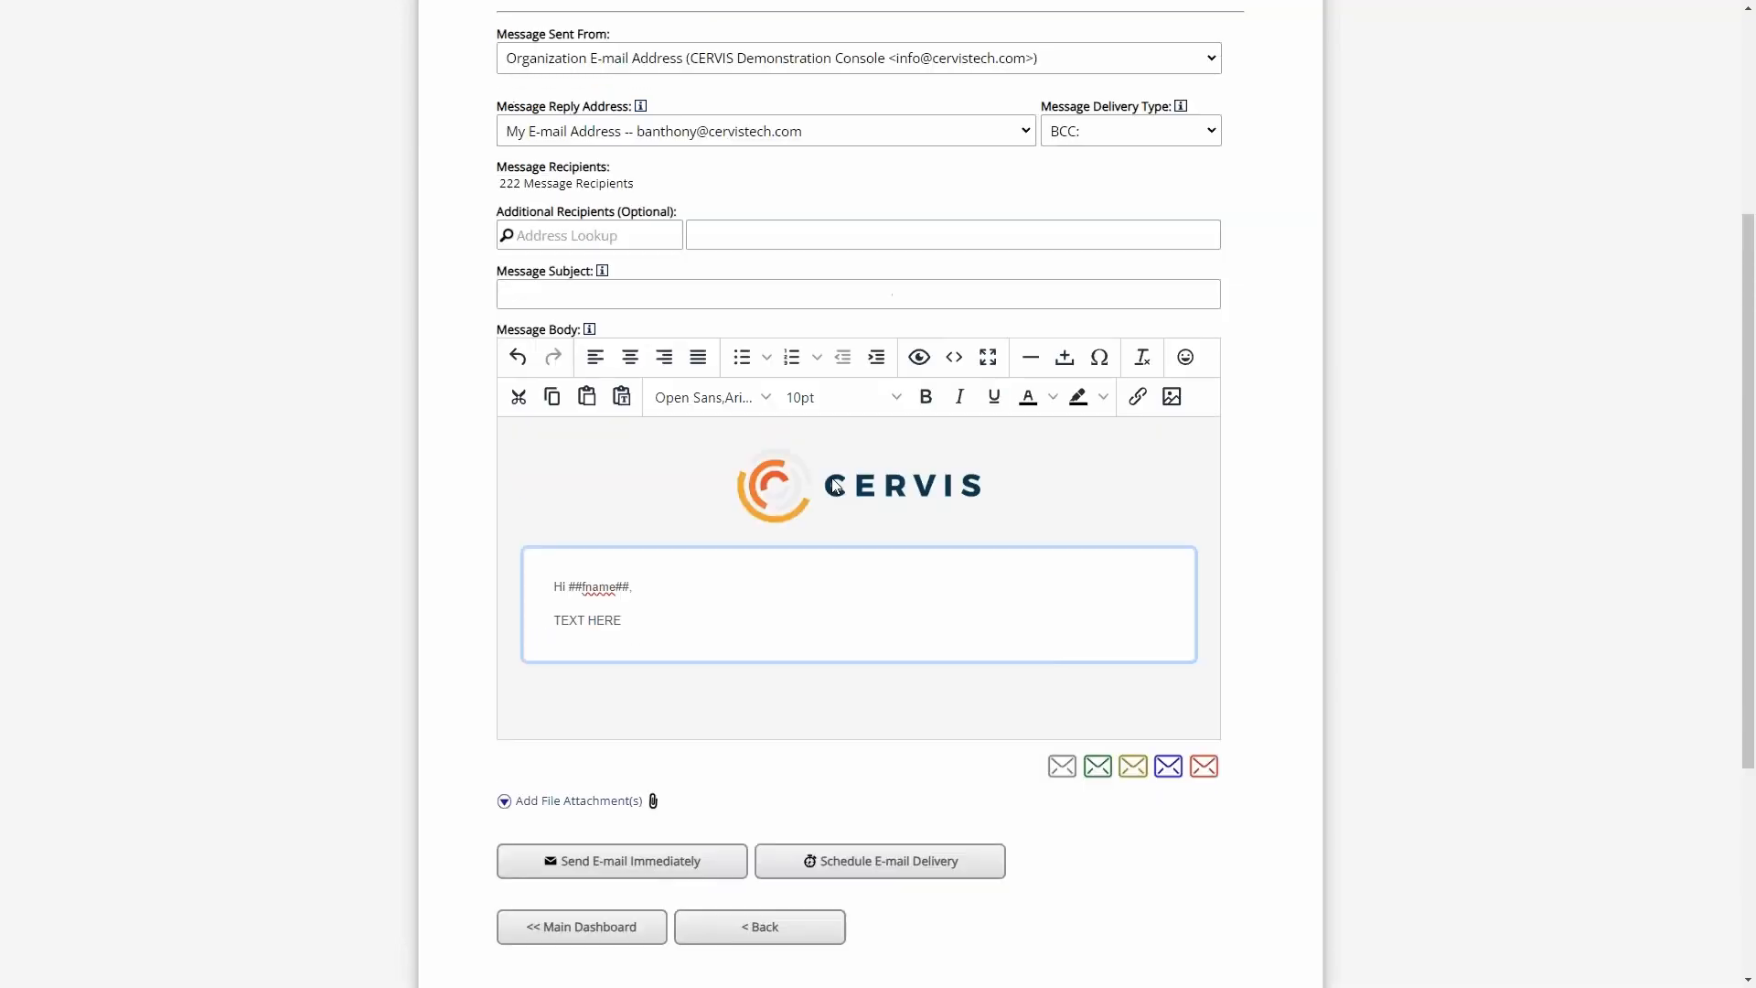
left_click(798, 599)
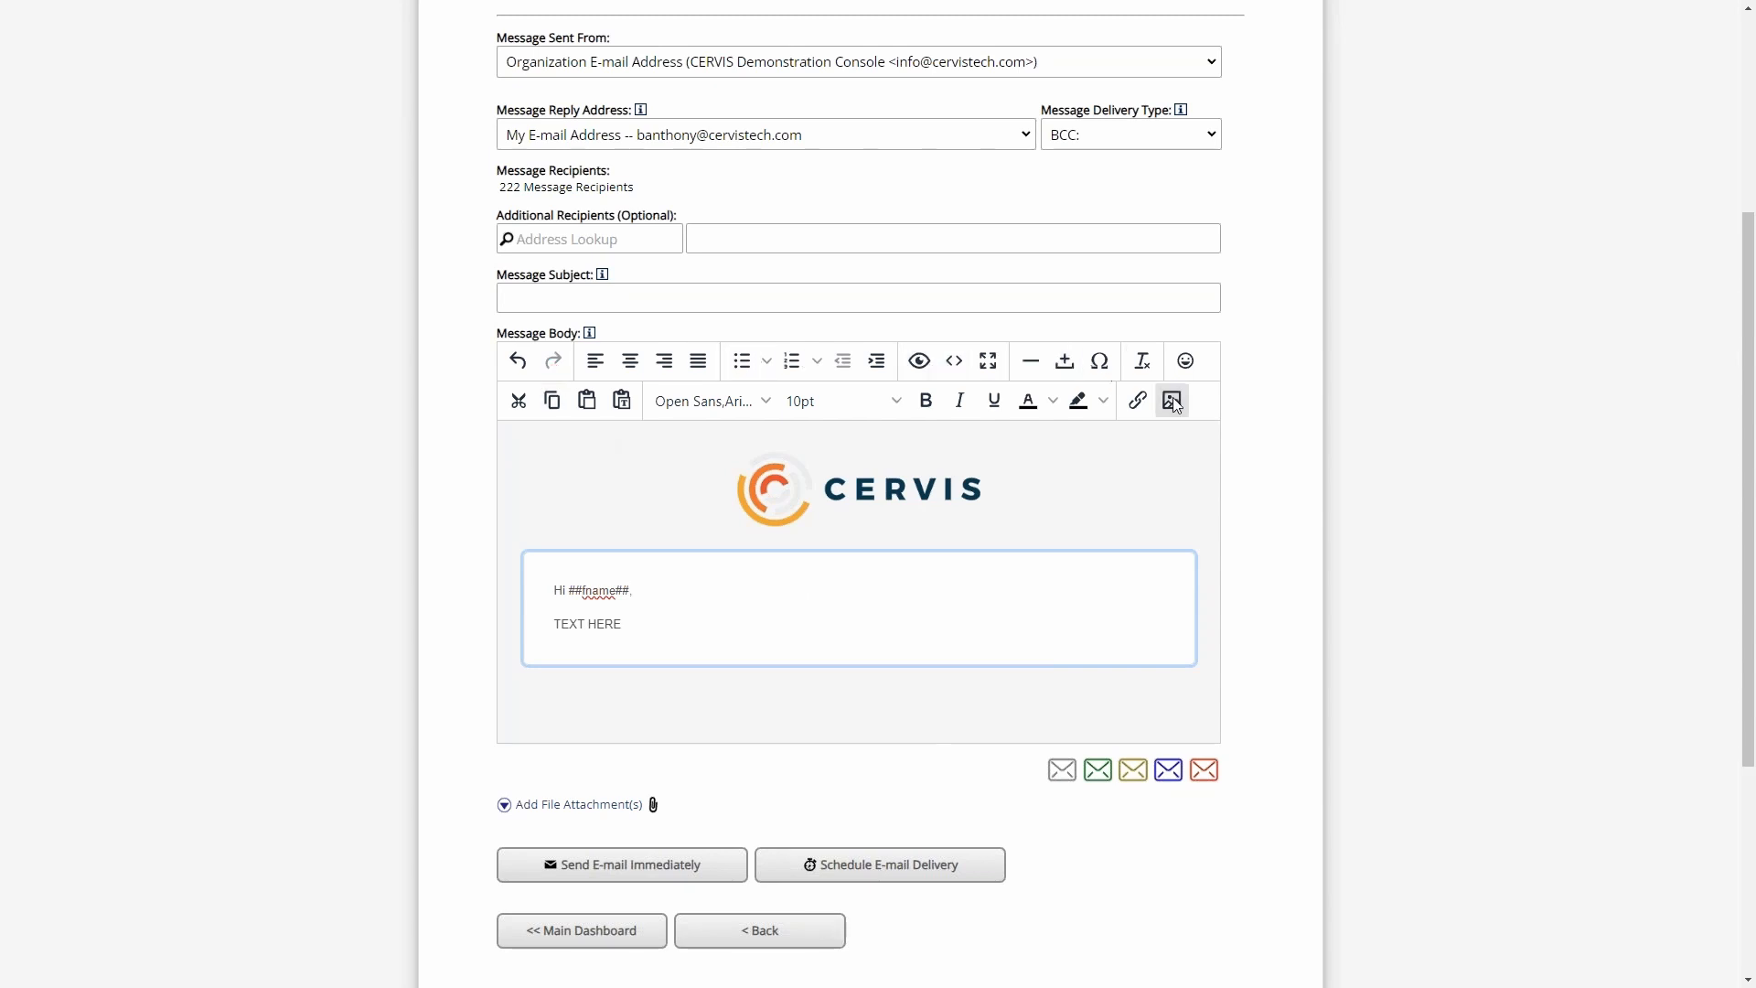
left_click_drag(656, 630, 510, 573)
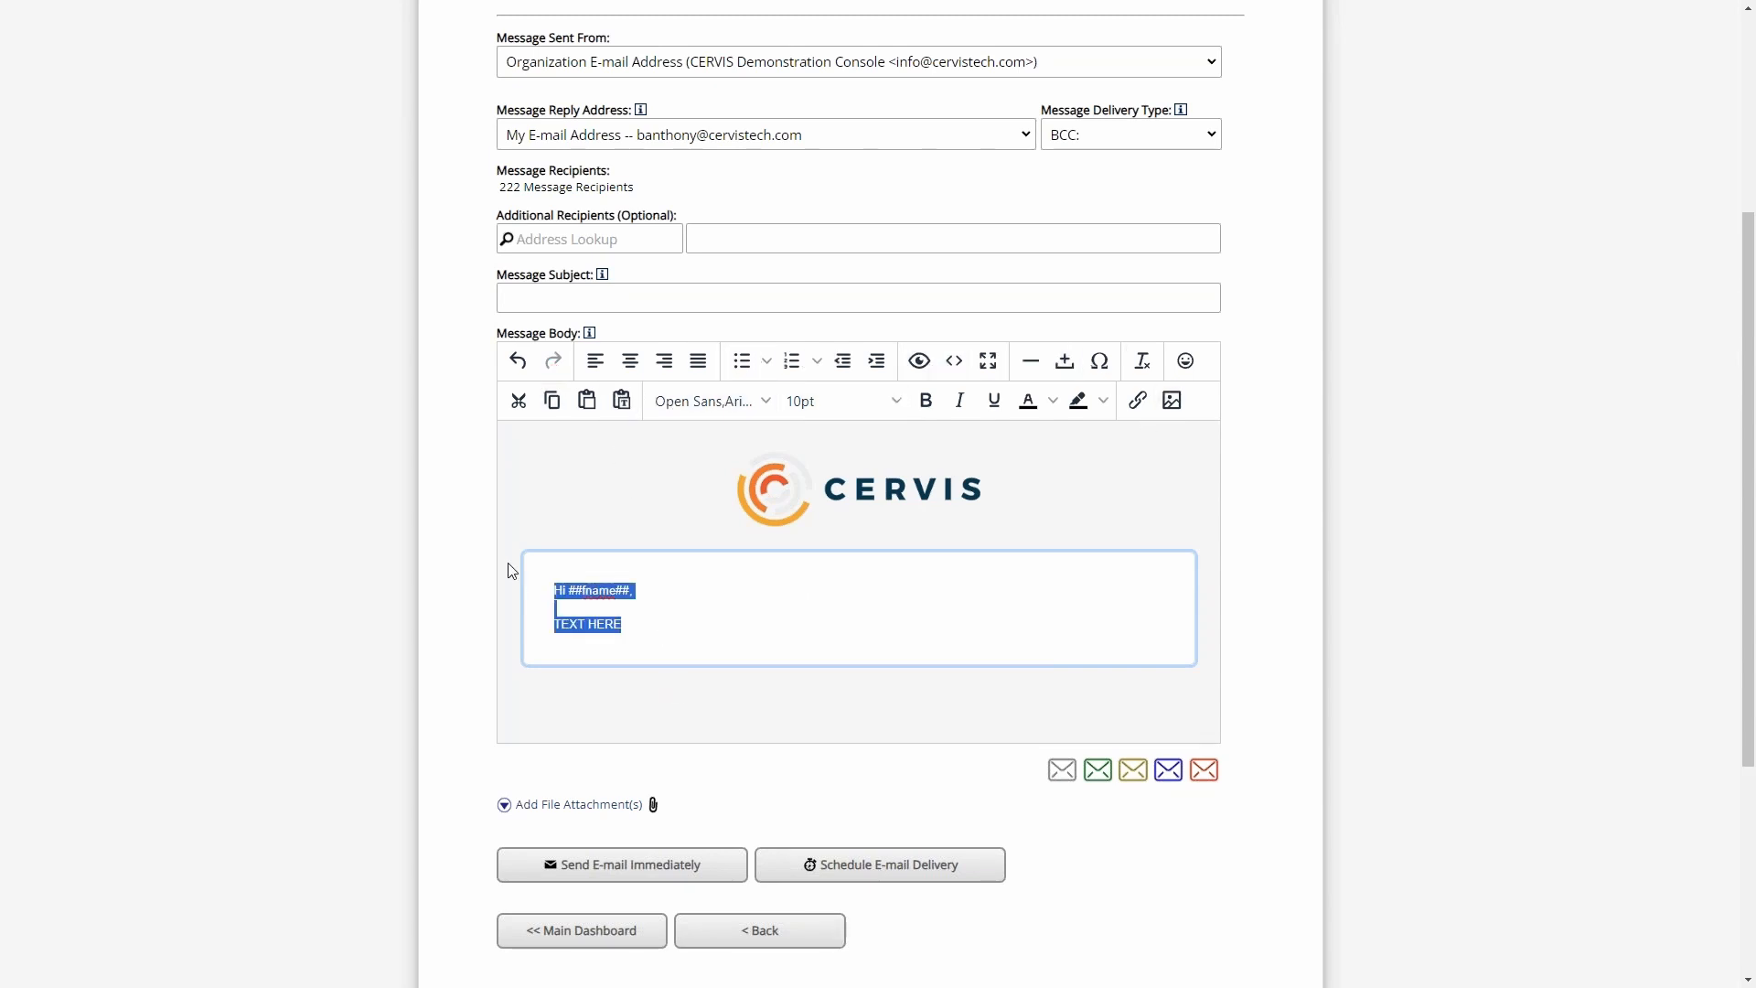
left_click(774, 614)
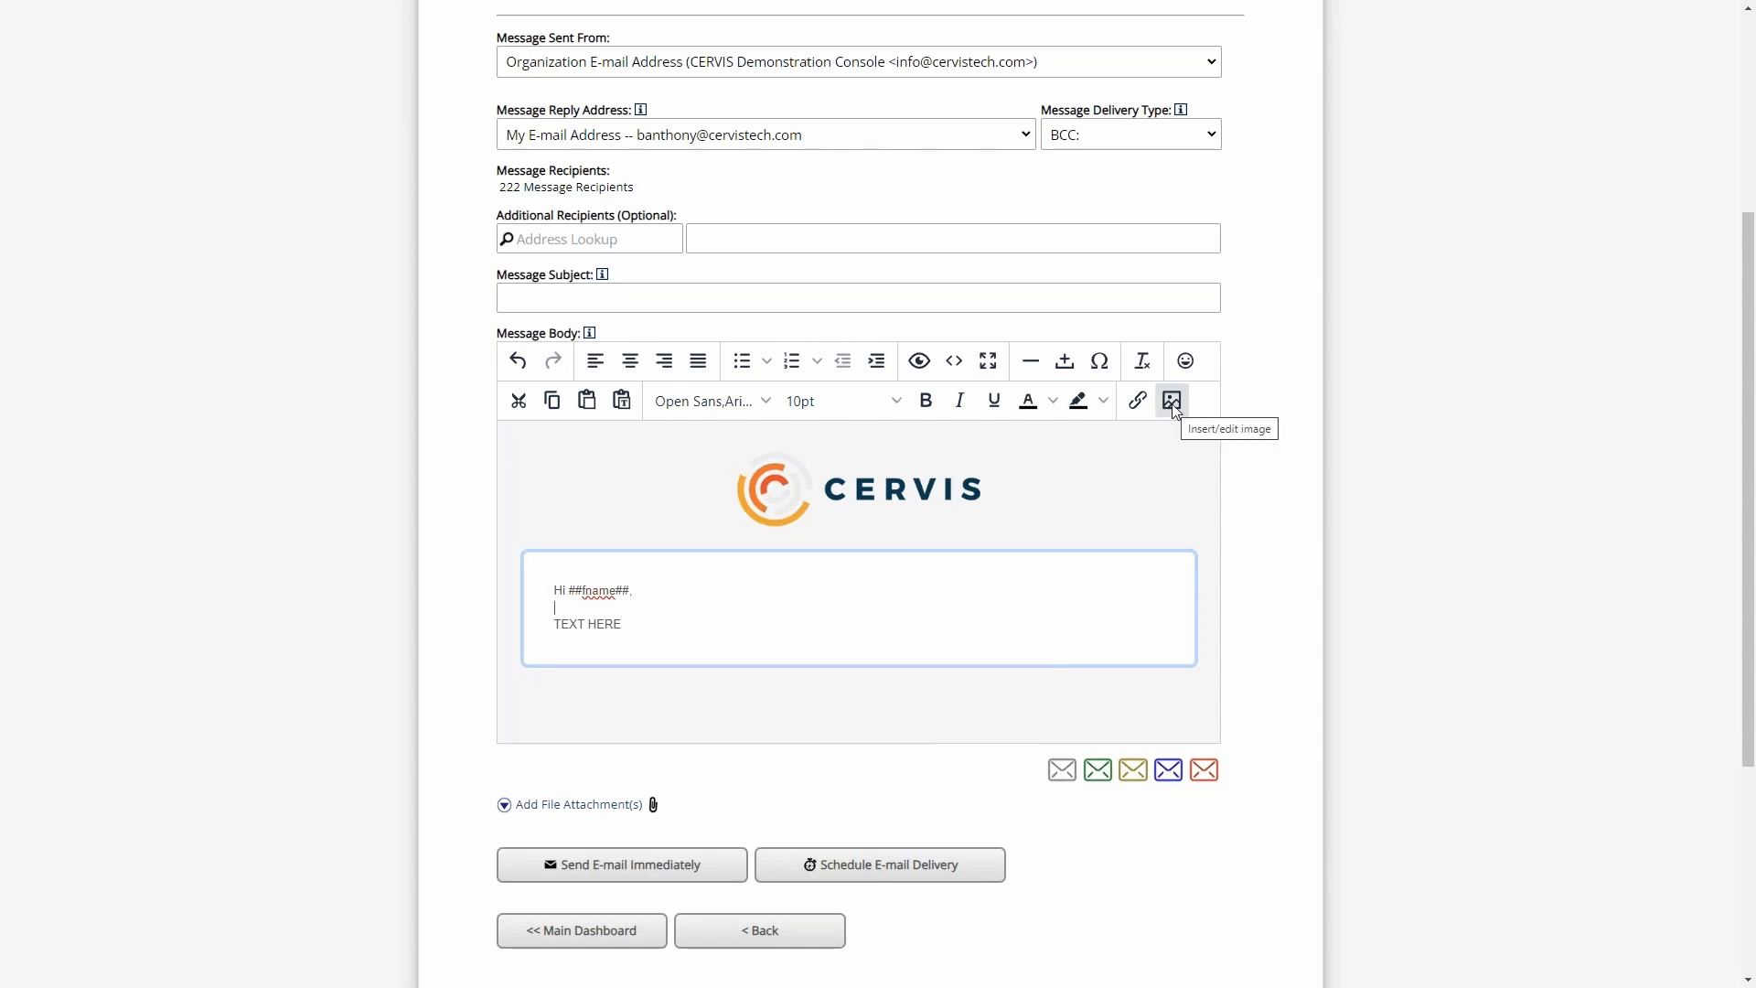
- Insert the Default Organization Logo from the image list on a new line below "TEXT HERE"
left_click(698, 622)
key("Return")
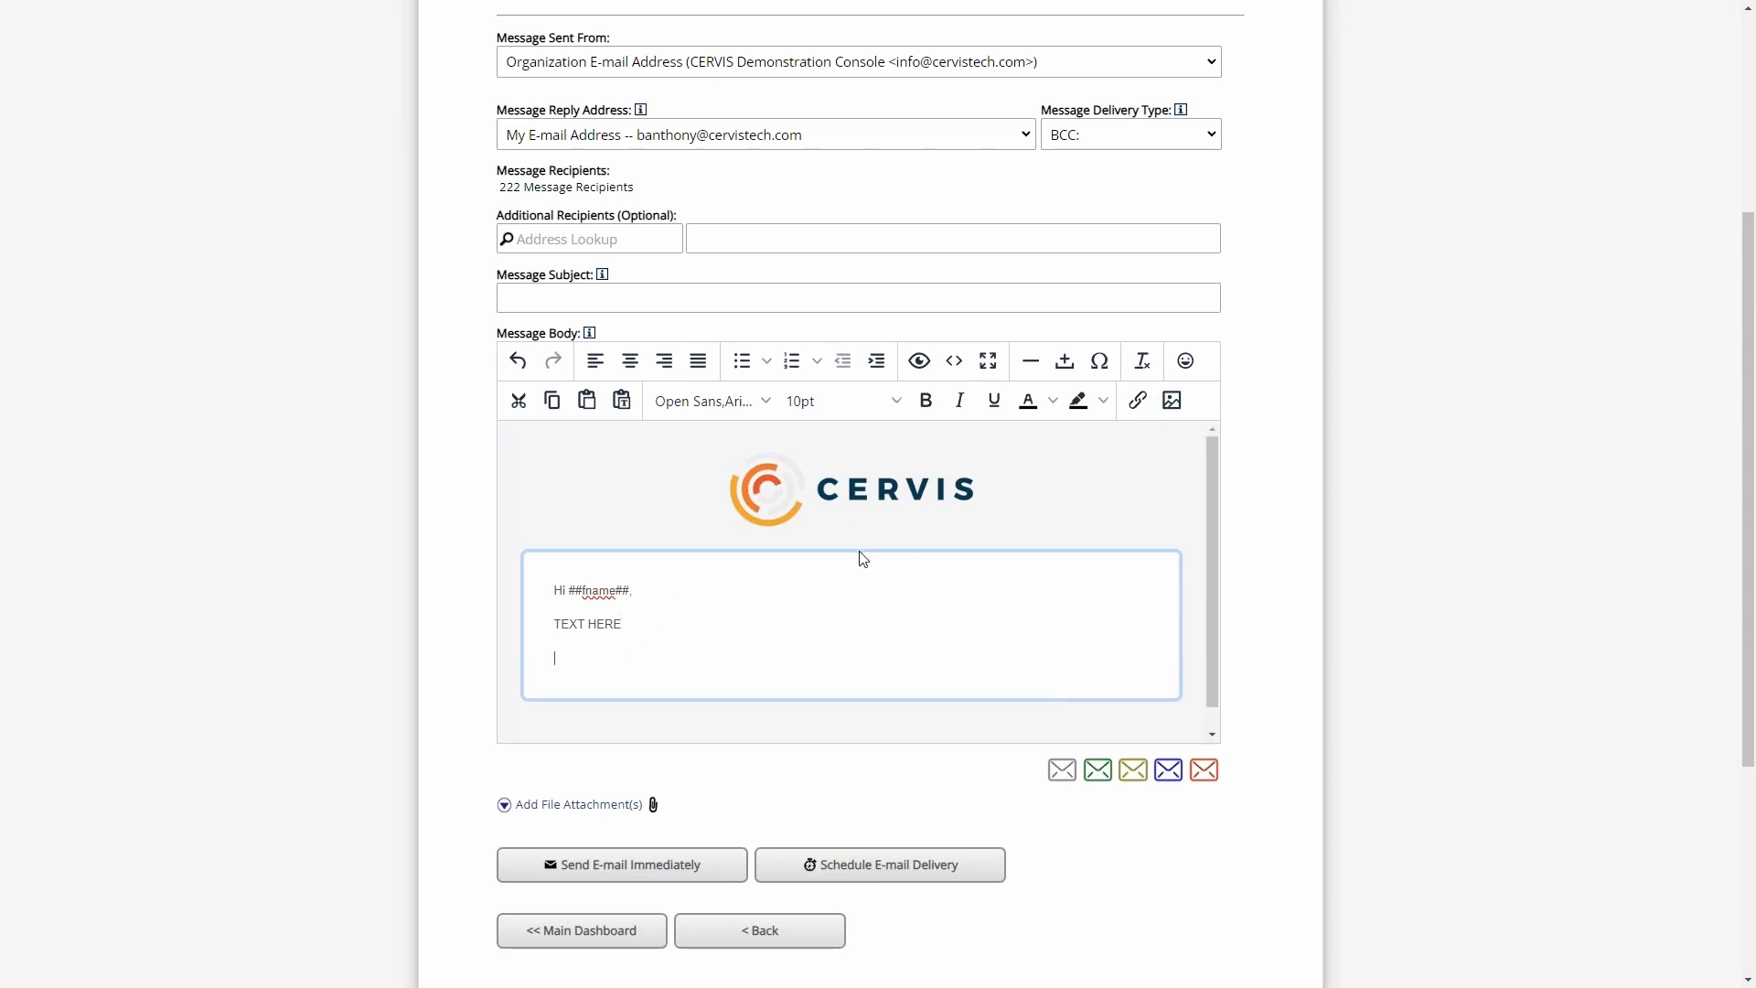
left_click(1174, 402)
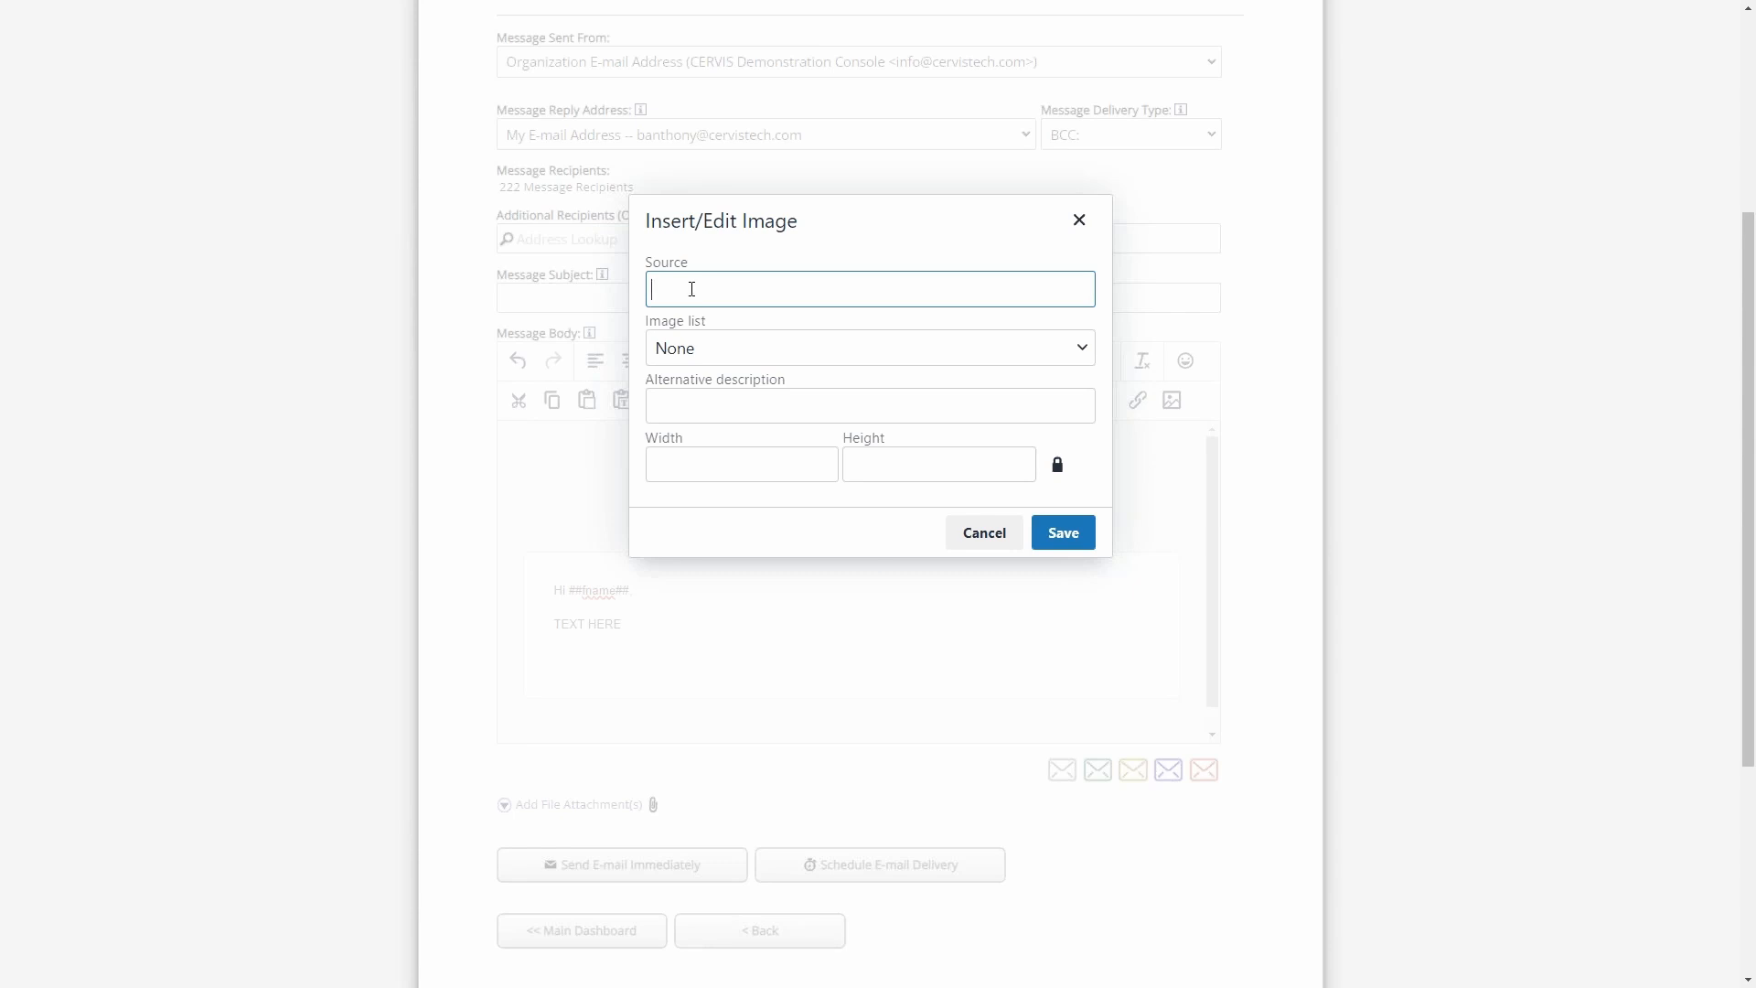
left_click(717, 347)
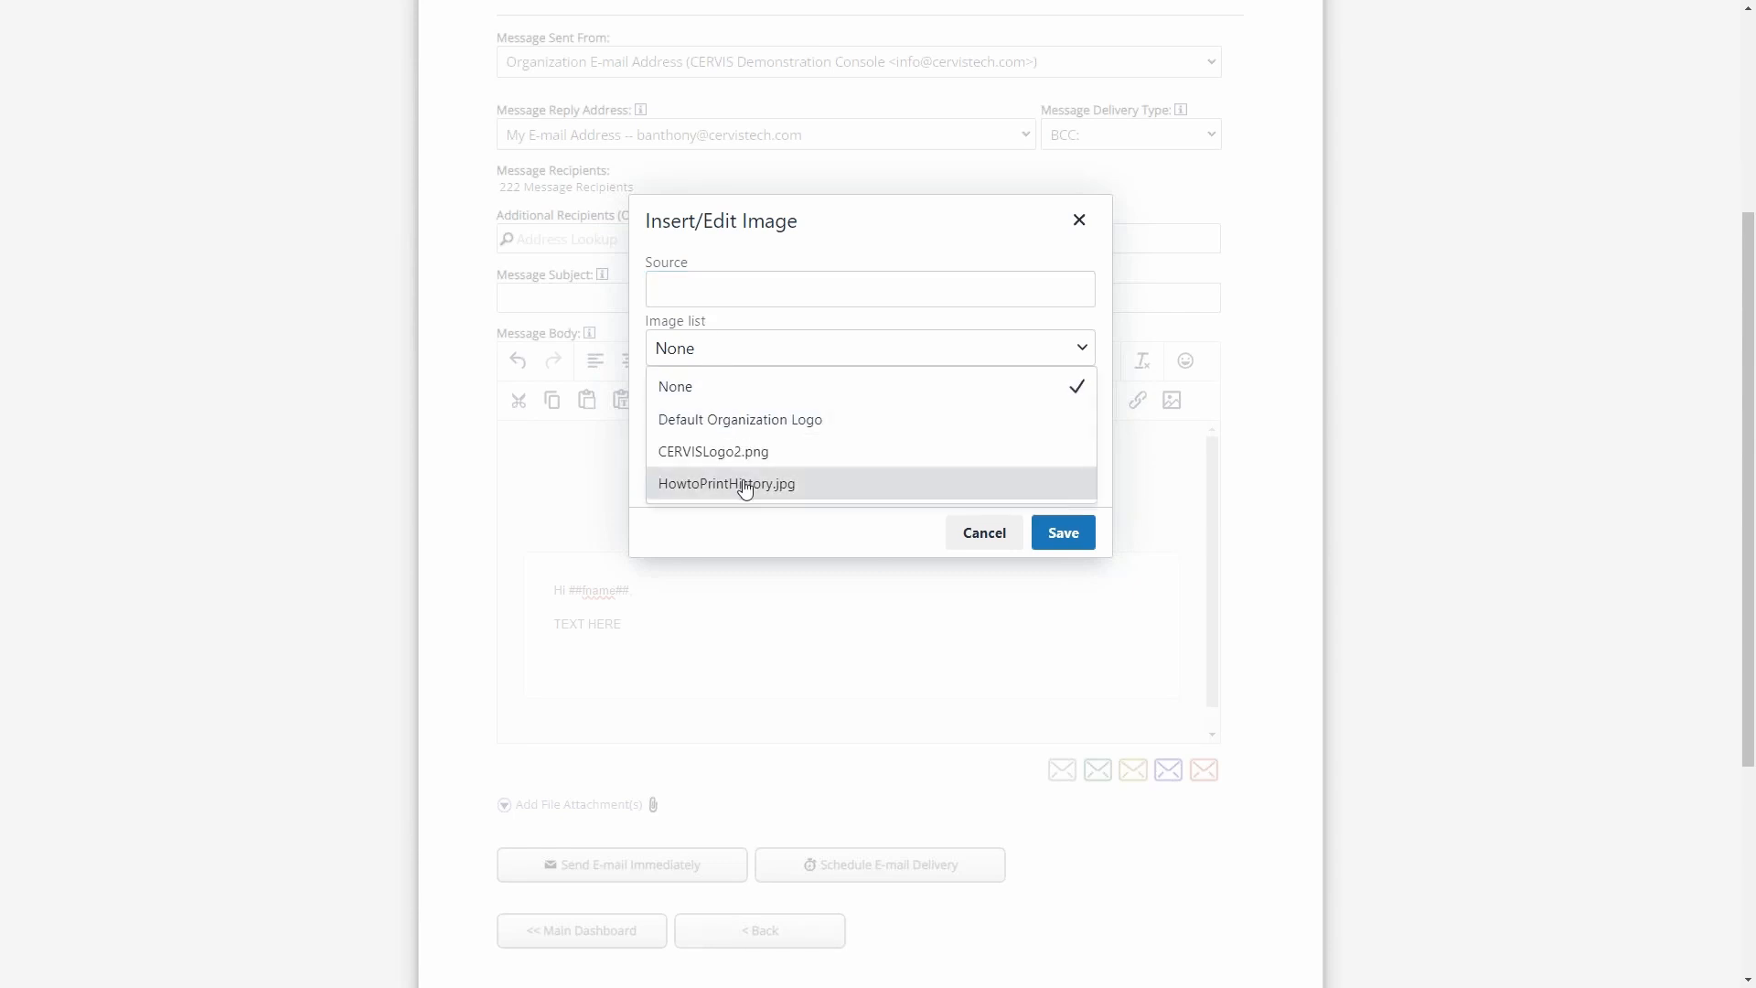
left_click(752, 422)
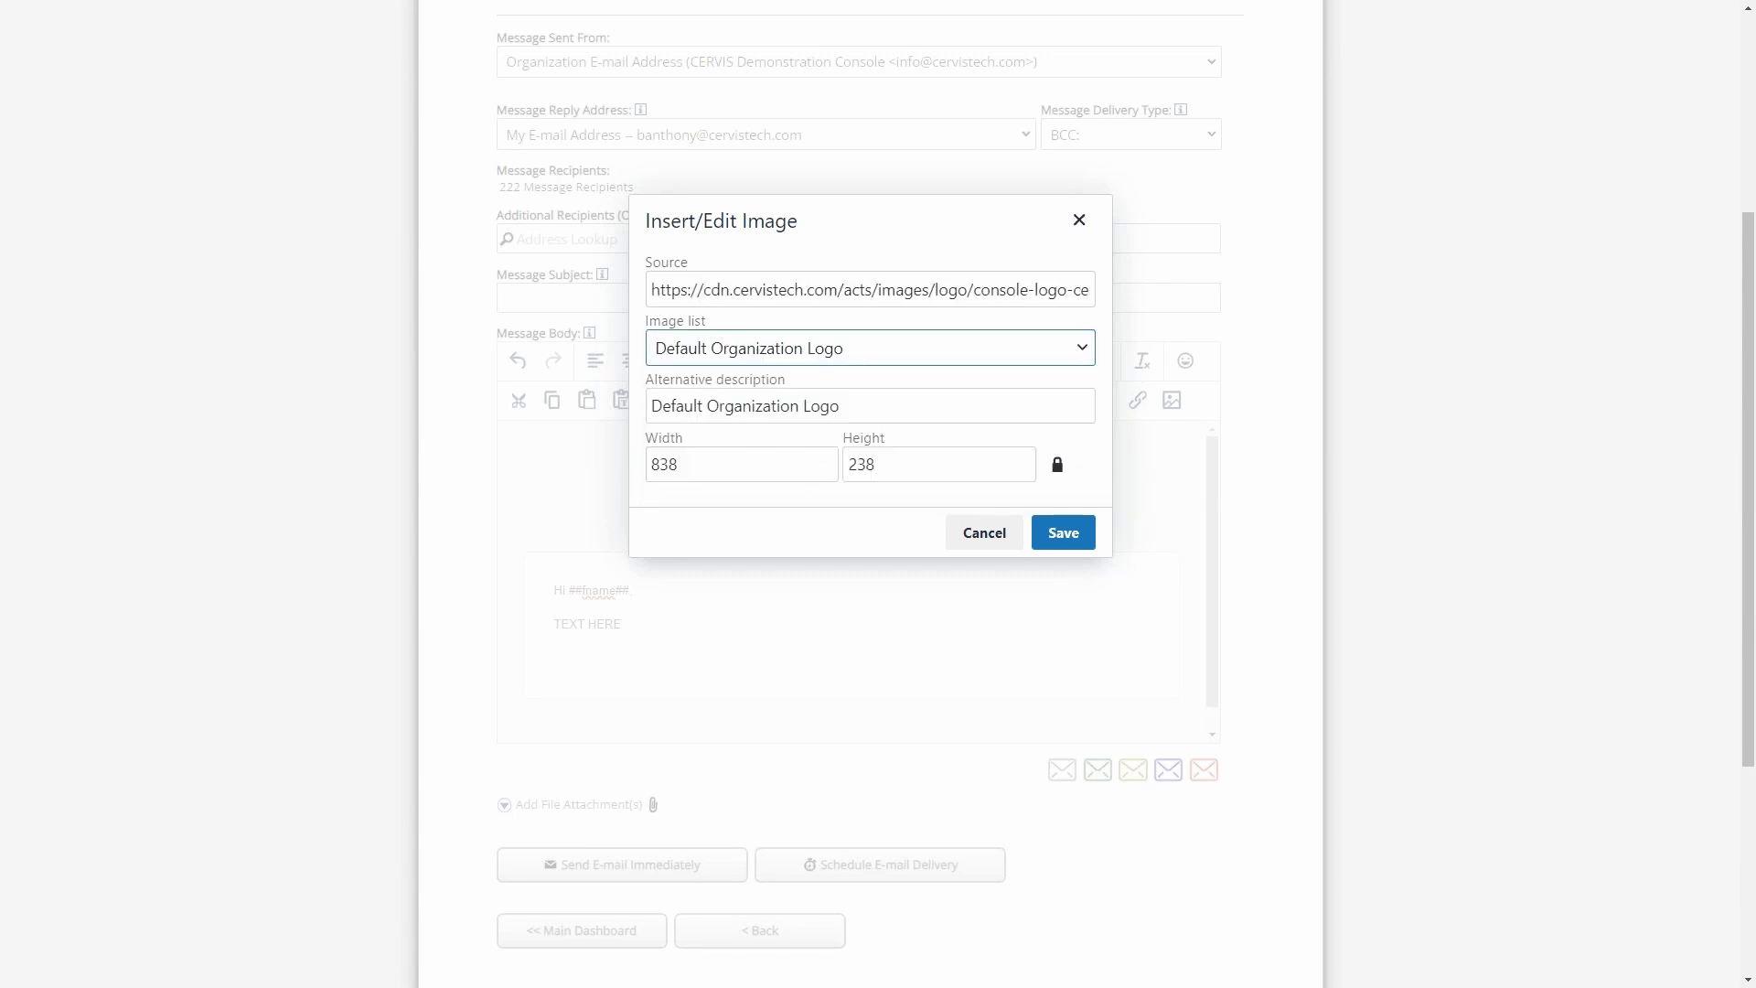
left_click(1066, 540)
- Shrink the inserted logo to about 254 pixels wide so that it fits inside the message box
scroll(1065, 515, "down", 1)
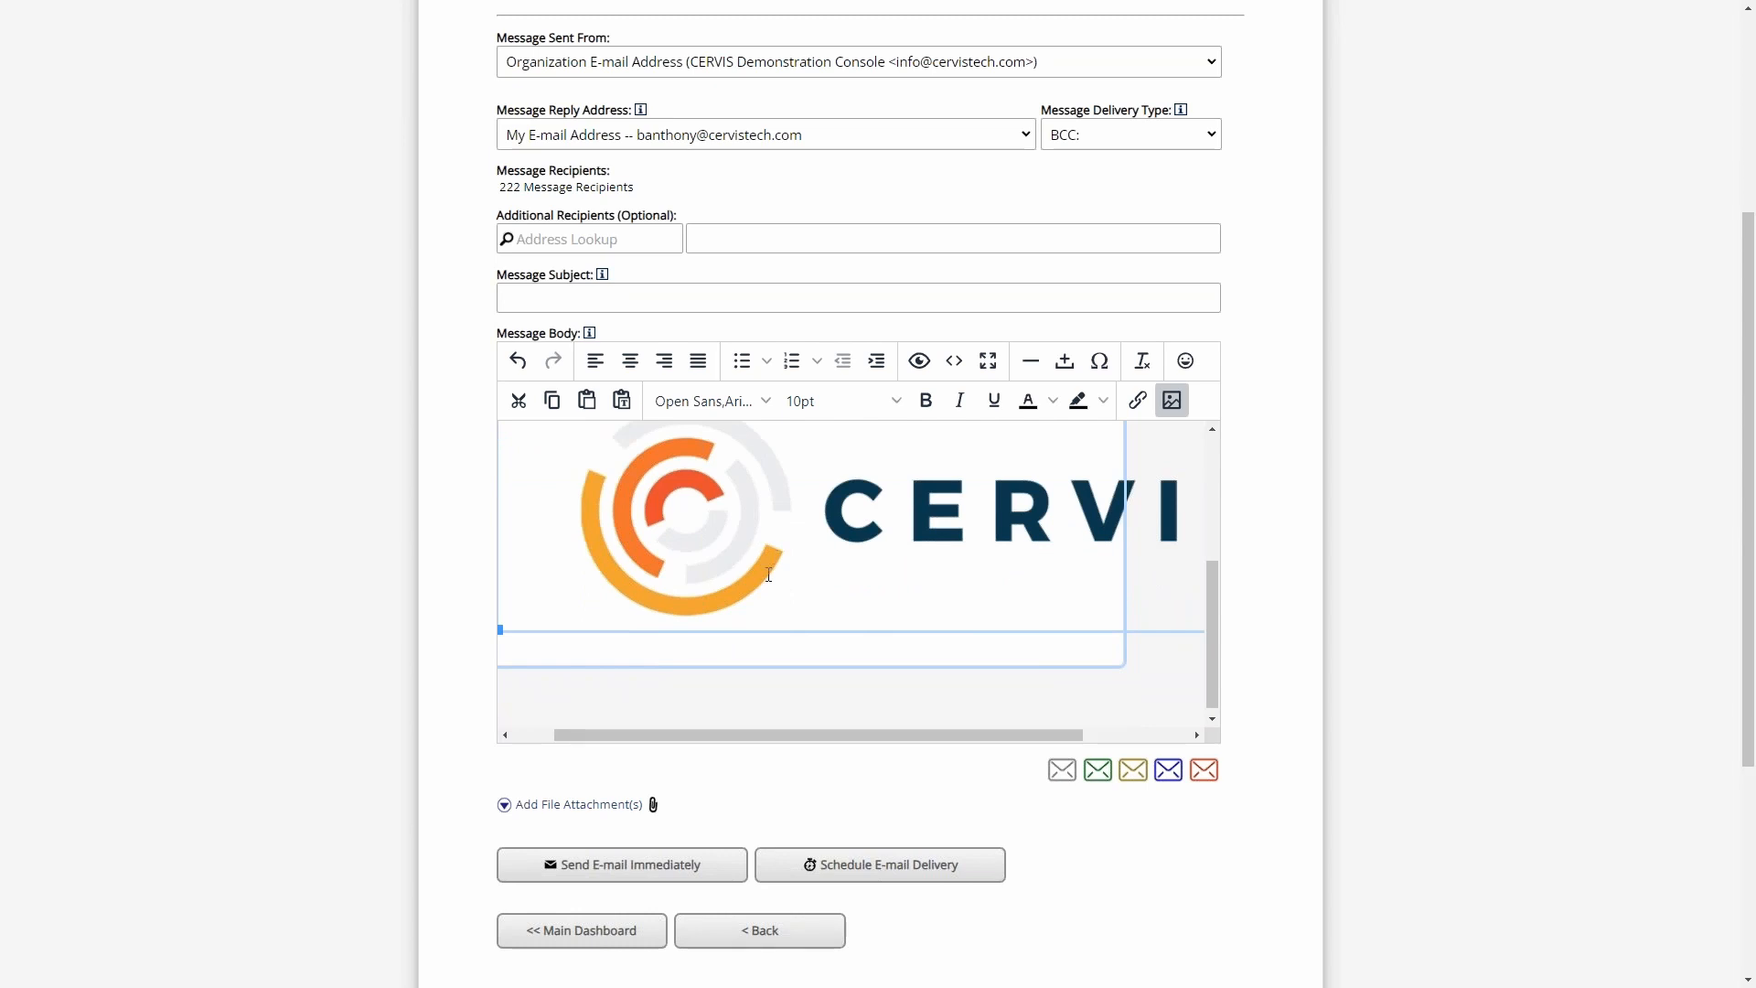
scroll(768, 586, "up", 2)
scroll(811, 607, "down", 2)
left_click_drag(893, 734, 1159, 744)
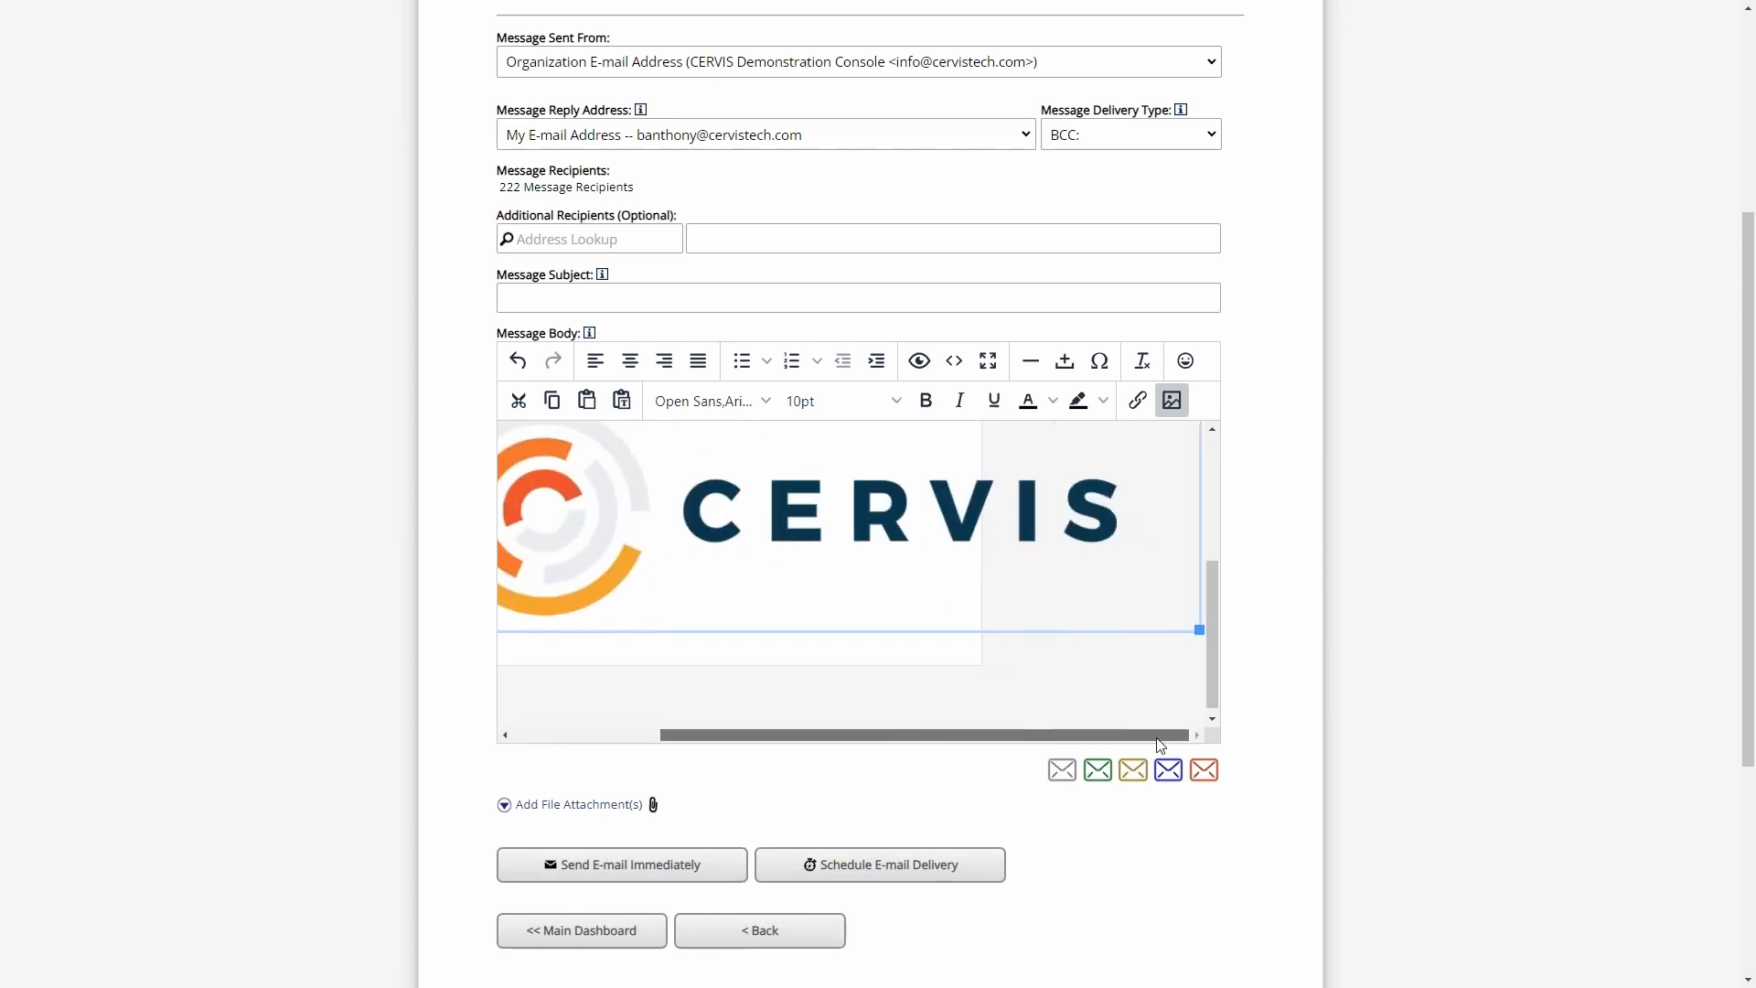
left_click(811, 616)
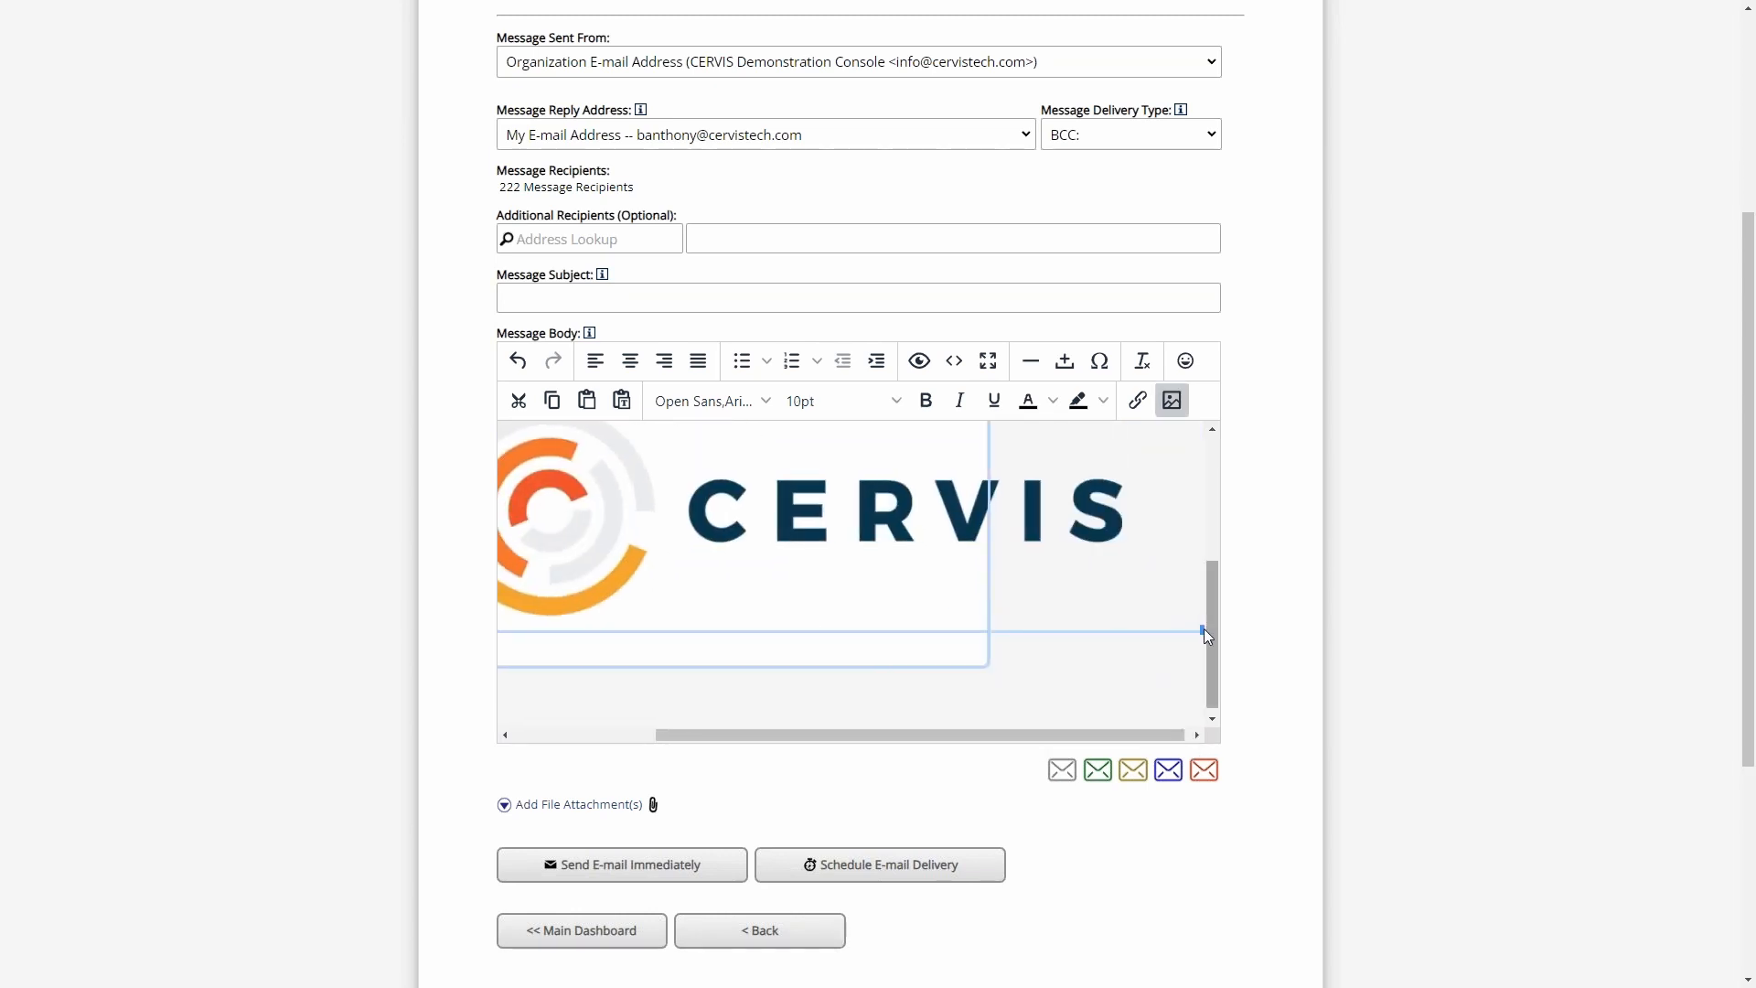
left_click_drag(1204, 628, 921, 619)
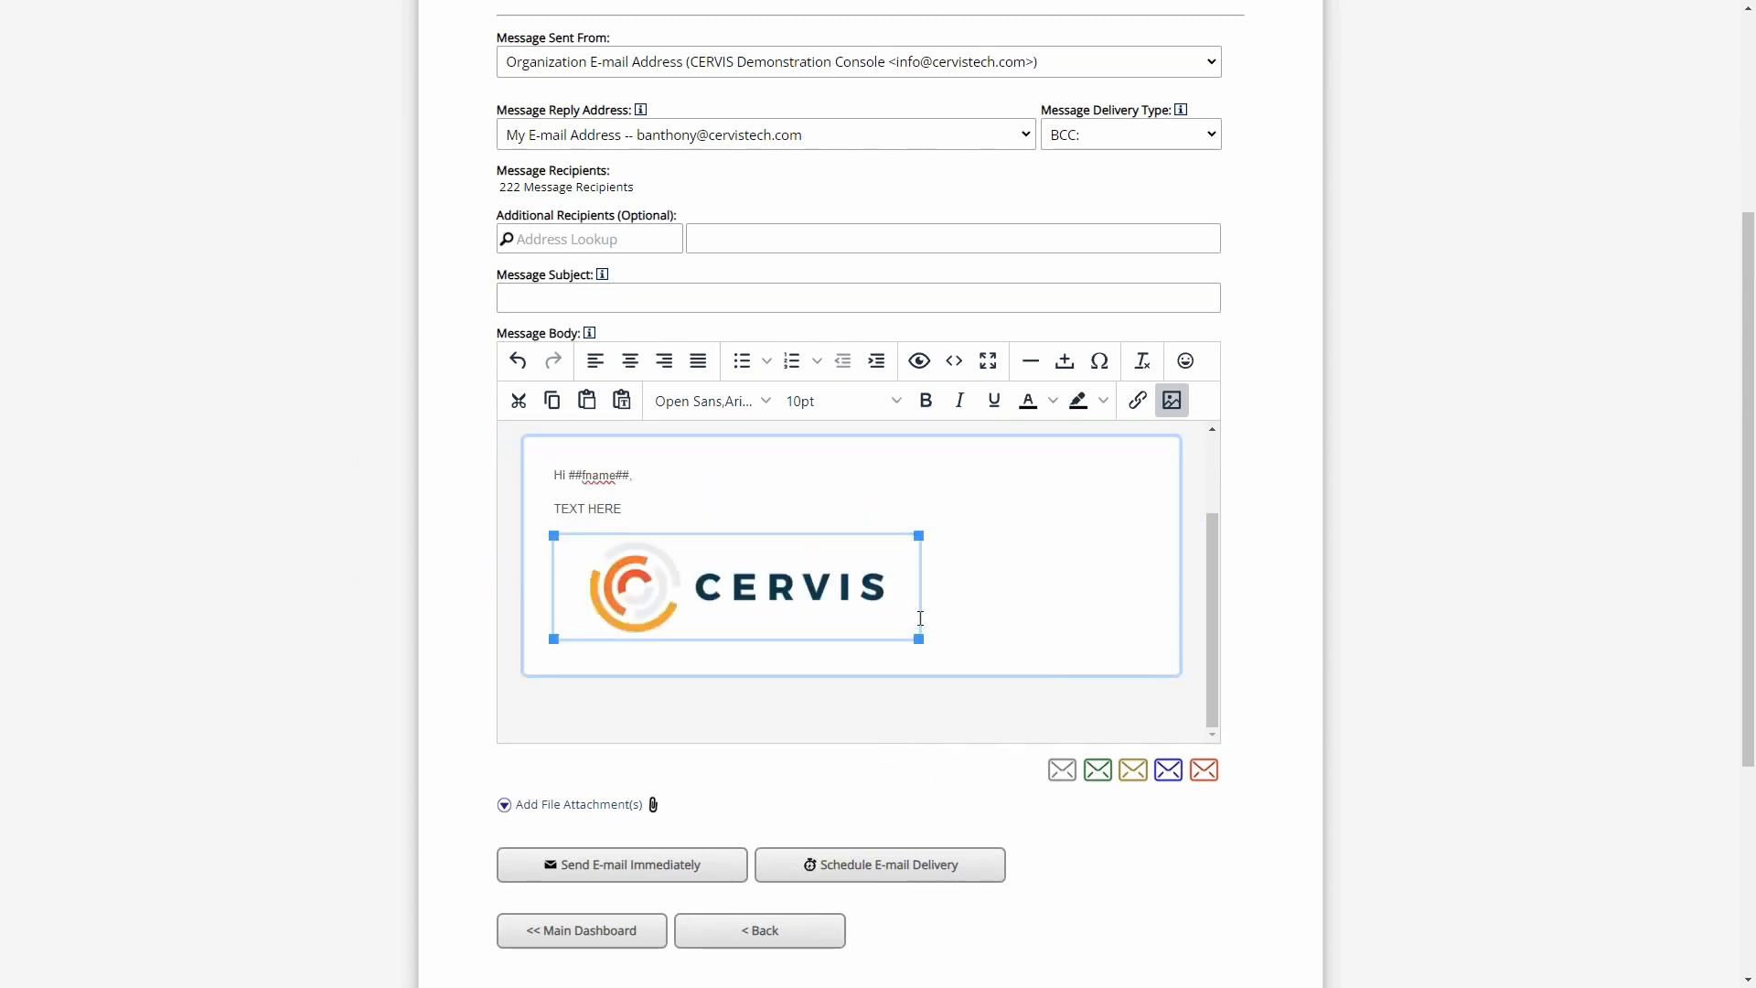
left_click_drag(911, 546, 812, 547)
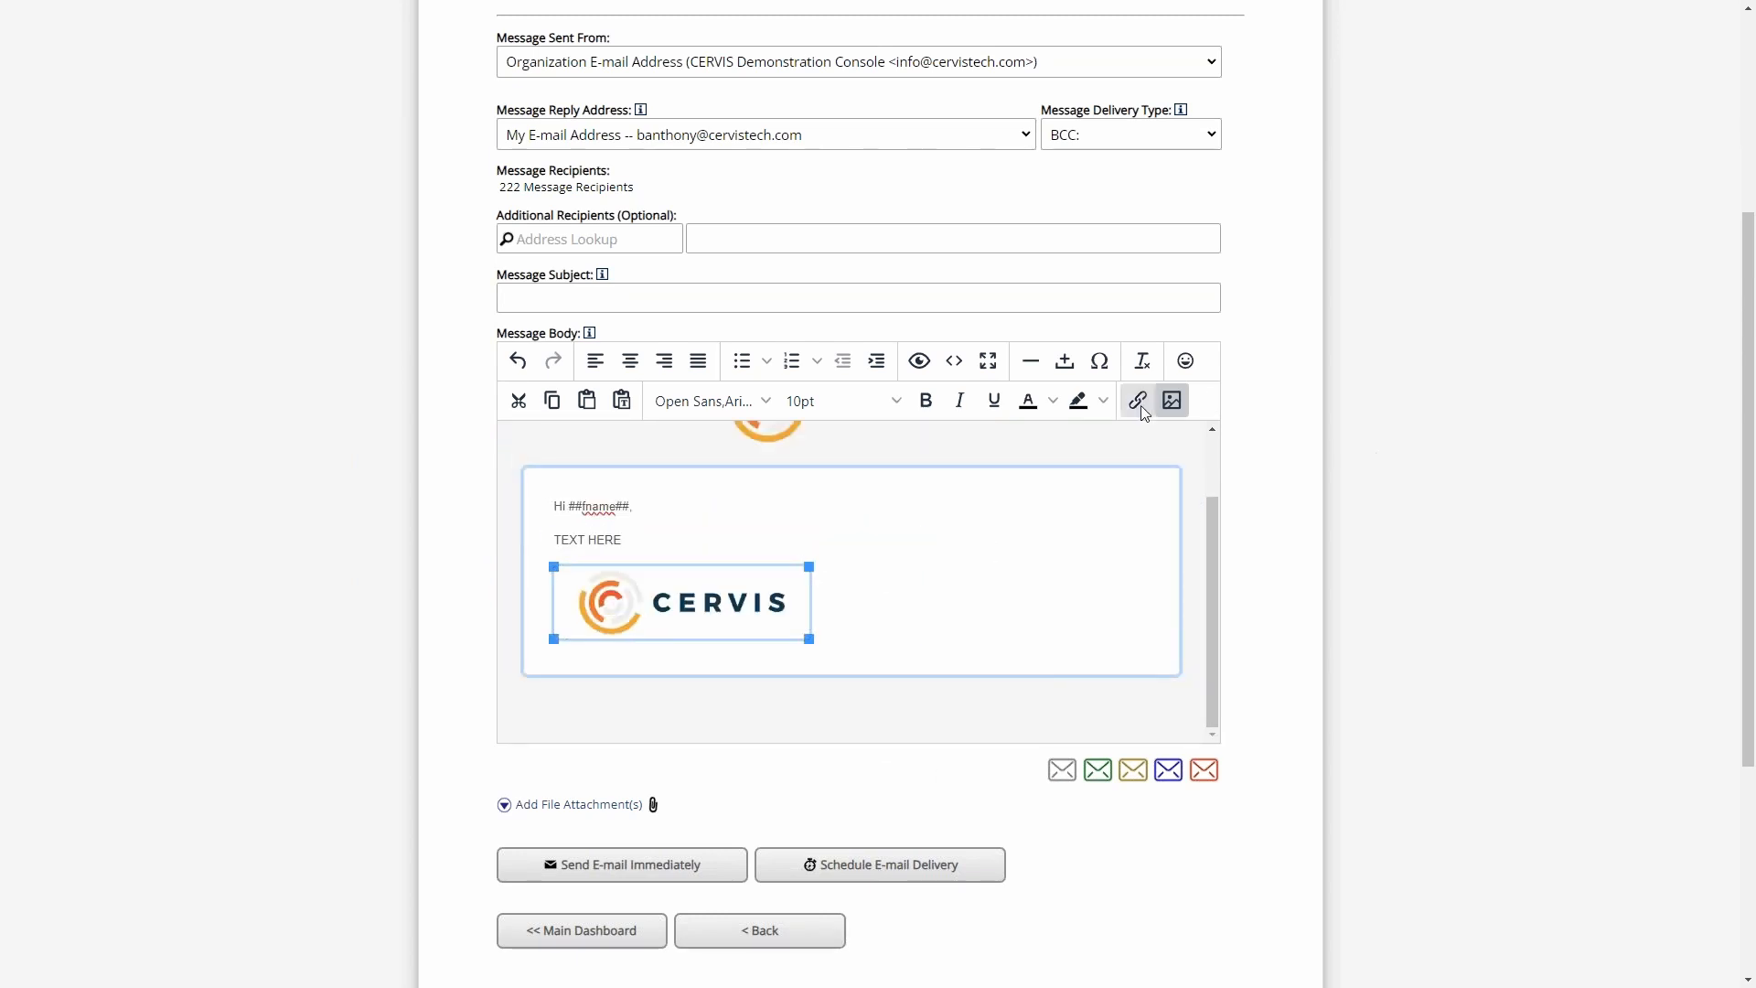
left_click(964, 576)
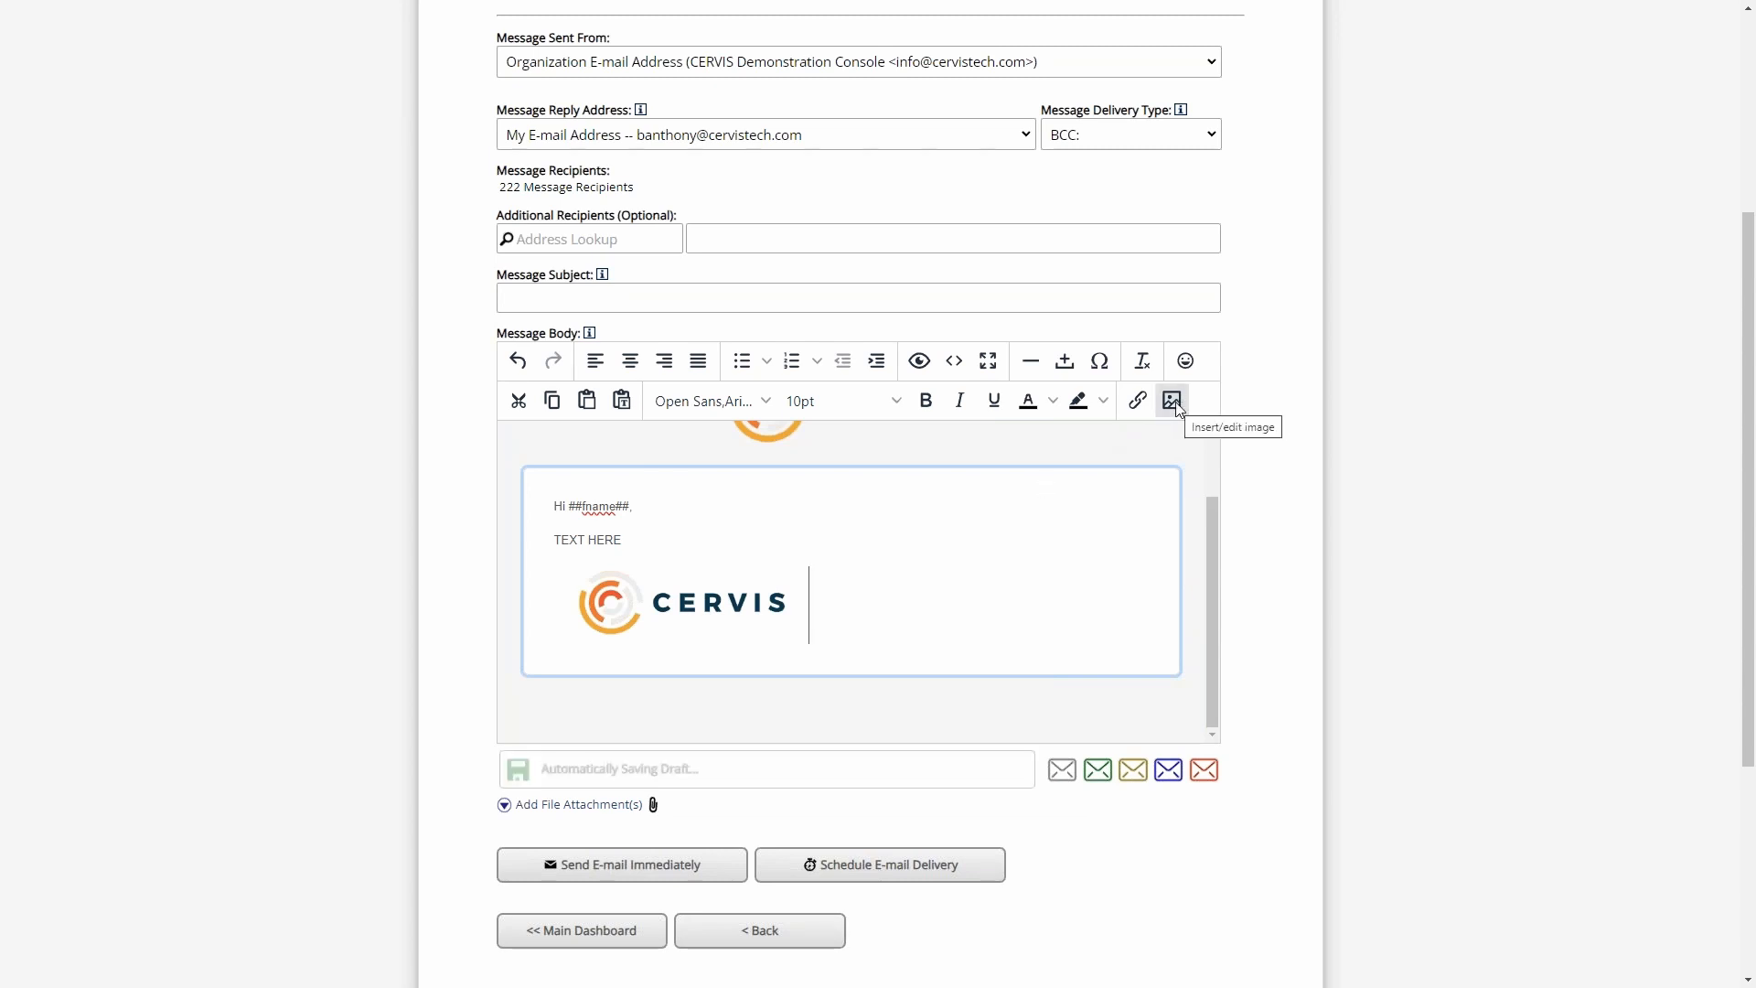
left_click(746, 621)
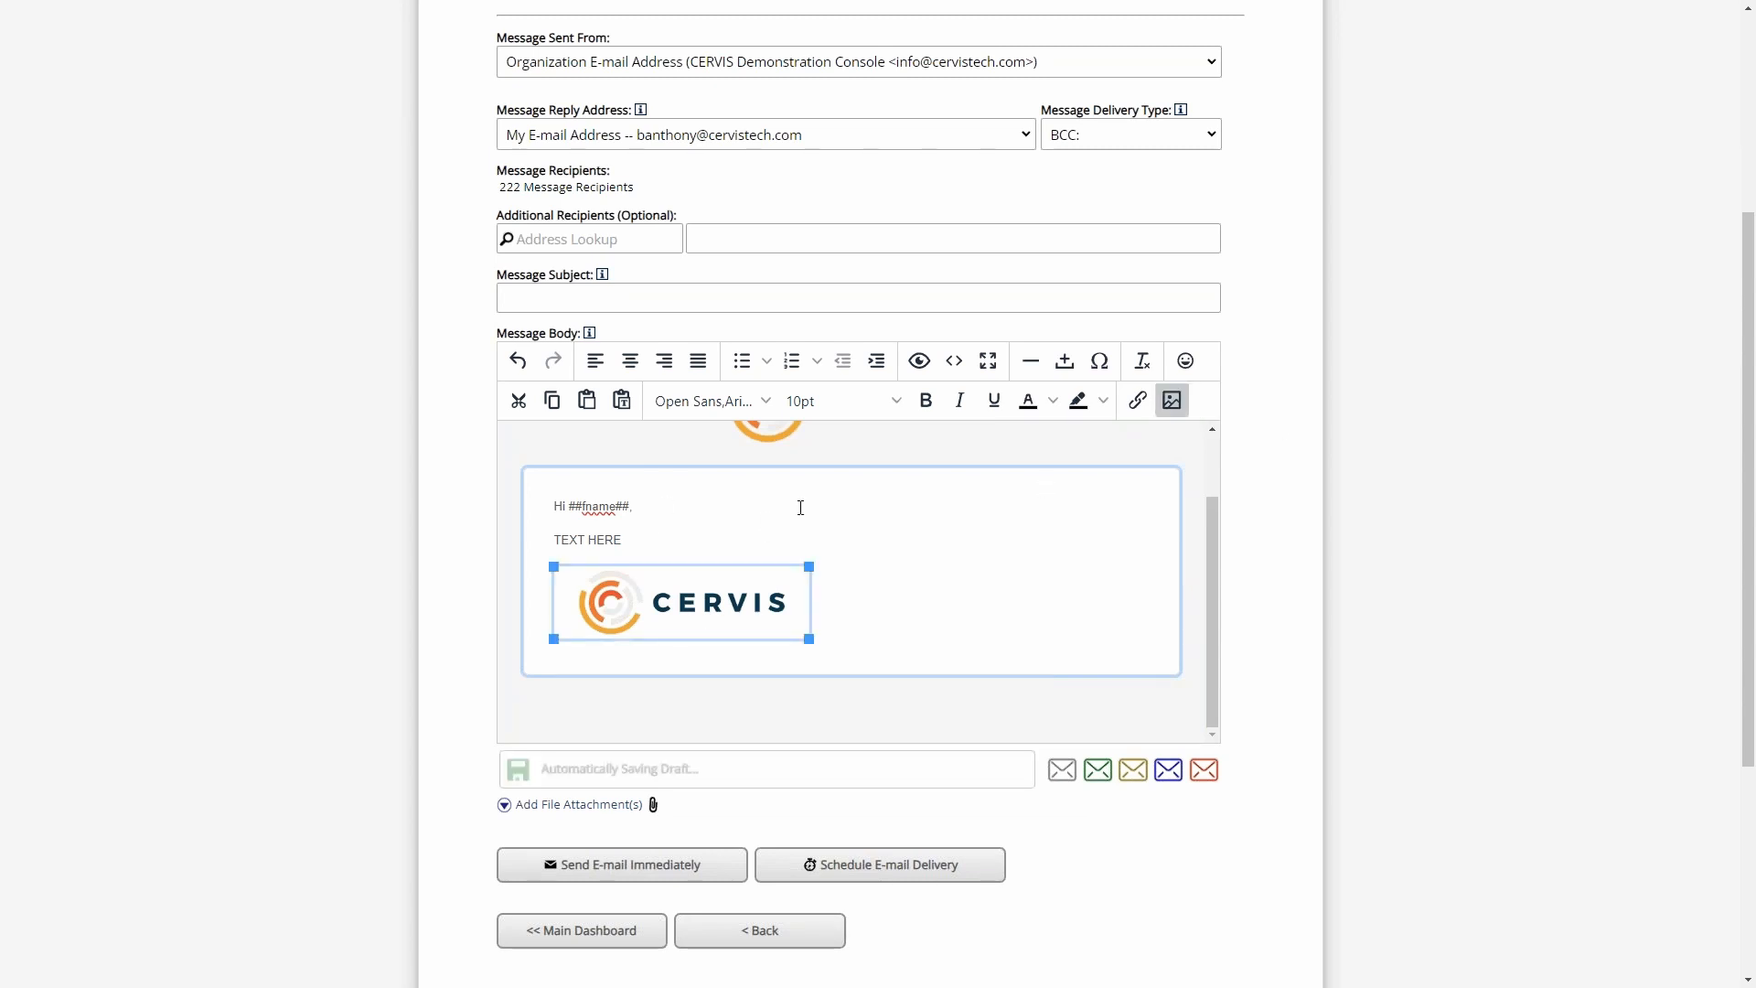
left_click(851, 592)
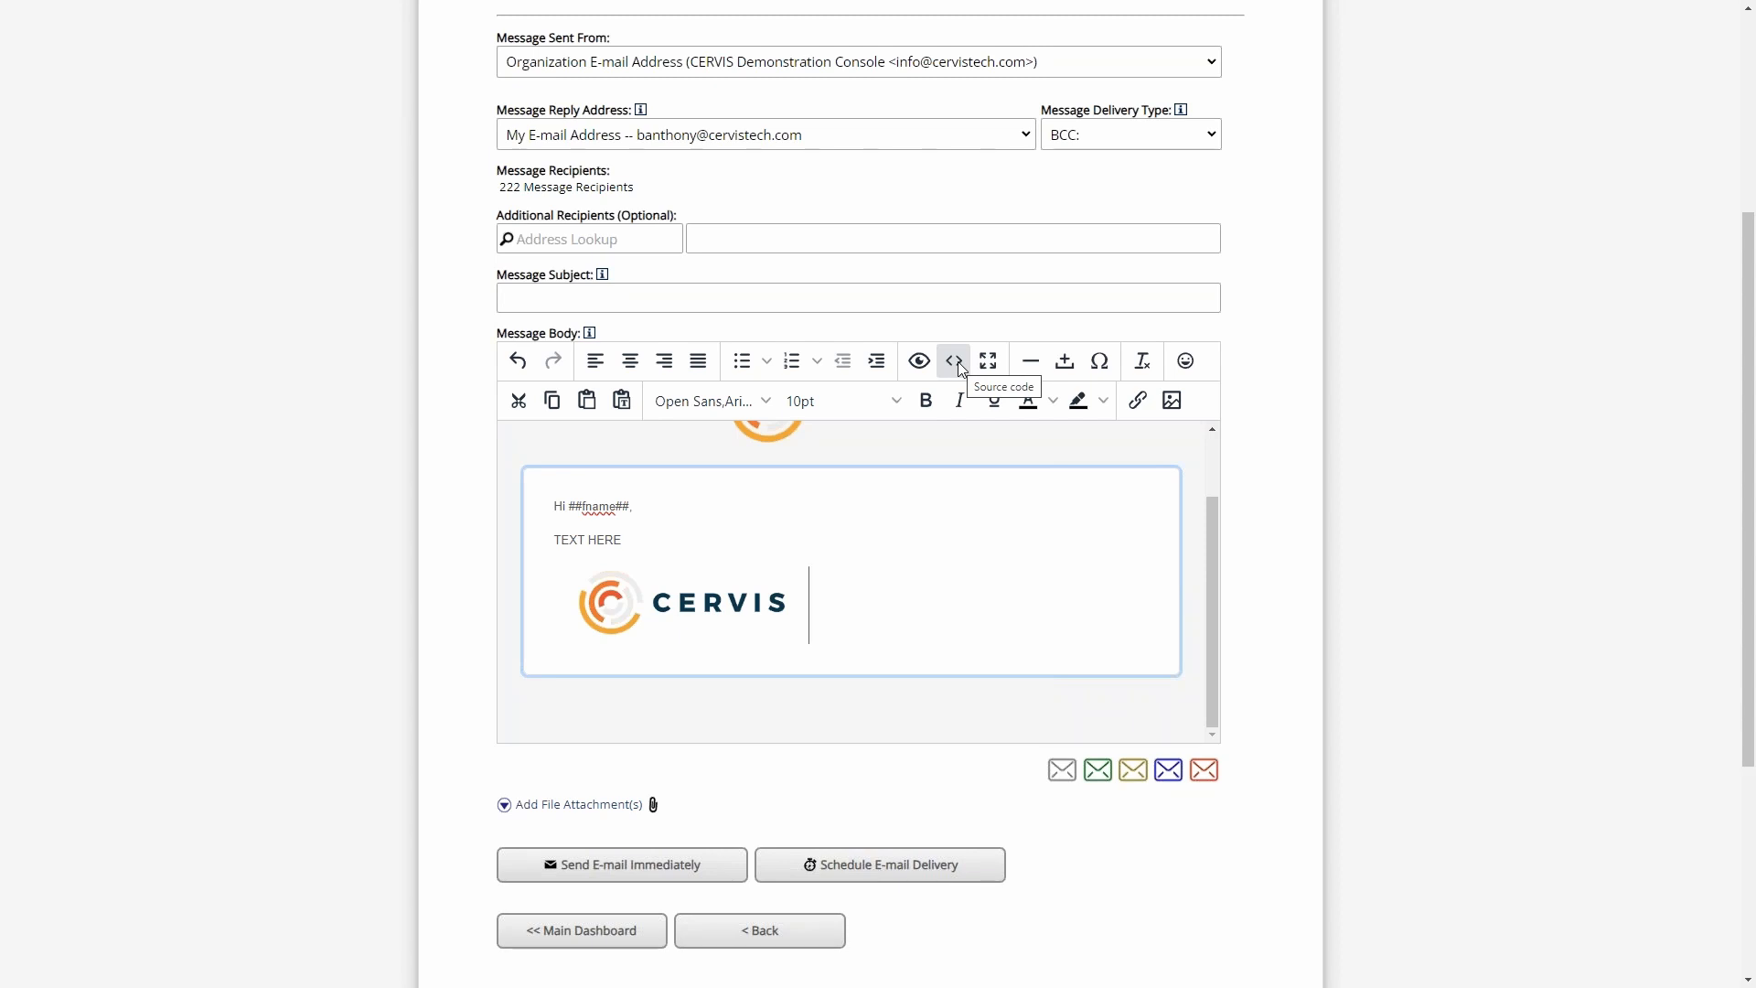
- Try clearing all HTML in the message body's source code, undo the deletion, and leave without saving
left_click(956, 361)
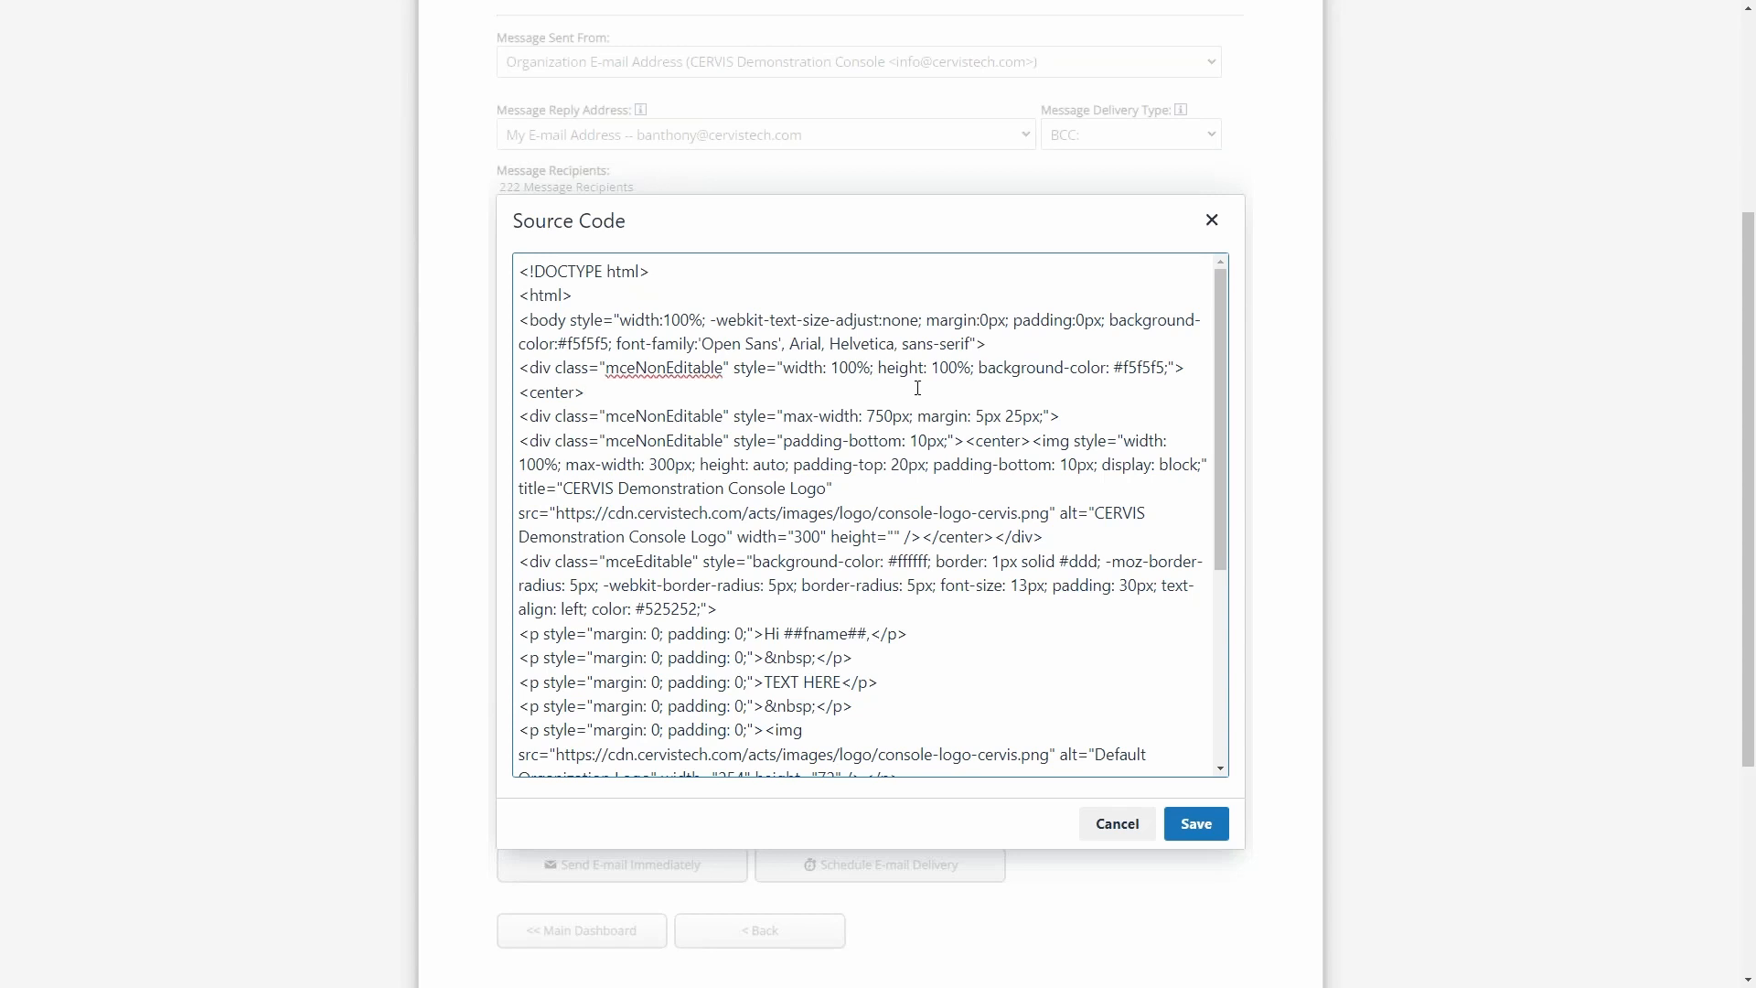
key("ctrl+a")
key("BackSpace")
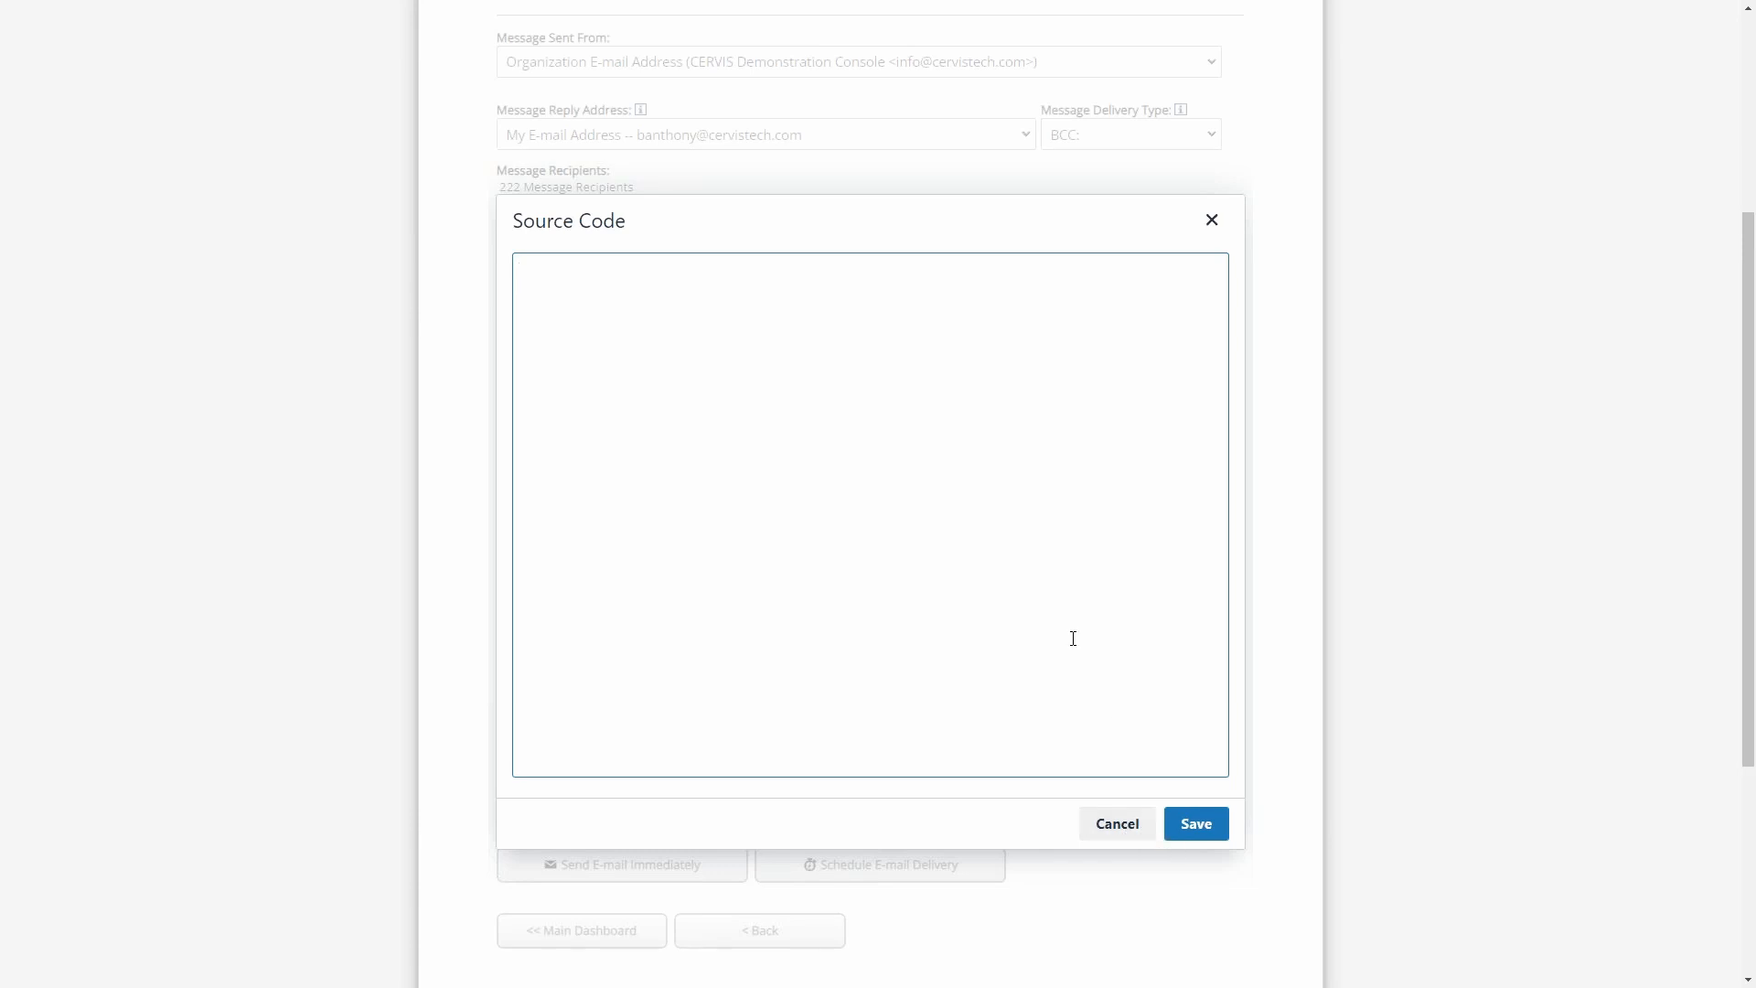
key("ctrl+z")
left_click(982, 674)
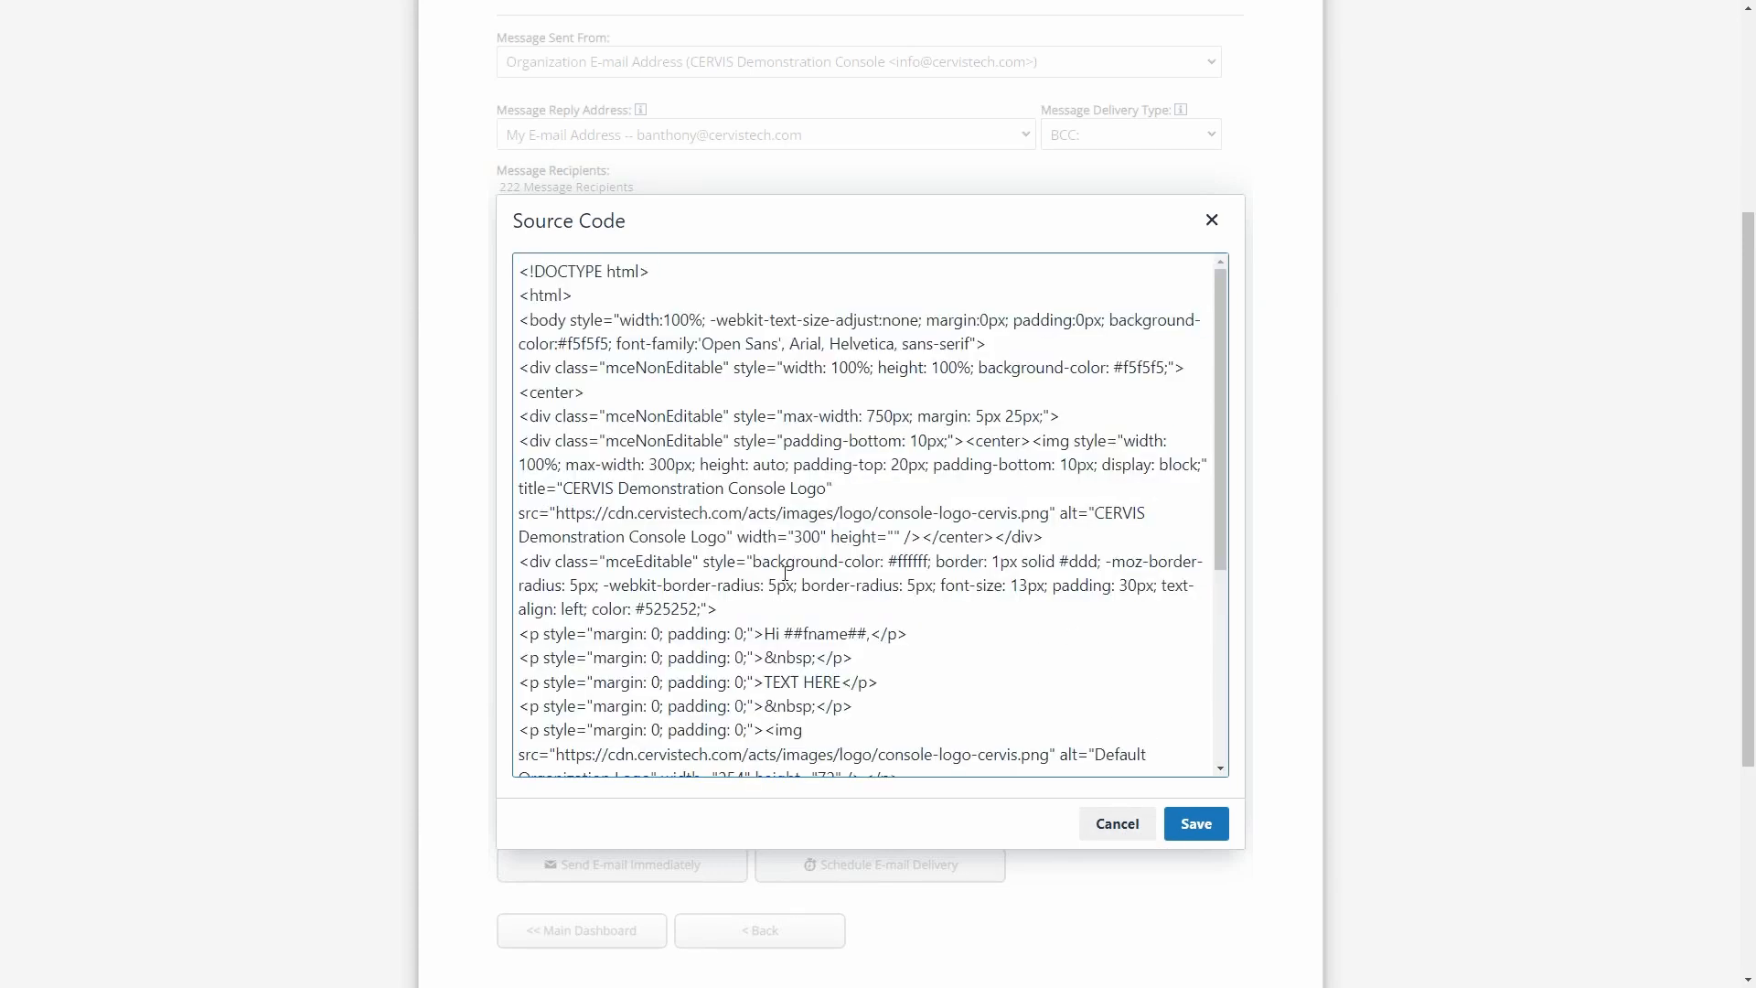
left_click(1125, 827)
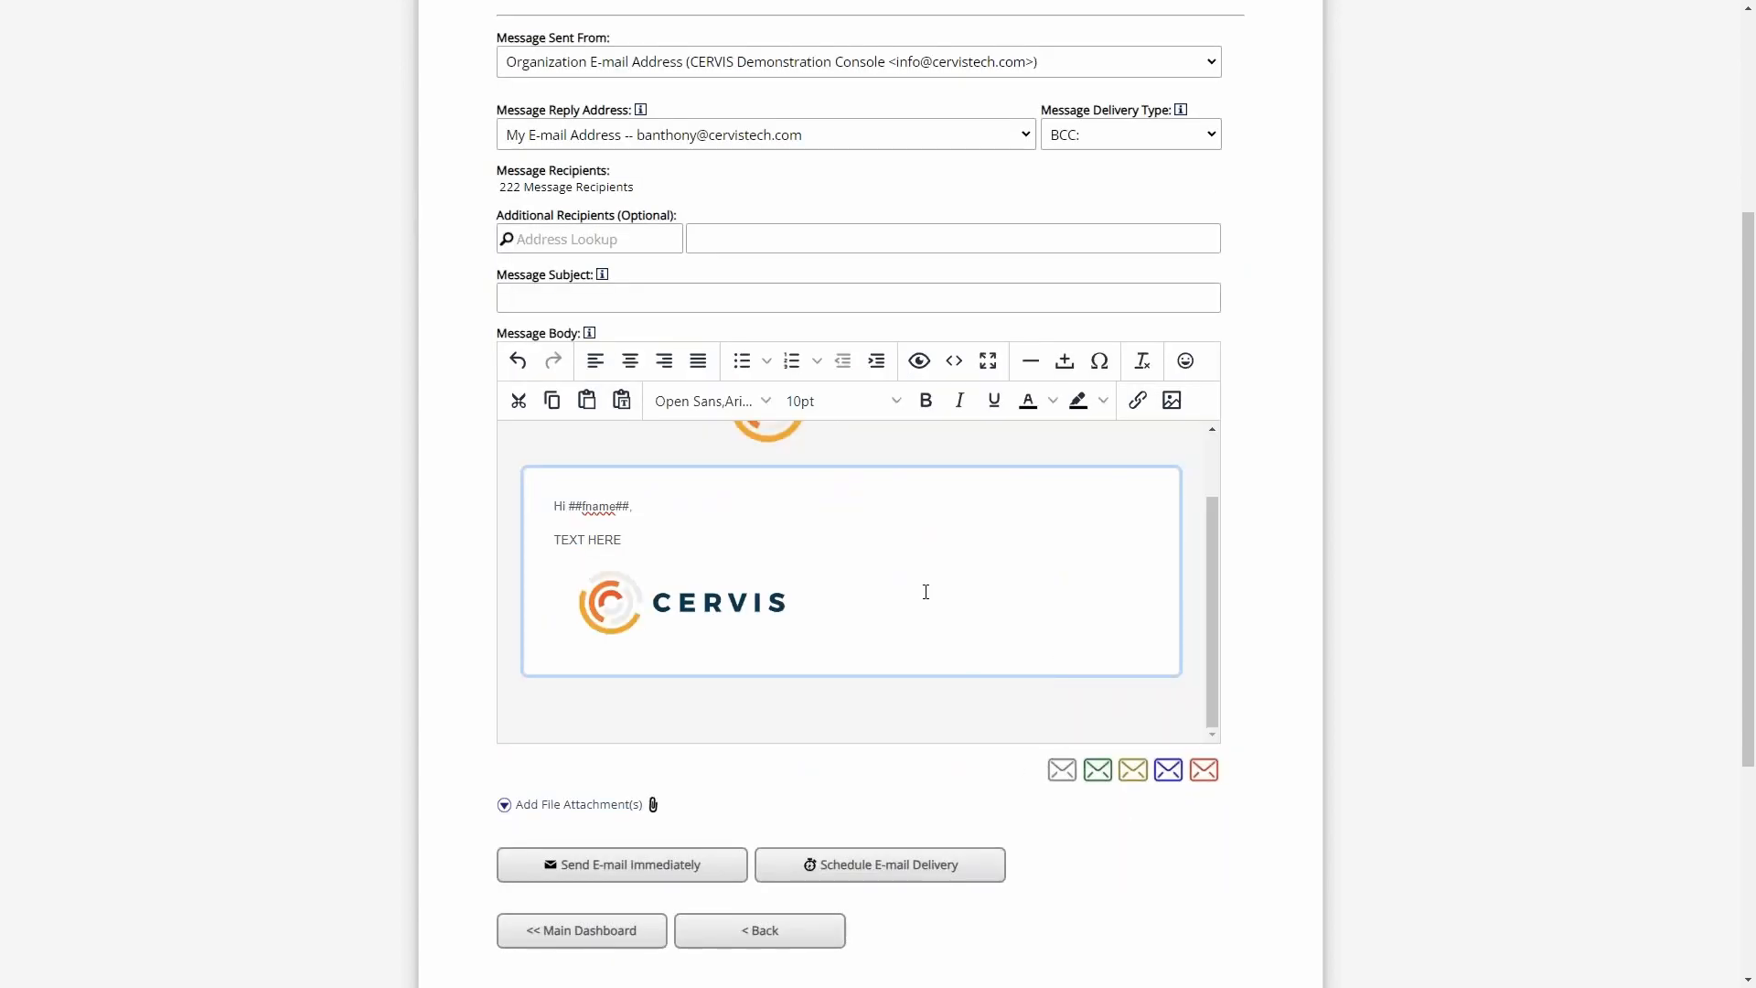
- Remove the logo from the message text and replace "TEXT HERE" with "CLICK HERE to watch the training"
left_click(926, 592)
key("BackSpace")
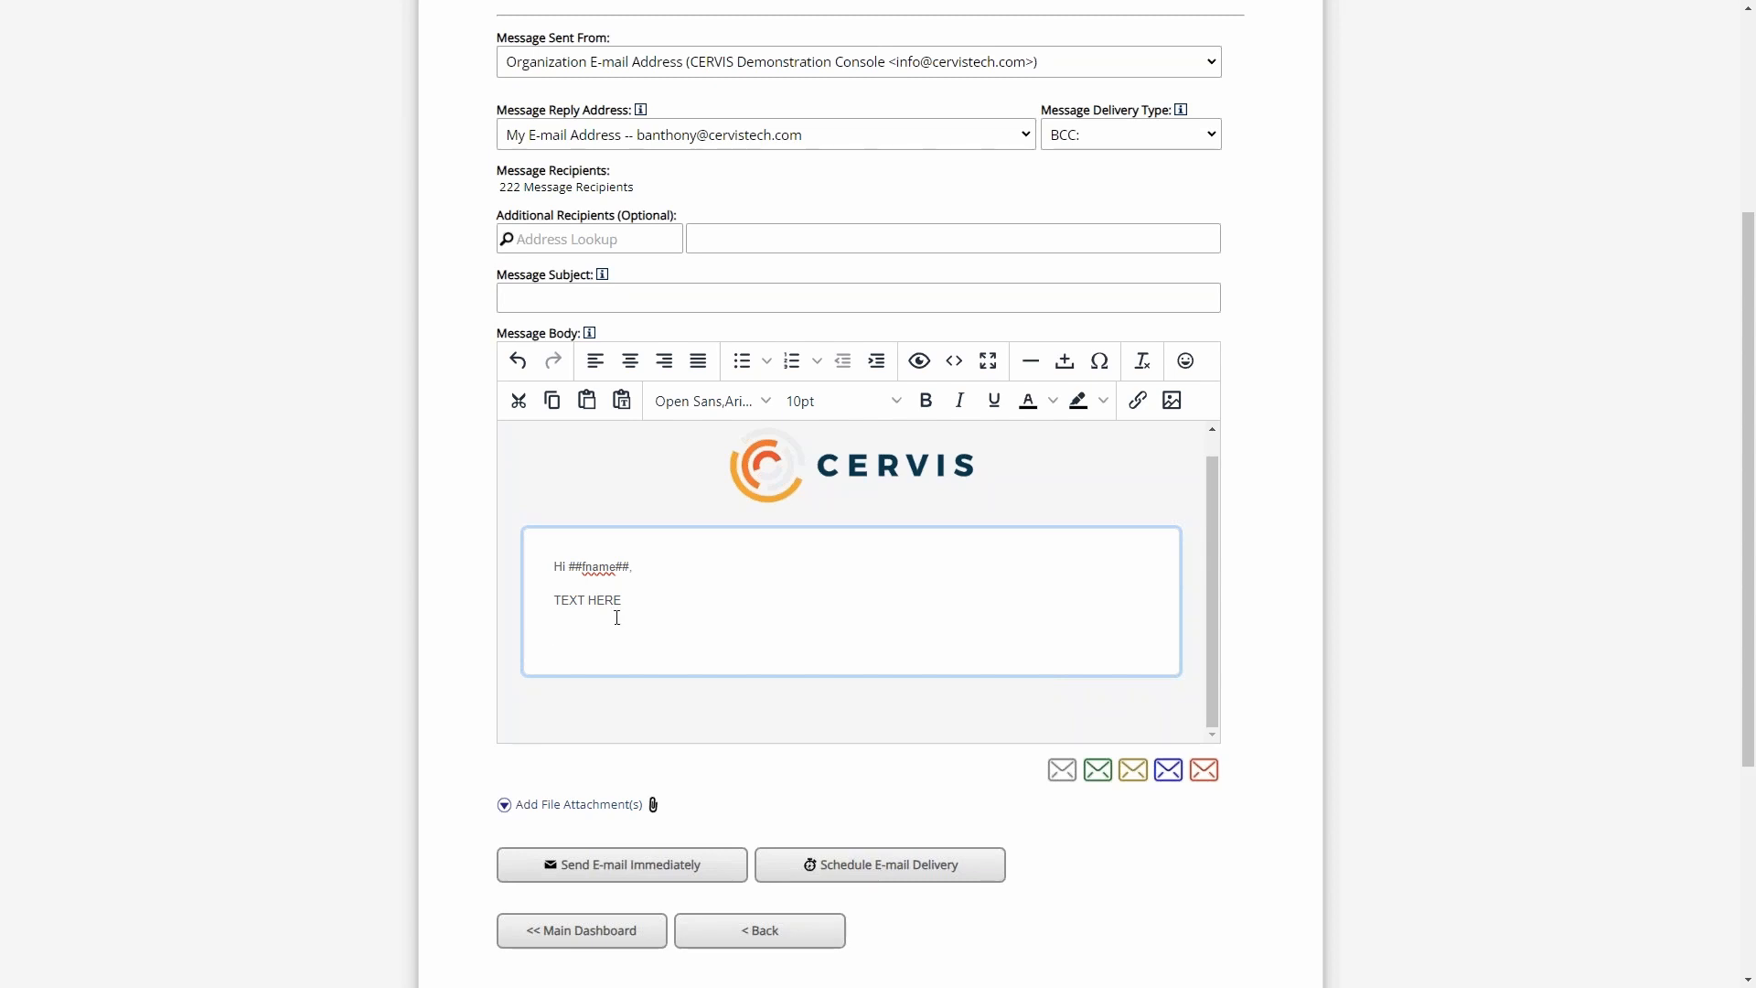
left_click_drag(623, 602, 525, 602)
type("CLICK HERE to watch the training")
- Examine the link settings for the words "CLICK HERE" and close them without adding a link
left_click_drag(627, 600, 552, 601)
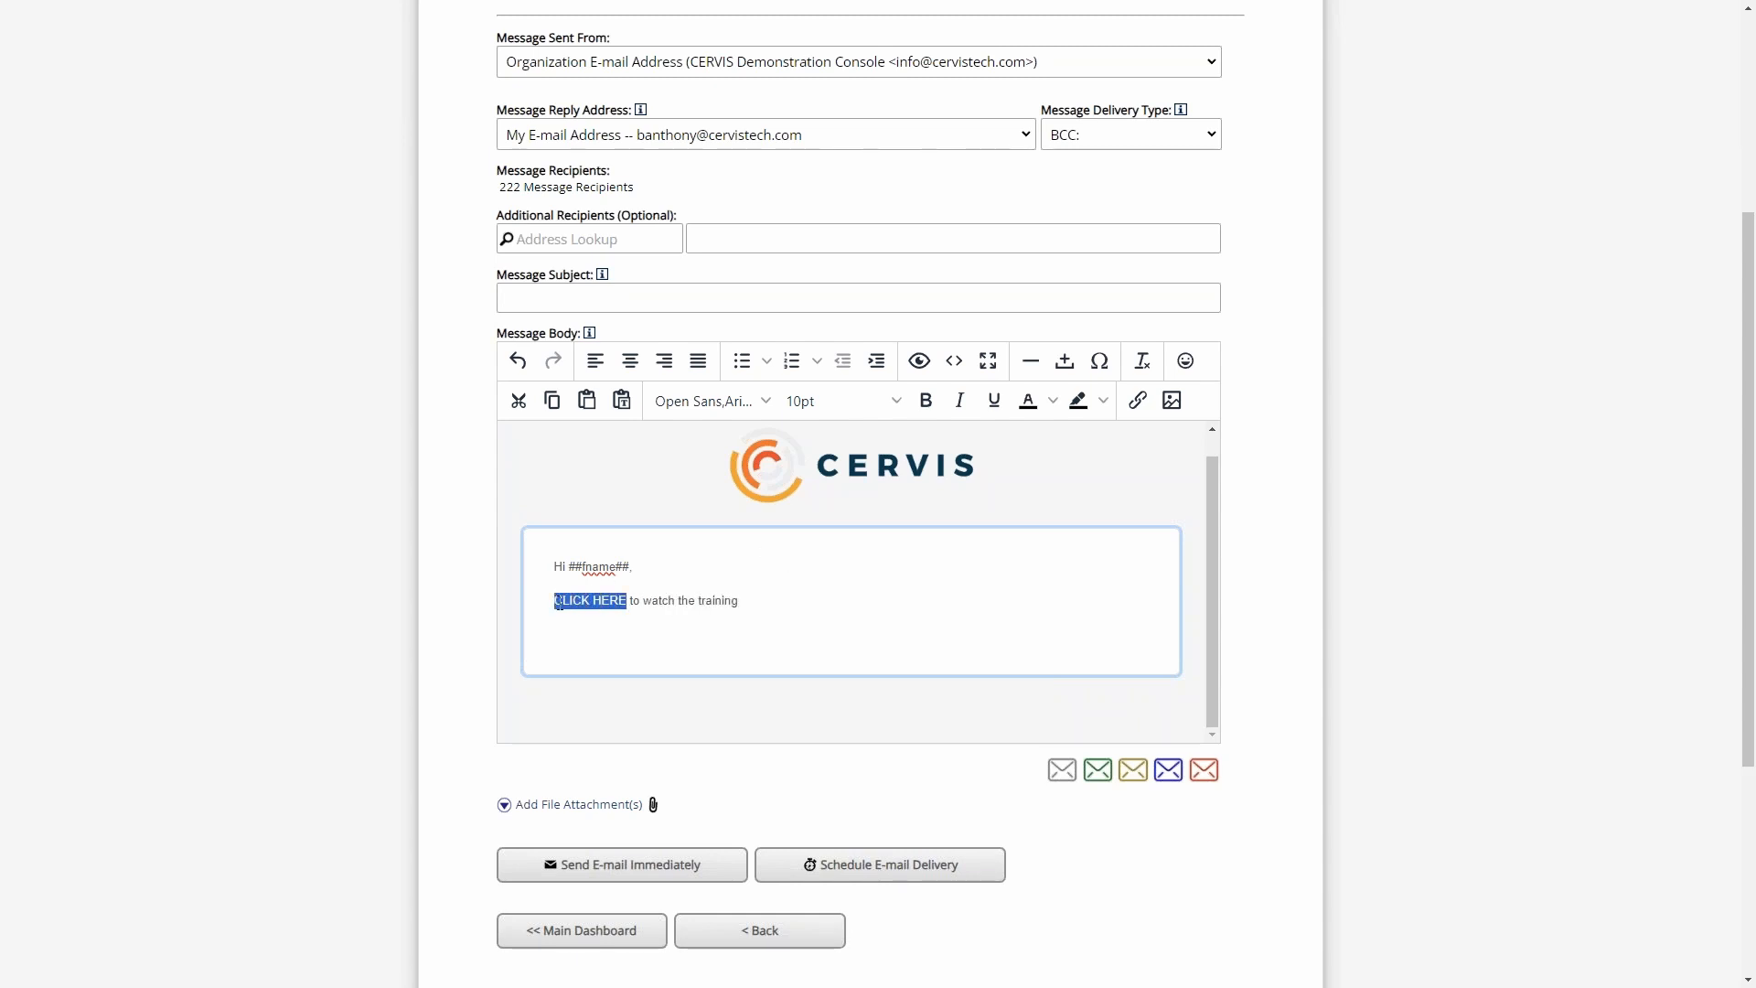
left_click(1138, 400)
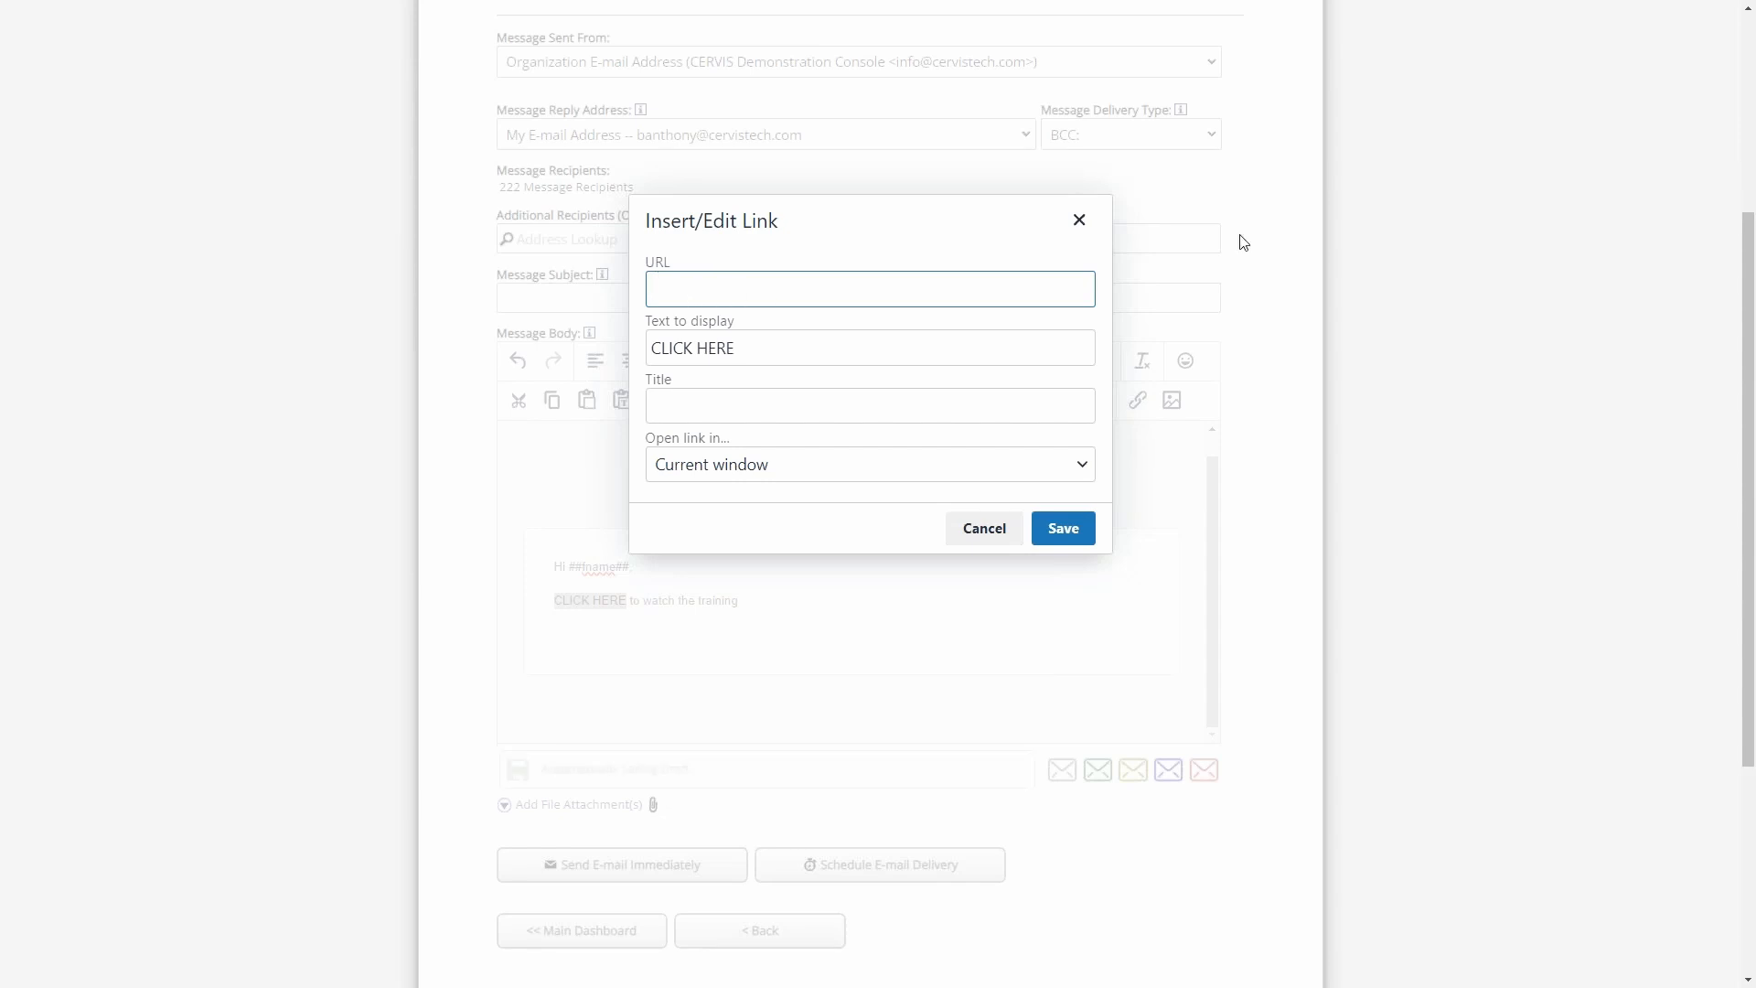
left_click(1082, 220)
left_click(991, 573)
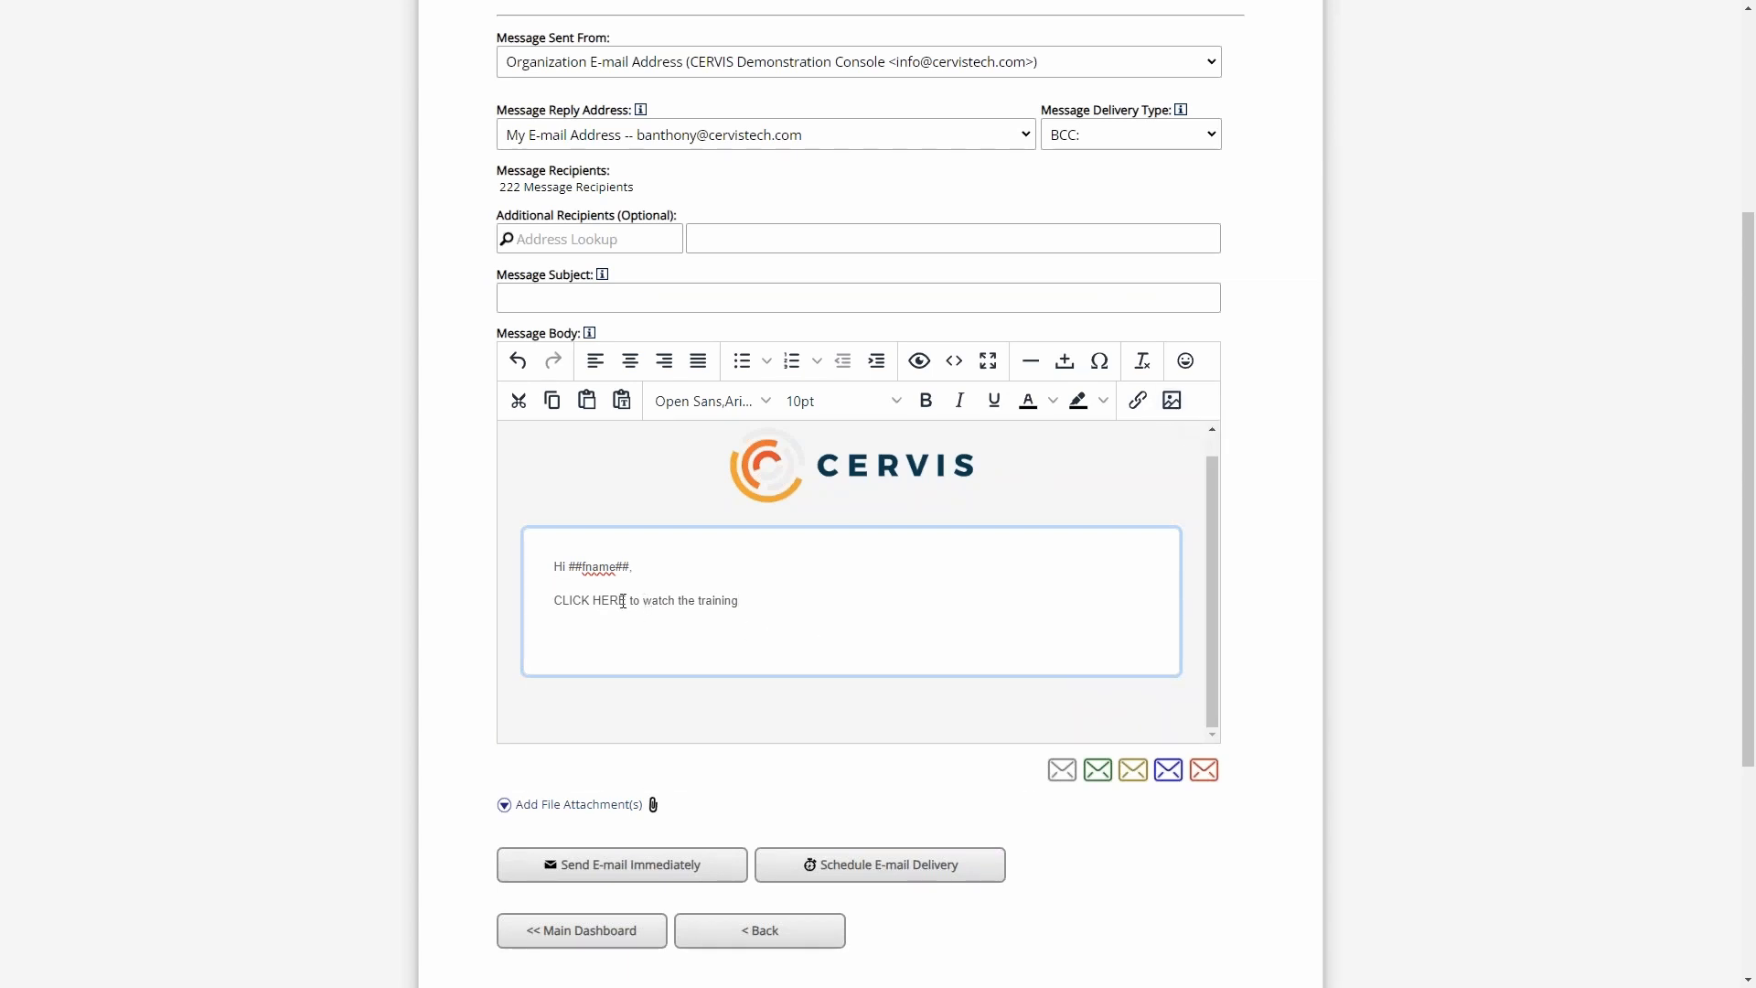
- End the "CLICK HERE to watch the training" sentence in the message body with a period
left_click_drag(632, 600, 555, 600)
left_click(802, 607)
scroll(800, 587, "down", 2)
left_click(816, 417)
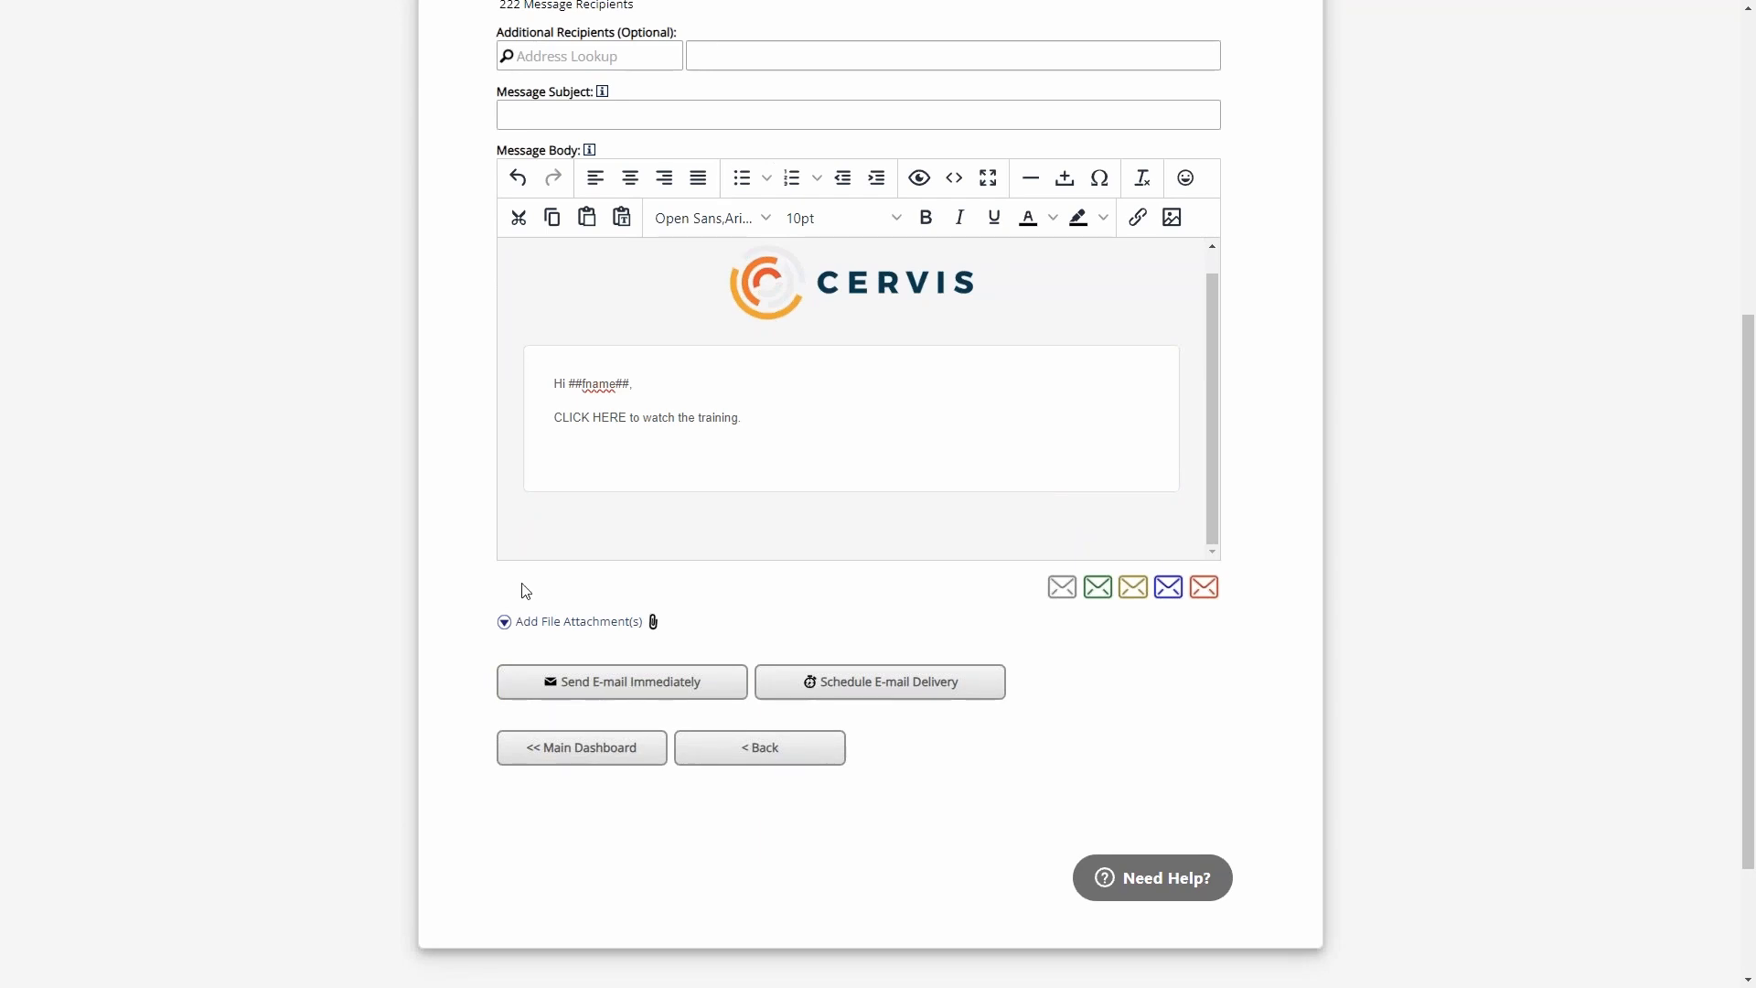
- Examine the automatic draft saving and the Save Template option beneath the message body
left_click(768, 415)
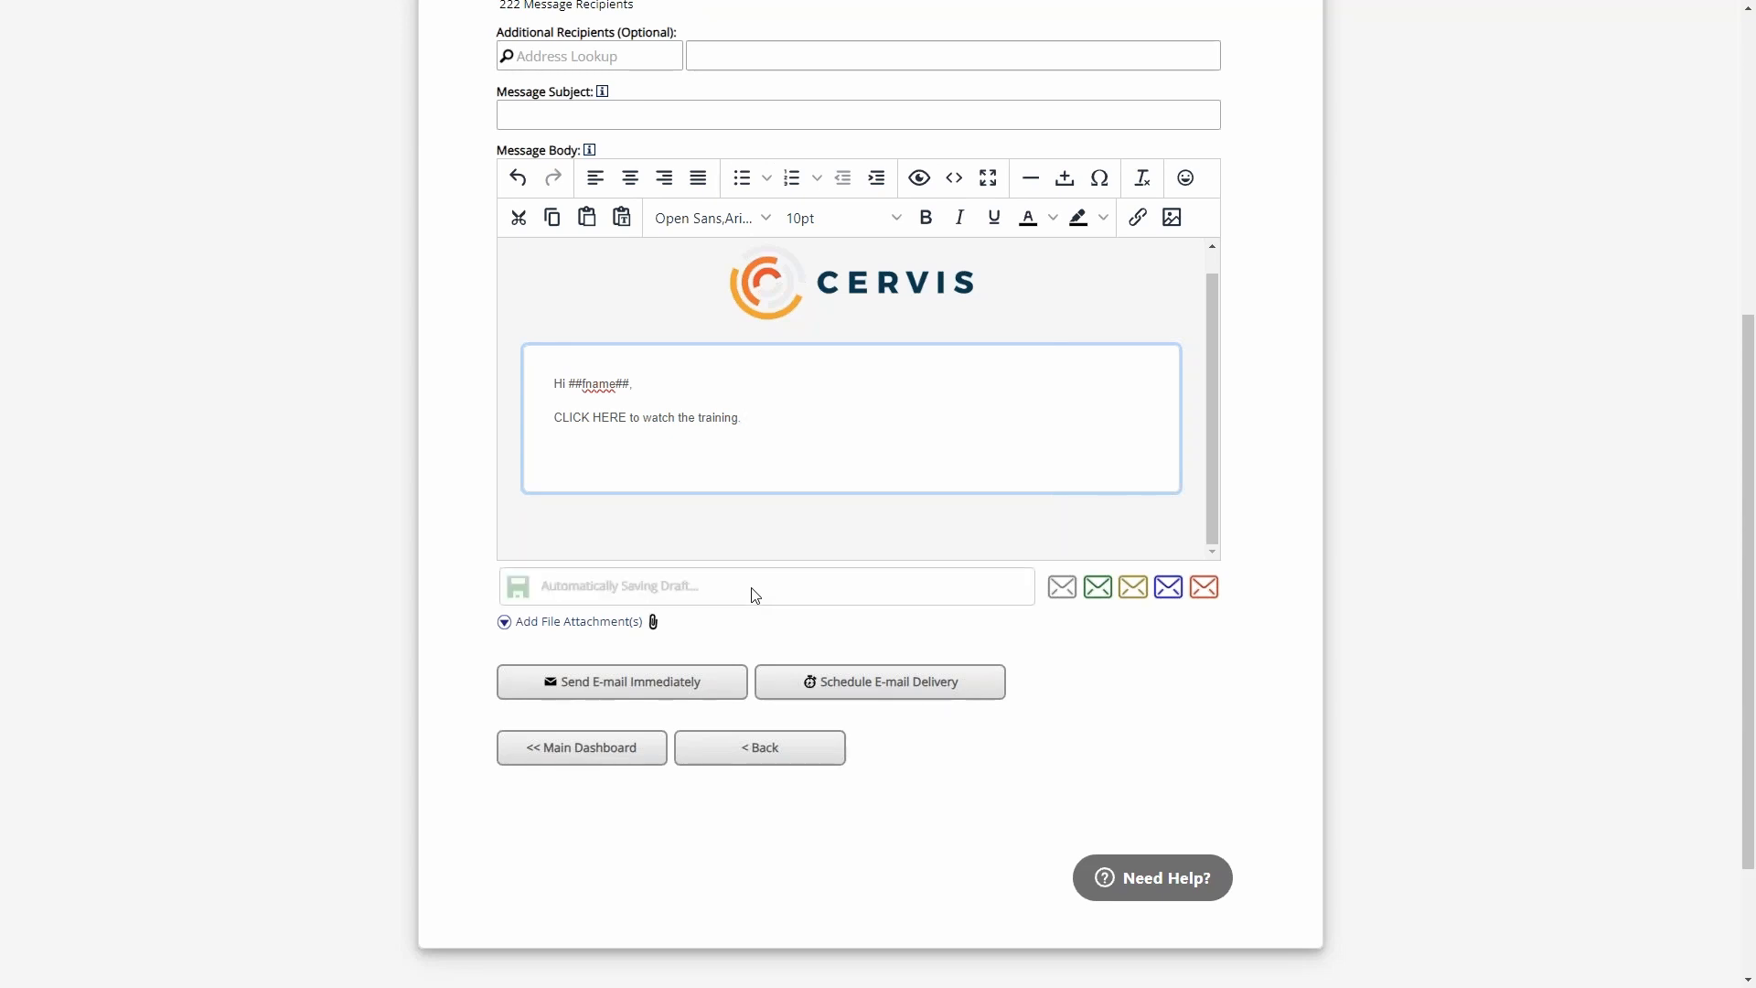
scroll(1332, 326, "up", 5)
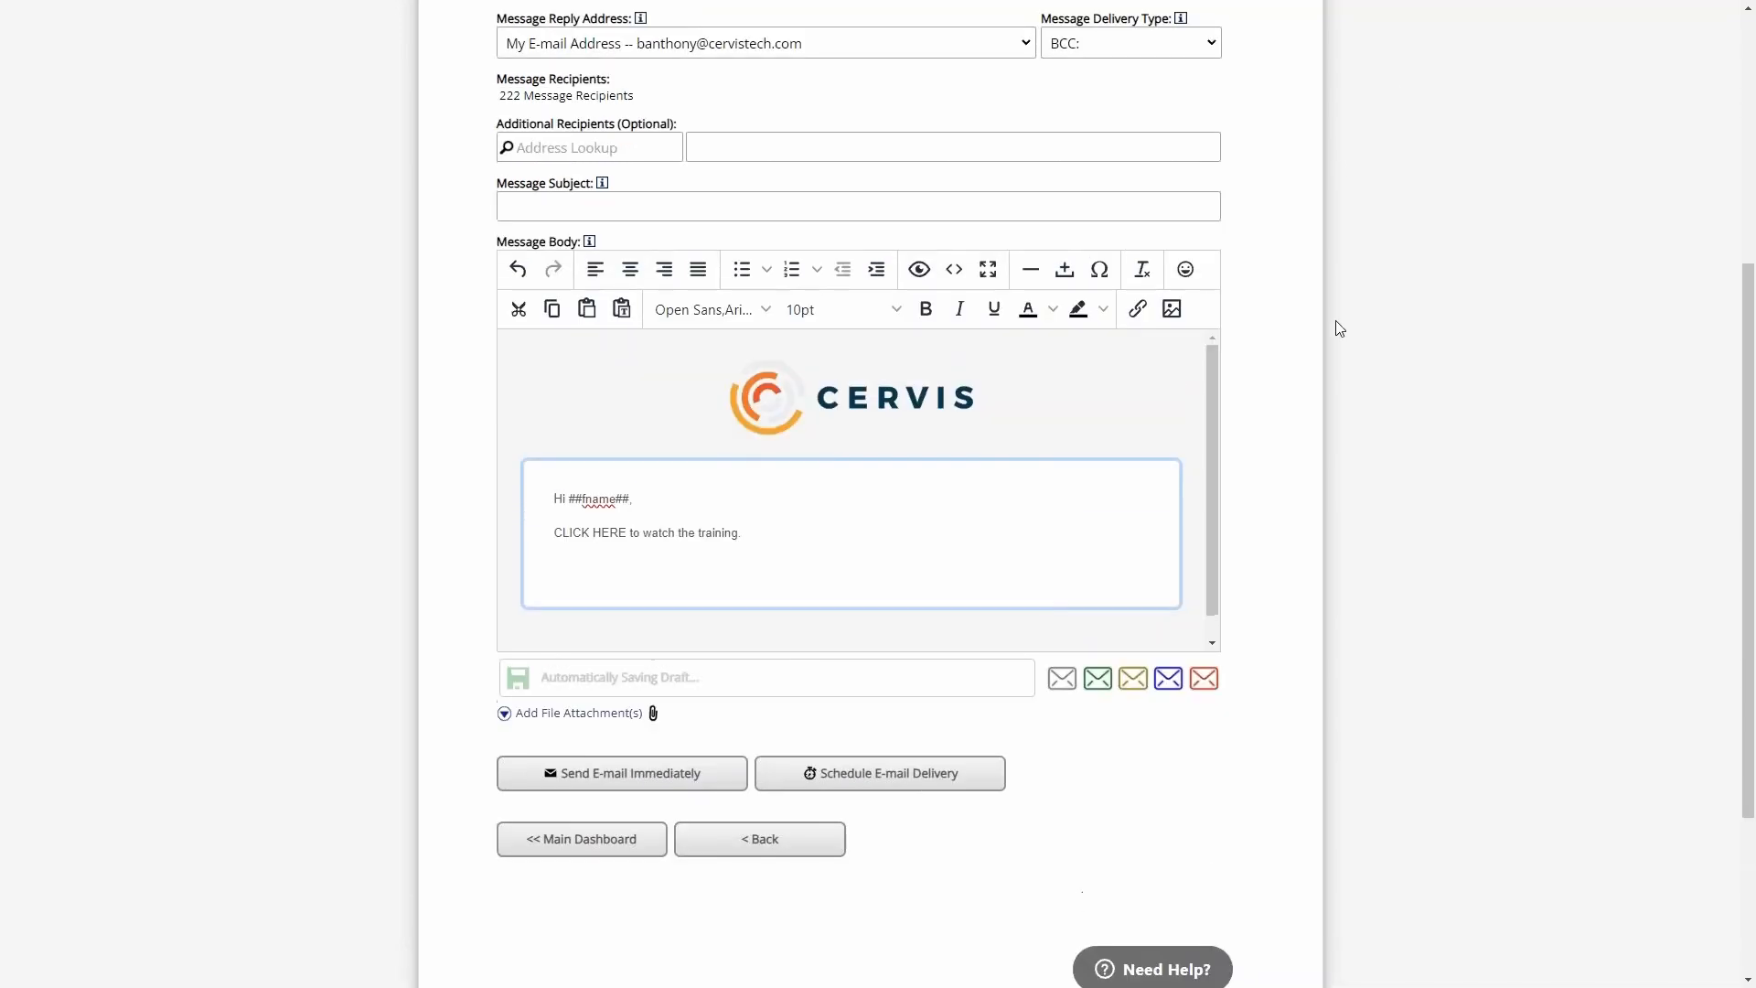
scroll(1231, 521, "down", 3)
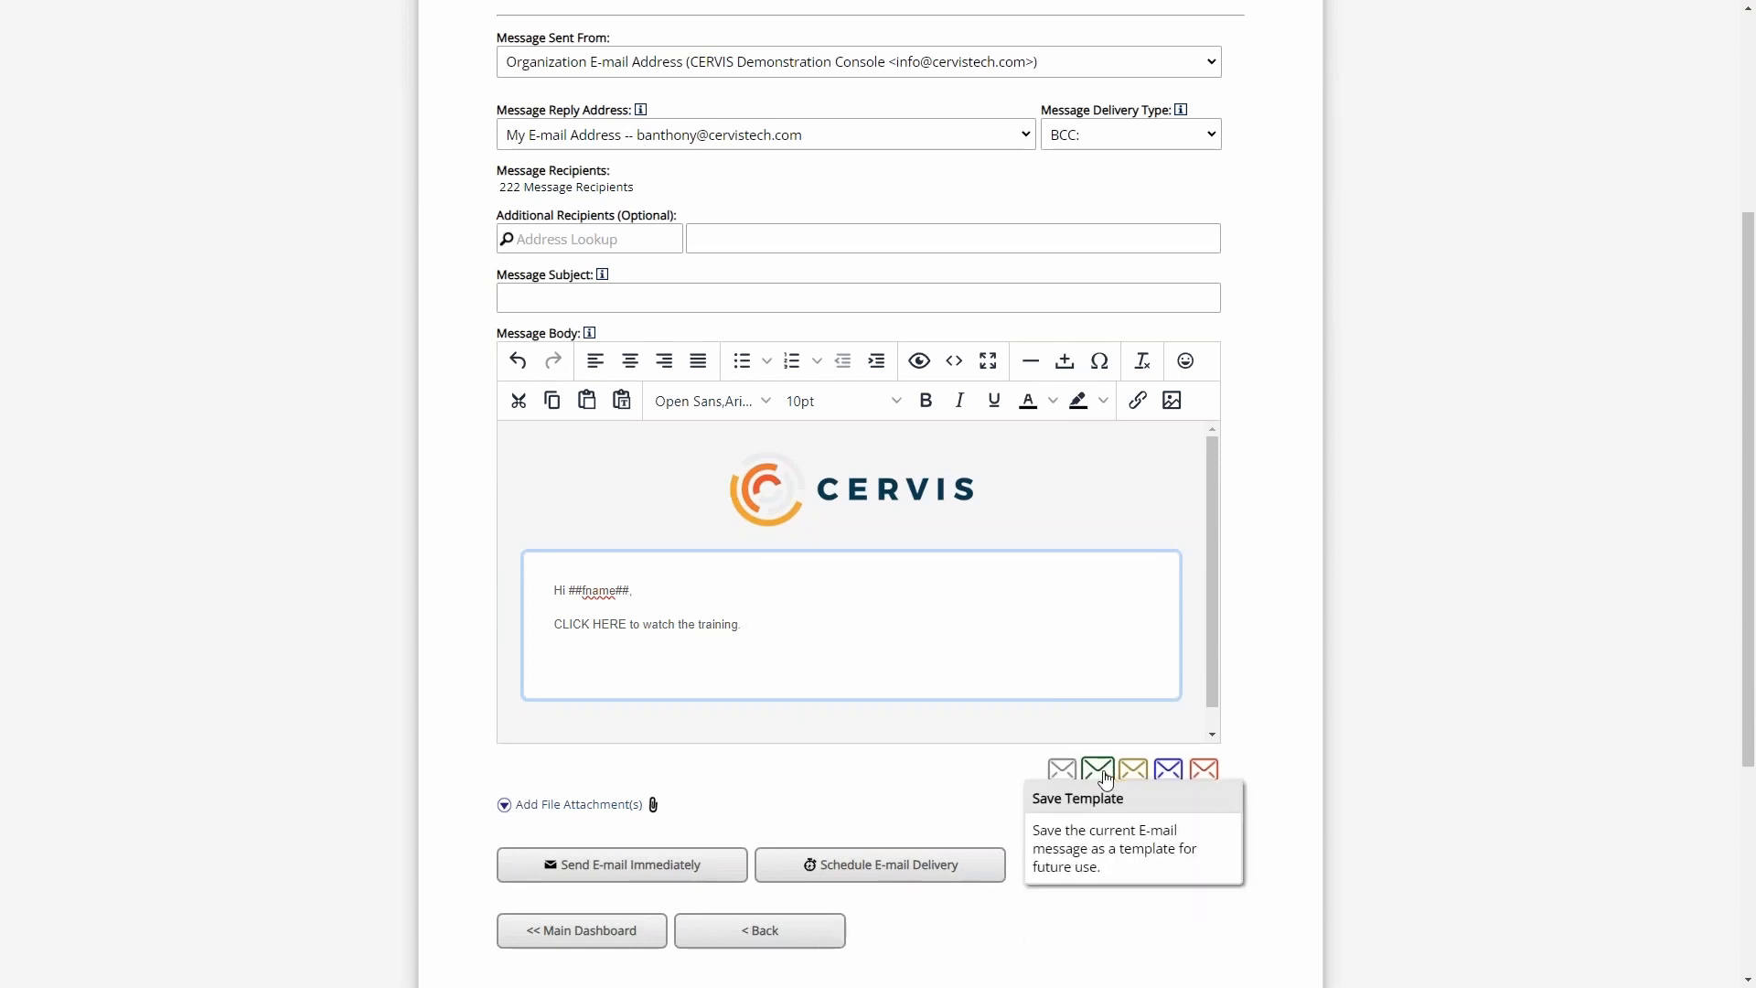
- Save the current message as a draft and check the number of message recipients
left_click(1061, 775)
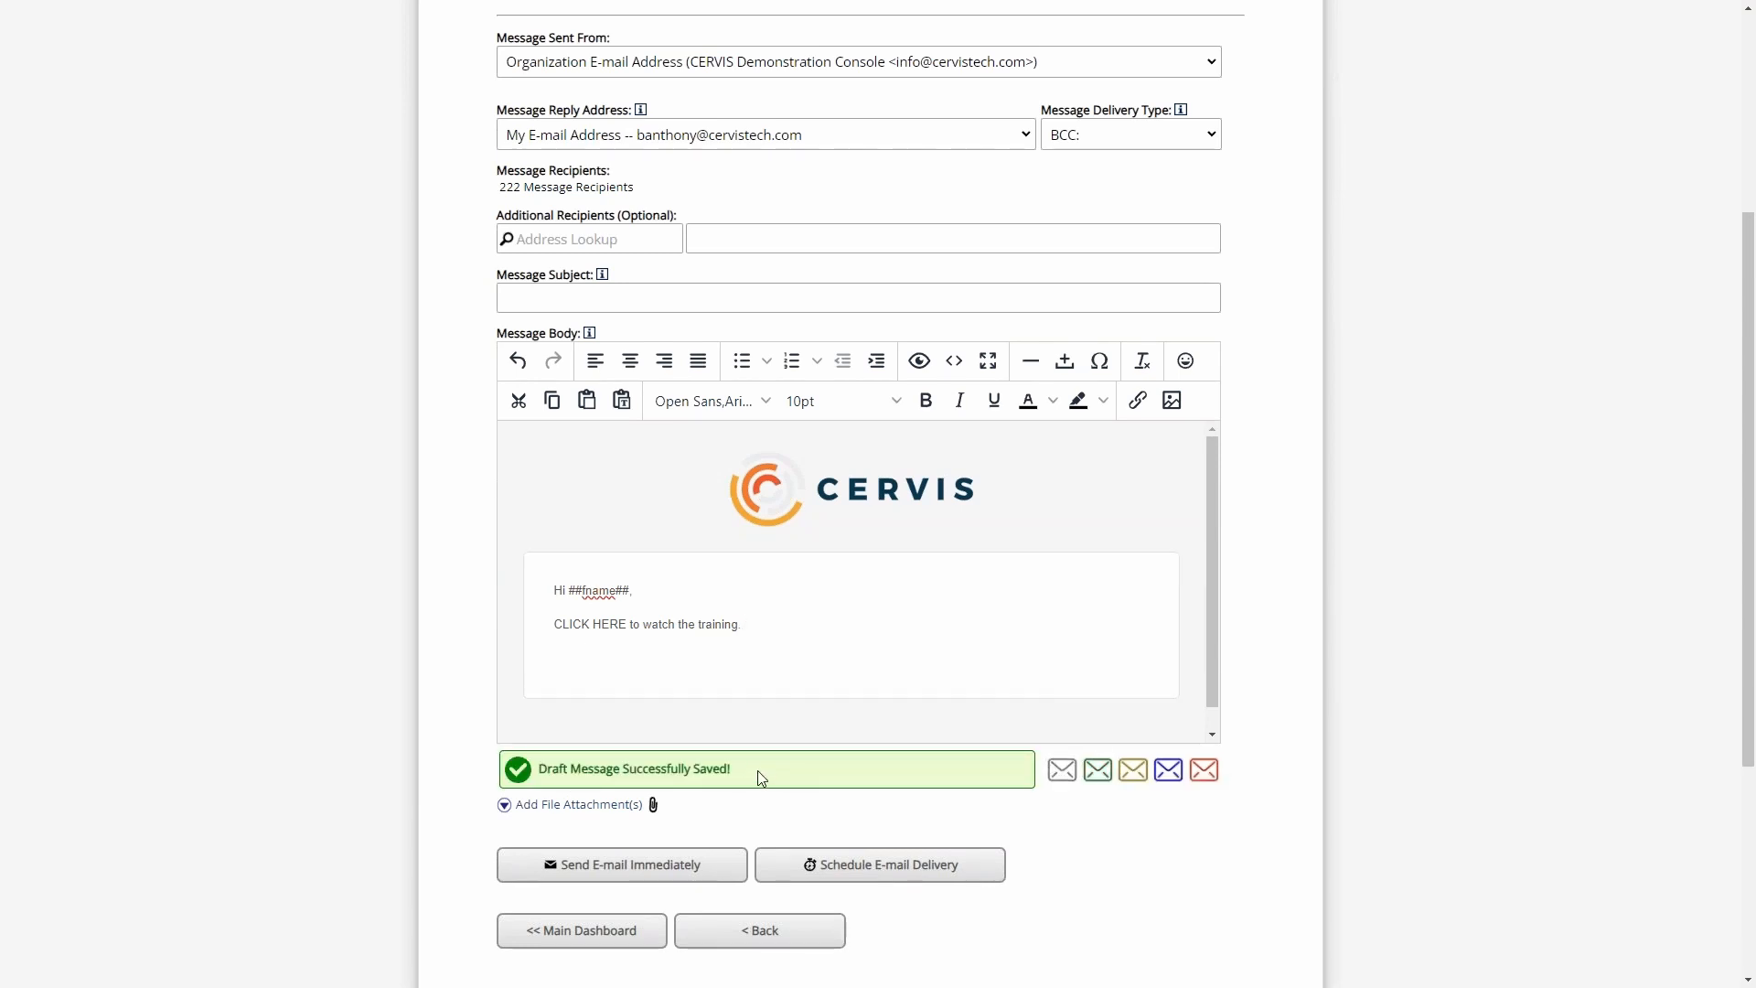
left_click(714, 642)
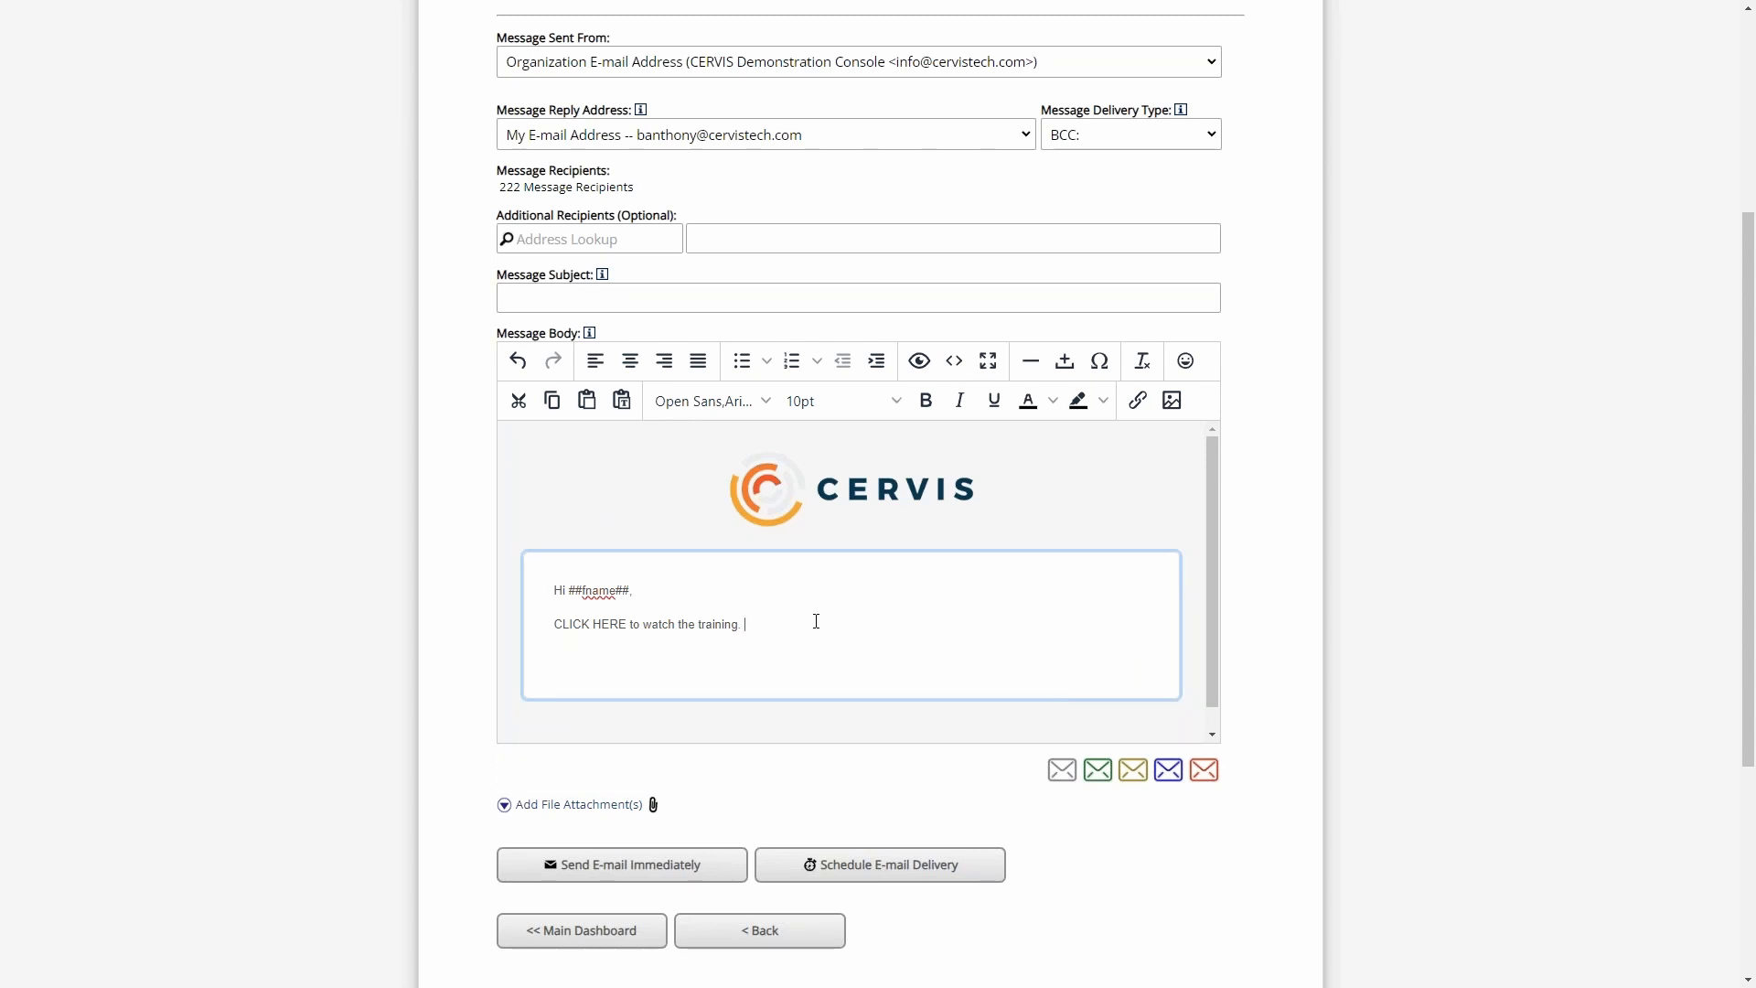
left_click_drag(638, 187, 507, 190)
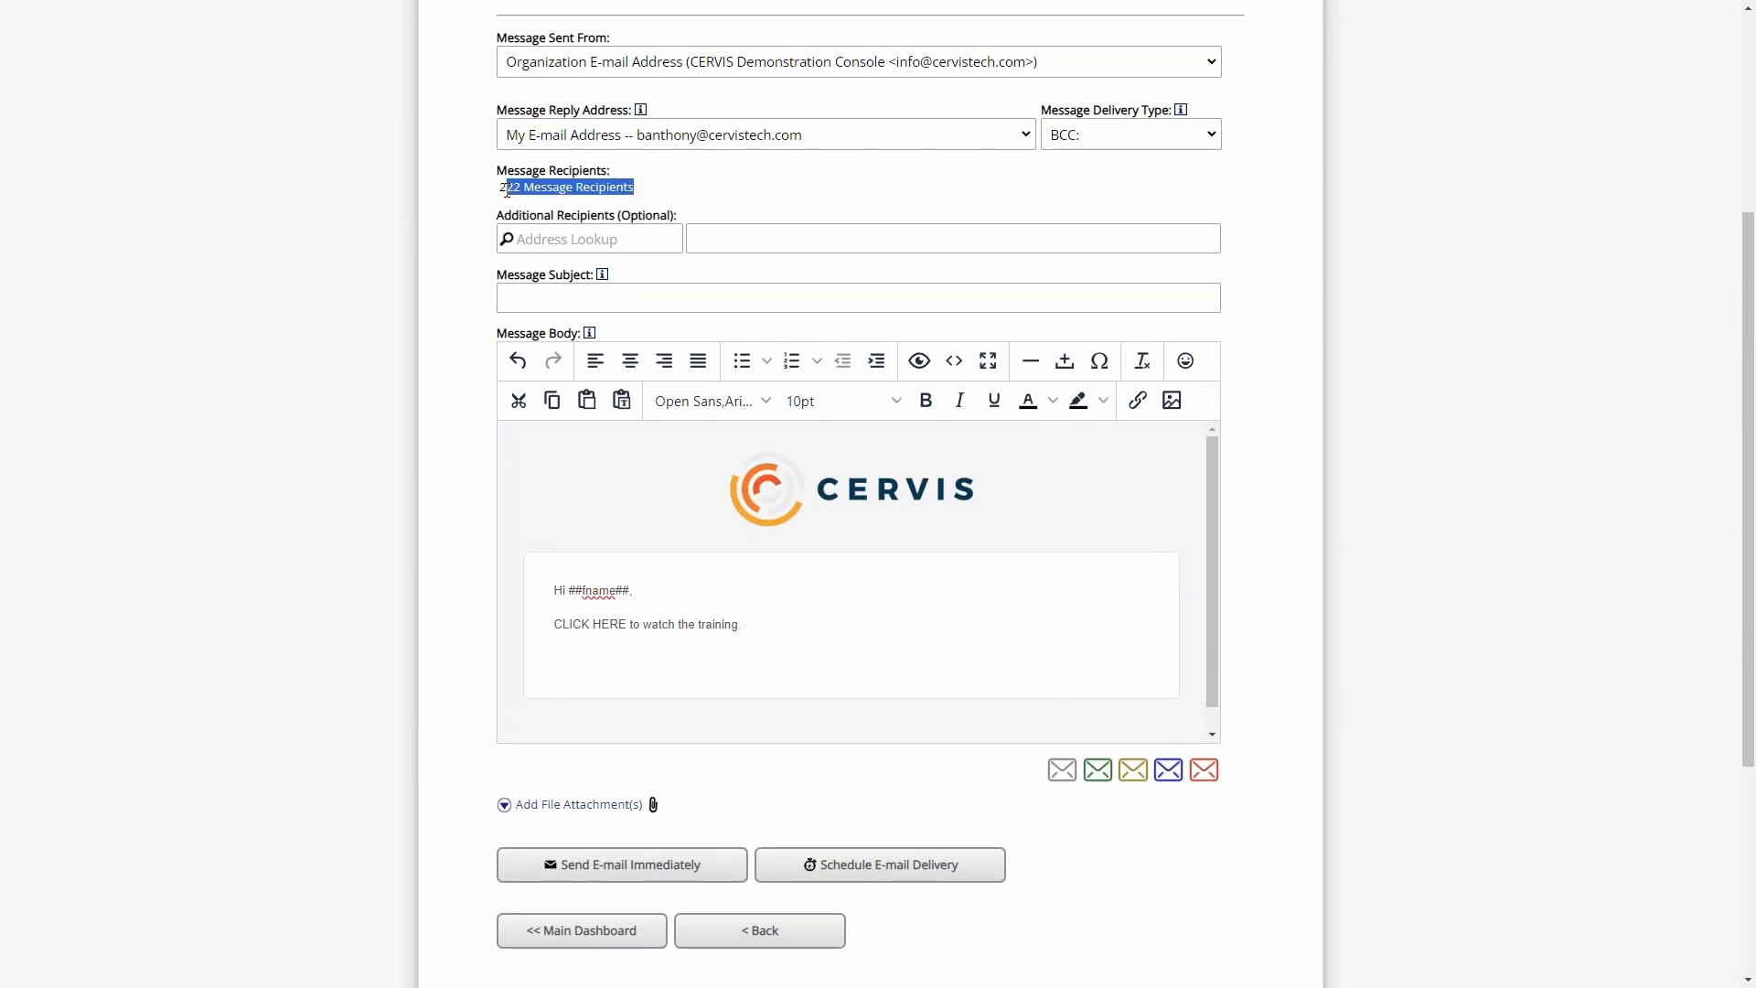
left_click(642, 199)
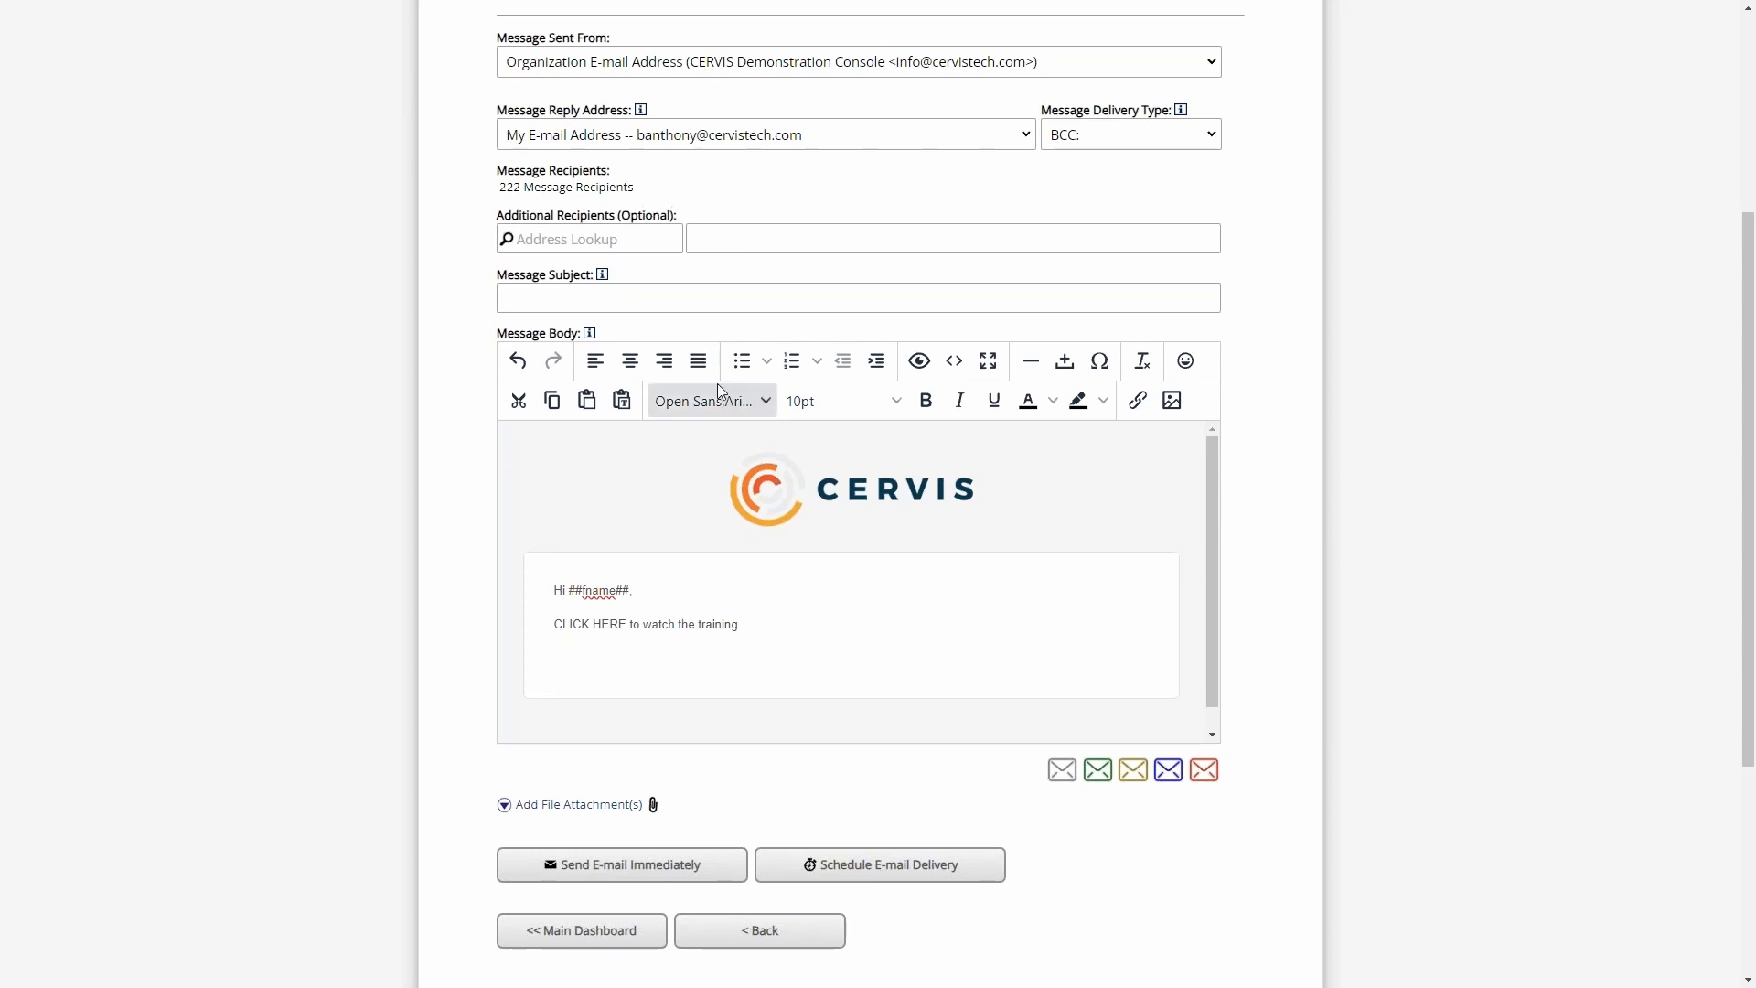
left_click(1061, 770)
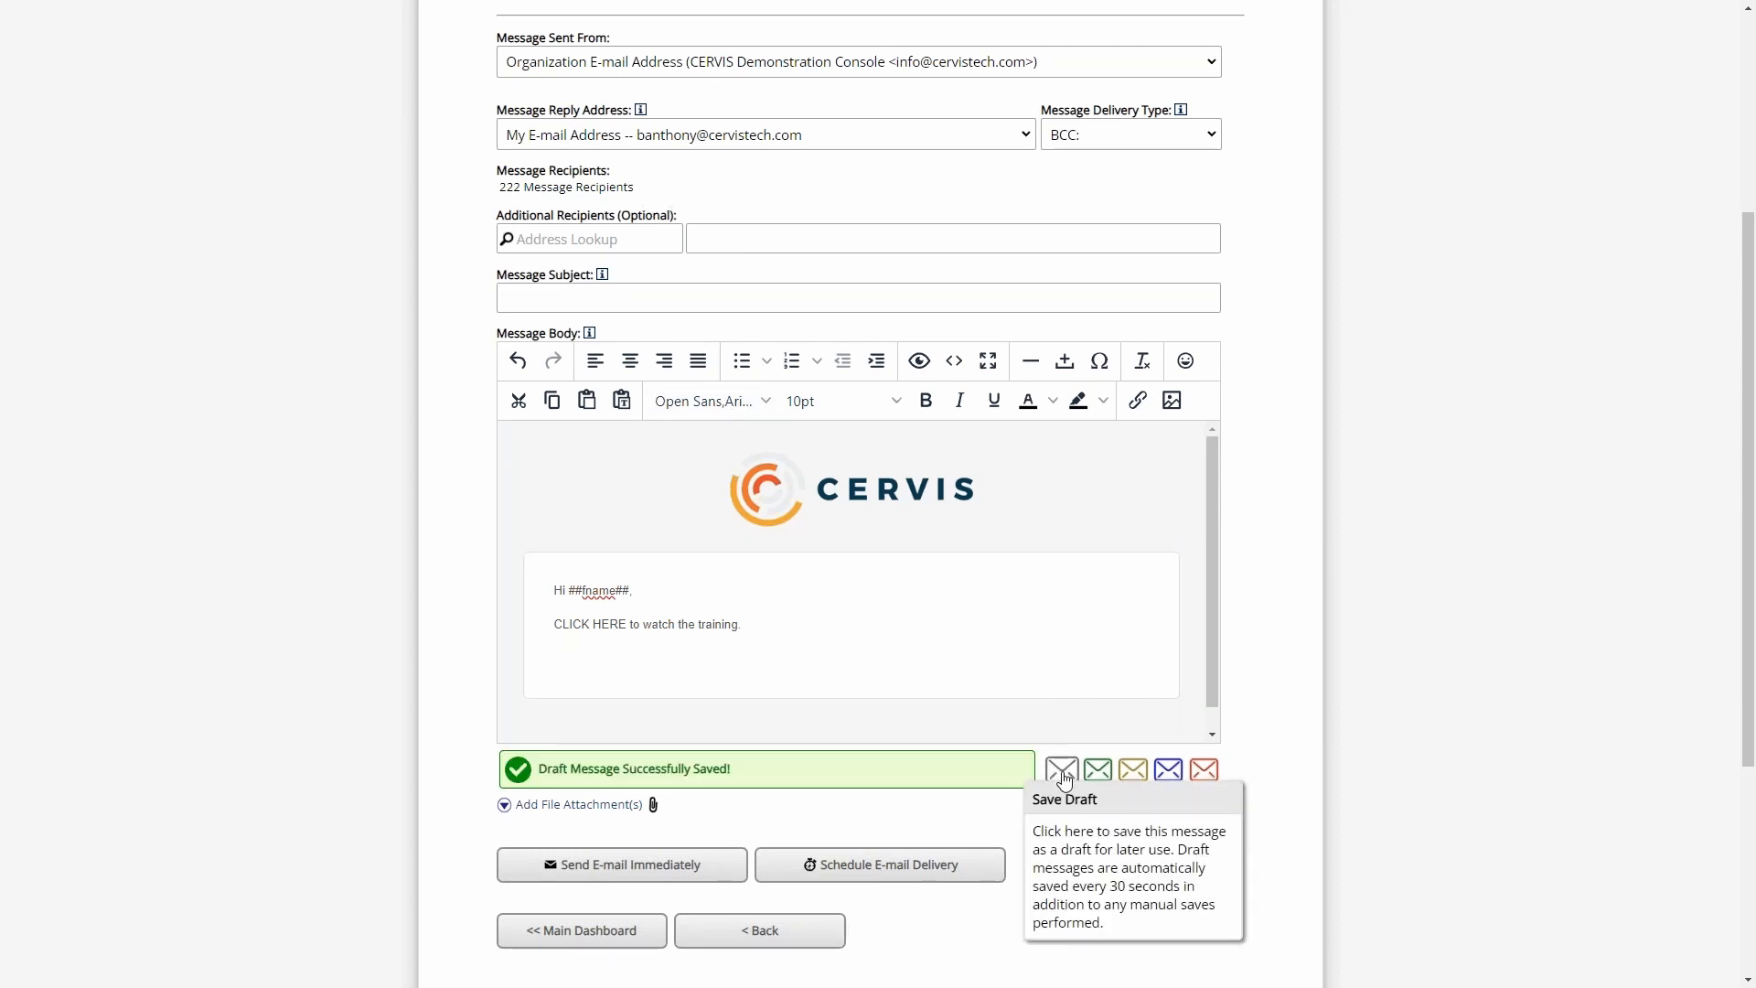
- Return to the volunteer search results and start an e-mail to all listed volunteers
left_click(690, 942)
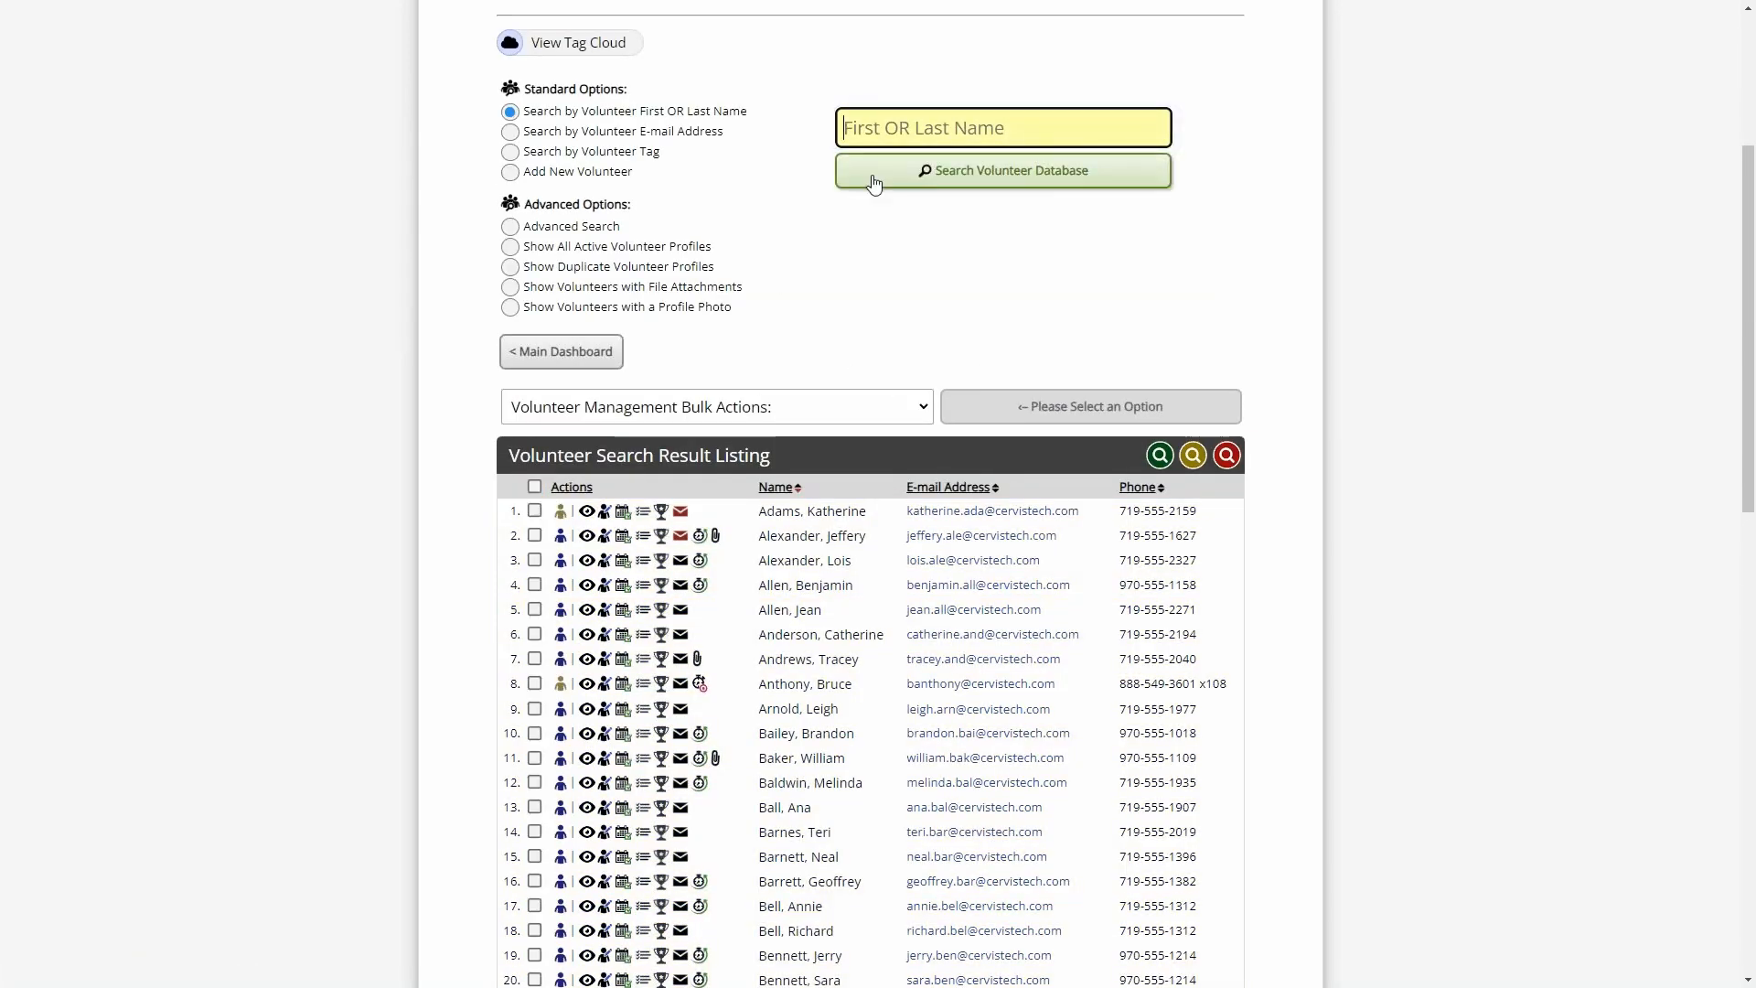
left_click(534, 487)
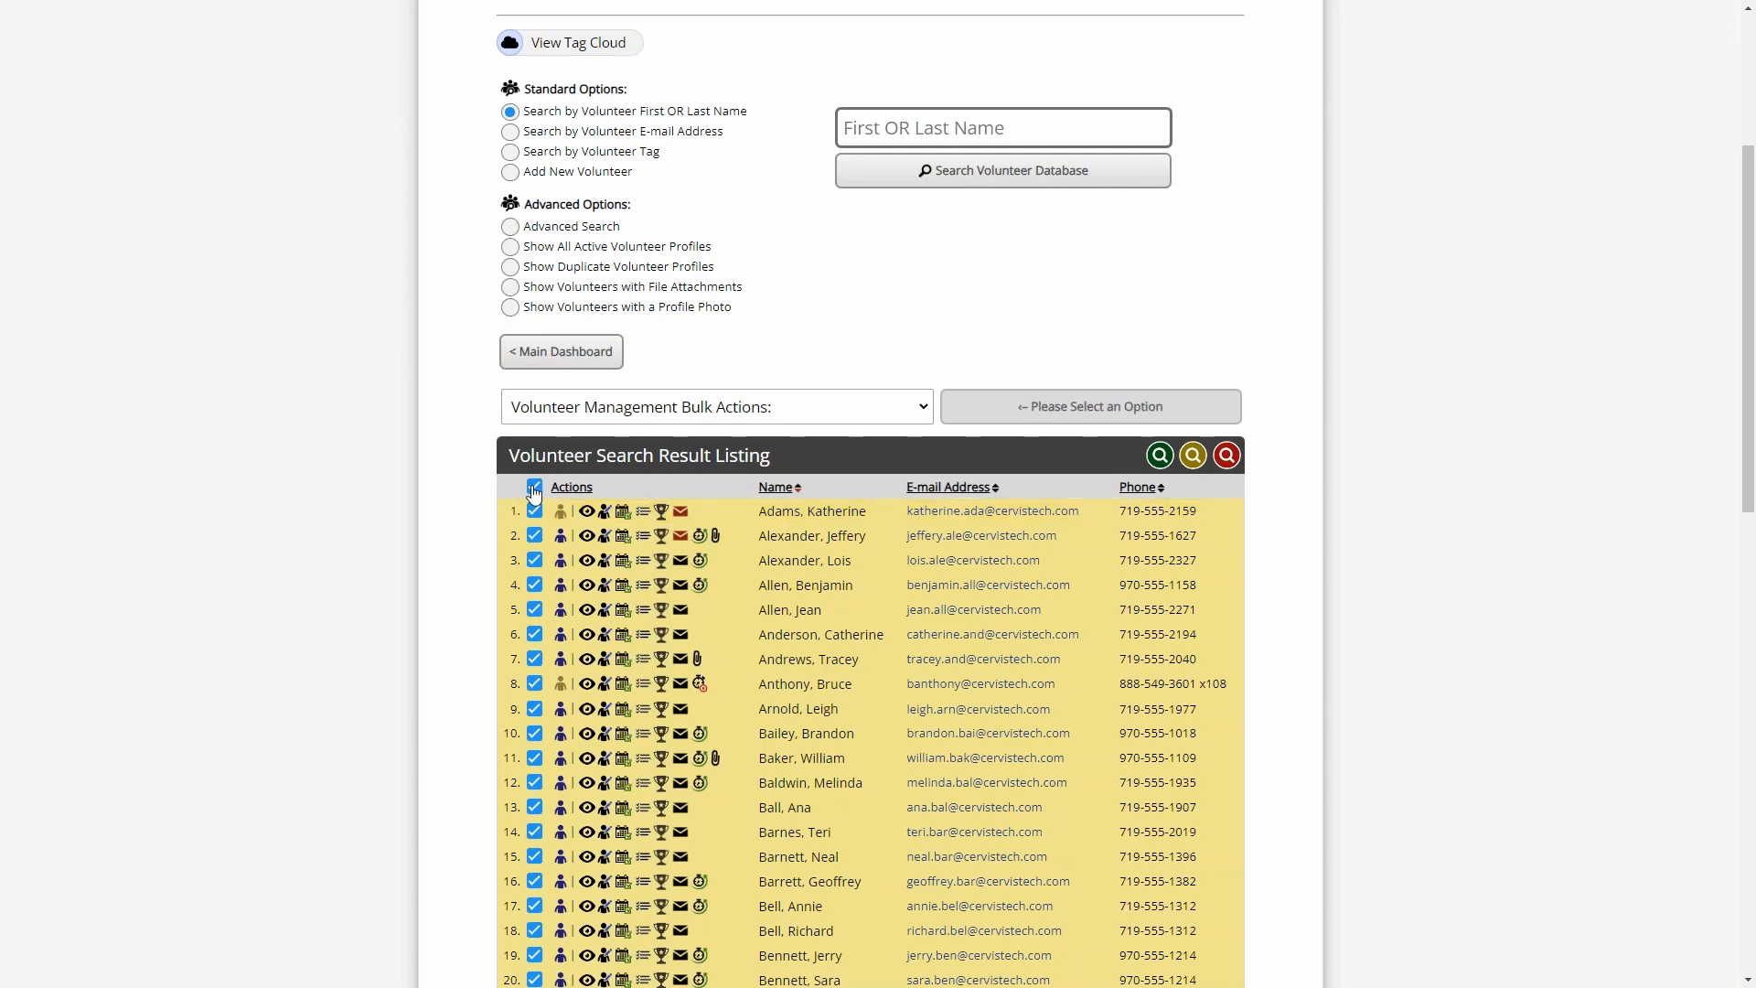
left_click(665, 414)
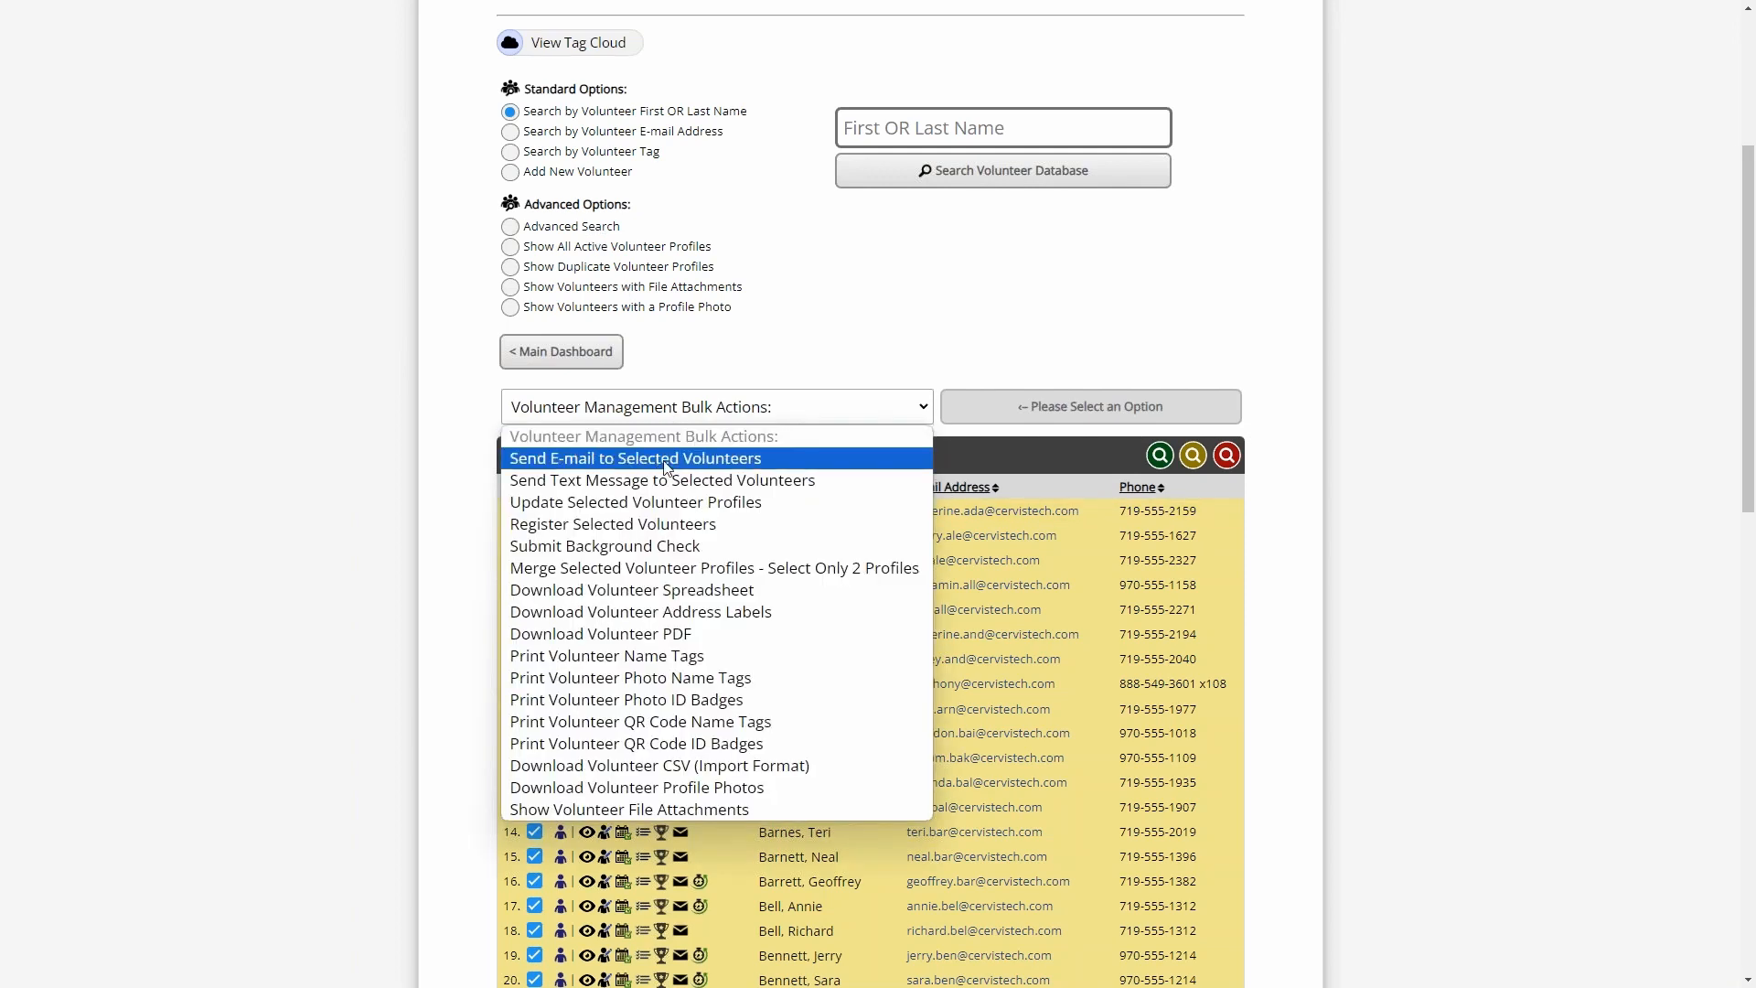
left_click(666, 460)
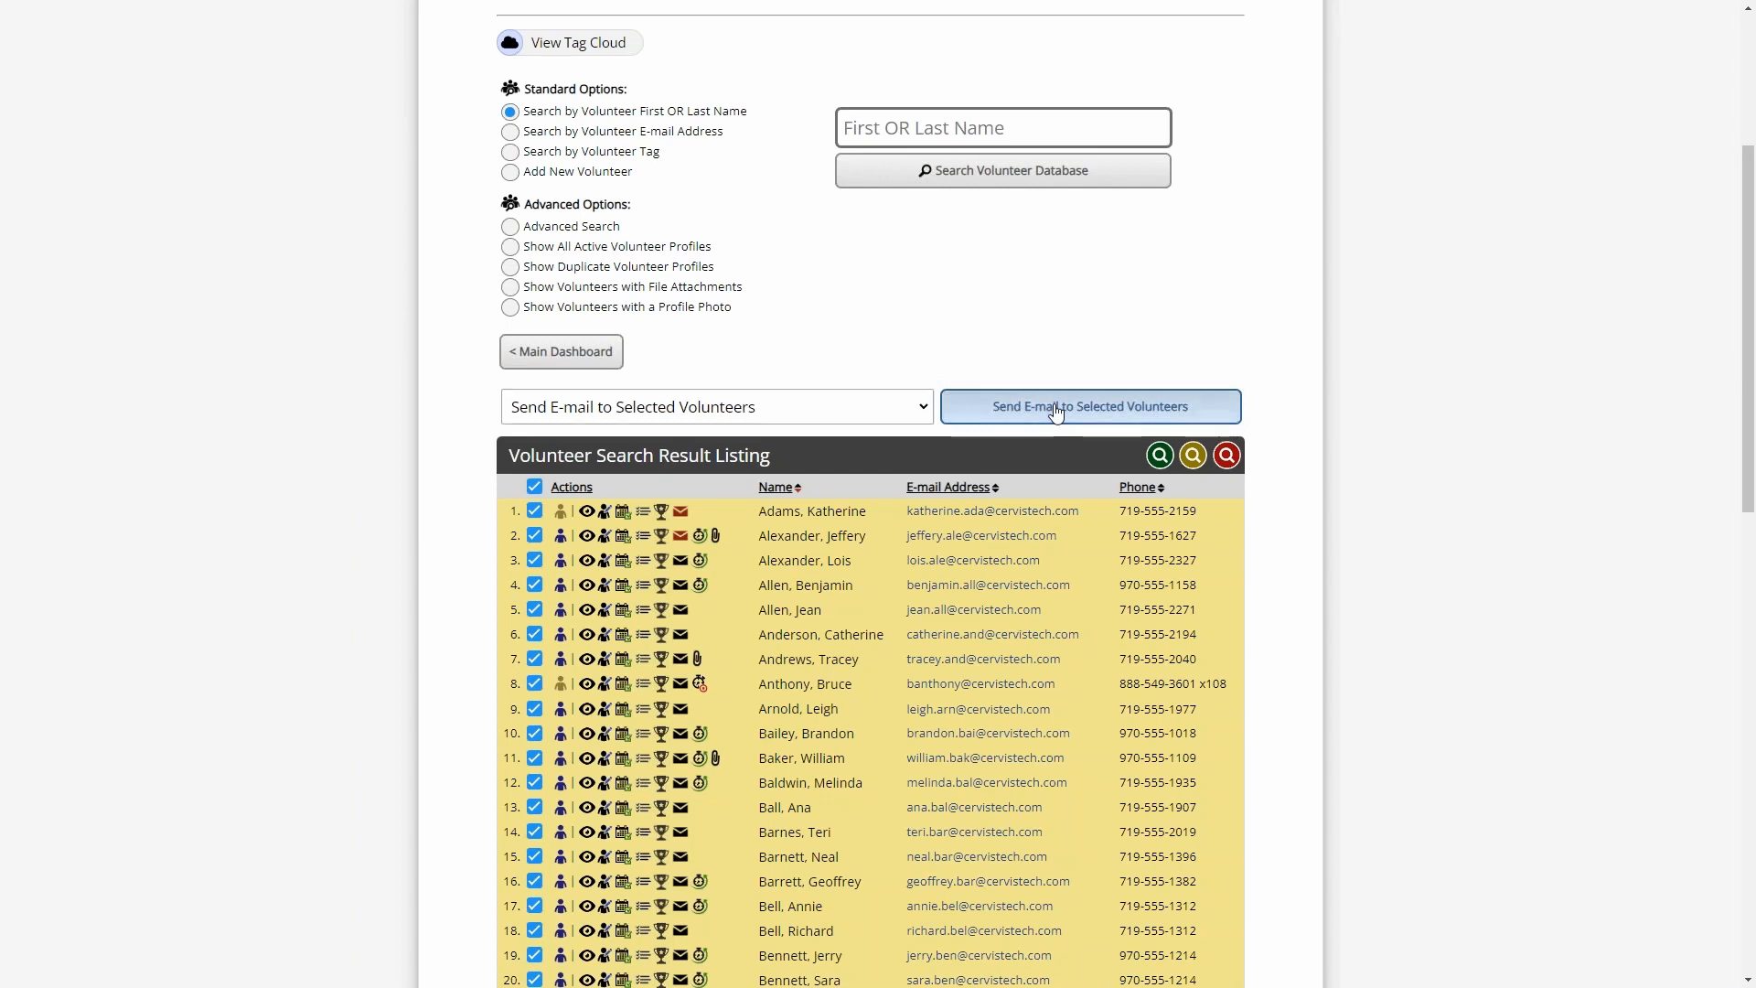
left_click(1056, 413)
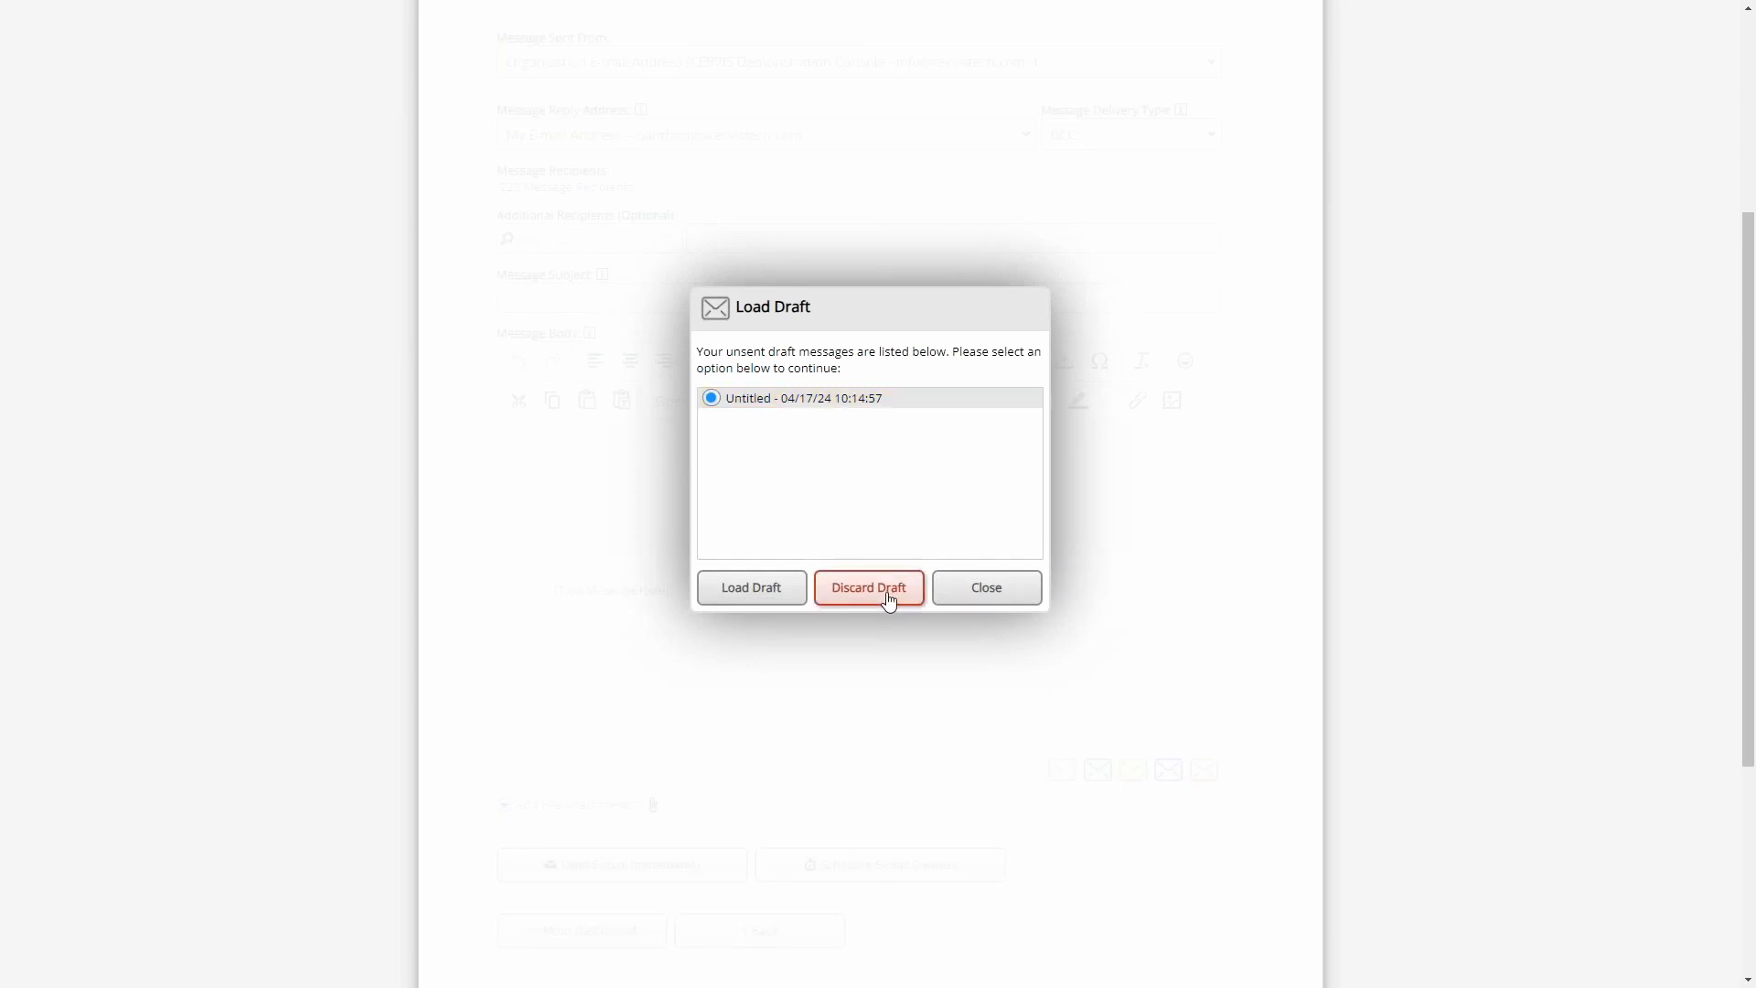
- Load the untitled draft dated 04/17/24 10:14:57 into the new message and check its recipients
left_click(752, 590)
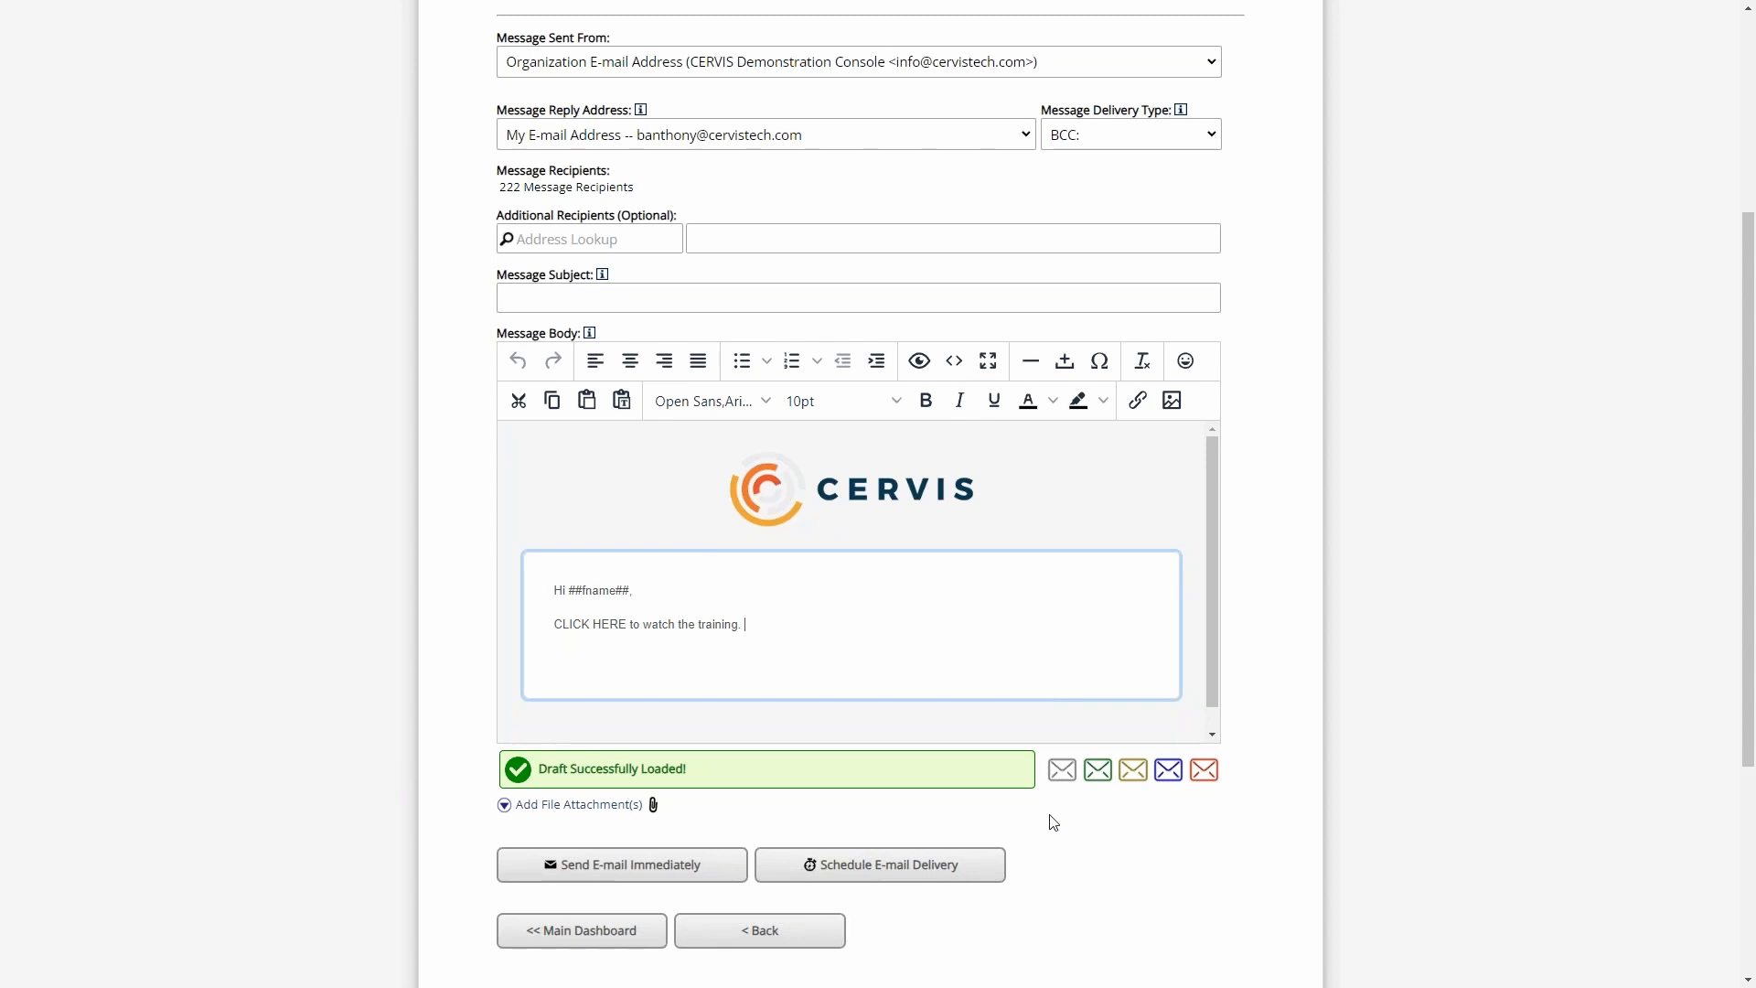
left_click_drag(625, 187, 499, 187)
left_click(607, 190)
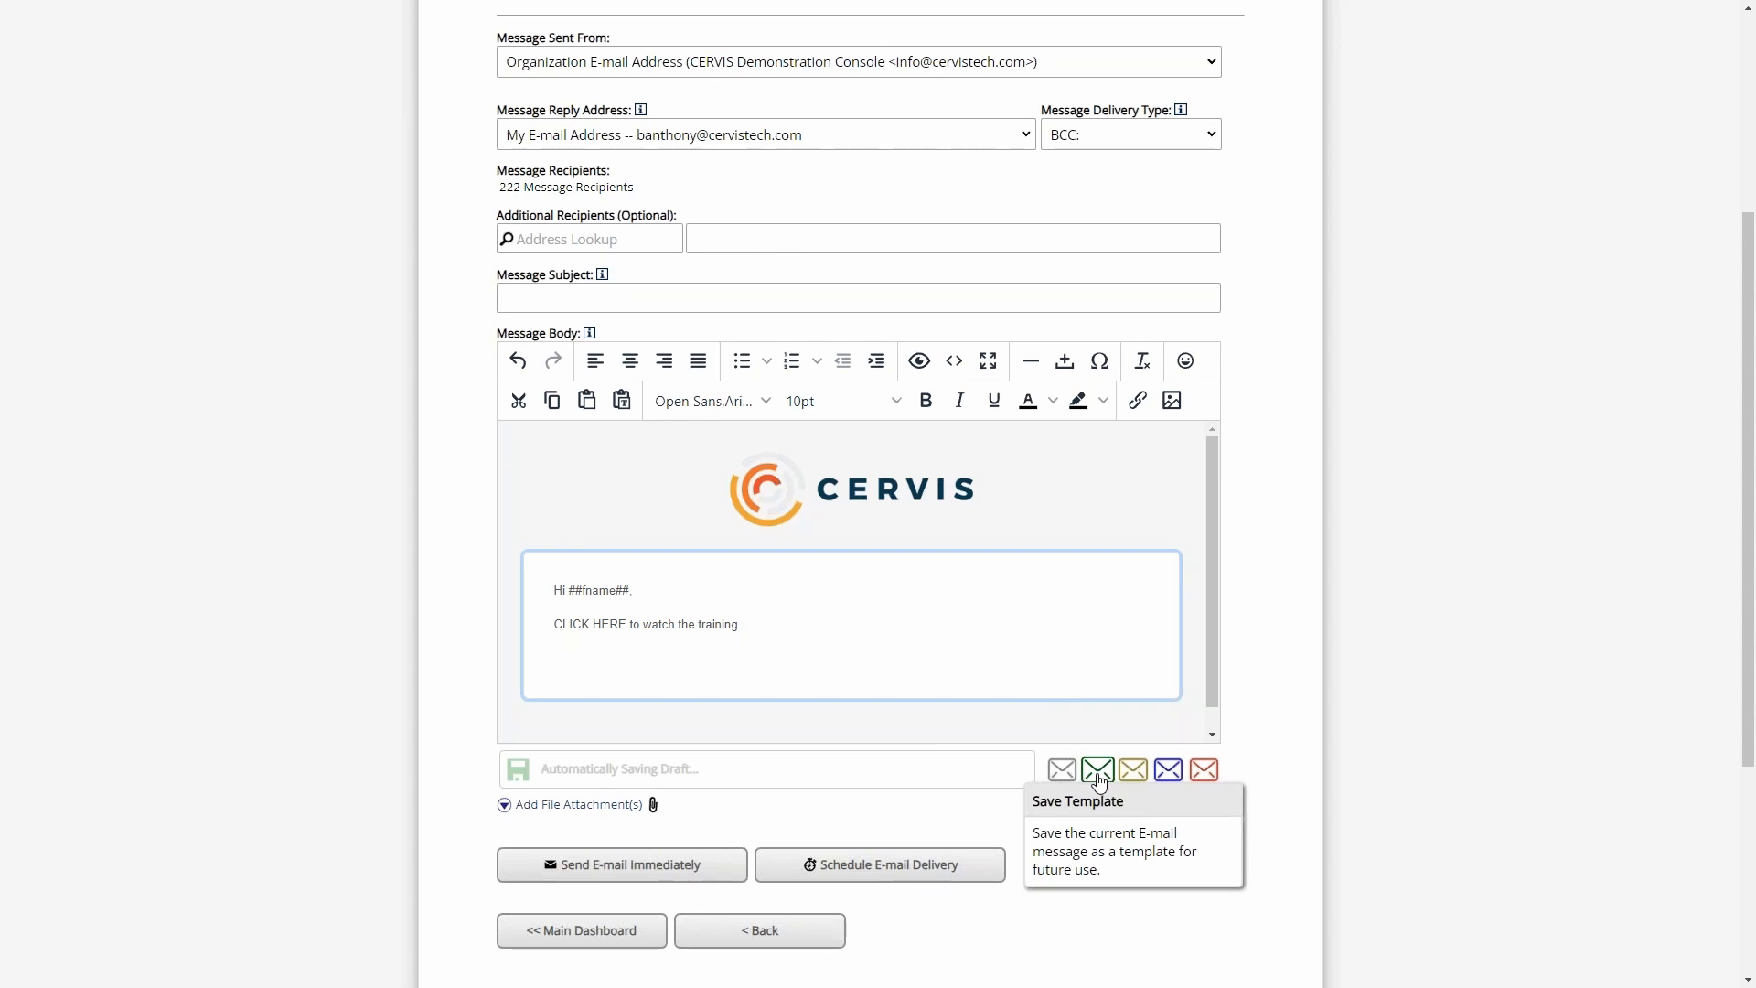
- Examine the title and Private or Shared availability options for saving a template, and leave without saving
left_click(1099, 770)
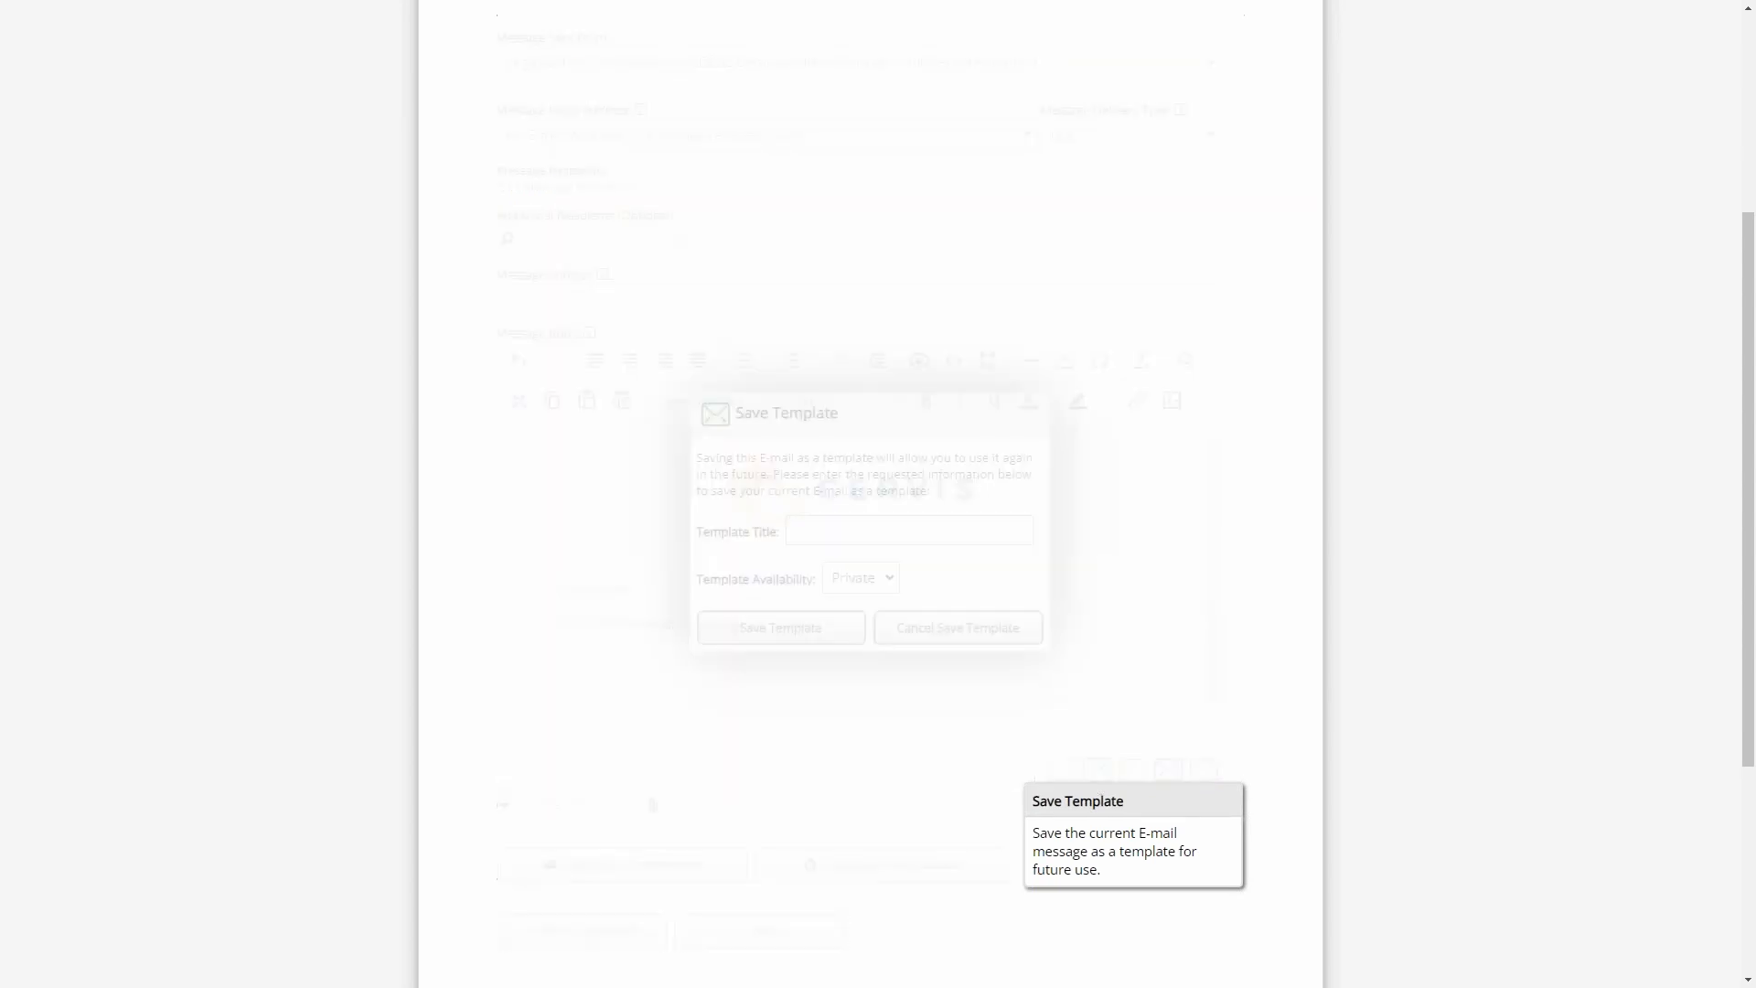
left_click(817, 557)
left_click(861, 605)
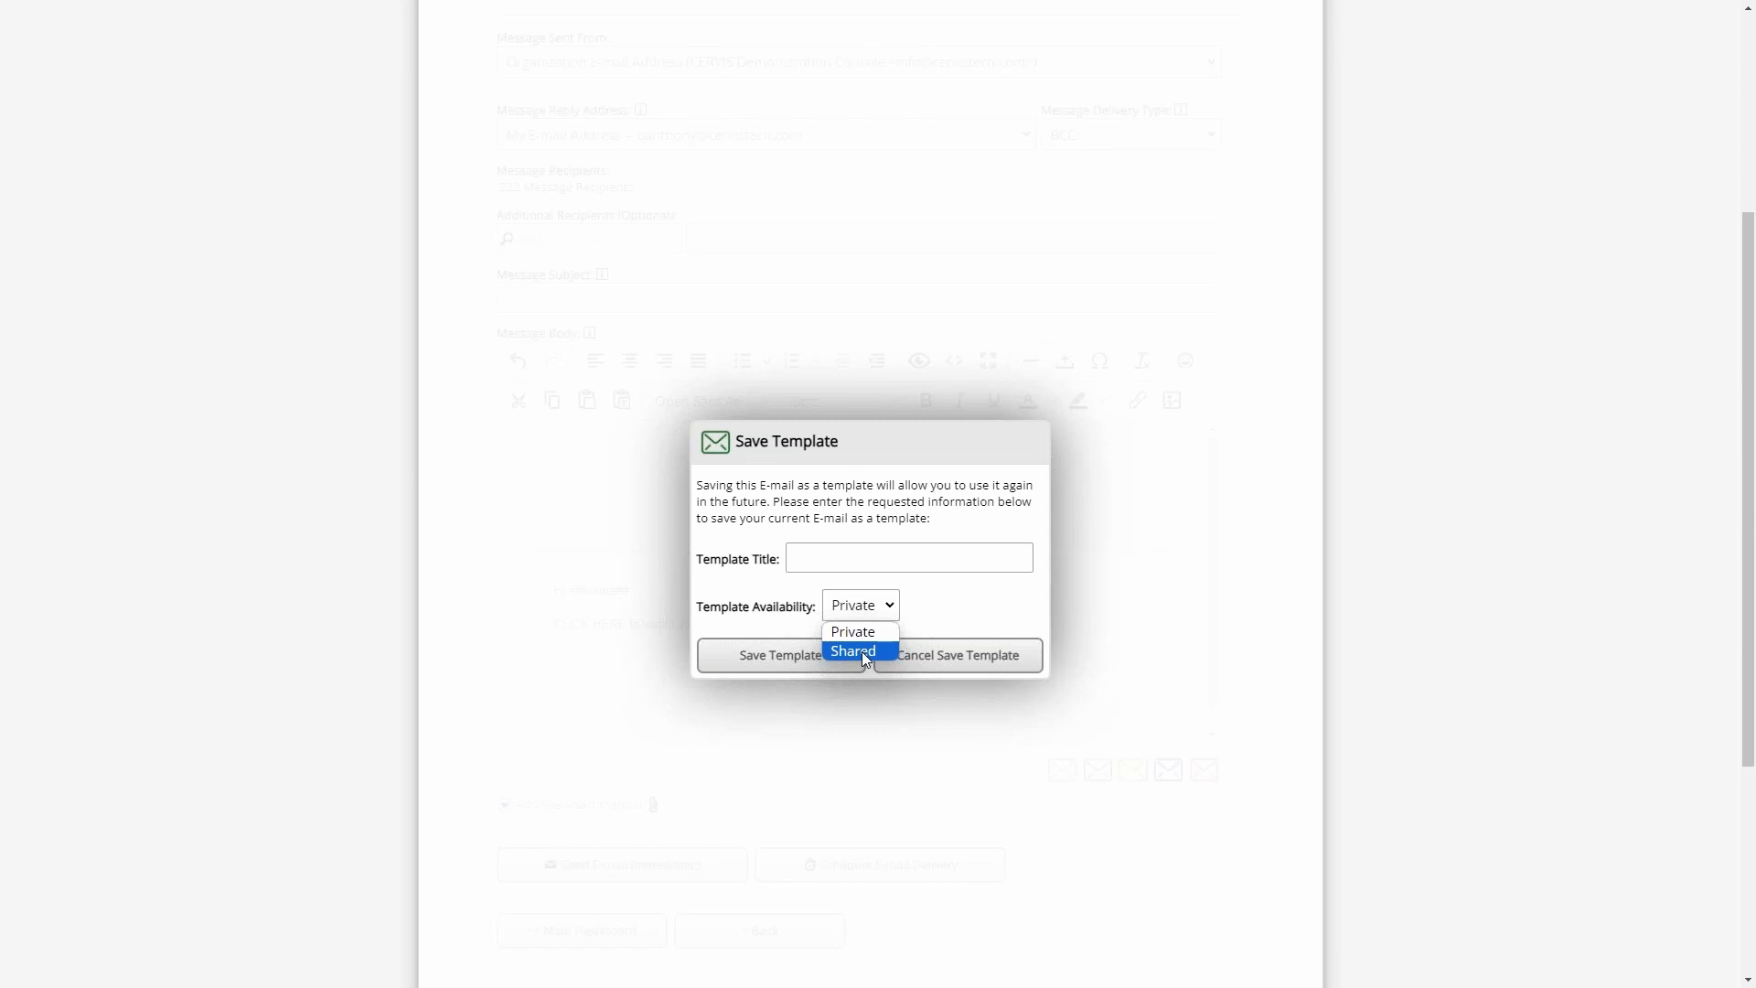
left_click(1028, 597)
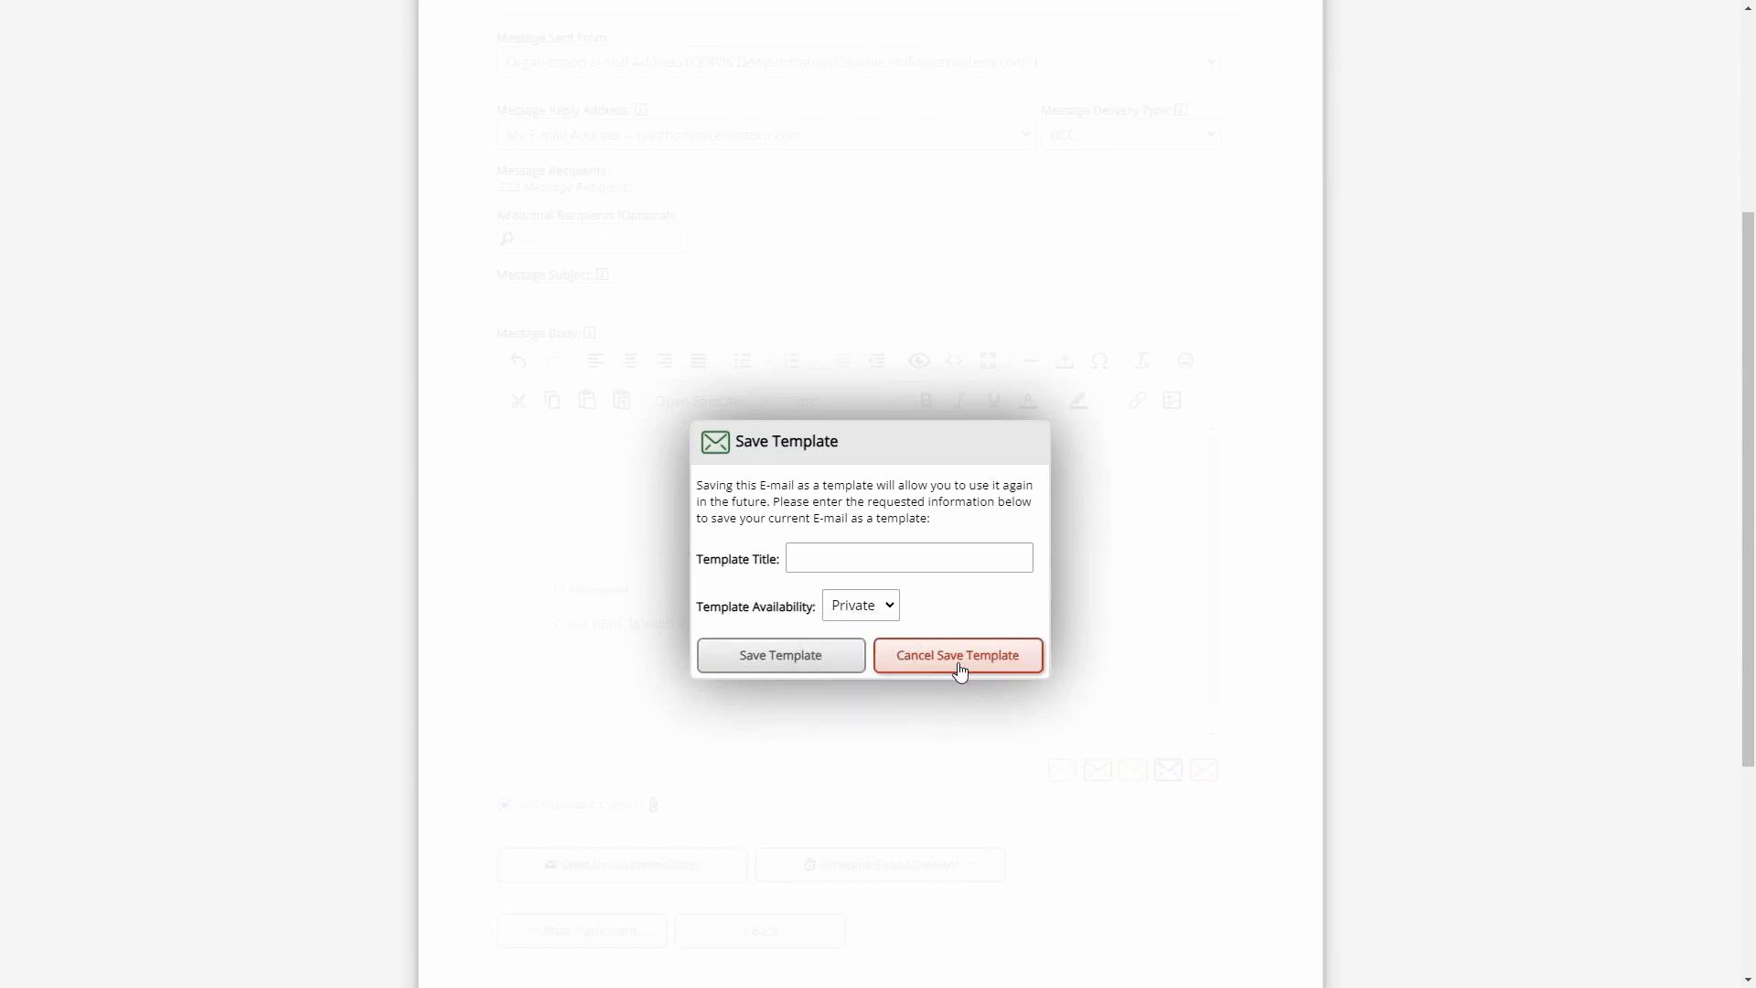
left_click(959, 668)
- Load the shared template "New Start" into the message body and review its text
left_click(1101, 767)
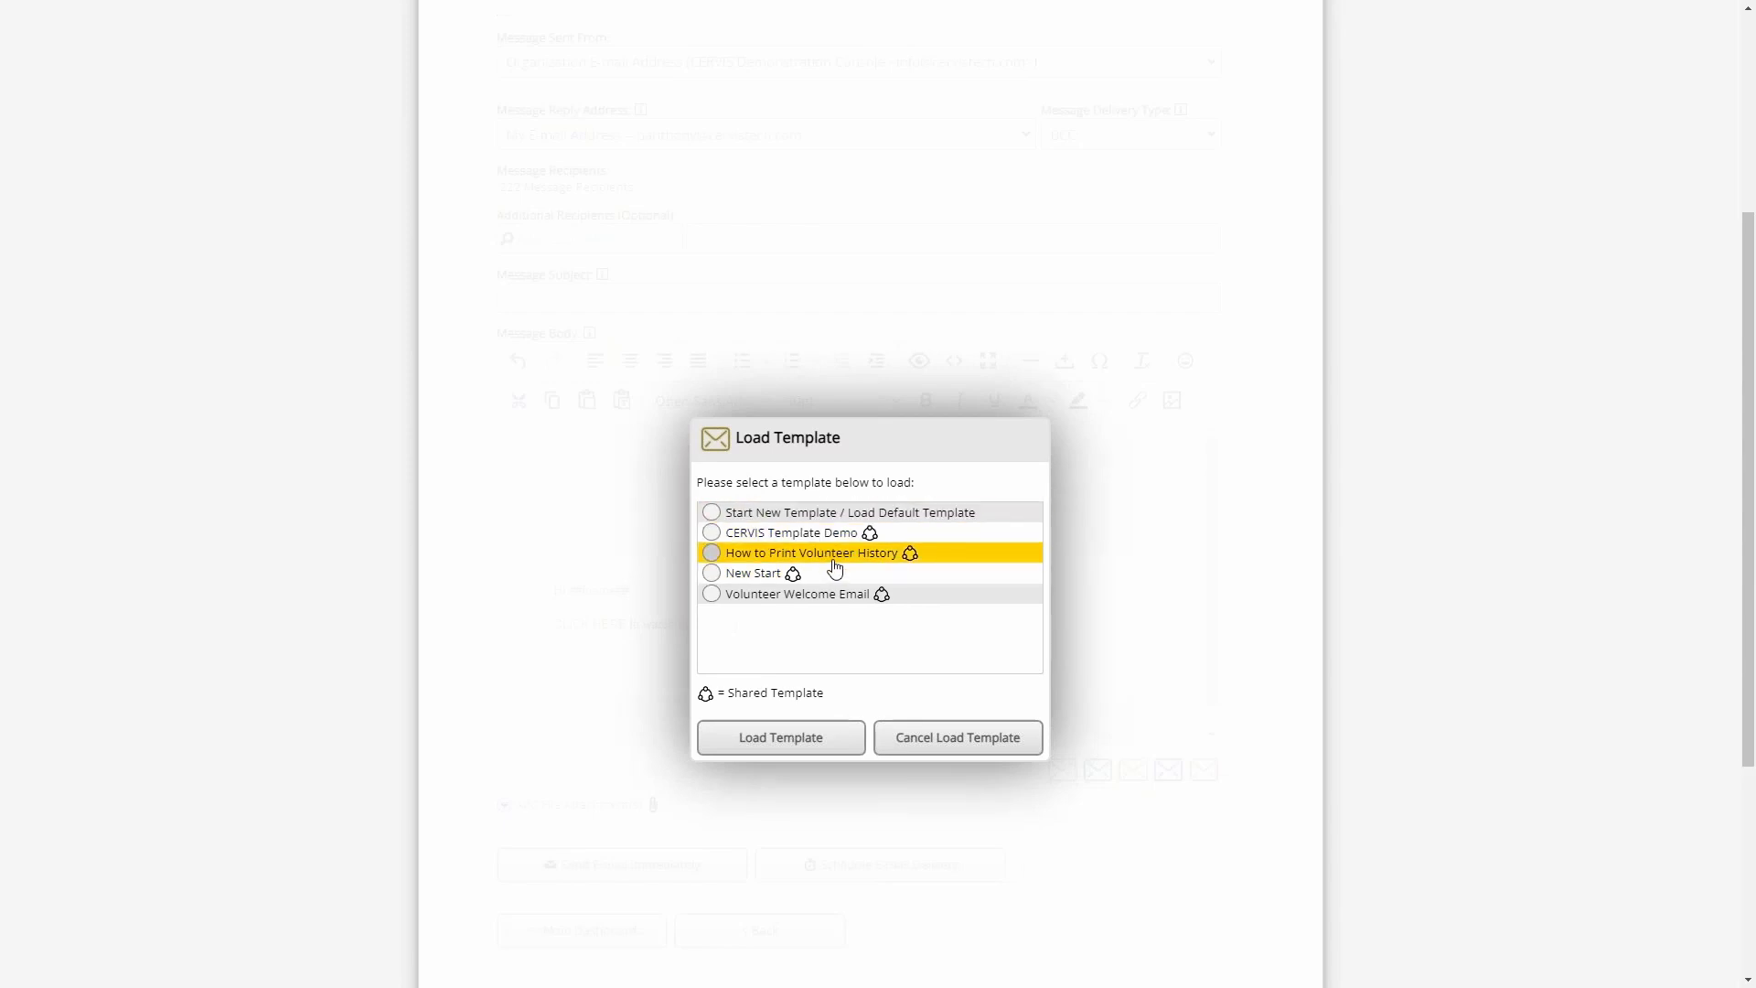
left_click(753, 574)
left_click(823, 737)
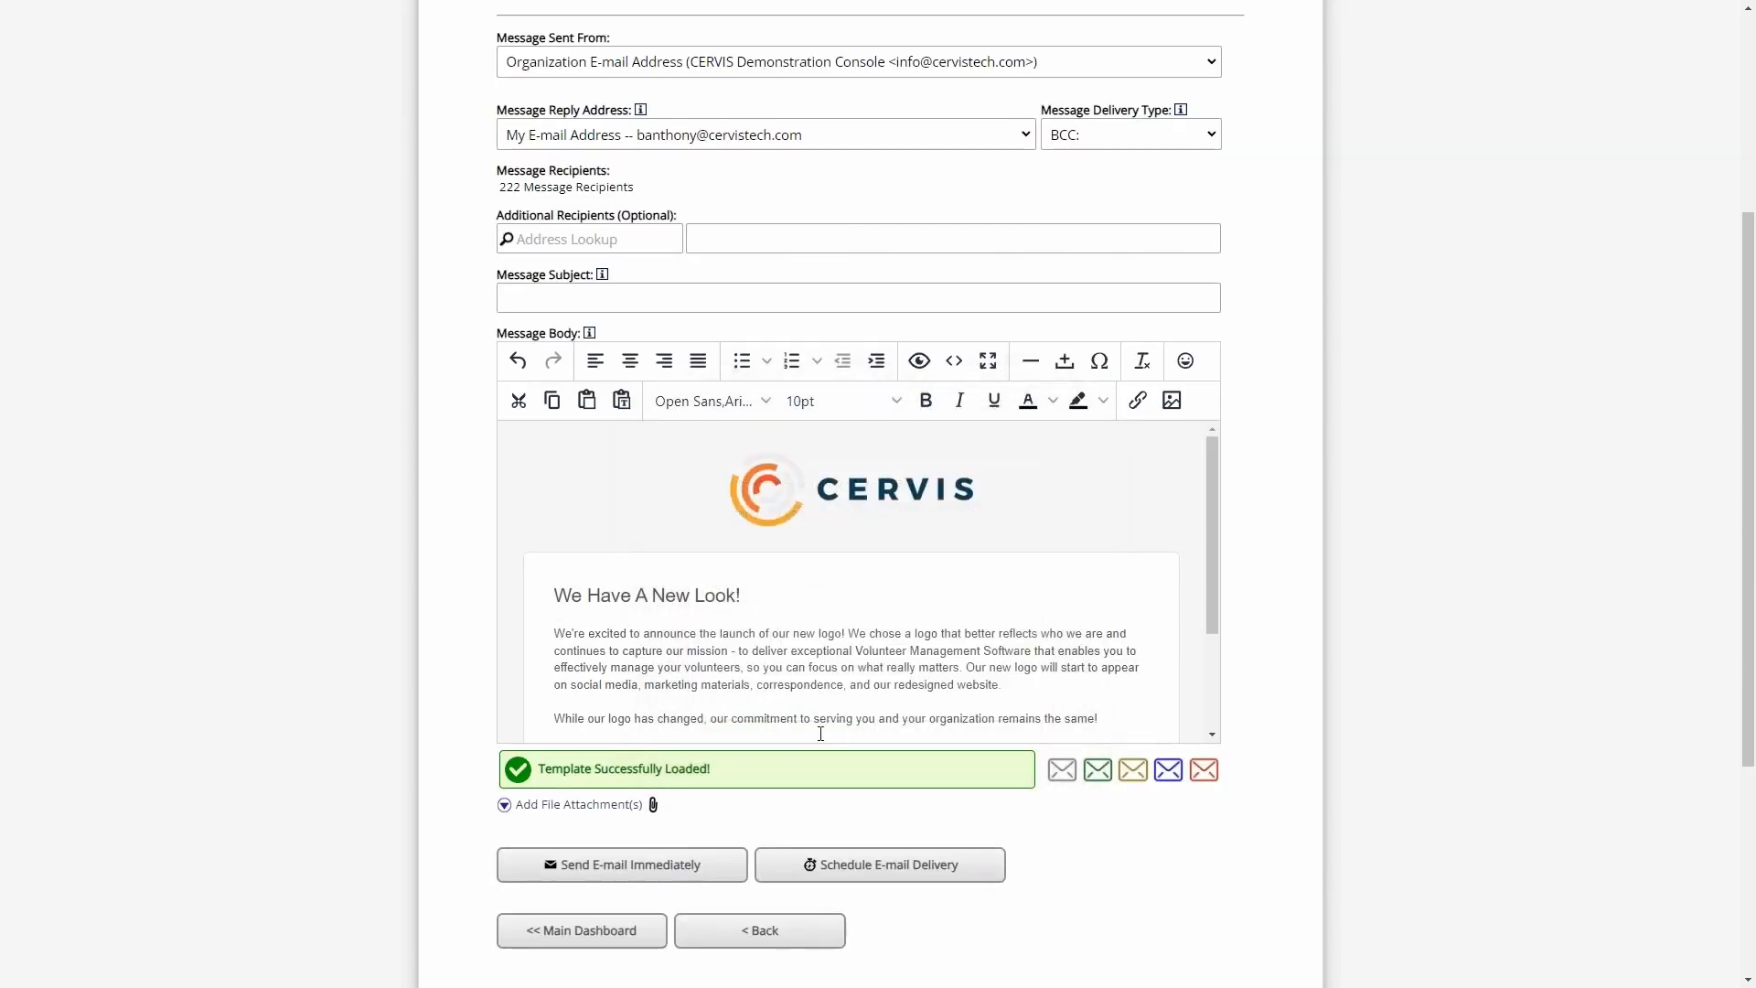
scroll(881, 590, "down", 2)
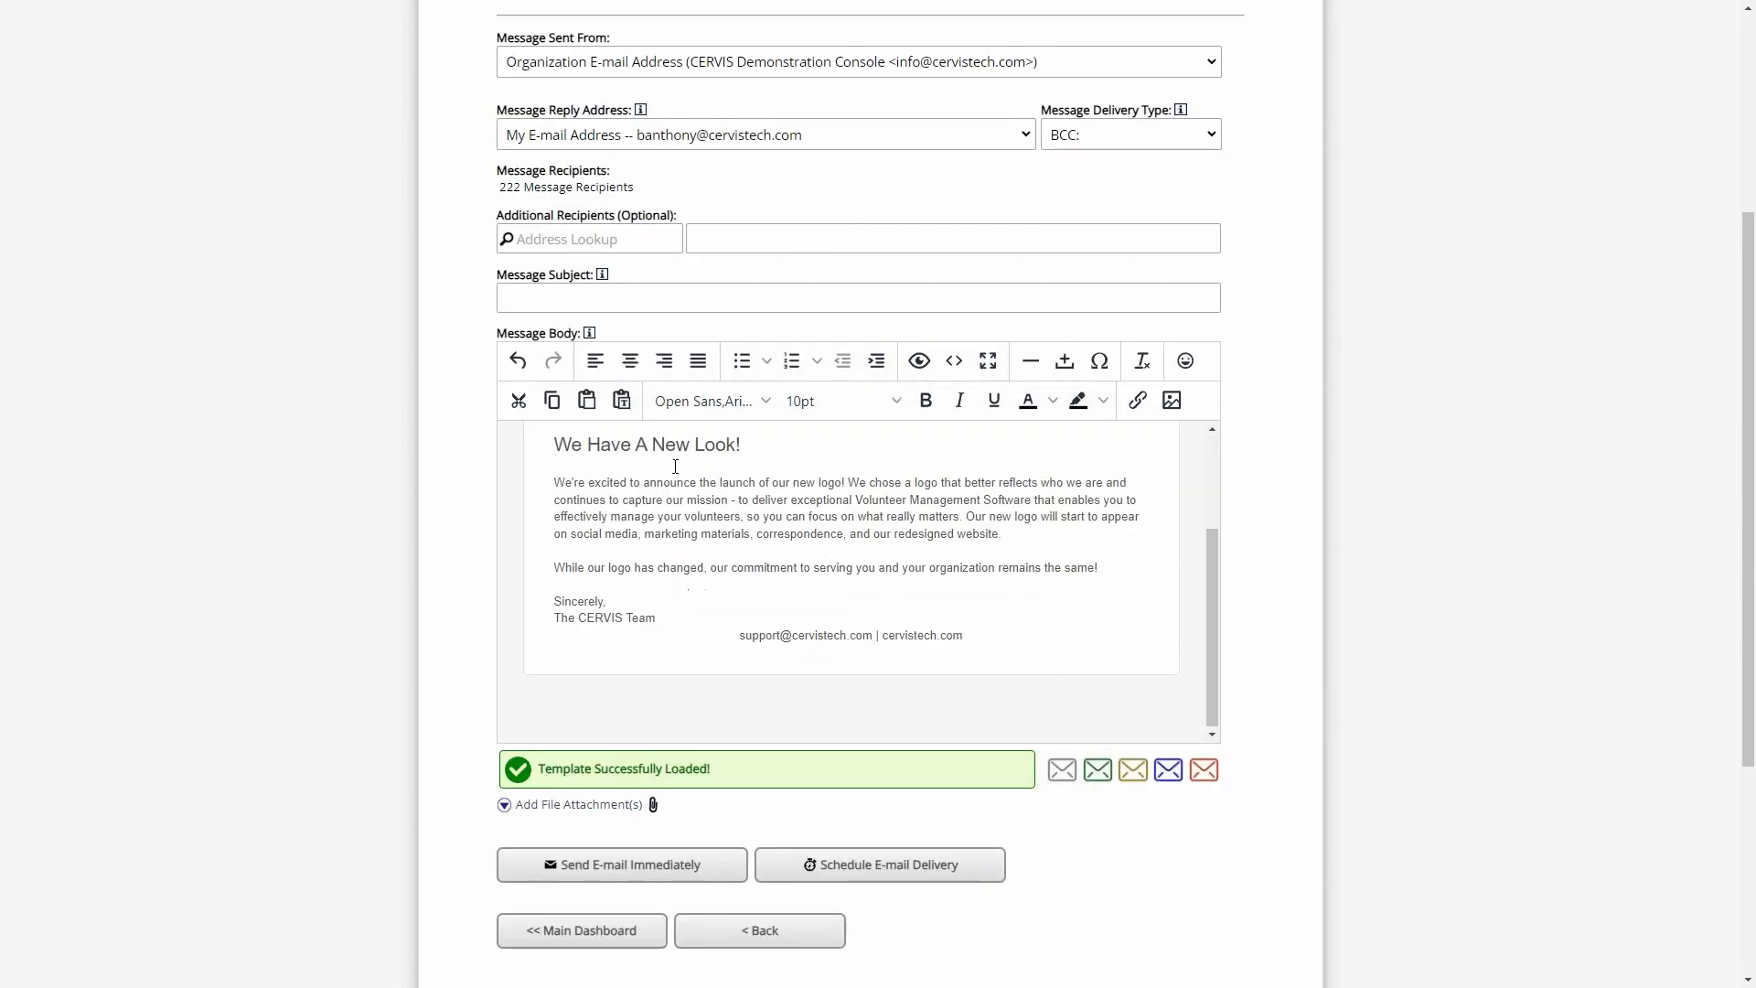
left_click(782, 553)
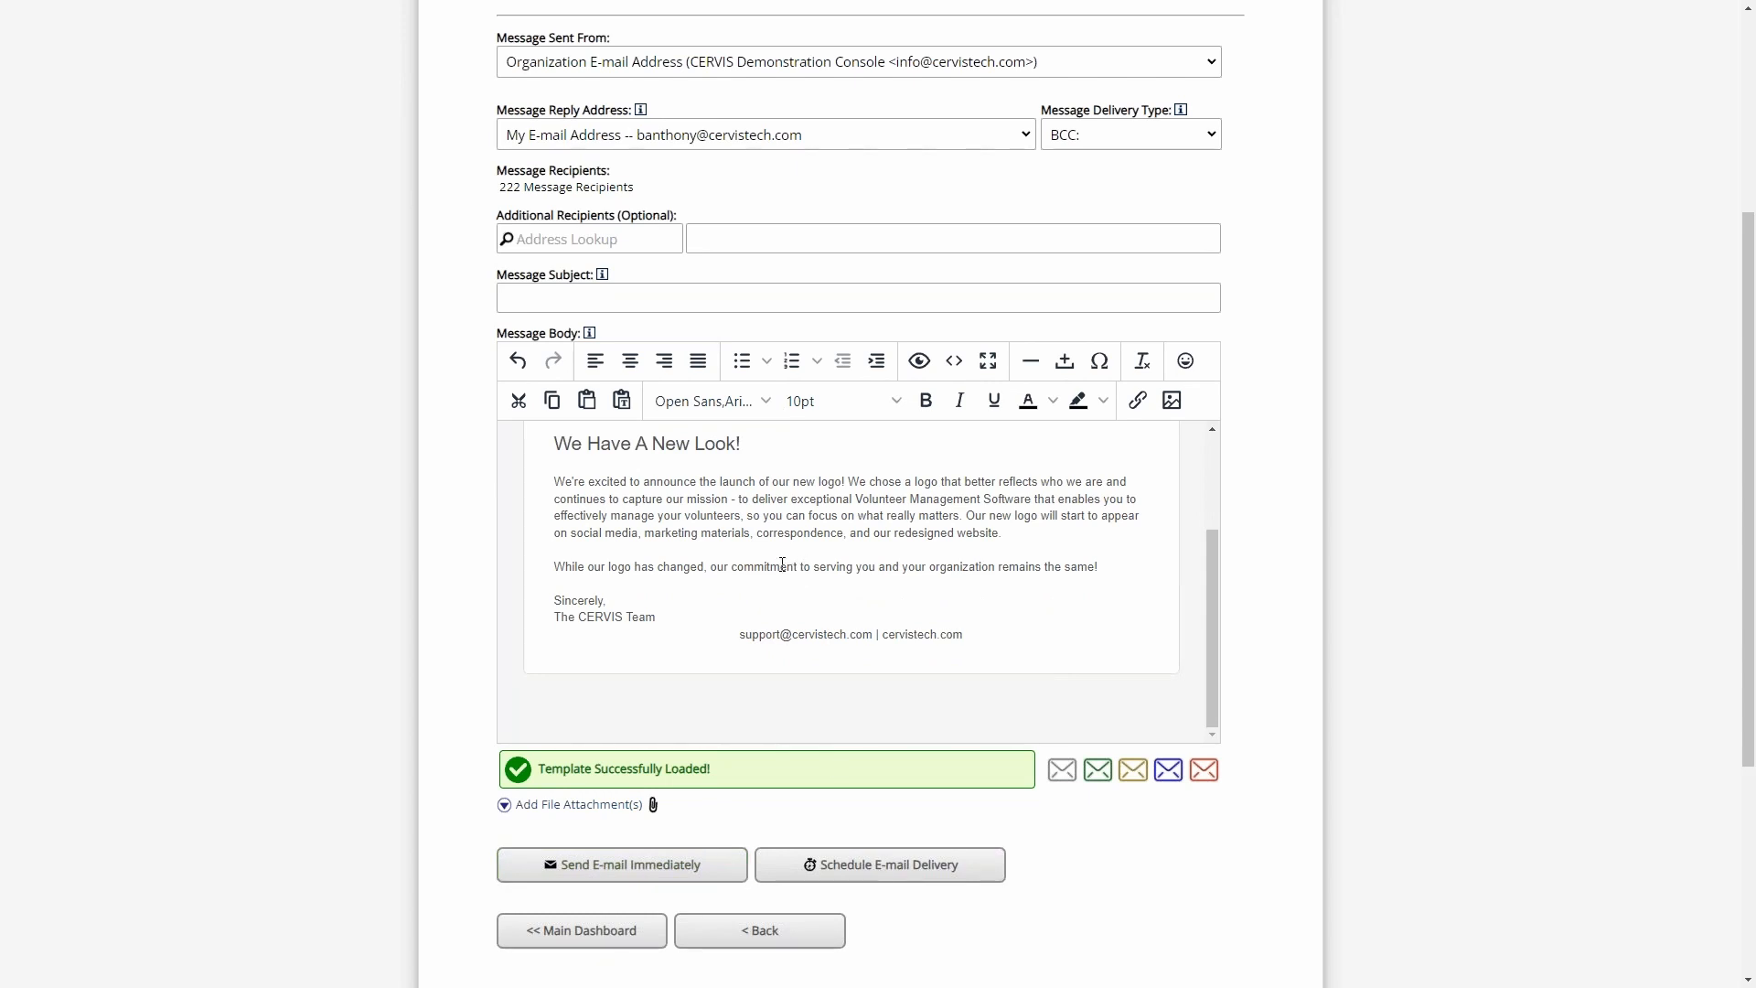
scroll(805, 549, "down", 1)
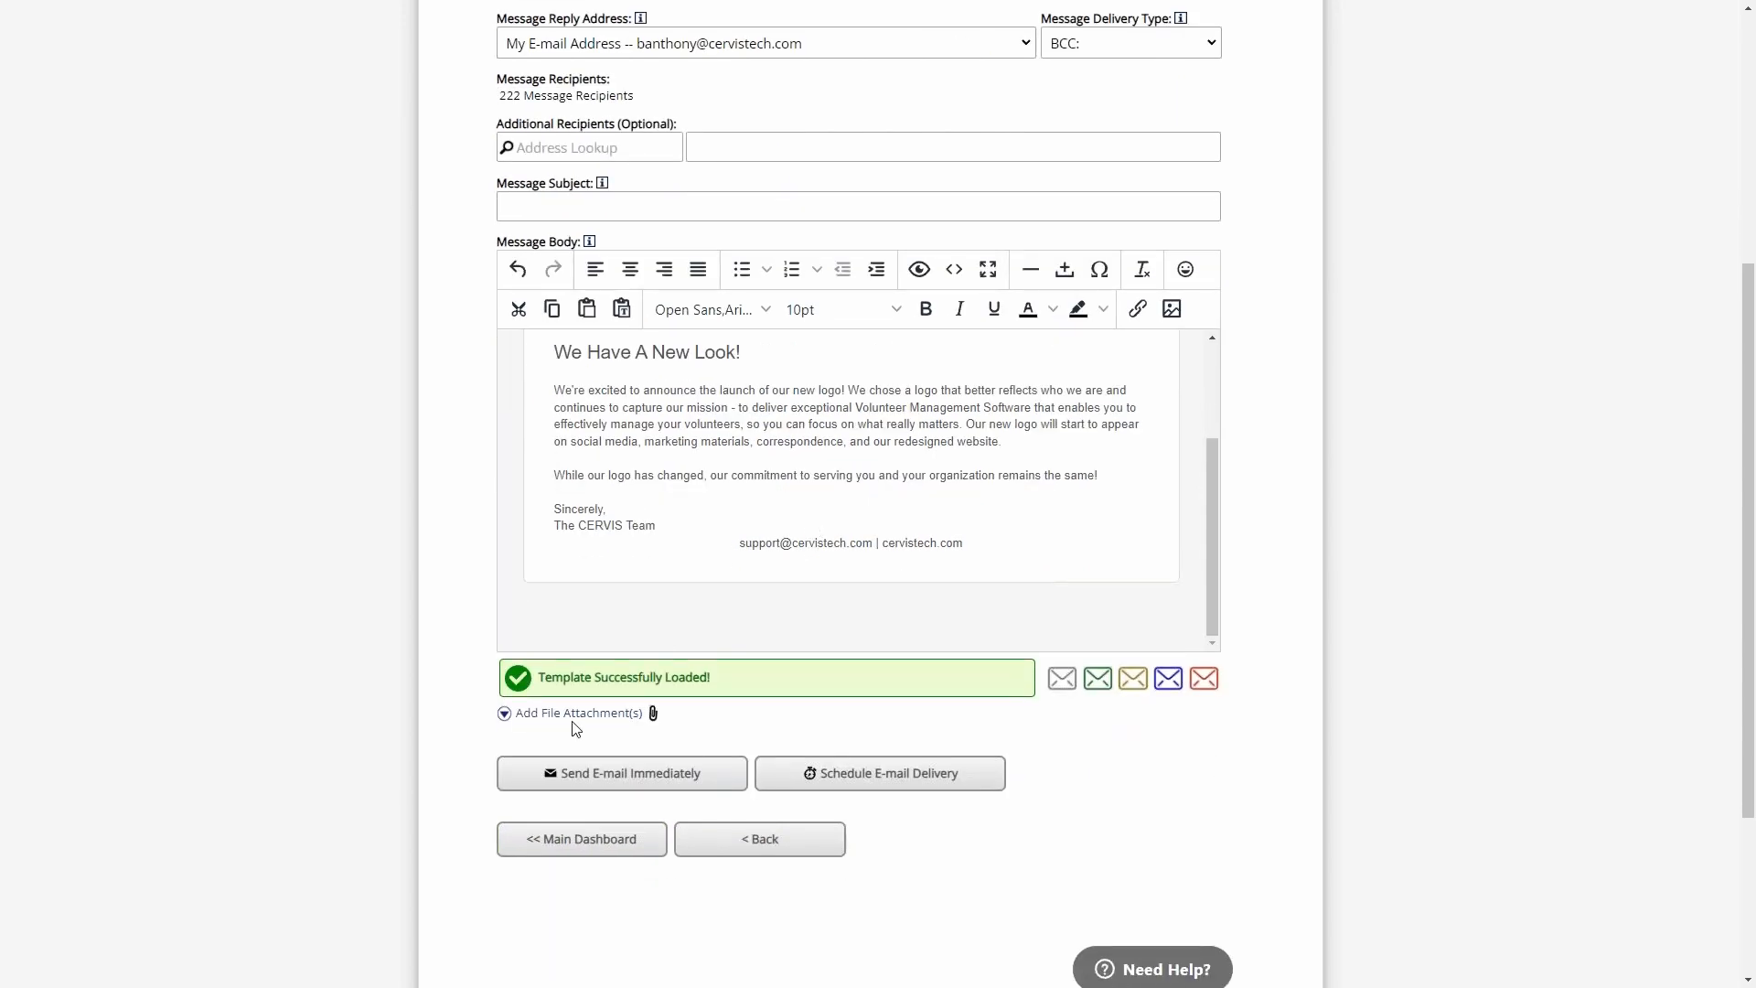
left_click(788, 509)
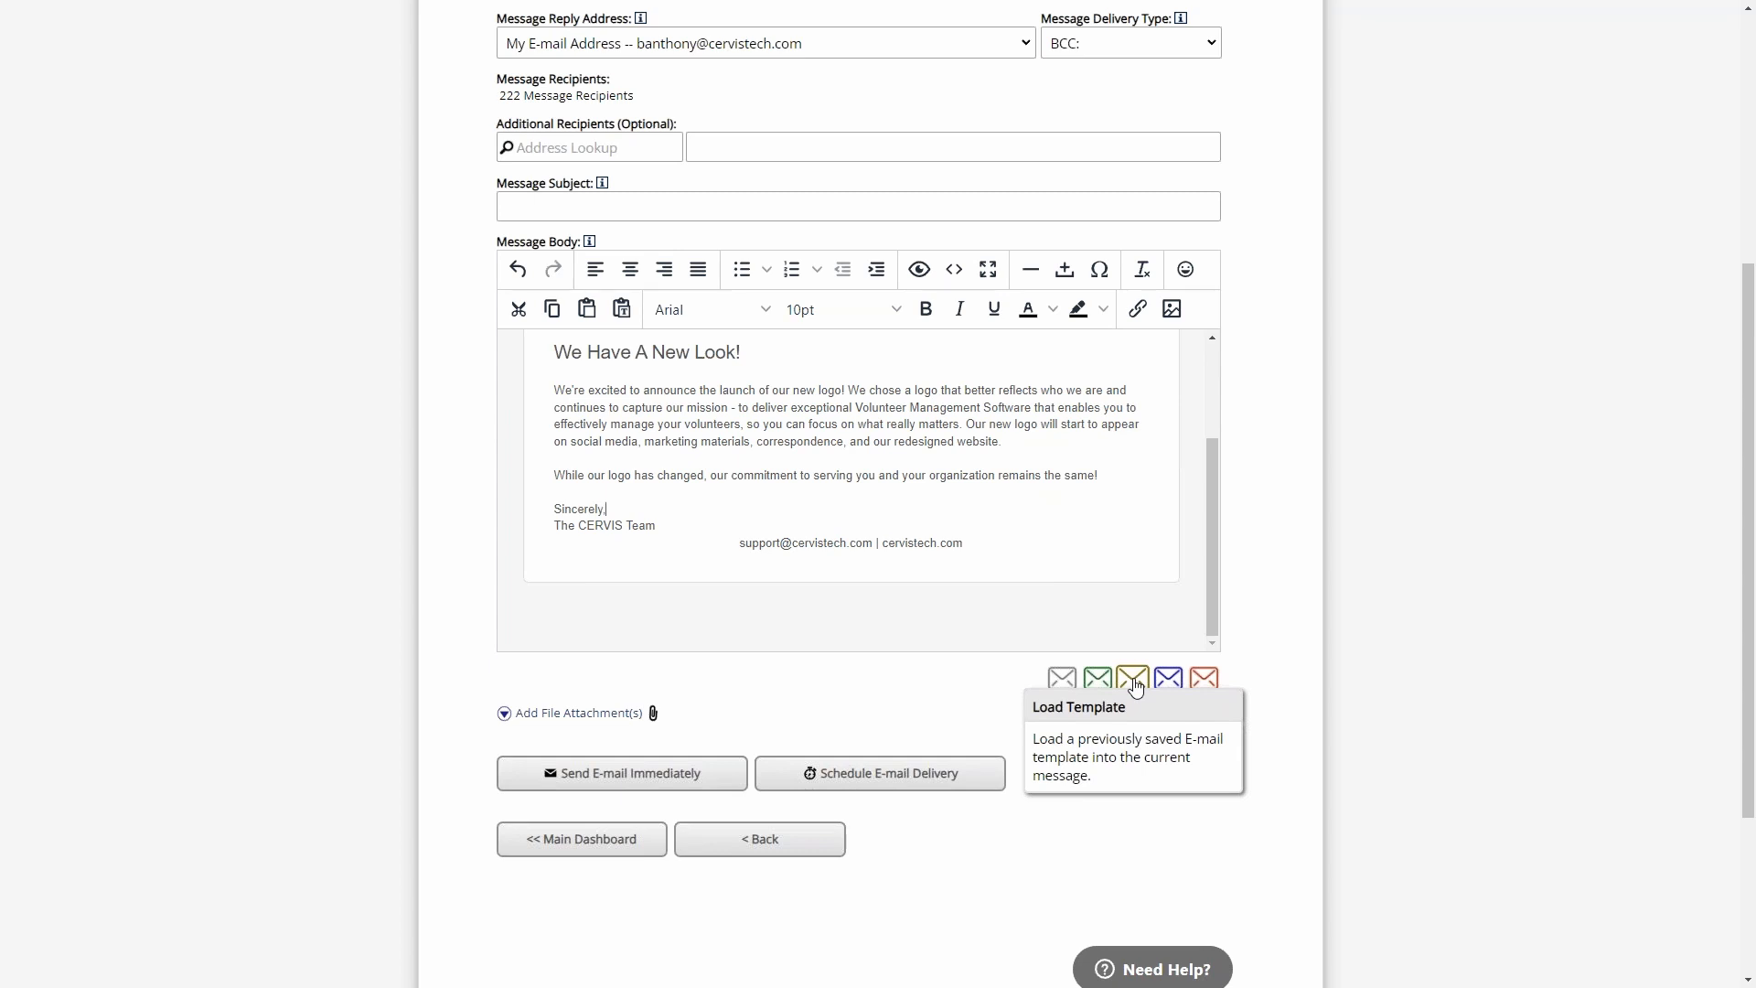
- Insert the greeting "Hey ##fname##" before "We Have A New Look!" in the message heading
scroll(558, 457, "up", 1)
left_click(556, 444)
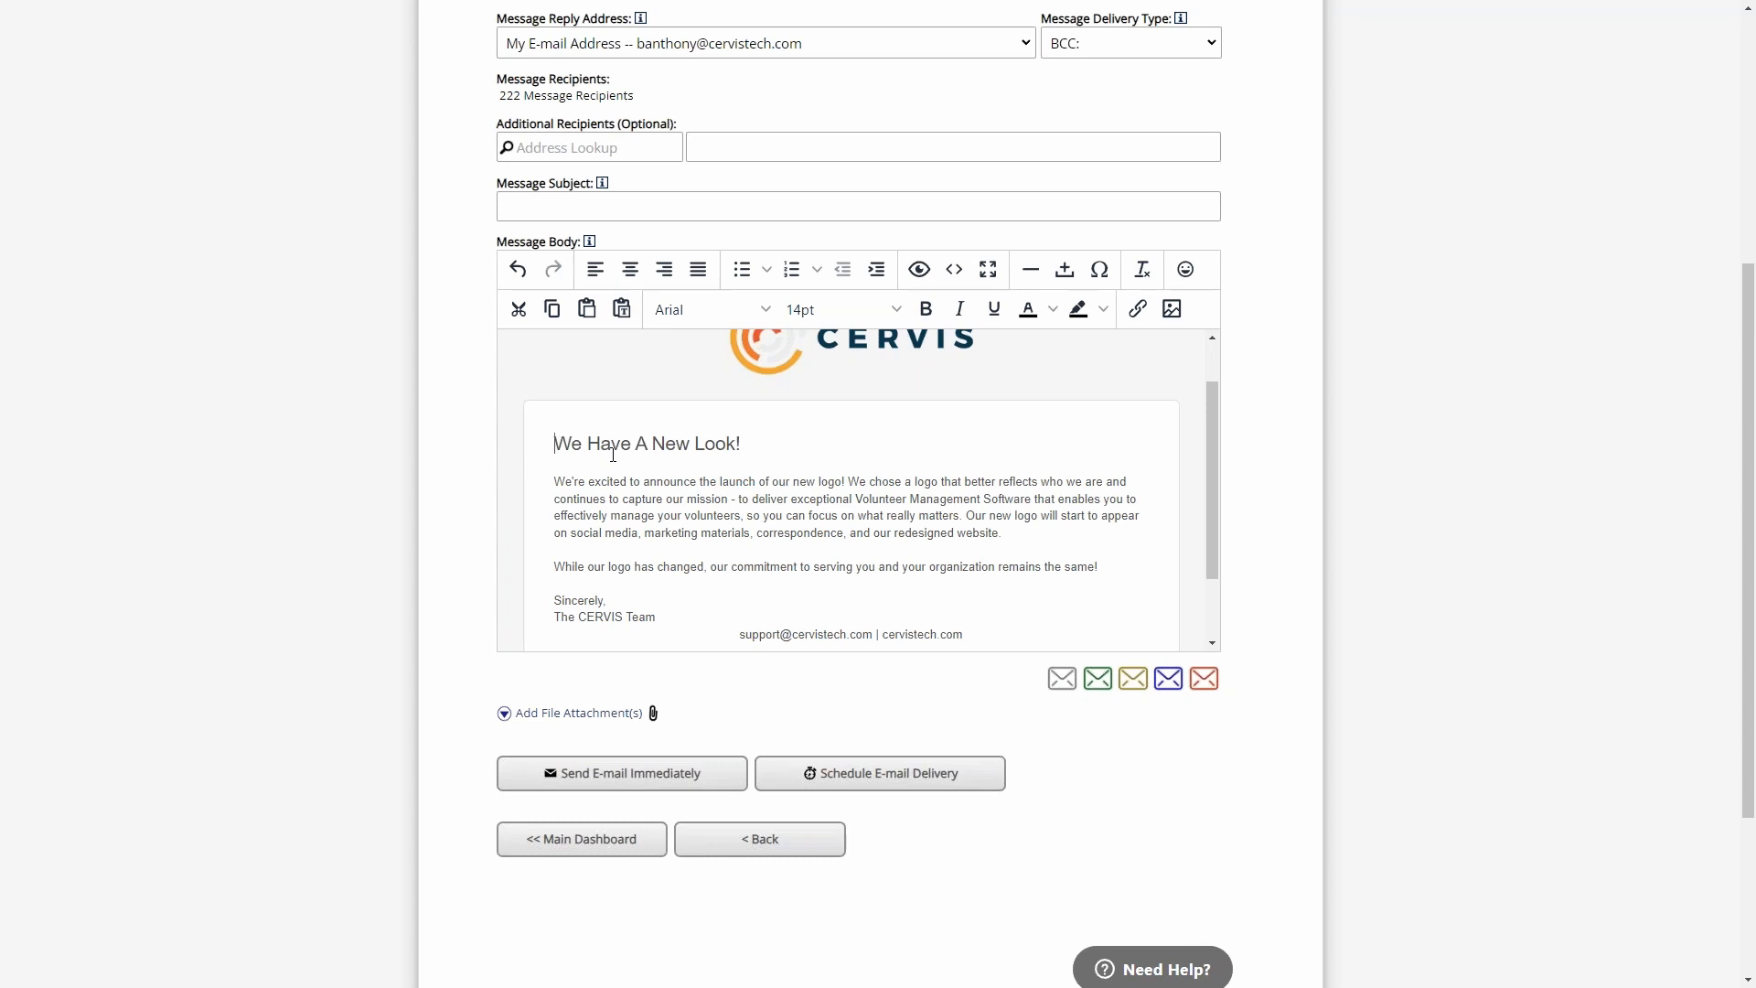
type("Hey ##FN")
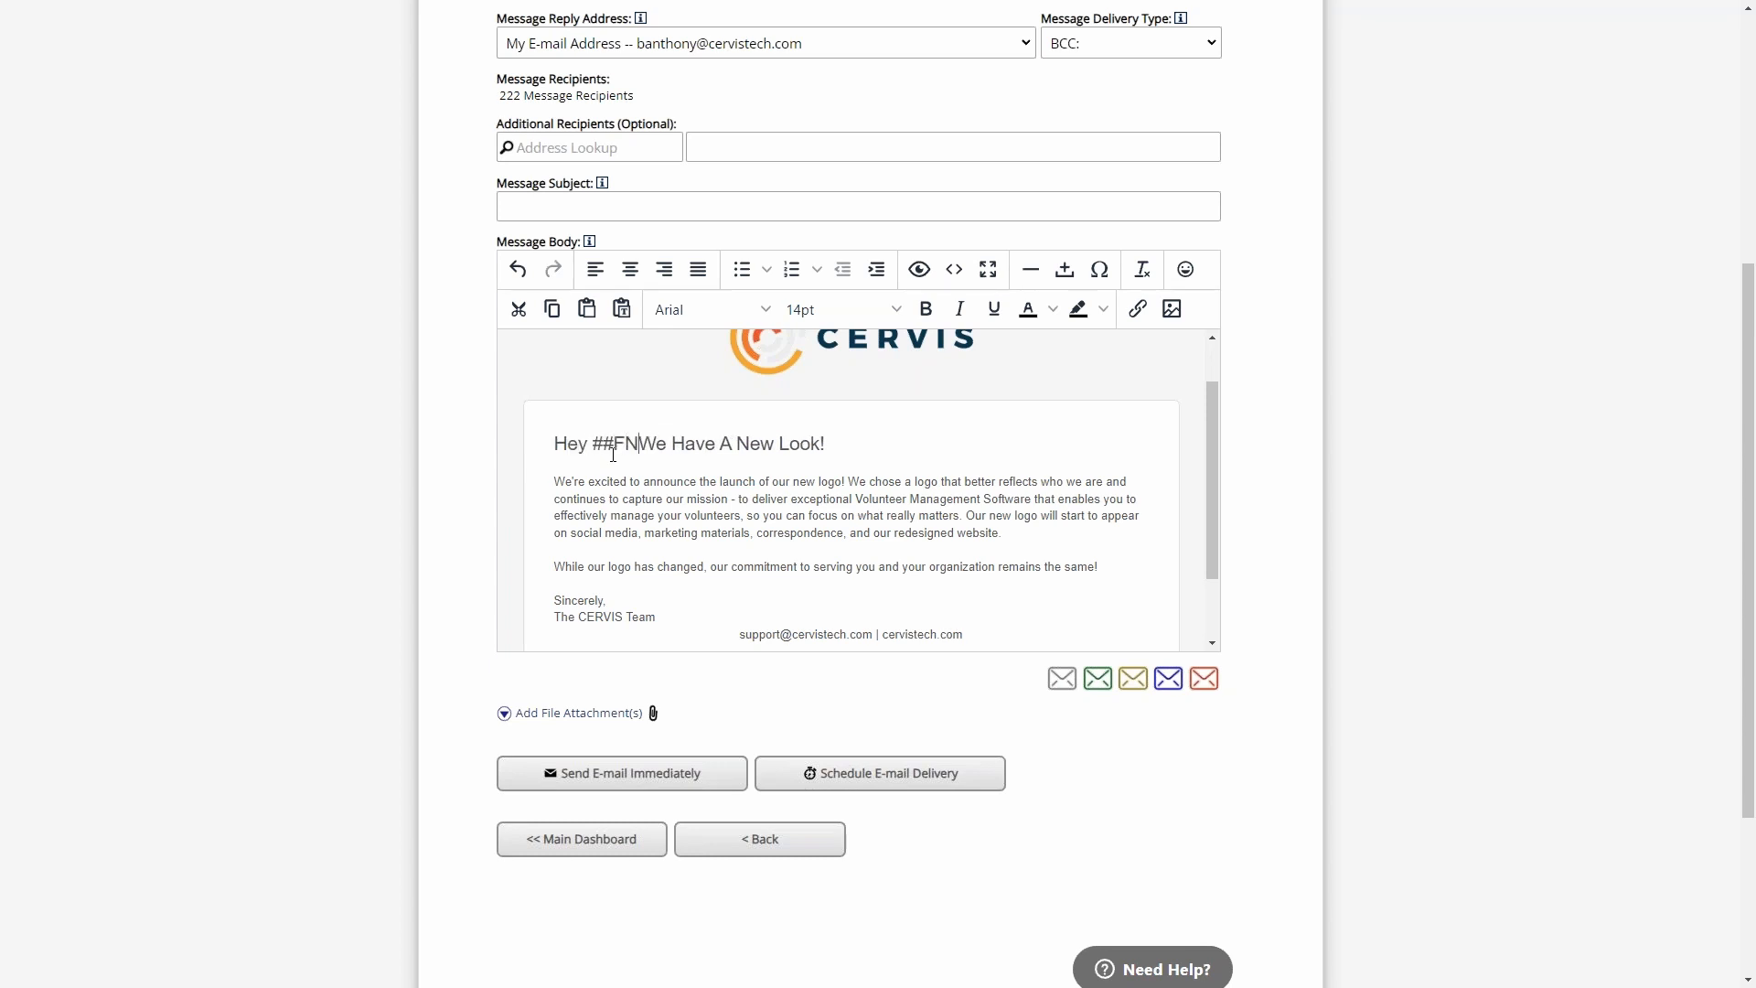
key("BackSpace")
key("BackSpace")
type("fname##")
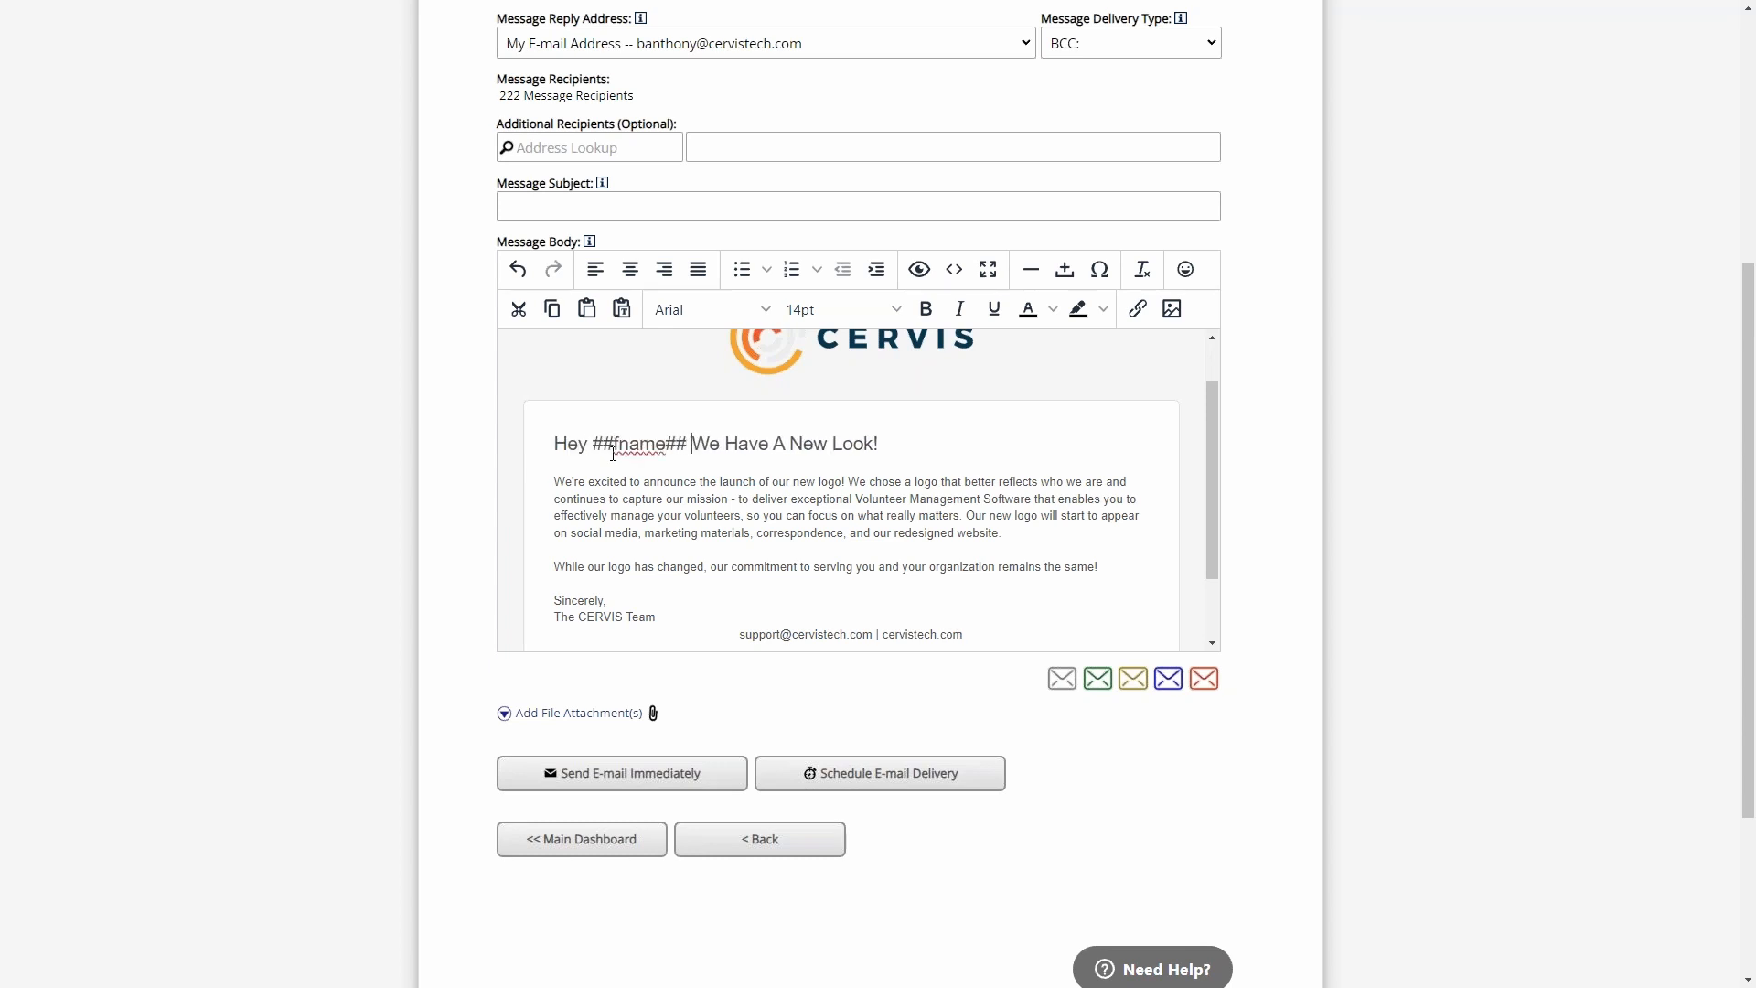
- Try to replace the "New Start" template with the current message, confirming with the word "replace"
left_click(1168, 678)
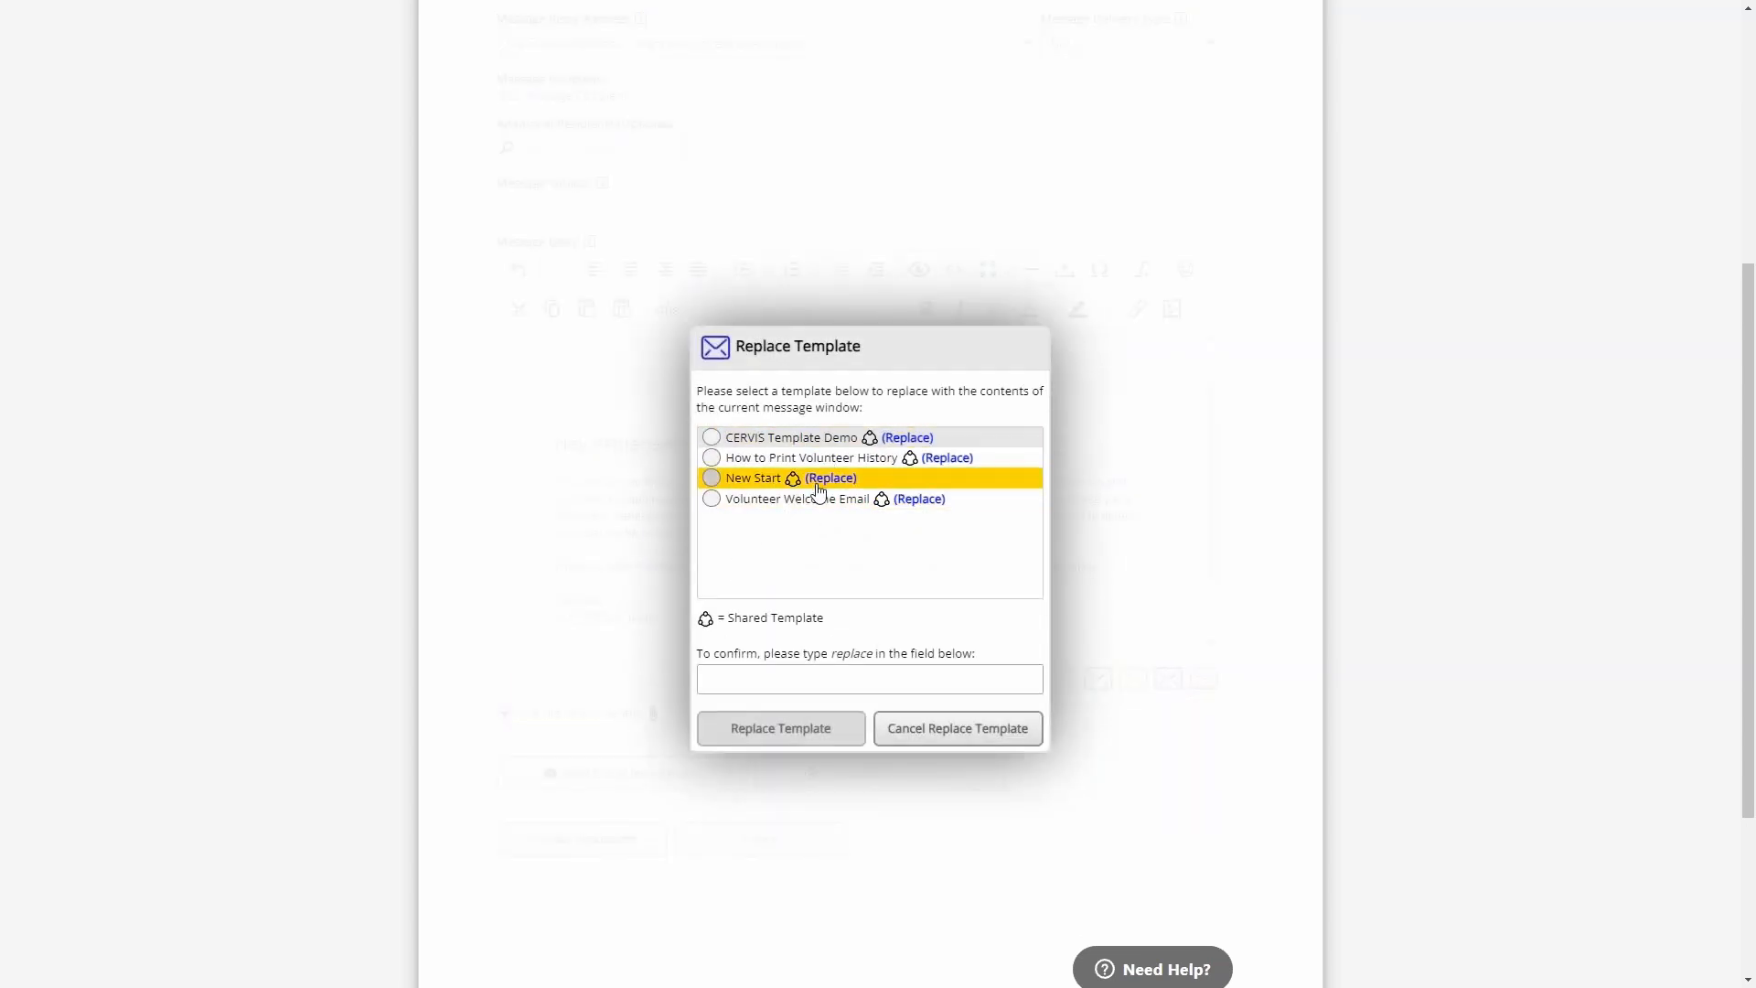
left_click(828, 485)
left_click(835, 676)
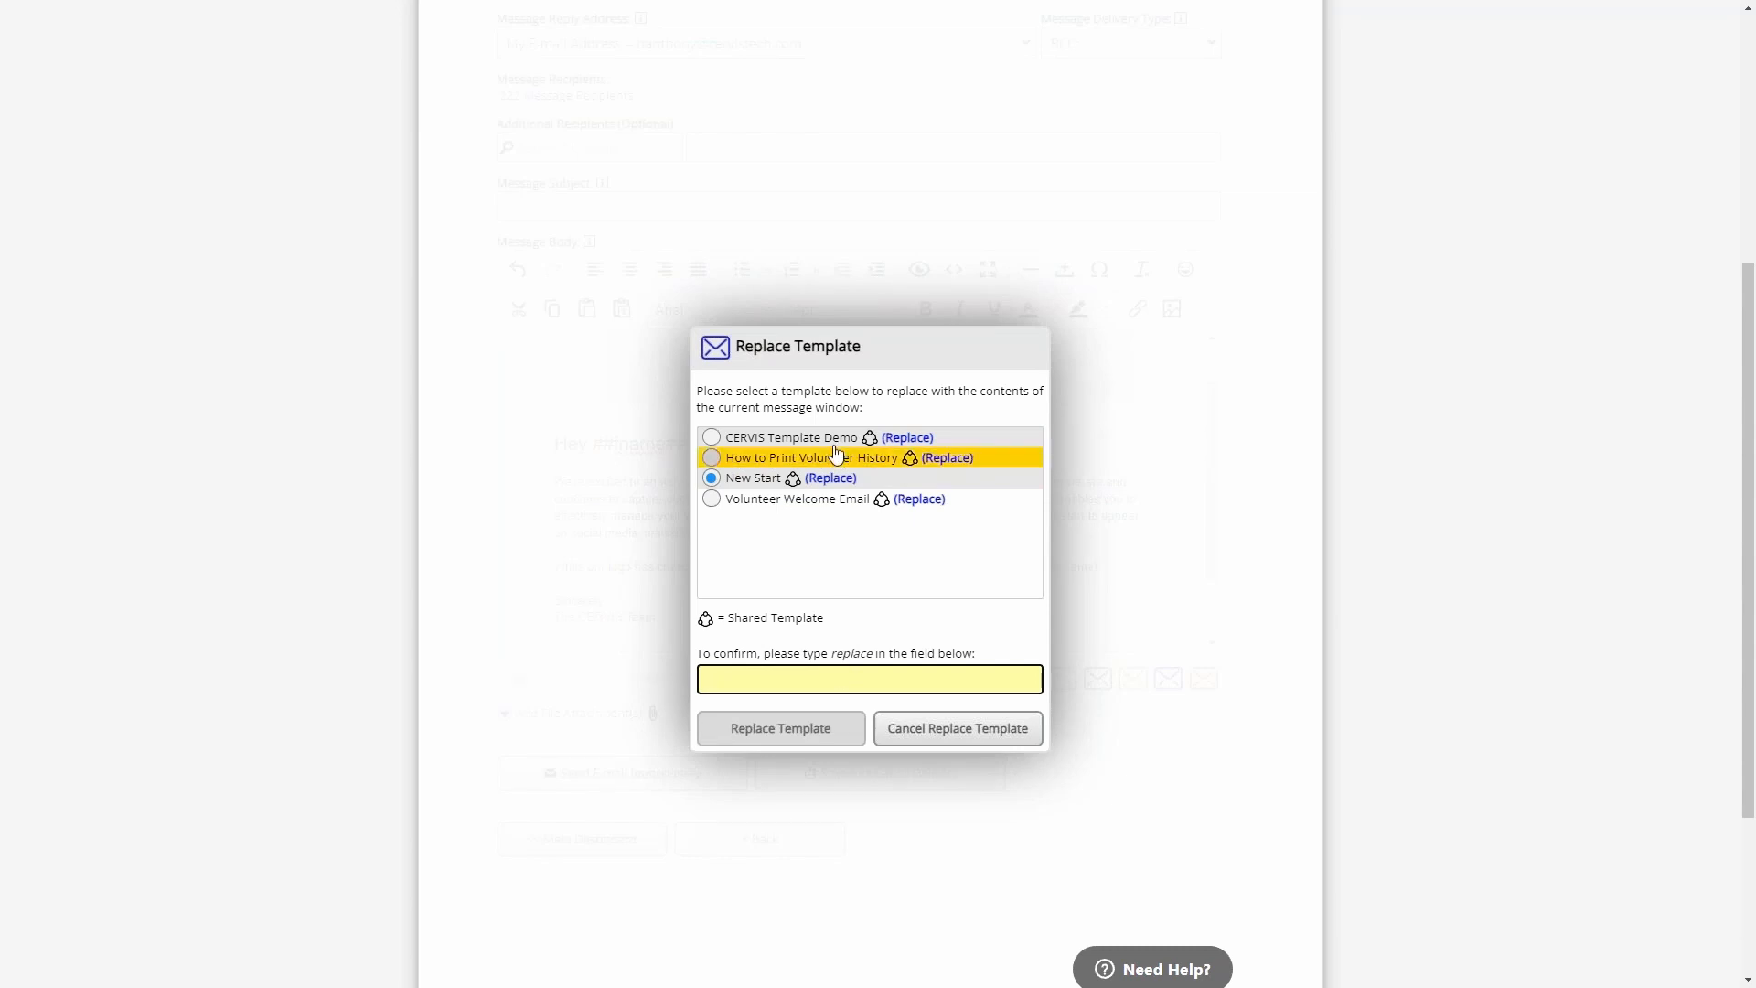
type("replace")
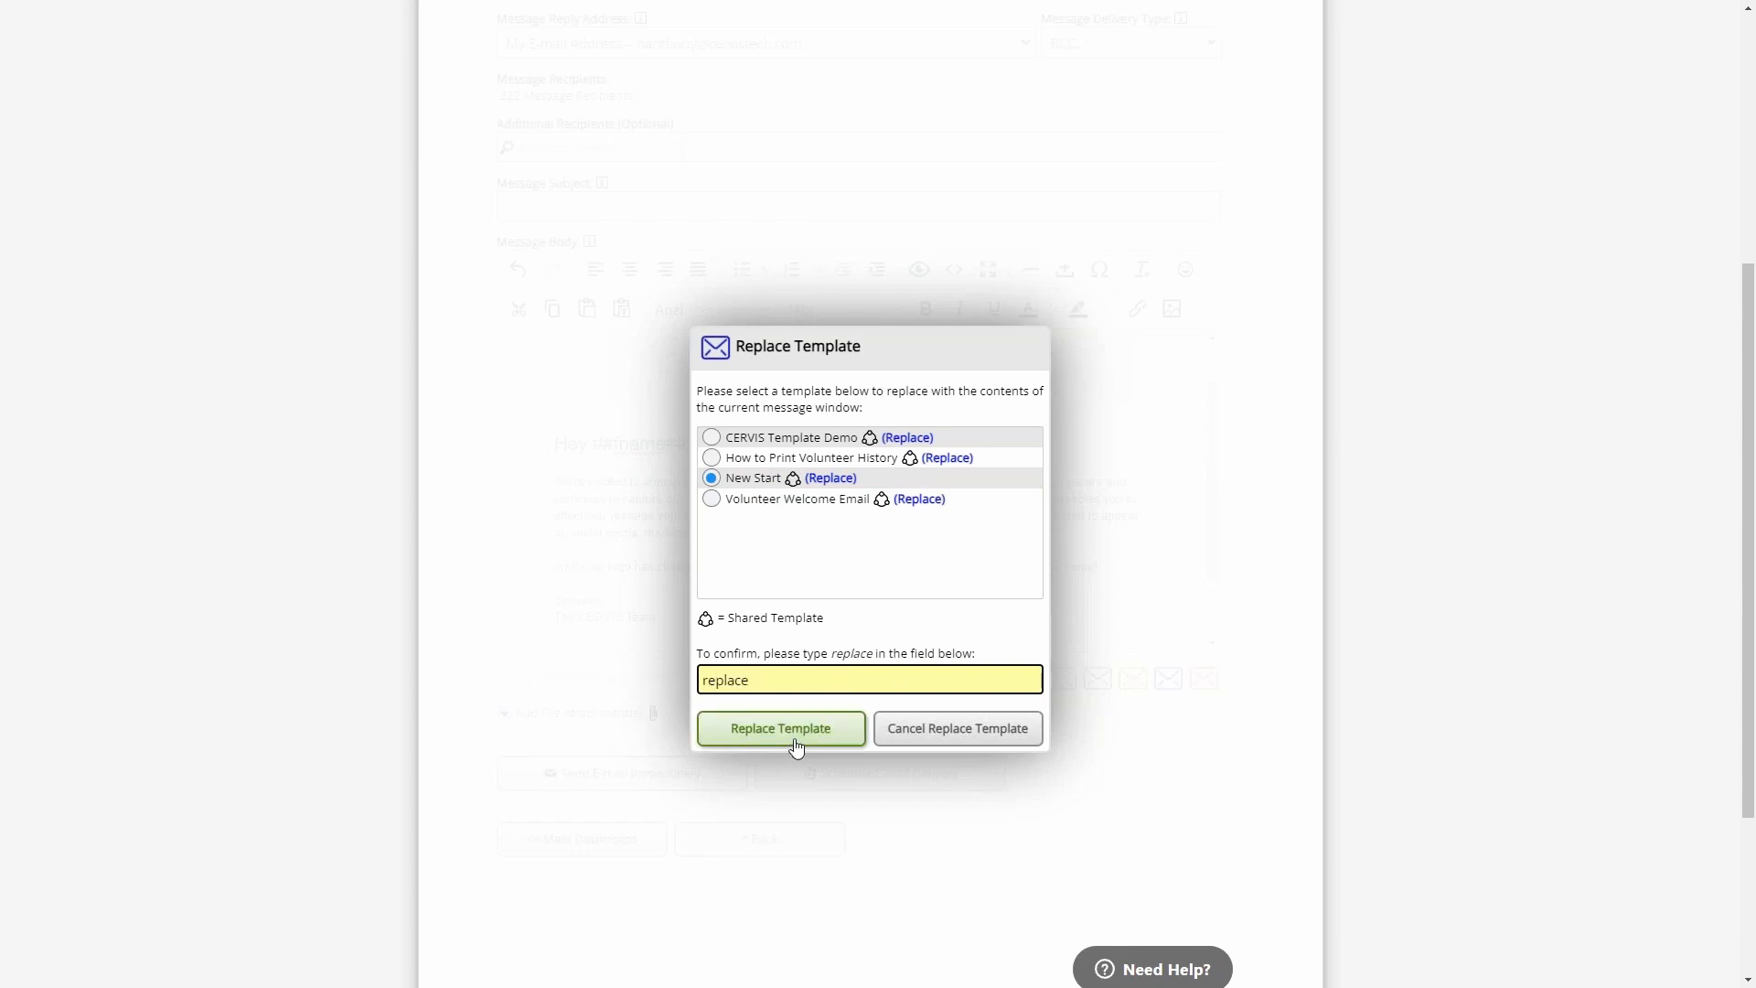
left_click(797, 744)
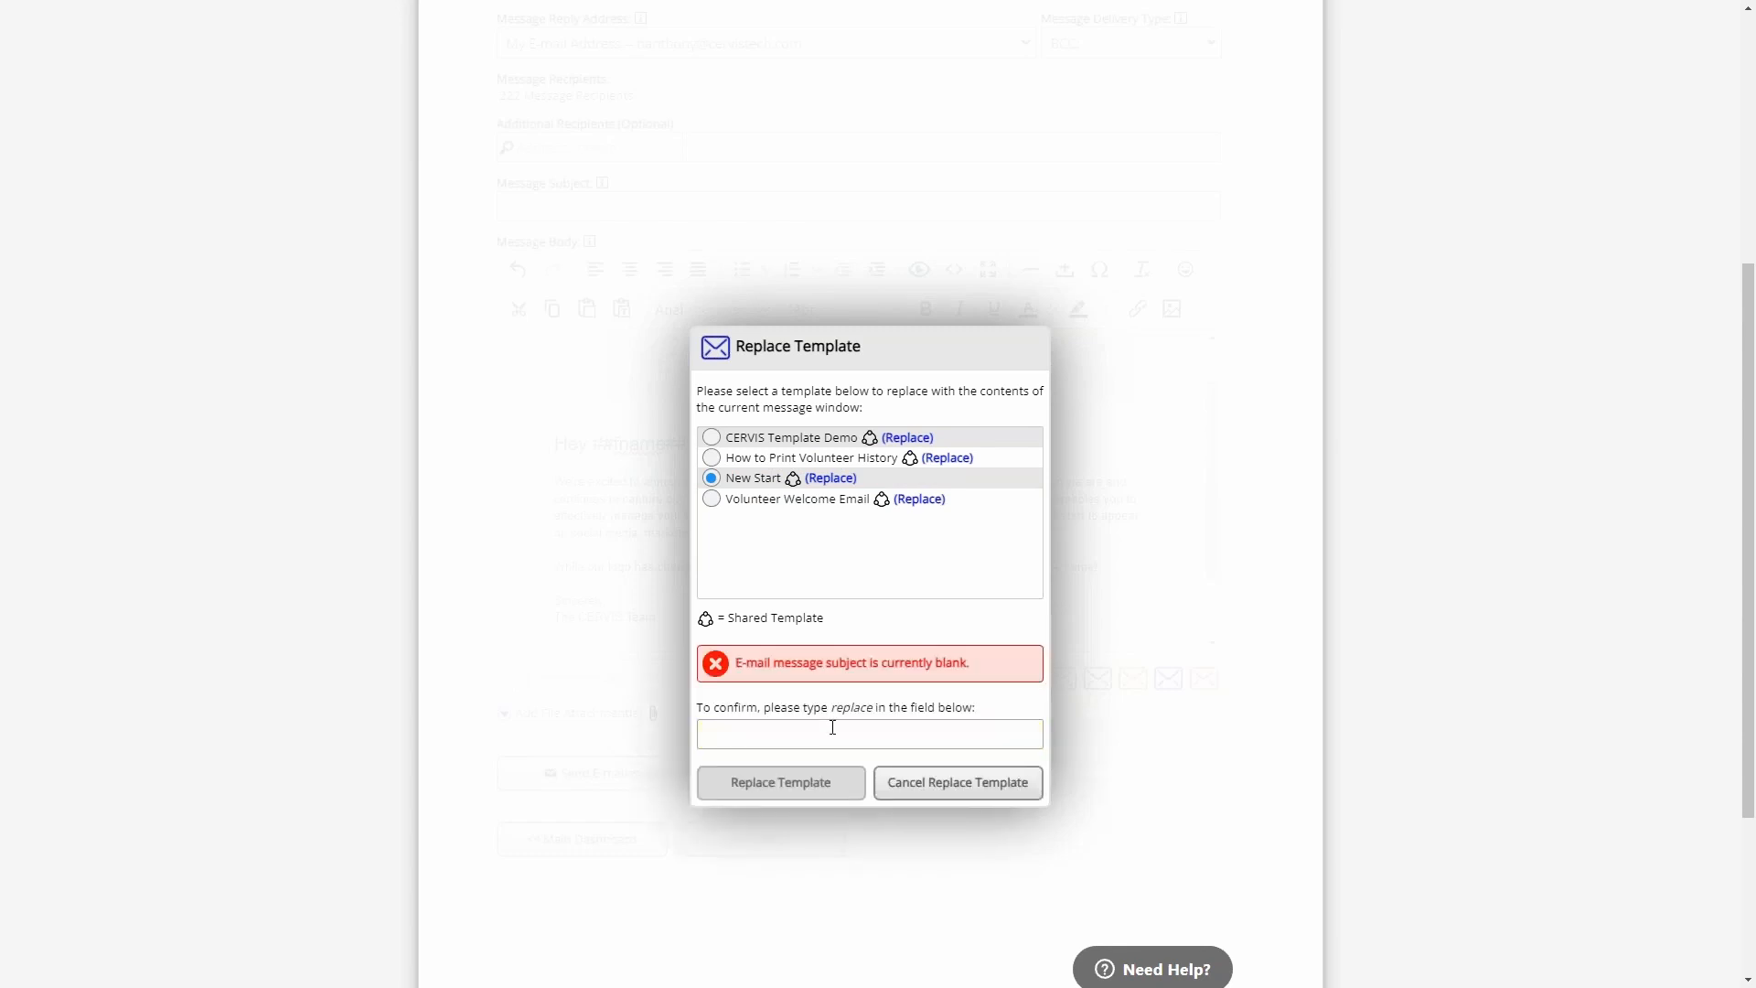
left_click(966, 785)
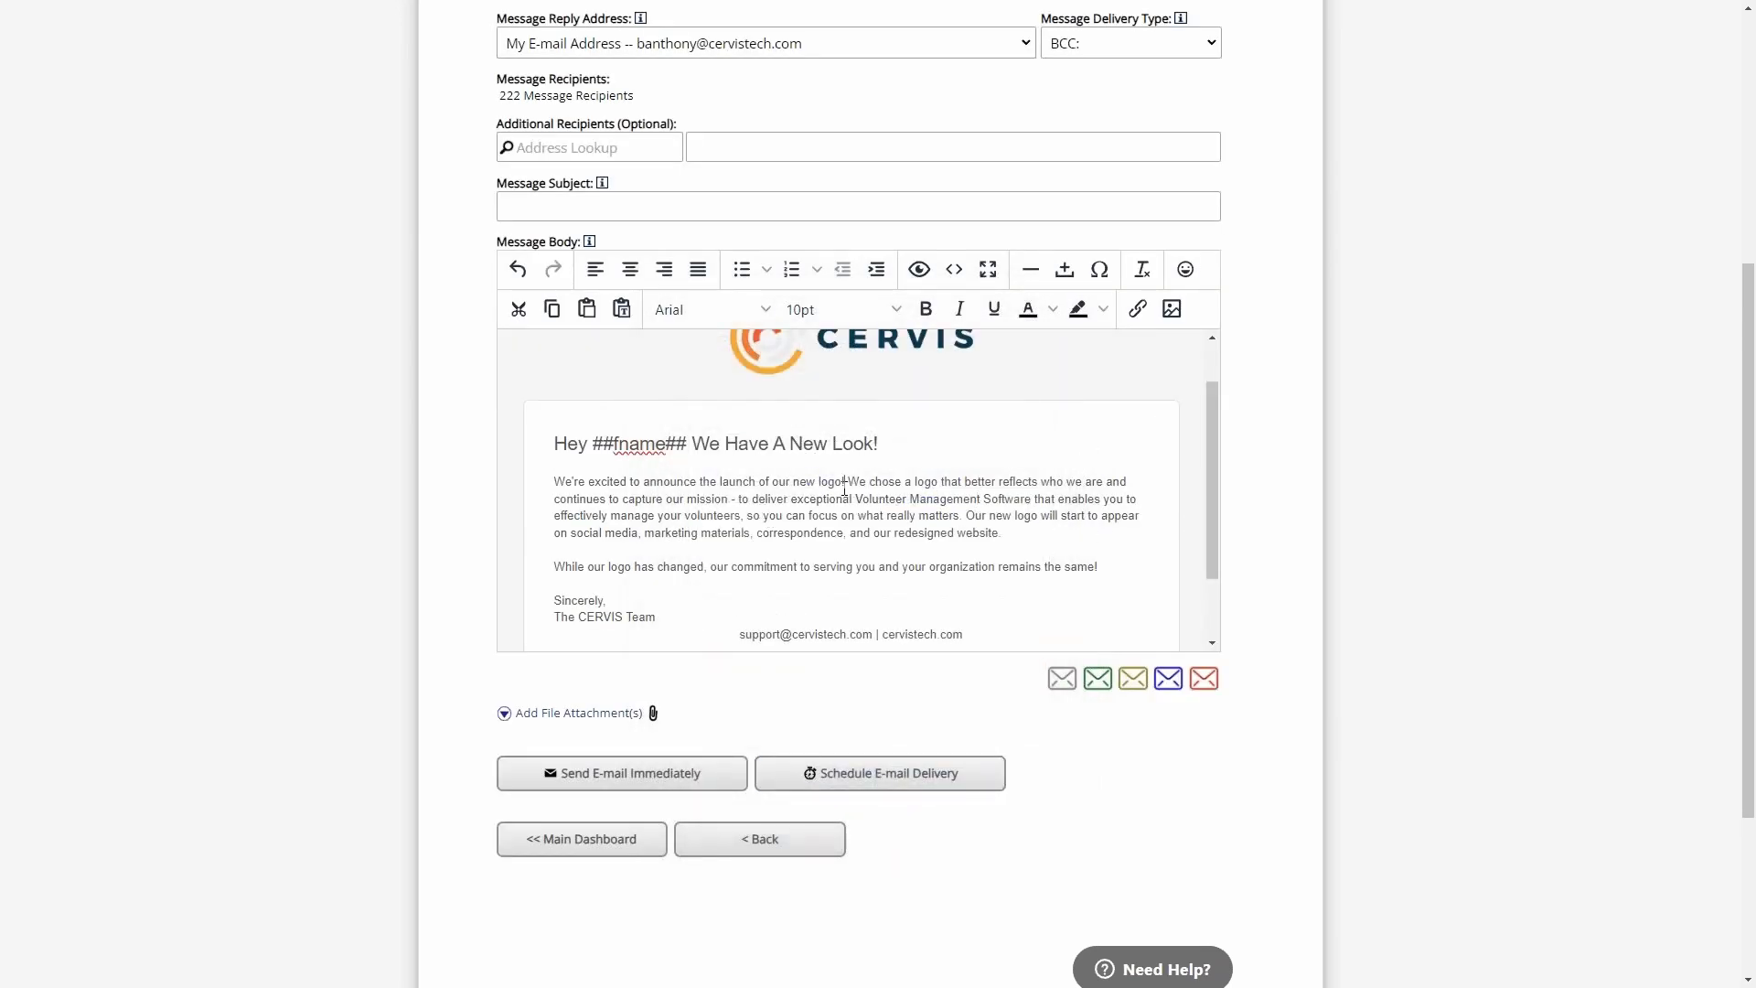
left_click(998, 546)
left_click(965, 530)
- Examine the file attachment slots and their file size limit below the message body, and hide them again
left_click(525, 721)
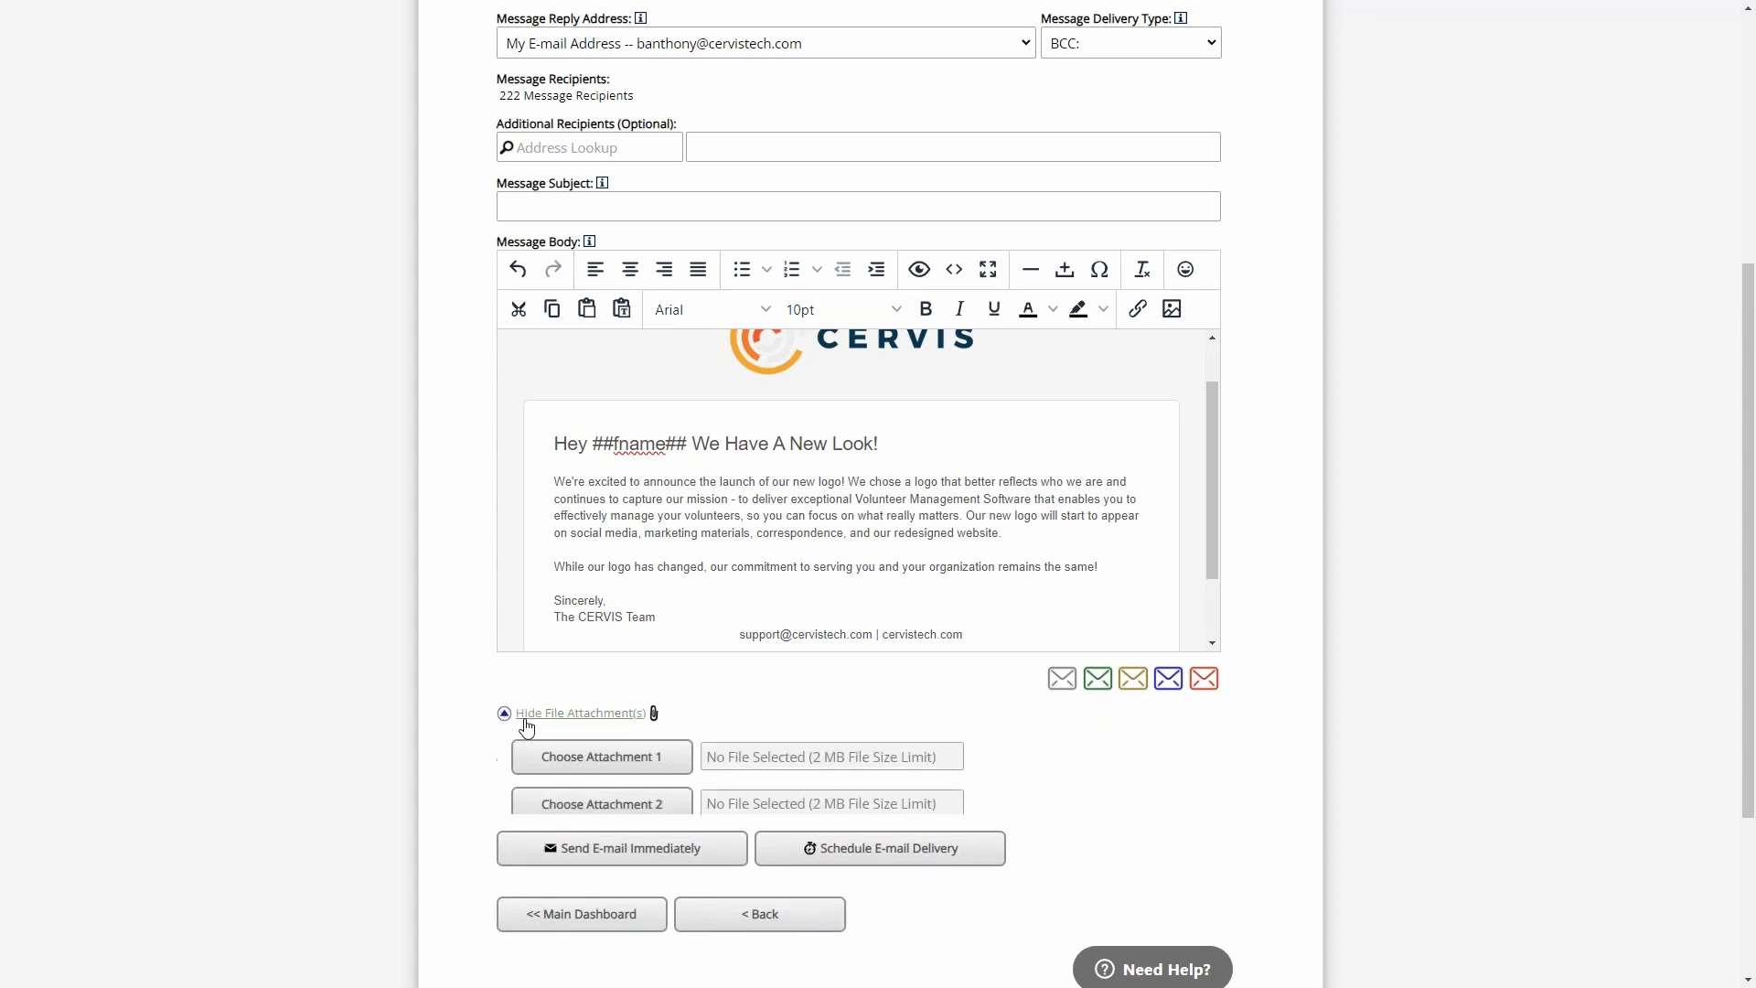
scroll(780, 690, "down", 3)
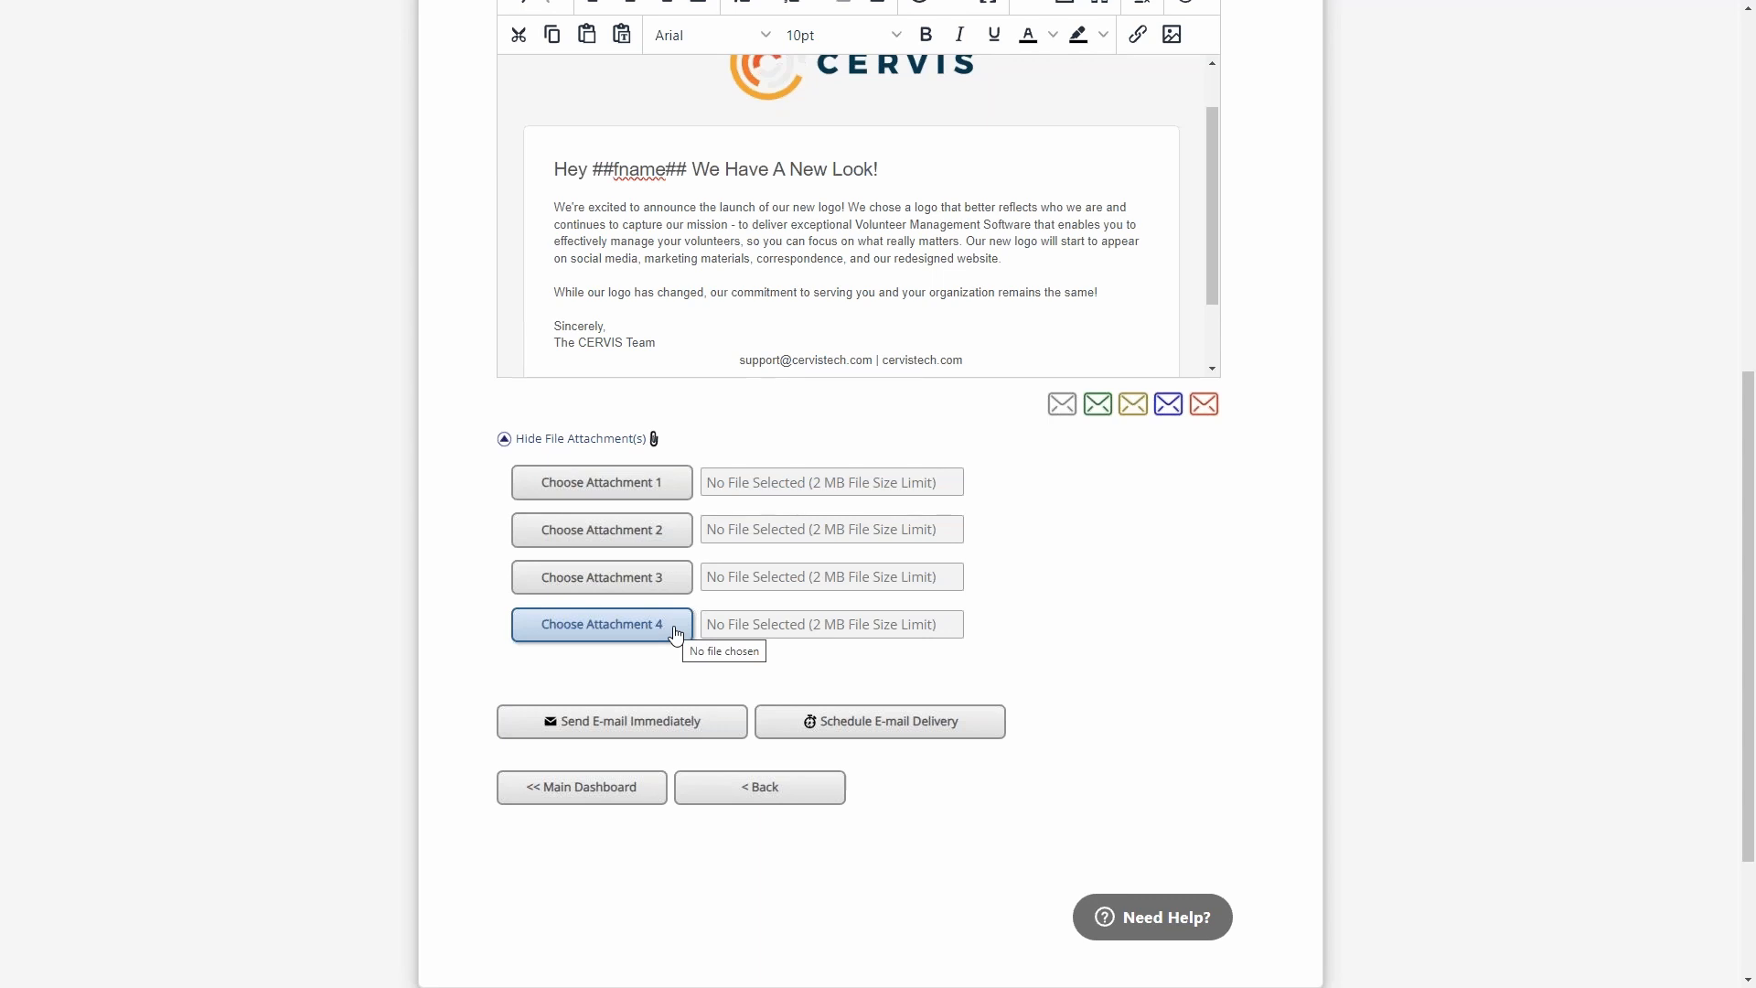
scroll(683, 224, "down", 1)
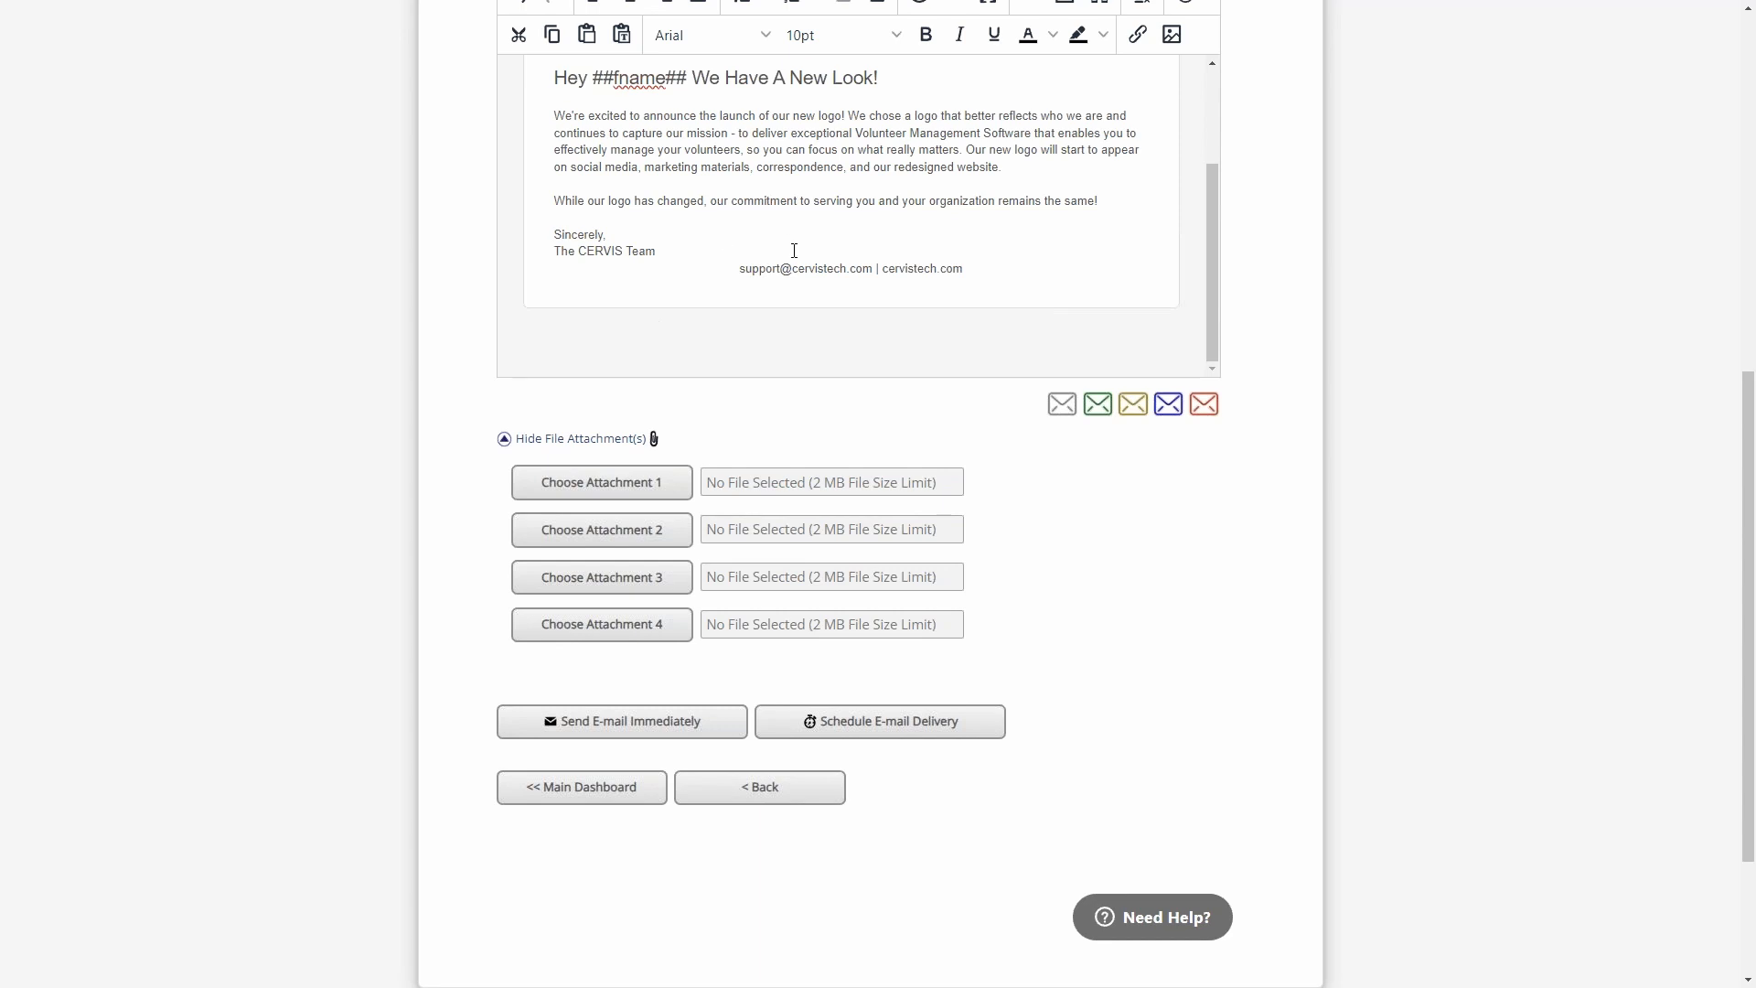
scroll(1317, 330, "up", 3)
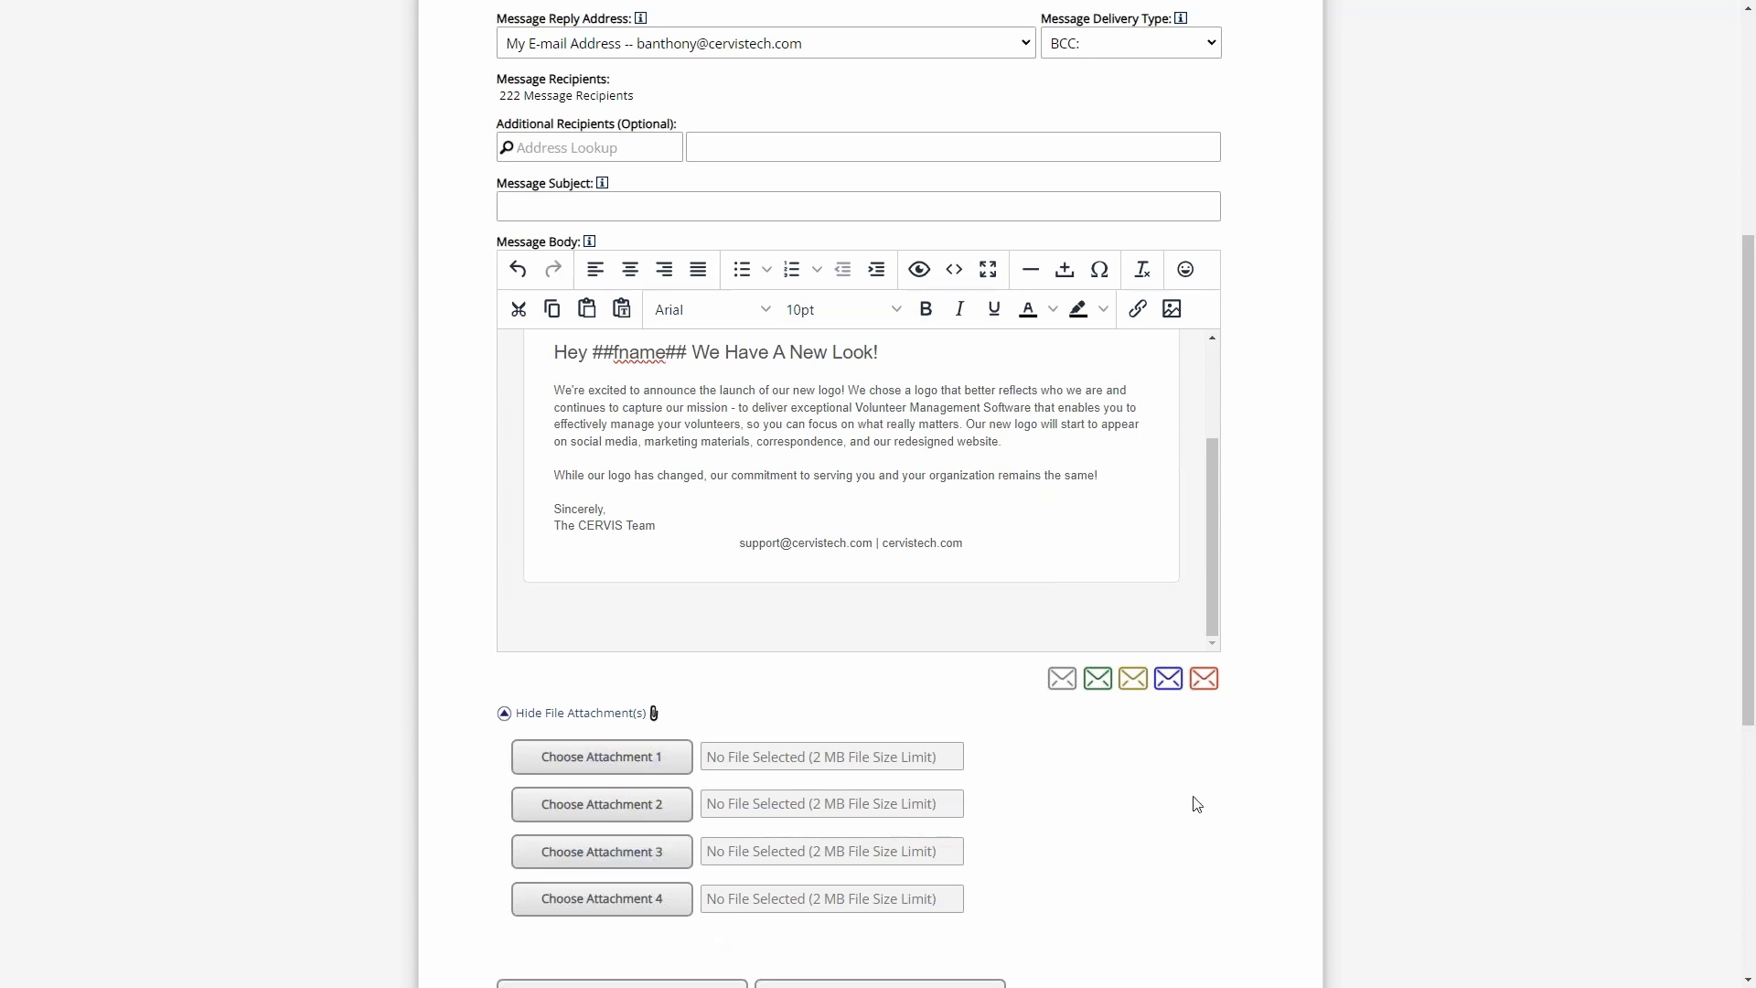
left_click(625, 723)
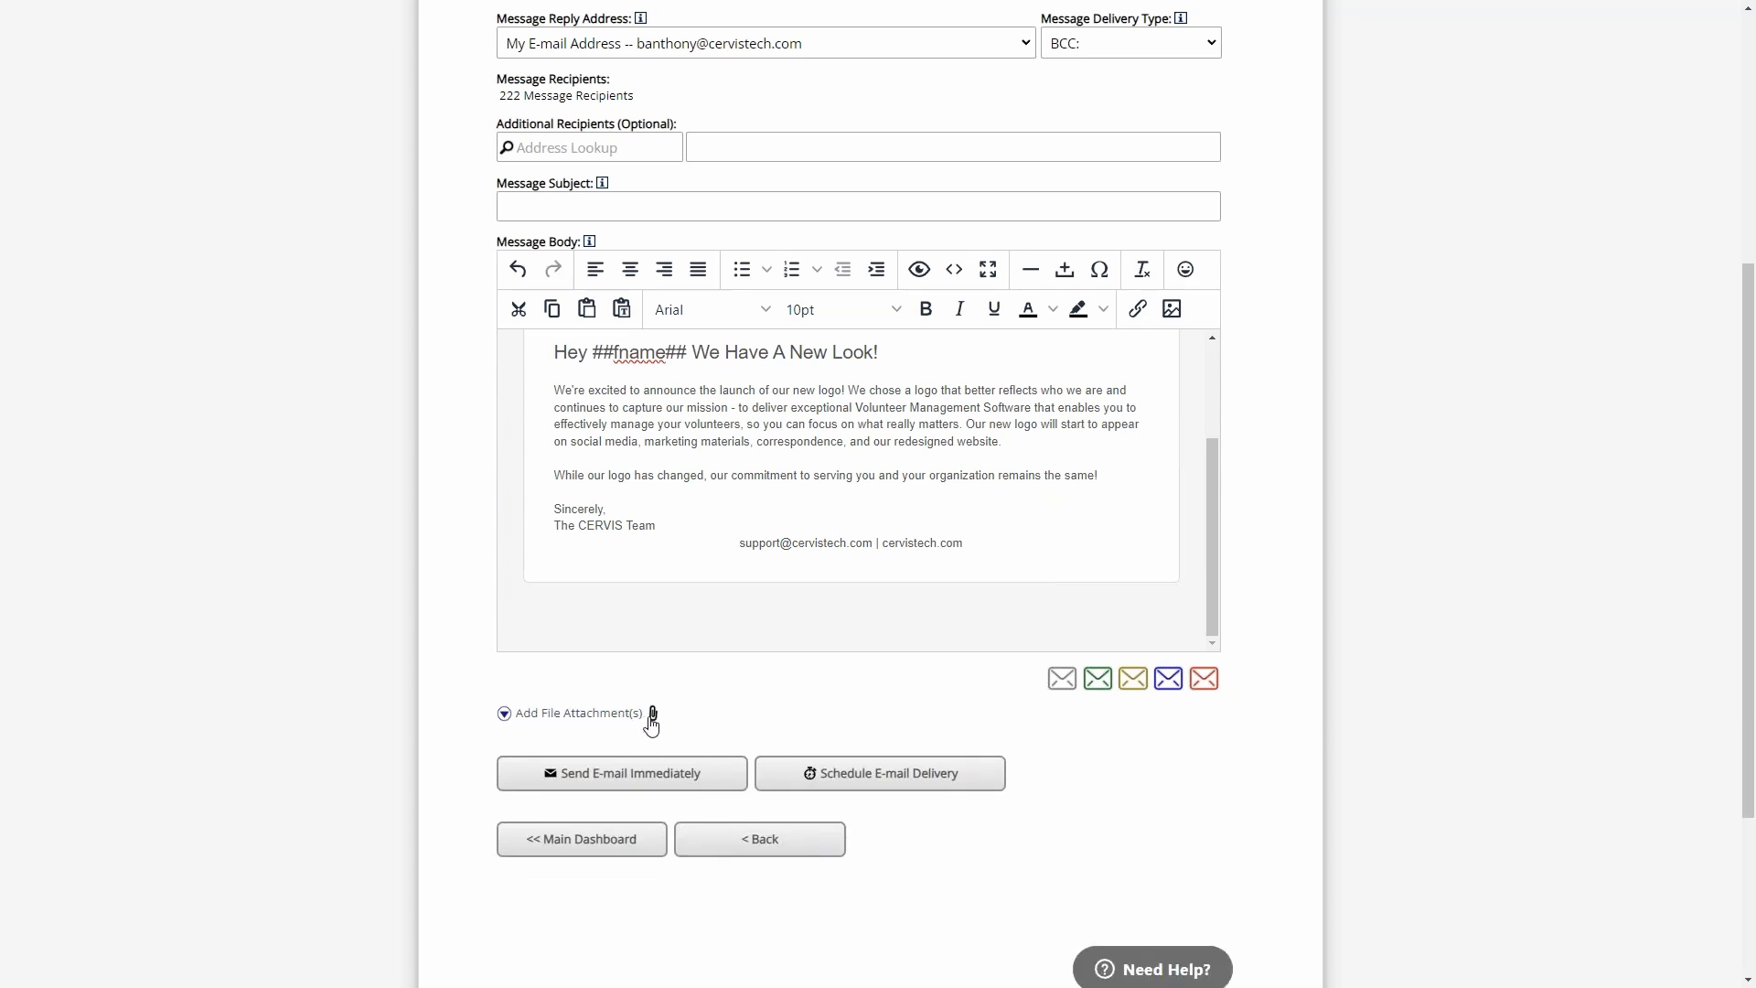
- Select the shared template "New Start" for deletion, and cancel before confirming
left_click(1204, 680)
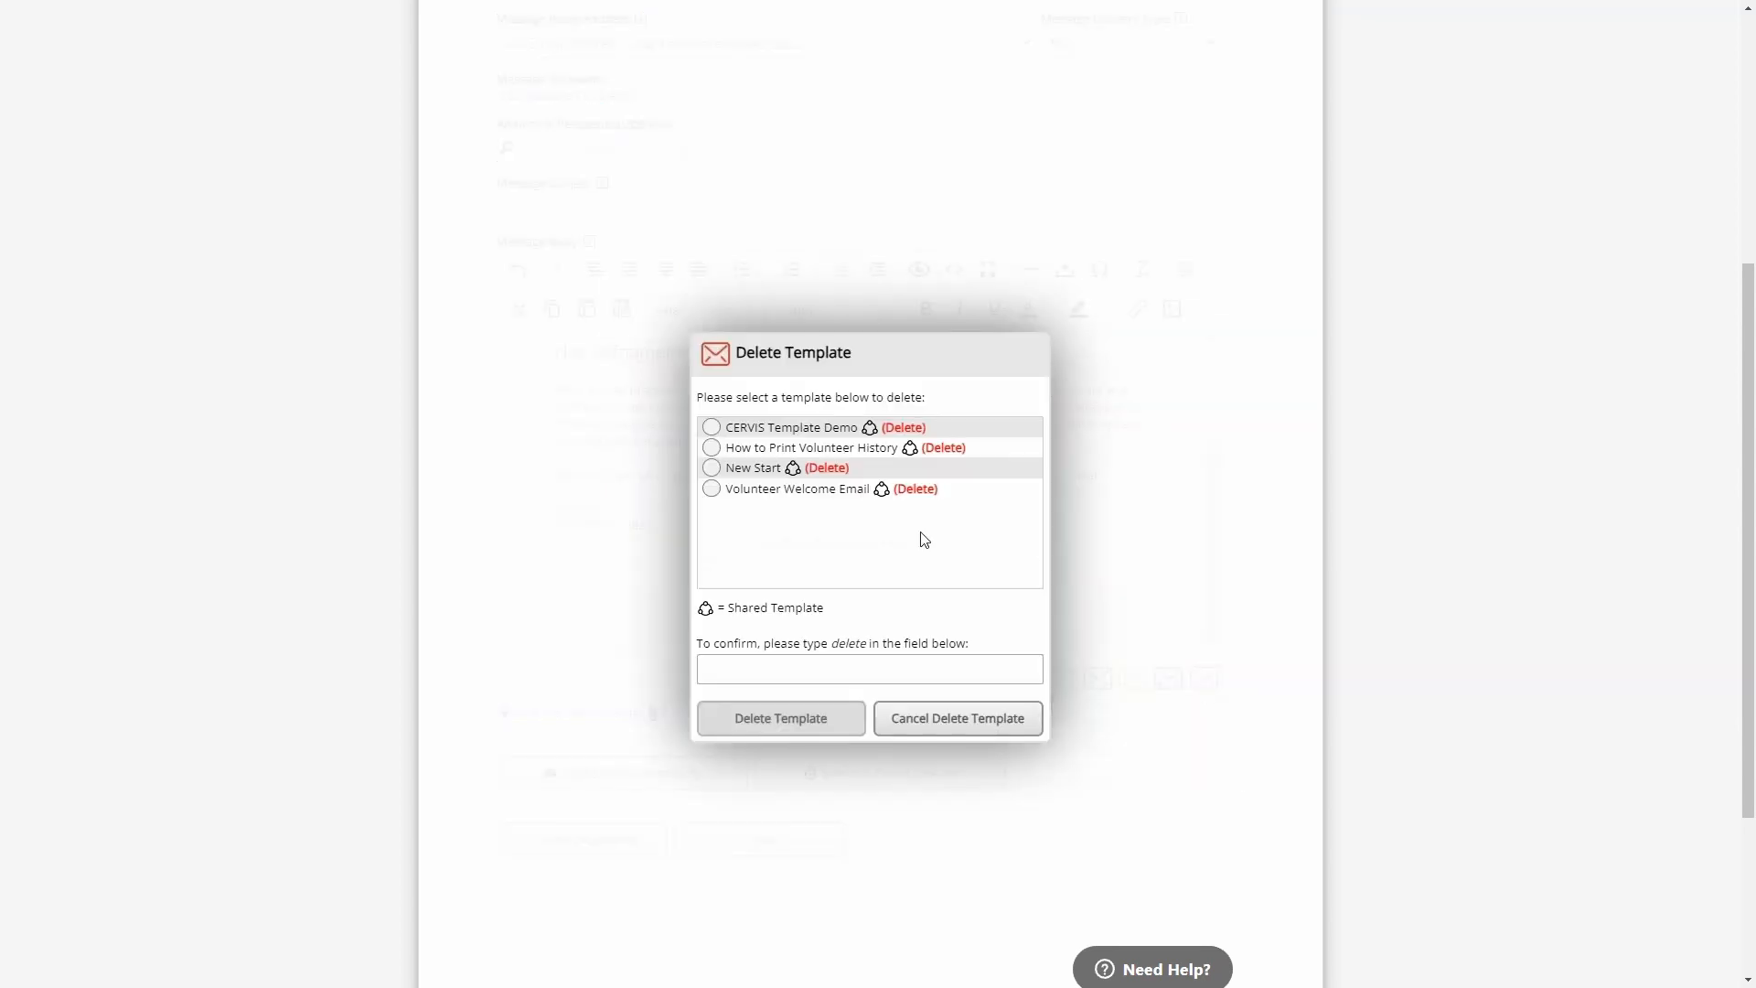
left_click(752, 472)
left_click(835, 666)
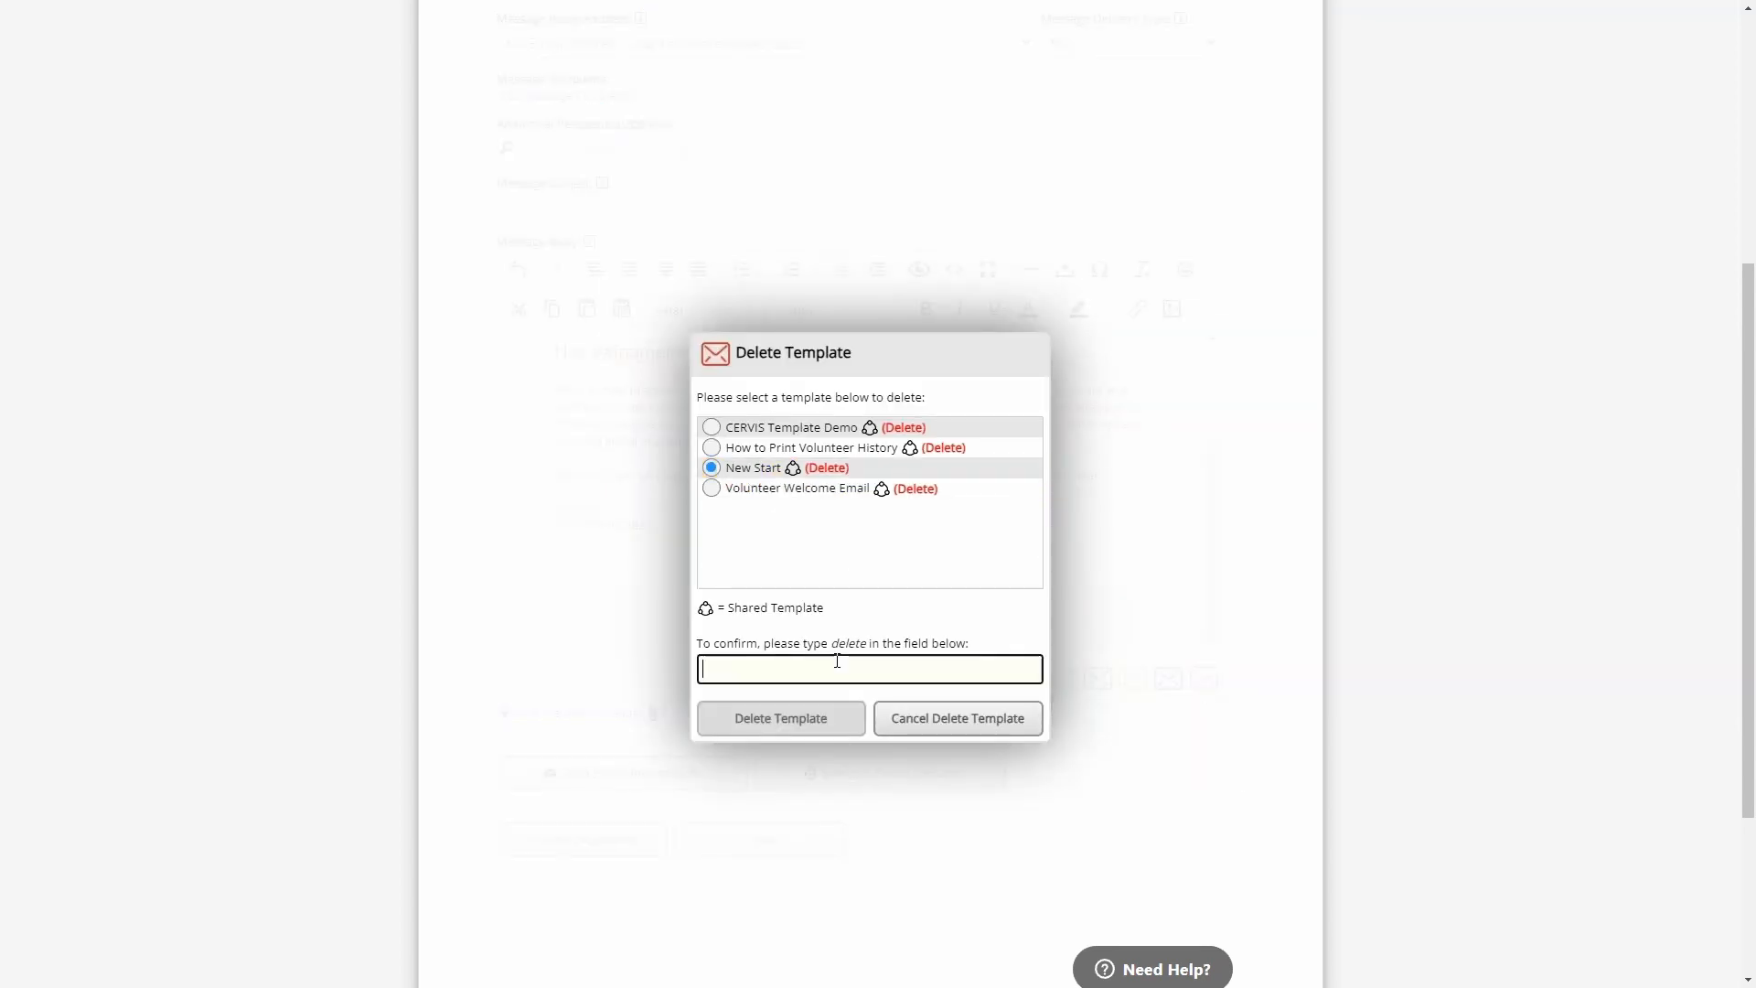
left_click(975, 725)
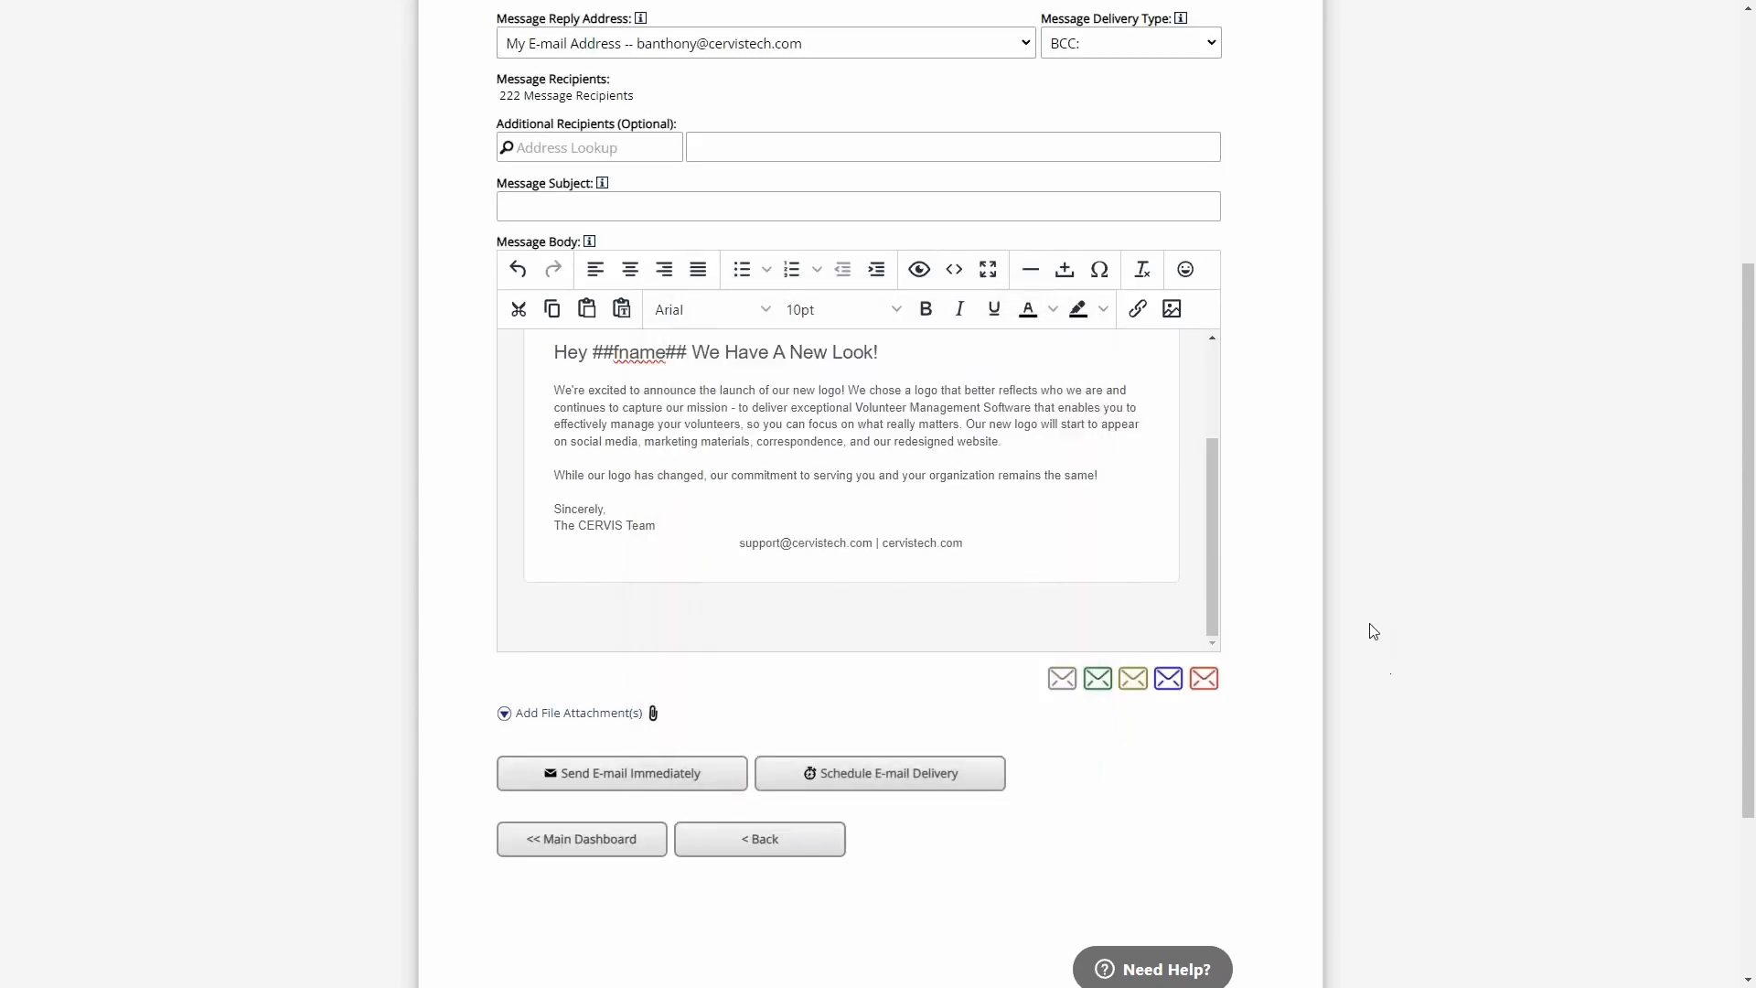
- Review the composed message body and enter "Test" as the message subject
left_click_drag(1208, 502, 1209, 364)
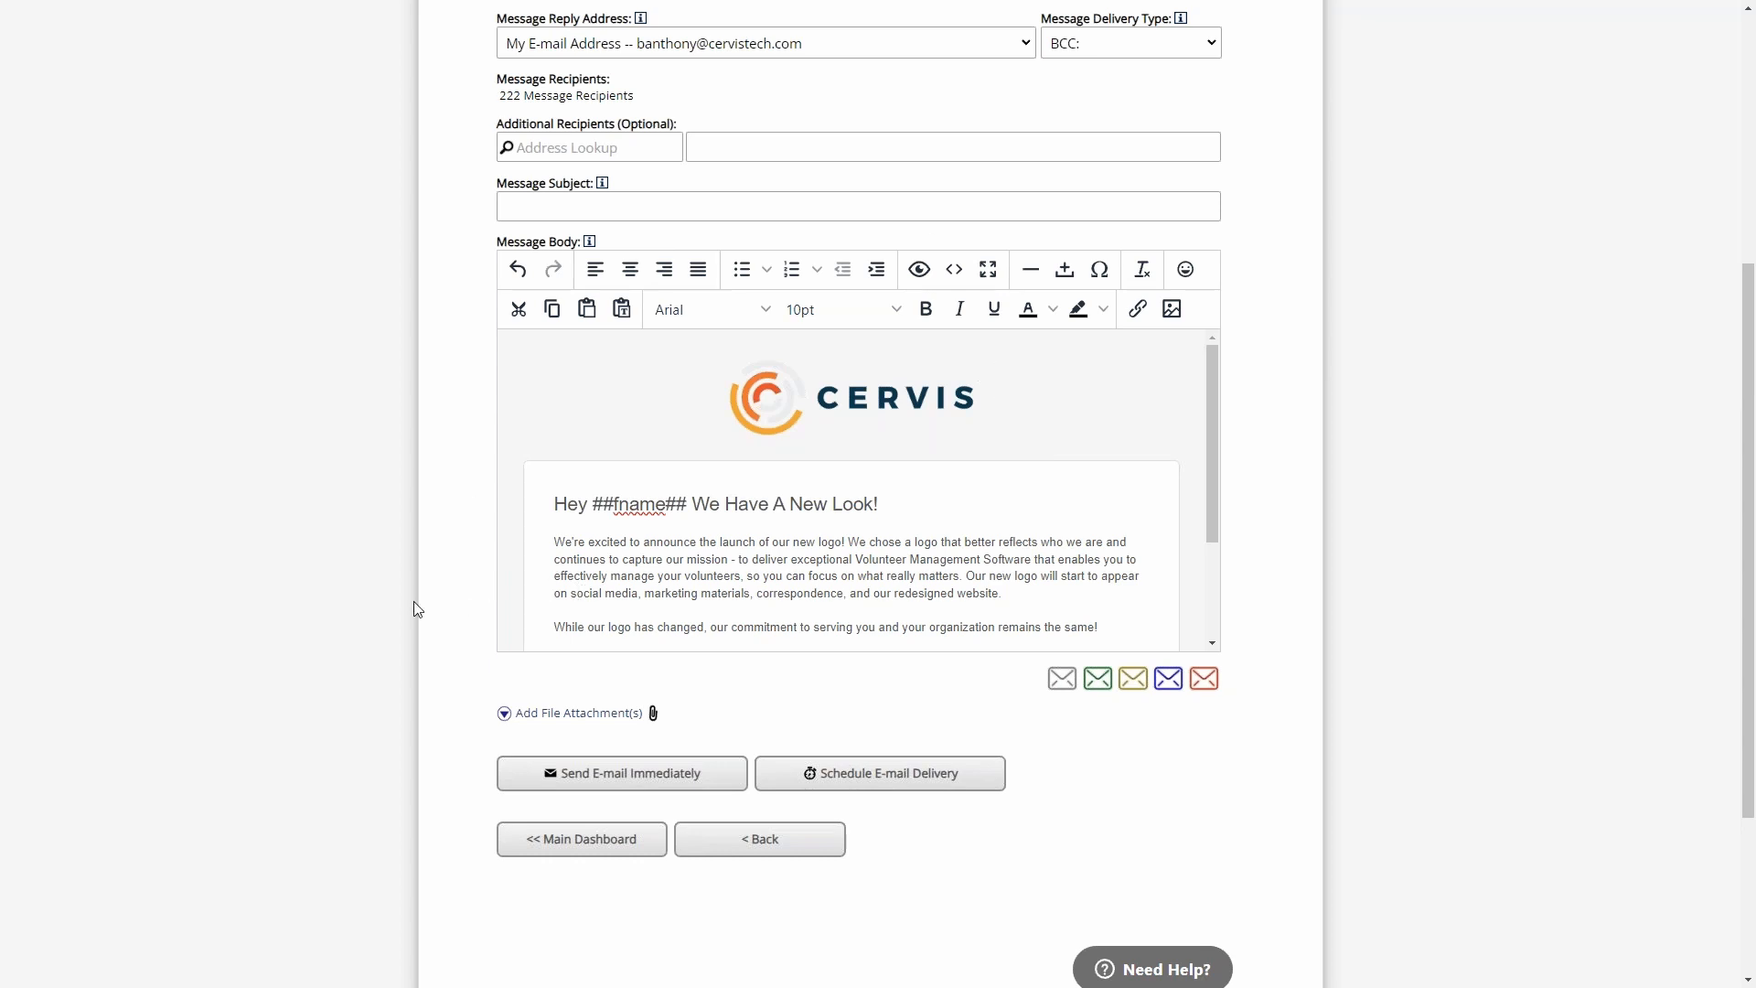
scroll(459, 580, "down", 3)
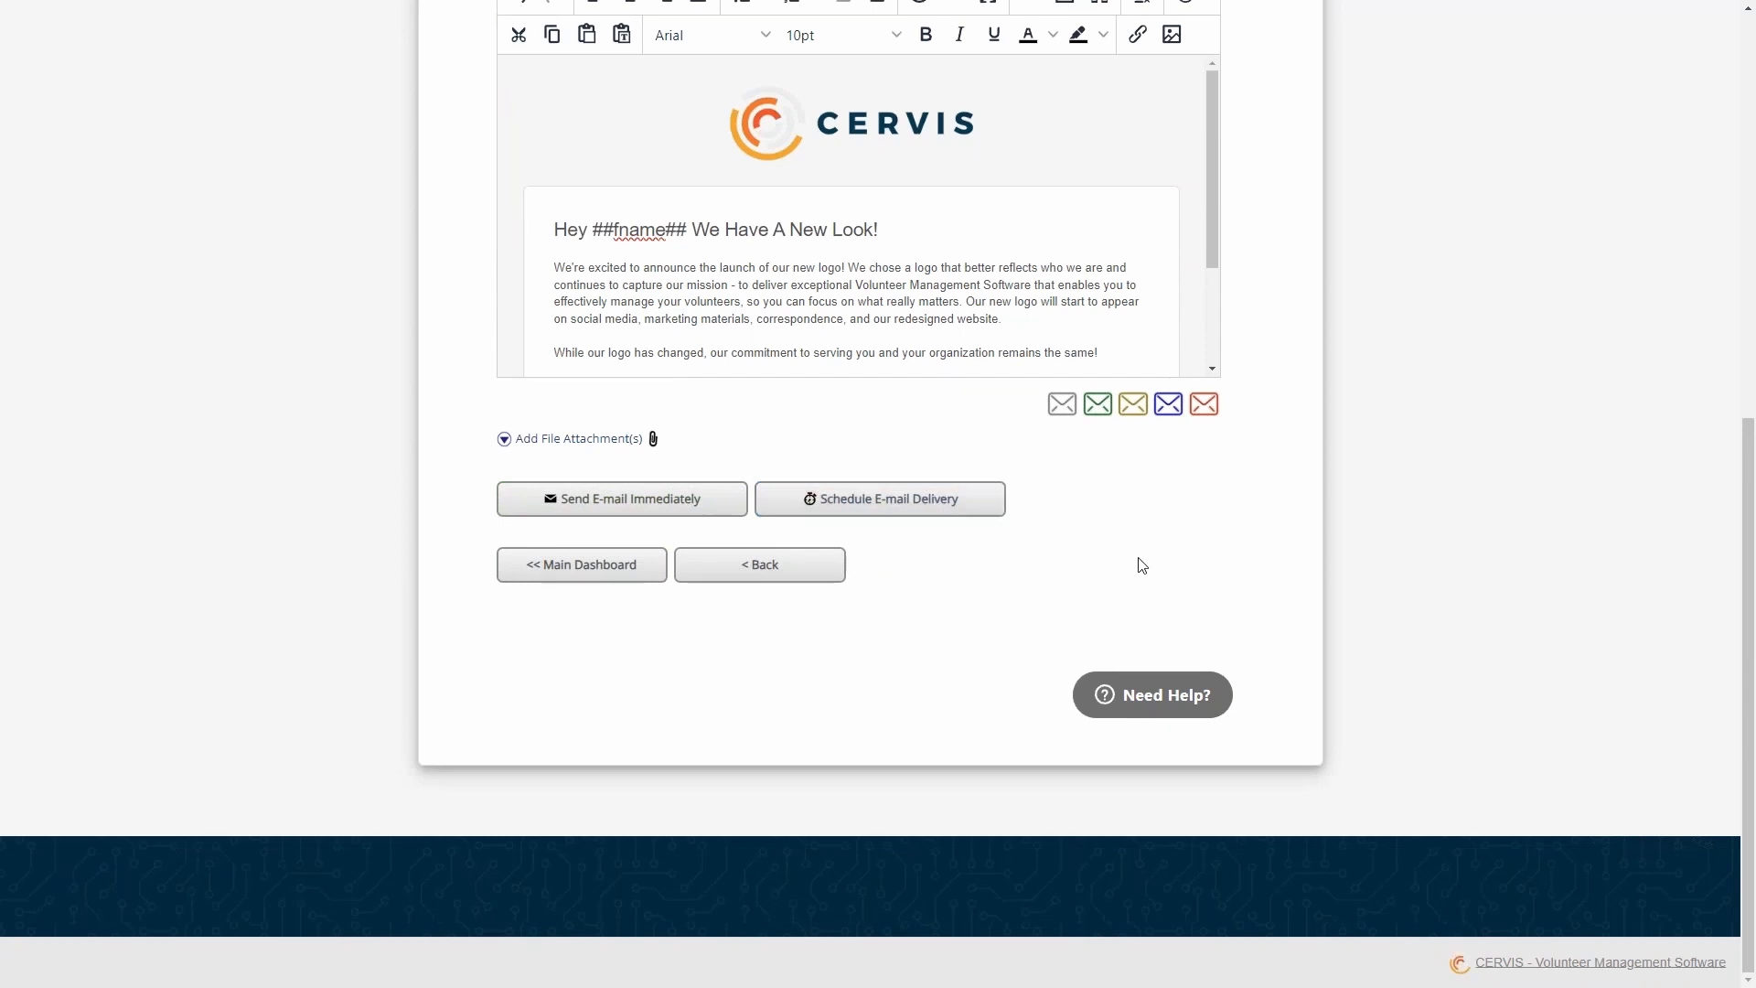
scroll(574, 198, "up", 2)
left_click(580, 116)
type("Test")
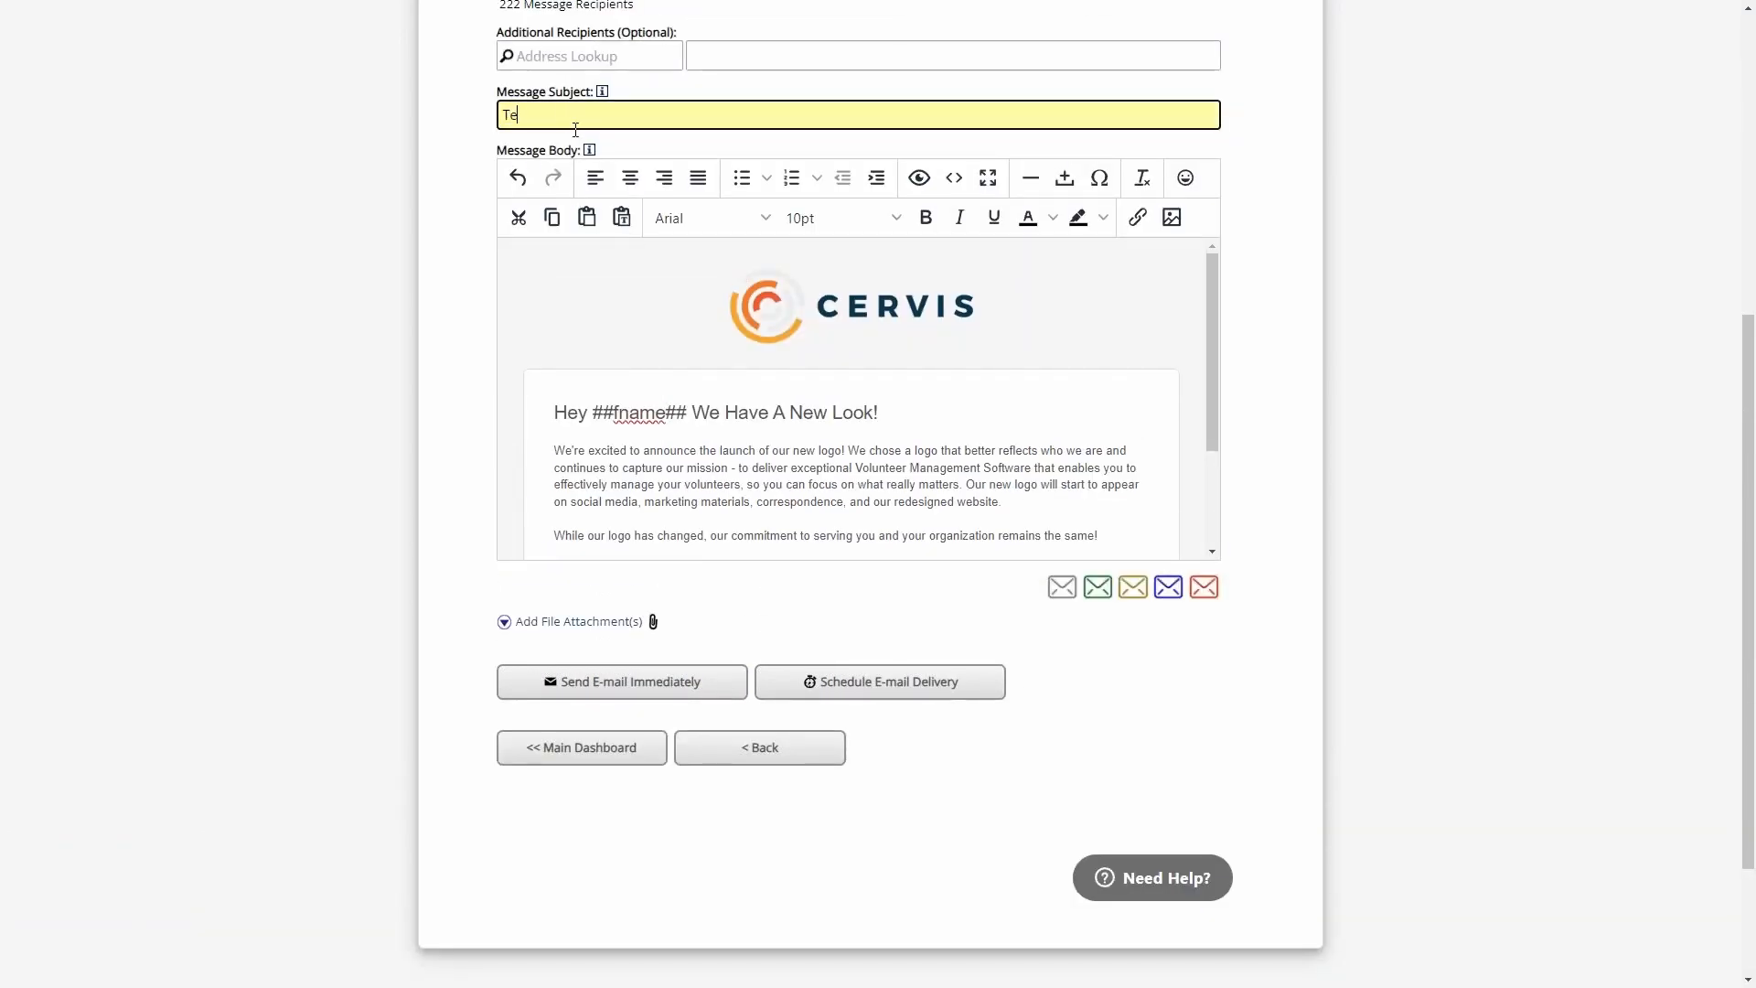
- Schedule the e-mail's delivery for Sun, Apr 21, 2024 at 2:00 PM
left_click(886, 690)
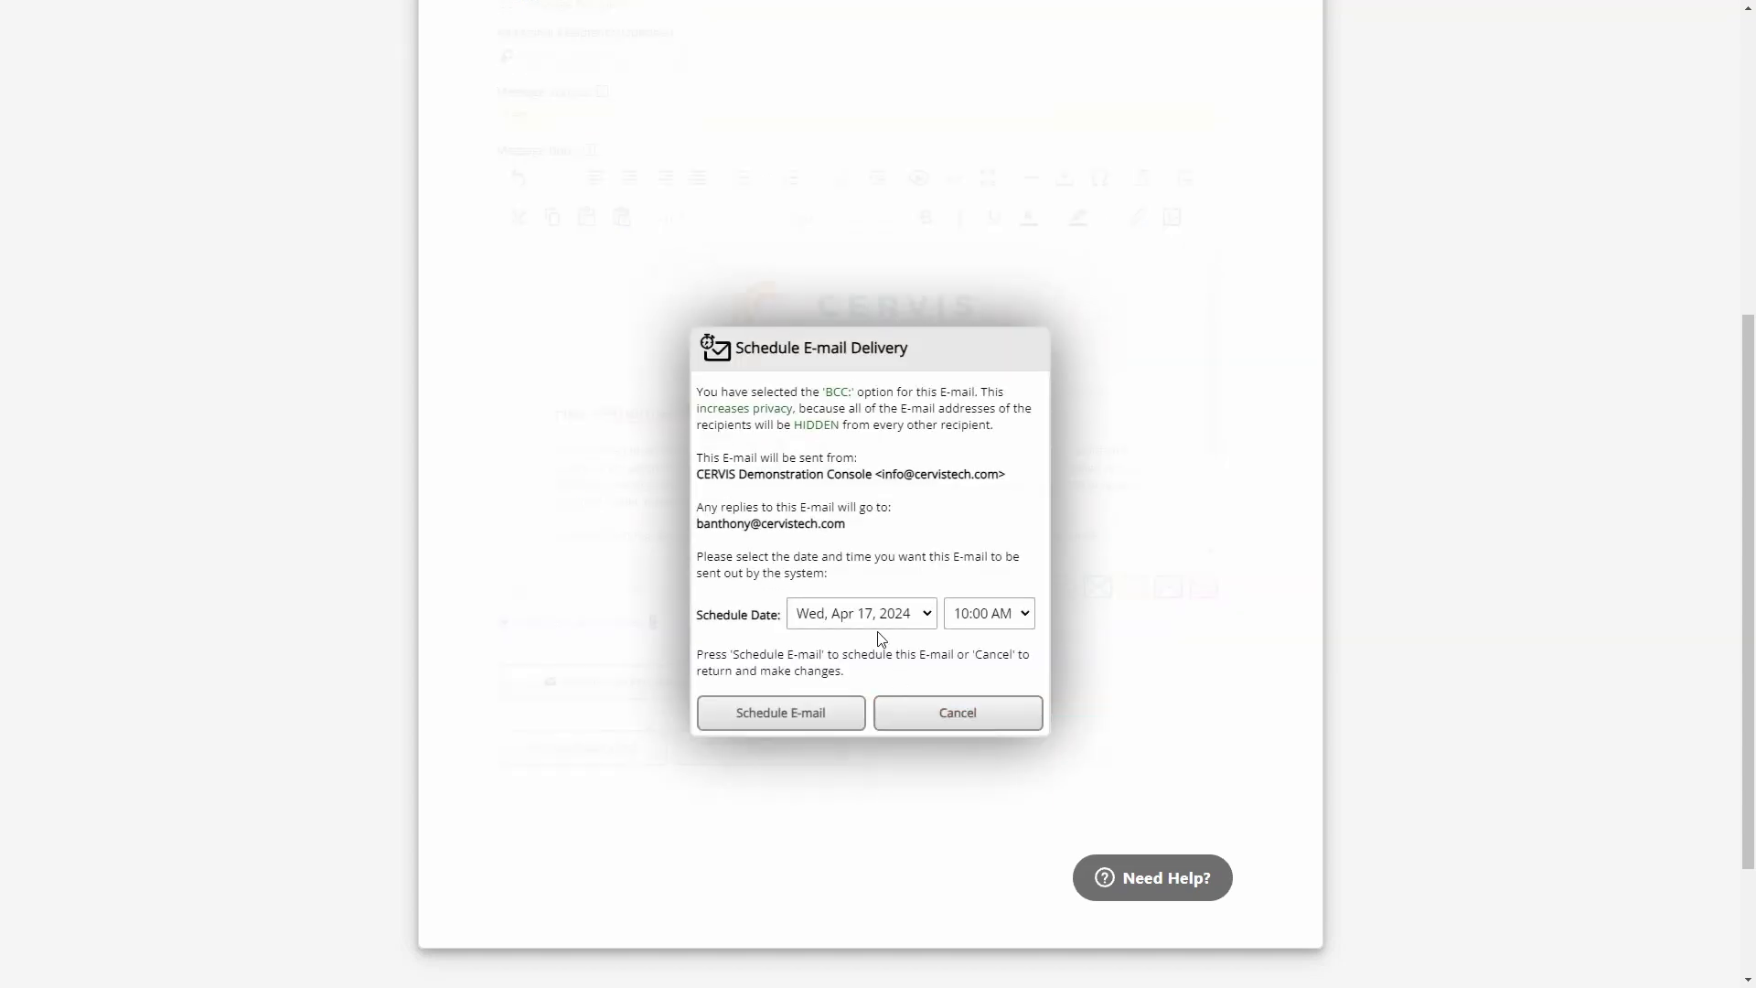
left_click(916, 617)
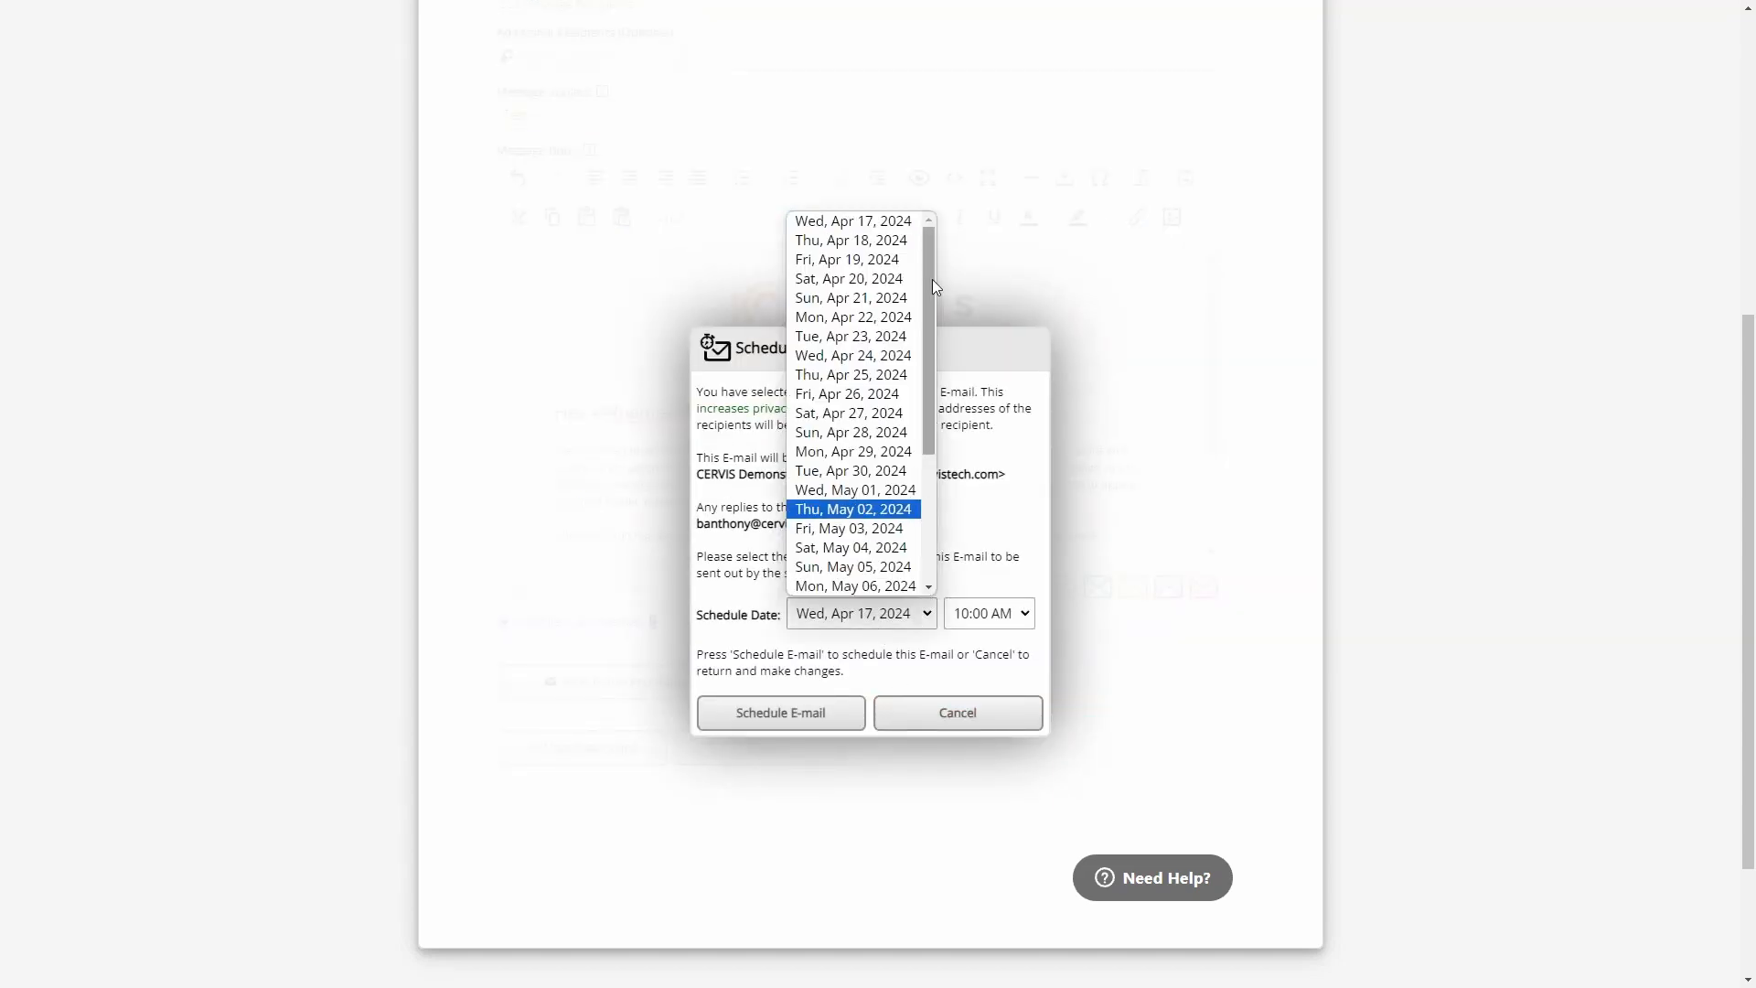
mouse_move(925, 256)
left_mouse_down()
mouse_move(930, 424)
mouse_move(926, 256)
left_mouse_up()
left_click(1008, 613)
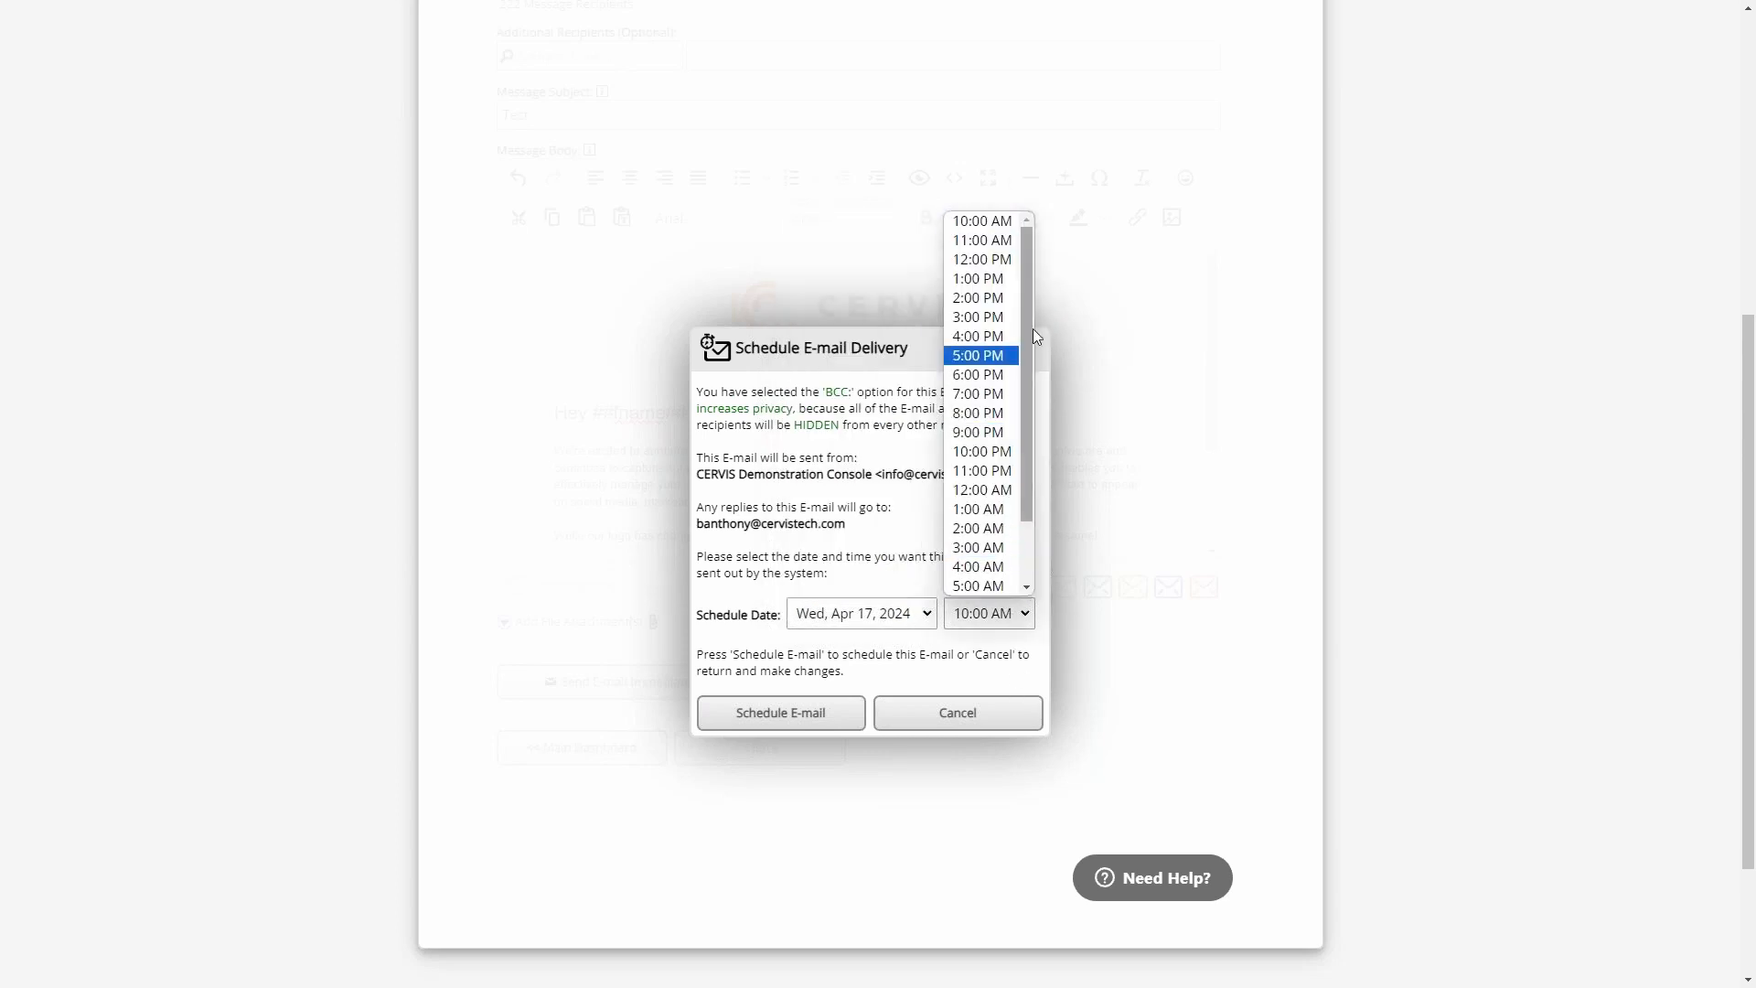
left_click(884, 558)
left_click(878, 619)
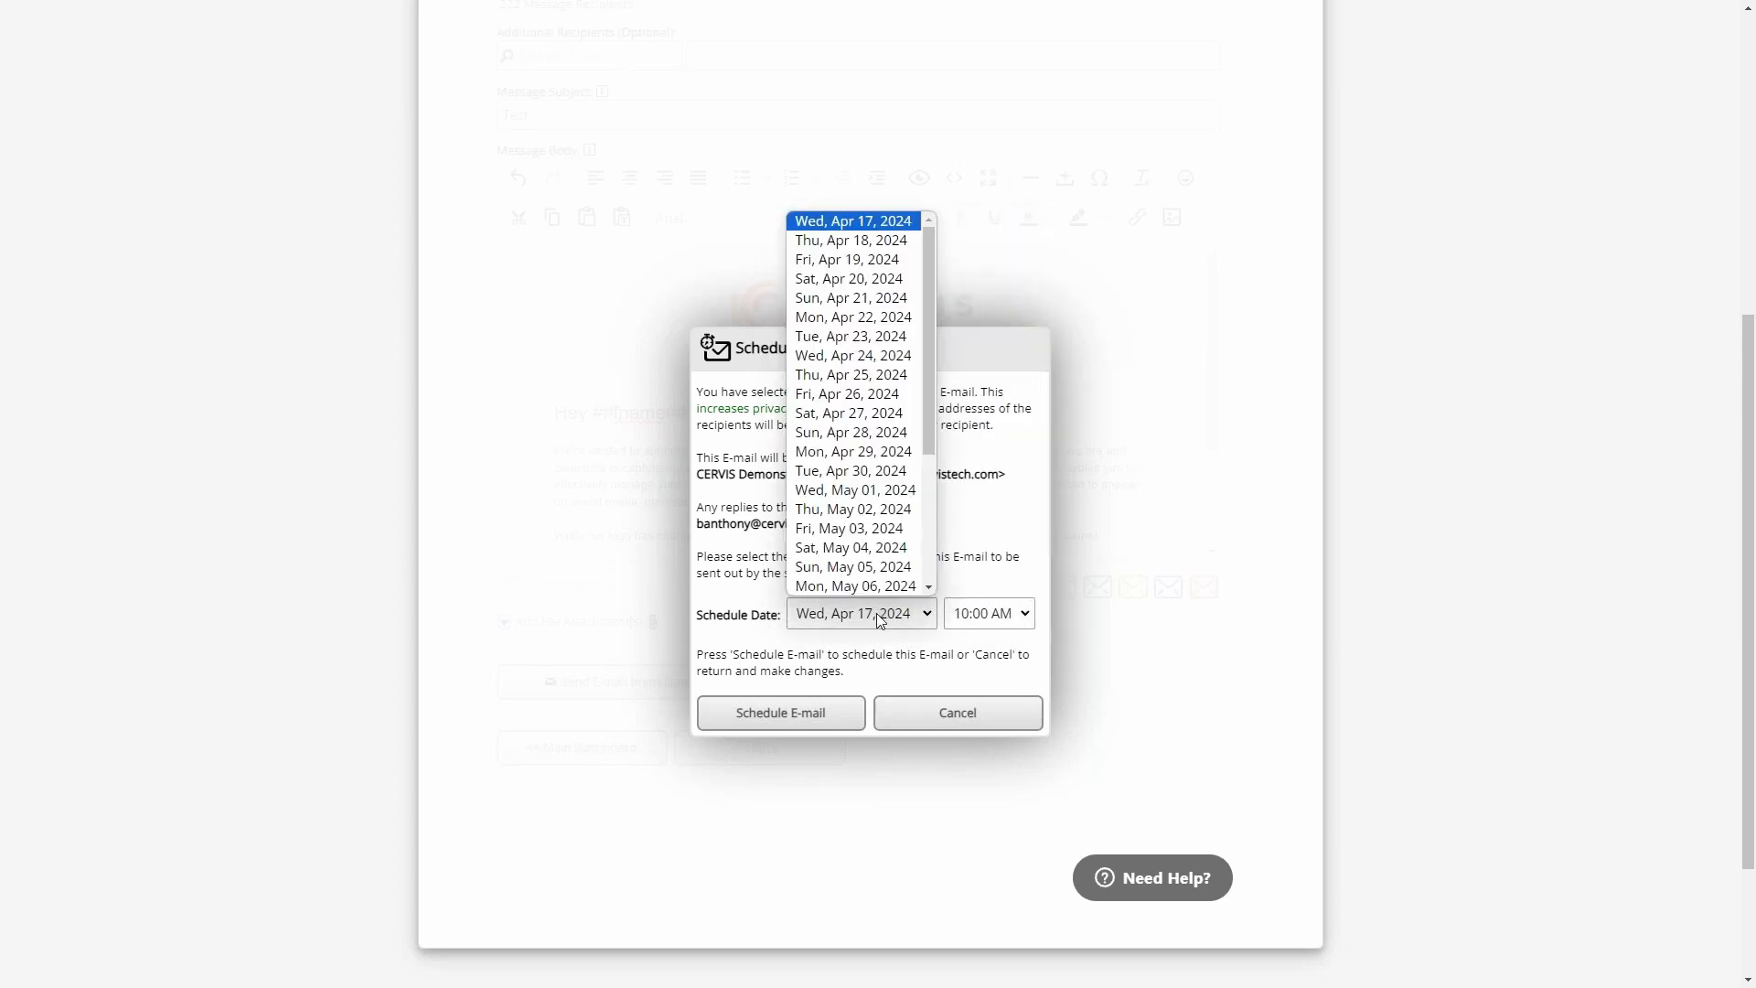
left_click(878, 305)
left_click(1015, 616)
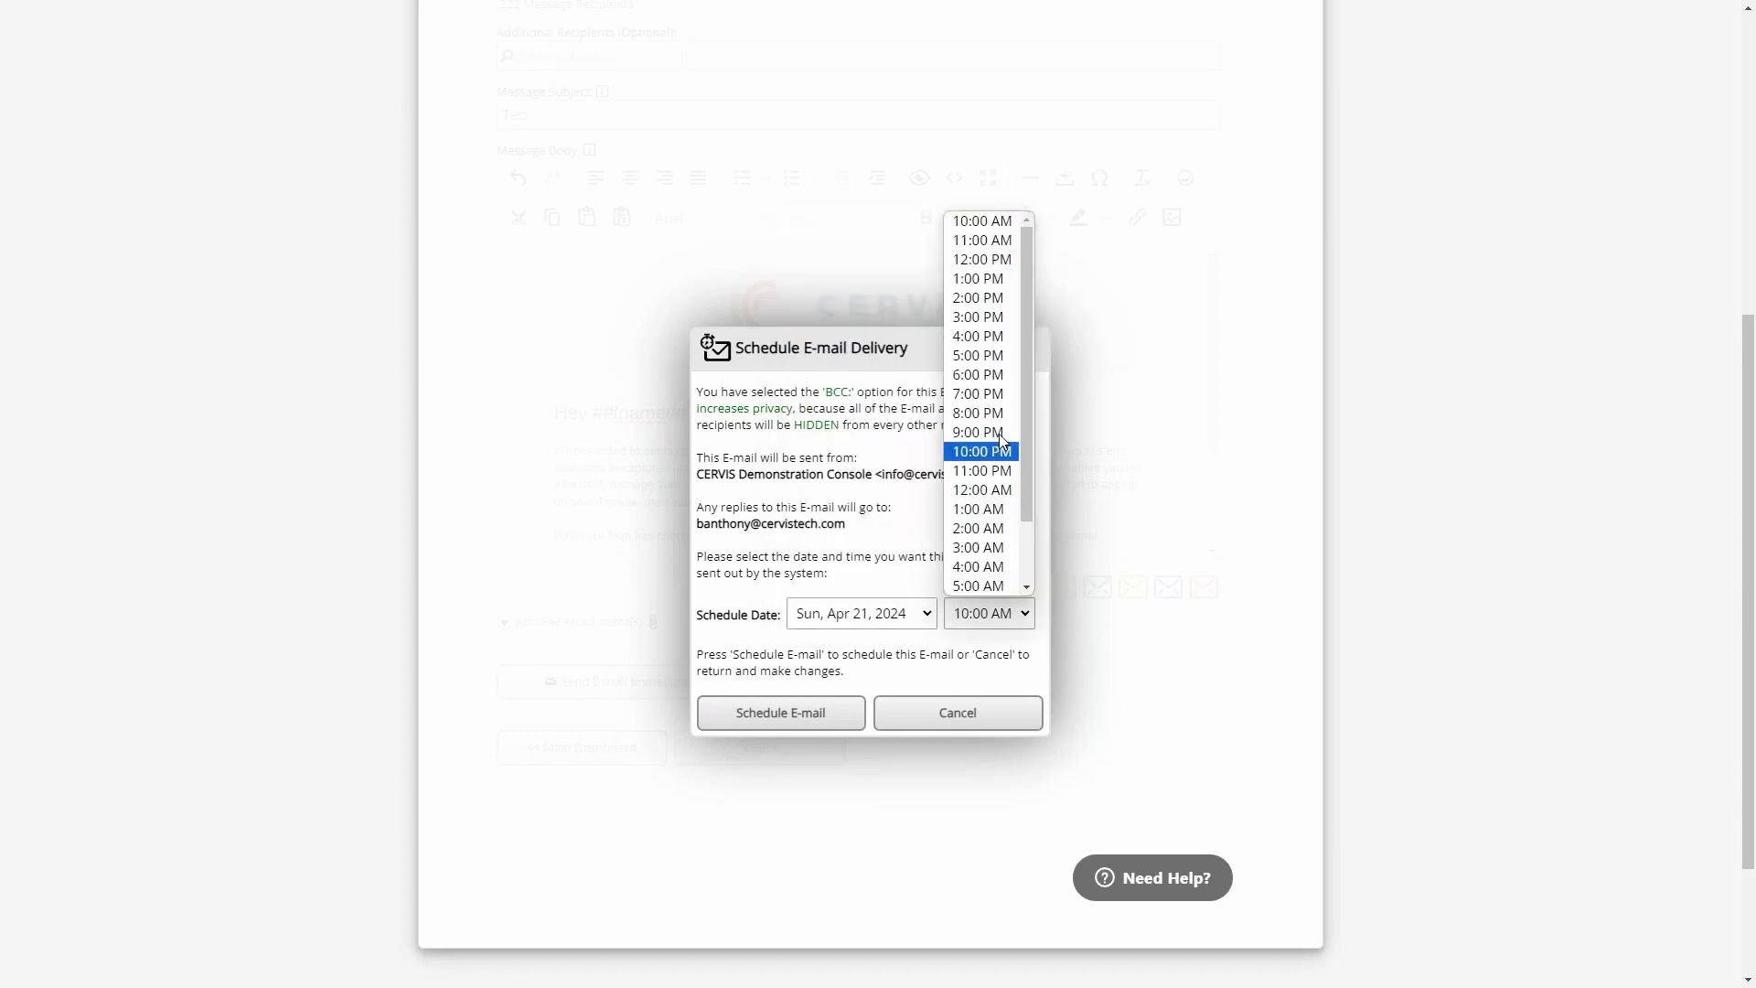
left_click(979, 297)
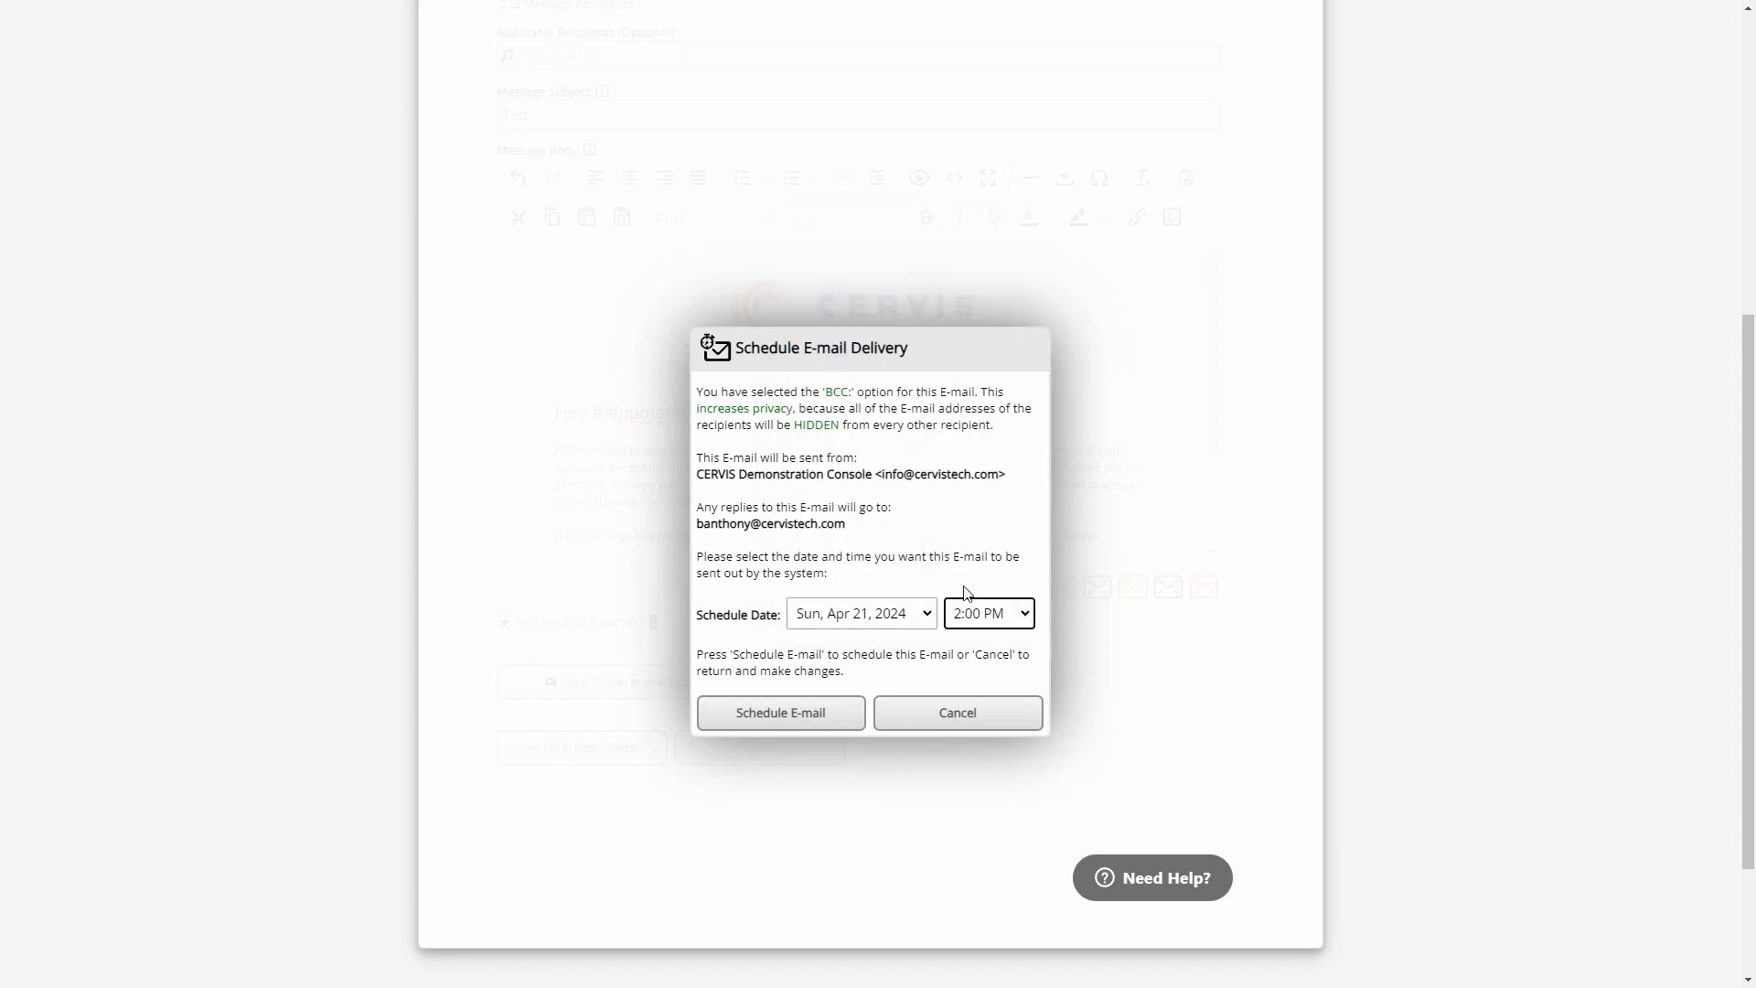
left_click(909, 545)
left_click(782, 713)
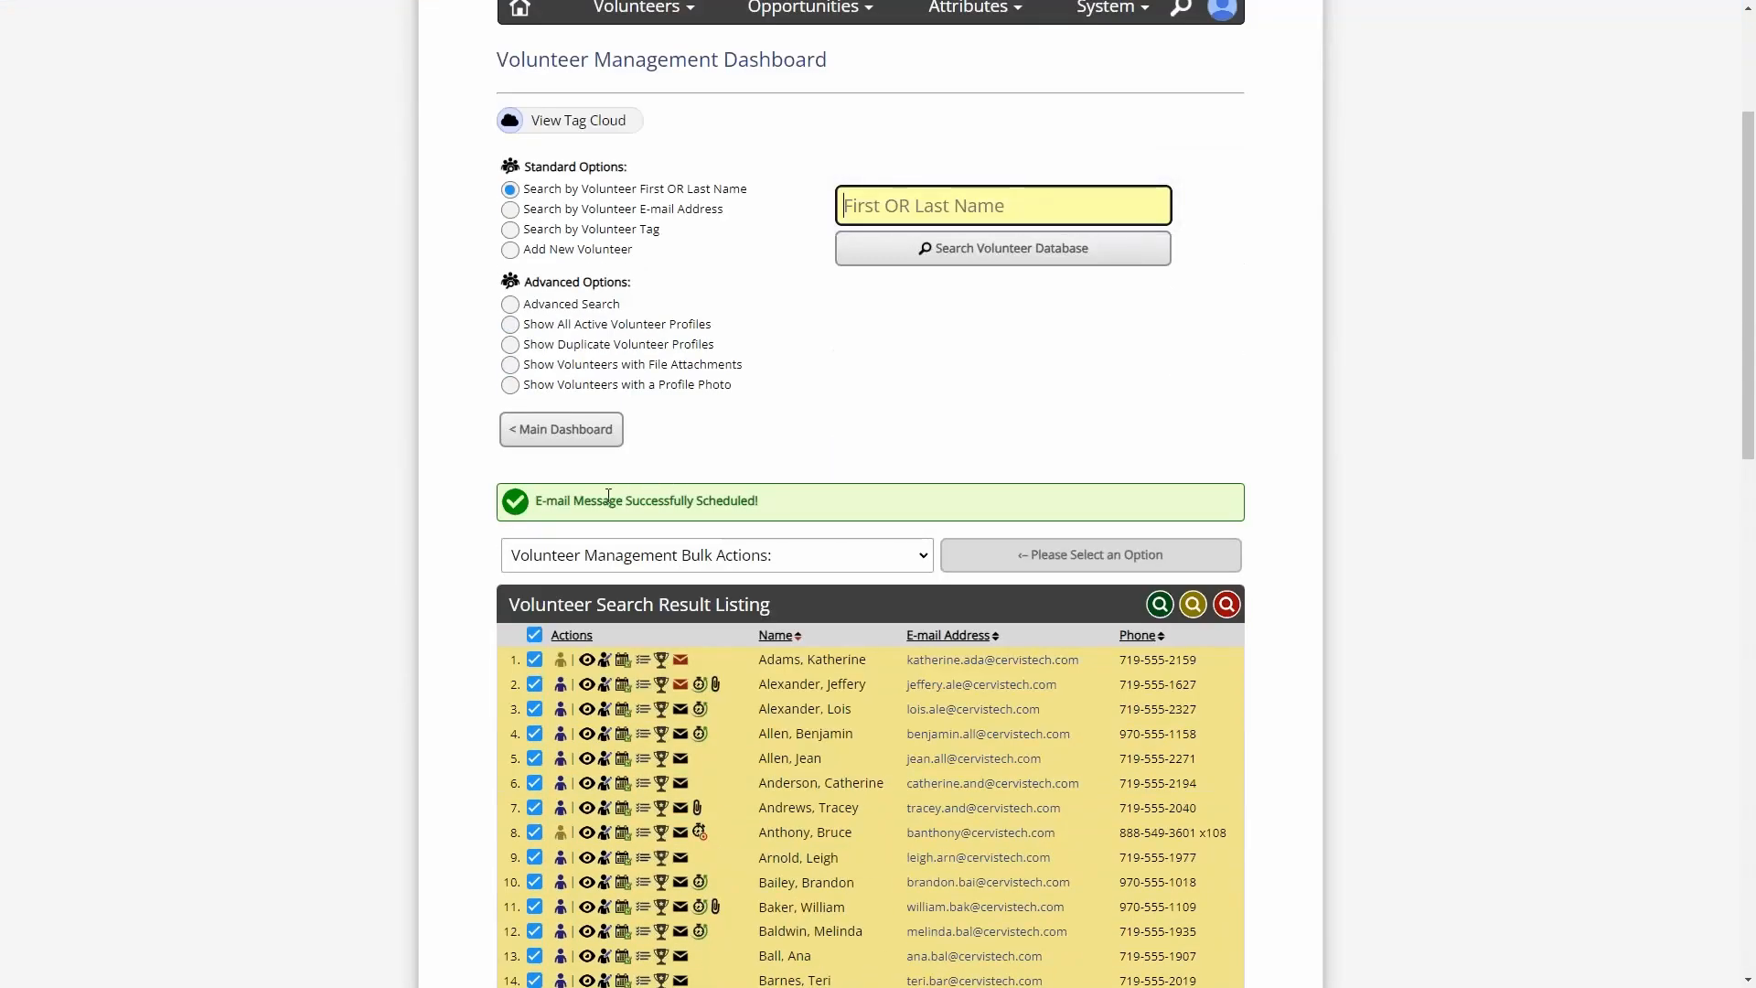
- Deselect all volunteers in the search result listing
left_click_drag(608, 495, 808, 509)
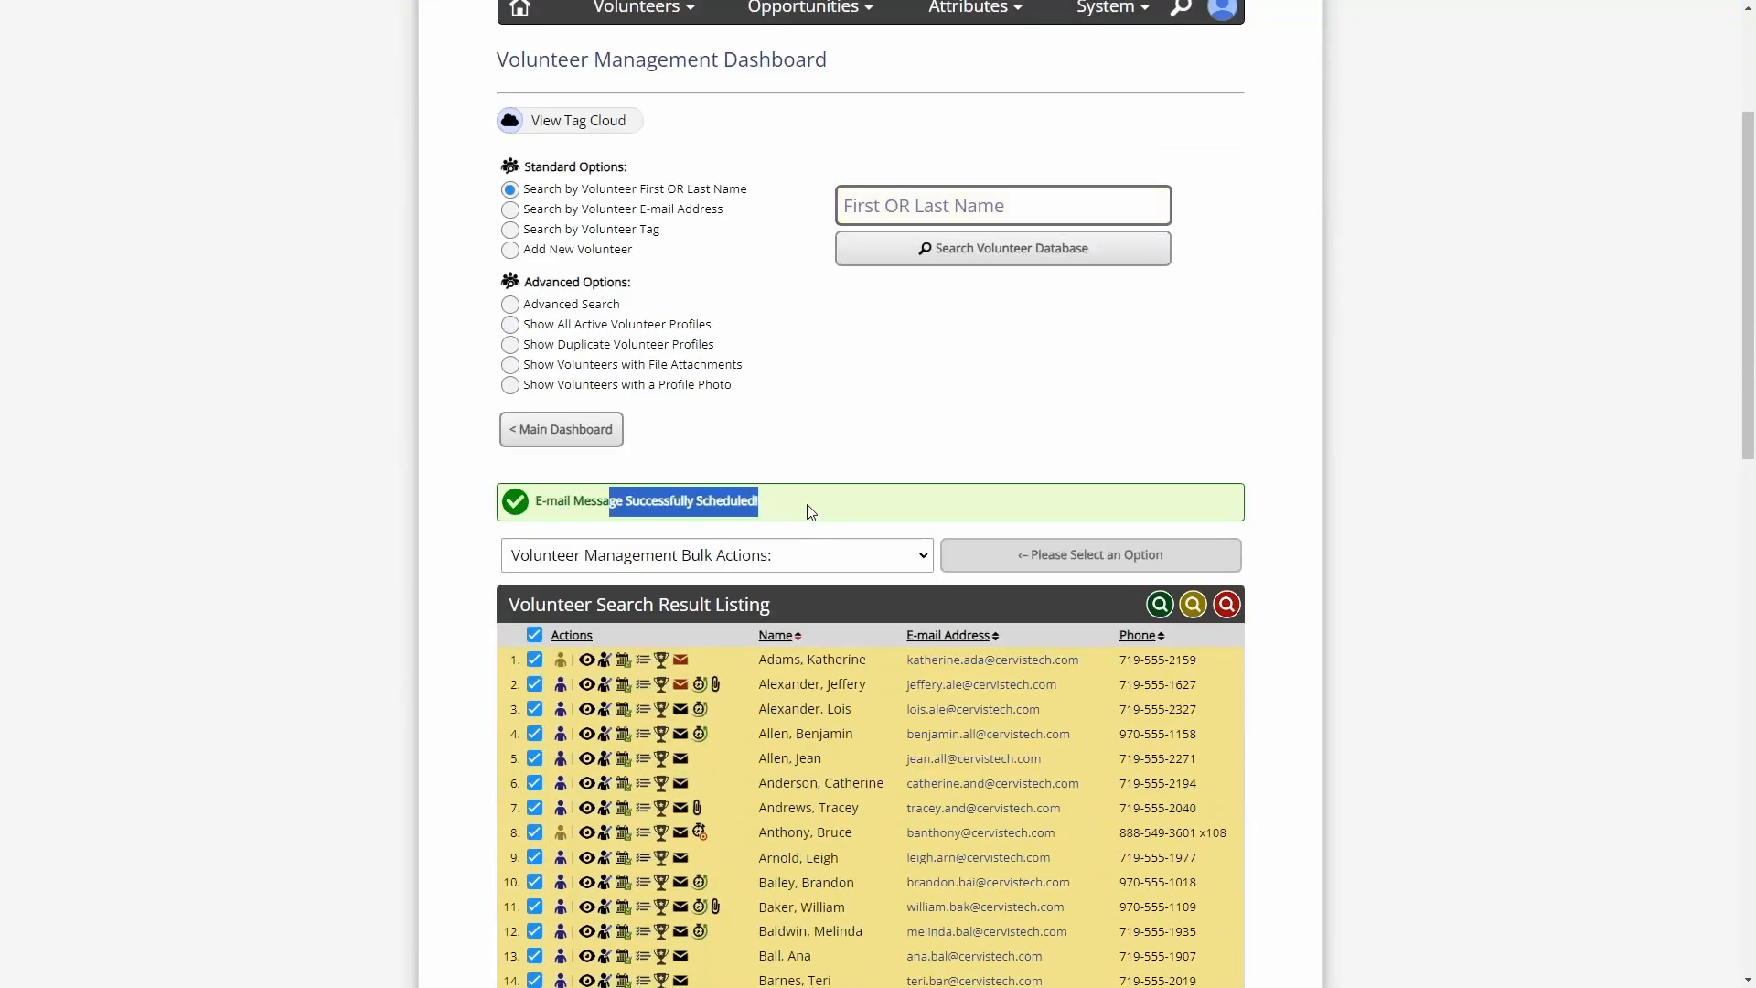
left_click(808, 509)
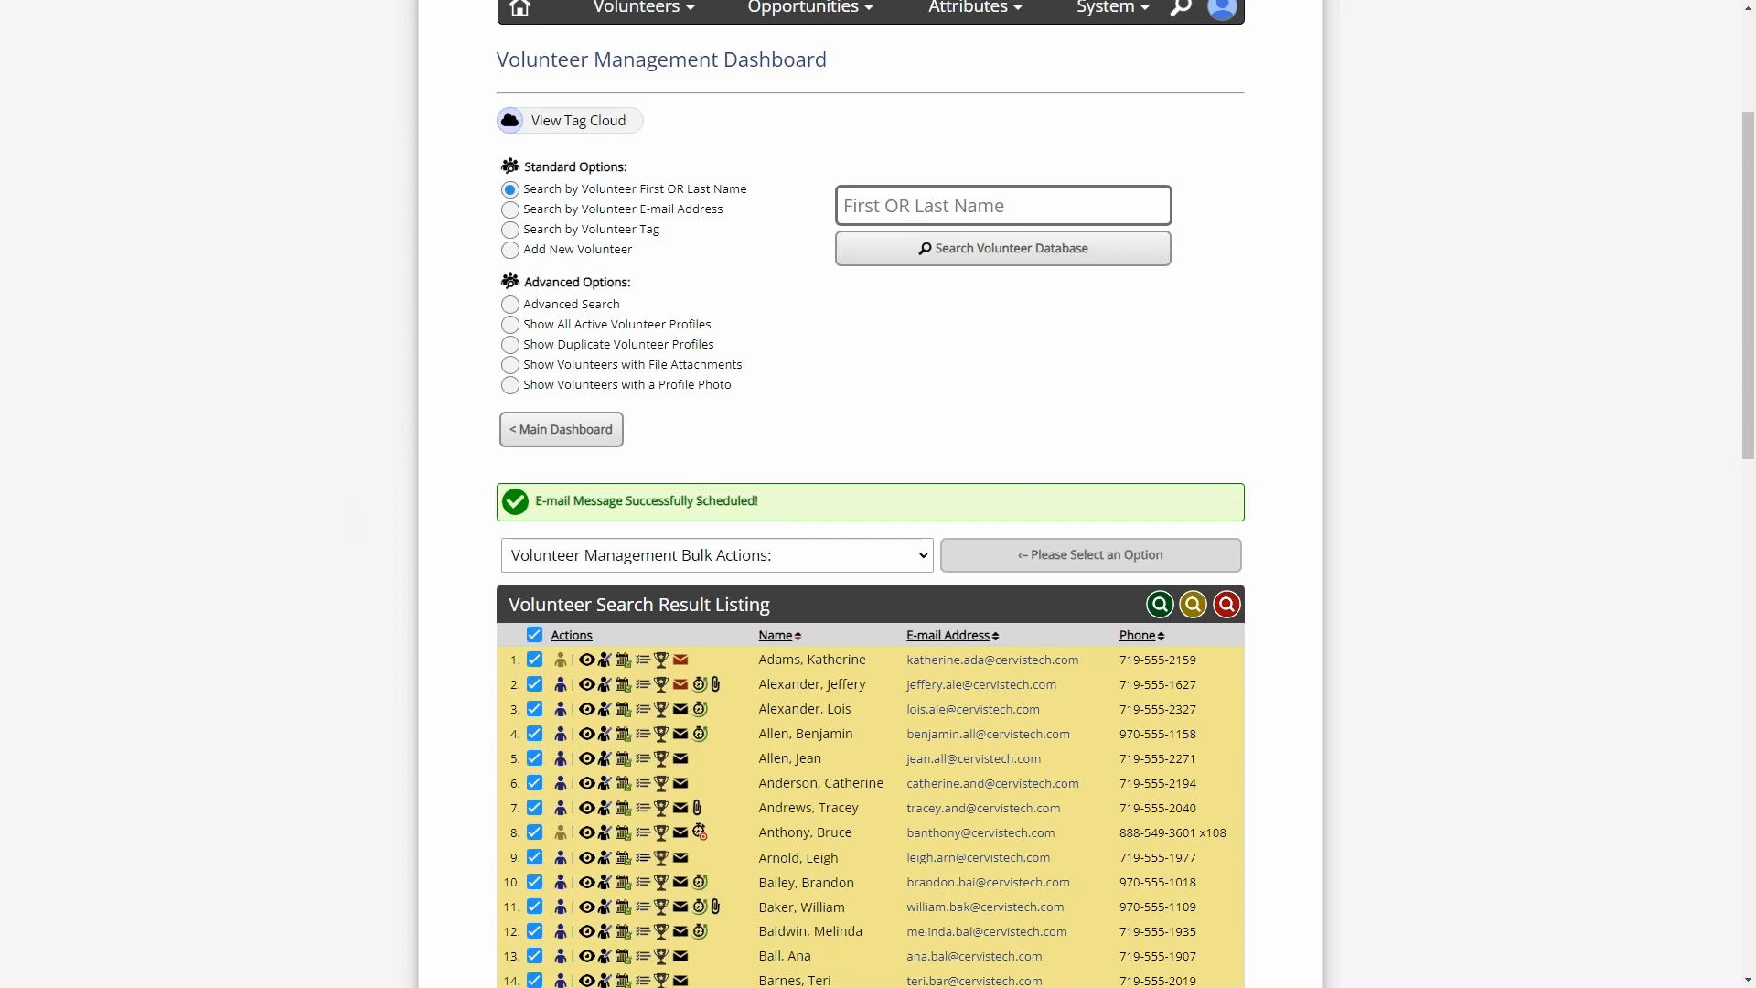
left_click(534, 634)
- Open the profile details of the volunteer in row 17 and locate the E-mail Message History
scroll(464, 591, "down", 3)
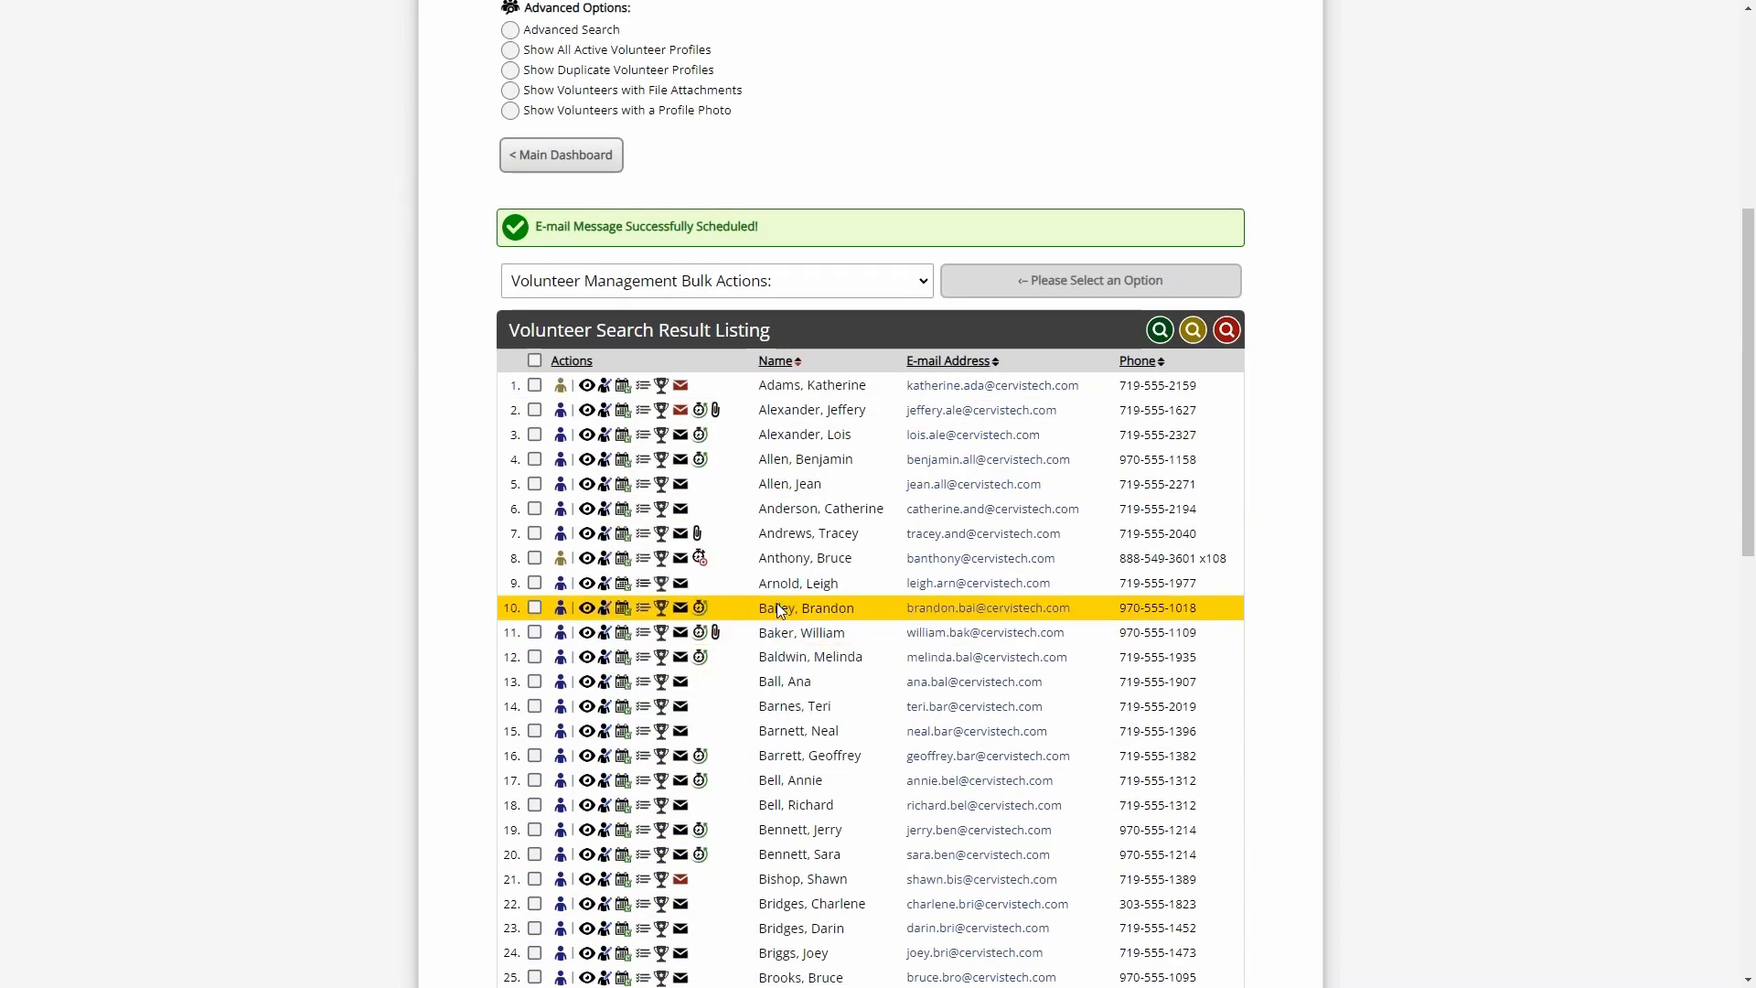
scroll(774, 602, "down", 2)
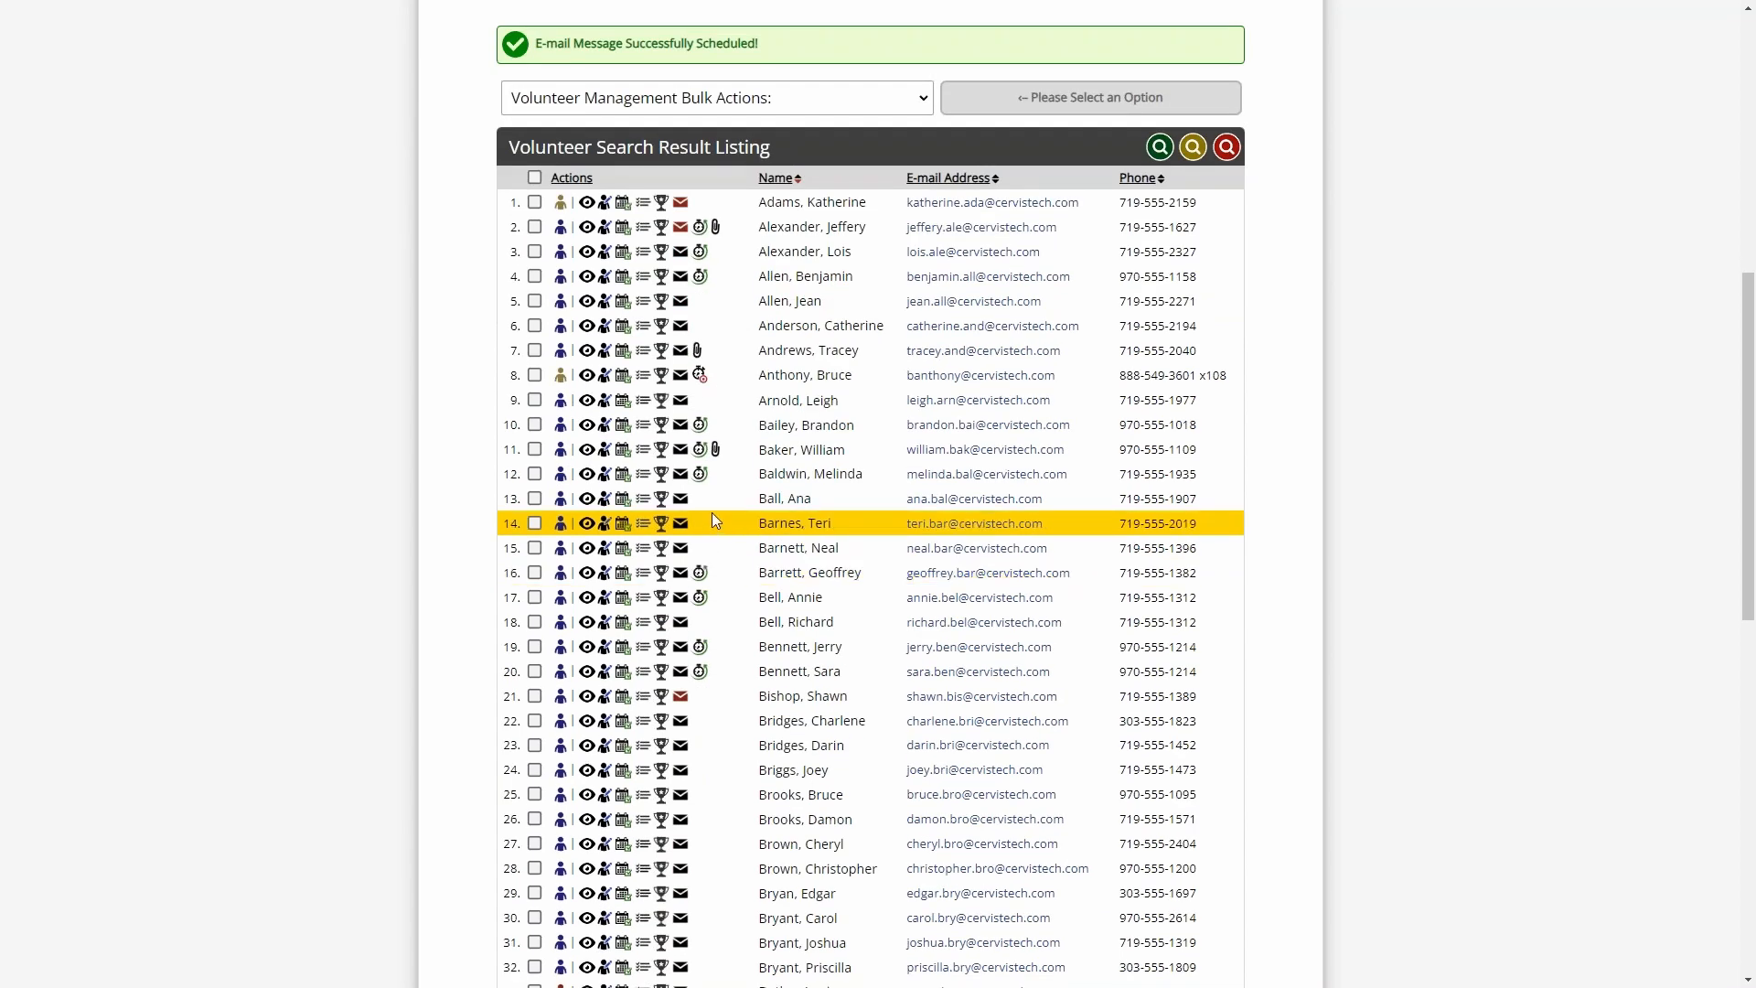
left_click(589, 607)
scroll(1320, 392, "down", 2)
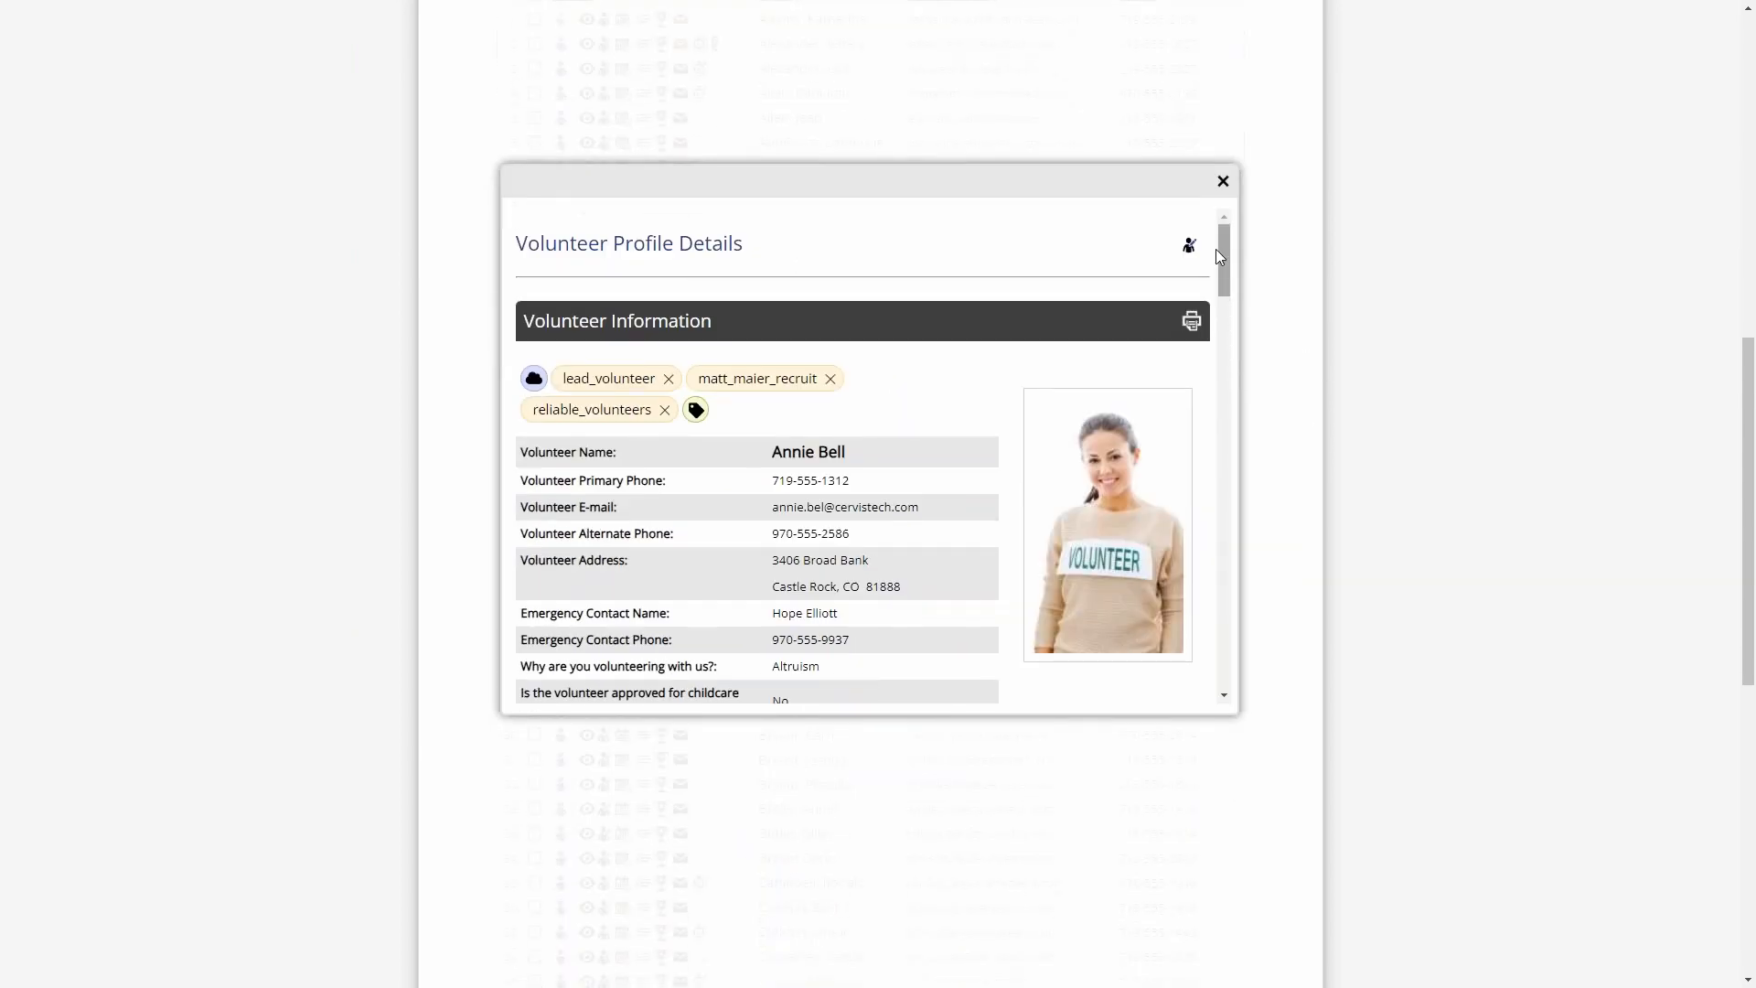
left_click_drag(1222, 249, 1228, 441)
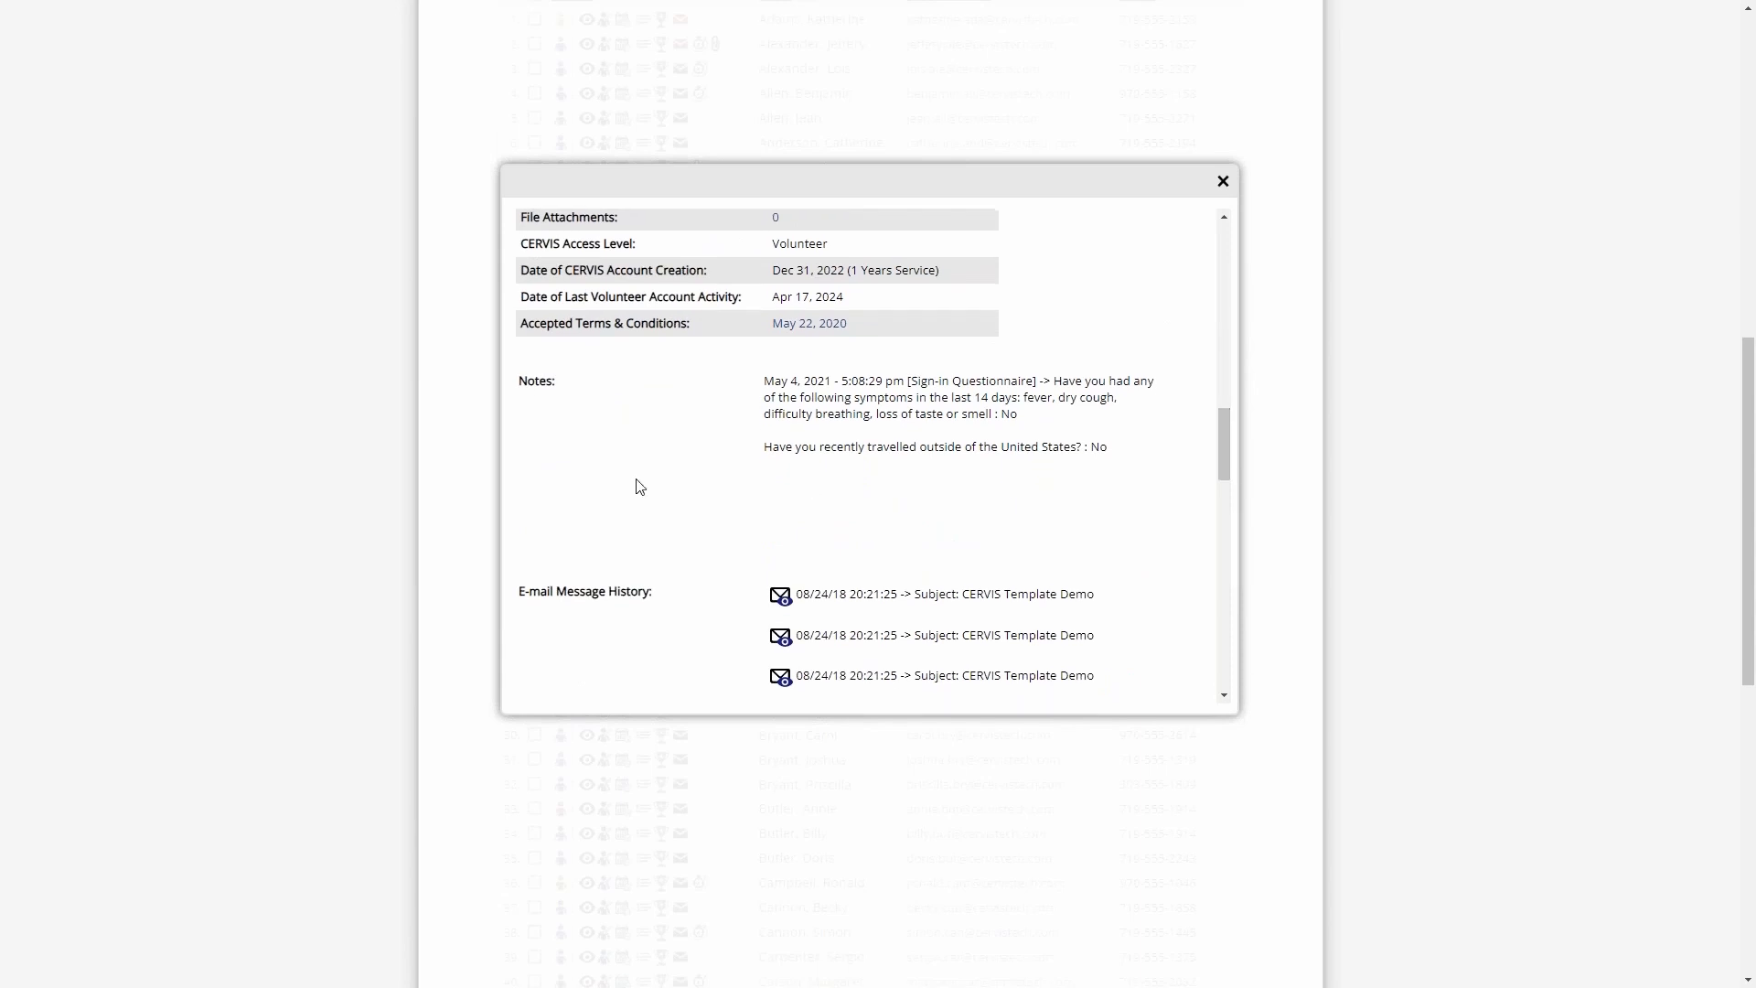
scroll(638, 521, "down", 2)
left_click_drag(540, 409, 637, 410)
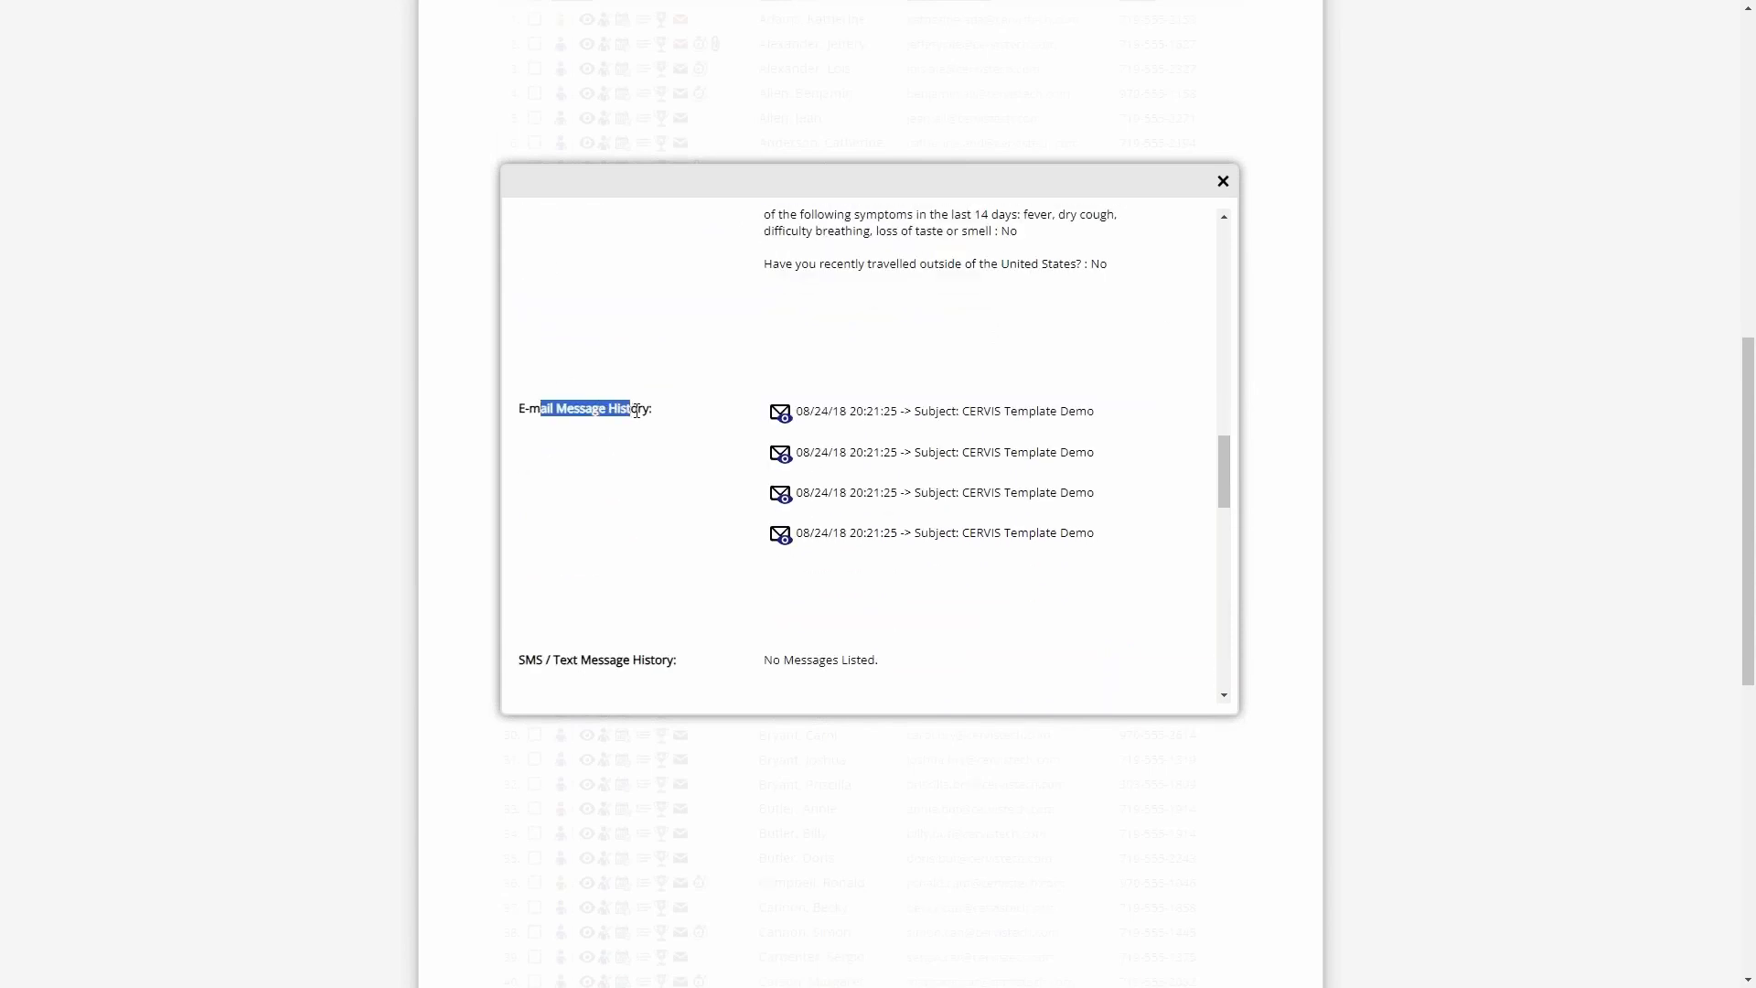
left_click(637, 410)
- View the first "CERVIS Template Demo" message in the history and examine its recipients and content
left_click(778, 414)
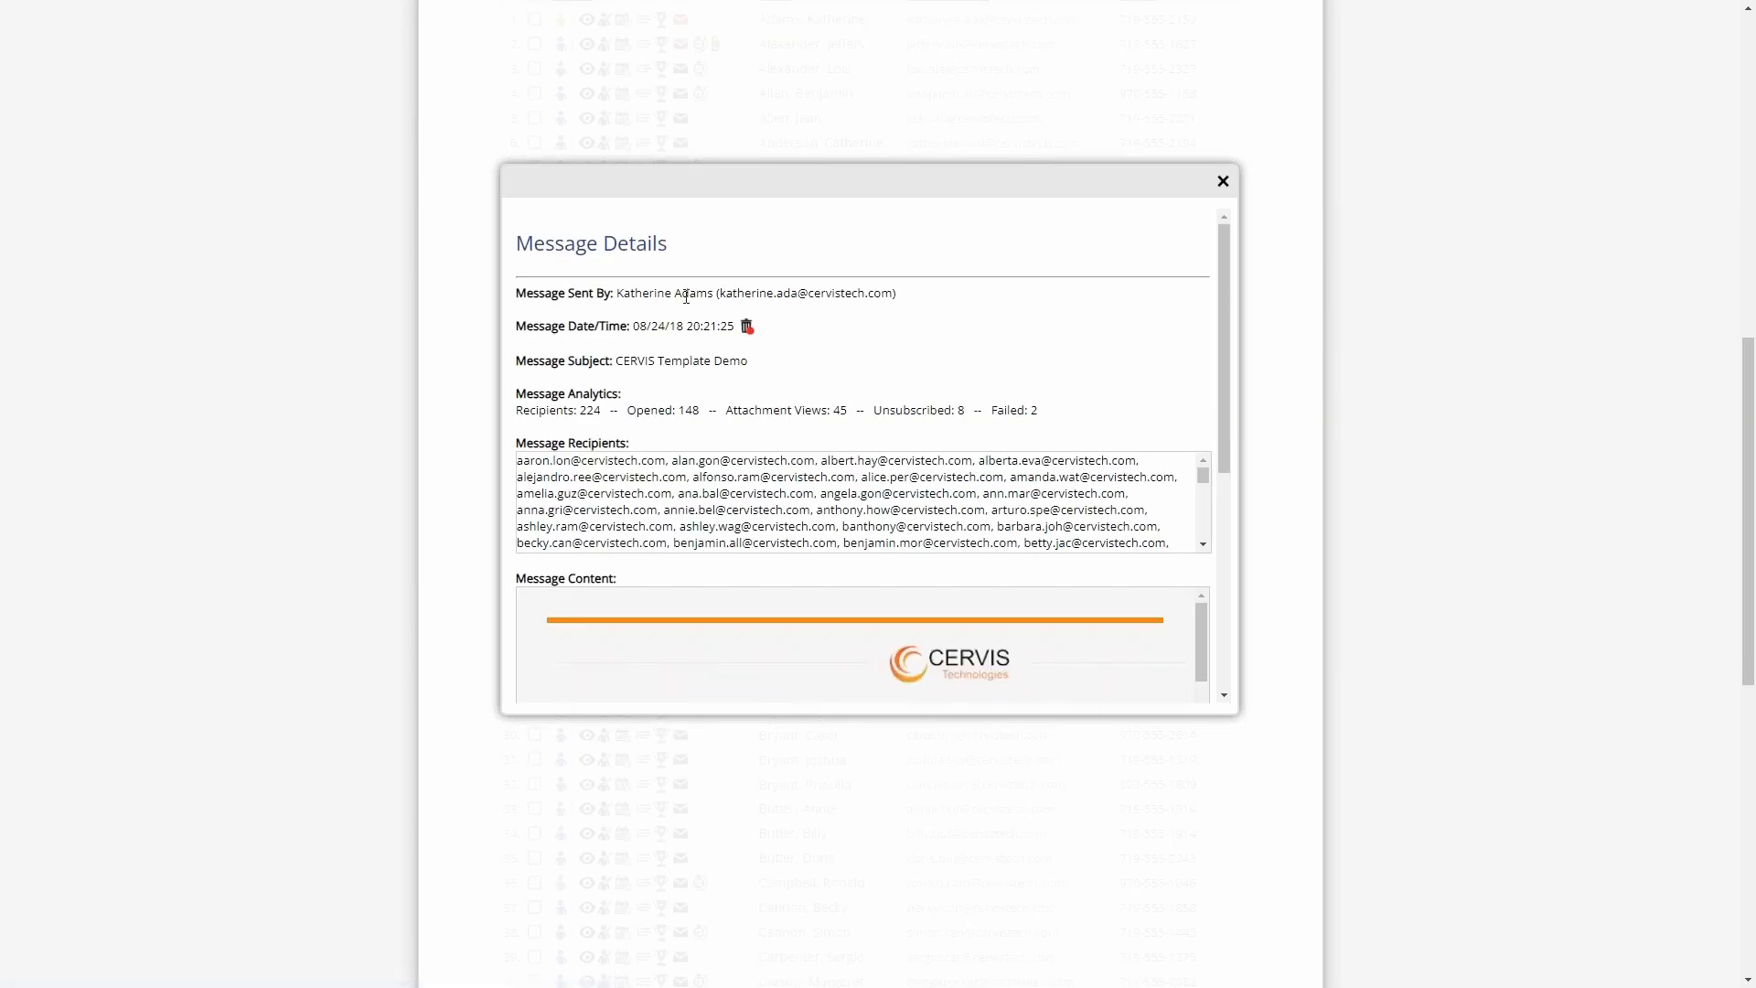
scroll(664, 332, "down", 1)
left_click_drag(573, 318, 1026, 319)
left_click(1049, 321)
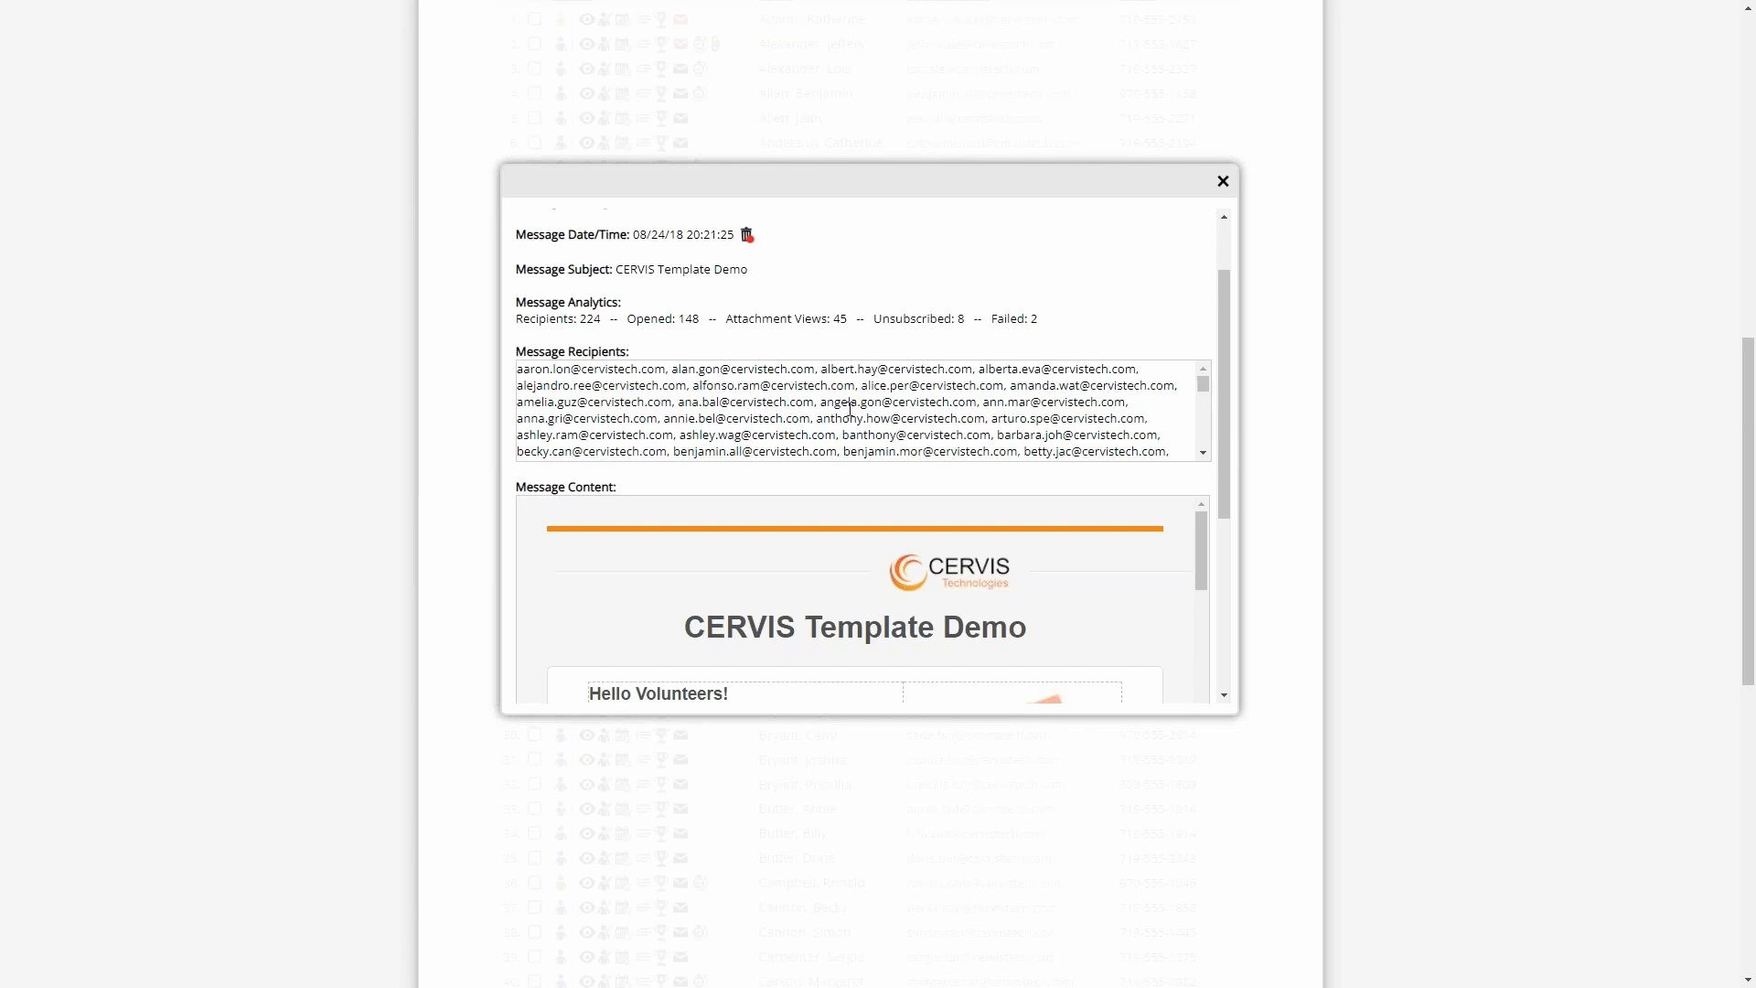
scroll(1028, 586, "down", 3)
left_click_drag(1224, 420, 1241, 303)
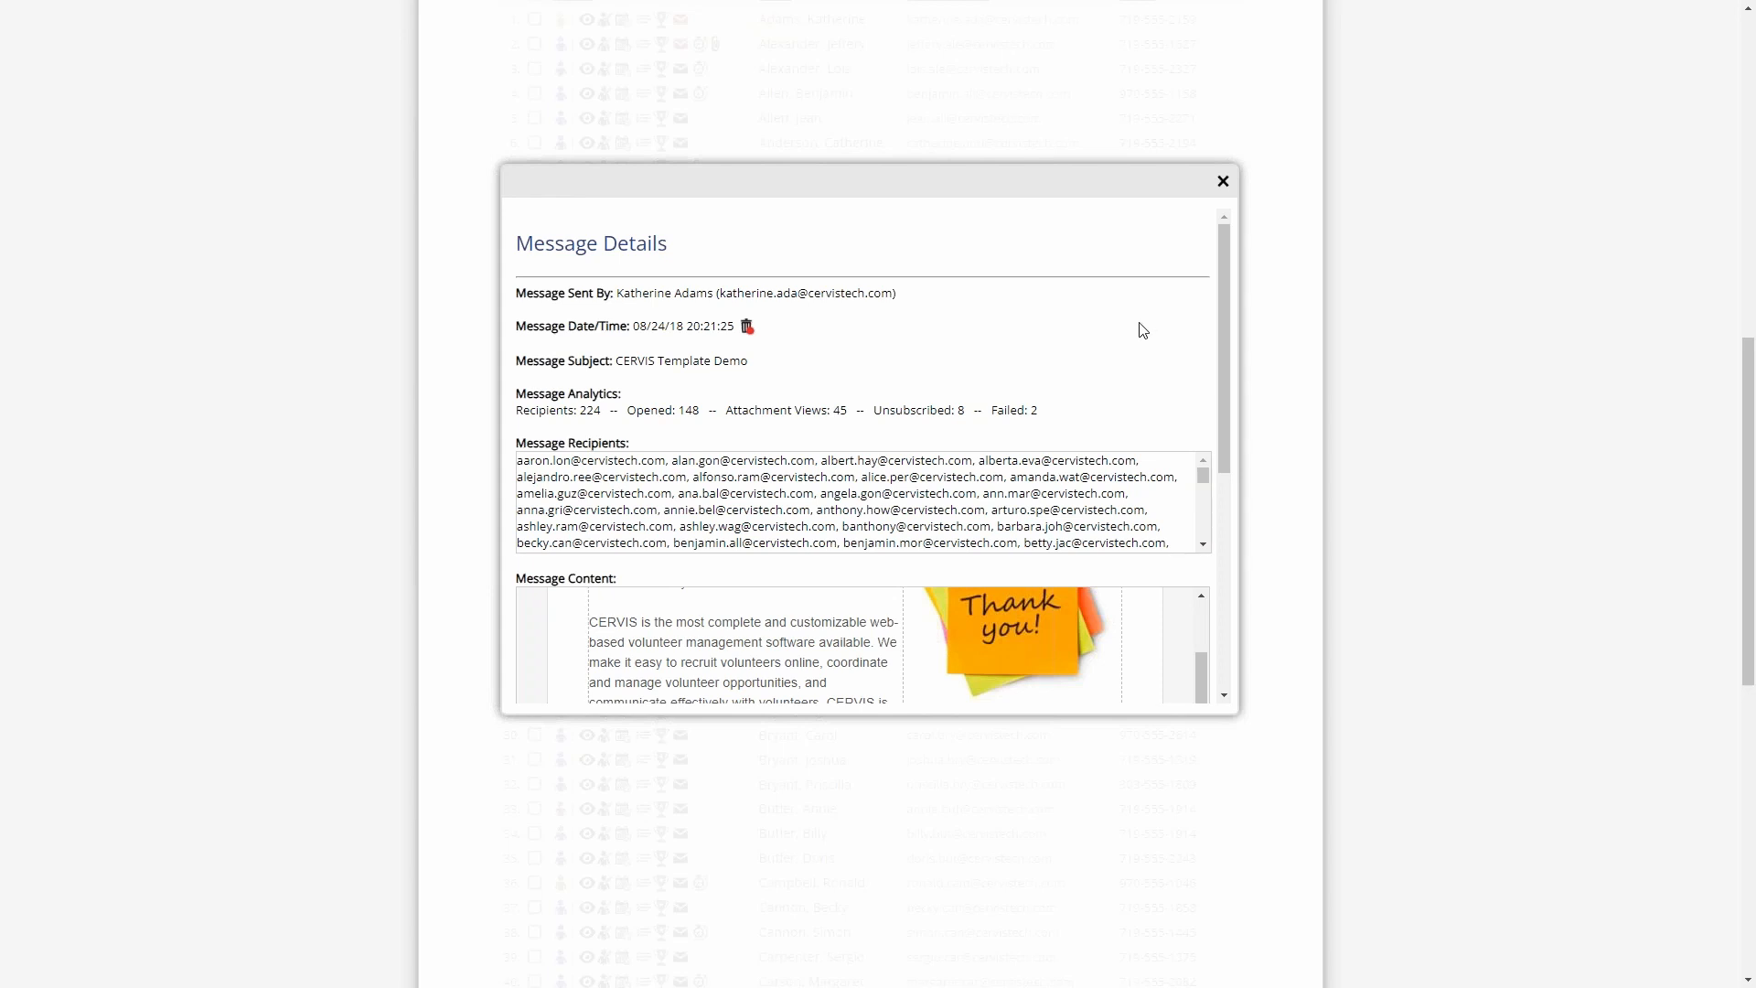
- Examine the message analytics for recipients, opens, attachment views, unsubscribes and failures, and close the message details
left_click_drag(1048, 412, 531, 414)
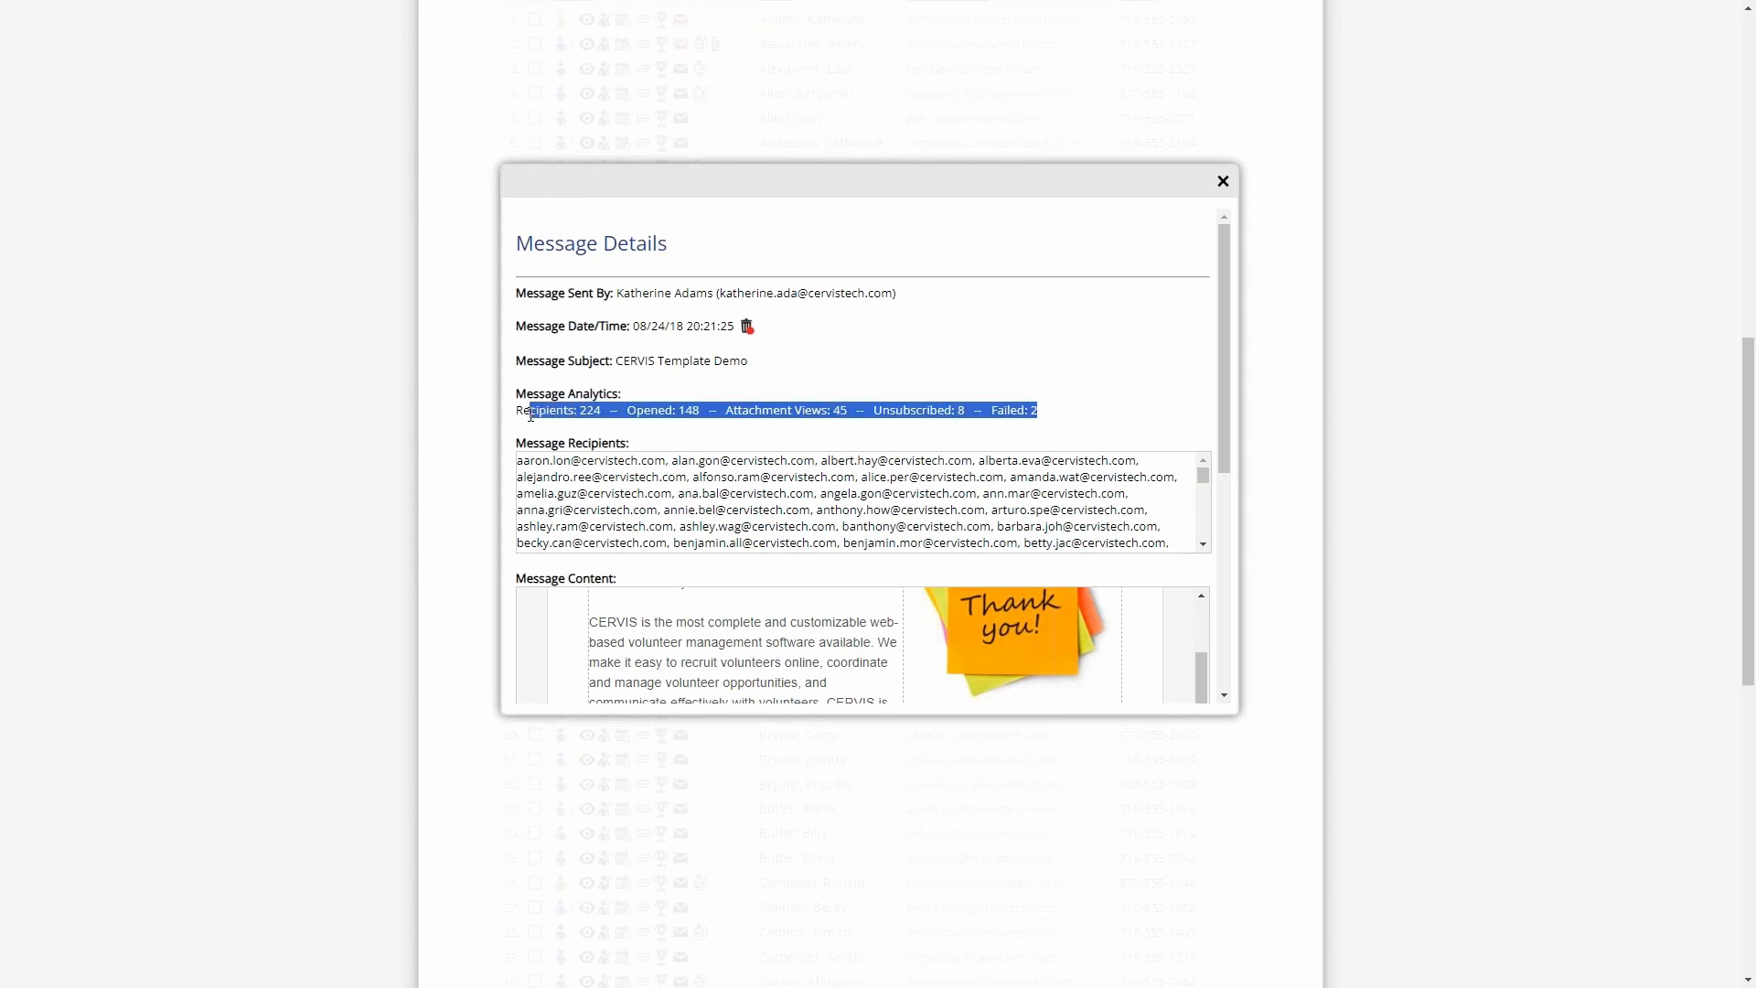
left_click(606, 388)
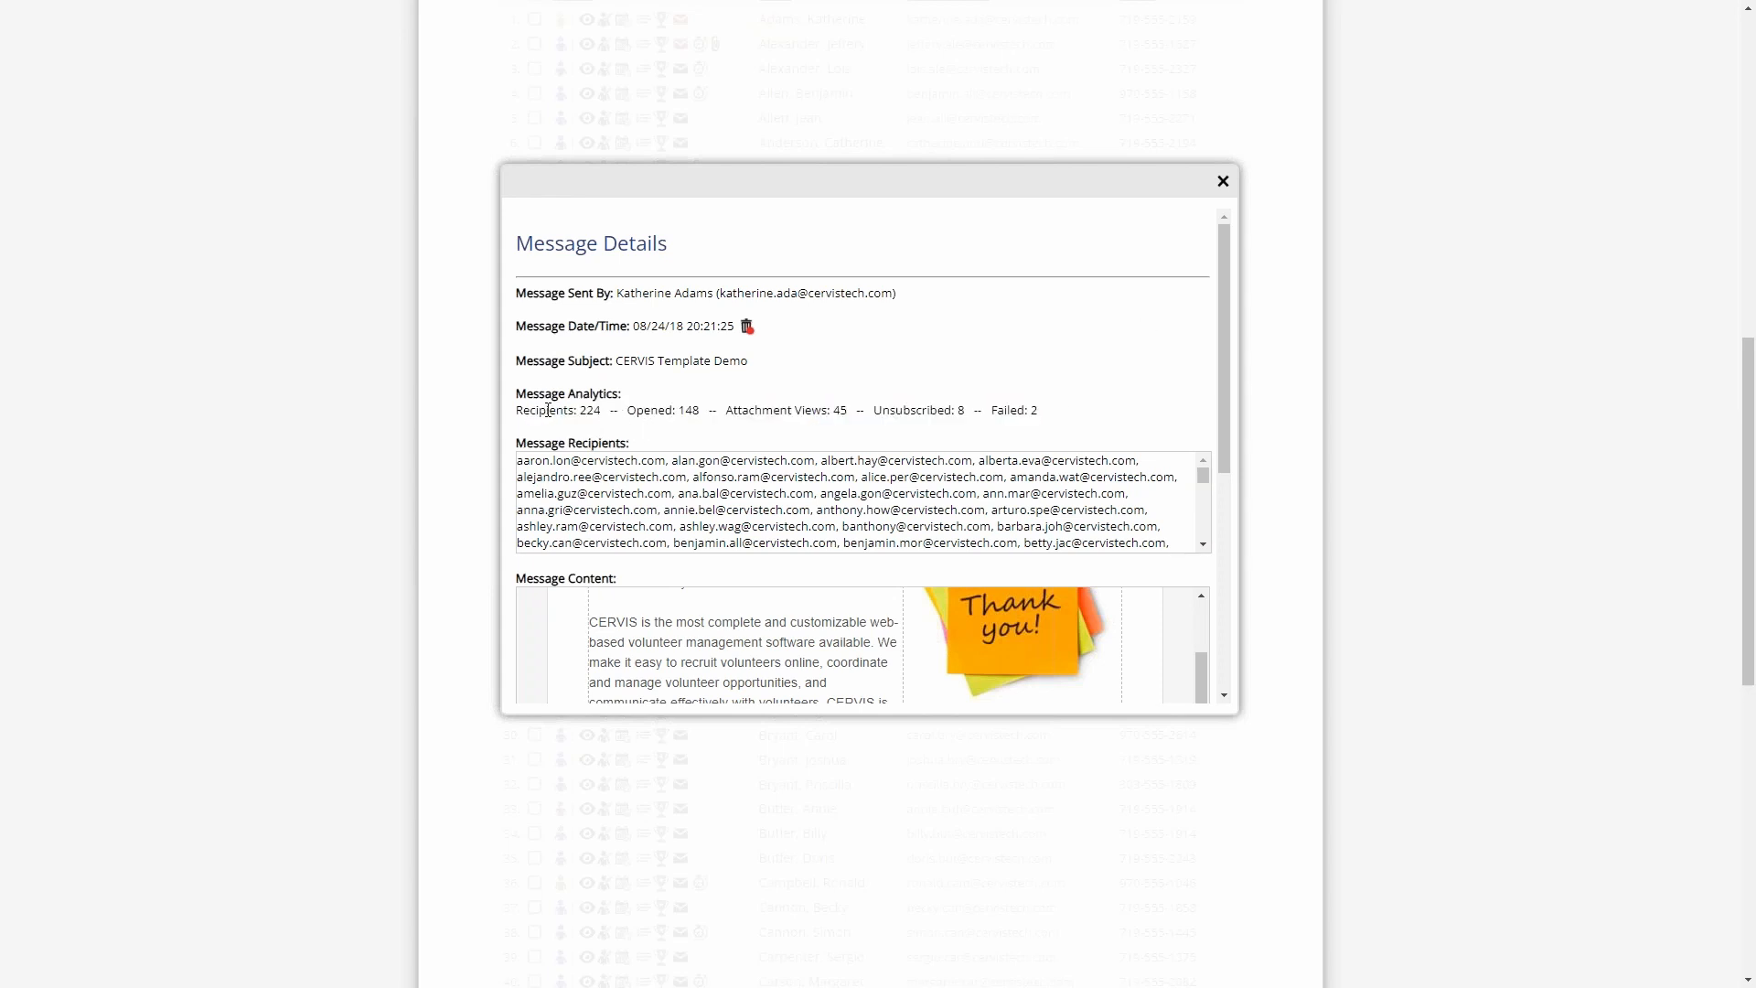
double_click(590, 410)
double_click(691, 411)
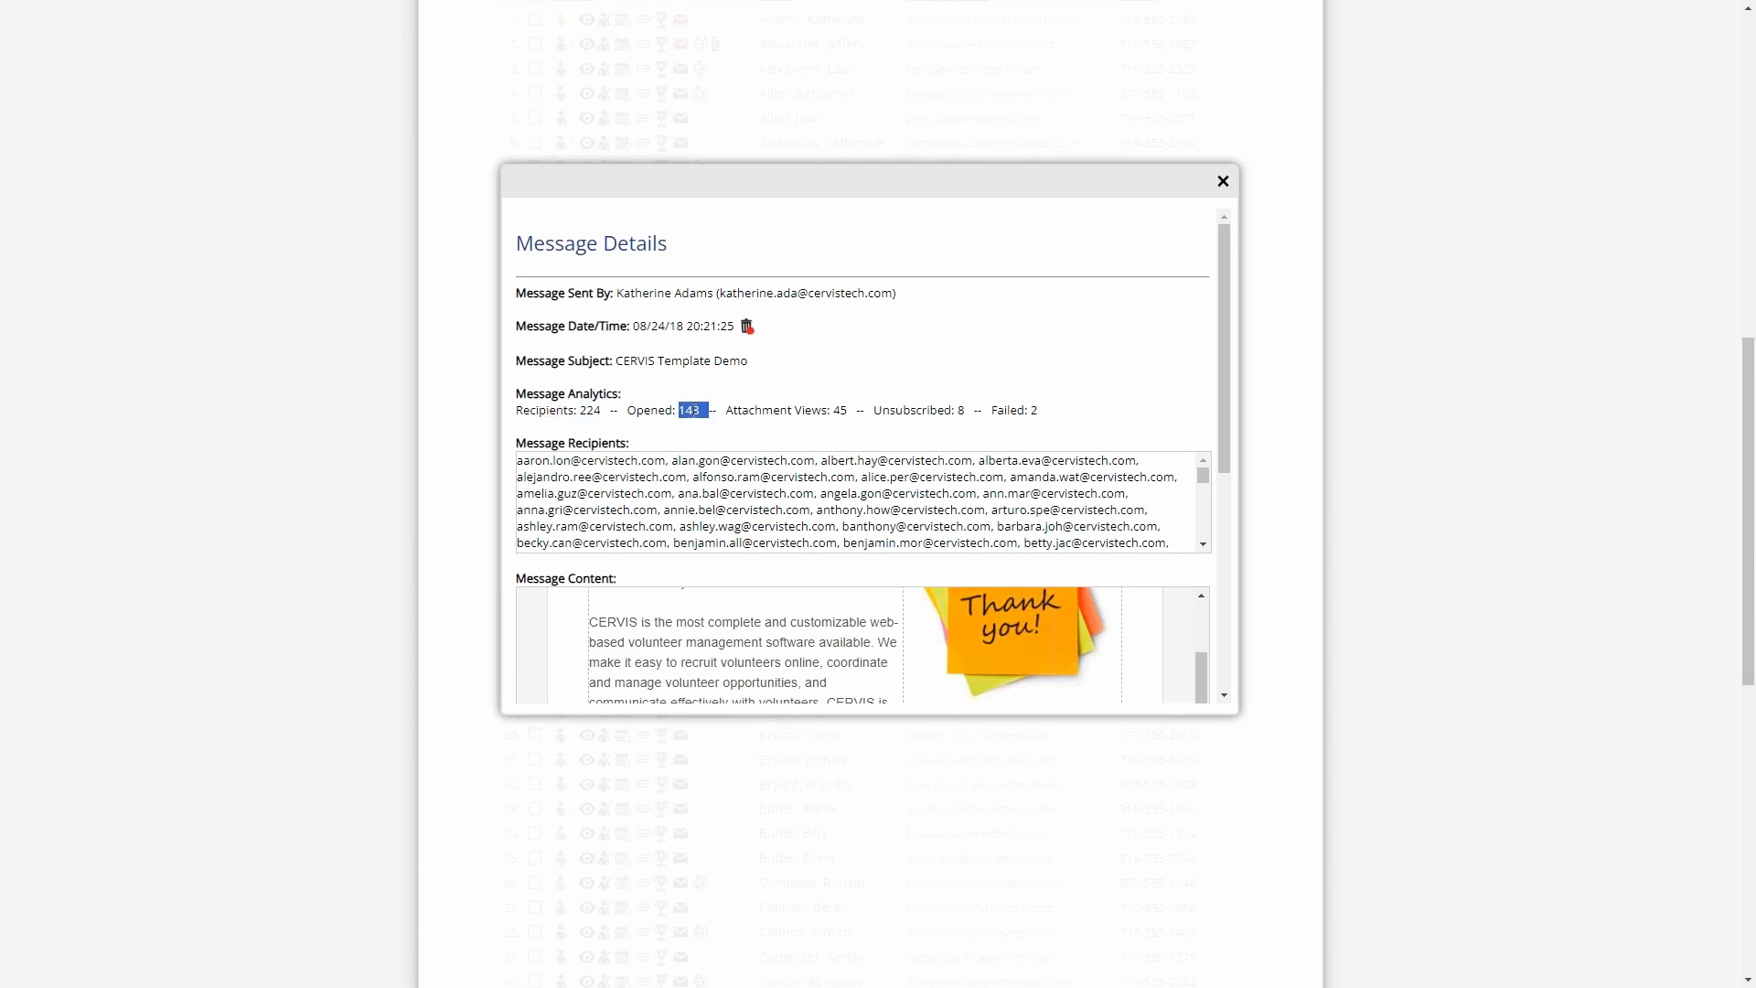
double_click(839, 411)
double_click(960, 412)
double_click(1040, 412)
left_click(1043, 409)
double_click(689, 411)
left_click(727, 412)
left_click_drag(698, 409, 677, 415)
left_click(723, 430)
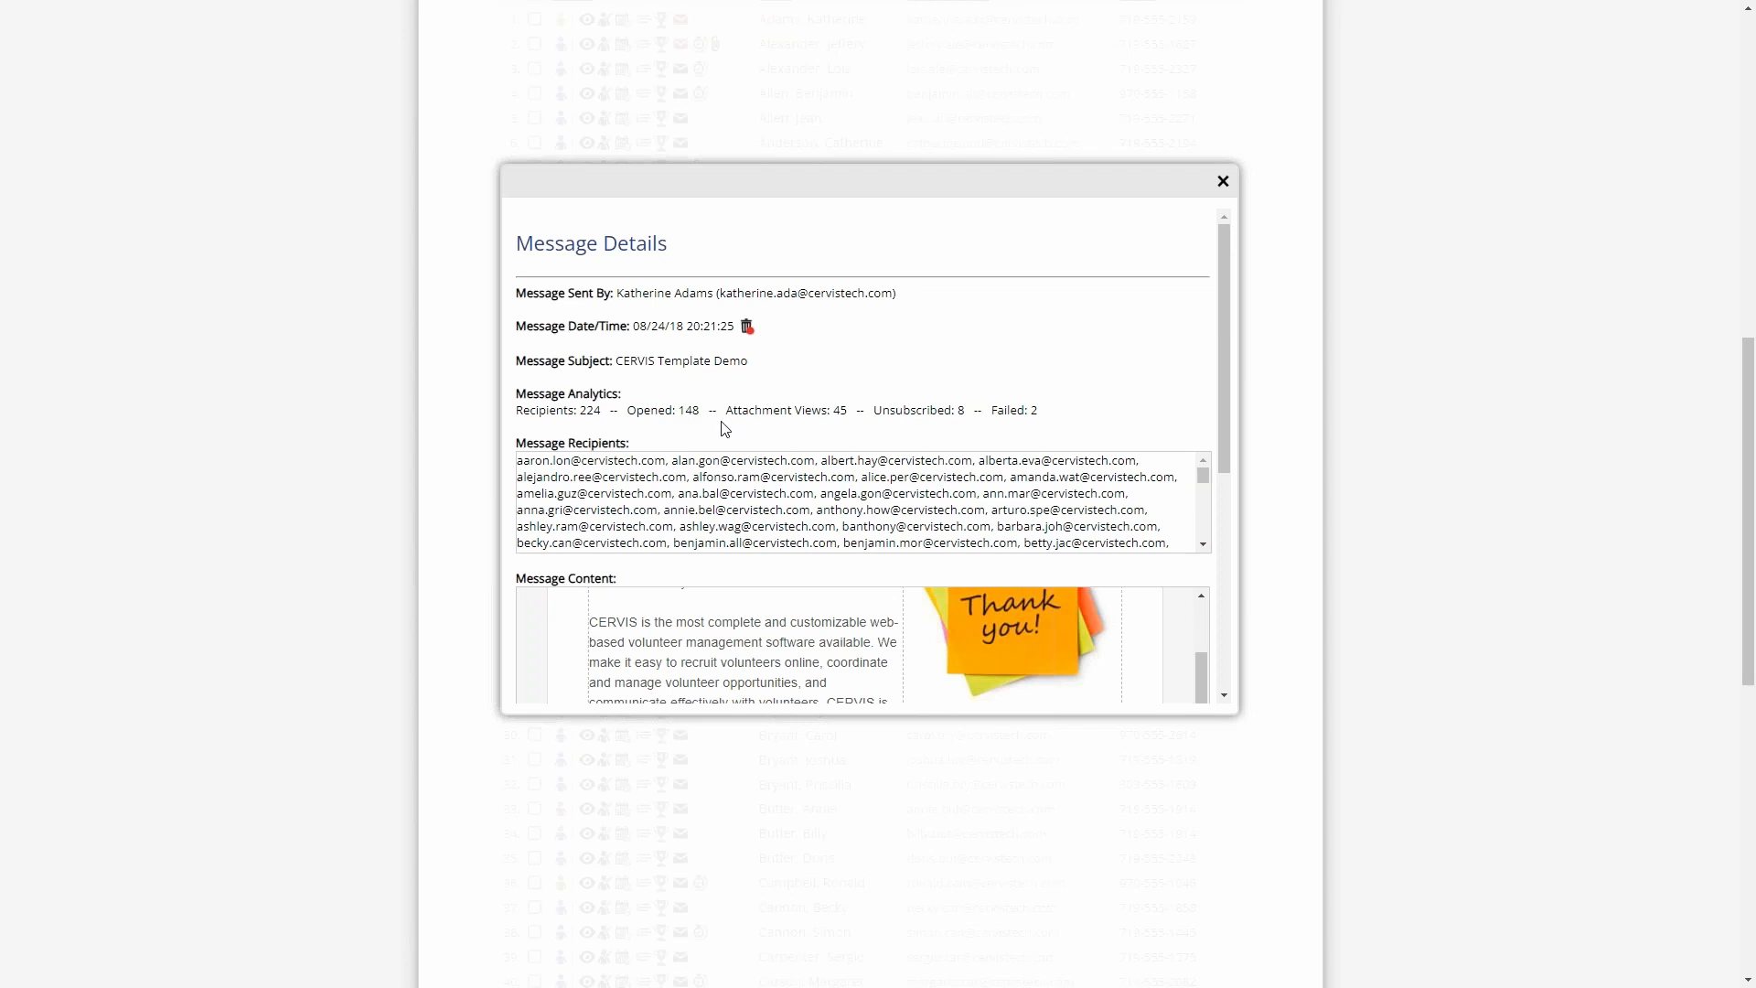
double_click(845, 412)
left_click(886, 428)
left_click(1224, 183)
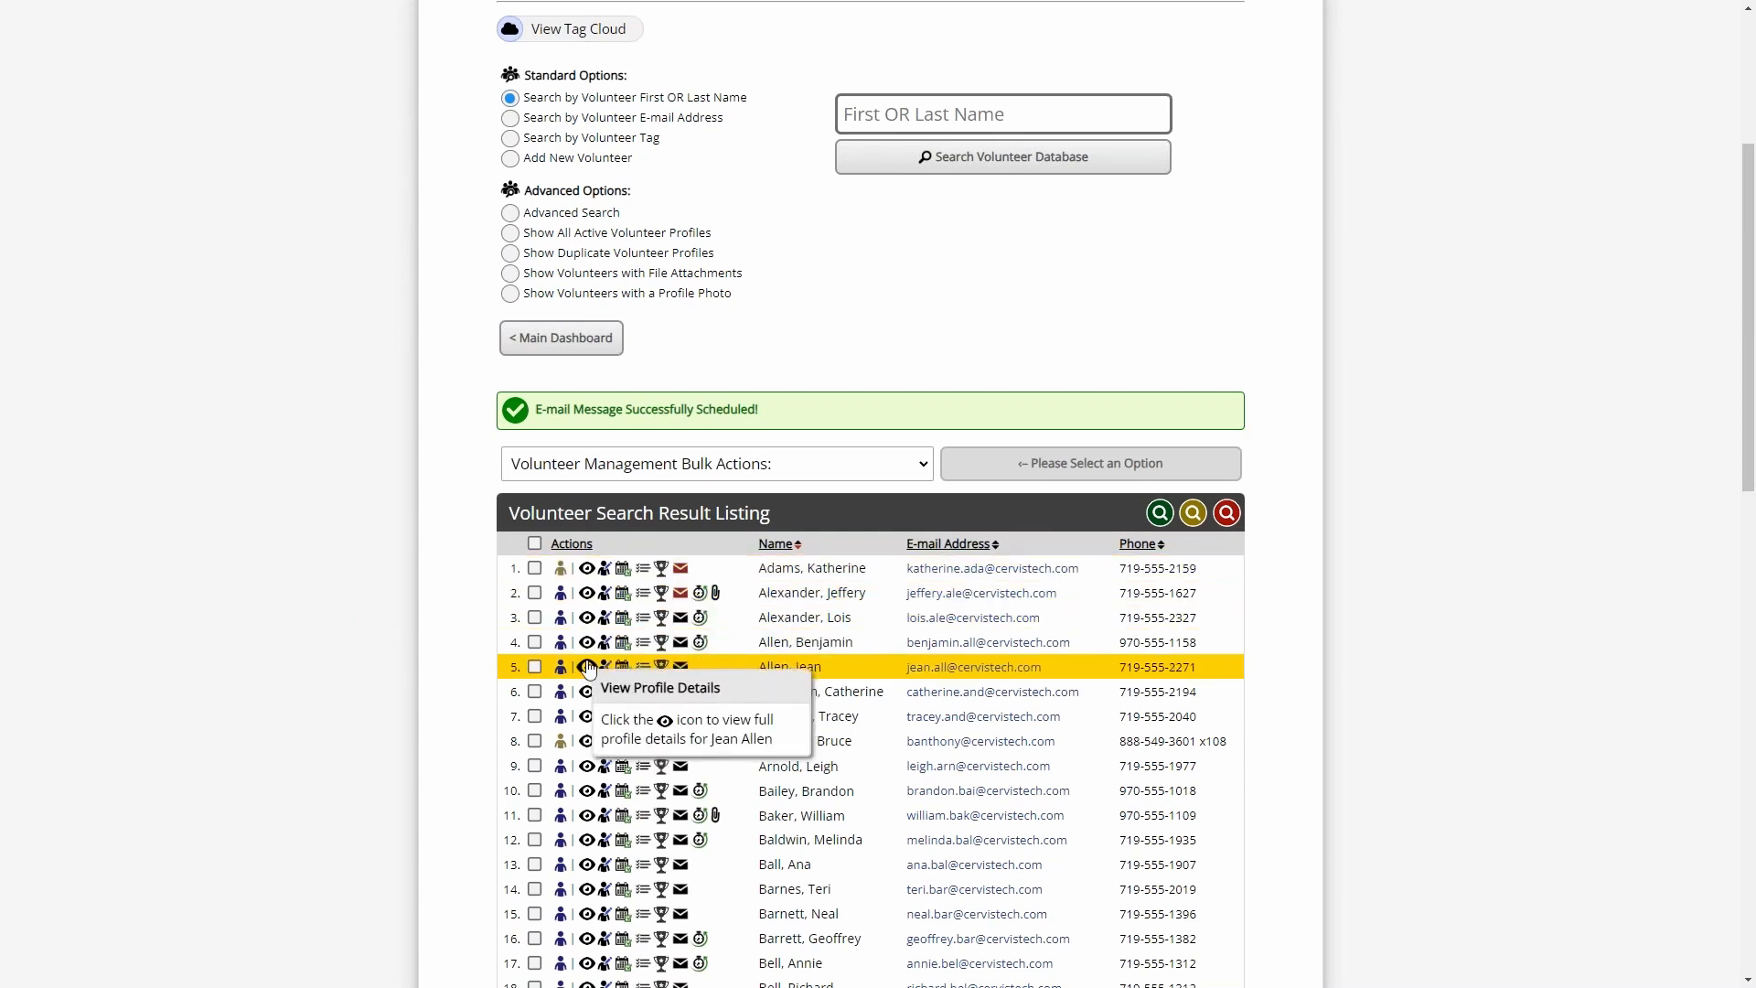
- Return to the main dashboard and open the system log from System Management
left_click_drag(687, 409, 780, 405)
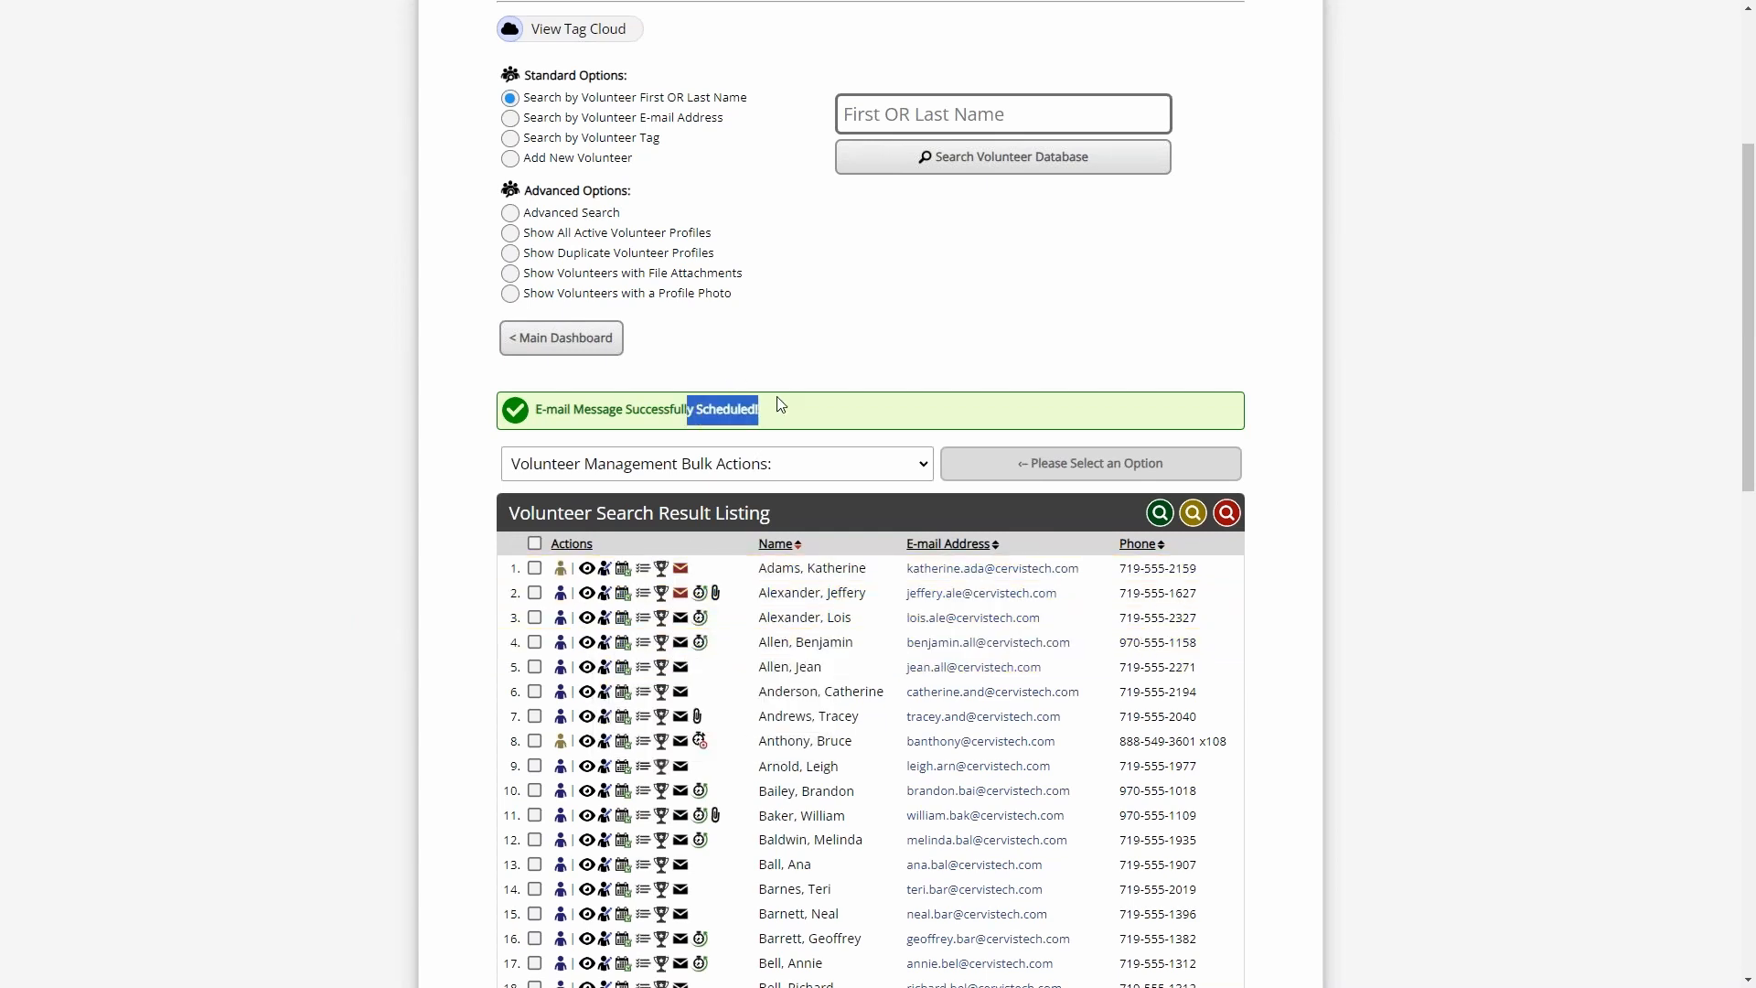
left_click(780, 404)
left_click(599, 348)
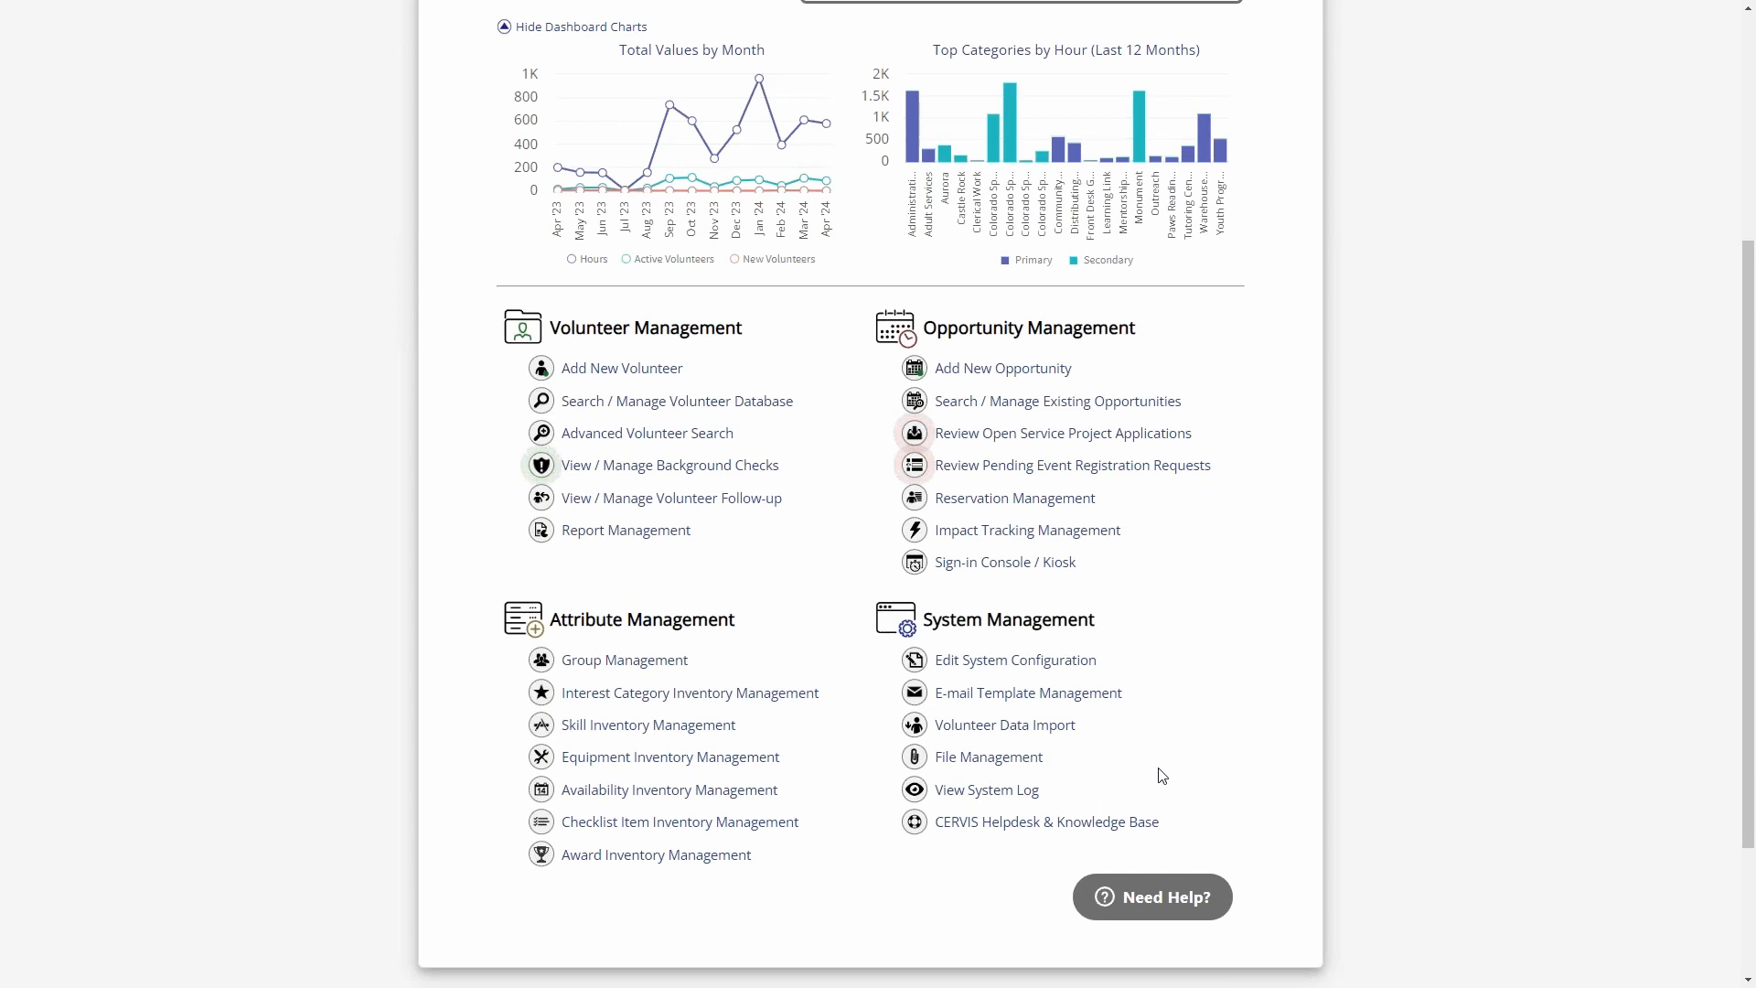
left_click_drag(949, 617, 1053, 617)
left_click(1096, 618)
scroll(1095, 617, "down", 3)
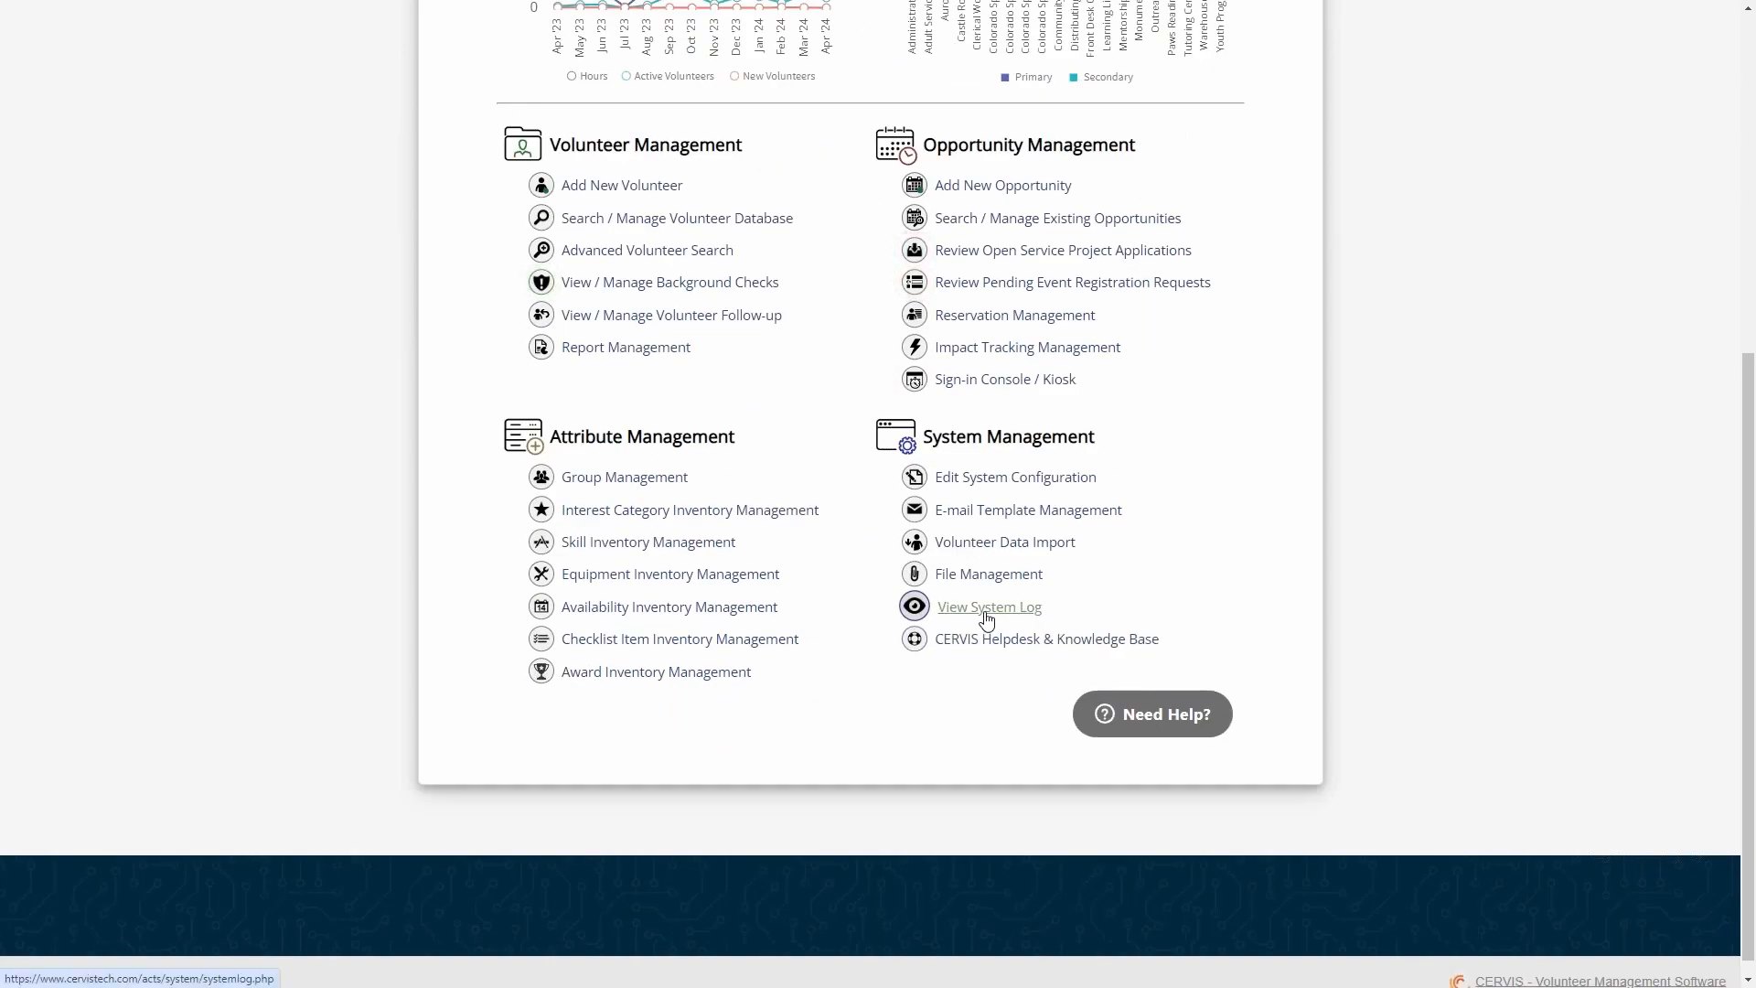
left_click(986, 611)
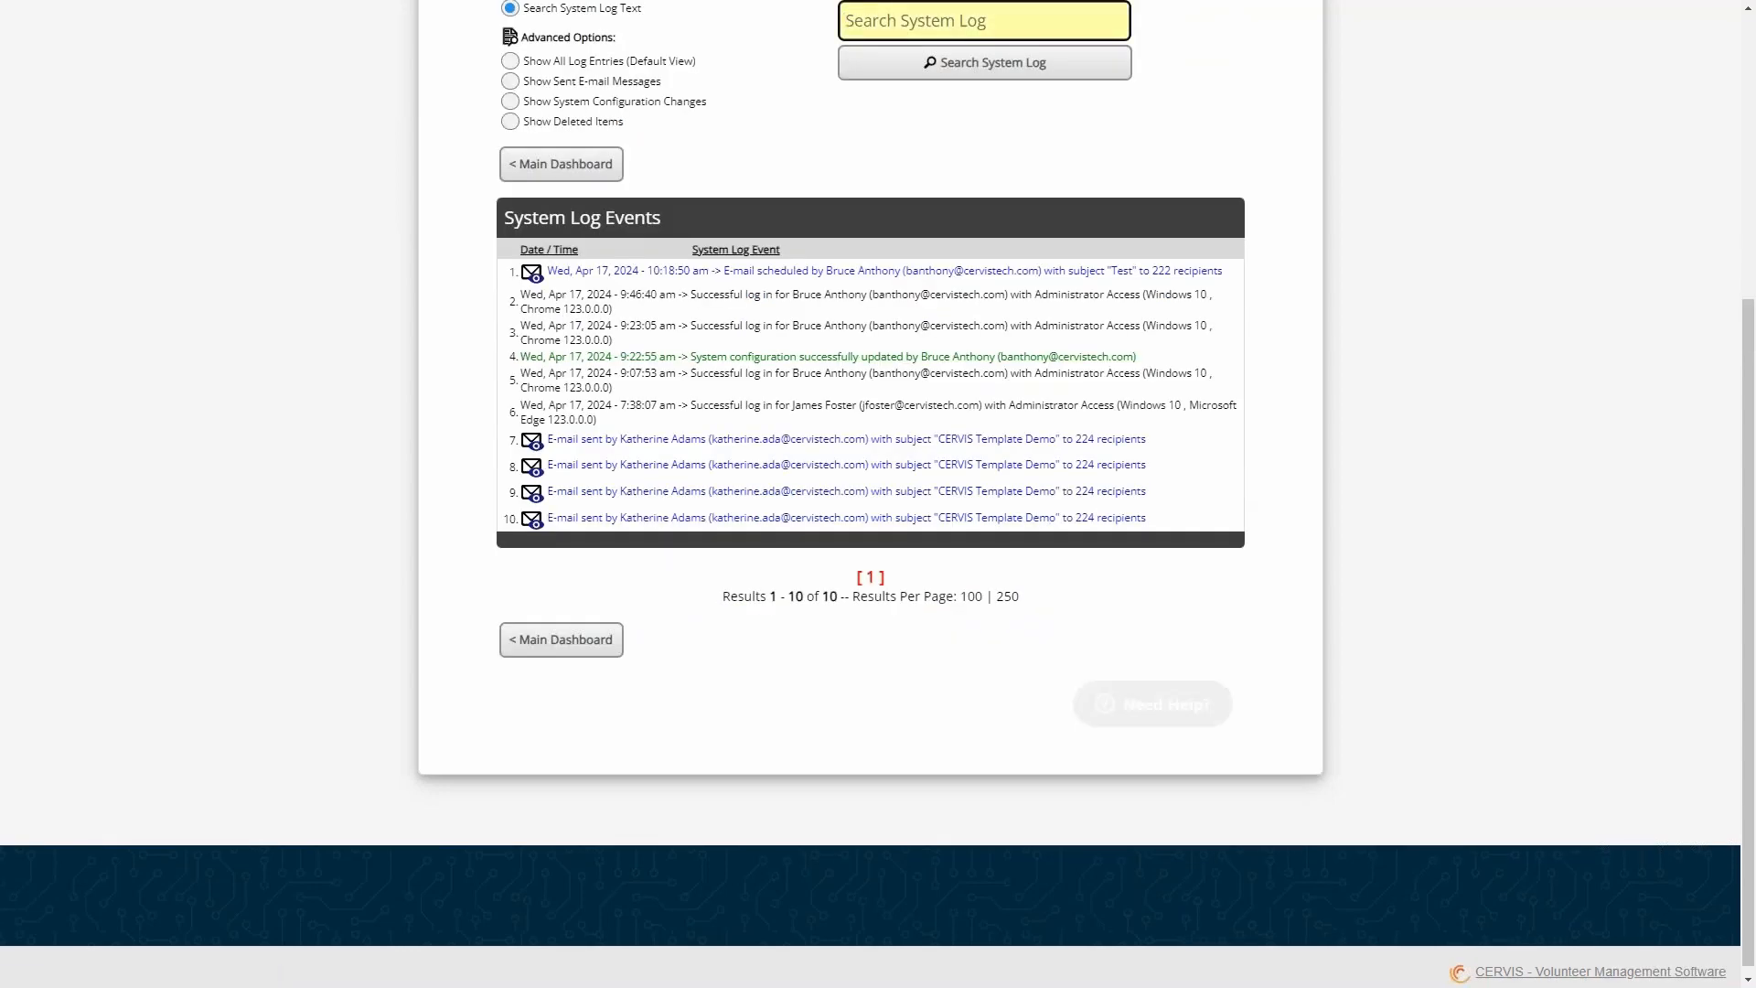
- Search the system log text for entries matching the administrator's username
scroll(961, 329, "up", 2)
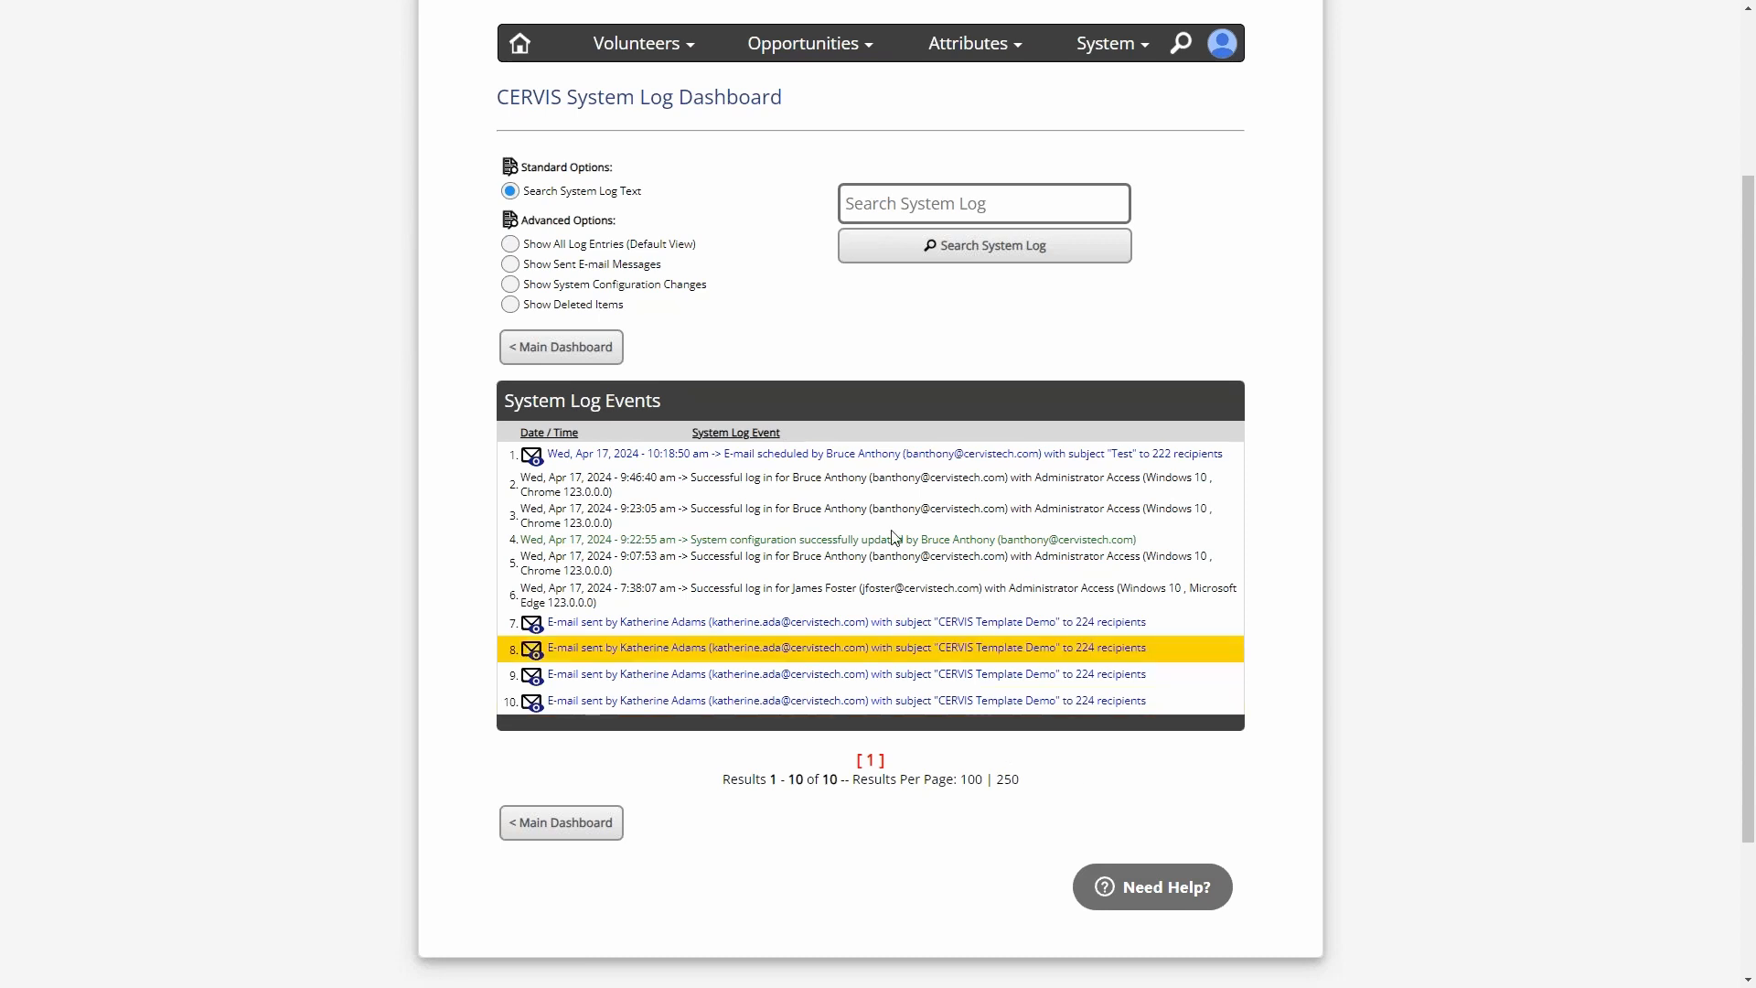
left_click(928, 197)
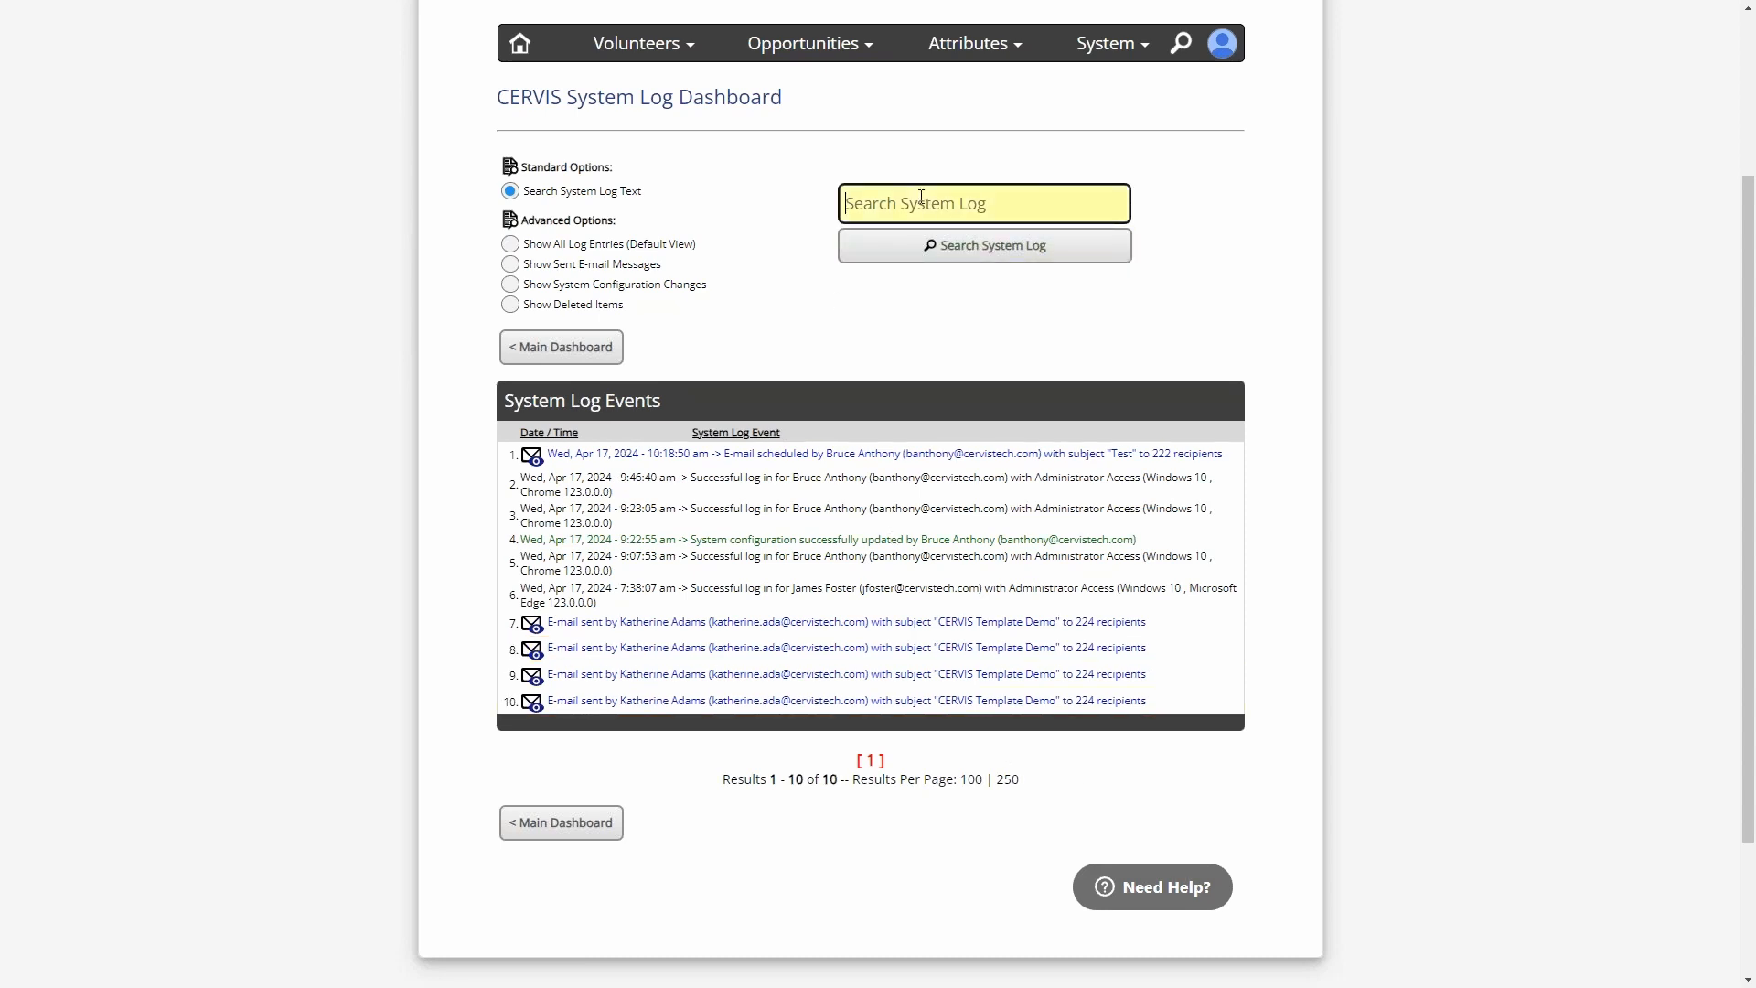
type("Bruce")
key("BackSpace")
key("BackSpace")
key("BackSpace")
key("BackSpace")
key("BackSpace")
key("Return")
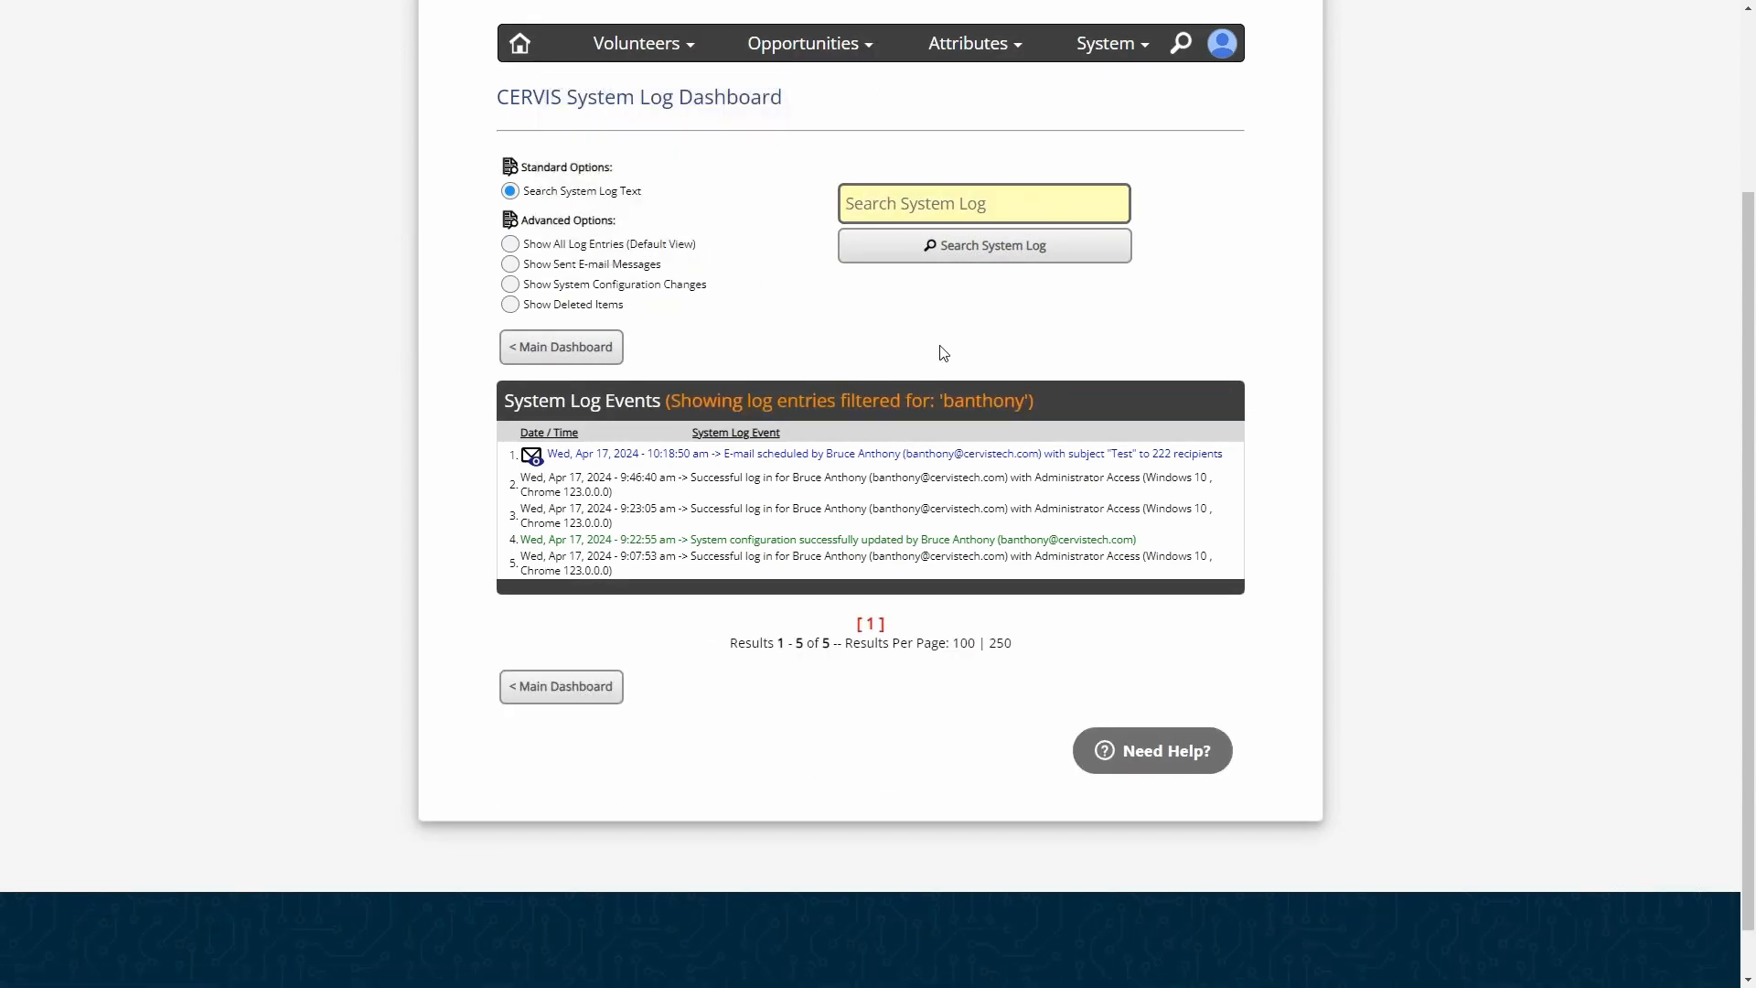
left_click(896, 202)
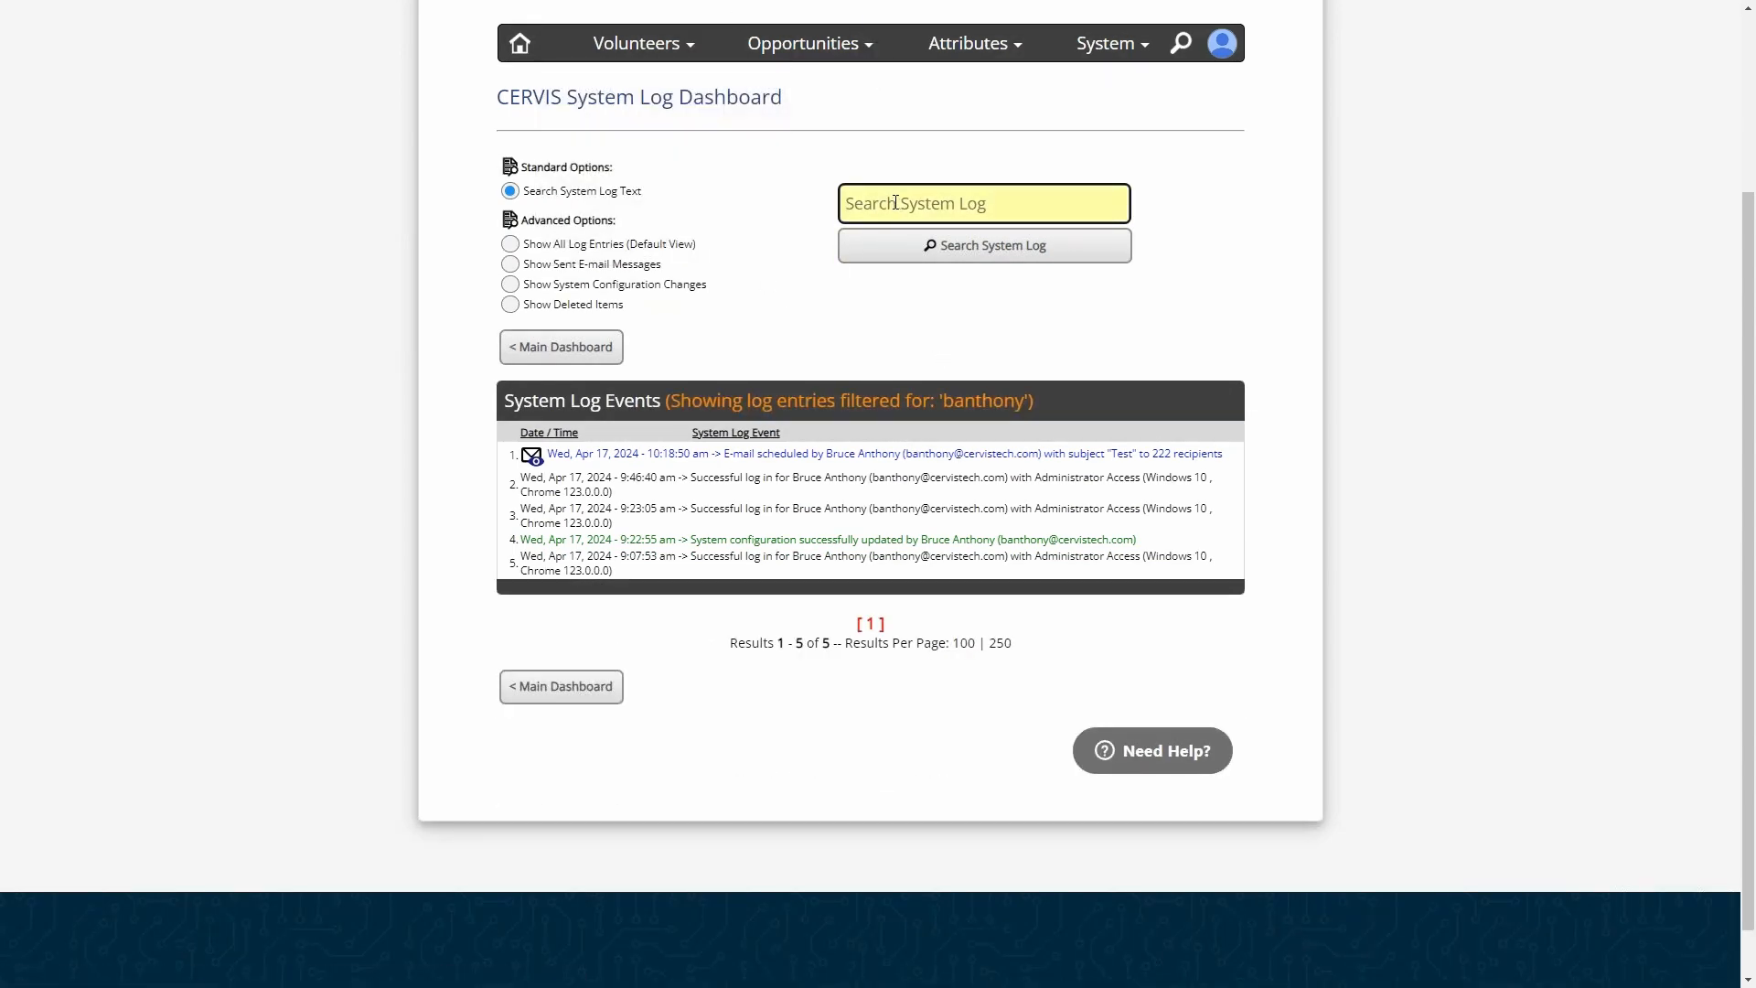
type("cancel")
left_click_drag(951, 211, 791, 212)
key("BackSpace")
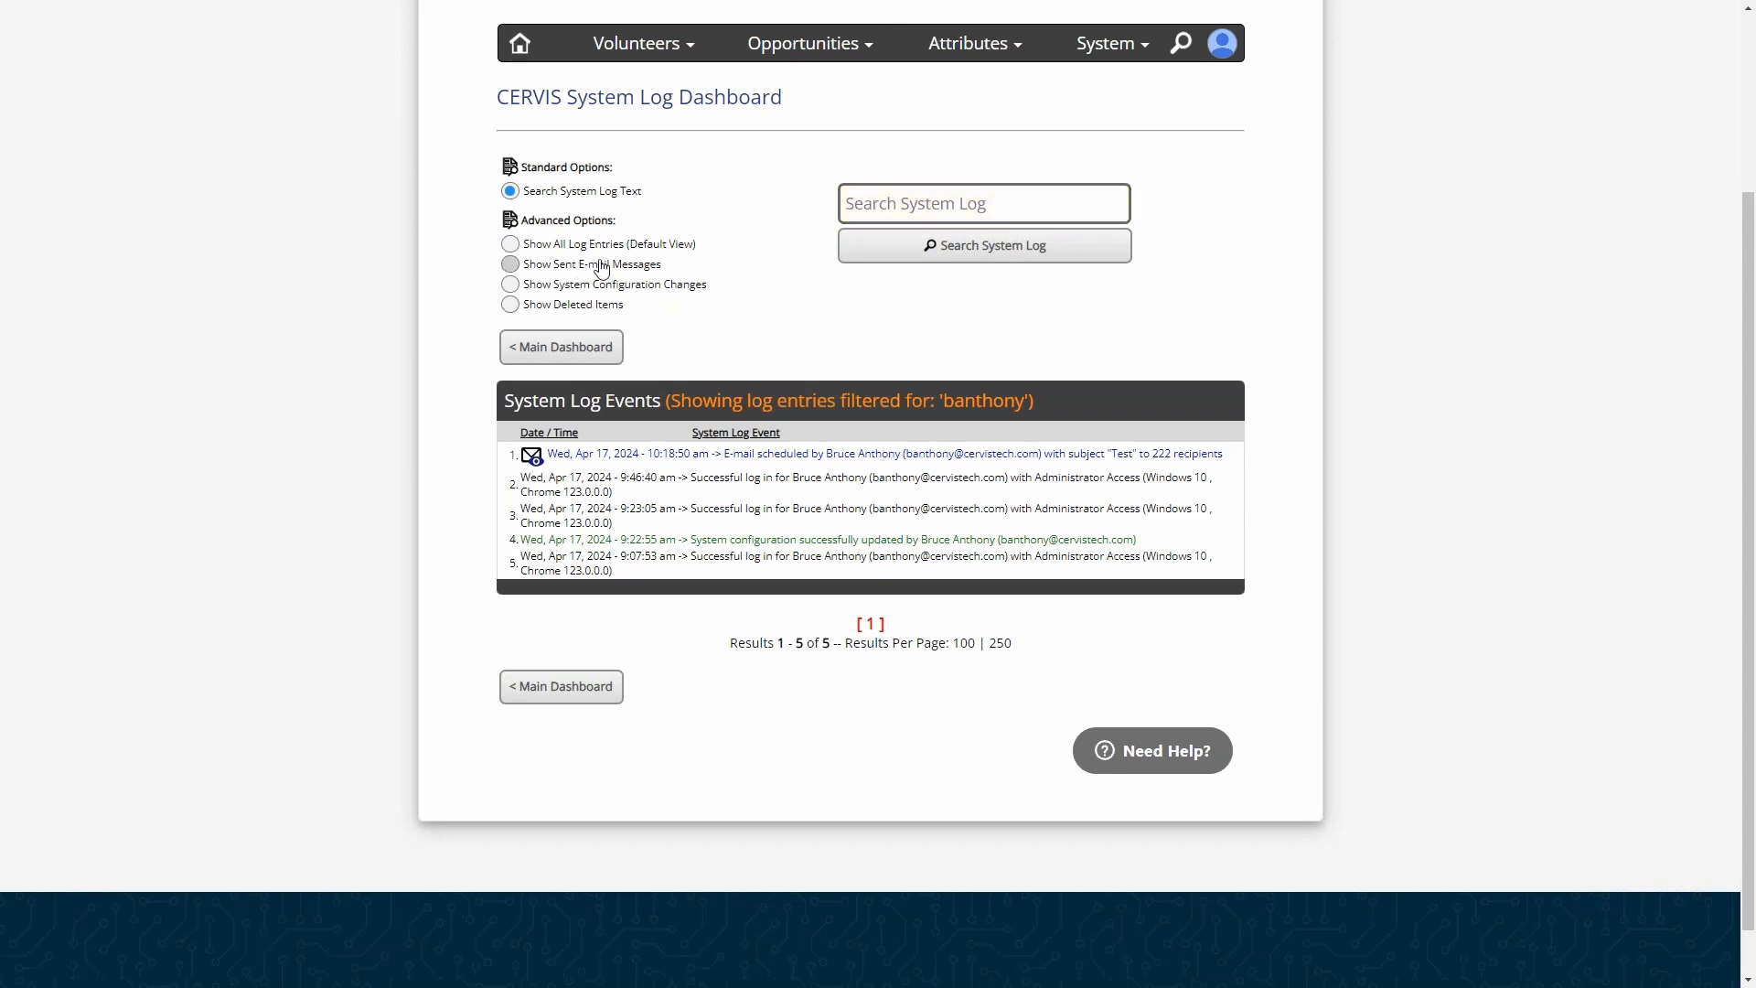
- Filter the system log to sent e-mail messages and examine the entry for the scheduled "Test" e-mail
left_click(865, 200)
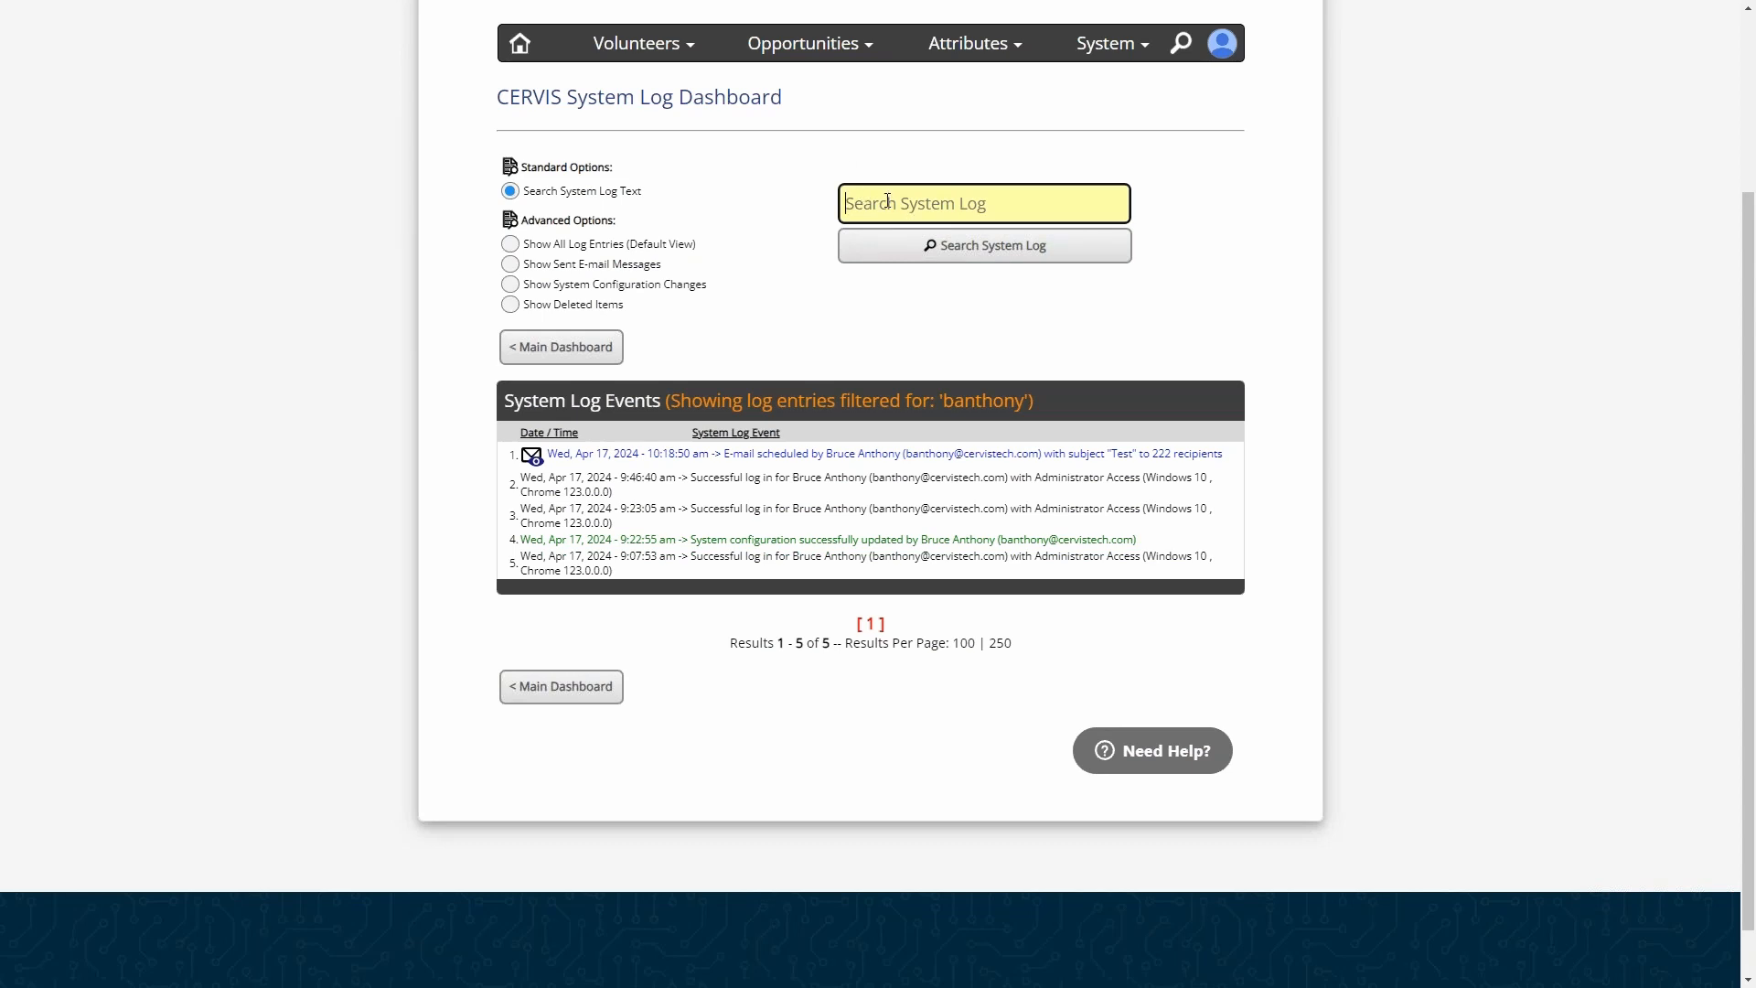
left_click(570, 272)
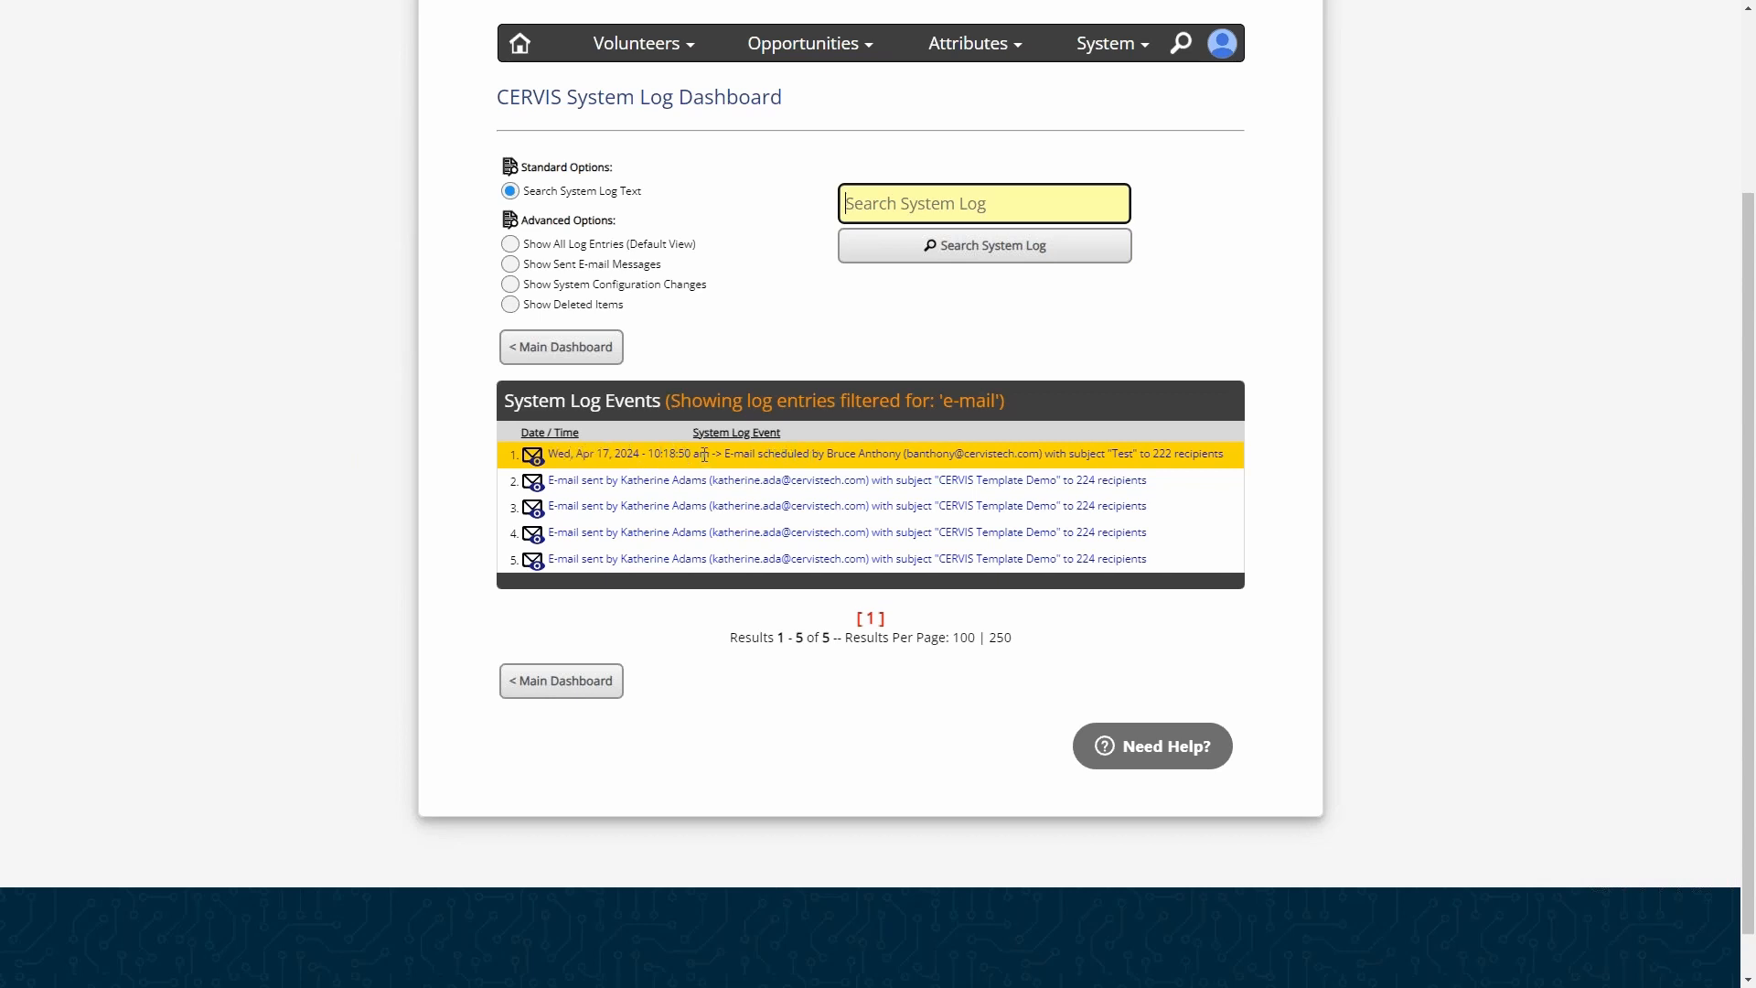
left_click_drag(746, 453, 1028, 451)
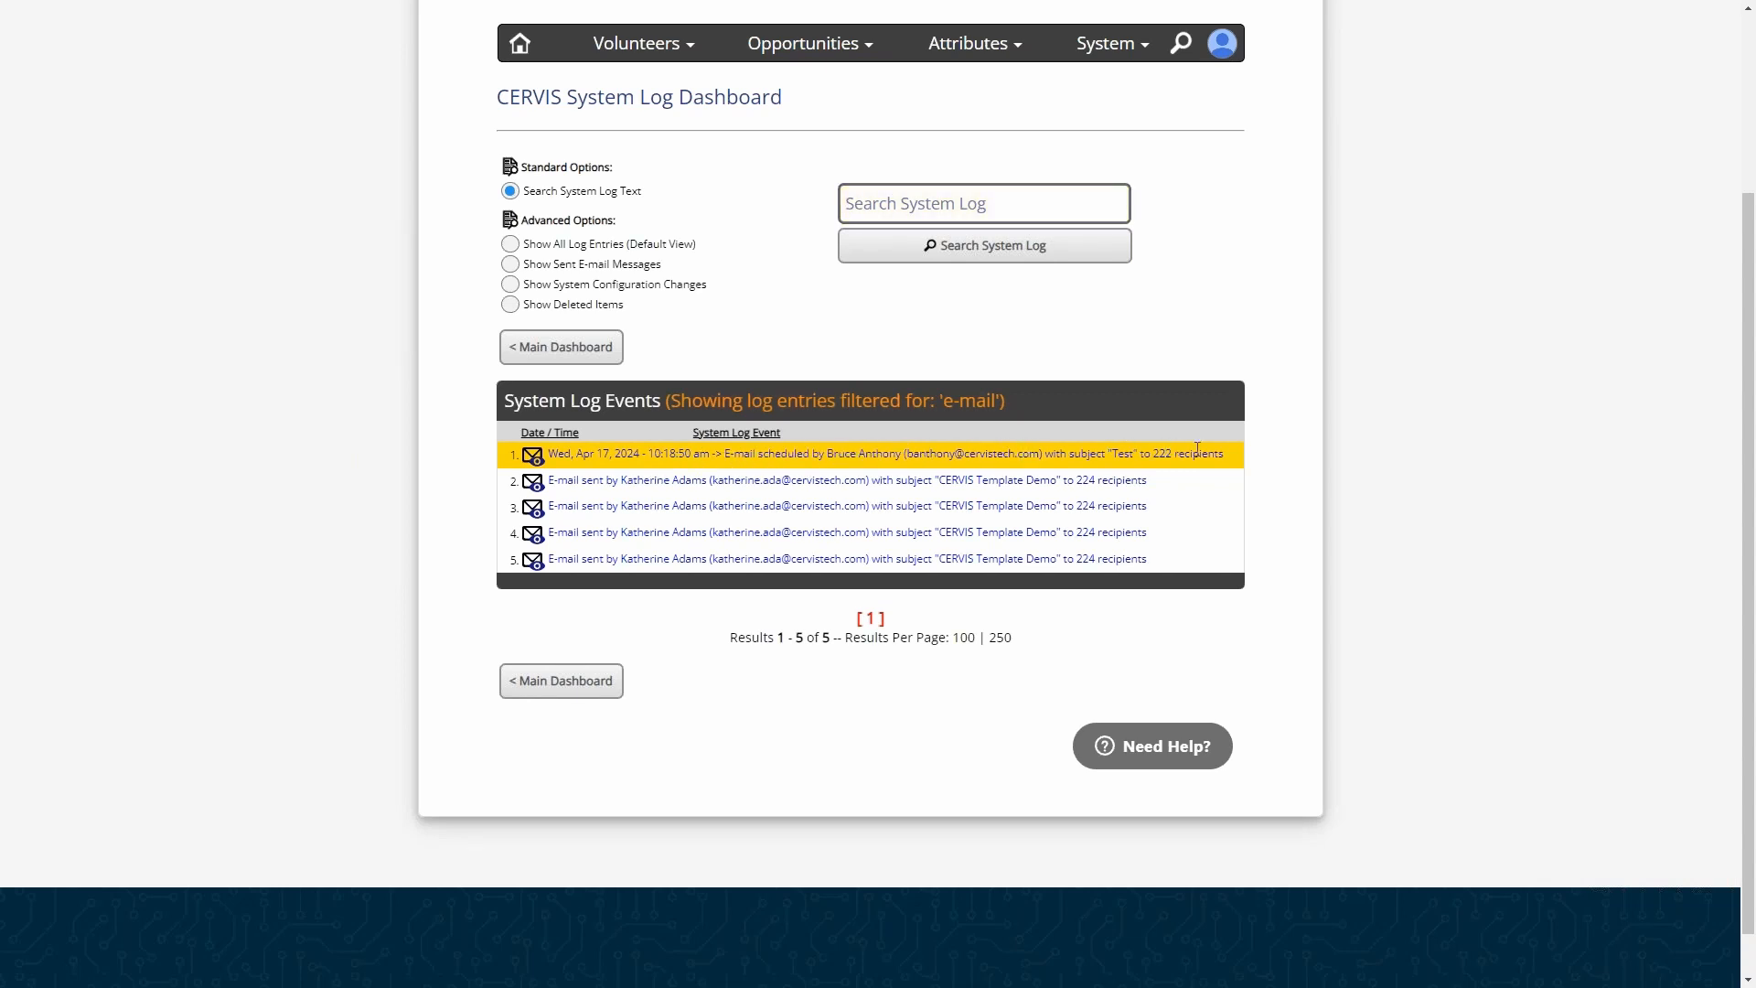
double_click(1131, 453)
left_click(1160, 449)
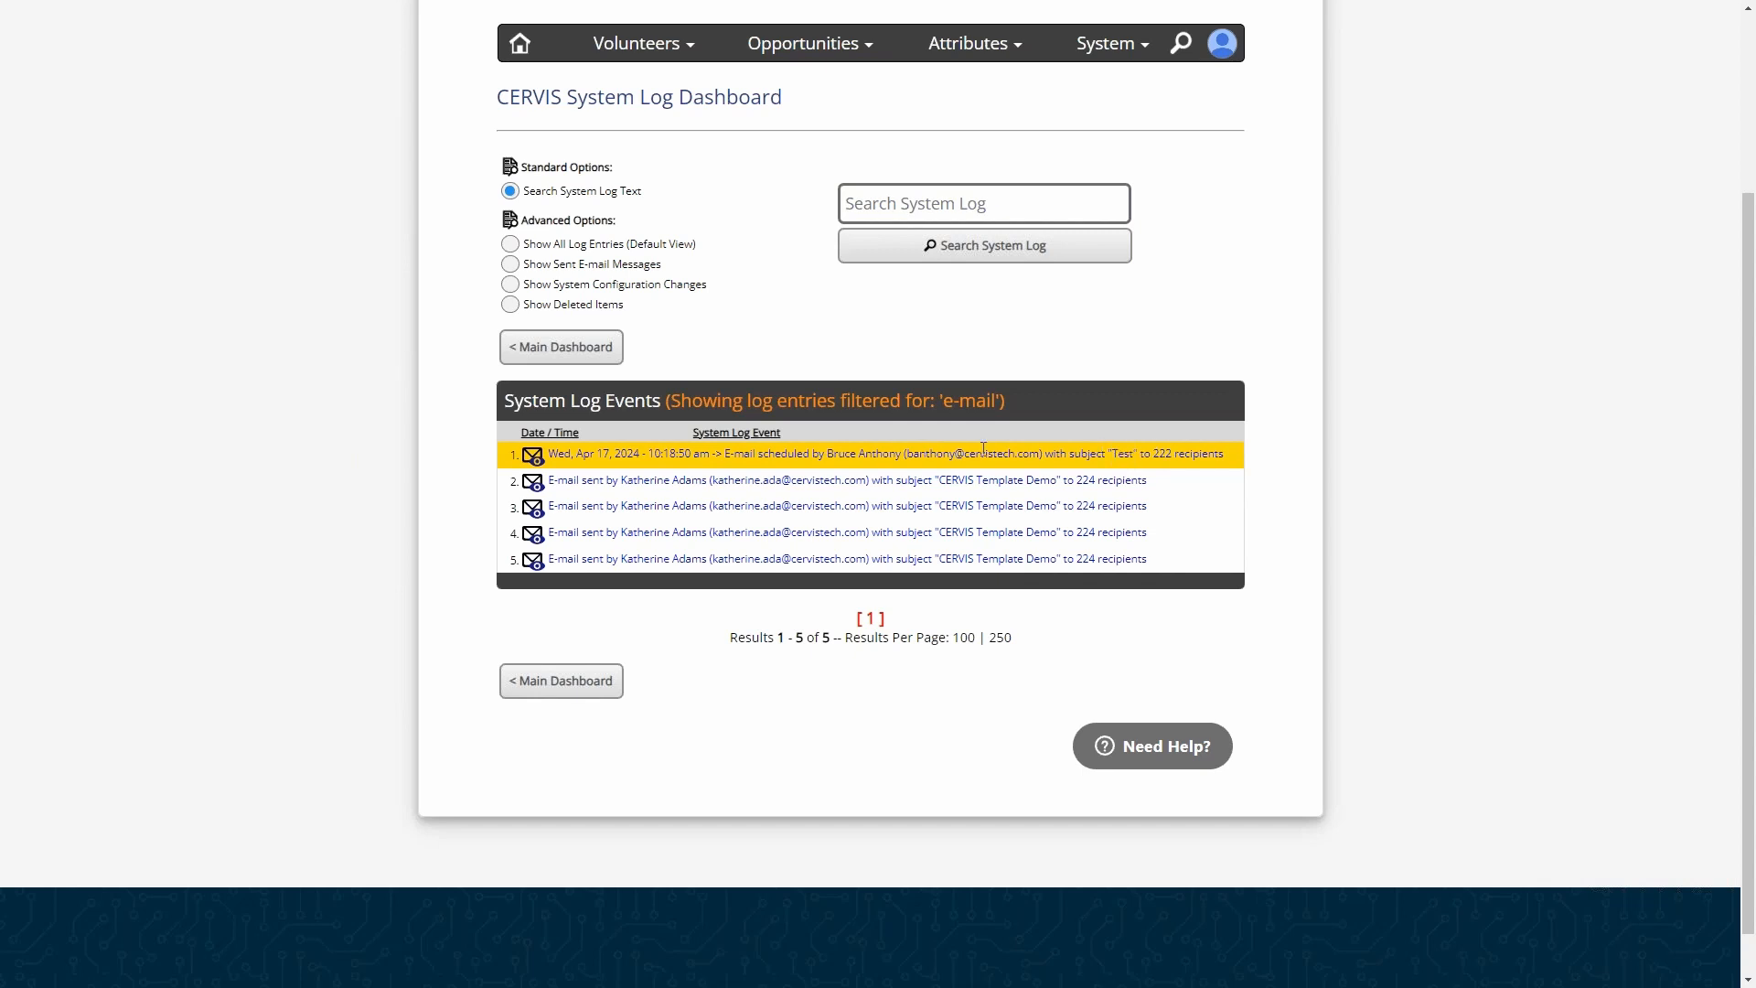
- View the scheduled "Test" message from the log and examine its delivery date and message content
left_click(533, 455)
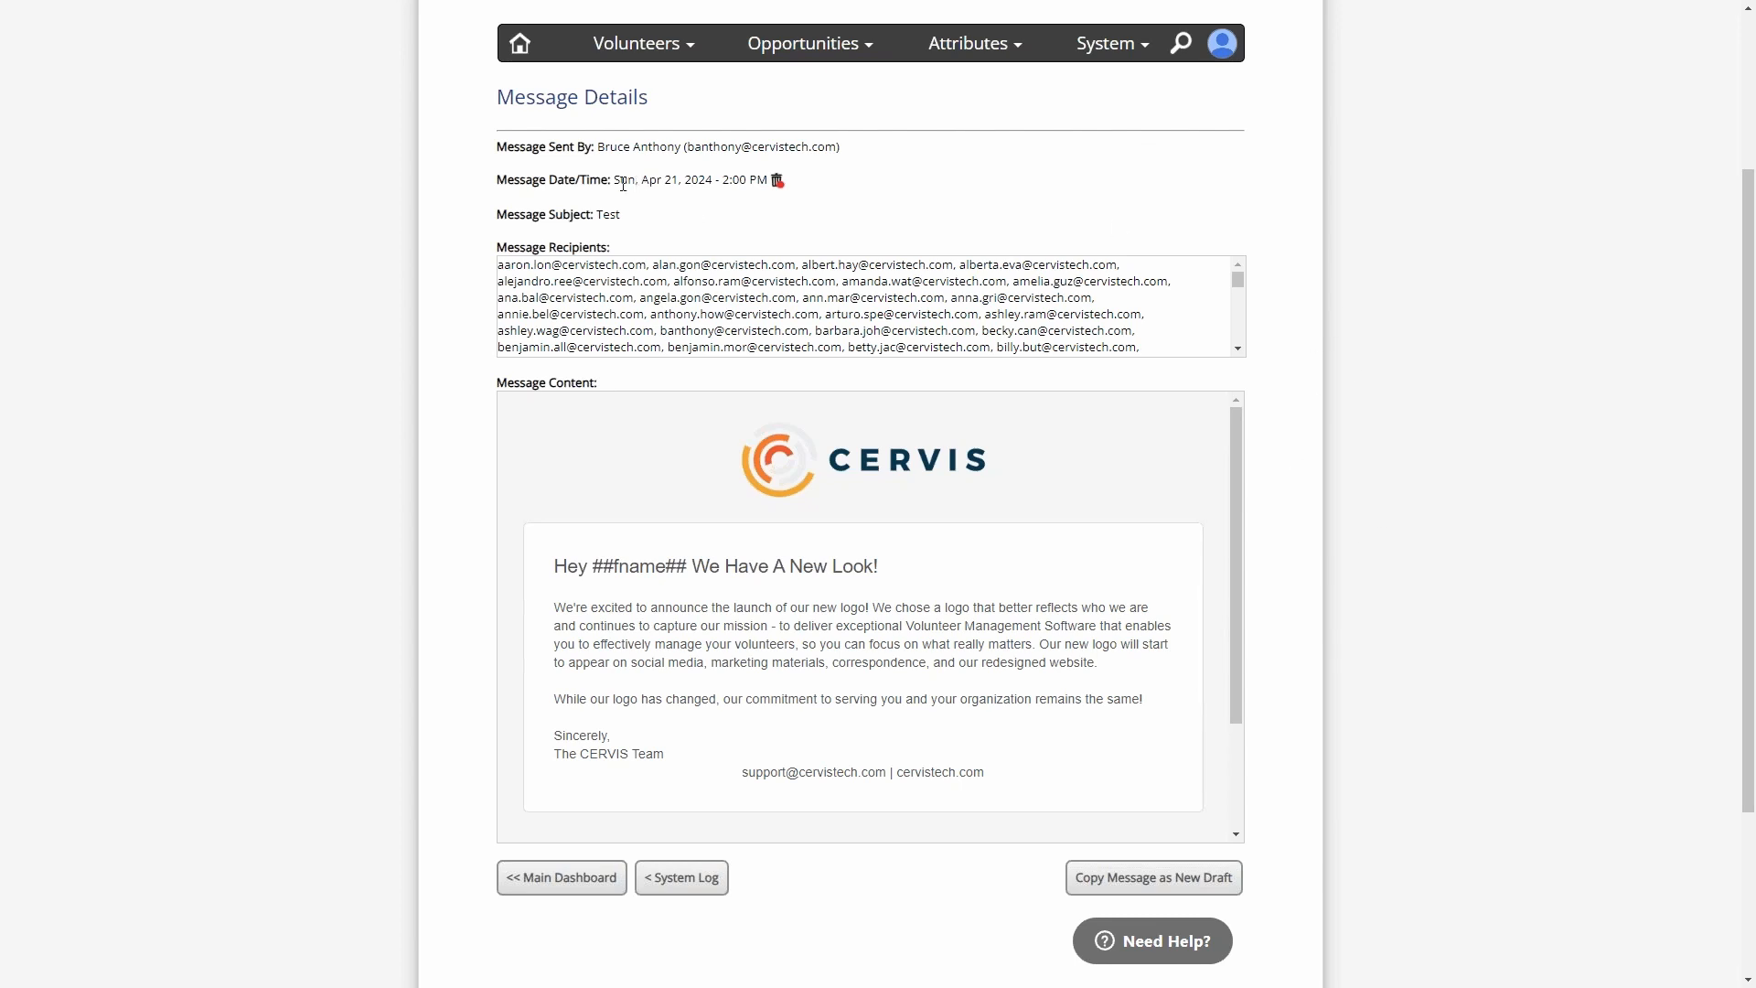
left_click_drag(618, 178, 763, 182)
left_click(766, 182)
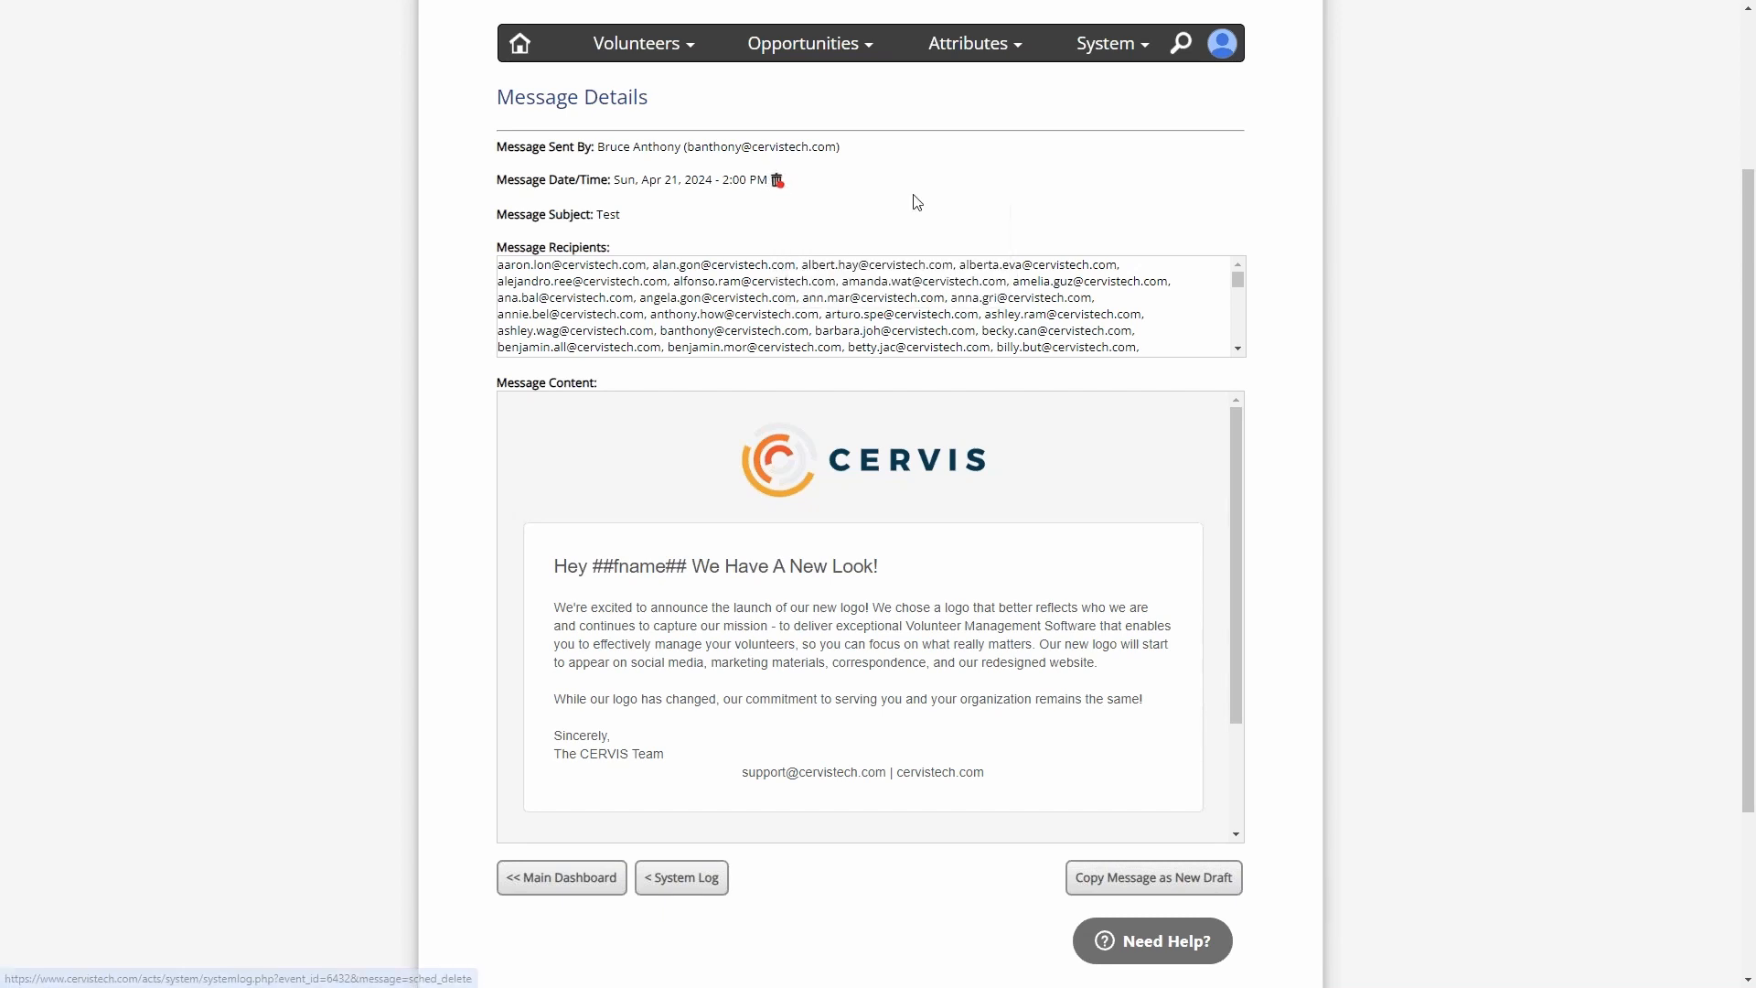
scroll(1244, 192, "down", 2)
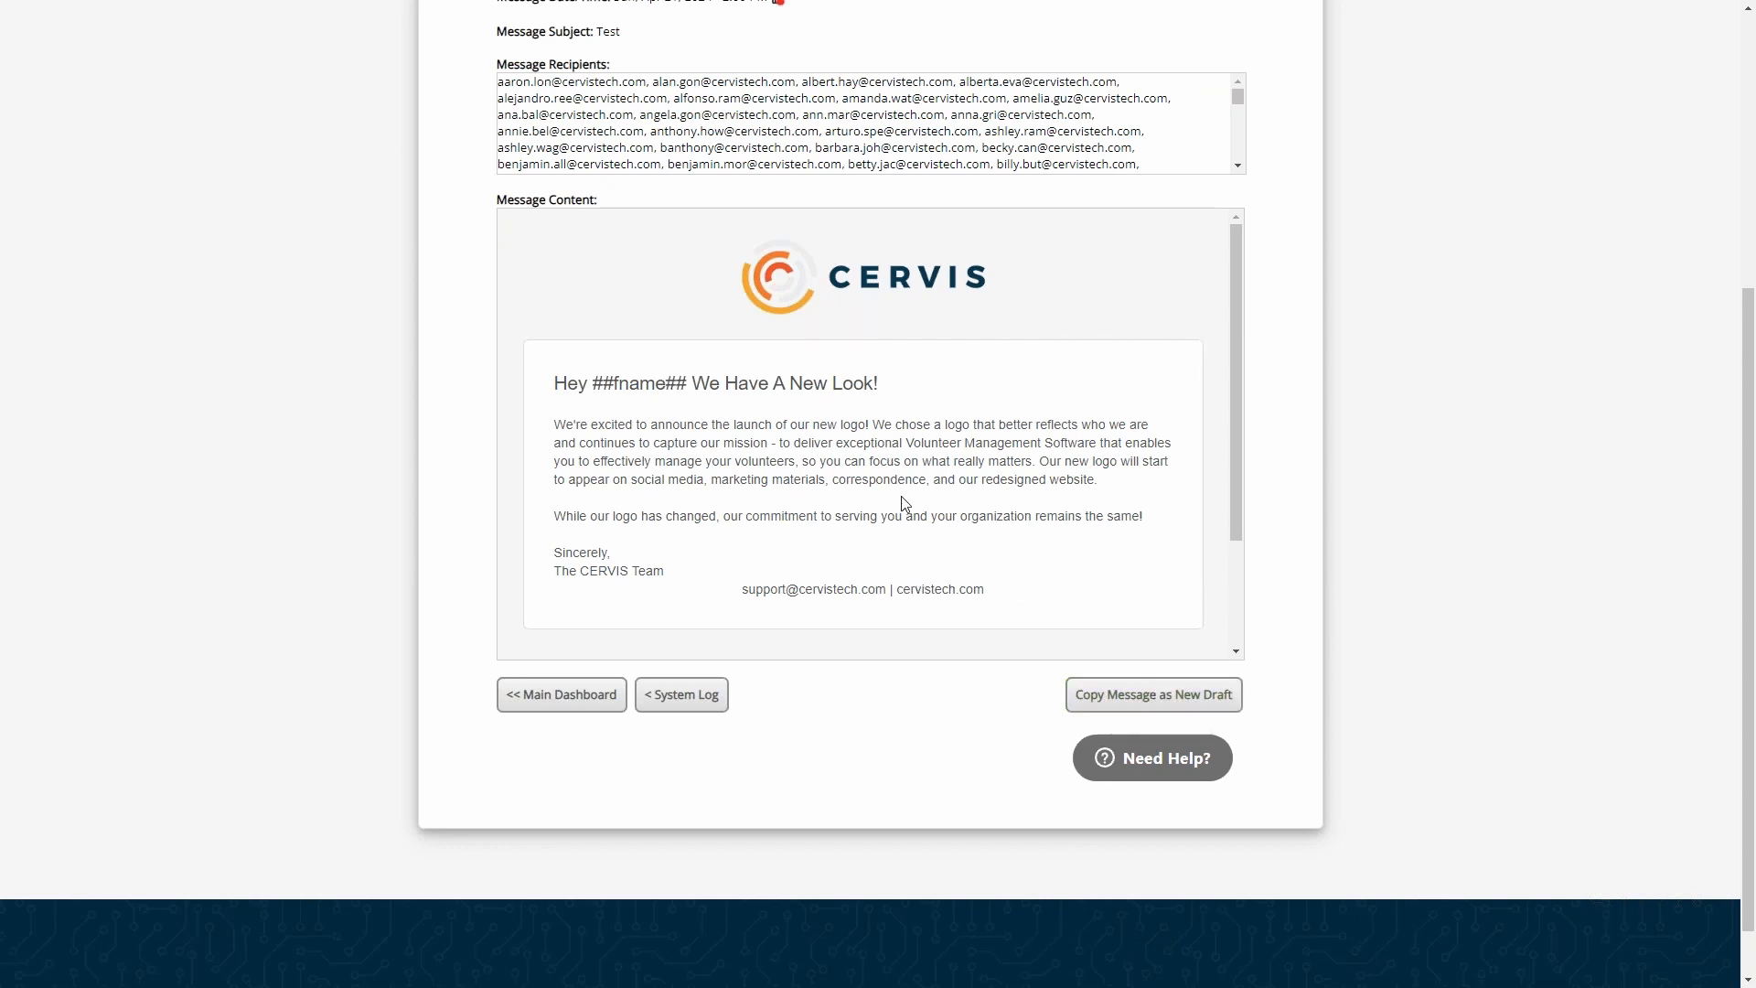
left_click_drag(688, 383, 521, 381)
left_click(737, 391)
scroll(1057, 484, "up", 1)
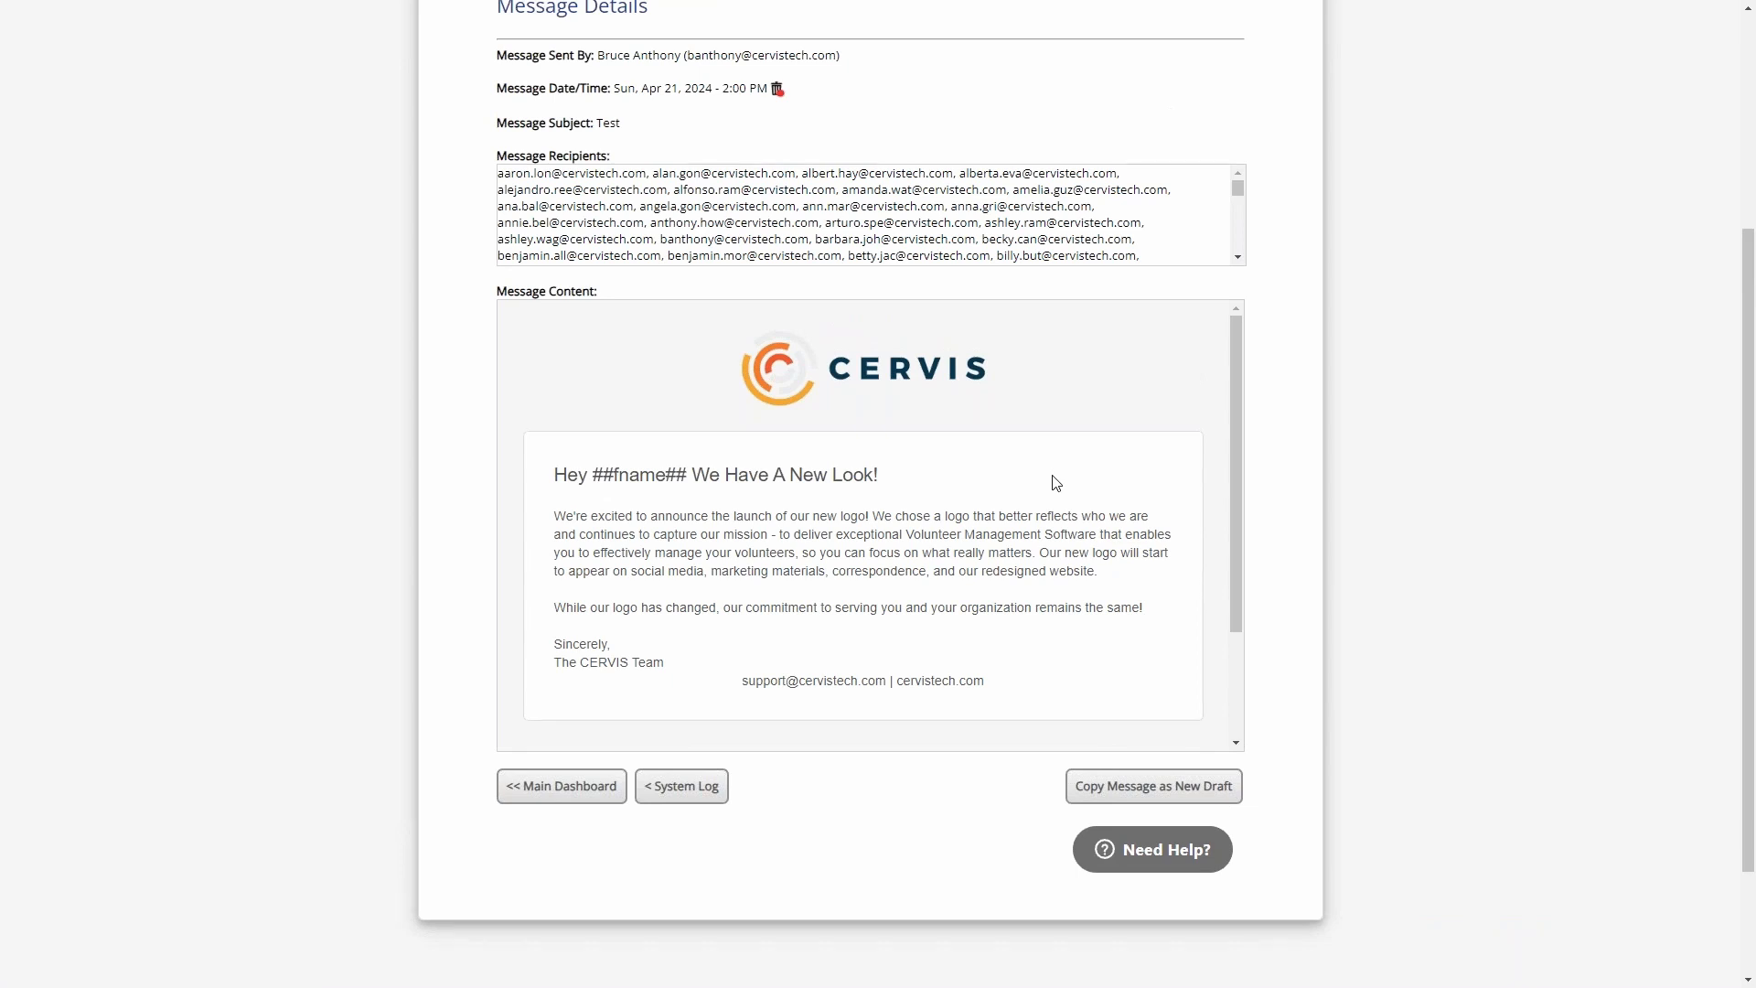
- Copy the scheduled "Test" message as a new draft
left_click(1201, 801)
scroll(755, 654, "down", 2)
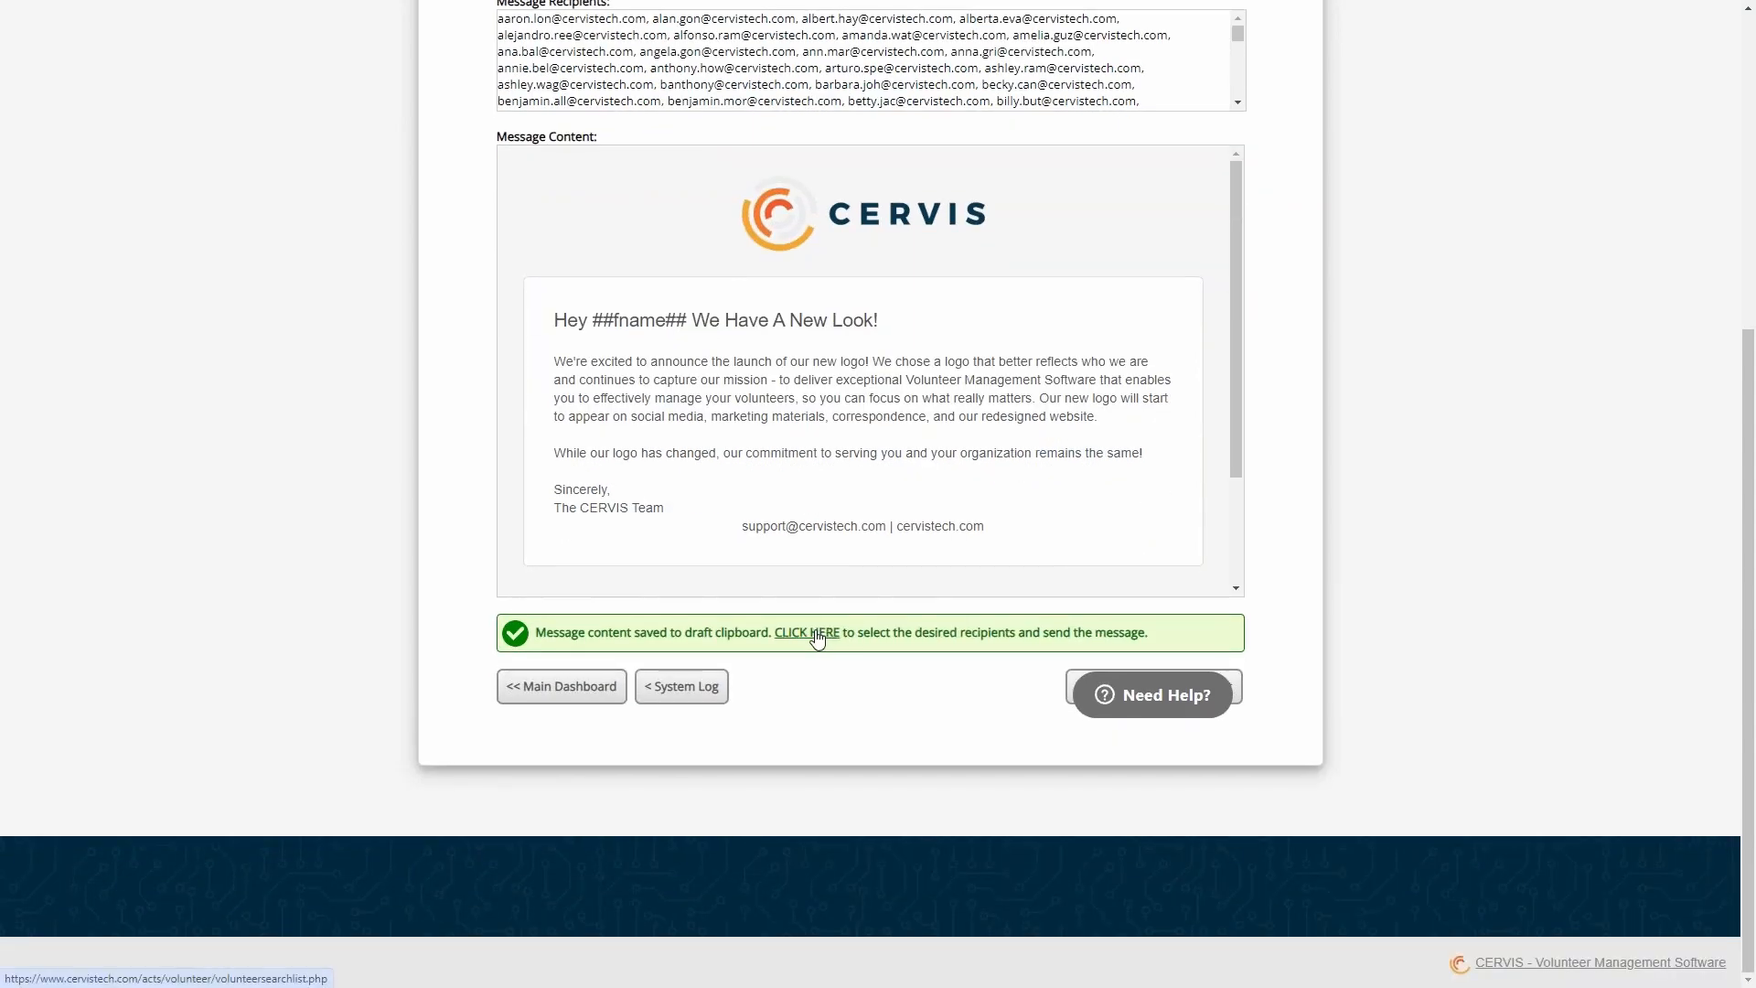
- Delete the scheduled "Test" e-mail from the system and confirm the deletion
scroll(918, 667, "up", 5)
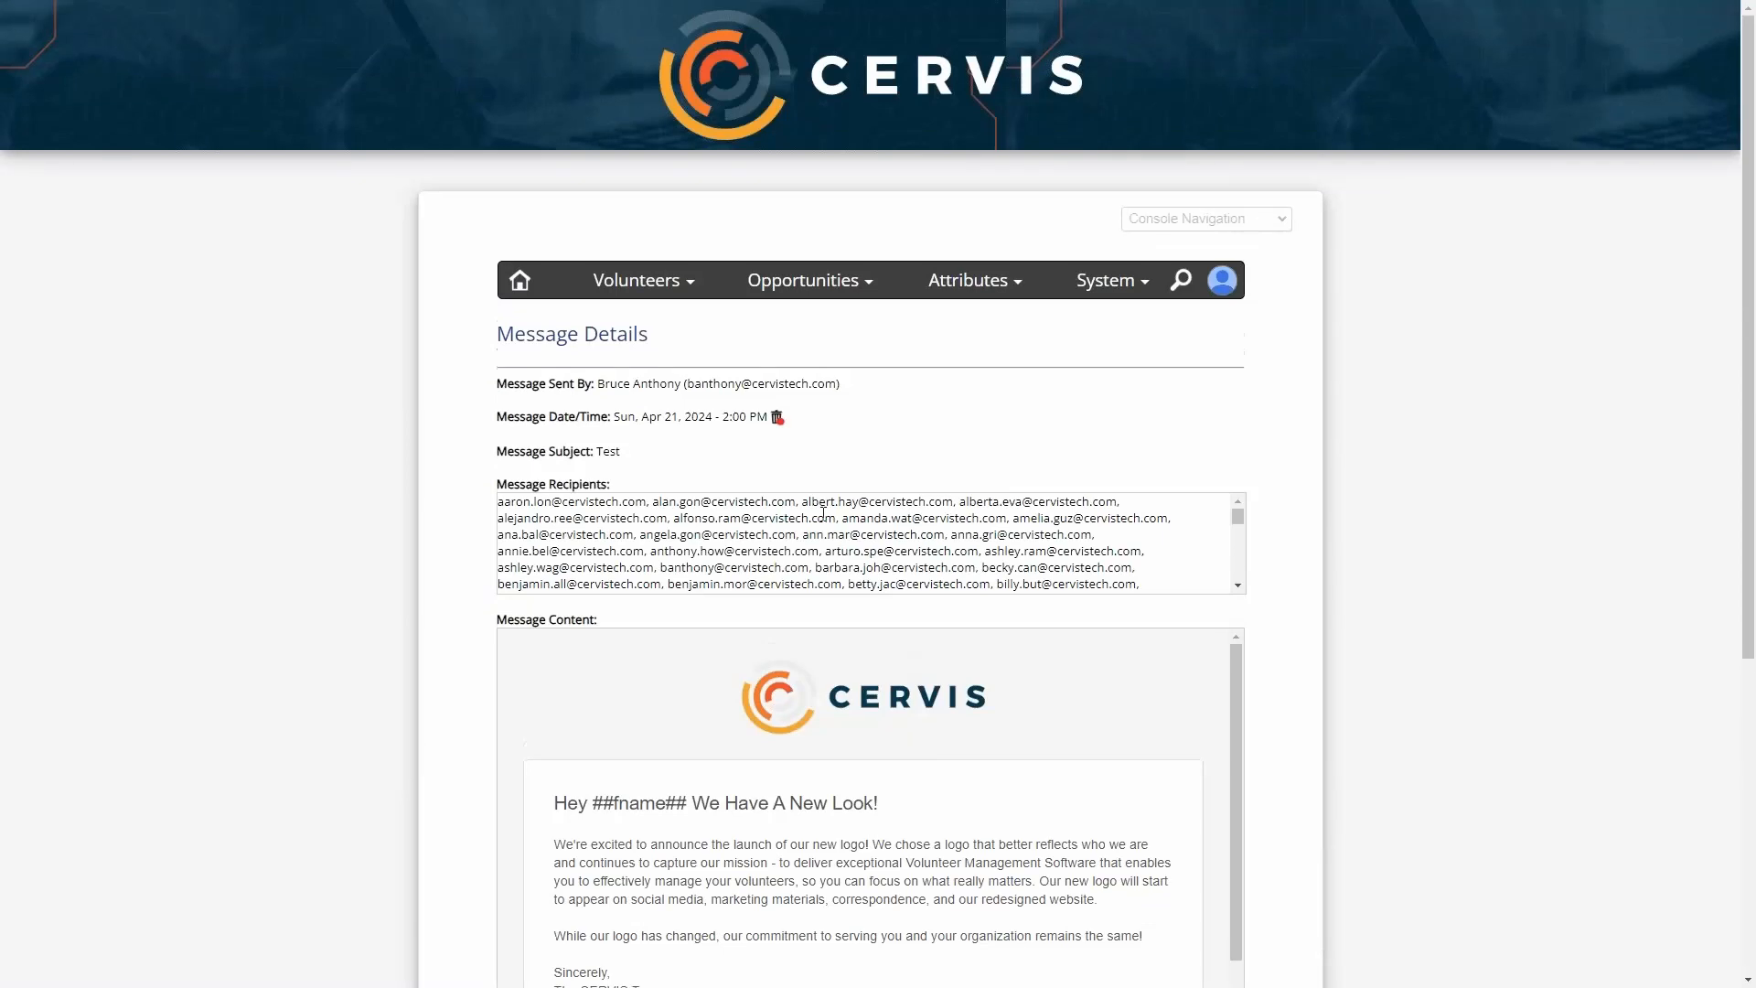
left_click(779, 421)
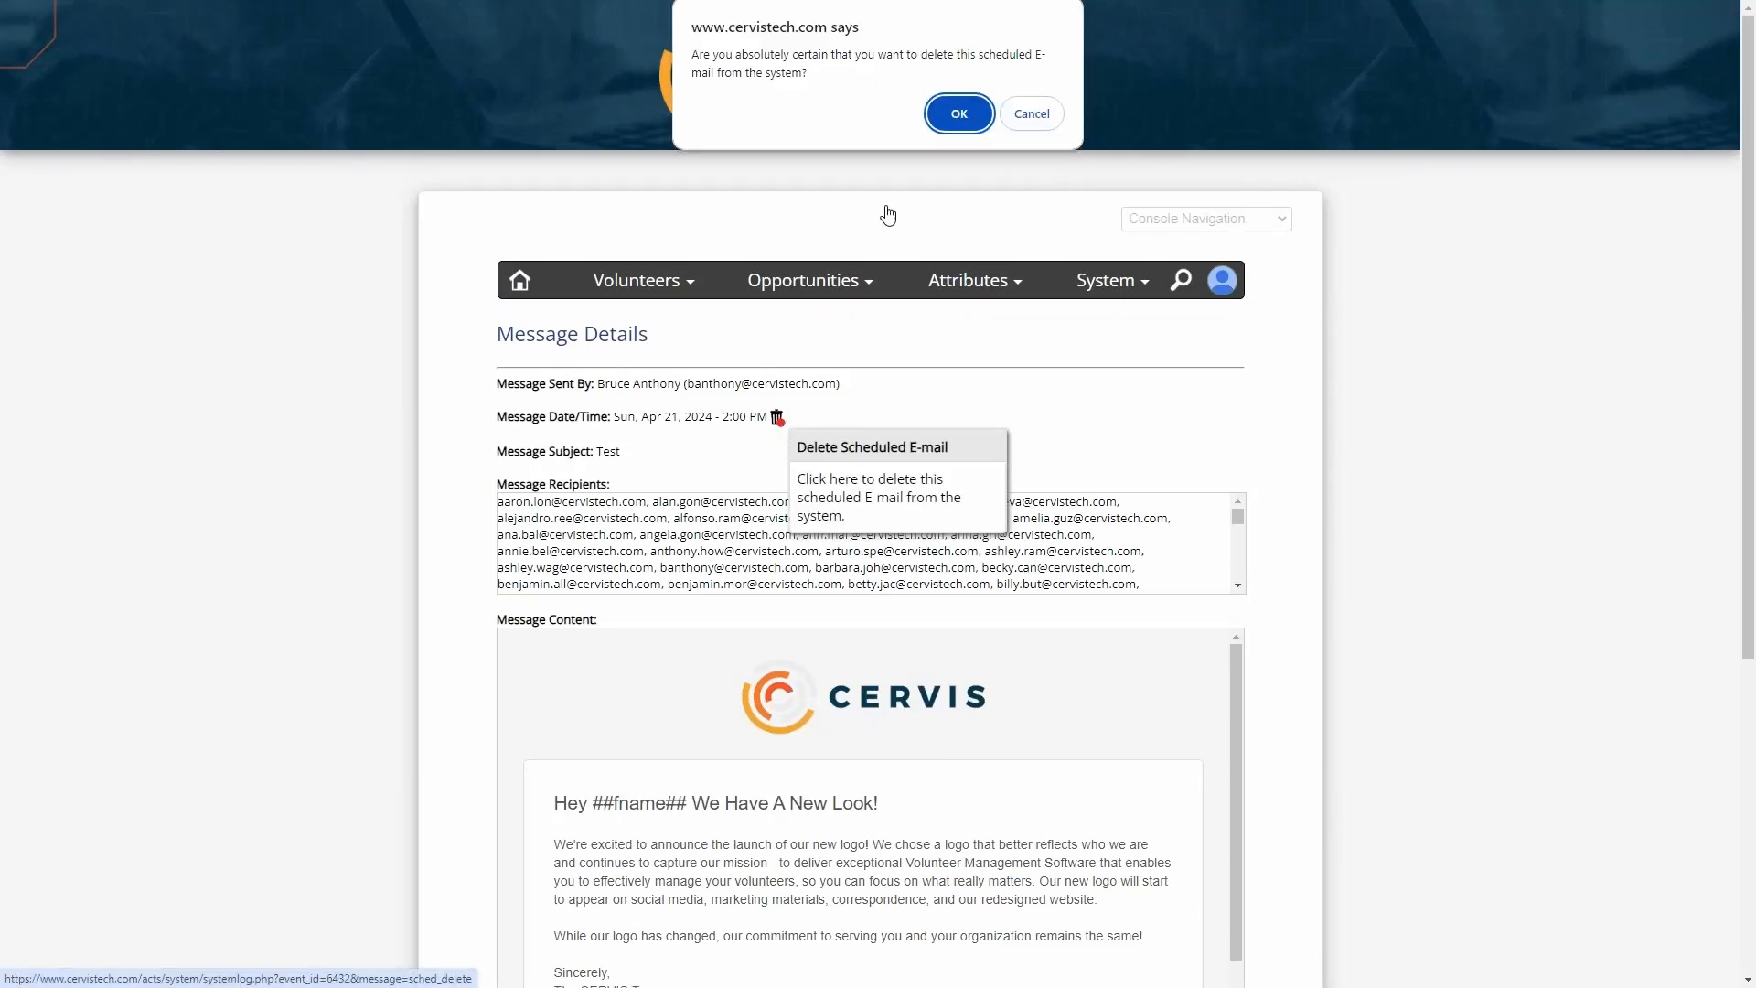
left_click(959, 113)
scroll(750, 522, "down", 3)
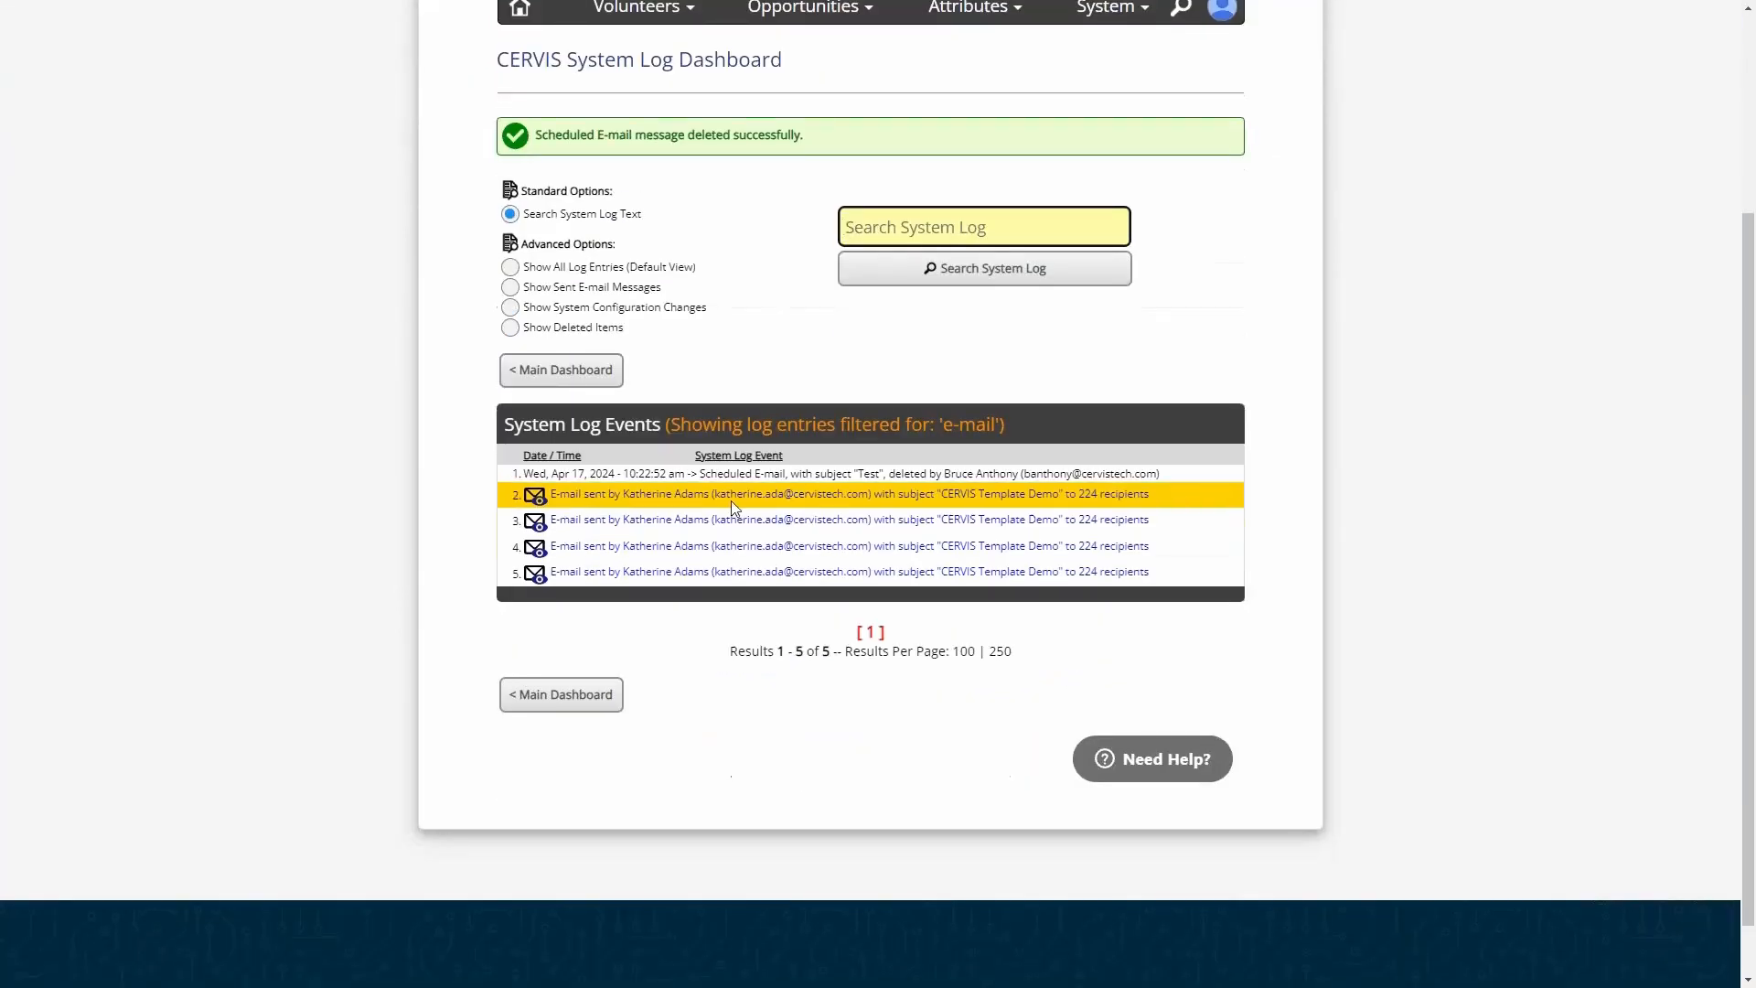
- Examine the log entry recording the deletion of the scheduled "Test" e-mail
left_click_drag(625, 473, 928, 472)
left_click(931, 468)
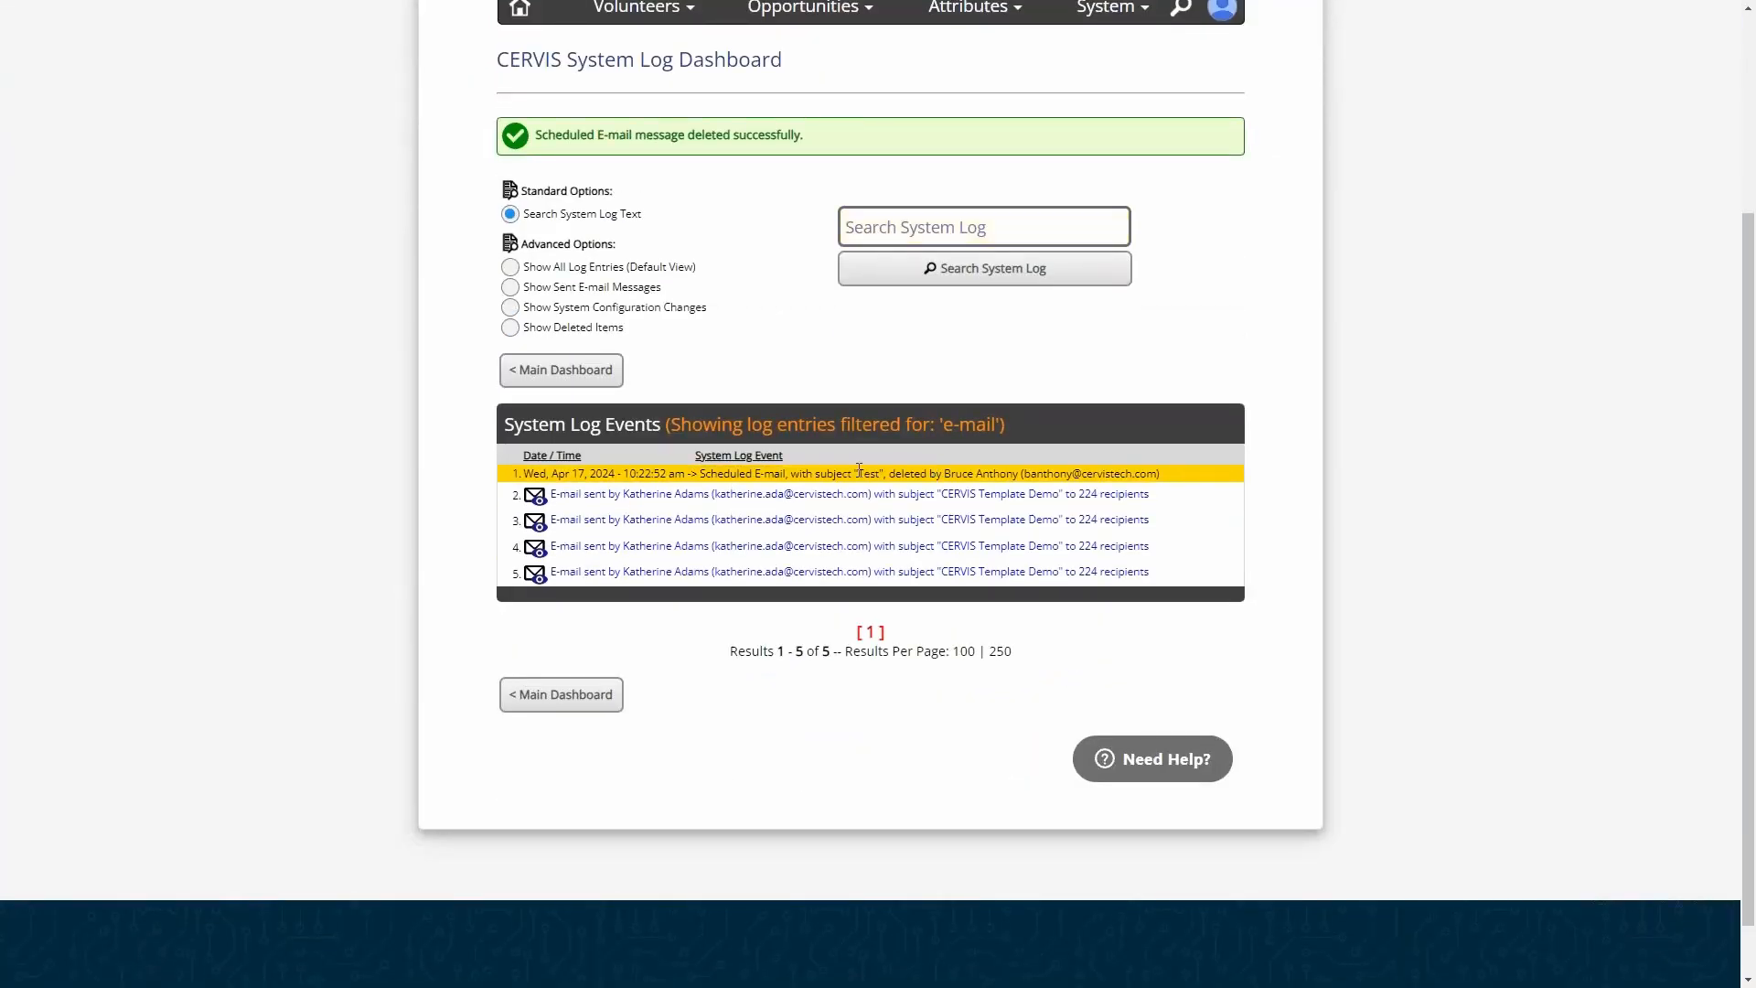
left_click_drag(660, 473, 1049, 471)
left_click(1050, 474)
- View the first sent "CERVIS Template Demo" message from the log and examine its content and draft-copy option
left_click(578, 497)
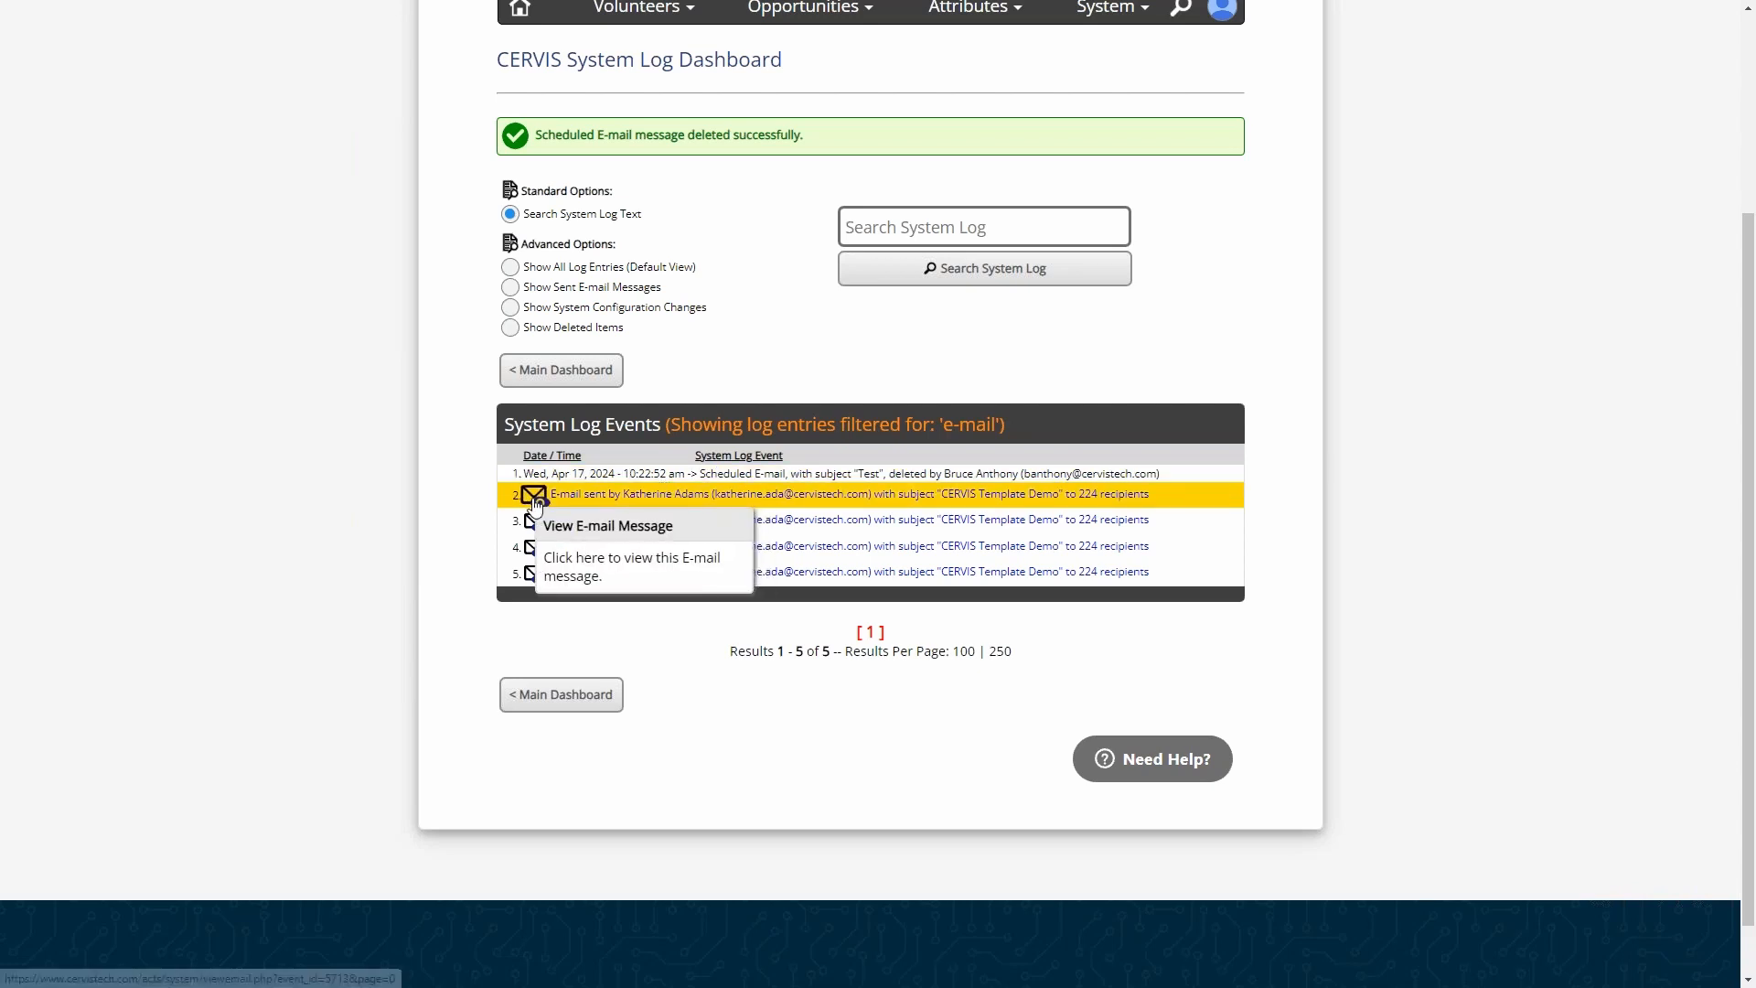
left_click(586, 522)
scroll(1219, 961, "down", 3)
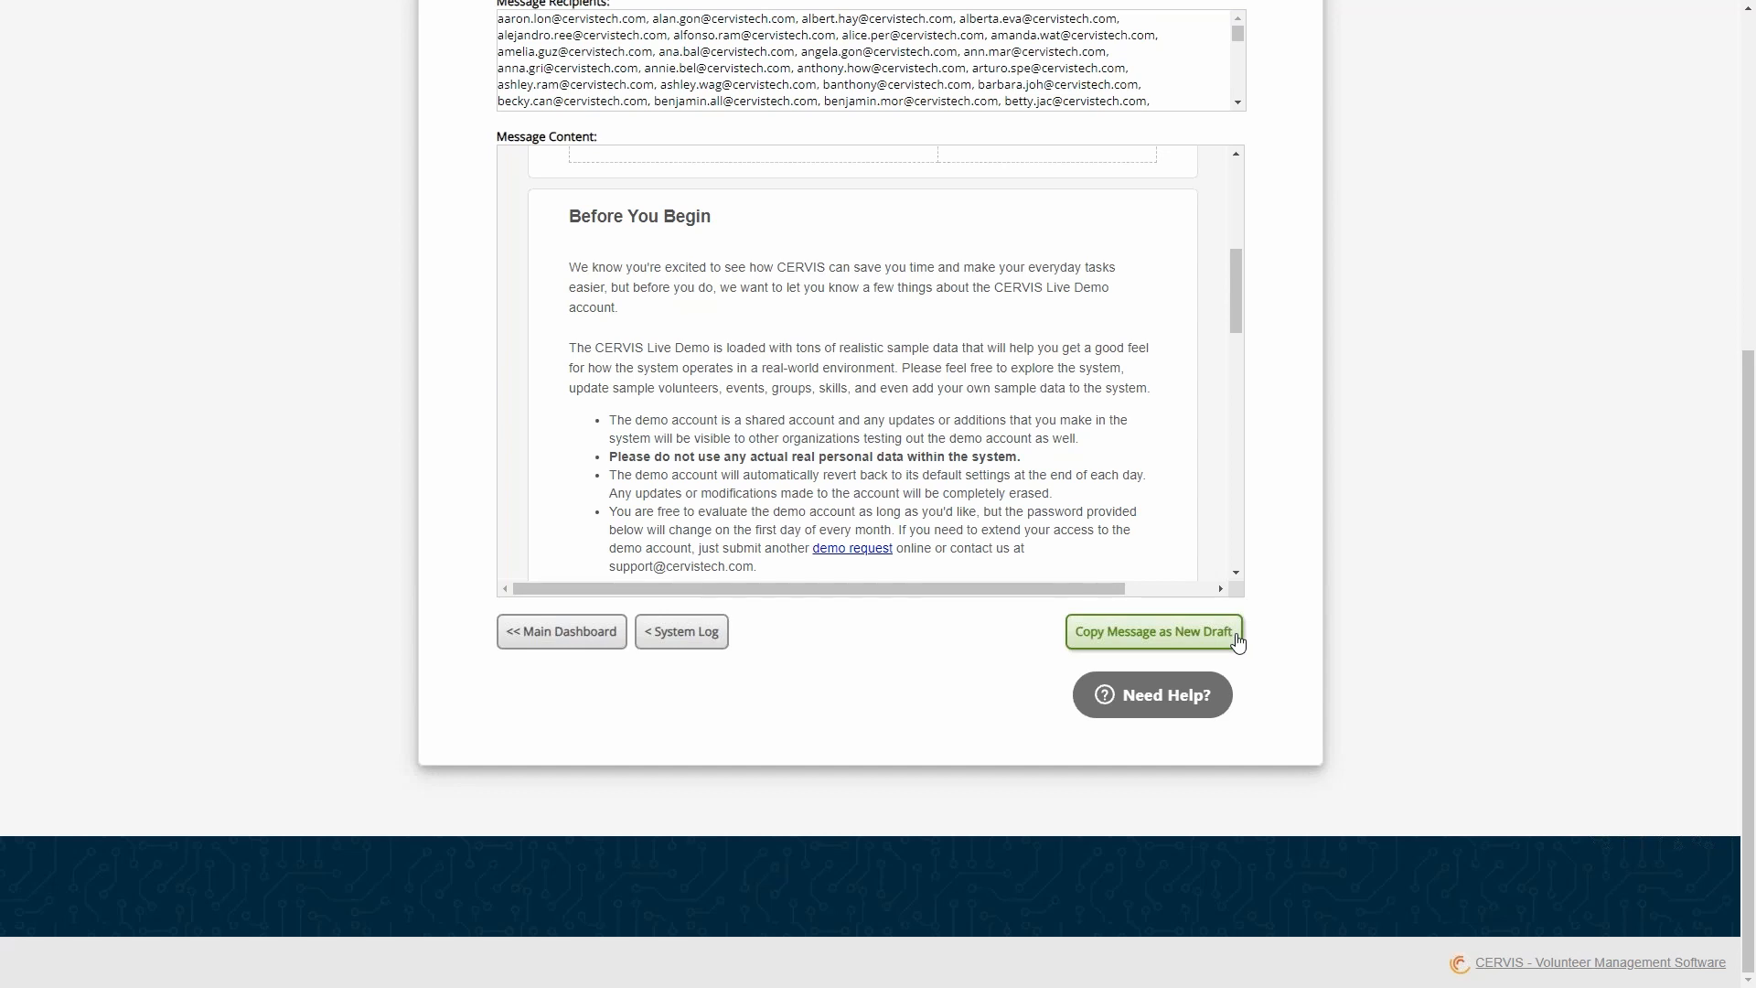
- Return to the main dashboard and start an e-mail to all volunteers listed in the volunteer database
left_click(547, 630)
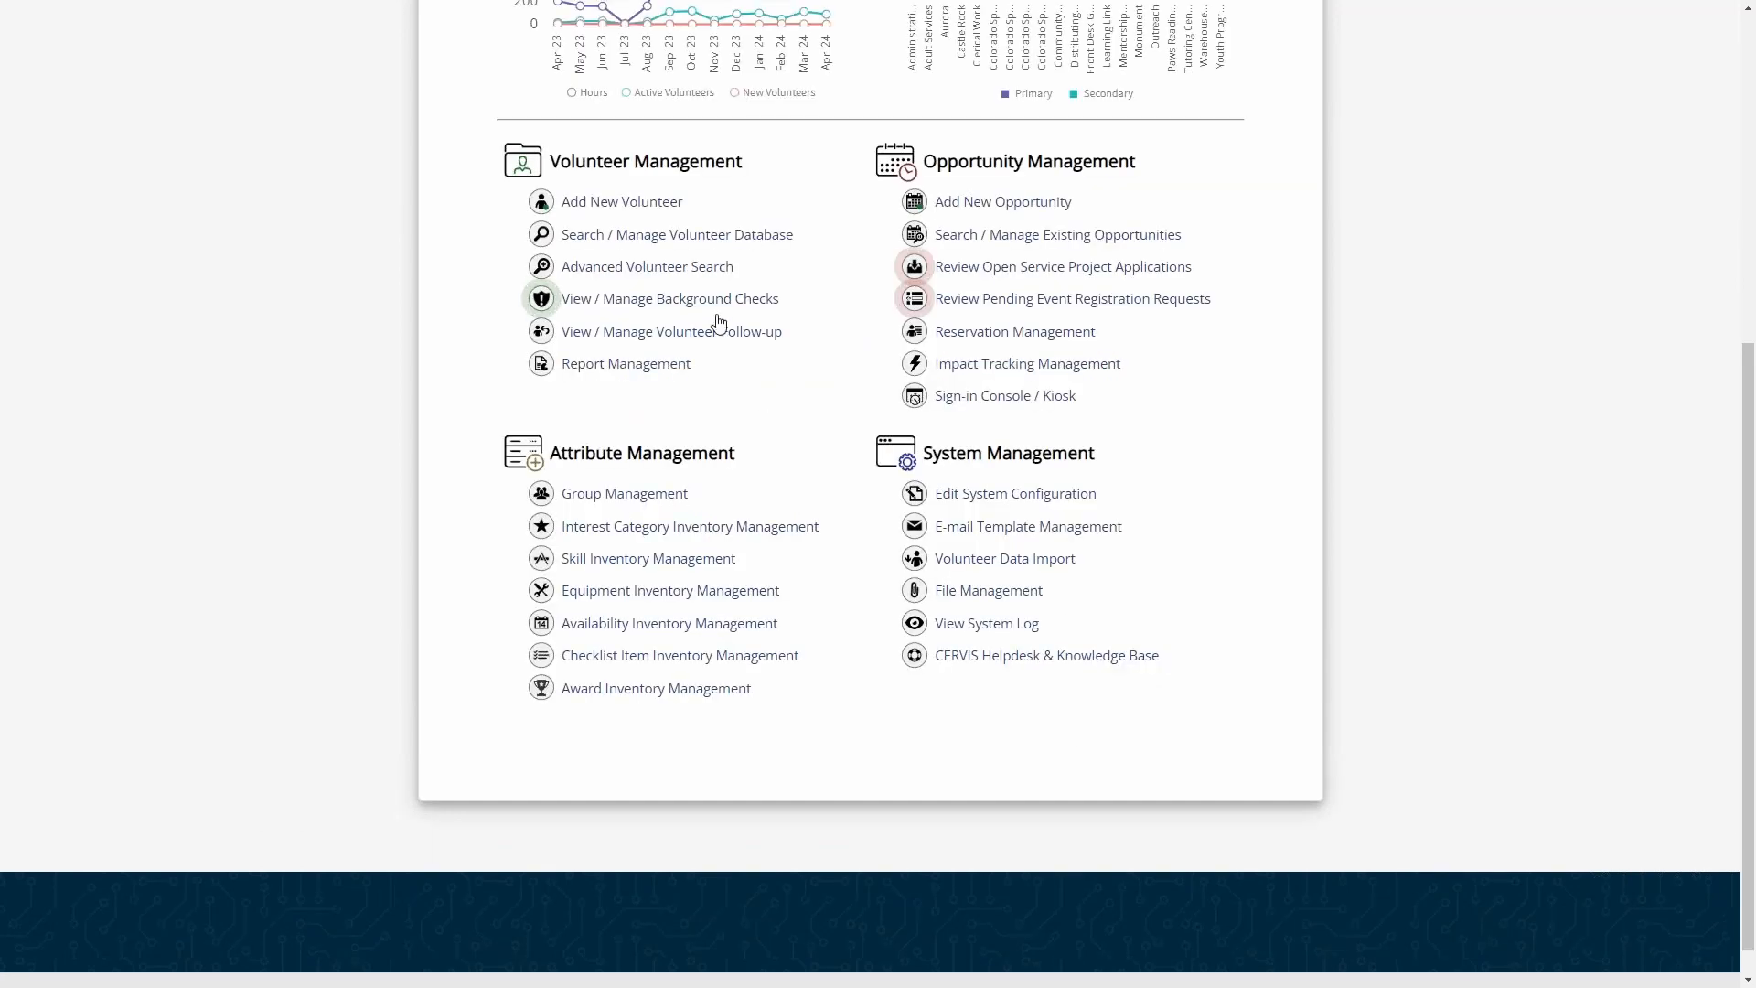
left_click(705, 234)
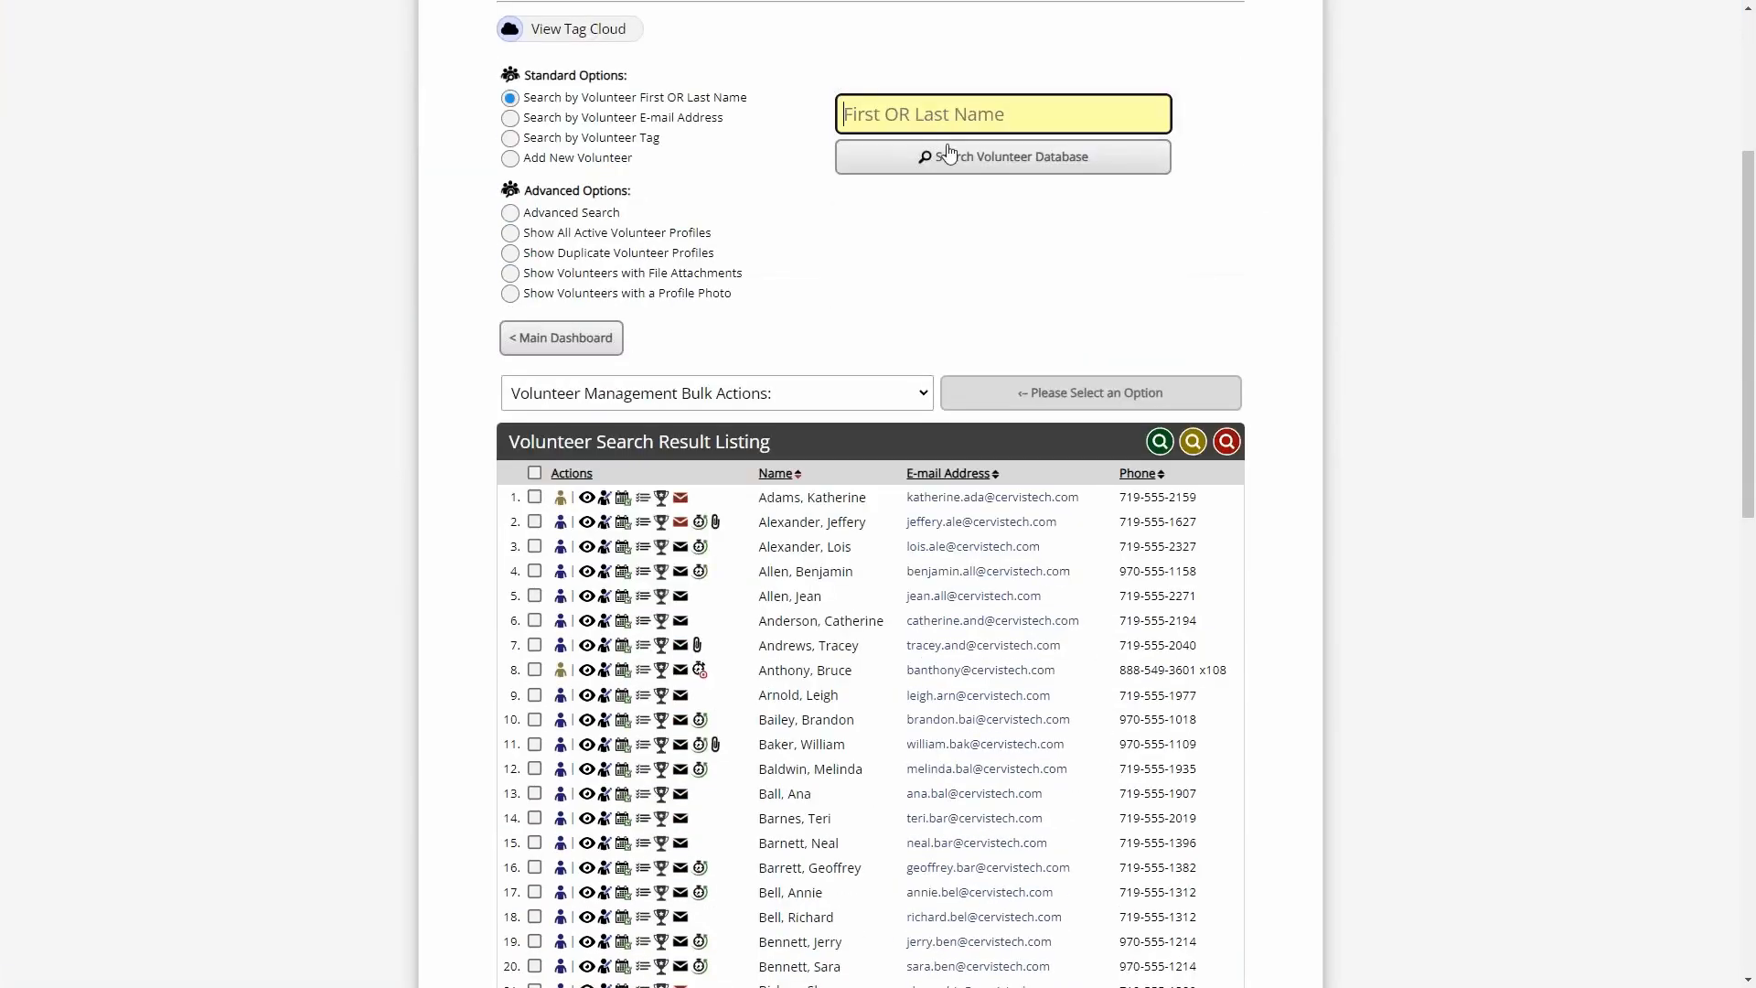
left_click(534, 473)
left_click(604, 393)
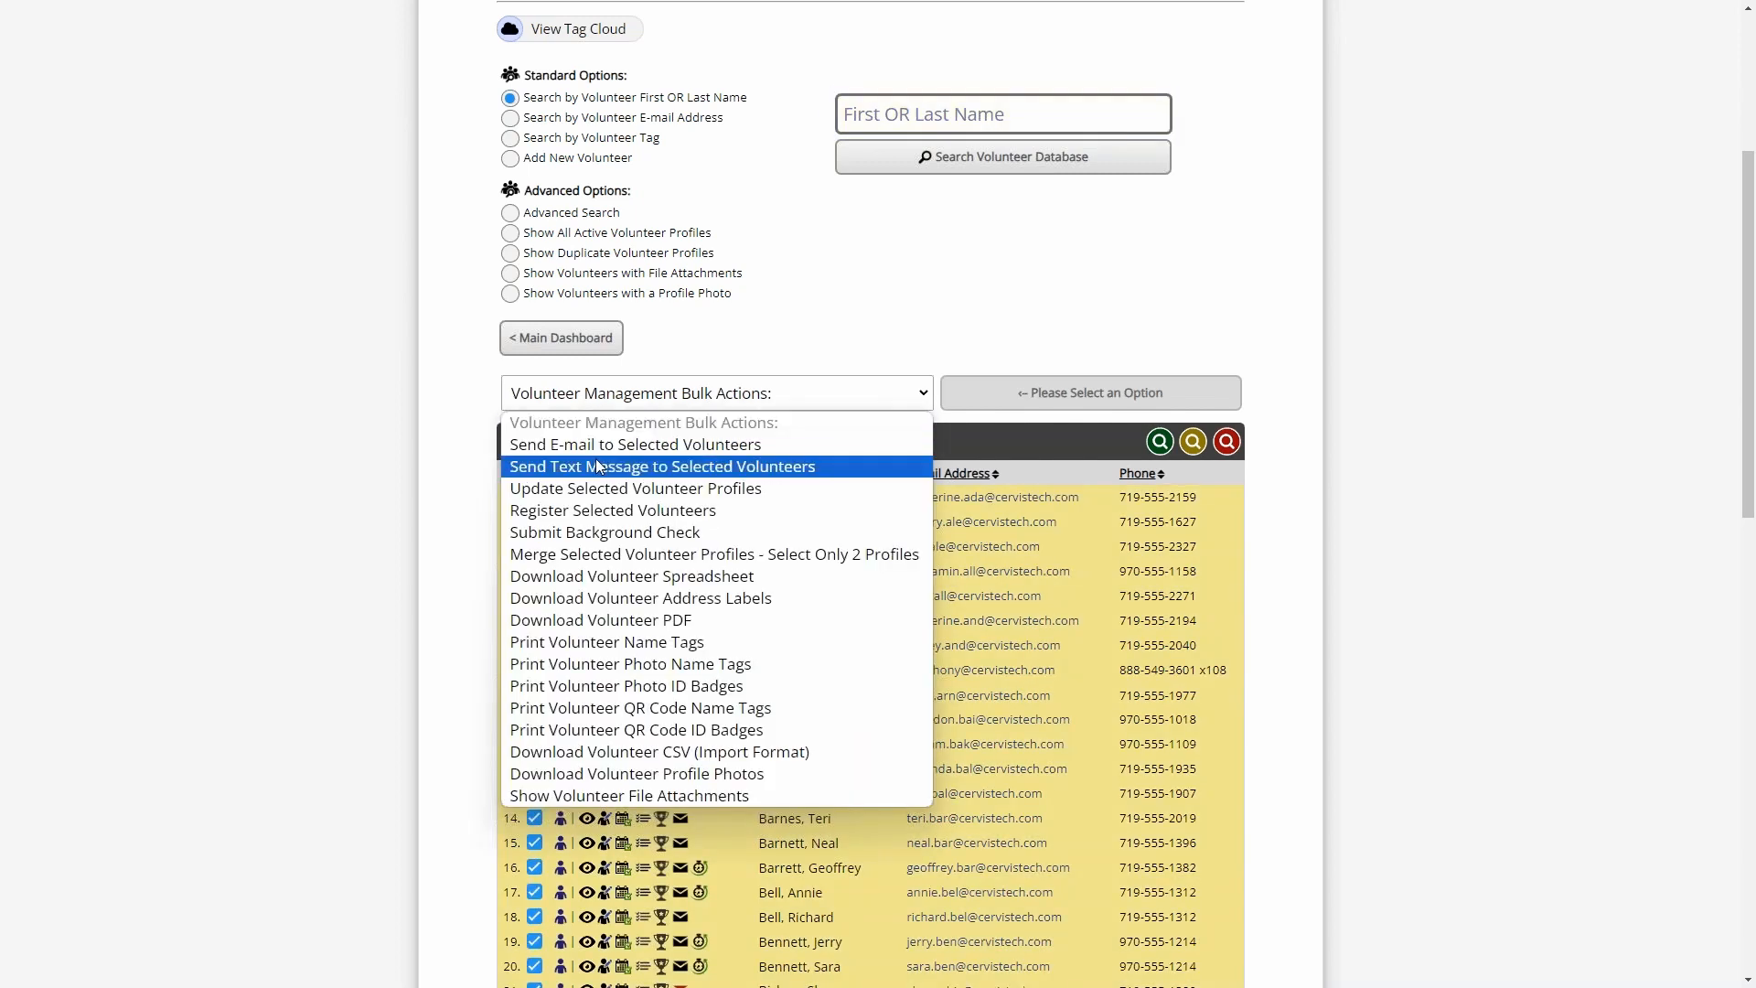
left_click(597, 467)
left_click(1091, 393)
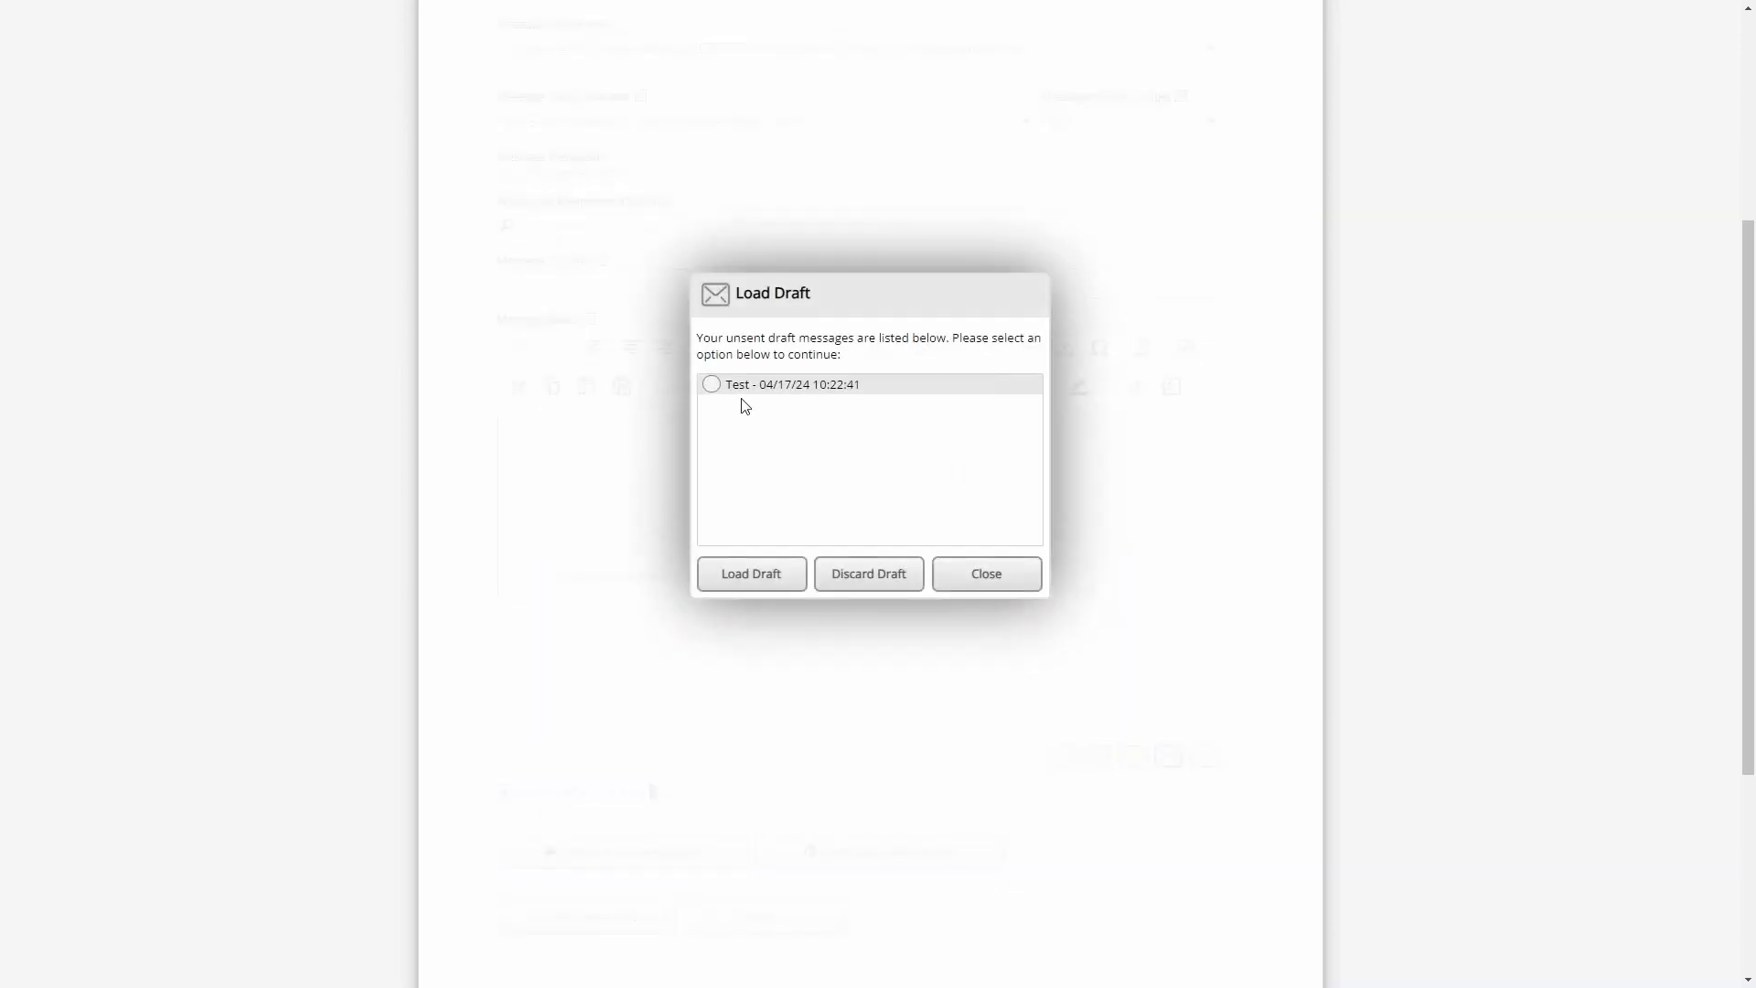
- Discard the unsent "Test" draft and return to the main dashboard
left_click(753, 391)
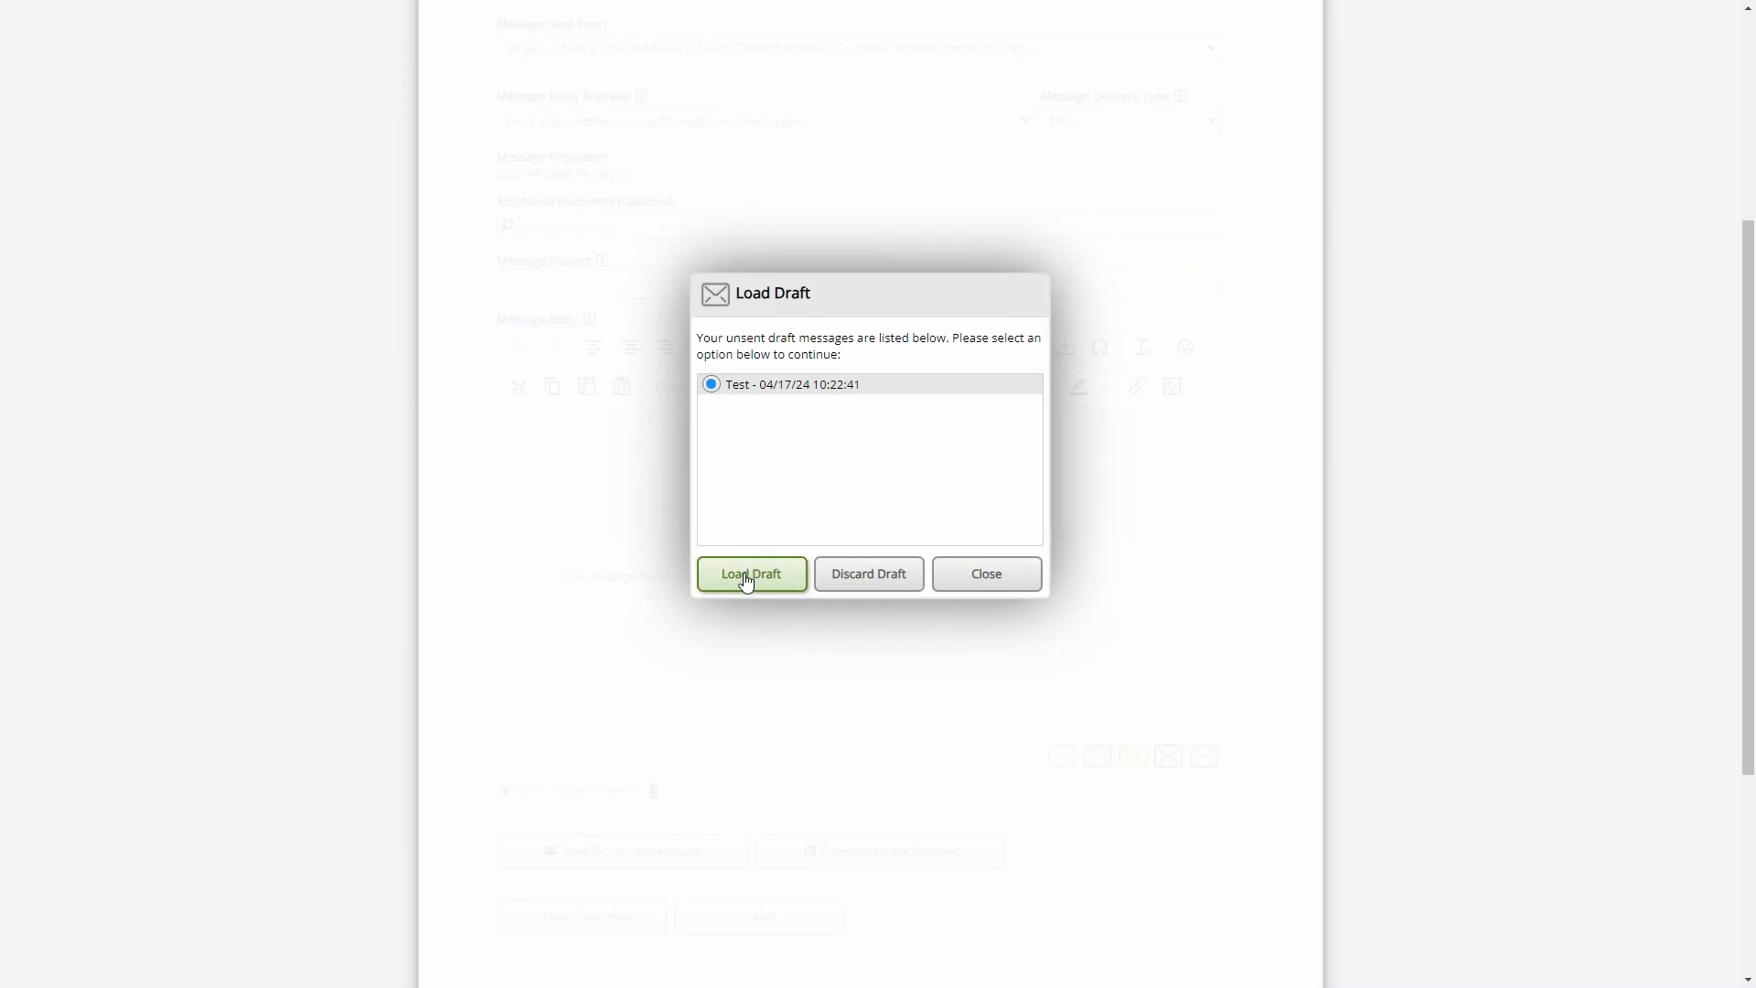
left_click(863, 579)
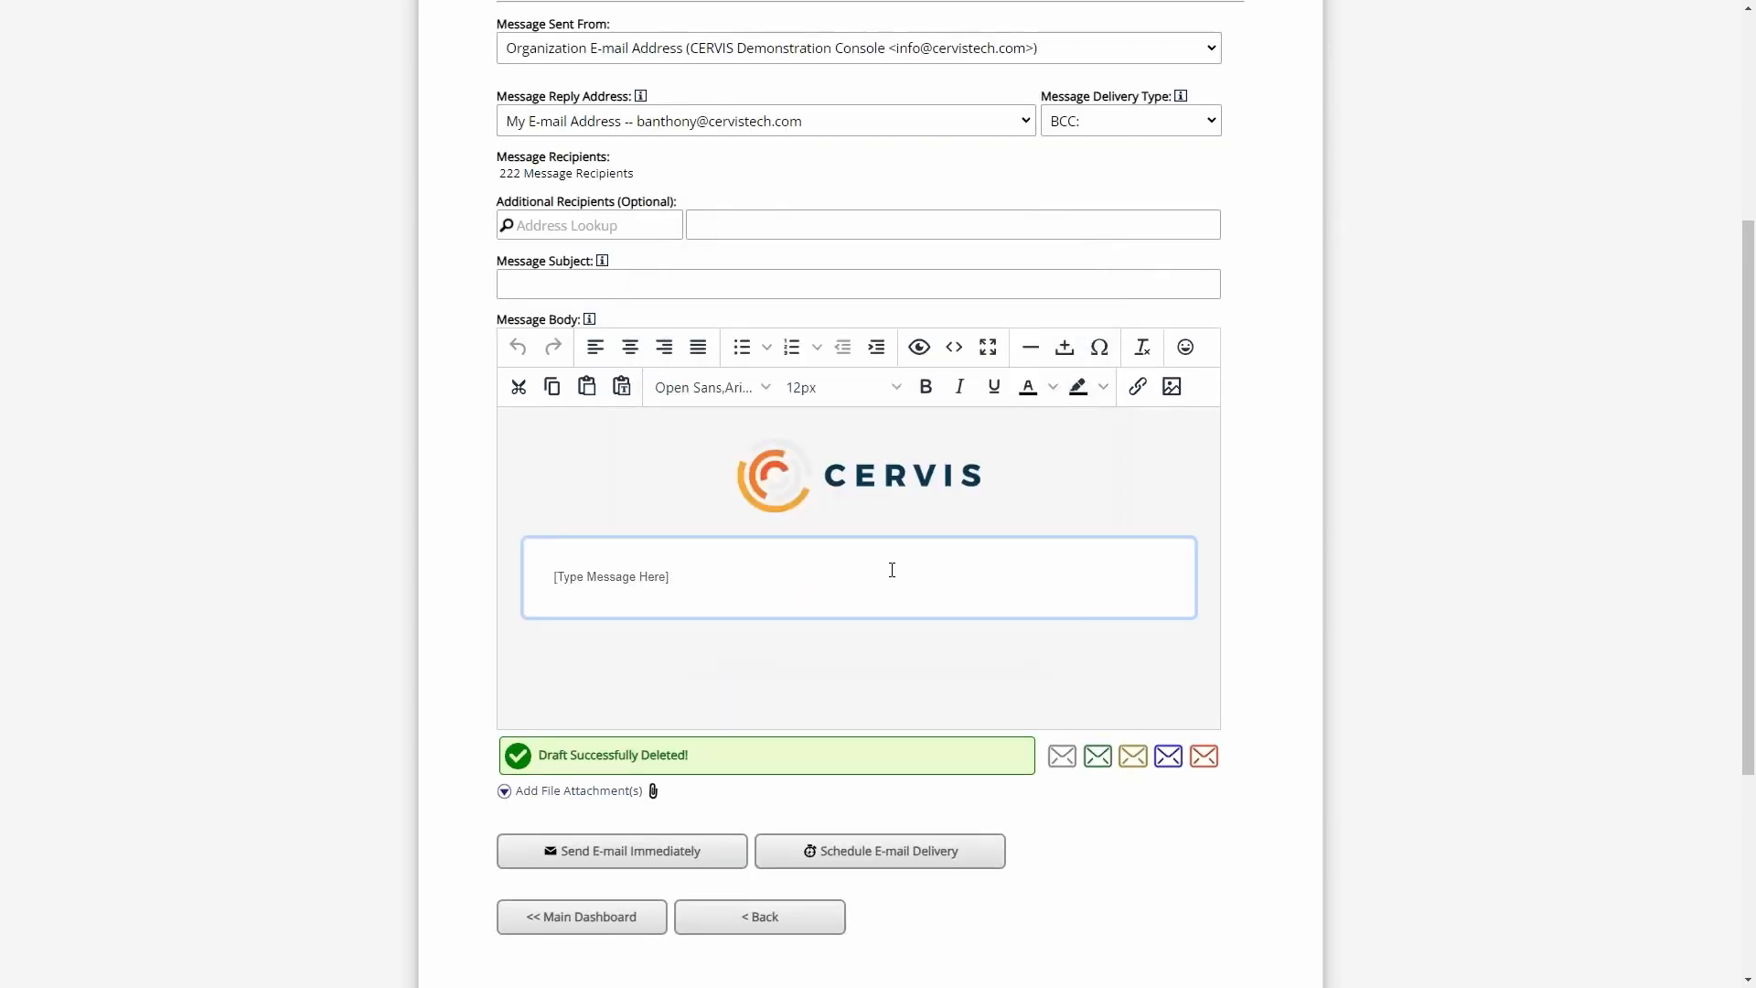
left_click(572, 916)
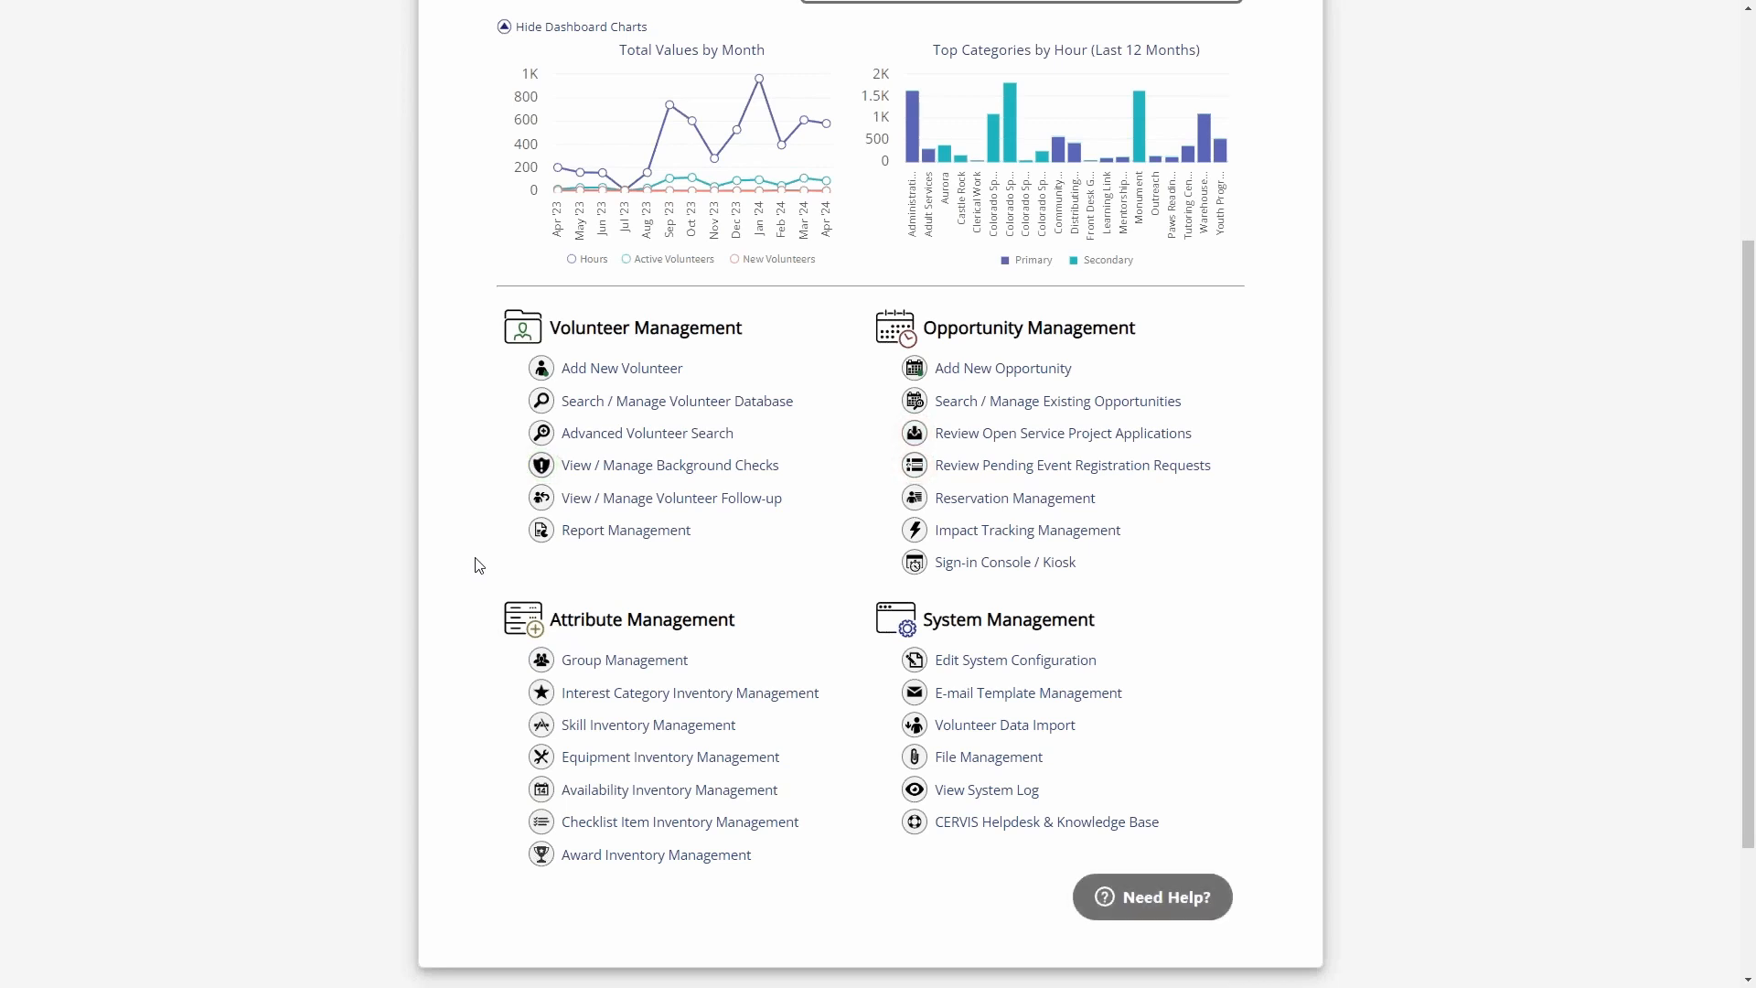
- Open Report Management and locate the E-mail Analytics Summary report
left_click(648, 537)
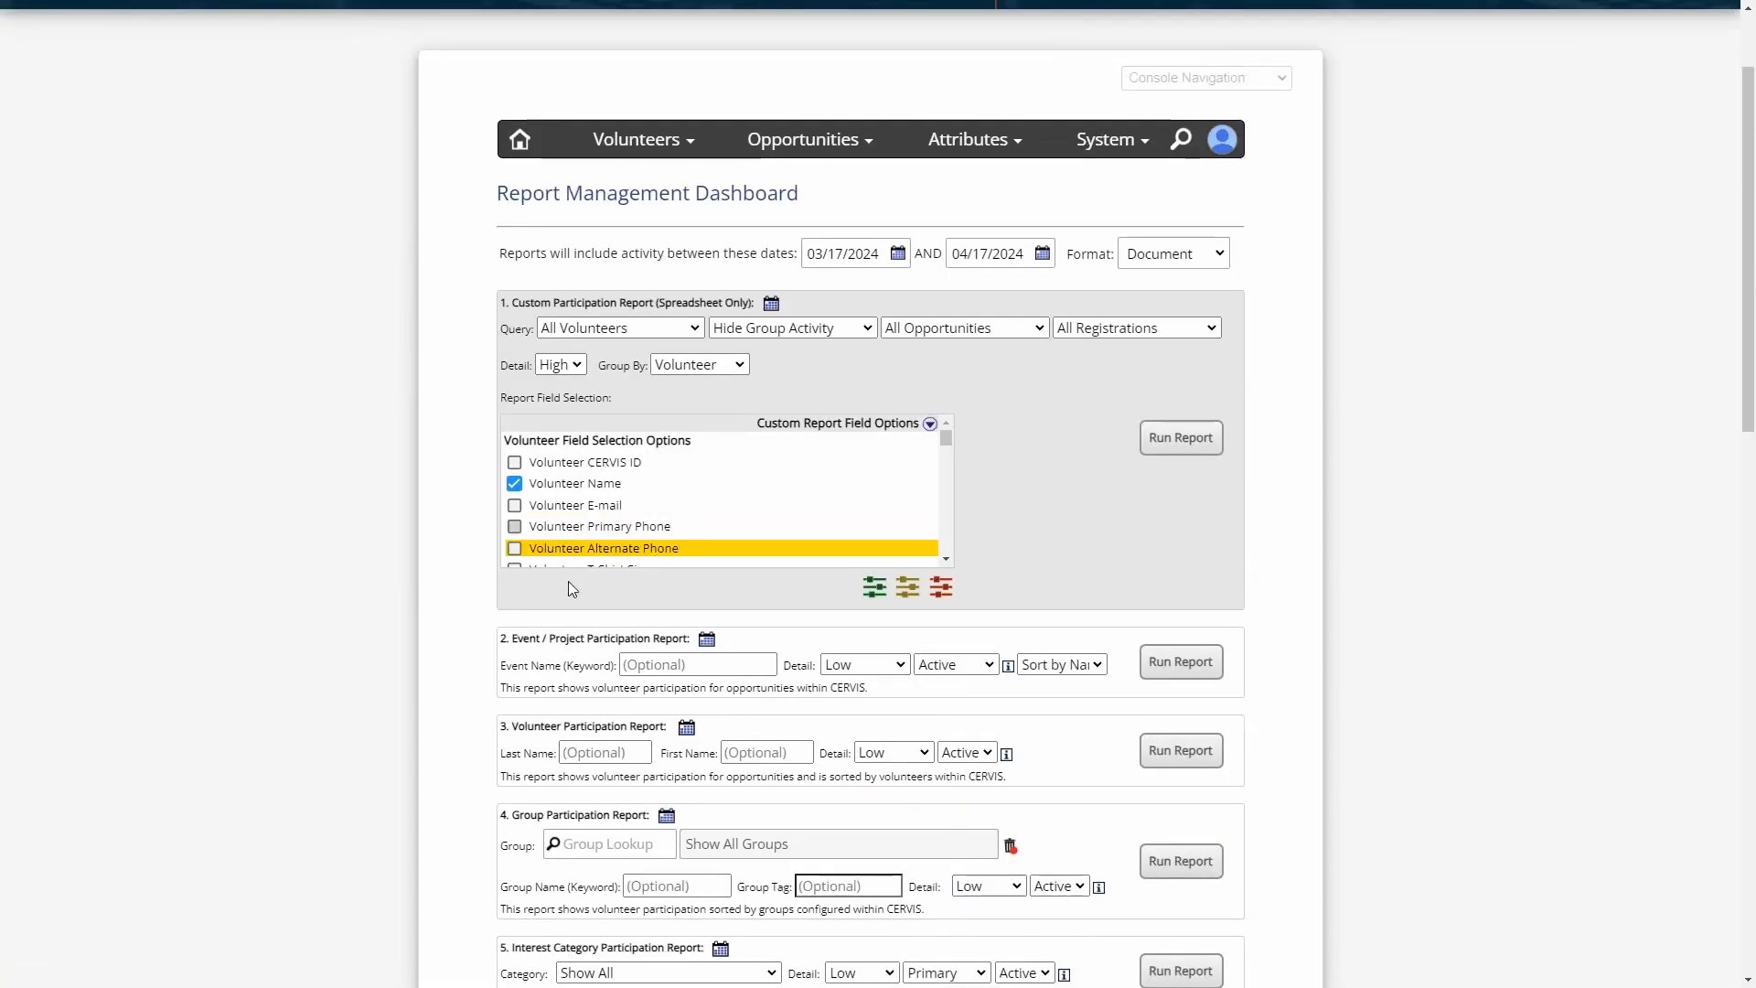
scroll(453, 503, "down", 4)
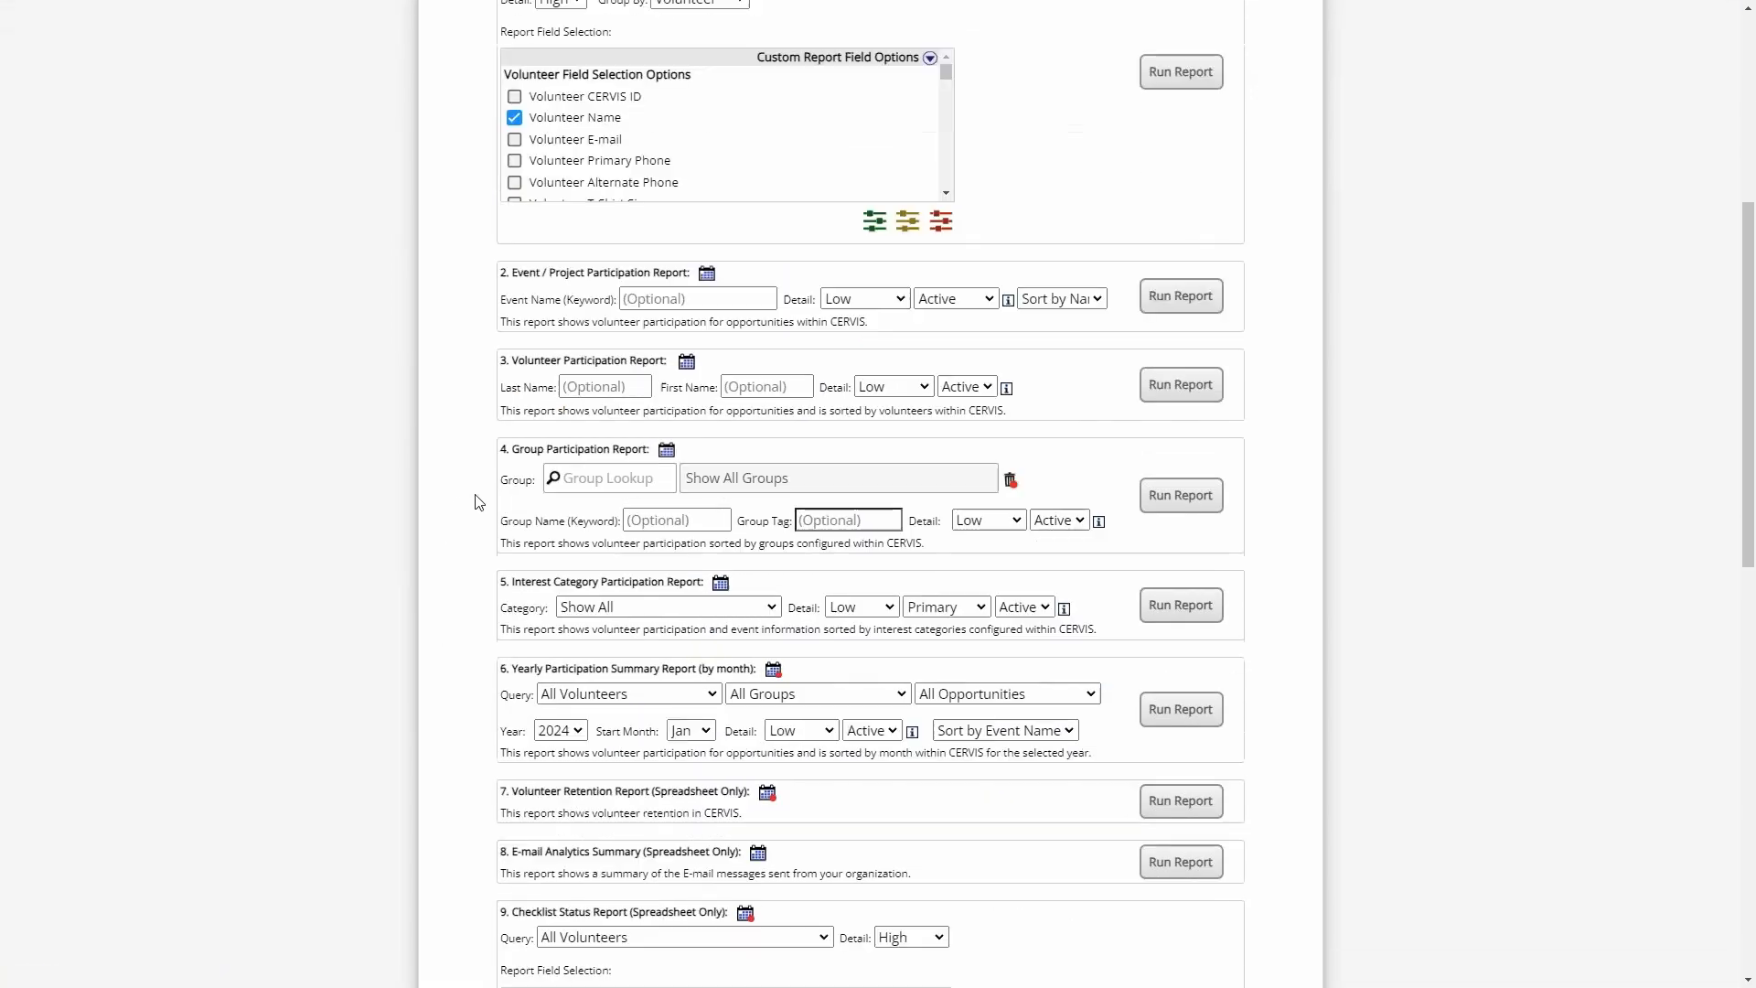
scroll(468, 505, "down", 4)
scroll(465, 500, "down", 2)
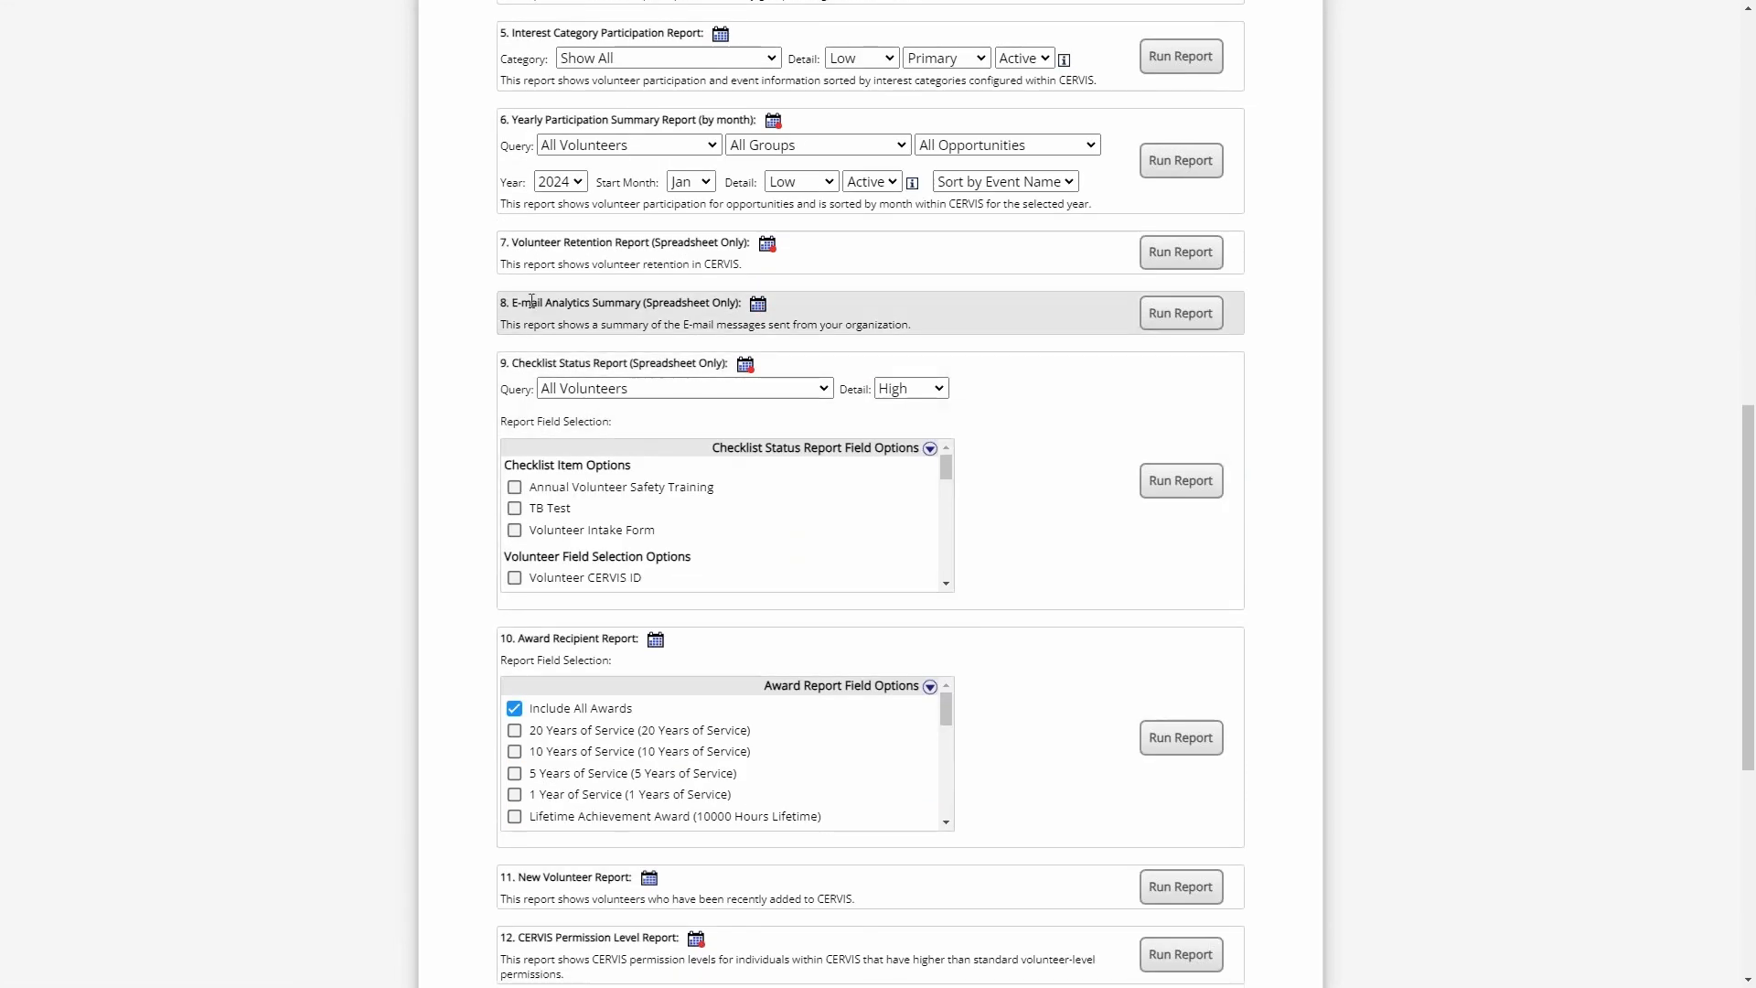
left_click_drag(531, 302, 689, 292)
left_click(735, 305)
- Set the start date of the report activity range to 01/01/2024
scroll(1323, 397, "up", 1)
scroll(1323, 405, "up", 10)
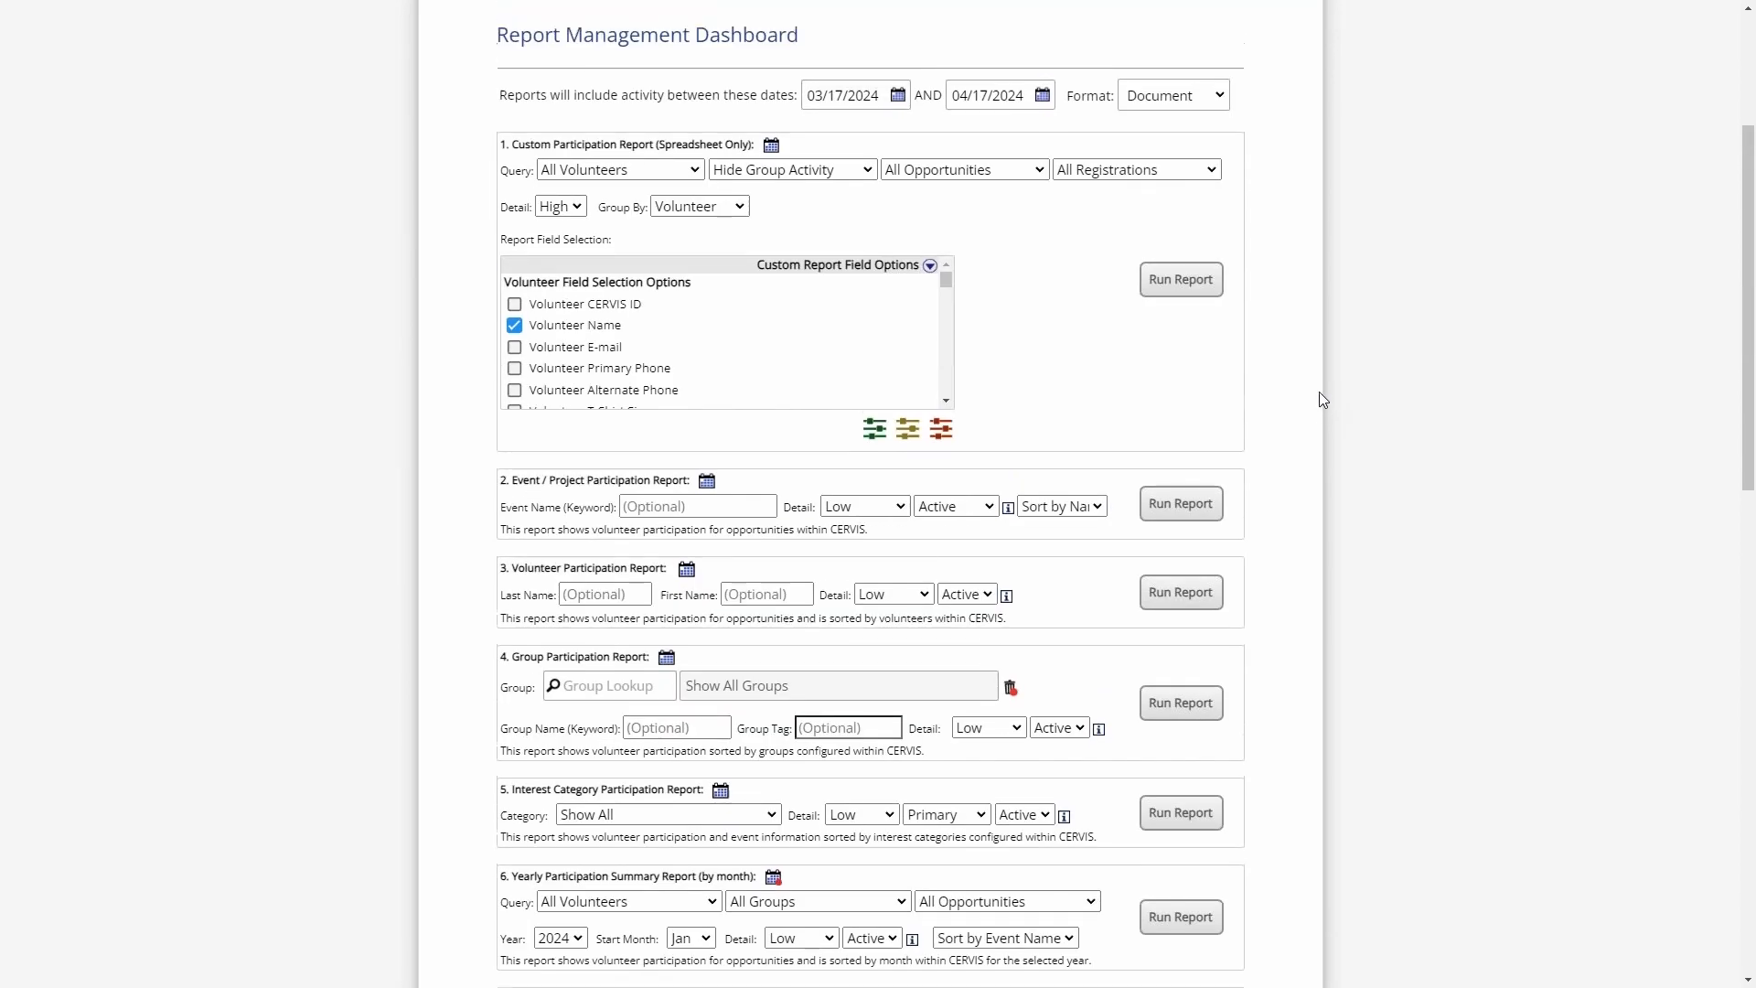
left_click(888, 249)
left_click(832, 296)
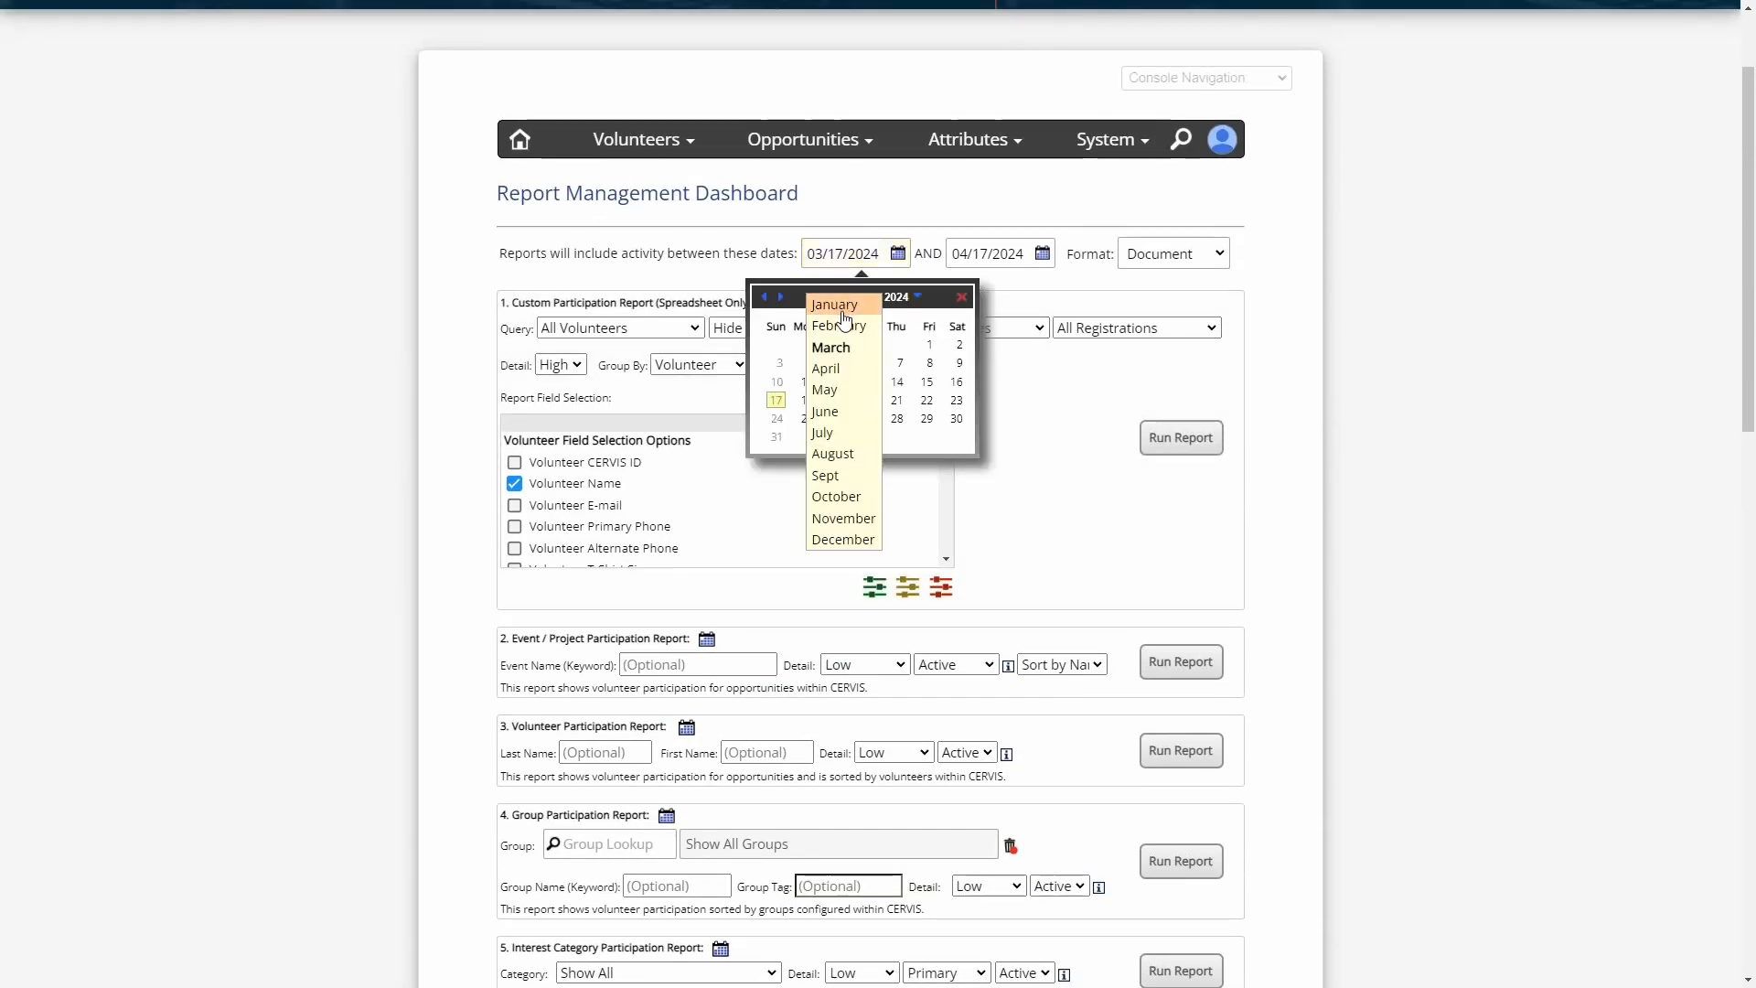
left_click(832, 304)
left_click(811, 345)
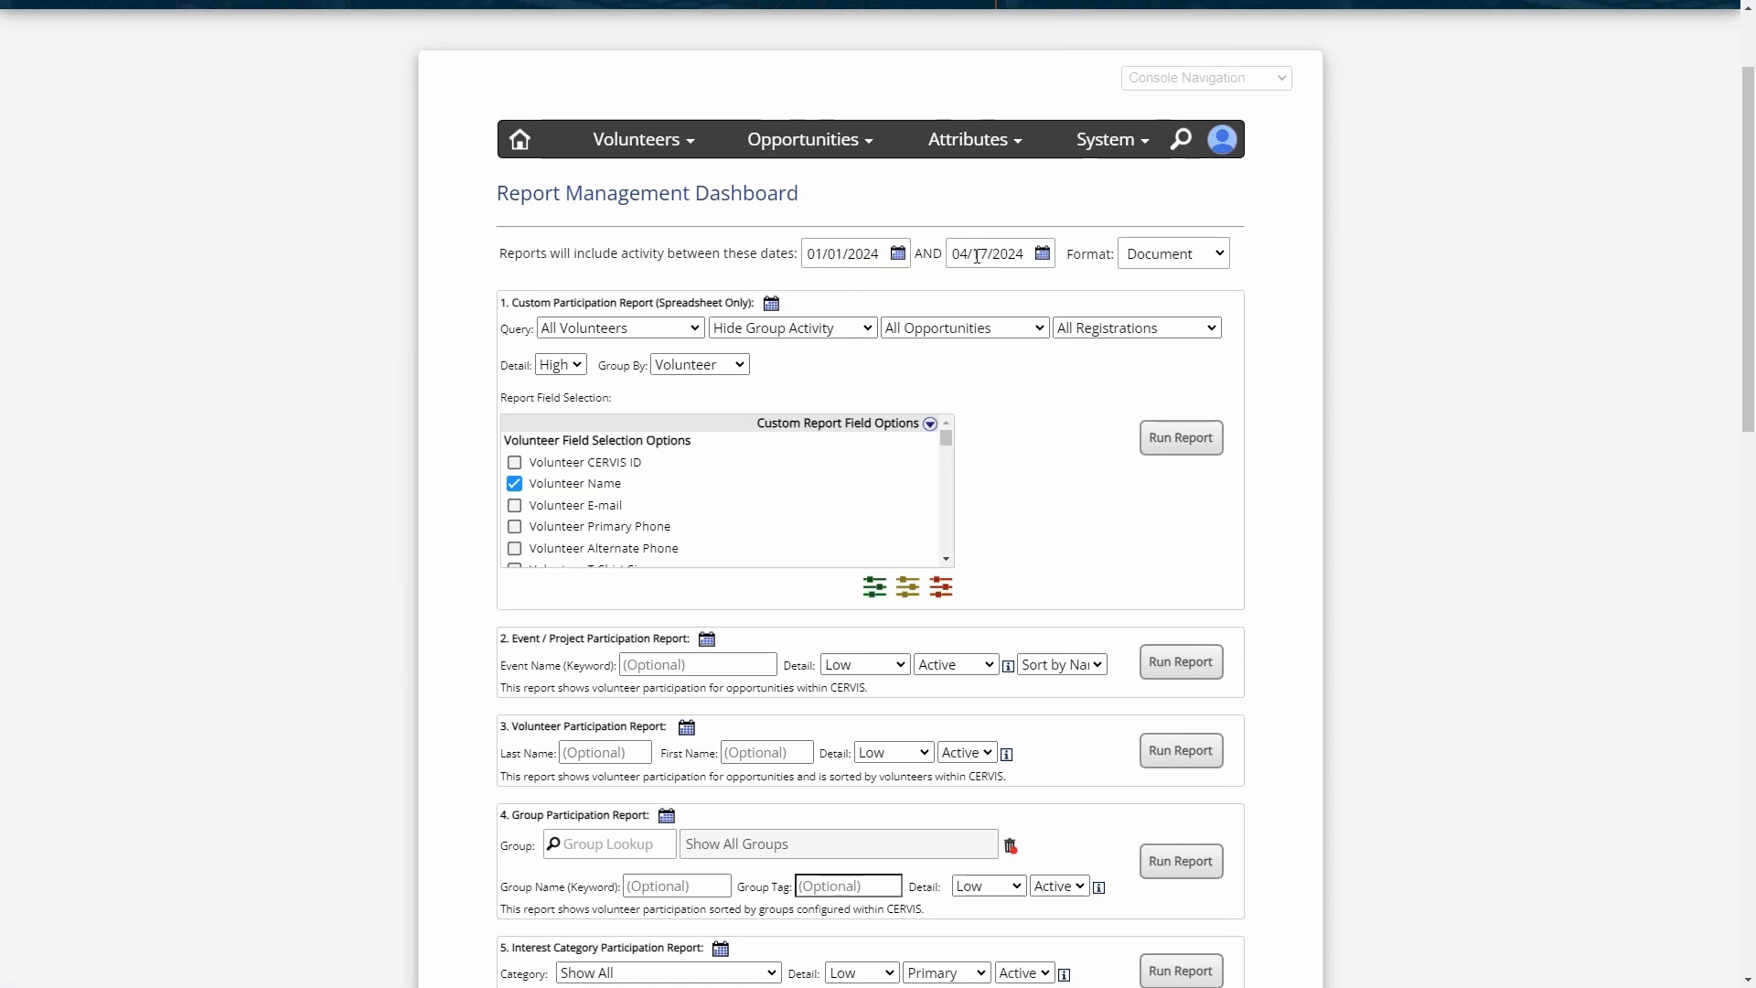
- Run the E-mail Analytics Summary report and open the downloaded email_summary.csv in Excel
scroll(1290, 376, "down", 7)
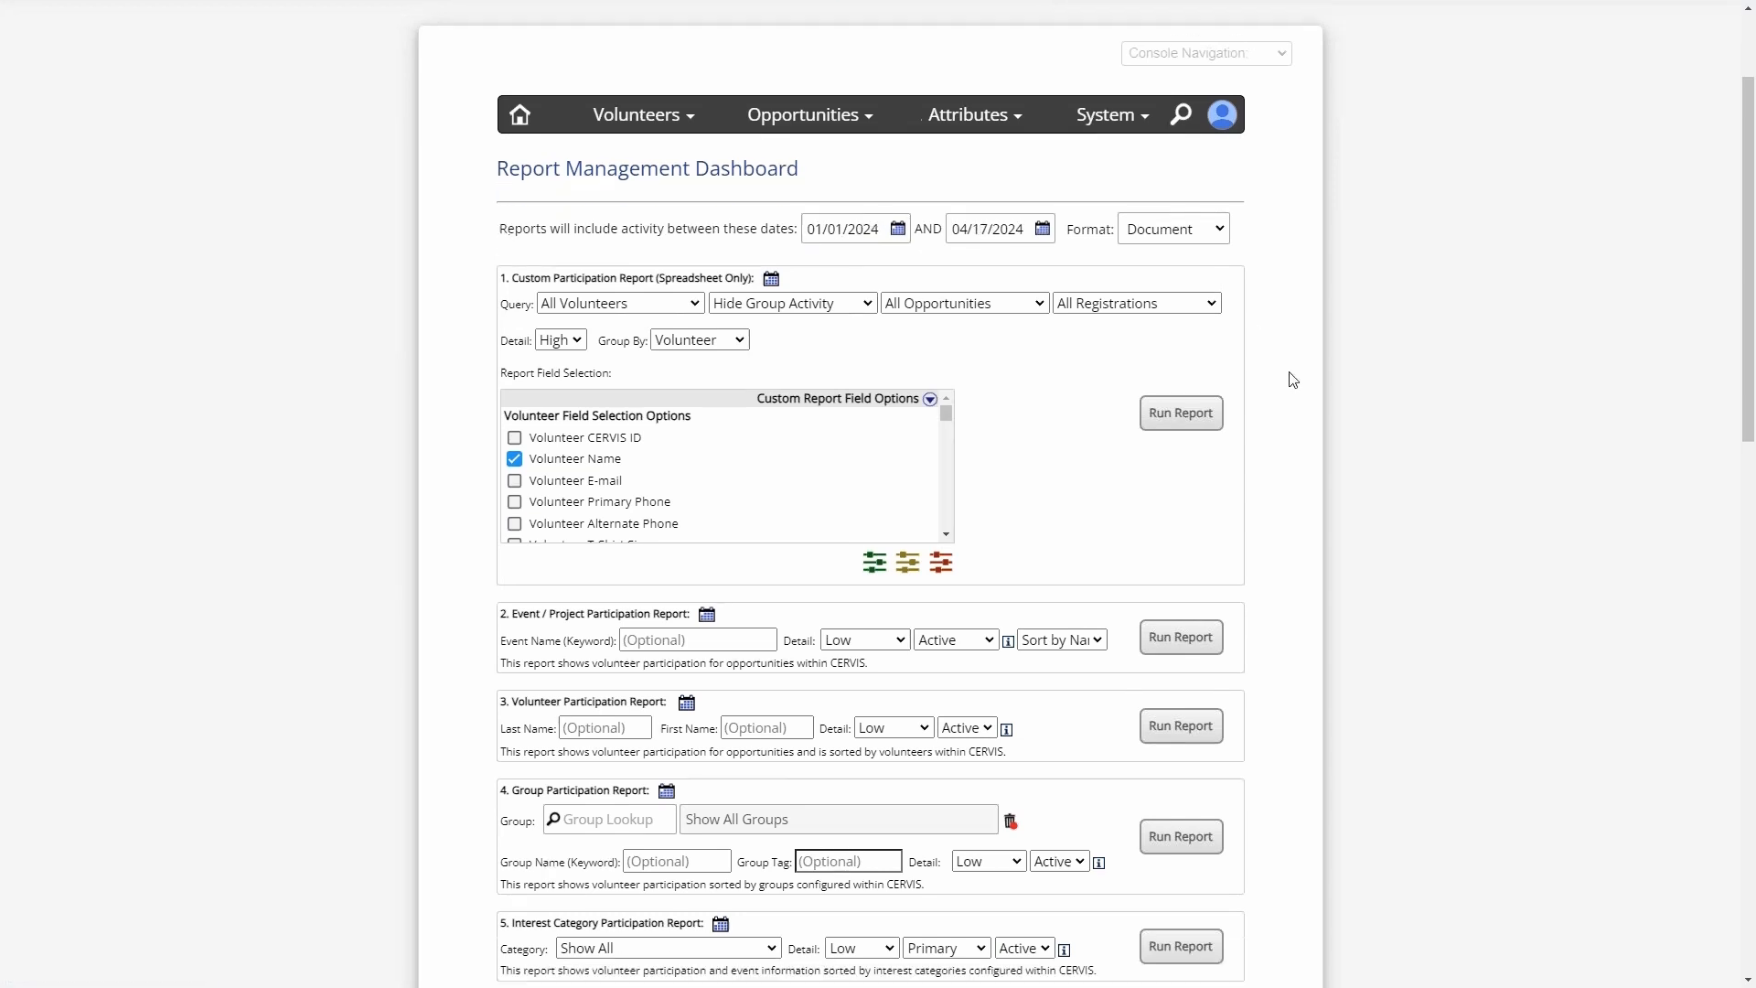
scroll(1285, 412, "down", 2)
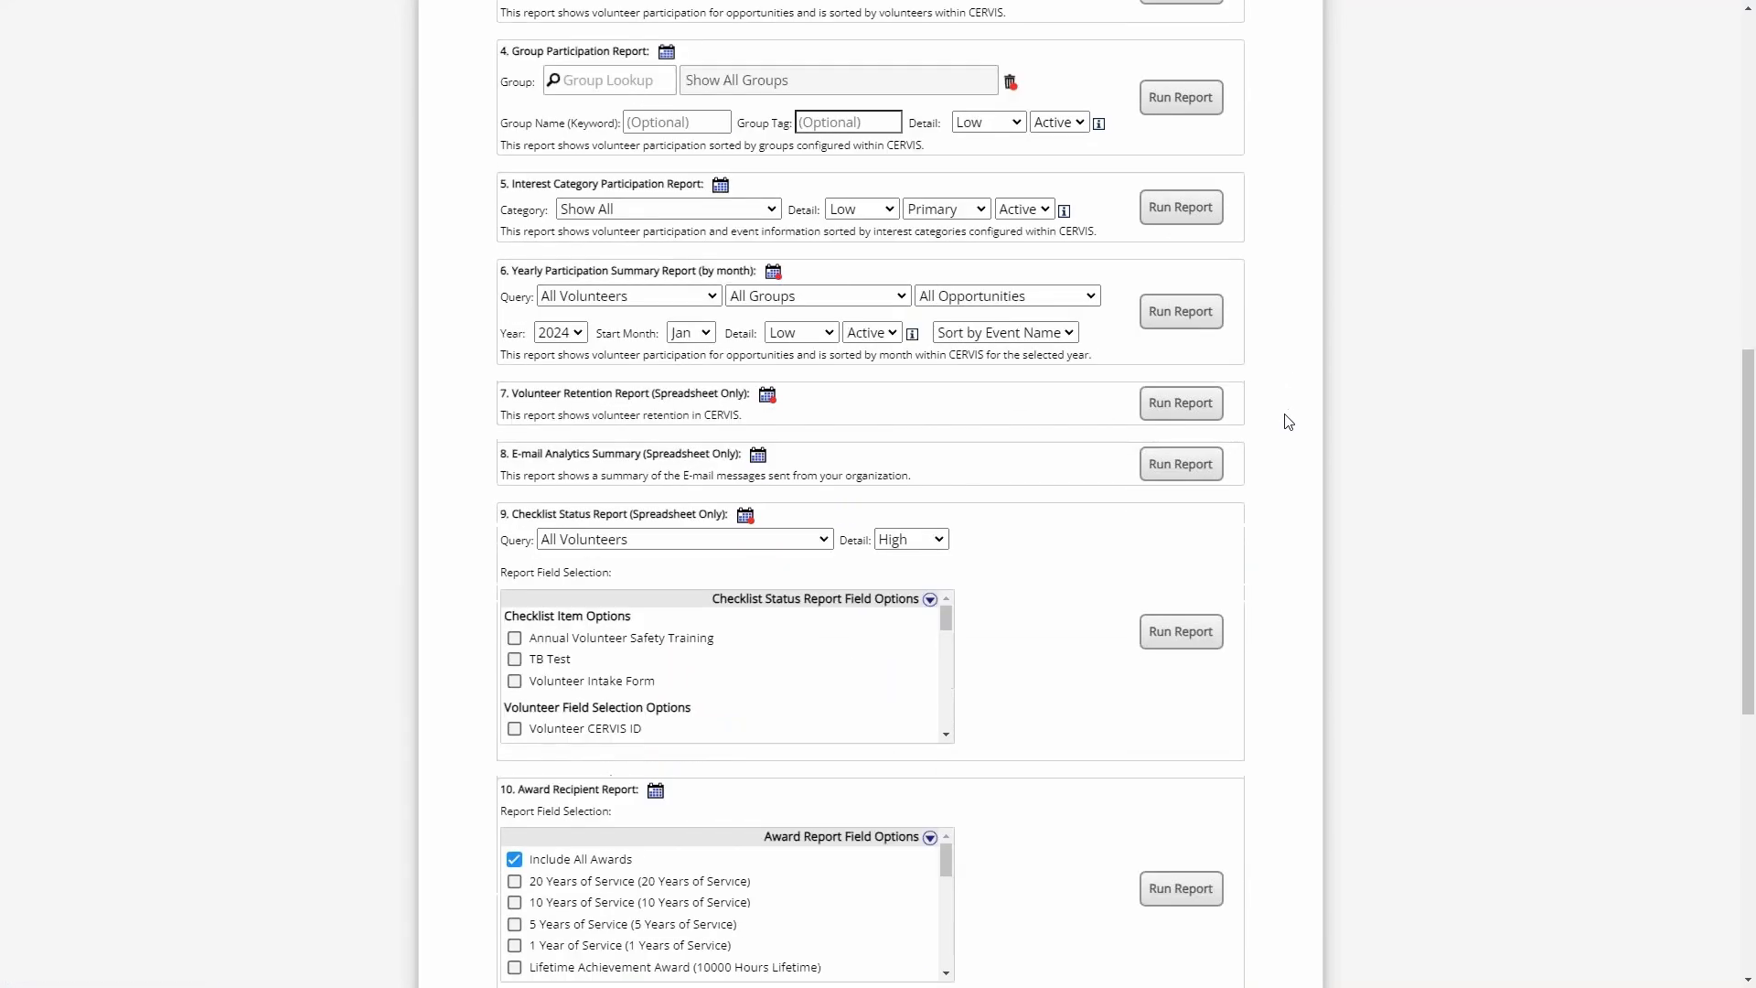
left_click(1178, 405)
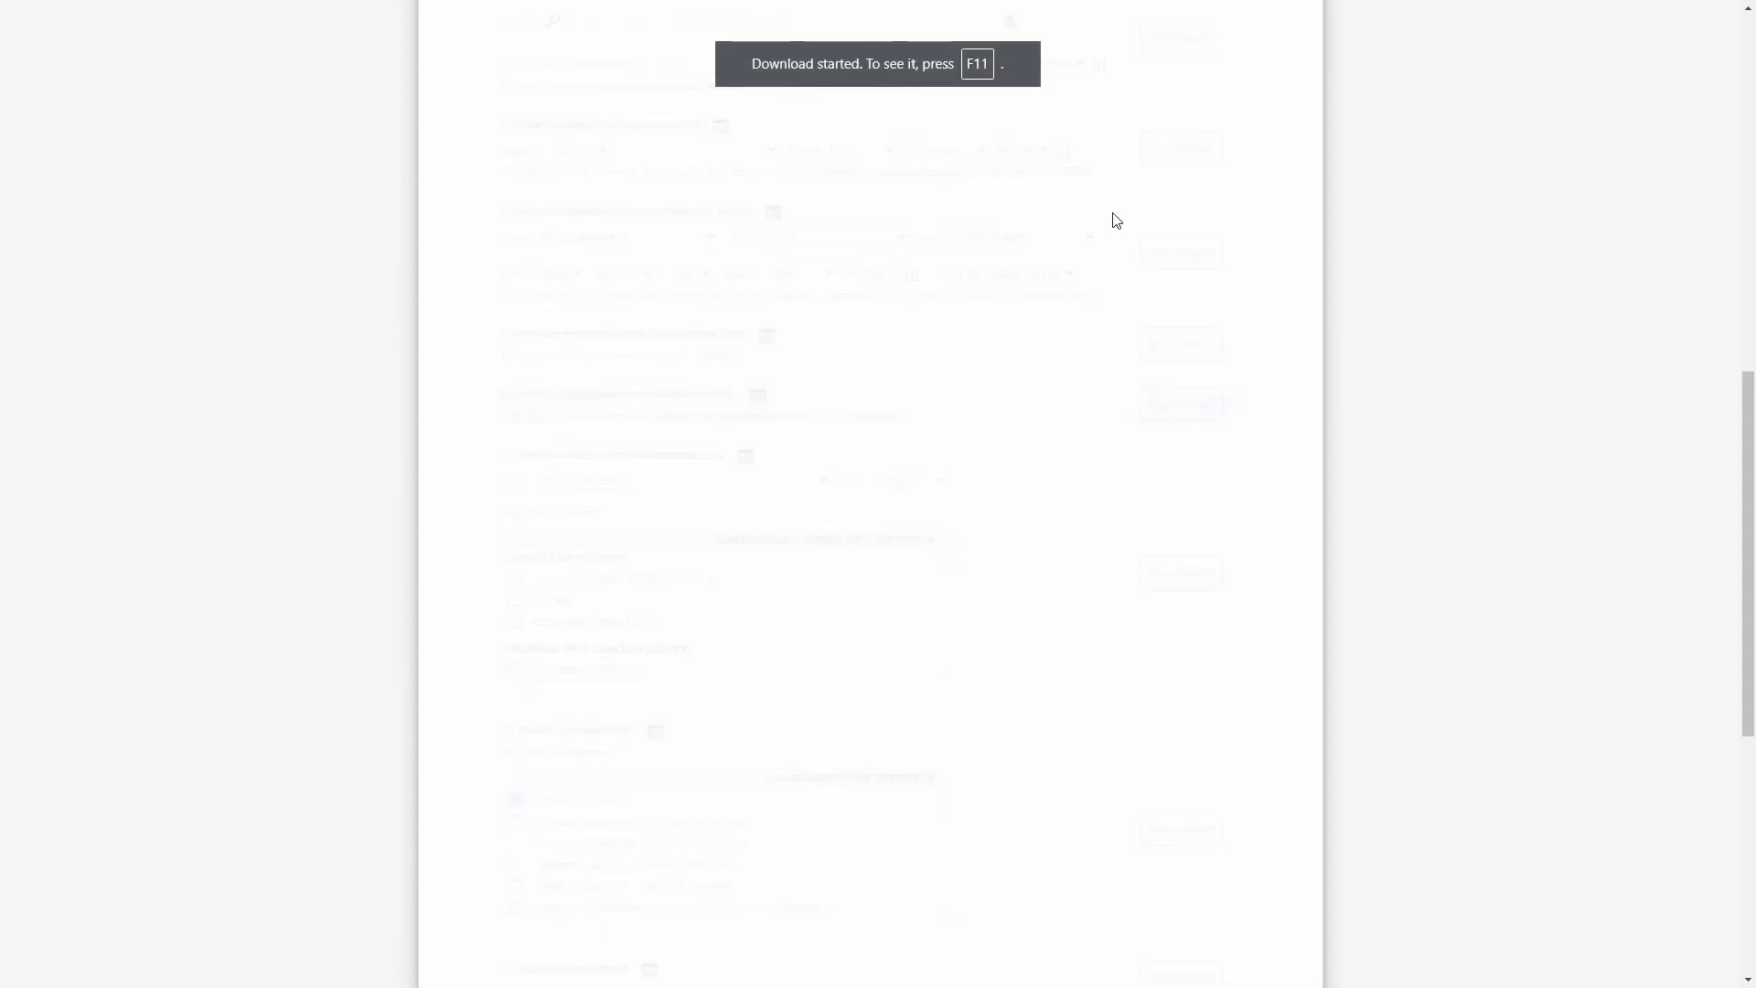
key("F11")
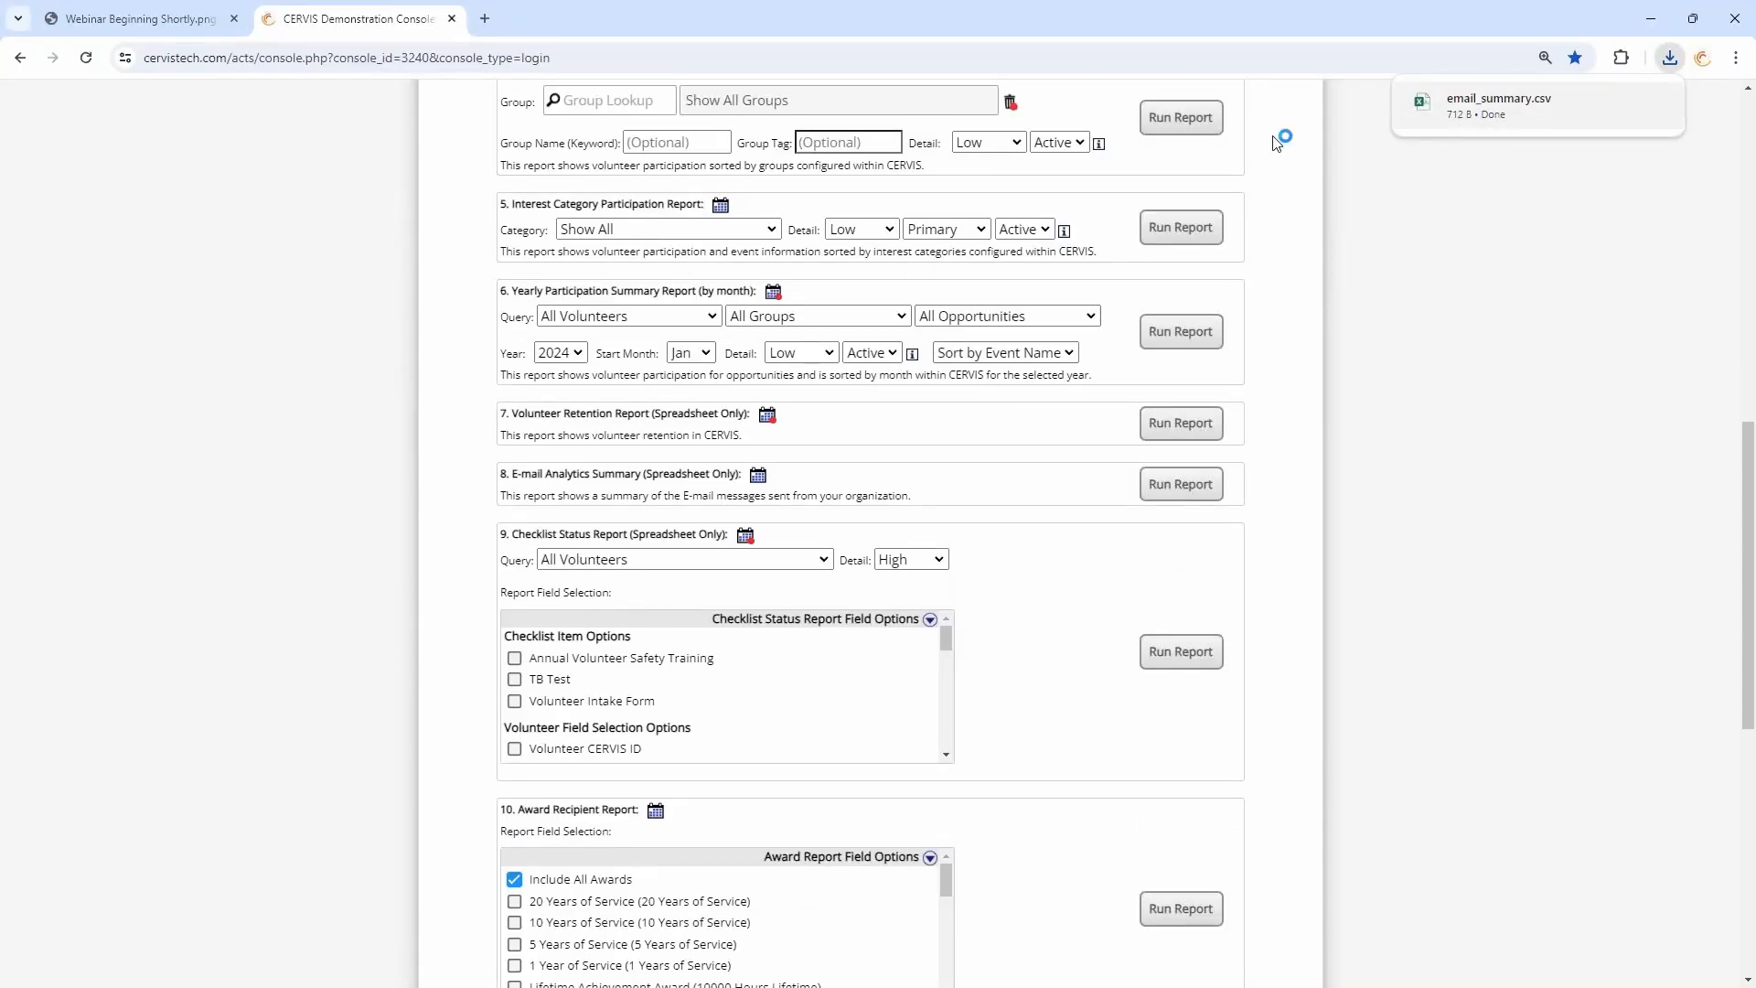
left_click(1579, 102)
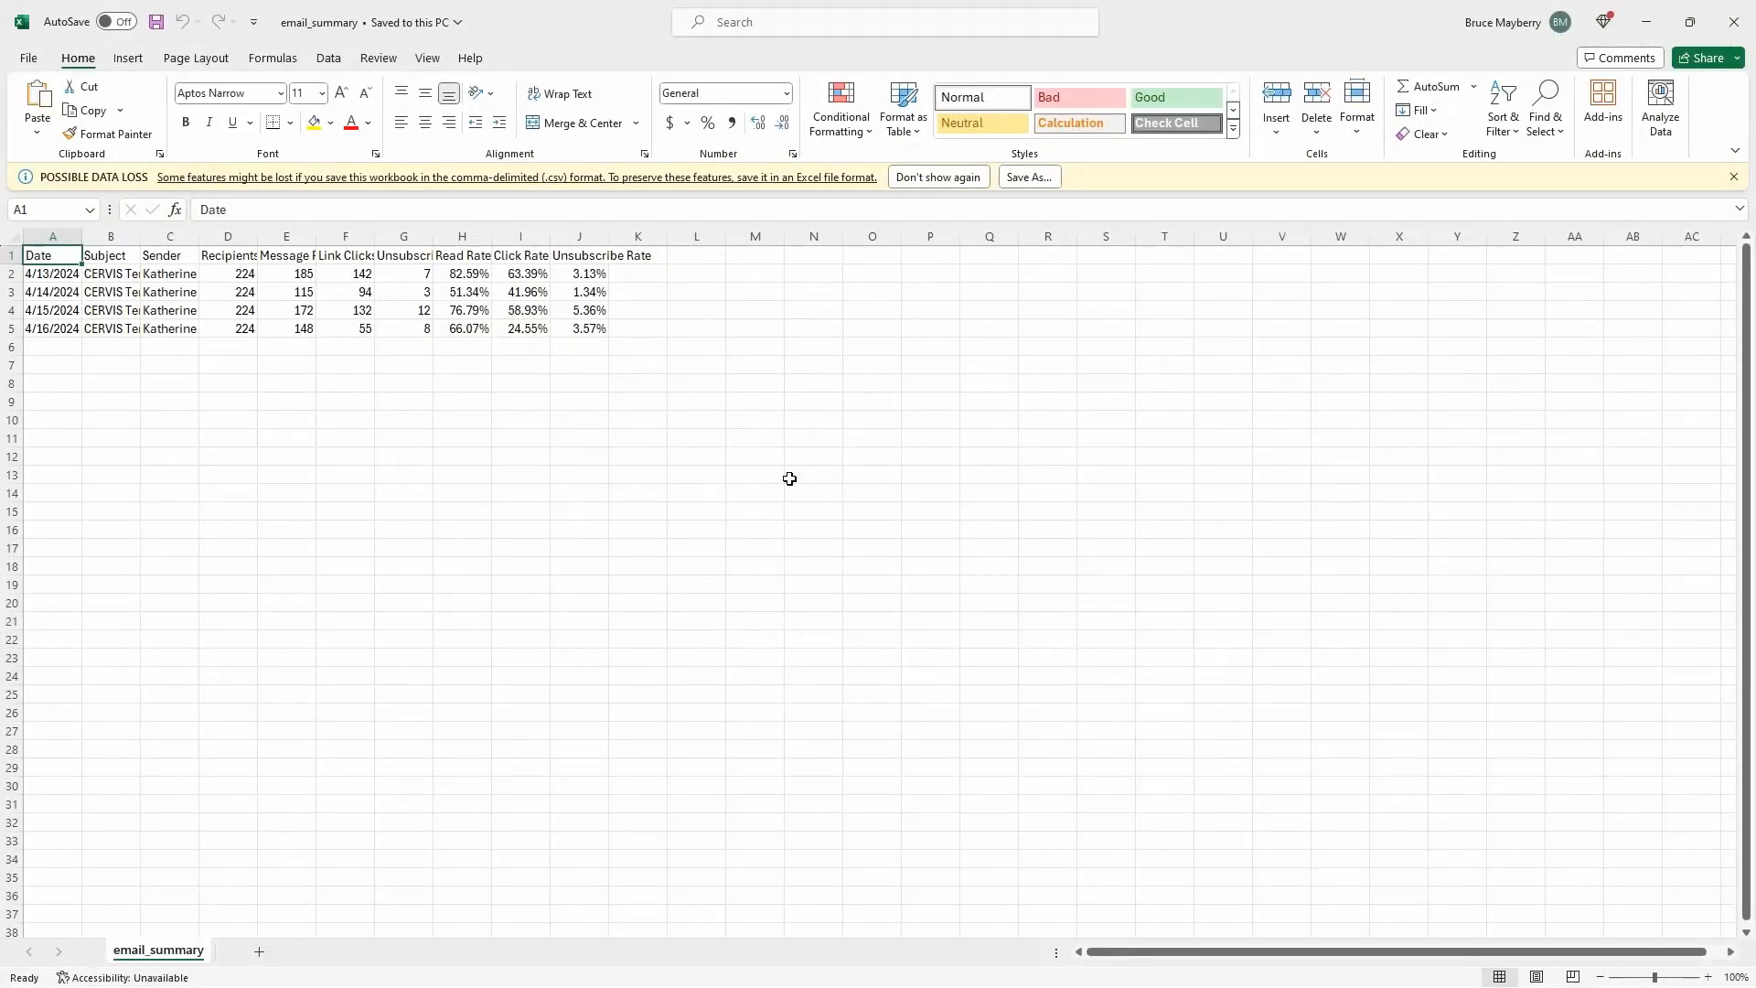
- Select the whole email_summary sheet and autofit all column widths to their contents
left_click(790, 478)
key("ctrl+a")
double_click(316, 236)
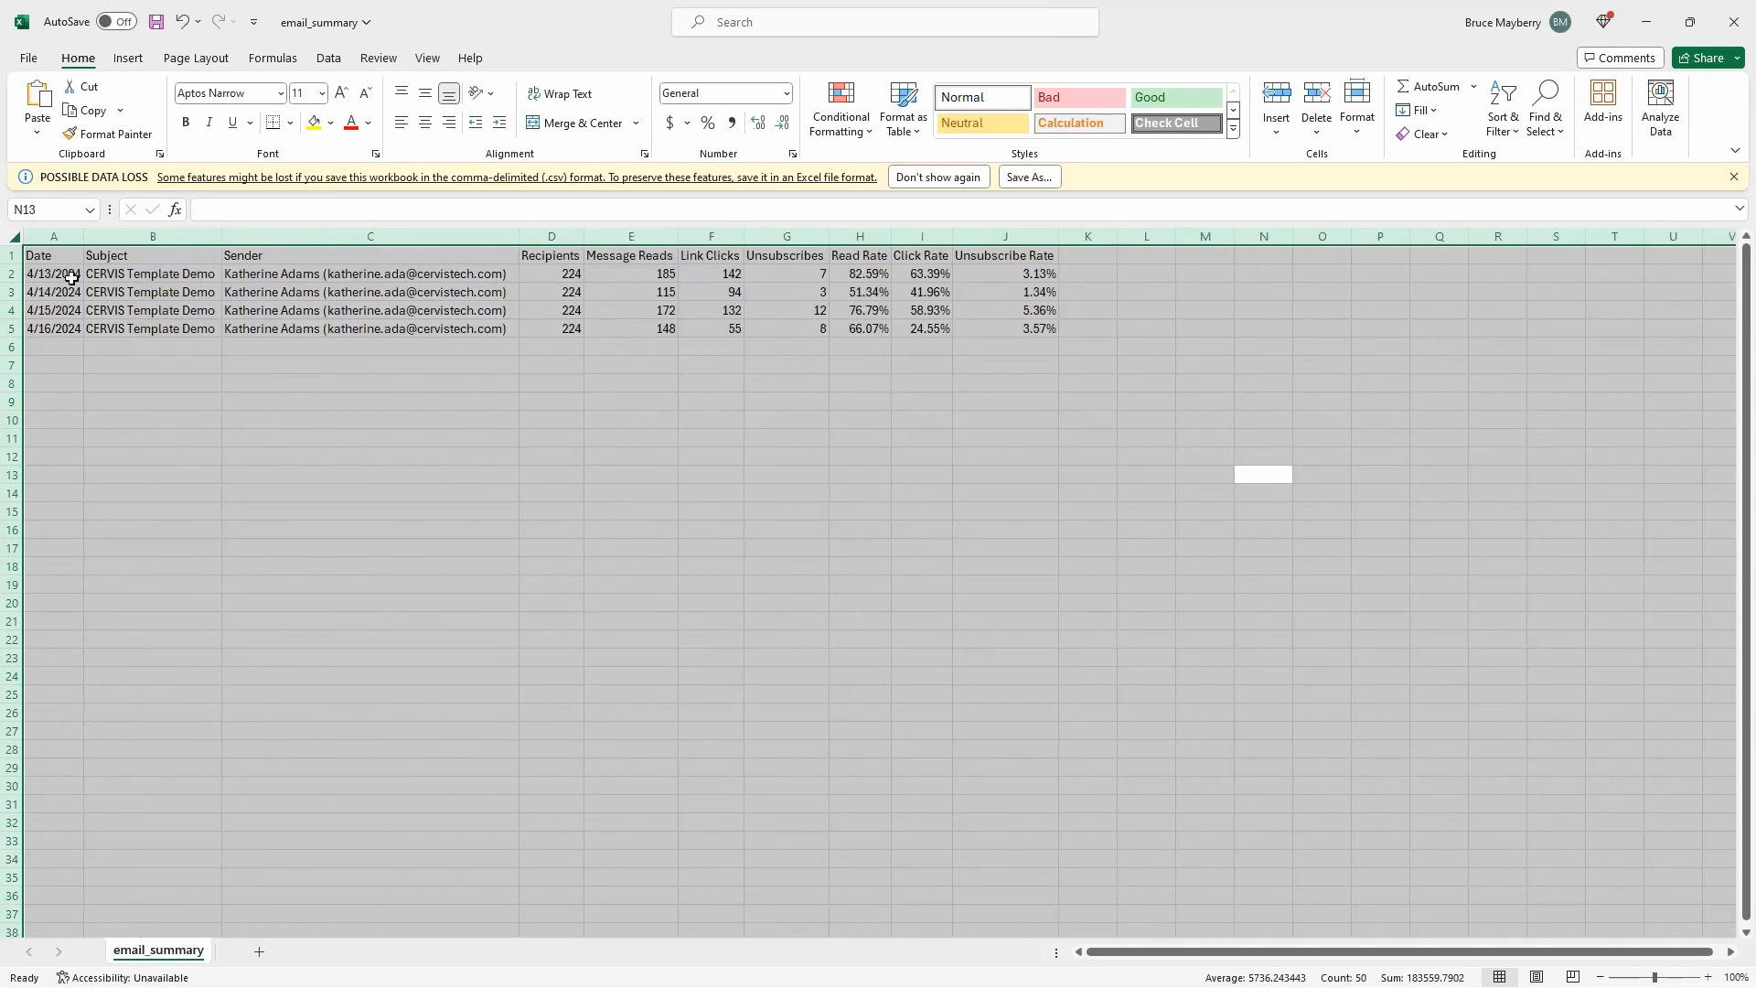
- Review the send dates and the recipient, read, click and unsubscribe figures in email_summary, and close the workbook
left_click(72, 277)
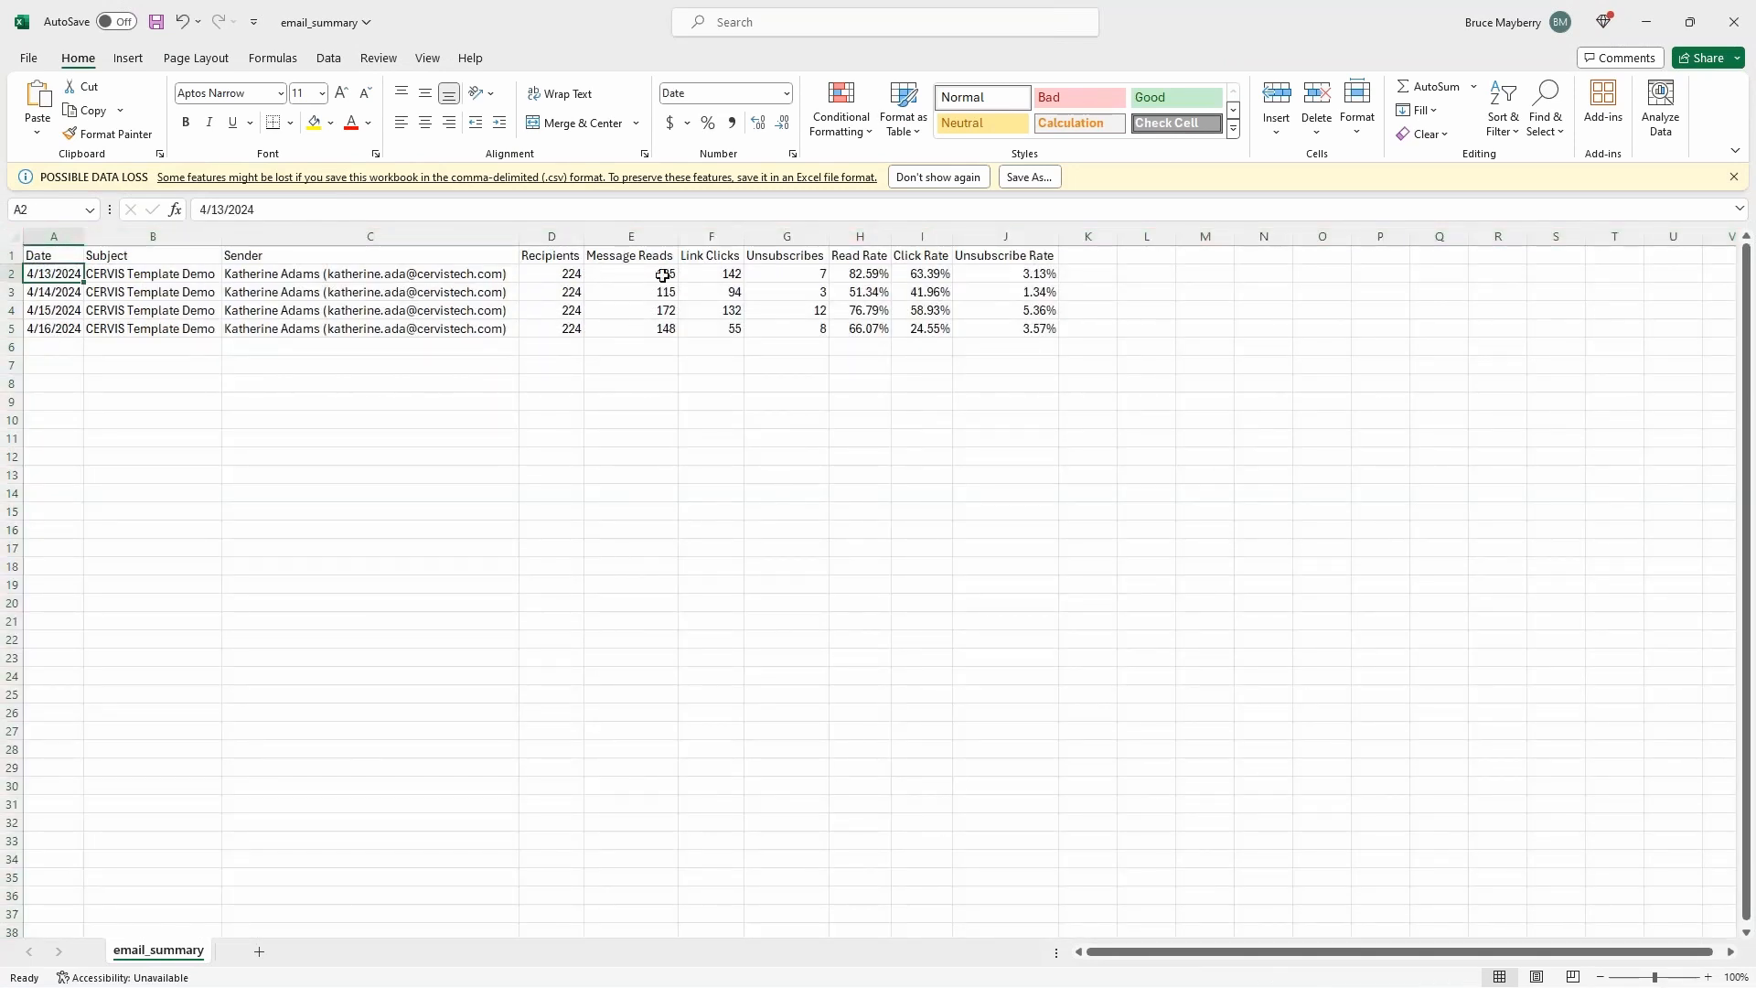
left_click_drag(560, 273, 1041, 326)
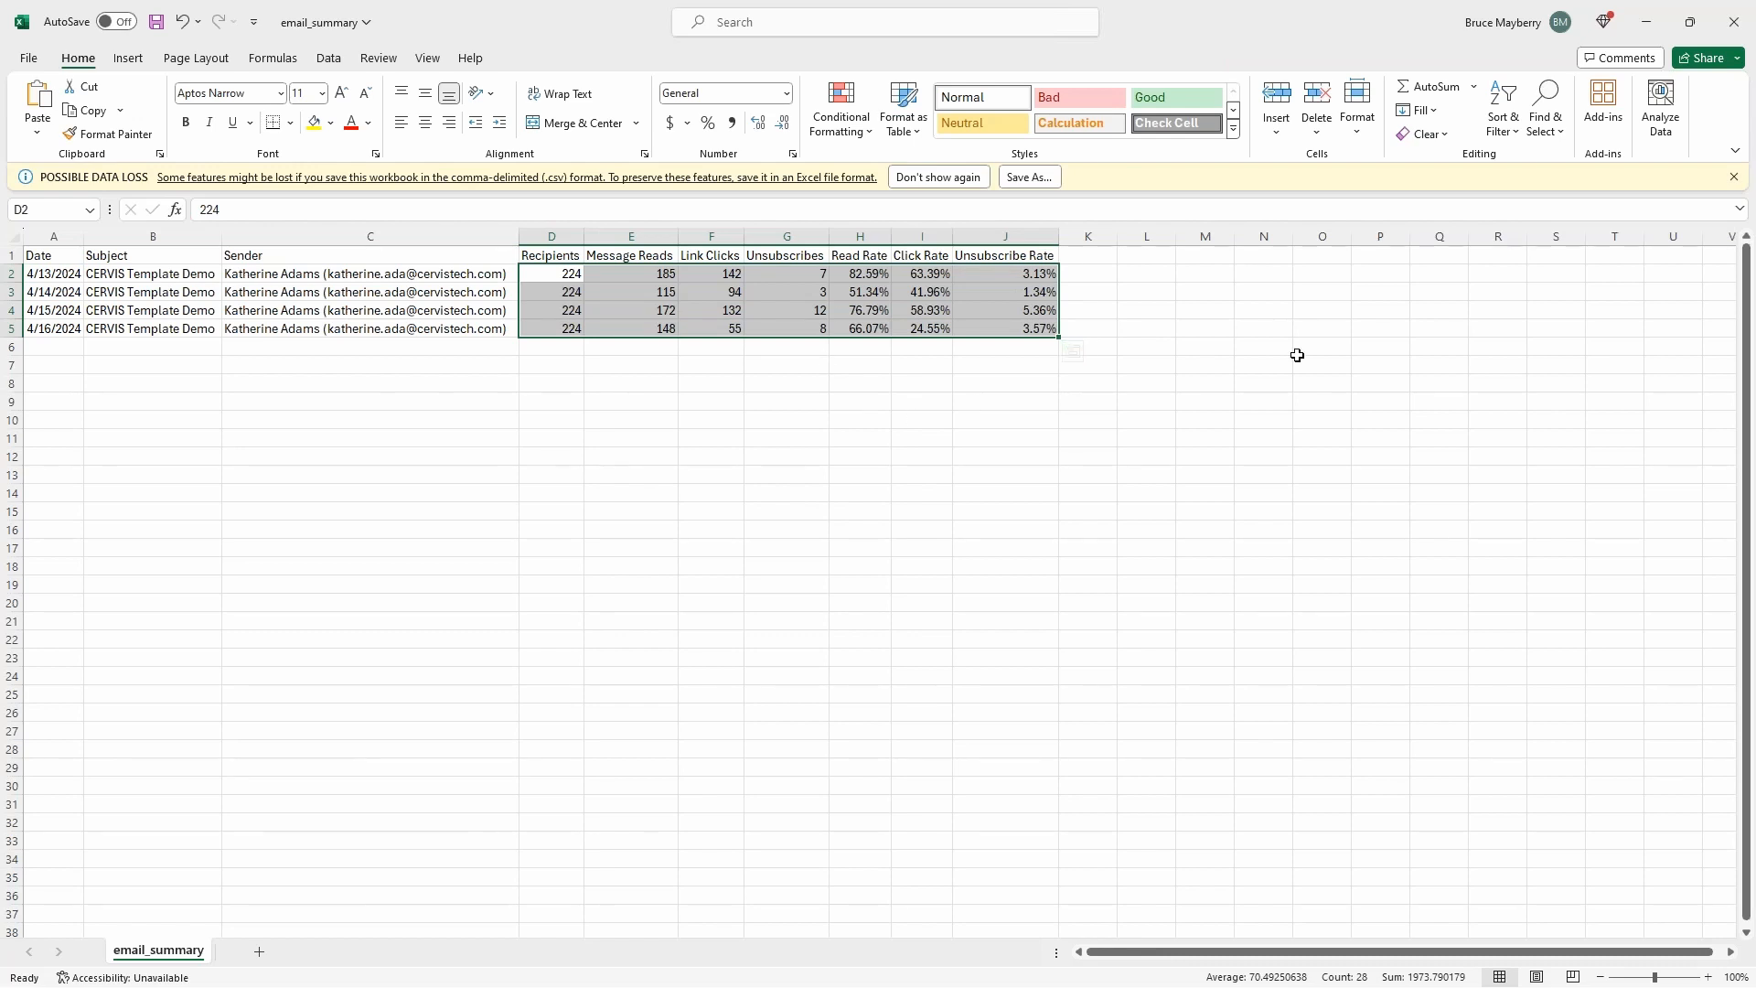
left_click(1738, 30)
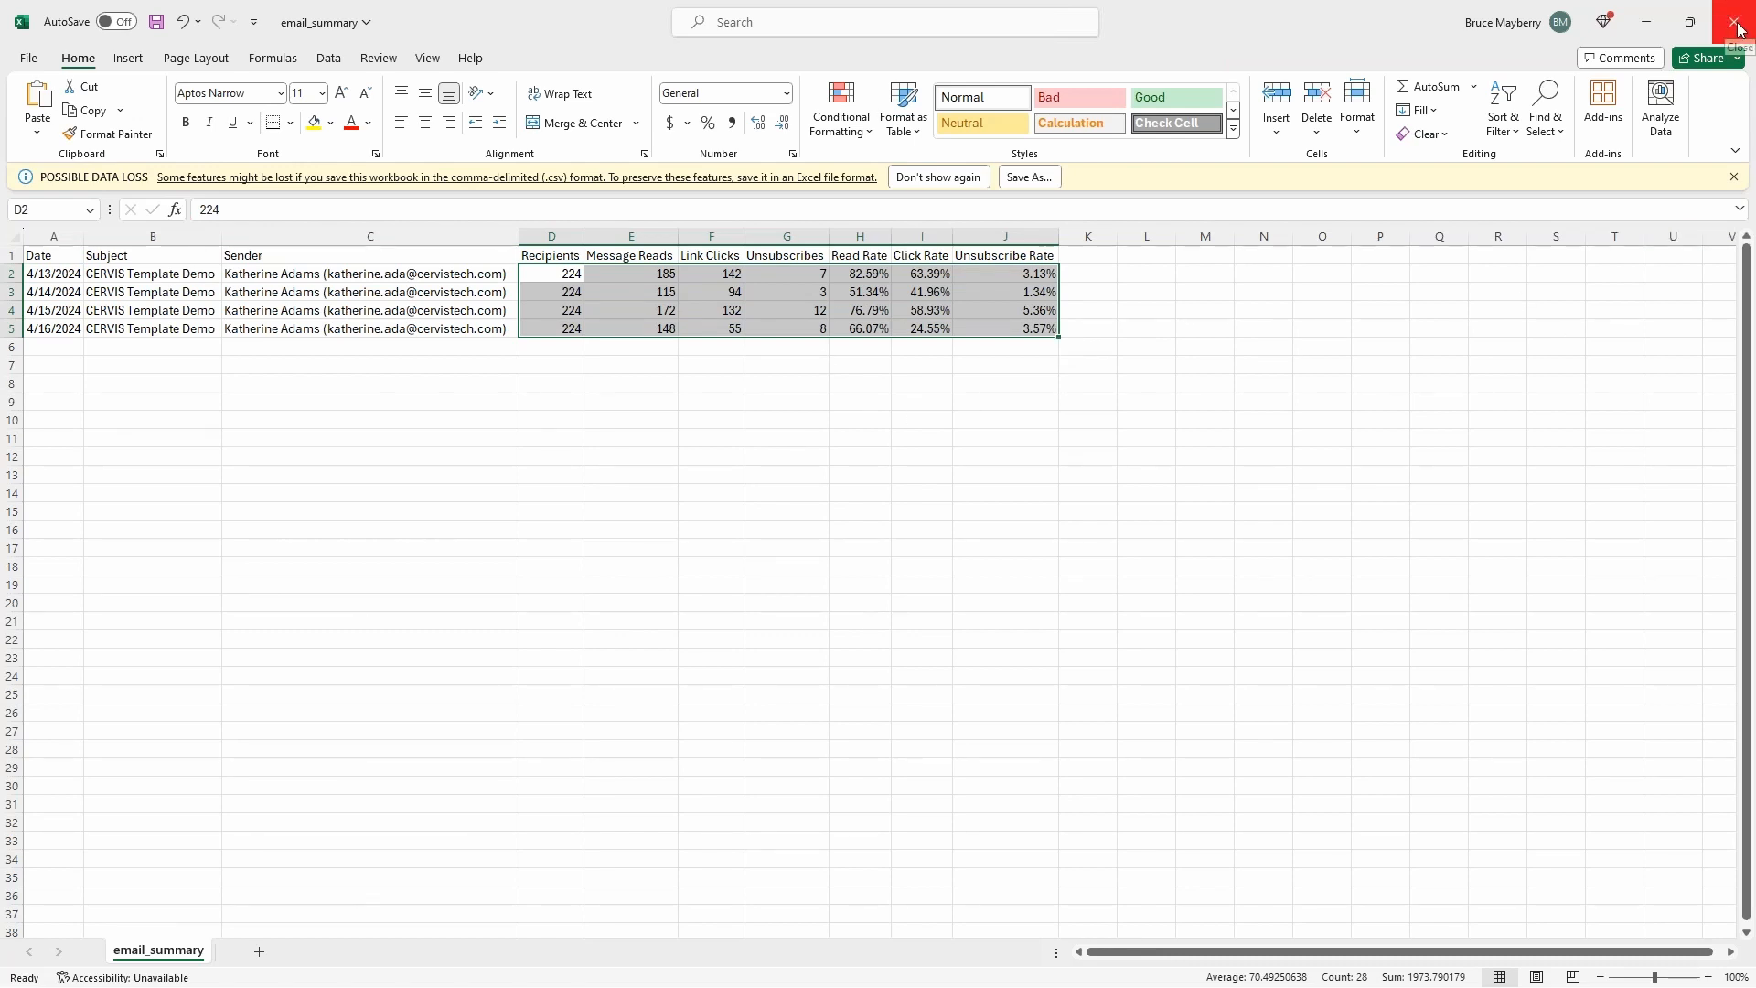
left_click(914, 531)
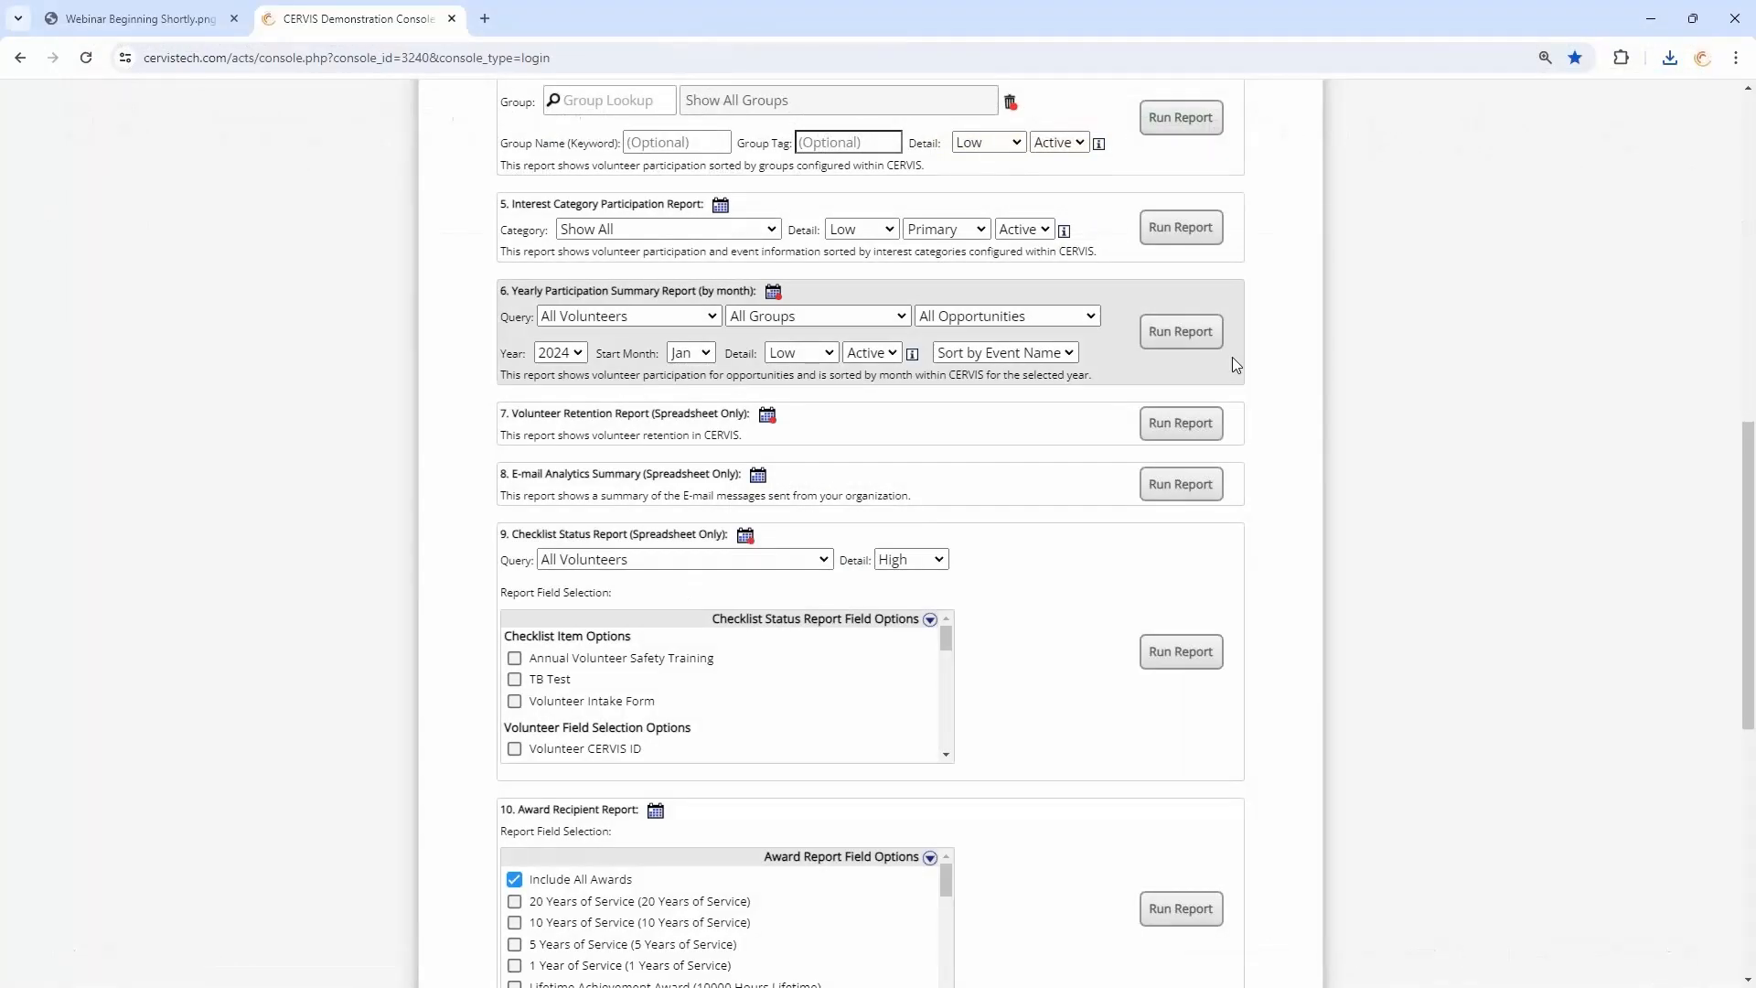
- Show the CERVIS console in full screen and return to the Main Dashboard
key("F11")
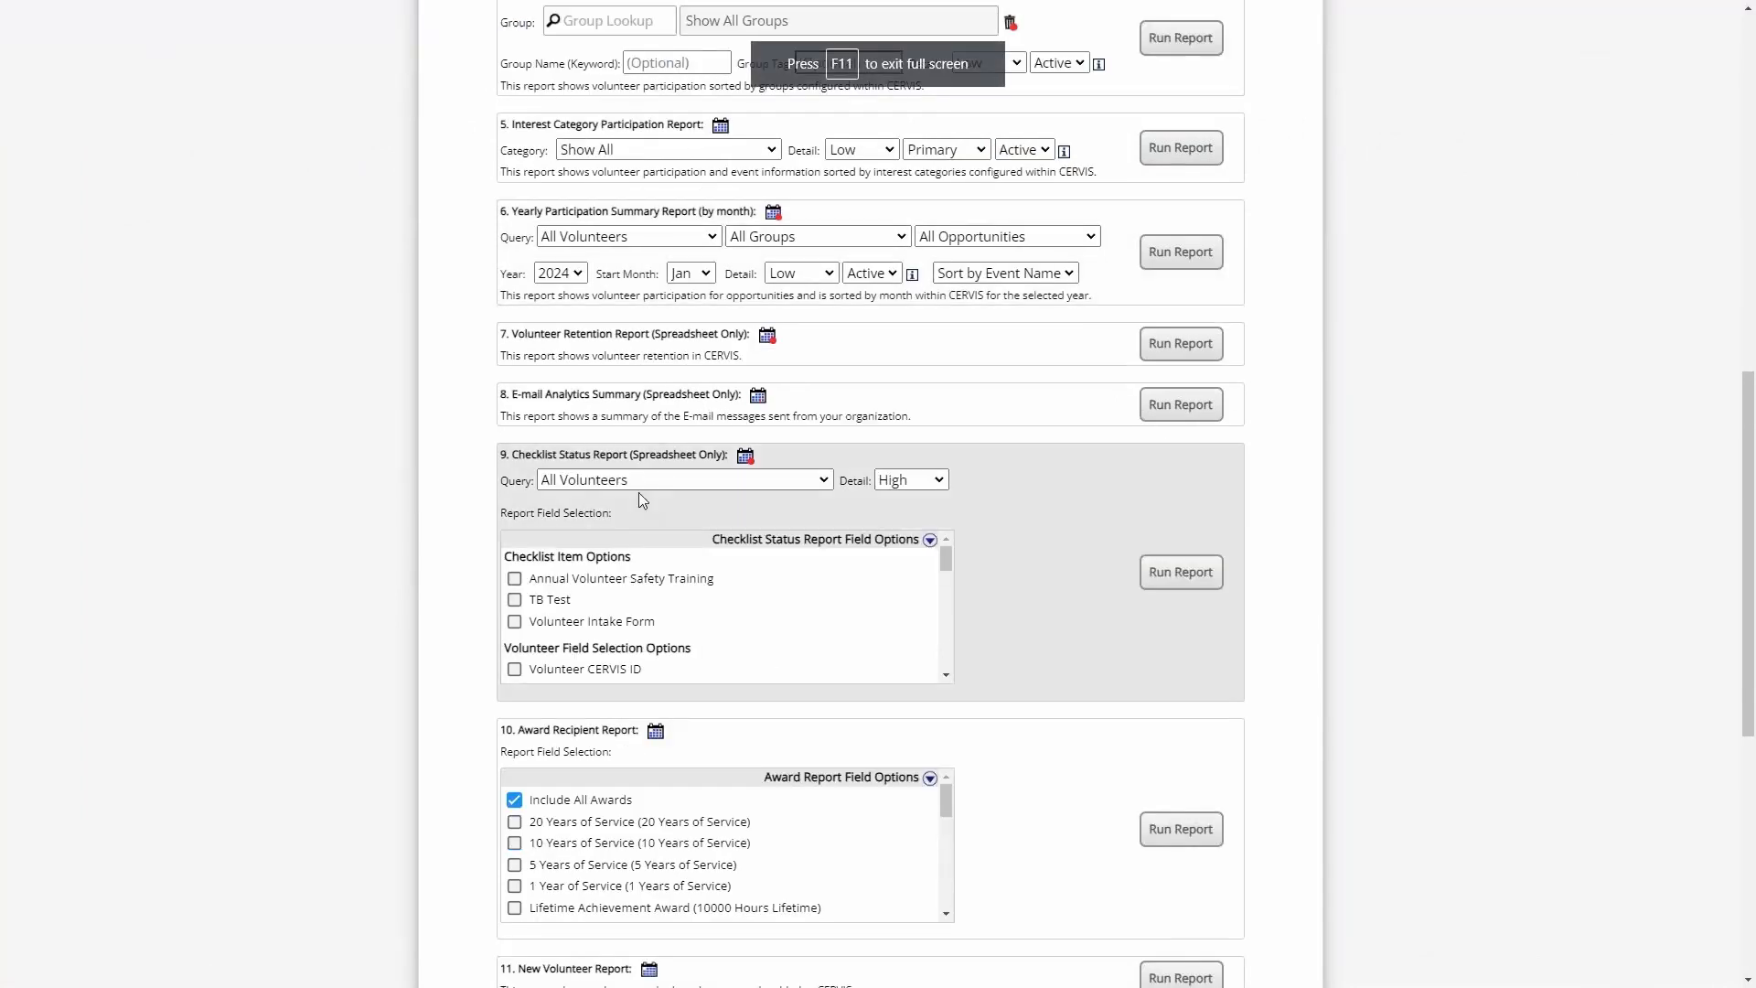
scroll(639, 492, "up", 10)
left_click(520, 282)
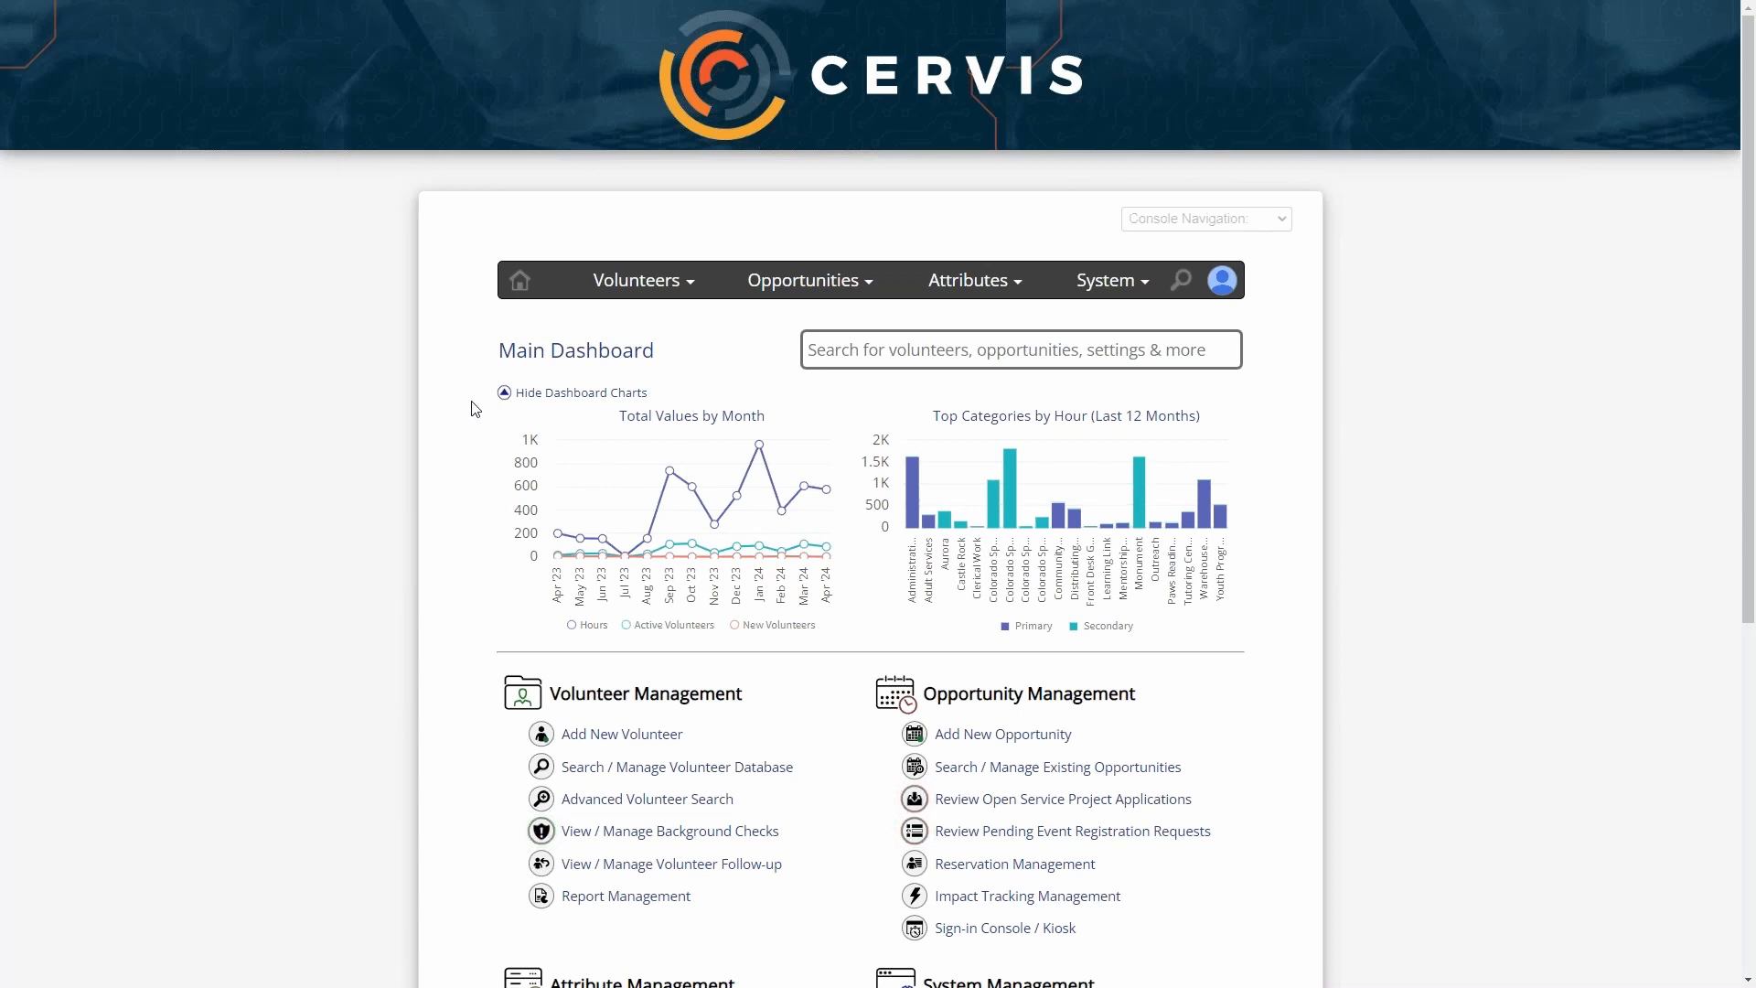
- Open Edit System Configuration from System Management and expand the E-mail Message Content section
scroll(458, 455, "down", 3)
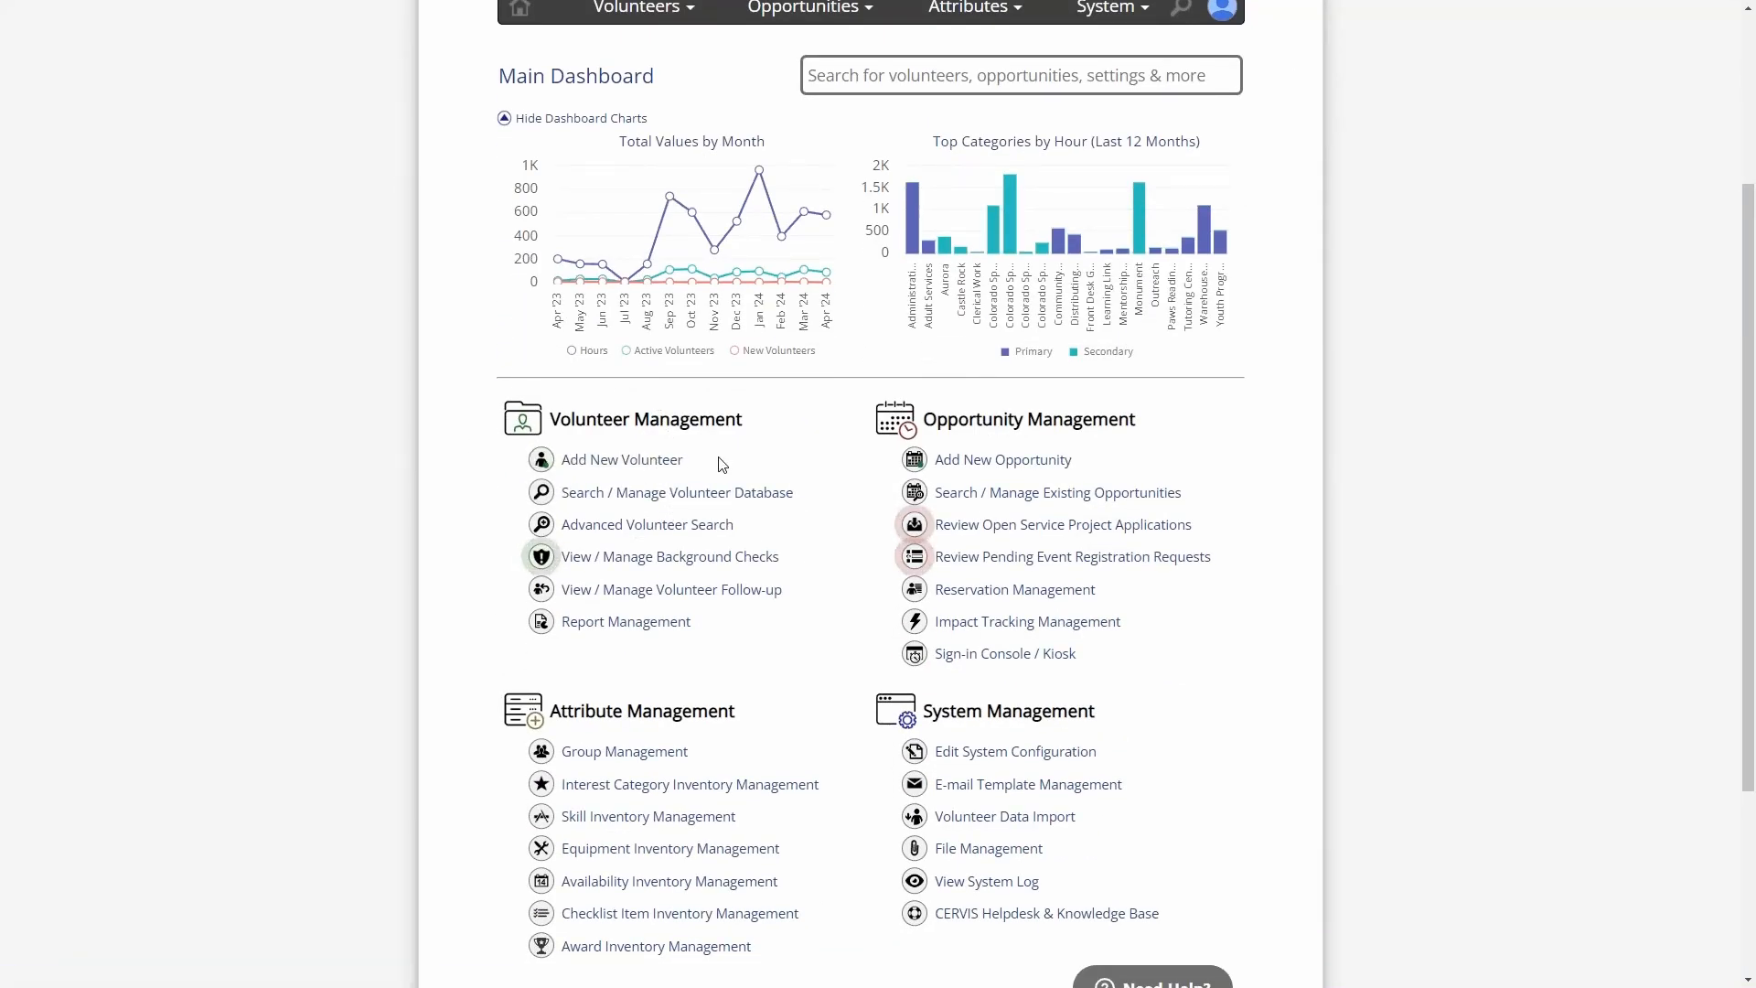
scroll(1257, 495, "down", 3)
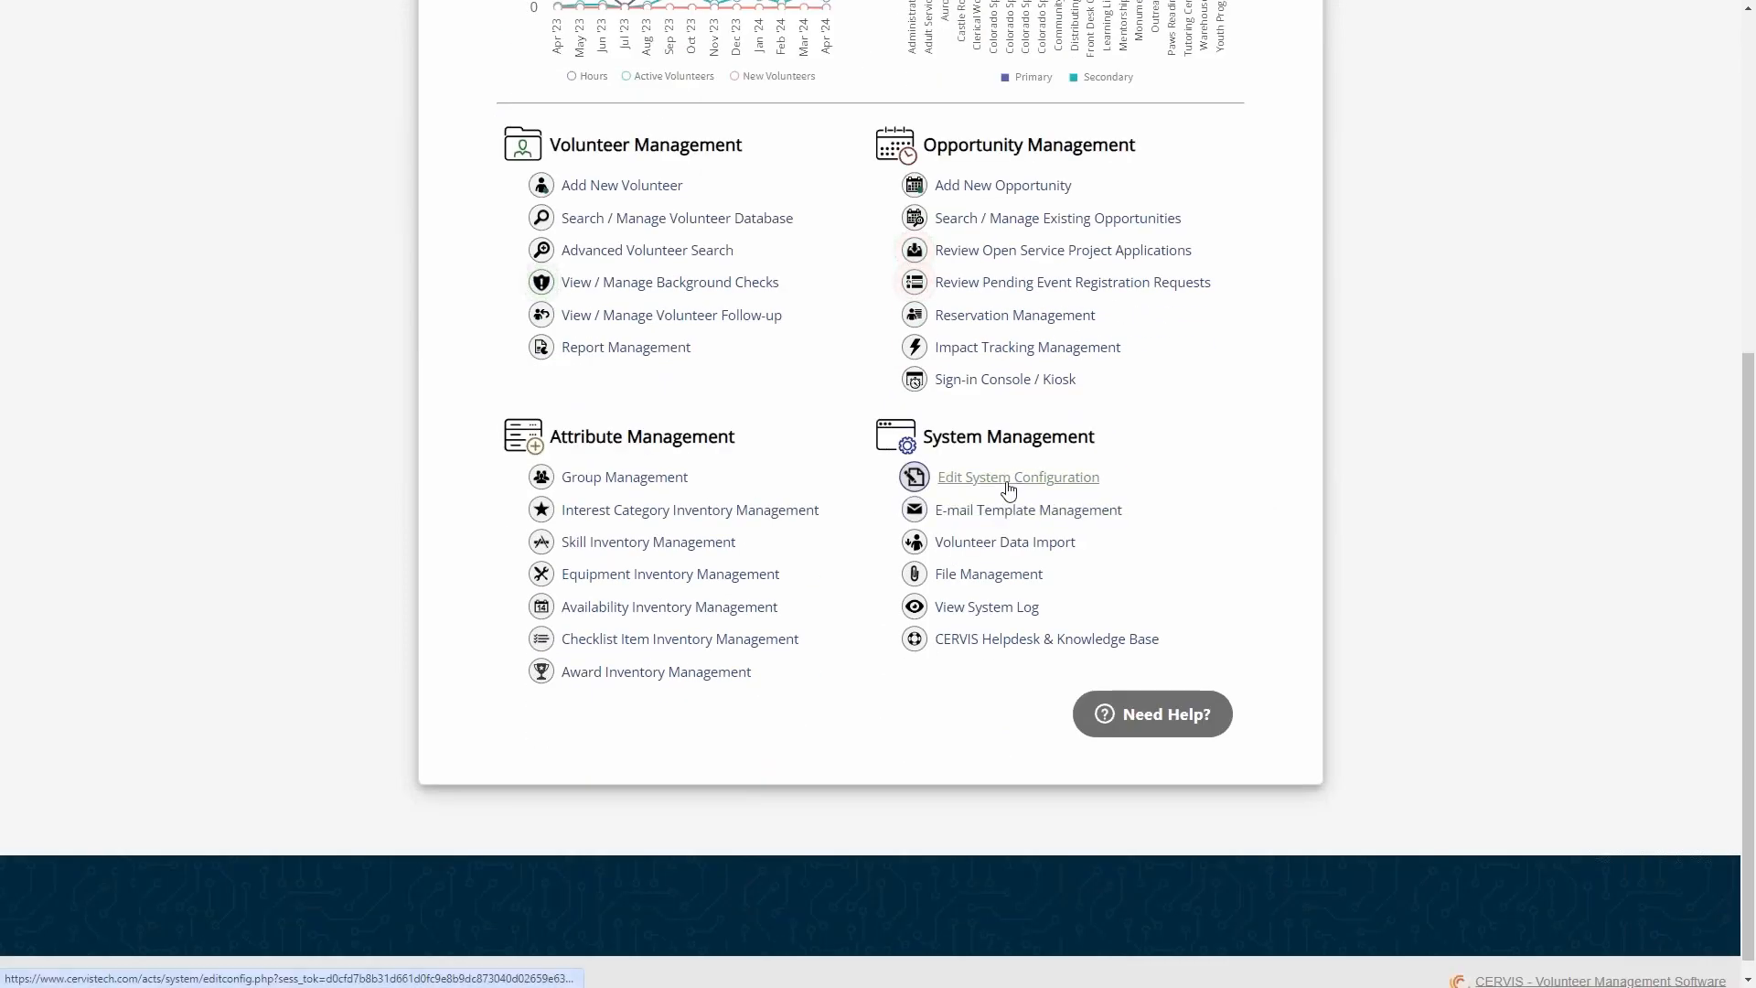
left_click(1009, 479)
scroll(984, 482, "down", 2)
scroll(983, 483, "down", 2)
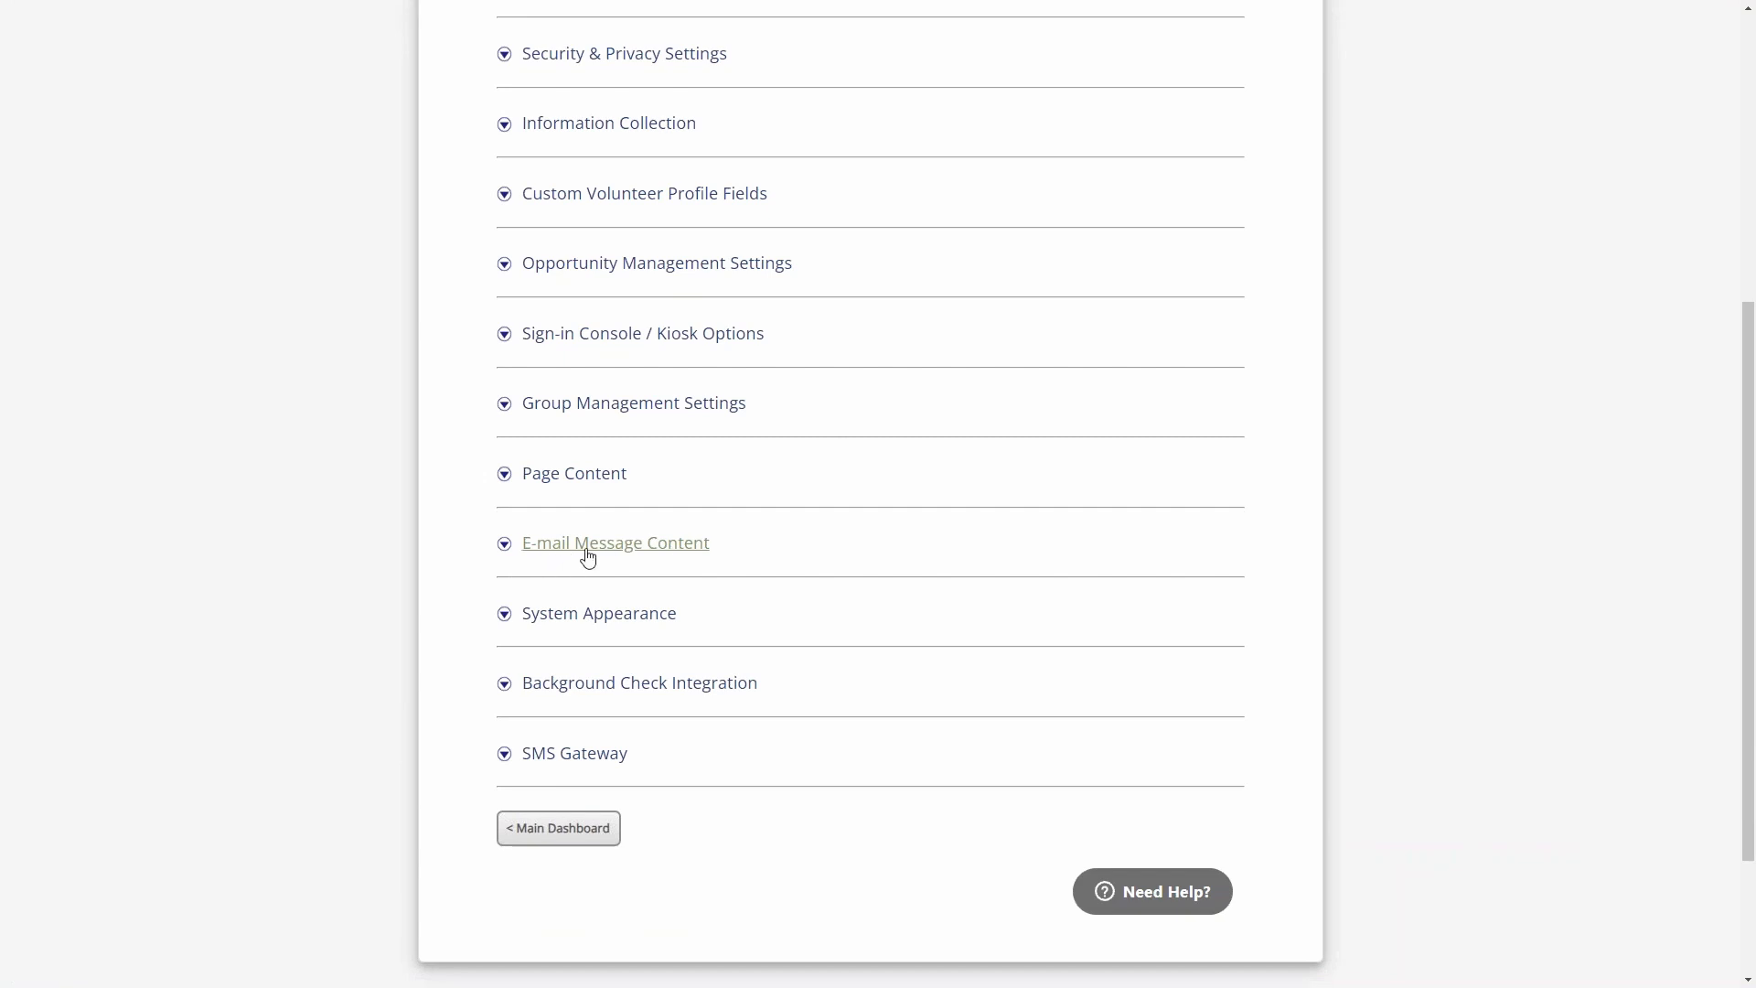
left_click(658, 553)
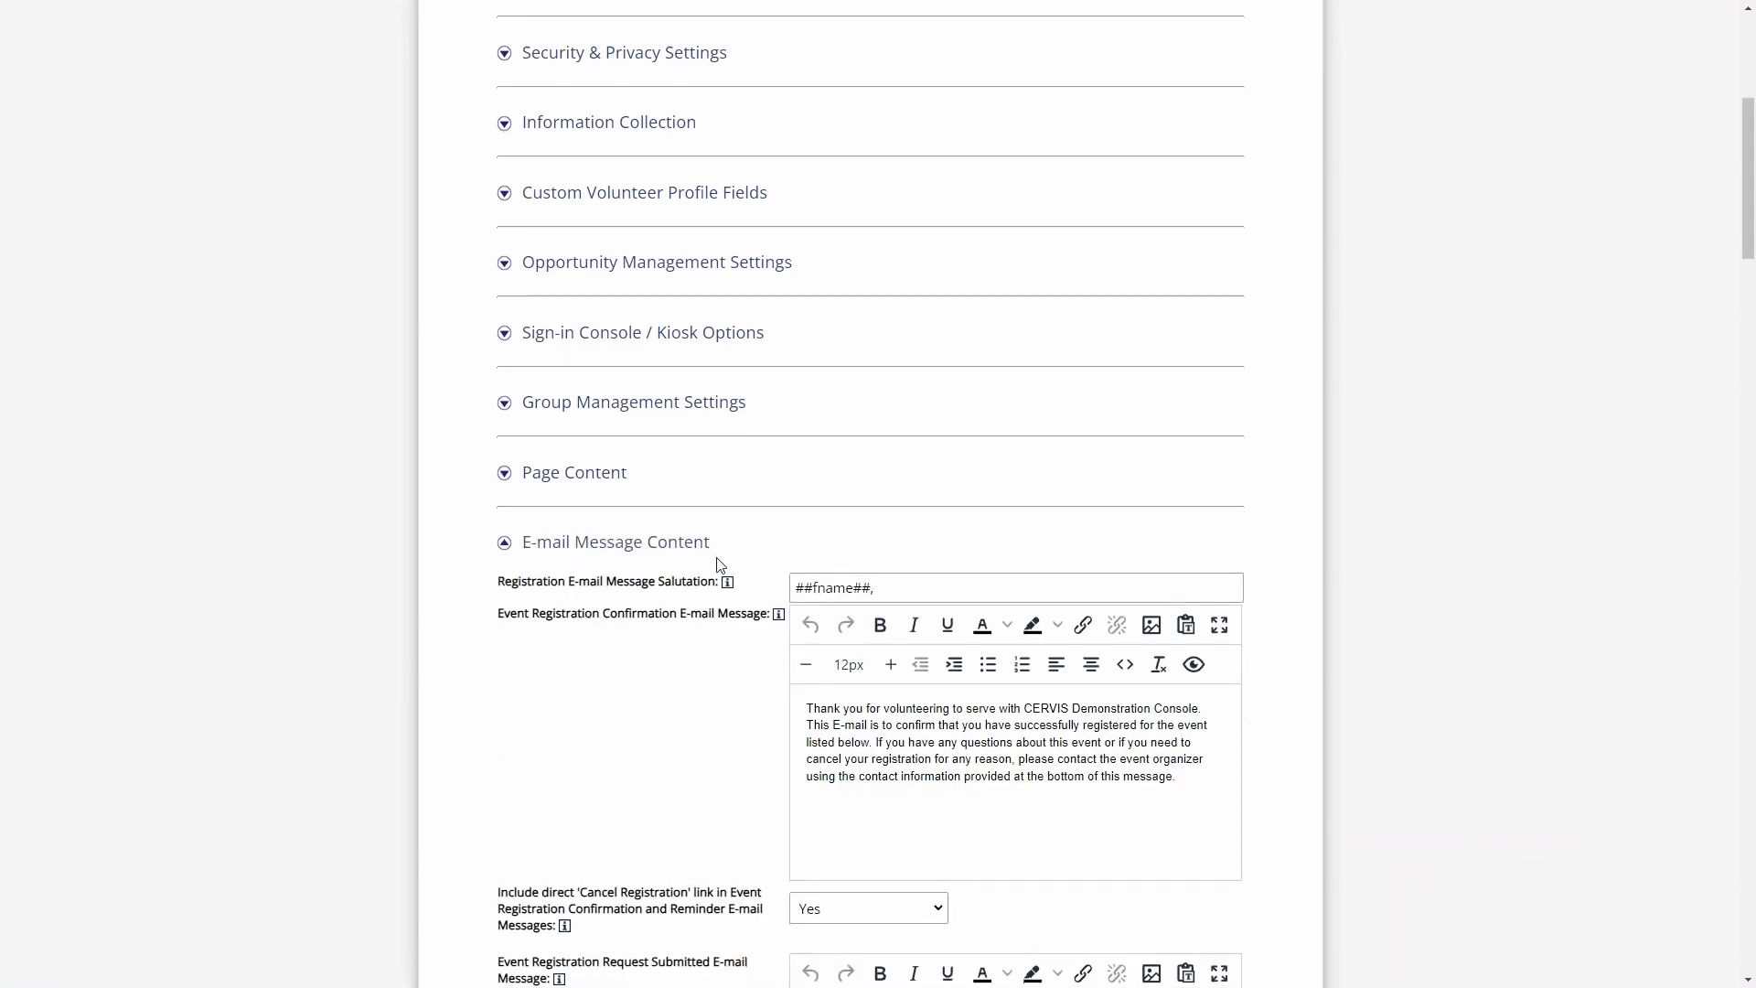
- Locate the Enable Profile Creation Confirmation Message setting and check its available options without changing it
scroll(719, 554, "down", 18)
scroll(727, 556, "down", 15)
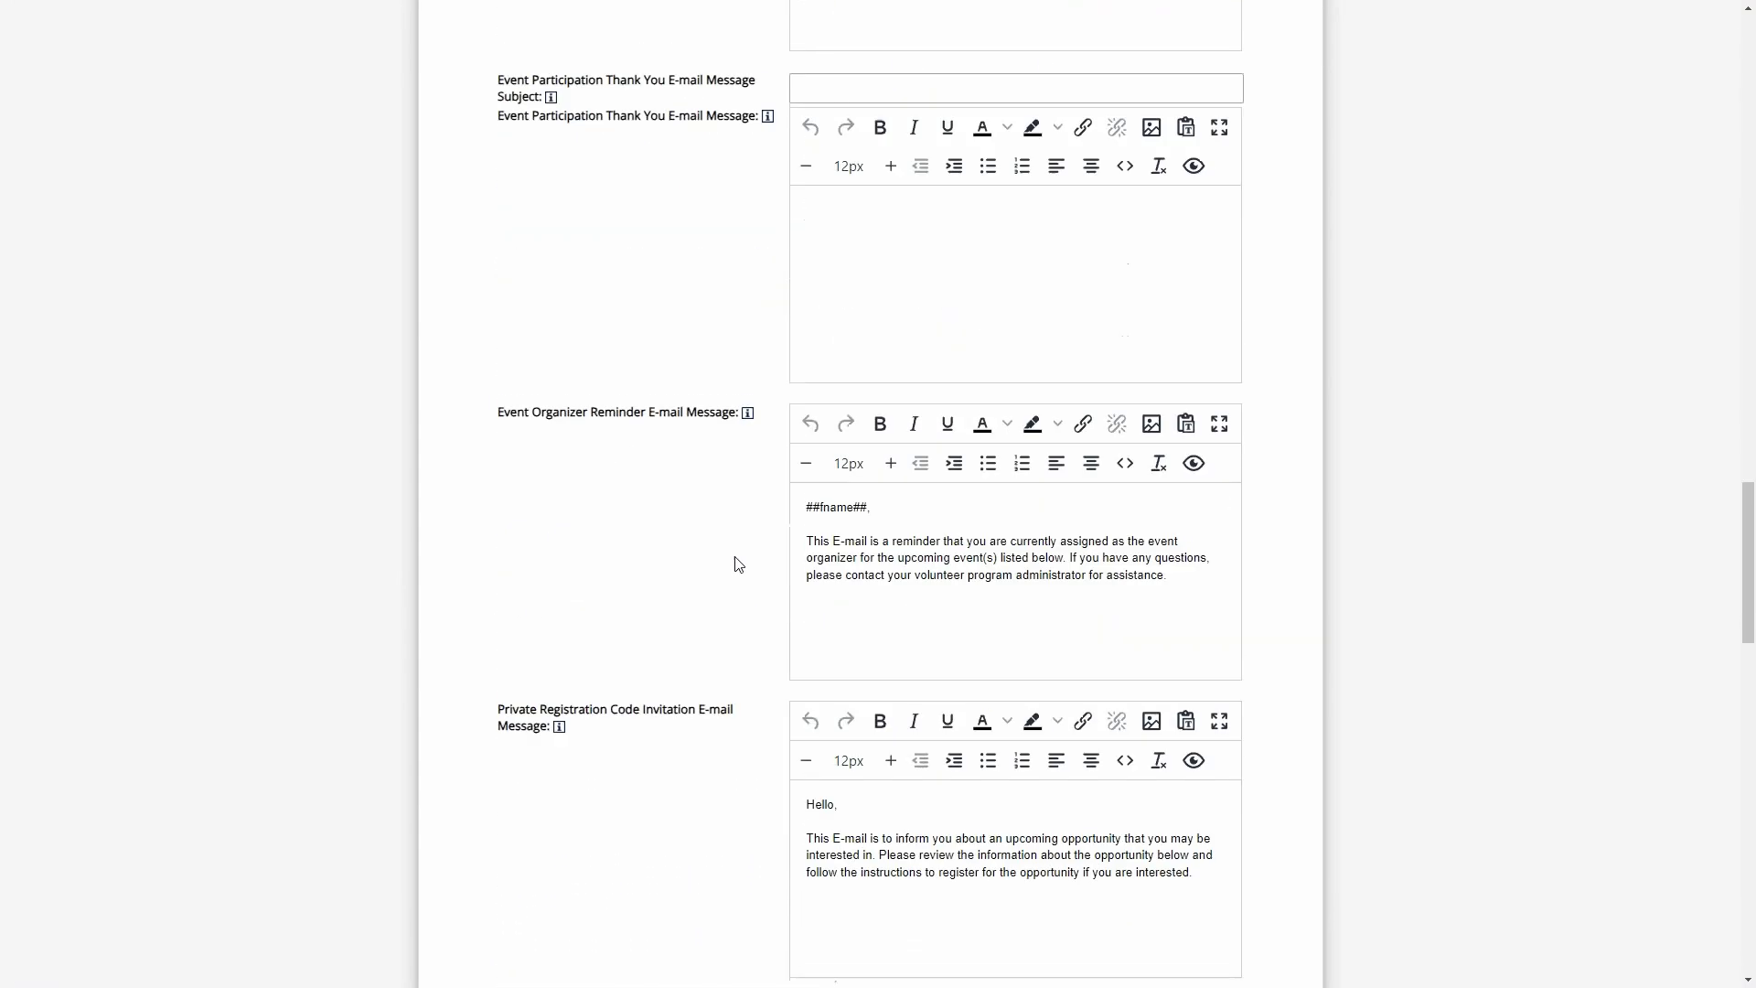
left_click_drag(537, 359, 731, 366)
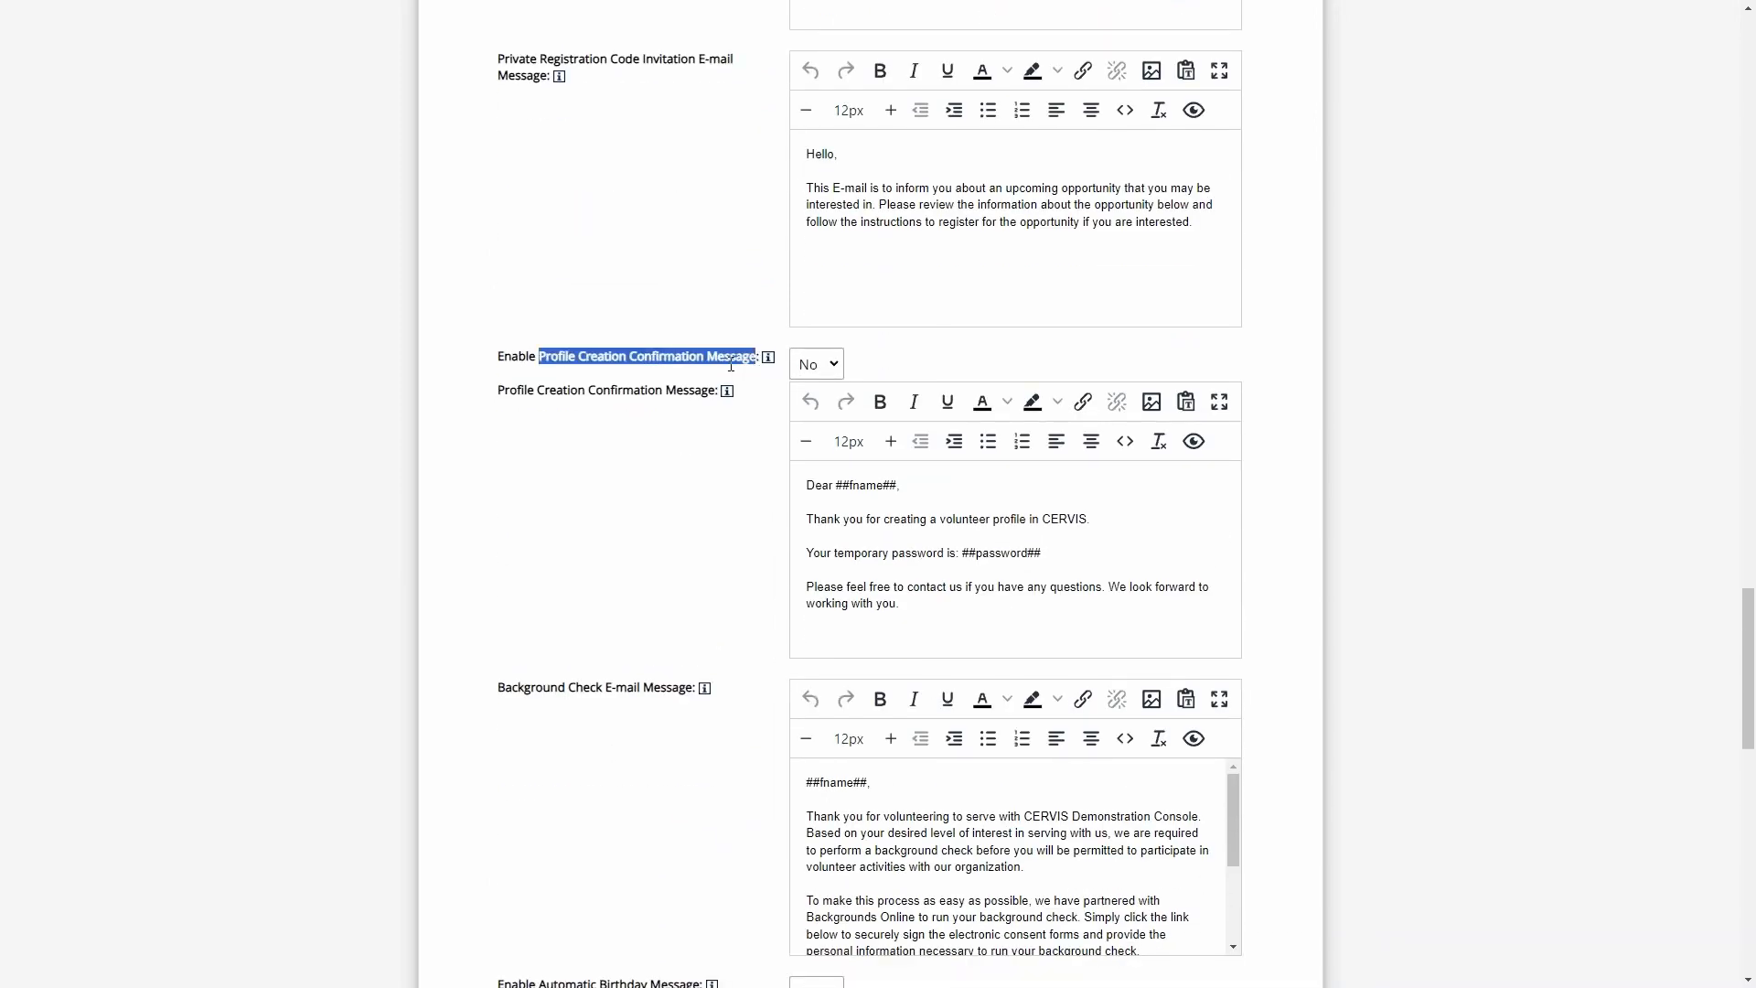
left_click(821, 366)
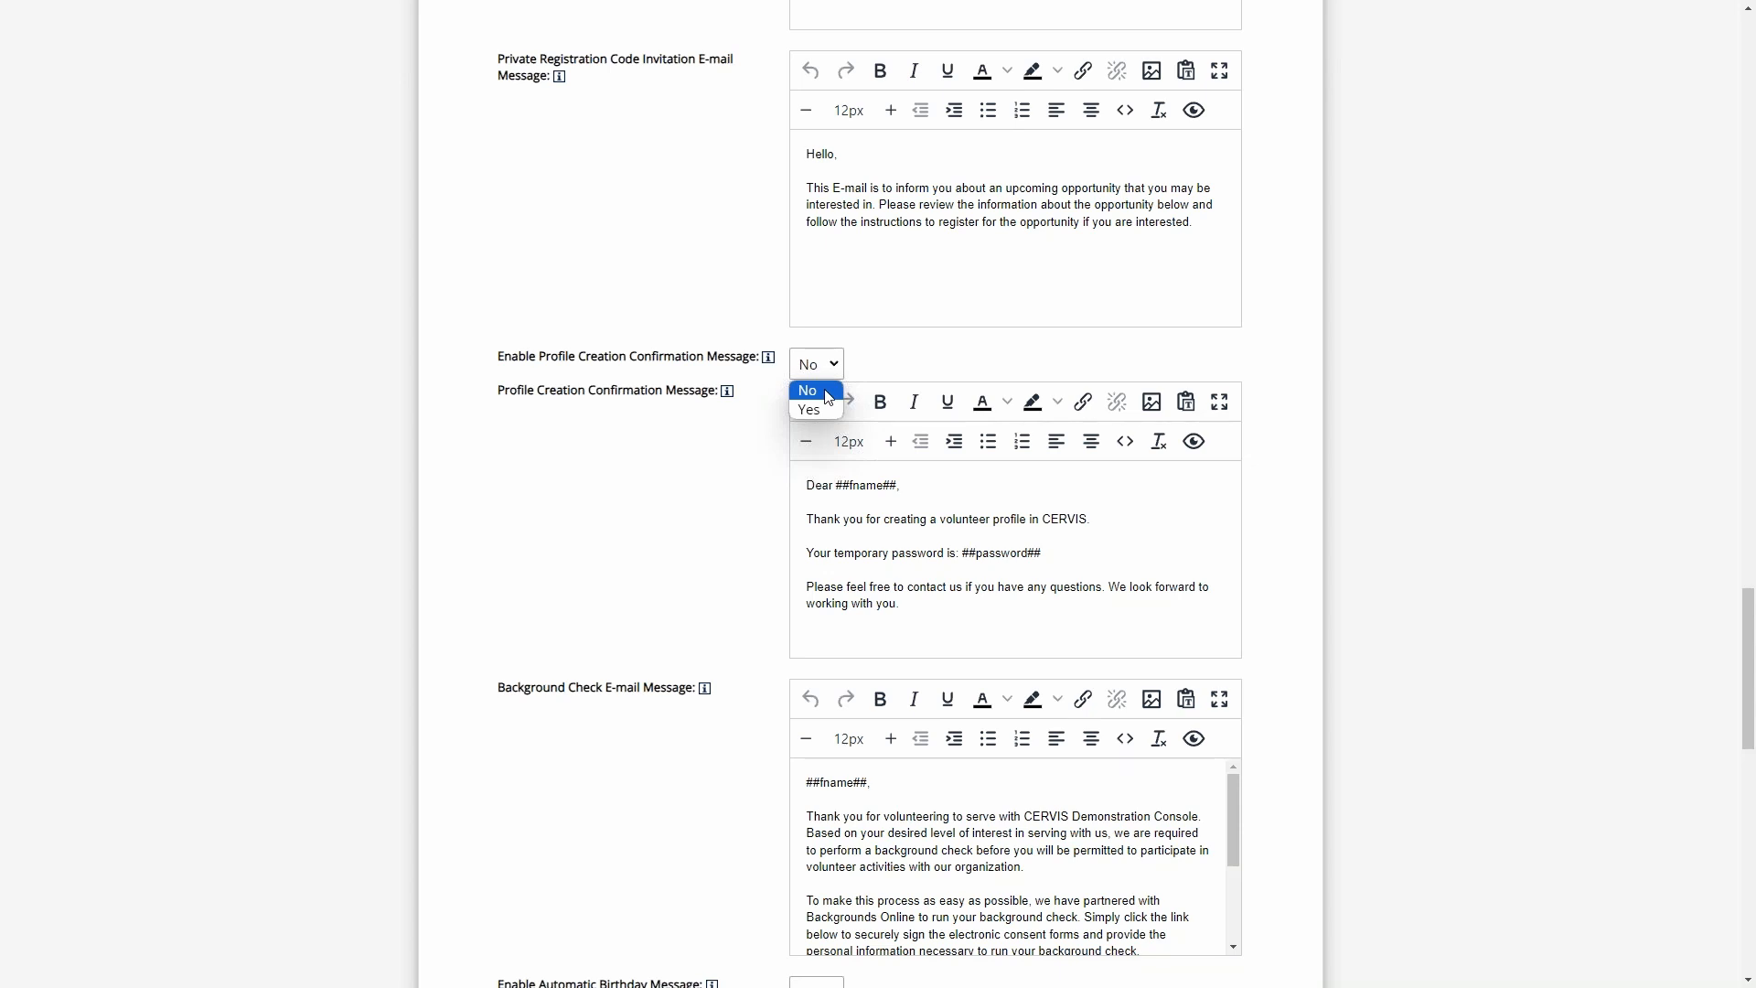
left_click(889, 352)
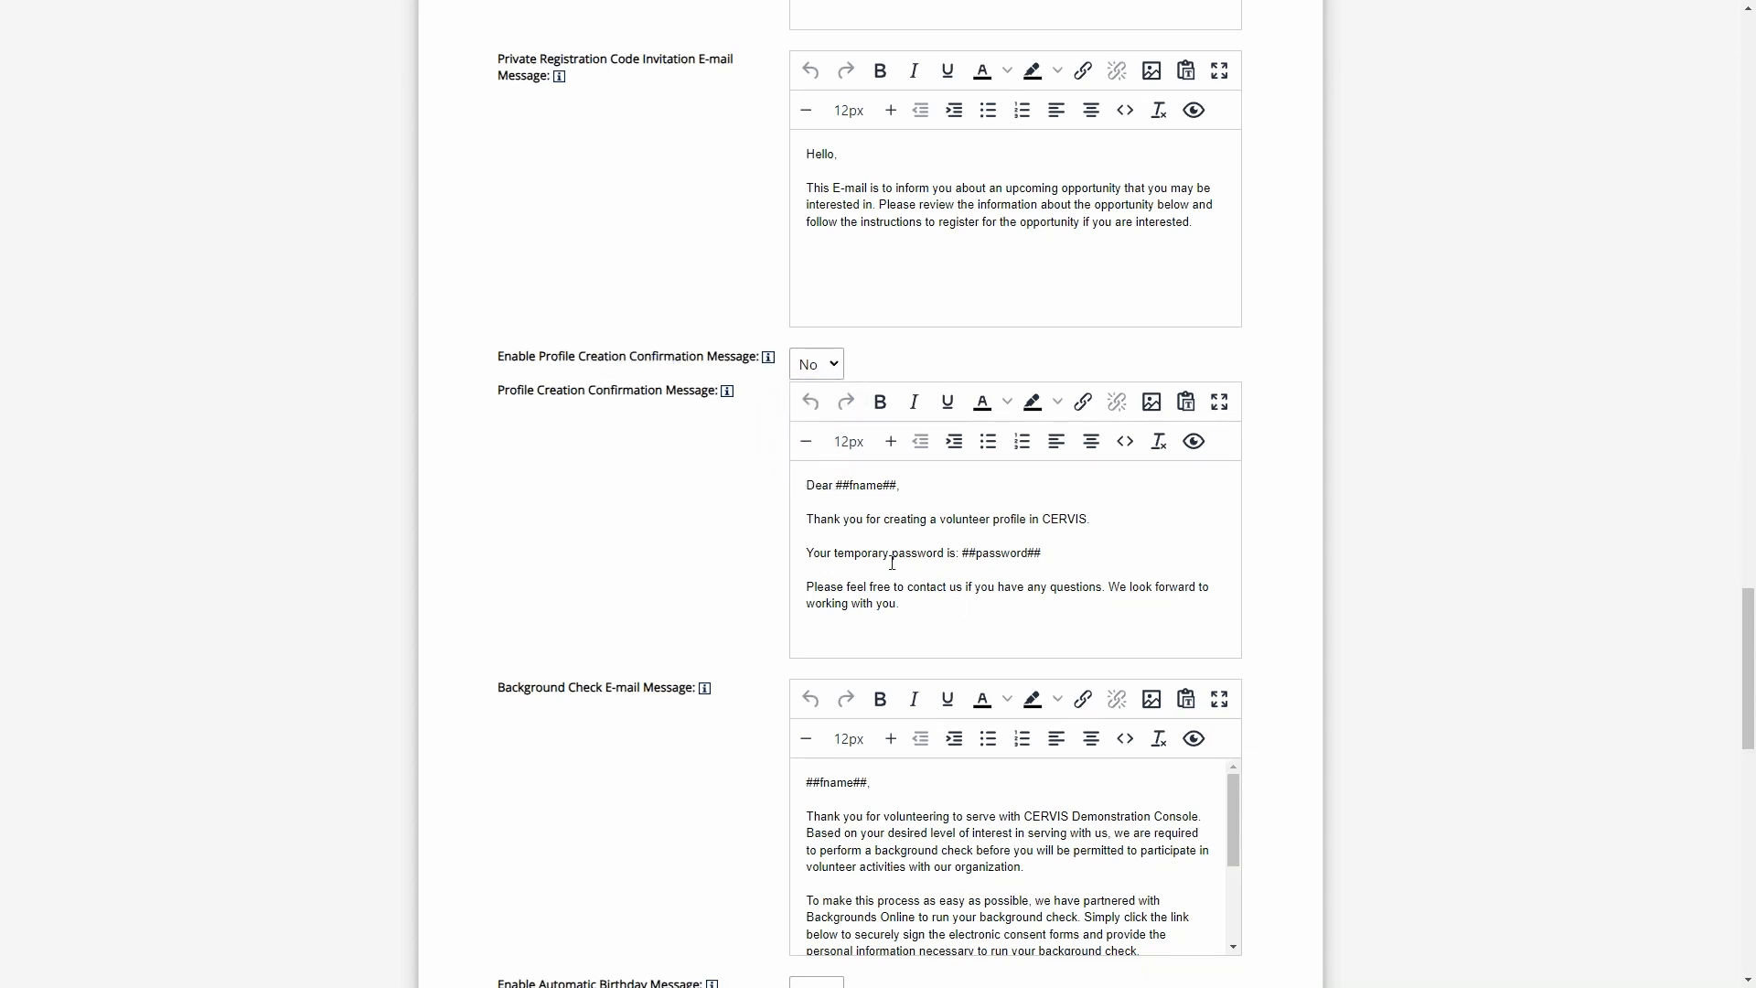
- Examine the Profile Creation Confirmation Message text, including its ##fname## and ##password## placeholders
left_click(940, 603)
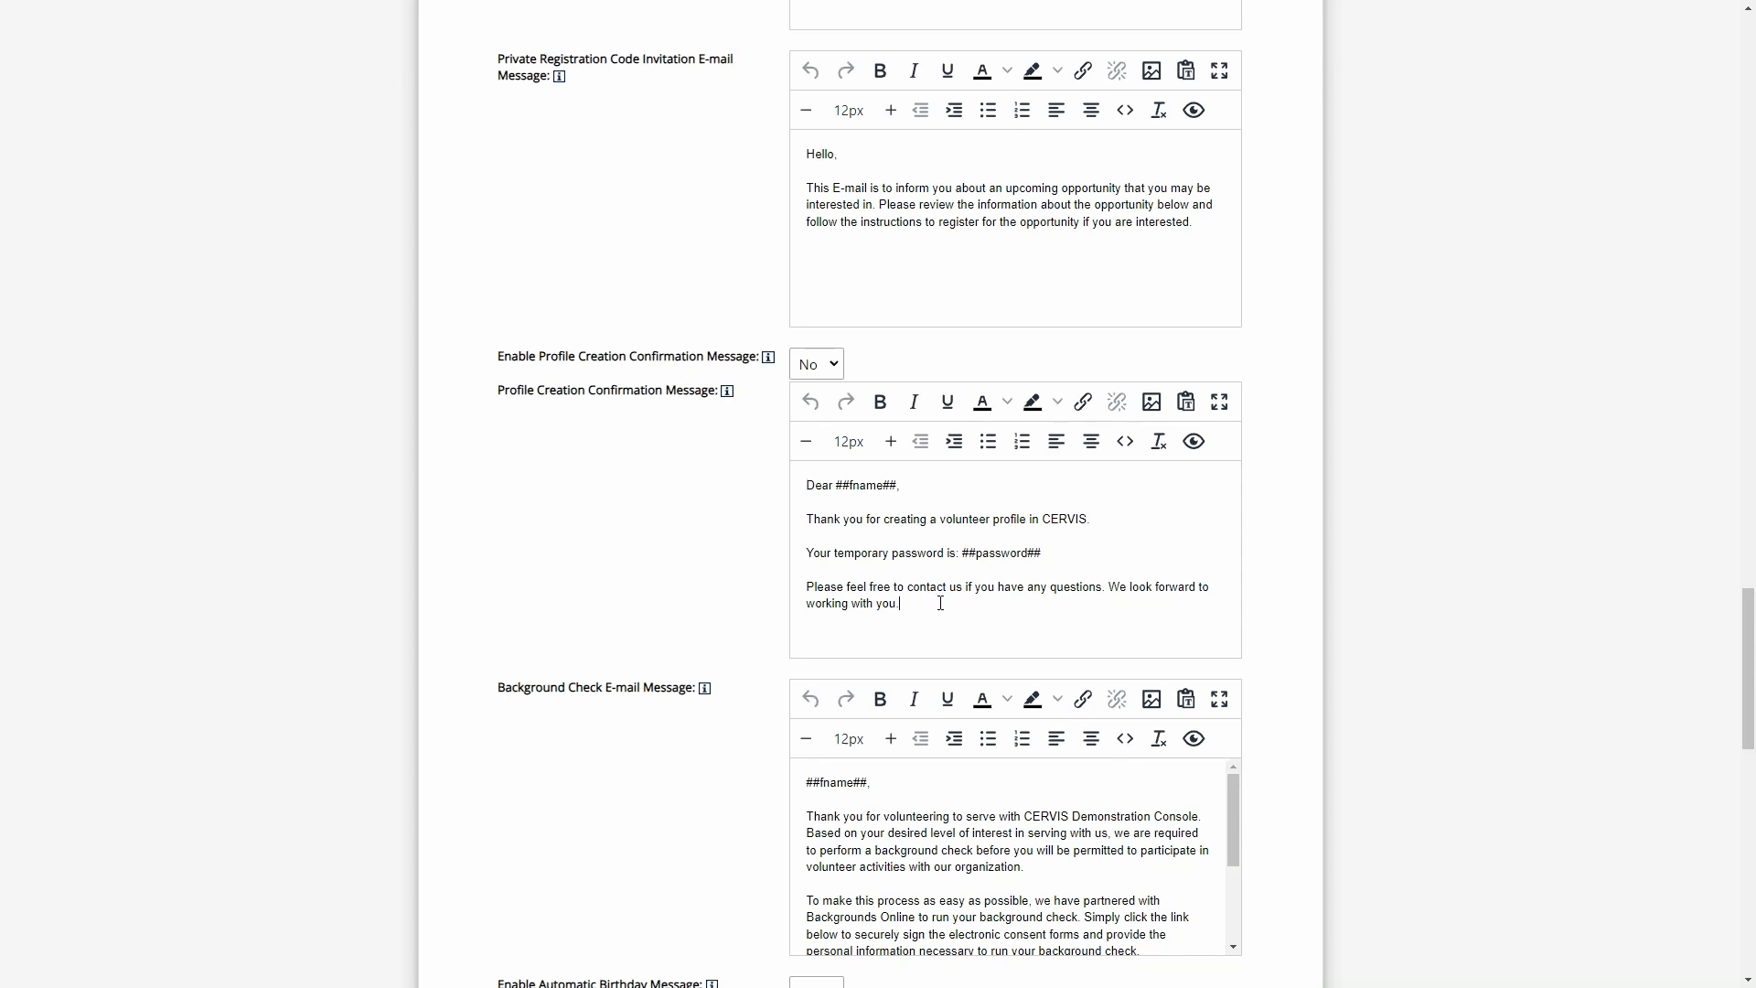
left_click_drag(1043, 553, 961, 553)
left_click(912, 485)
left_click_drag(912, 486, 835, 487)
left_click(915, 487)
mouse_move(732, 398)
left_click_drag(957, 613, 806, 486)
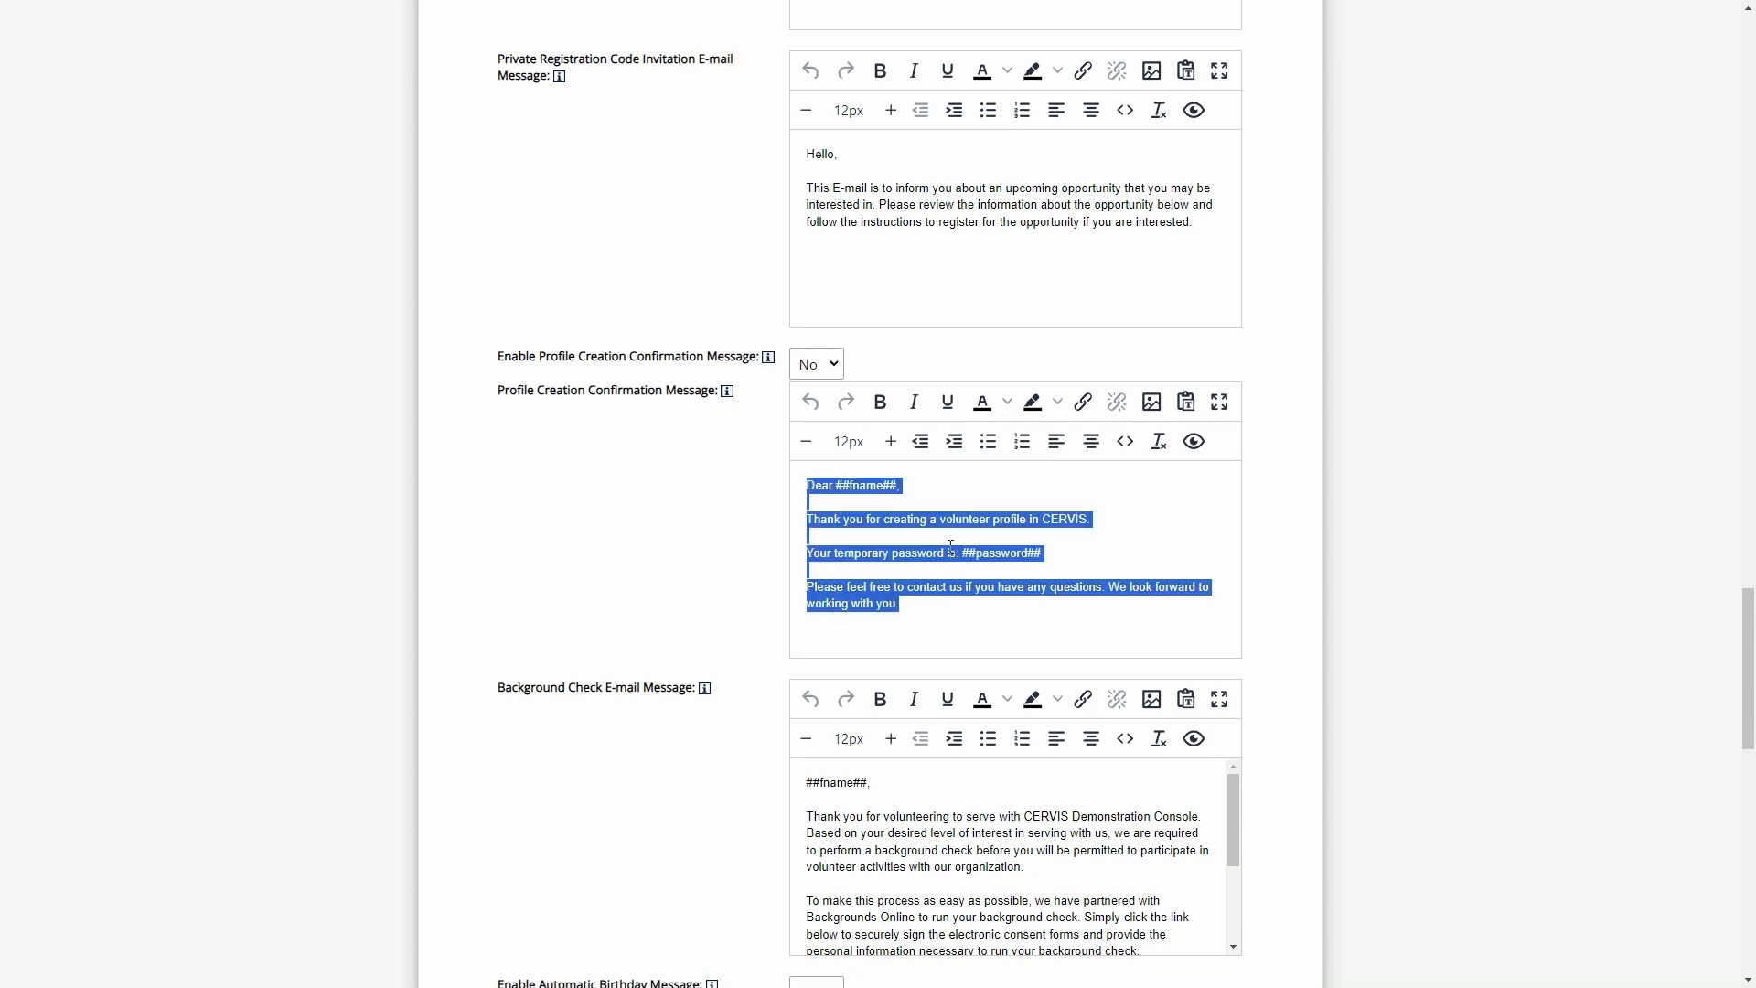
left_click(1061, 554)
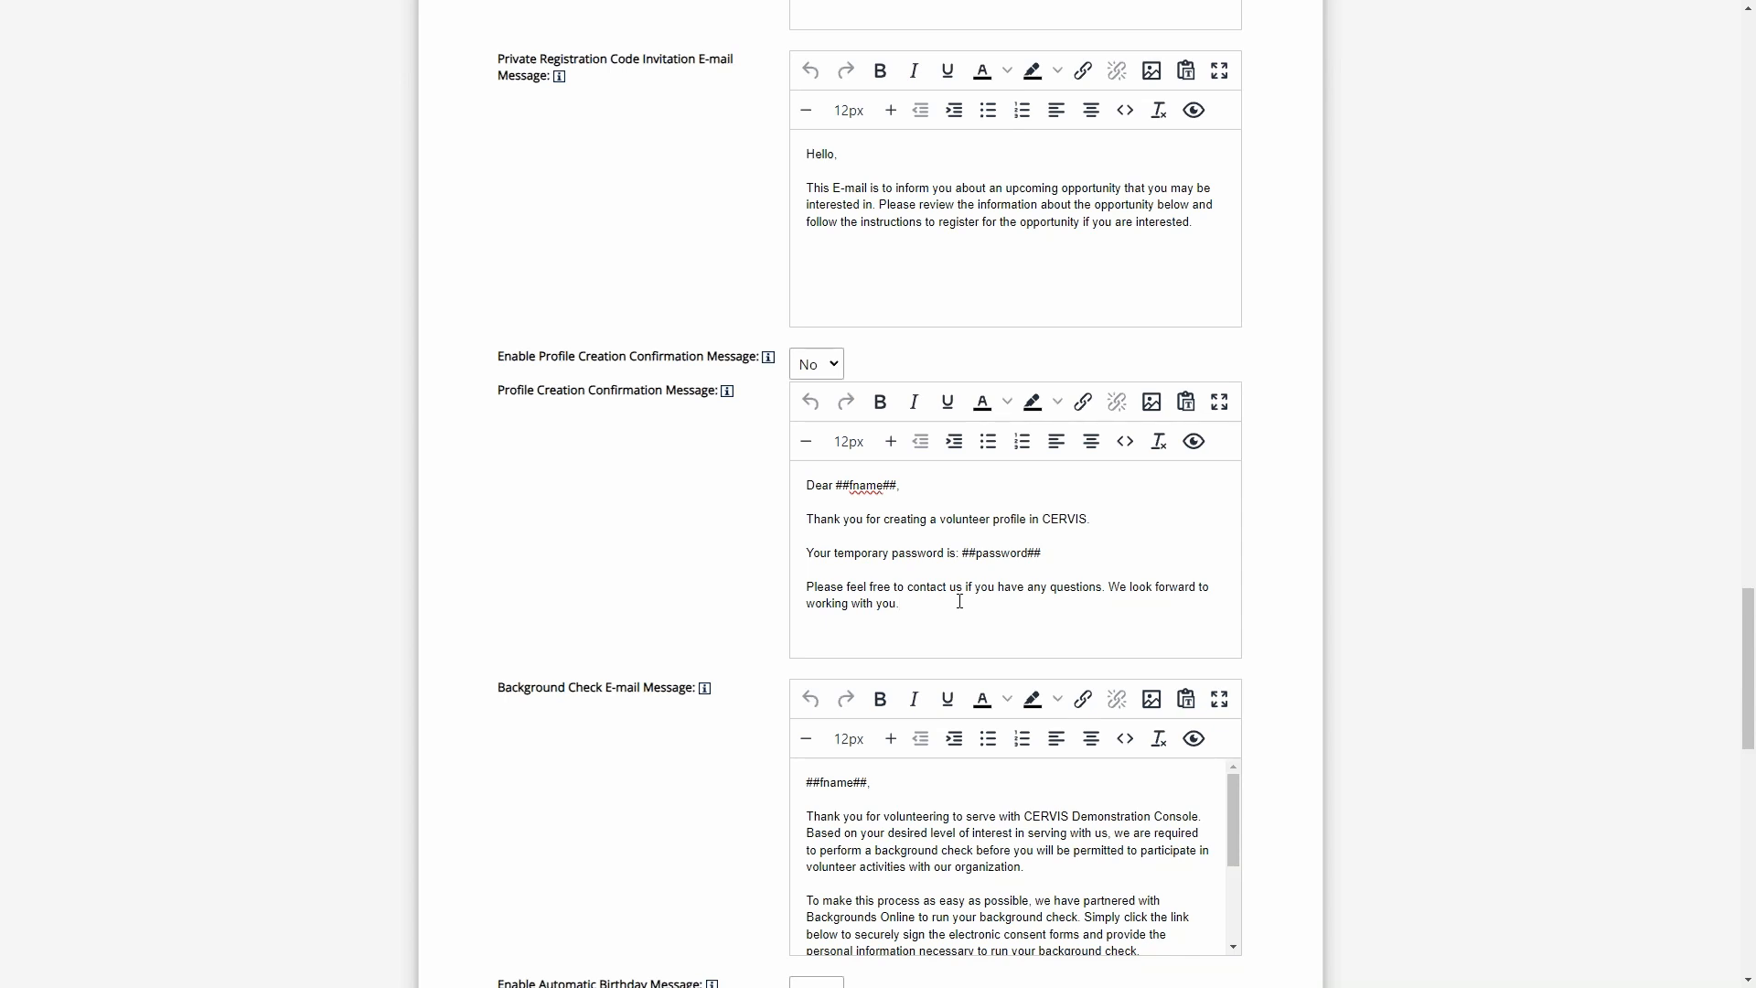
- Look through the Add New Volunteer form down to the profile creation option and return to the Main Dashboard
scroll(704, 585, "up", 15)
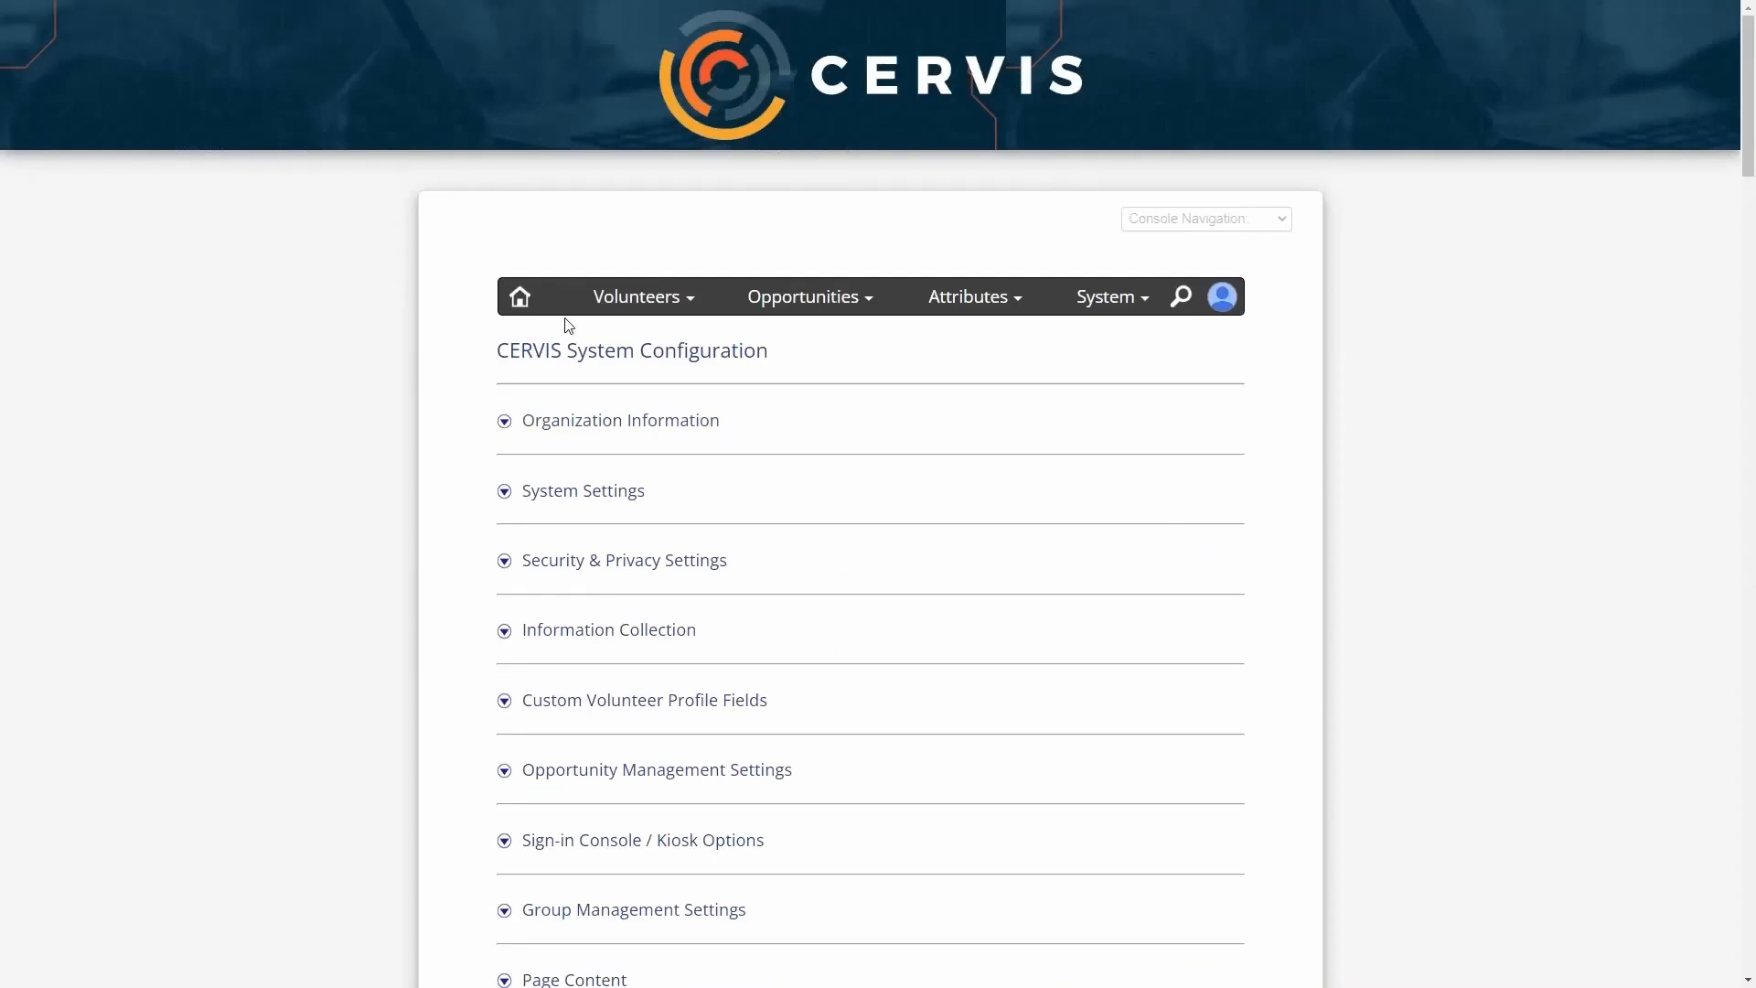
left_click(519, 296)
scroll(764, 645, "down", 5)
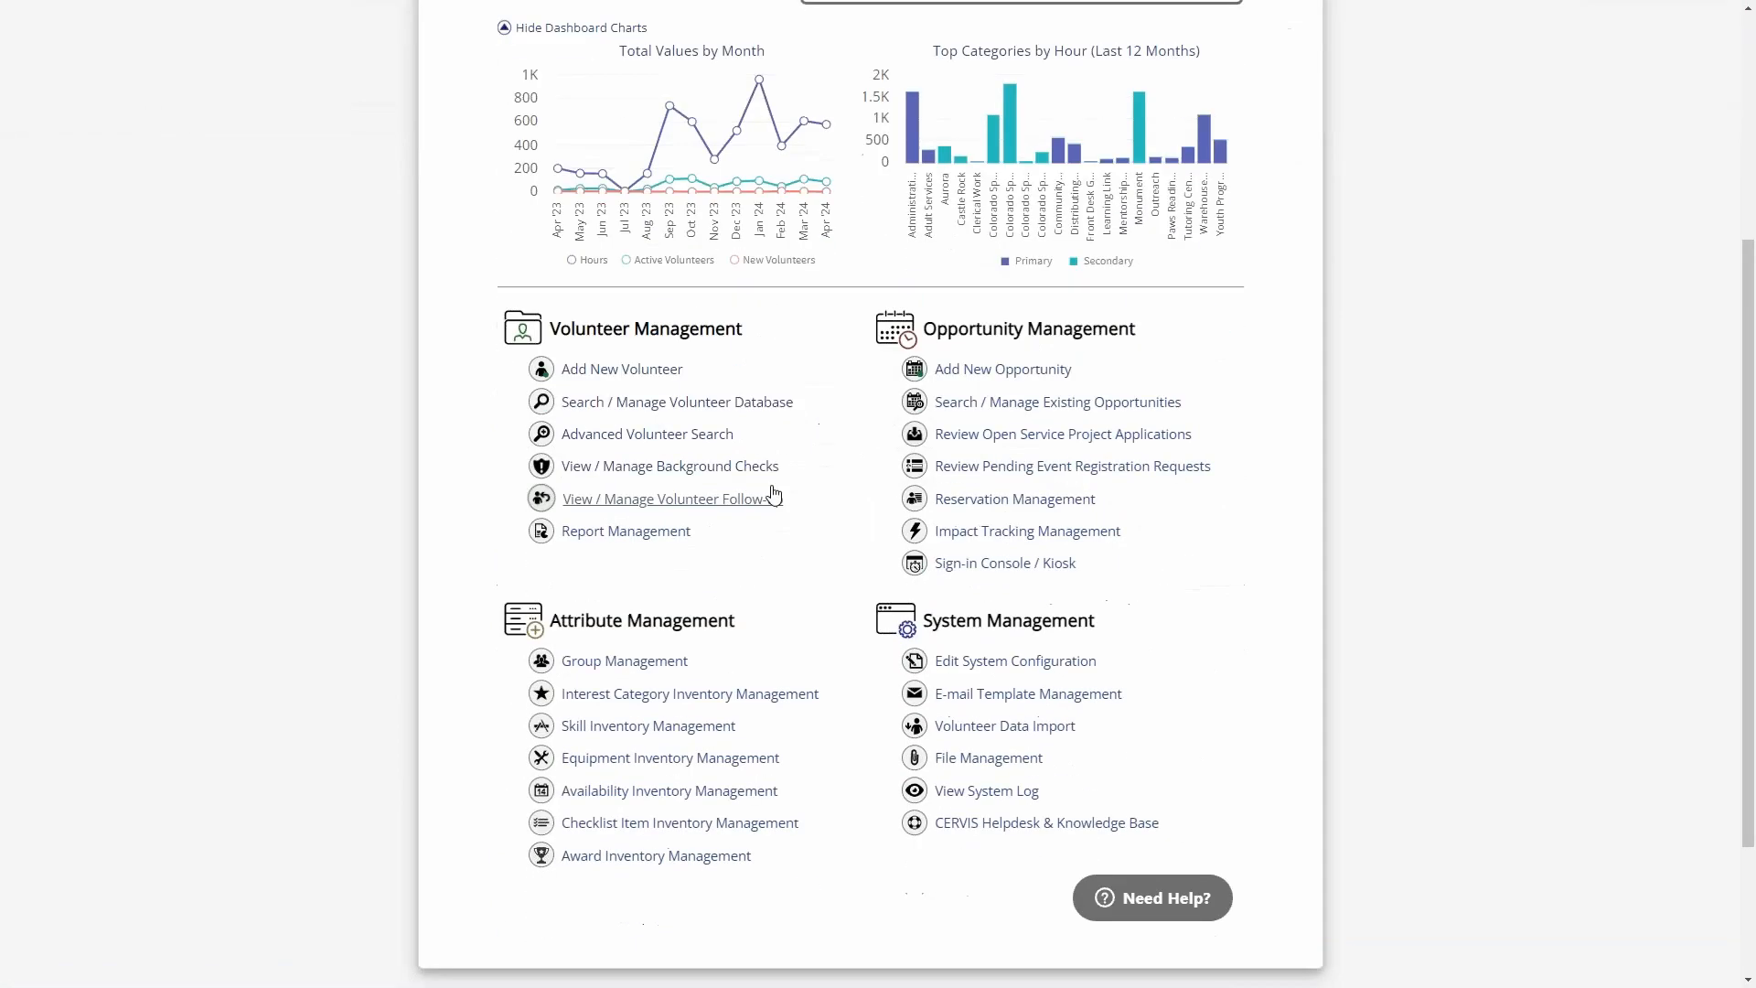
left_click(617, 370)
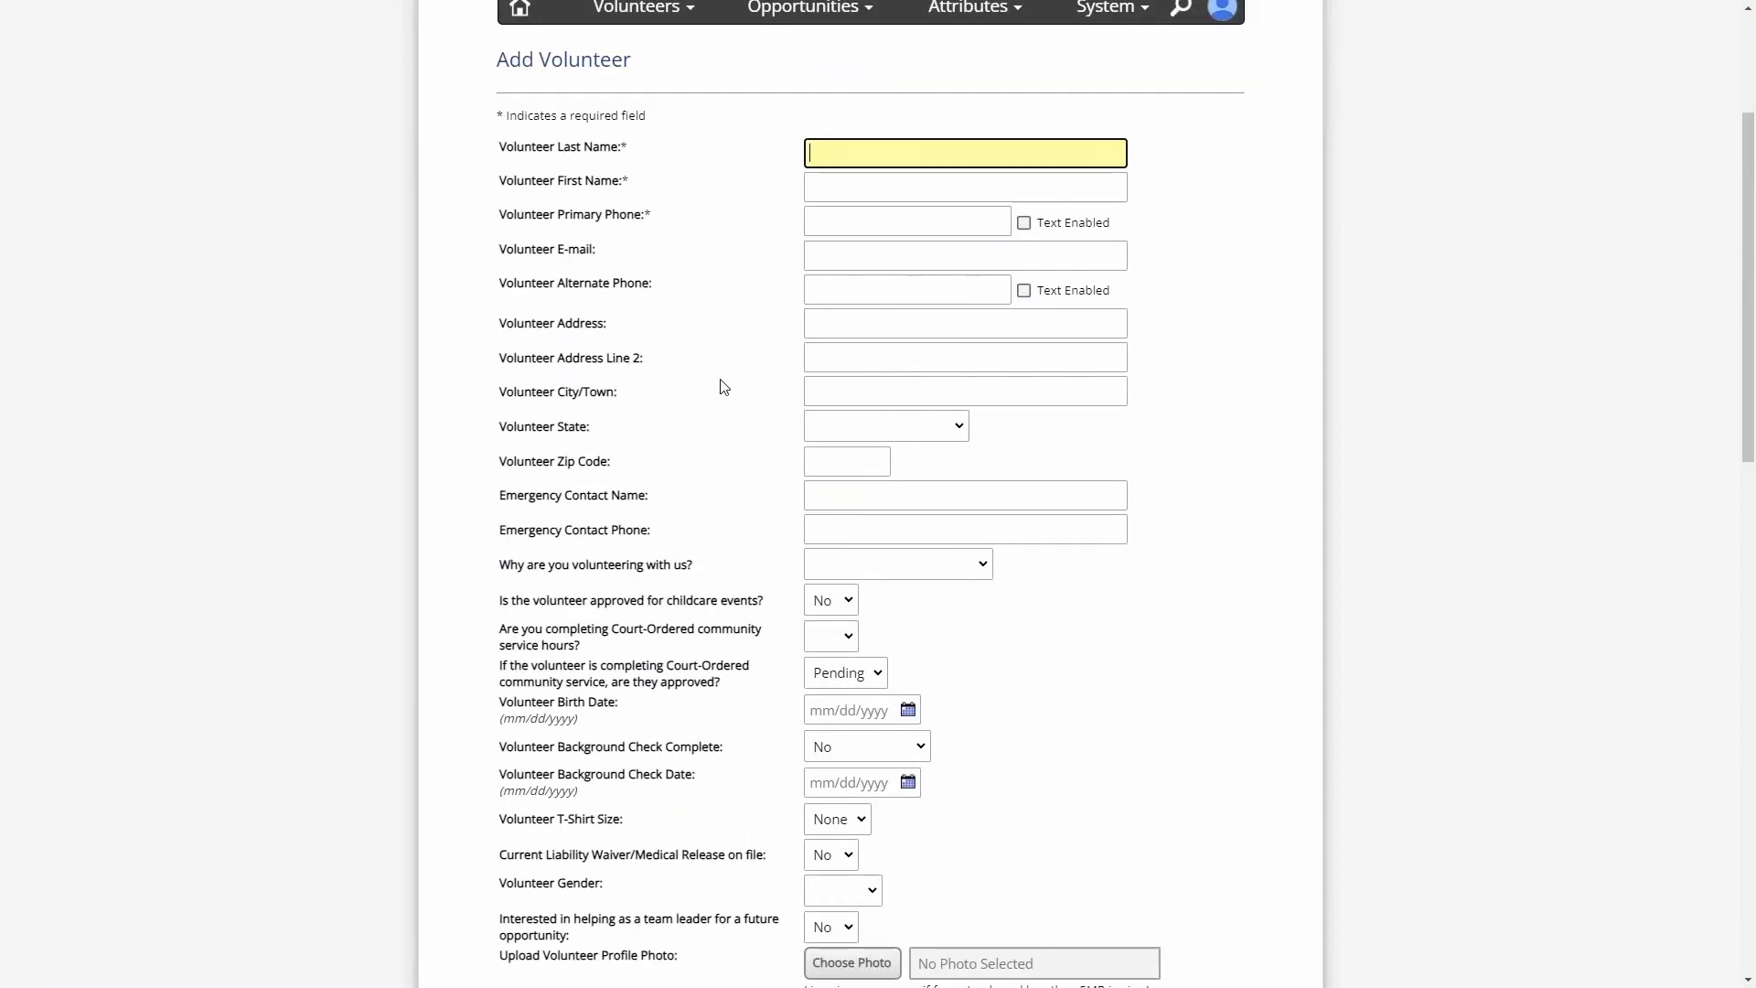
scroll(729, 392, "down", 15)
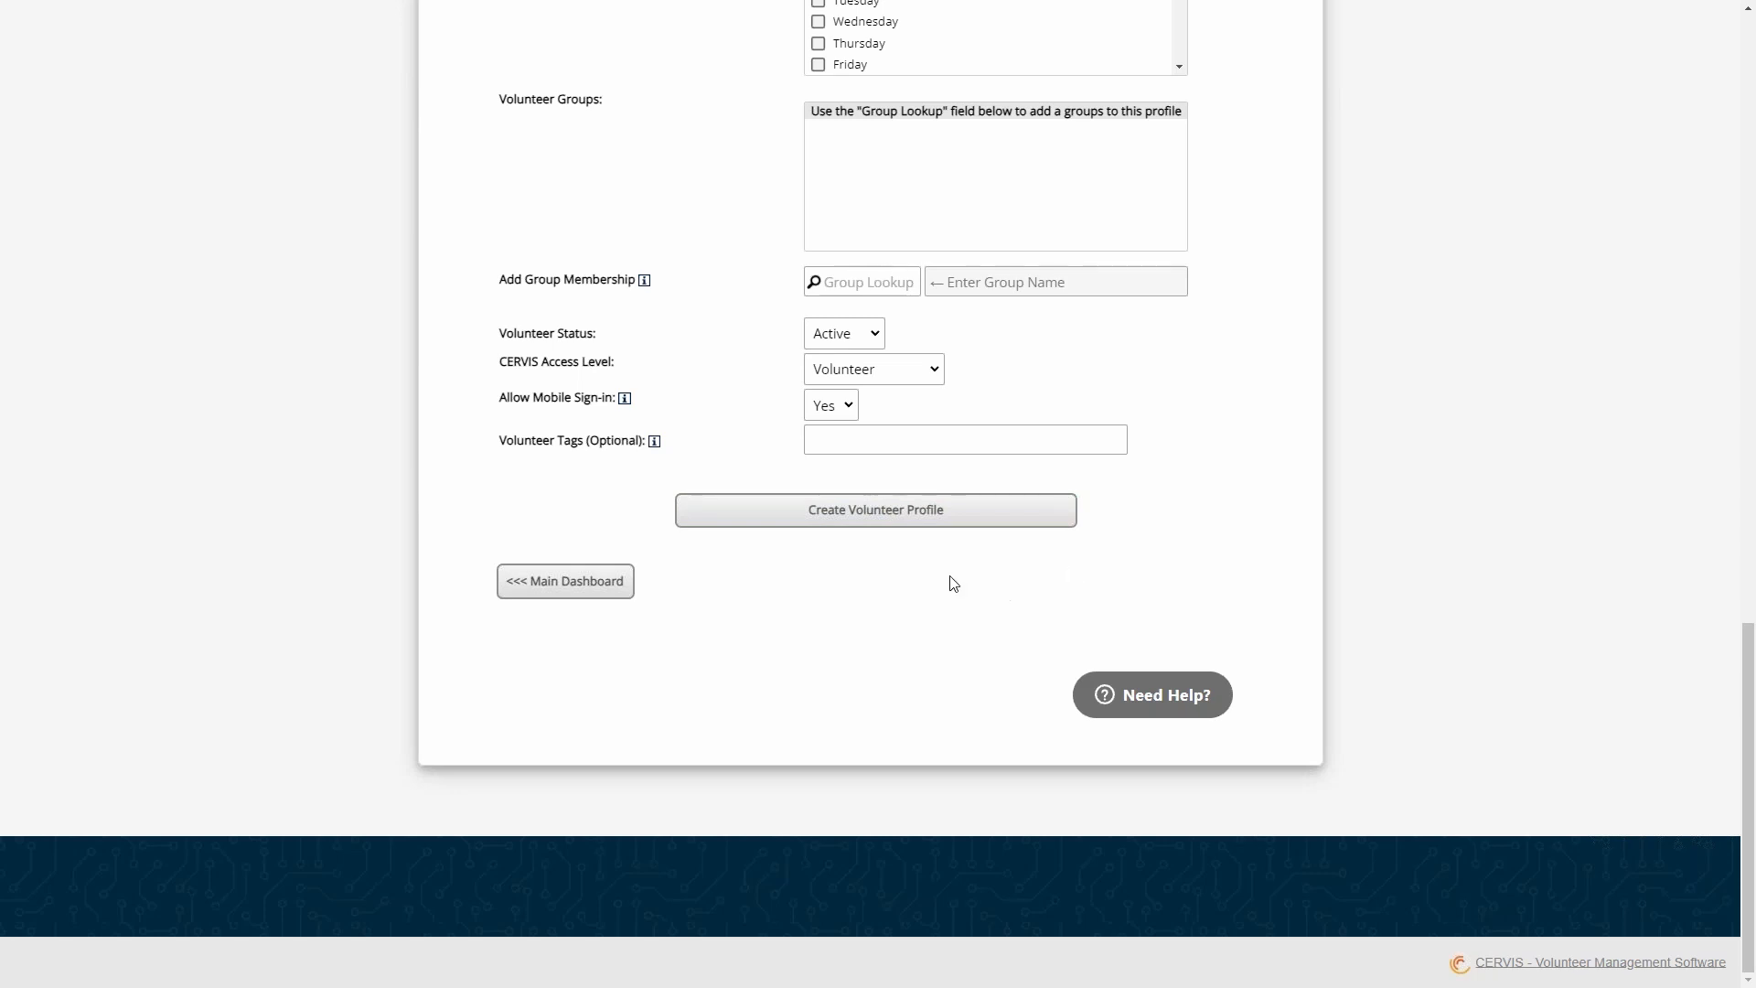
left_click(616, 583)
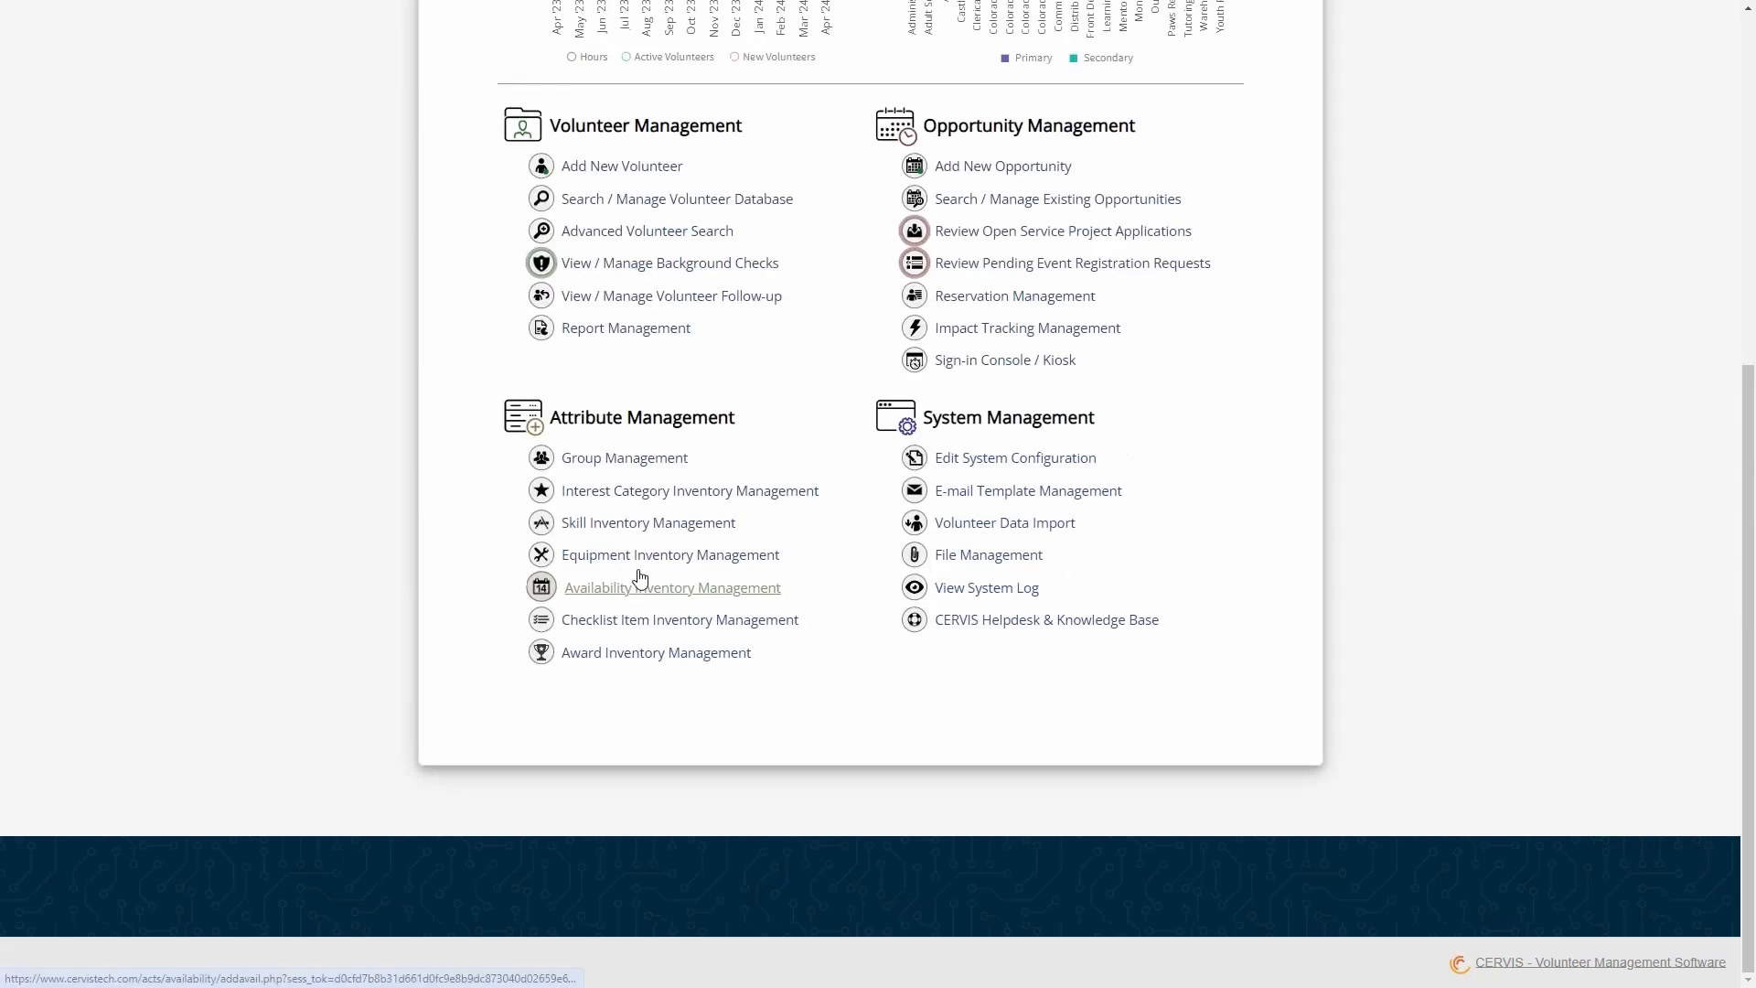
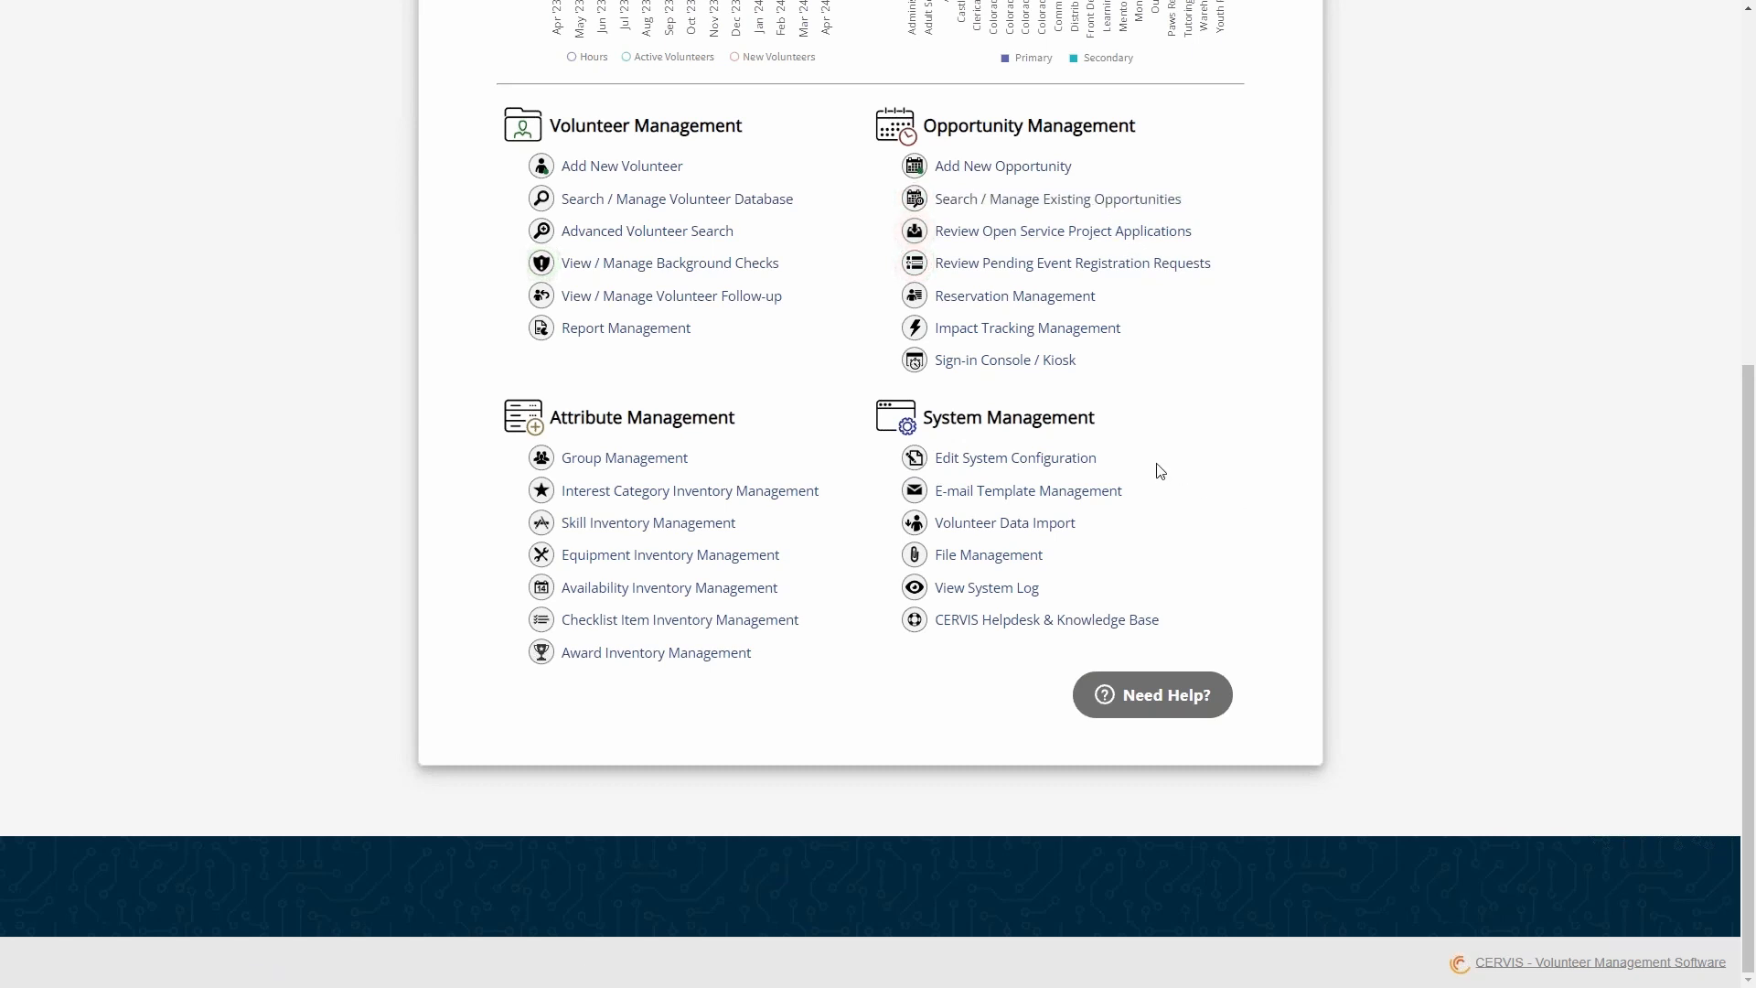
- Open Edit System Configuration from the Main Dashboard and expand its E-mail Message Content section
left_click(1082, 461)
scroll(881, 525, "down", 5)
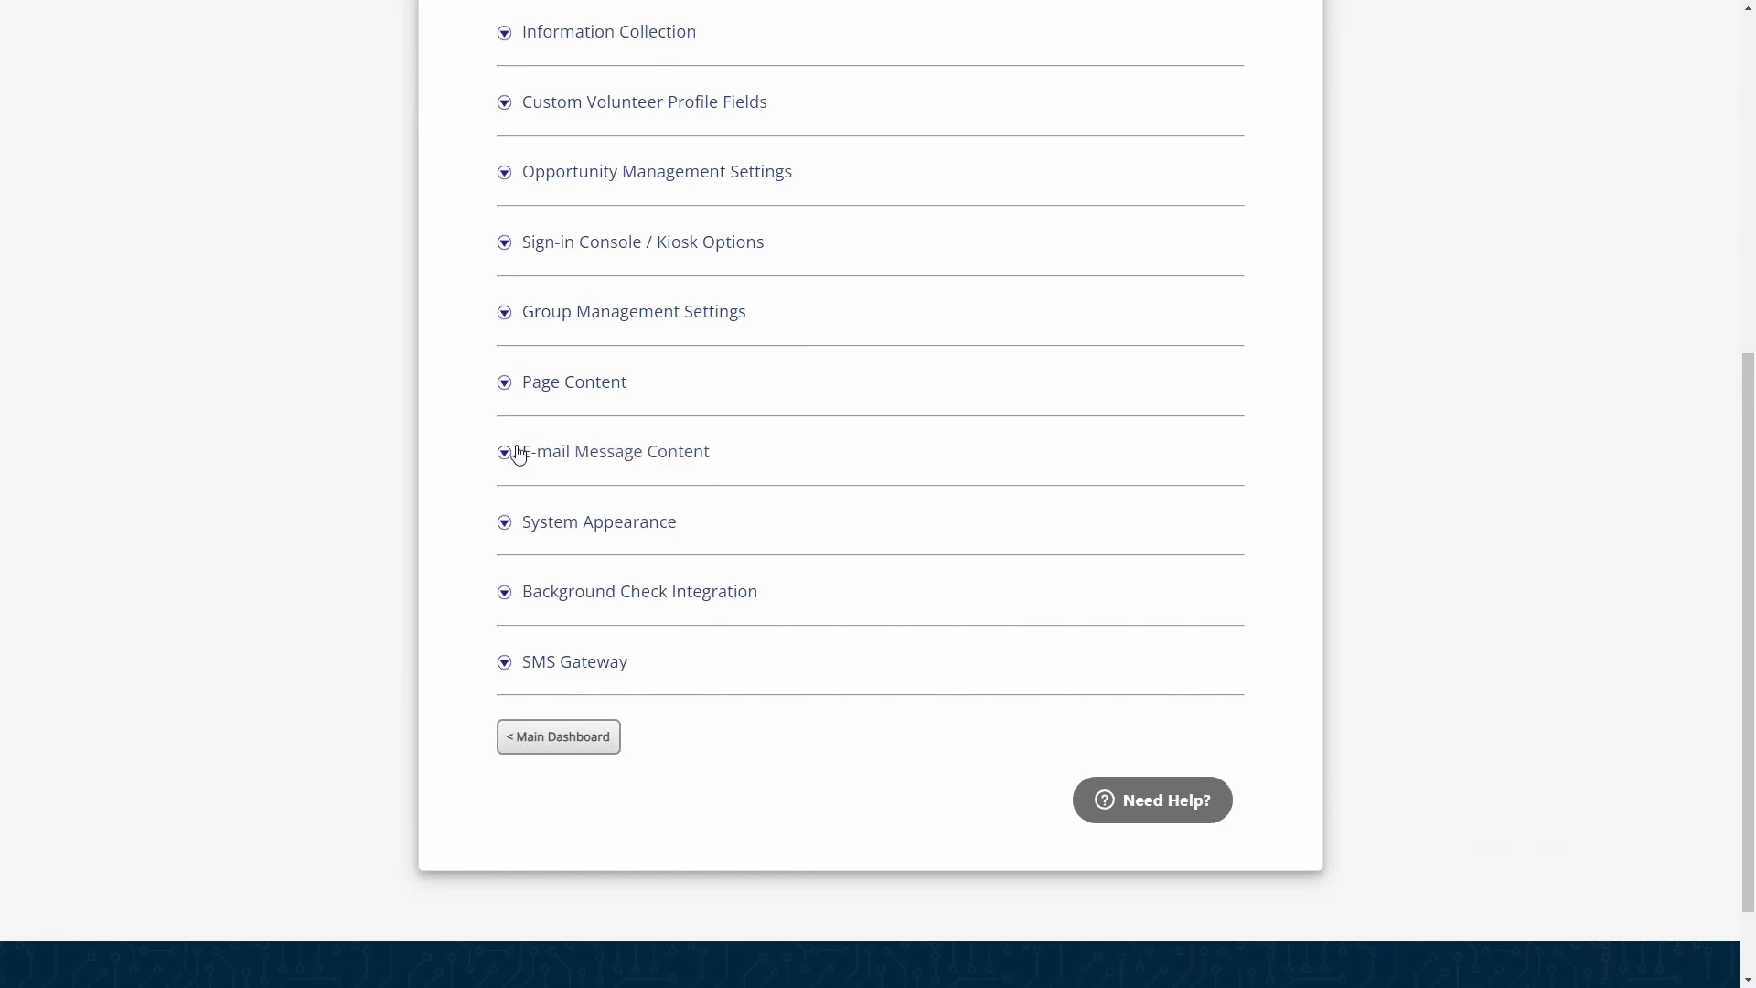
left_click(604, 454)
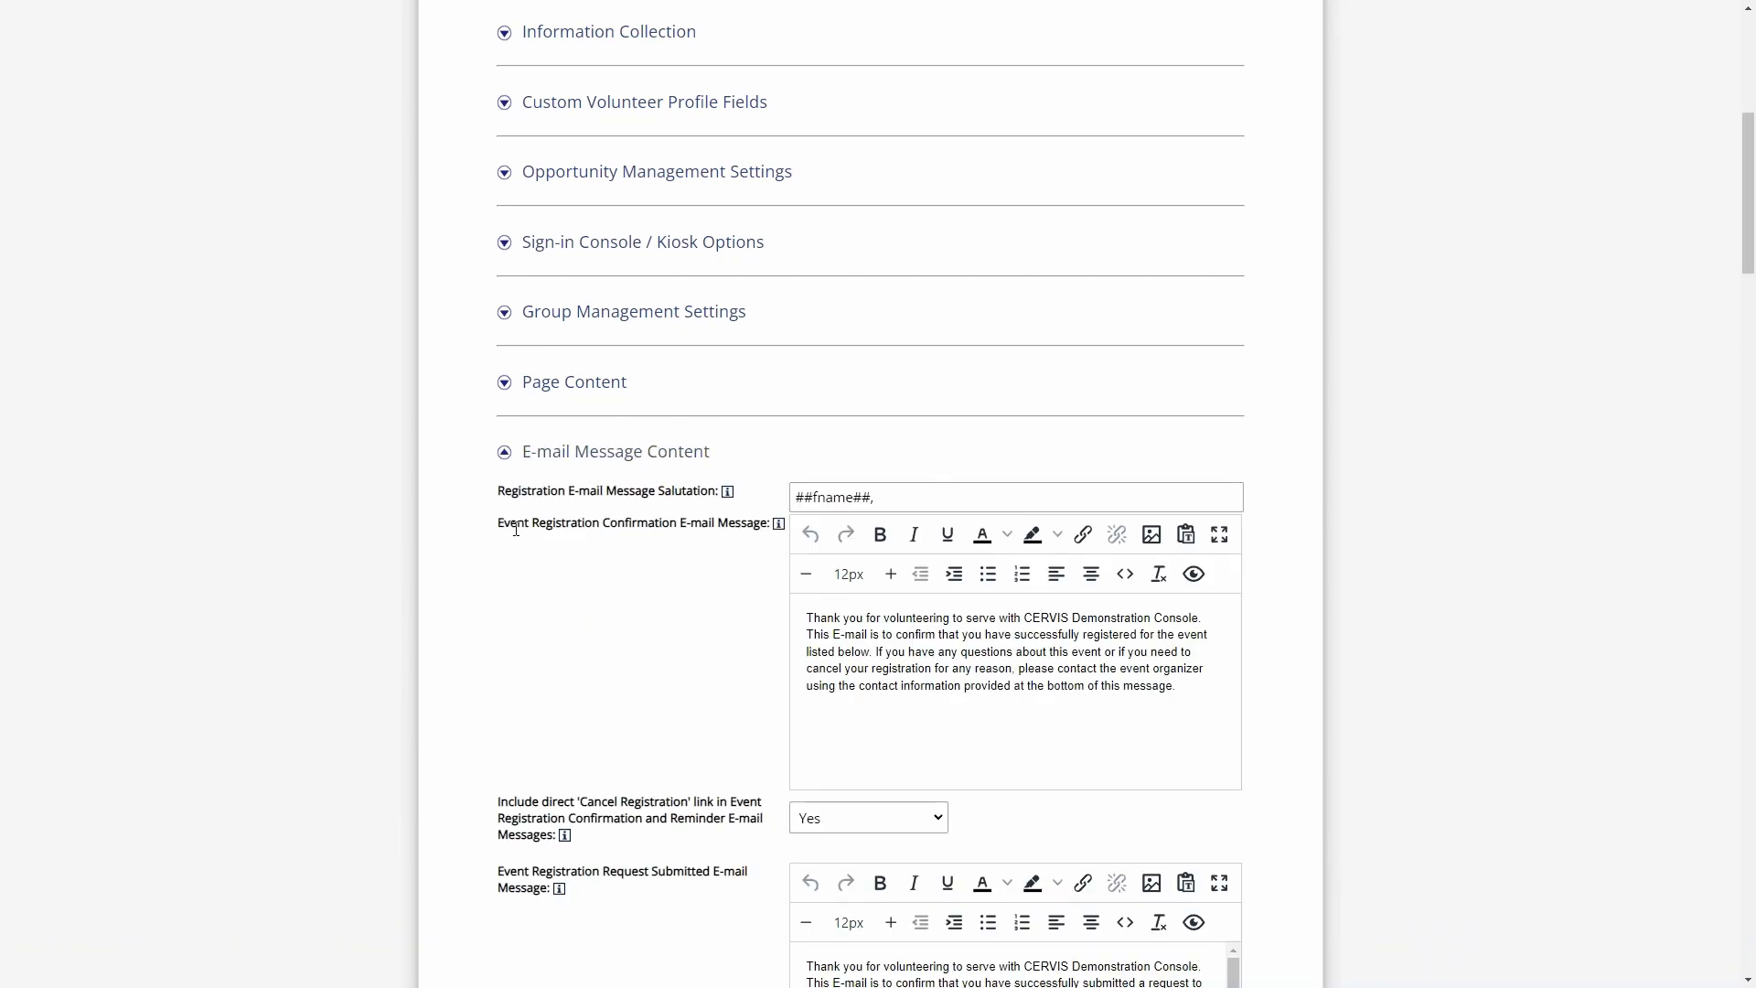
- Examine the Registration E-mail Message Salutation and the text of the Event Registration Confirmation E-mail Message
left_click_drag(517, 527, 760, 528)
left_click(737, 521)
left_click_drag(902, 498, 752, 495)
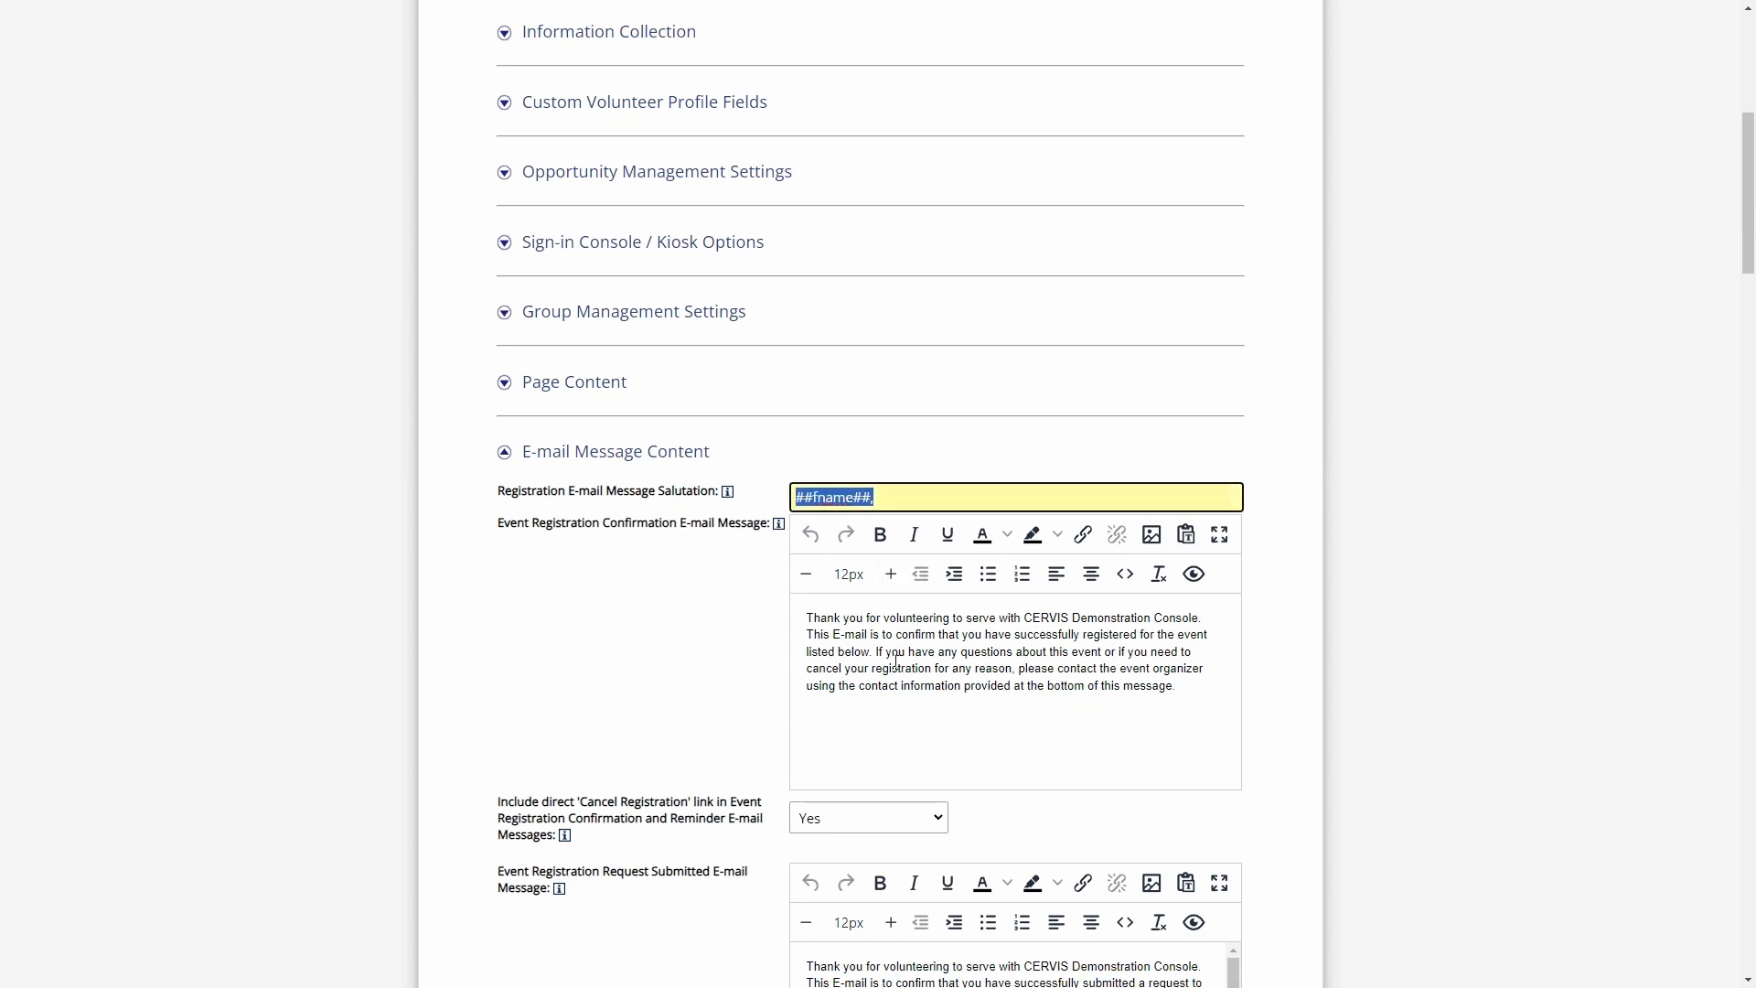
left_click(893, 653)
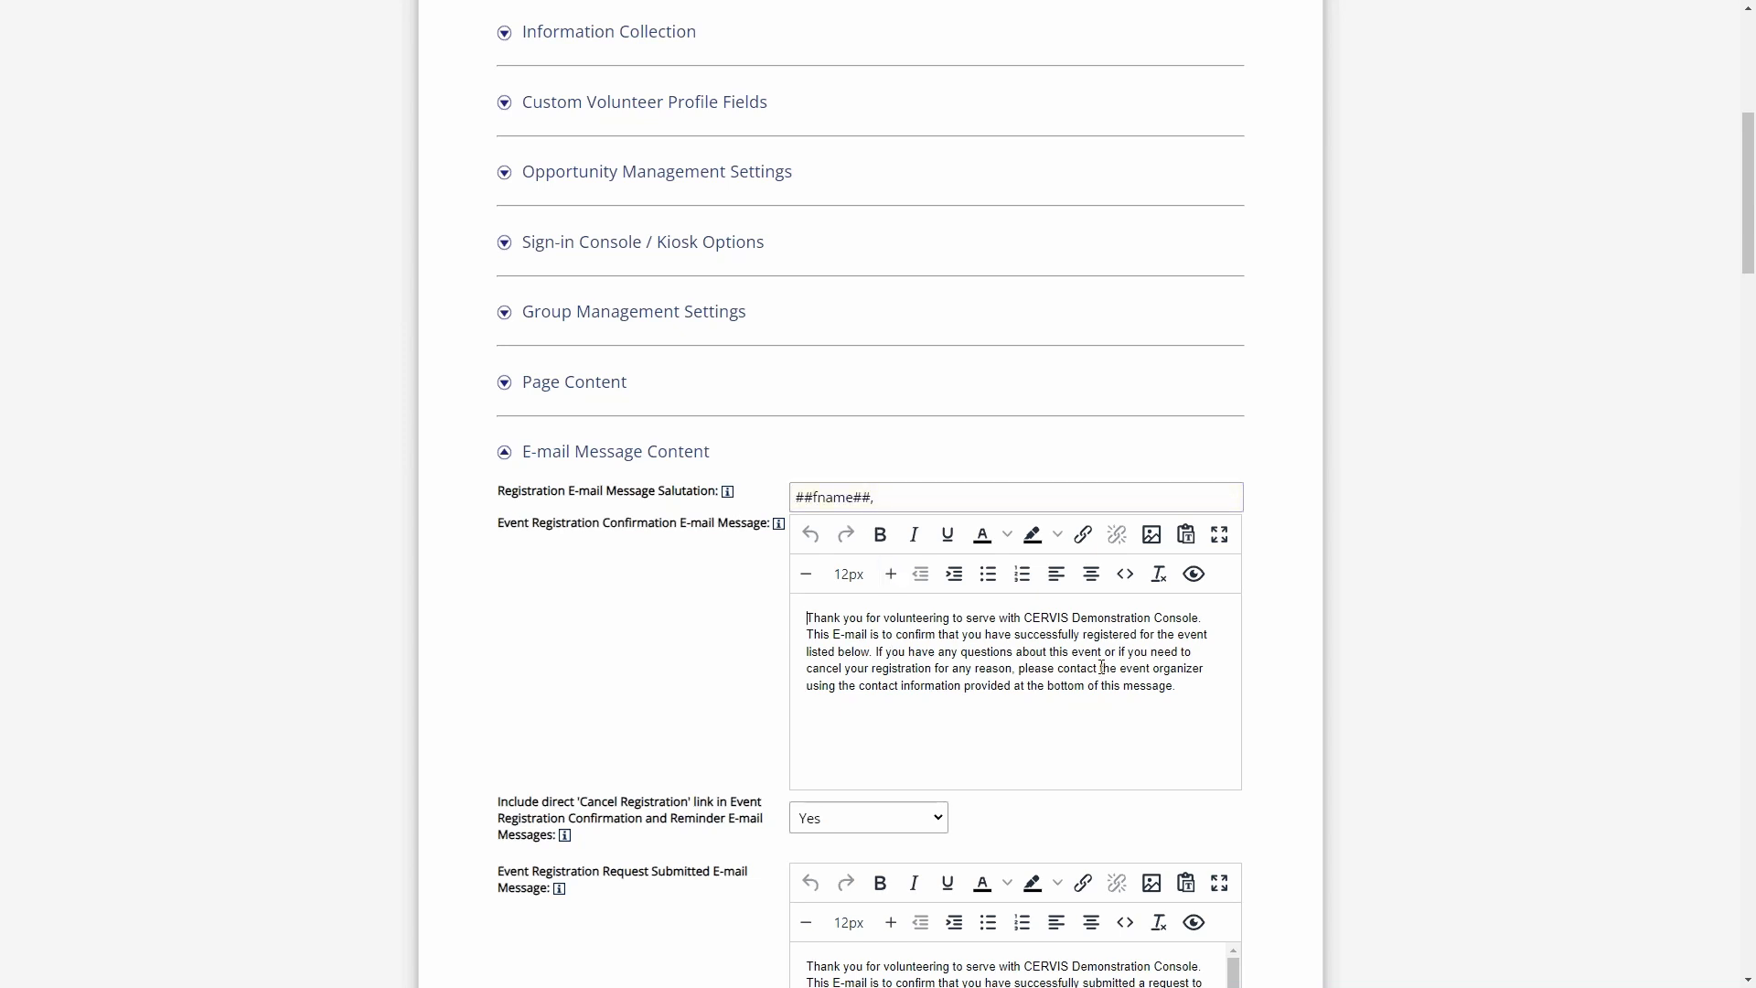
left_click_drag(1186, 691, 812, 613)
left_click(951, 633)
scroll(1290, 613, "down", 1)
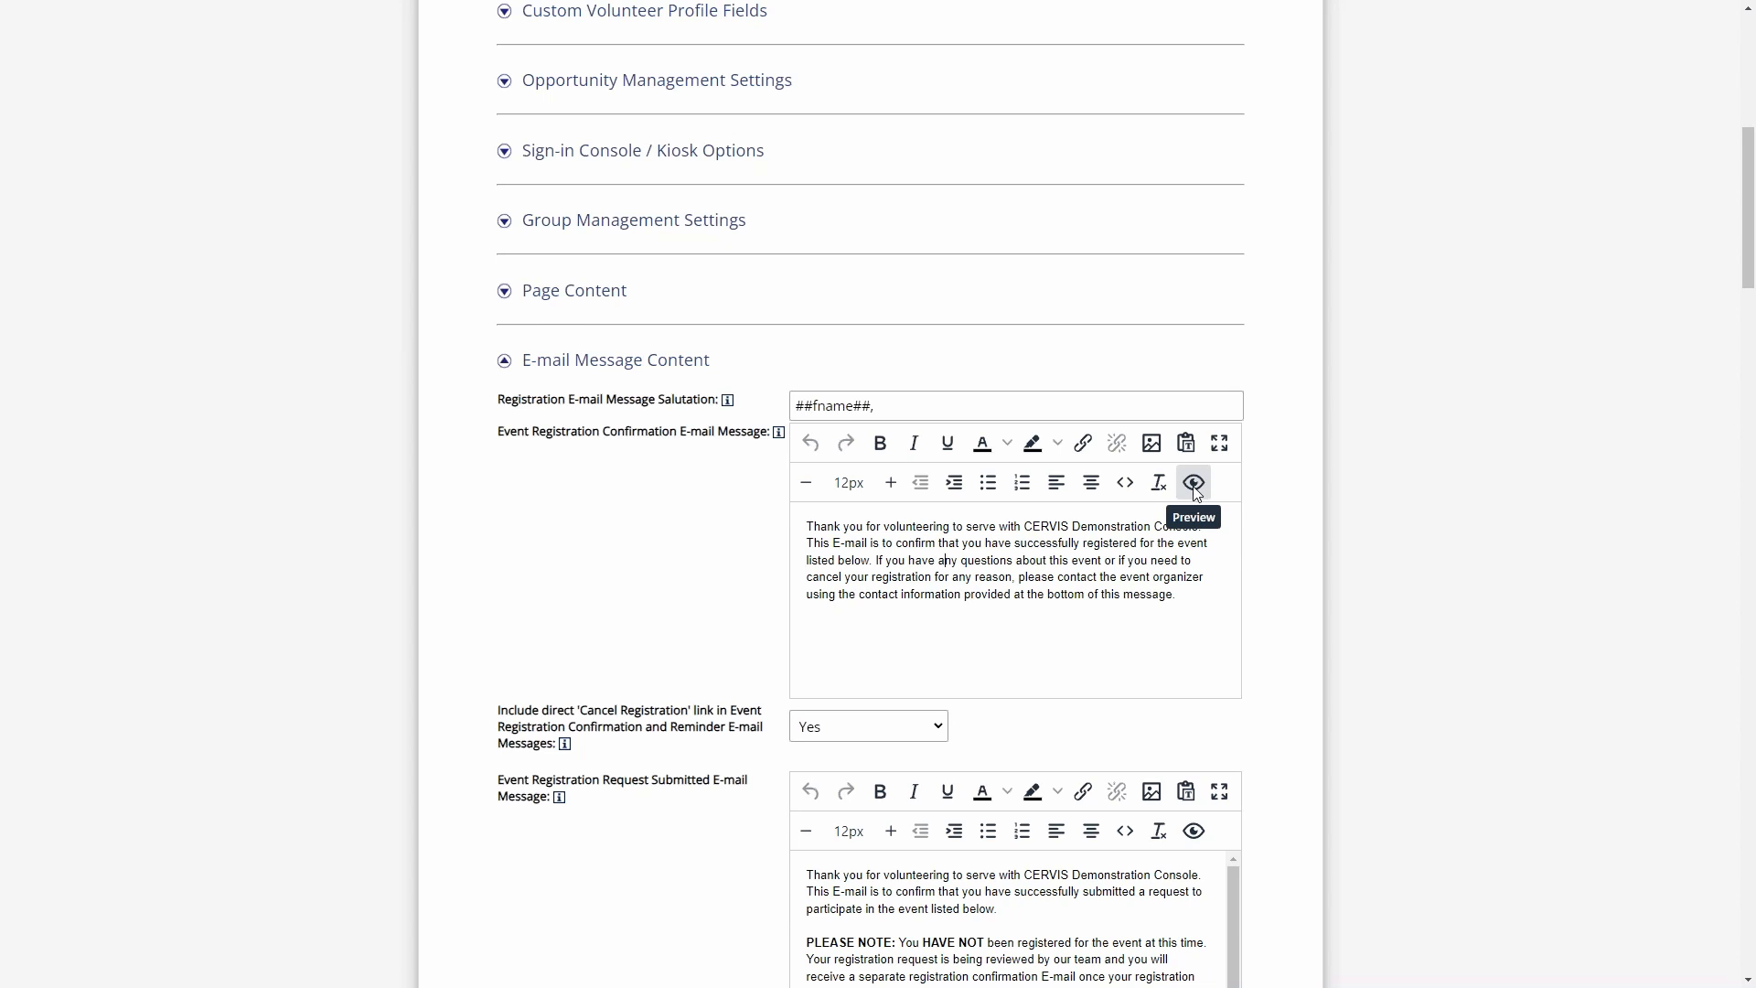
- Preview the Event Registration Confirmation E-mail Message, read through its event details down to the Event Description, and close the preview
scroll(1197, 492, "down", 3)
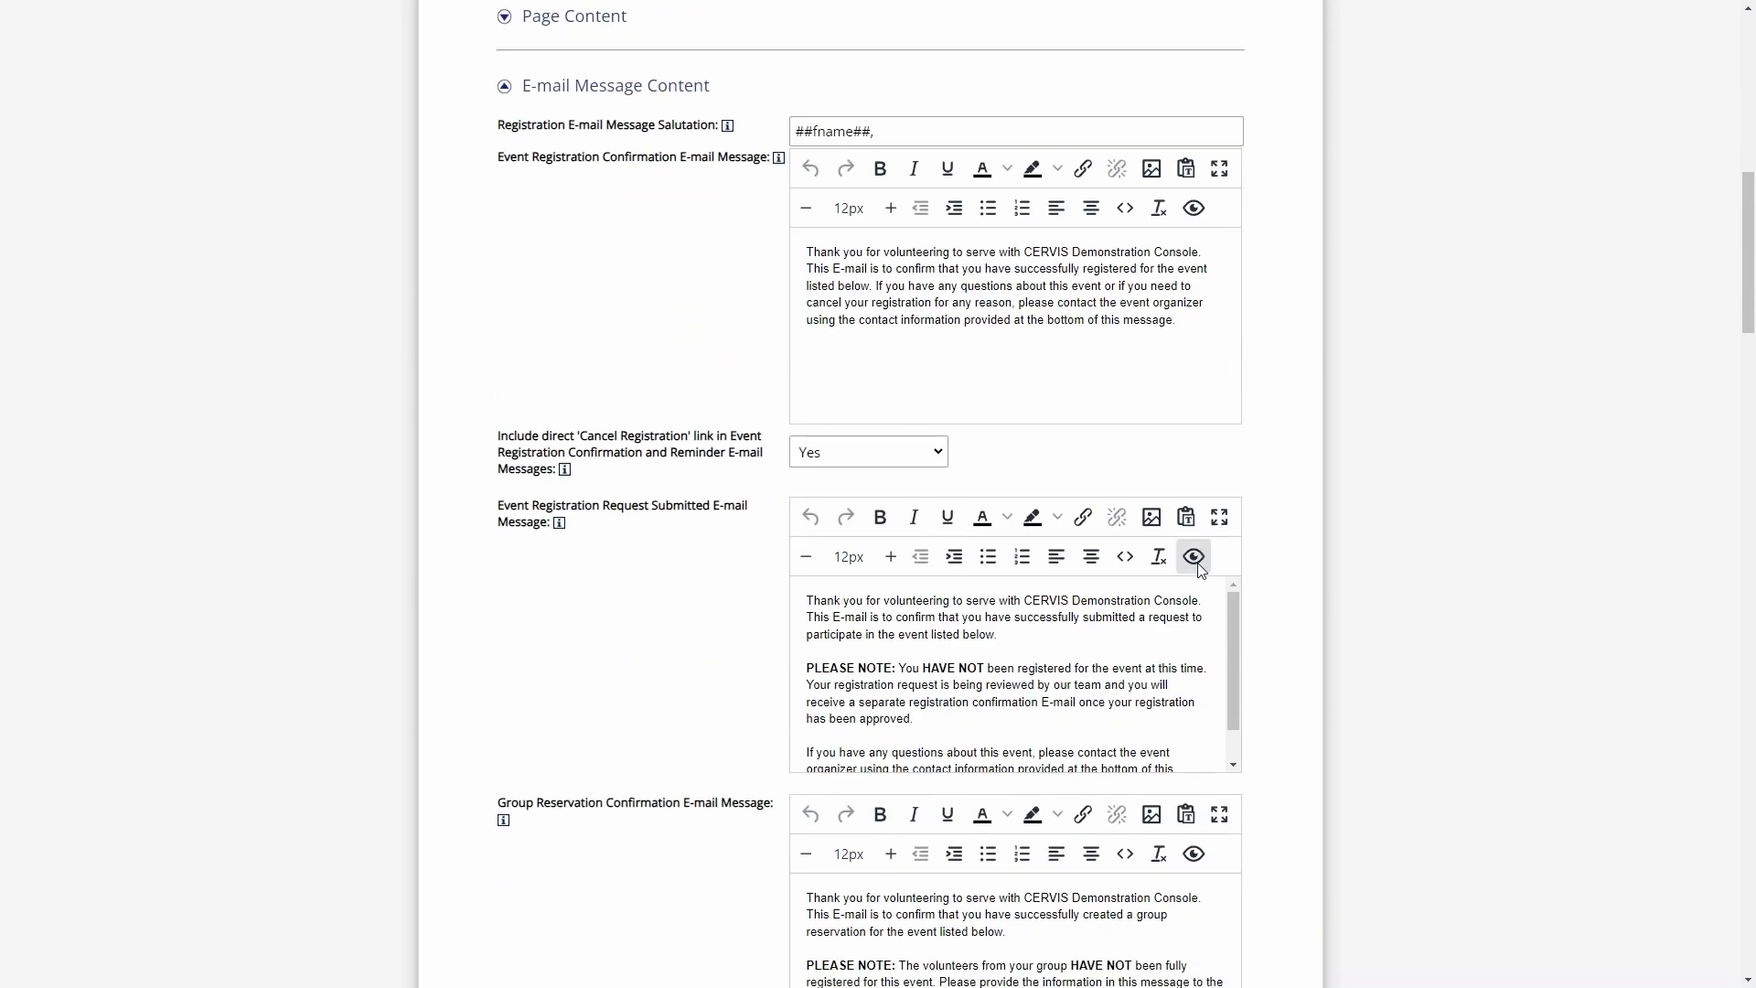
scroll(1216, 439, "up", 1)
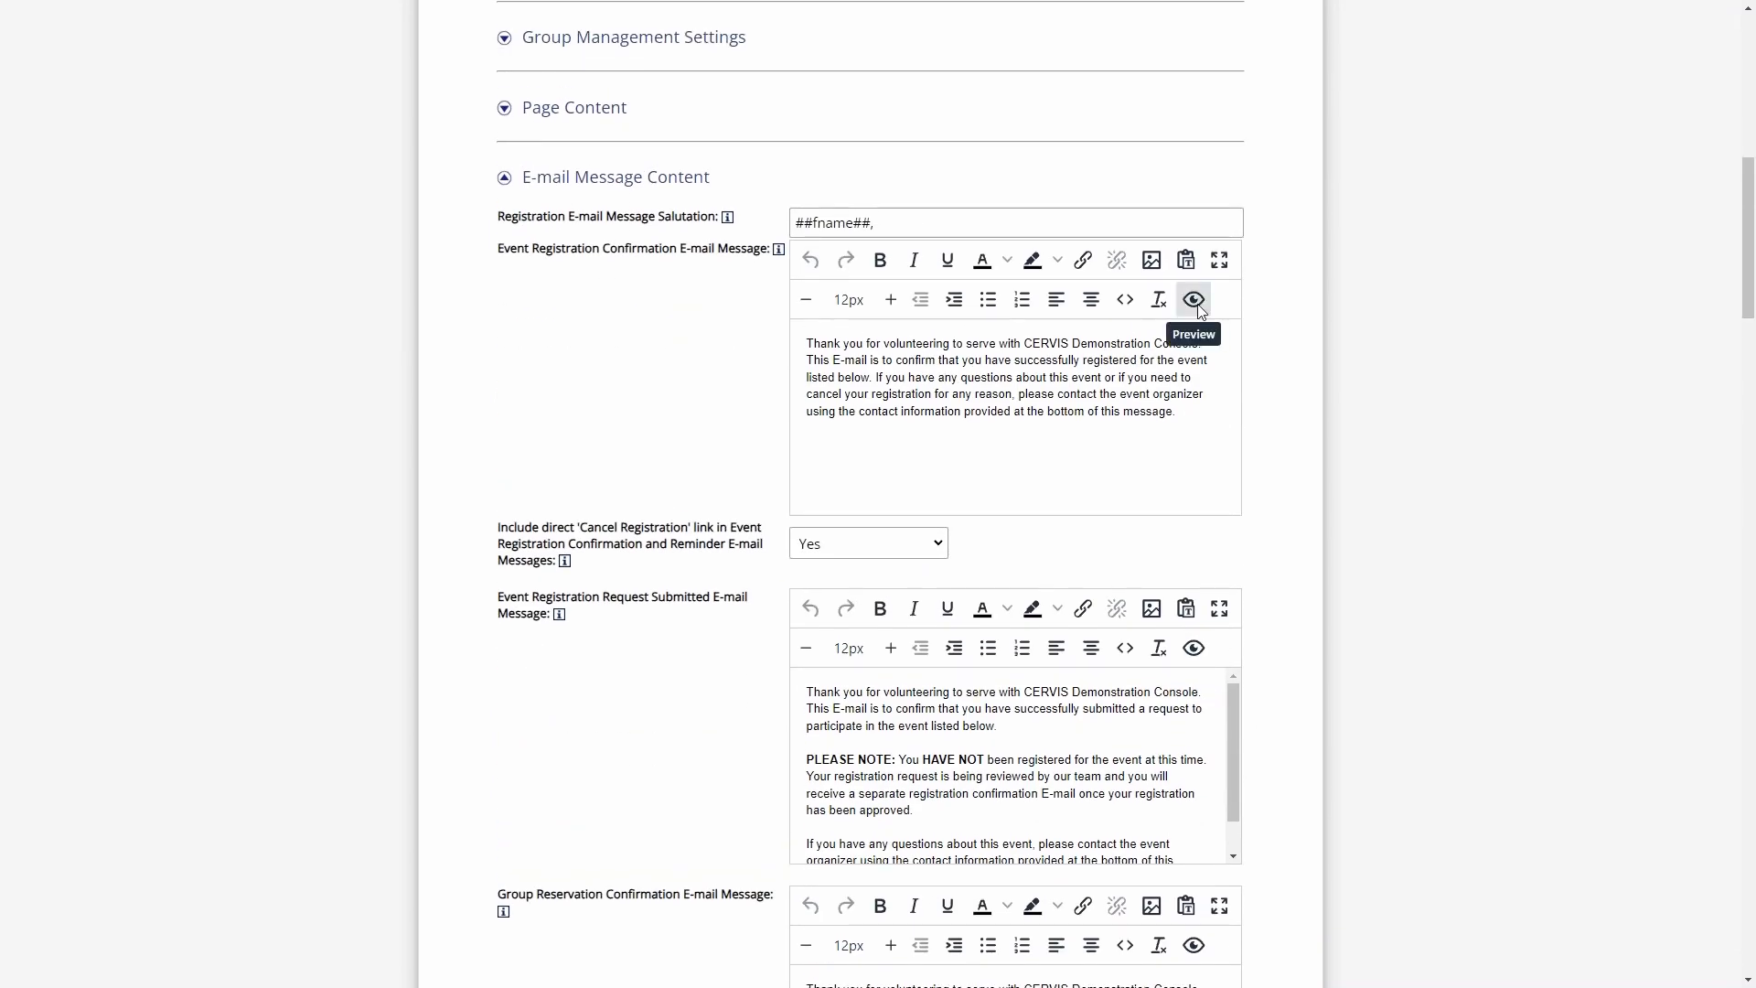
left_click(1198, 306)
scroll(1318, 329, "up", 2)
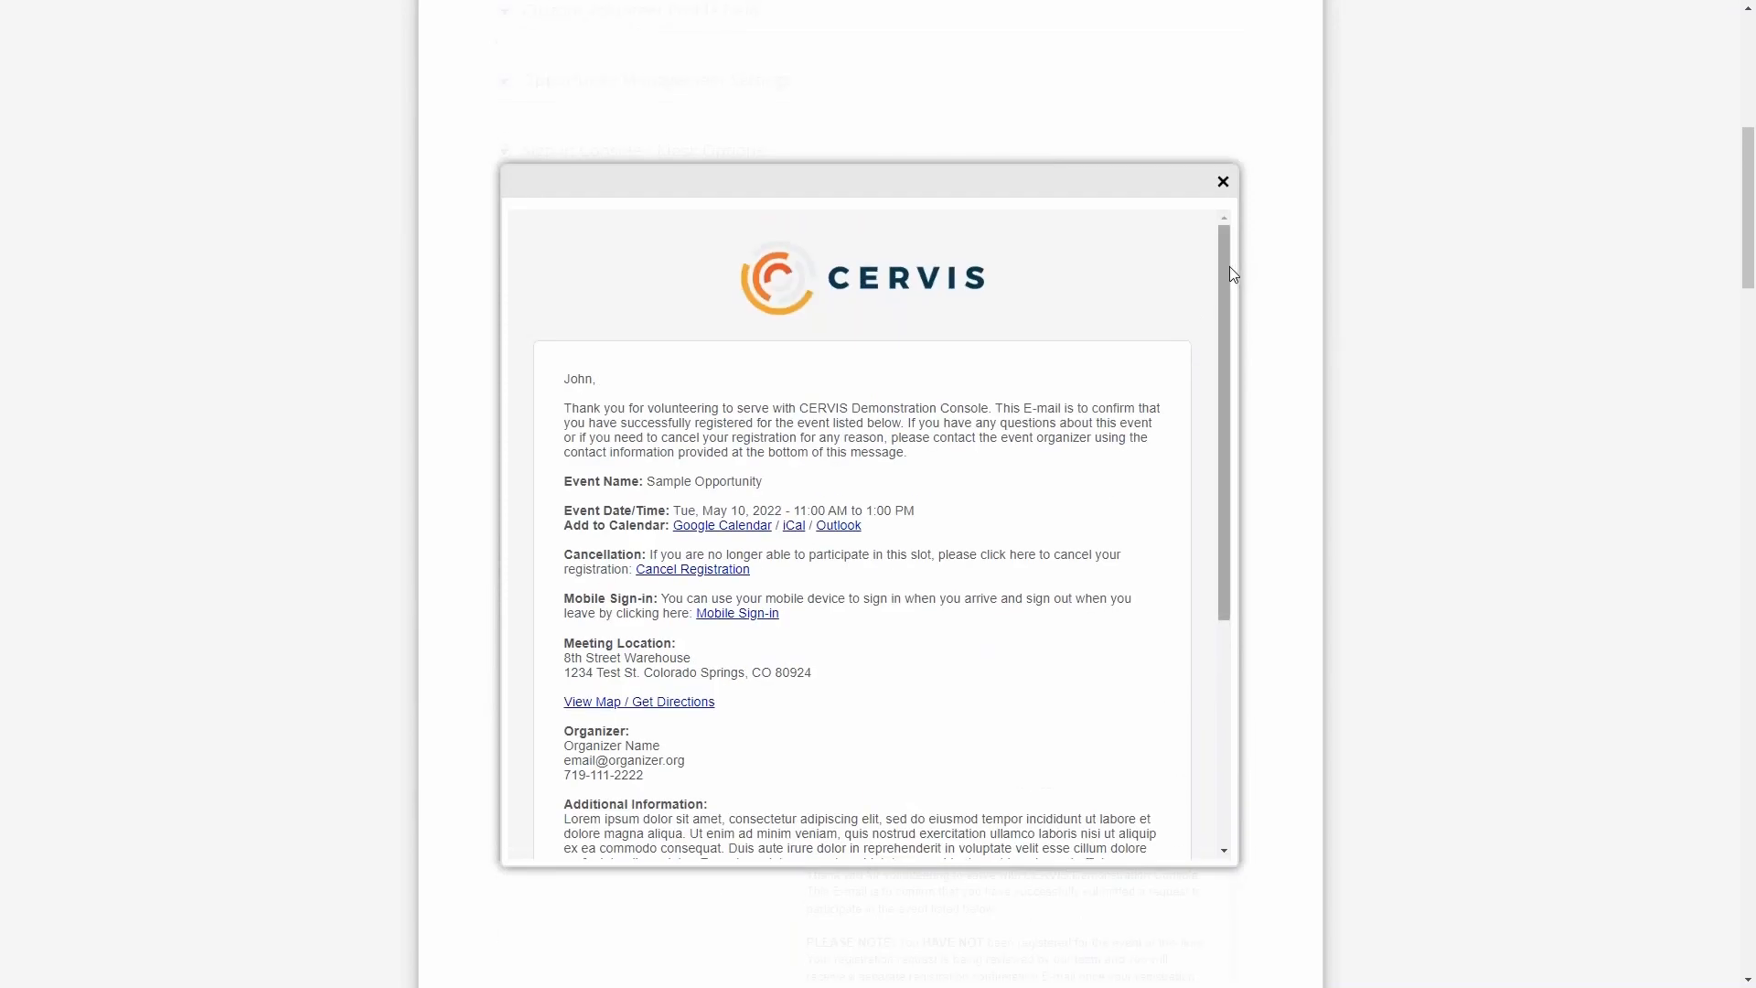
mouse_move(1226, 269)
left_mouse_down()
mouse_move(1231, 300)
mouse_move(1229, 258)
left_mouse_up()
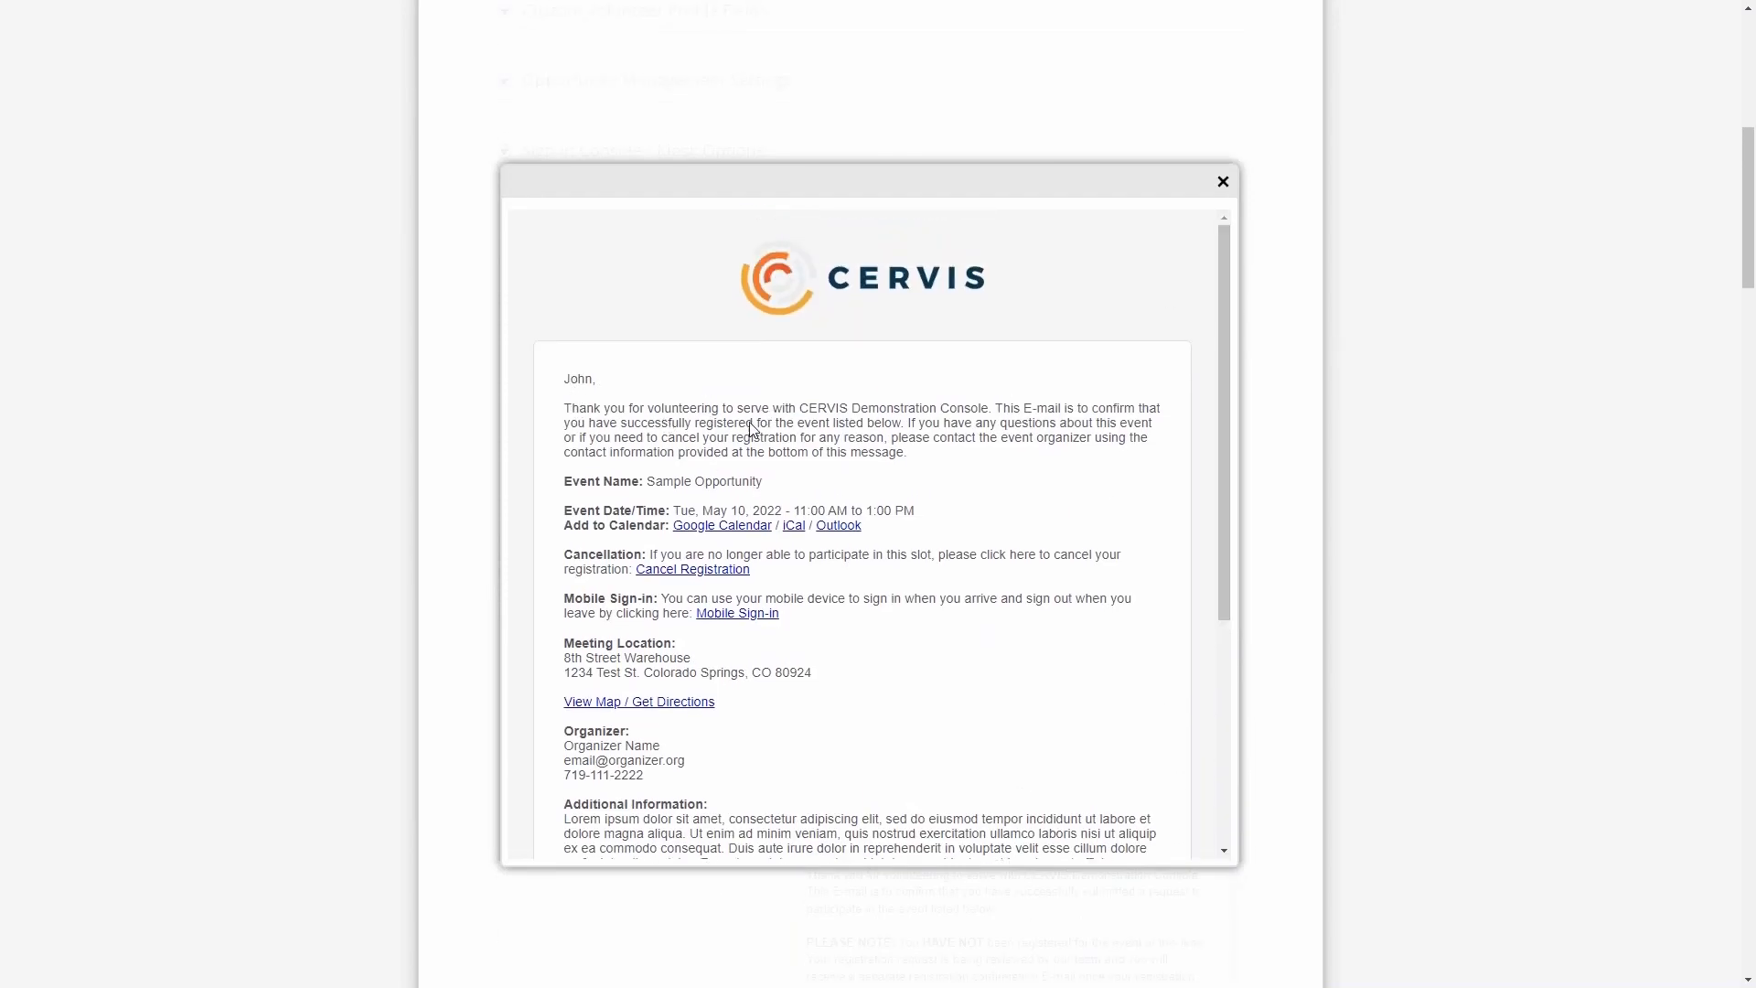
scroll(759, 512, "down", 2)
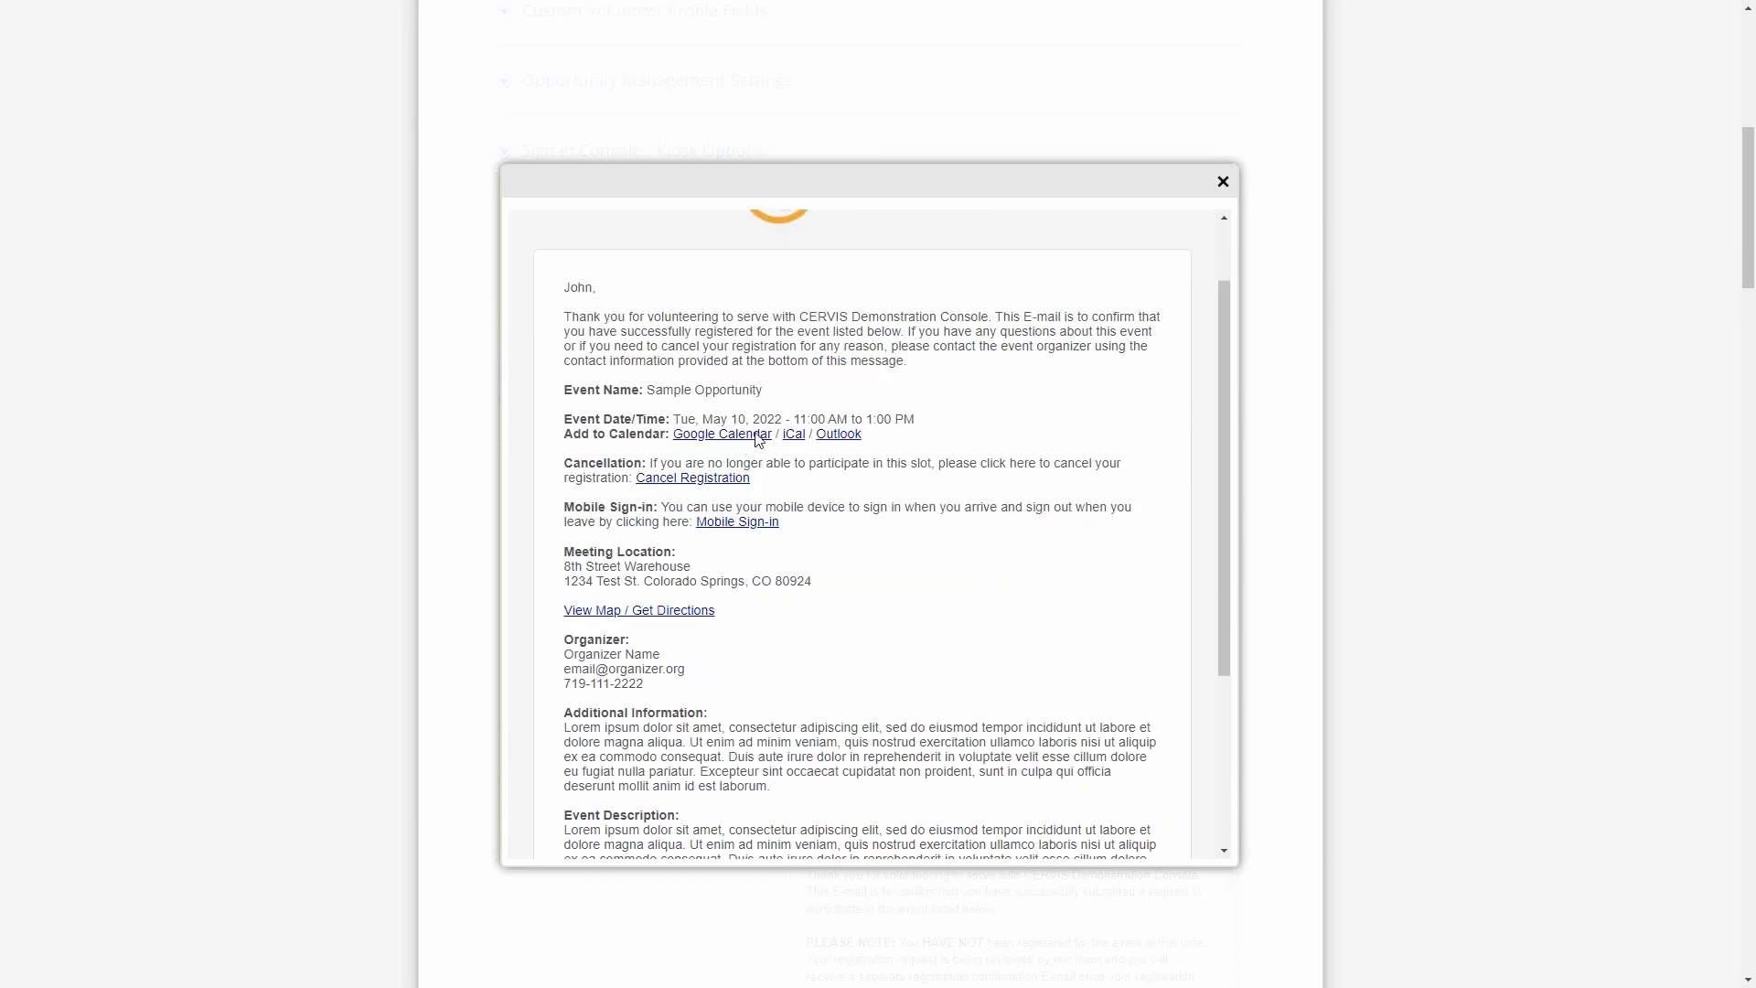
scroll(796, 647, "down", 2)
scroll(796, 645, "up", 2)
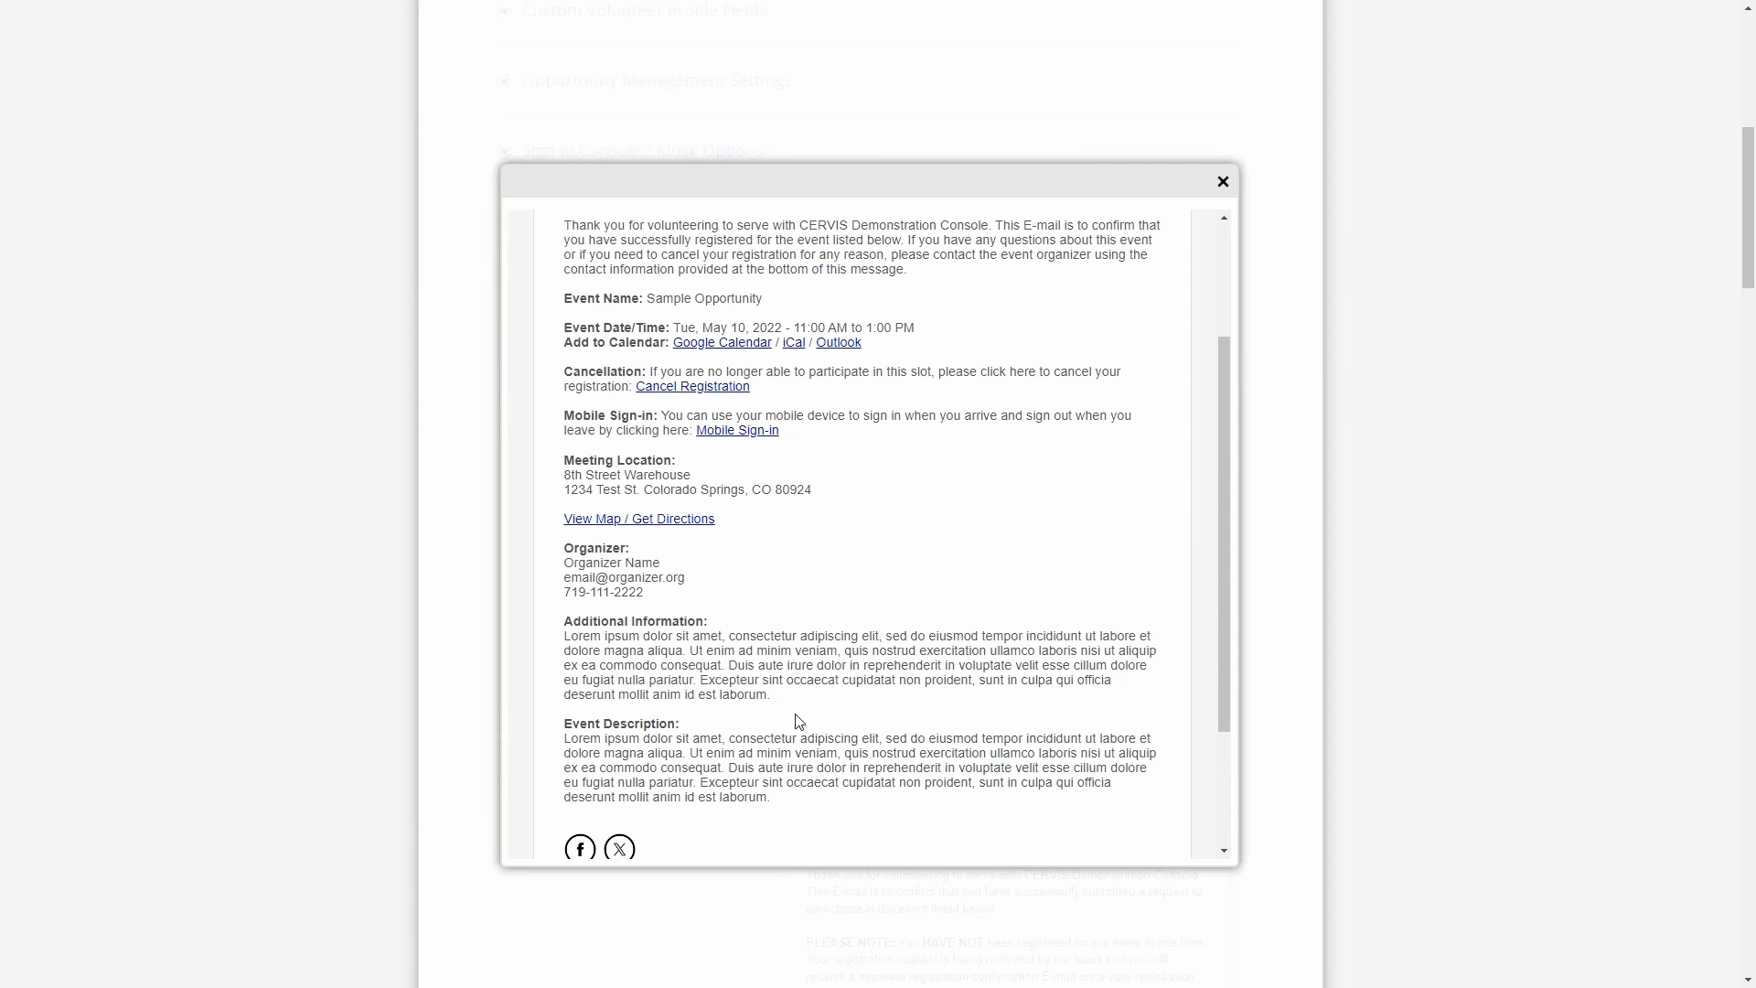
left_click(1225, 184)
left_click_drag(575, 402, 702, 437)
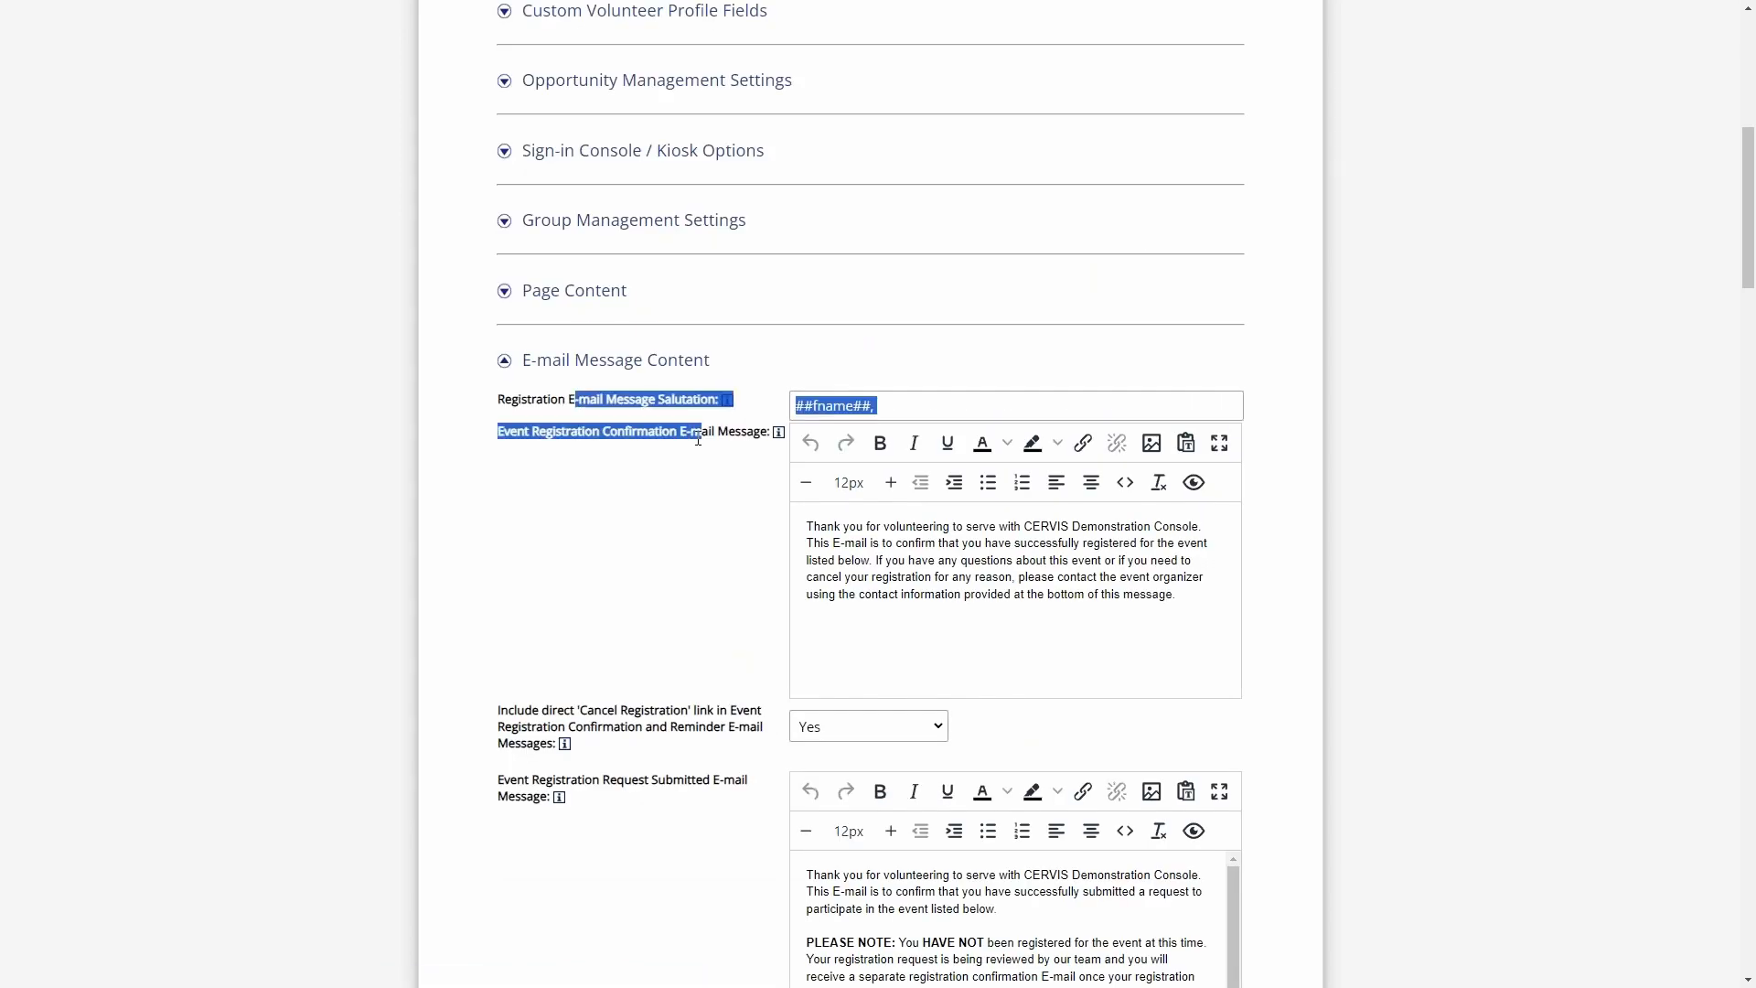
left_click(700, 439)
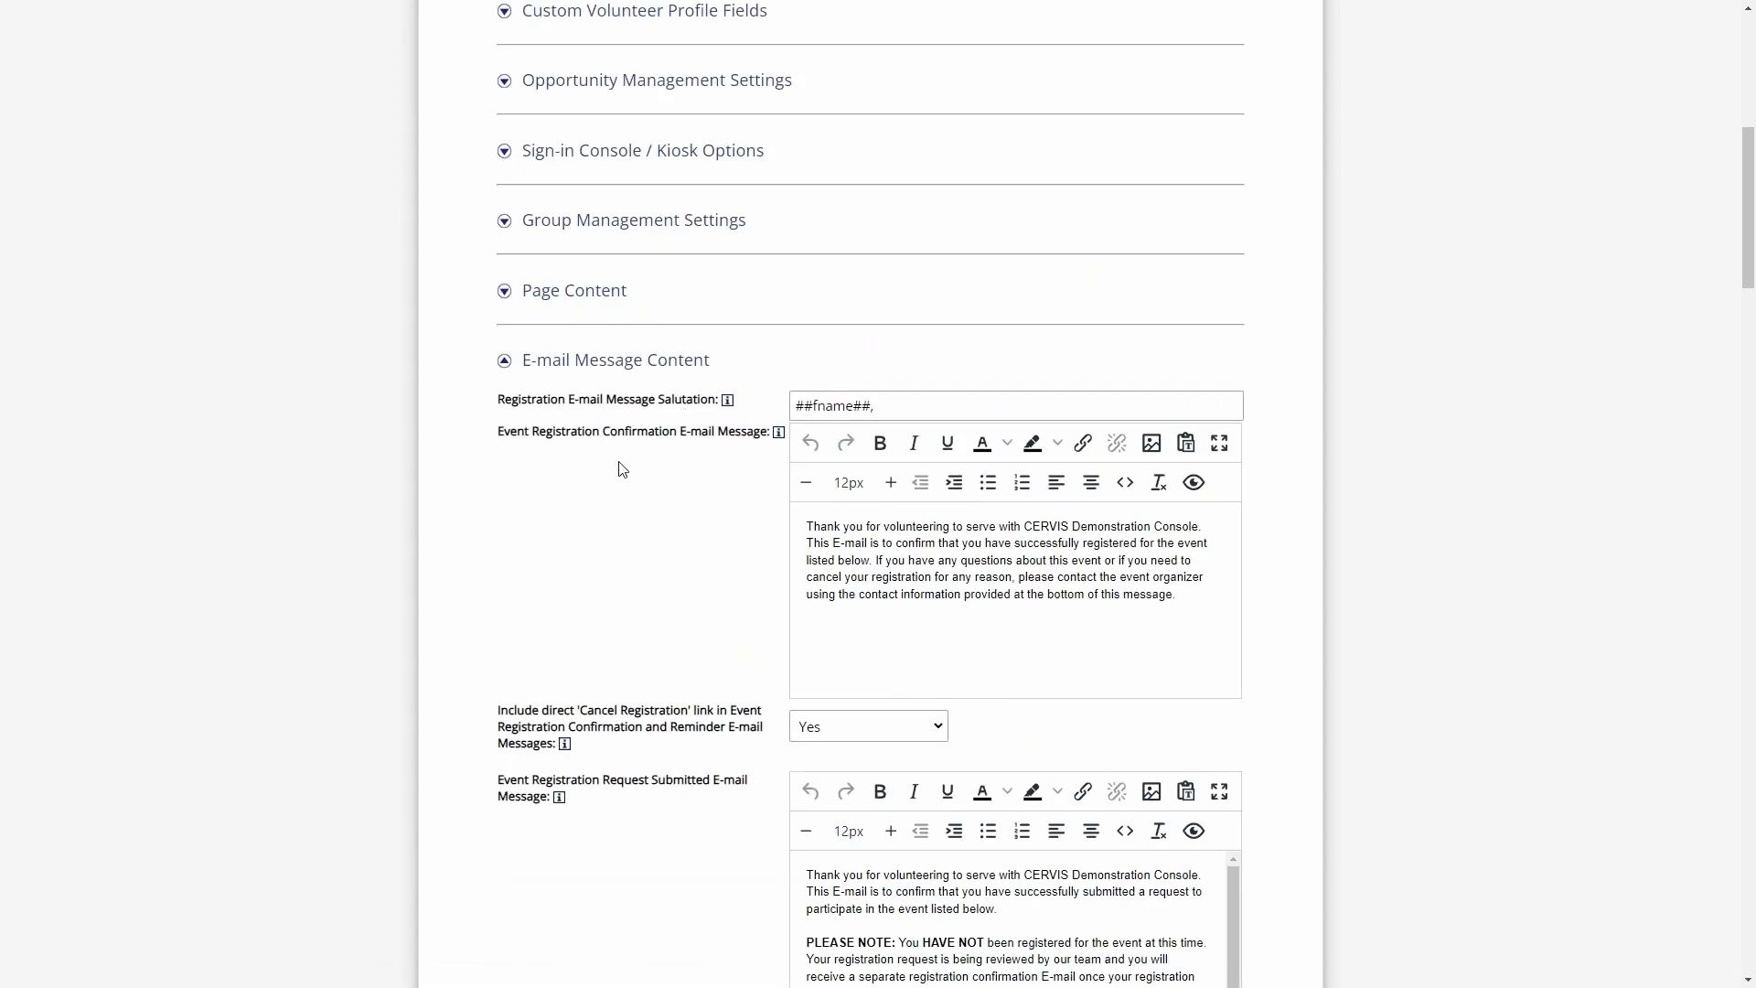
- Find the Event Registration Reminder E-mail Message among the message templates and examine its text
scroll(707, 444, "down", 12)
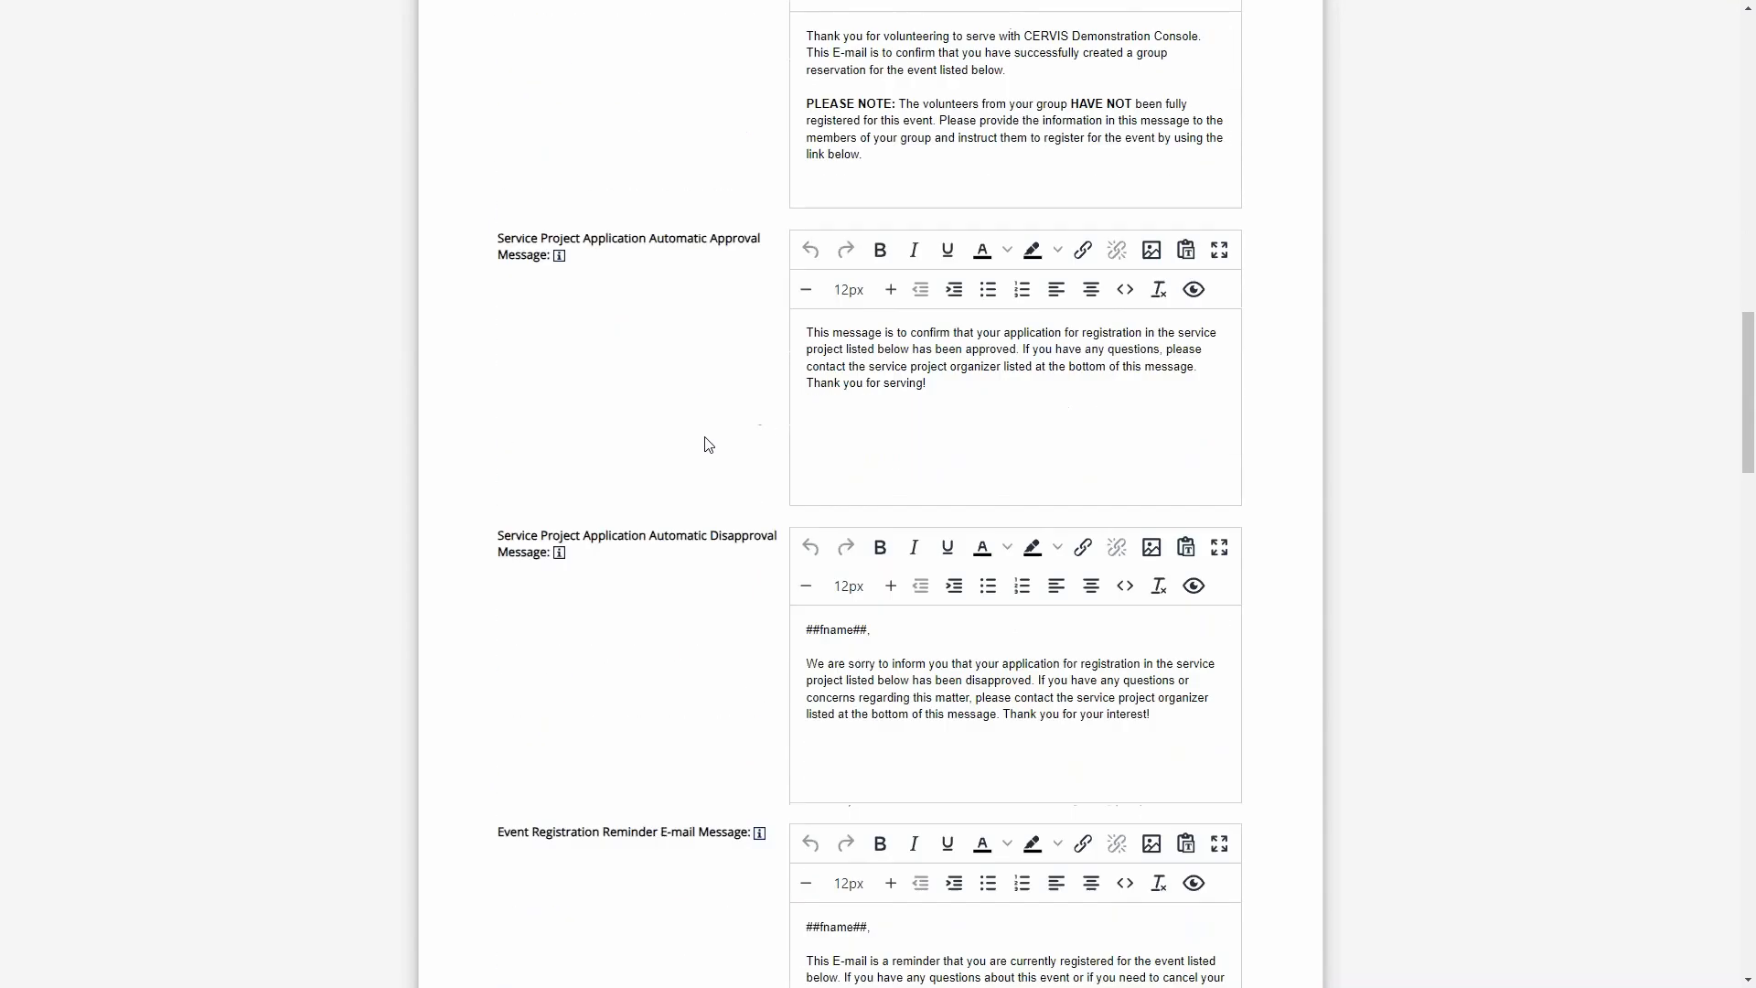
scroll(707, 444, "down", 5)
left_click_drag(553, 414, 664, 419)
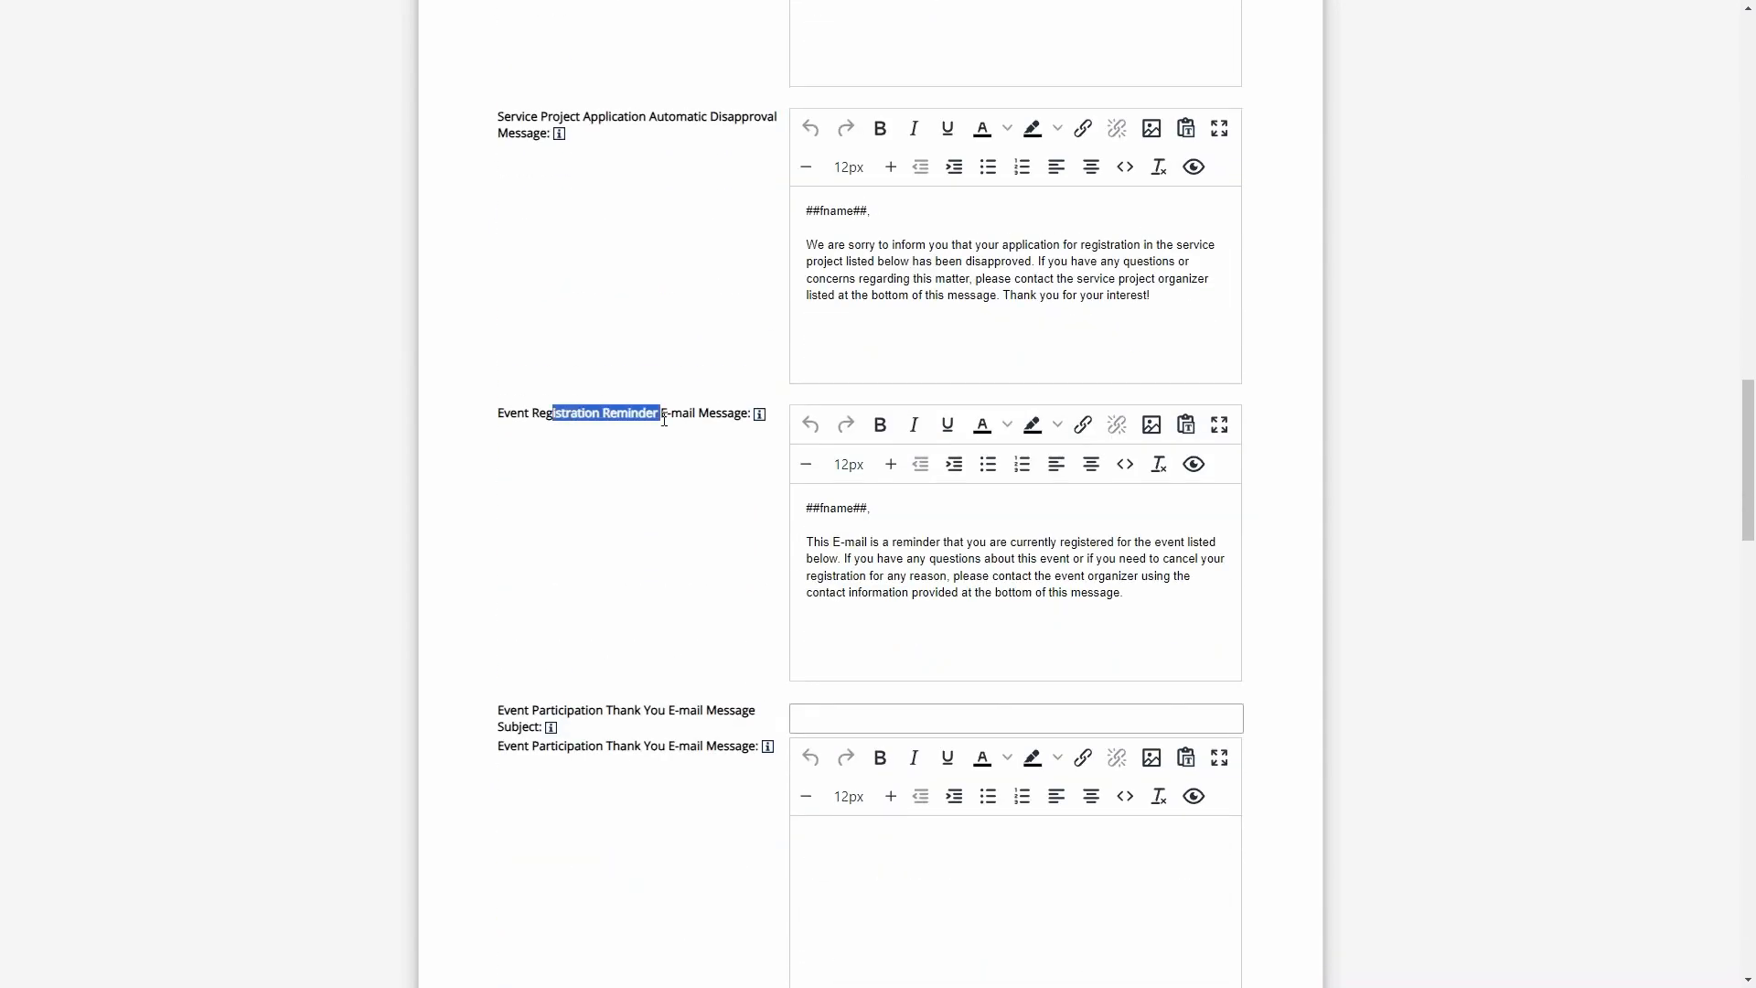
left_click(695, 414)
left_click_drag(806, 506, 1132, 601)
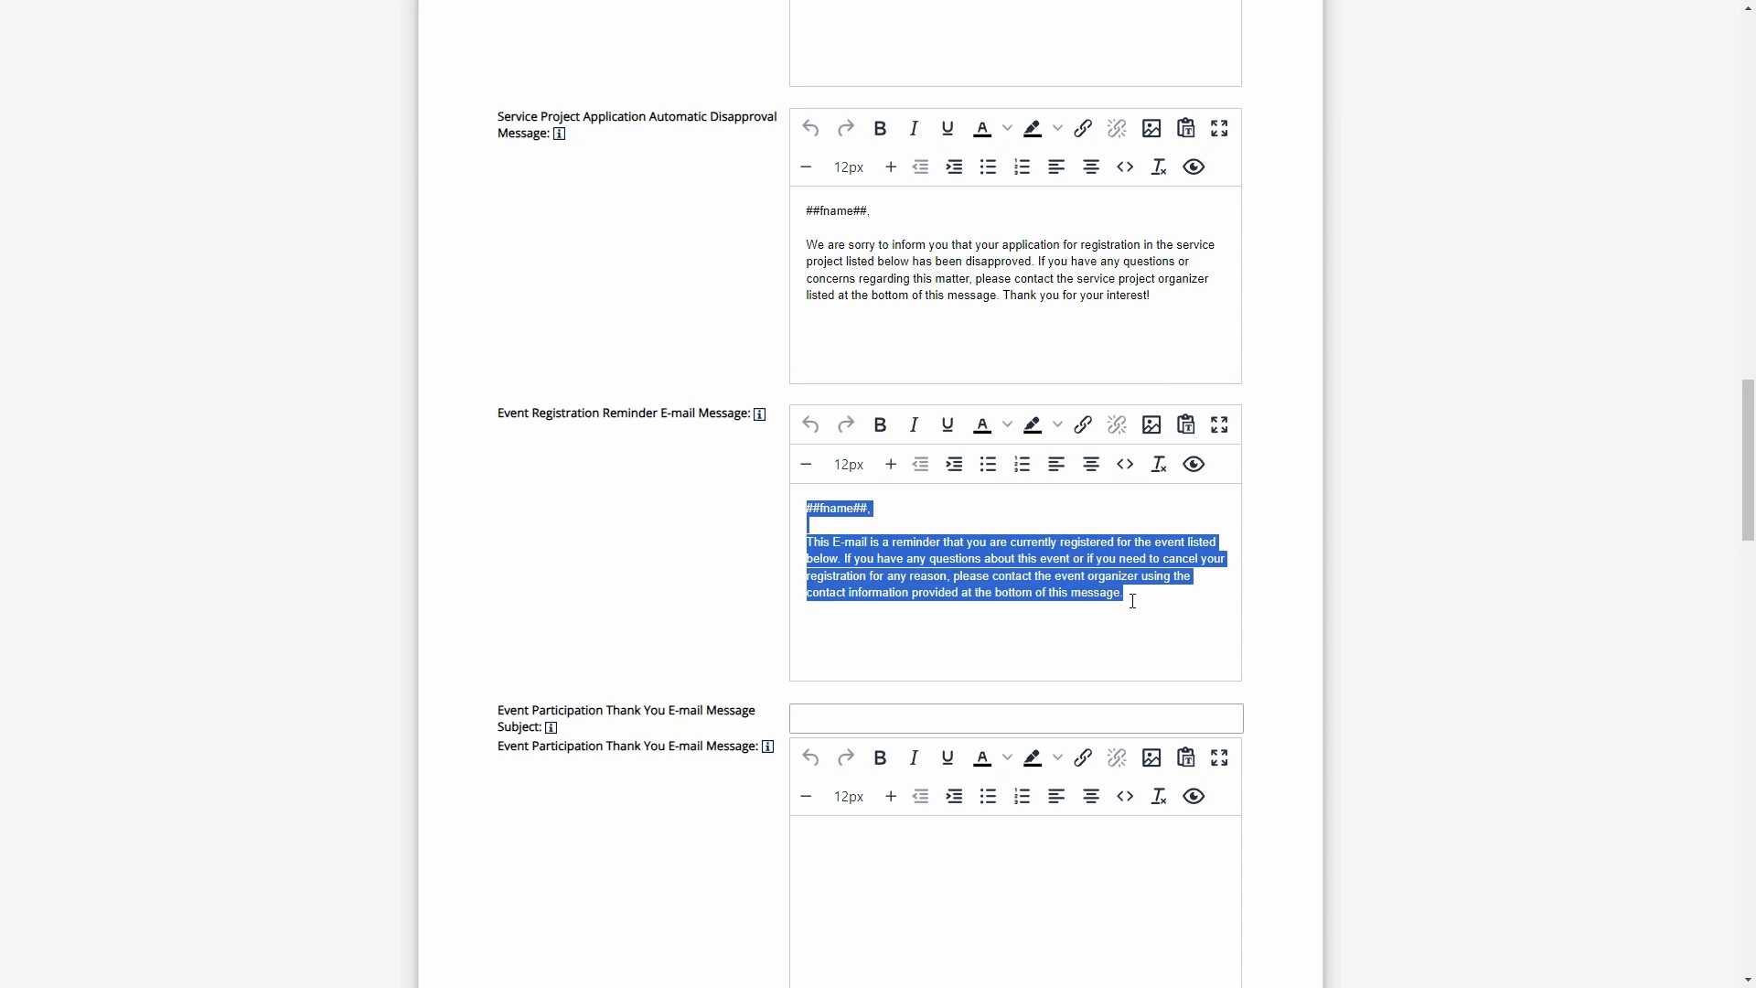
left_click(1141, 598)
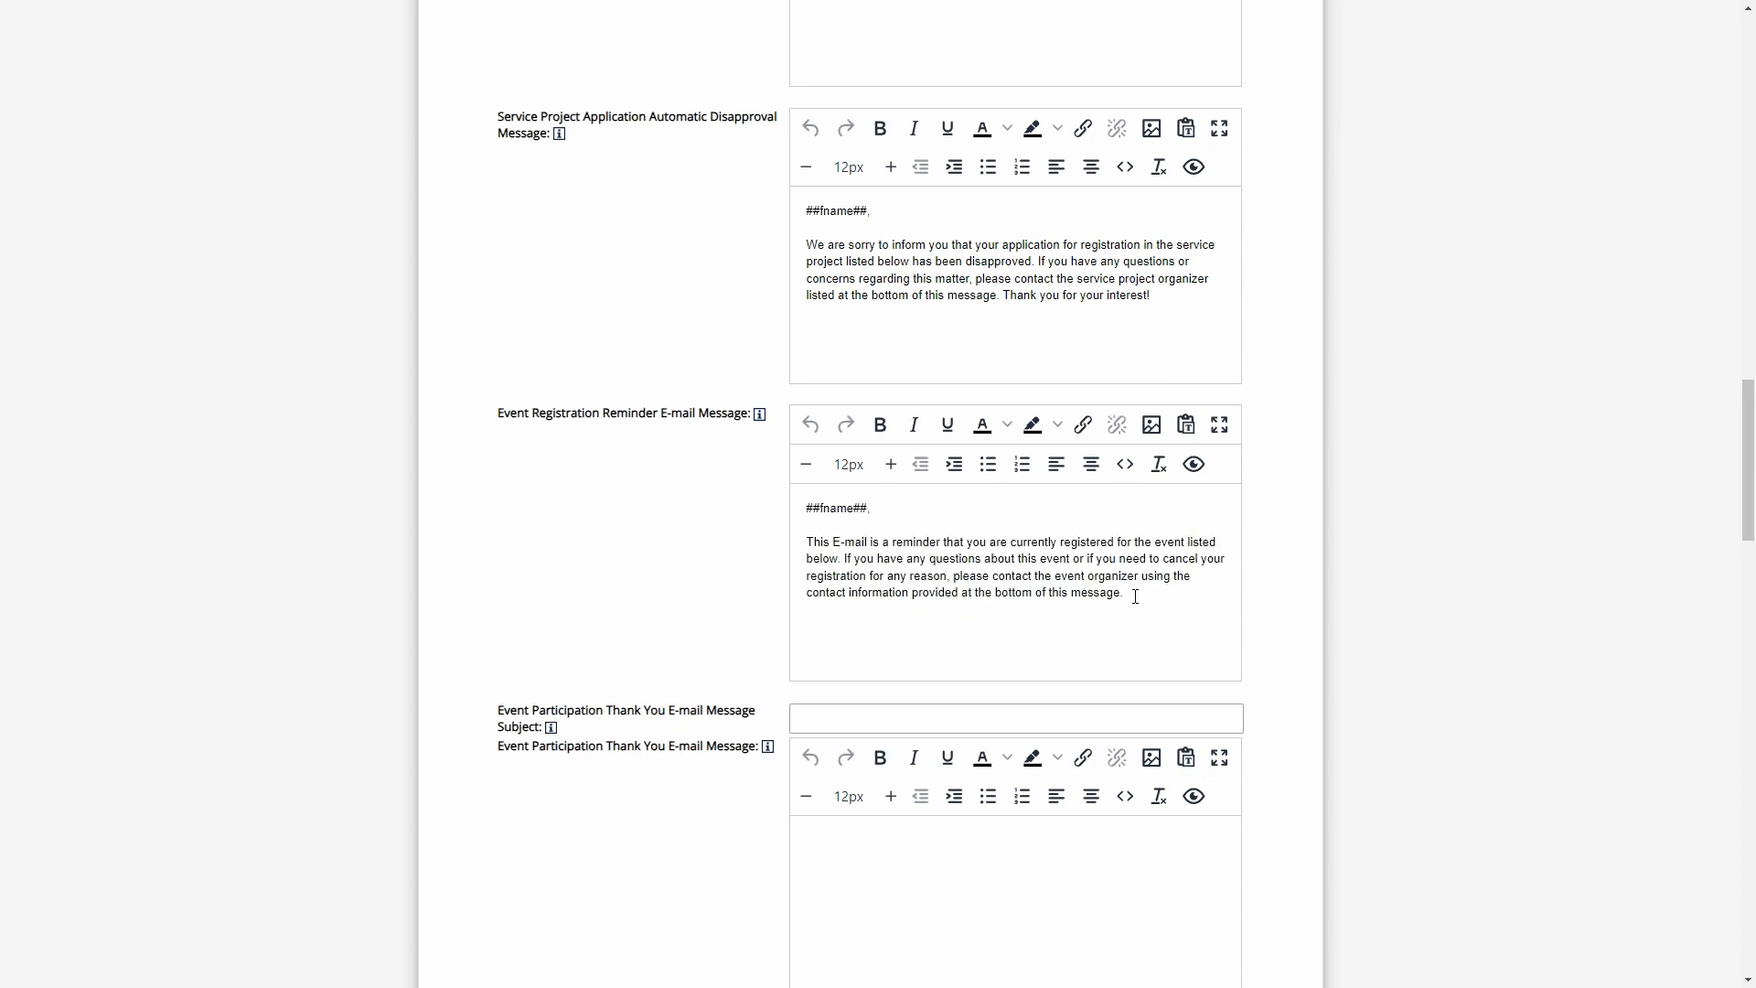
left_click_drag(1139, 597, 892, 514)
left_click(1007, 542)
- Preview the Event Registration Reminder E-mail Message and close the preview
left_click(1194, 465)
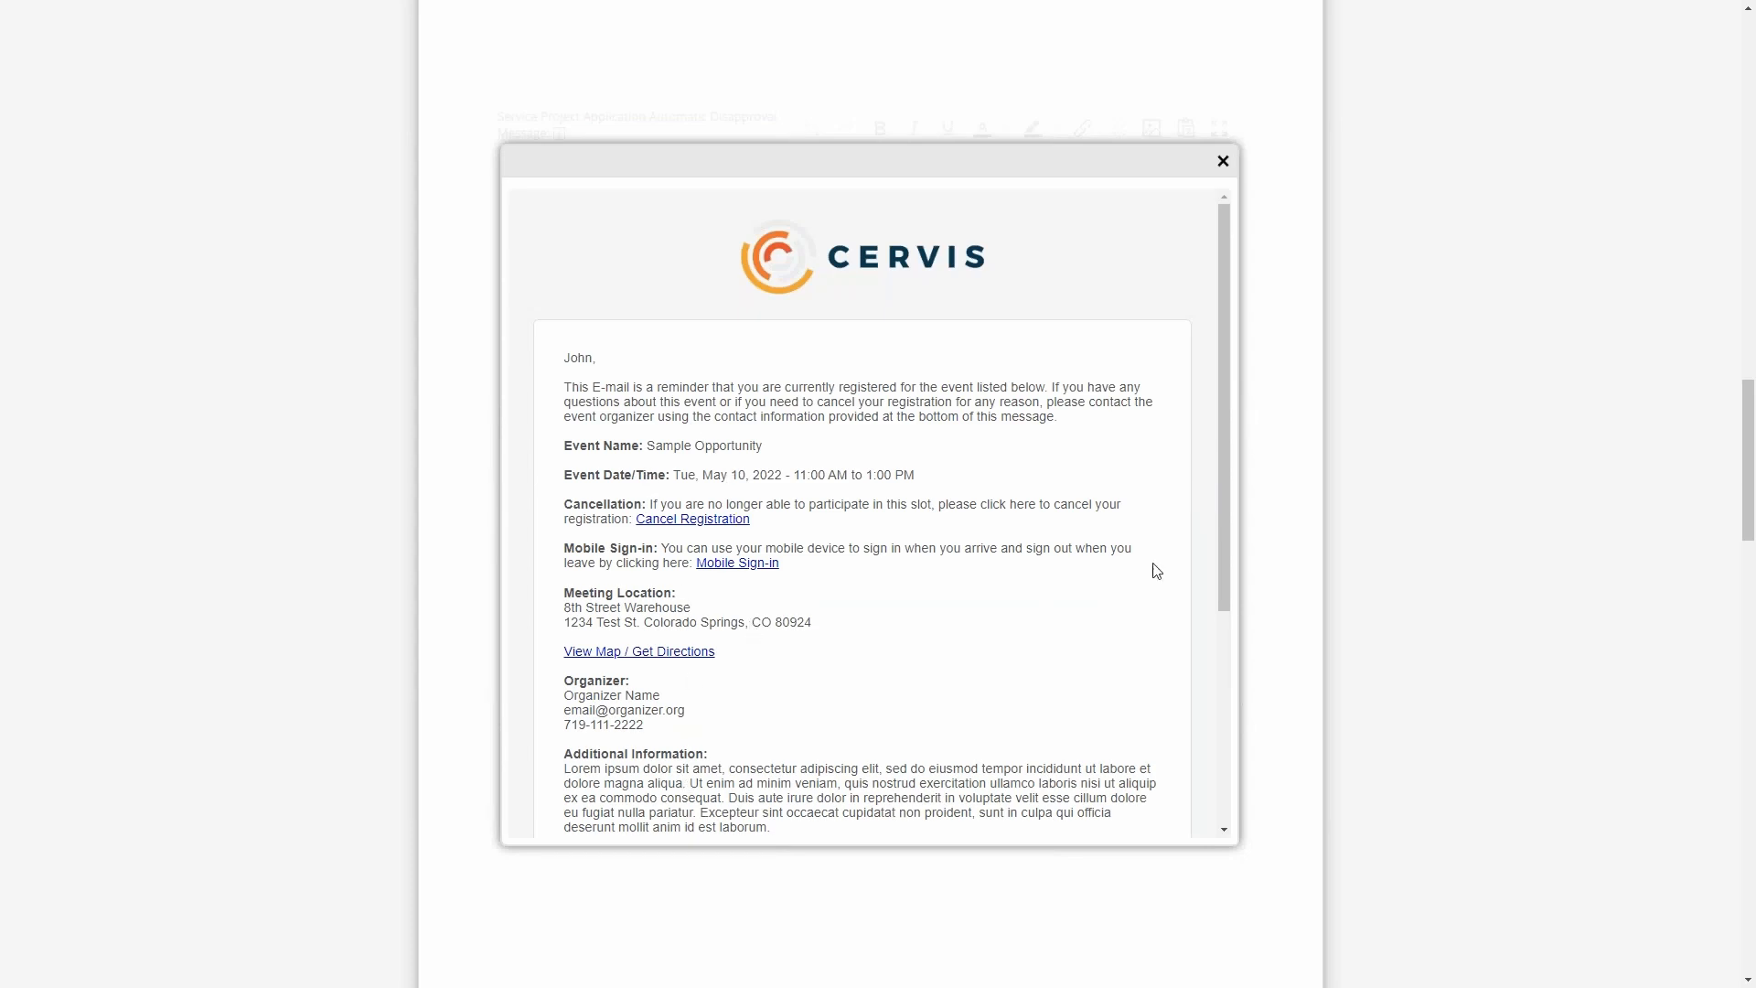
left_click(1224, 162)
left_click_drag(593, 414, 658, 413)
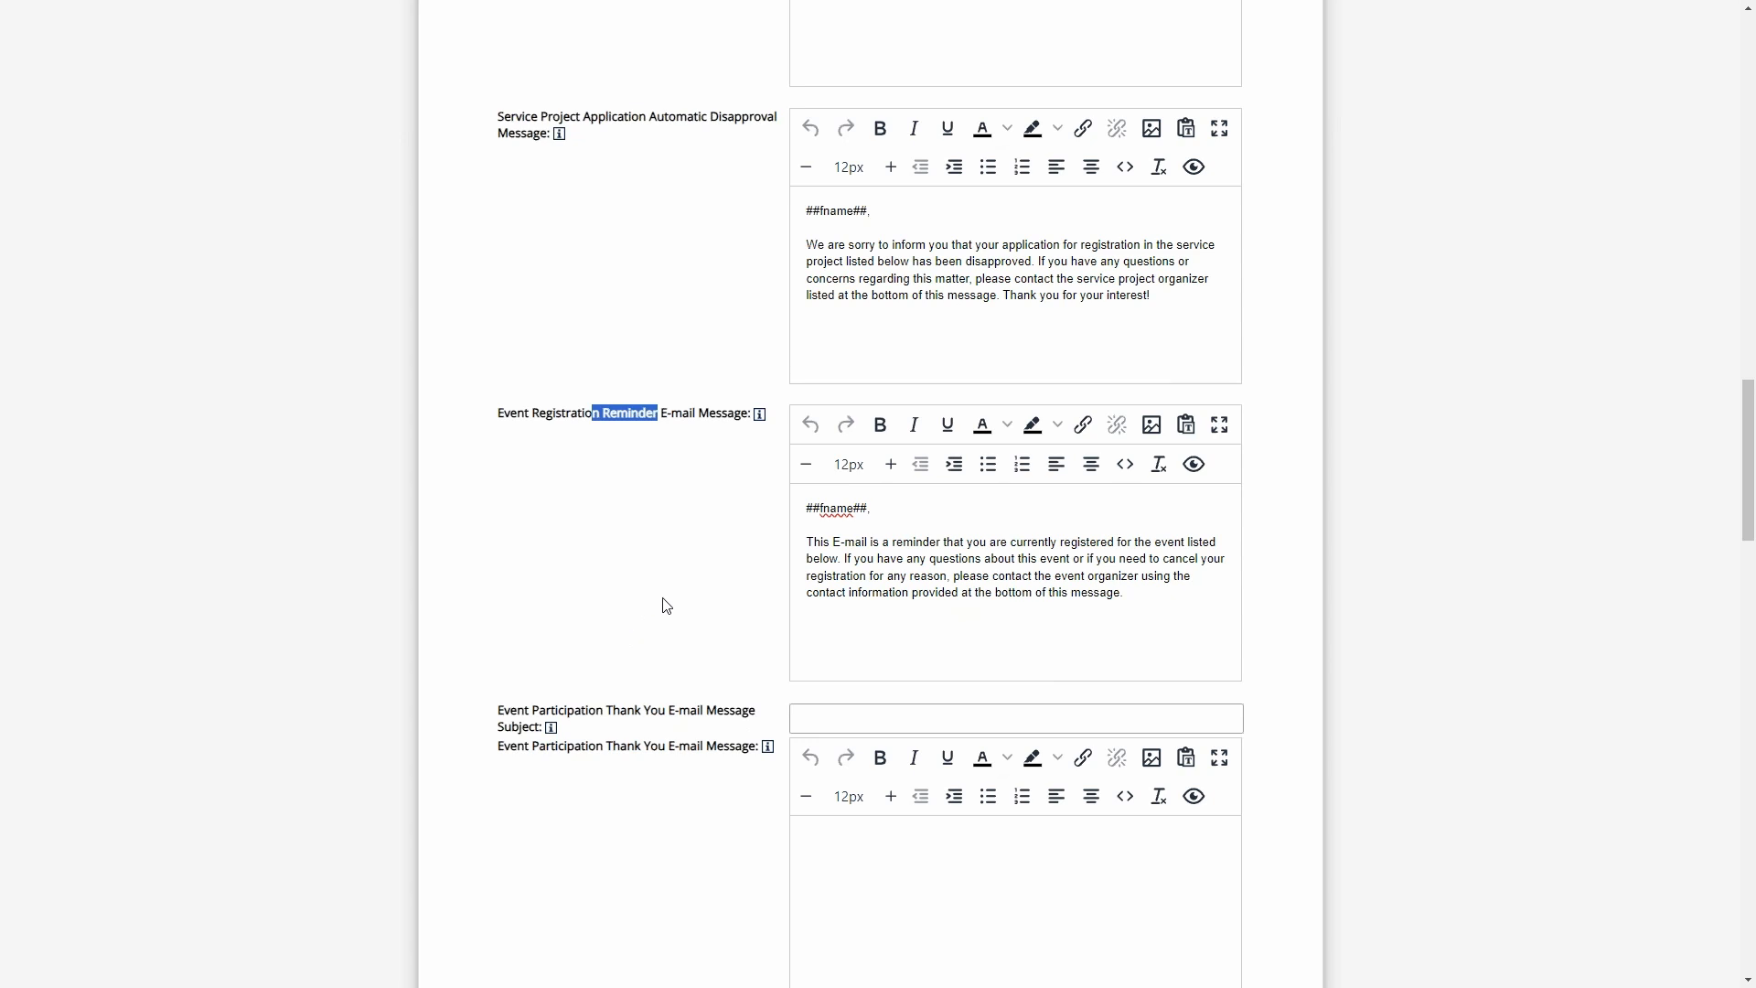
- Open the Add New Opportunity form and go to its automatic reminder e-mail settings
scroll(718, 596, "up", 20)
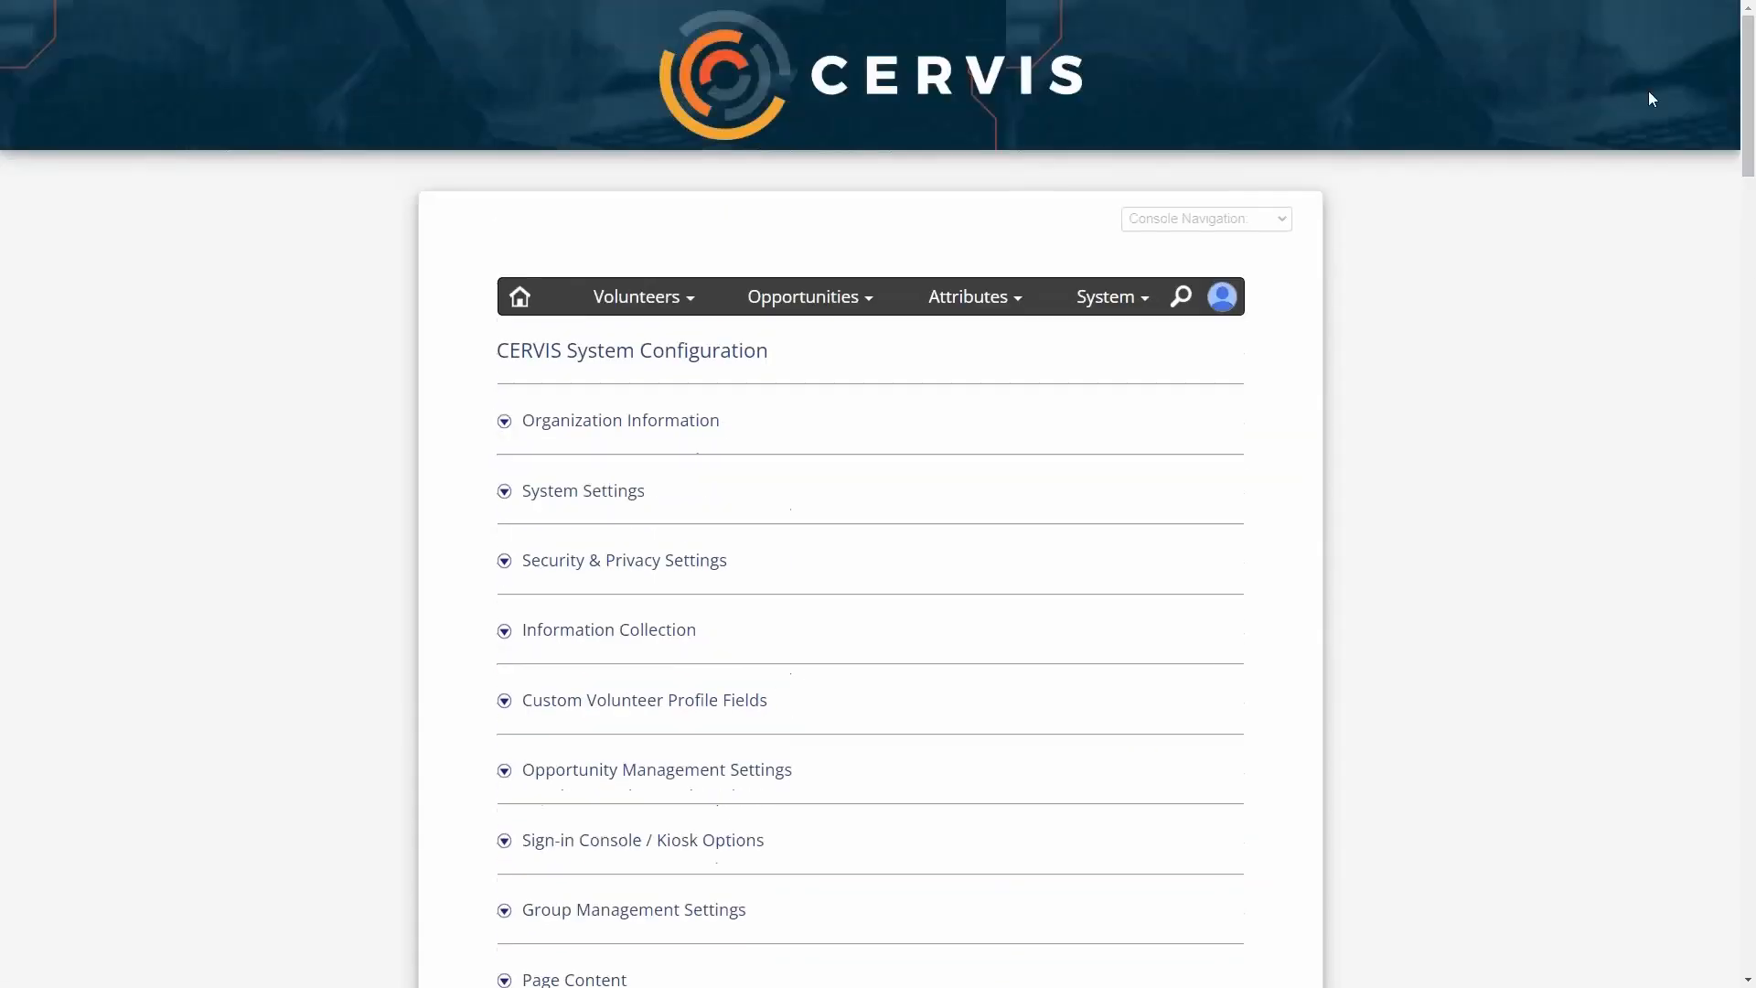
mouse_move(809, 300)
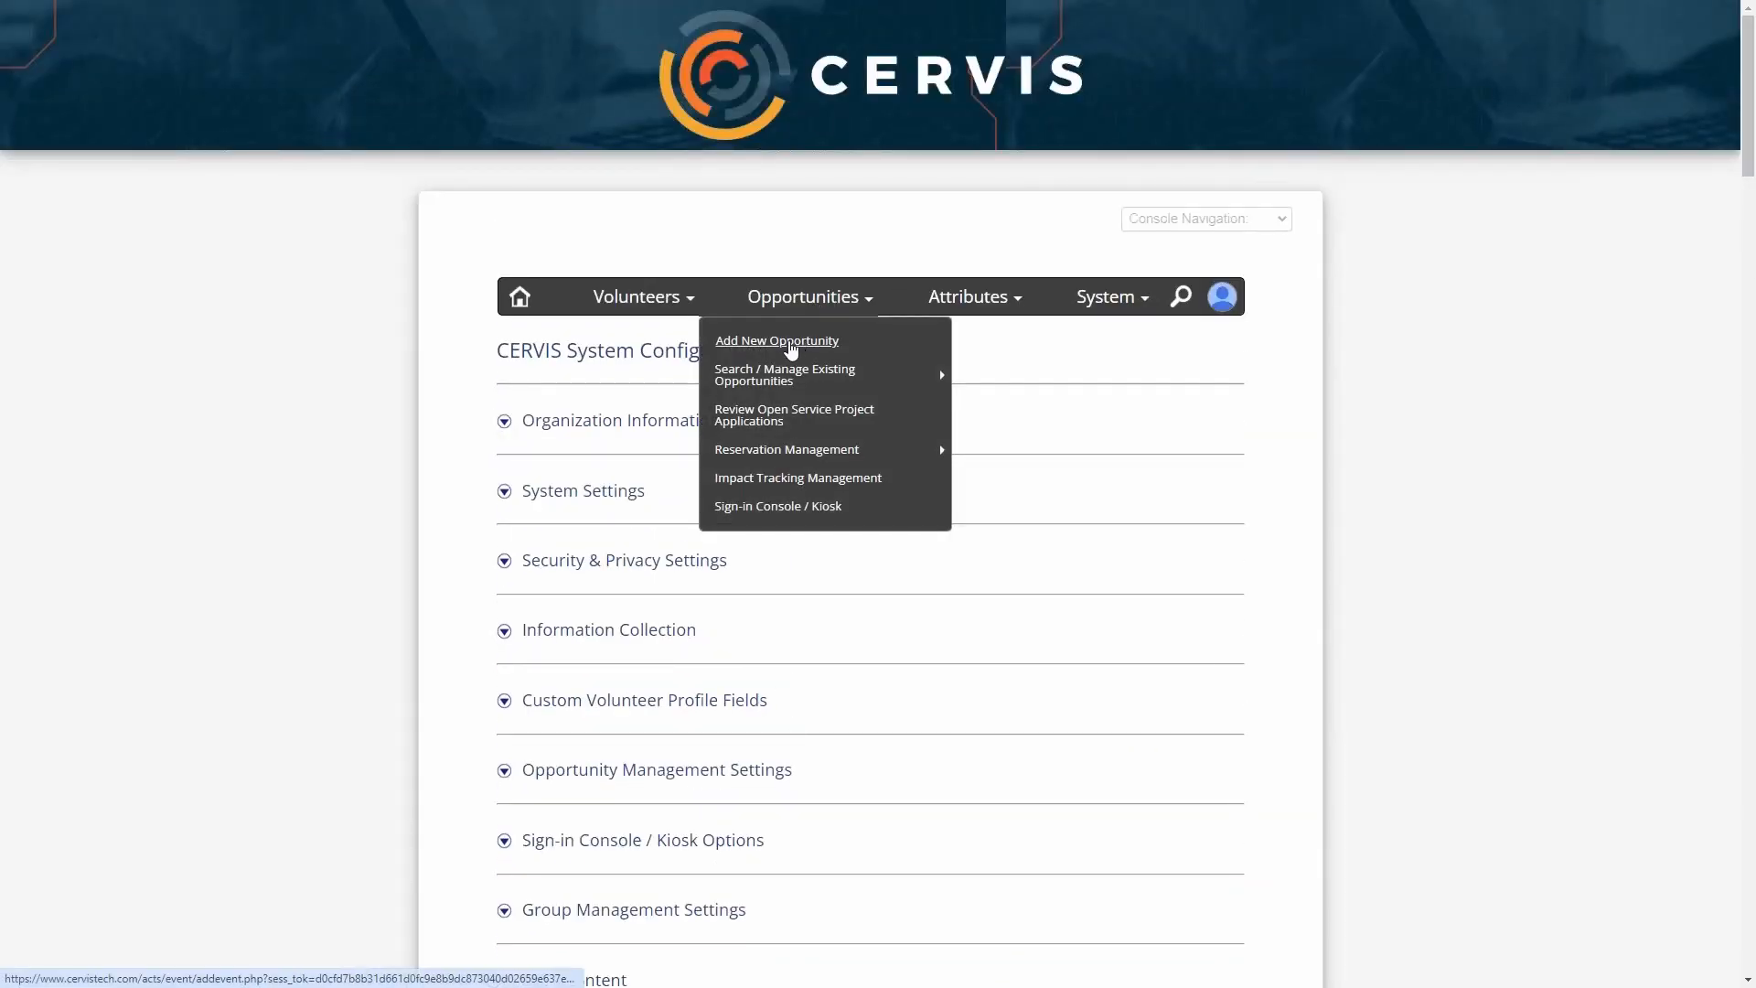
left_click(791, 347)
scroll(698, 525, "down", 7)
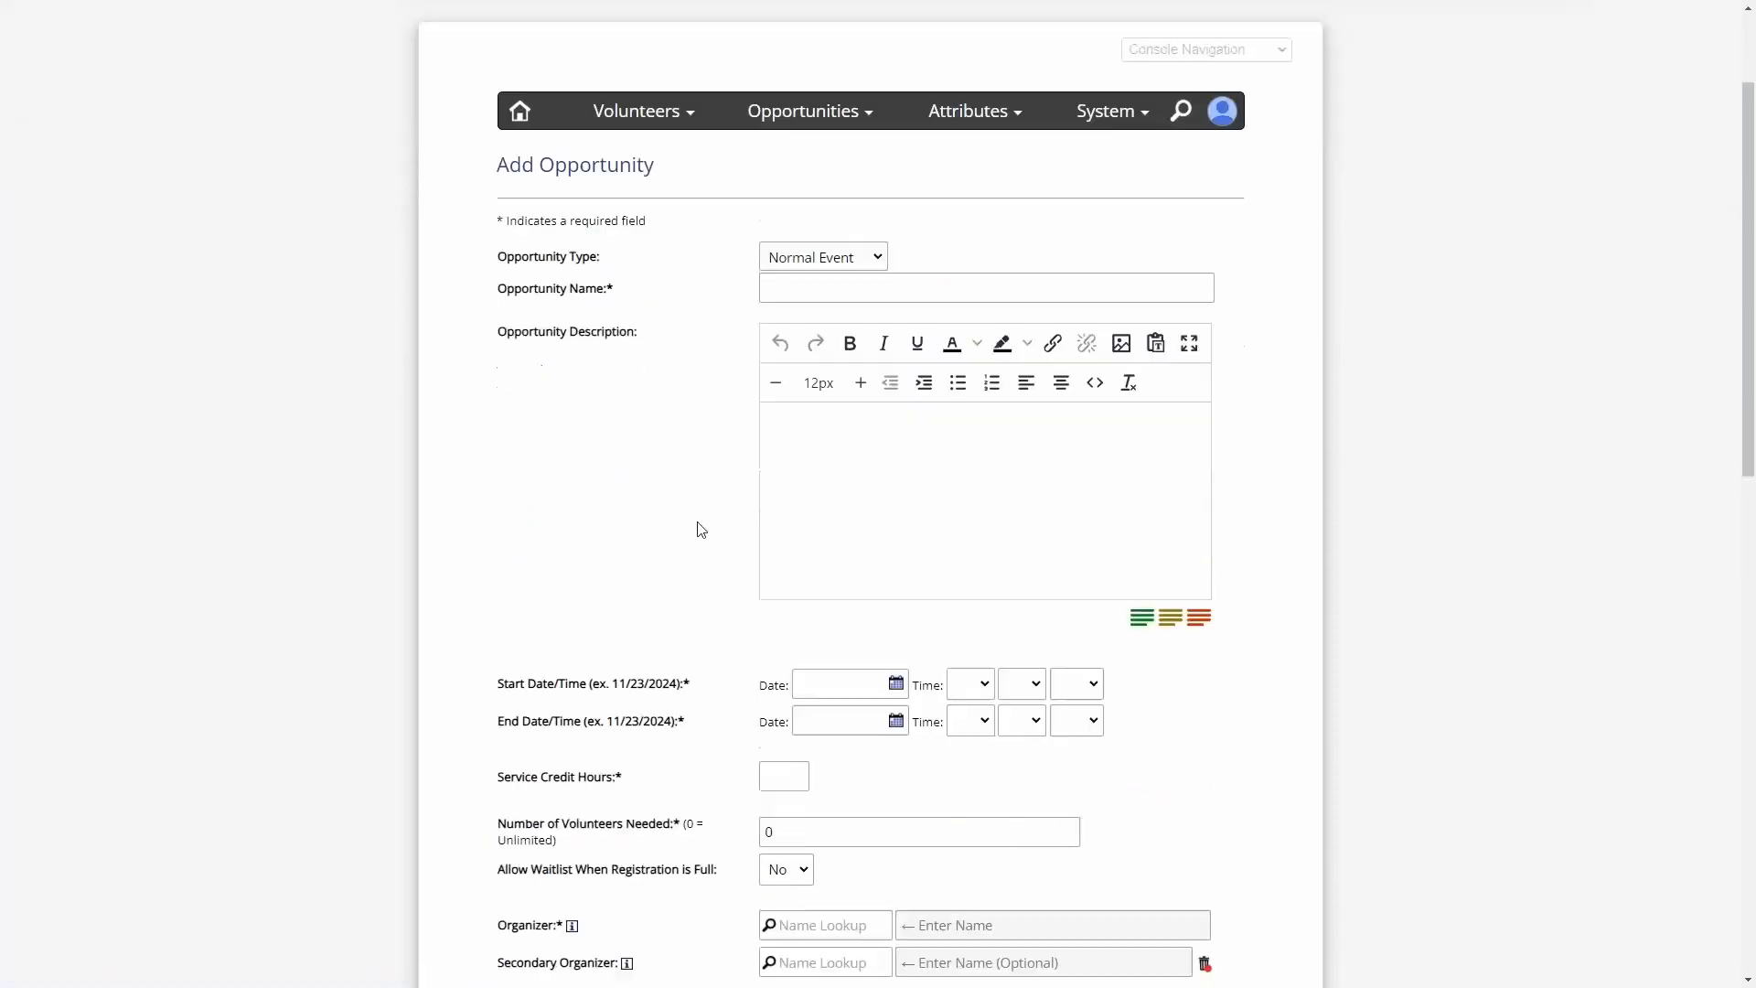
scroll(663, 534, "down", 3)
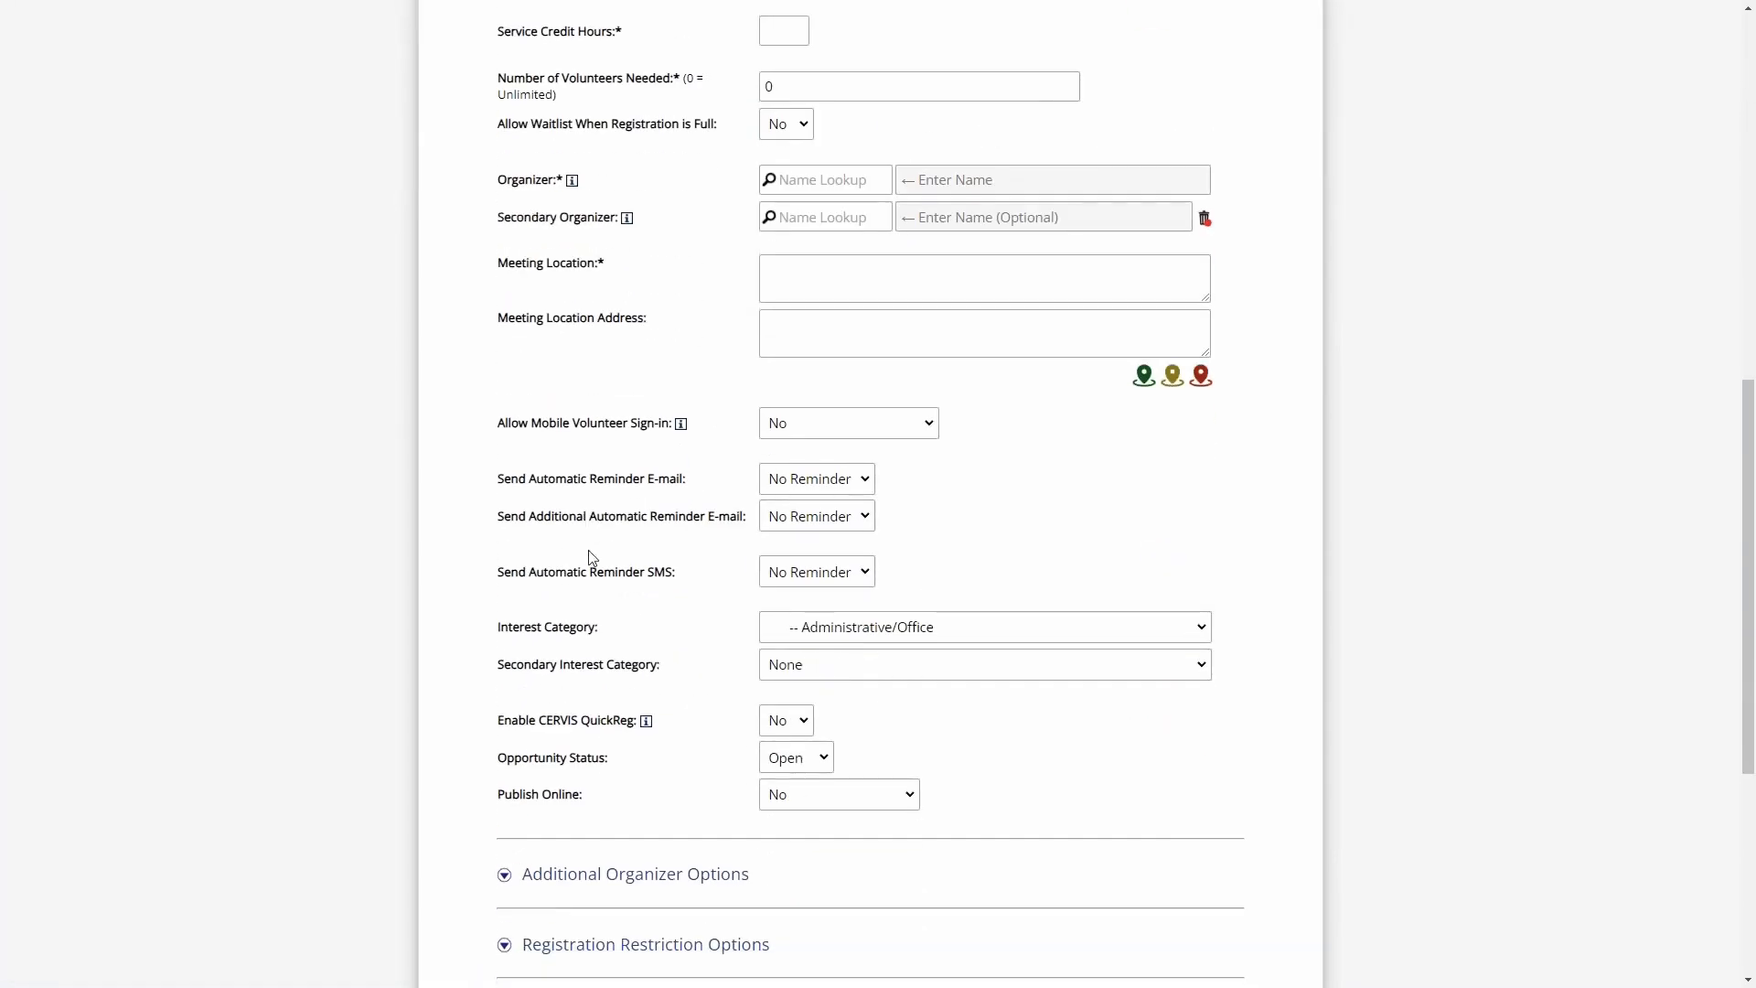
- Set Send Automatic Reminder E-mail to 1 Day Prior and Send Additional Automatic Reminder E-mail to 7 Days Prior
left_click_drag(528, 482, 686, 476)
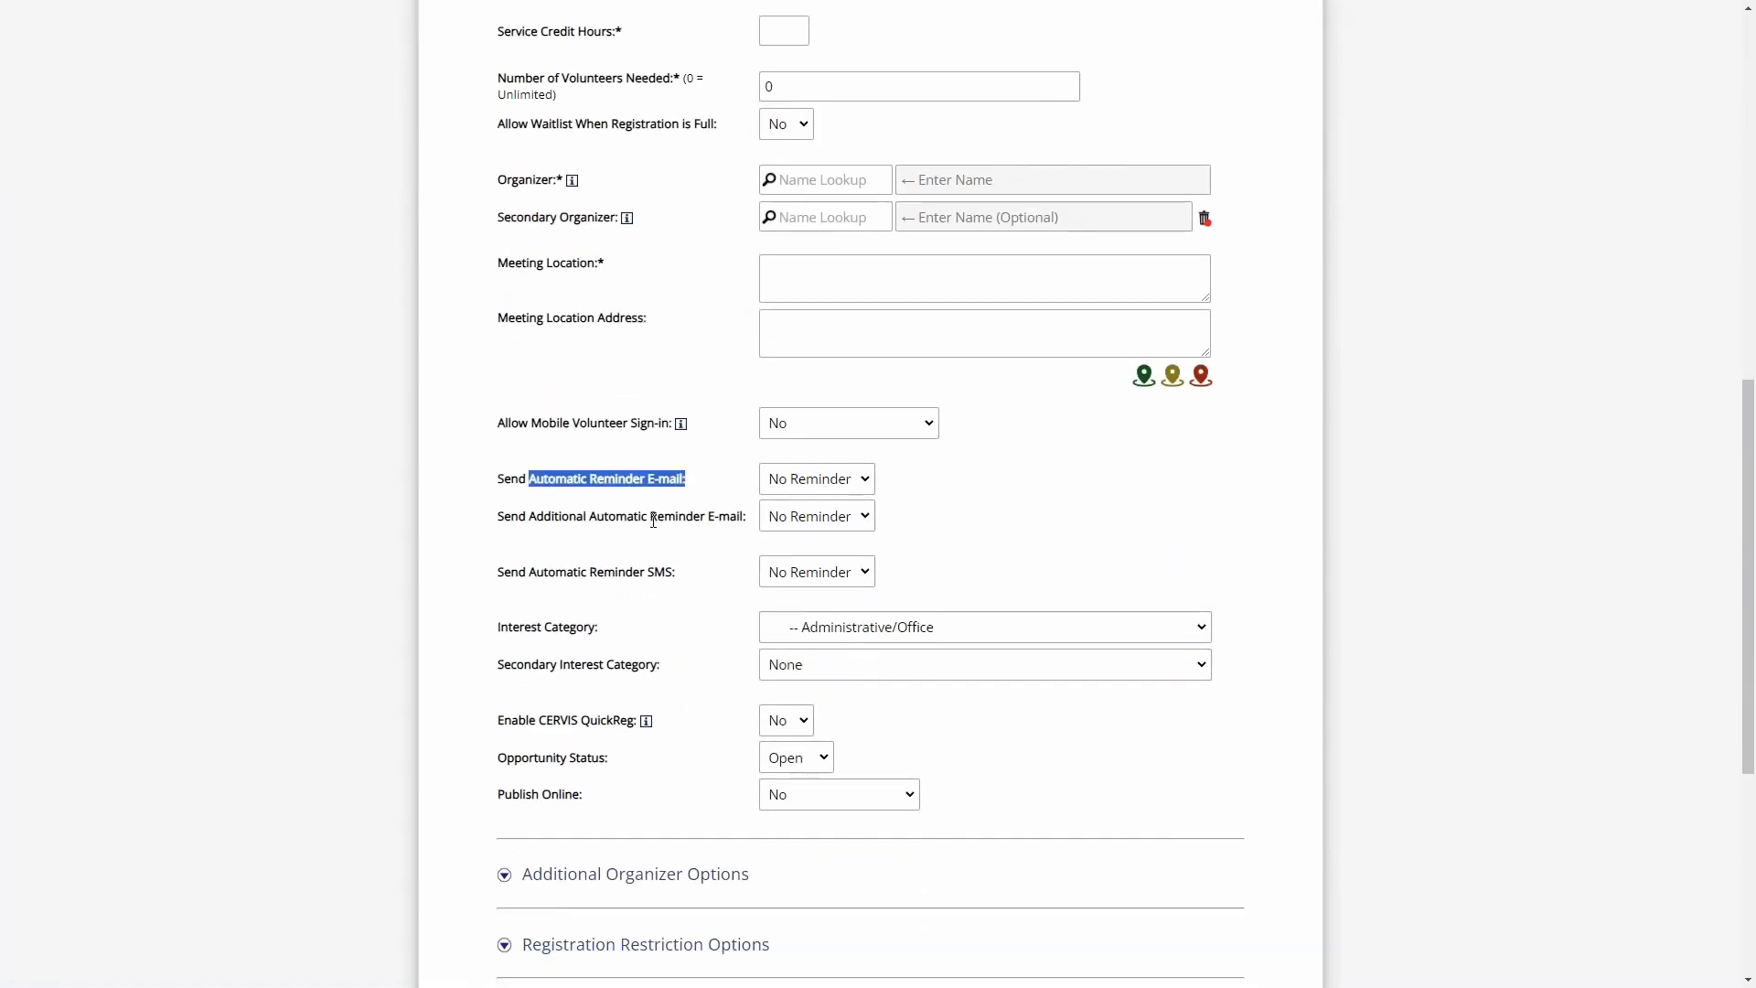
left_click(582, 520)
left_click_drag(550, 513, 603, 514)
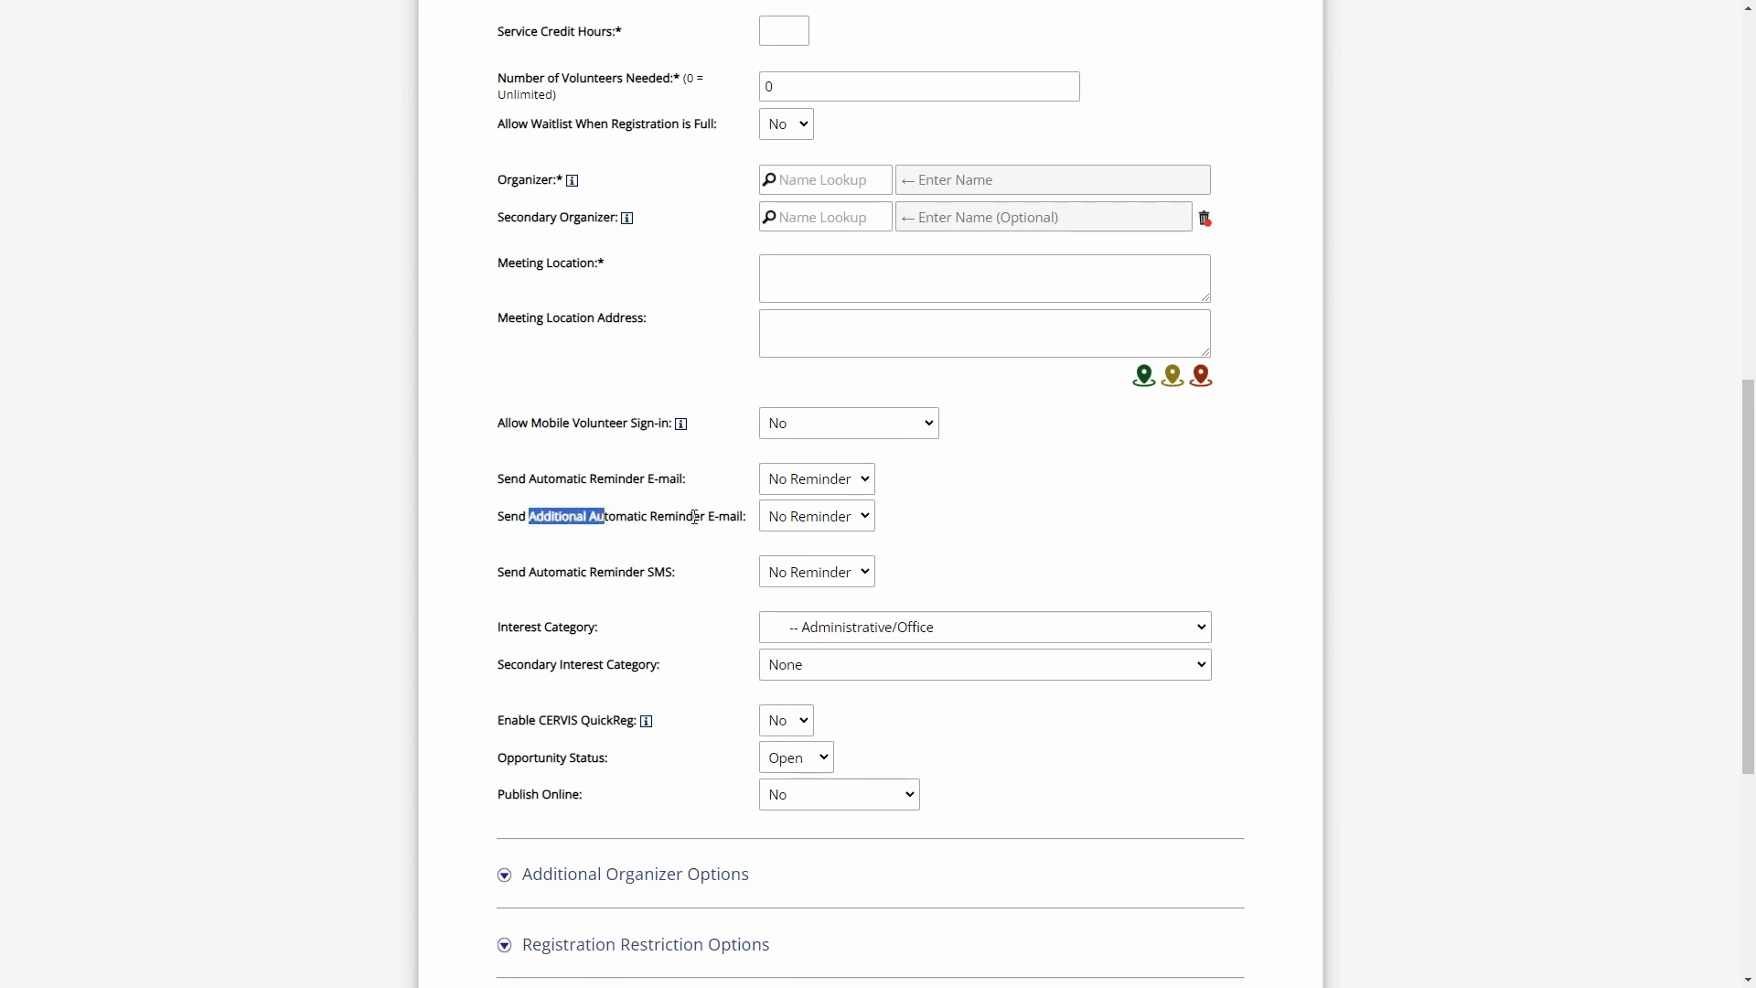
left_click_drag(752, 517, 500, 479)
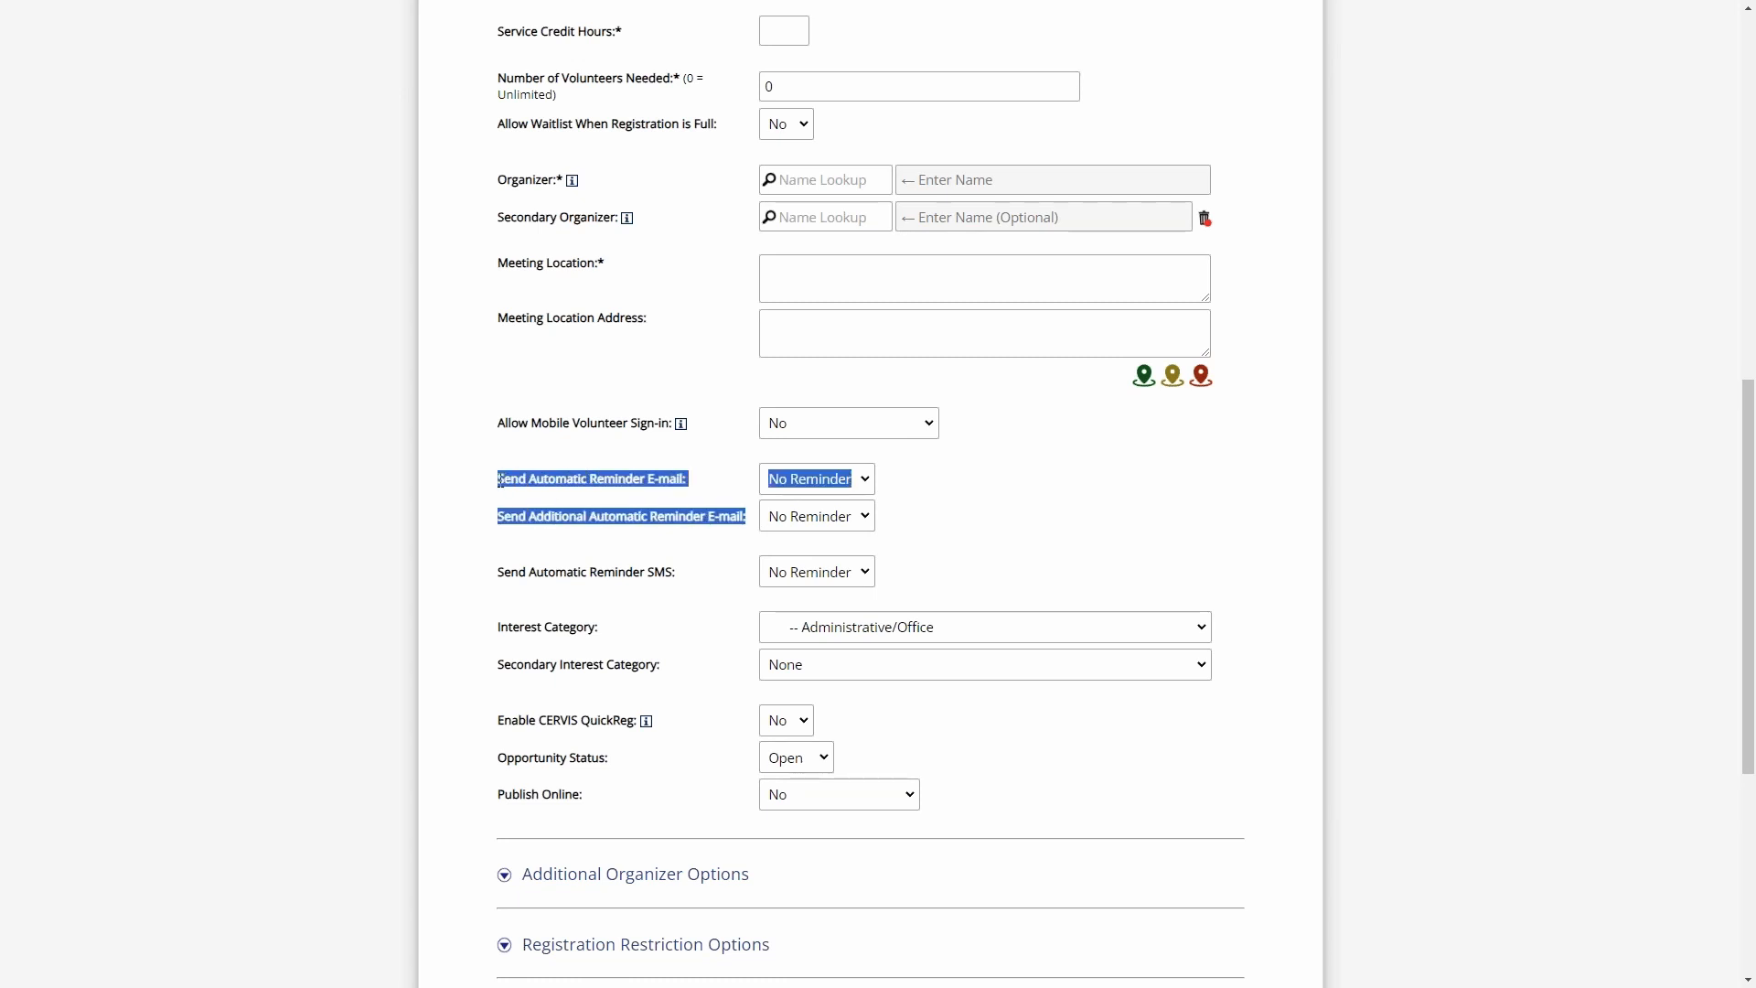
left_click(733, 491)
left_click(829, 479)
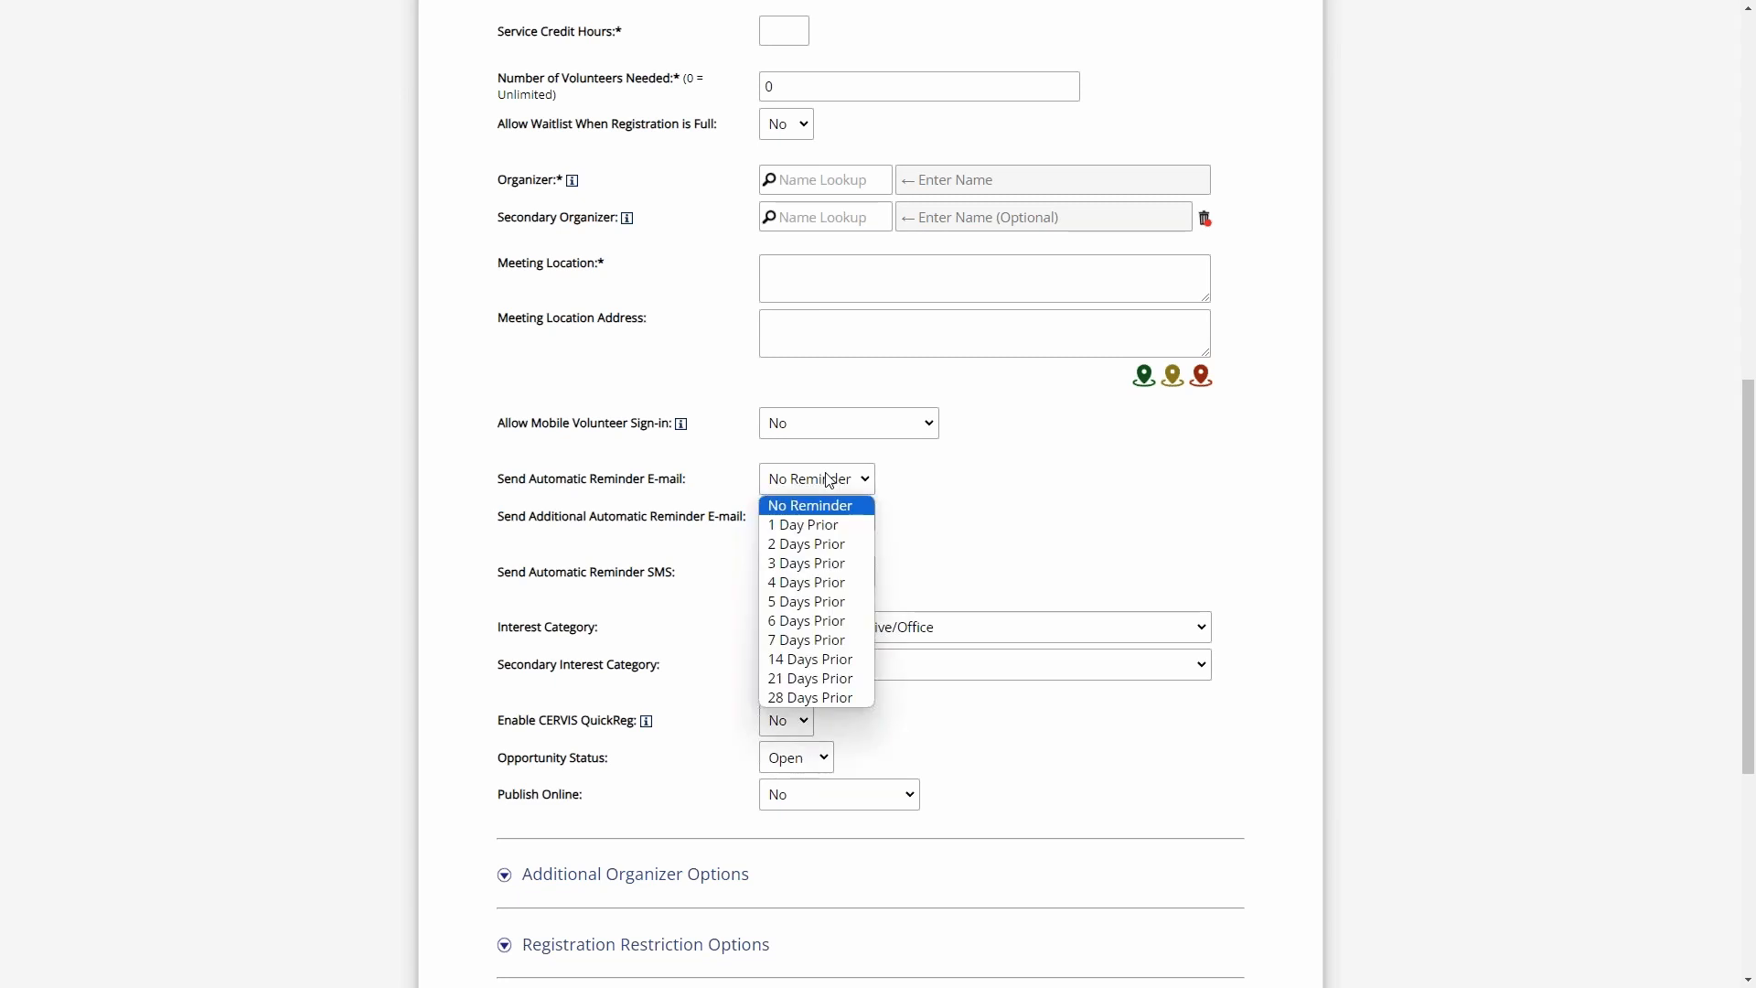
left_click(828, 525)
left_click(828, 519)
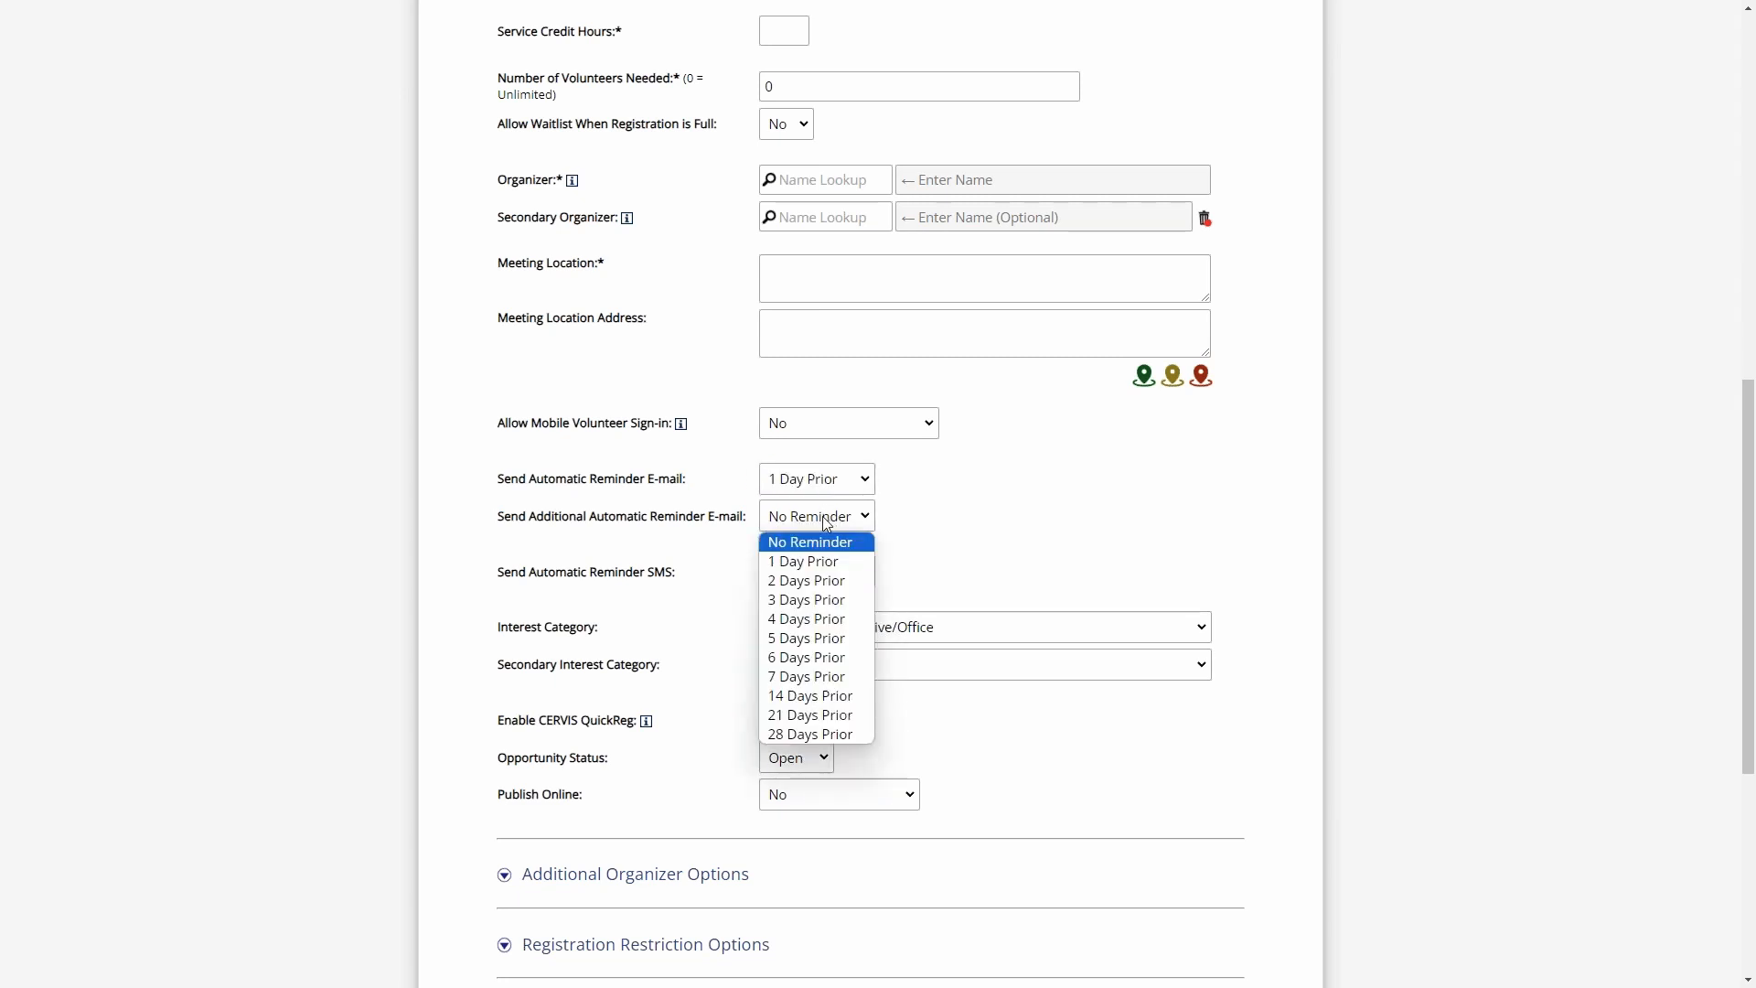
left_click(833, 677)
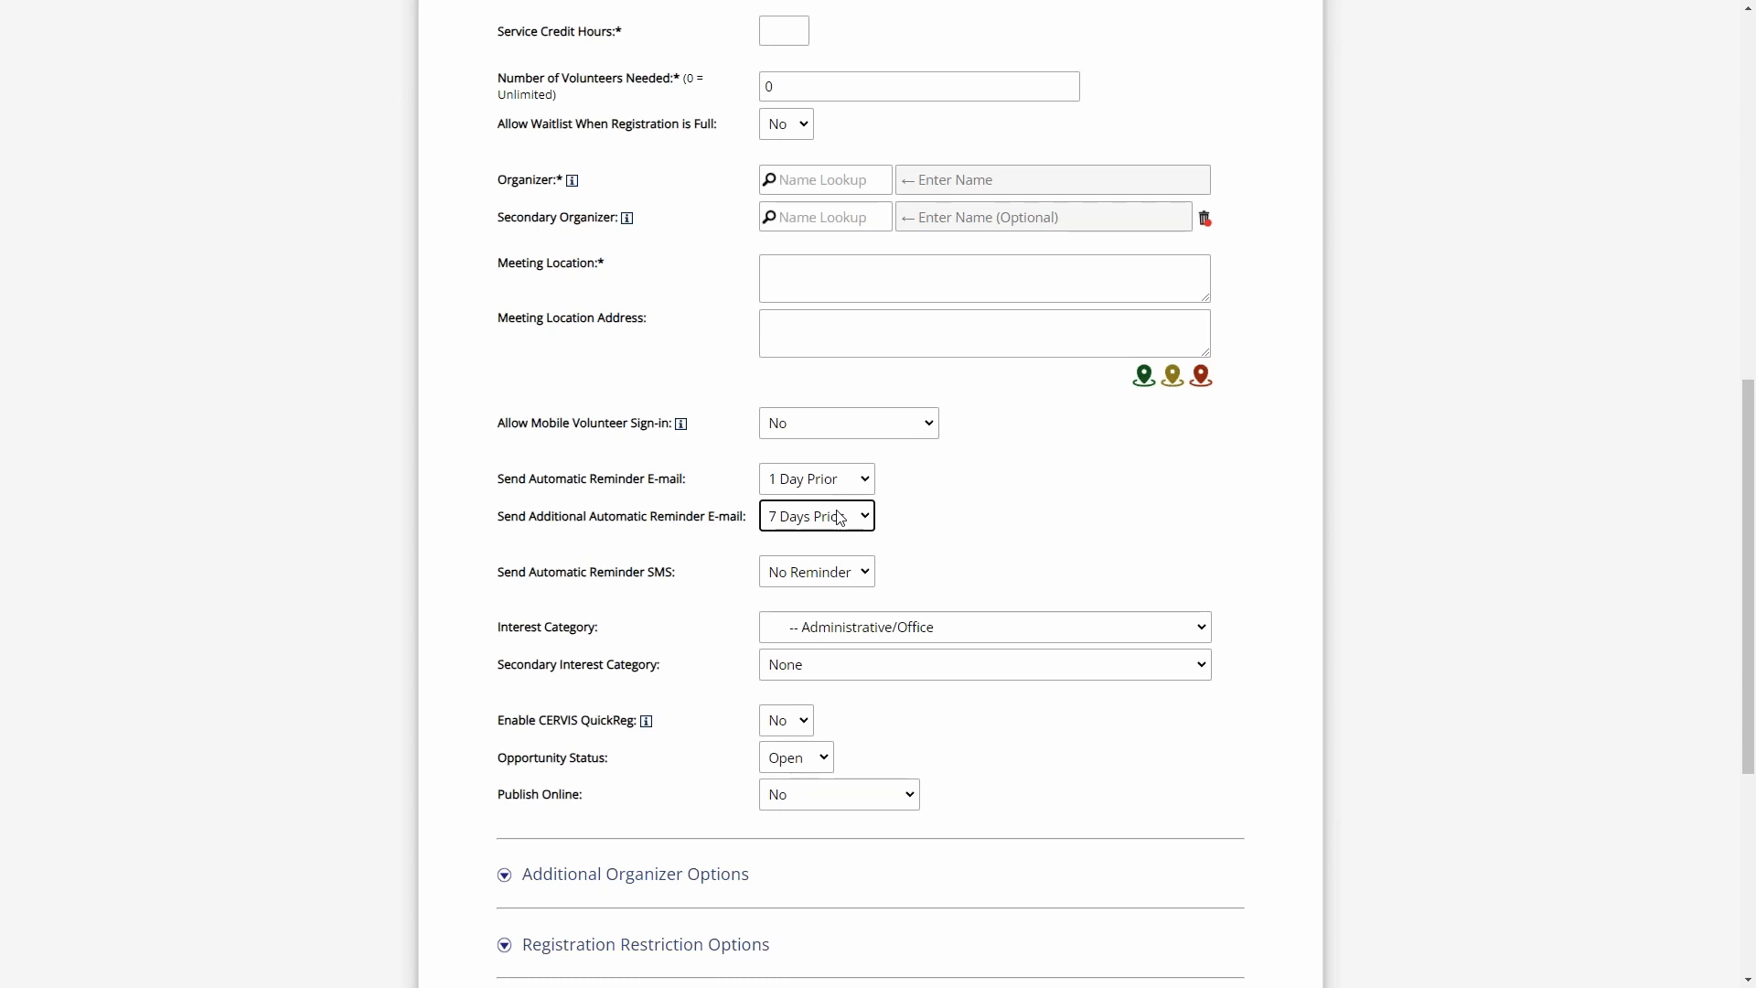
left_click(684, 515)
- Expand Additional Organizer Options and set Send Reminder E-mail to Organizer(s) to Sunday Prior
scroll(728, 557, "down", 3)
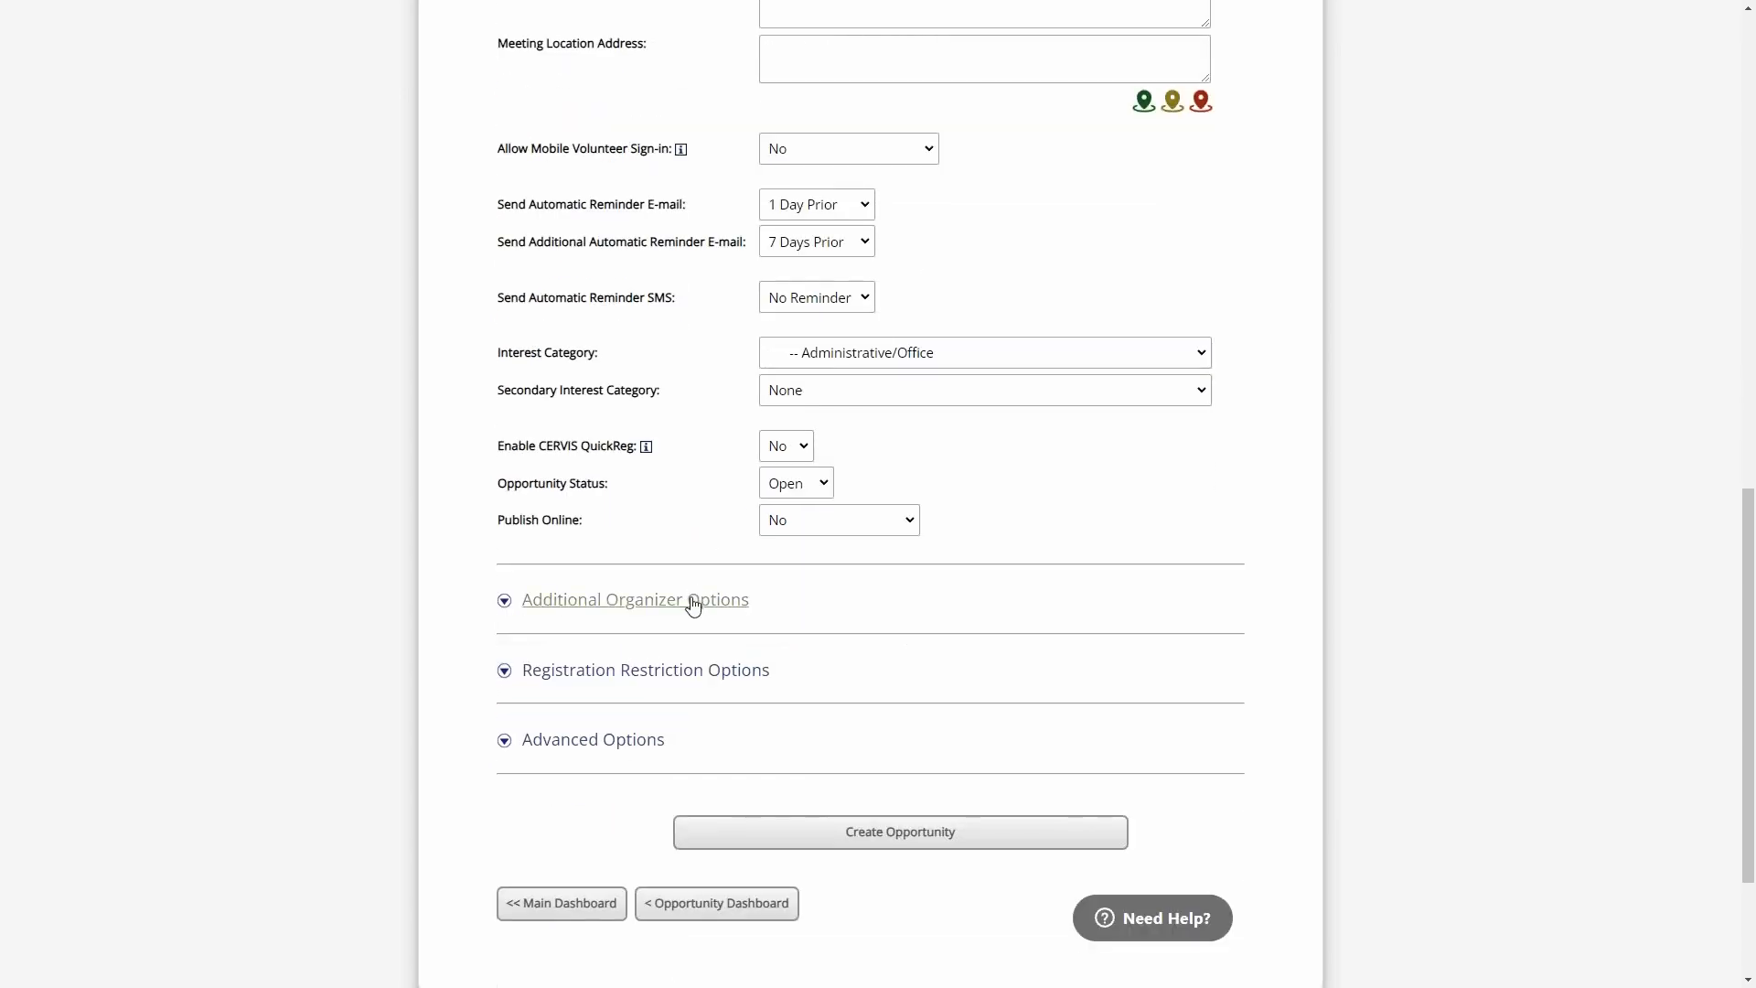
left_click(691, 603)
scroll(701, 363, "down", 3)
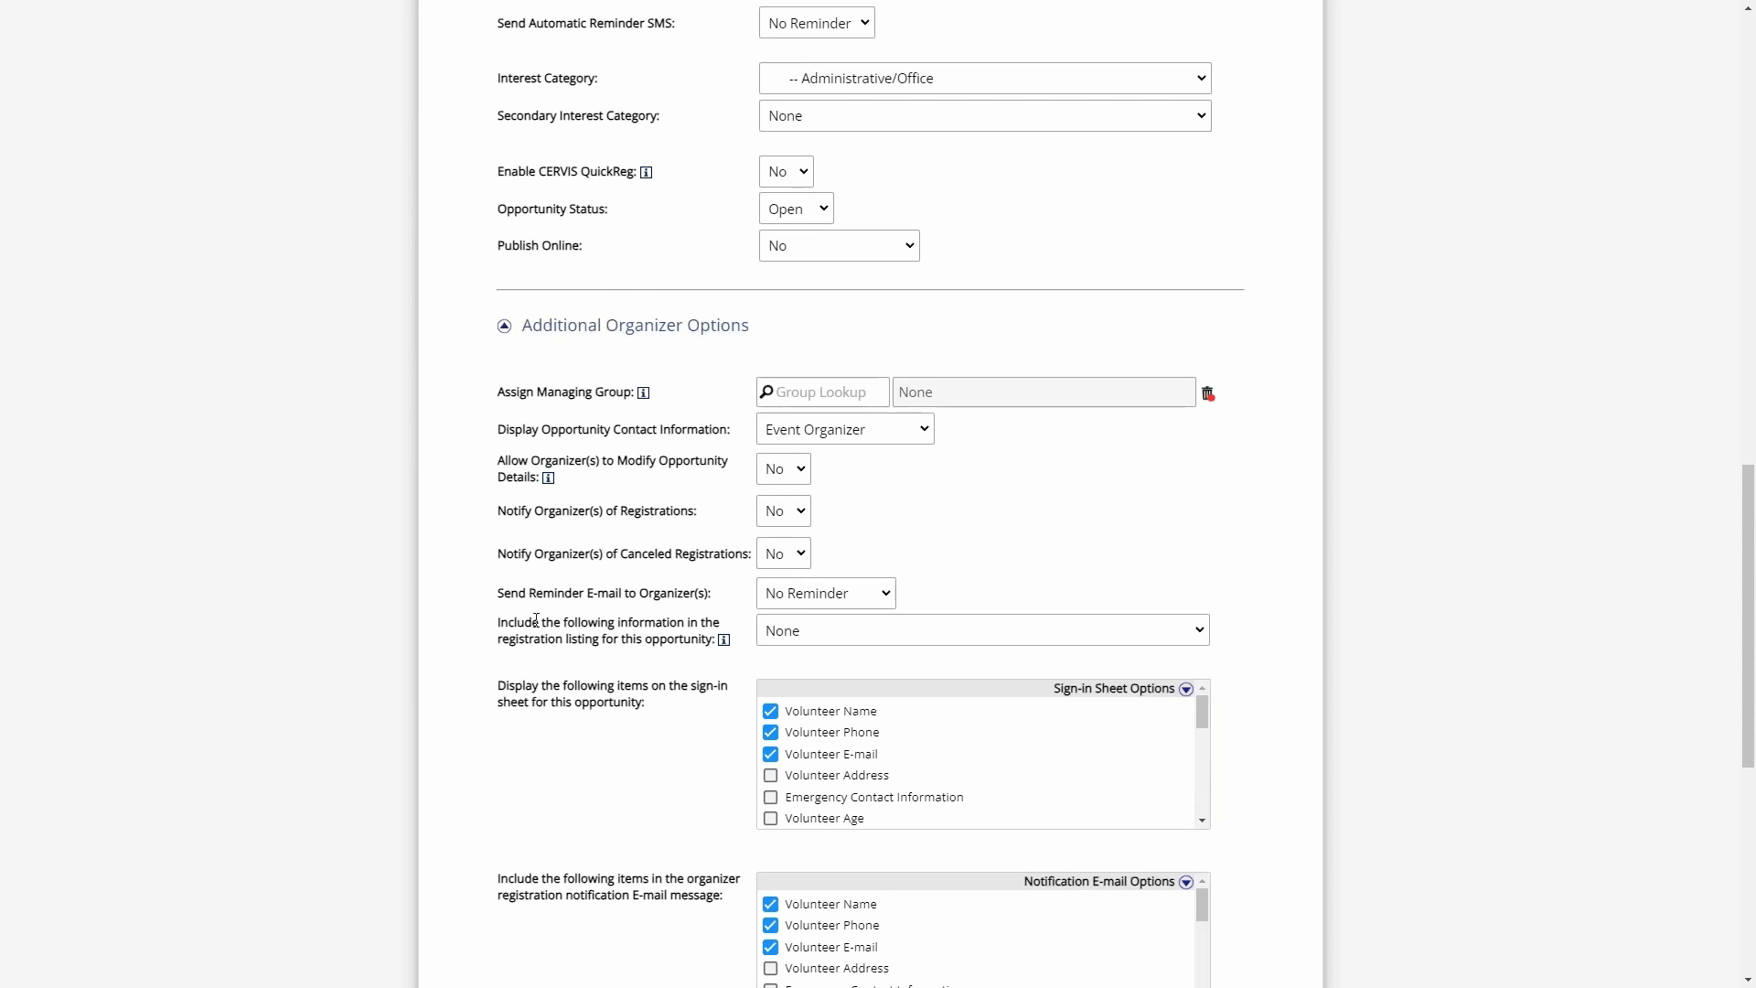
left_click_drag(509, 595, 719, 597)
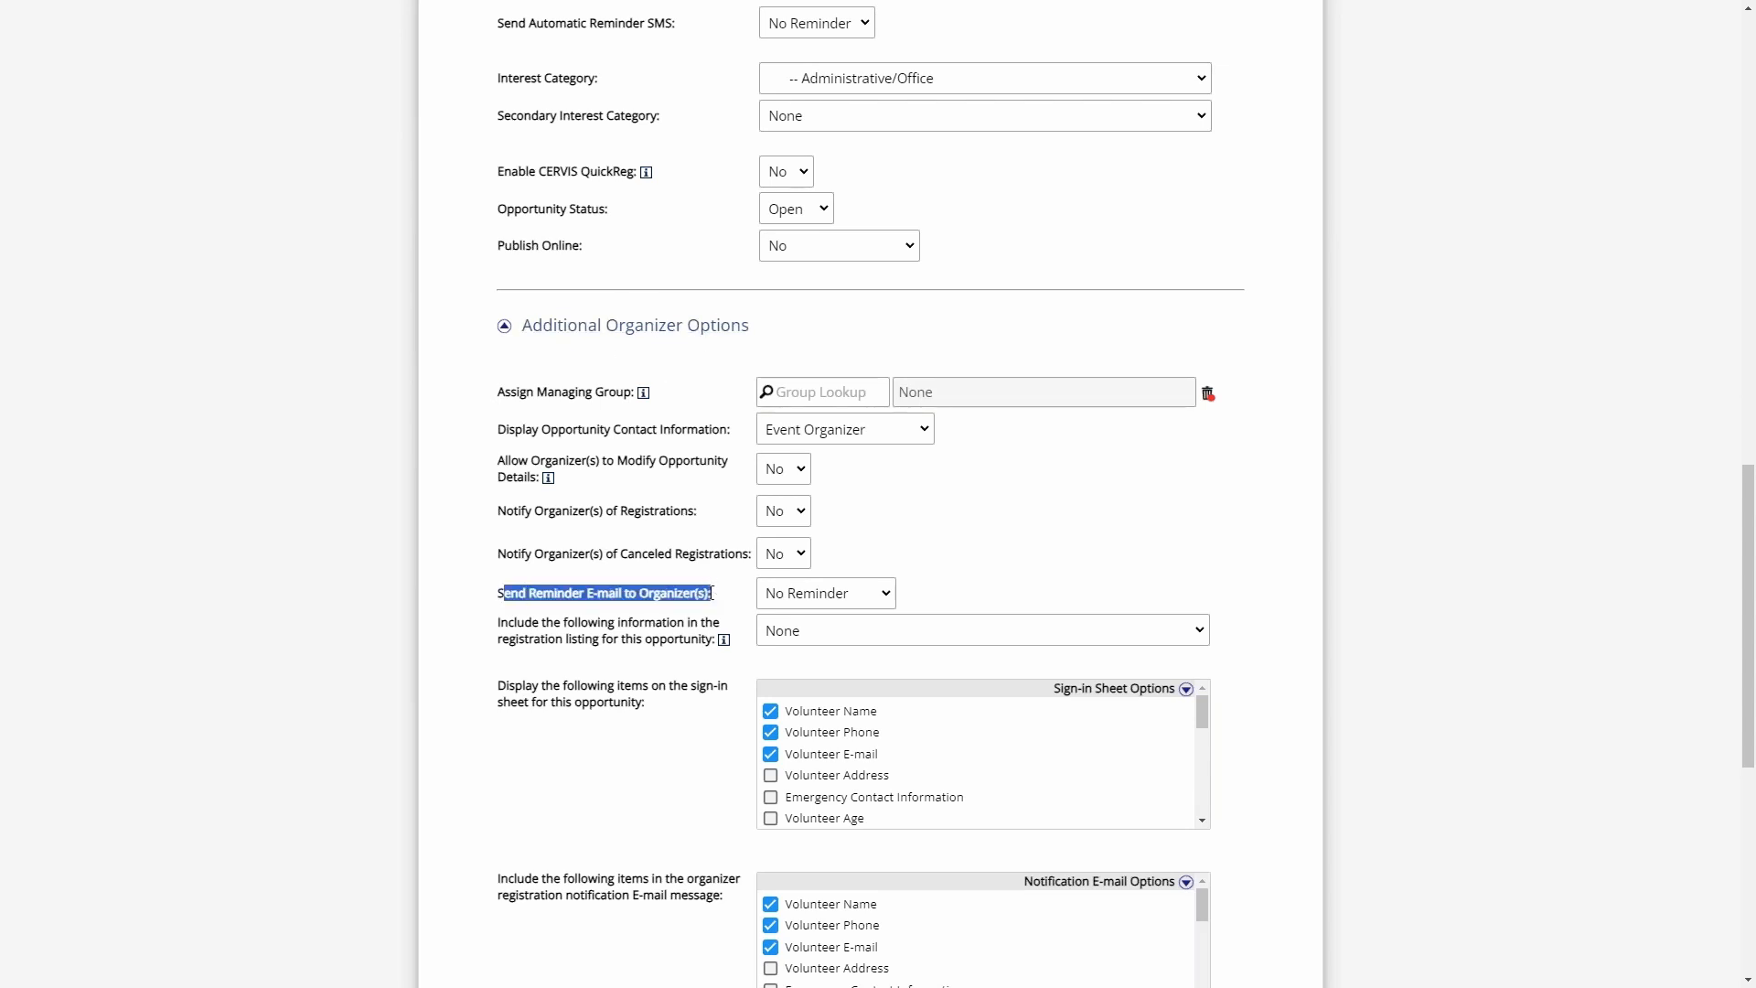
left_click(719, 596)
scroll(719, 597, "down", 1)
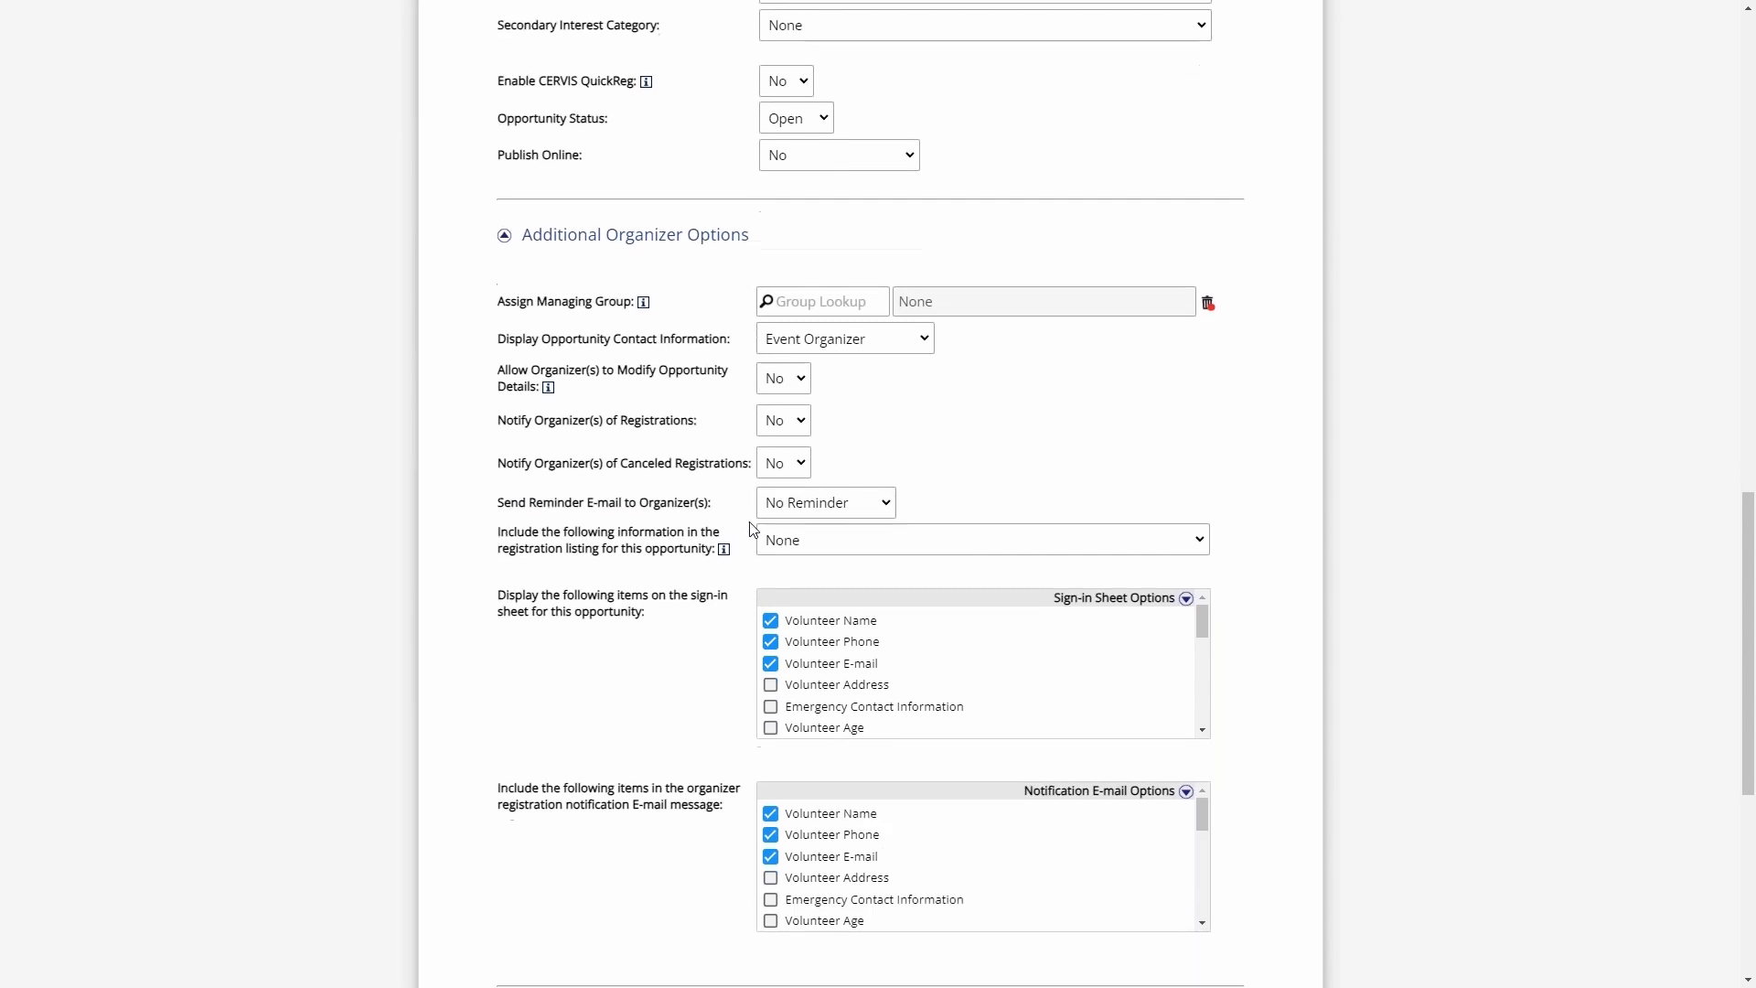
left_click(843, 501)
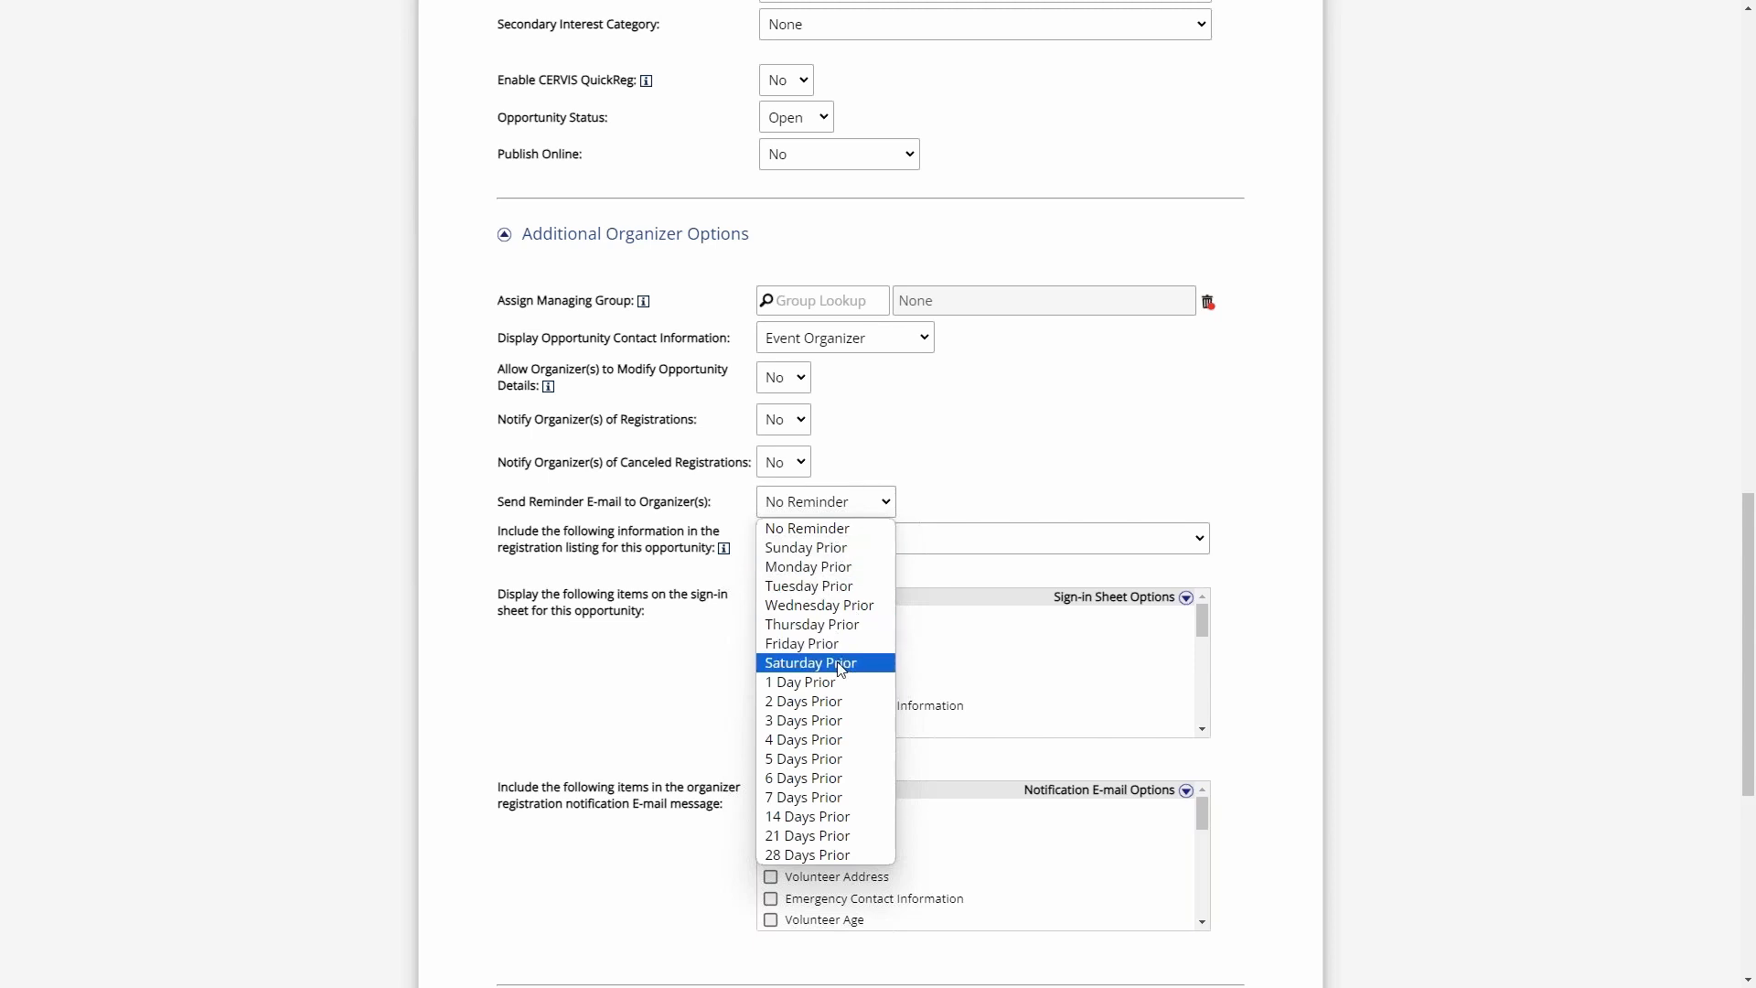
left_click(825, 552)
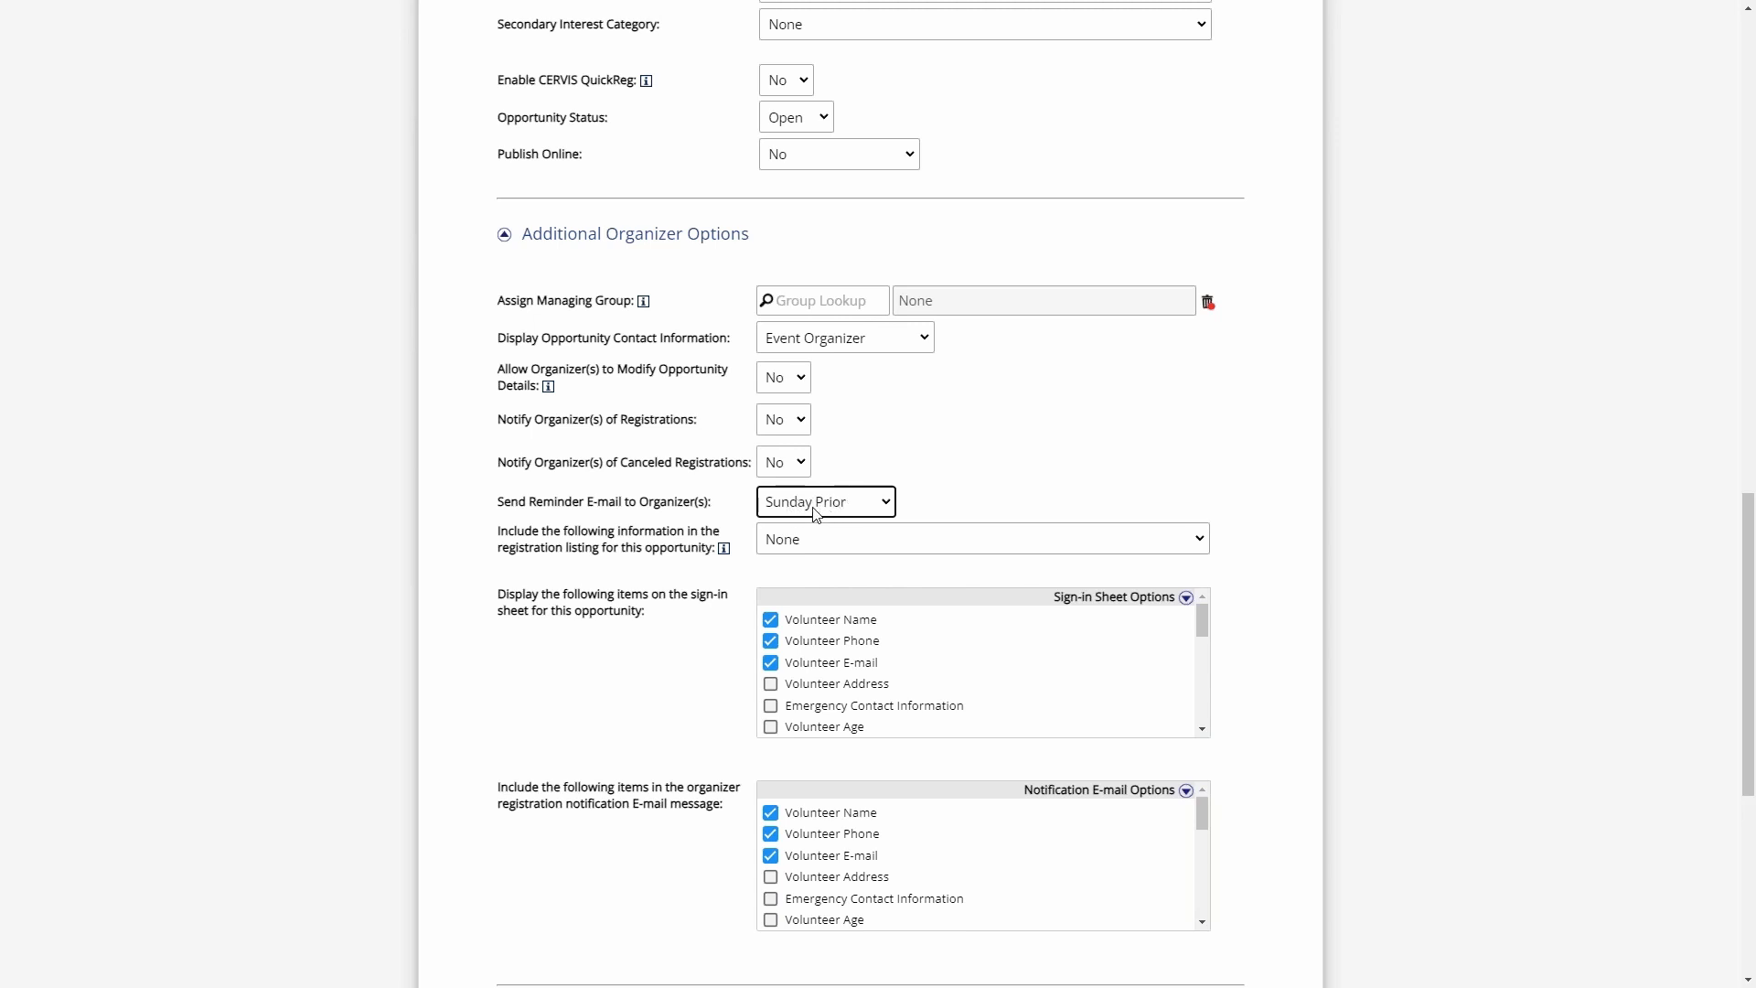
- Open the E-mail Message Content section of the System Configuration and go to the Event Organizer Reminder E-mail Message
left_click(723, 504)
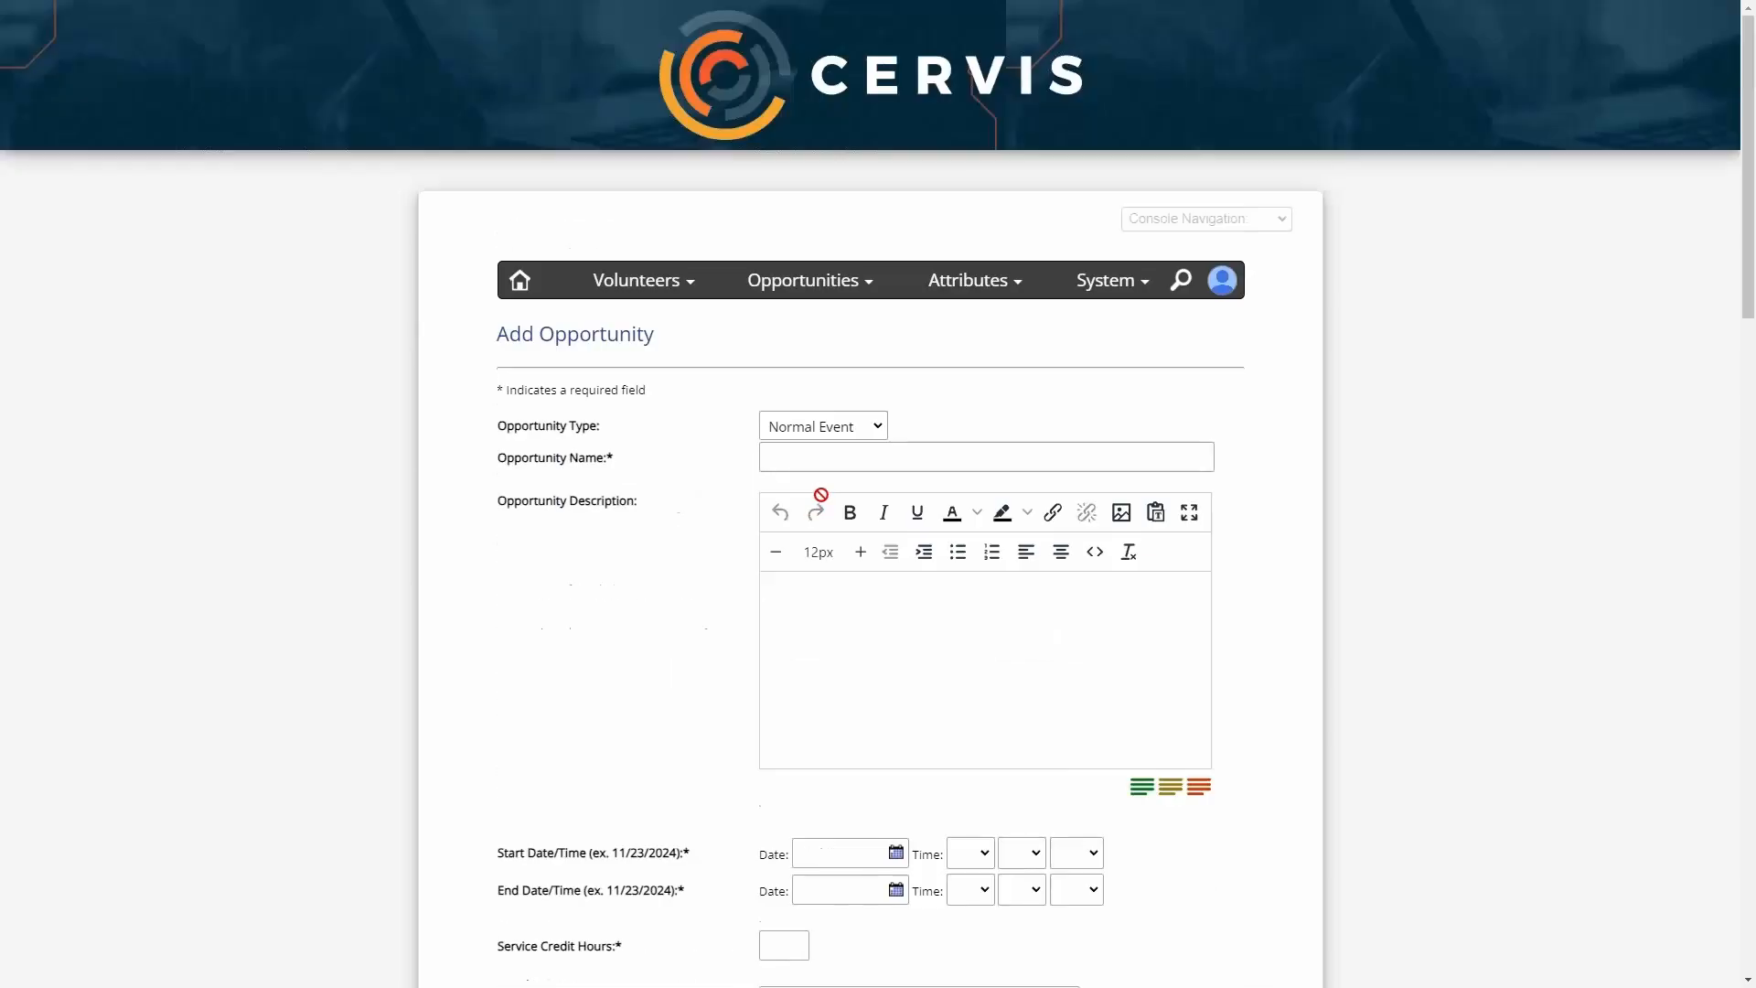
mouse_move(1102, 282)
mouse_move(1043, 324)
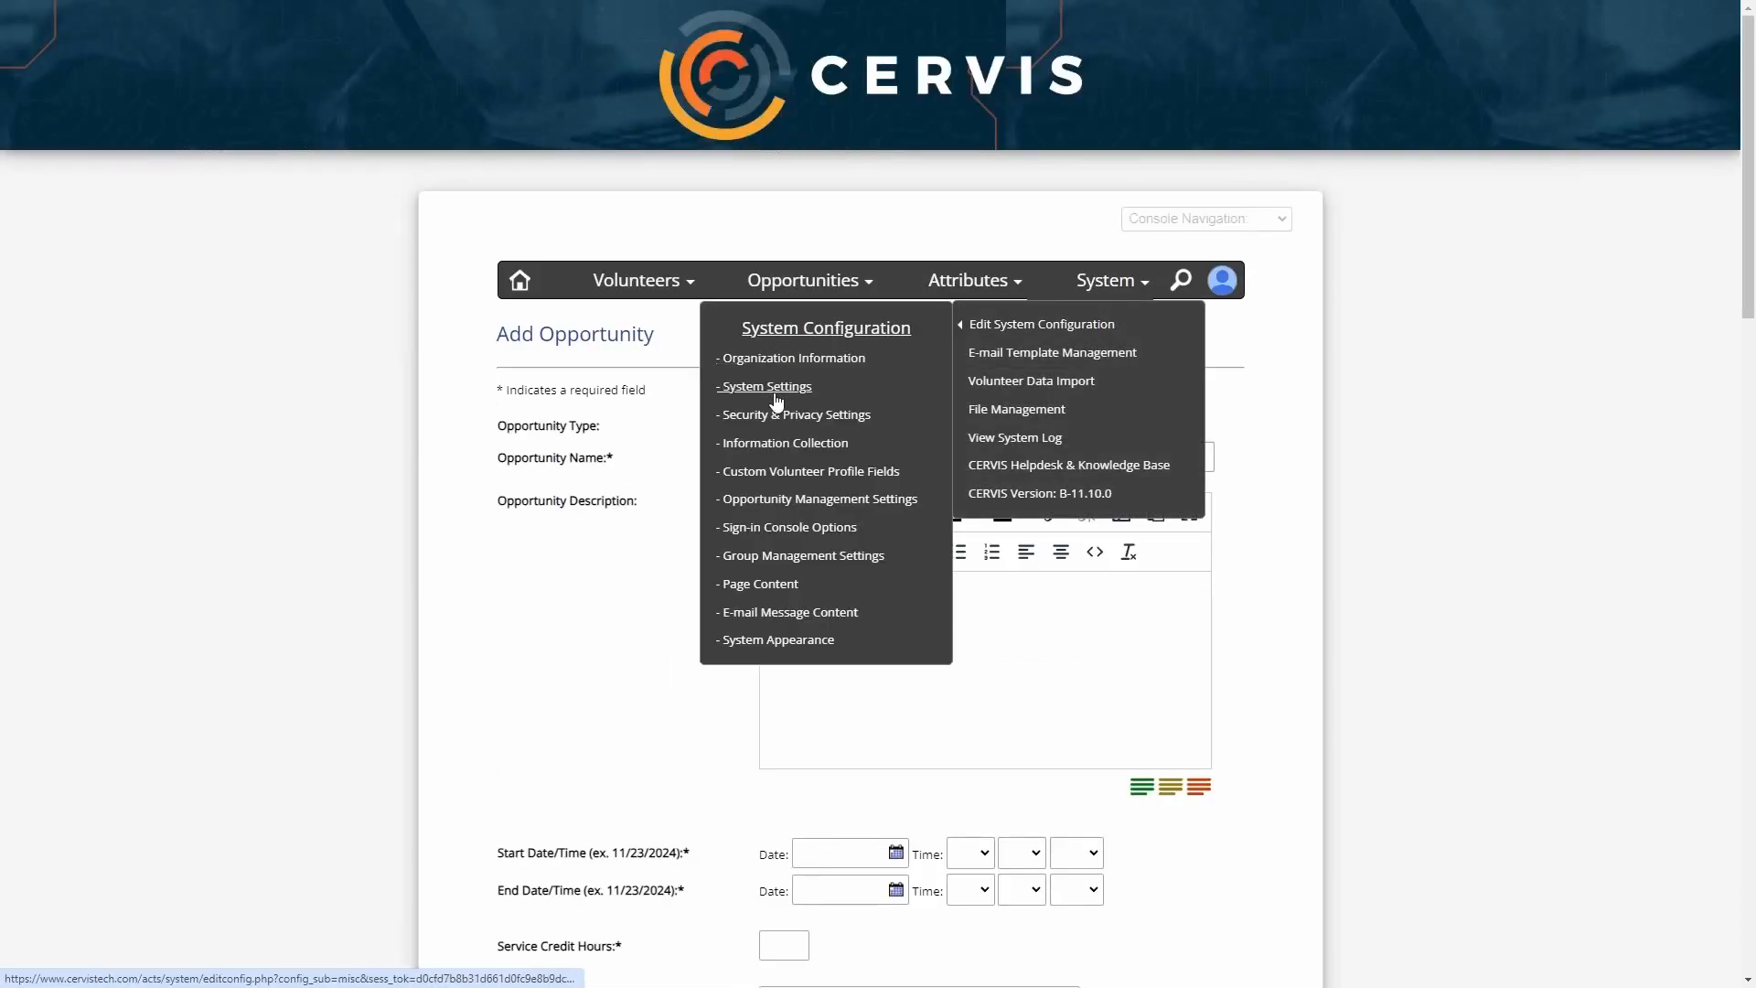
left_click(779, 618)
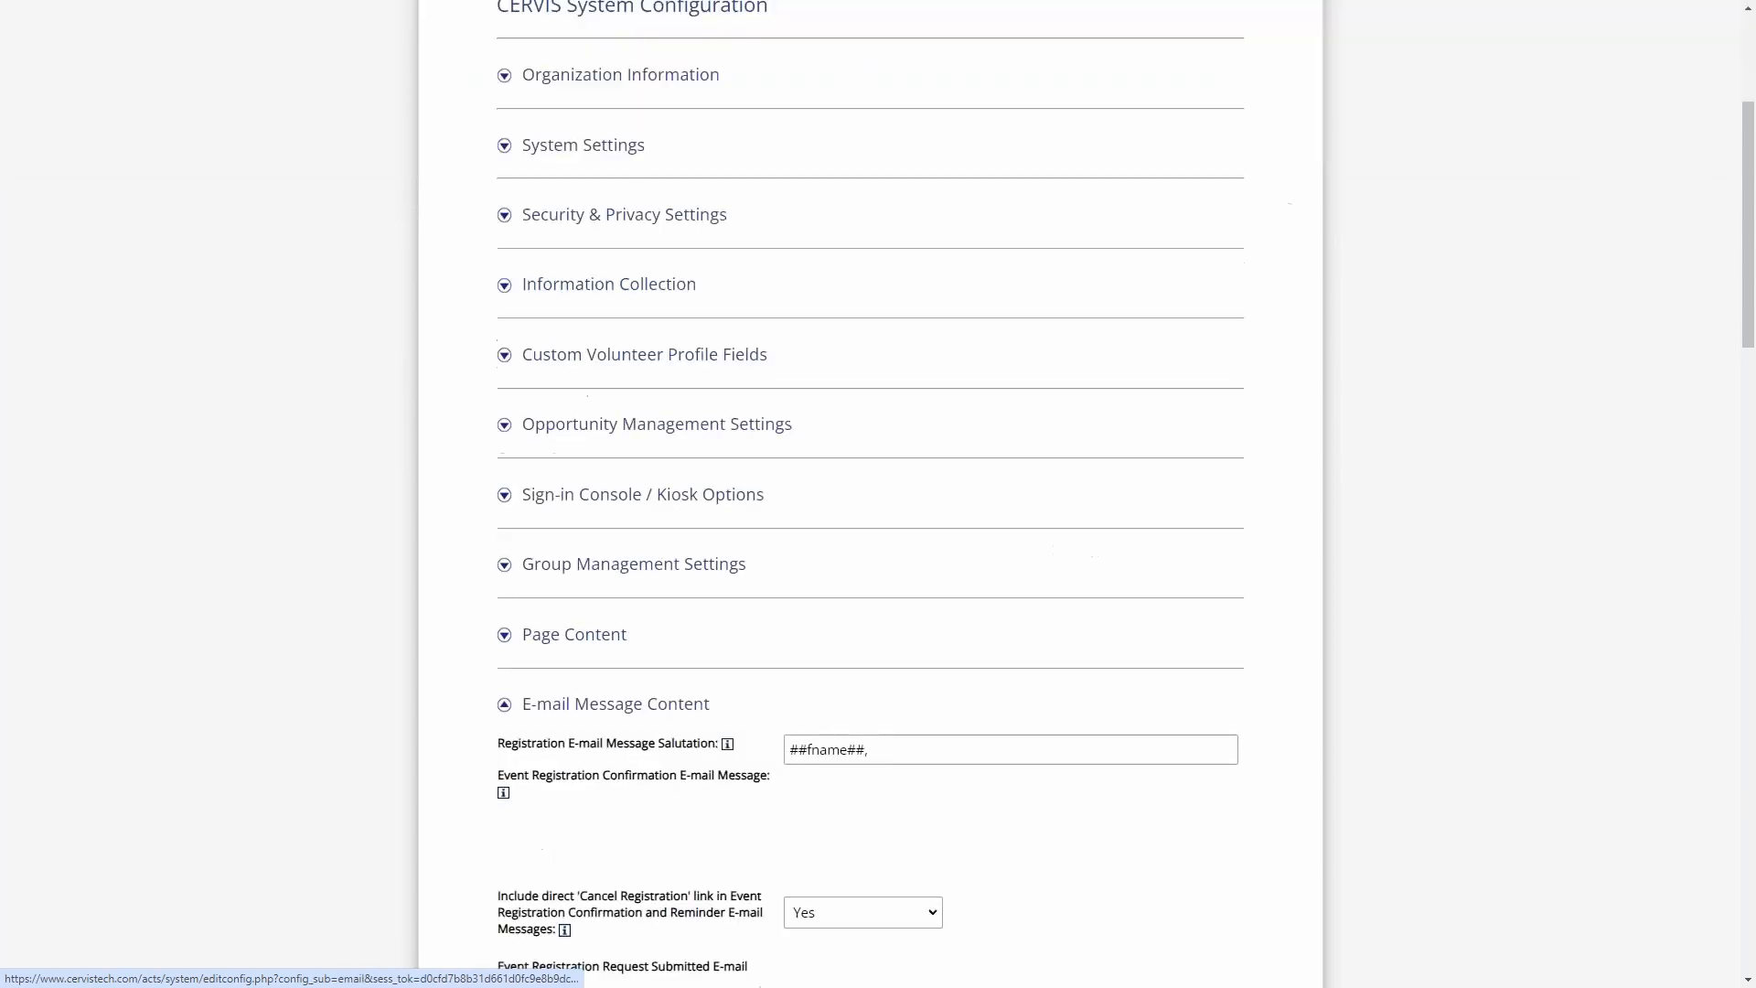
scroll(714, 426, "down", 9)
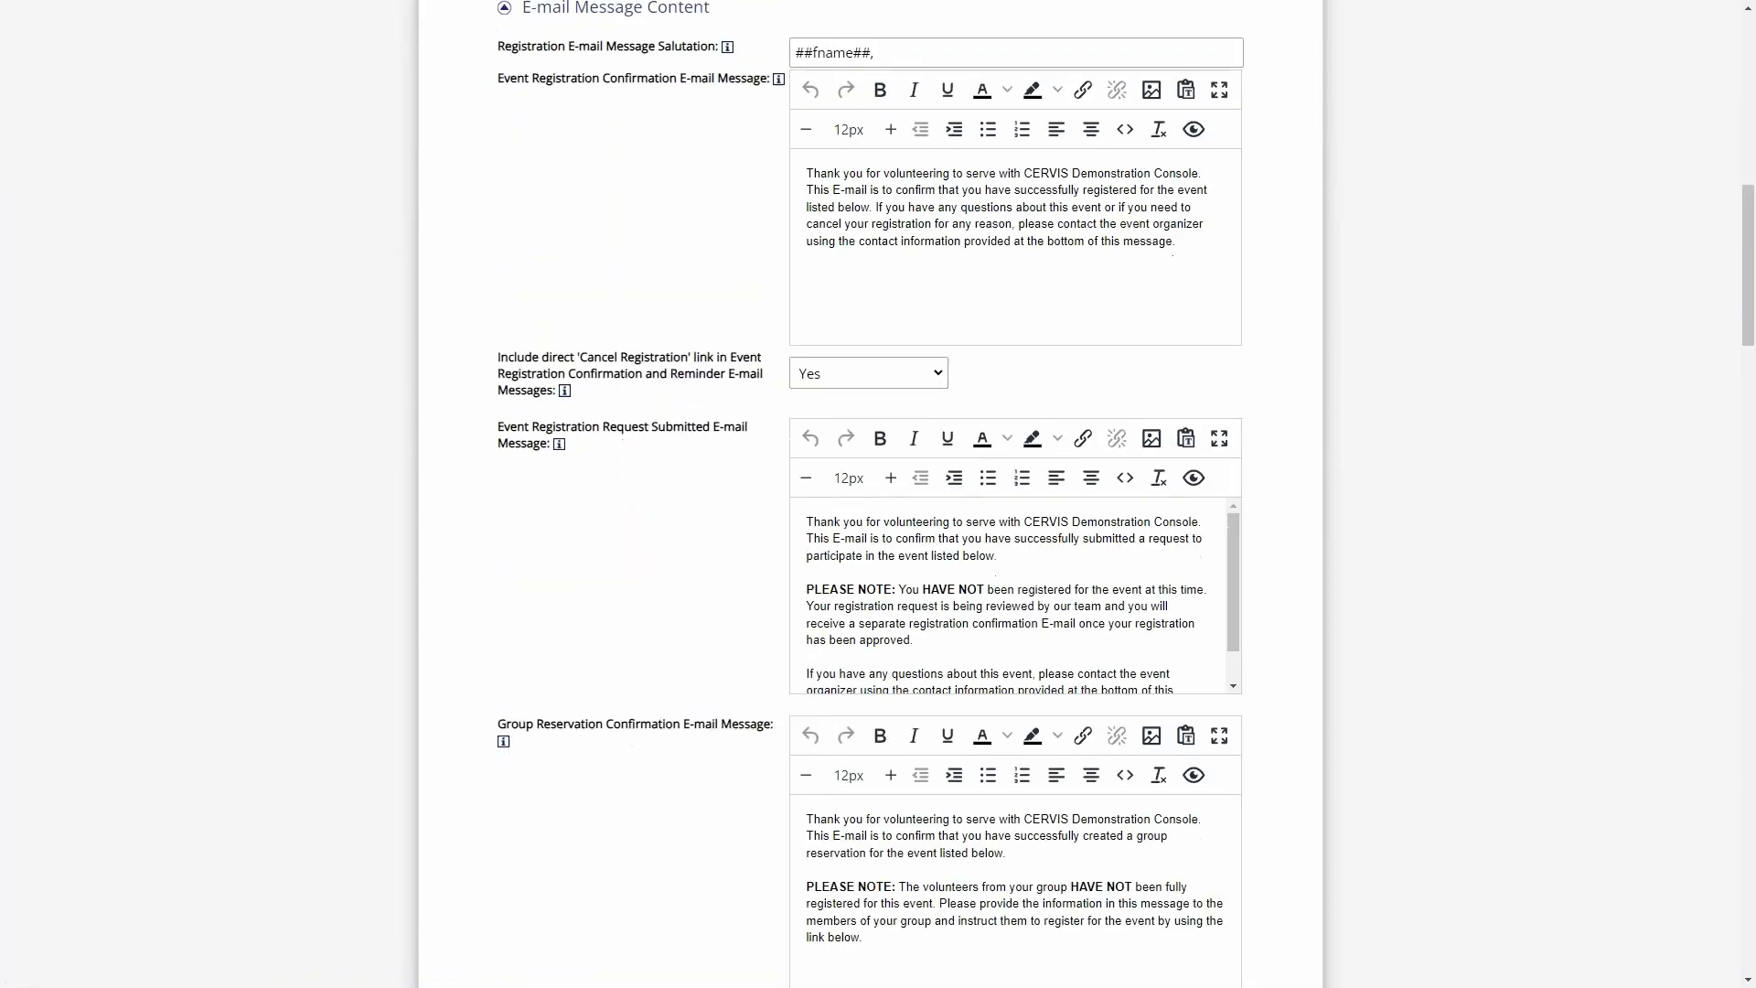
scroll(740, 430, "down", 5)
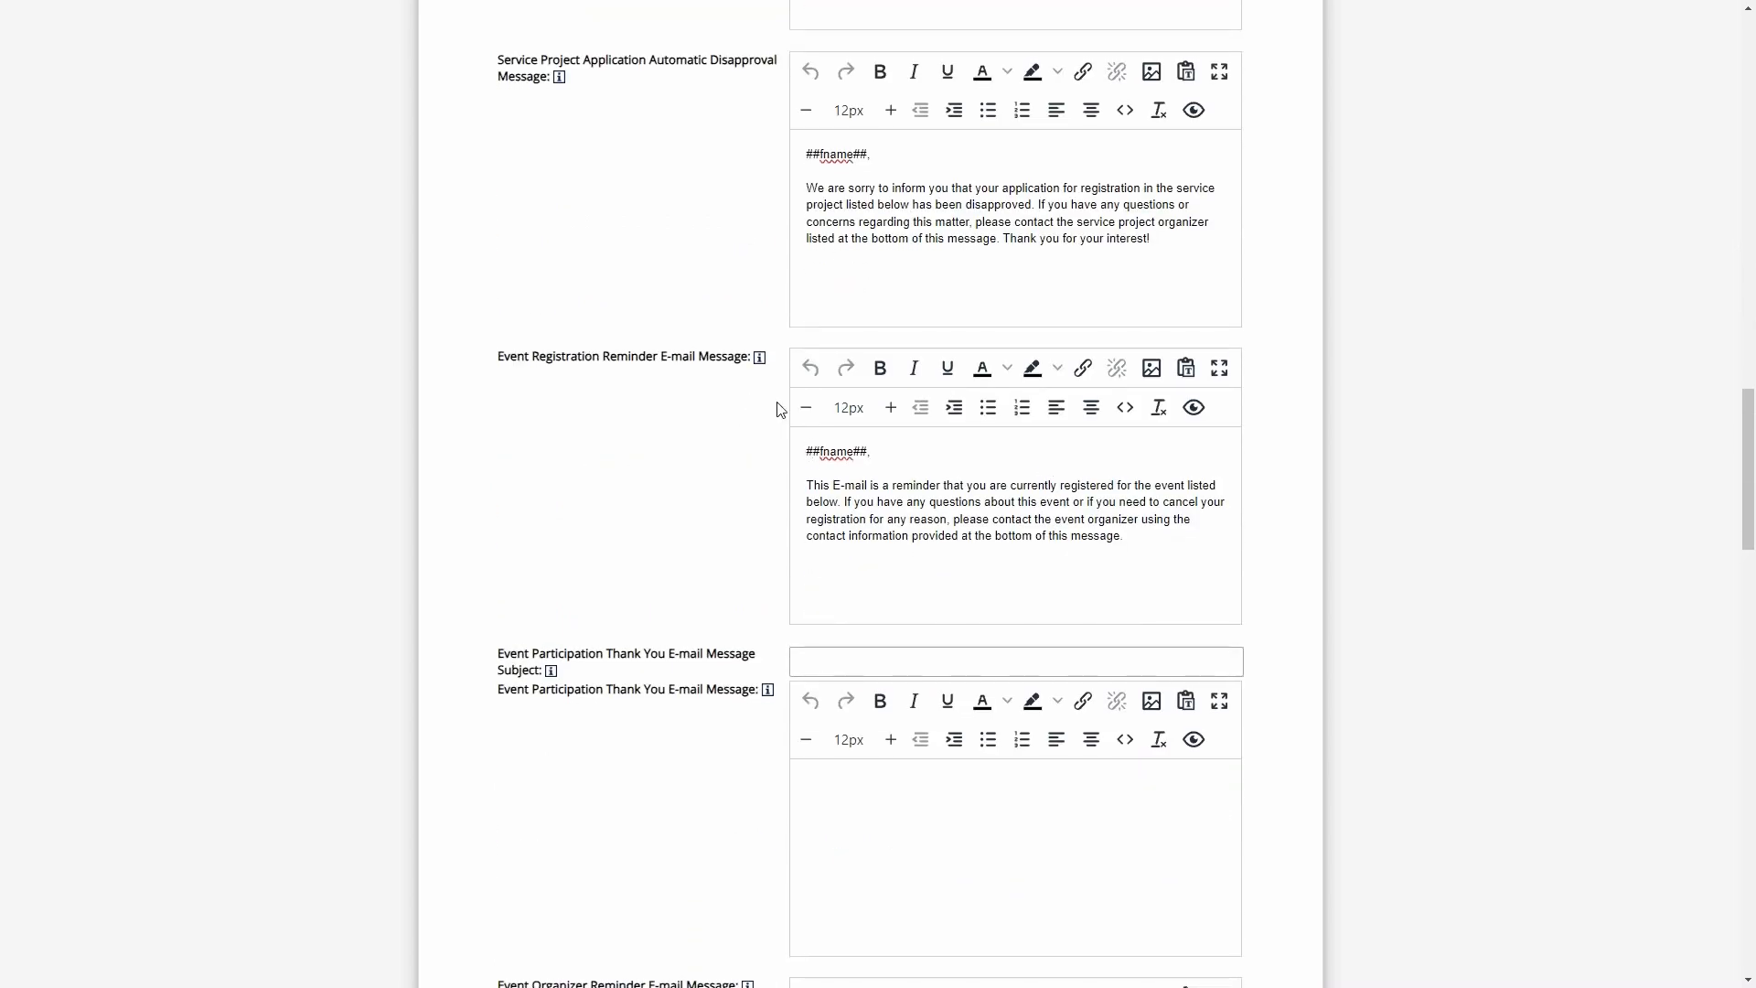
scroll(741, 432, "up", 5)
scroll(745, 436, "down", 7)
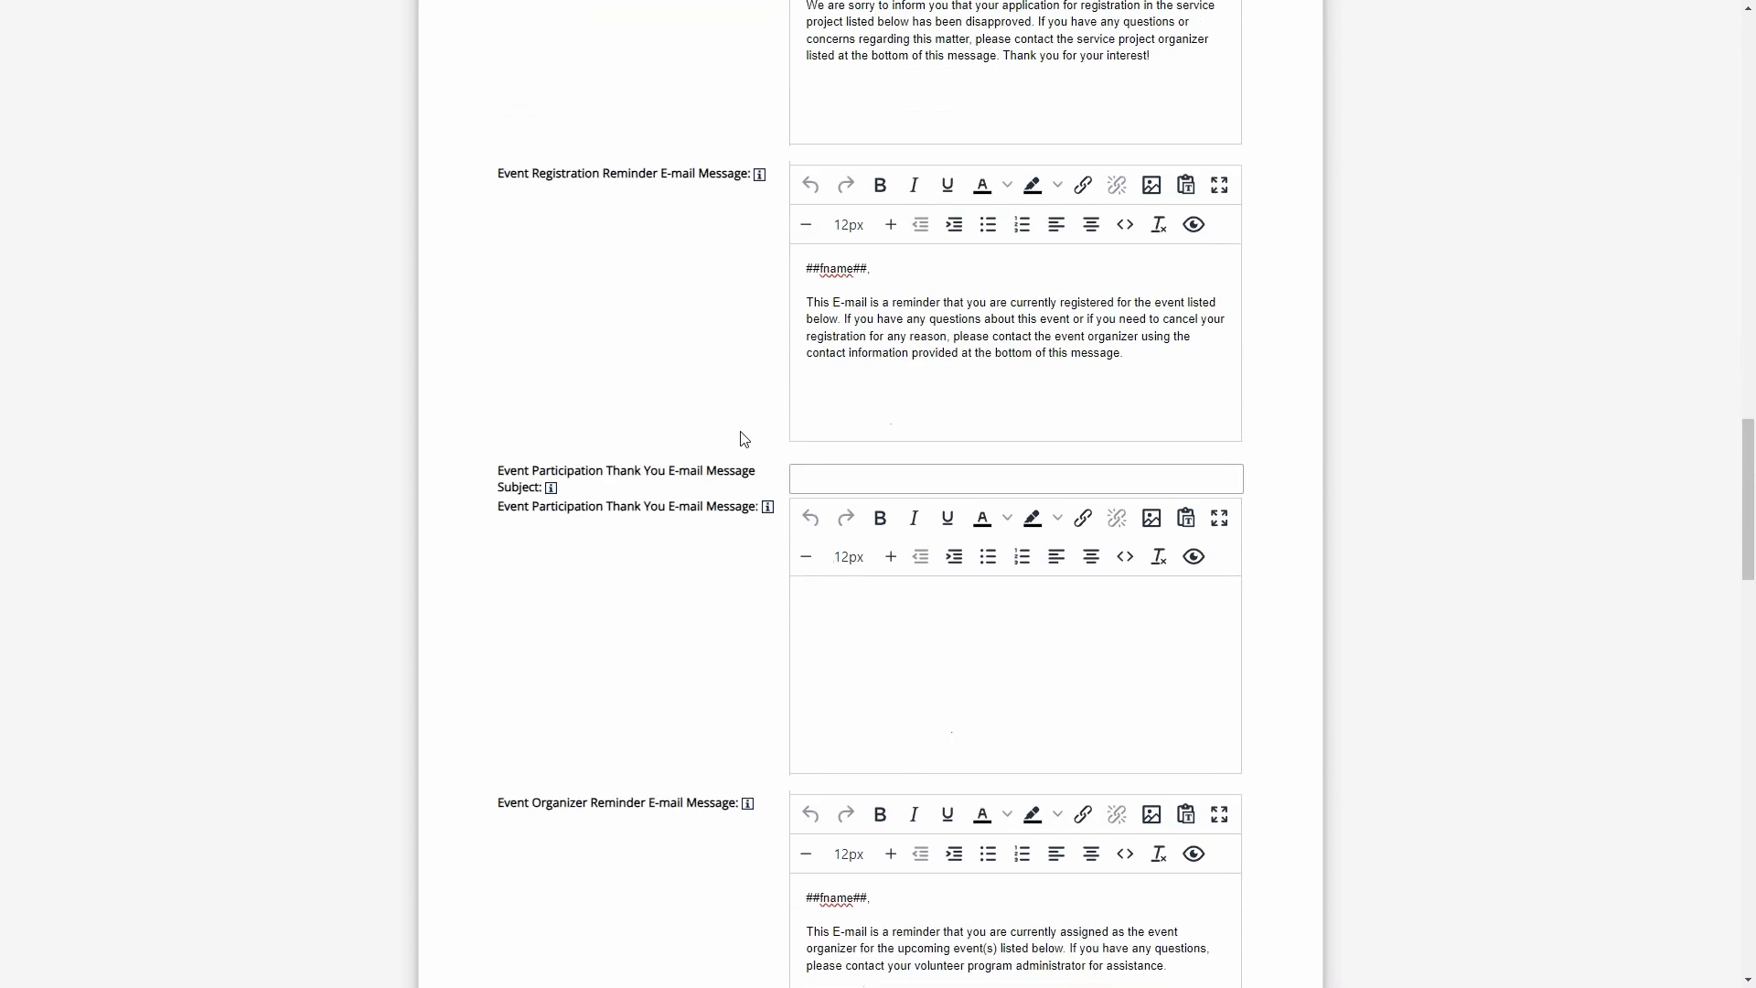
scroll(744, 600, "down", 5)
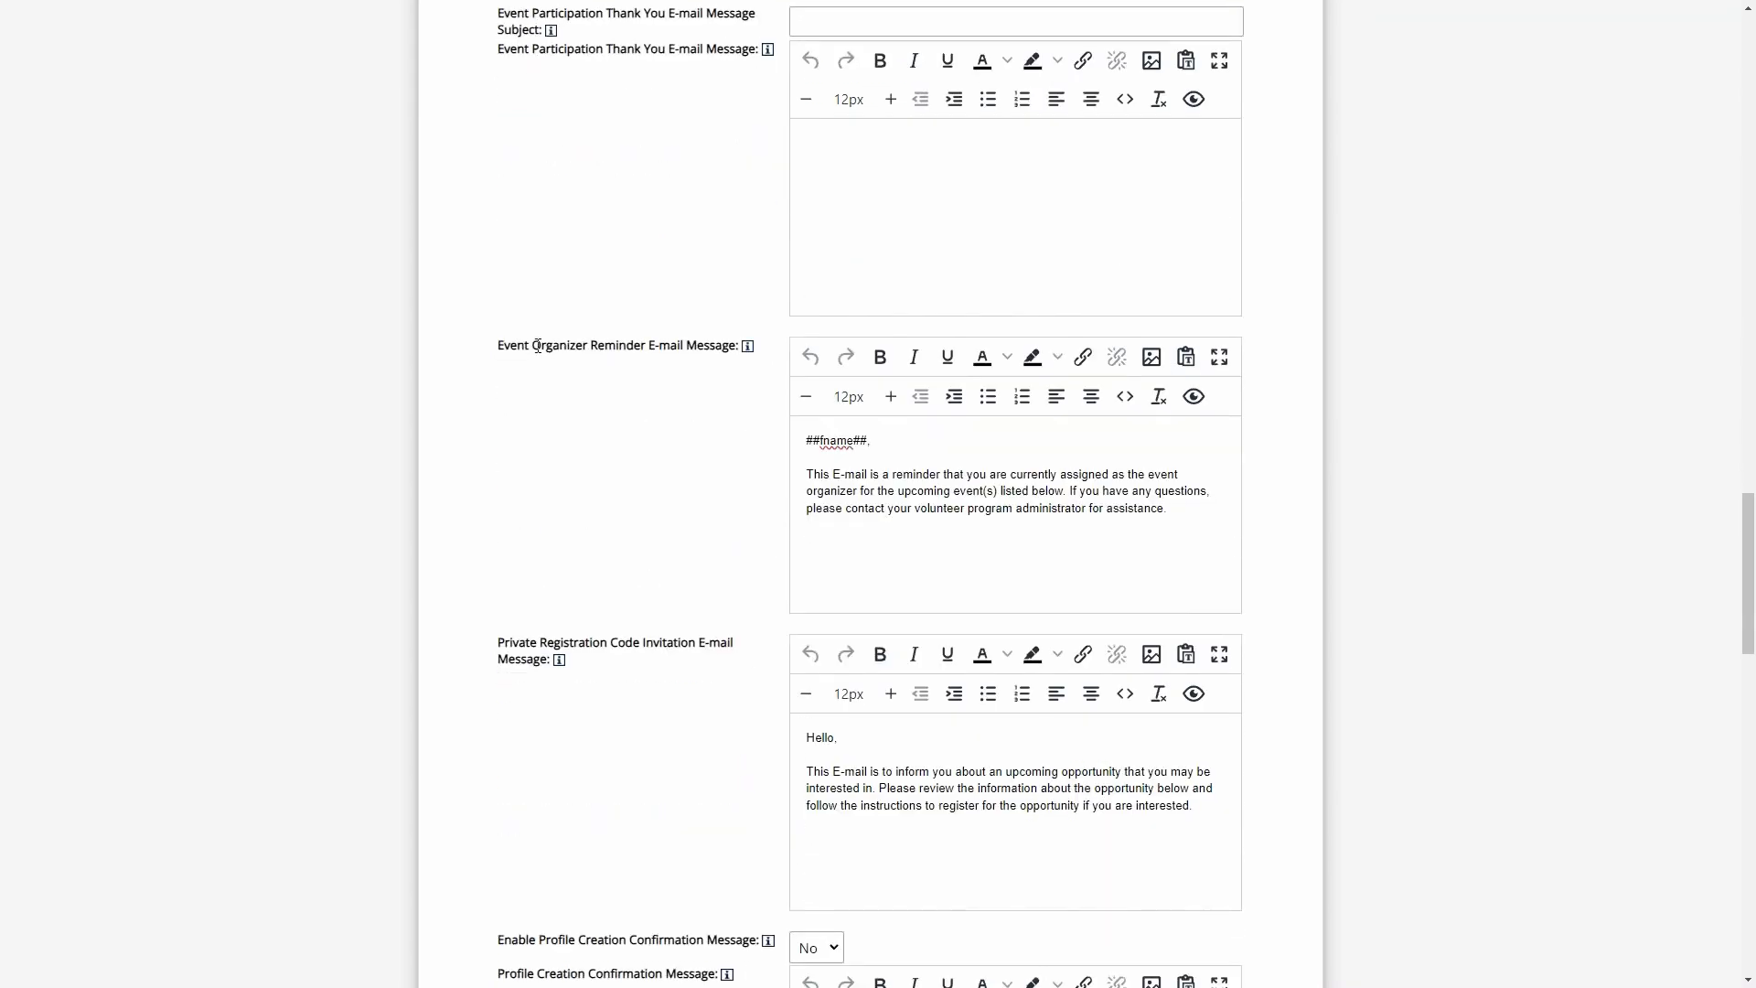
- Preview the Event Organizer Reminder E-mail Message and close the preview
left_click_drag(539, 346, 716, 346)
left_click(945, 529)
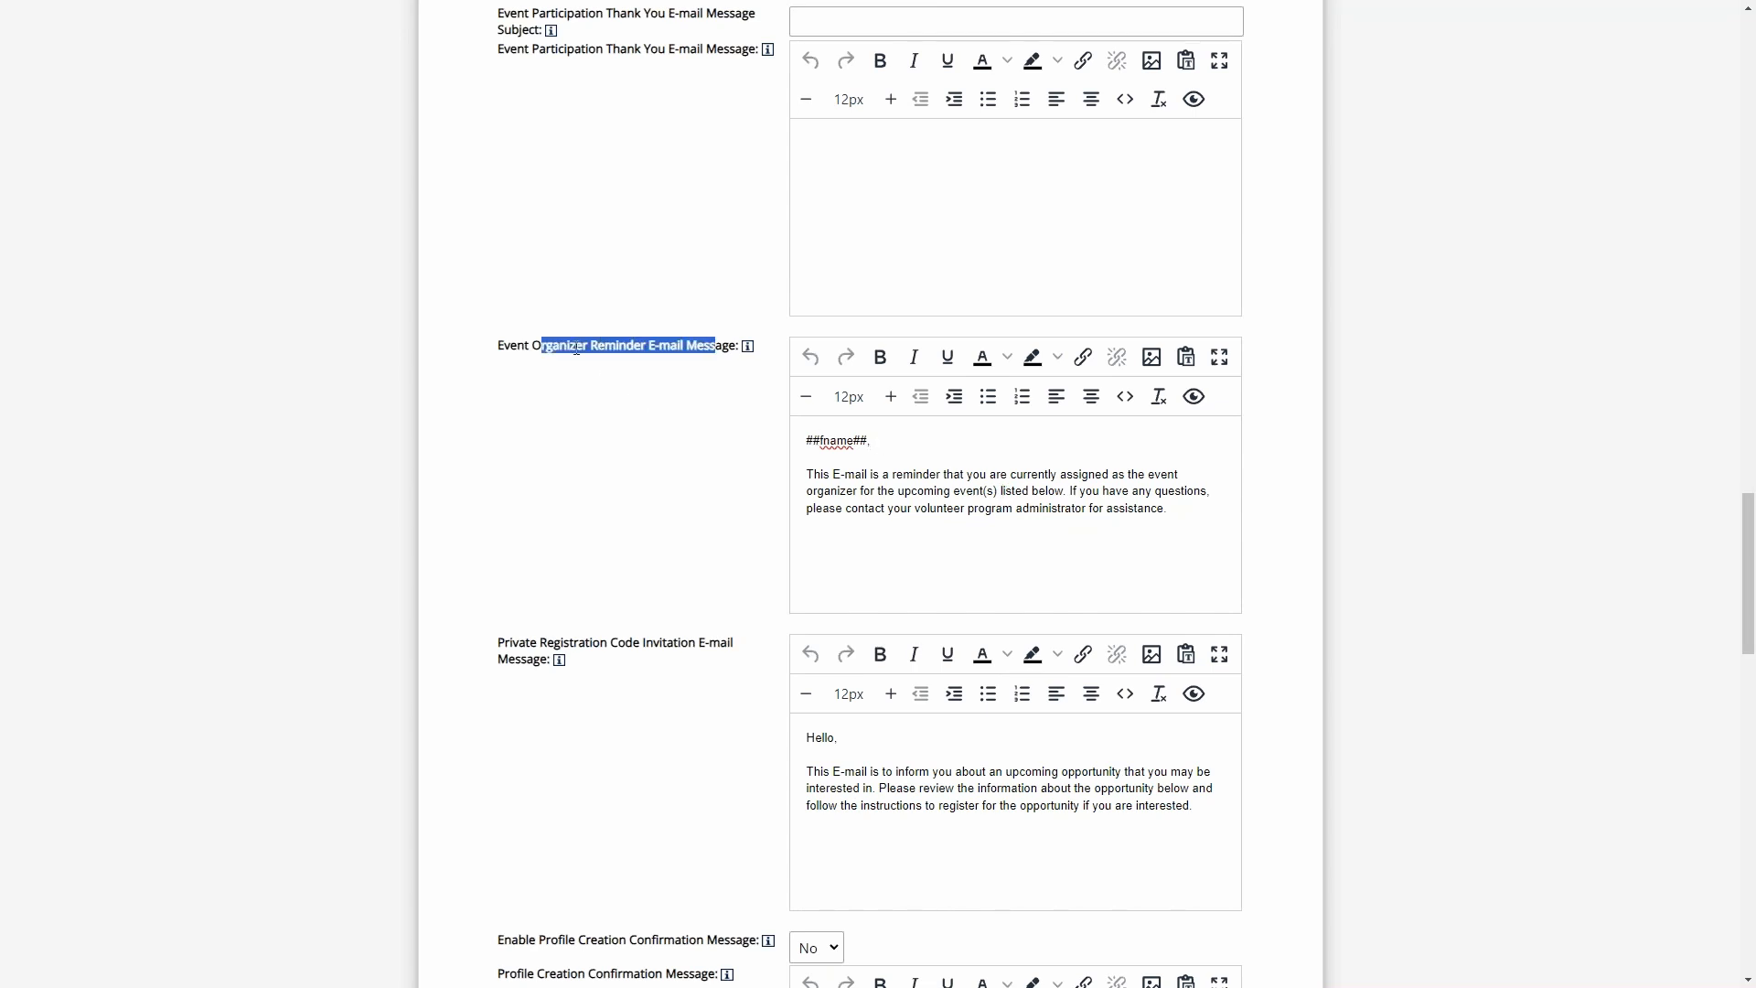
left_click(533, 346)
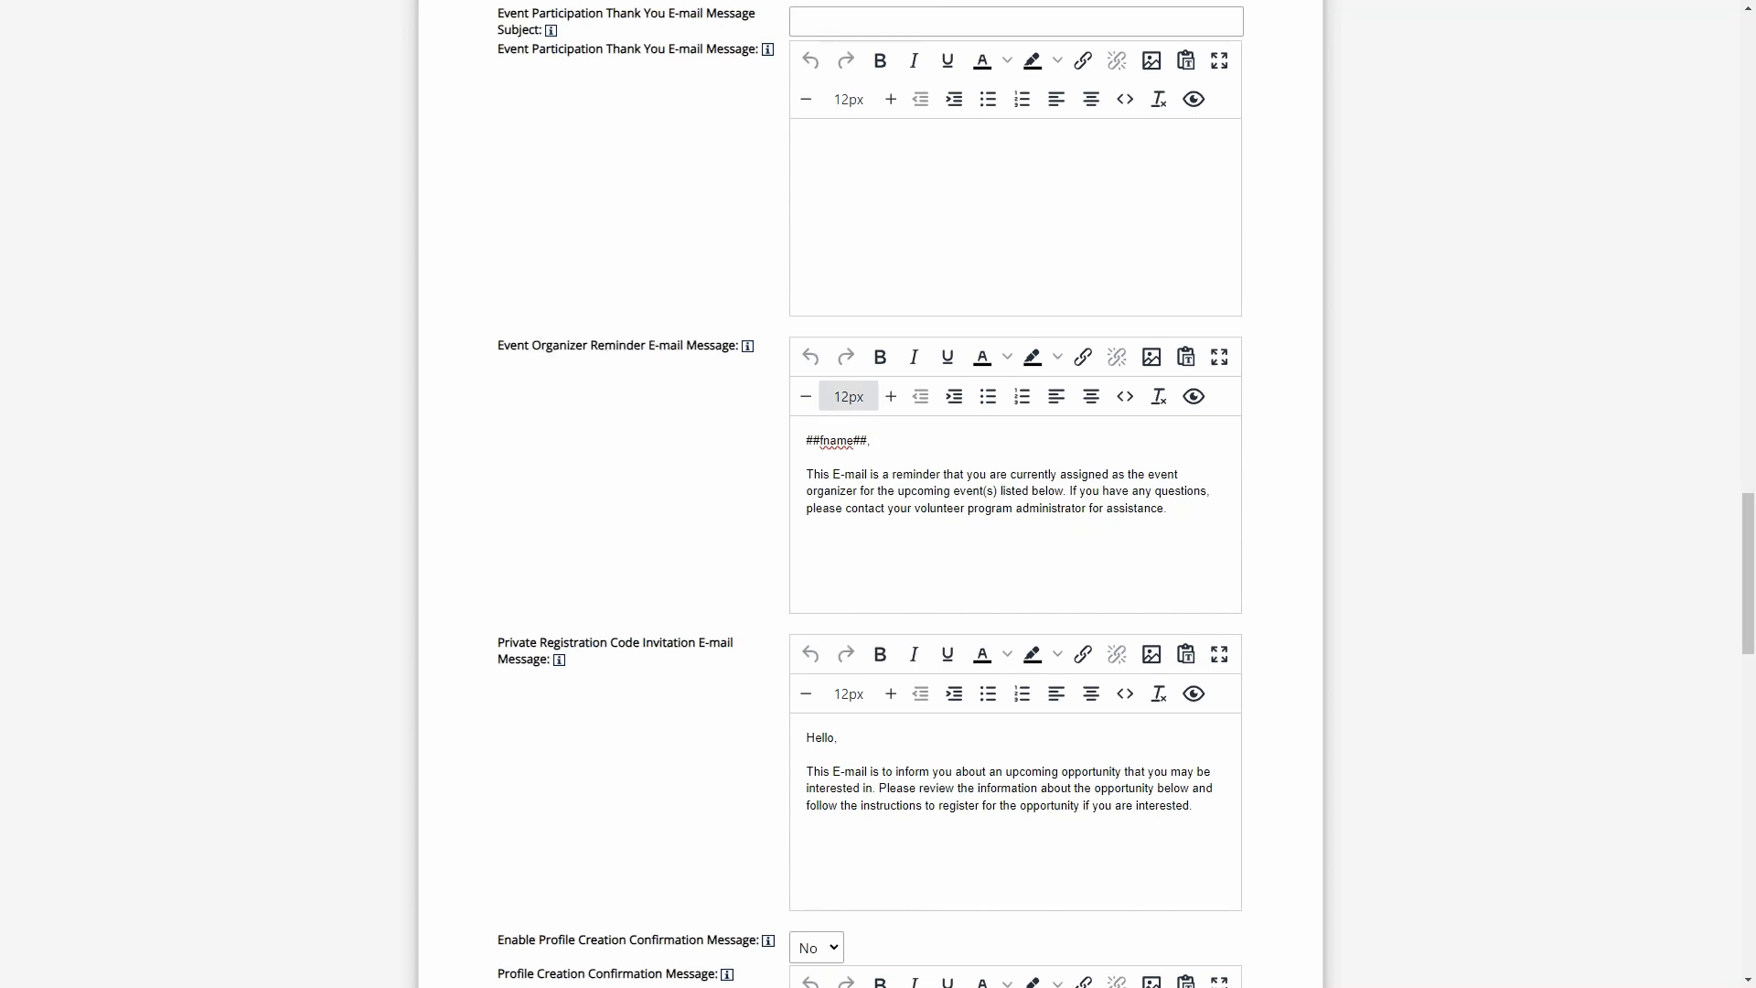
left_click(945, 492)
left_click(1193, 396)
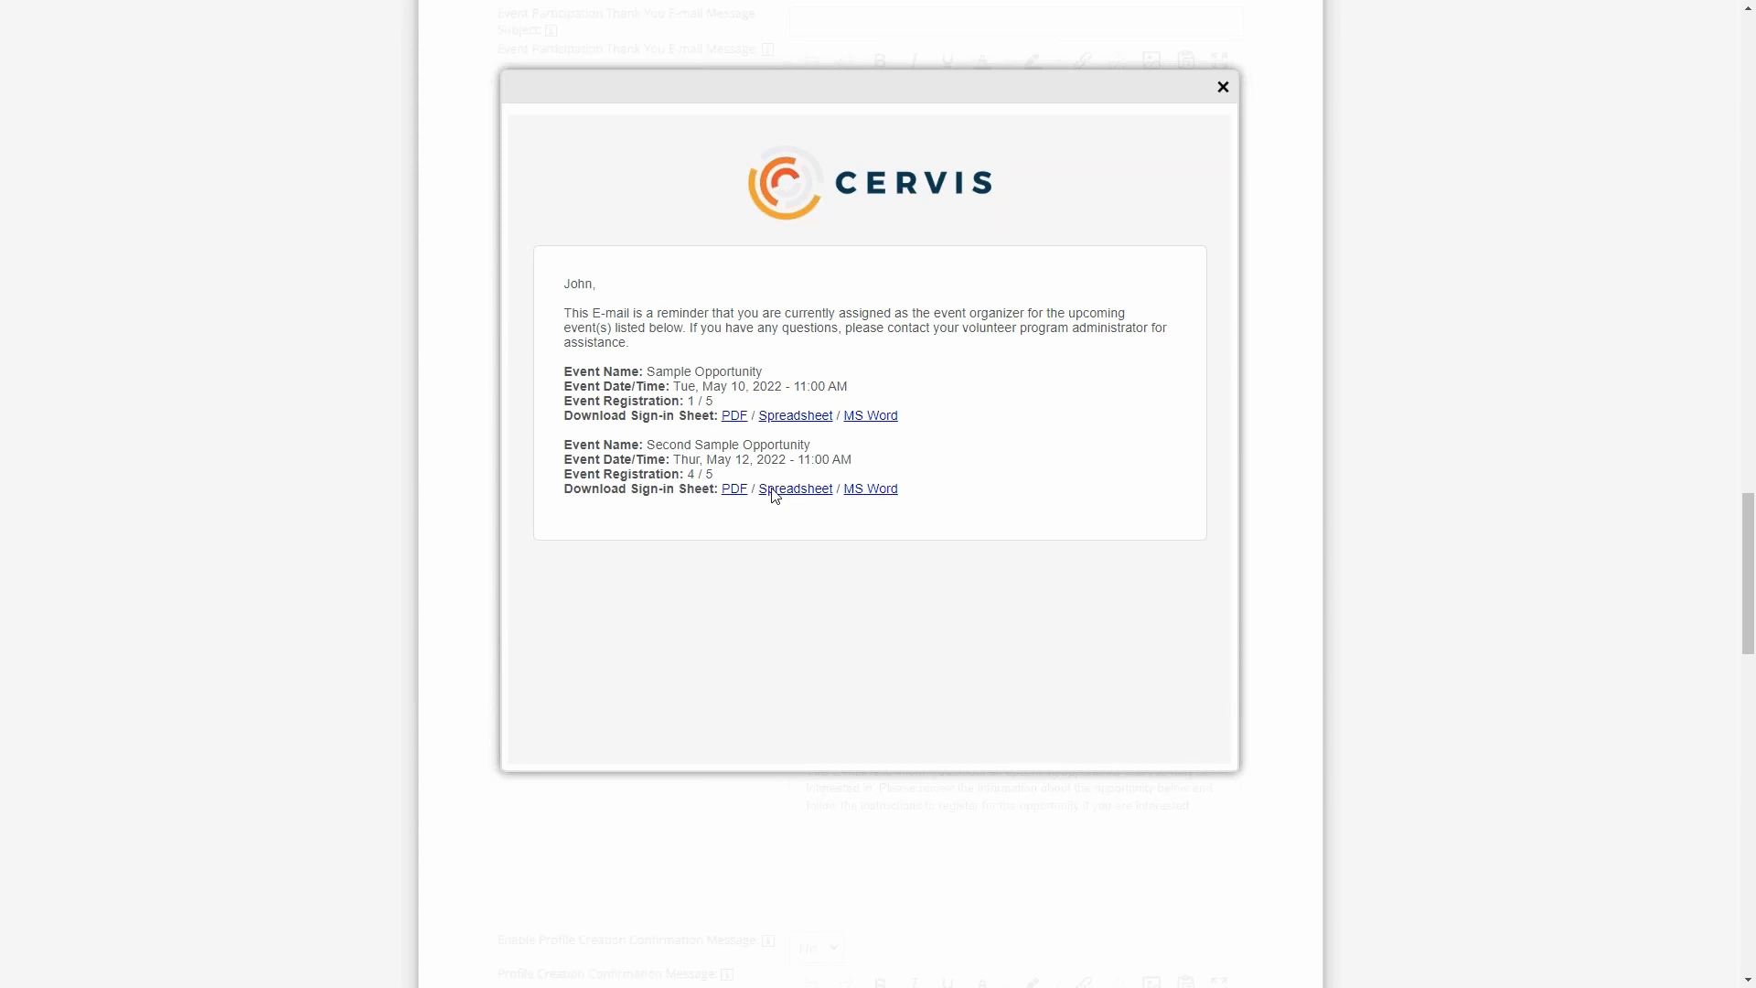
left_click(1225, 88)
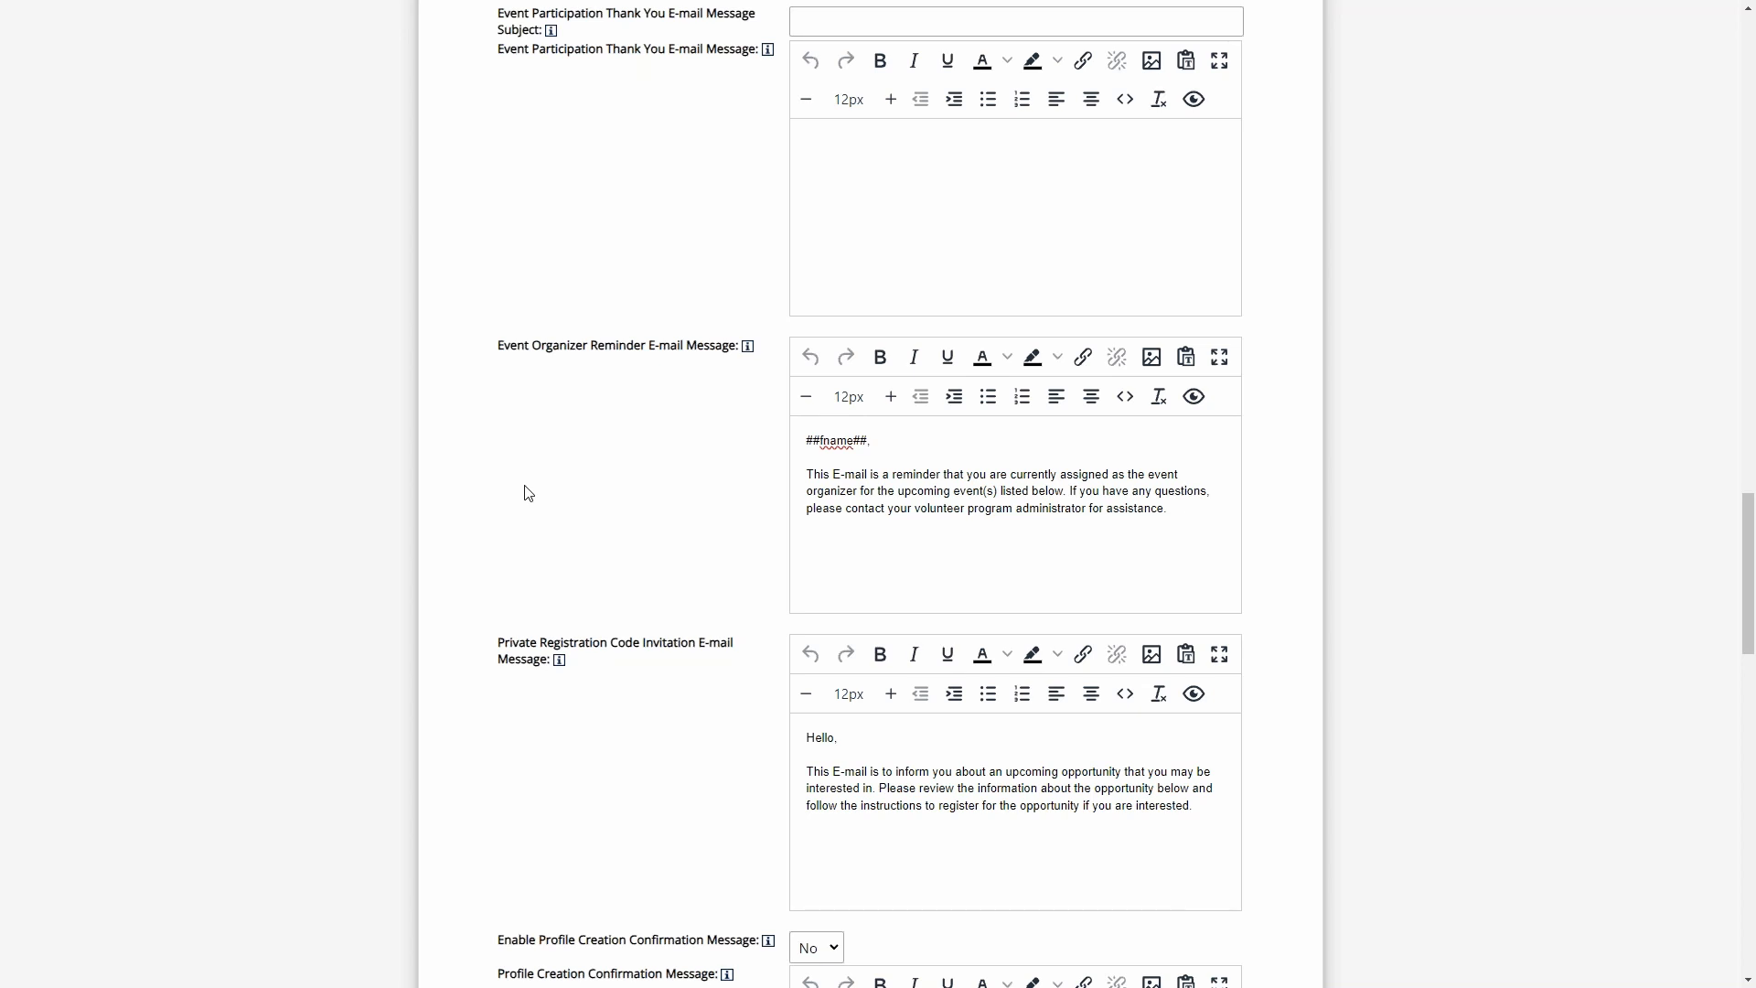
- Set the Event Participation Thank You E-mail Message Subject to "Test"
scroll(608, 357, "up", 4)
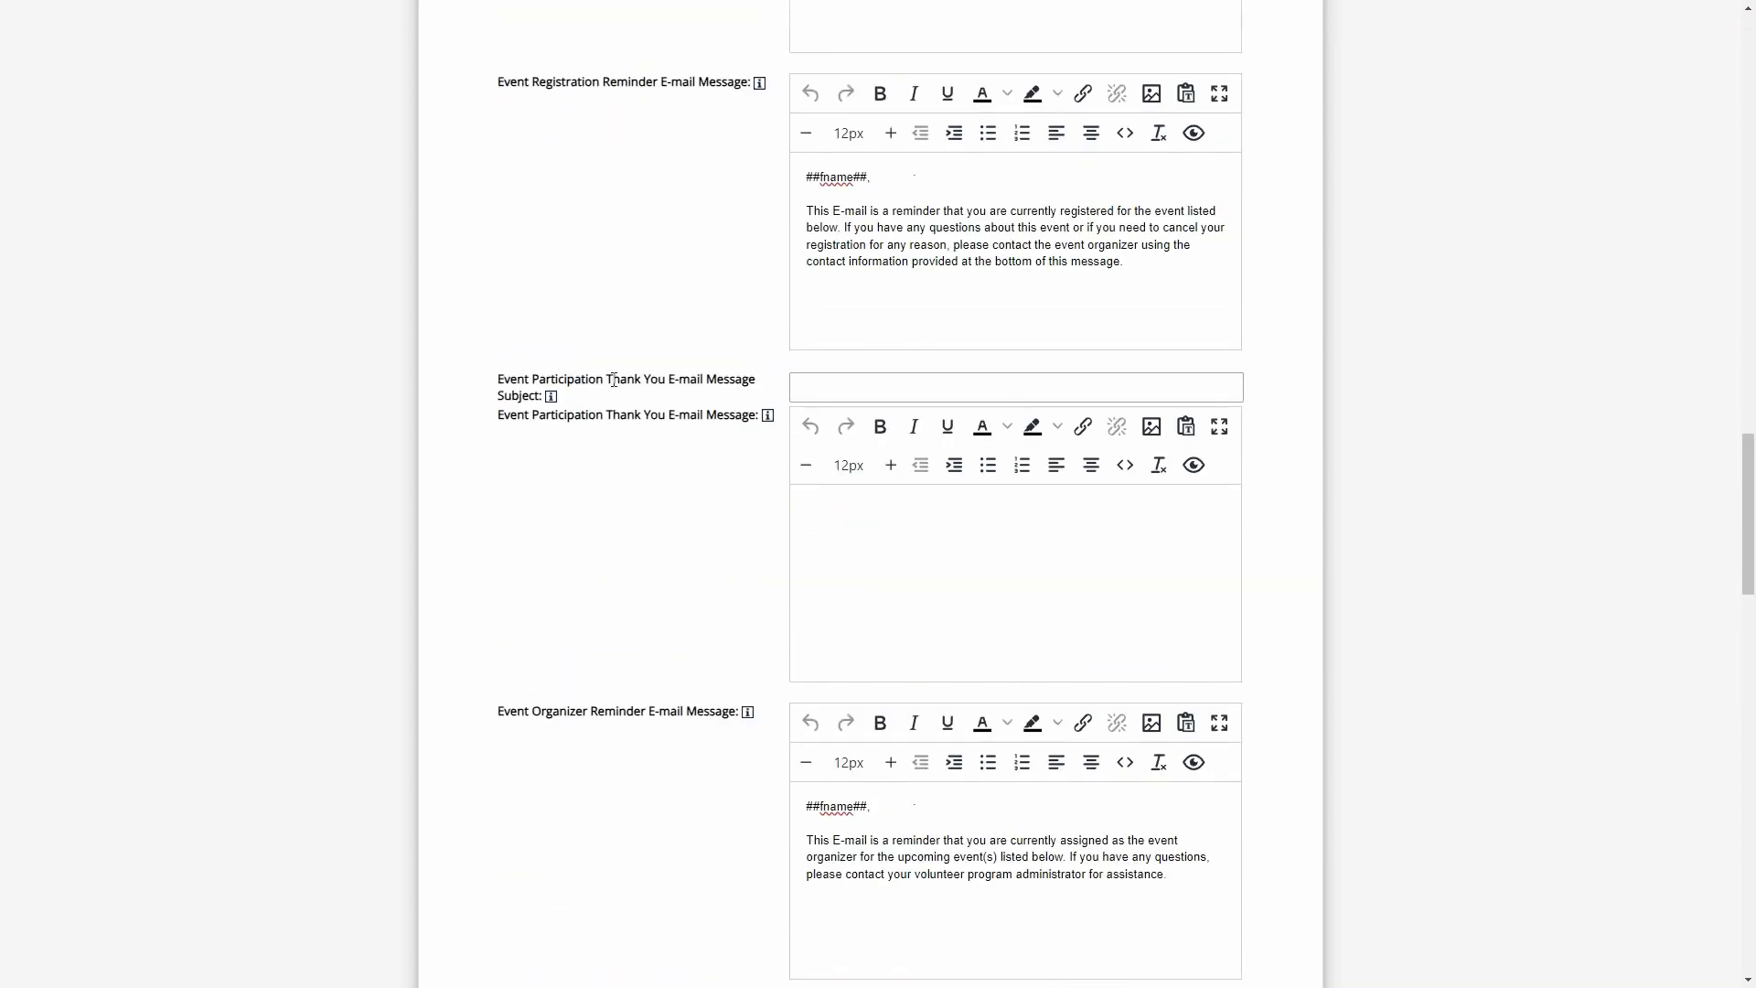
left_click_drag(621, 375, 705, 396)
left_click(835, 386)
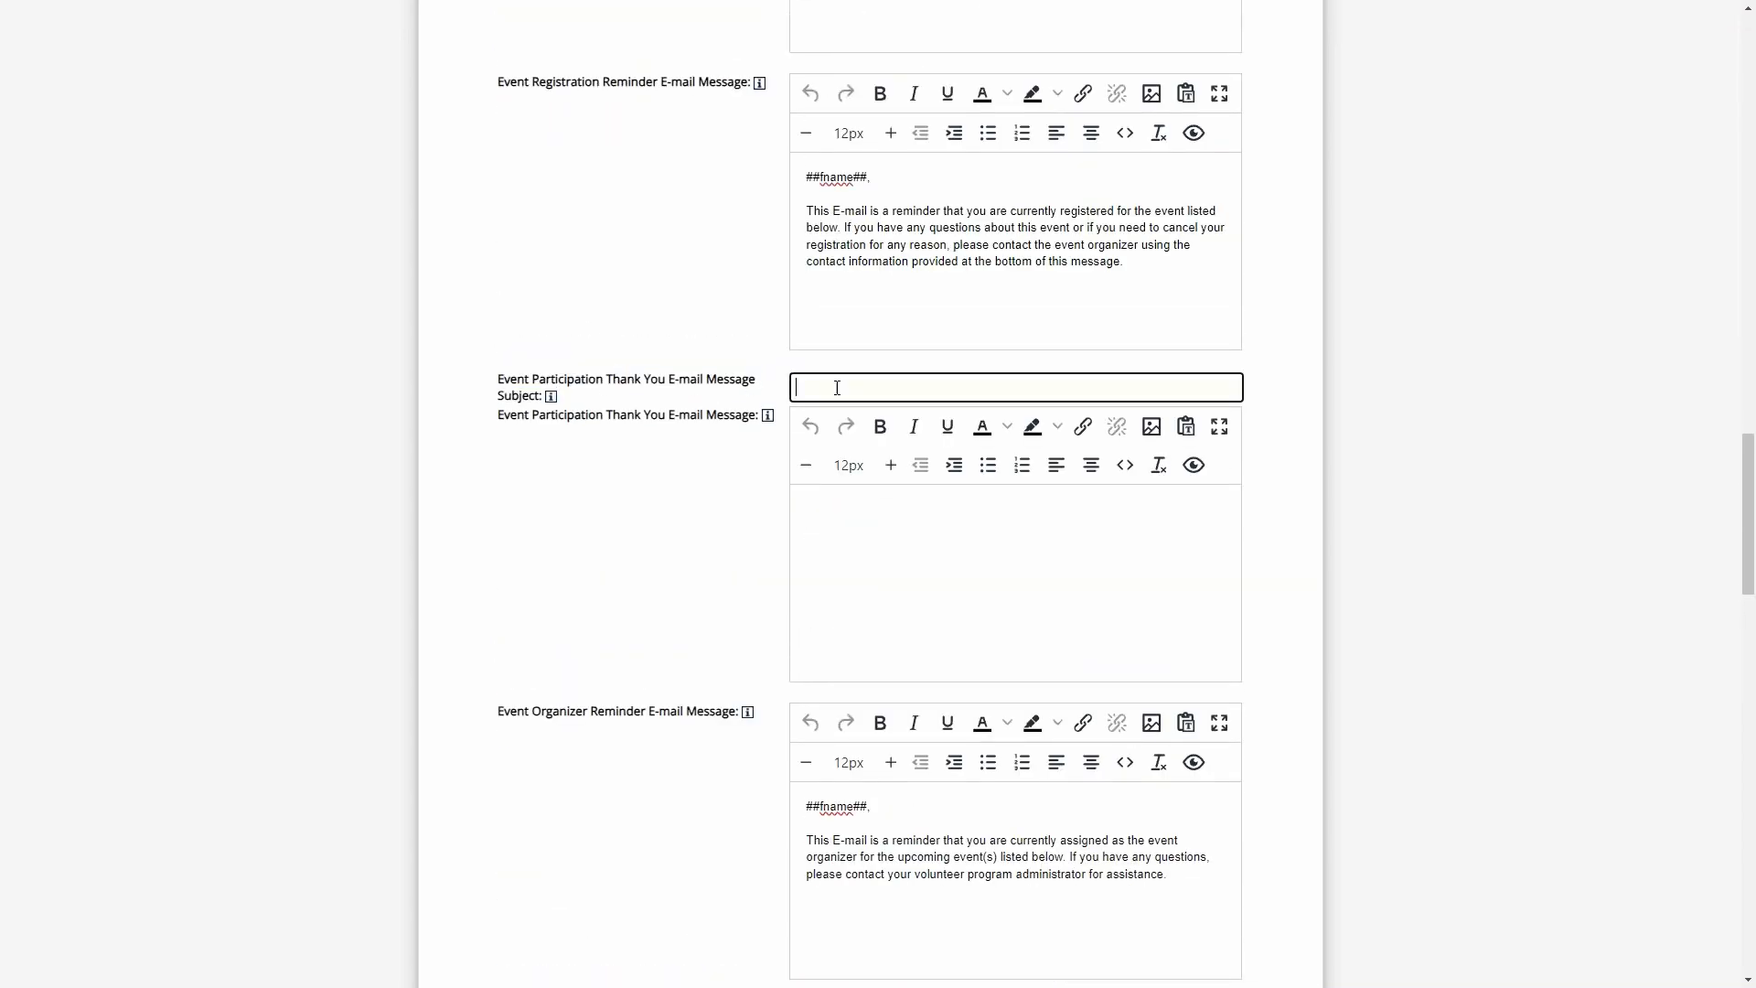
type("Test")
- Enter "THANK YOU ##fname##" as the Event Participation Thank You E-mail Message and save the system configuration
left_click(910, 560)
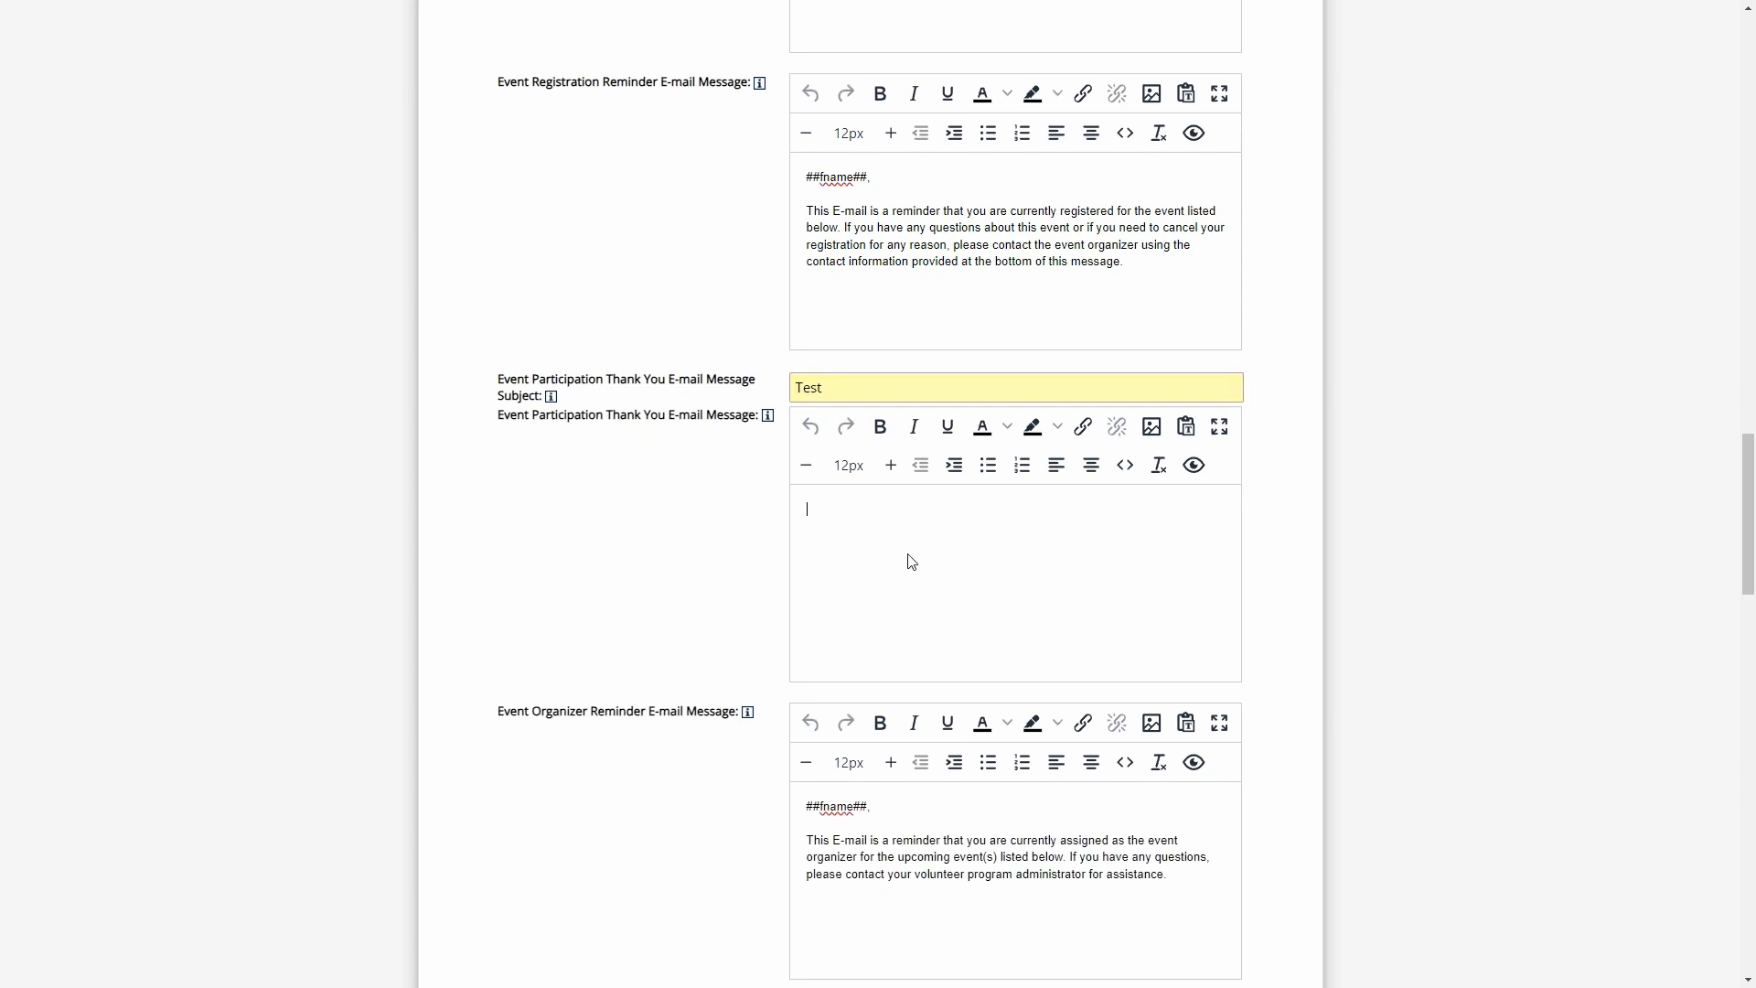
type("THANK YOU")
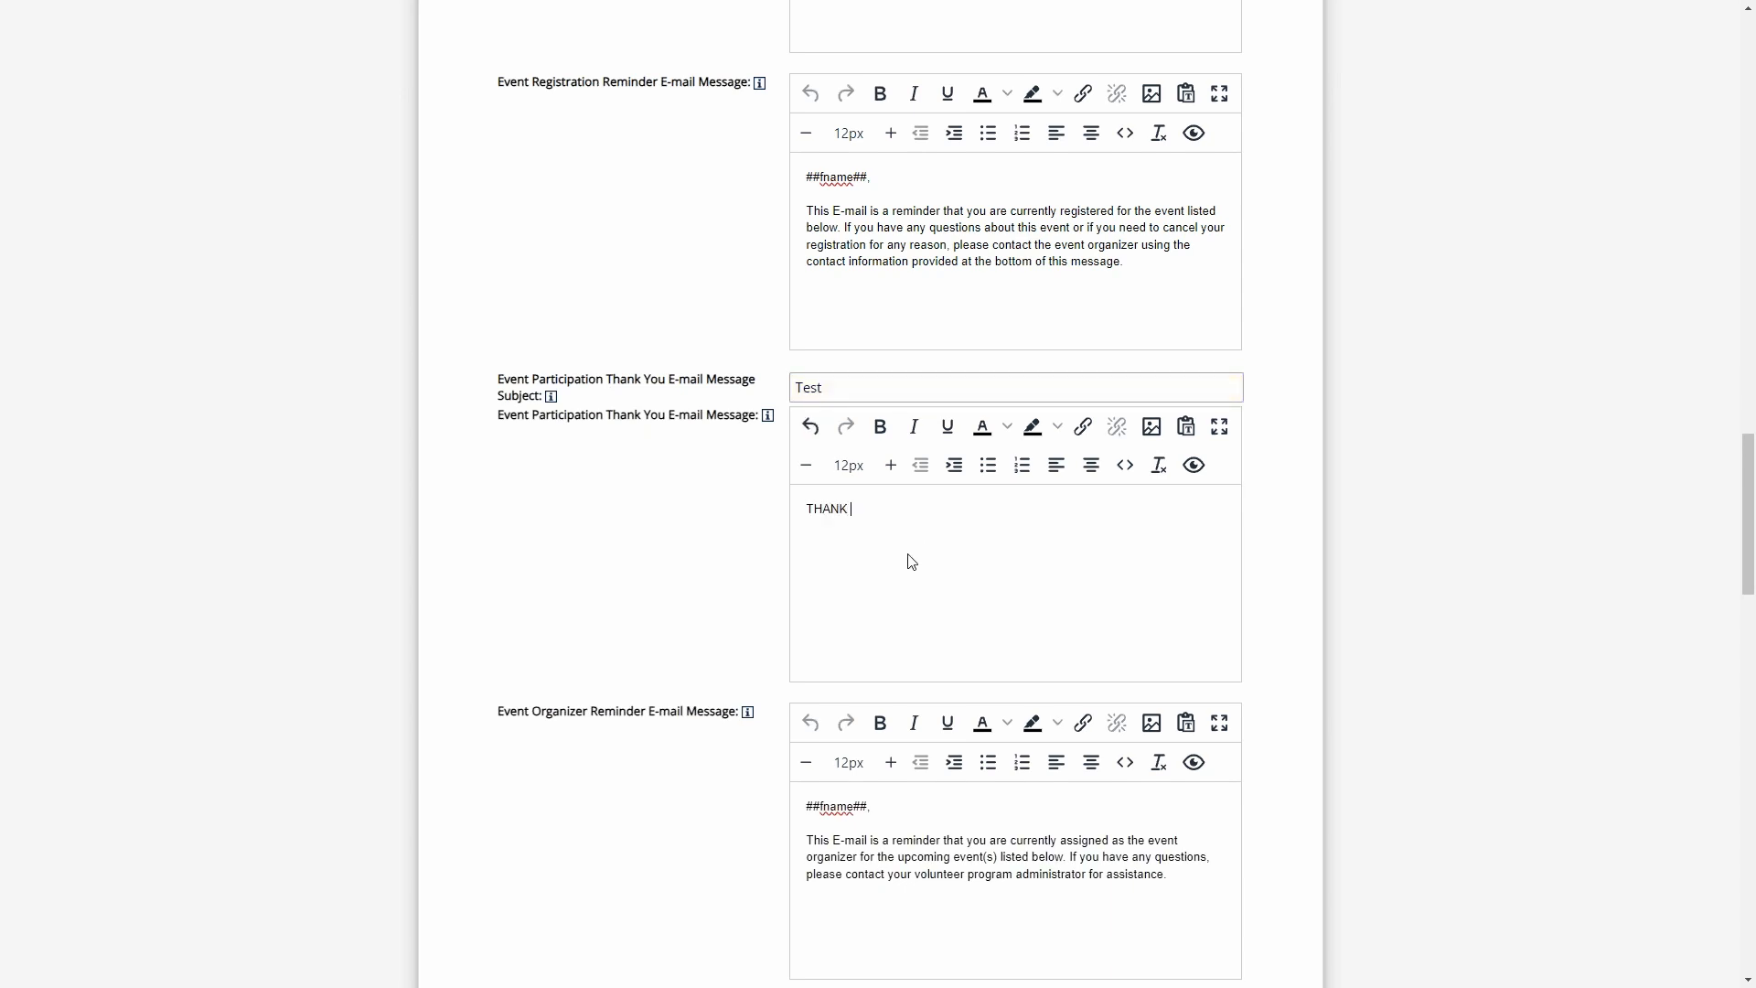
mouse_move(769, 419)
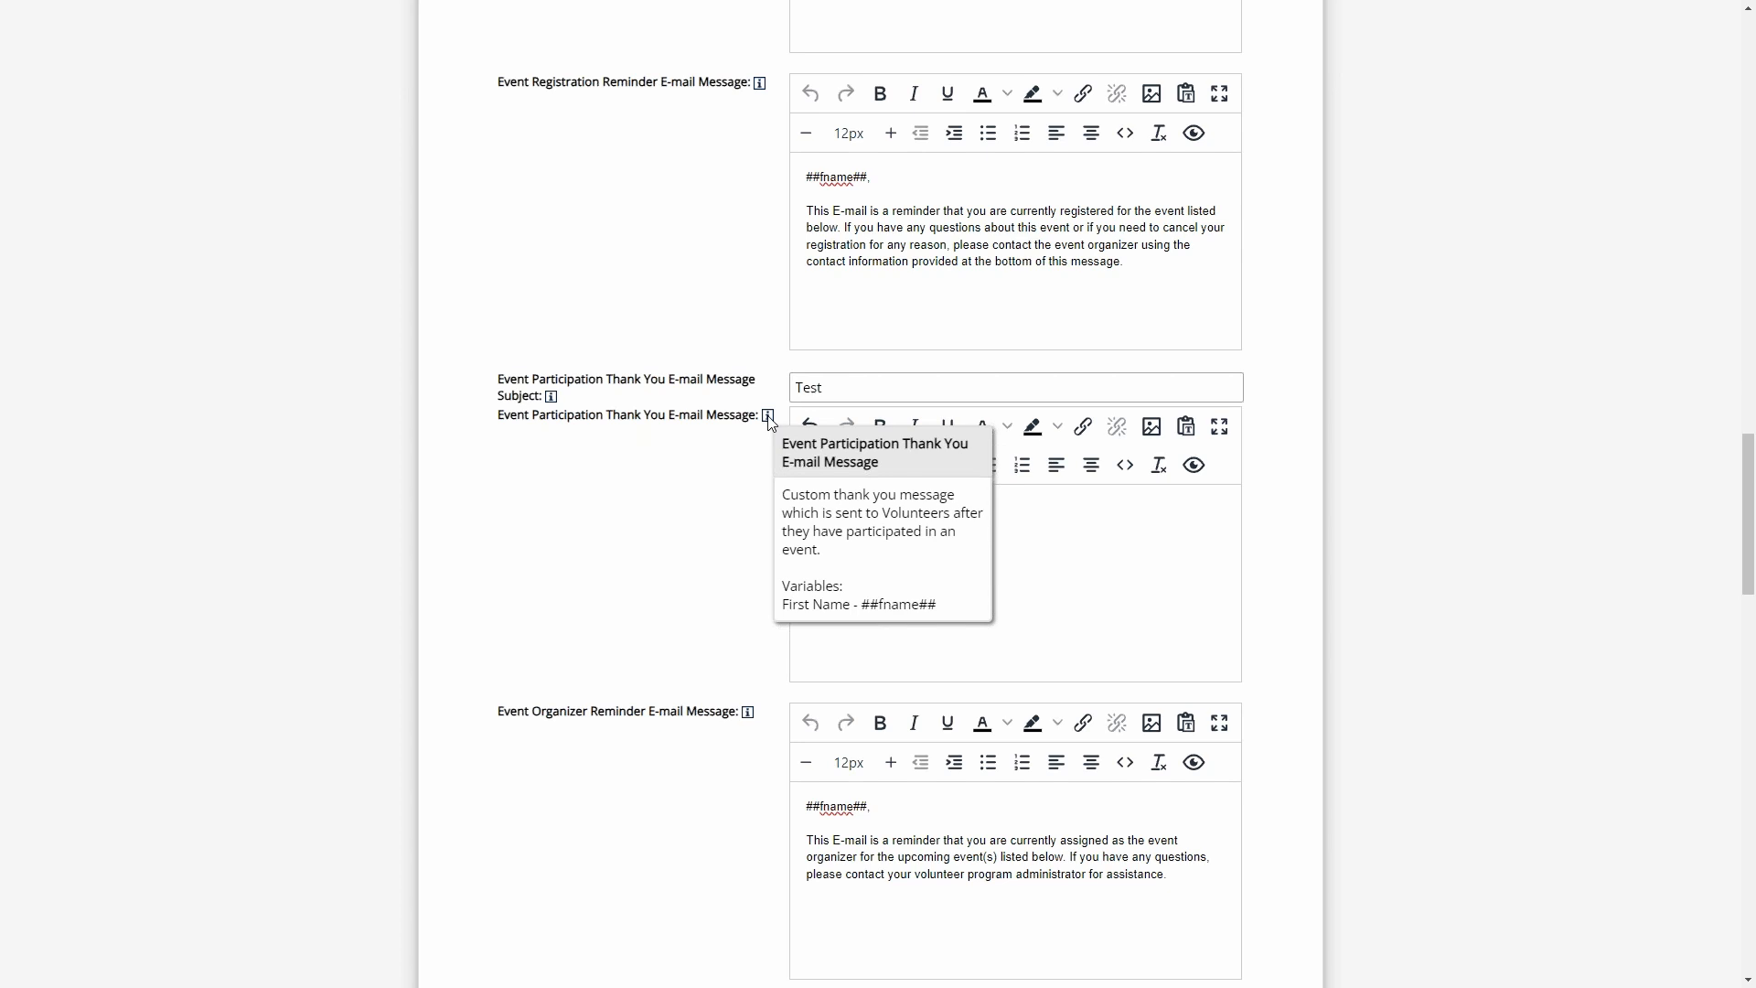
type("#")
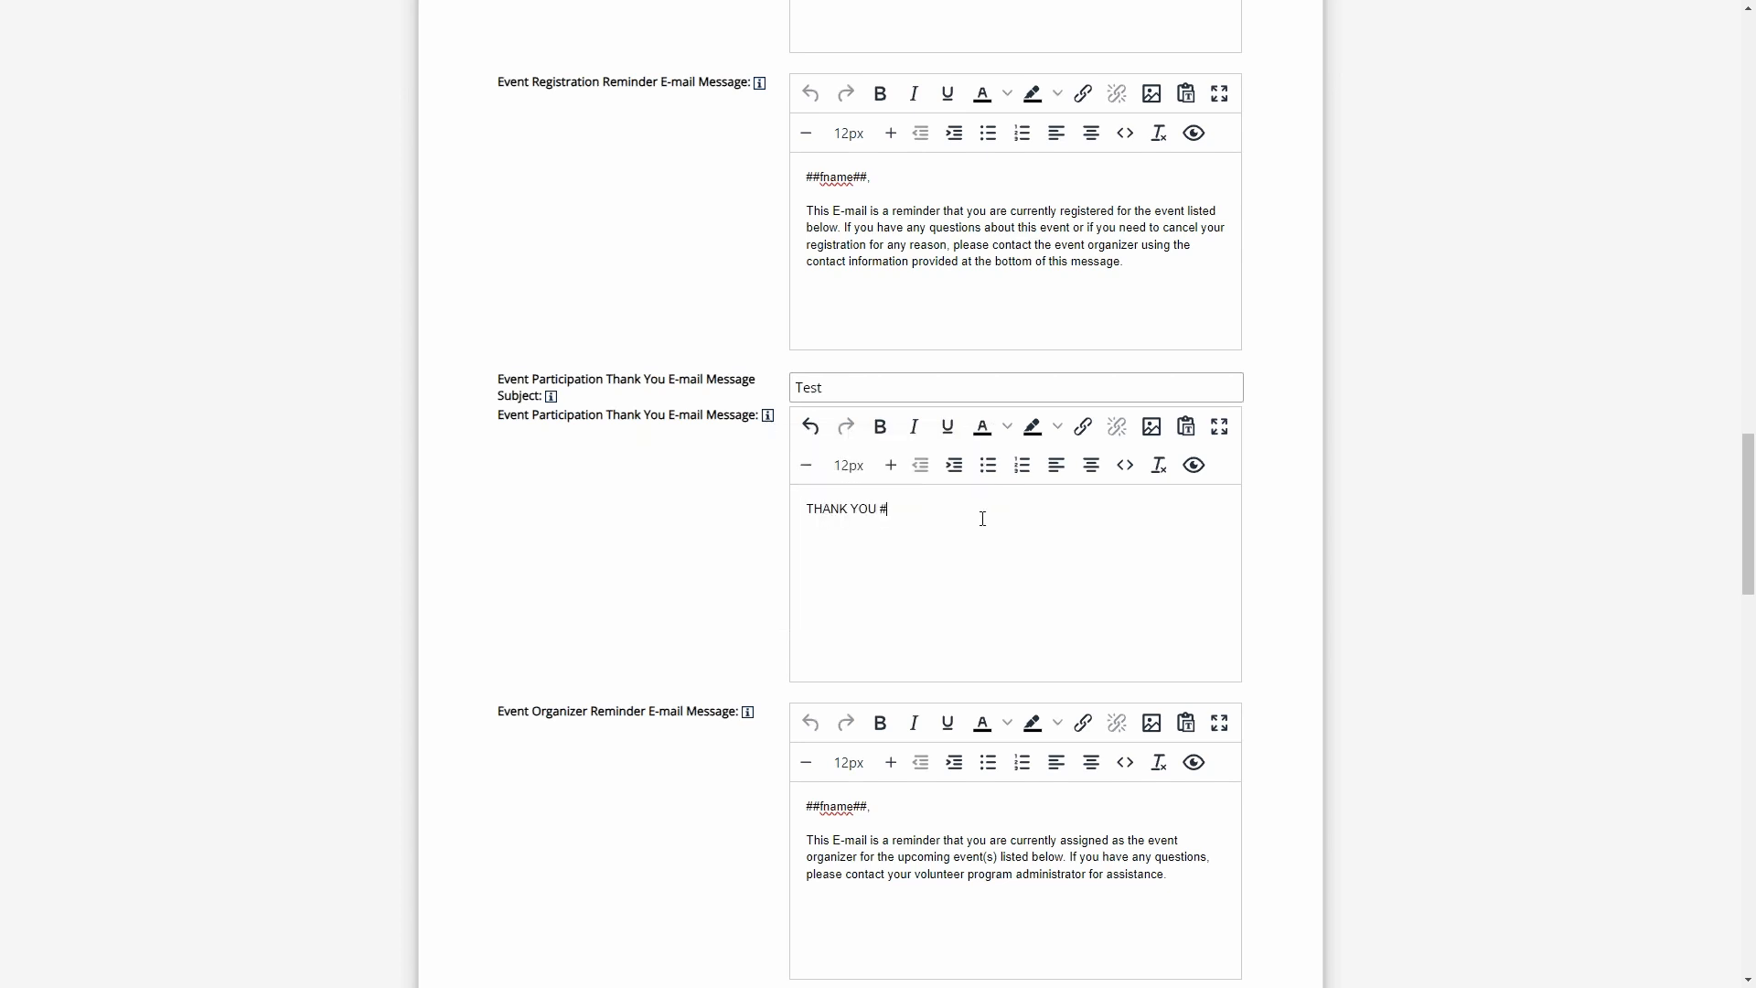
type("#fname##")
left_click_drag(970, 510, 840, 509)
left_click(985, 508)
scroll(776, 494, "down", 20)
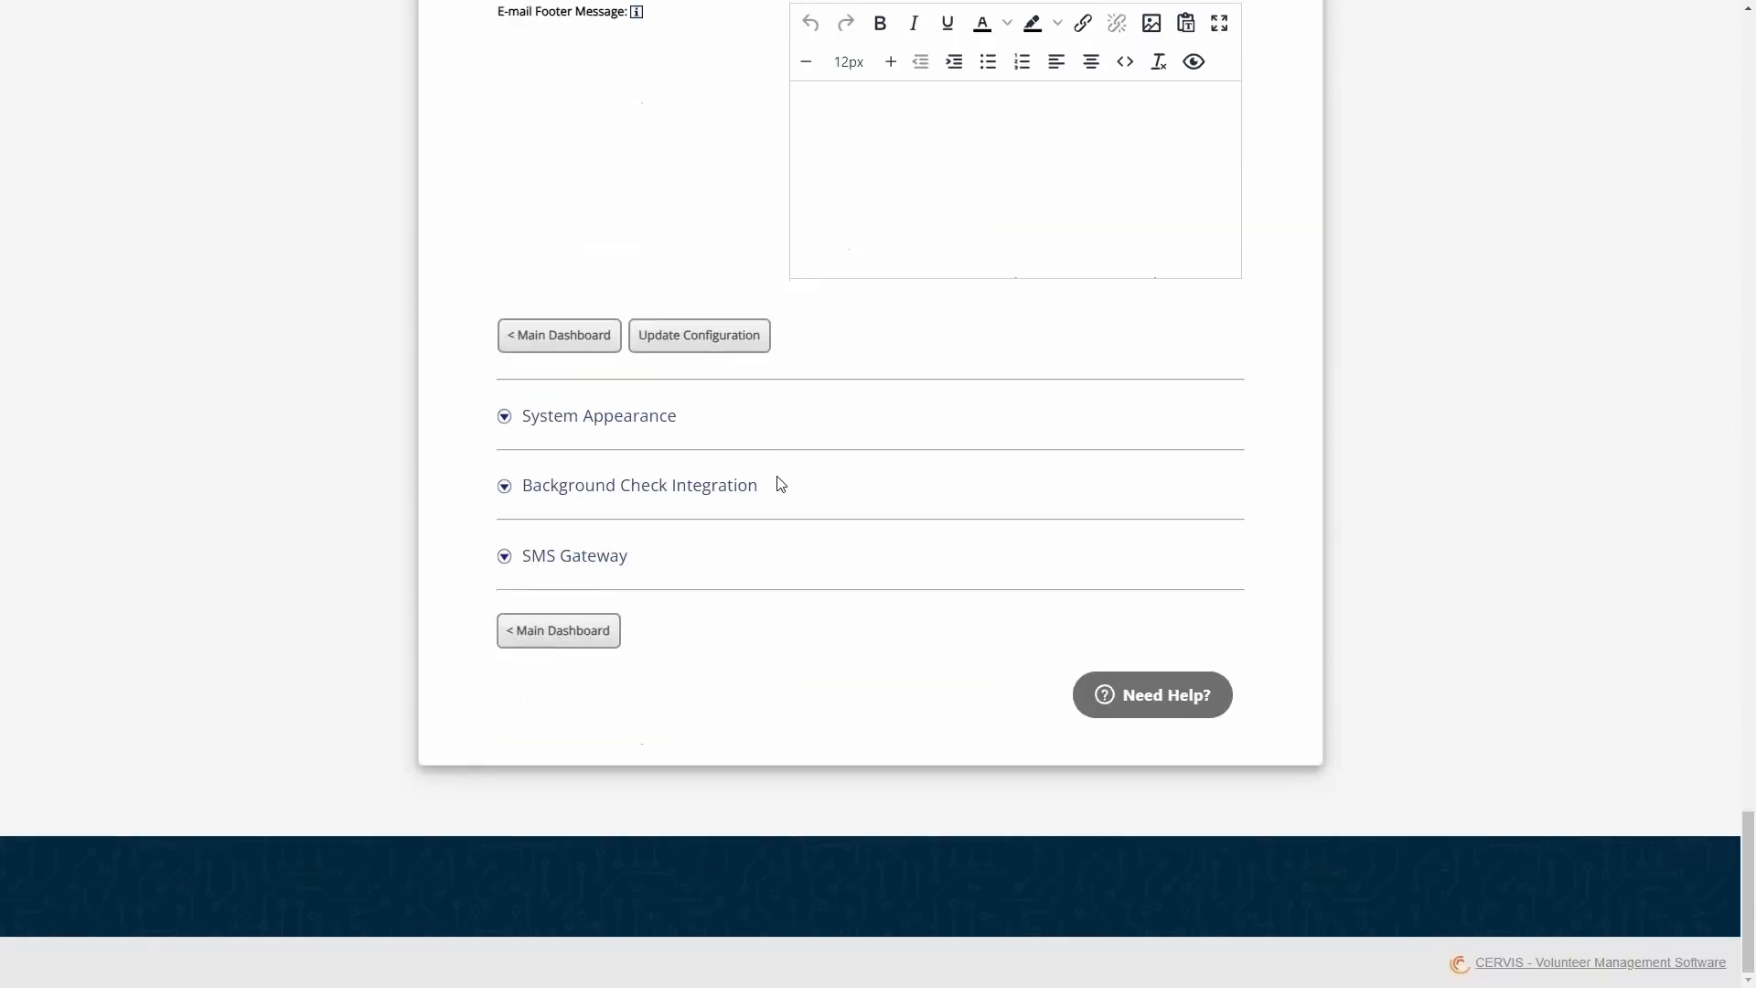
left_click(745, 337)
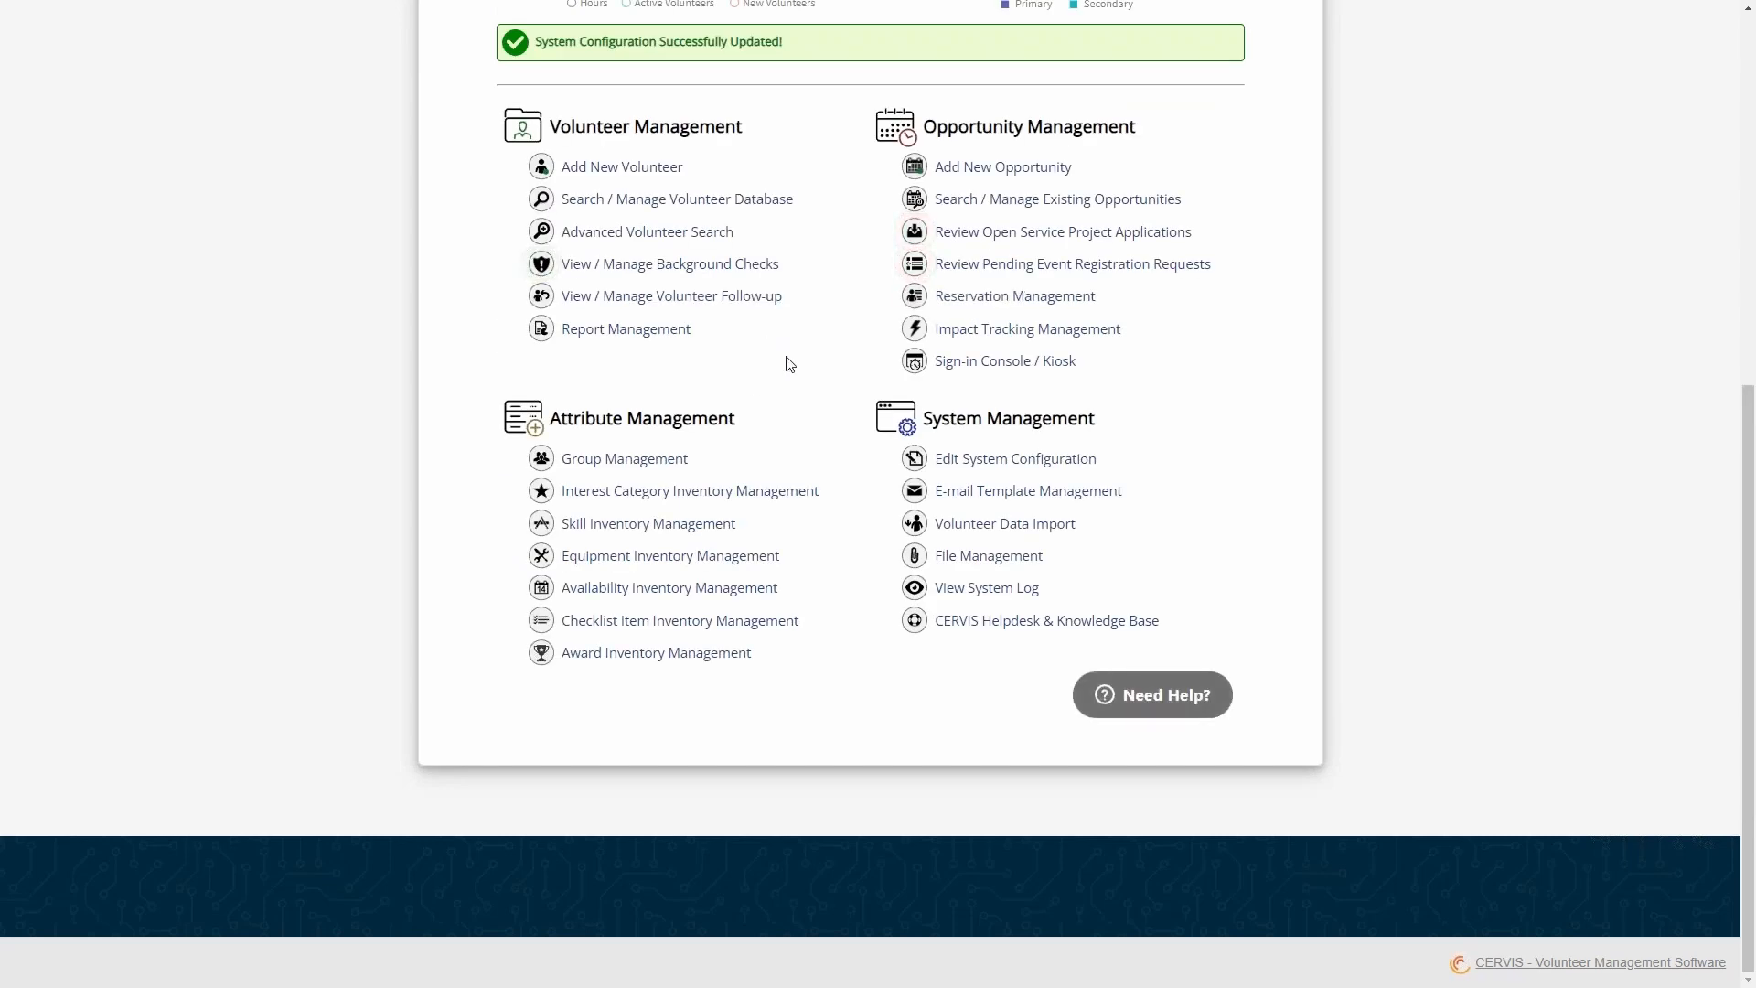
- Open the Add New Opportunity form and set Send Automatic Thank You E-mail to Yes - Signed In
left_click(986, 443)
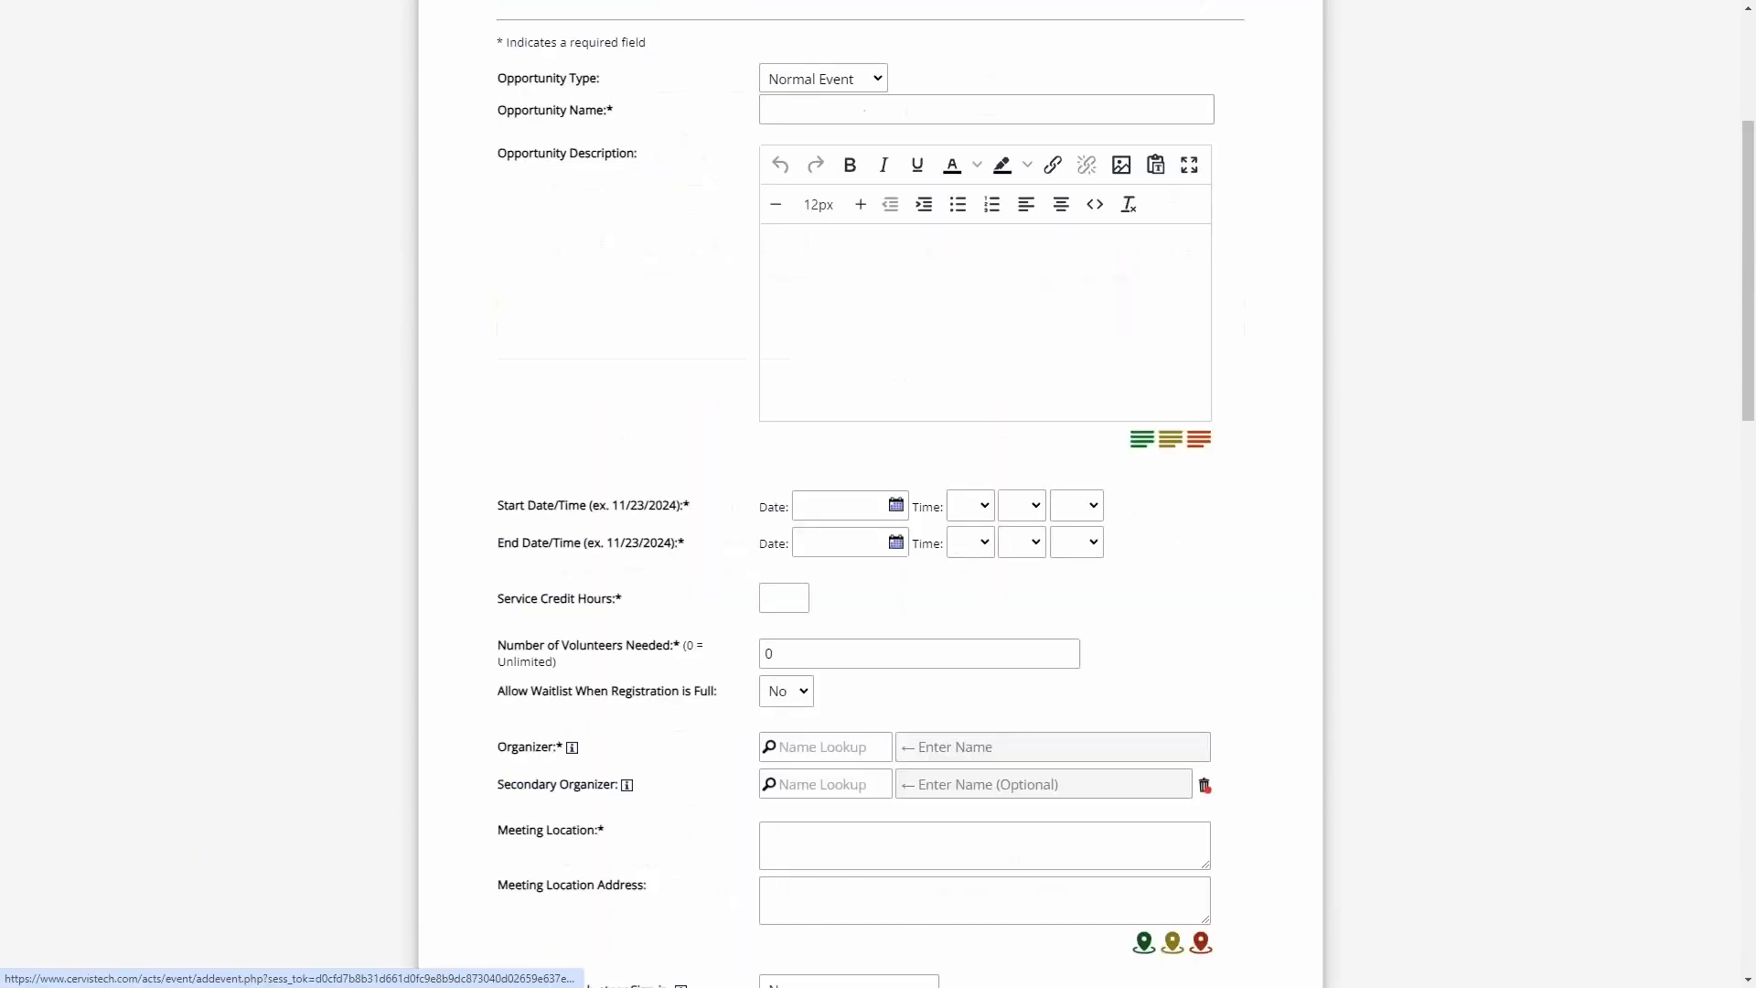
scroll(718, 329, "down", 8)
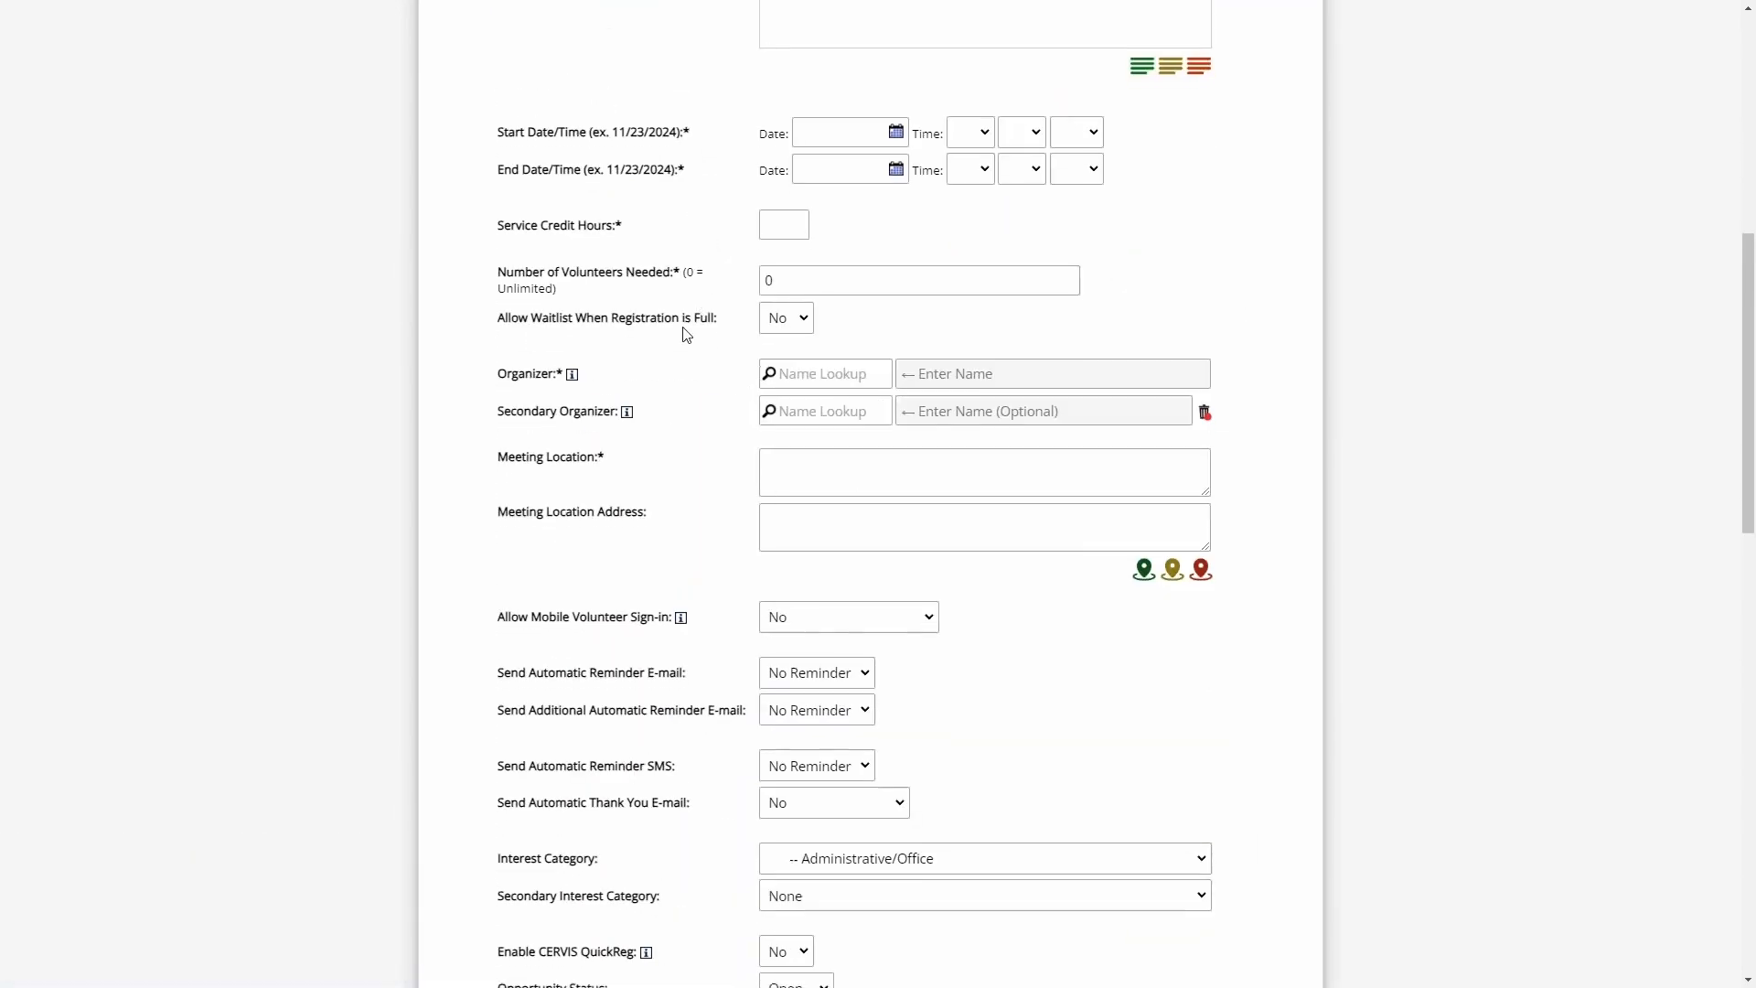
left_click_drag(525, 450, 704, 450)
left_click(710, 450)
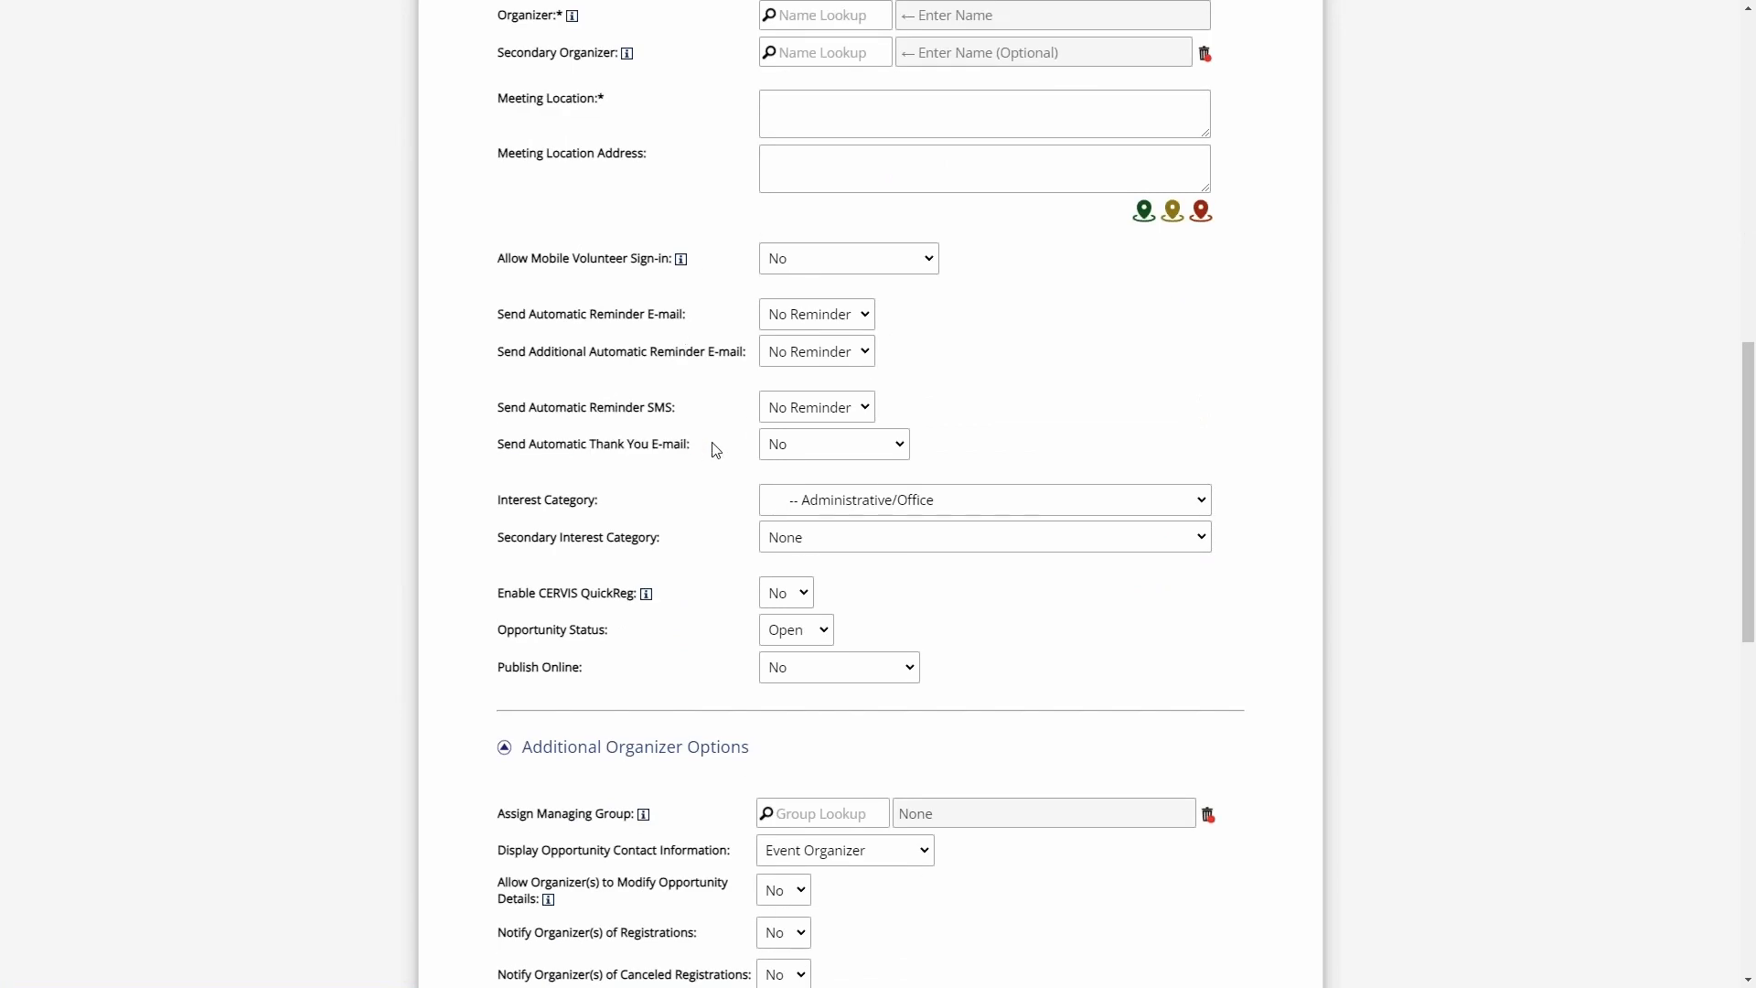
left_click(805, 450)
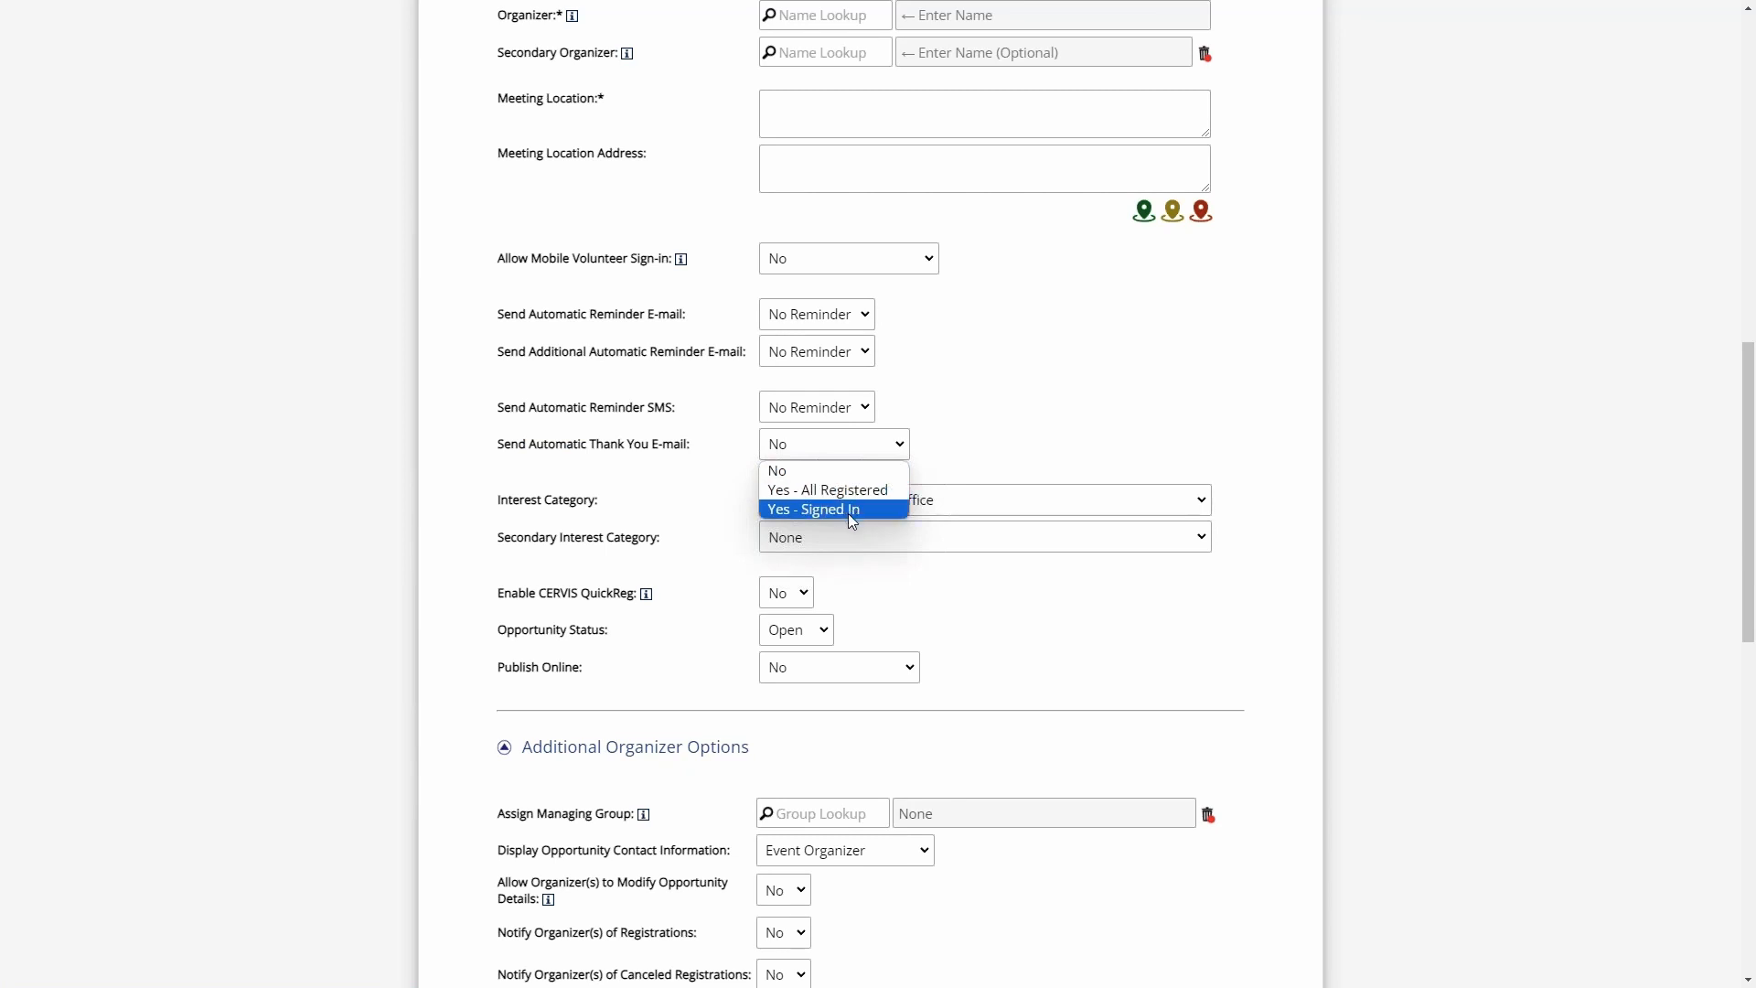
left_click(847, 514)
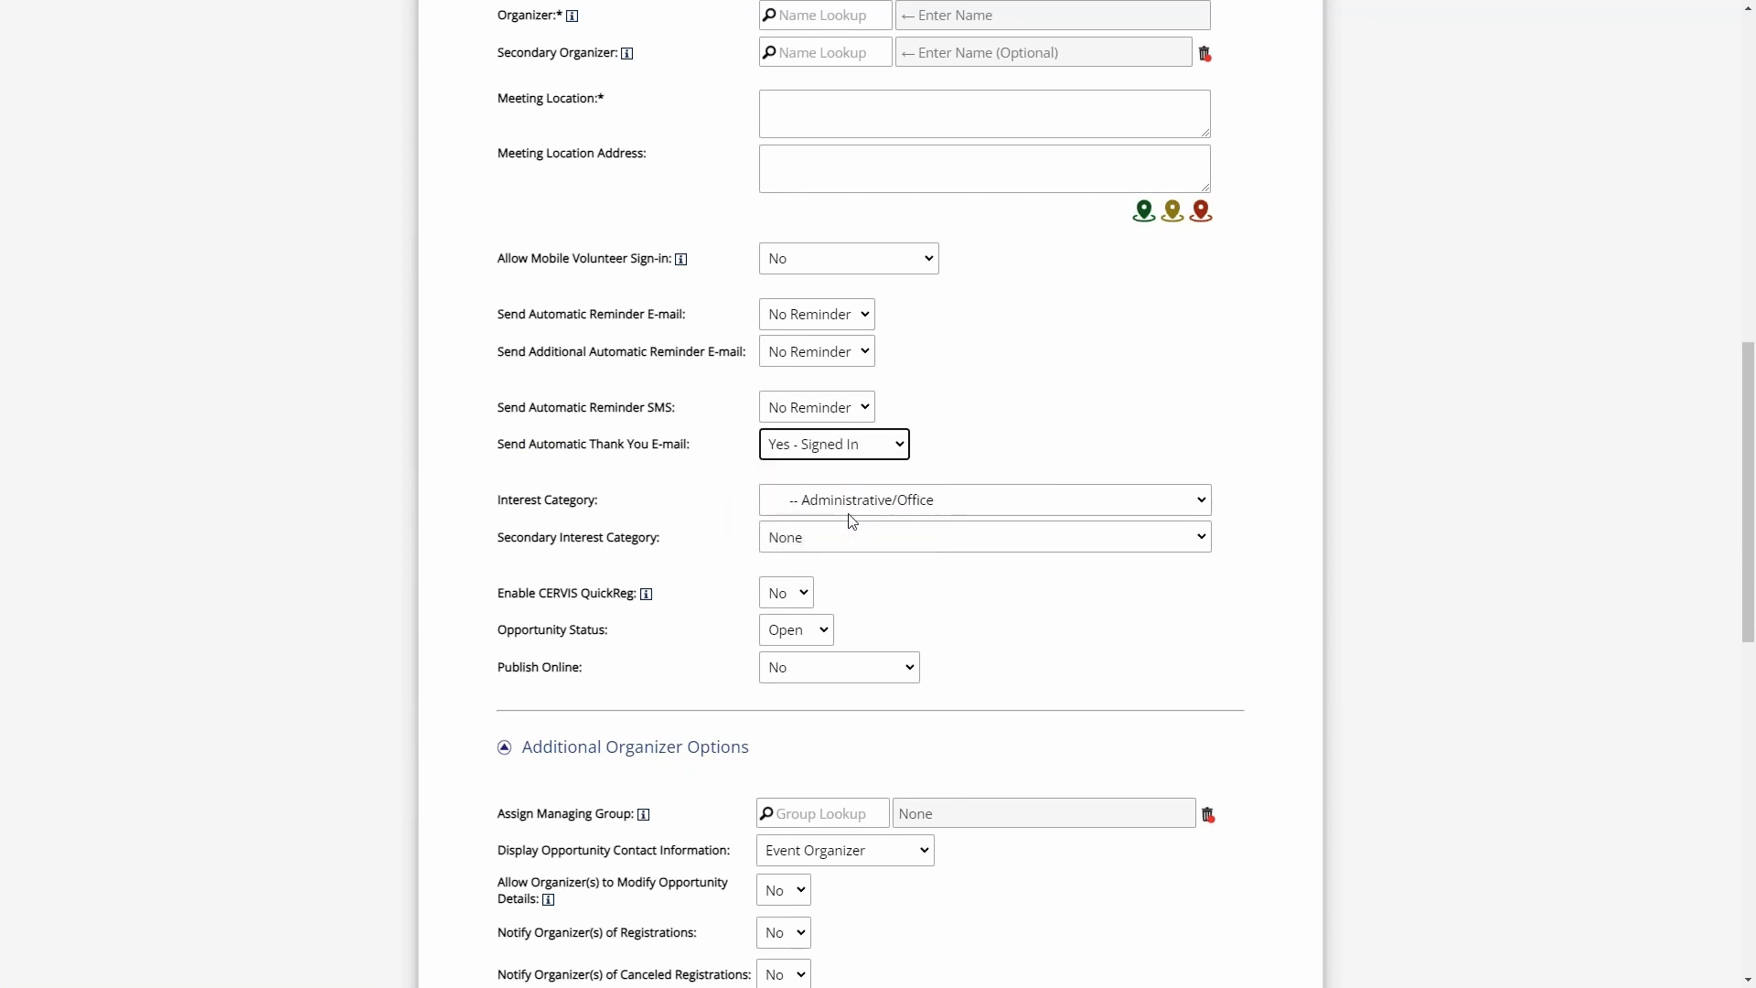
left_click(749, 448)
scroll(705, 580, "down", 15)
- Leave the opportunity form and open the E-mail Message Content section of the System Configuration
left_click(560, 684)
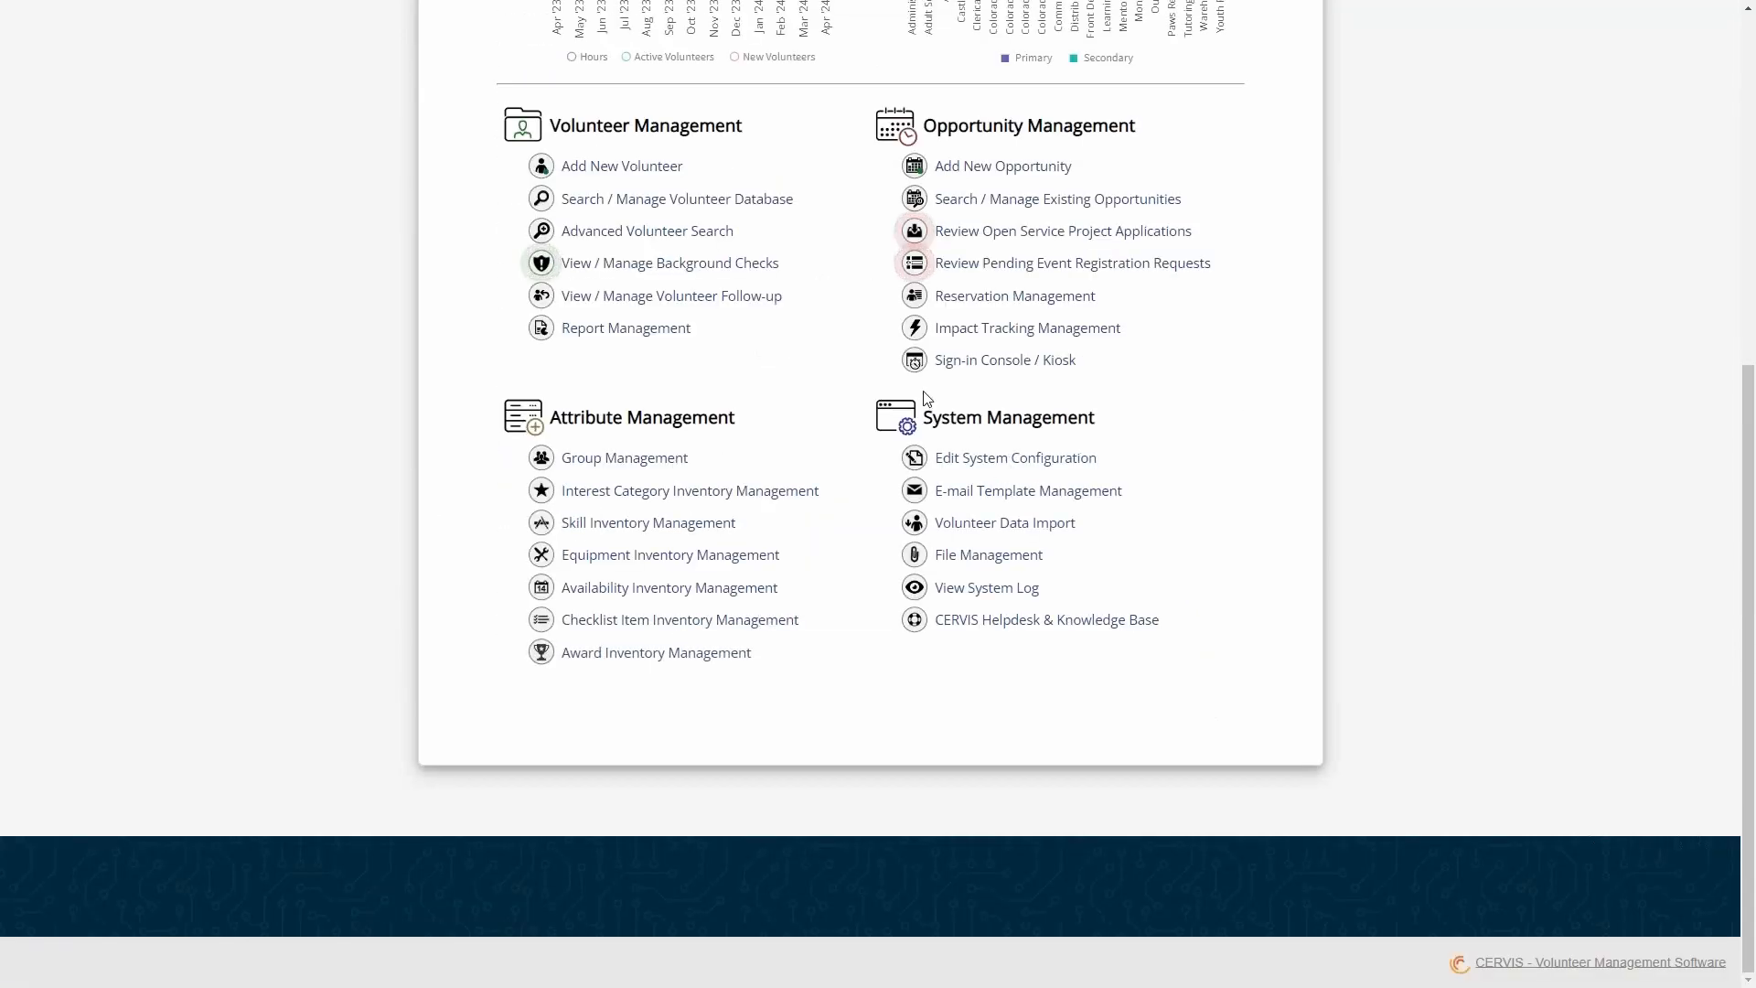
left_click(1034, 467)
scroll(850, 556, "down", 4)
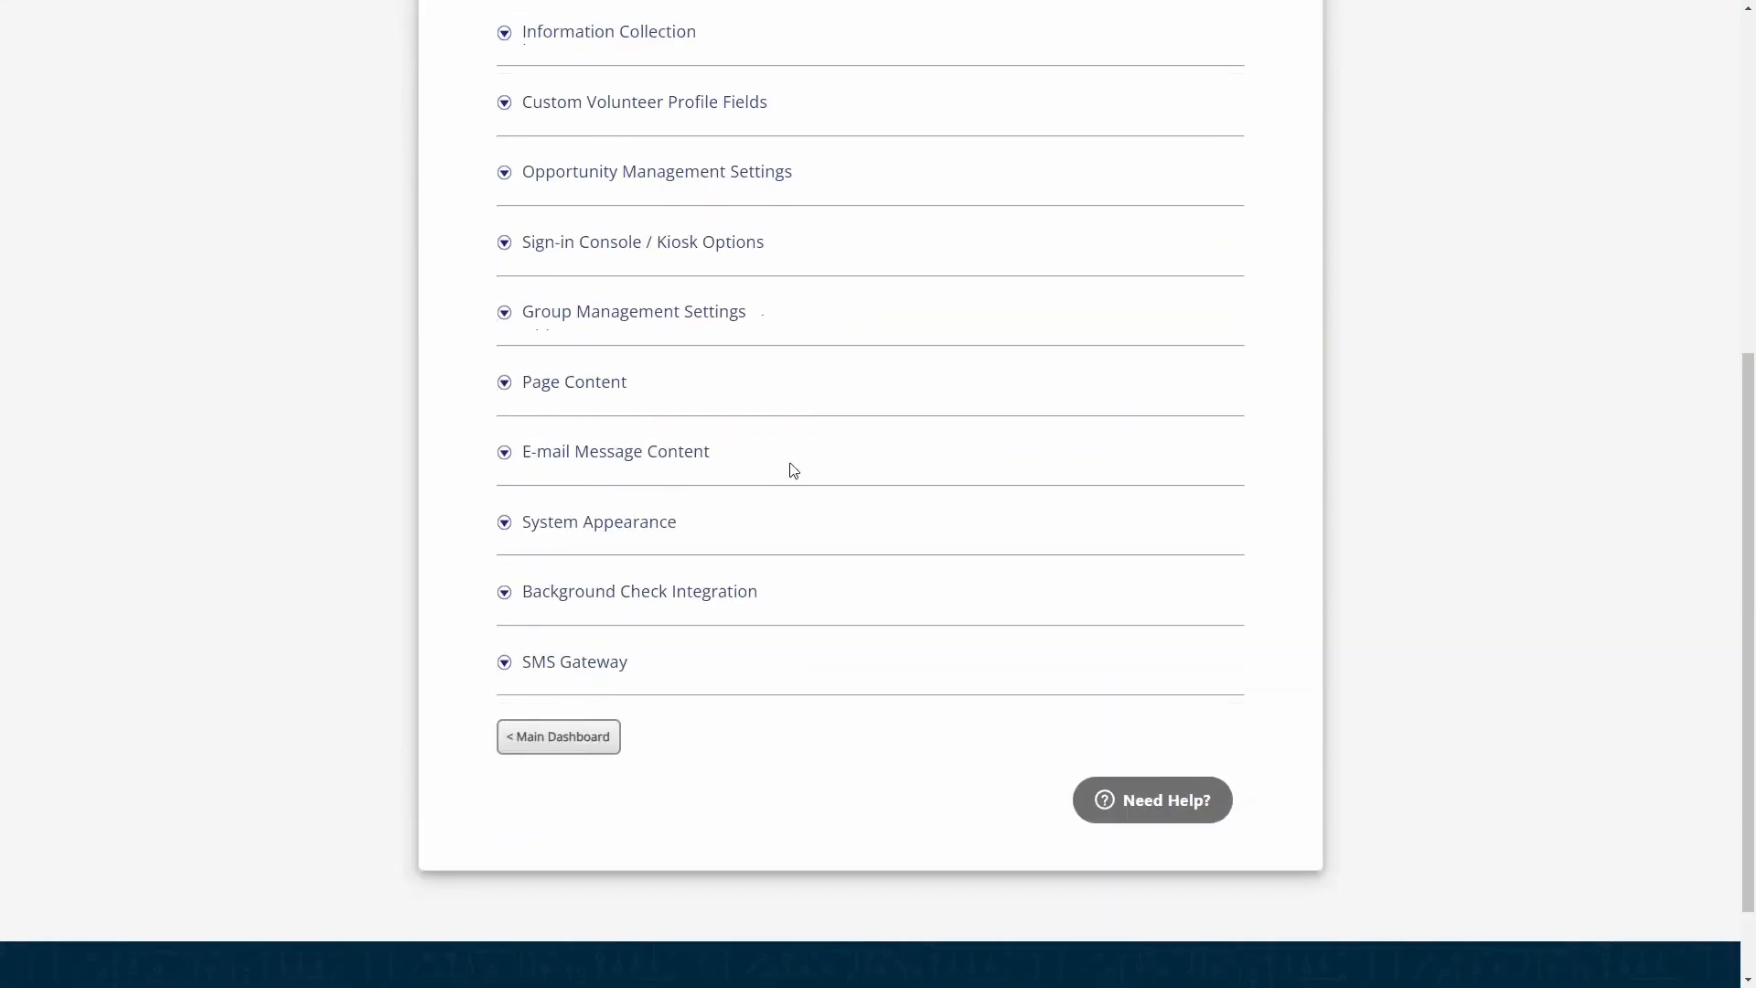
left_click(658, 453)
scroll(690, 454, "down", 15)
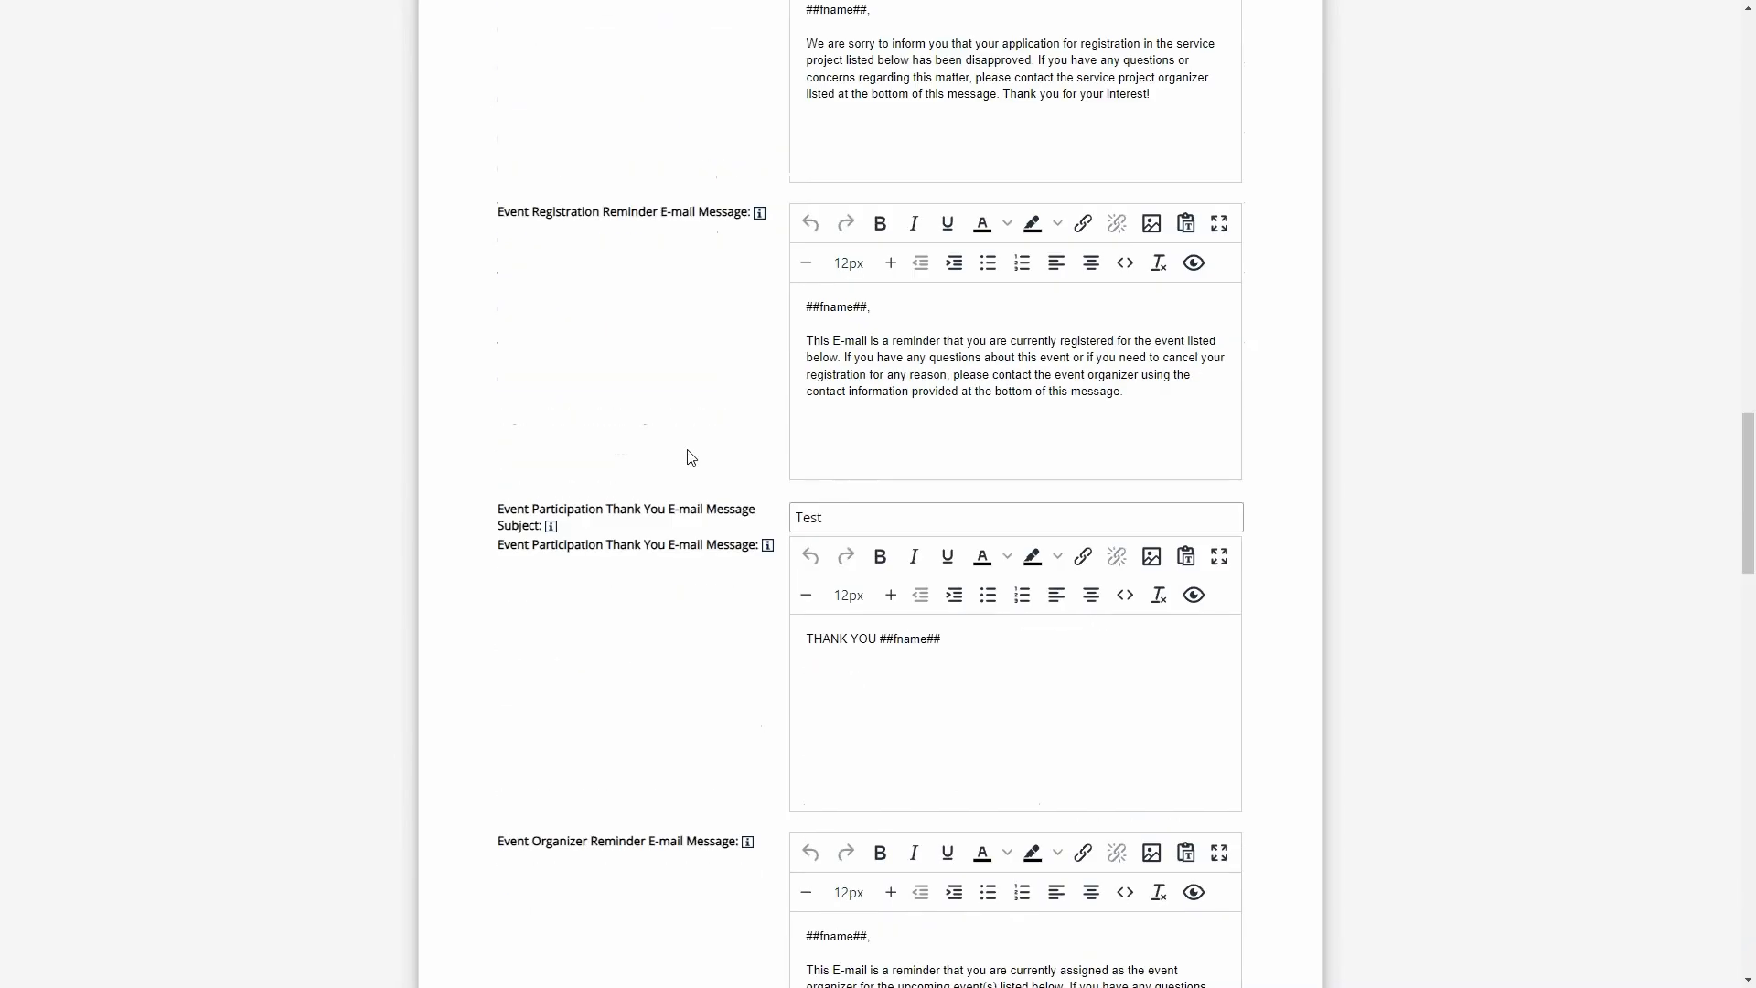
- Examine the automatic birthday message settings, including the subject, the message text and its available variables
scroll(737, 458, "up", 3)
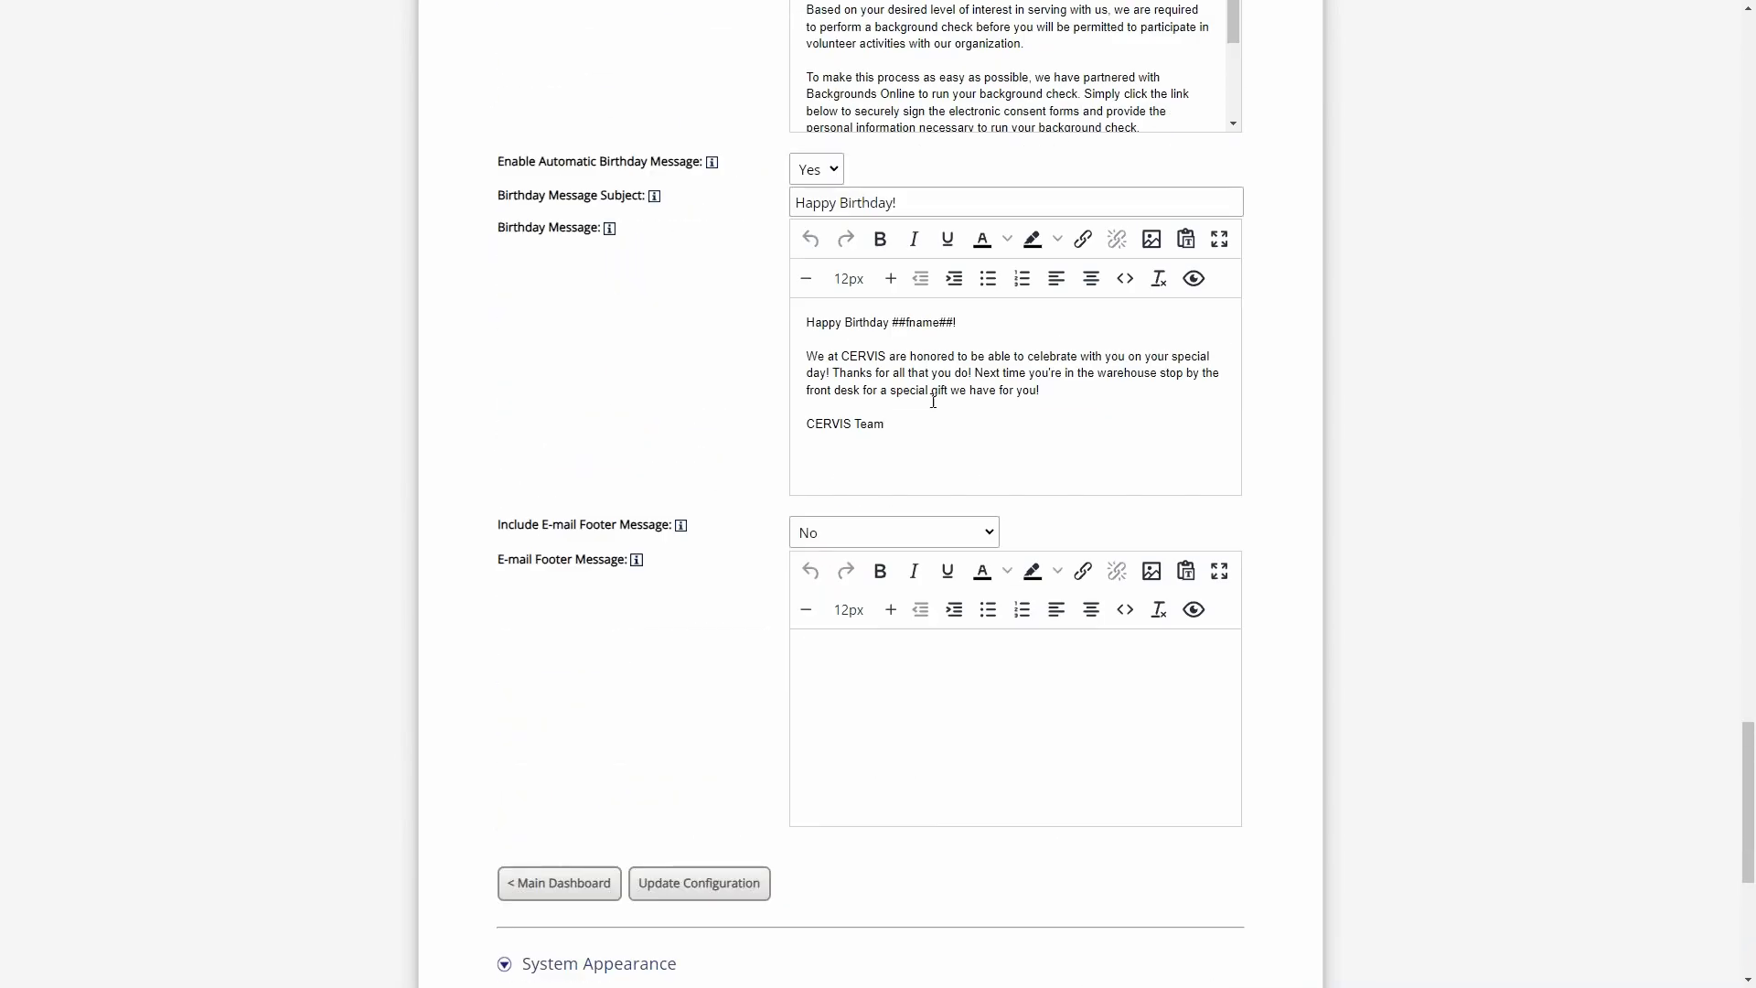
left_click(884, 424)
scroll(904, 360, "up", 2)
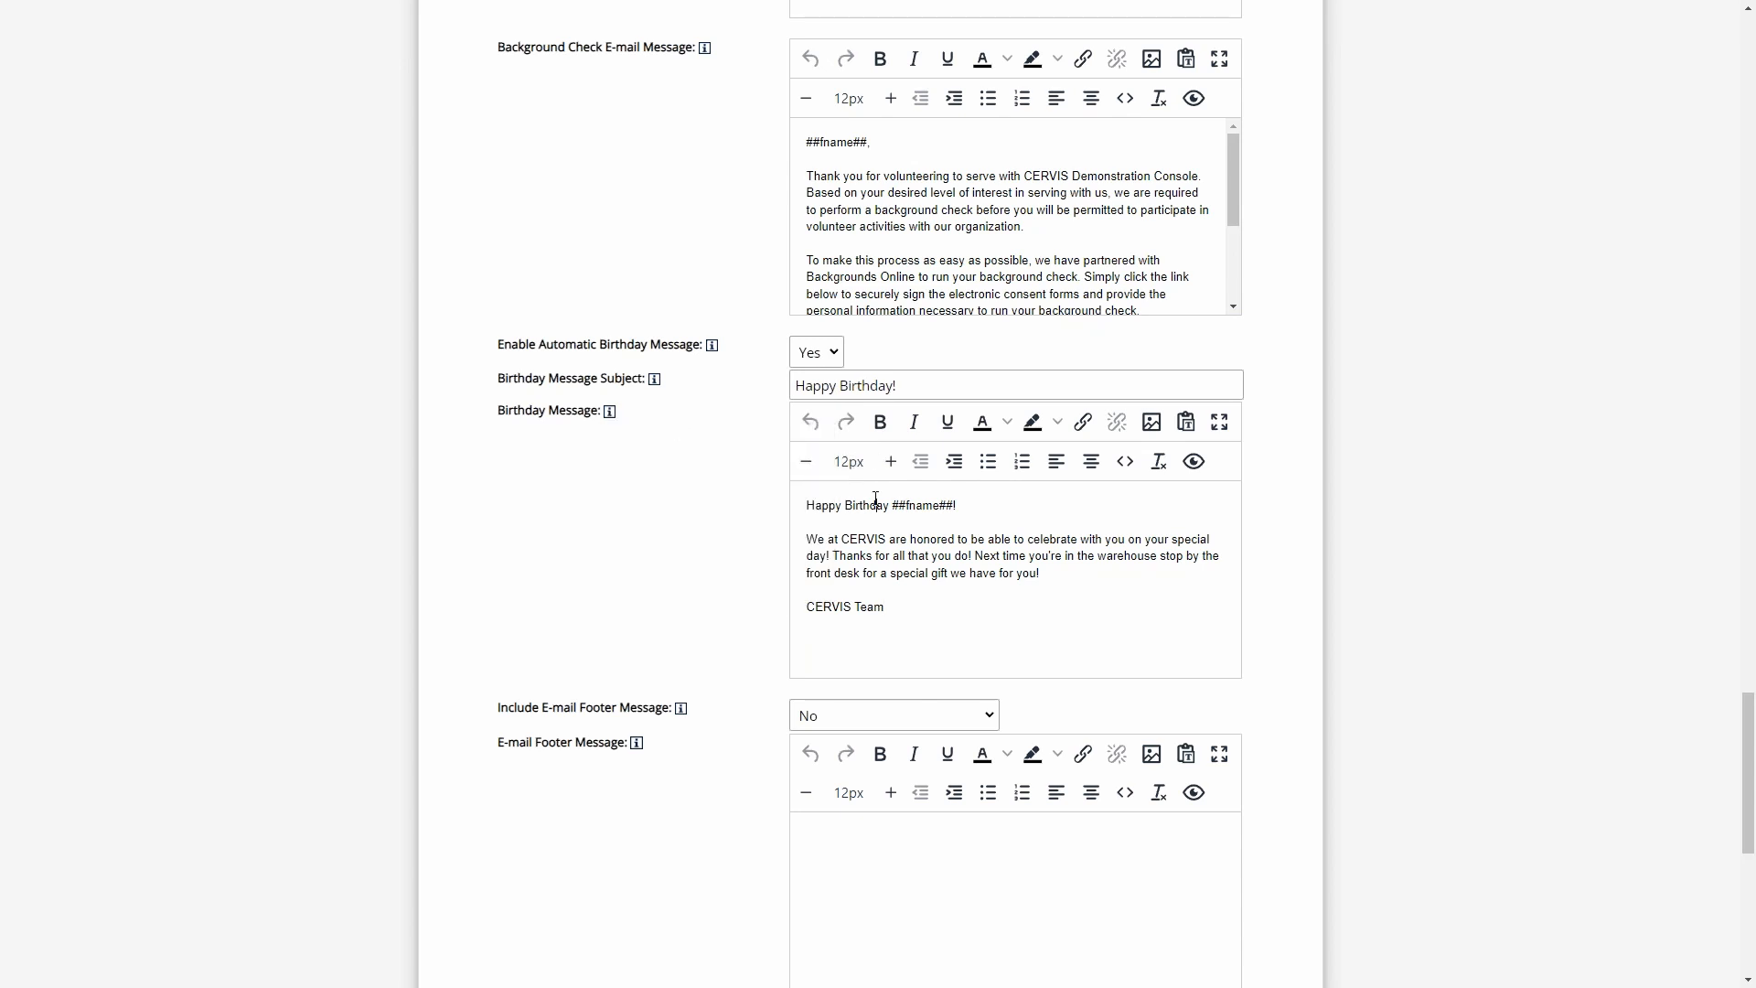
mouse_move(609, 417)
left_click(991, 507)
- Enter 'Social Media Links "Quote"' as the E-mail Footer Message
scroll(718, 480, "down", 3)
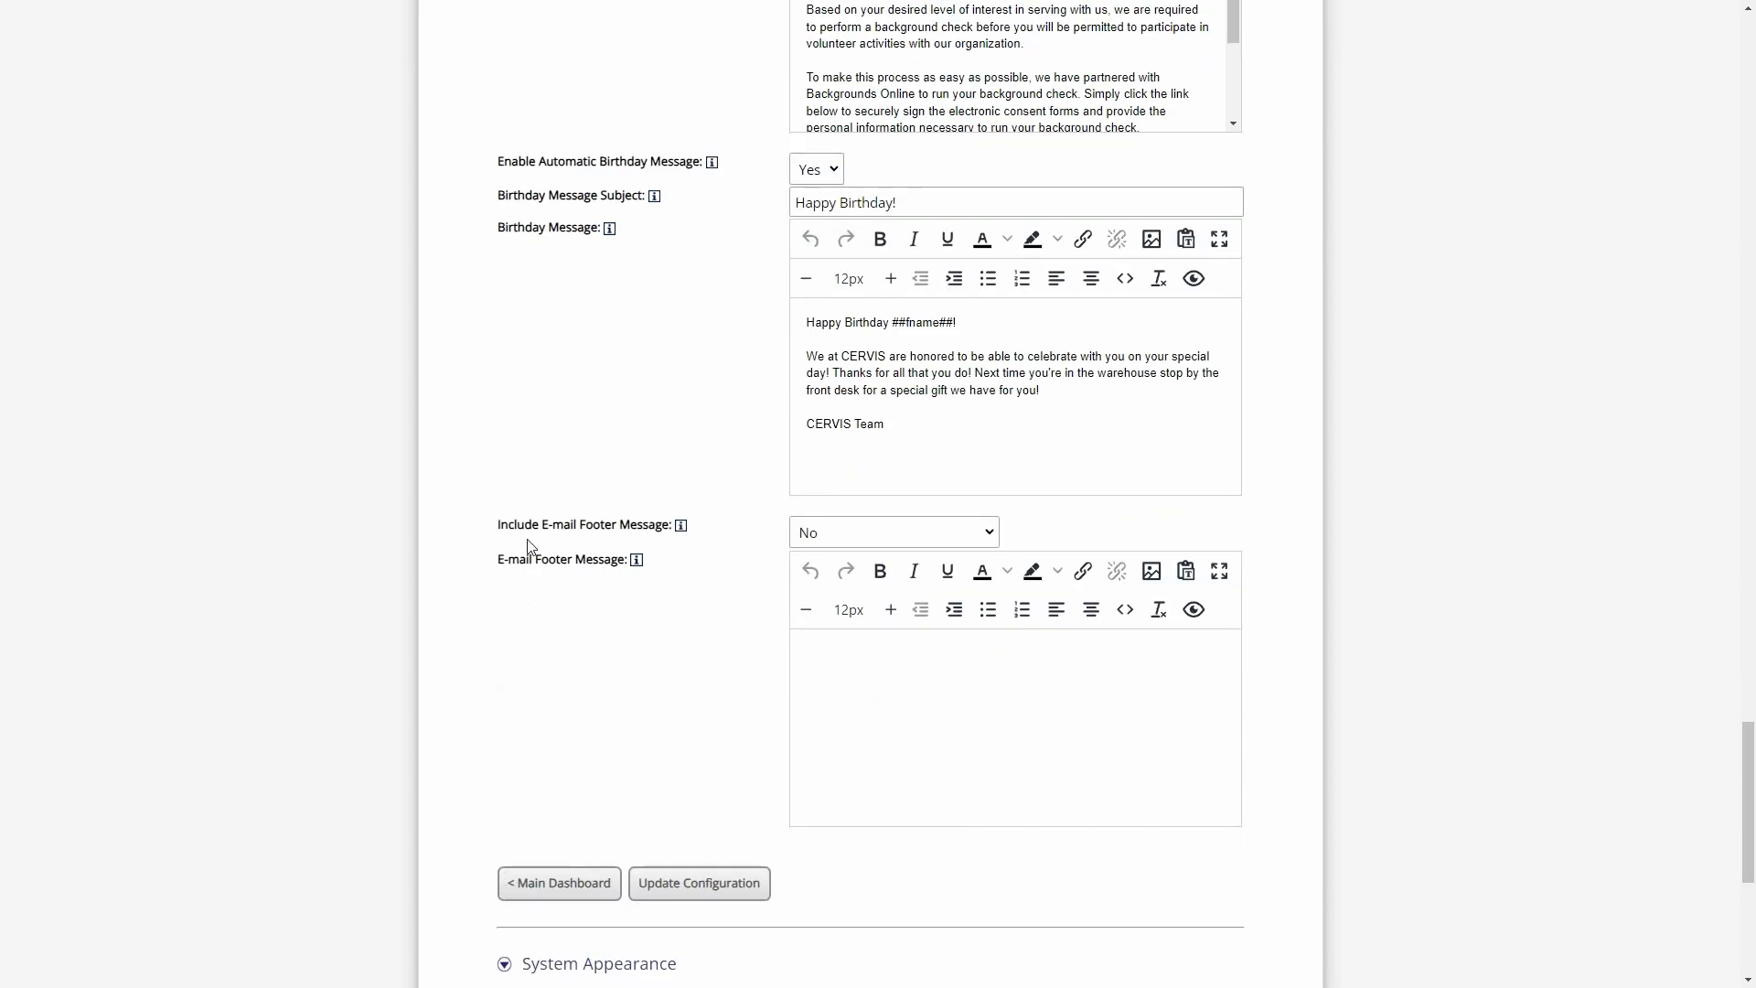
left_click_drag(508, 525, 657, 527)
left_click(656, 527)
left_click(933, 693)
type("Social Media Links \"Quyote\"")
key("BackSpace")
left_click_drag(1072, 658, 714, 654)
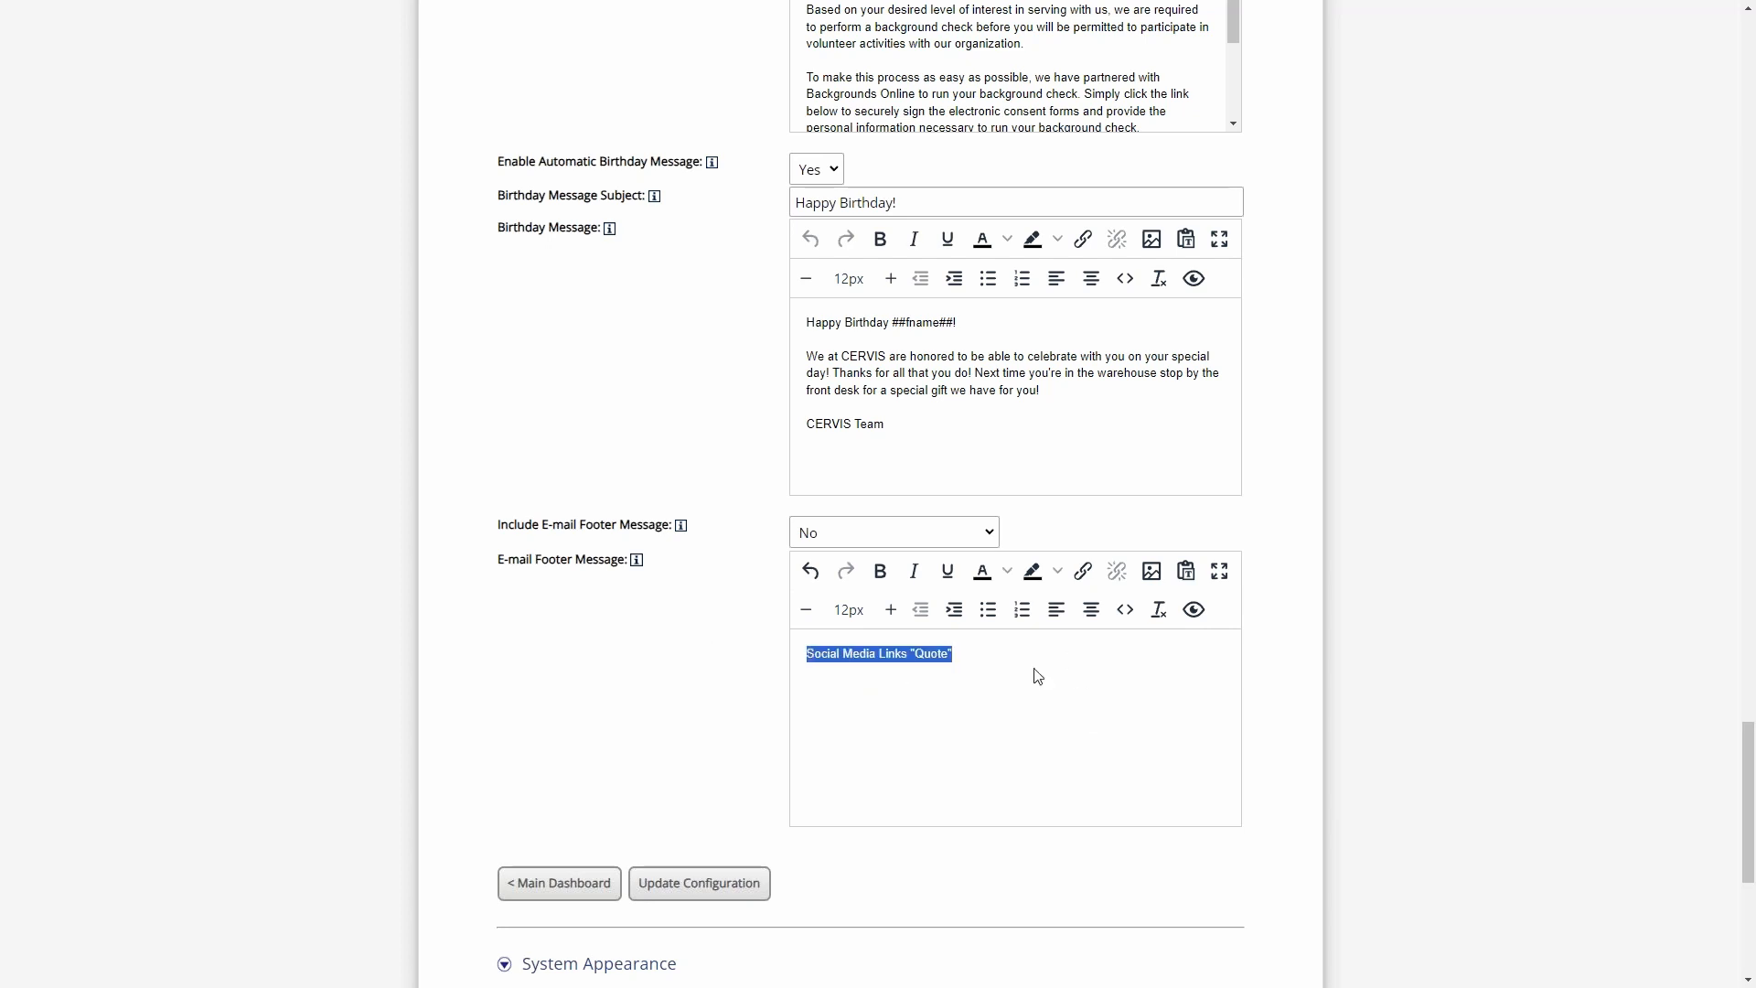
left_click(1037, 676)
left_click_drag(985, 657, 805, 656)
left_click(1125, 675)
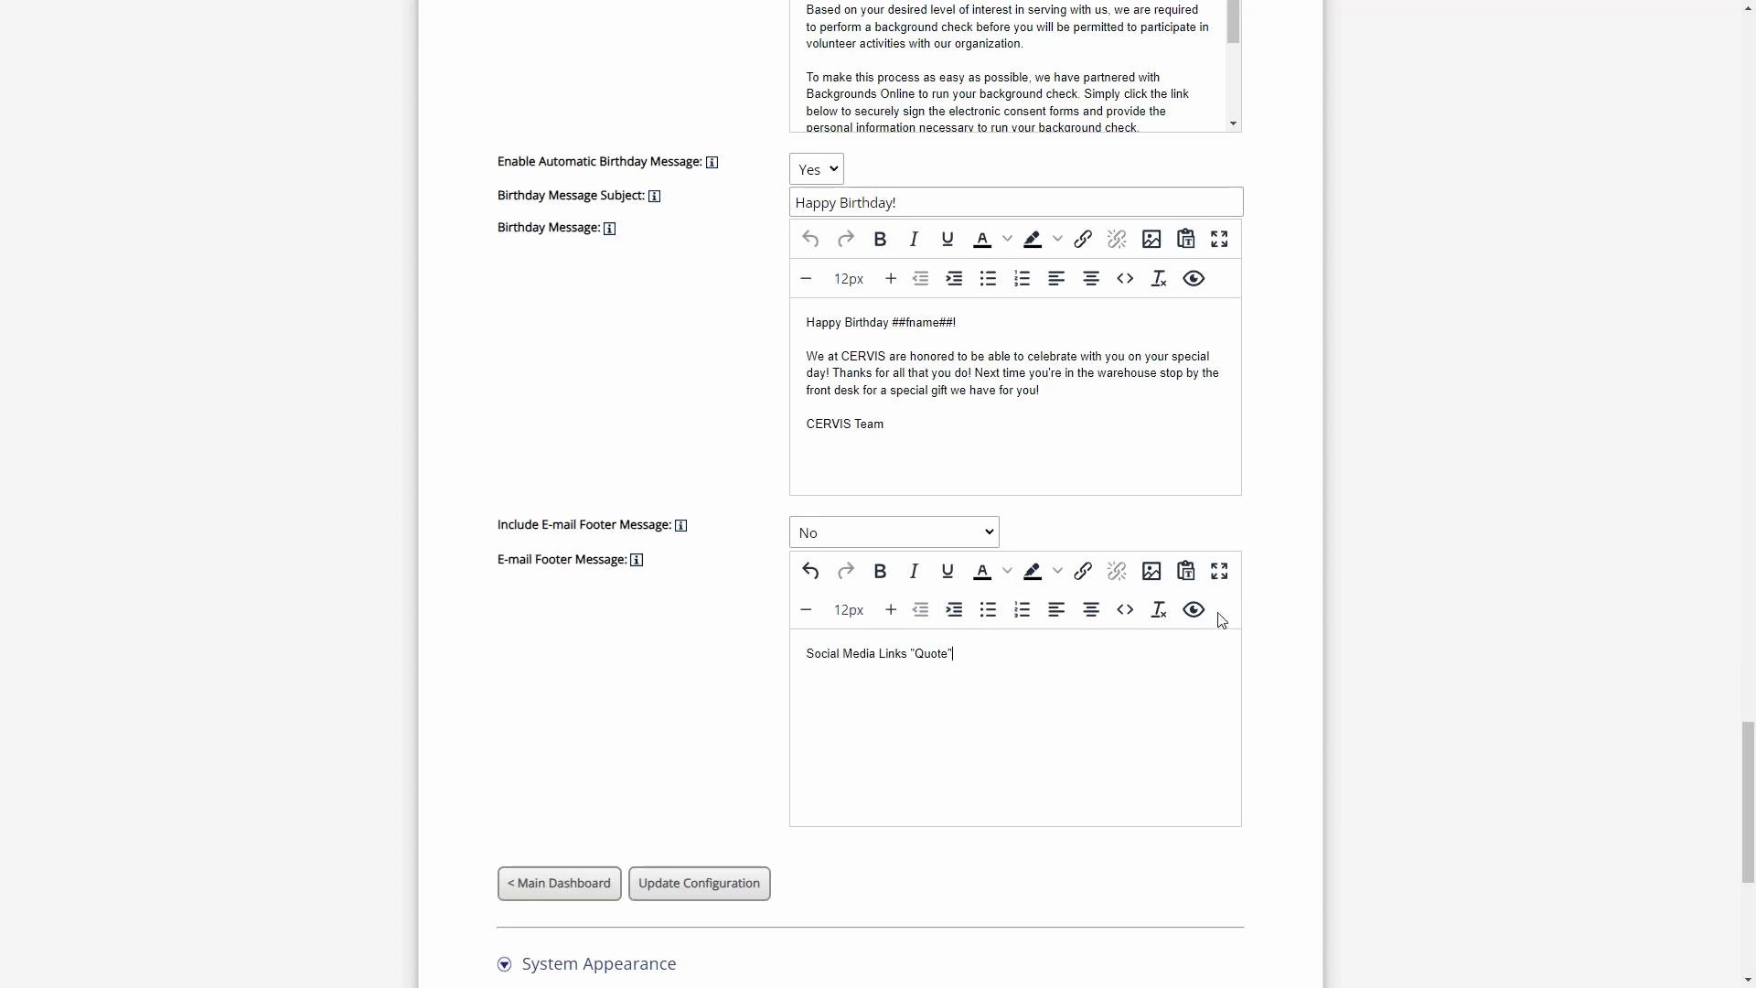
- Preview the E-mail Footer Message in a sample e-mail and close the preview
left_click(1193, 609)
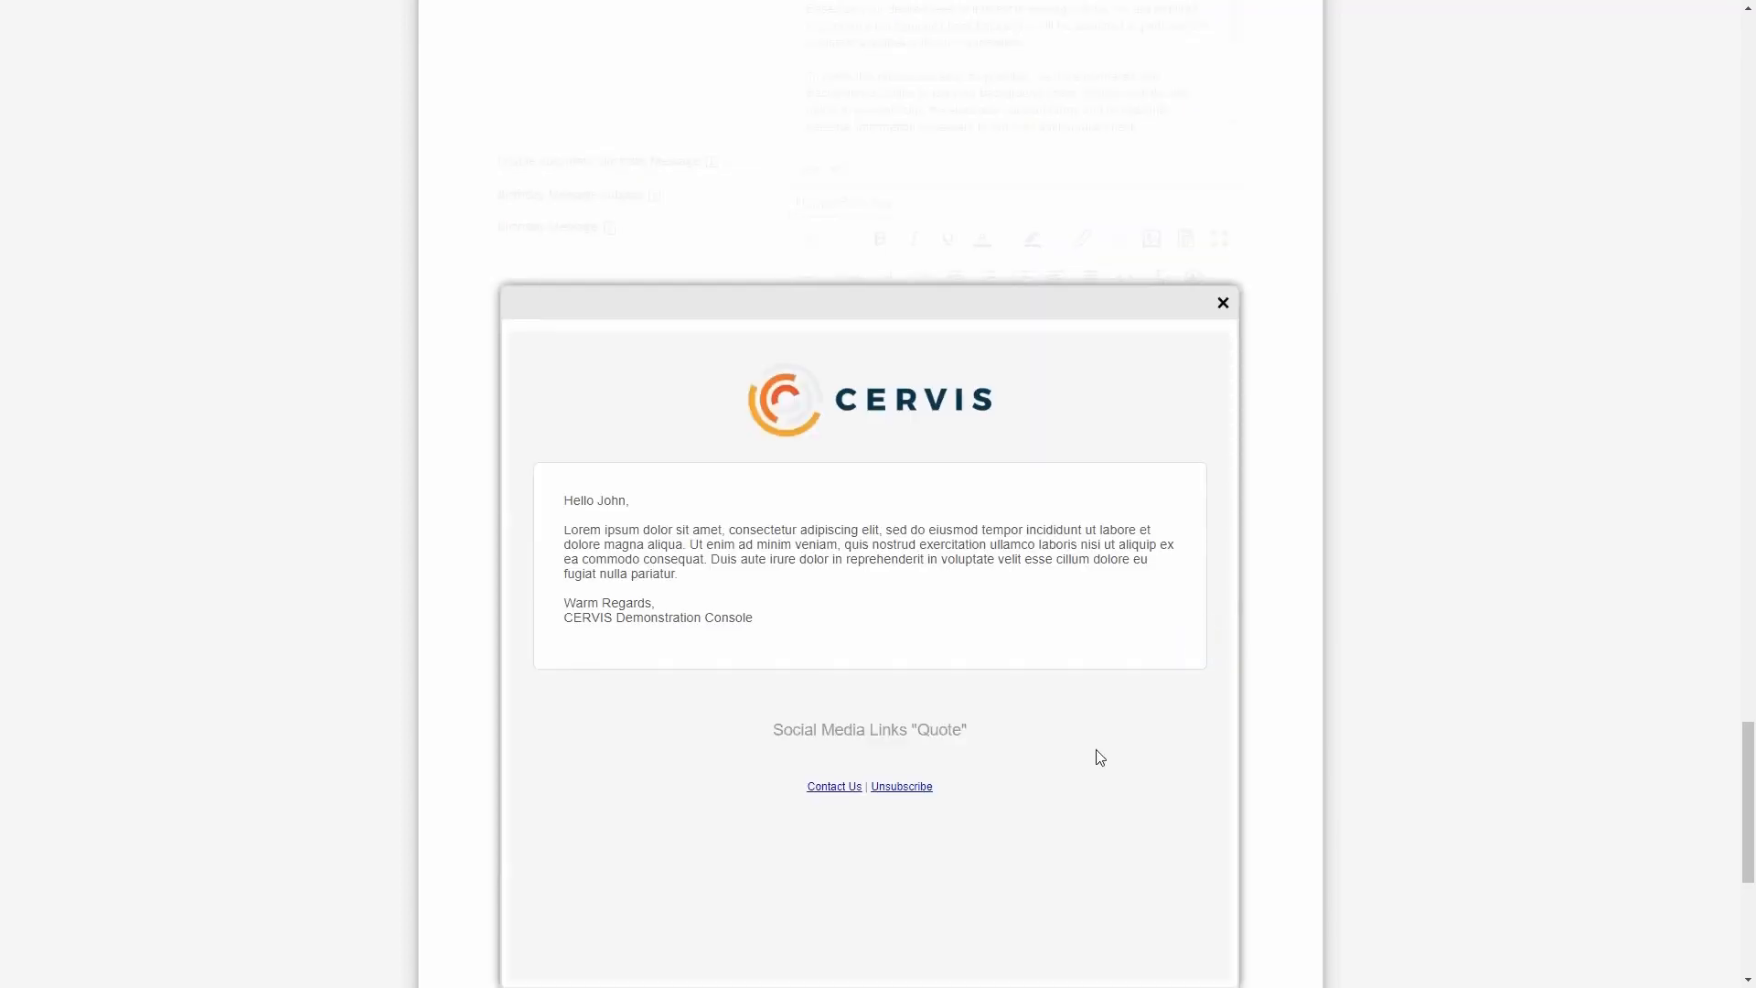
scroll(1097, 756, "down", 2)
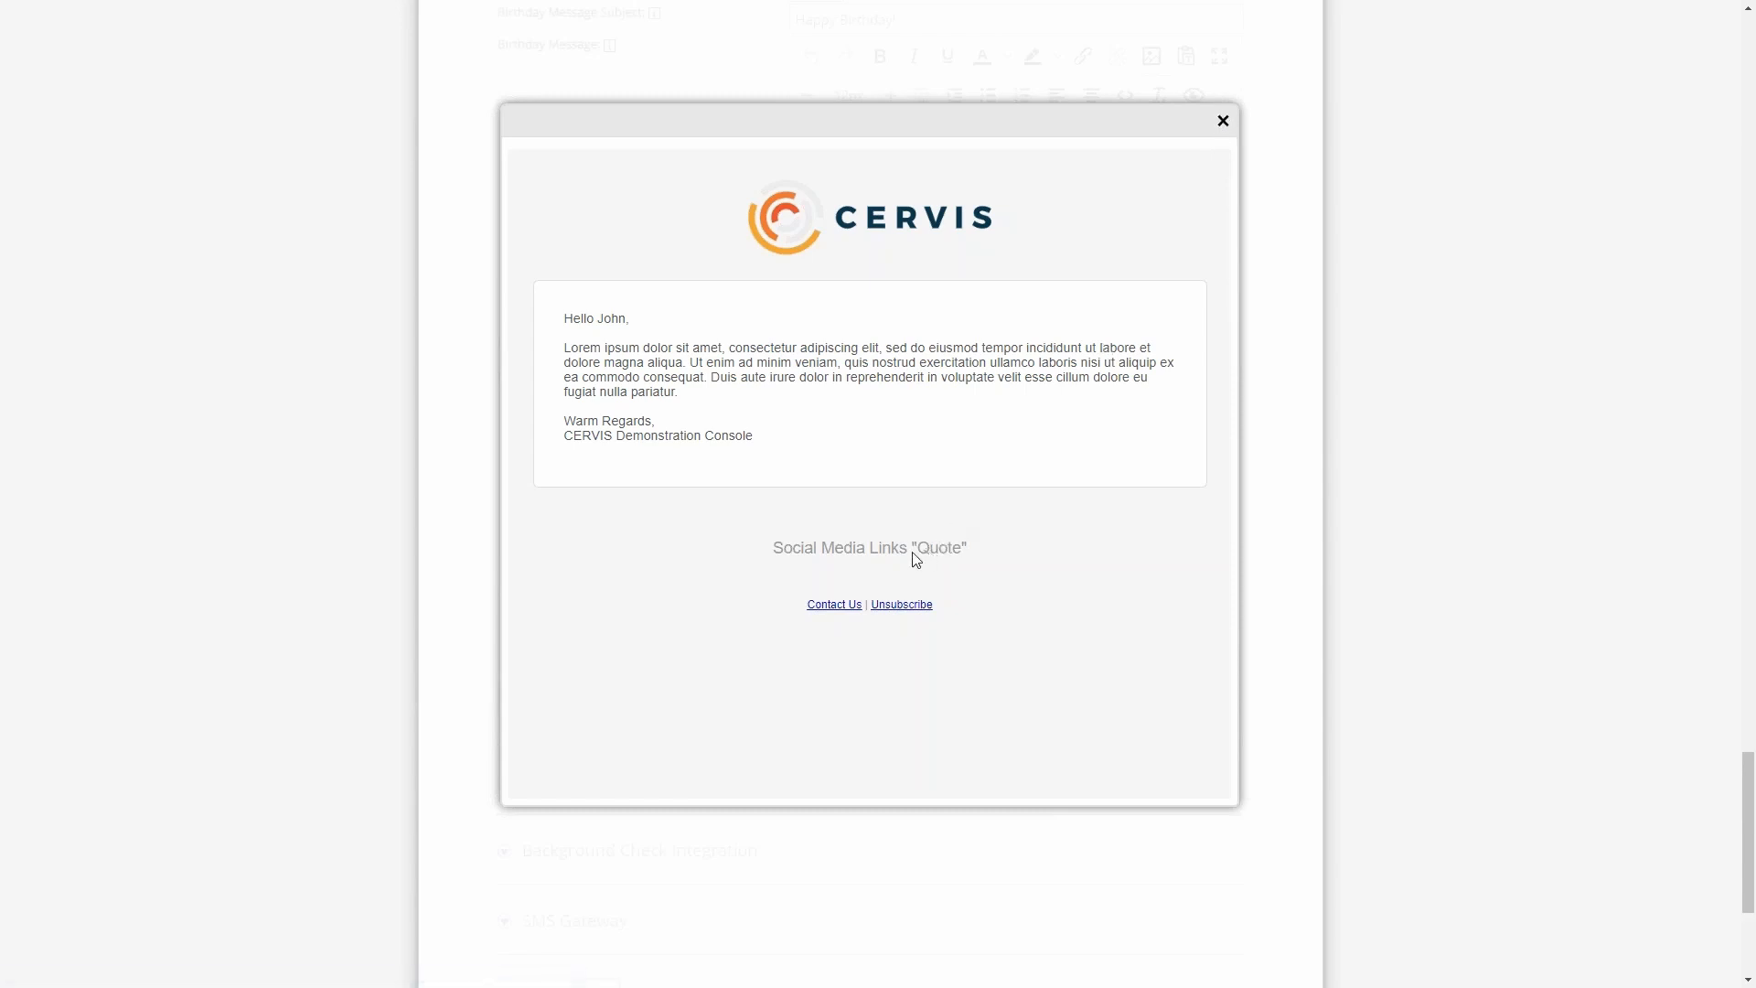
left_click(1223, 121)
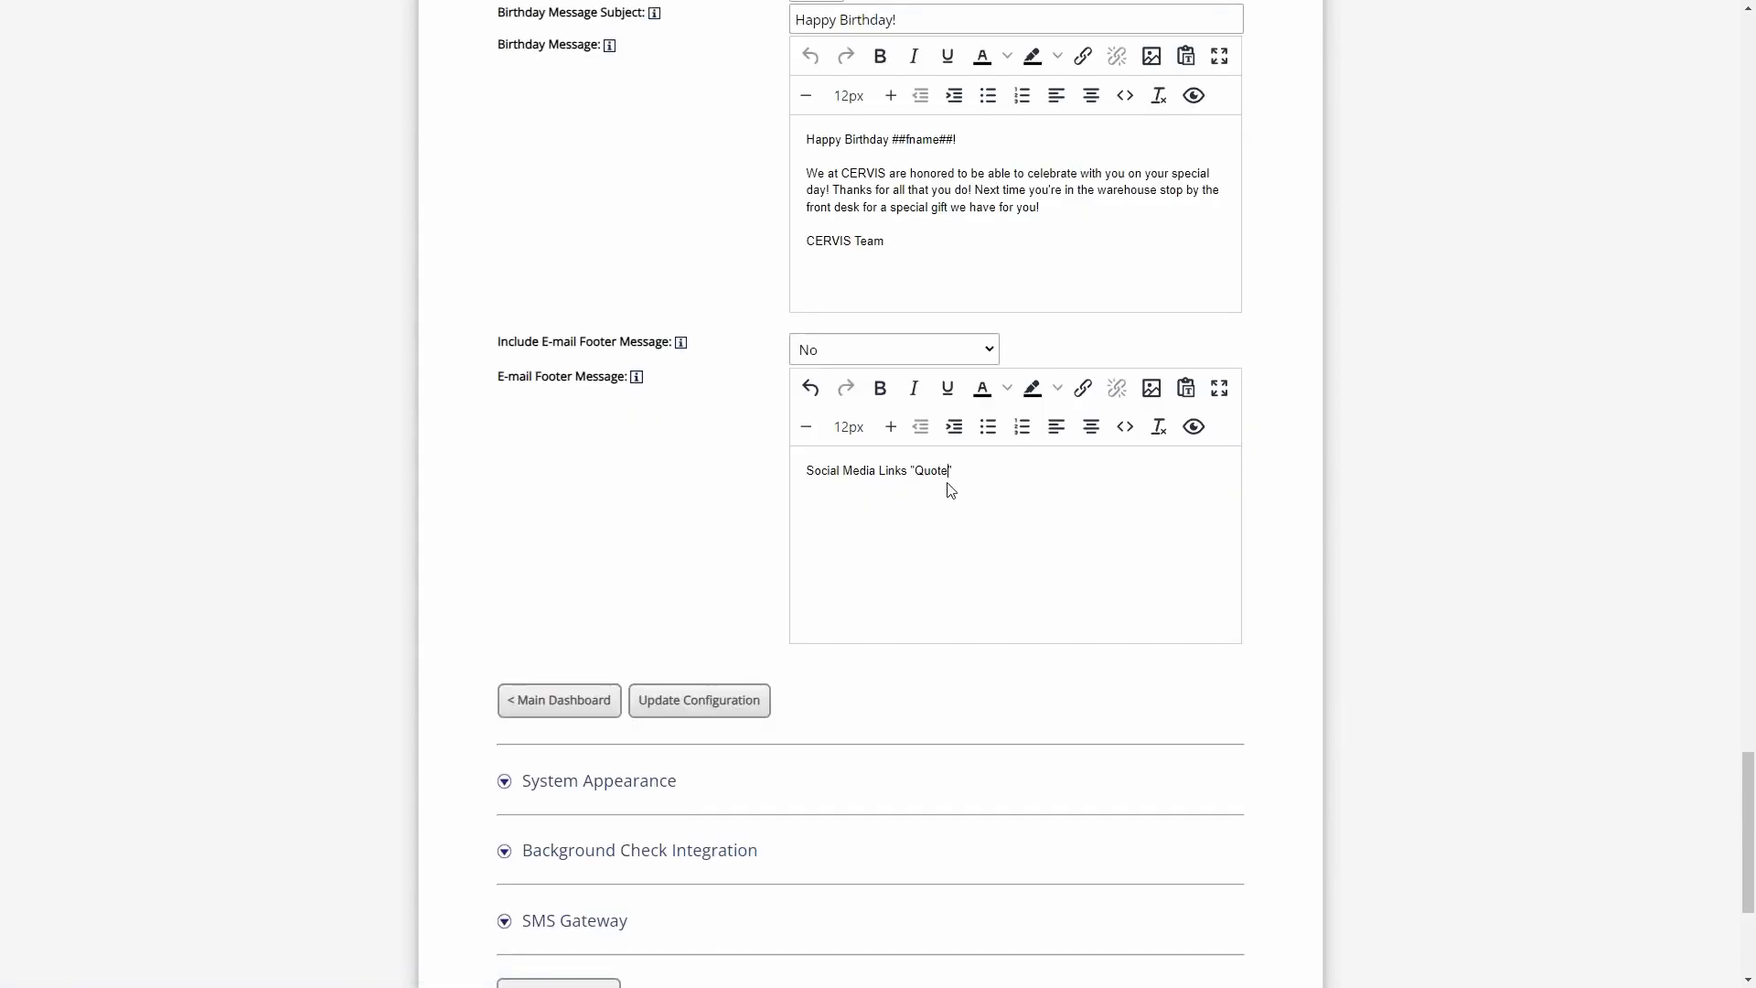
- Review the options for including the E-mail Footer Message and return to the main dashboard
left_click(892, 355)
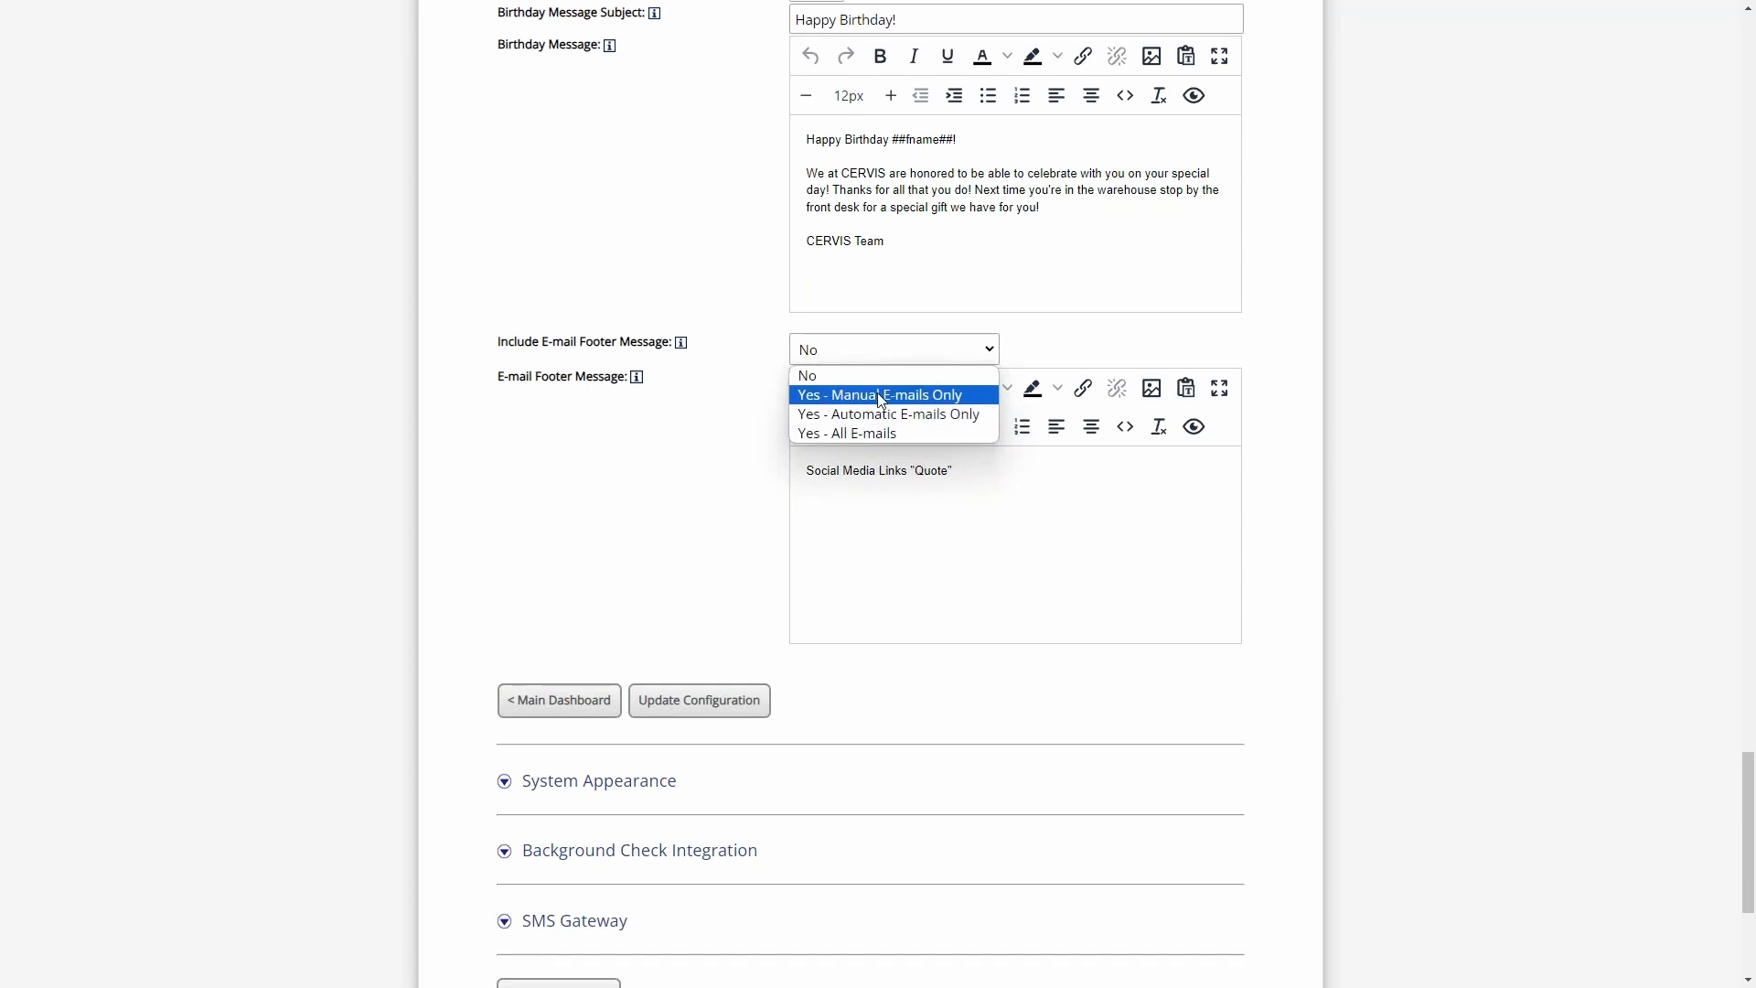
left_click(697, 455)
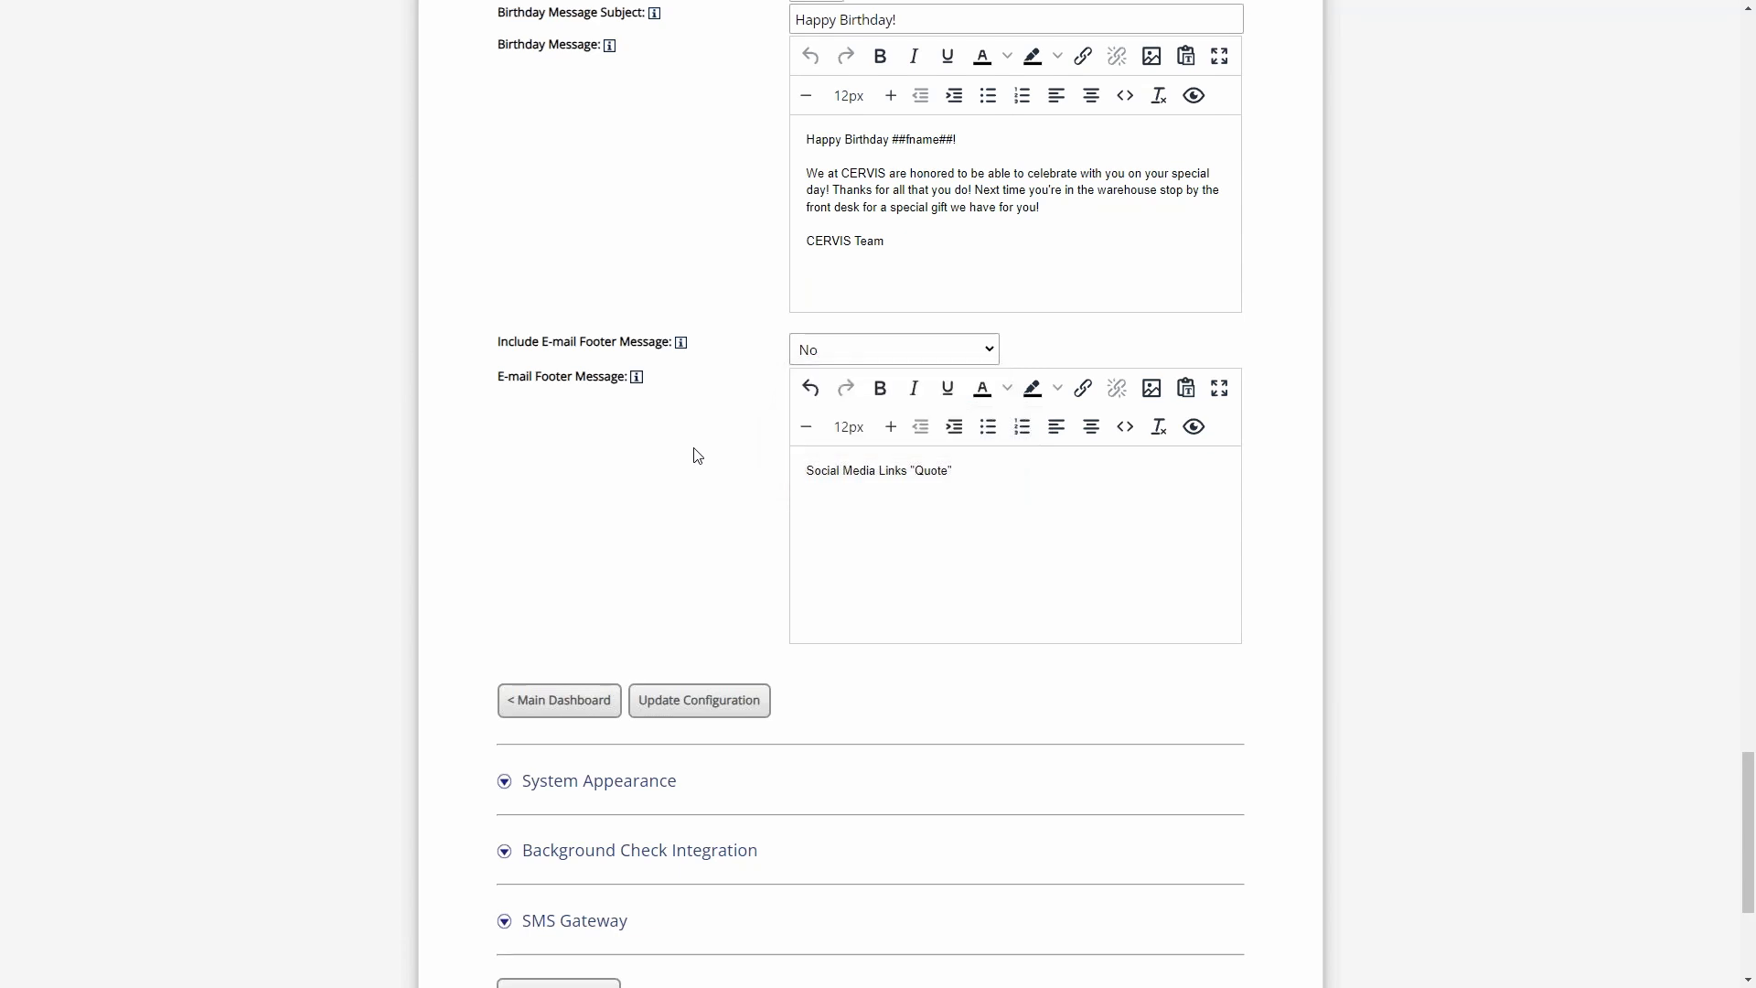
left_click(588, 701)
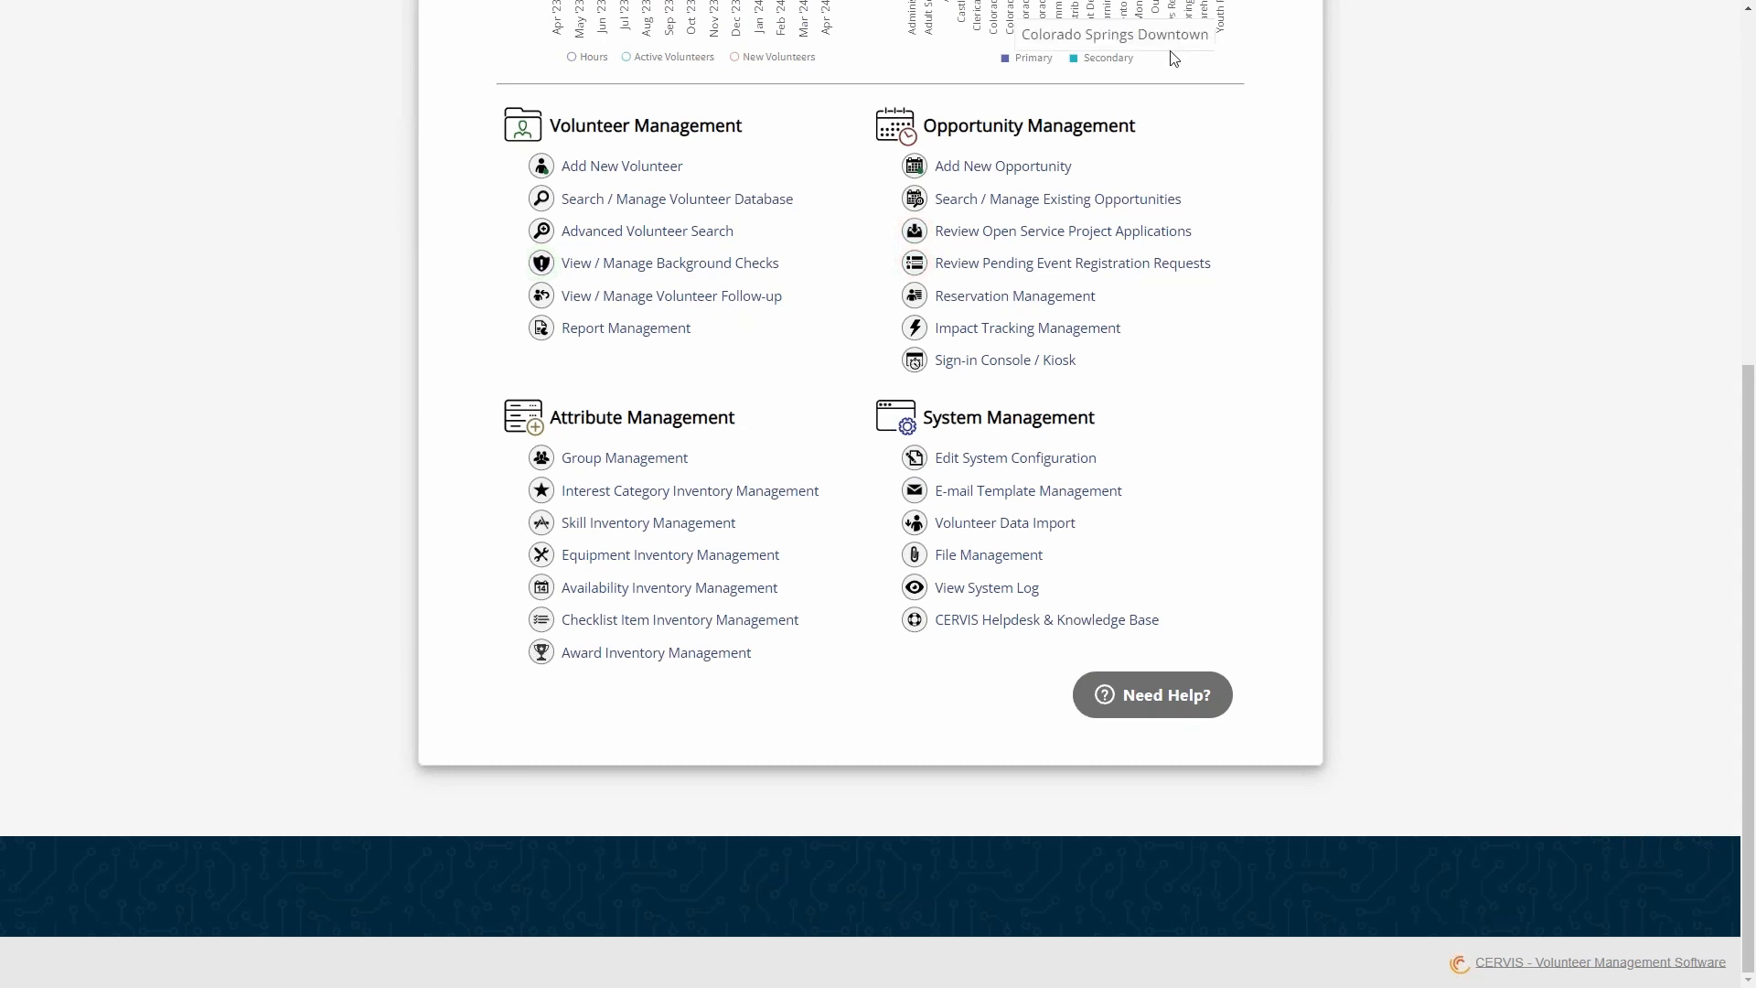
- Open the file attachments page of the existing opportunity "Zoo Wings Over Water - Special Event"
left_click(1066, 206)
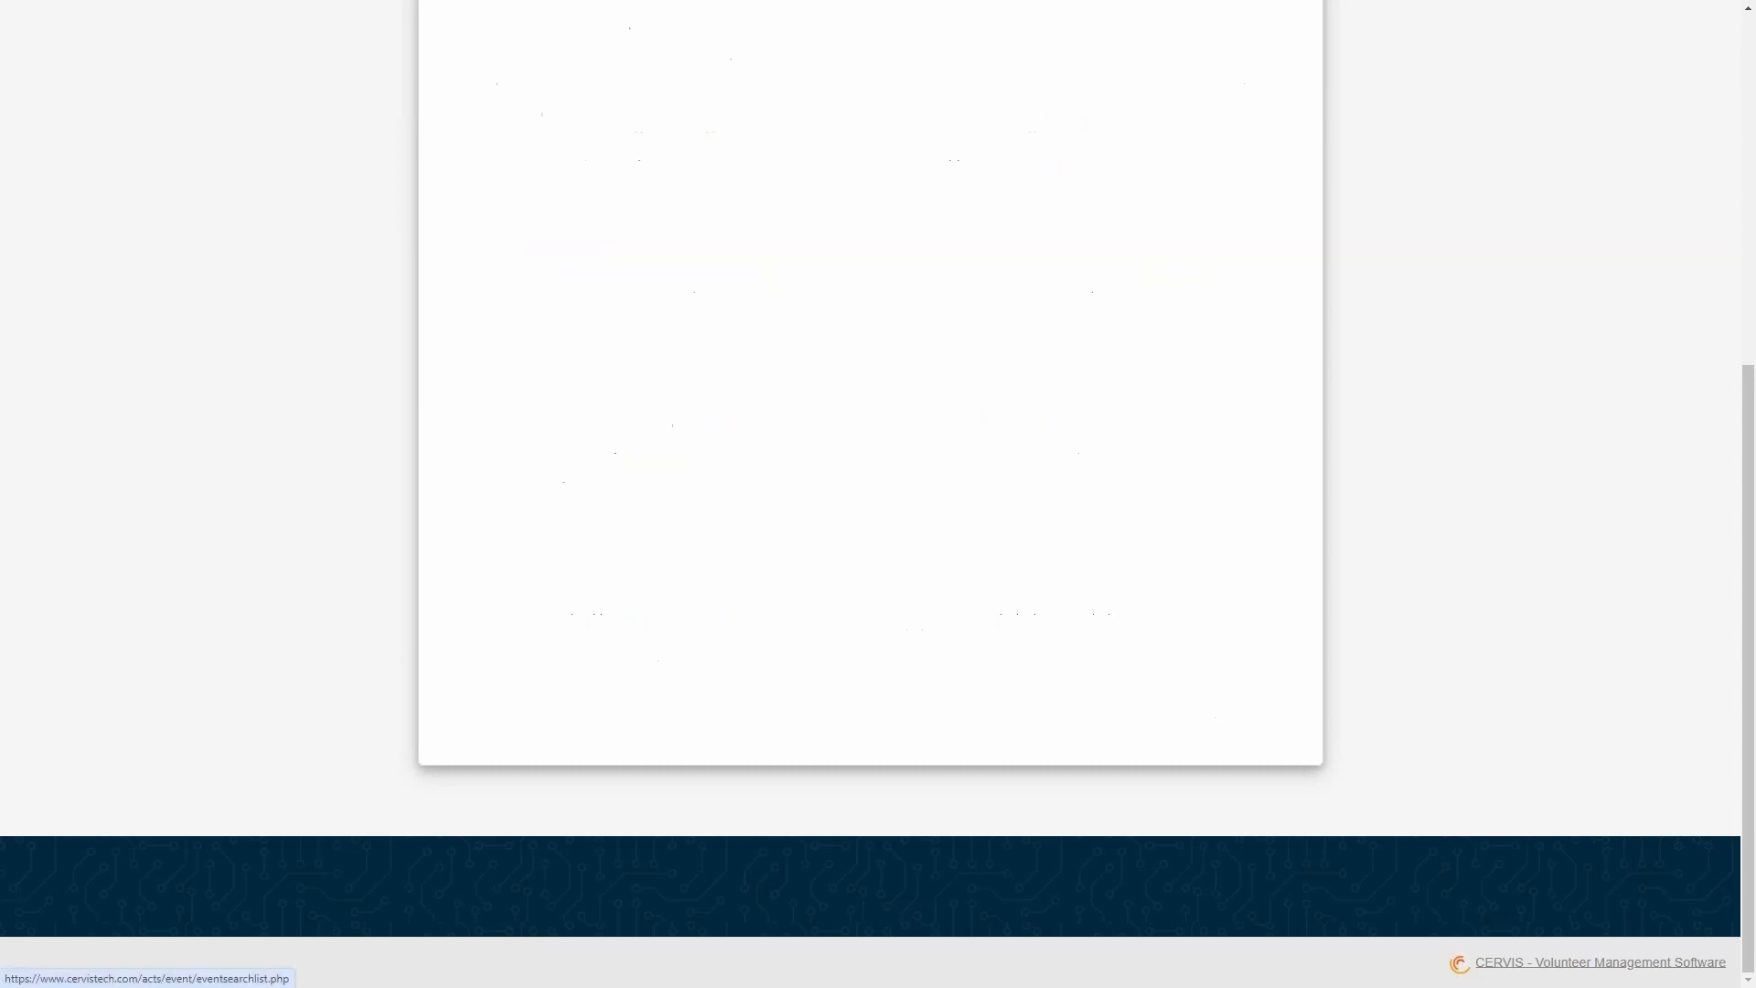
scroll(1011, 258, "down", 5)
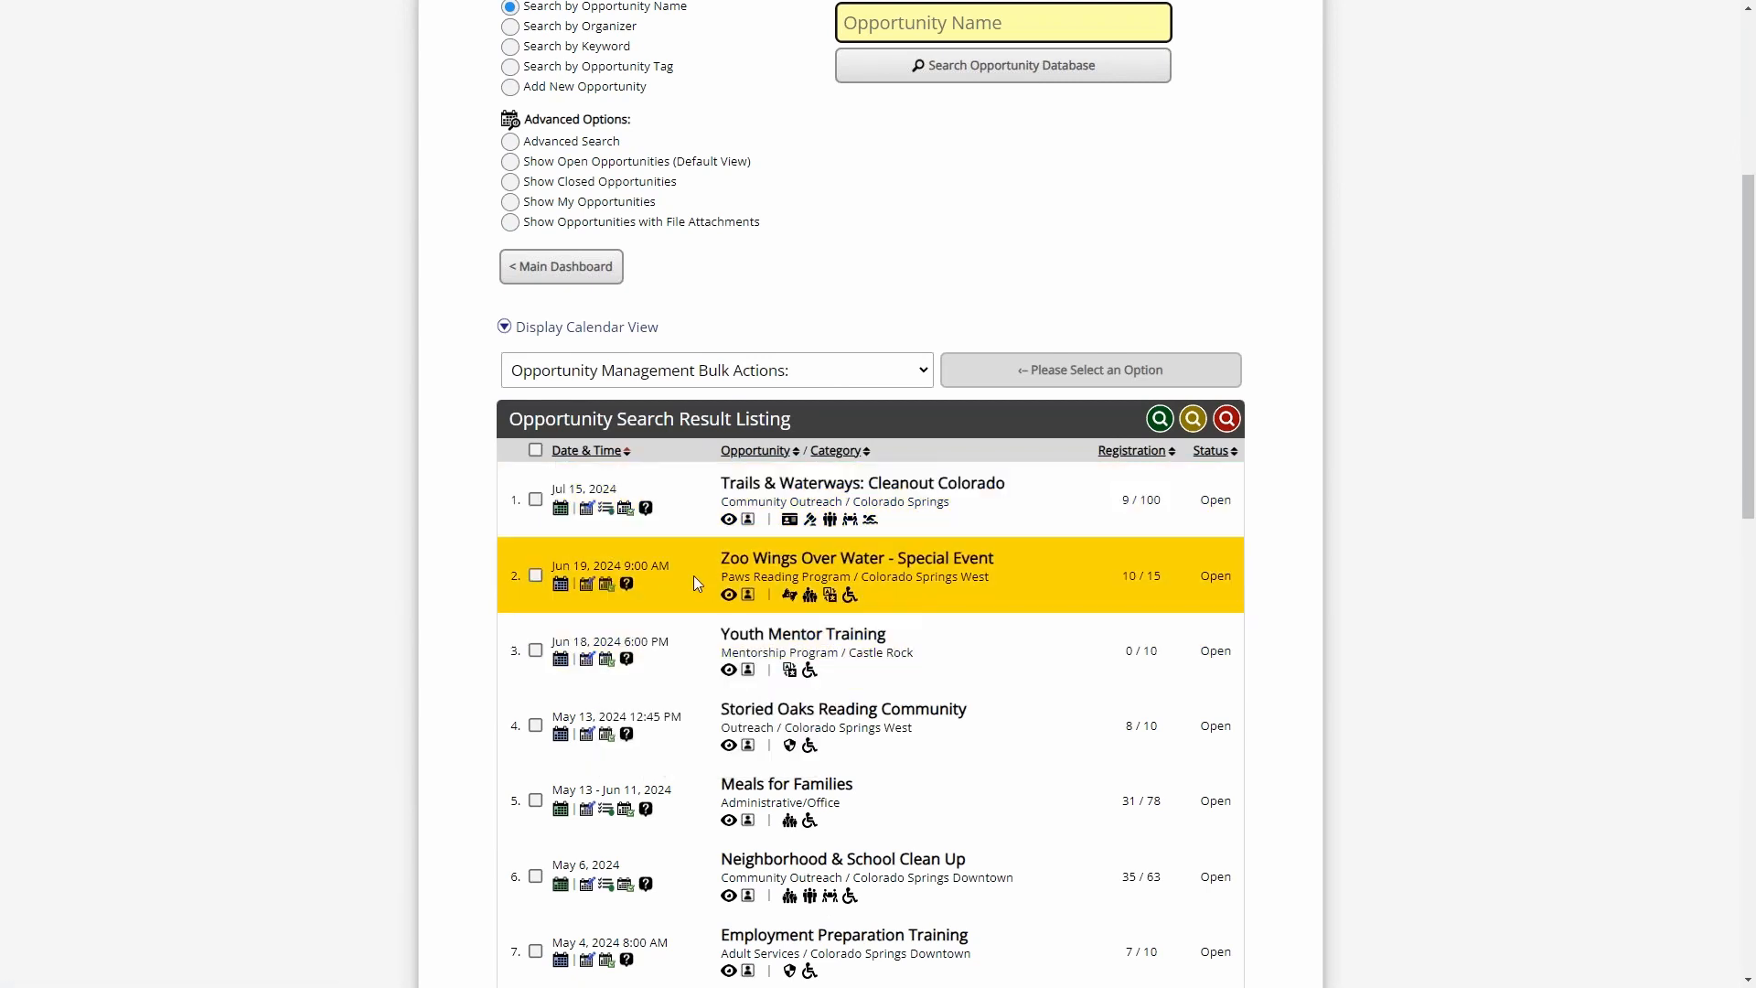
scroll(693, 574, "down", 3)
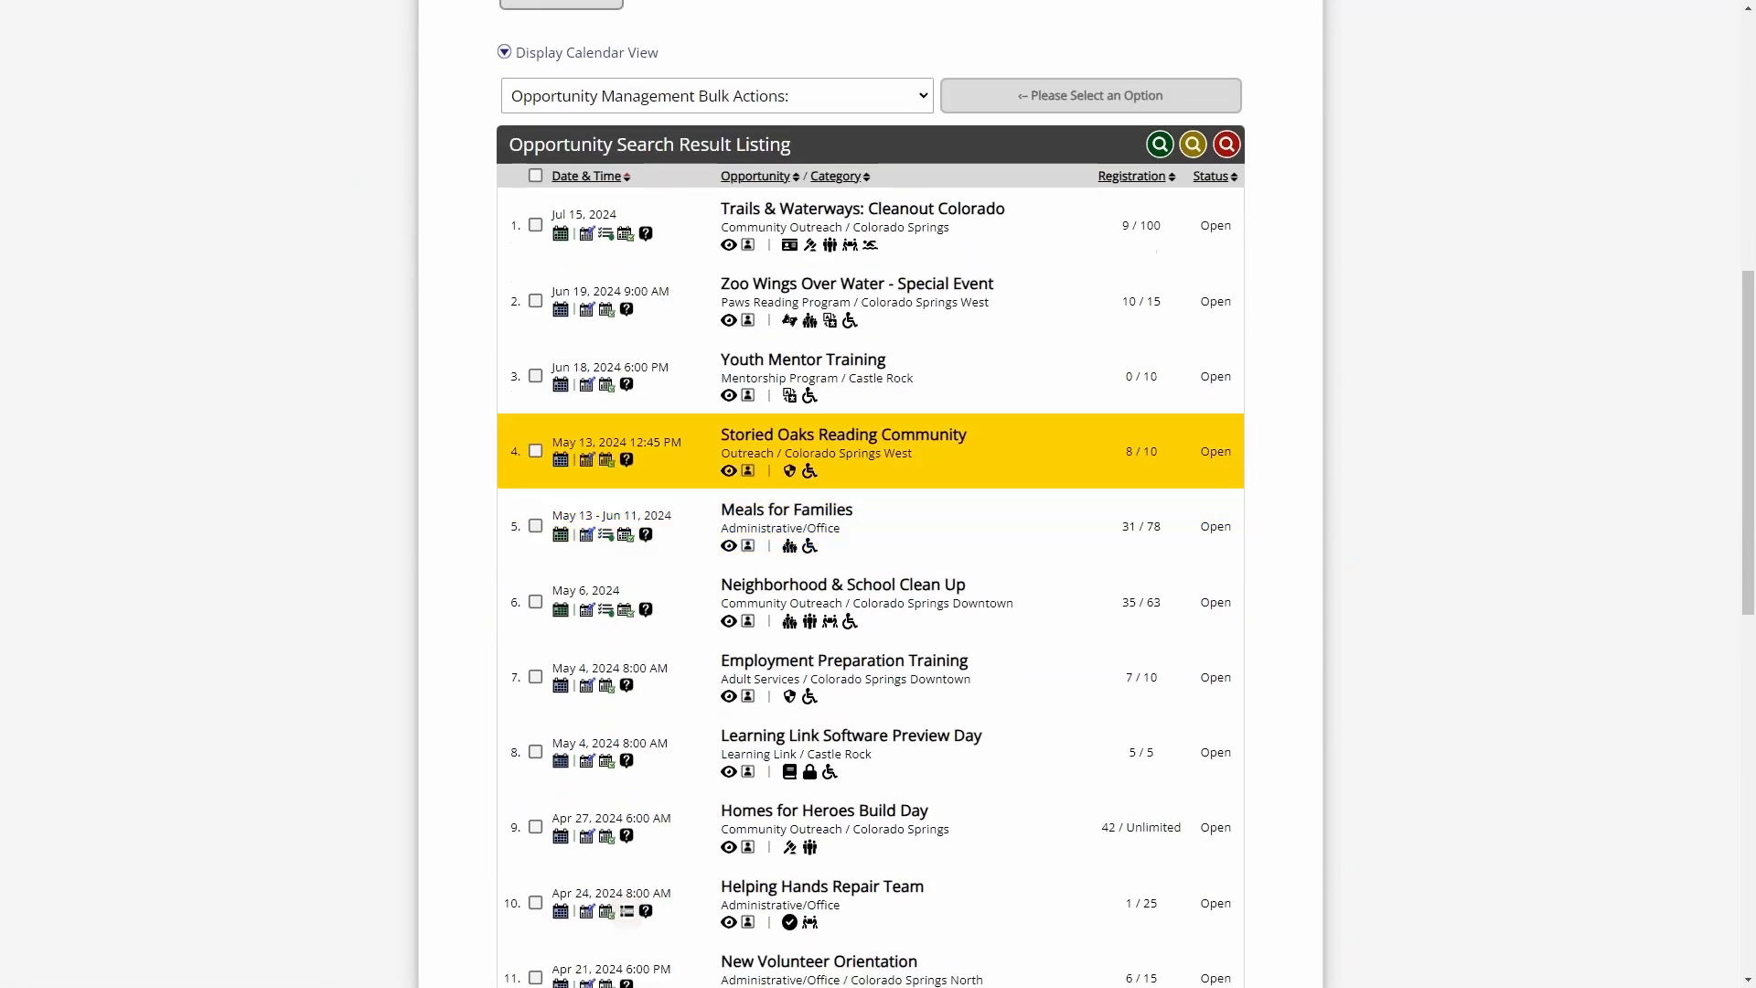
left_click(560, 312)
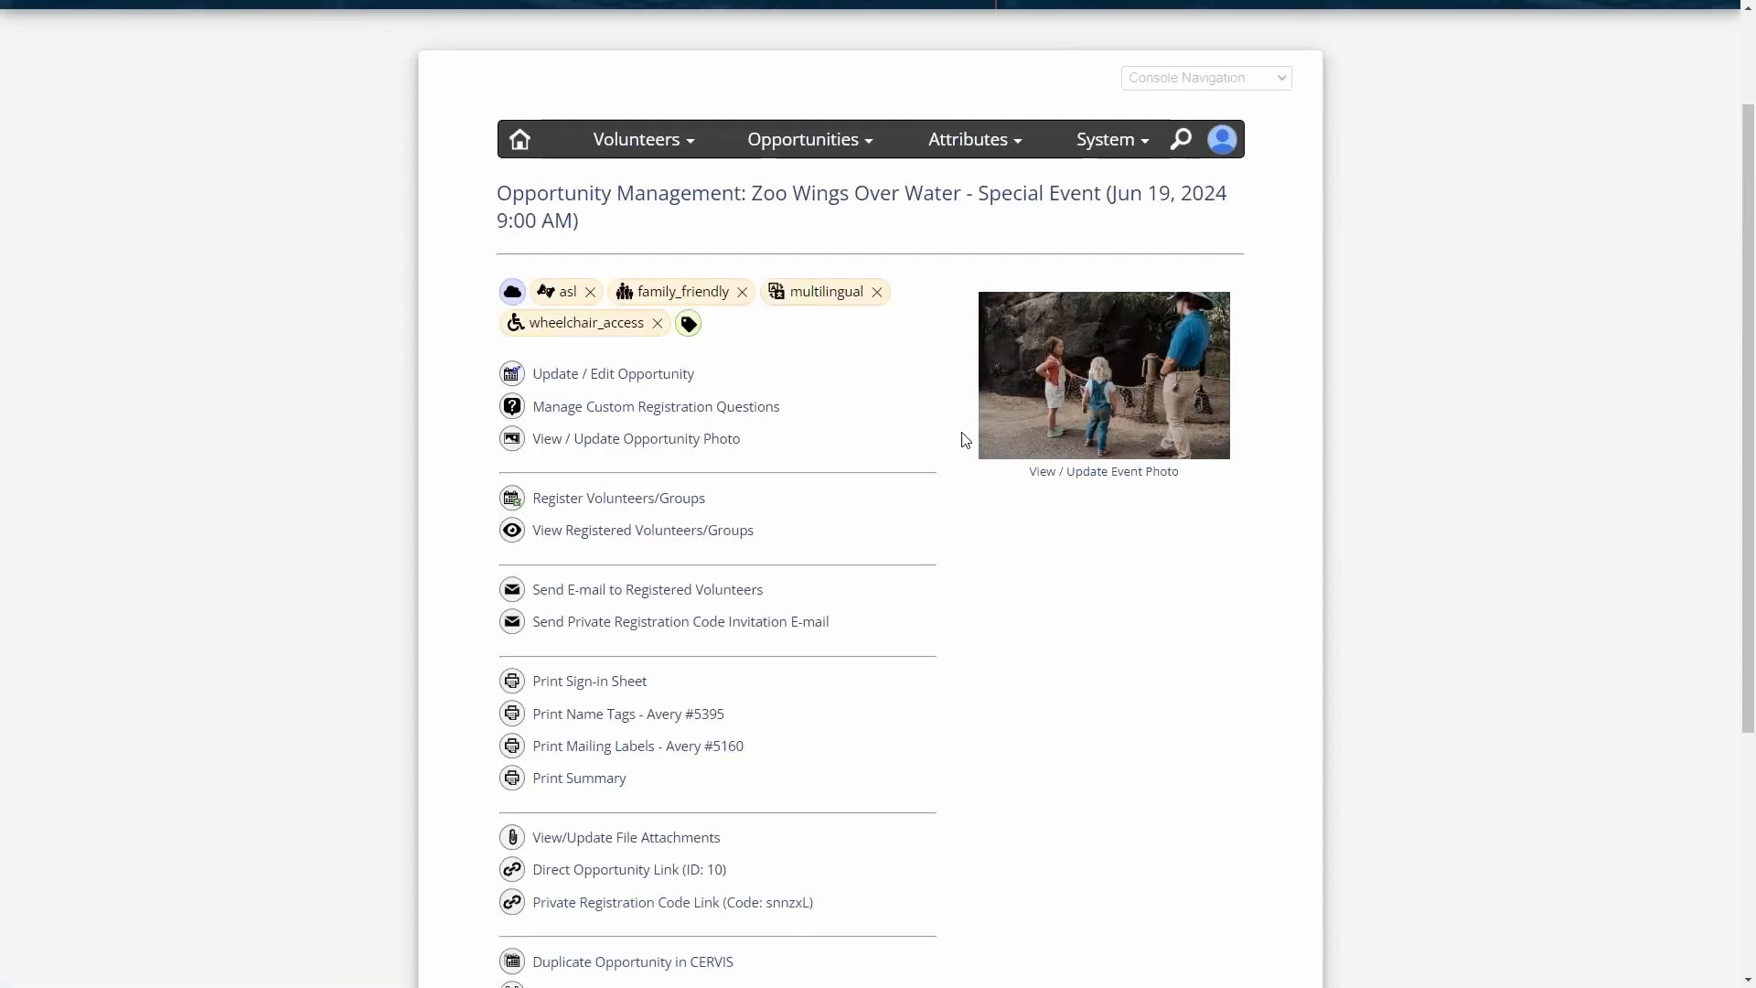
scroll(964, 444, "down", 4)
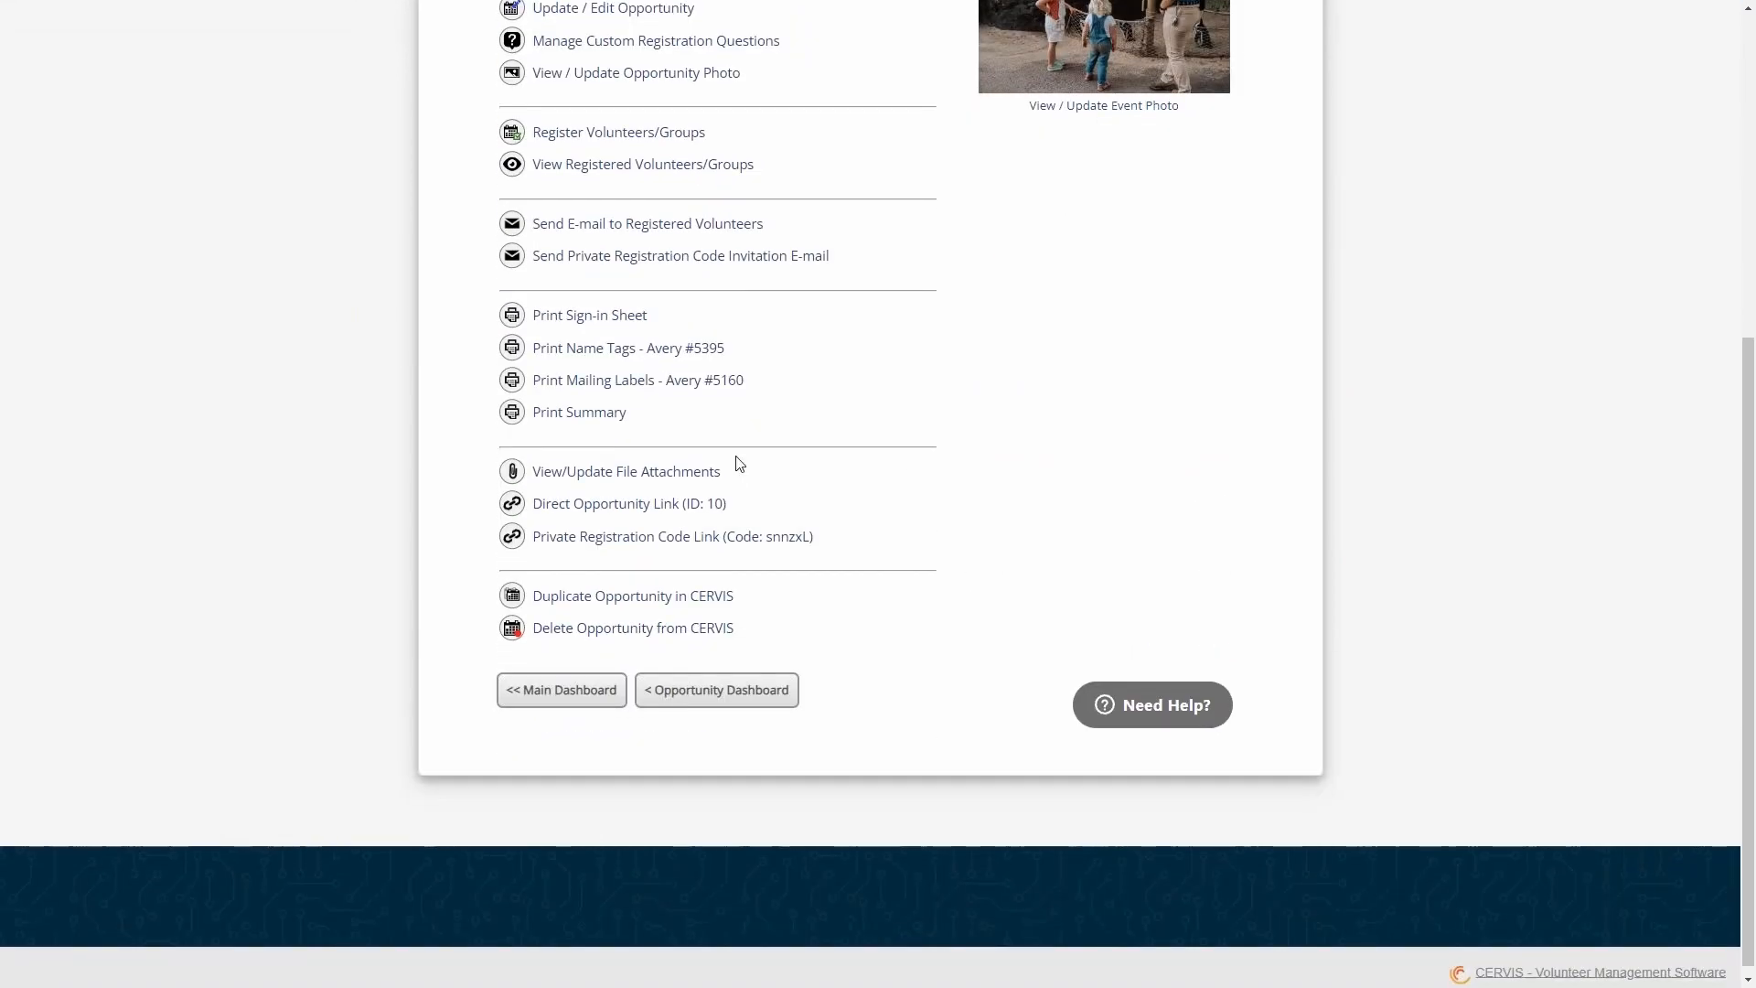
left_click(659, 482)
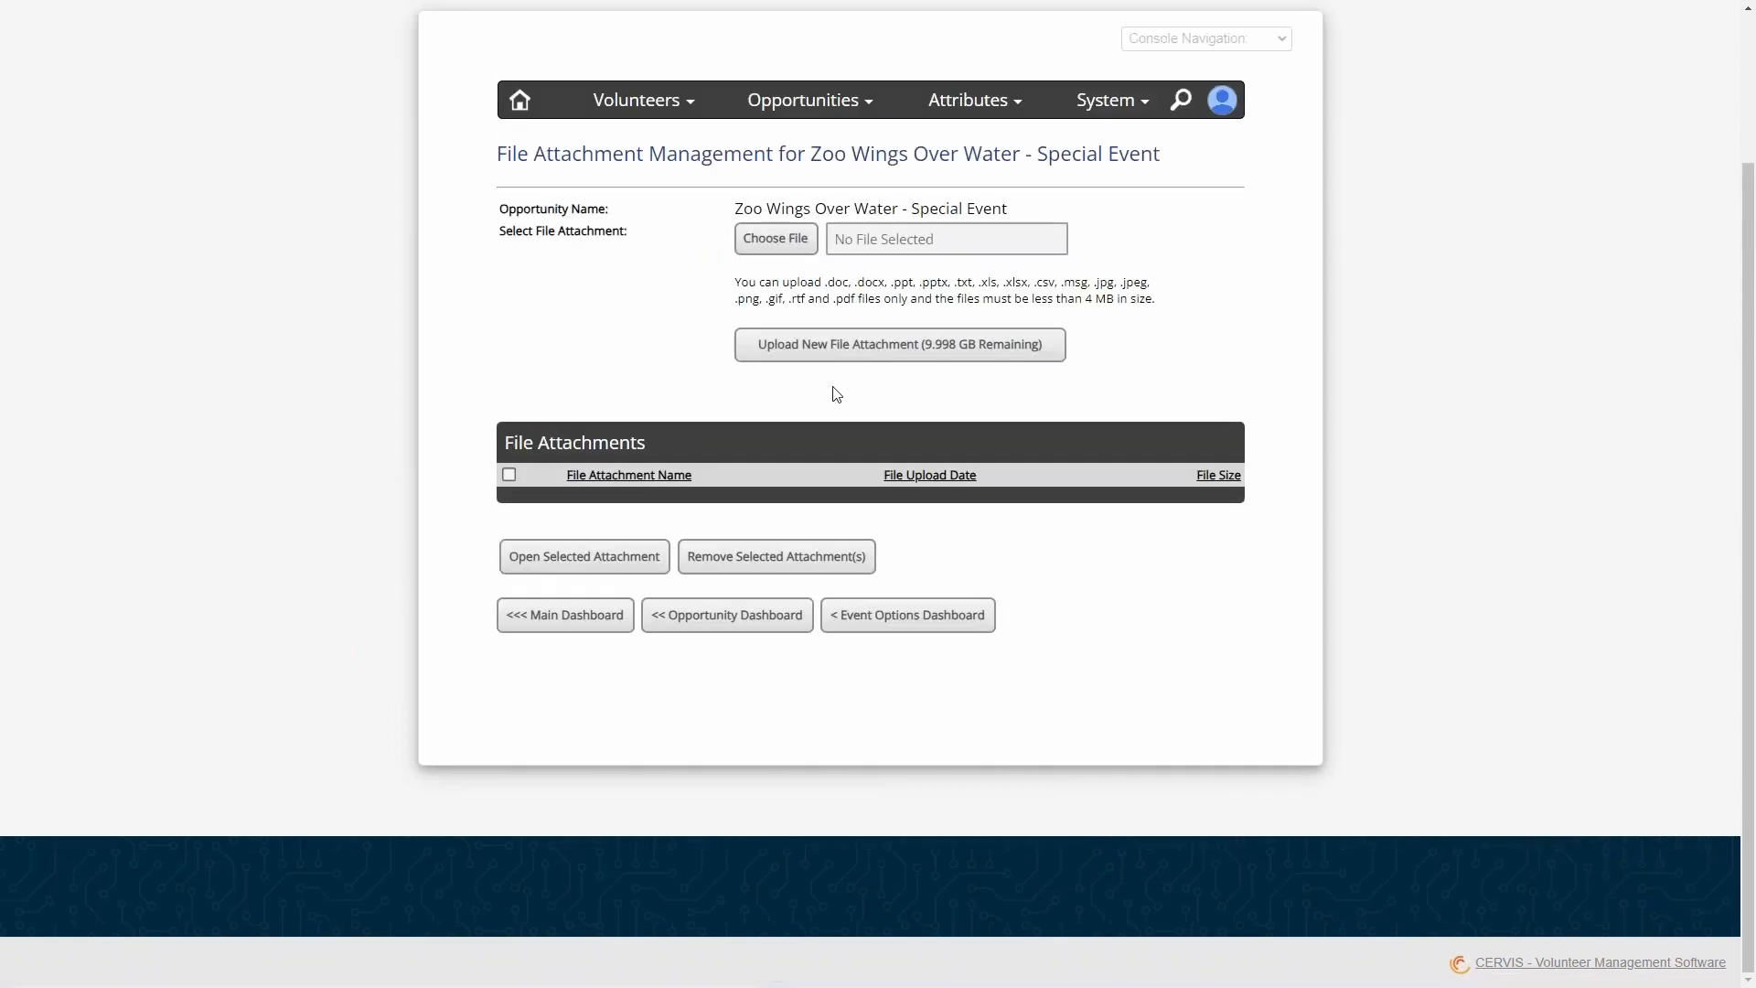
- Upload the Background Check Integration image from the Thumbnails folder as a new file attachment of the opportunity
left_click(776, 240)
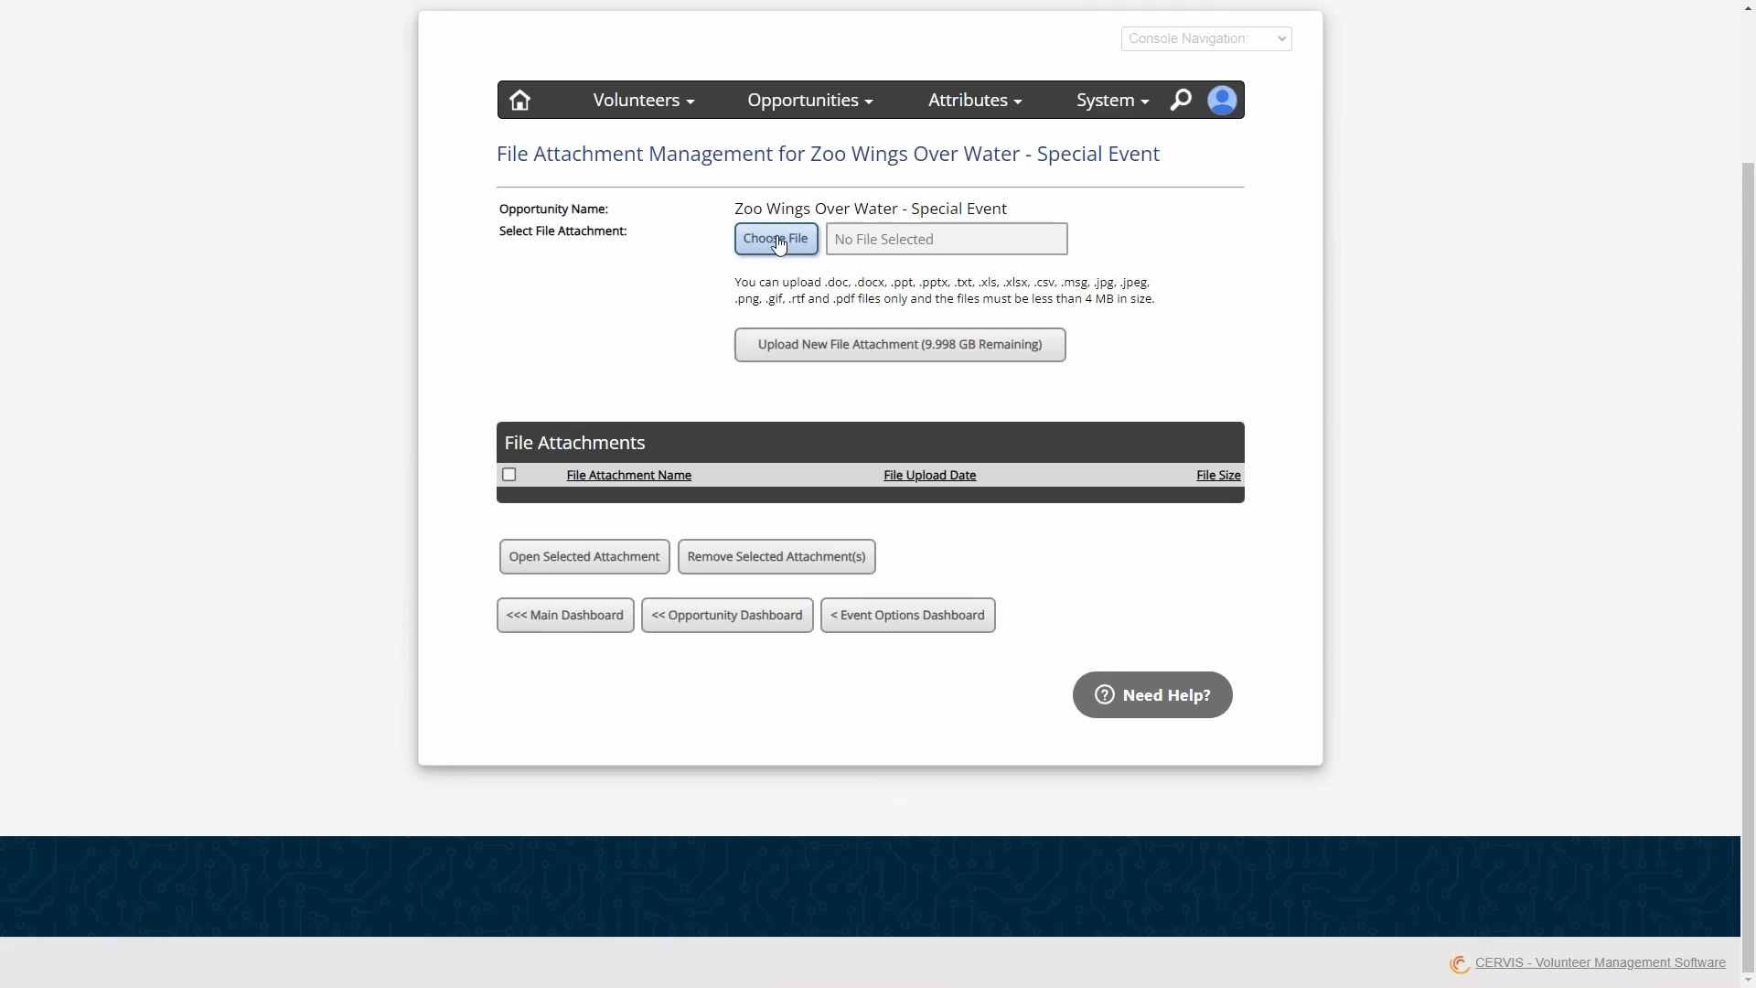
left_click(738, 178)
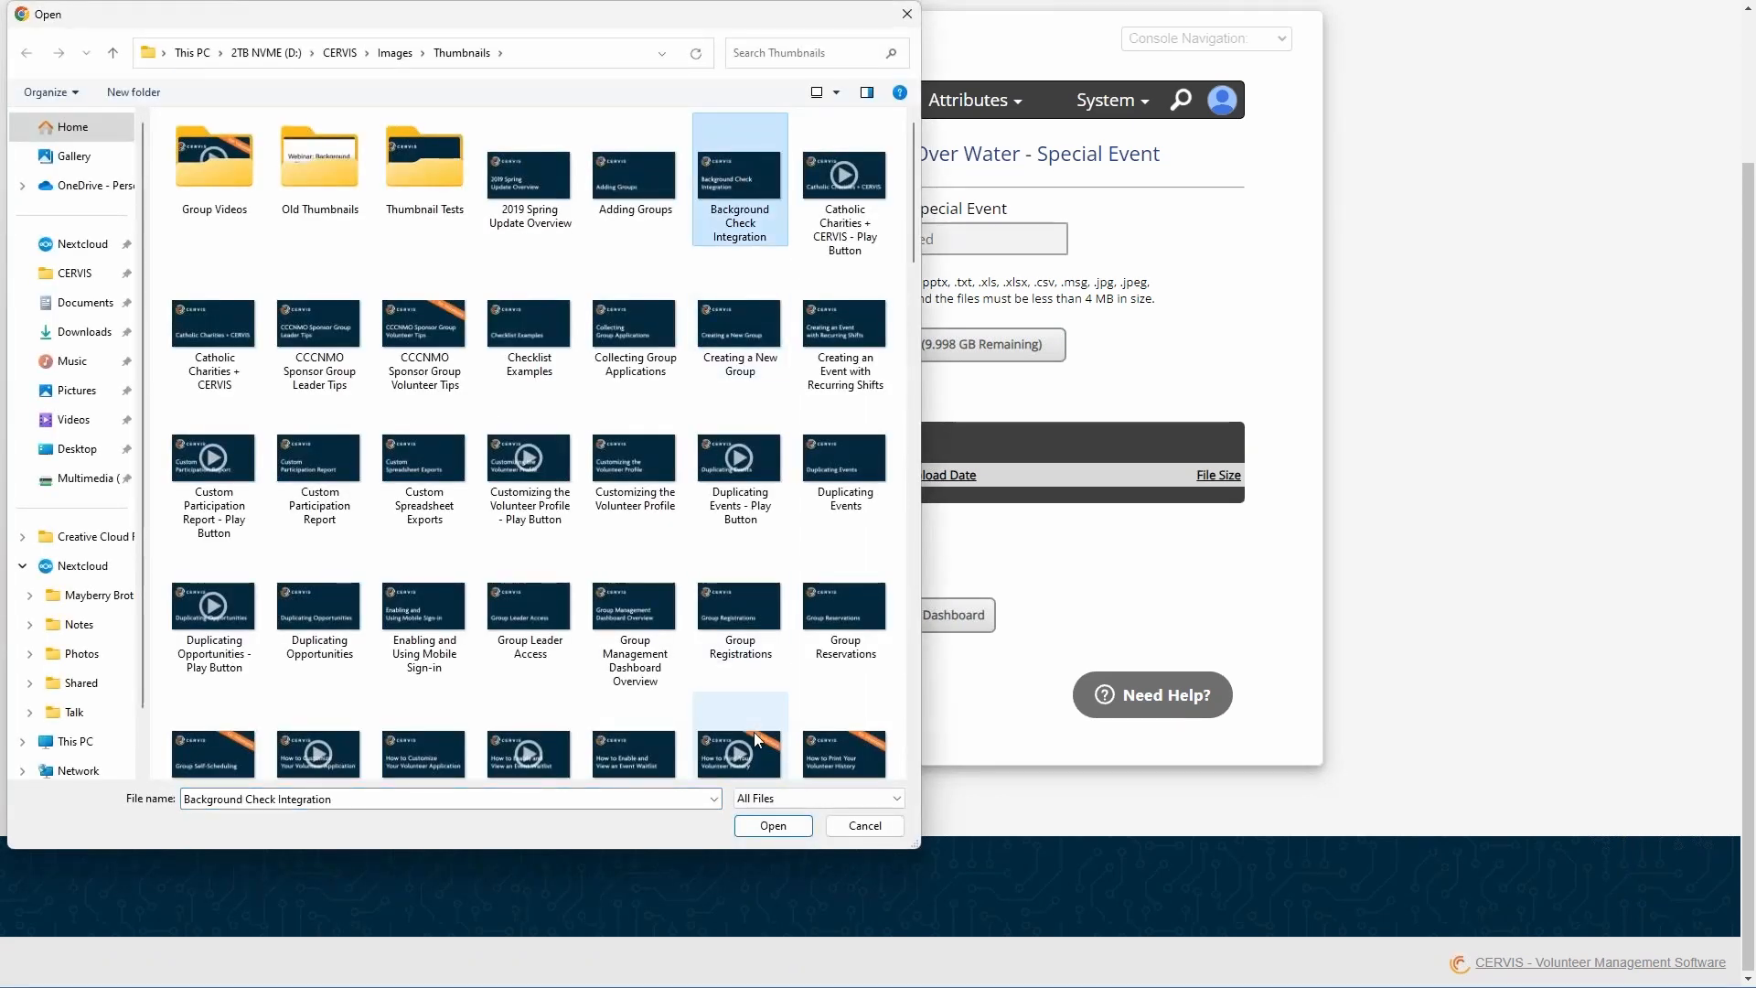
left_click(773, 825)
left_click(842, 357)
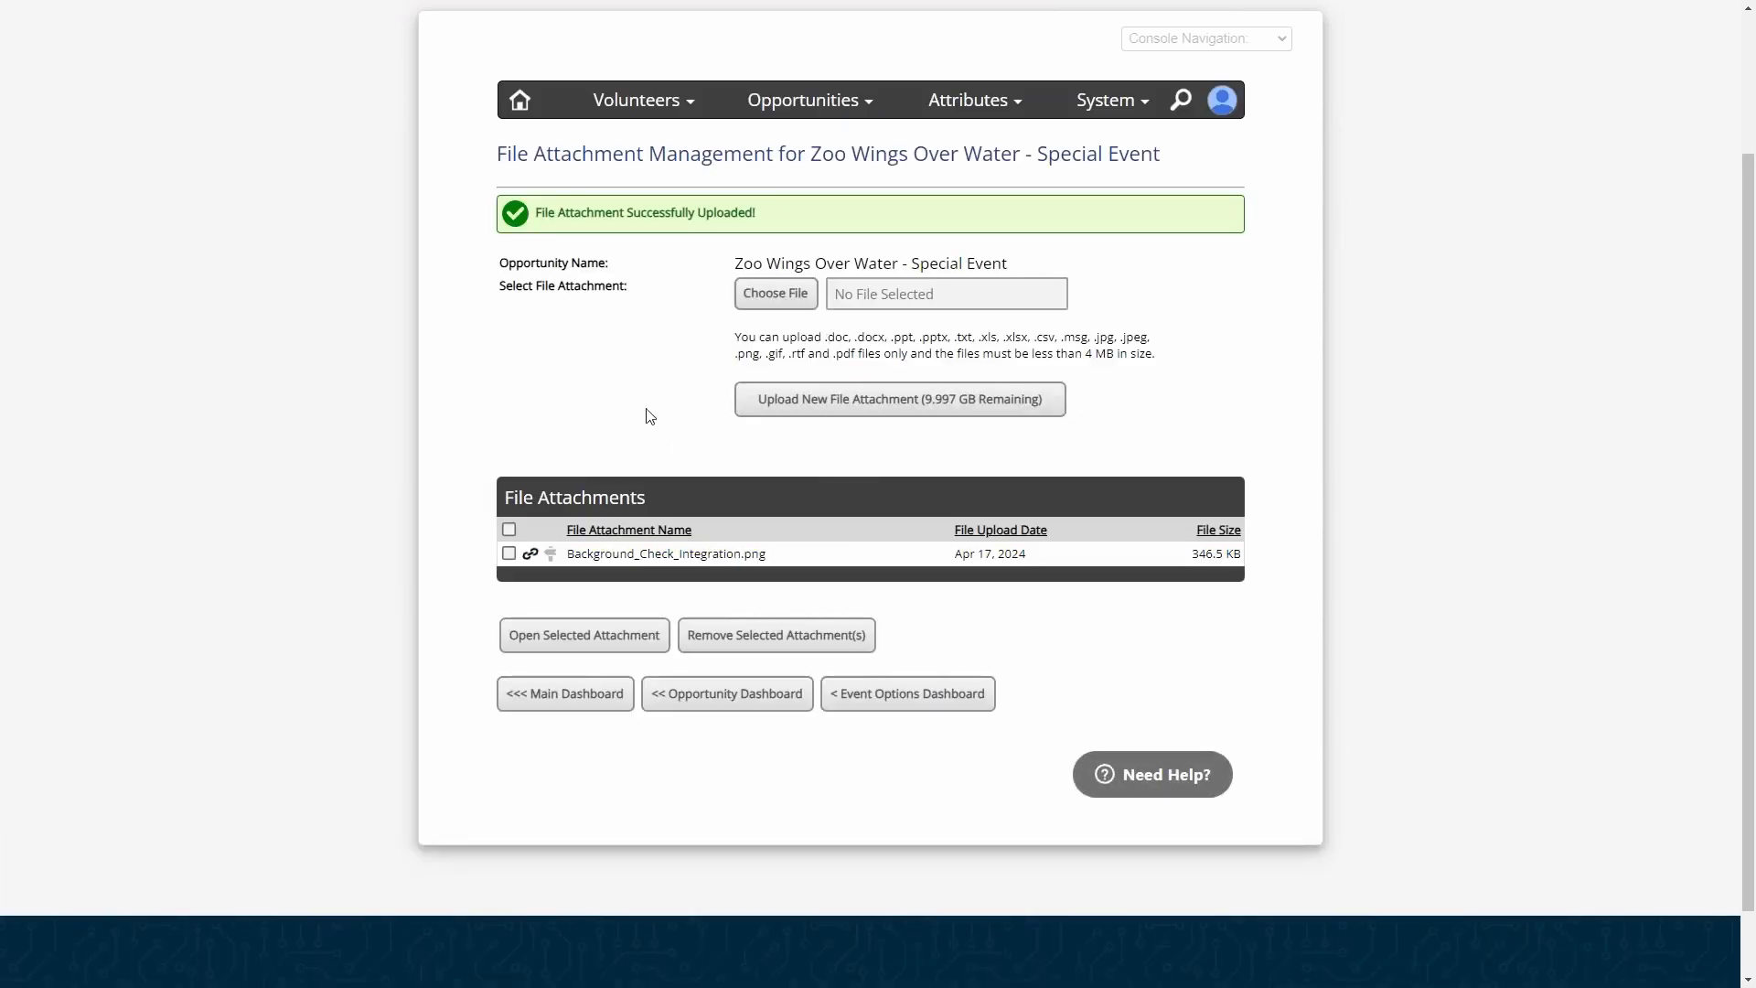
- View the direct file link of Background_Check_Integration.png, close it and post the file to the volunteer portal
left_click(721, 556)
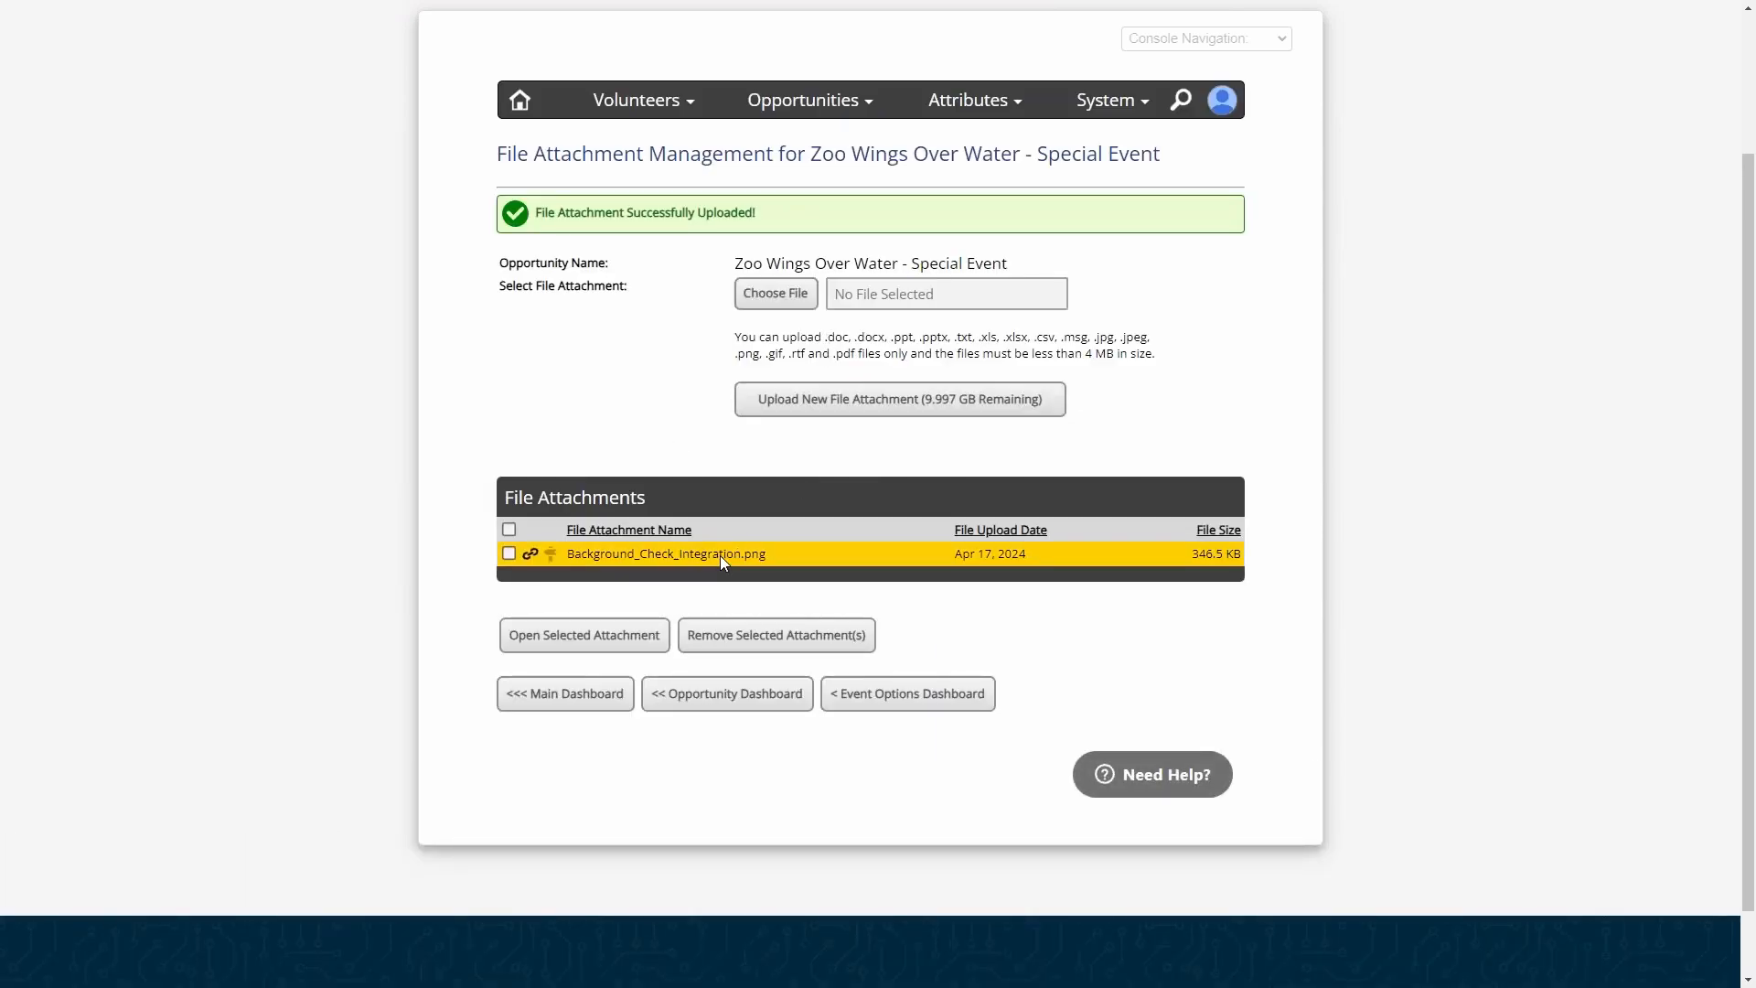
left_click(531, 555)
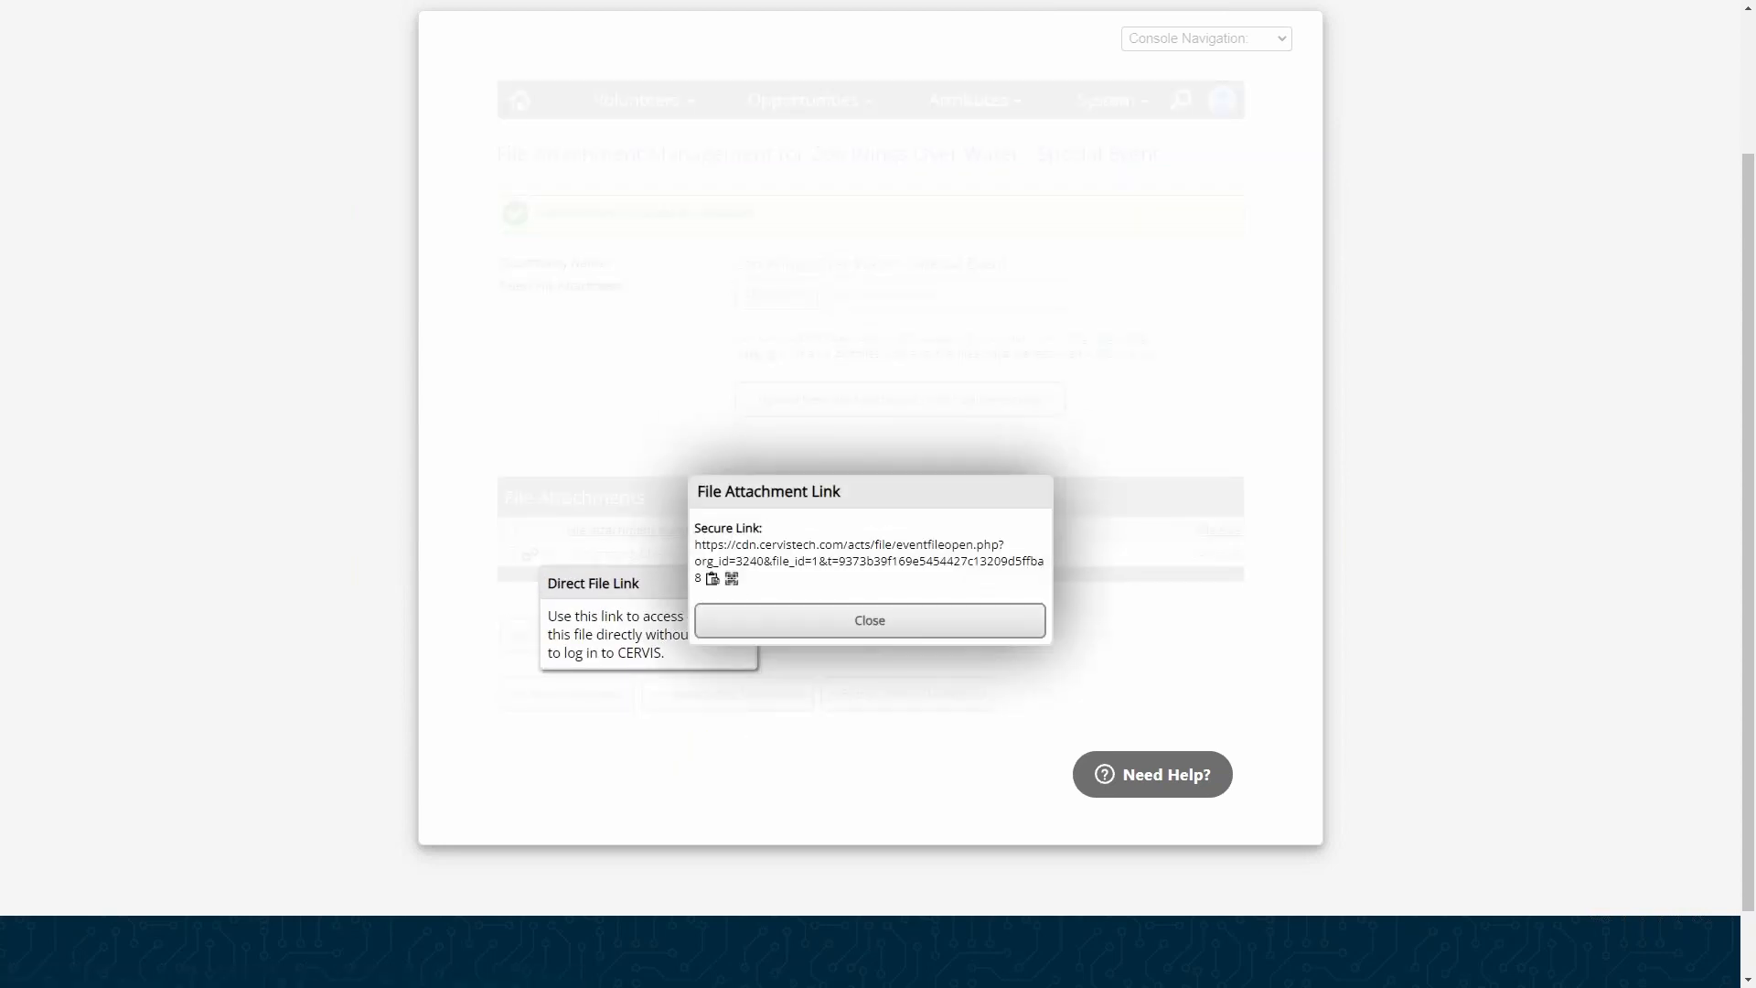
left_click(819, 624)
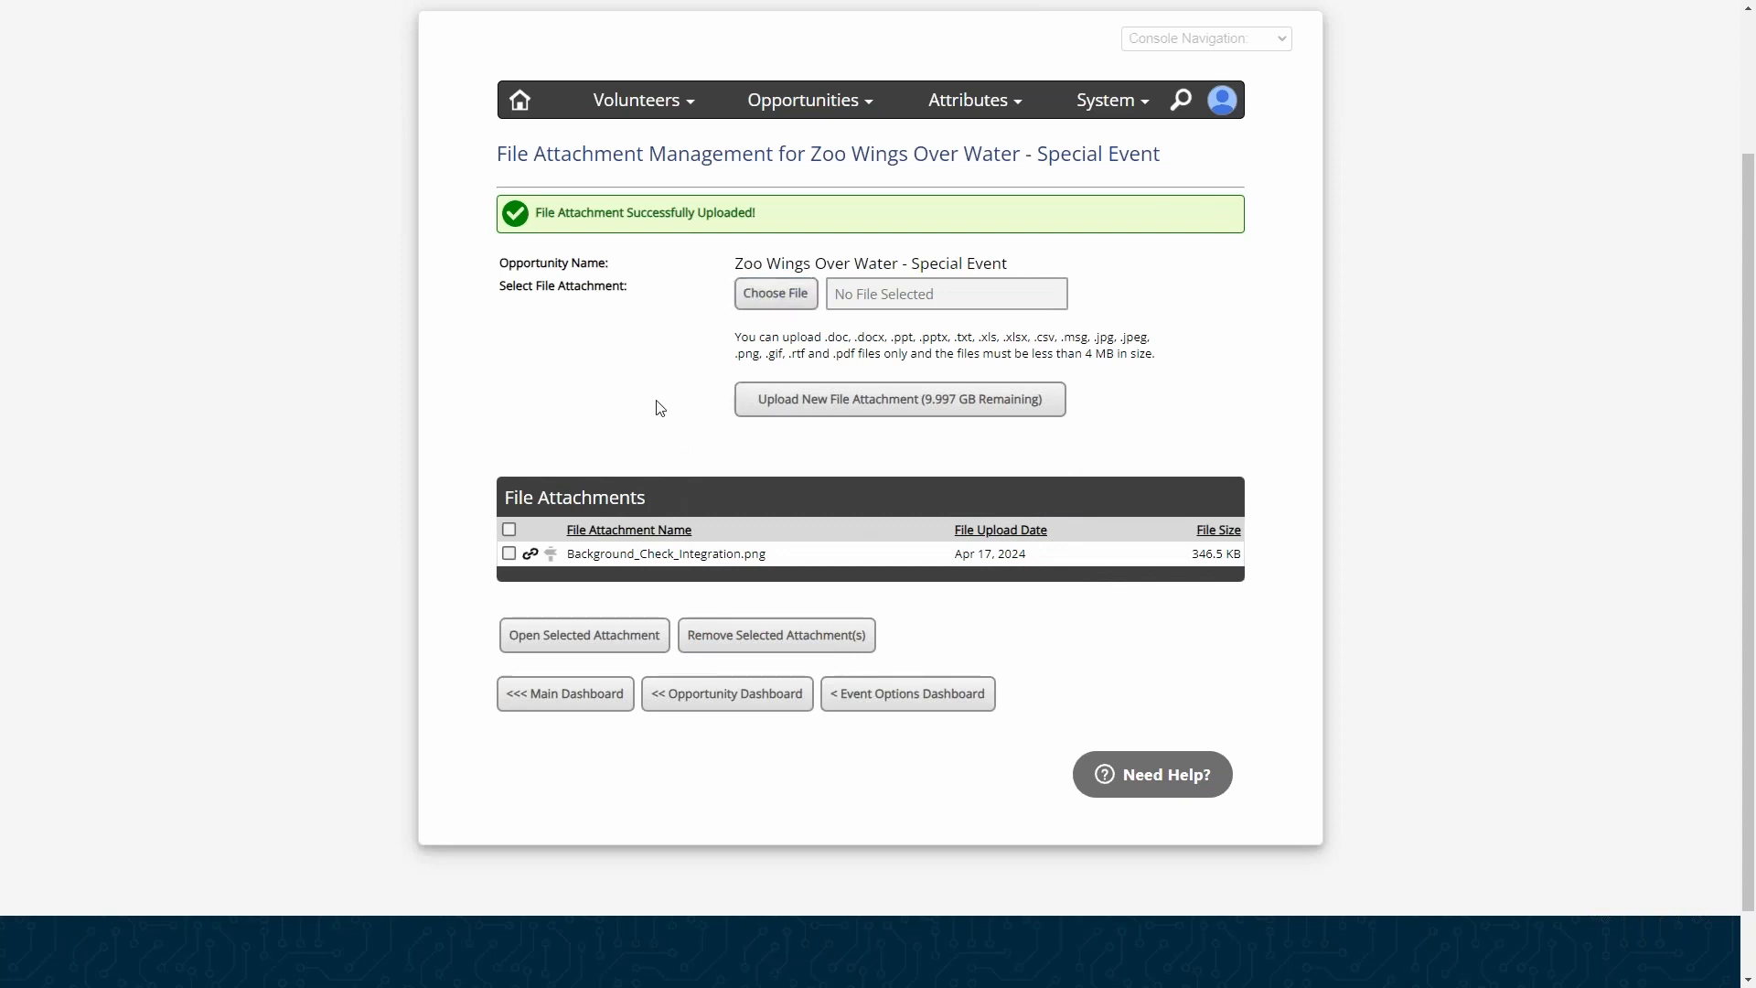
left_click(552, 555)
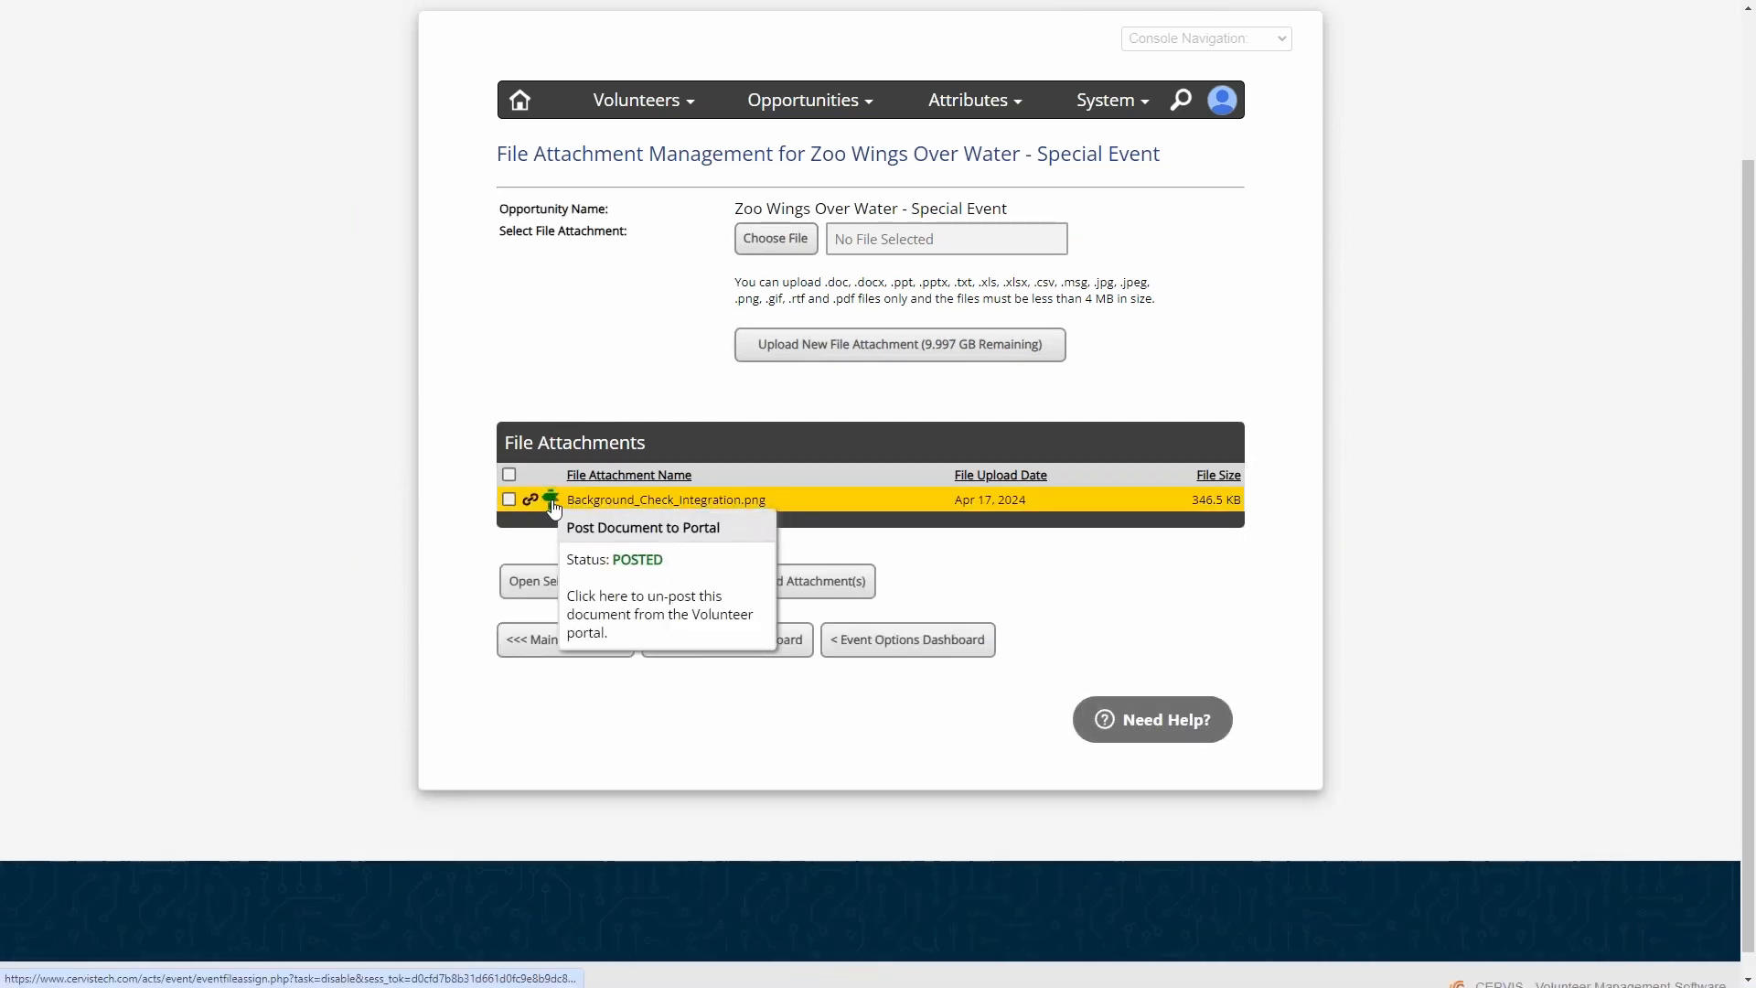
left_click_drag(739, 199, 912, 207)
left_click(916, 206)
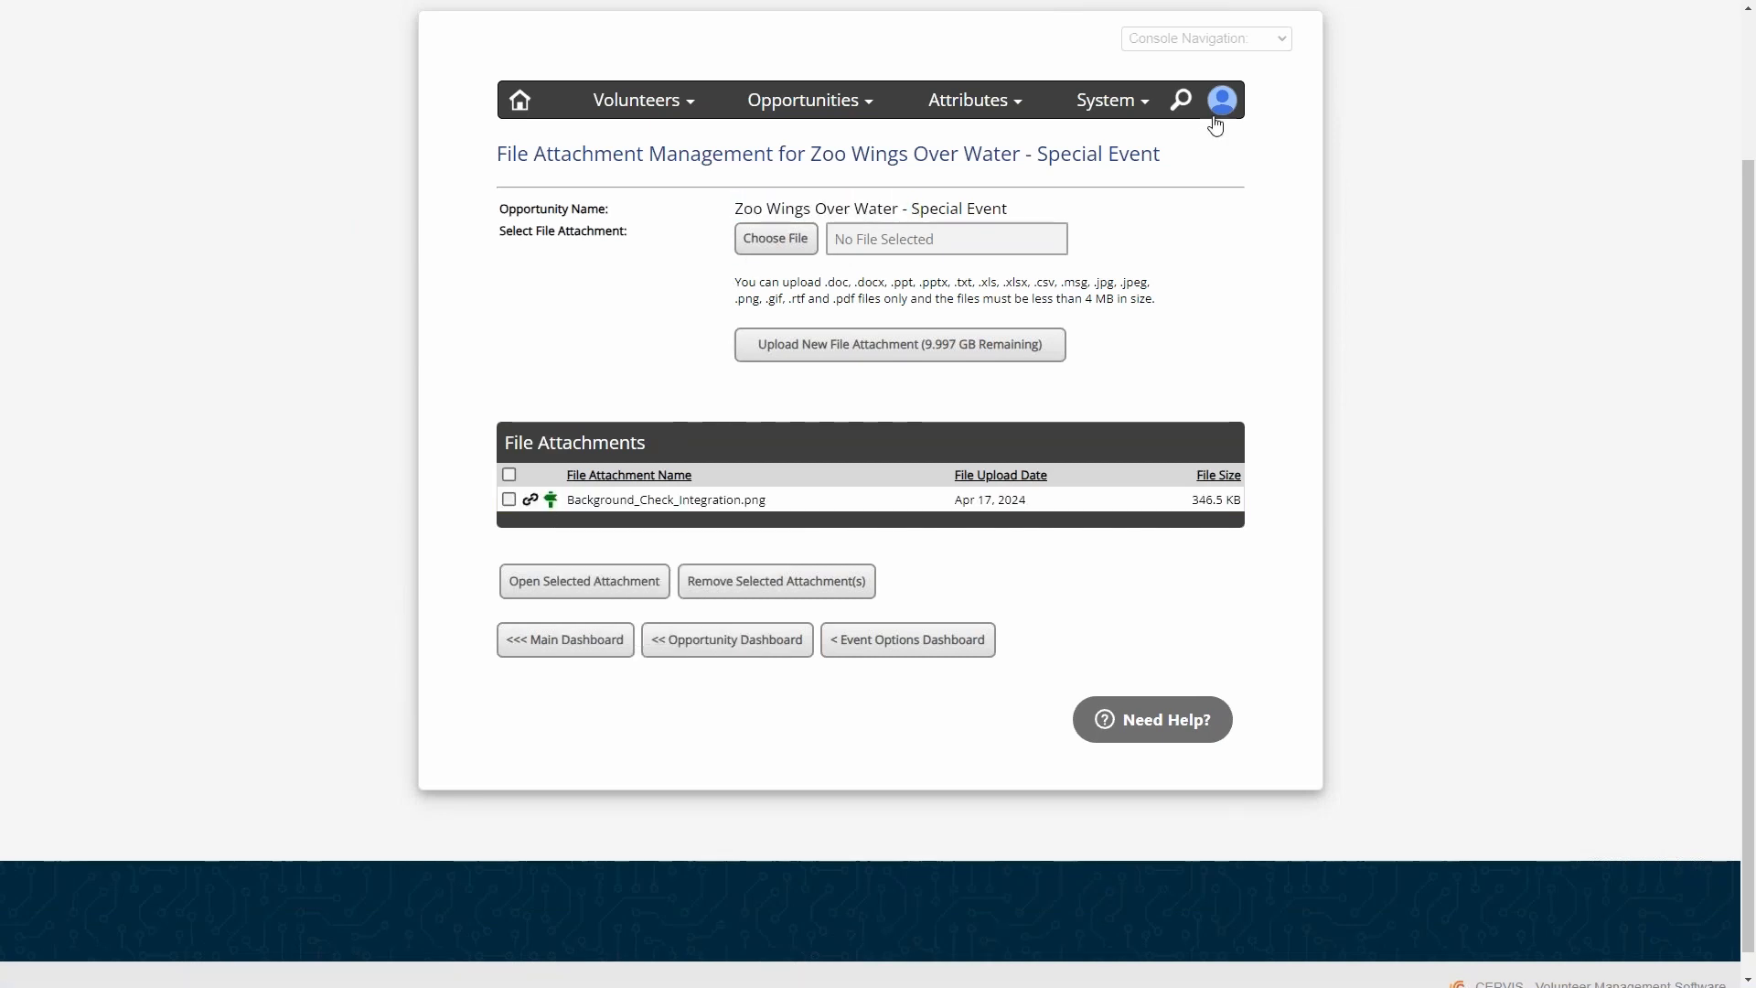
mouse_move(1226, 108)
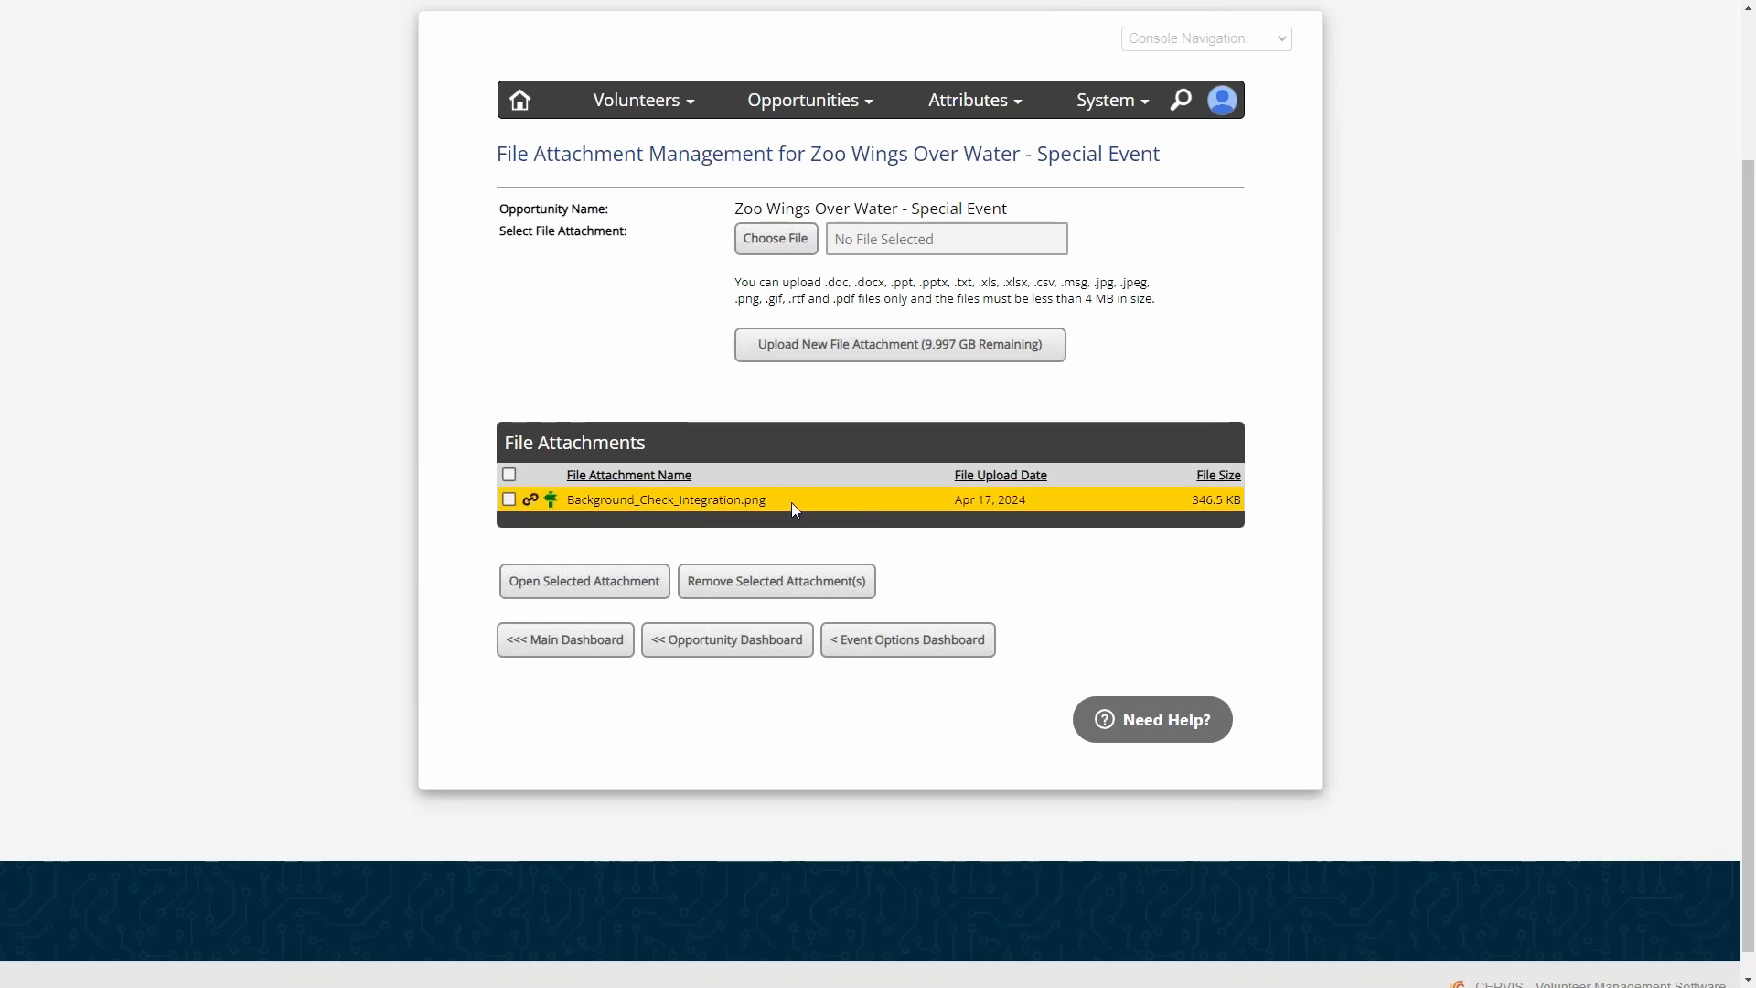
left_click_drag(792, 502, 569, 505)
left_click(638, 392)
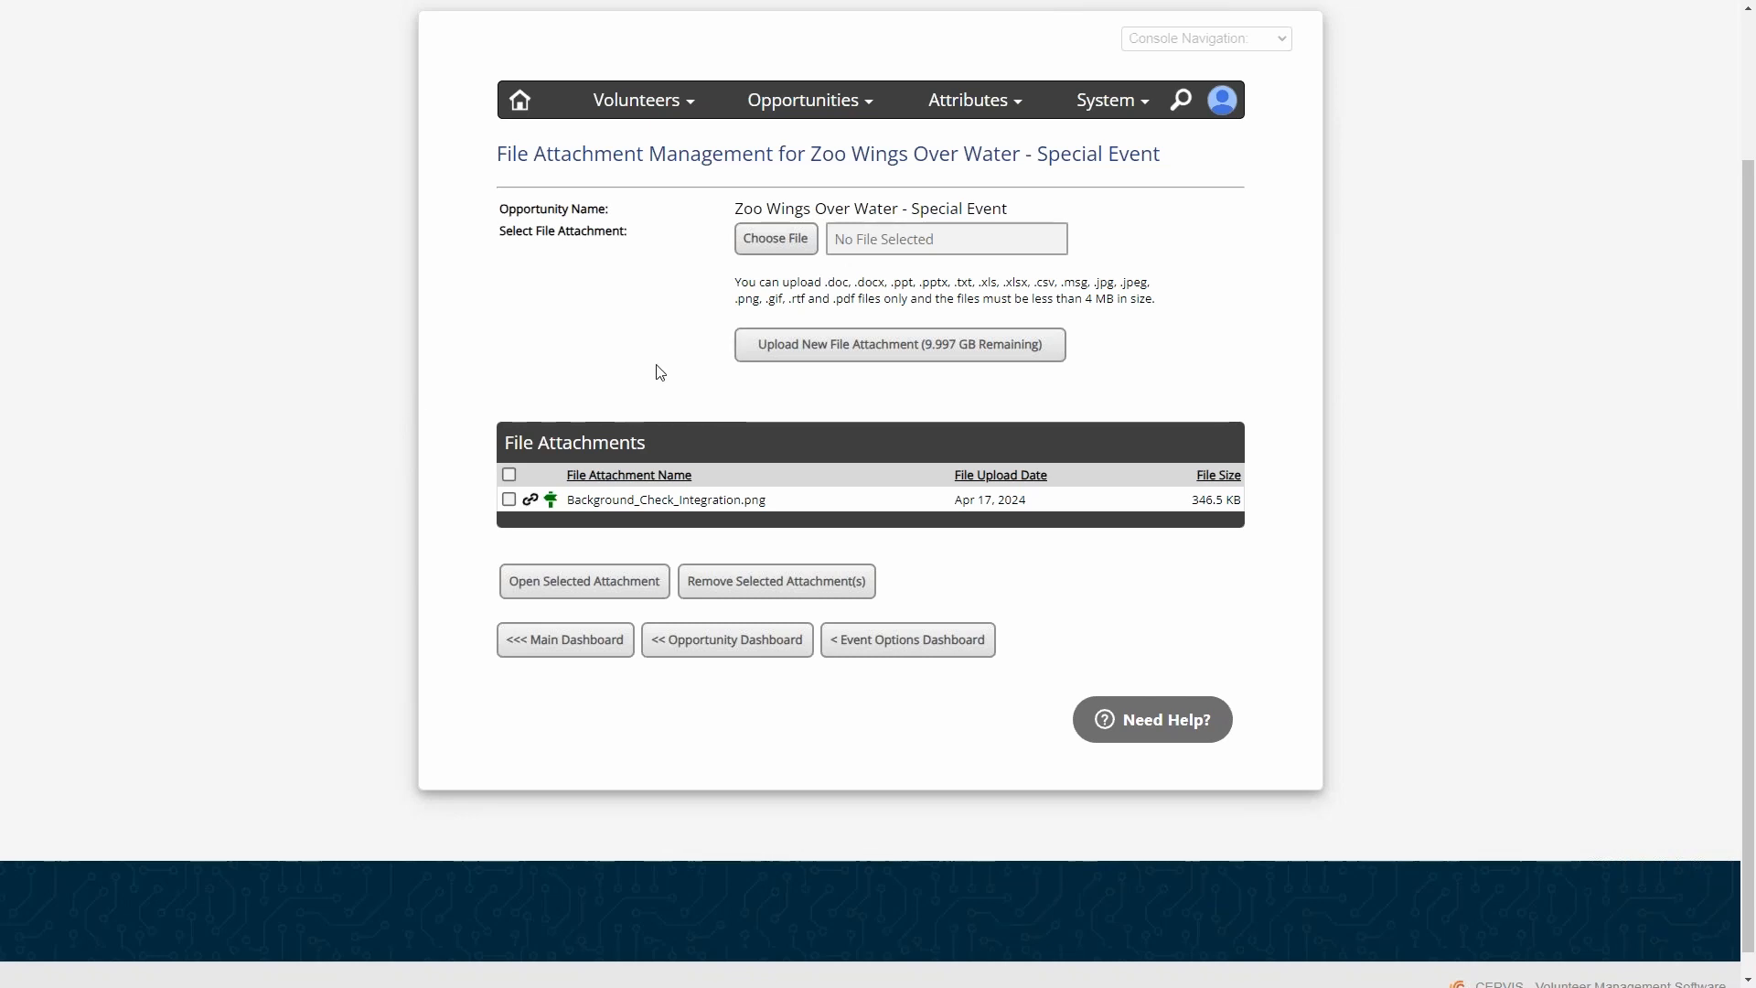
- Return to the opportunity dashboard and open the management page of "Zoo Wings Over Water - Special Event"
left_click(720, 657)
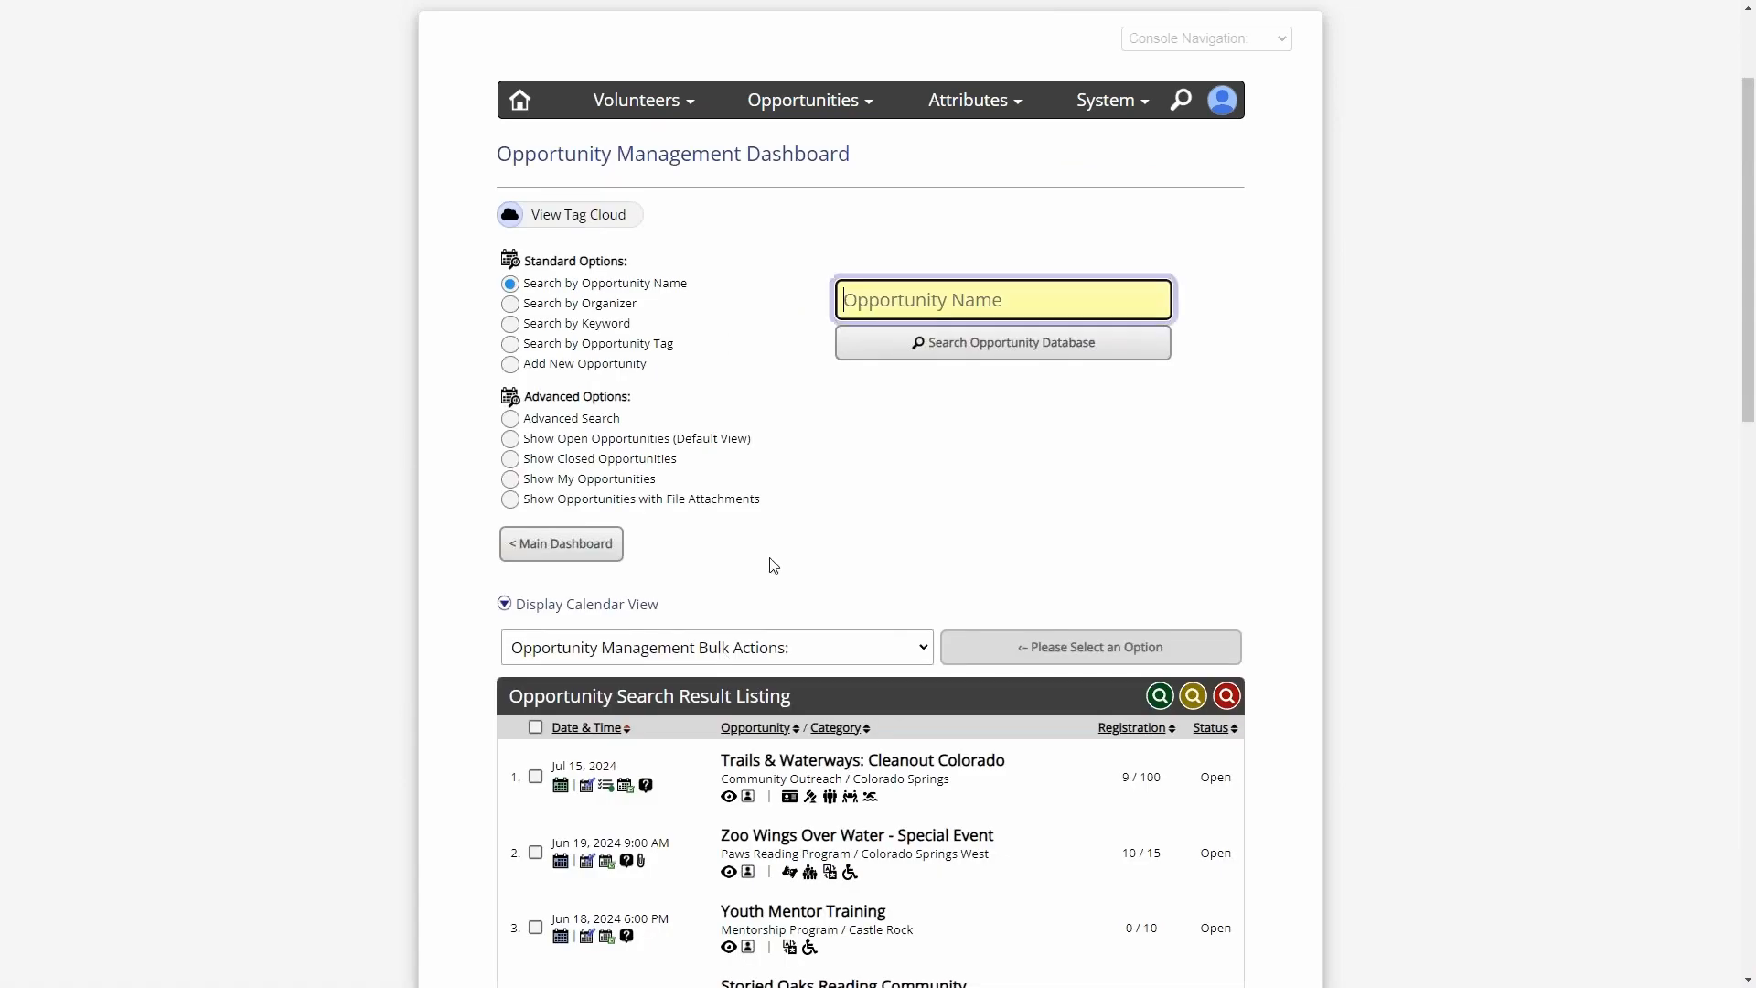
scroll(778, 561, "down", 5)
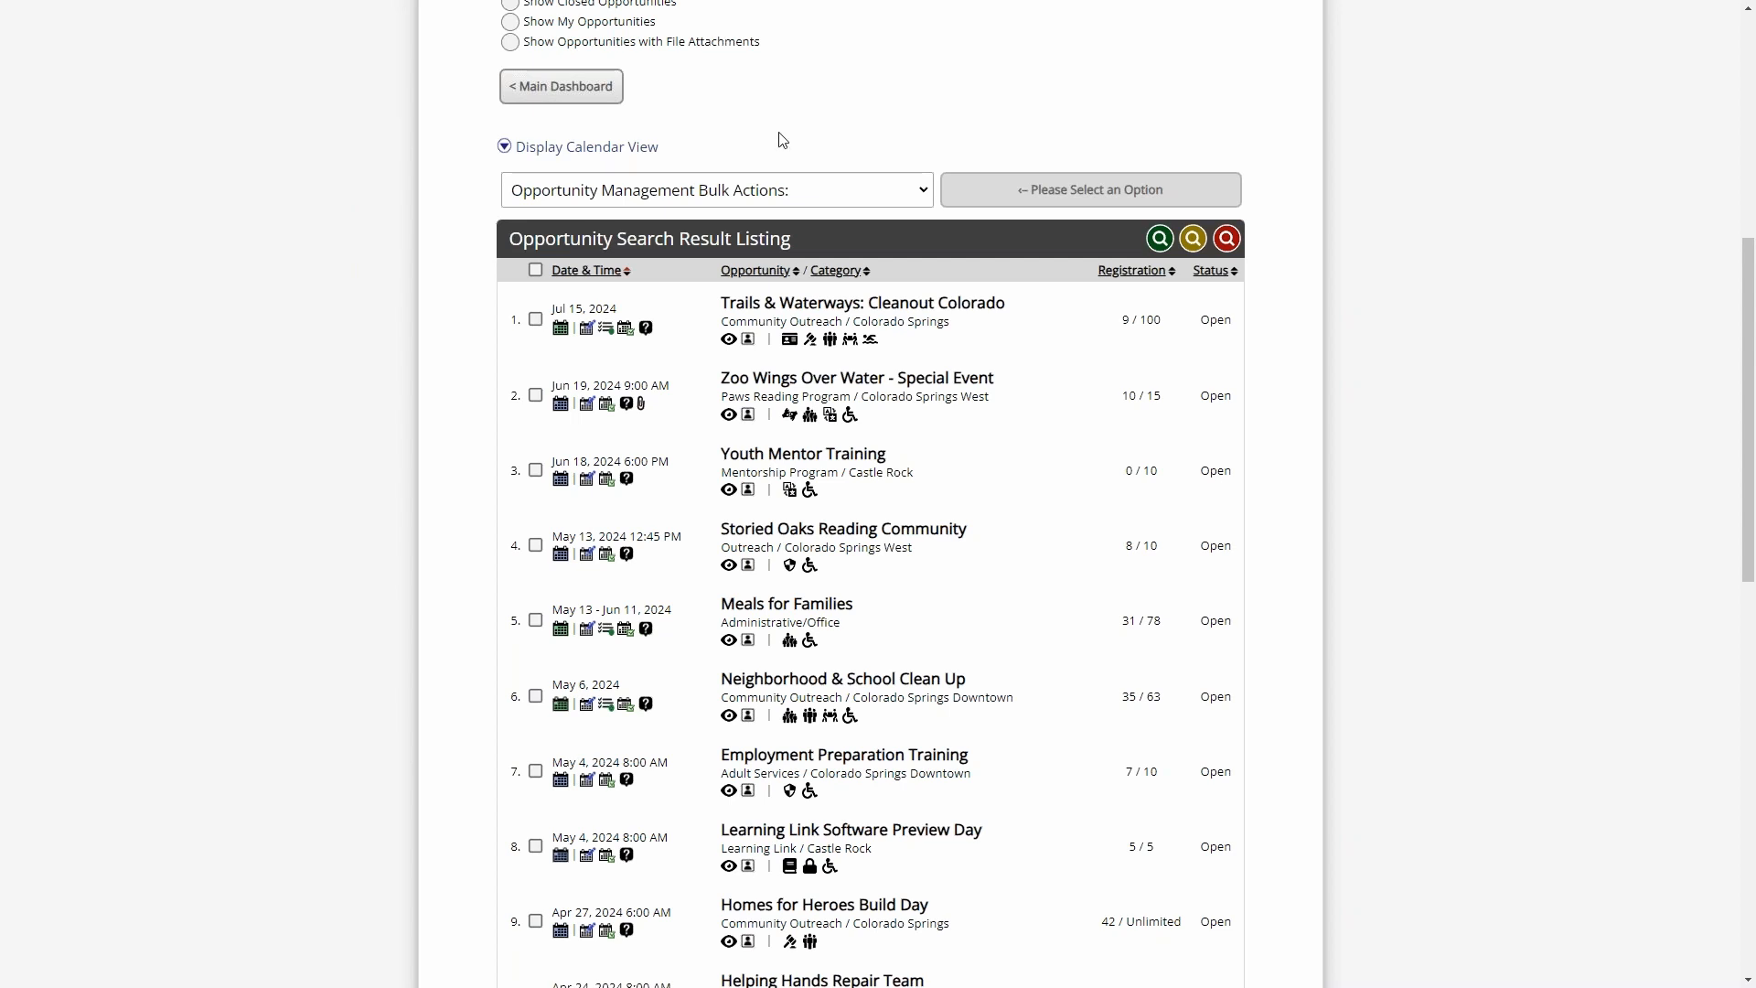
left_click(561, 405)
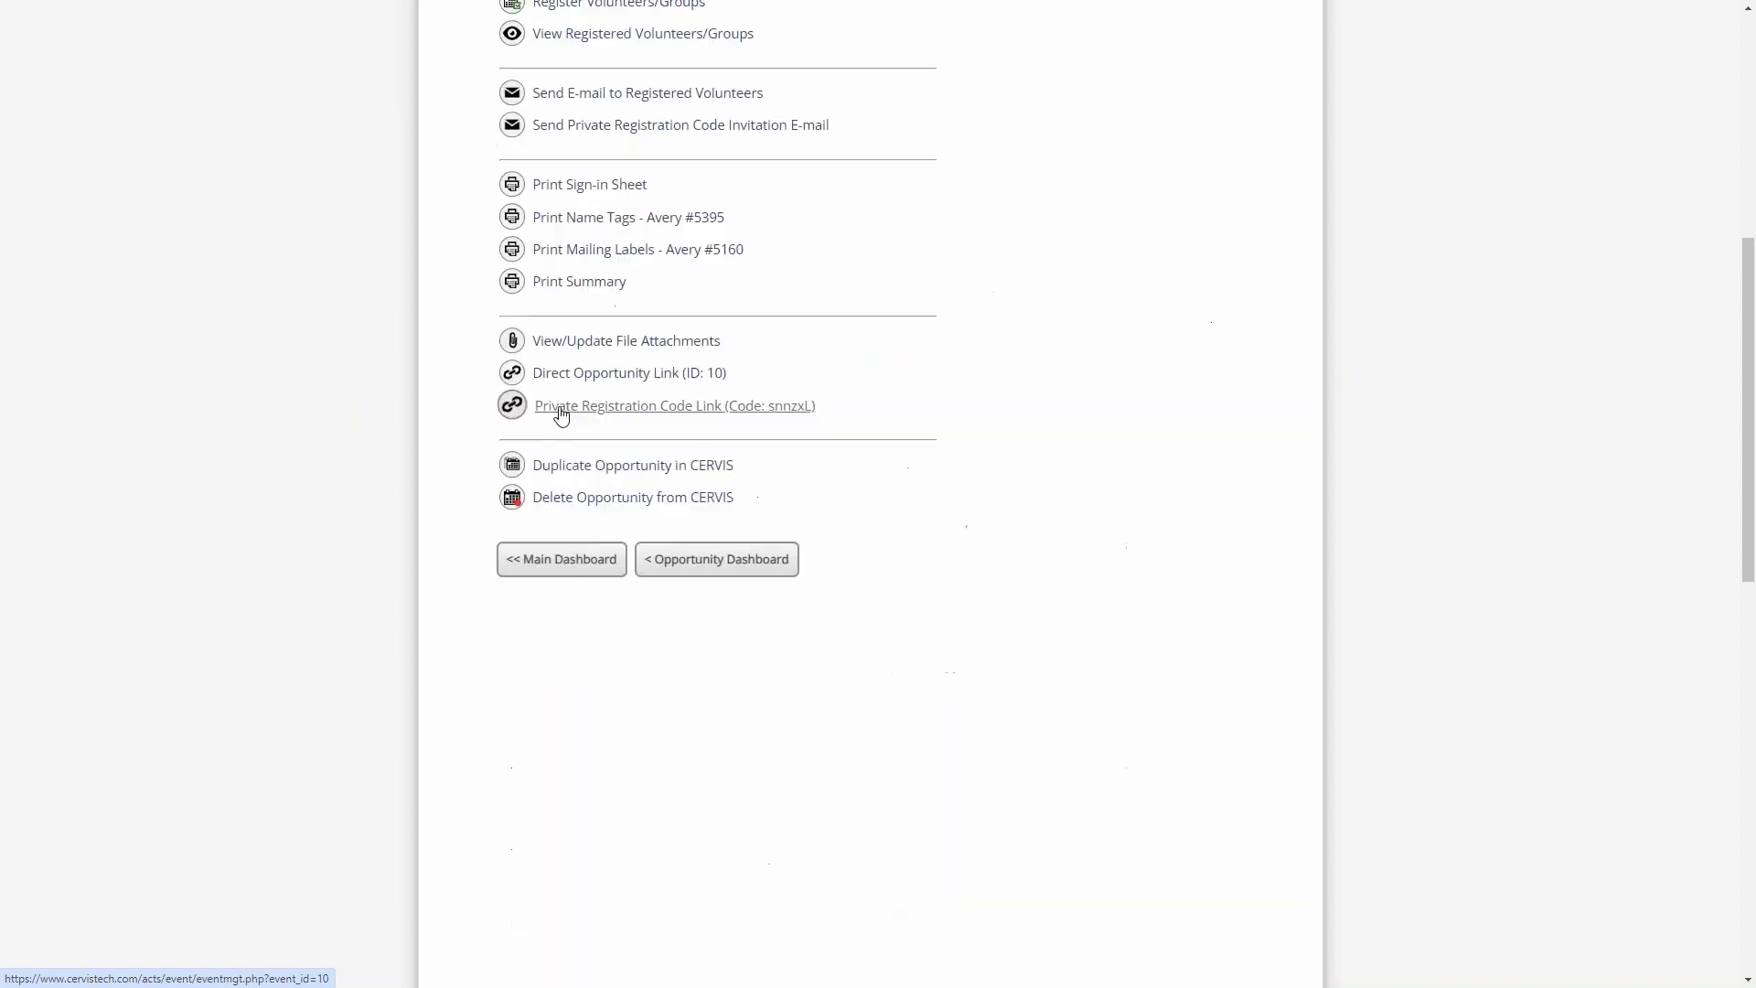
- View the opportunity's Private Registration Code Link and close it
scroll(826, 415, "down", 3)
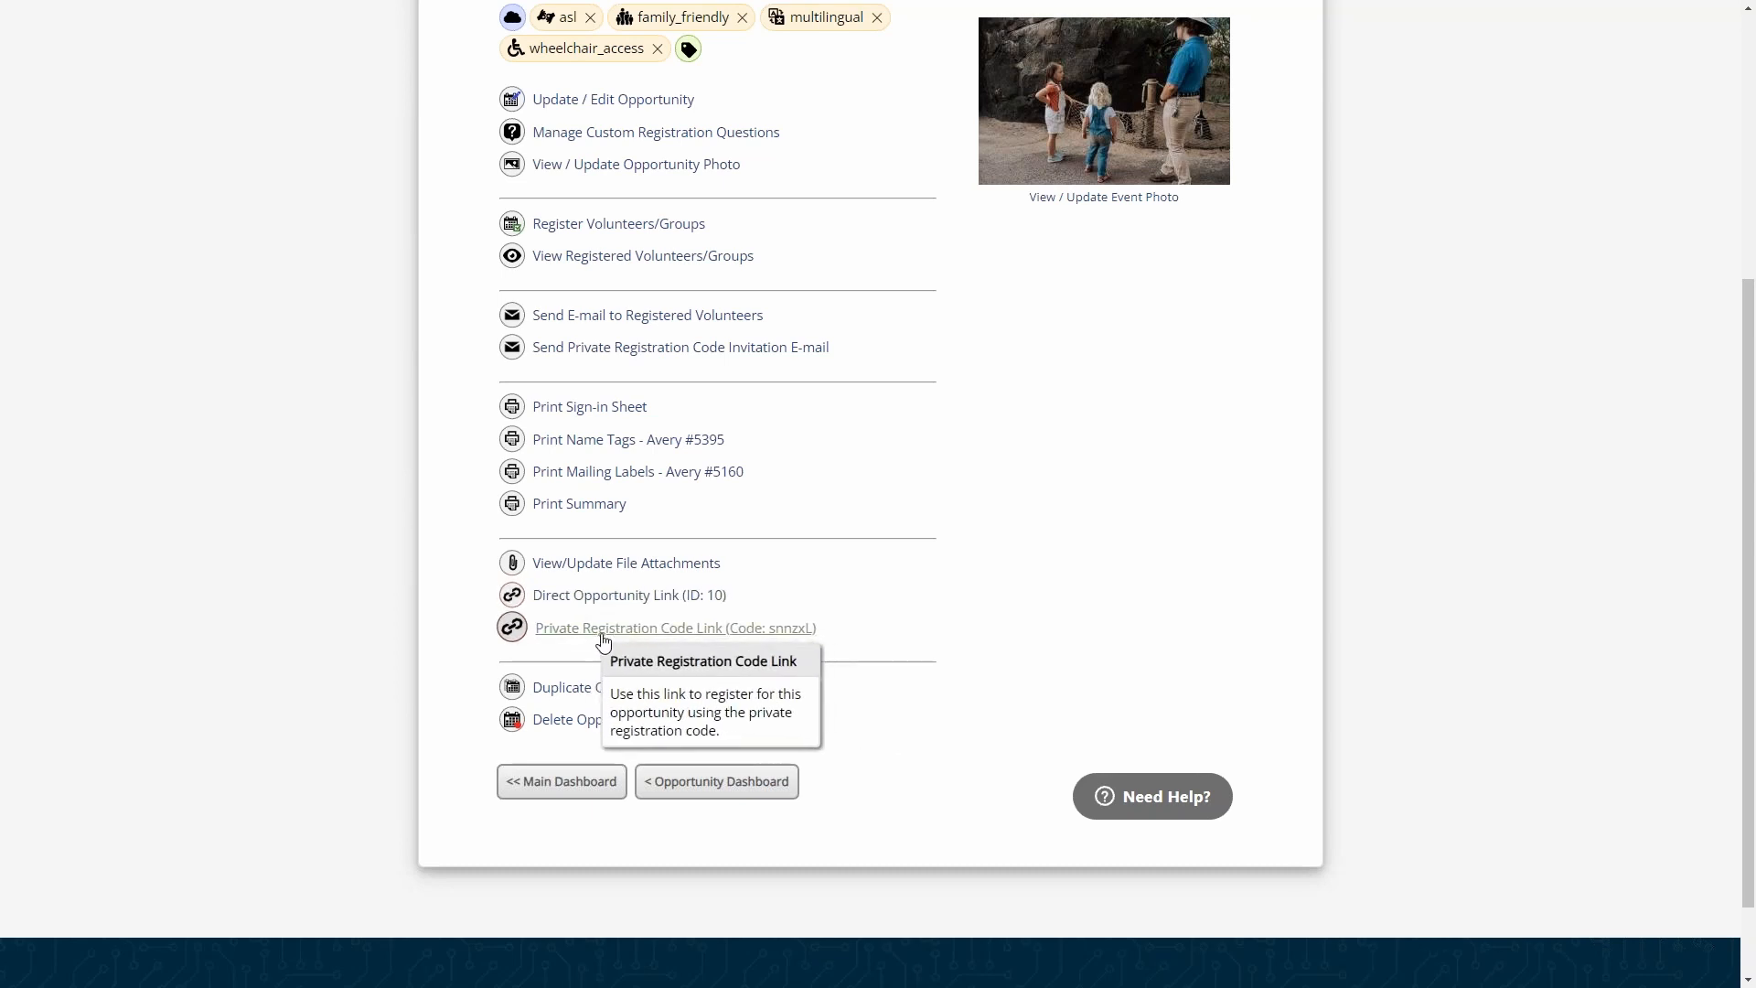
left_click(695, 636)
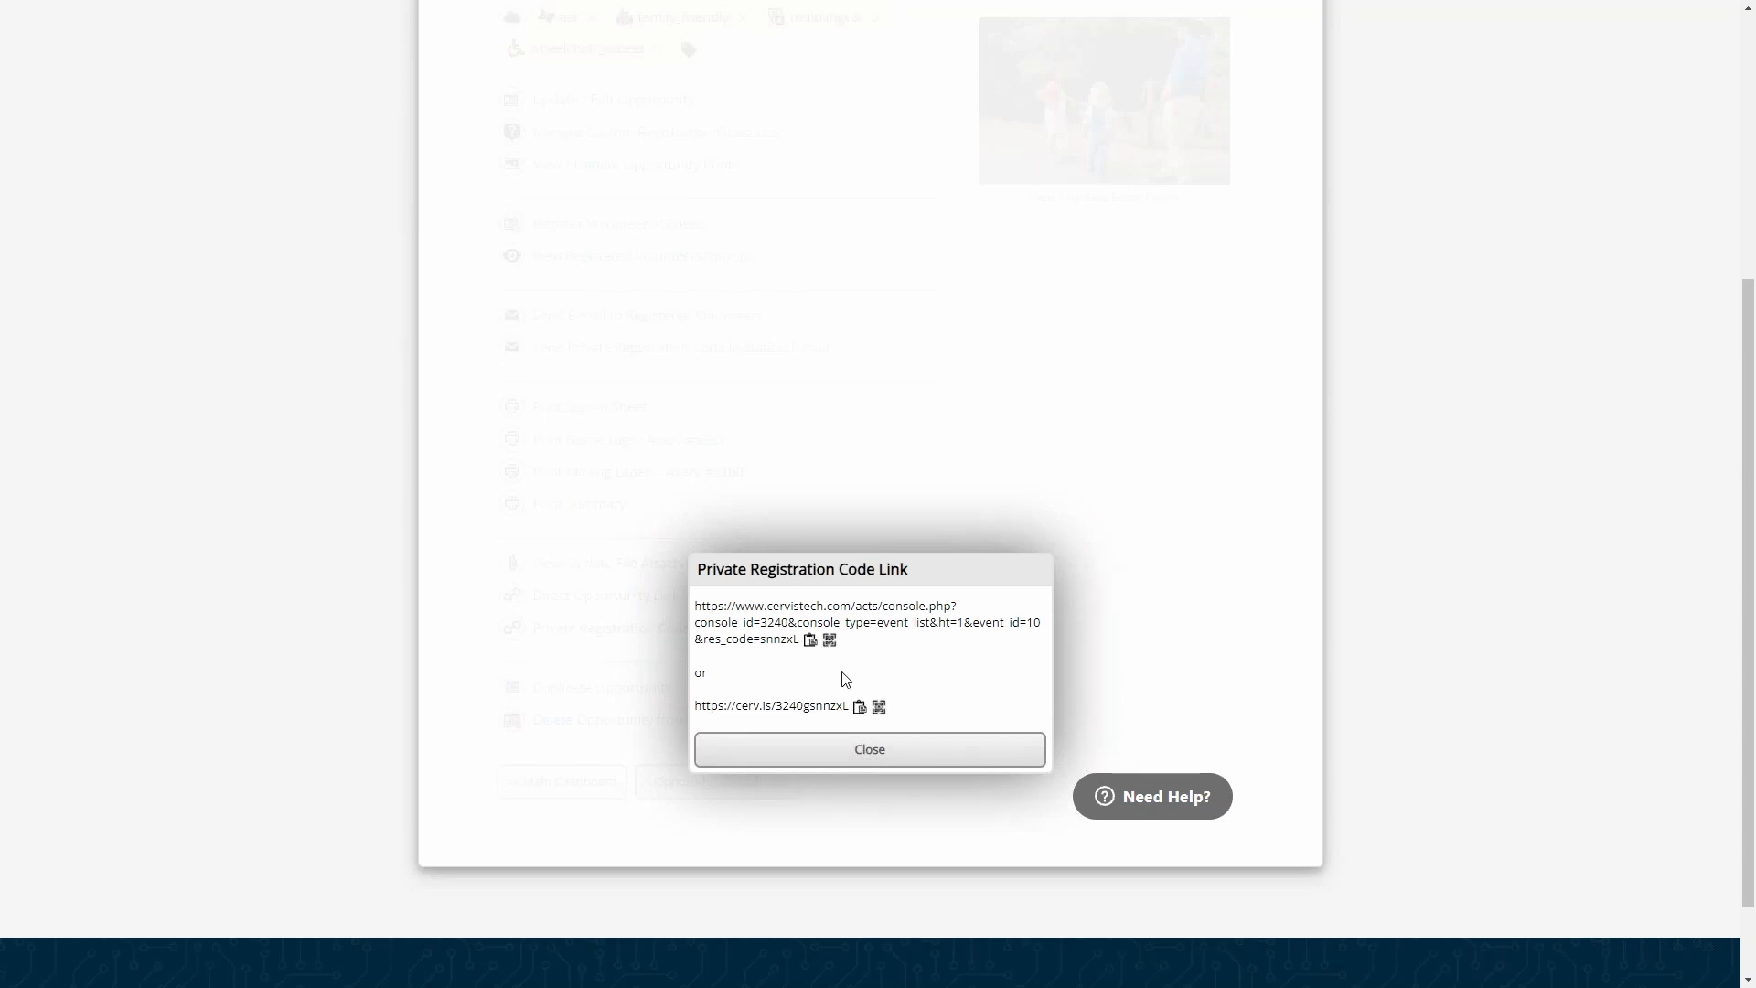
left_click(912, 754)
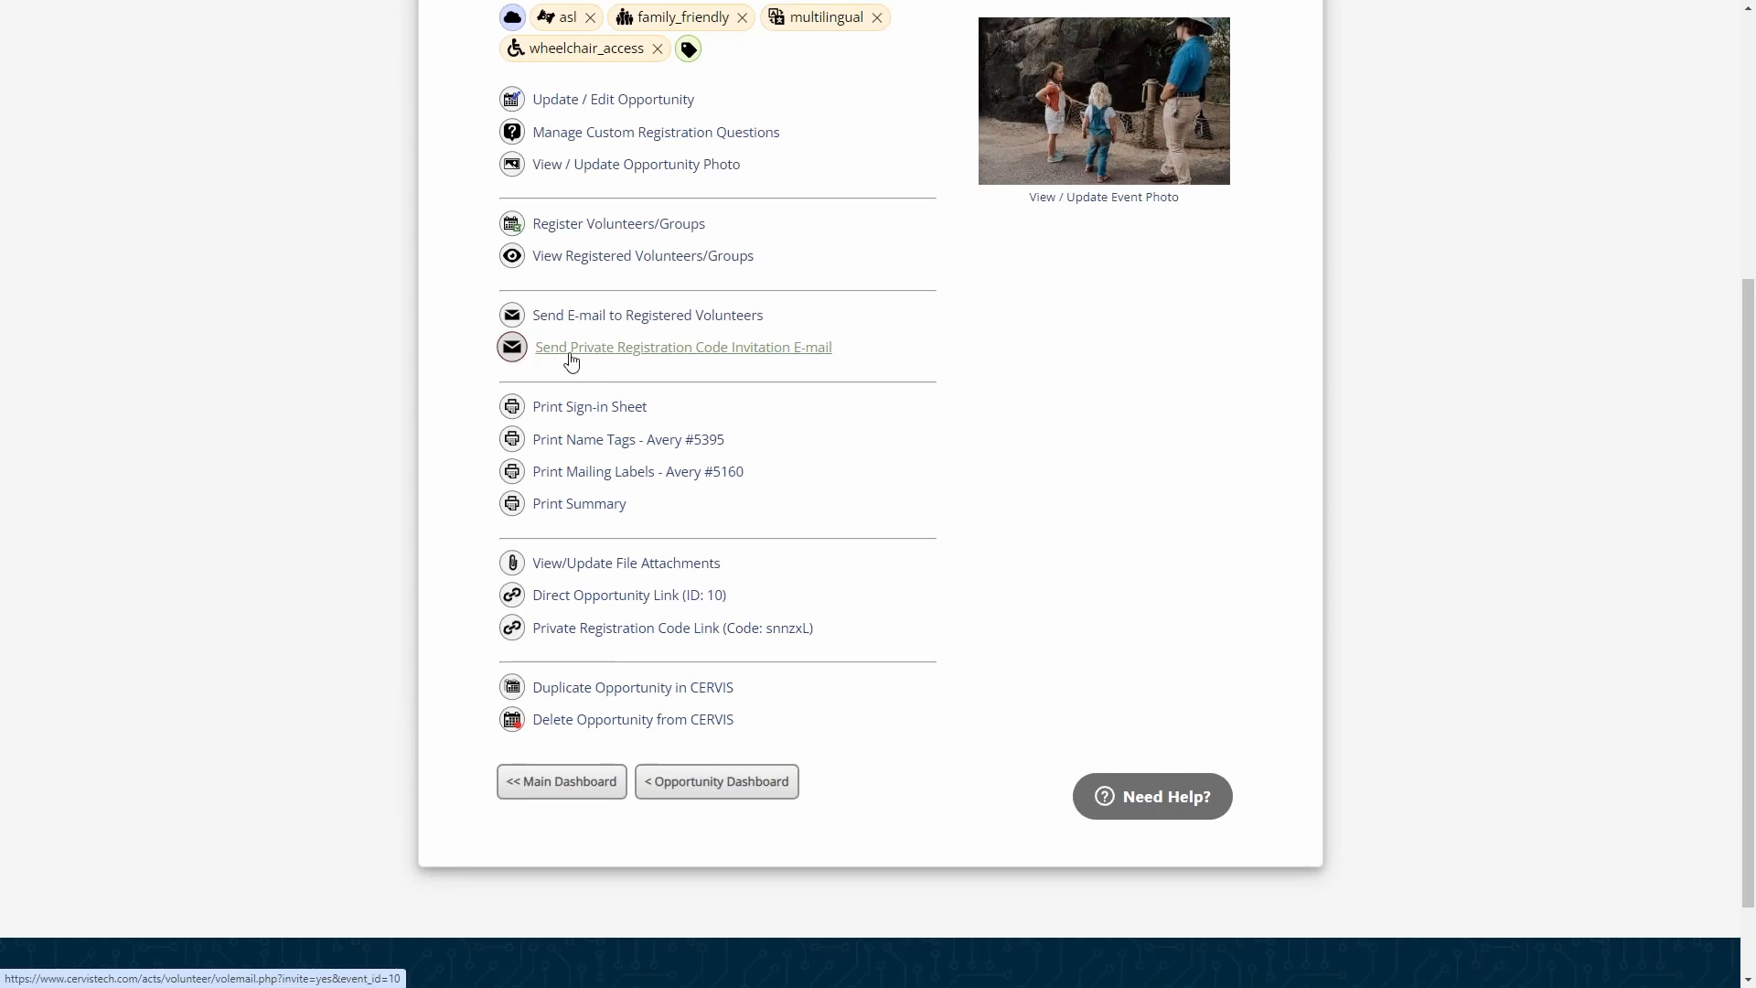
- Start the private registration code invitation e-mail for the opportunity and save the message as a draft
left_click(722, 350)
scroll(1289, 478, "up", 2)
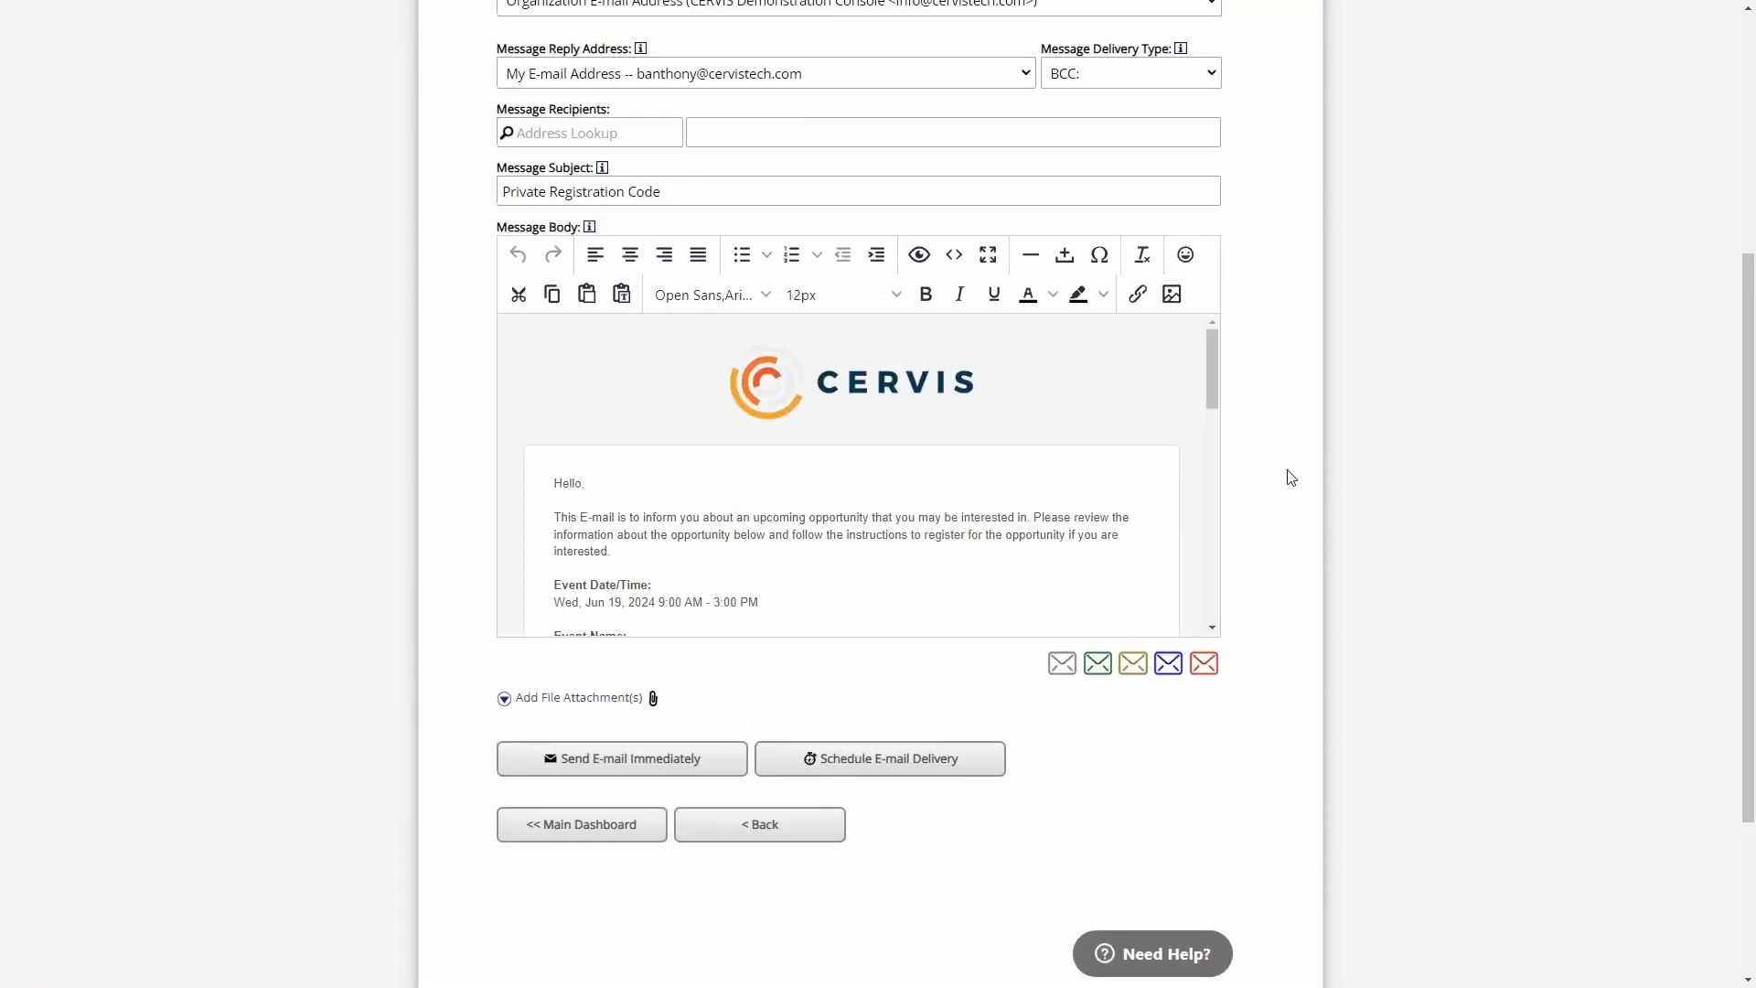
left_click(589, 307)
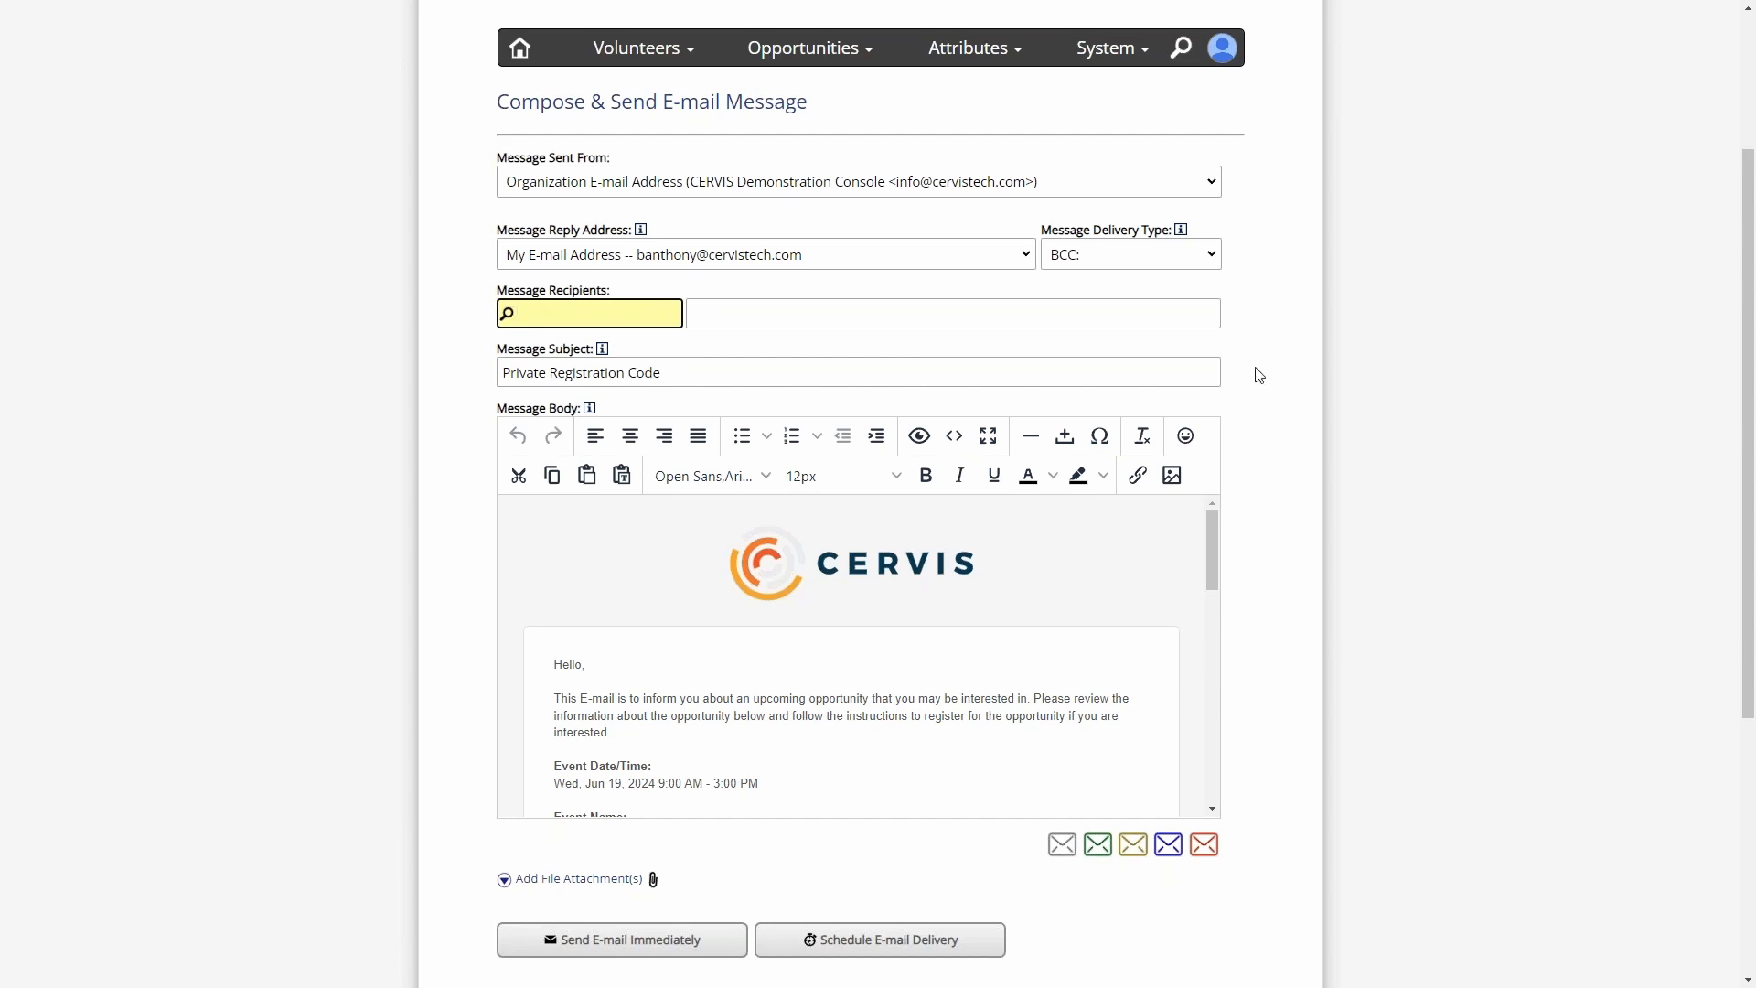
scroll(1259, 375, "down", 2)
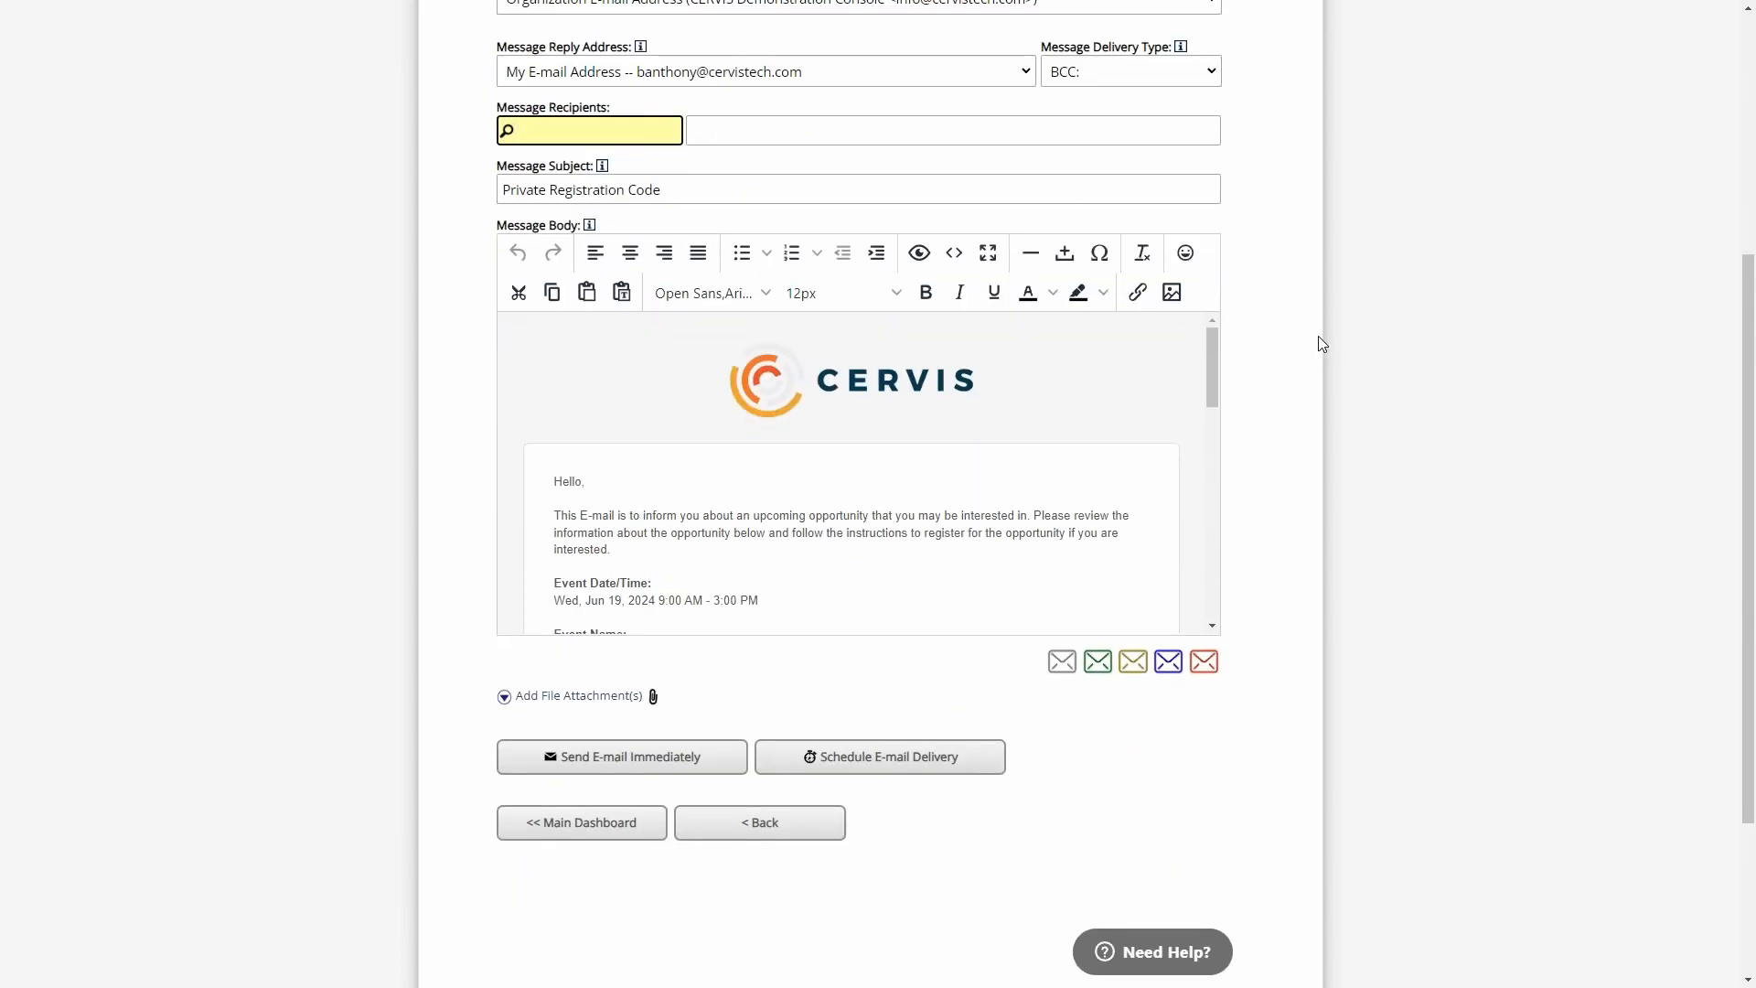
left_click(1065, 678)
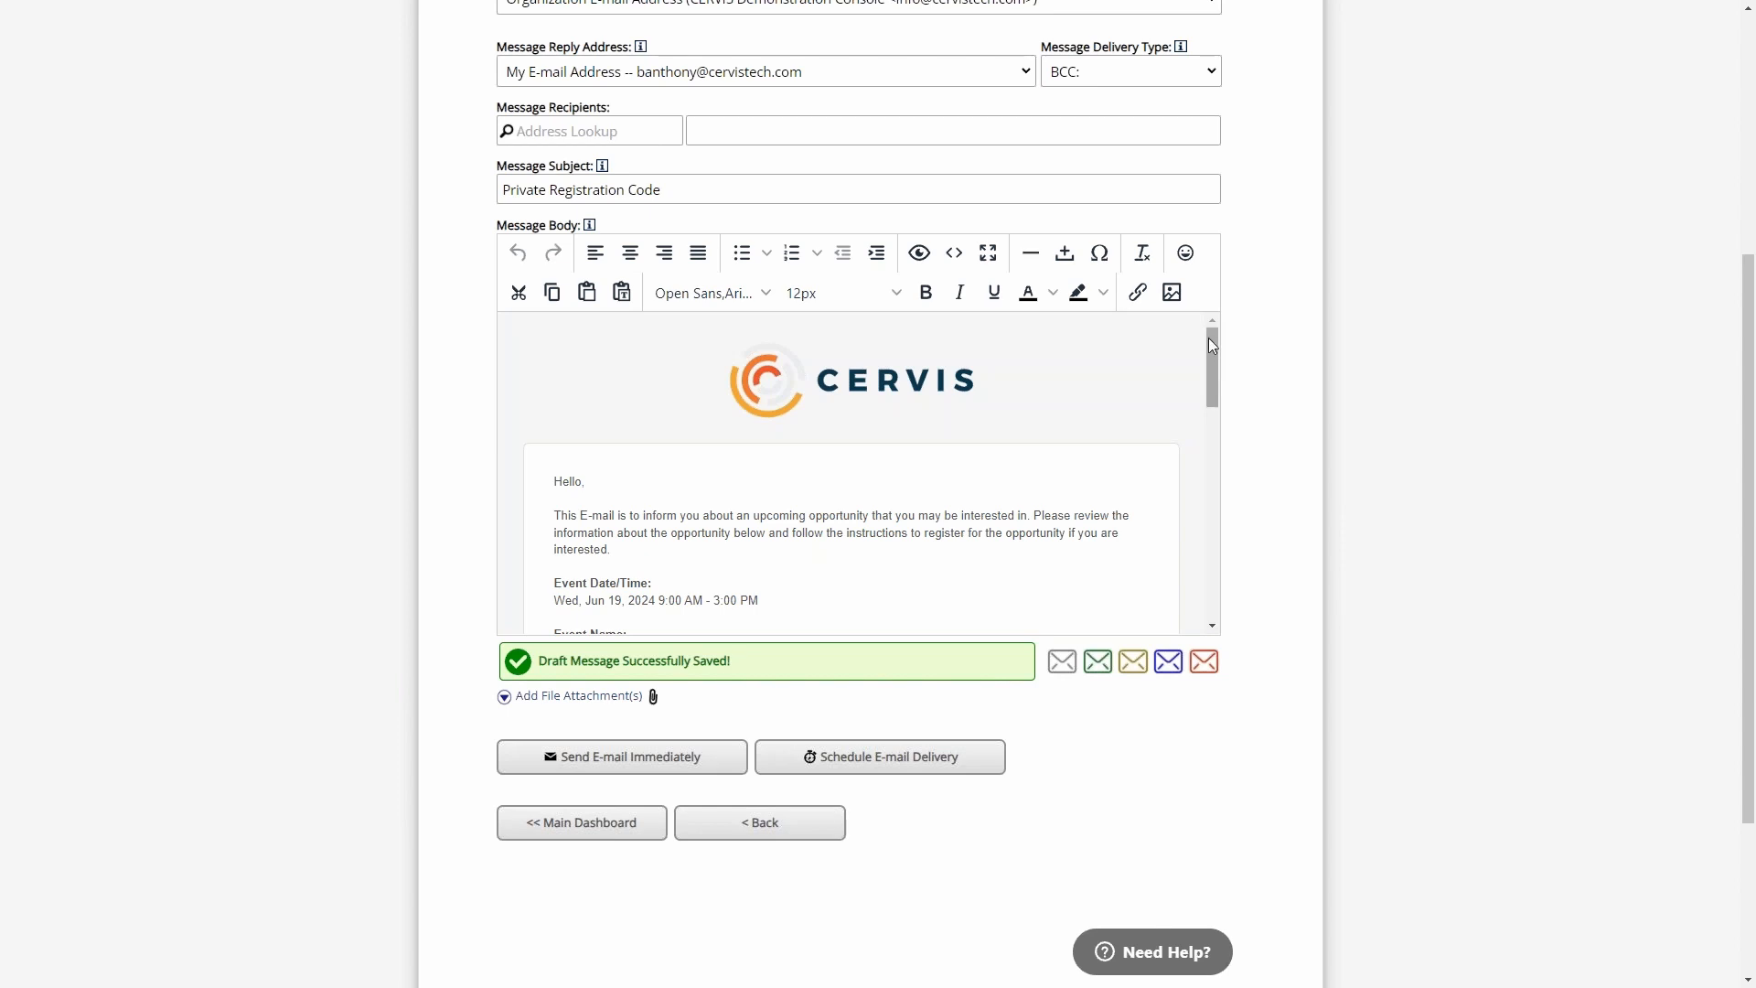
- Examine the invitation's introduction, event details, registration instructions and private code, and return to the main dashboard
scroll(1213, 348, "down", 1)
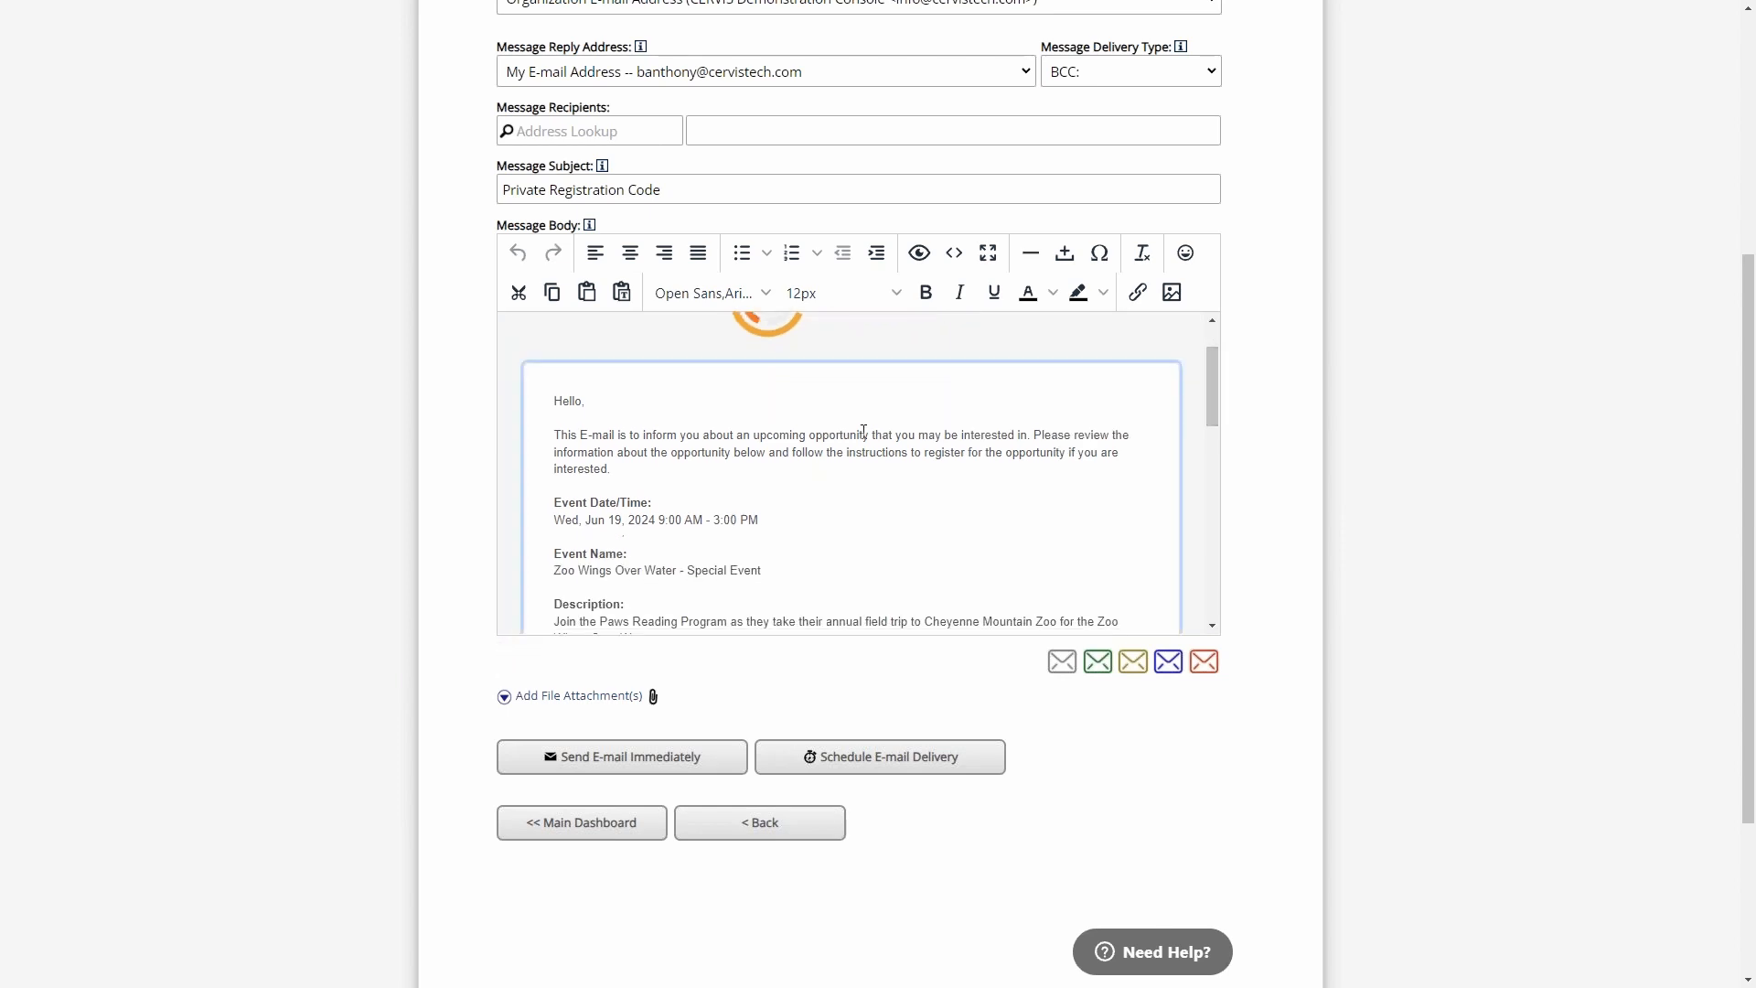
left_click_drag(664, 467, 545, 405)
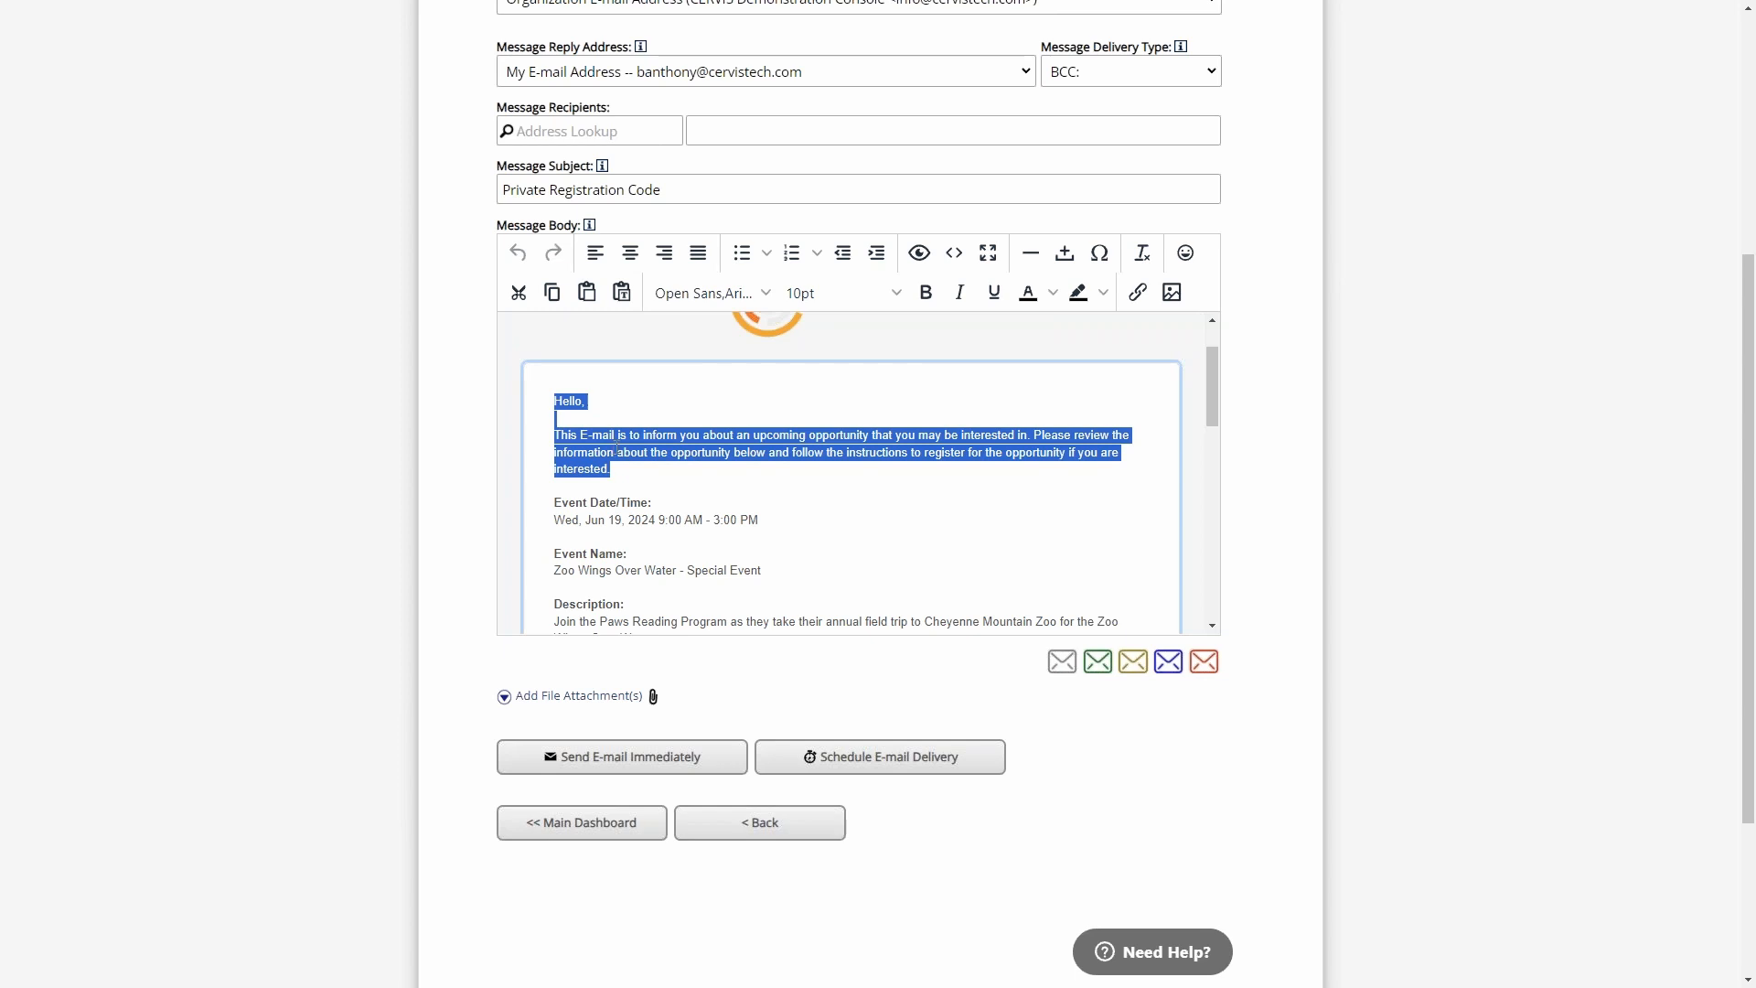
left_click_drag(1211, 380, 1216, 410)
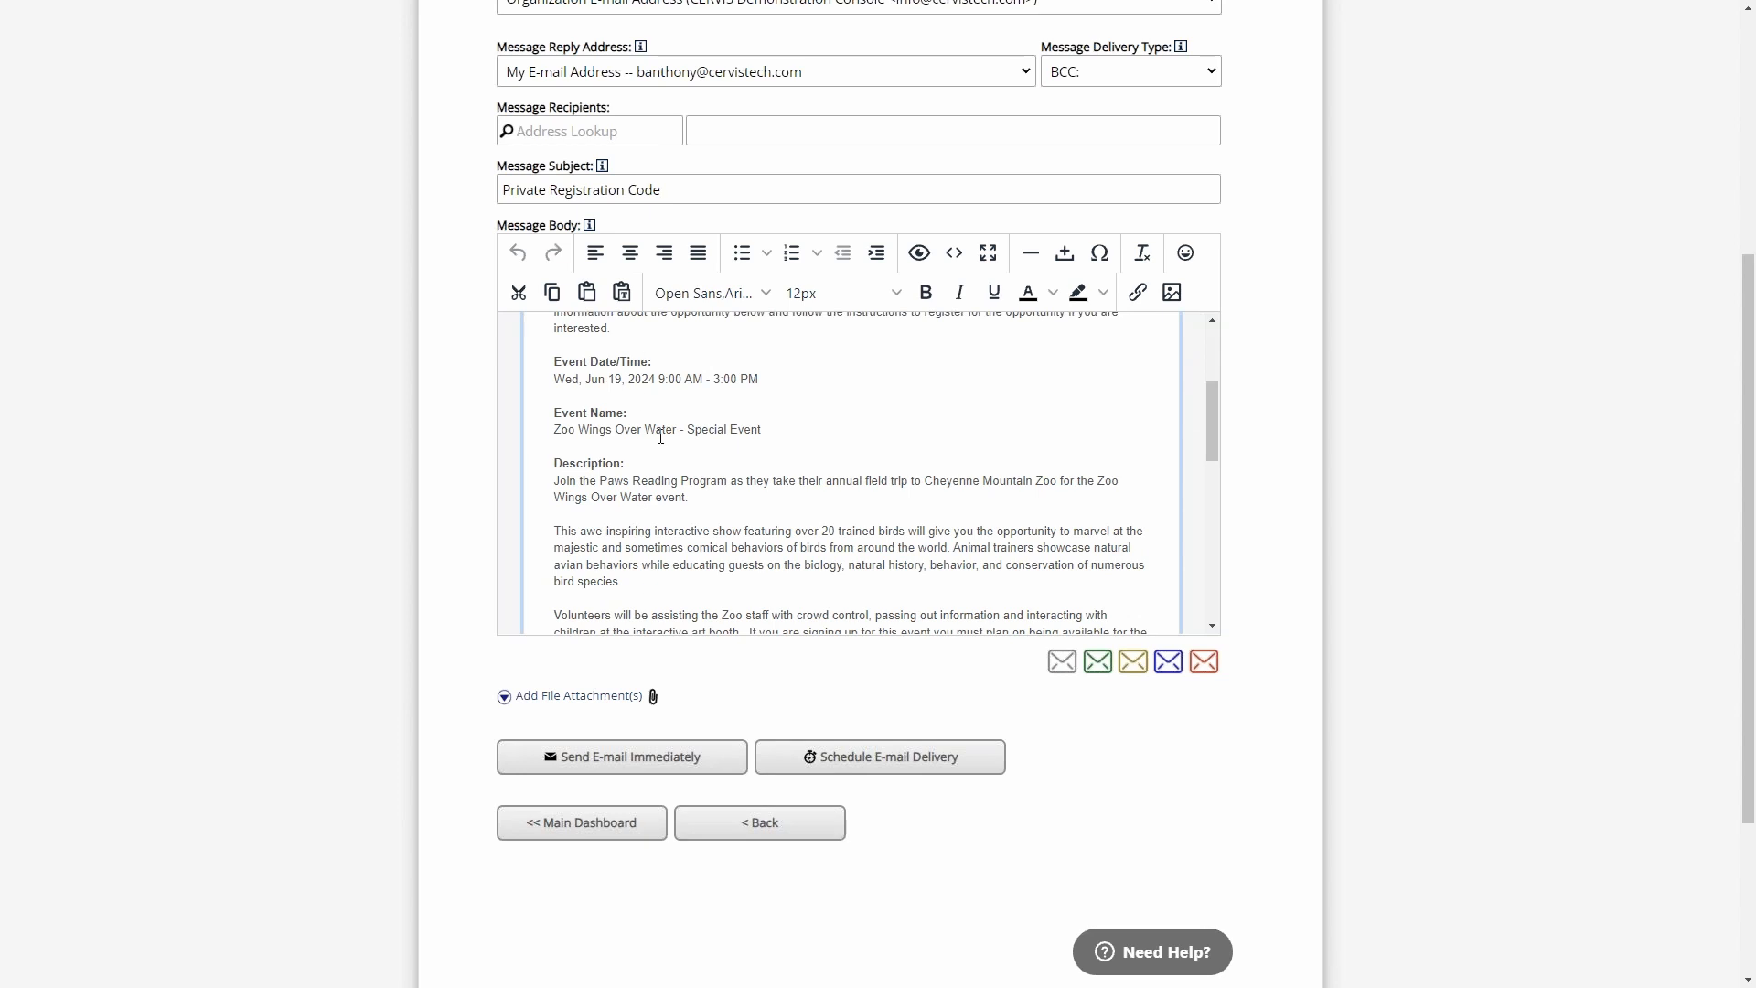
scroll(658, 331, "down", 2)
scroll(666, 448, "down", 2)
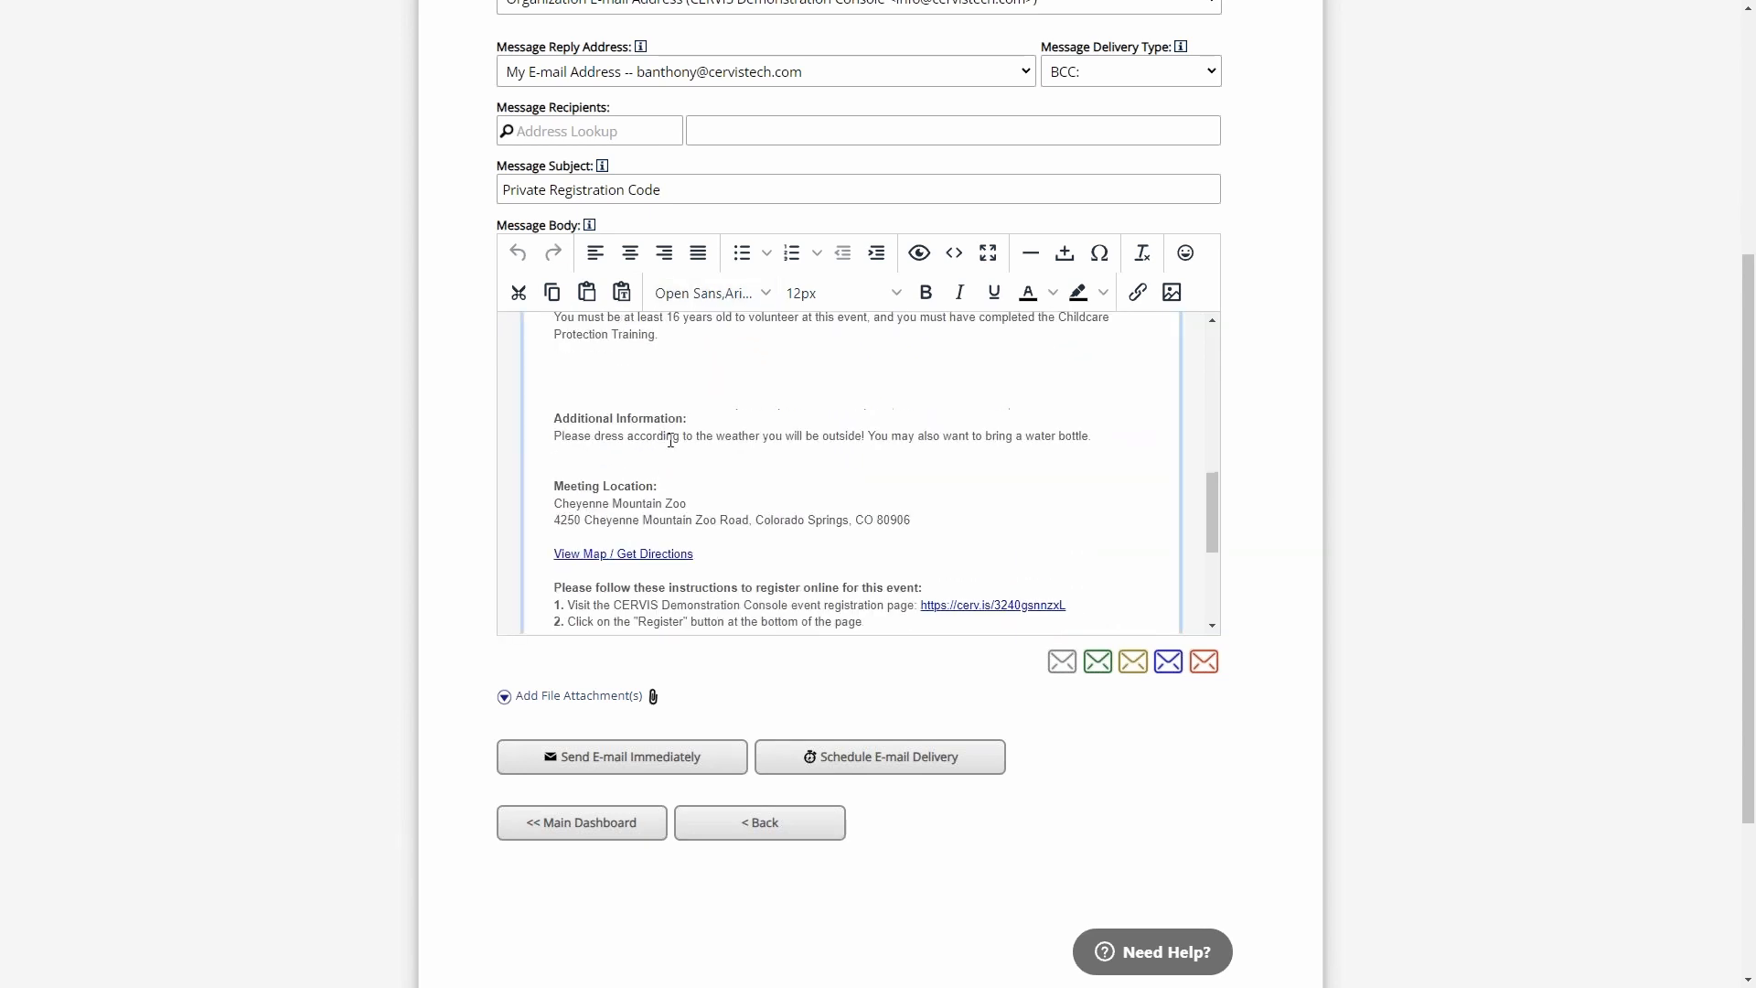
scroll(723, 457, "down", 2)
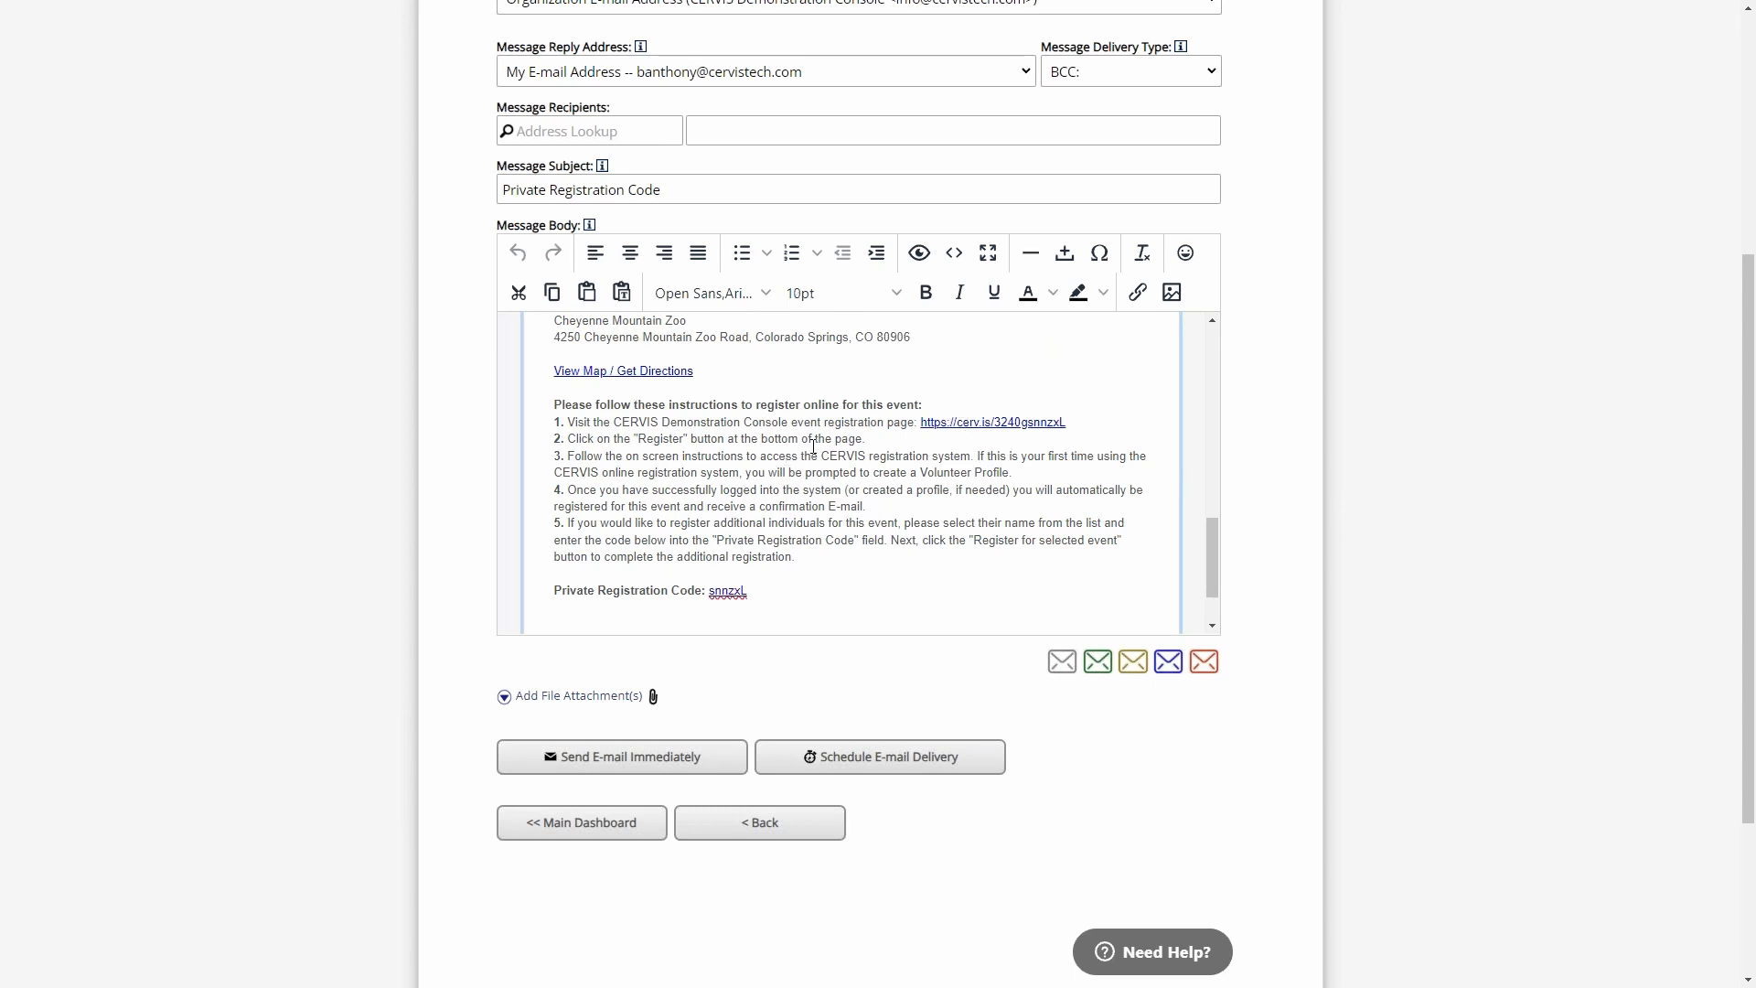
scroll(813, 448, "up", 1)
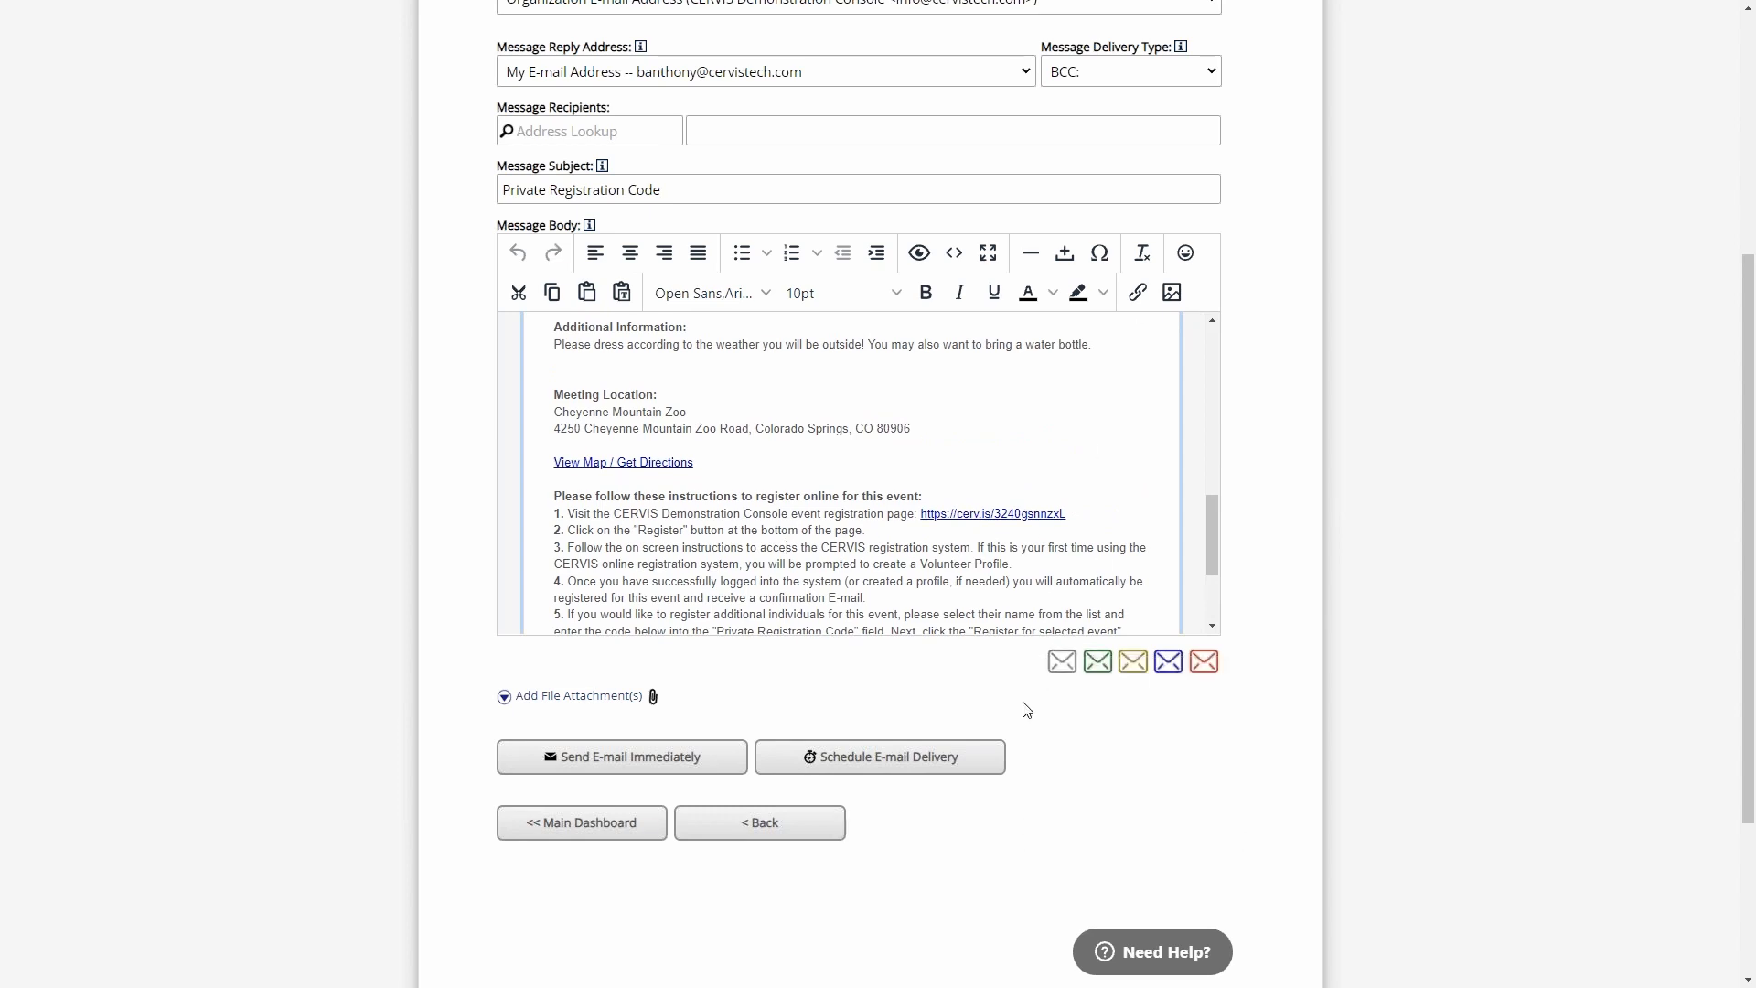
left_click(576, 821)
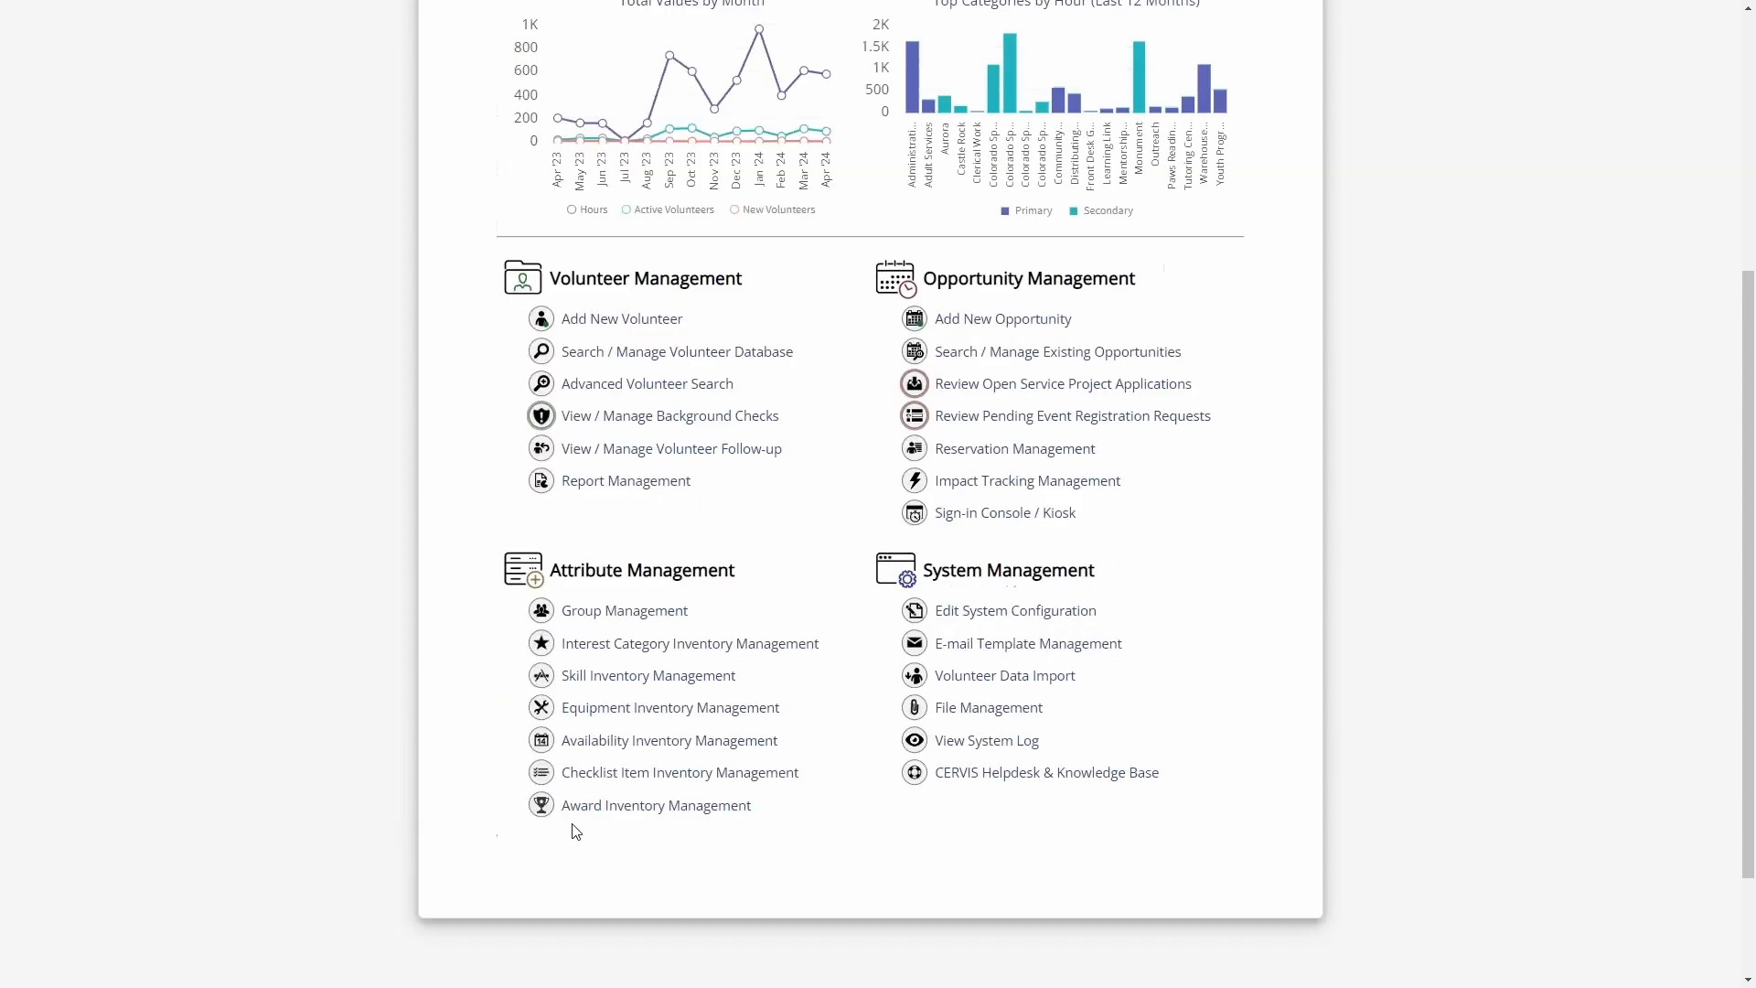
- Run an advanced volunteer search without criteria and start a bulk e-mail to all the listed volunteers
left_click(682, 384)
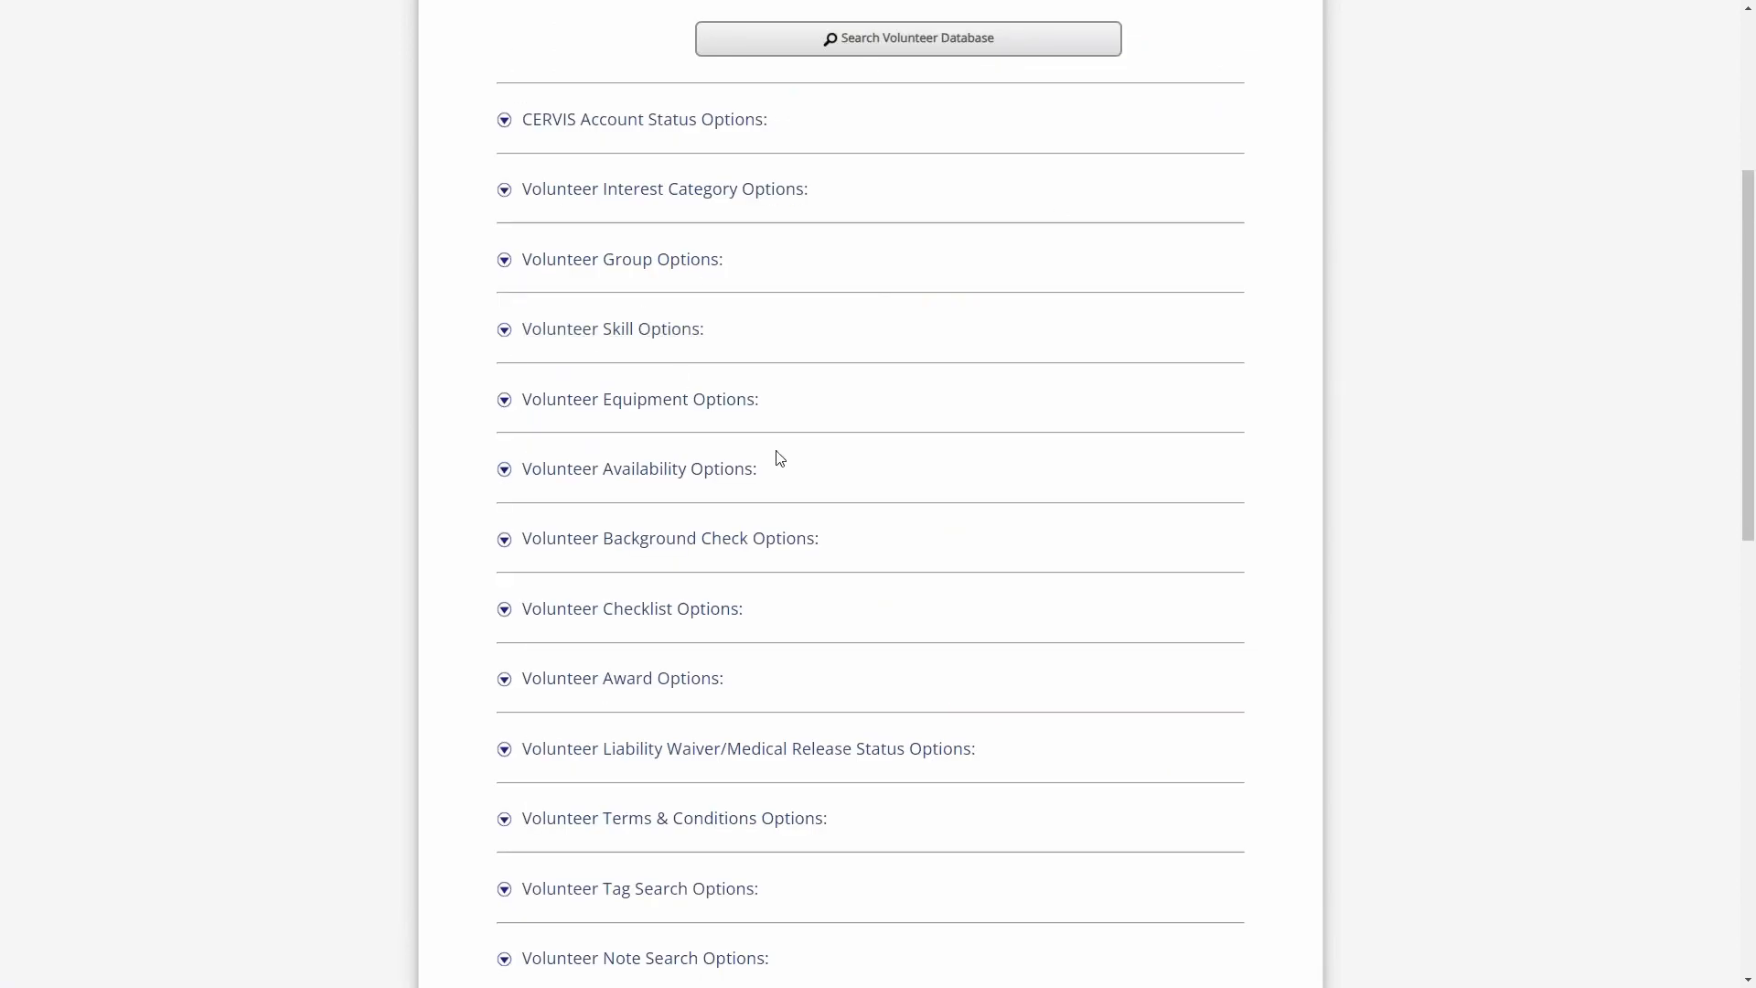
left_click(852, 44)
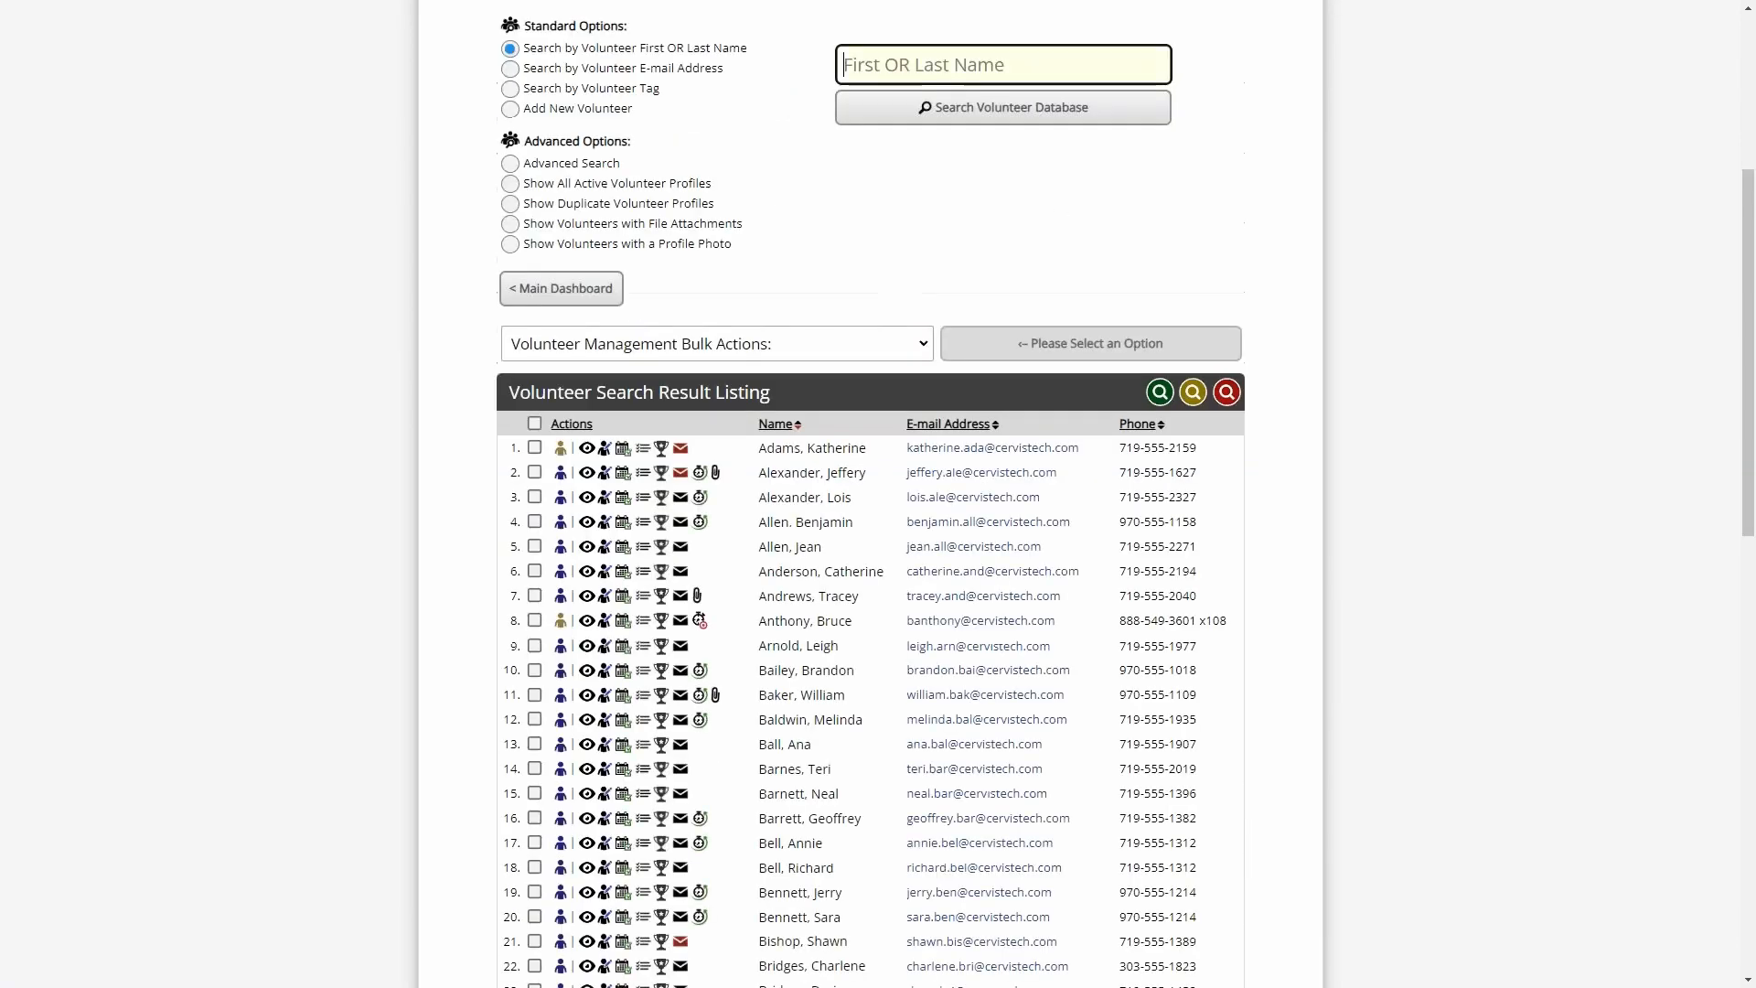
left_click(589, 350)
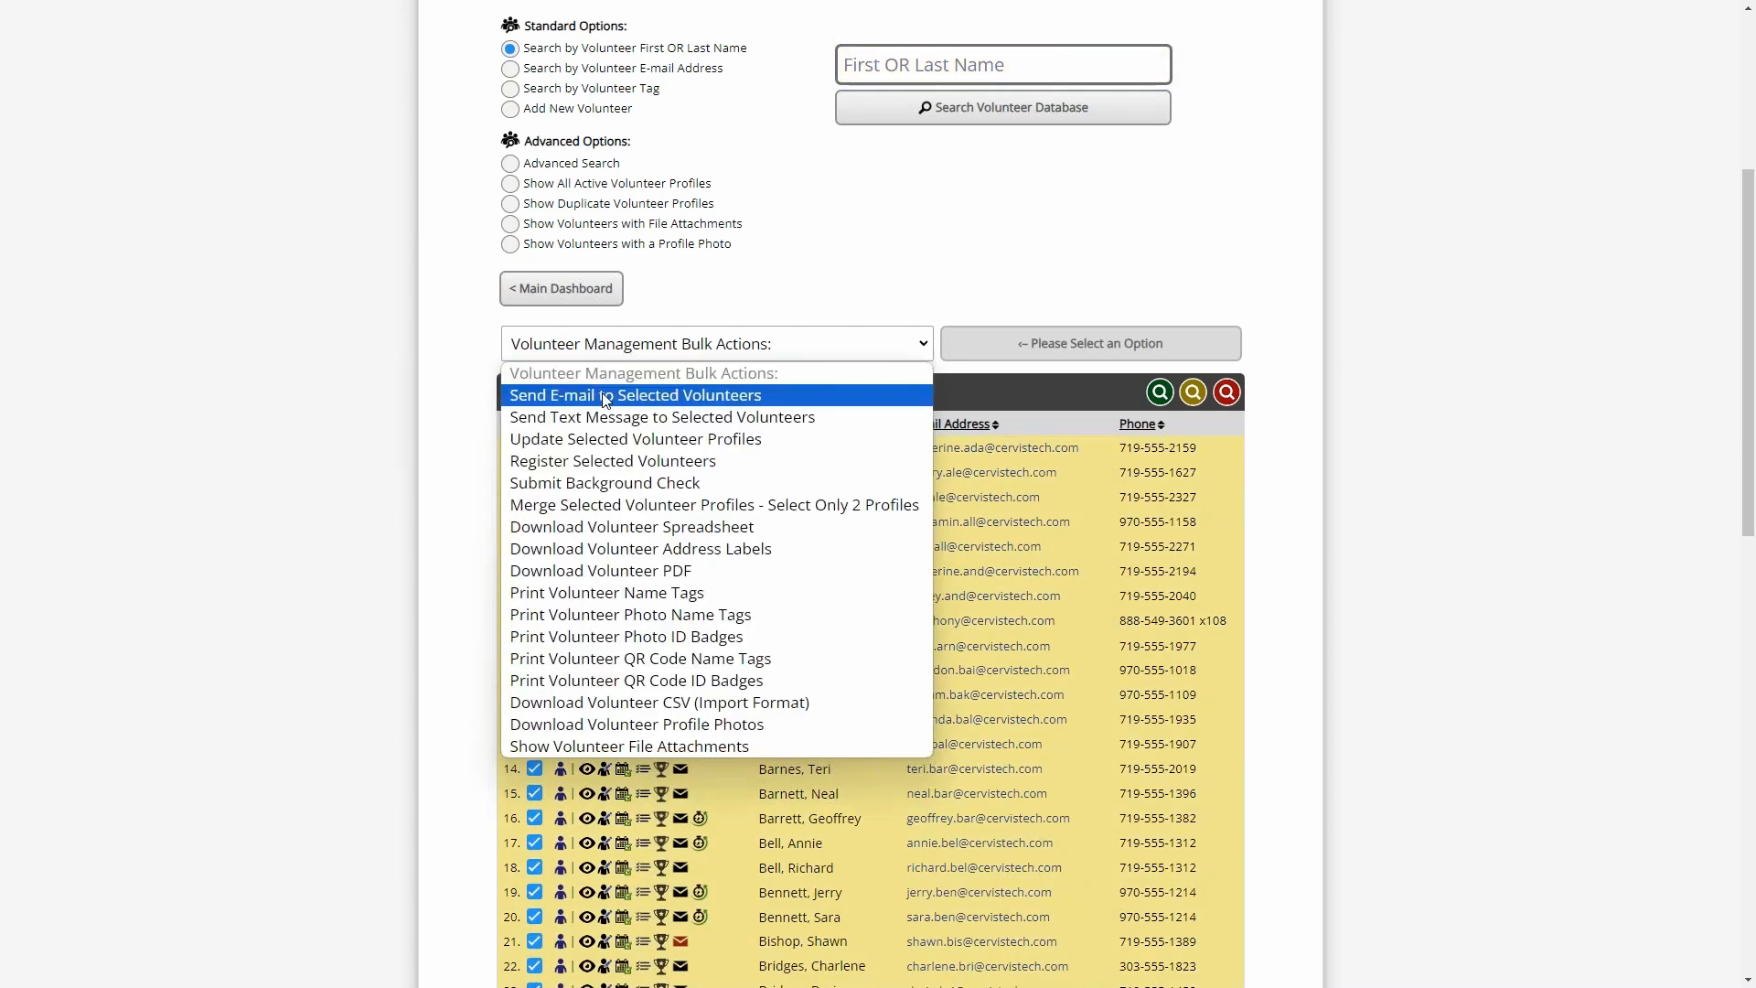
left_click(622, 395)
left_click(1021, 346)
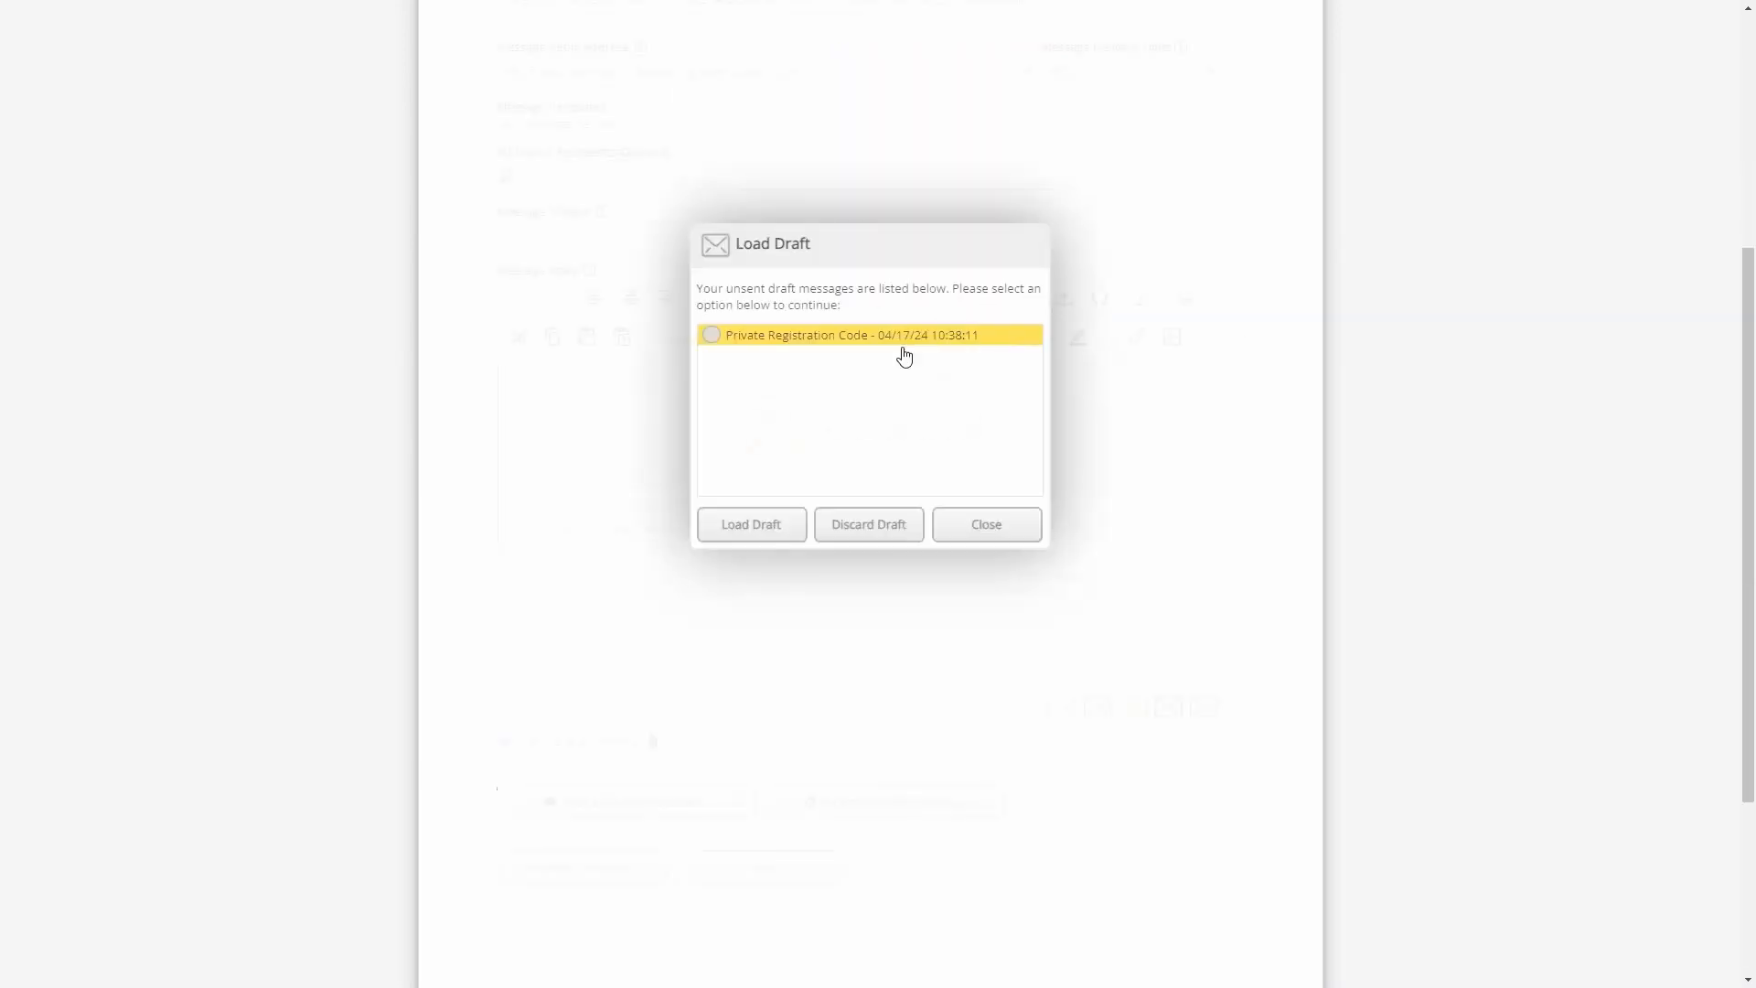
- Load the unsent "Private Registration Code" draft into the message and return to the main dashboard
left_click(768, 337)
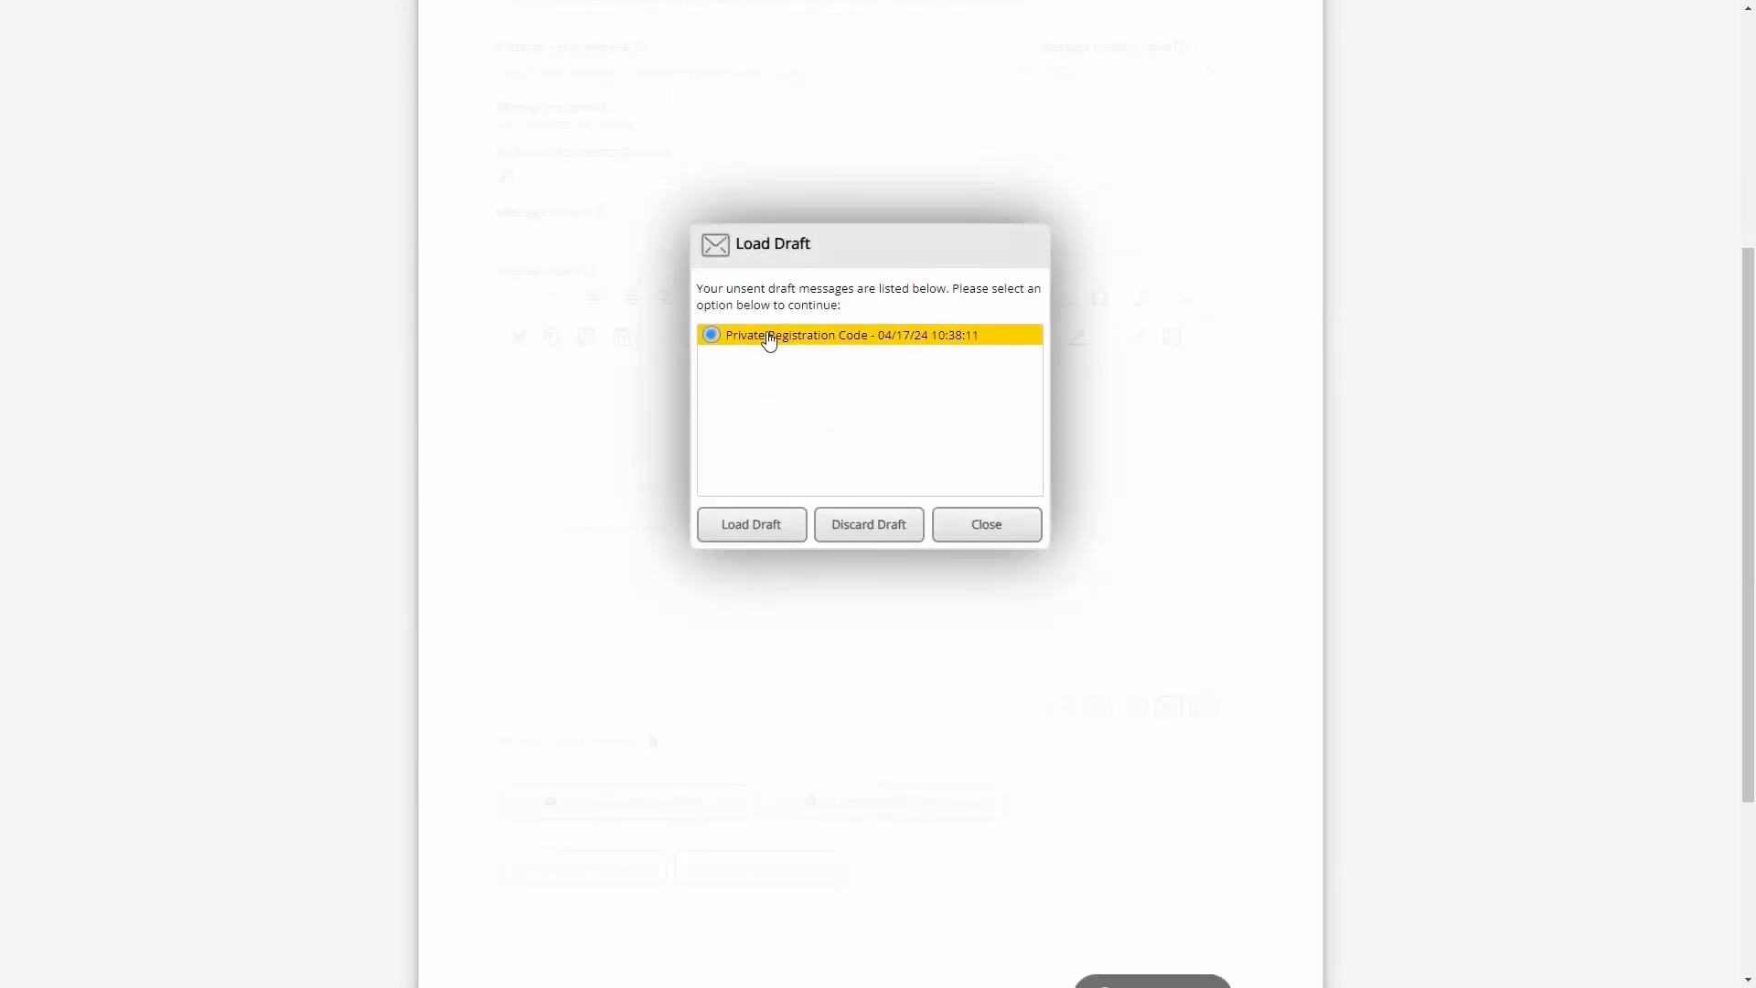
left_click(777, 523)
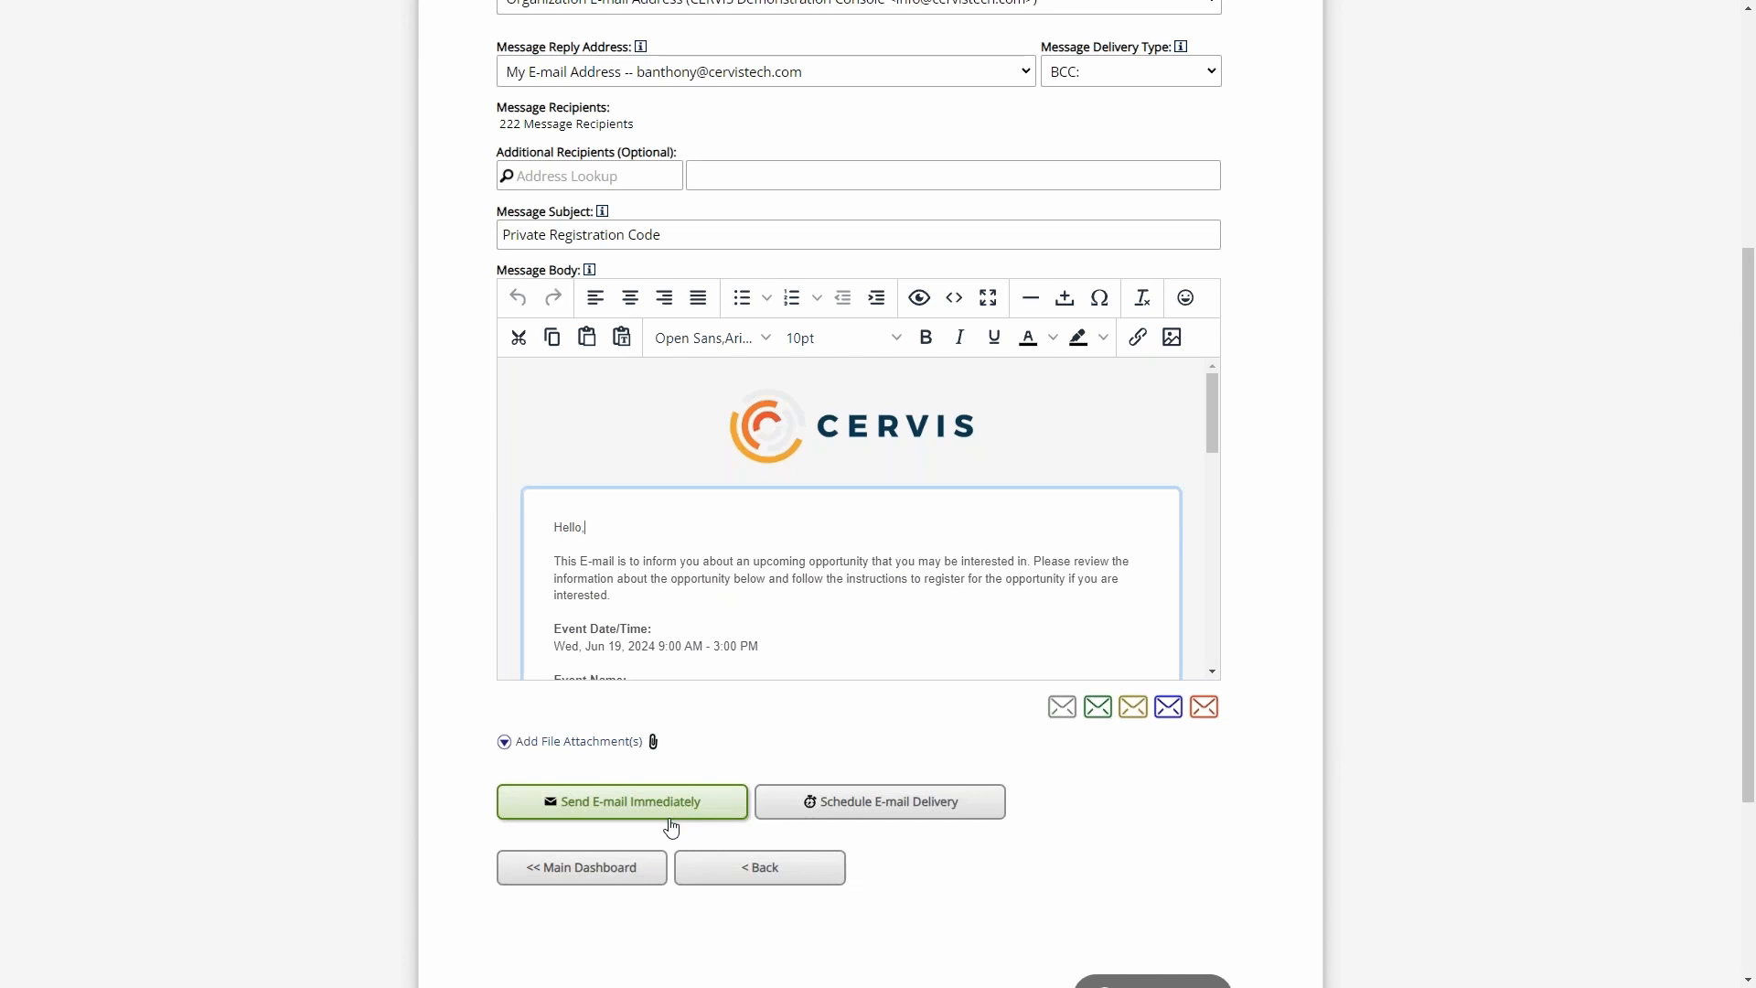
left_click(442, 712)
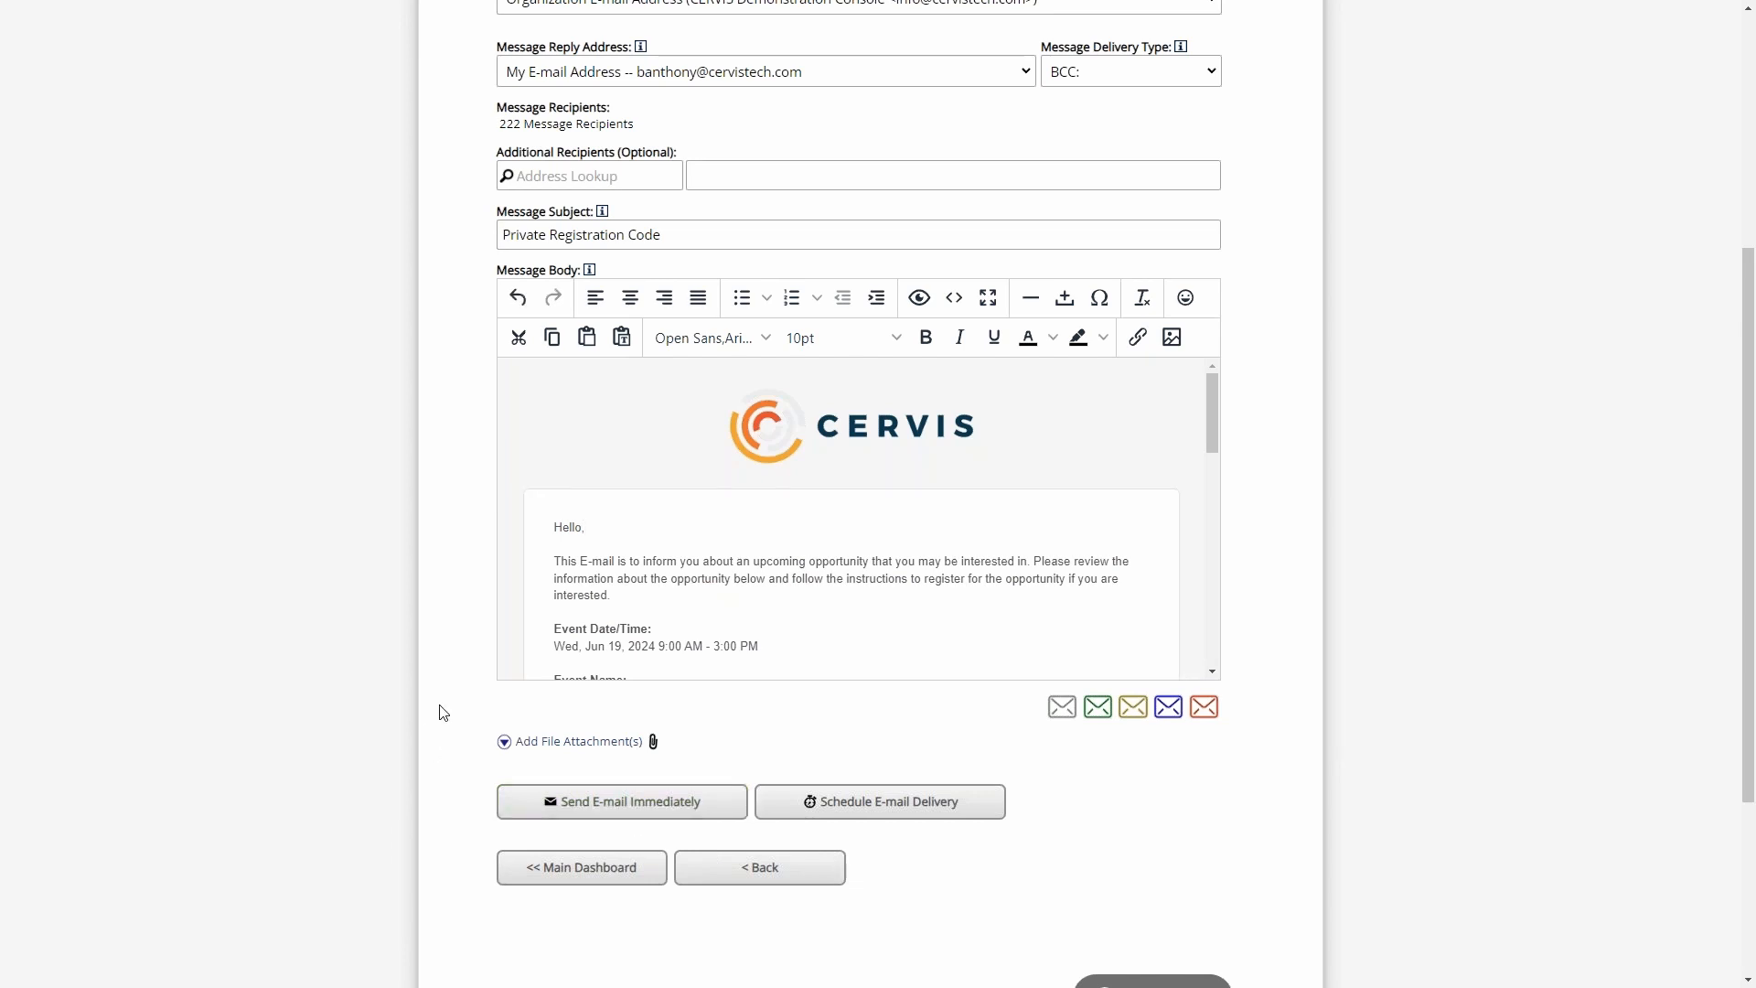
left_click(549, 867)
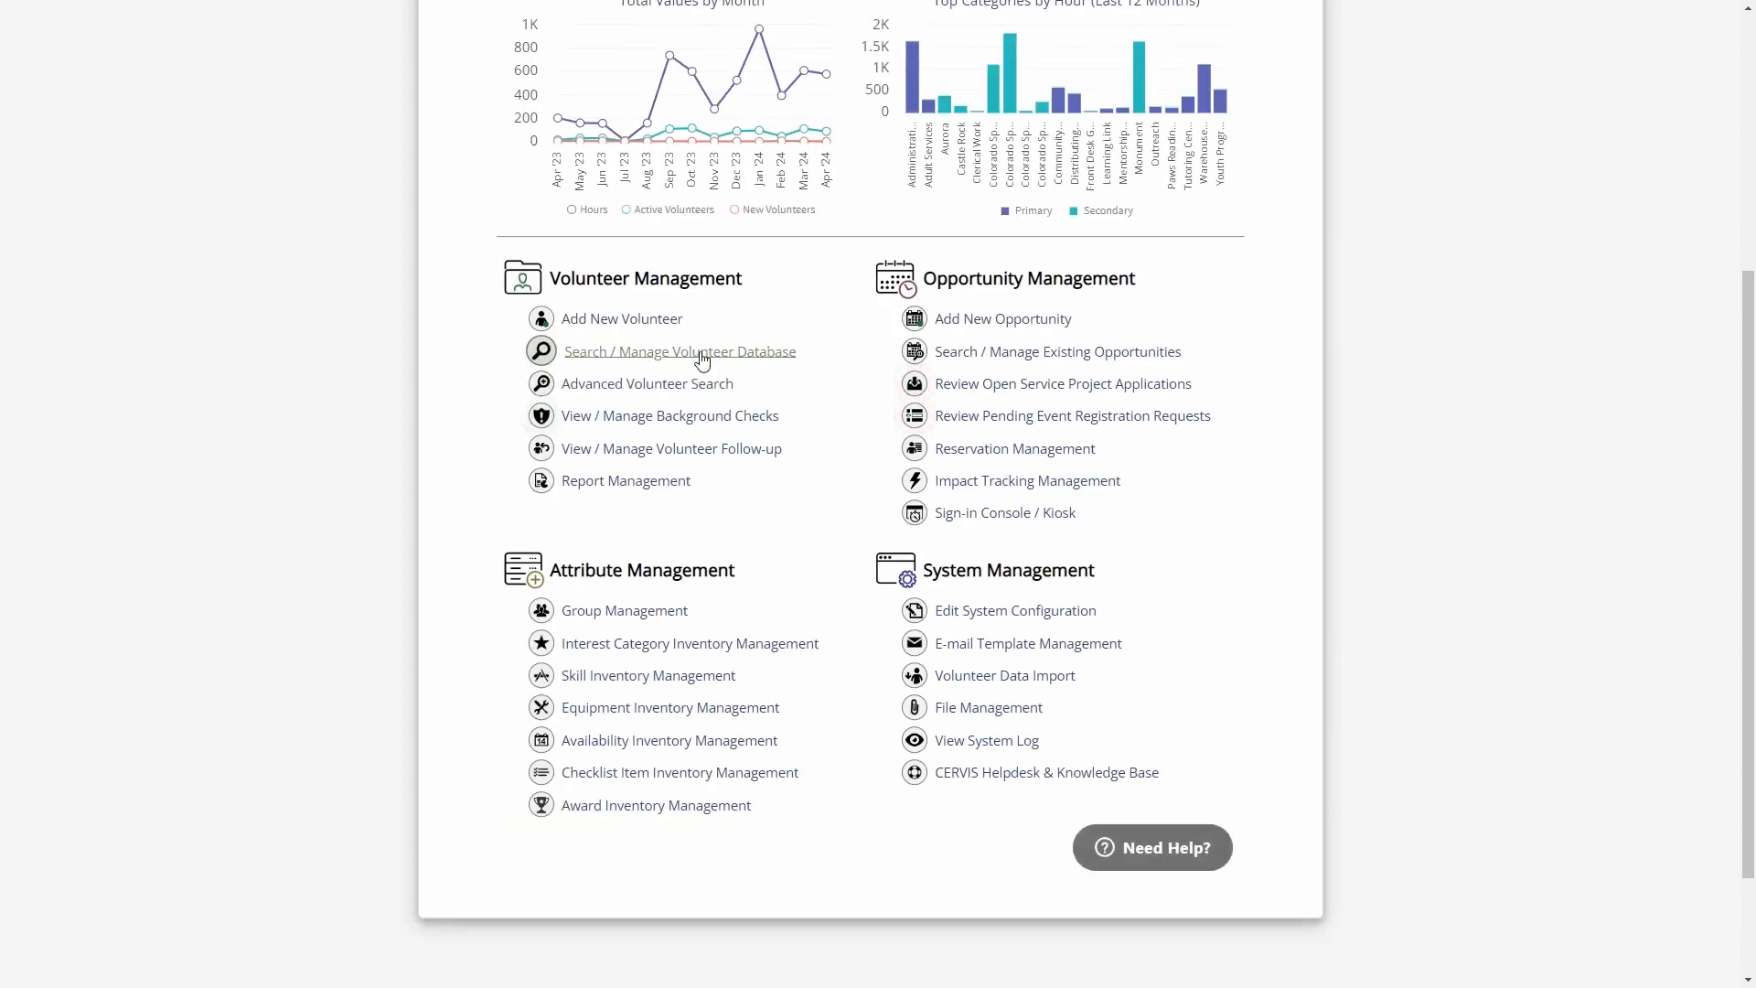
- Start another e-mail to all selected volunteers in the volunteer database and discard the "Private Registration Code" draft
left_click(702, 353)
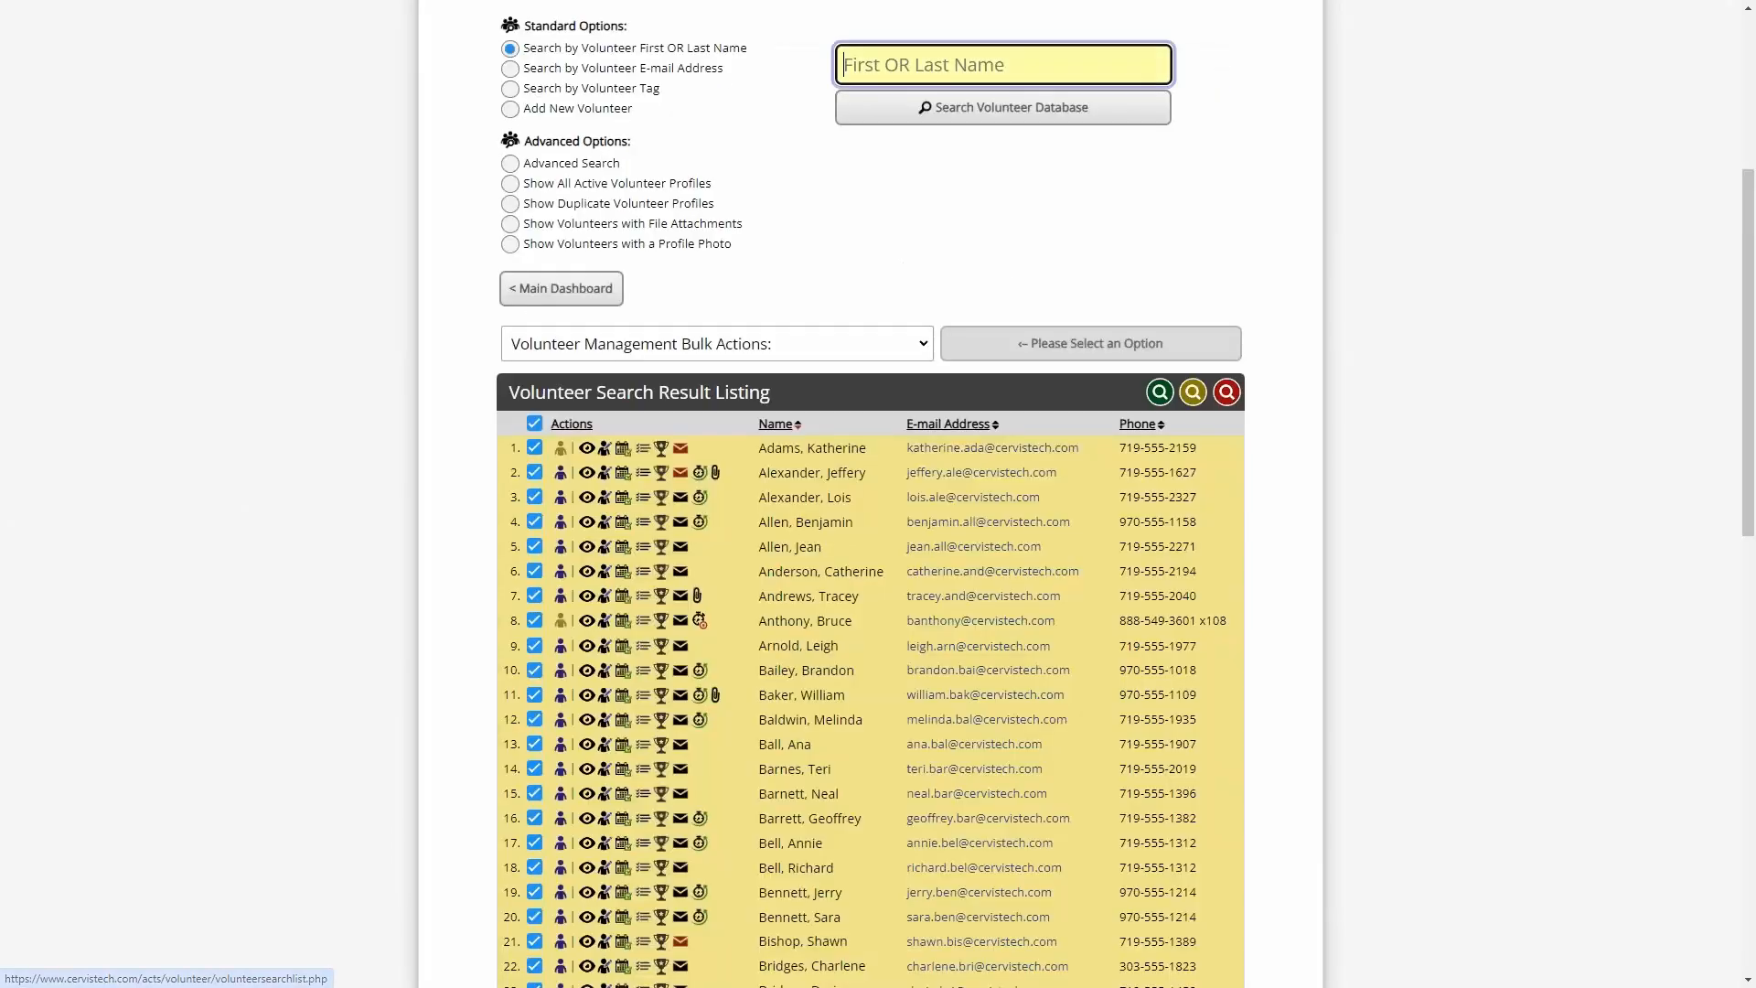
left_click(590, 352)
left_click(590, 396)
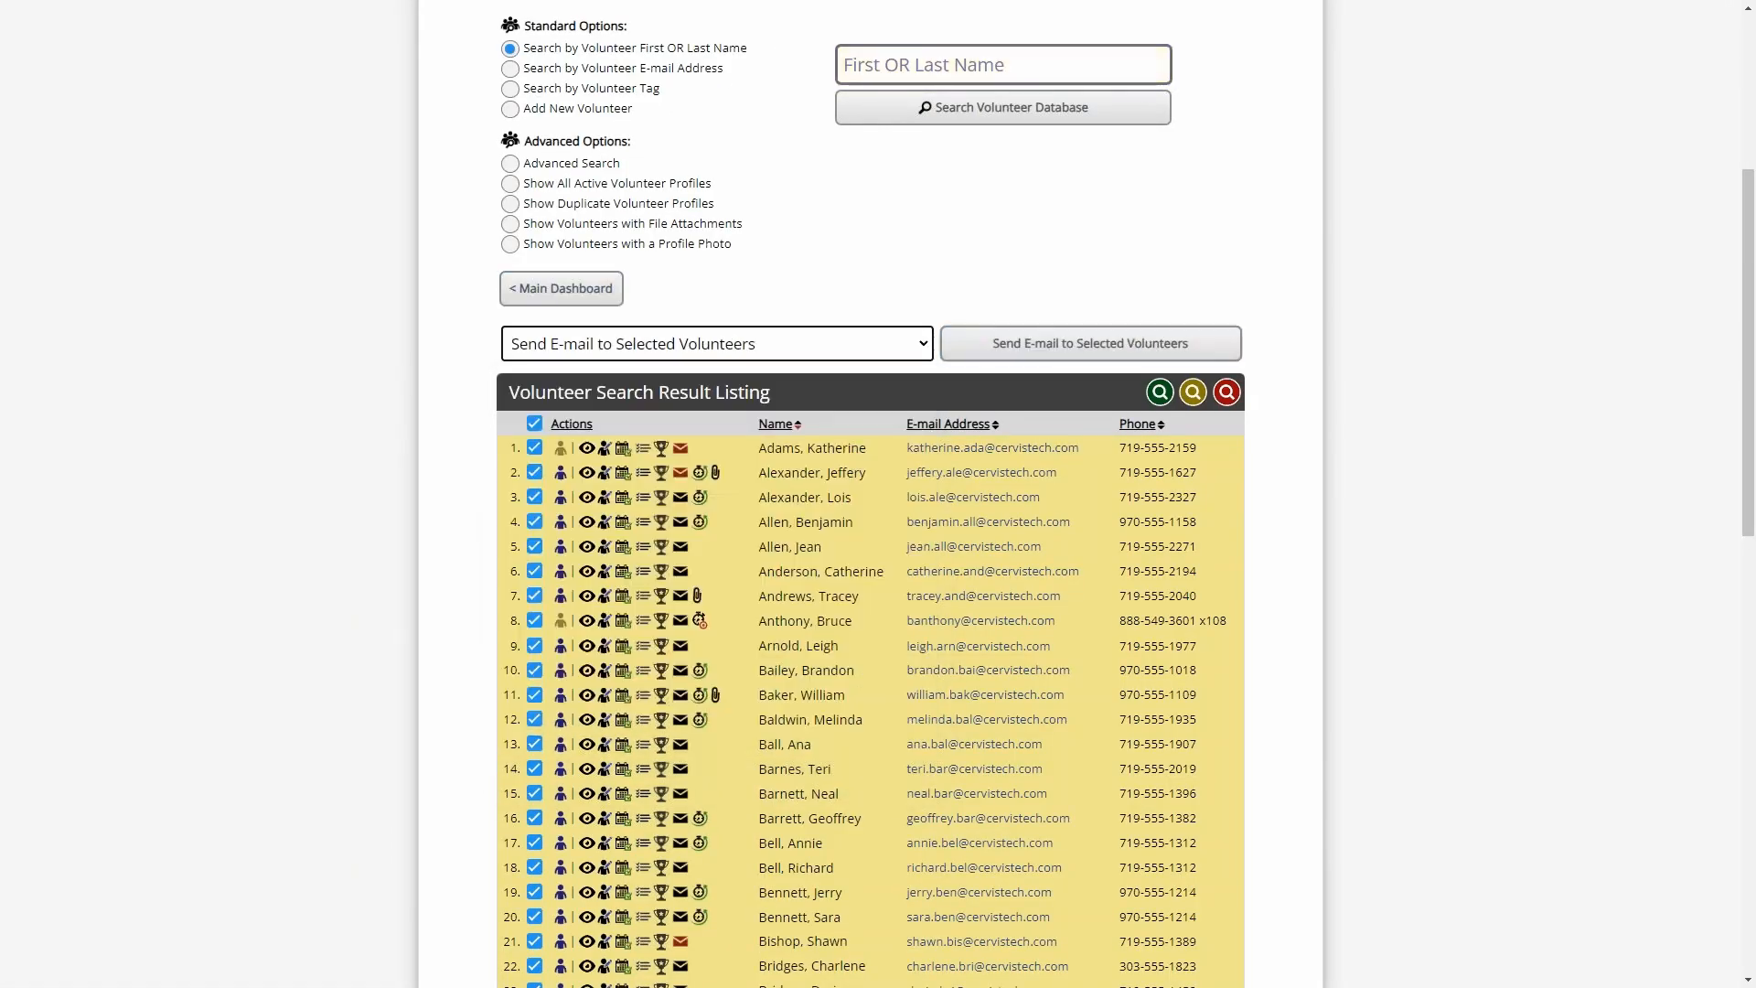
left_click(1093, 345)
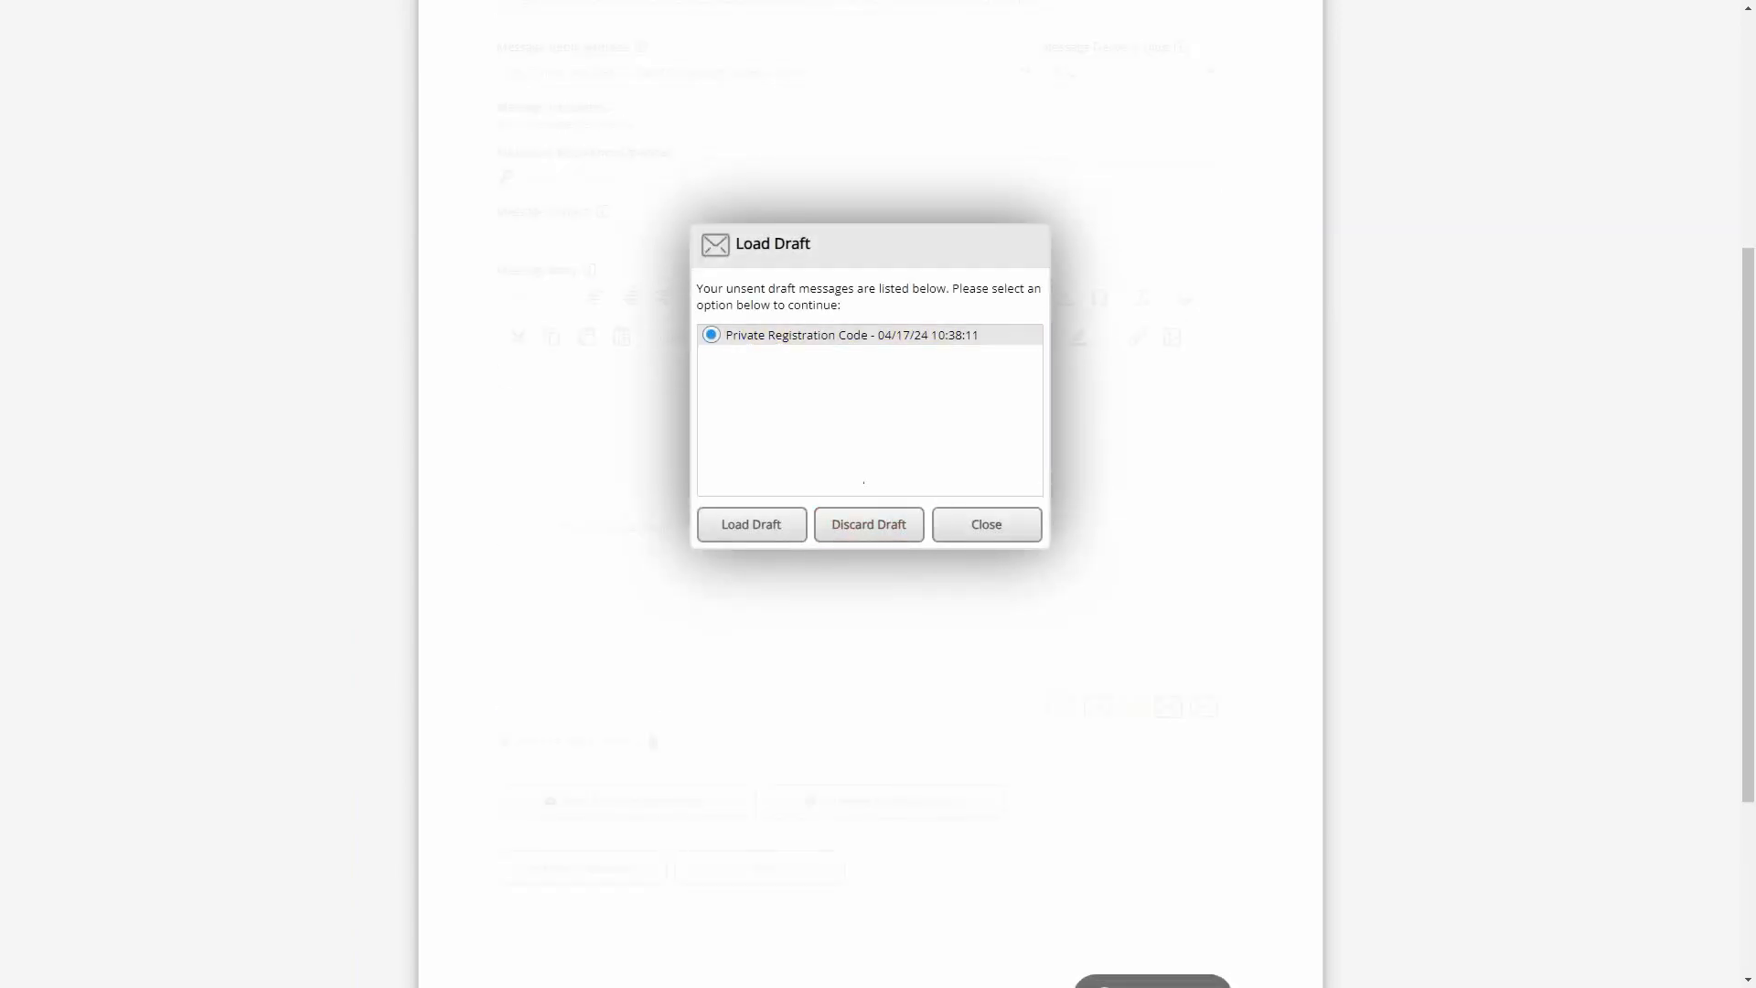
left_click(868, 524)
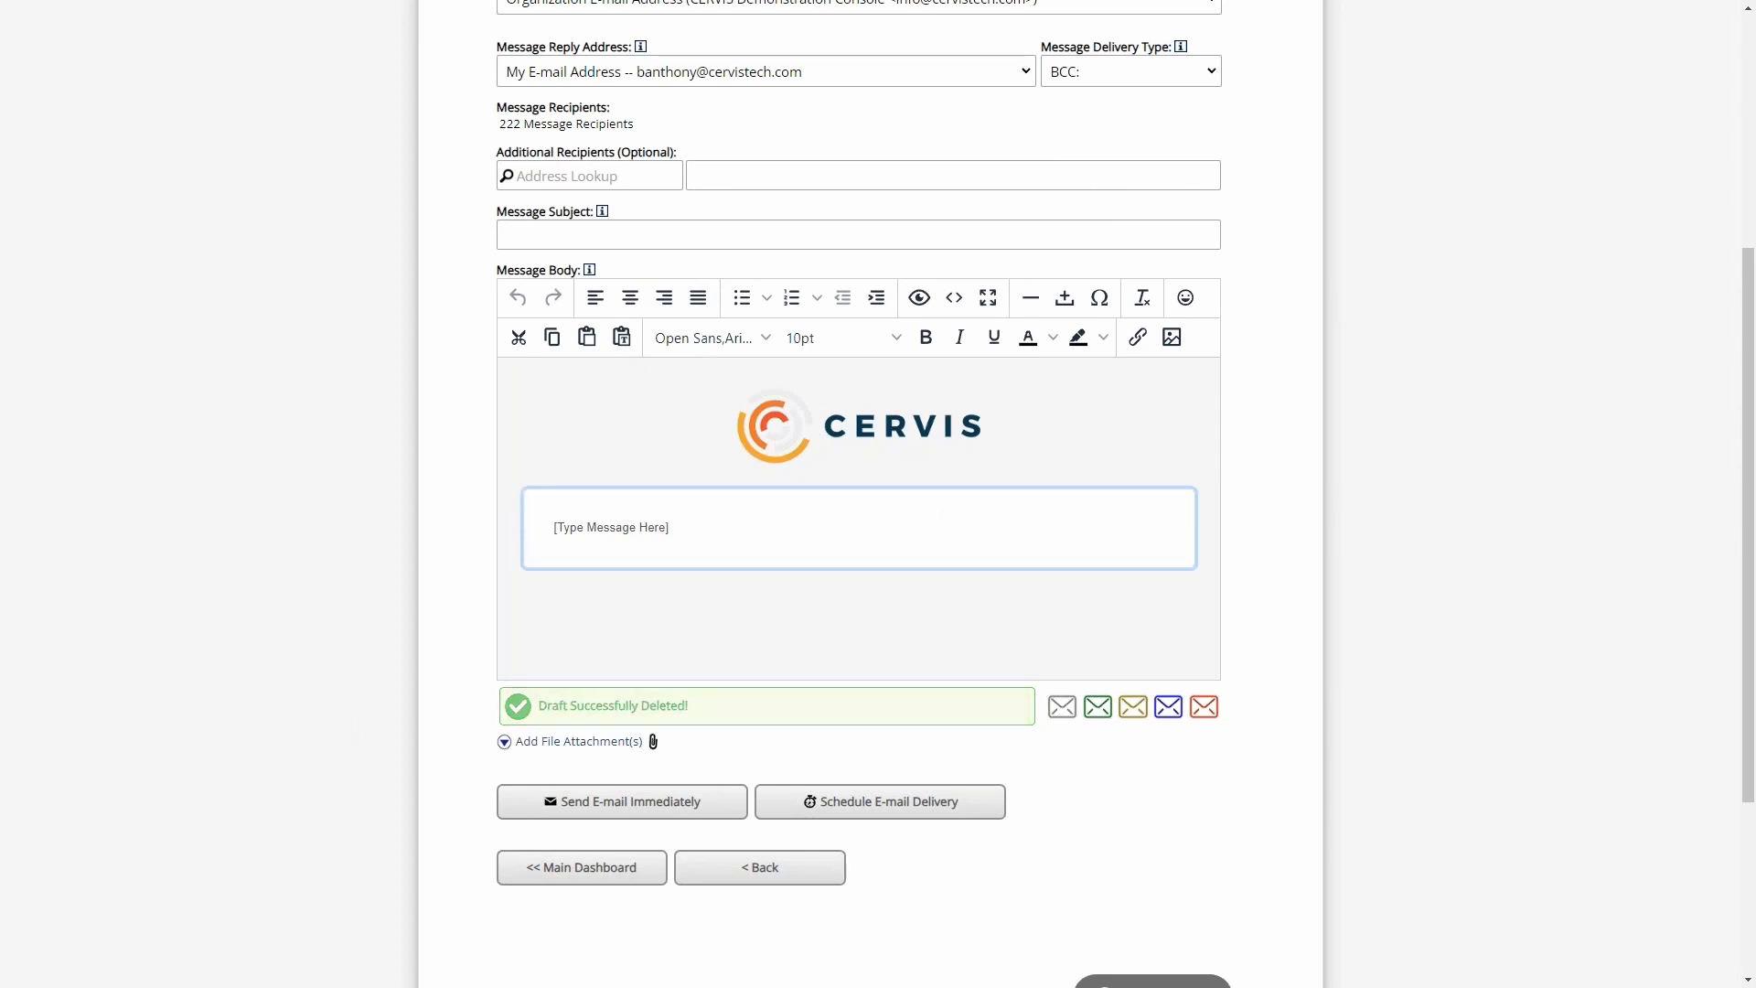
- Delete the entire HTML source code of the default message body and save the empty body
left_click(952, 297)
left_click_drag(634, 257, 1021, 474)
left_click(830, 262)
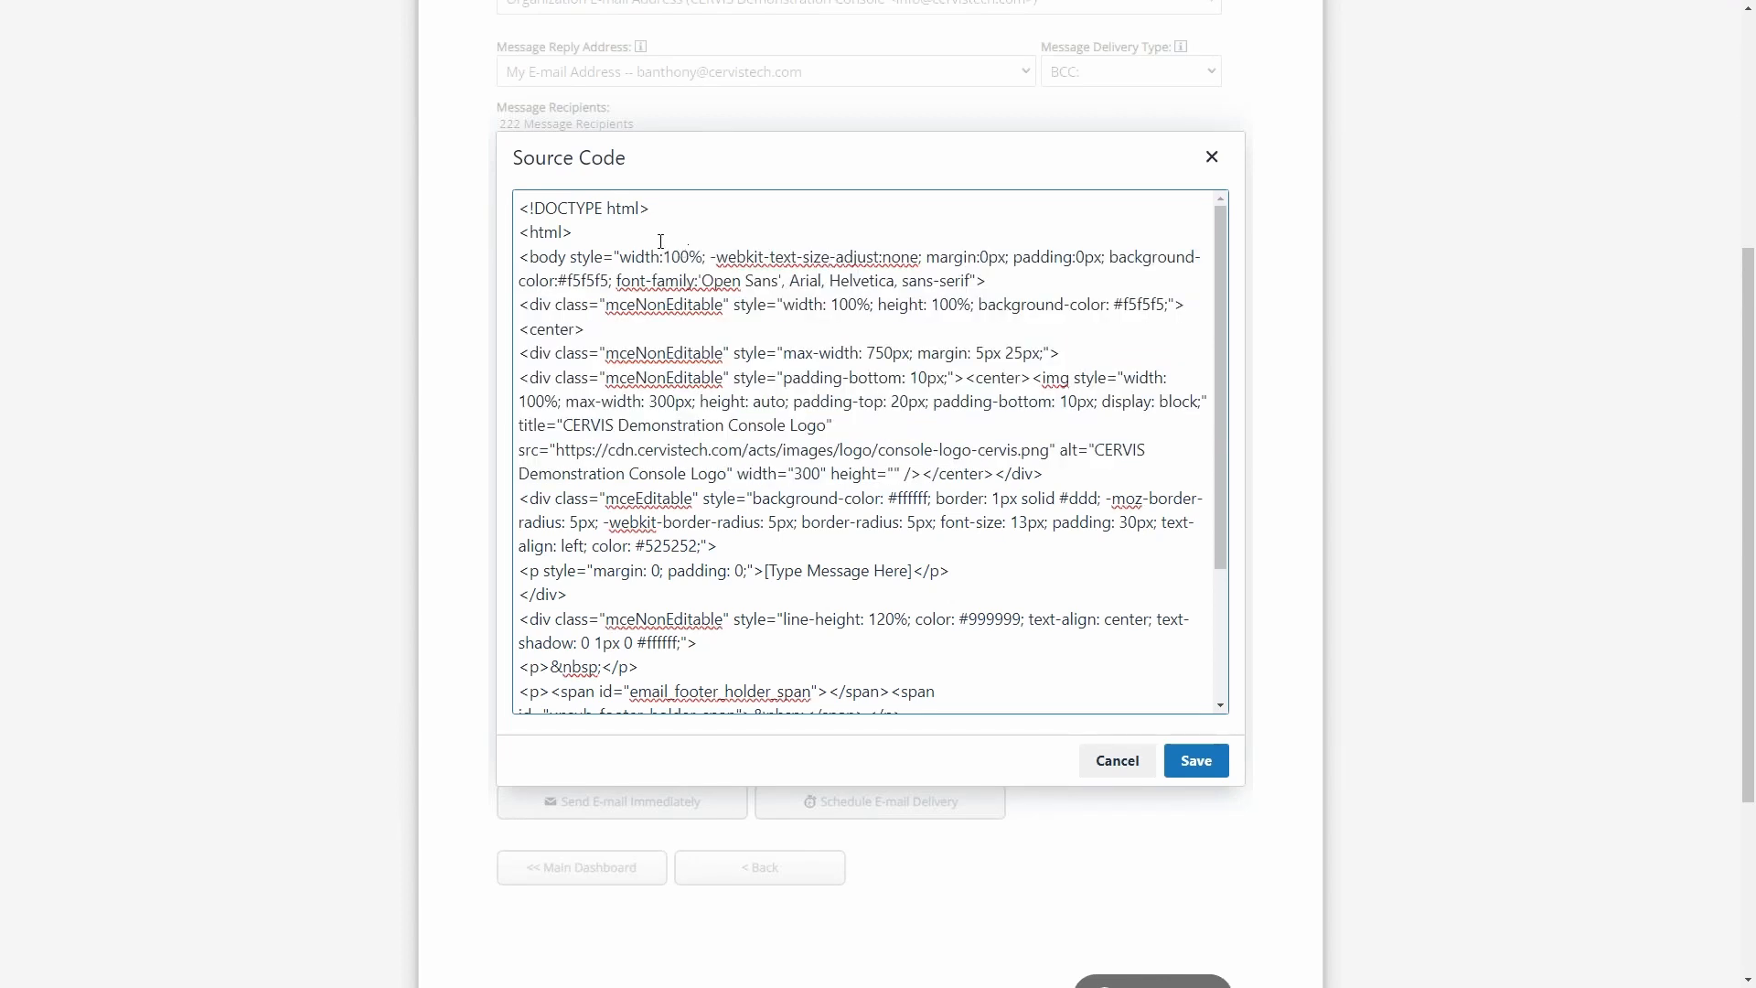
left_click_drag(660, 240, 1070, 588)
left_click(1148, 536)
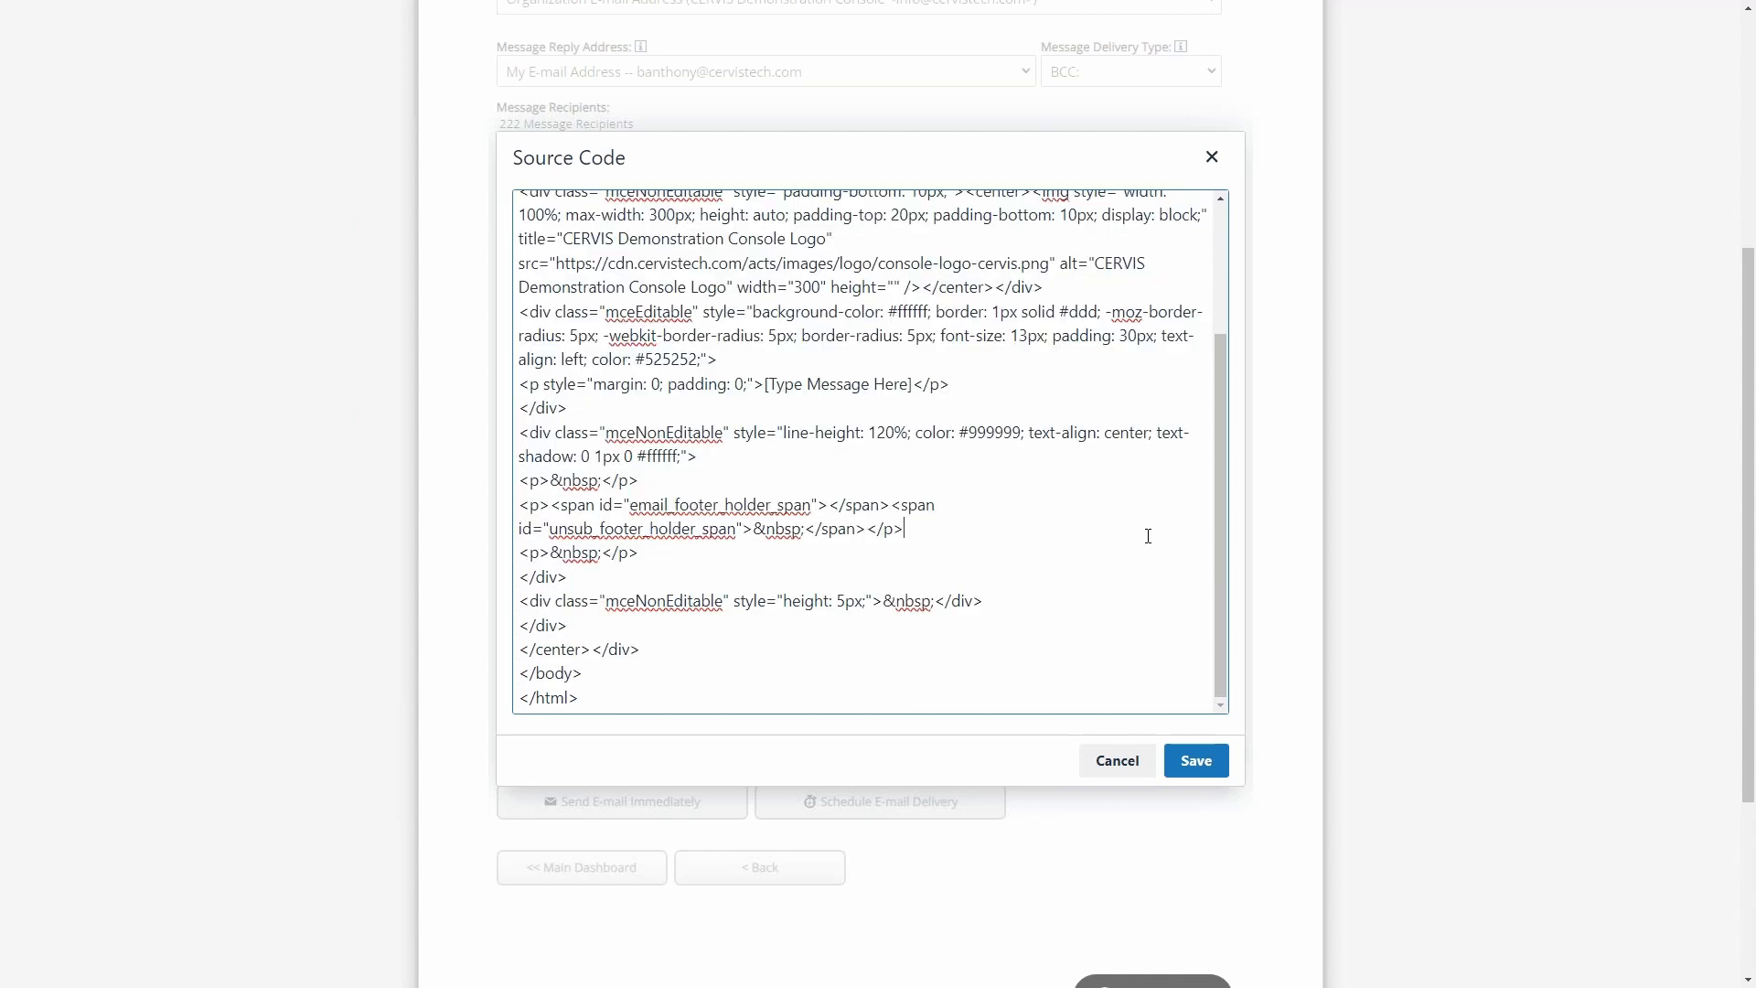
key("ctrl+a")
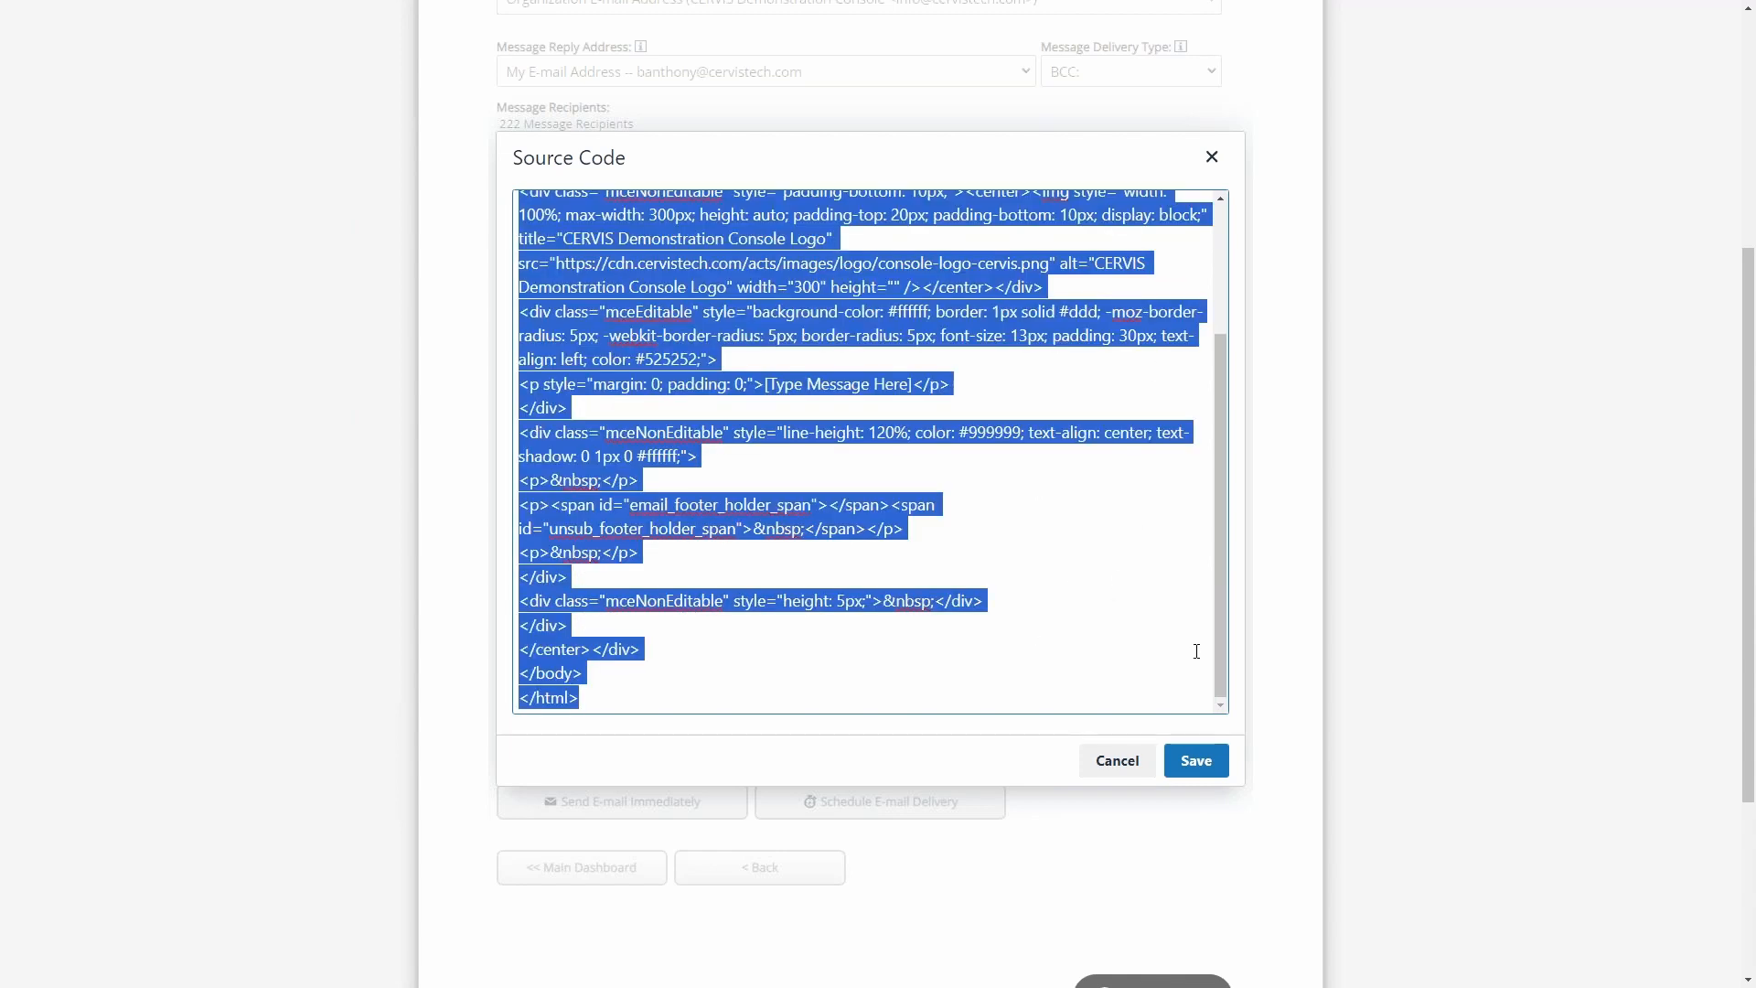
key("BackSpace")
left_click(1196, 760)
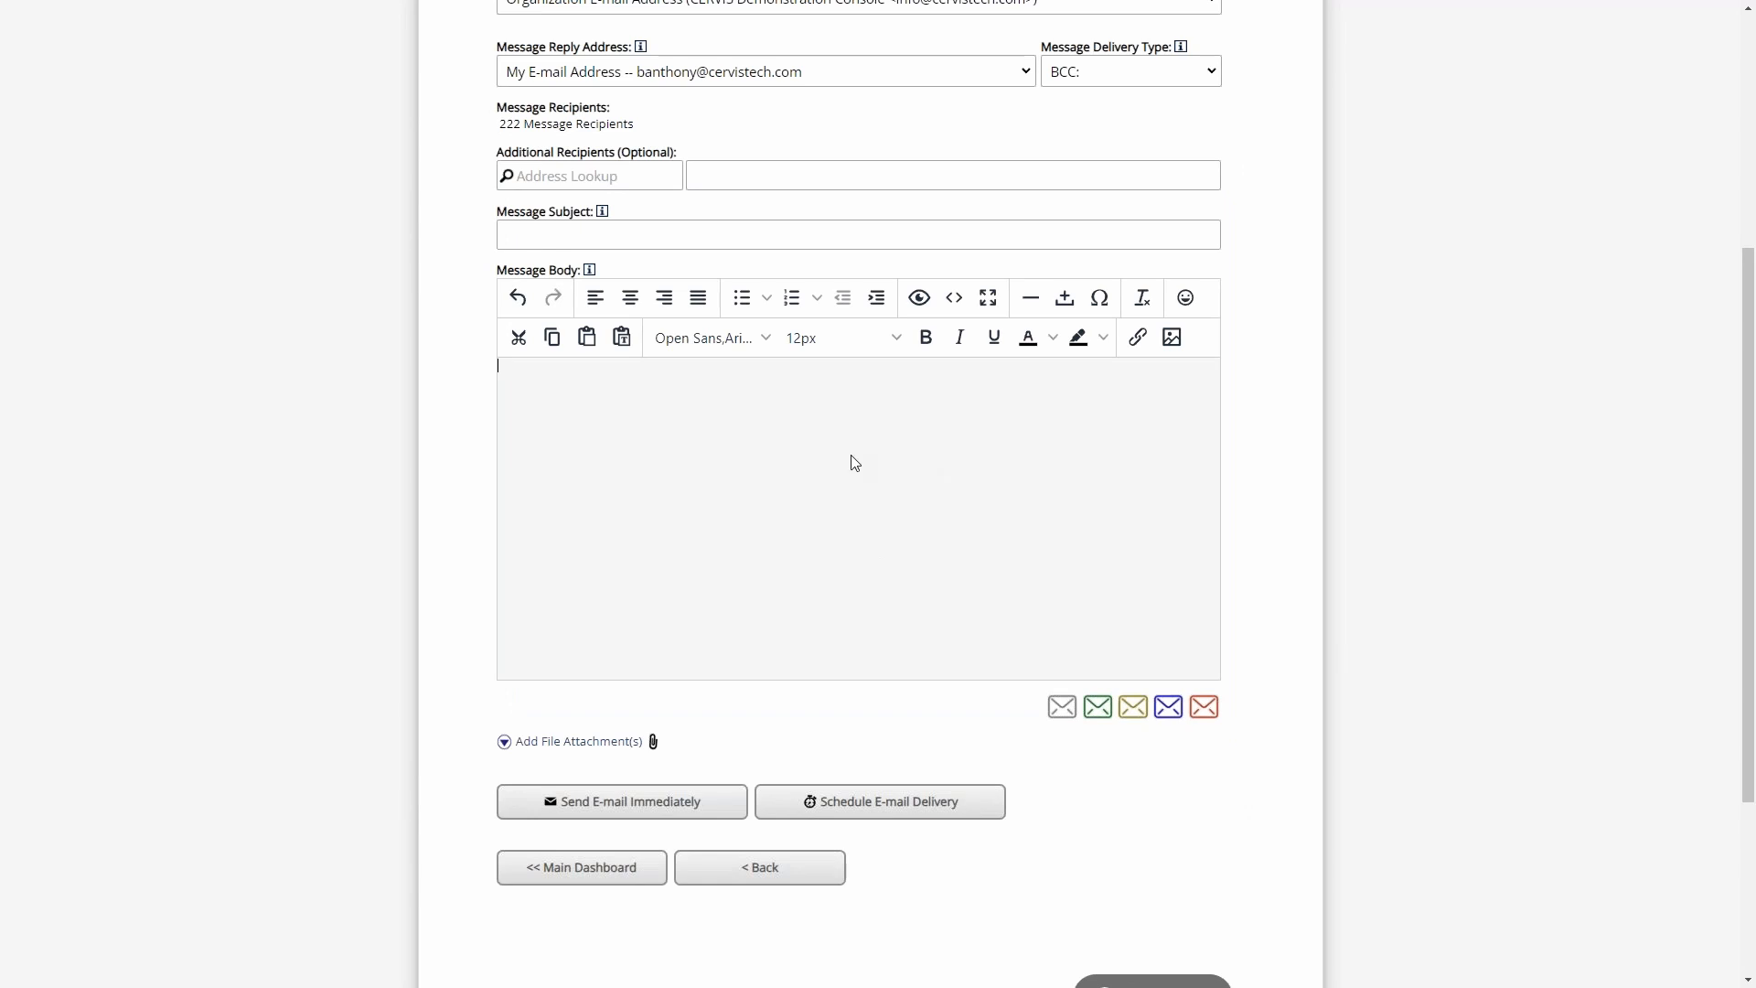
- Load the shared "New Start" template into the message body and look through its content
scroll(925, 494, "up", 3)
scroll(778, 622, "down", 2)
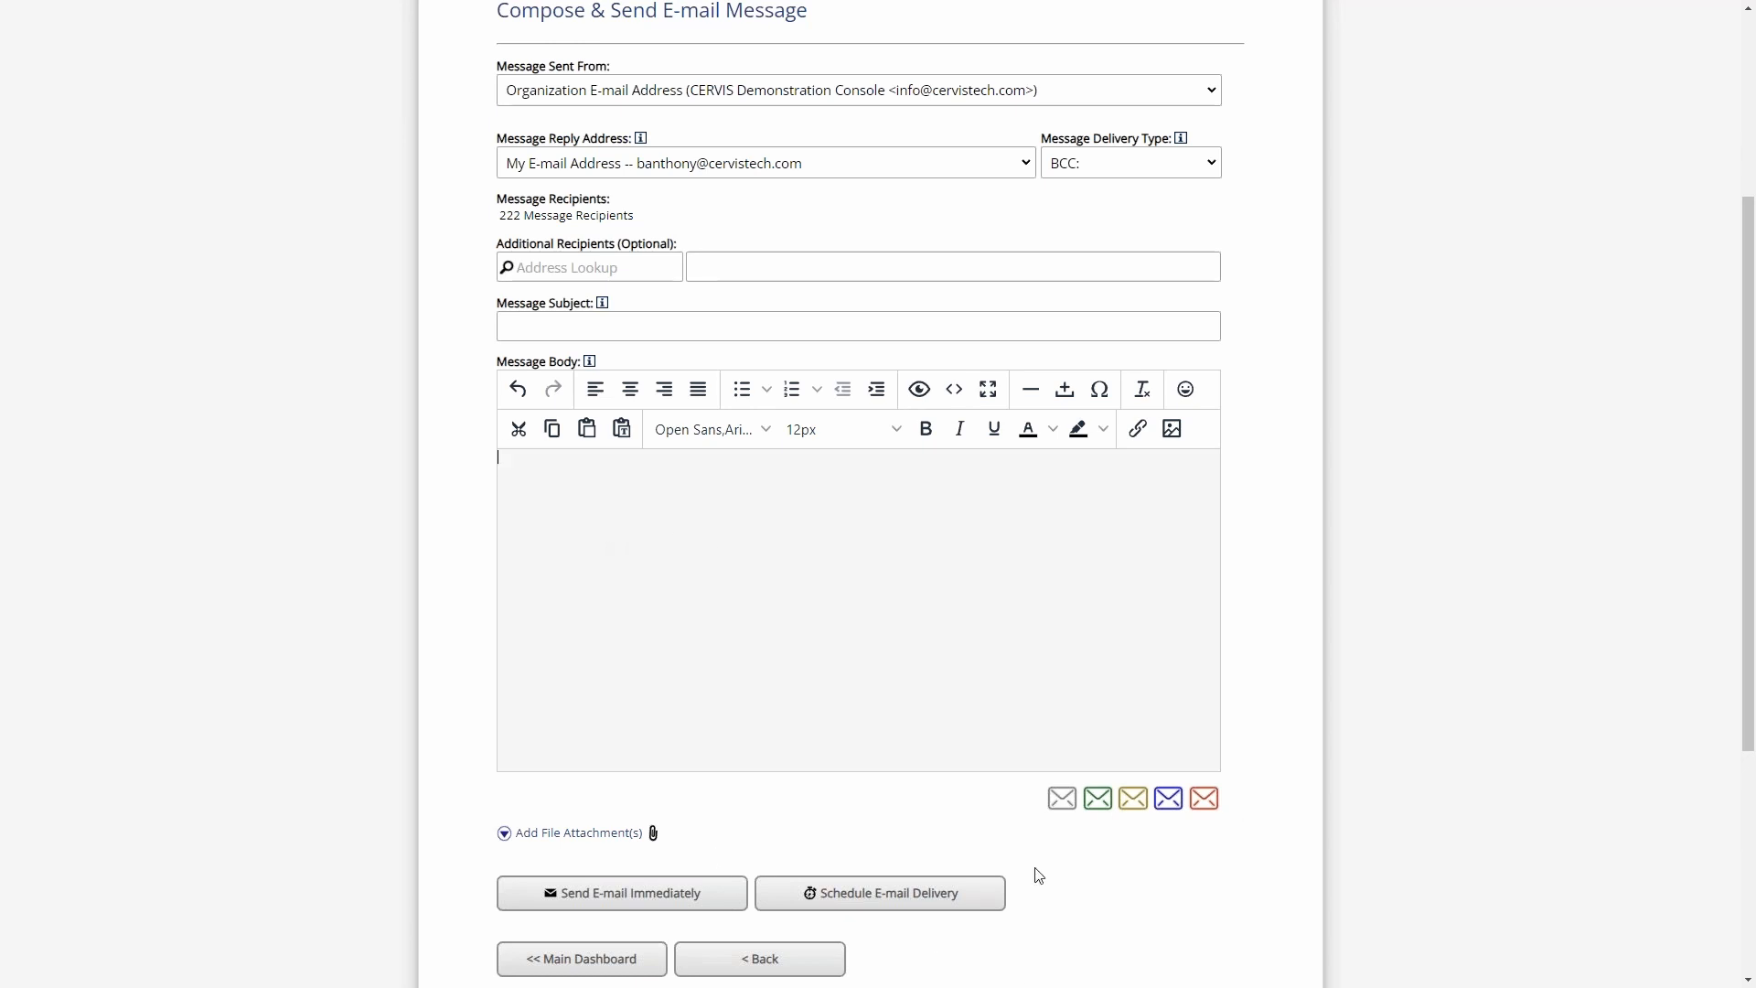
left_click(1133, 800)
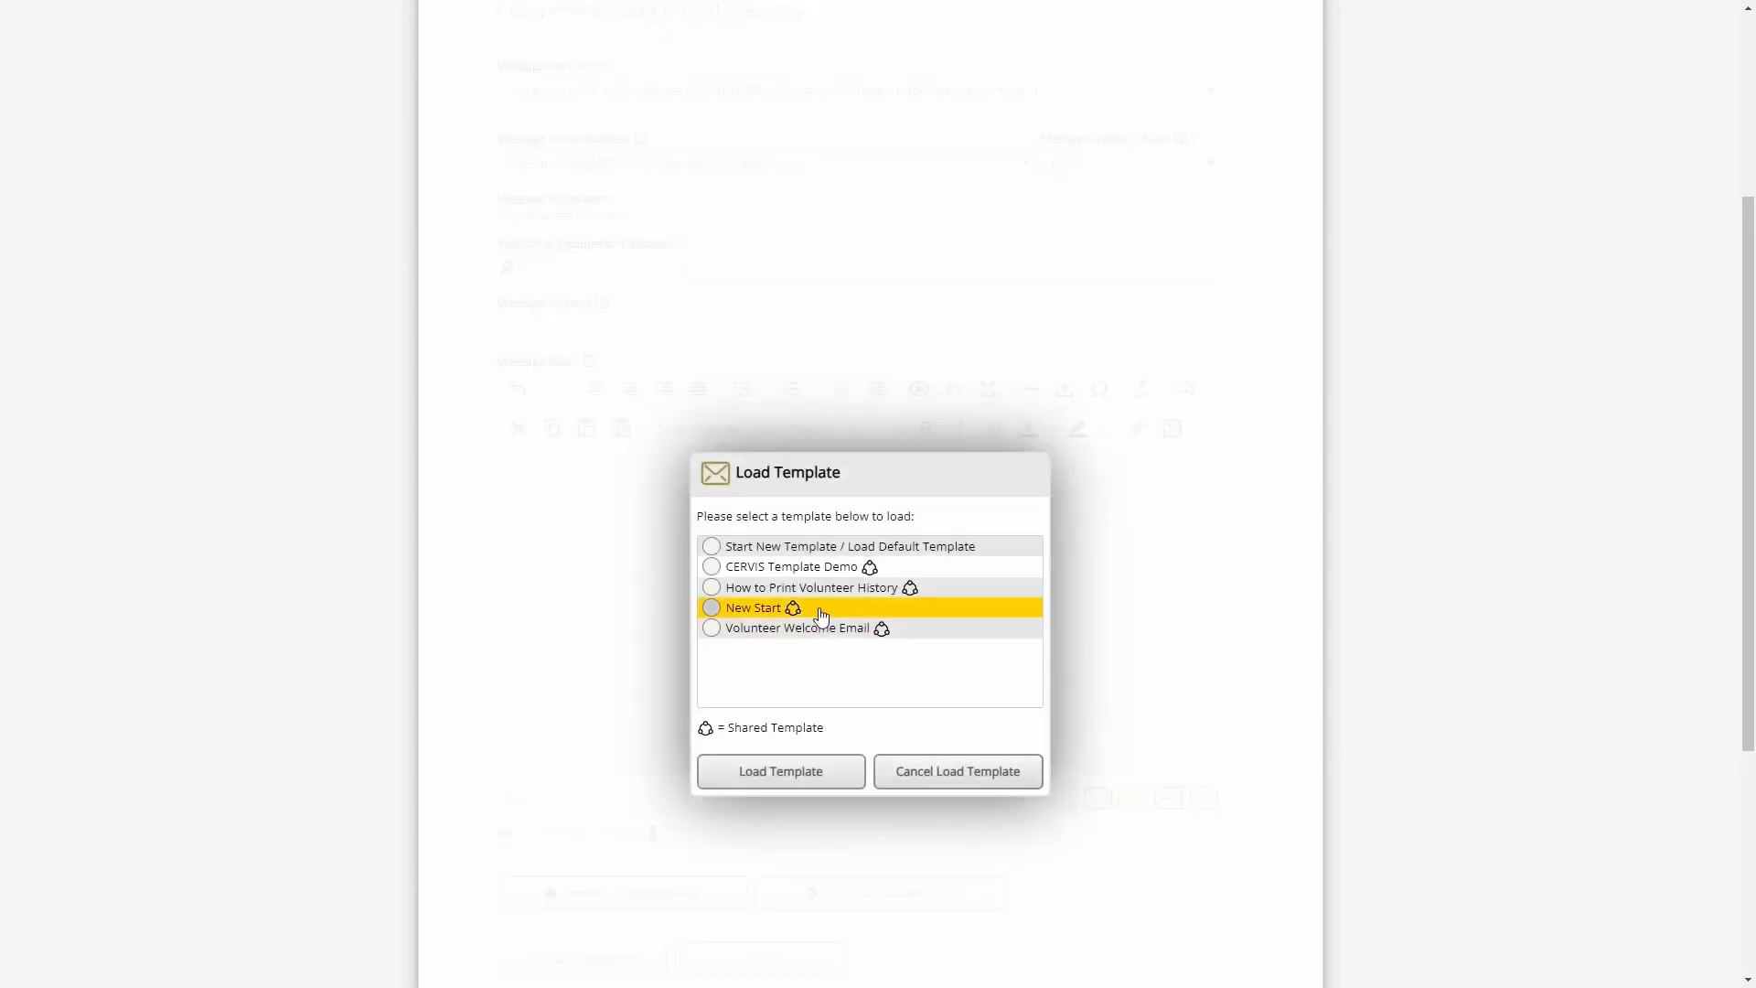
left_click(737, 606)
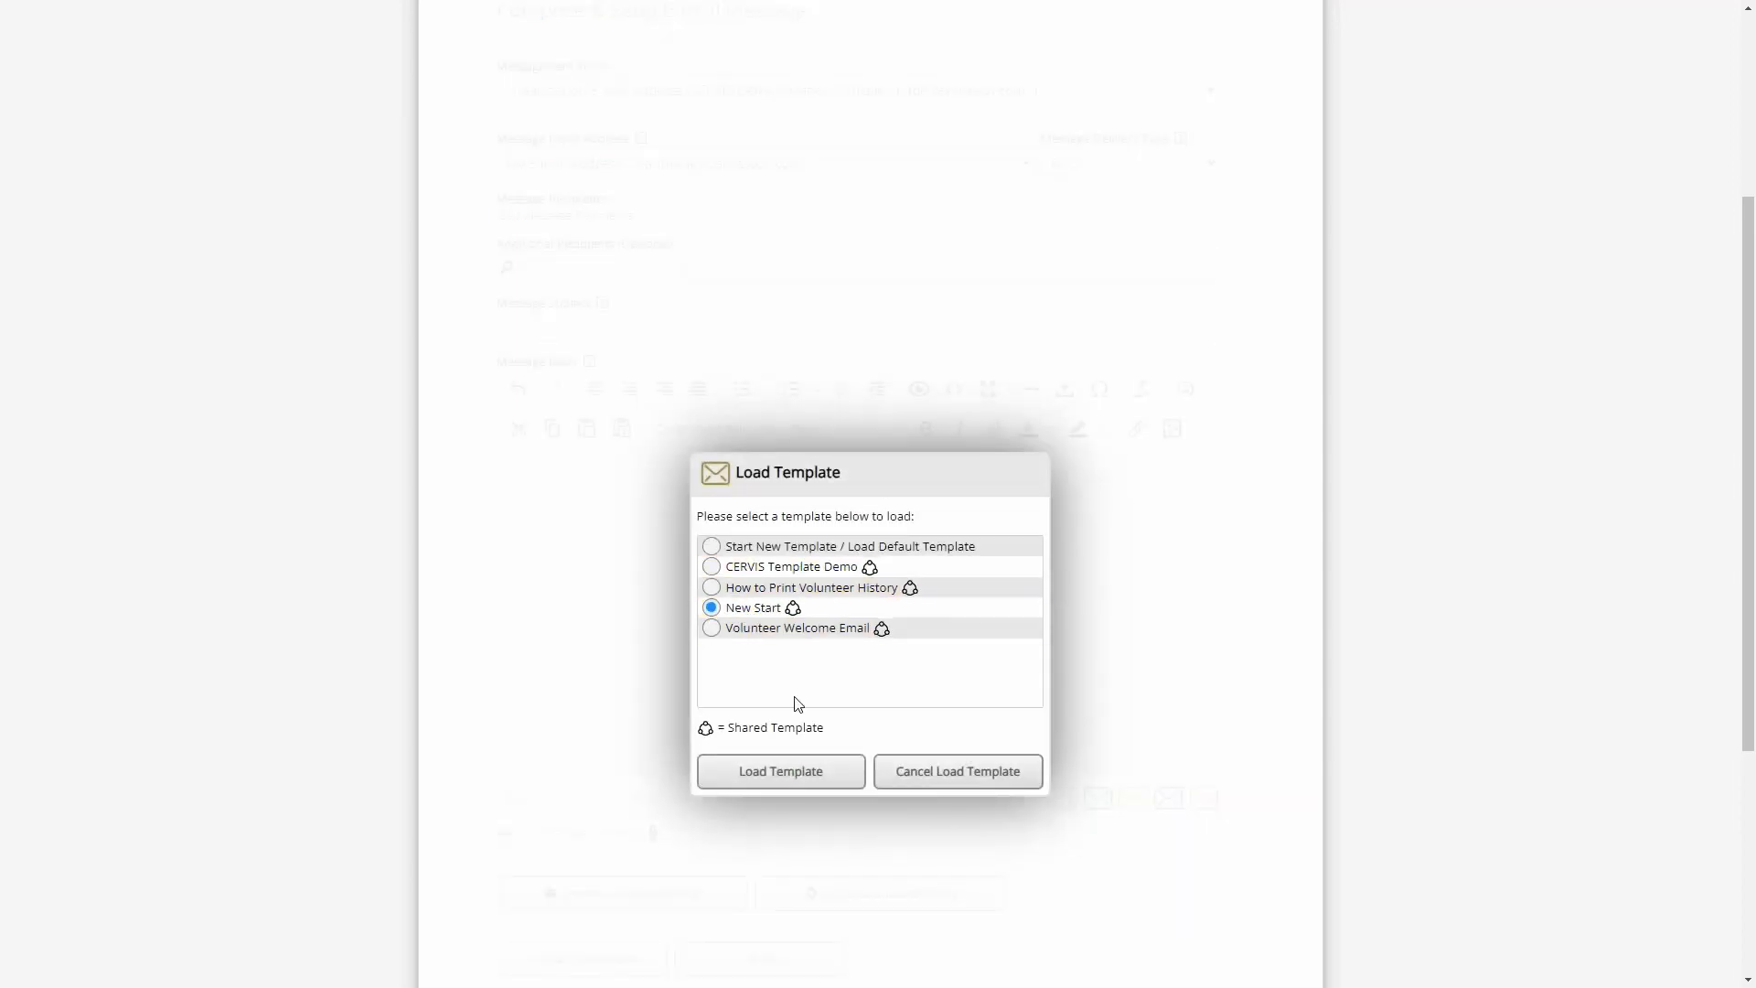
left_click(805, 770)
scroll(913, 607, "down", 1)
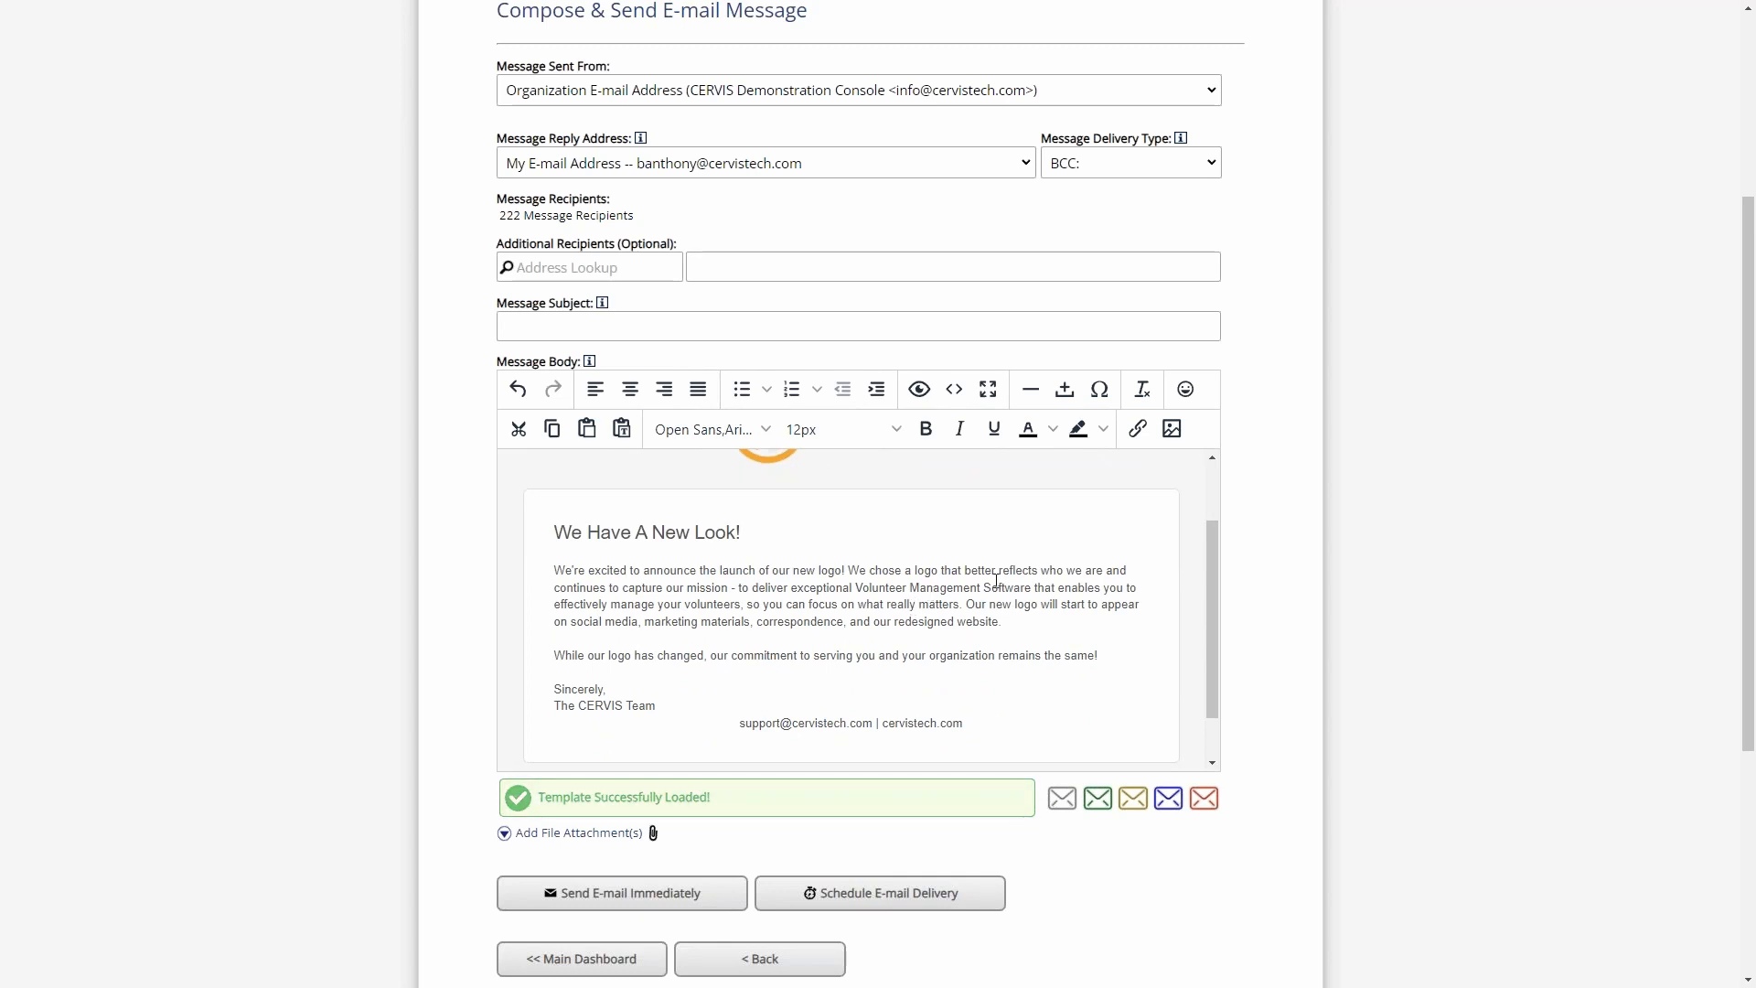
scroll(1254, 521, "down", 1)
mouse_move(1216, 502)
left_mouse_down()
mouse_move(1230, 560)
mouse_move(1228, 465)
mouse_move(1226, 488)
left_mouse_up()
left_click(978, 546)
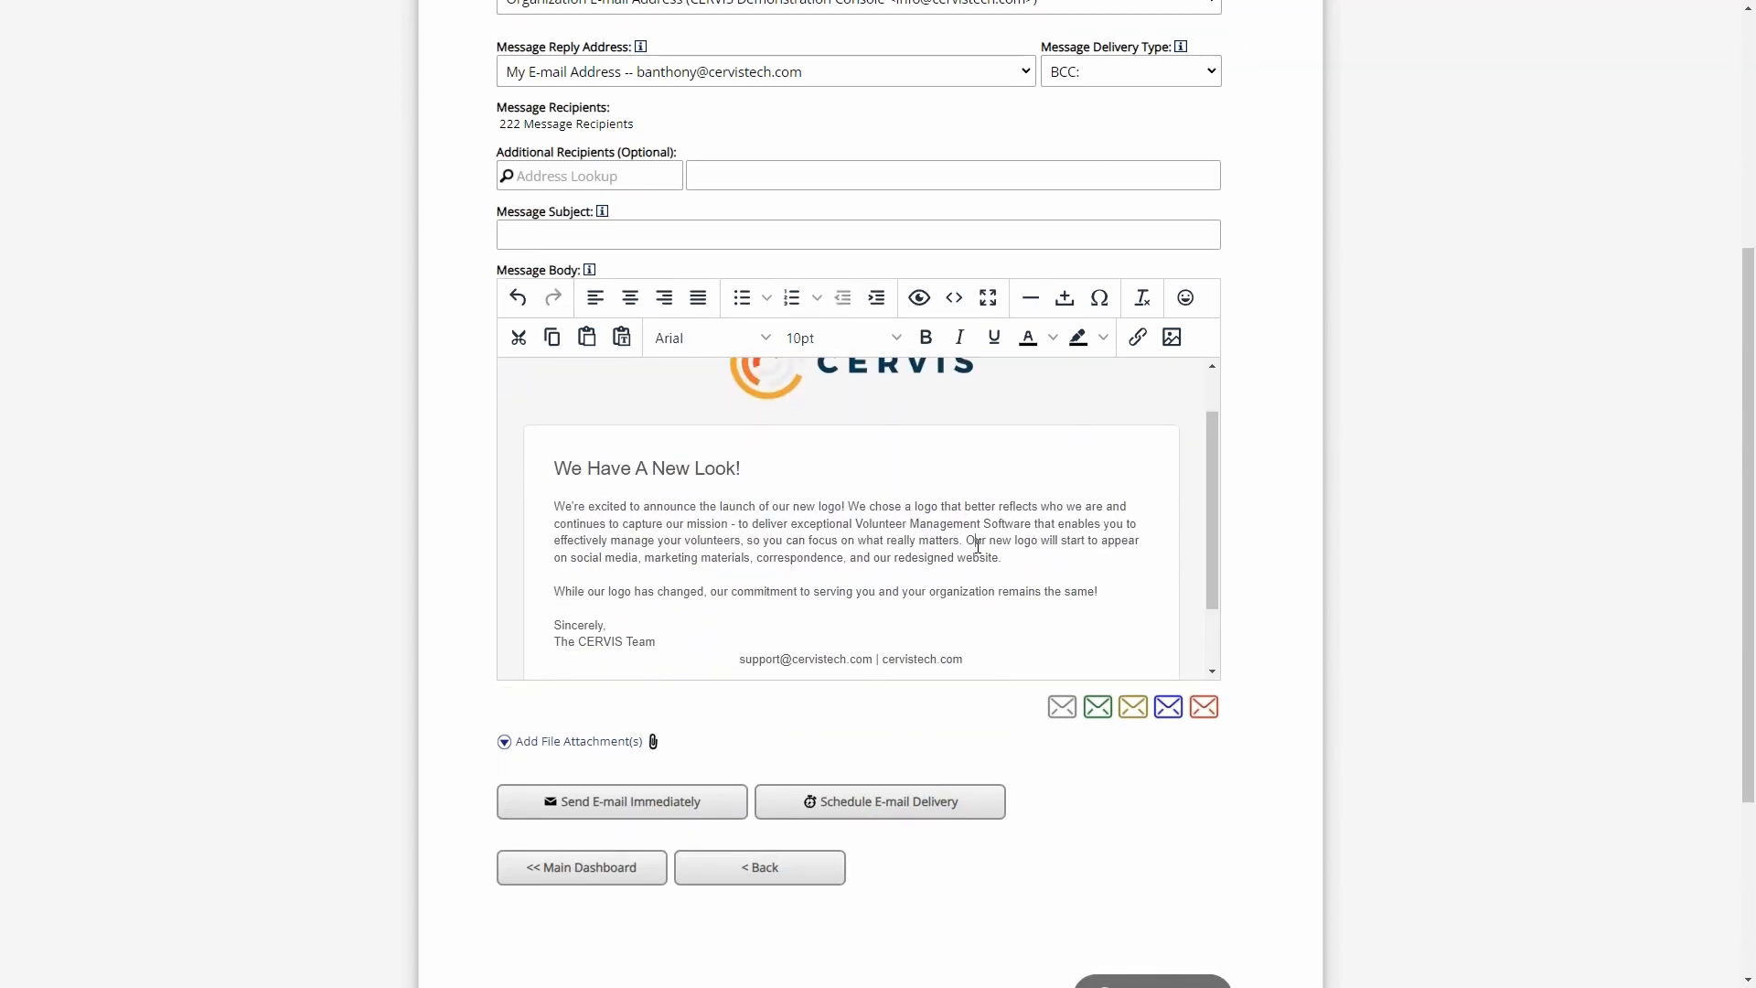
- Examine the HTML source code of the loaded "New Start" template and close it without saving
left_click(954, 298)
left_click(719, 398)
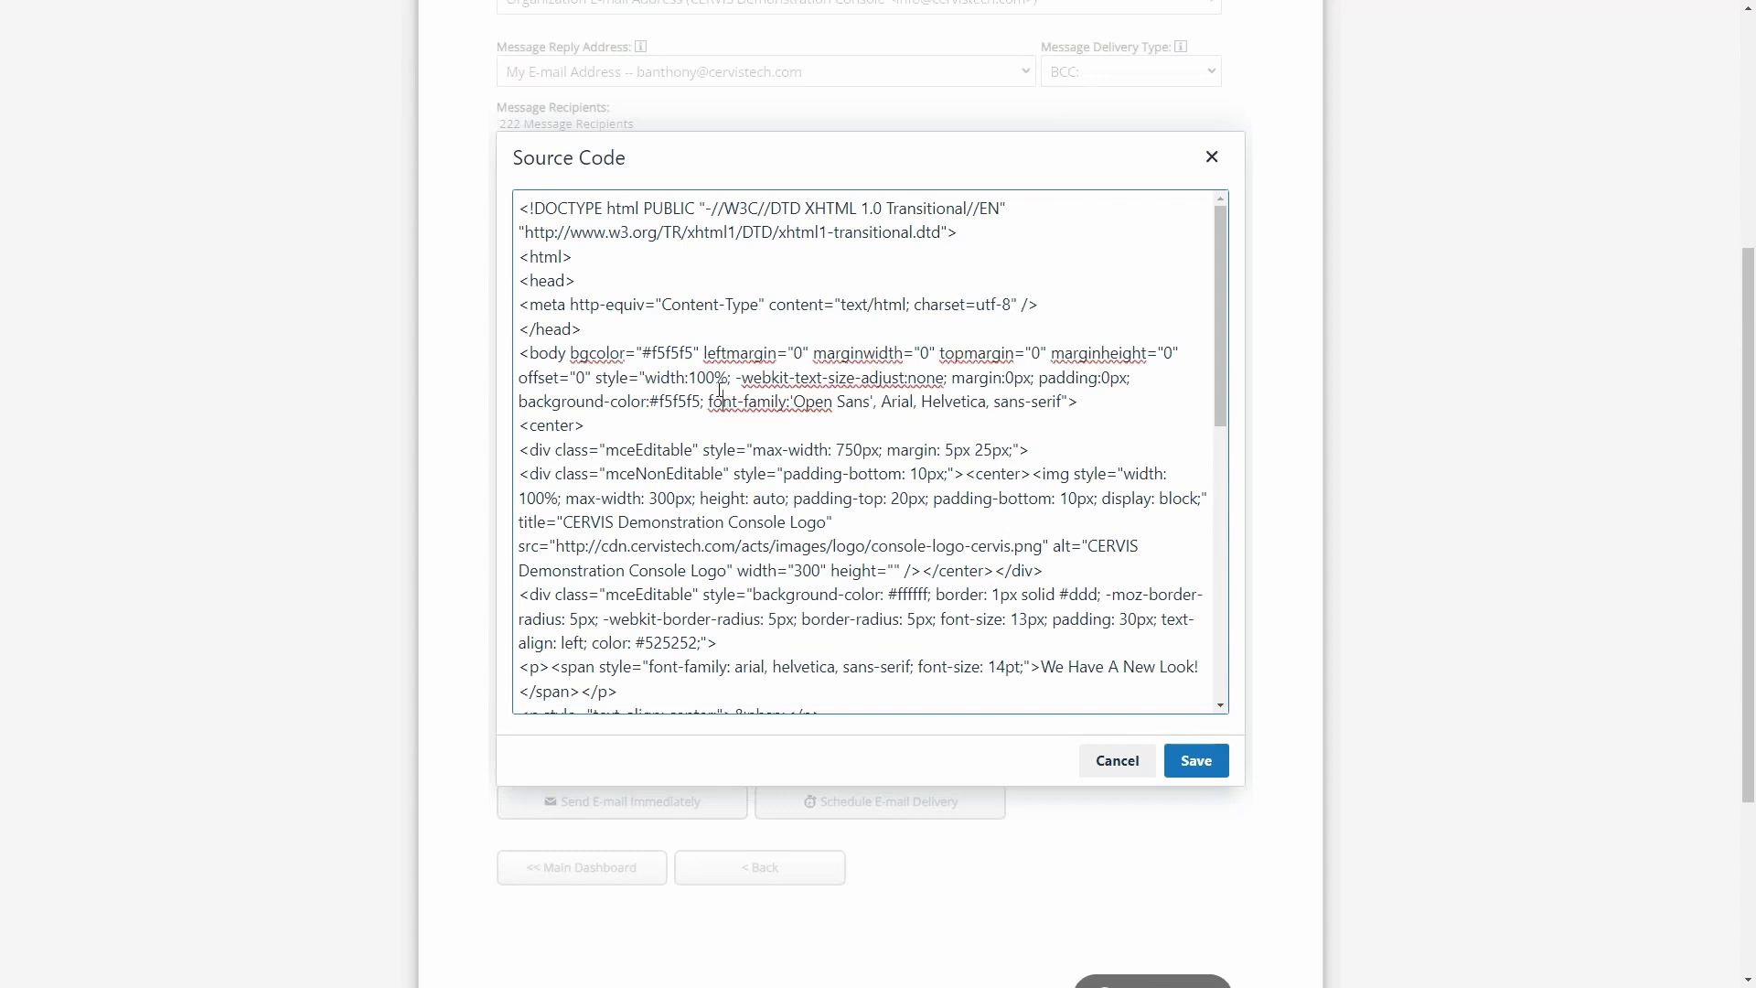
left_click_drag(678, 373, 778, 400)
left_click(836, 401)
left_click(953, 404)
left_click(1139, 769)
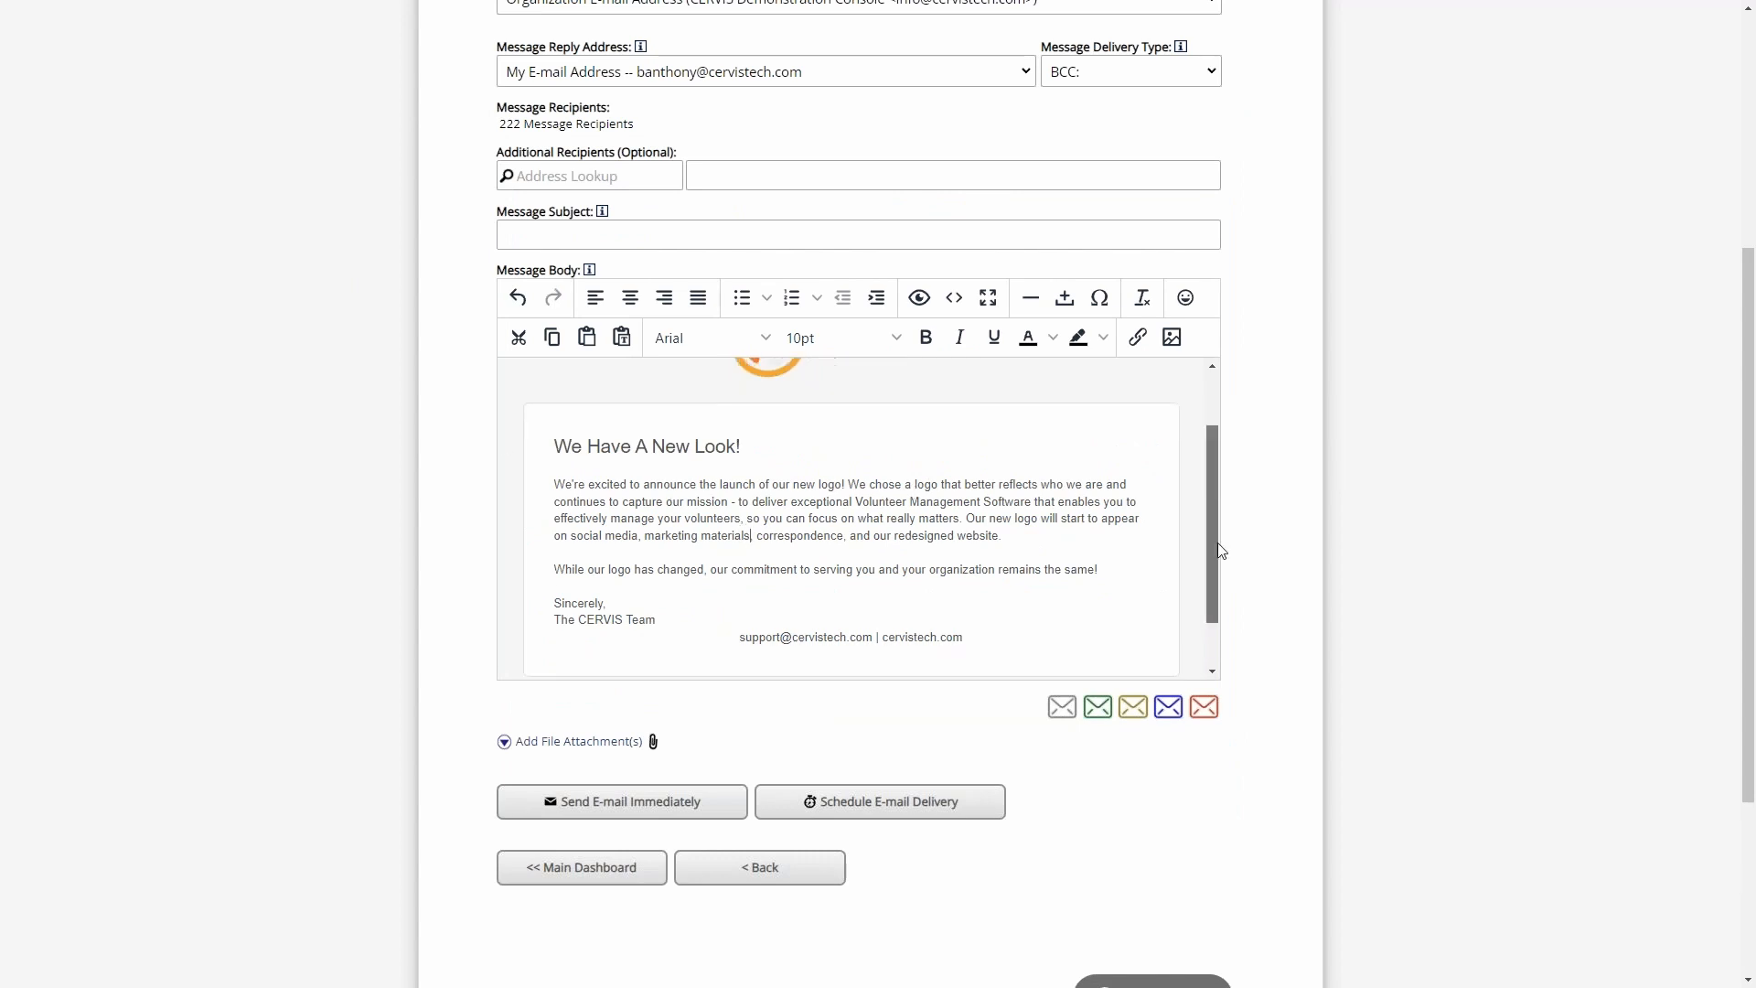
- Preview the "We Have A New Look!" message, close the preview and return to the main dashboard
left_click_drag(1216, 553, 1198, 405)
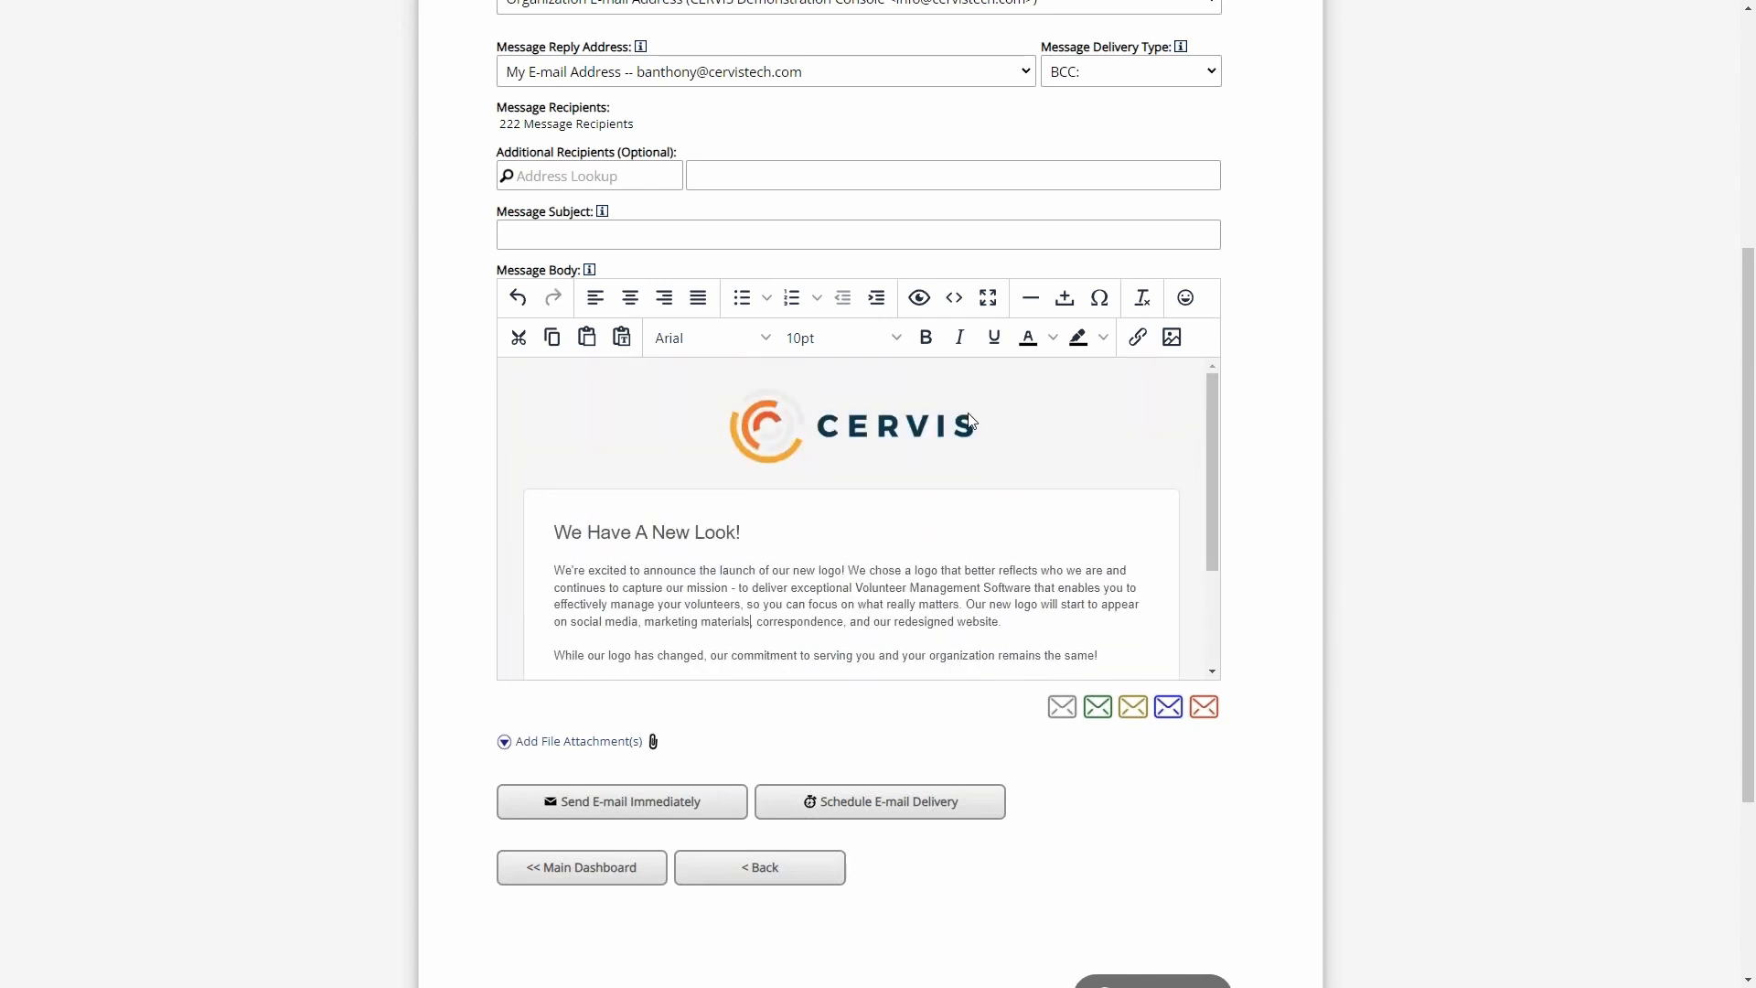
left_click(920, 298)
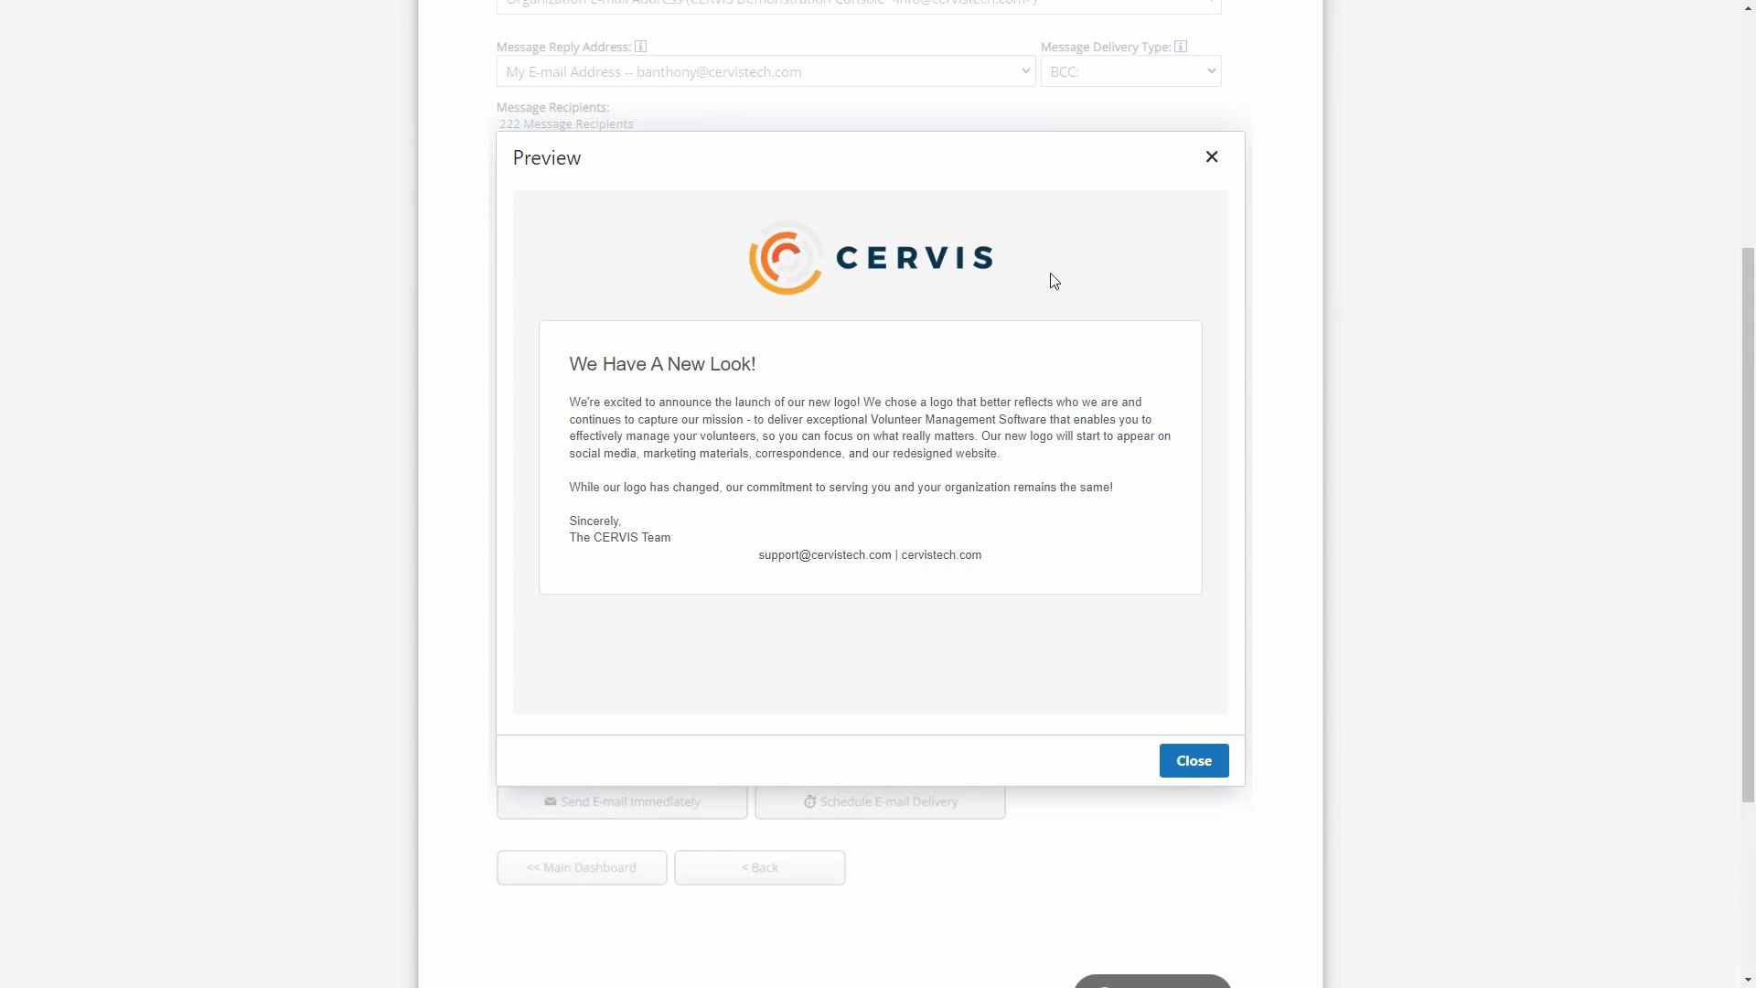
left_click(1195, 761)
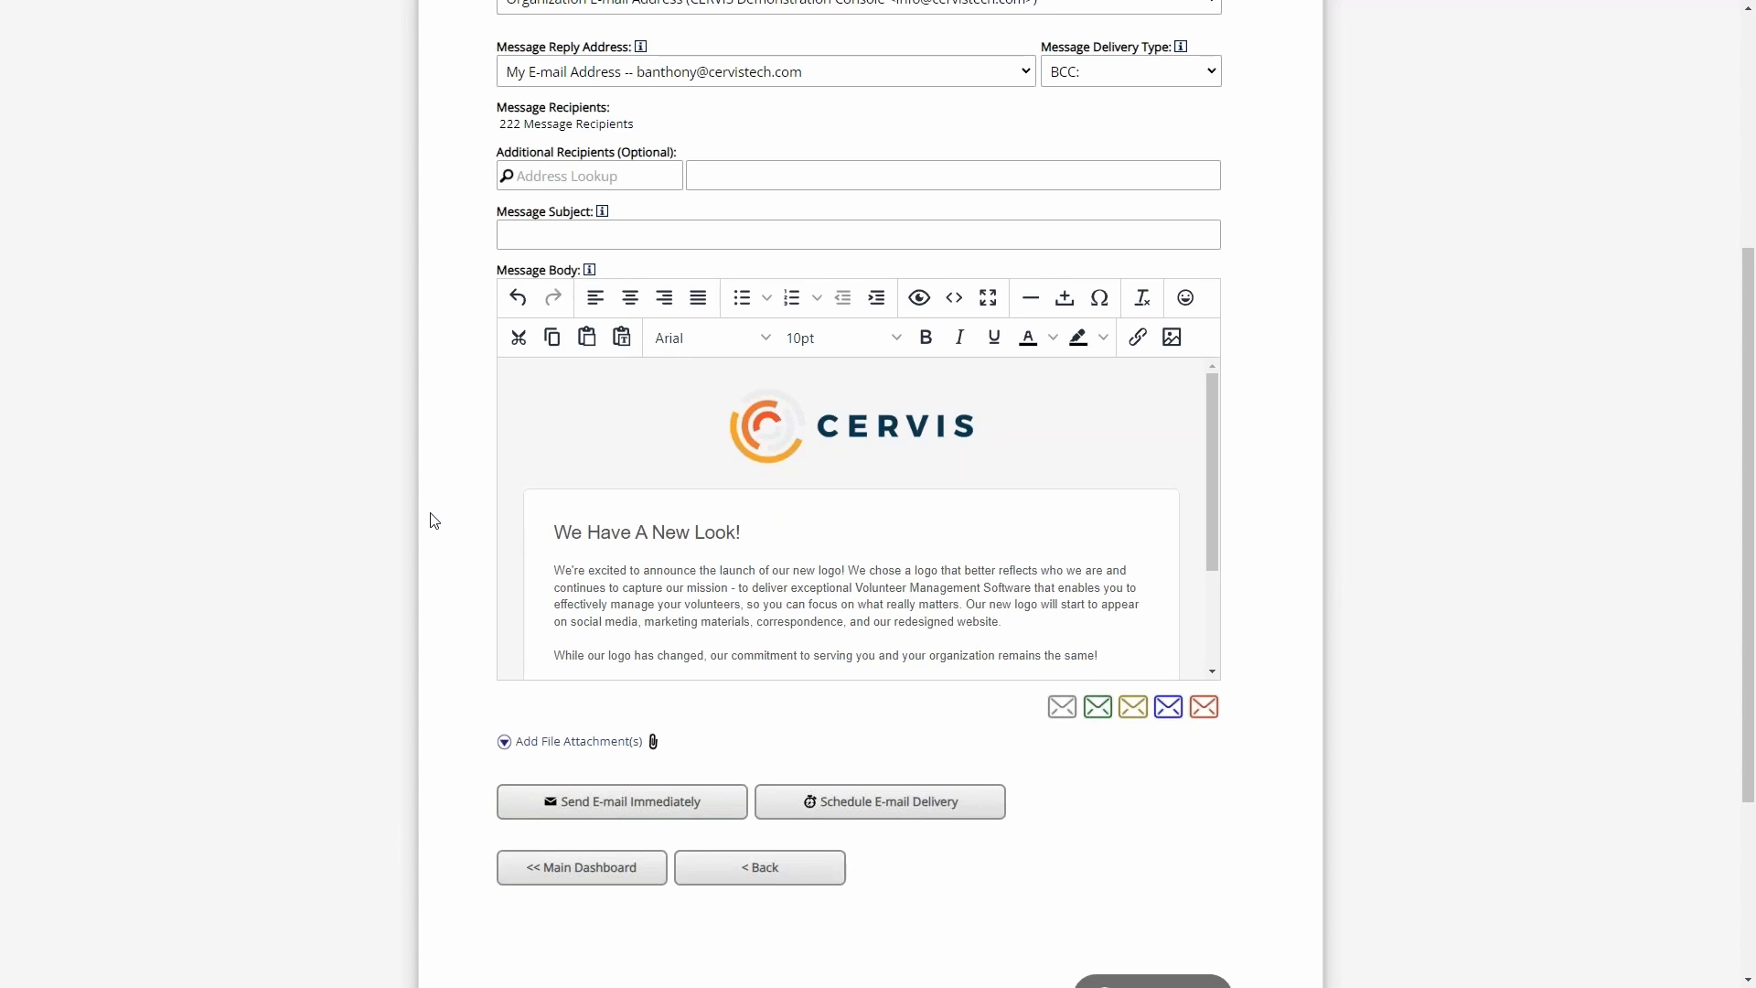
left_click(593, 873)
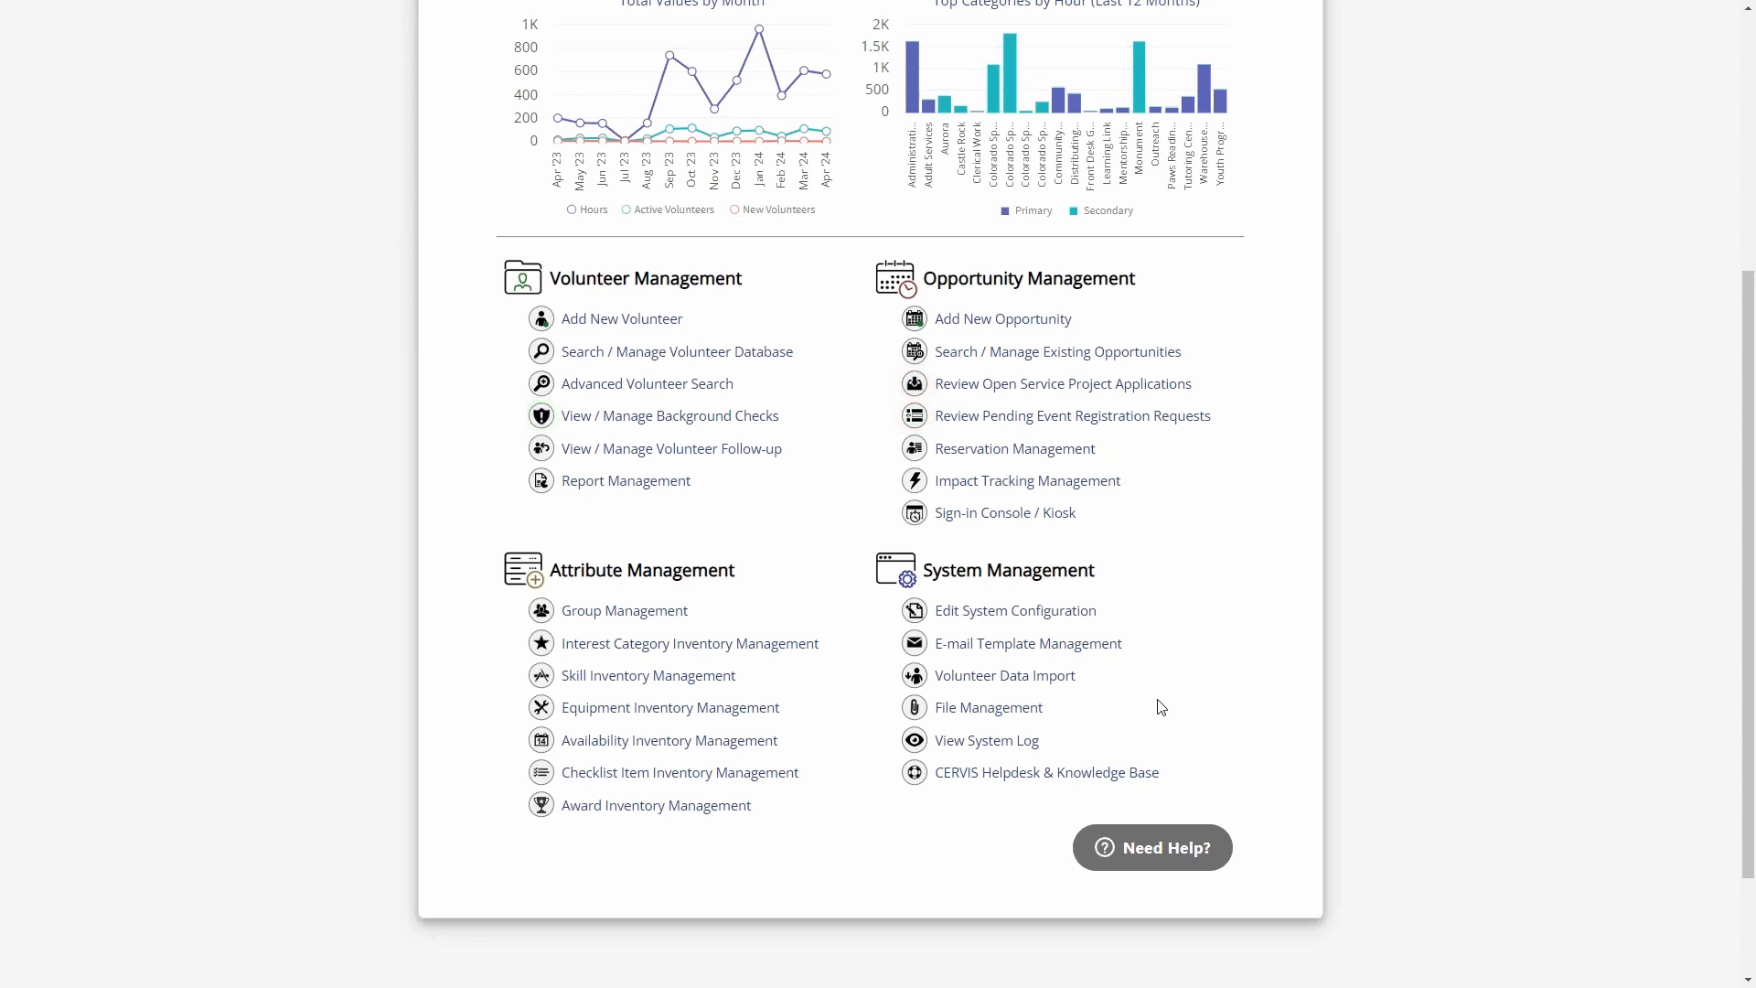
- View the uploaded system files in File Management and return to the main dashboard
left_click_drag(942, 570, 1079, 574)
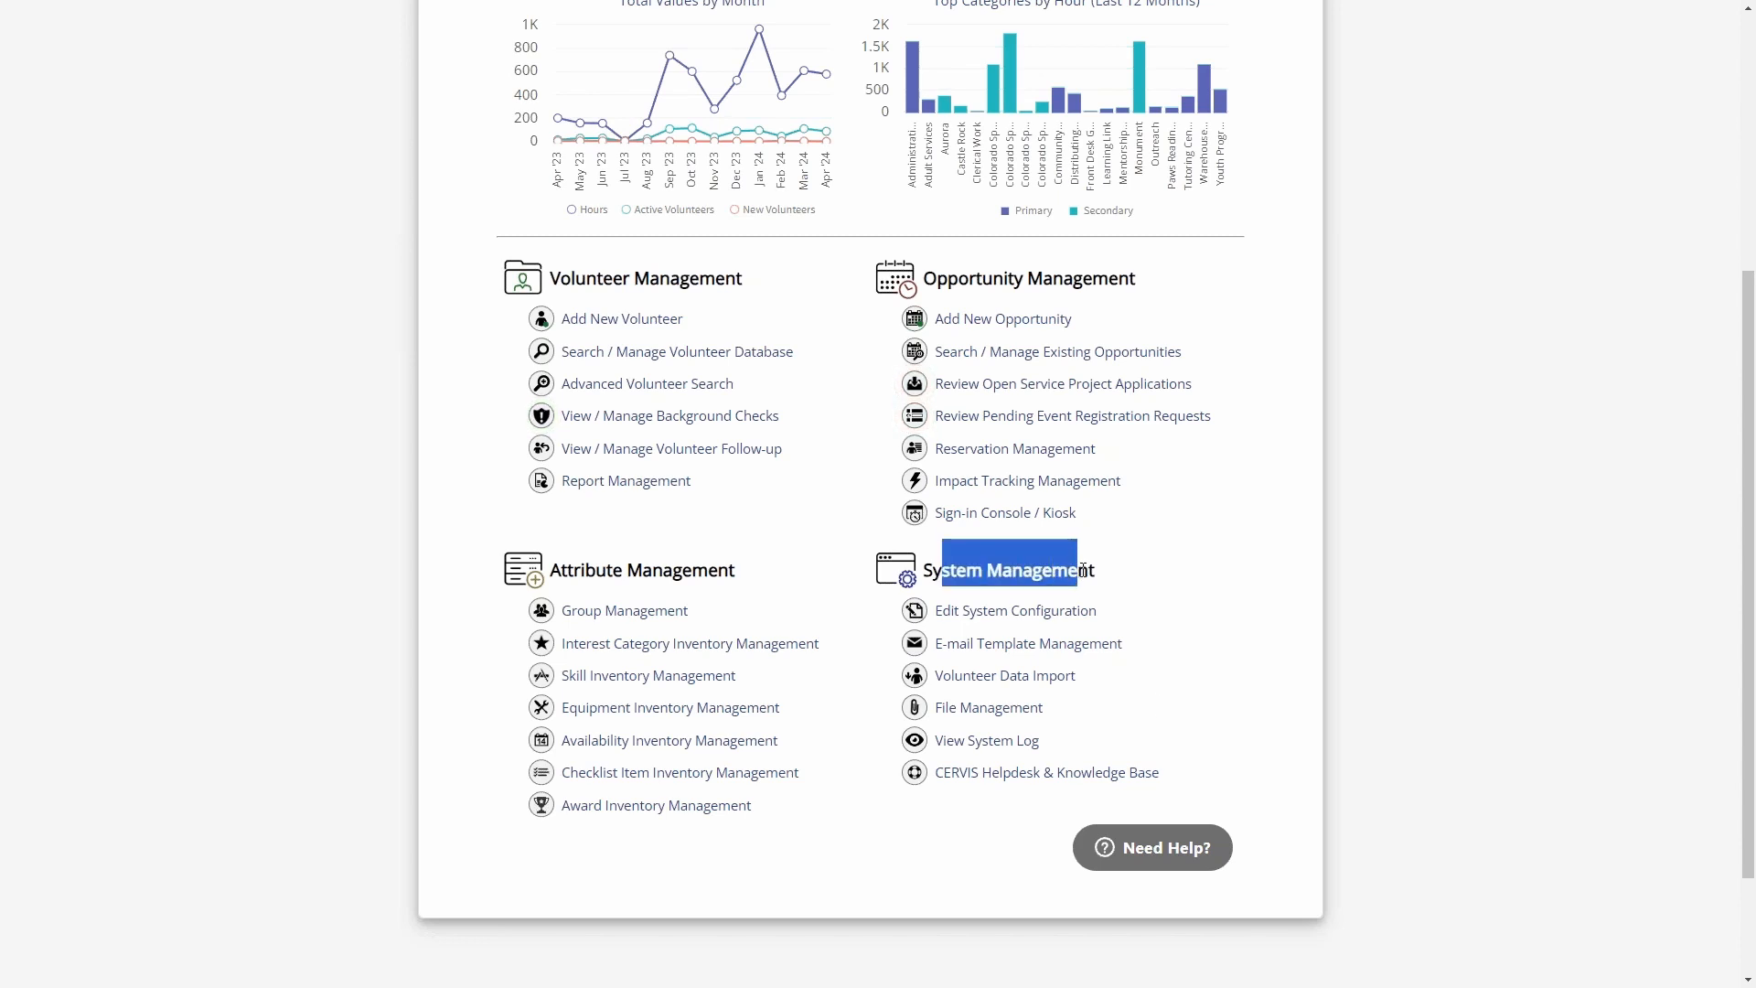
left_click(1082, 570)
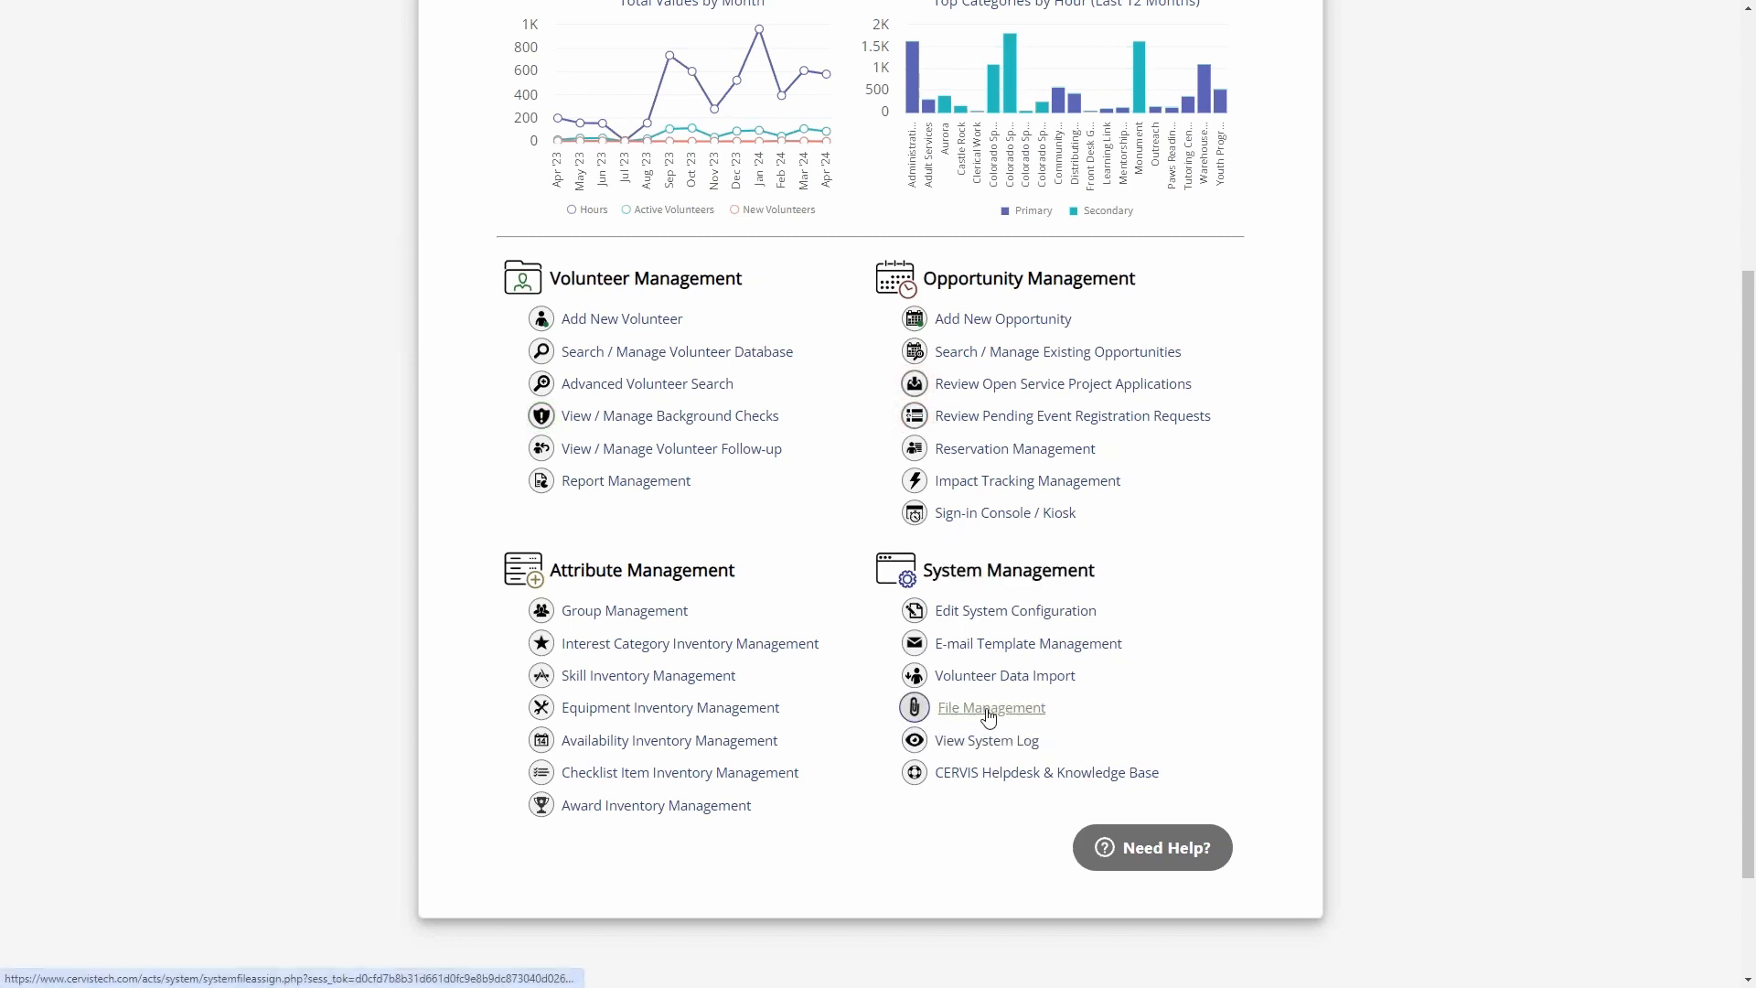
left_click(988, 716)
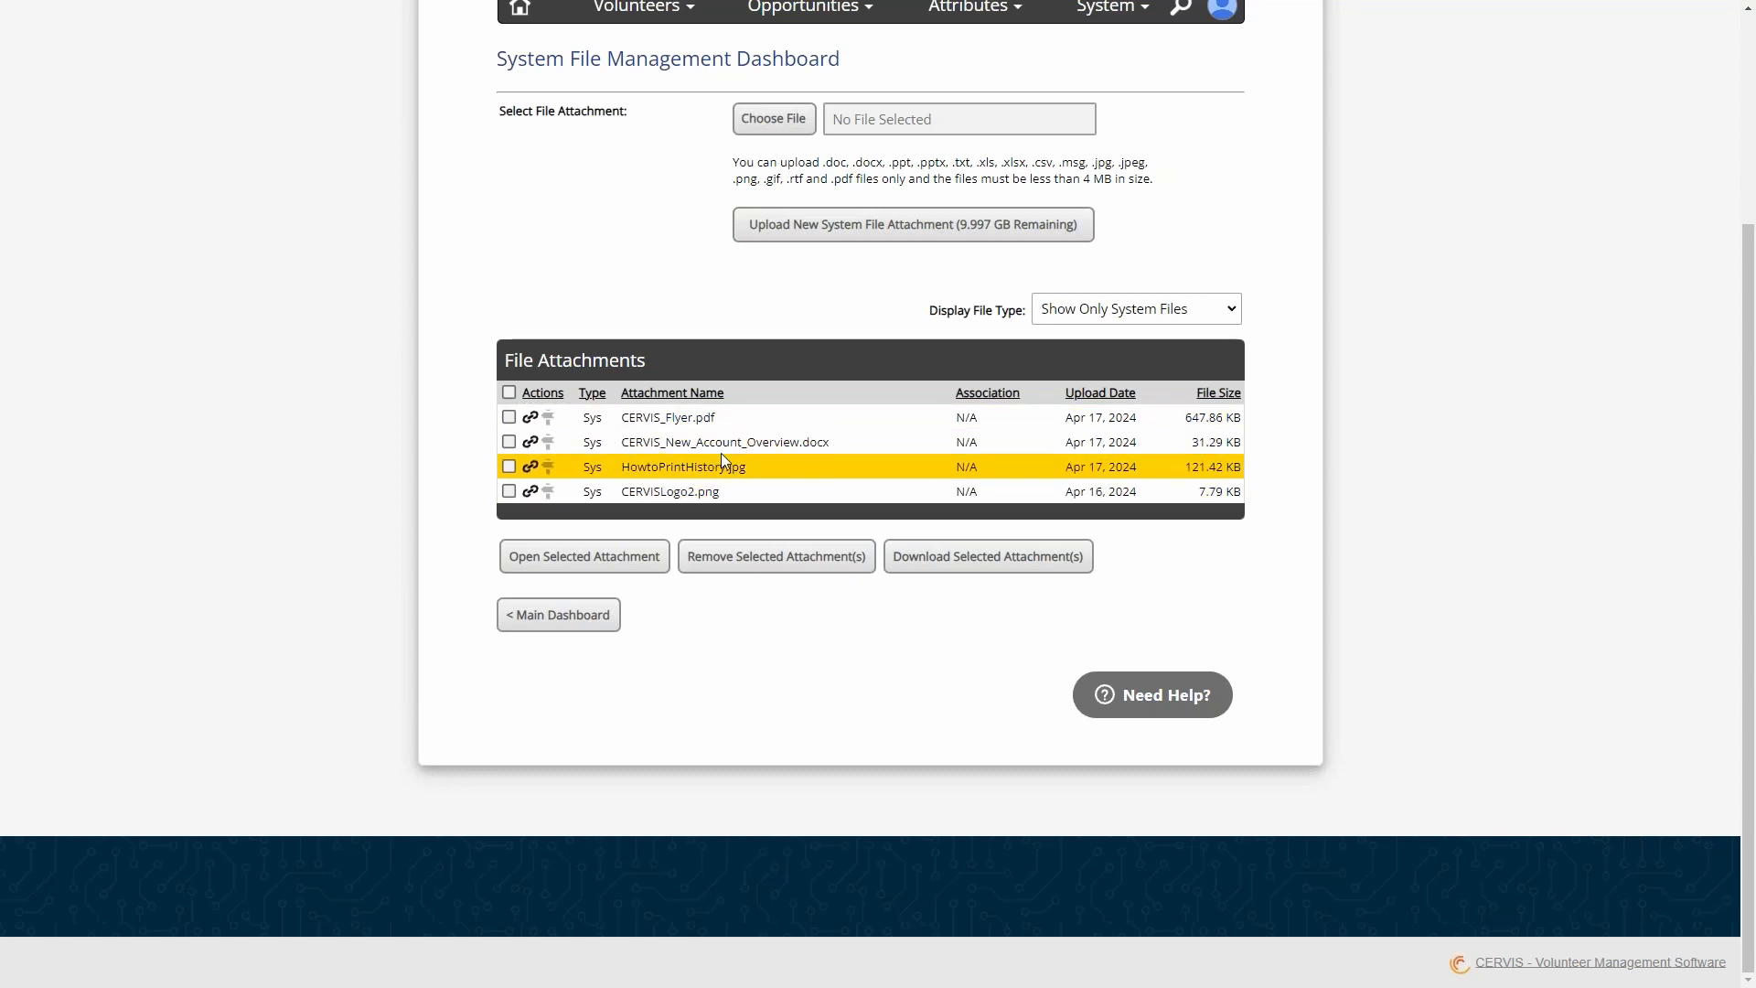
left_click(551, 632)
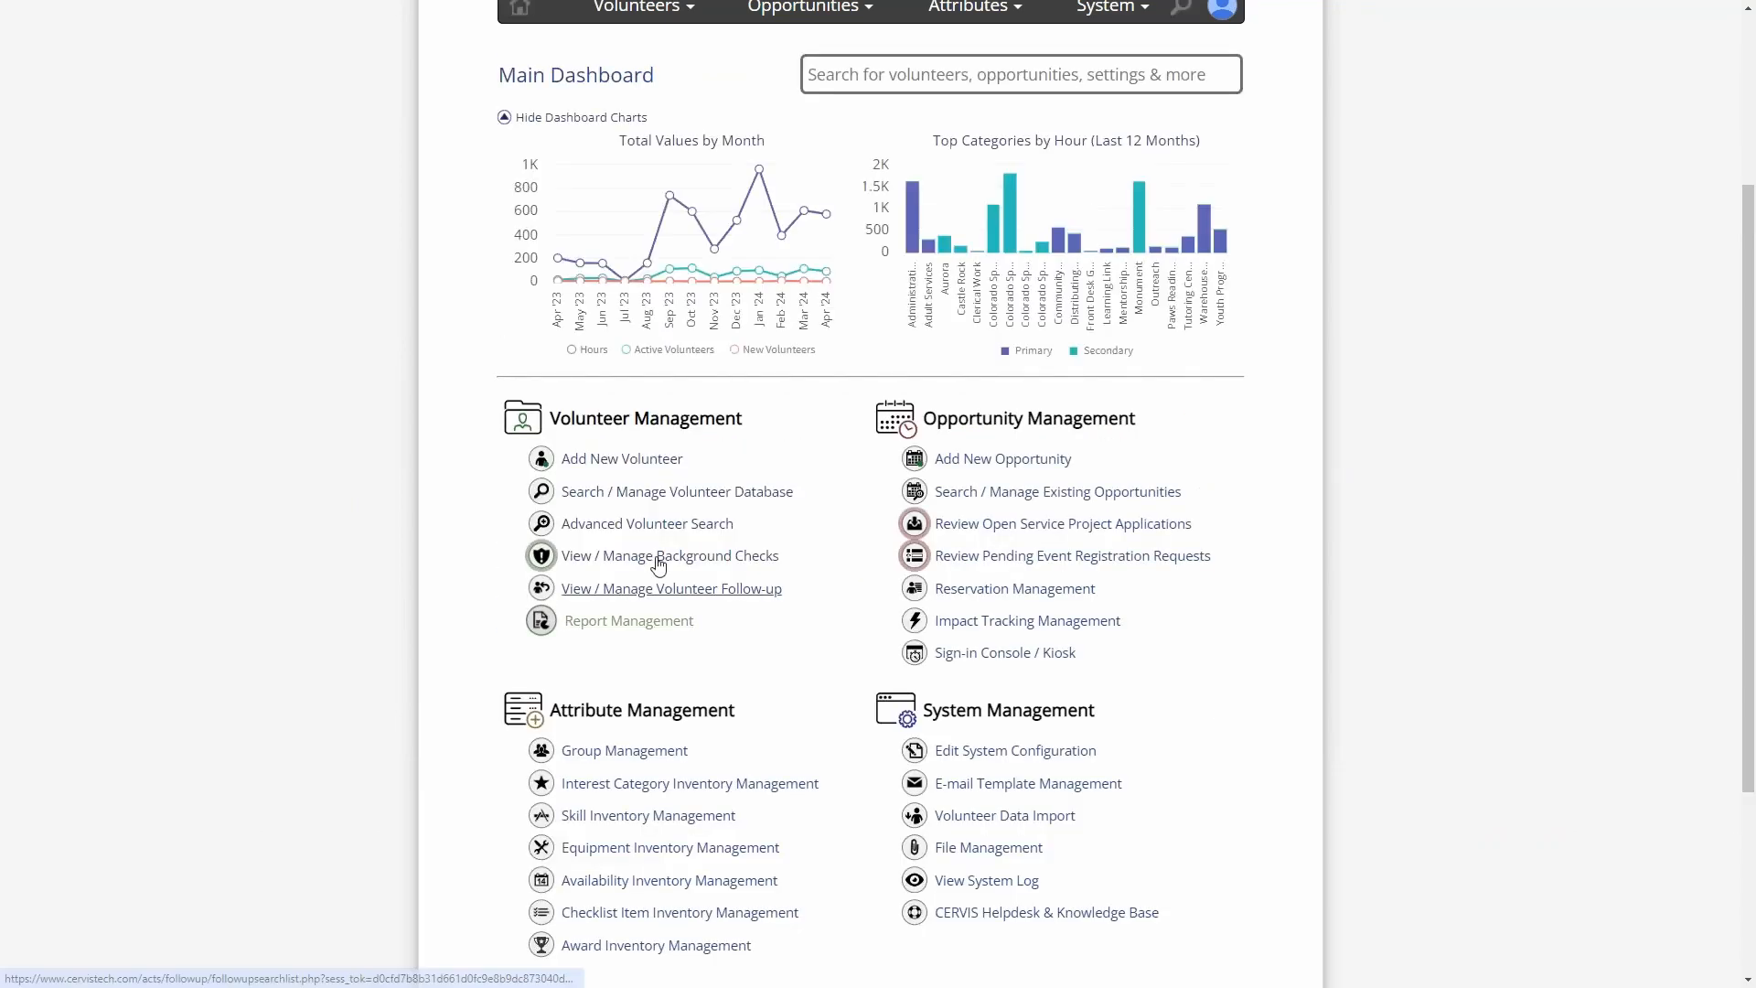
- Start a new bulk e-mail to all selected volunteers from the volunteer database
left_click(693, 496)
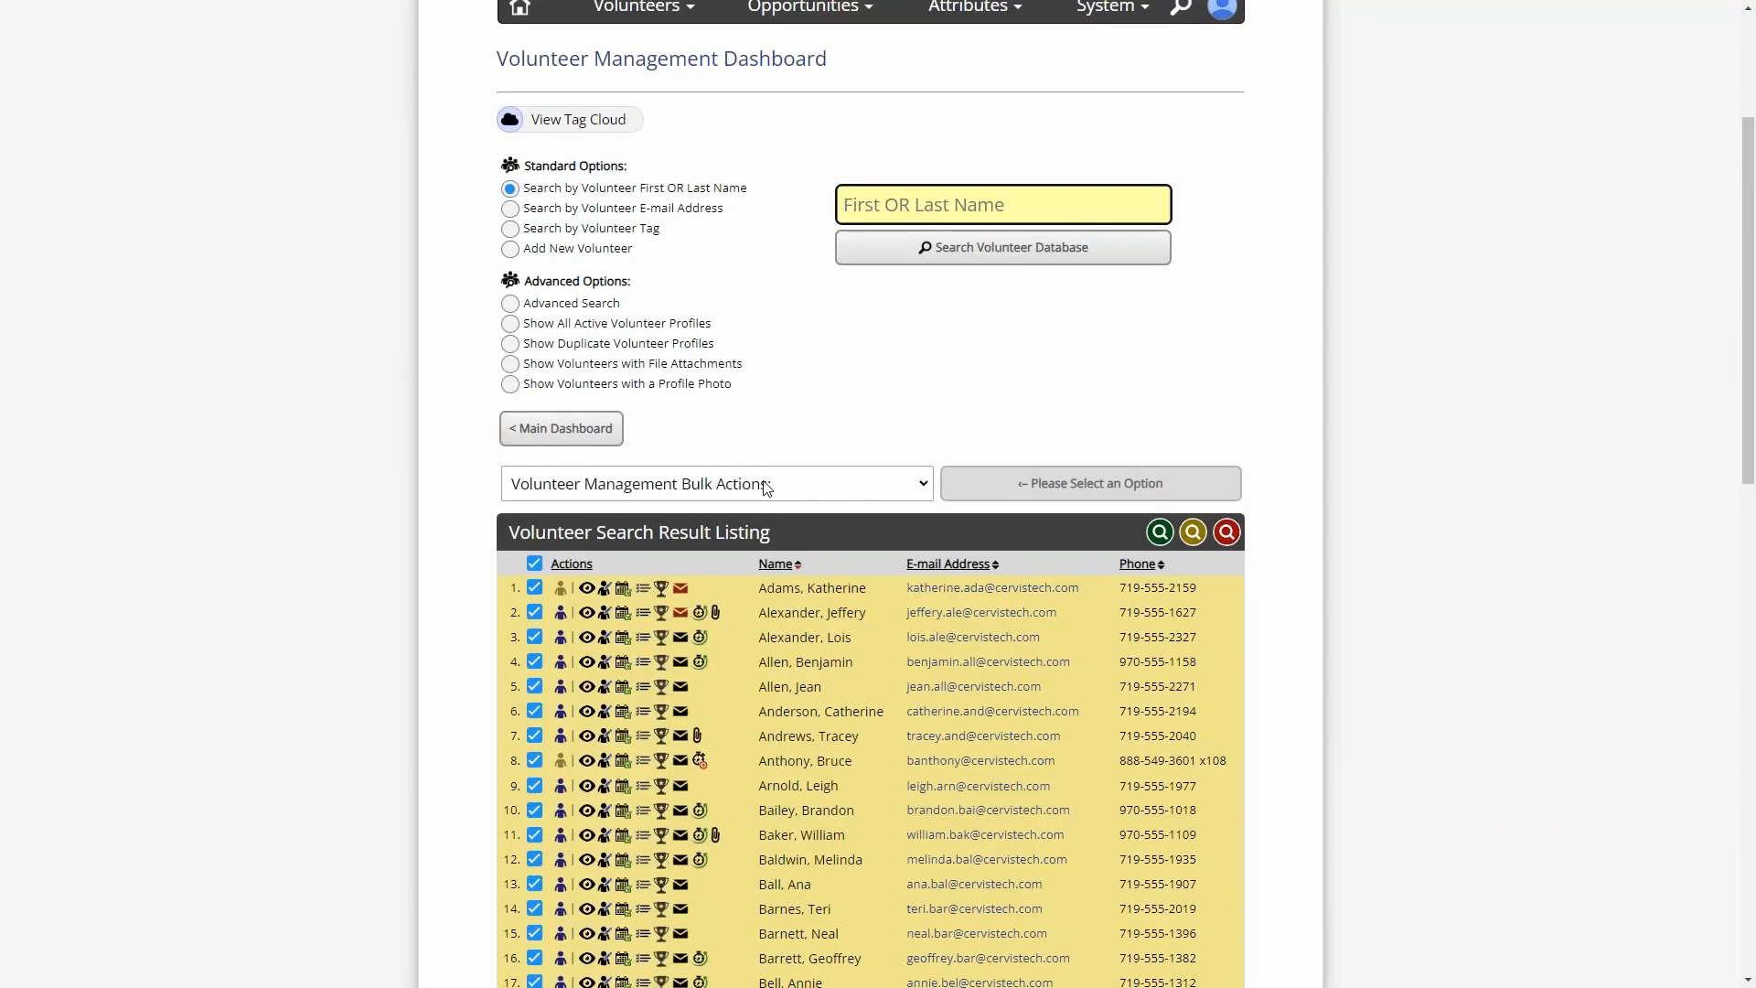
left_click(767, 488)
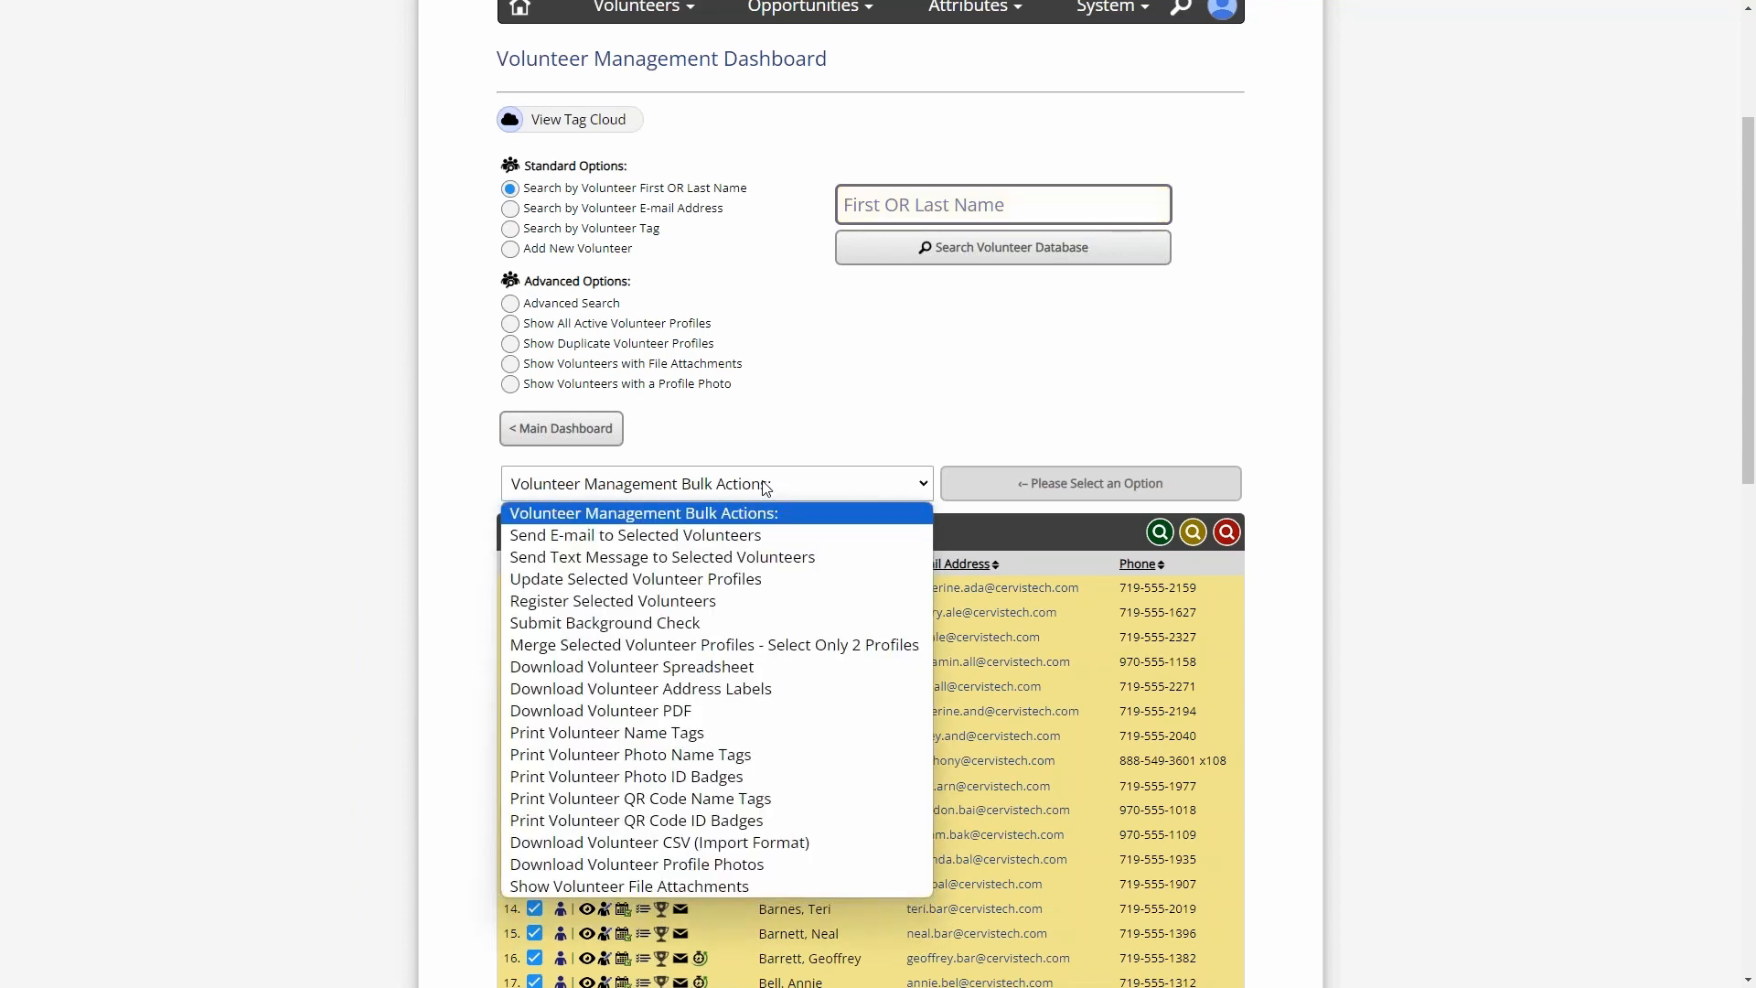
left_click(640, 537)
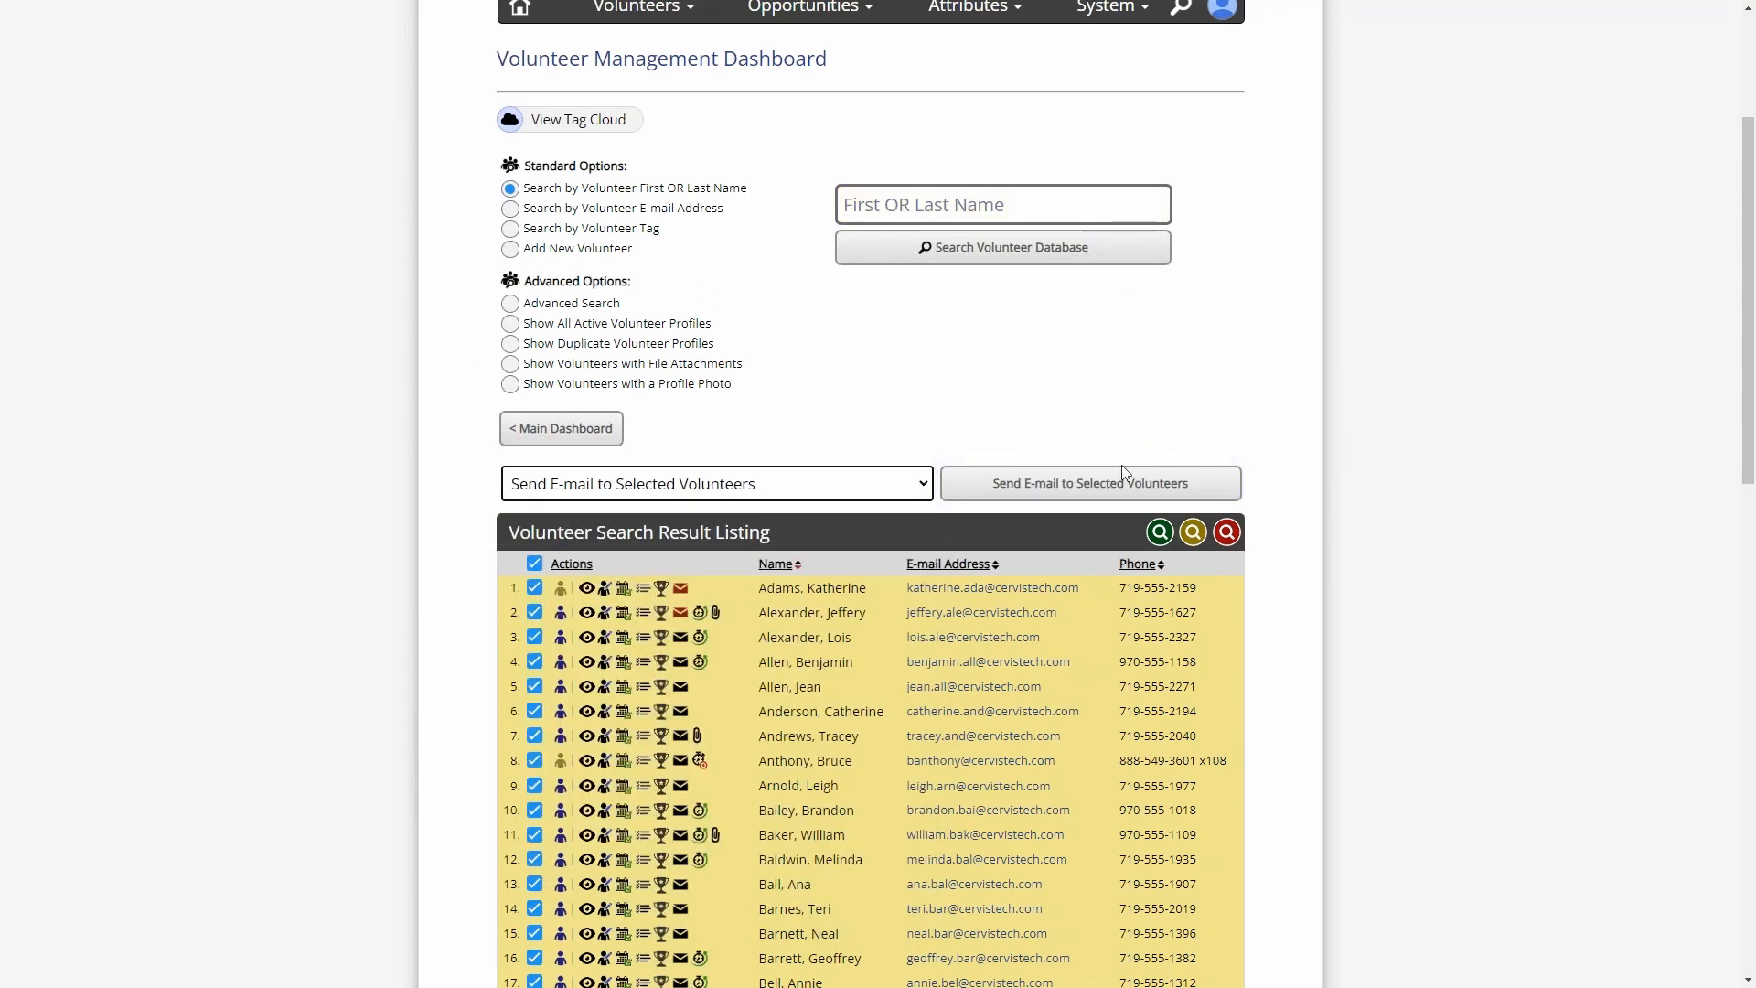
left_click(961, 484)
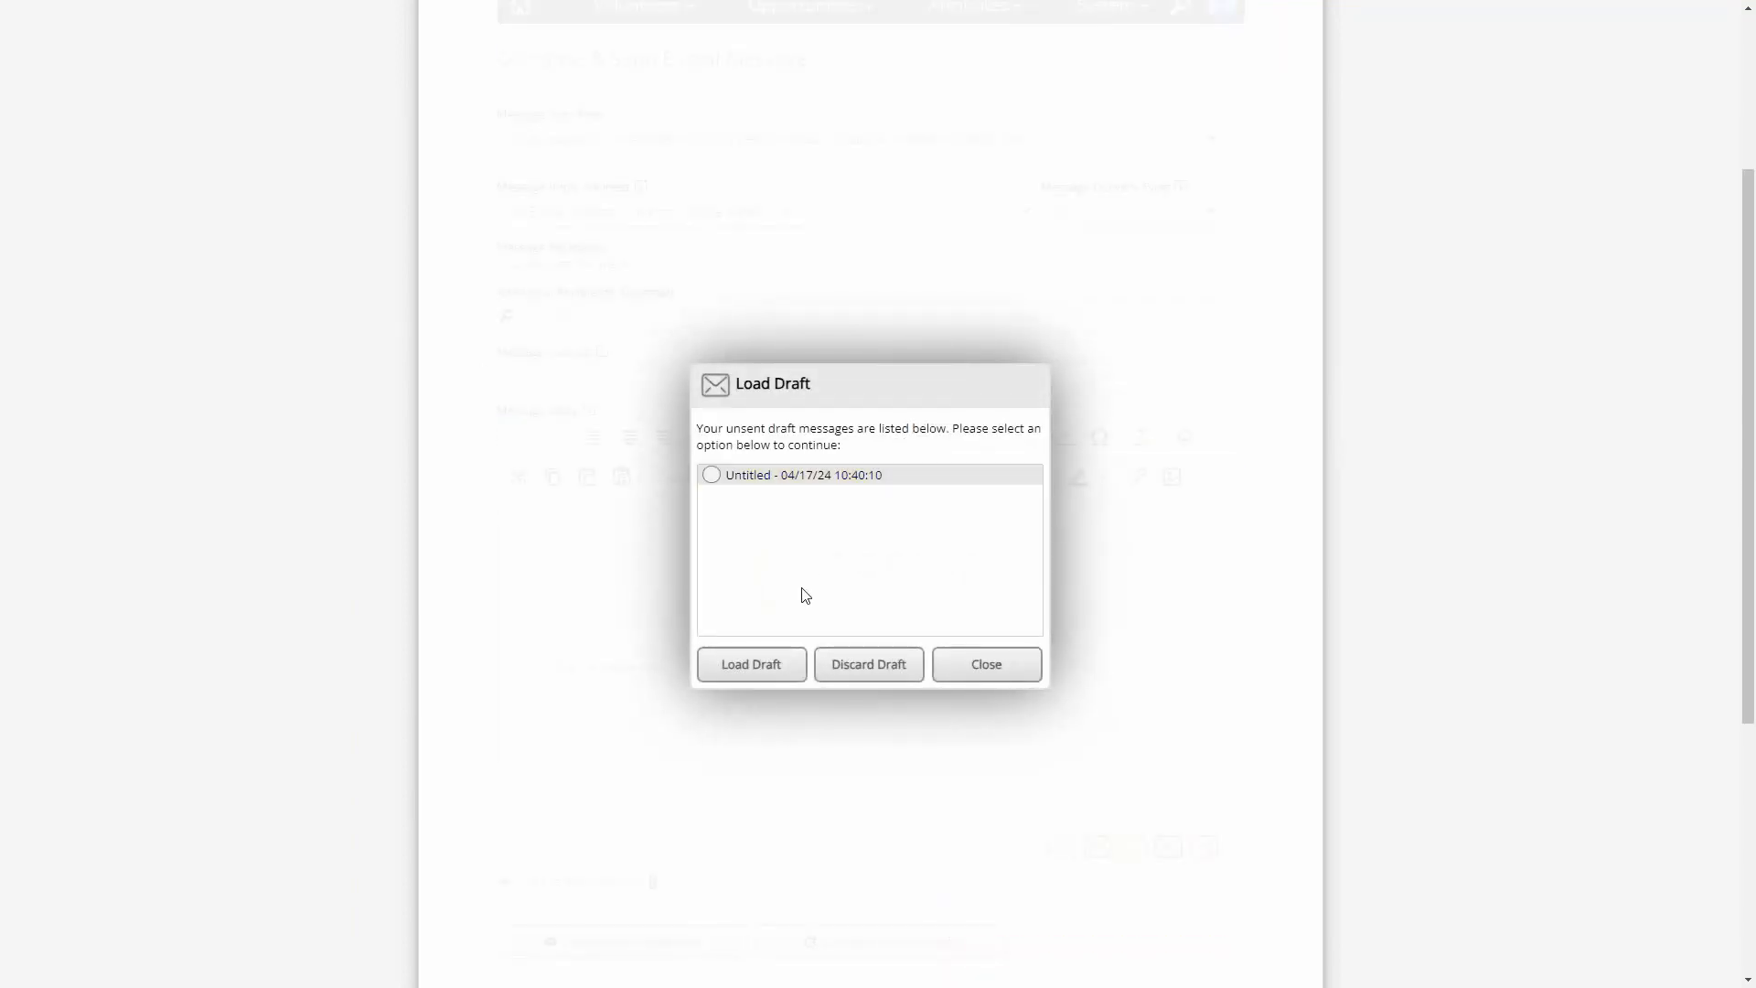
- Discard the unsent untitled draft and clear the placeholder text from the message body
left_click(792, 480)
left_click(878, 674)
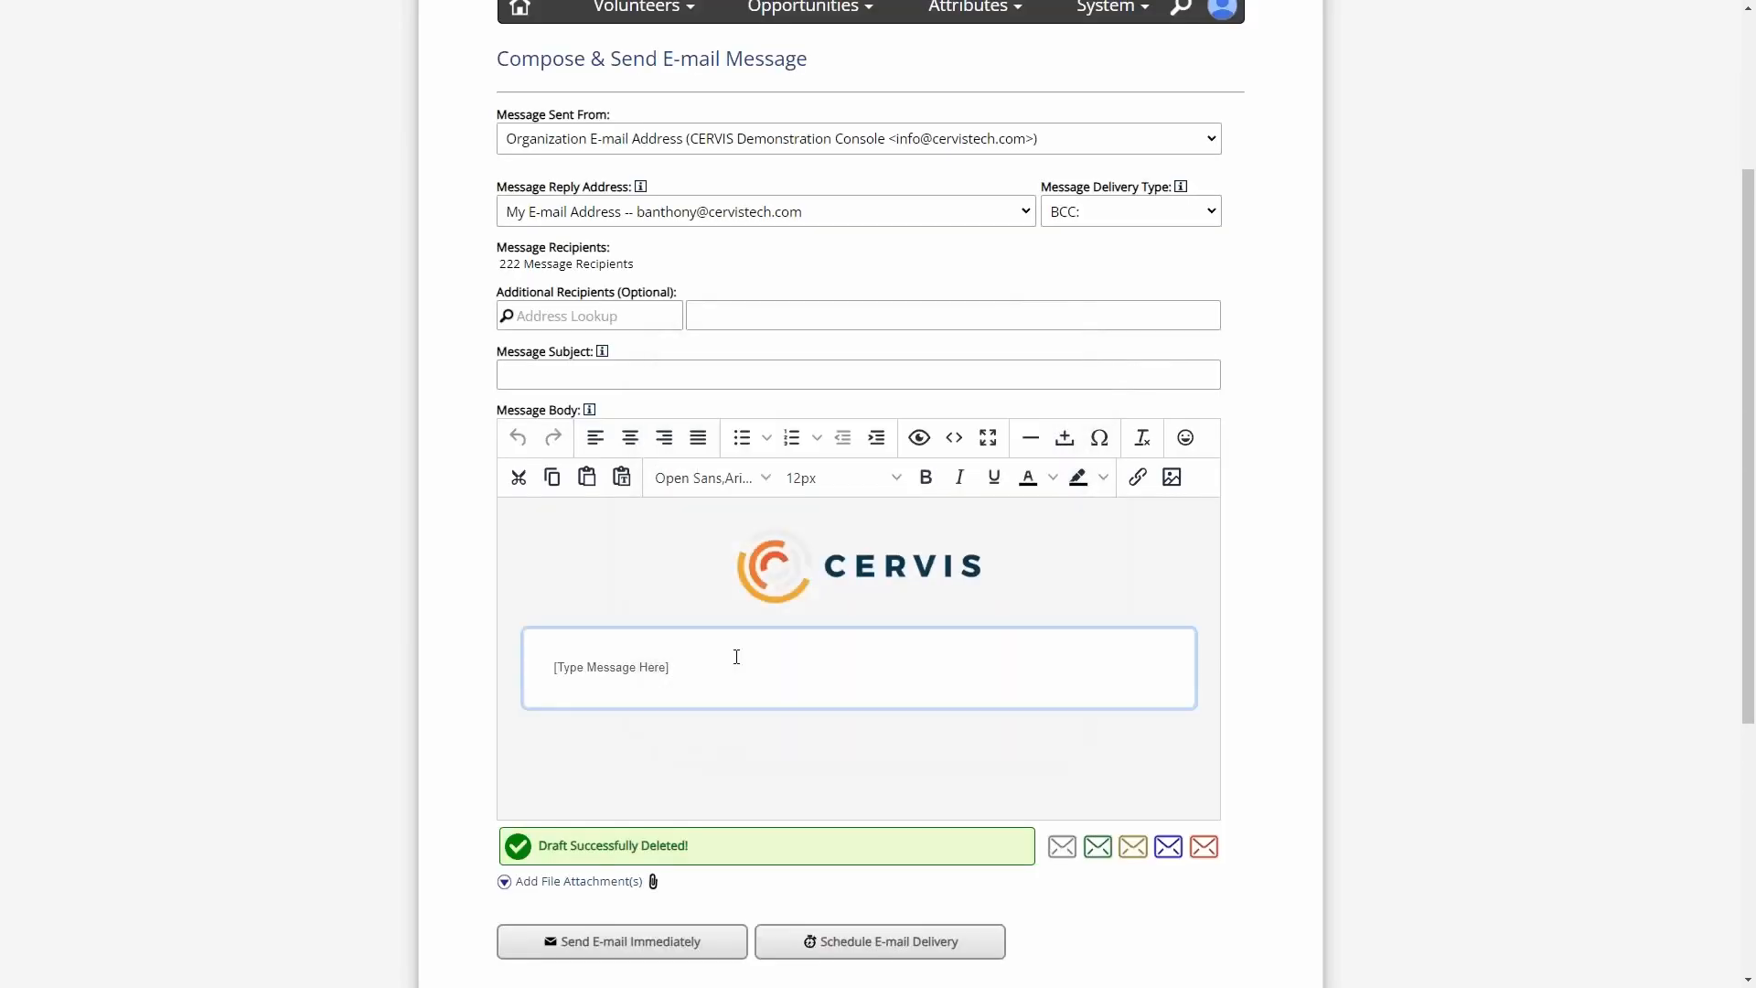
triple_click(757, 674)
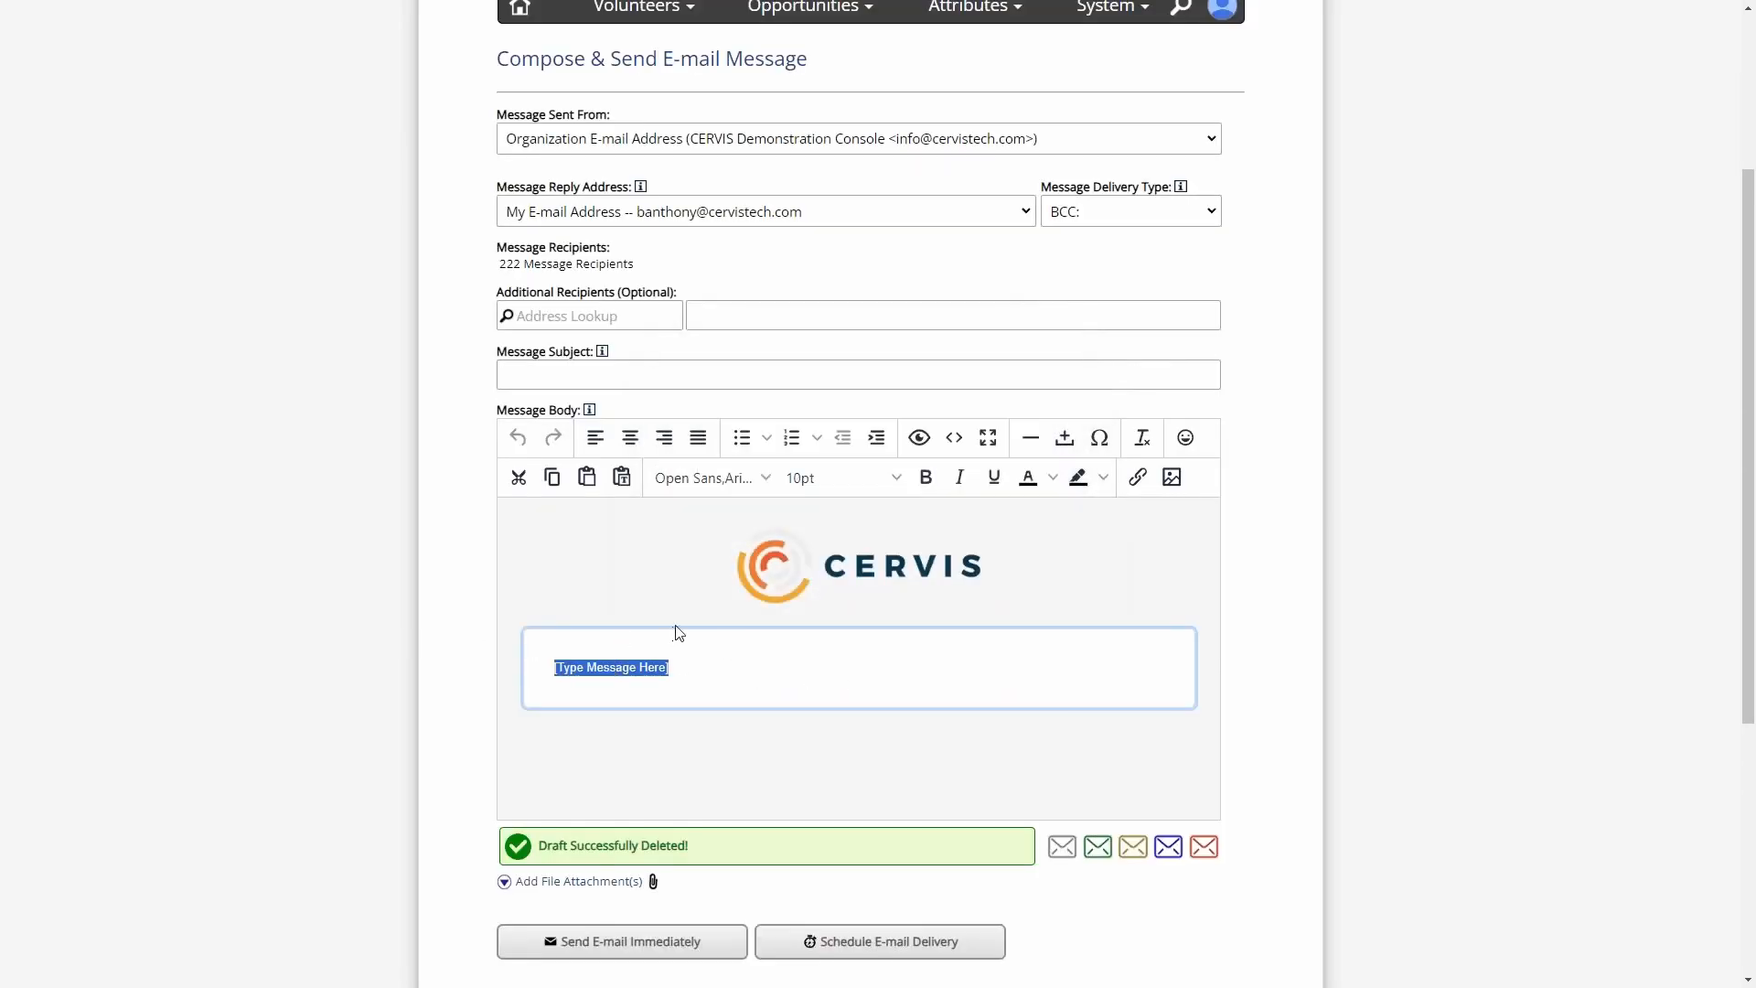
key("BackSpace")
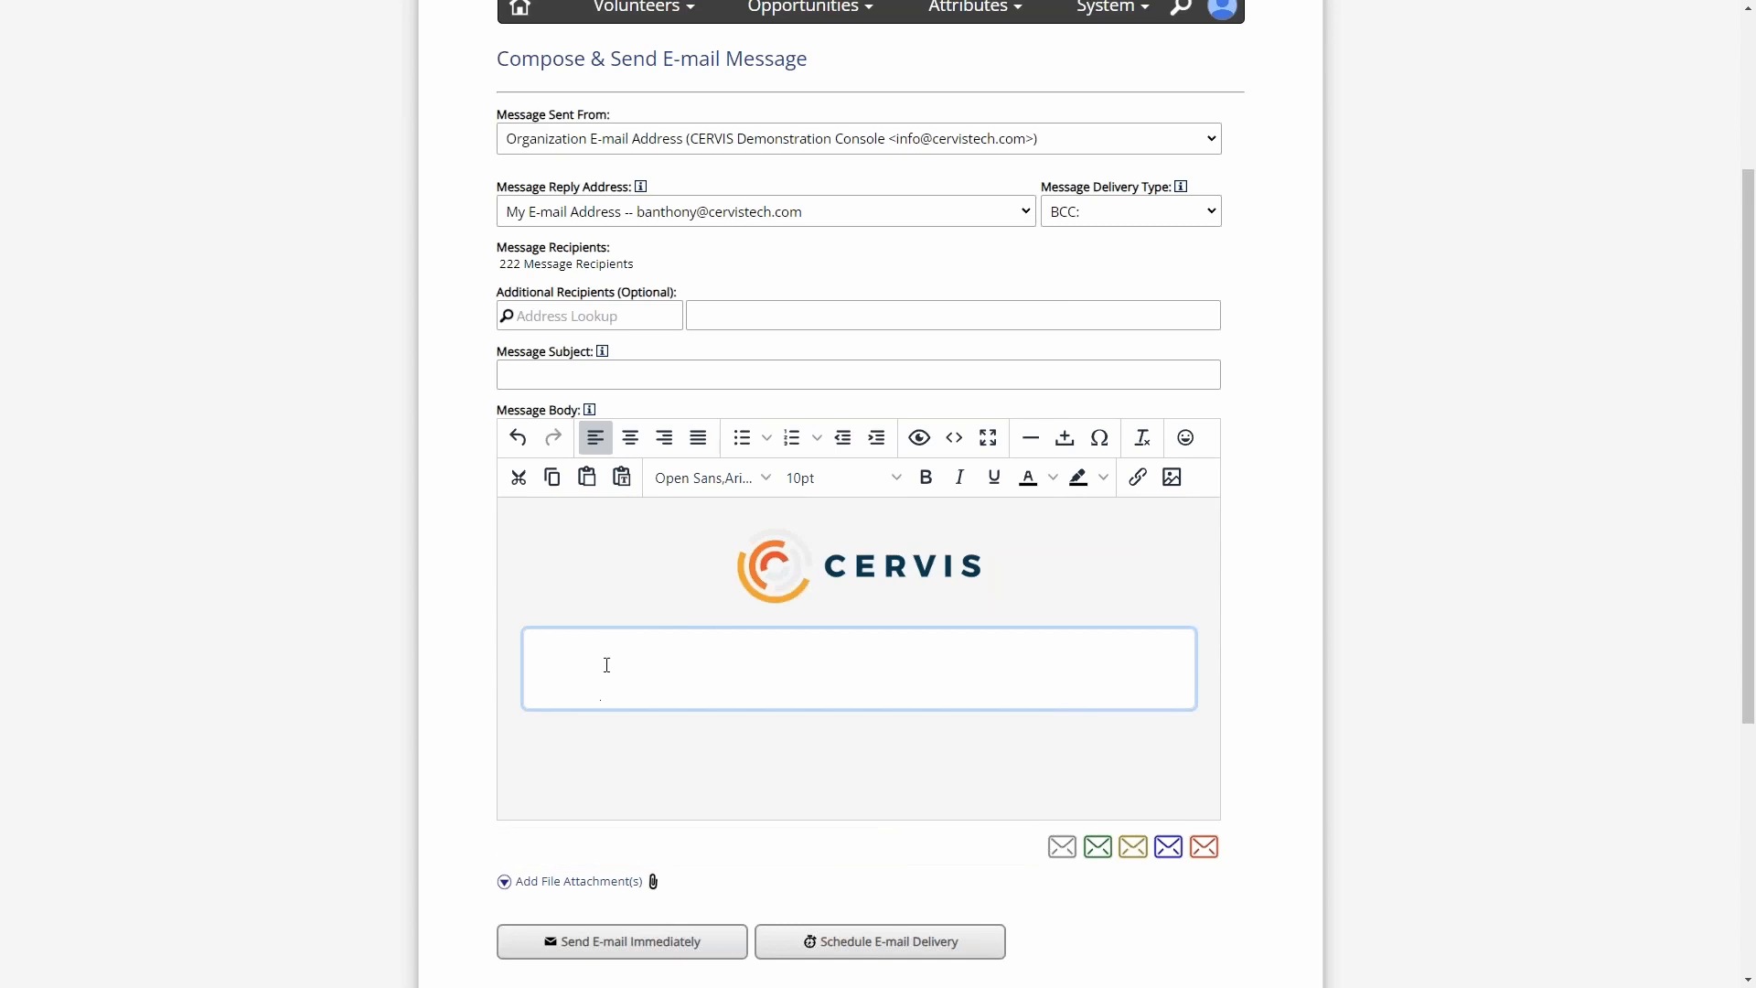
- Start inserting an image into the message body and choose the Default Organization Logo as its source
scroll(600, 662, "down", 2)
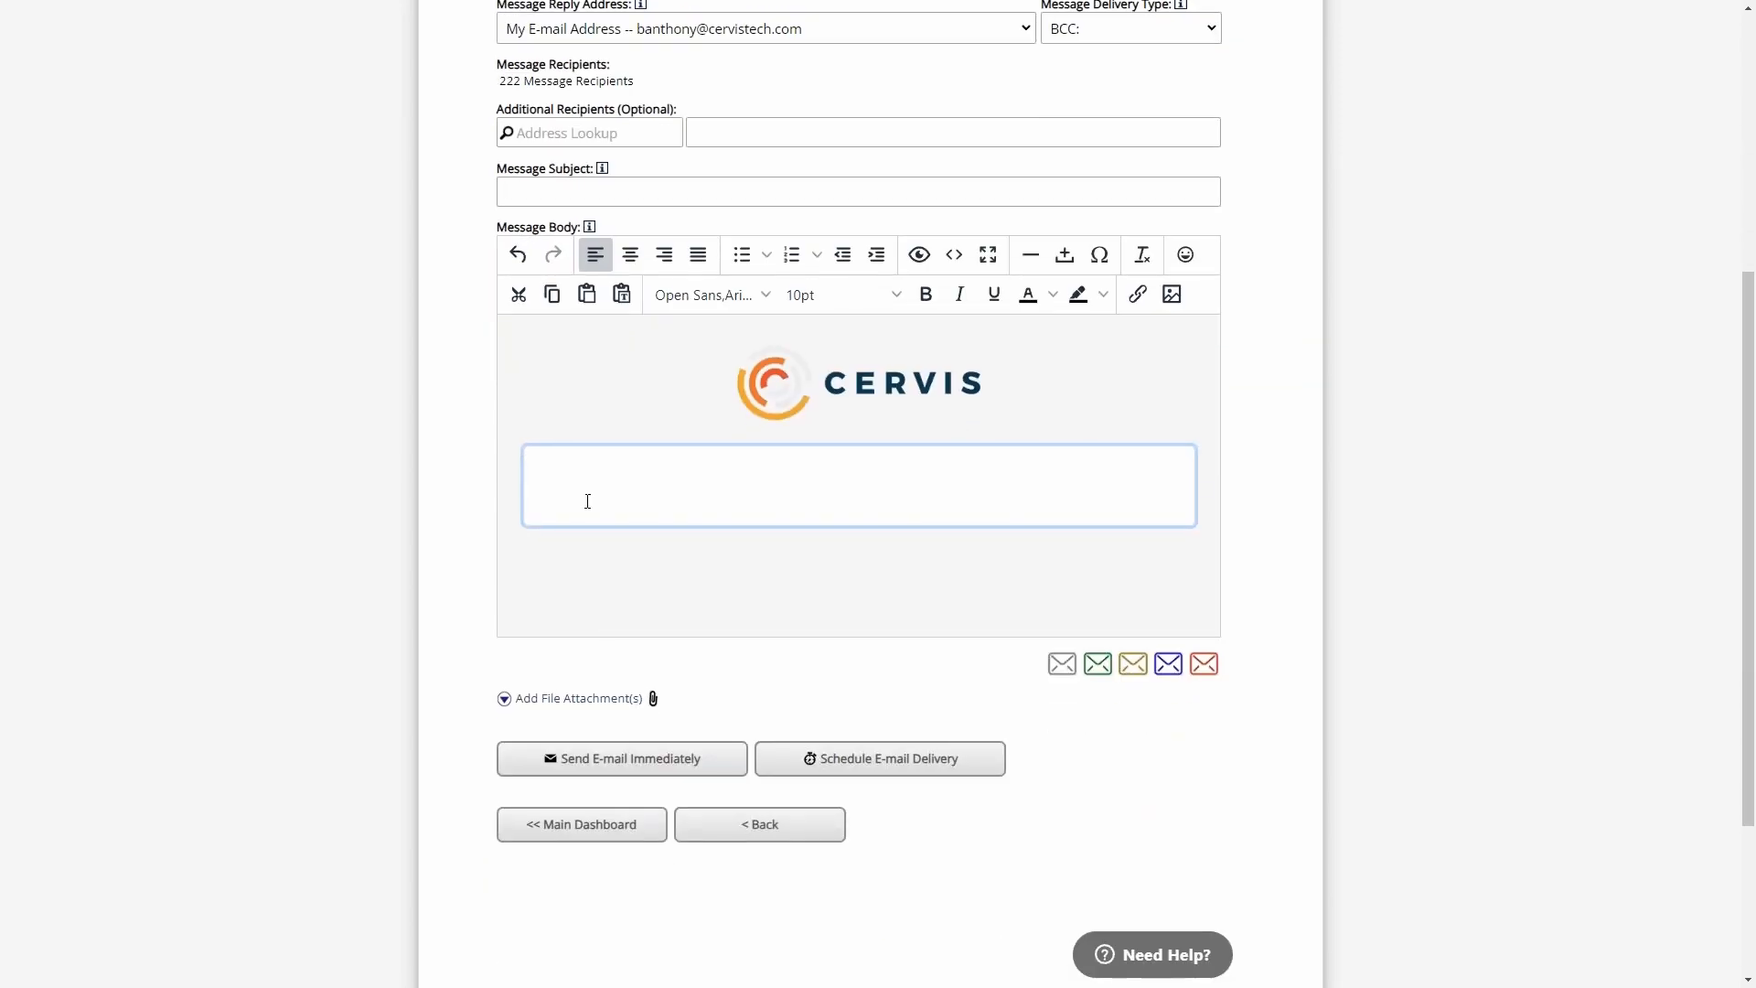
left_click(1173, 295)
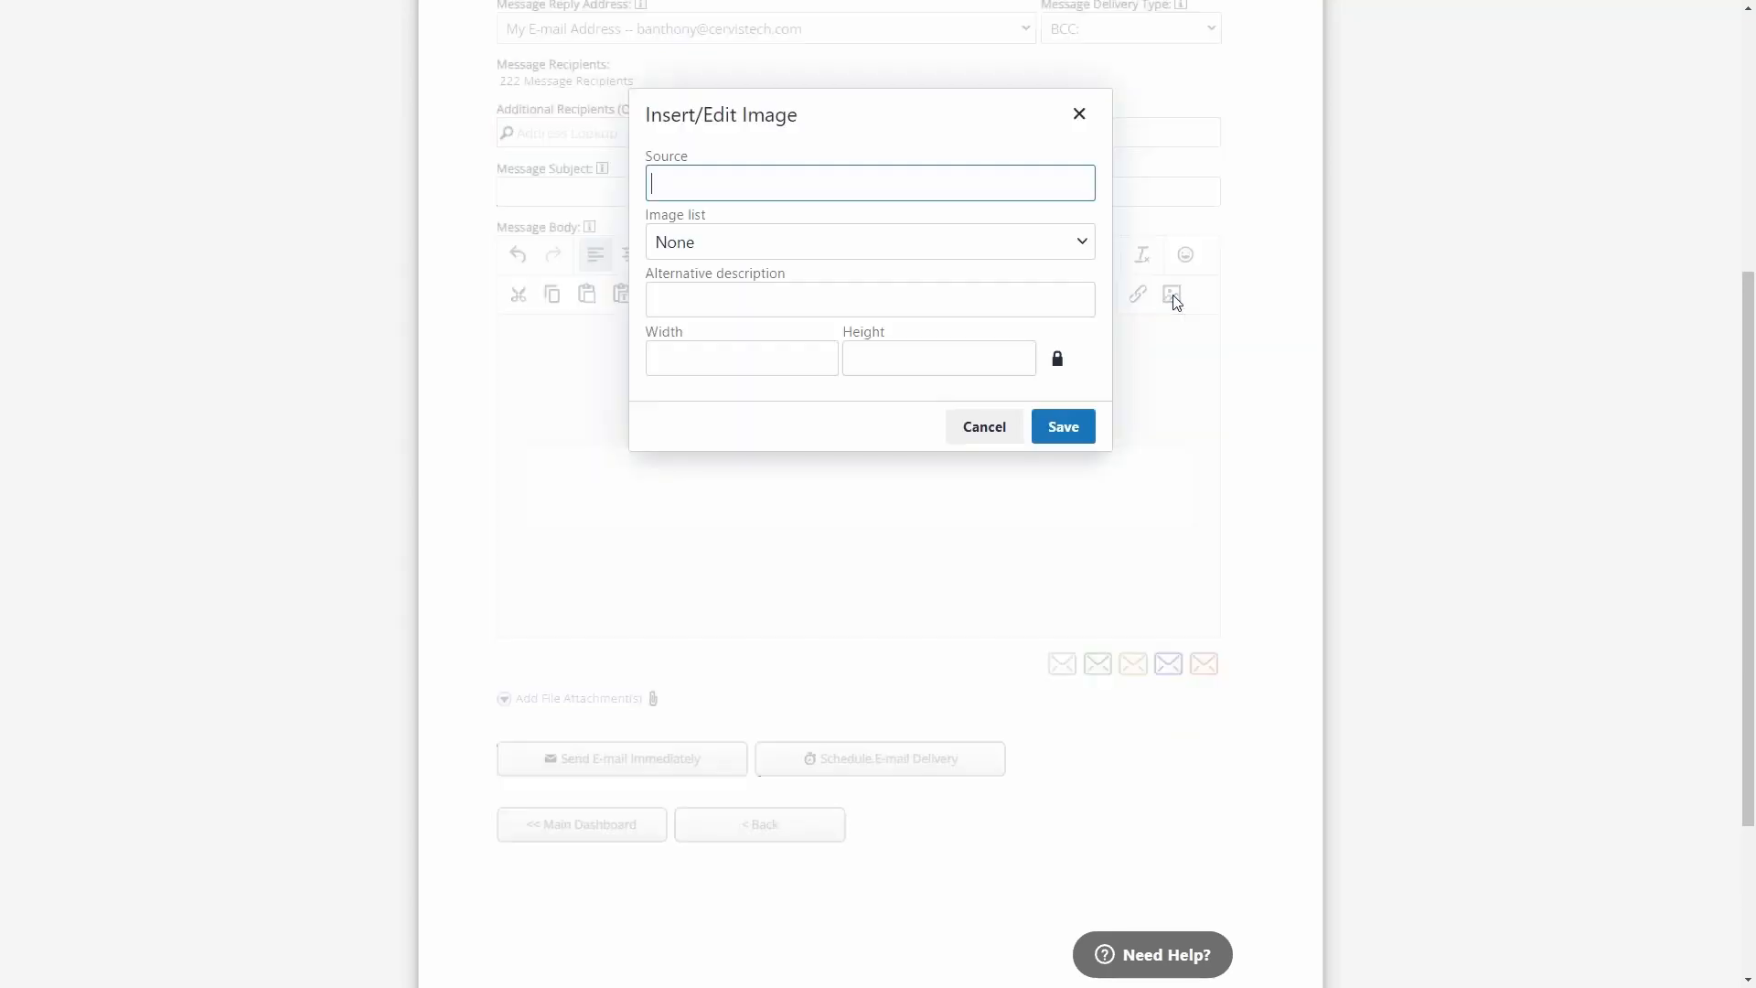
scroll(698, 247, "up", 1)
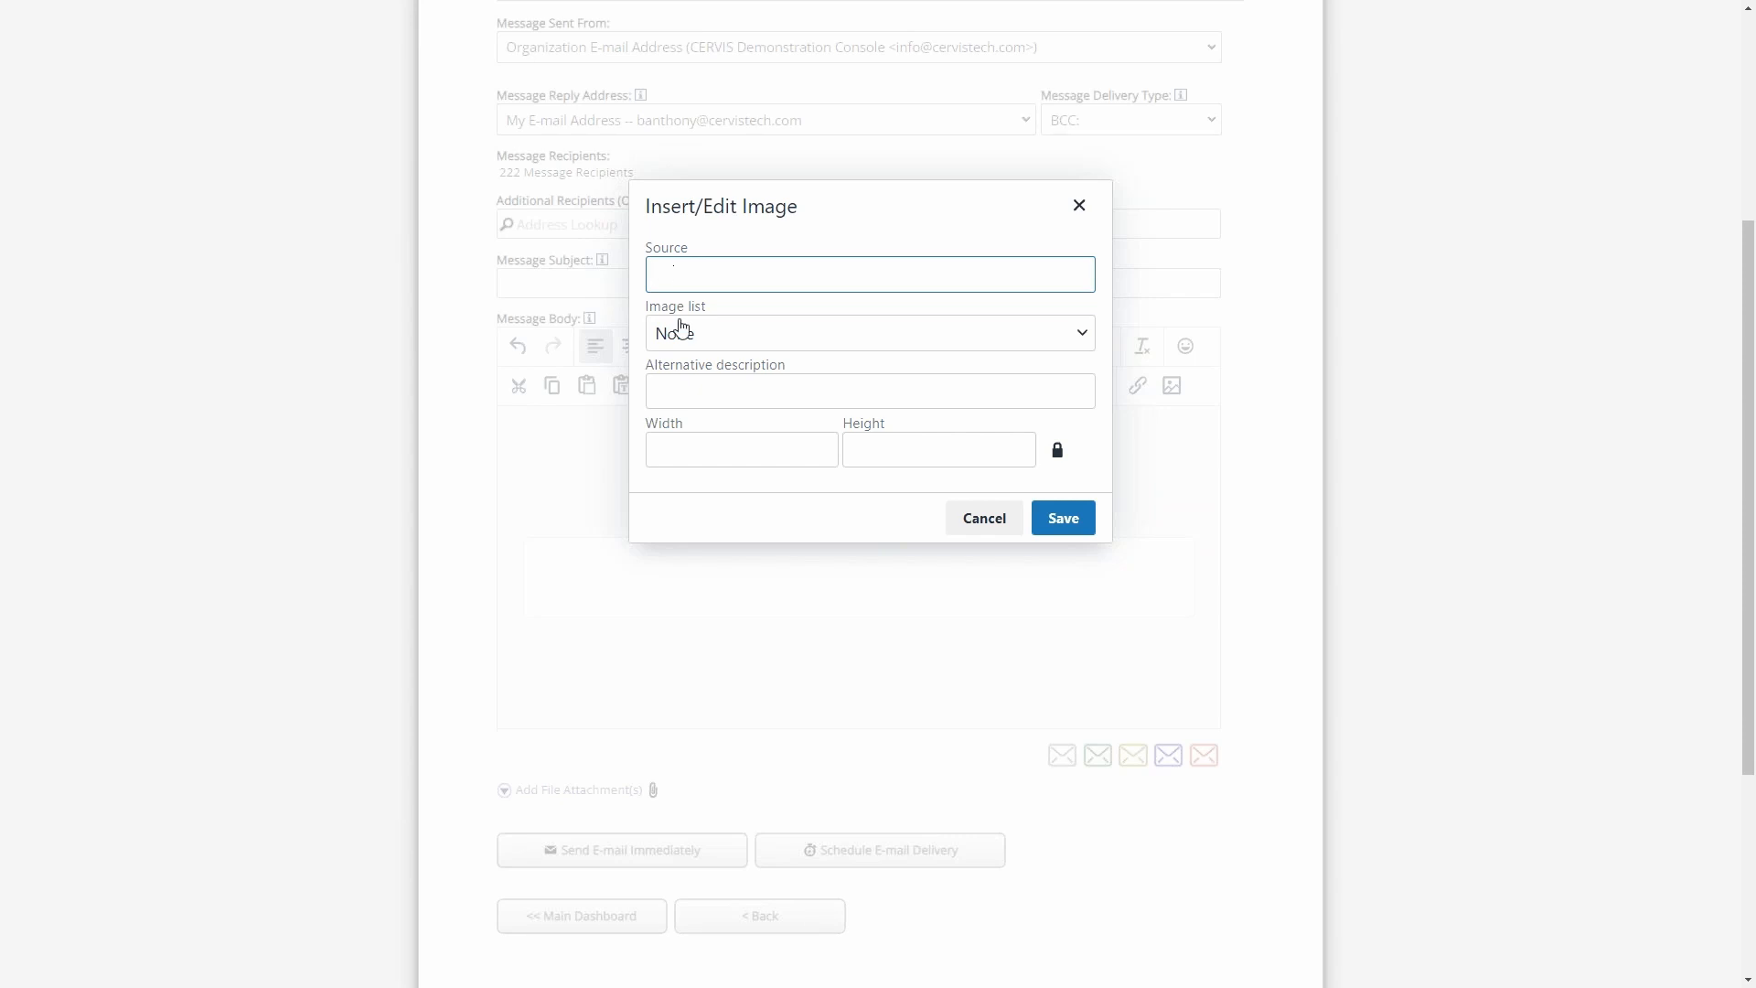
left_click(718, 314)
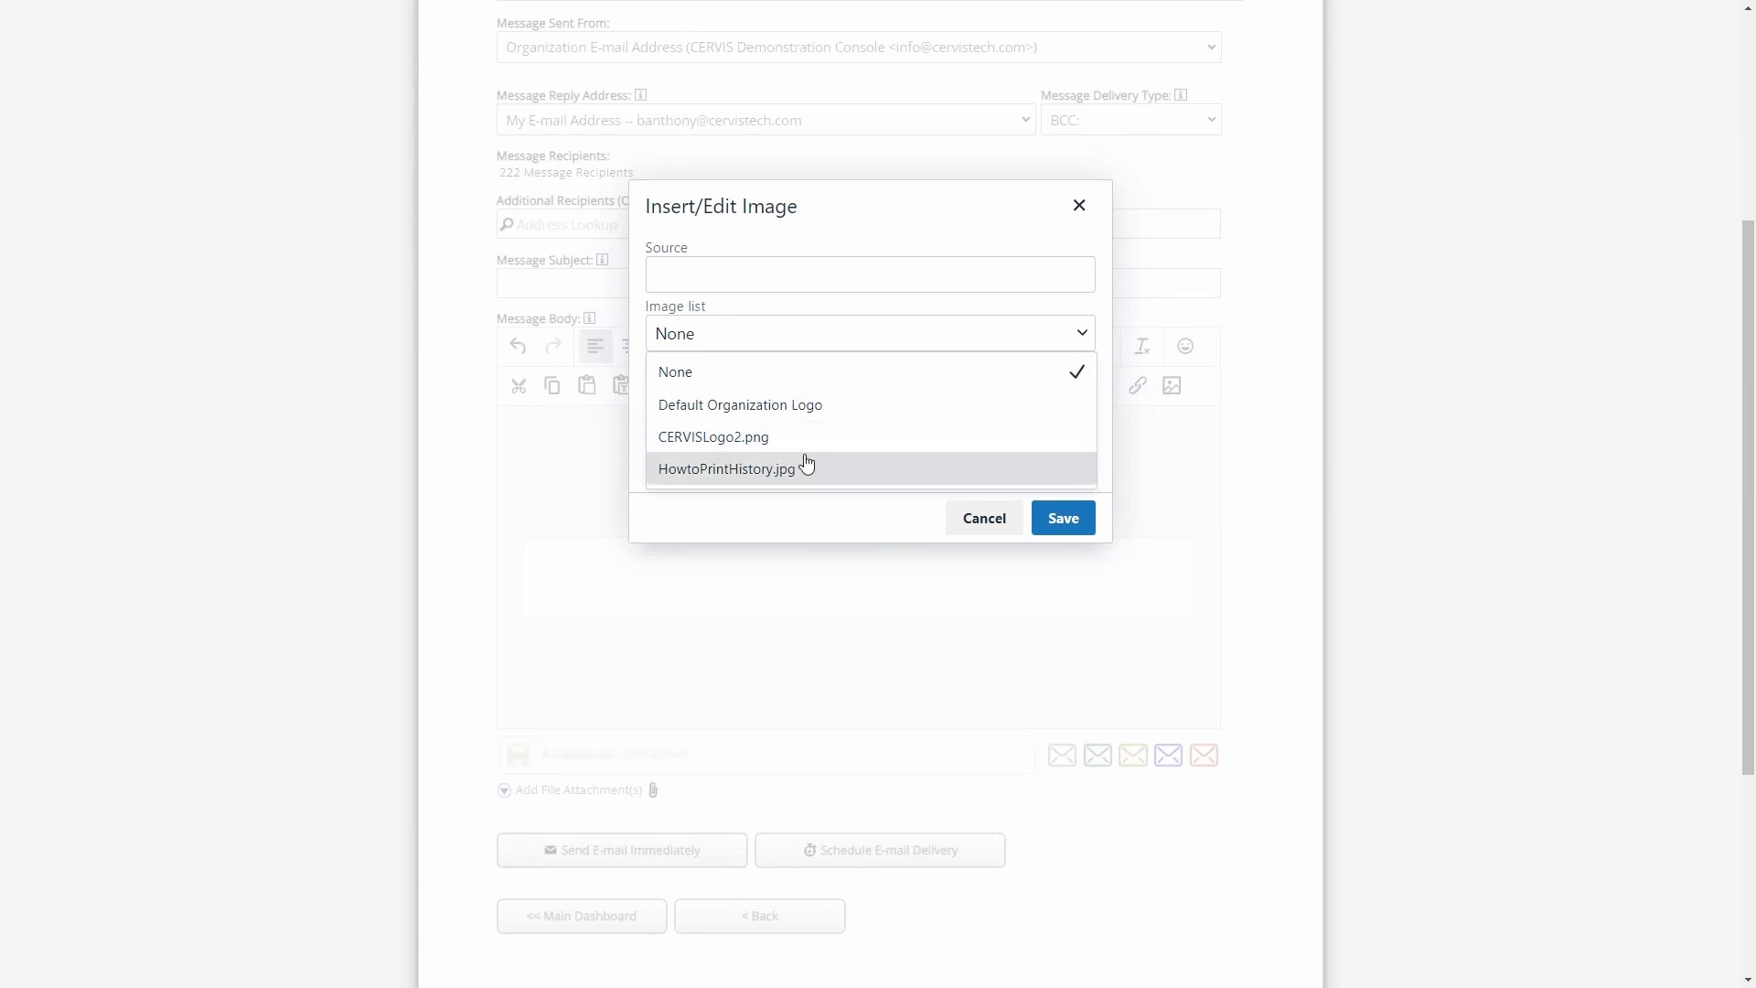
left_click(794, 406)
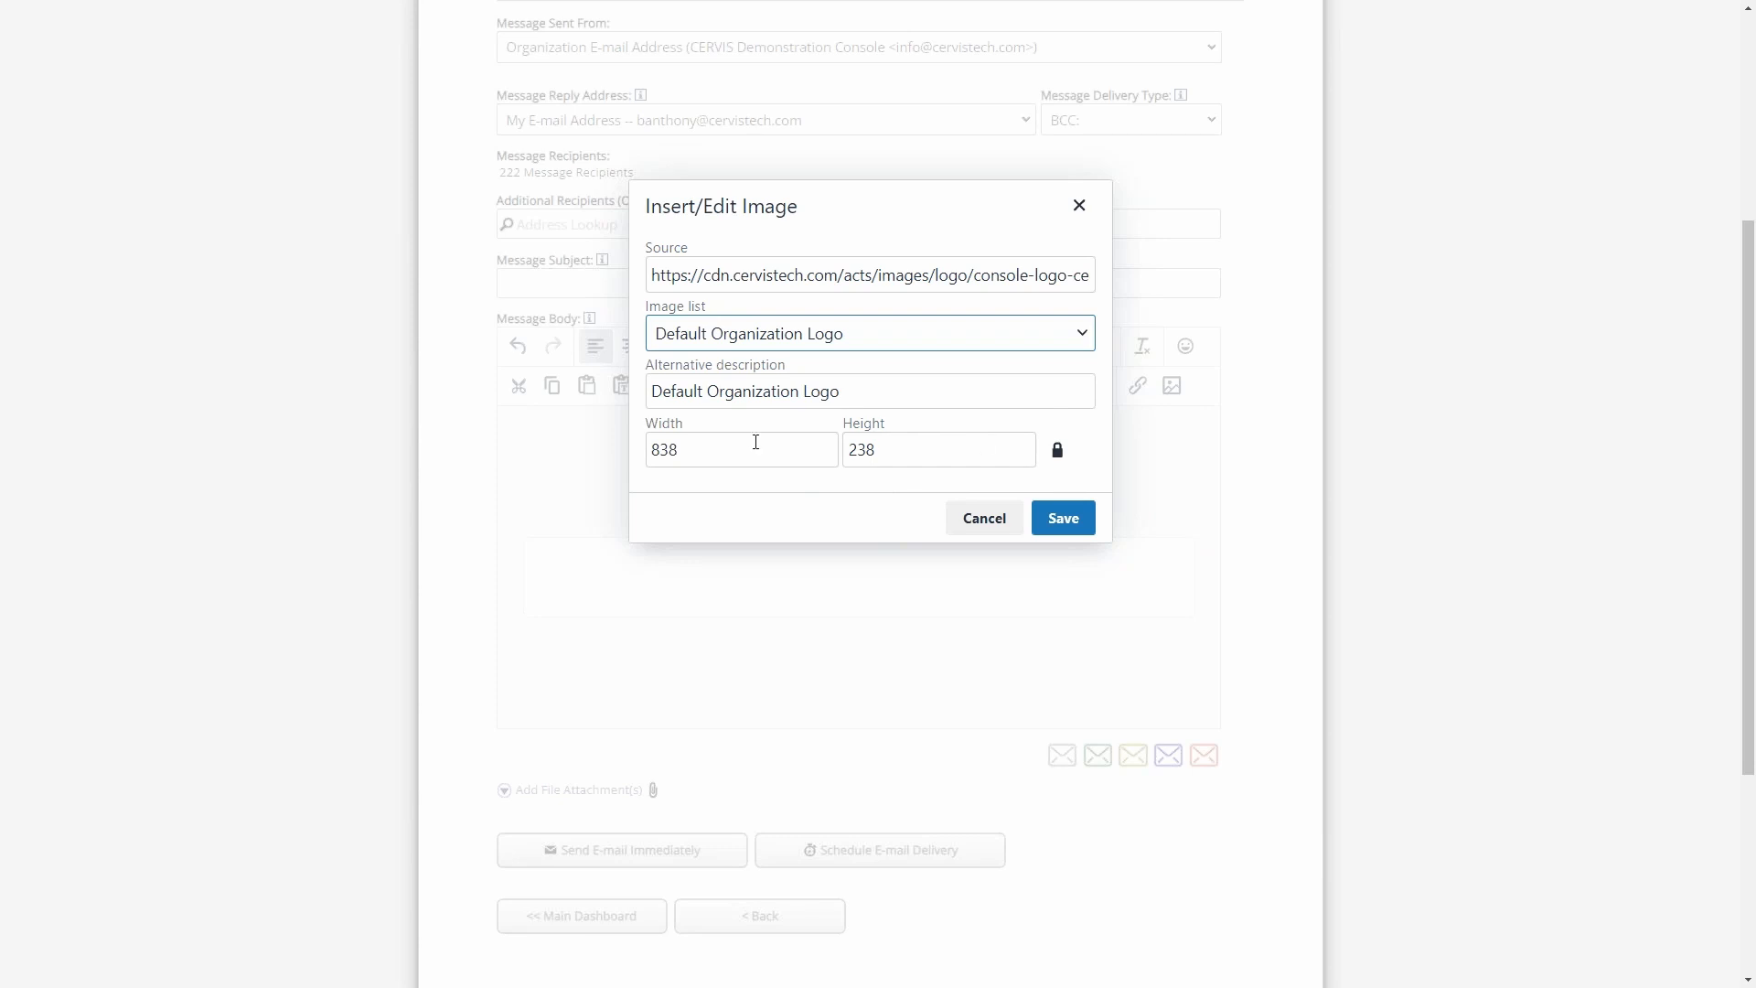
- Set the logo image's width to 350 while keeping its proportions locked
double_click(801, 456)
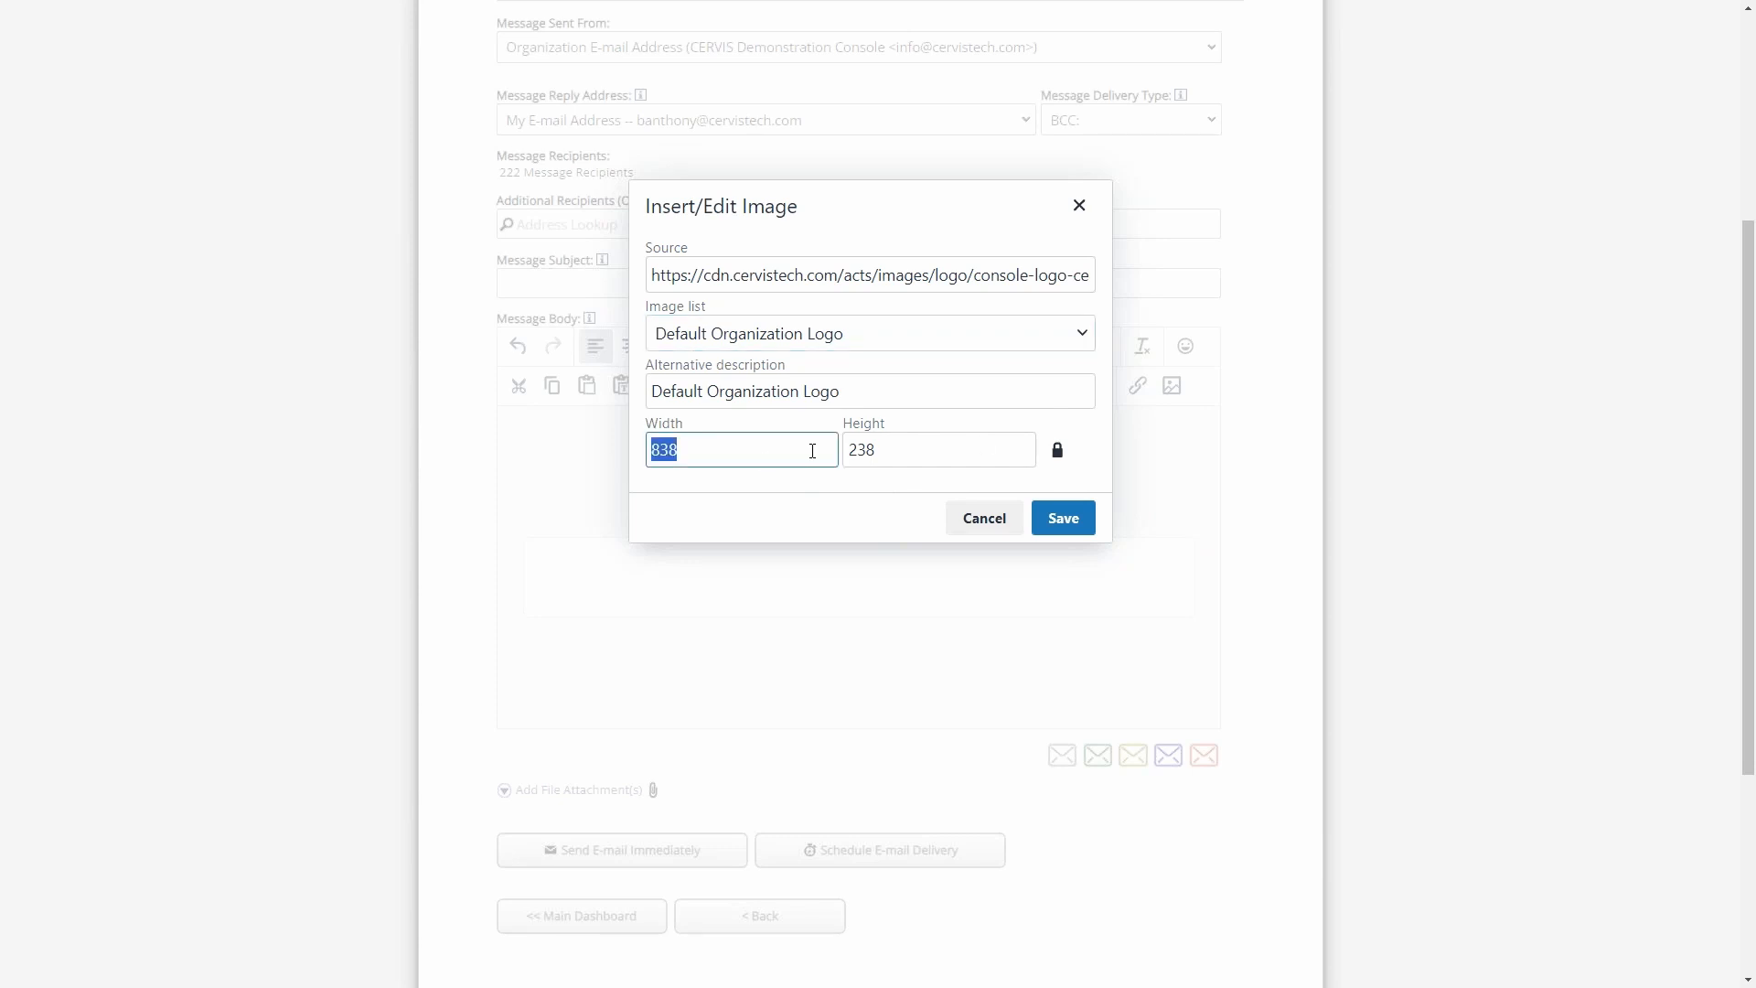
left_click(908, 449)
double_click(752, 445)
type("350")
double_click(701, 439)
left_click(970, 449)
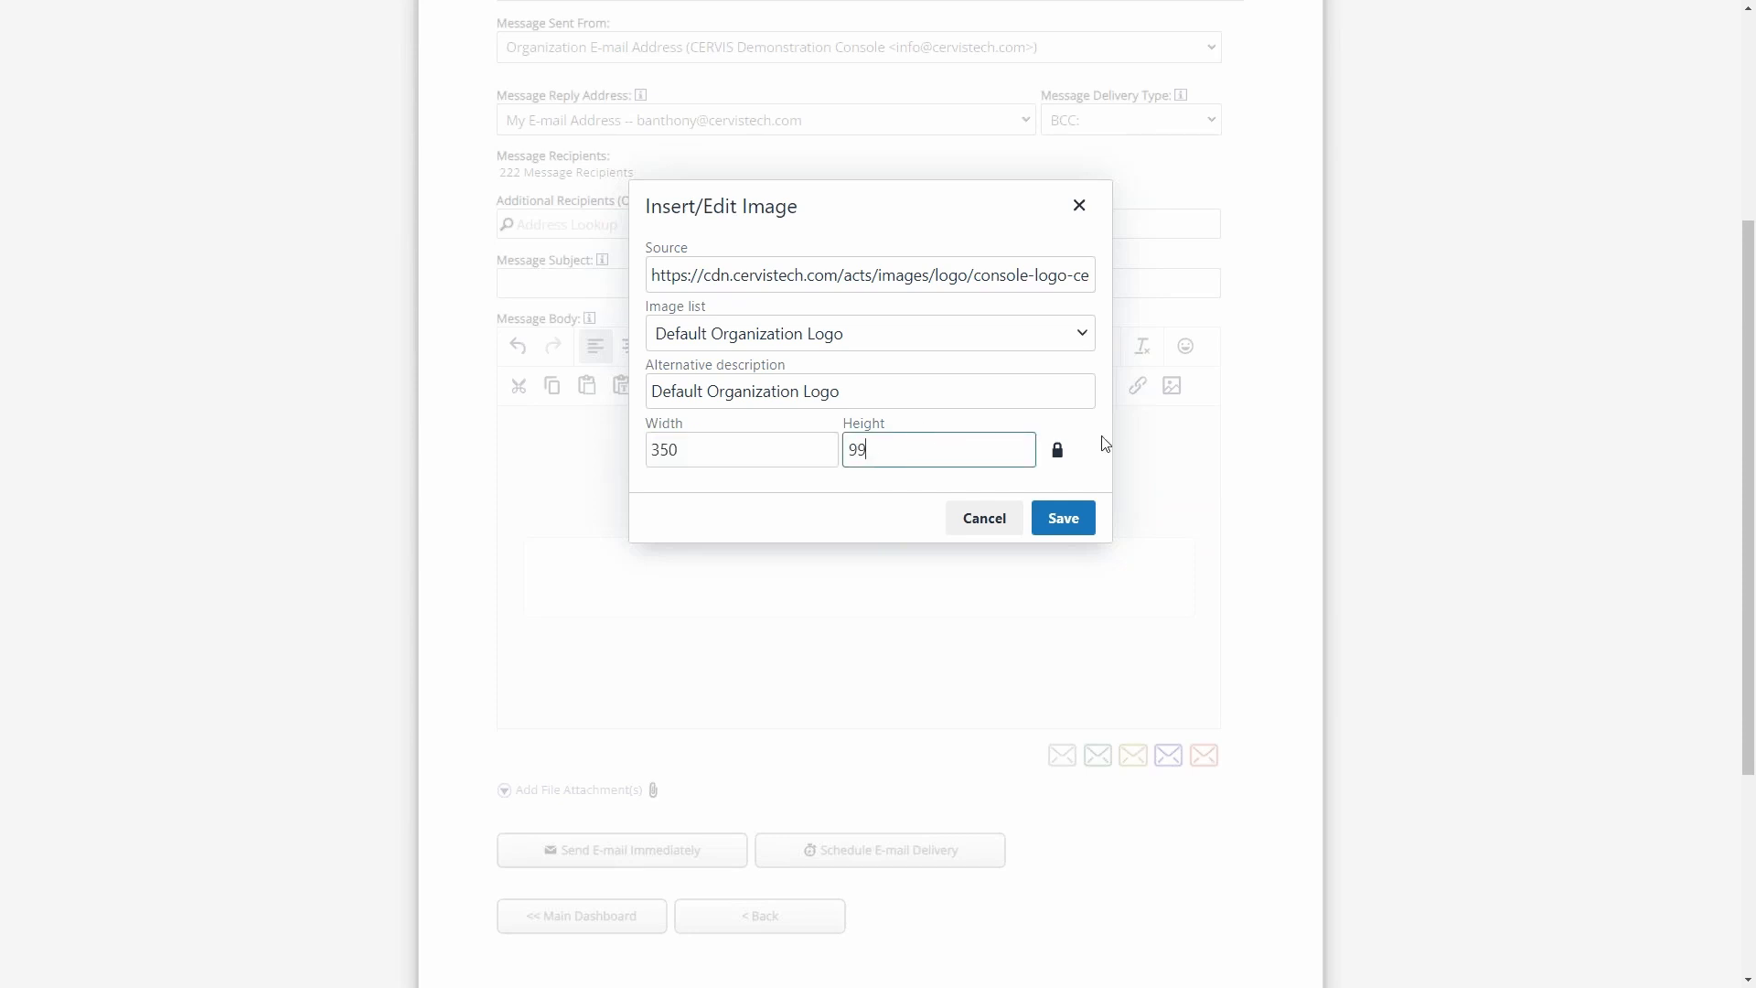
- Set the logo image's width to 300 and insert it into the message body
left_click(1061, 458)
left_click(773, 448)
left_click(1015, 448)
left_click(1061, 452)
left_click(776, 454)
double_click(699, 449)
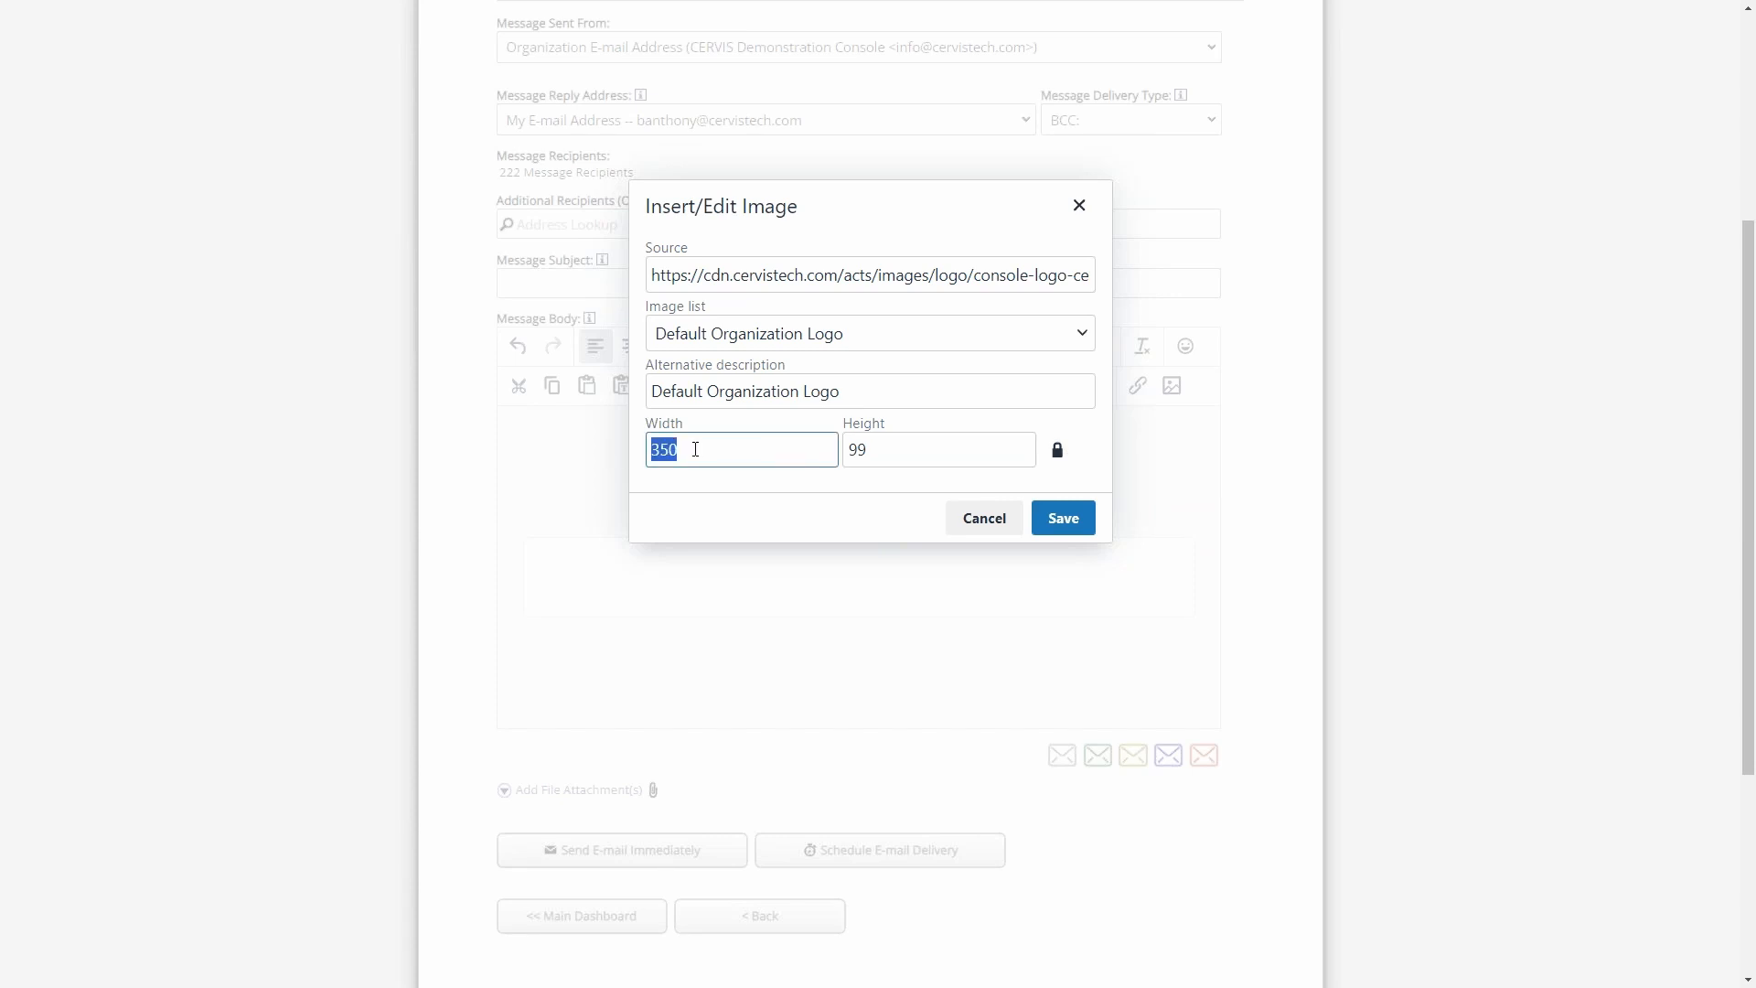
type("300")
left_click(1070, 520)
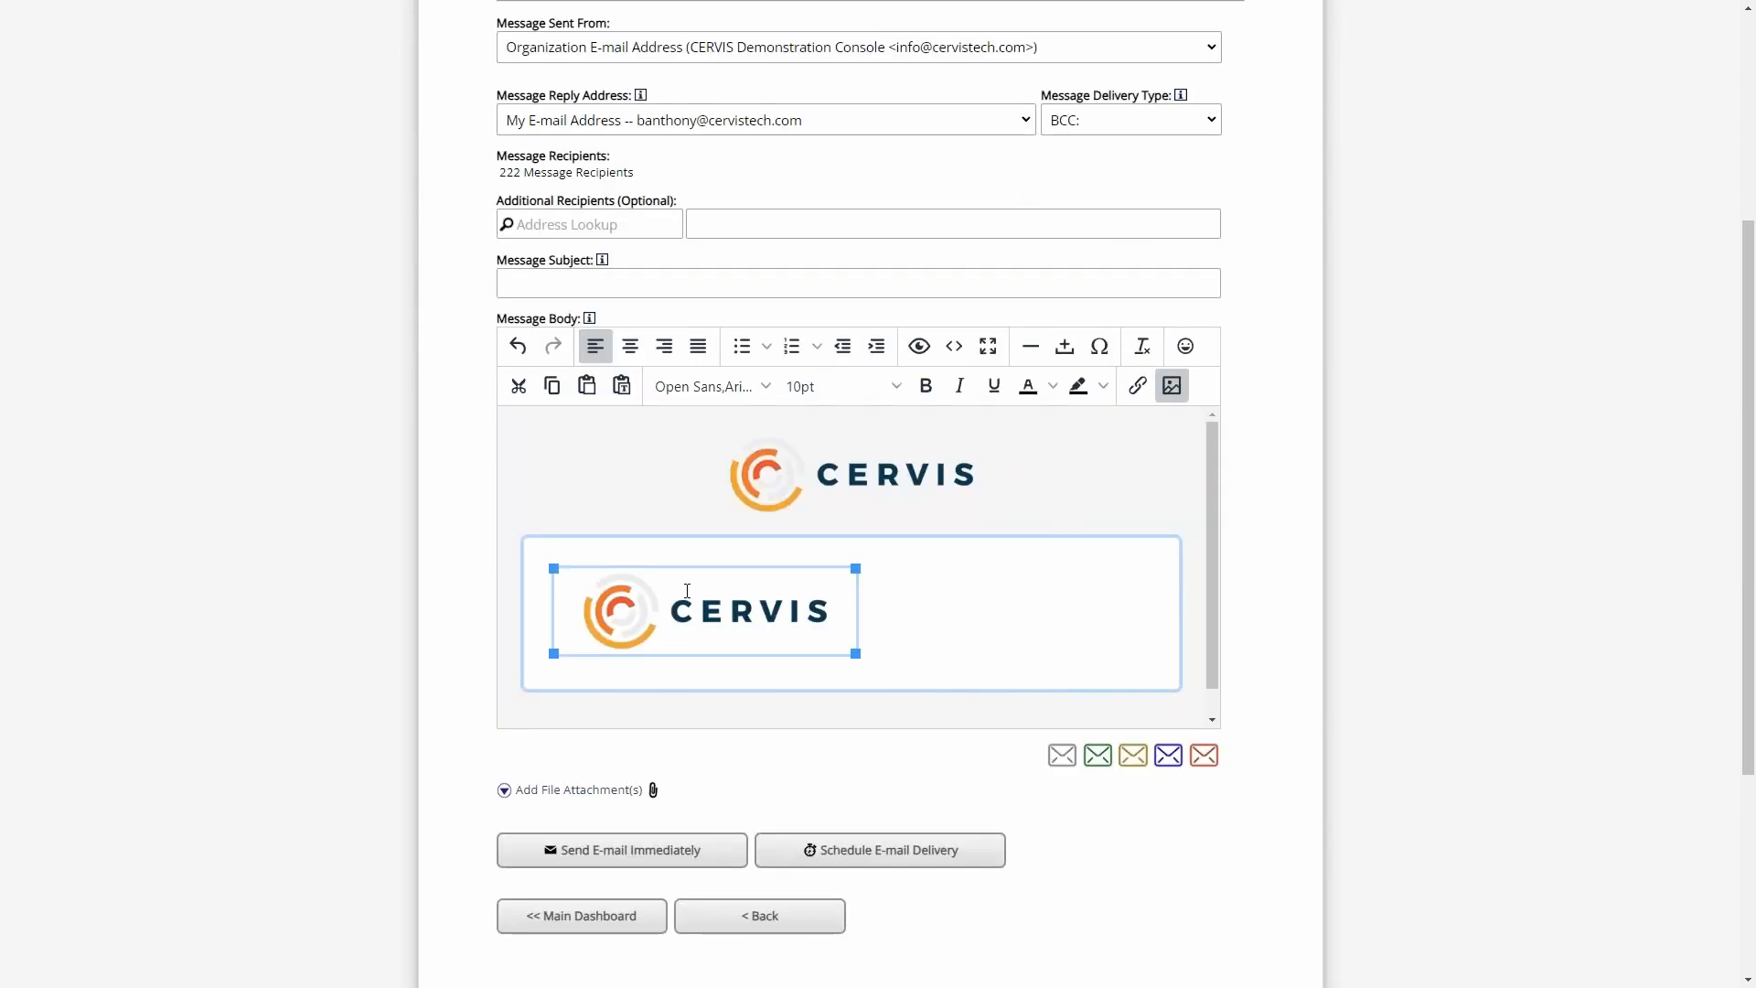
- Enlarge the inserted logo slightly in the message body and delete it
left_click_drag(857, 568, 897, 572)
left_click(963, 633)
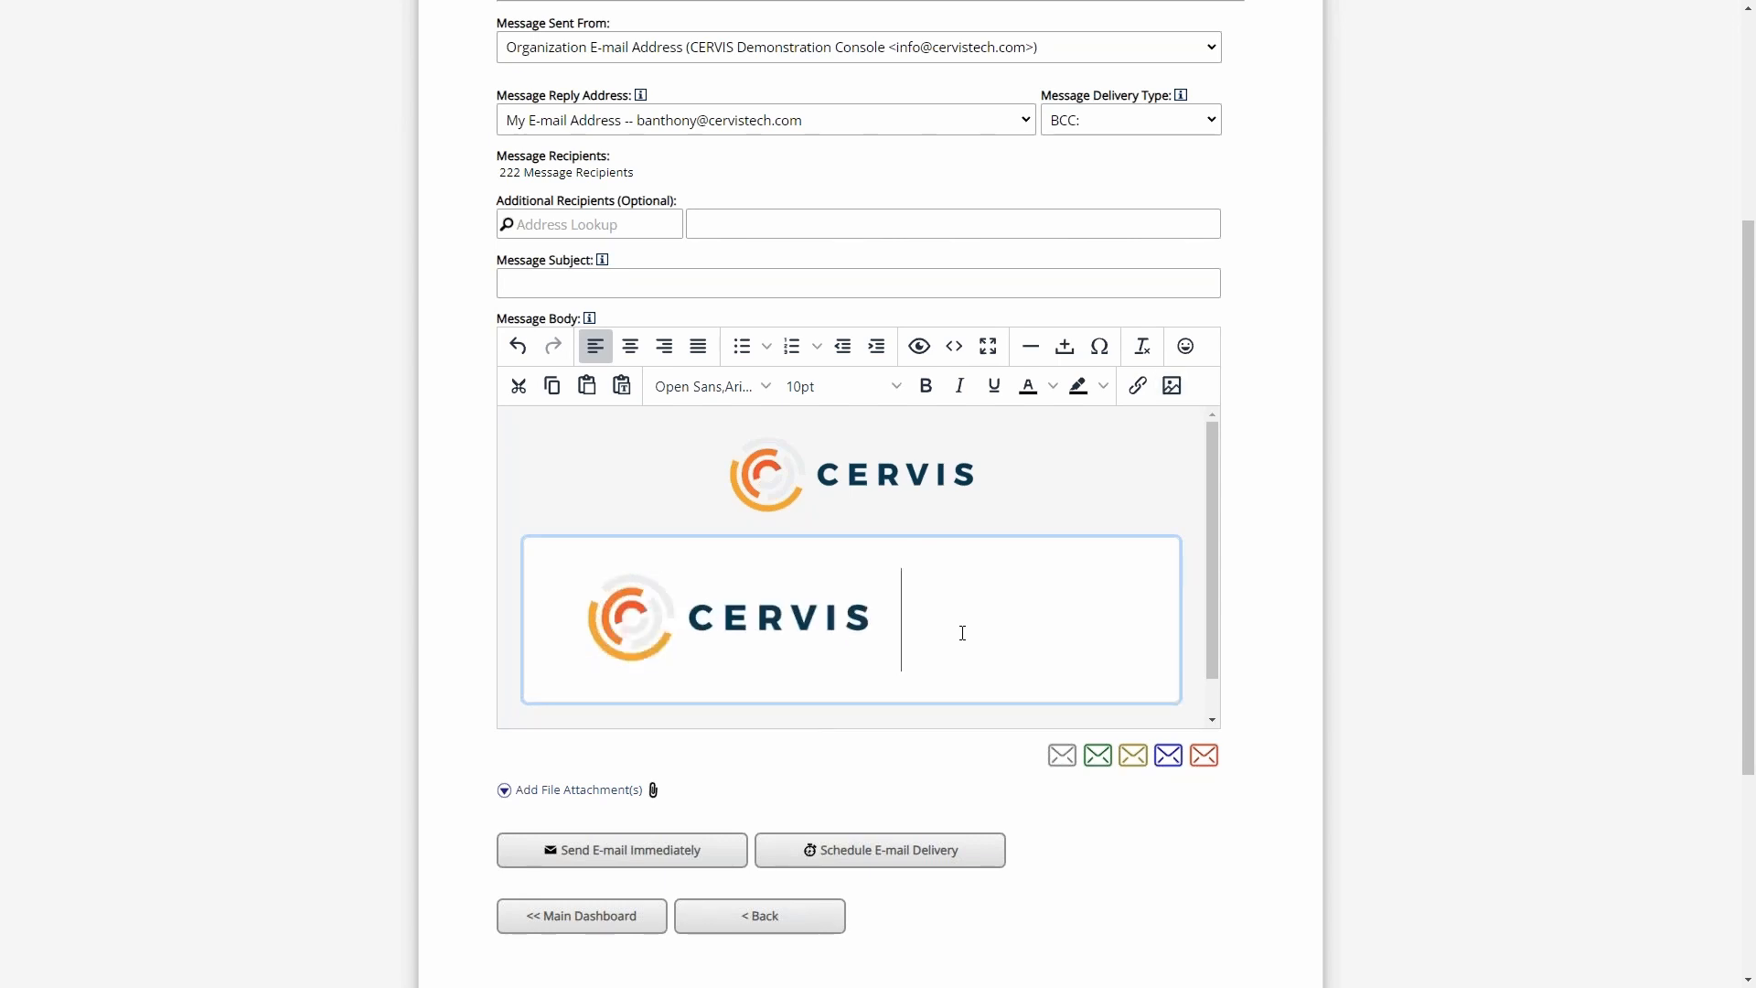
key("BackSpace")
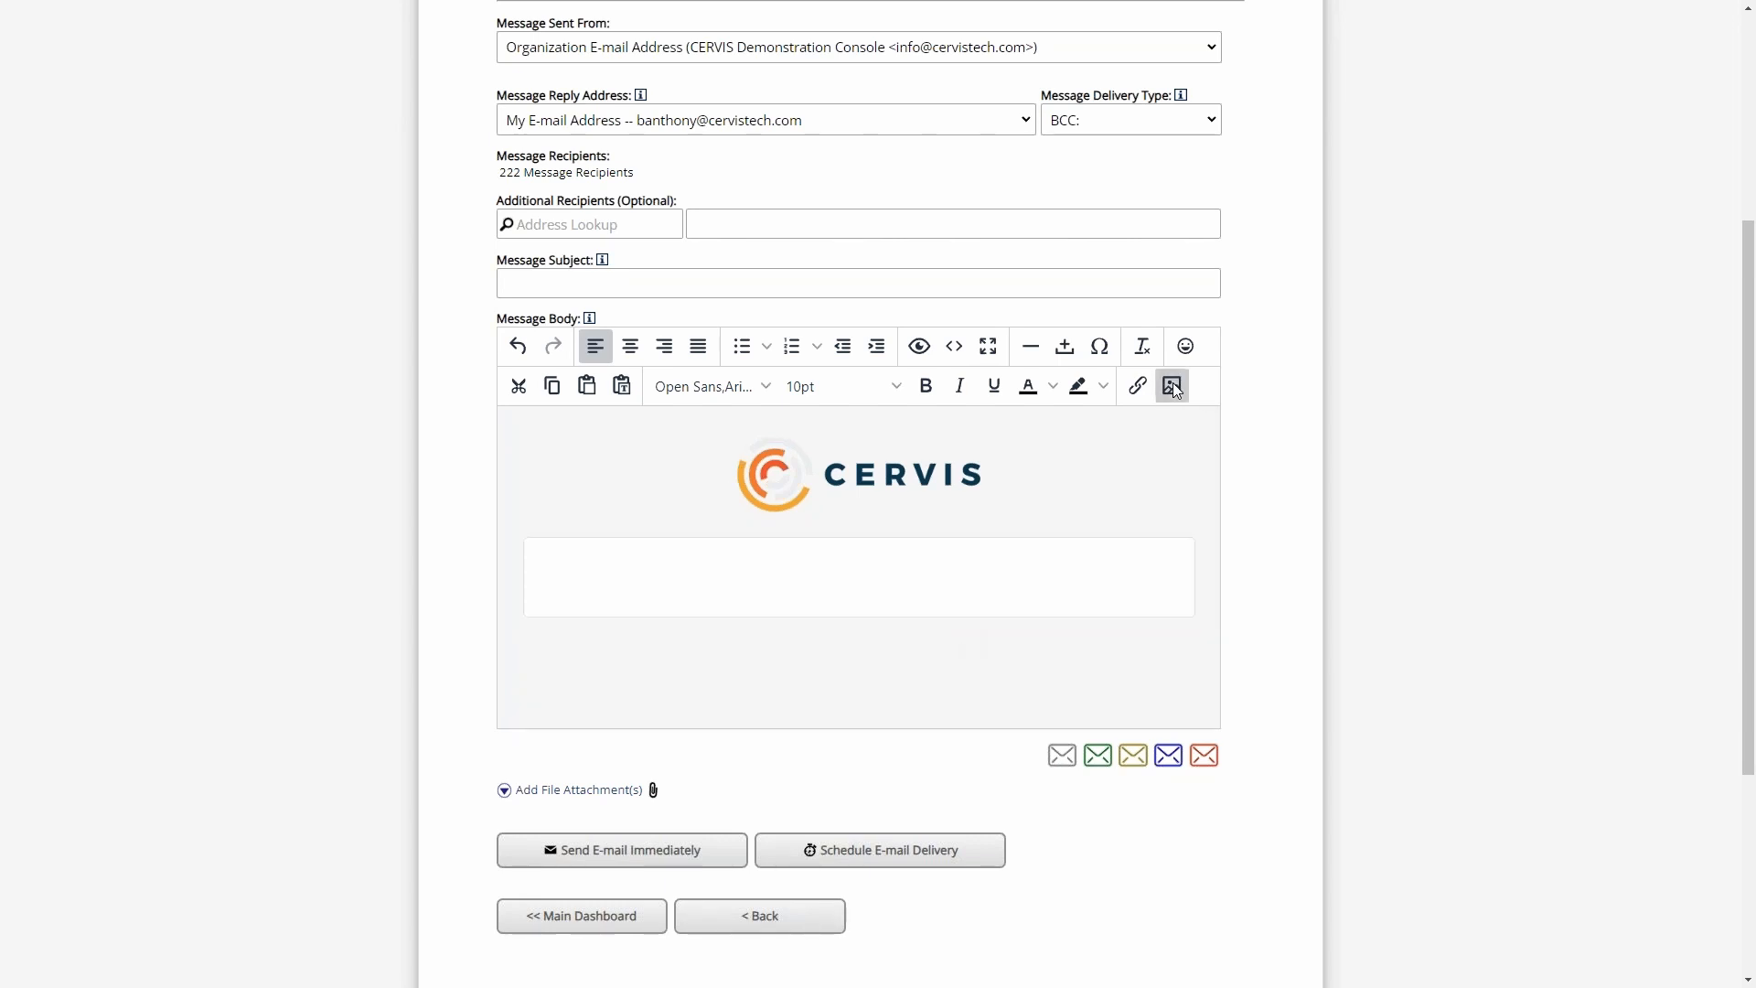
- Select the Default Organization Logo again from the stored images and cancel without inserting it
left_click(1172, 385)
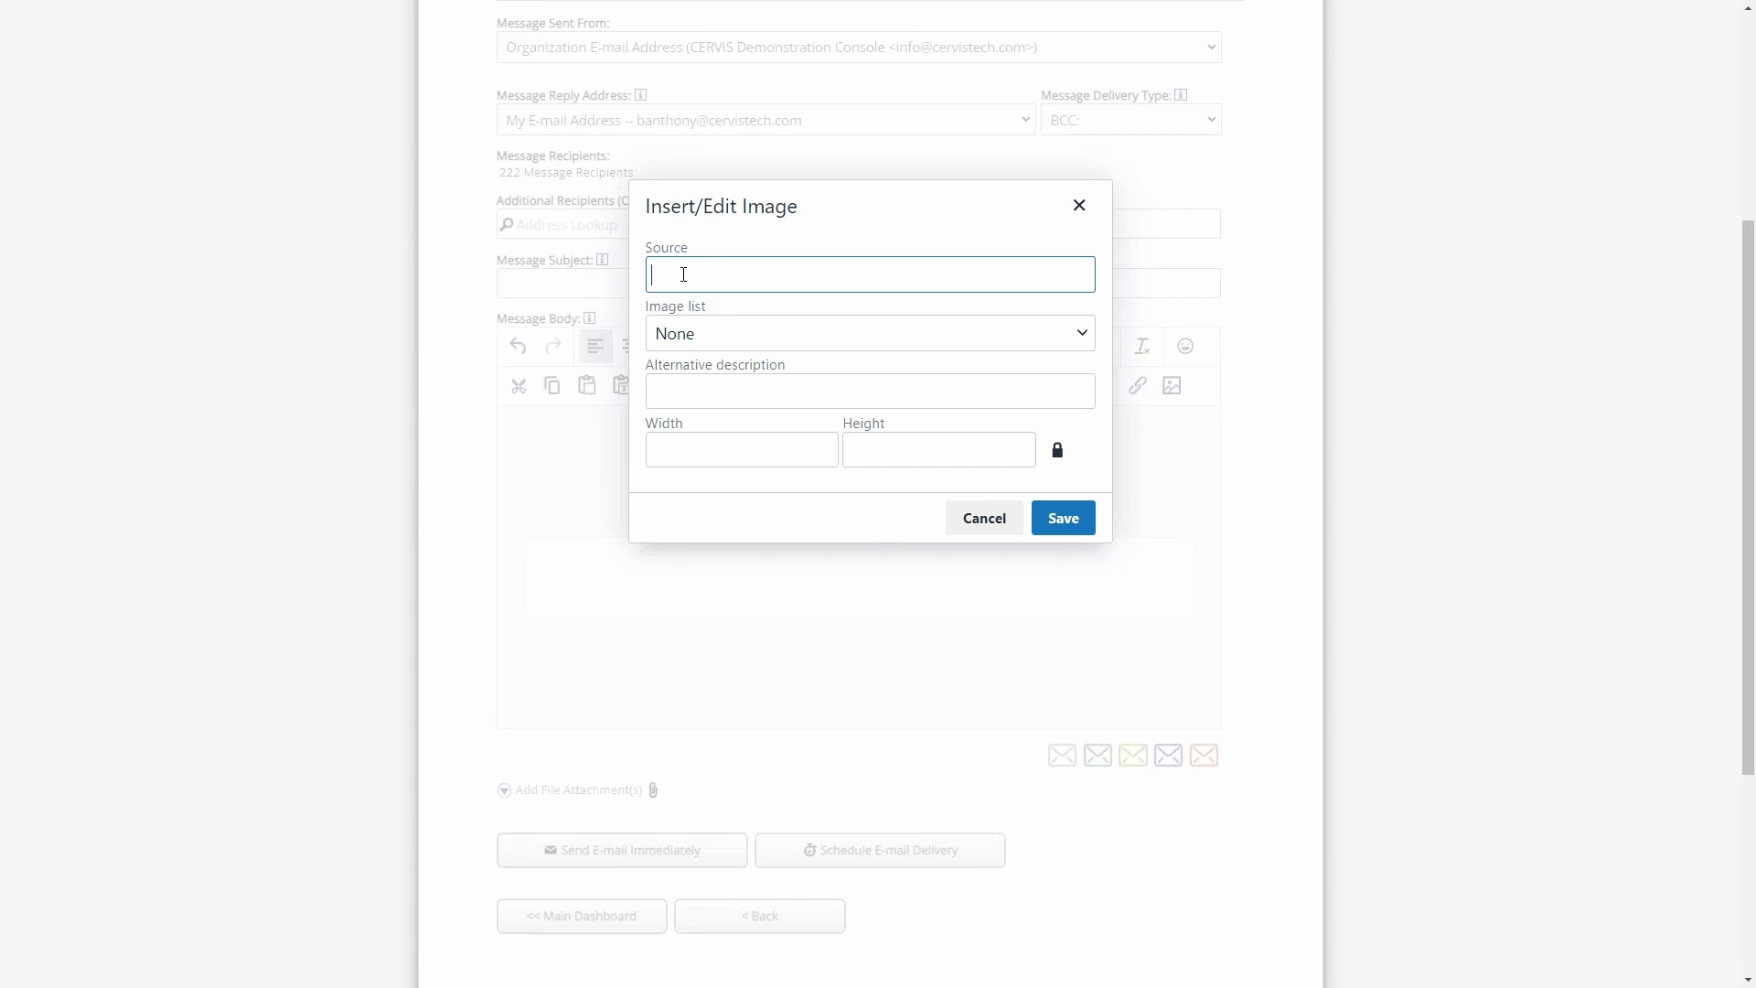
left_click(706, 344)
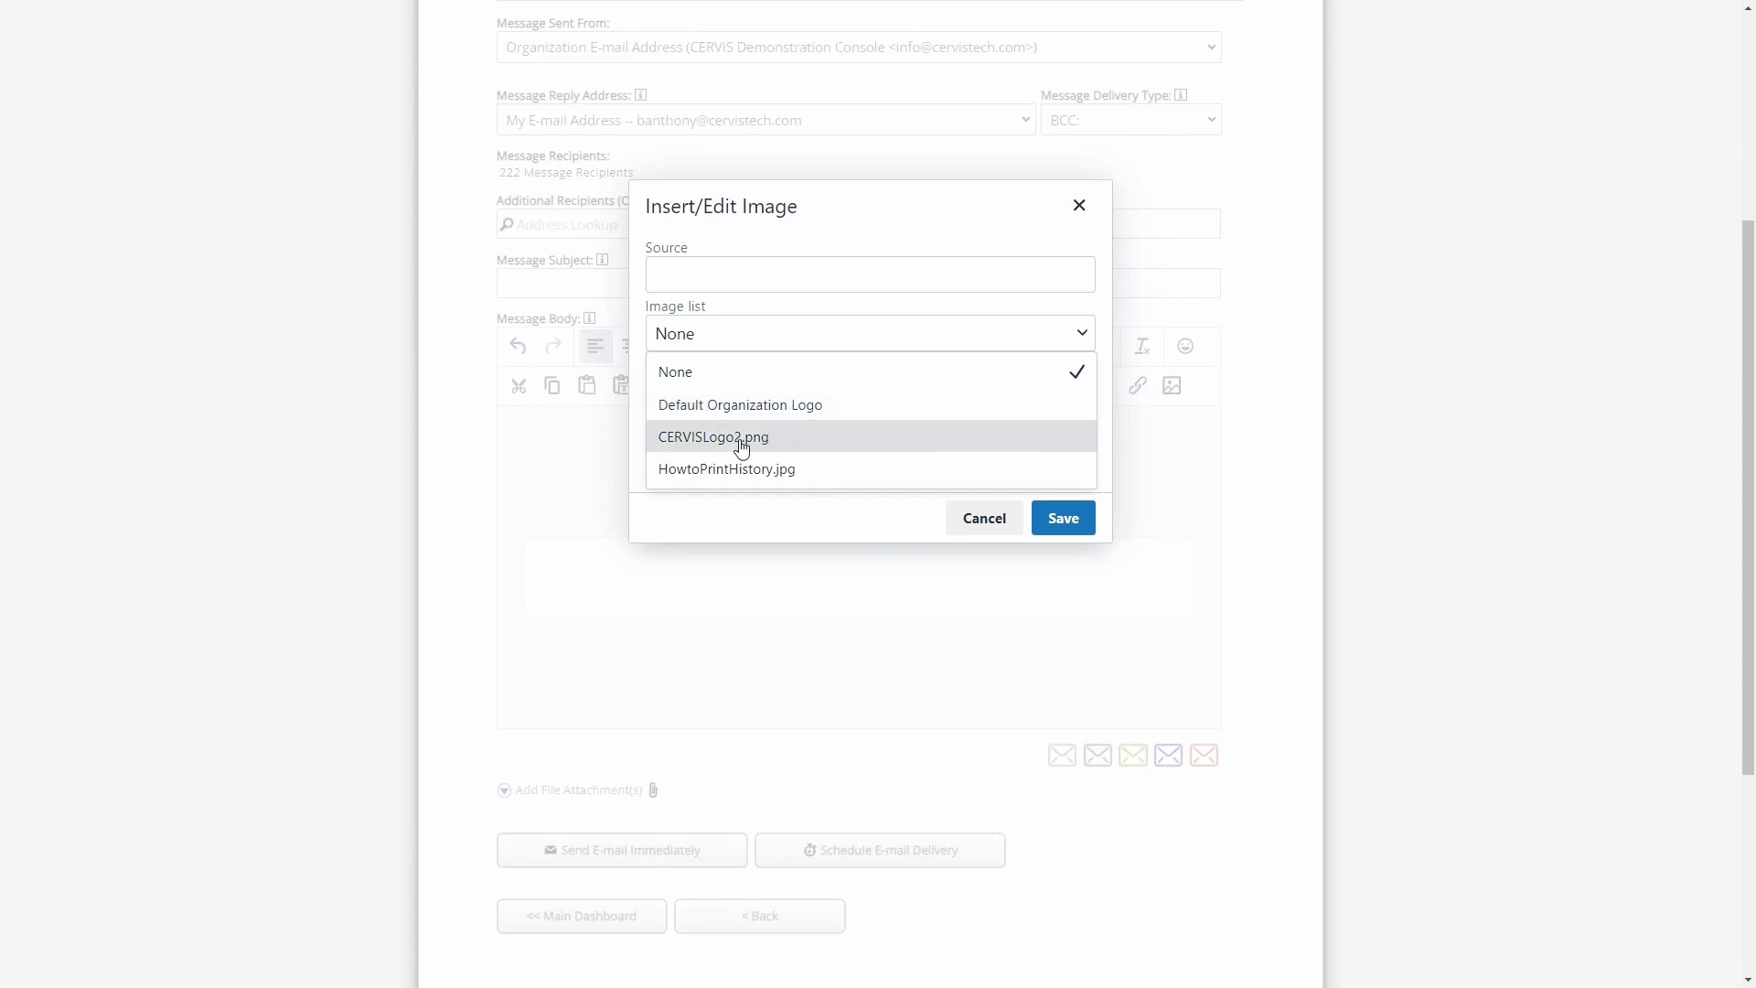
left_click(752, 407)
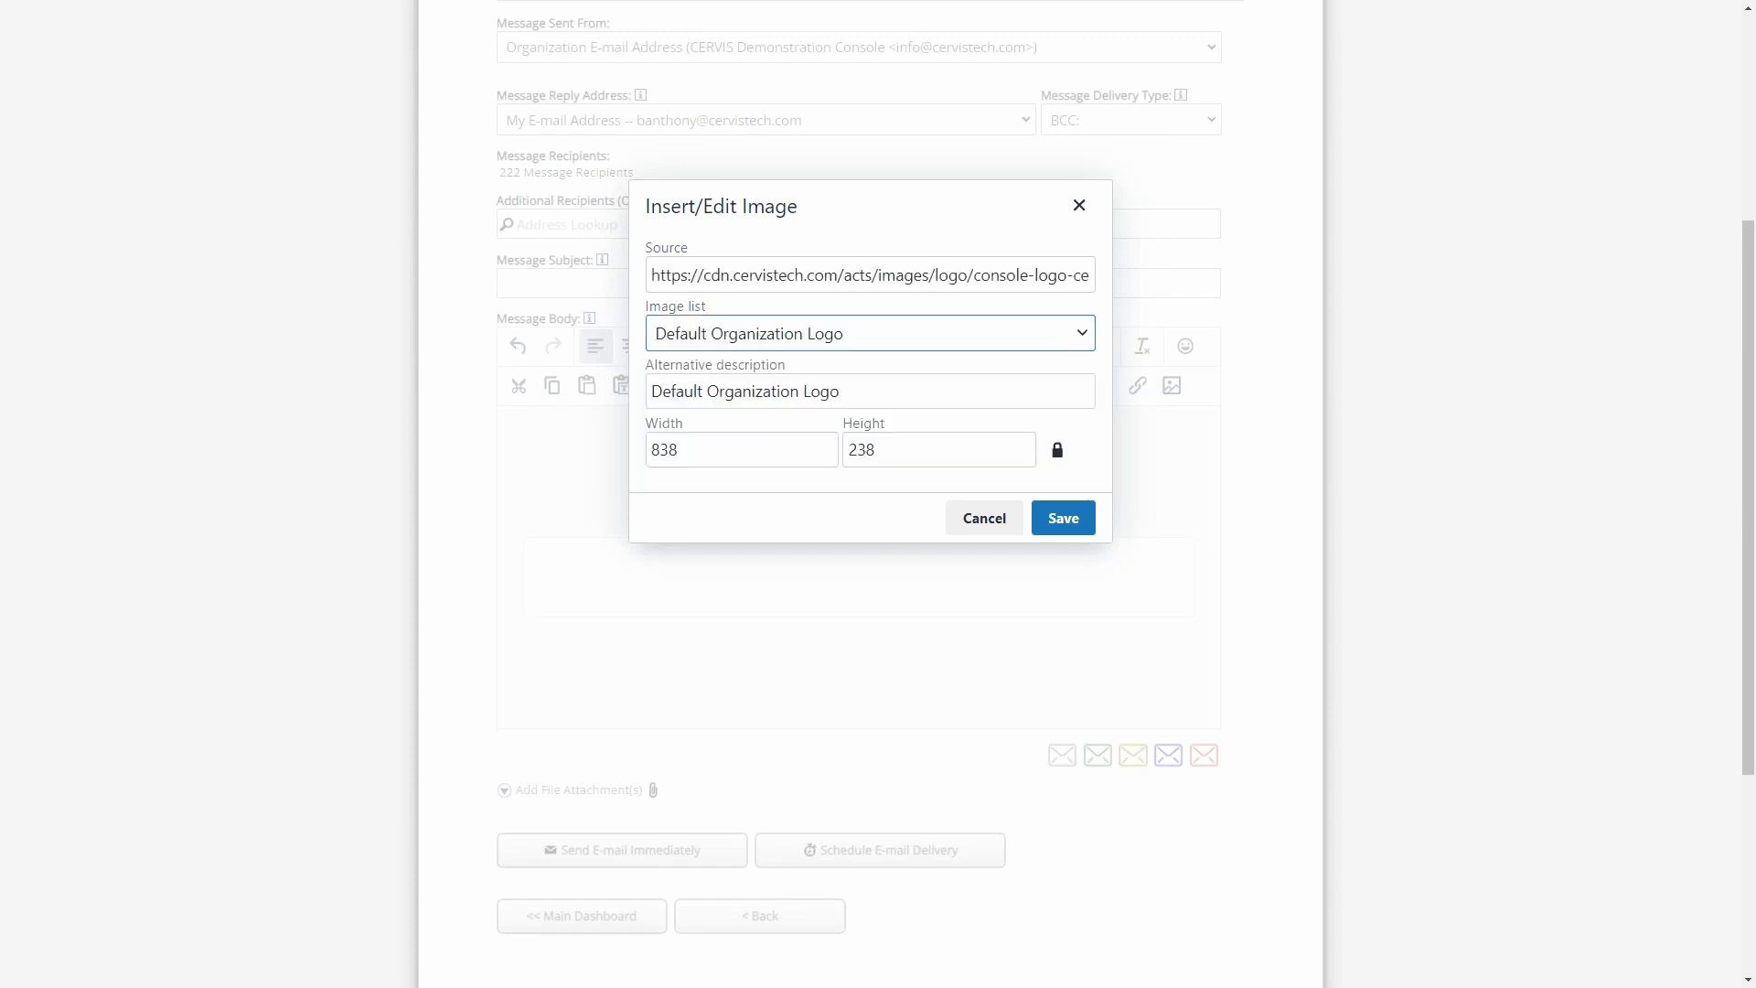
left_click(986, 520)
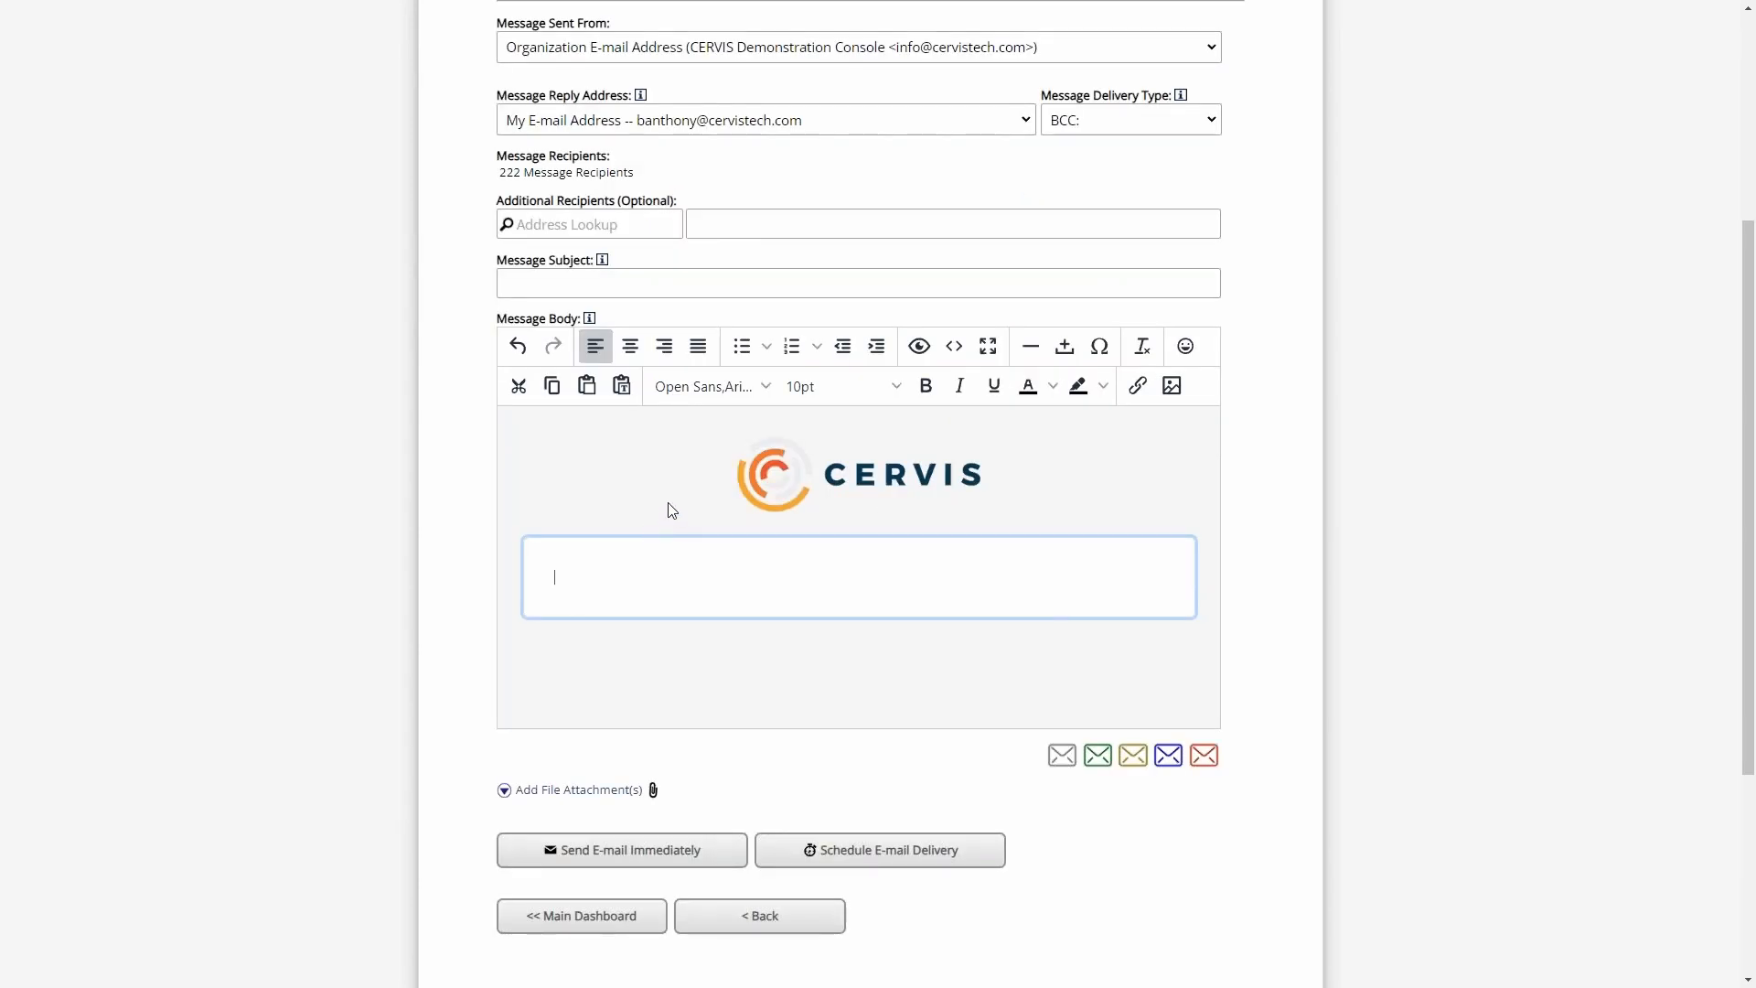
- Return to the main dashboard and open the E-mail Message Content settings in the system configuration
left_click(583, 926)
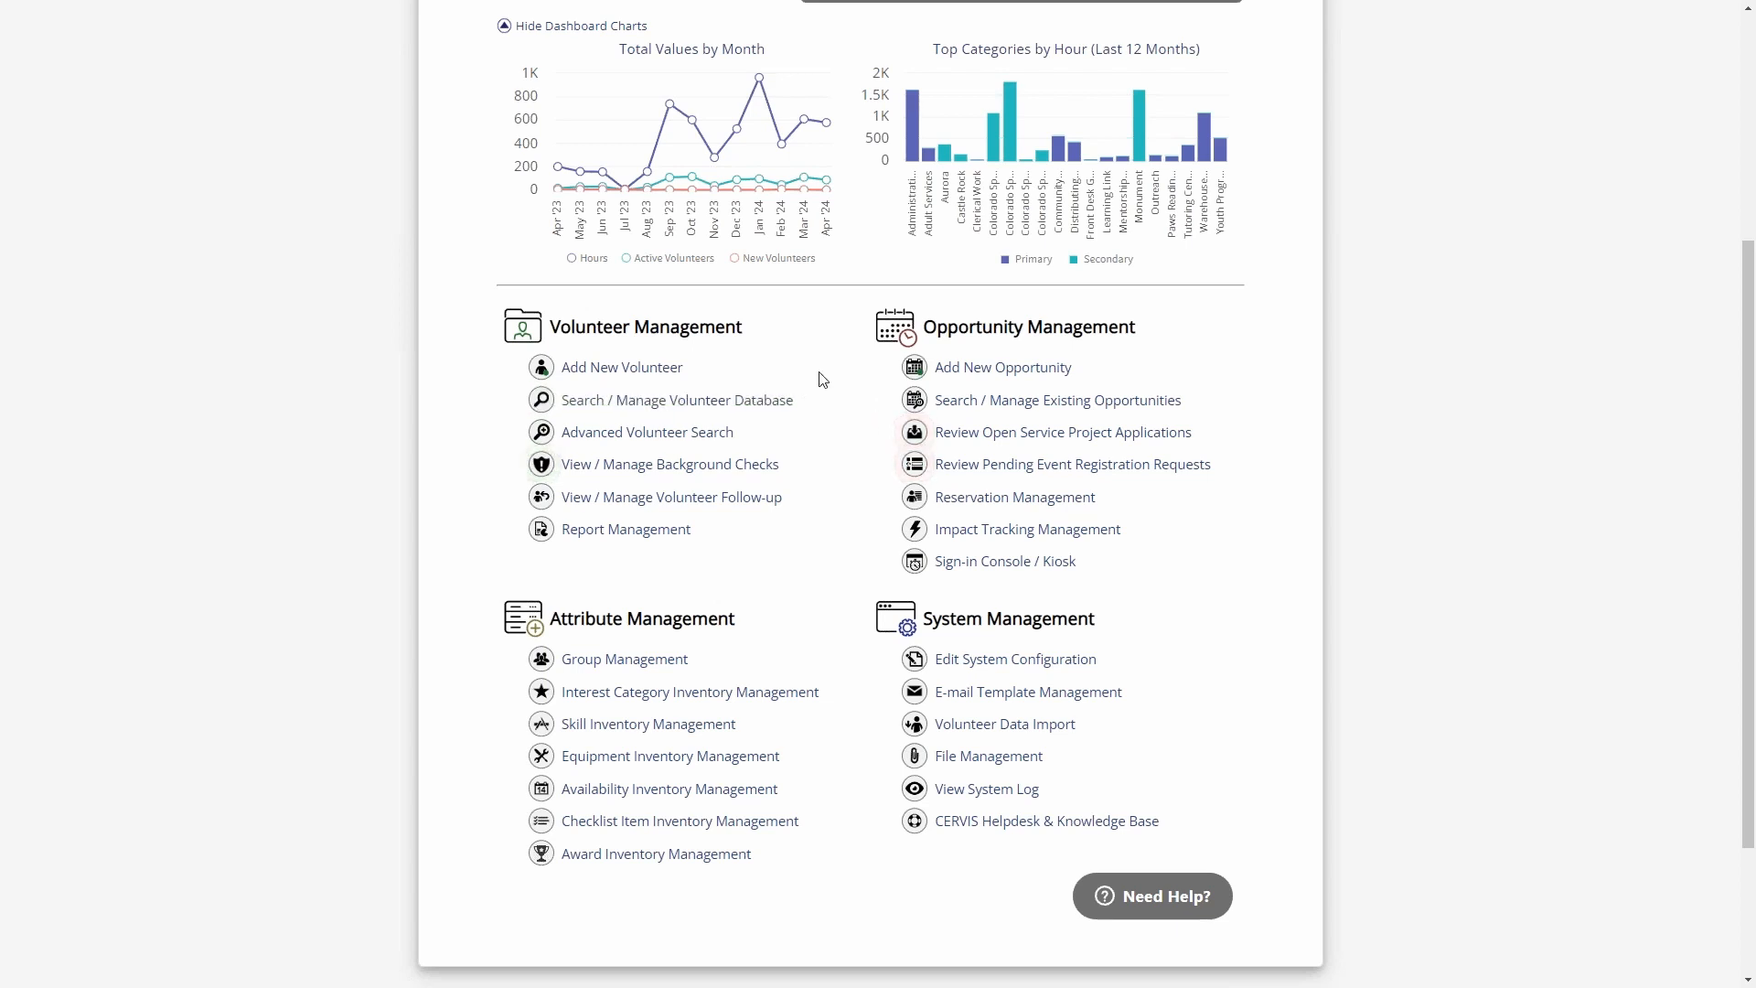
left_click(1046, 667)
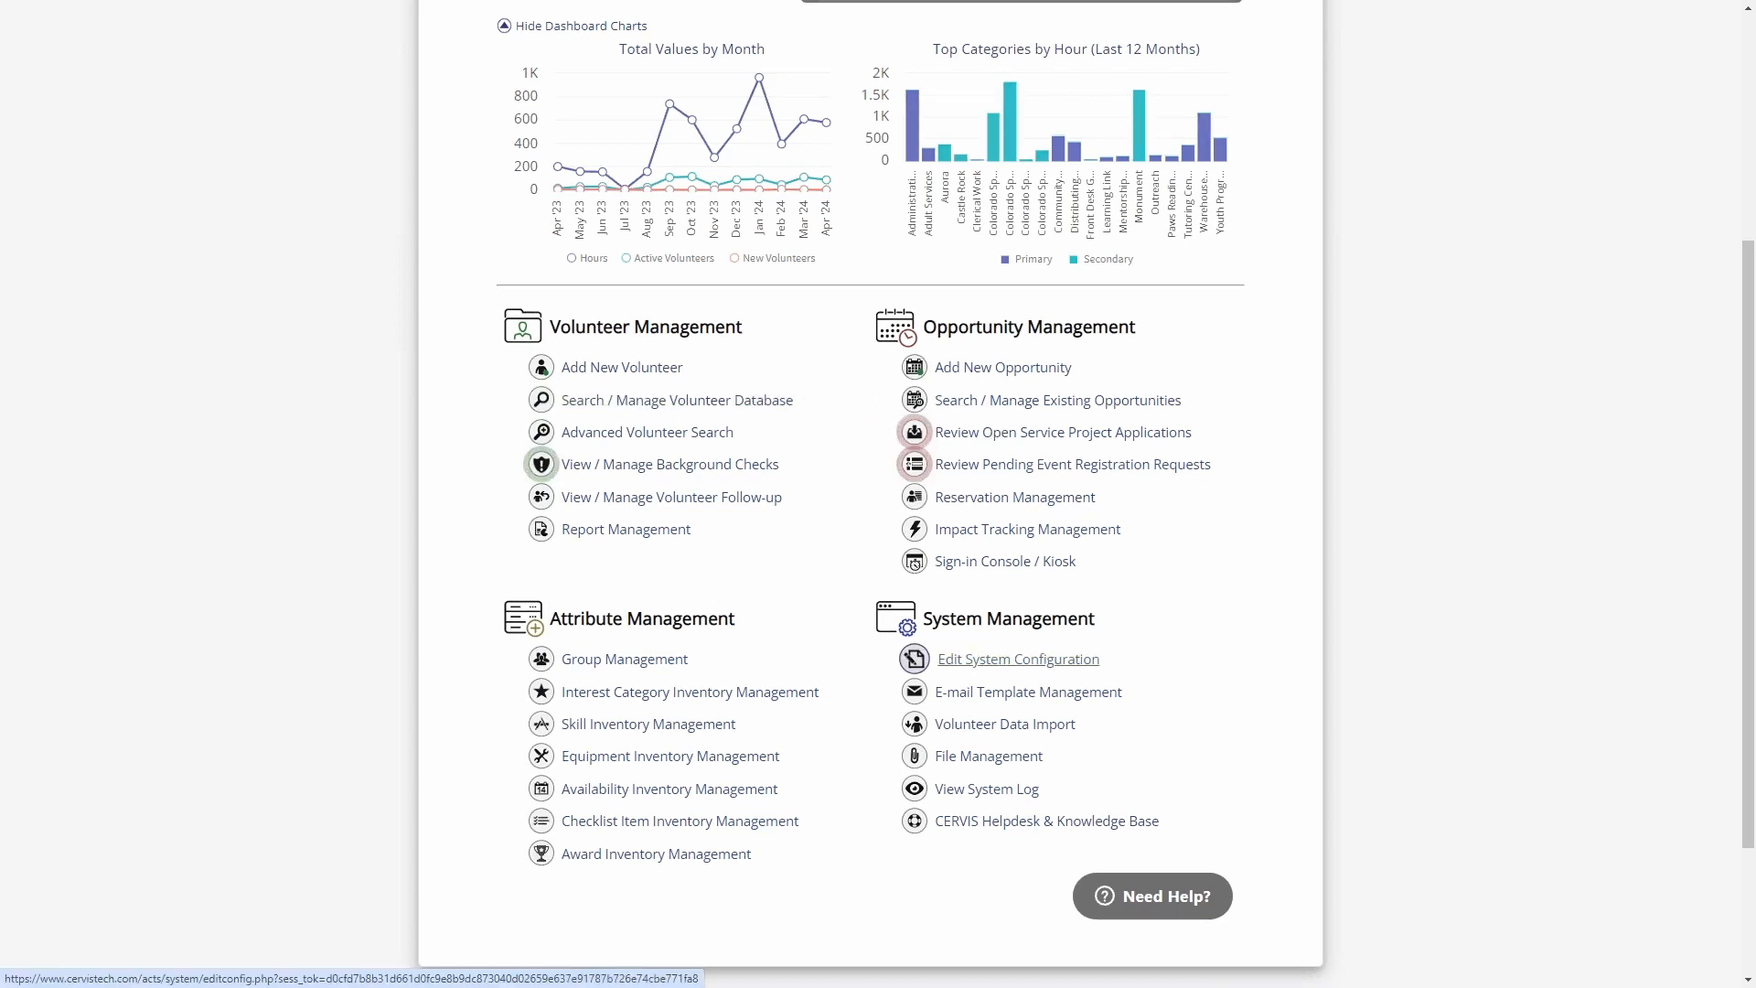
scroll(881, 447, "down", 3)
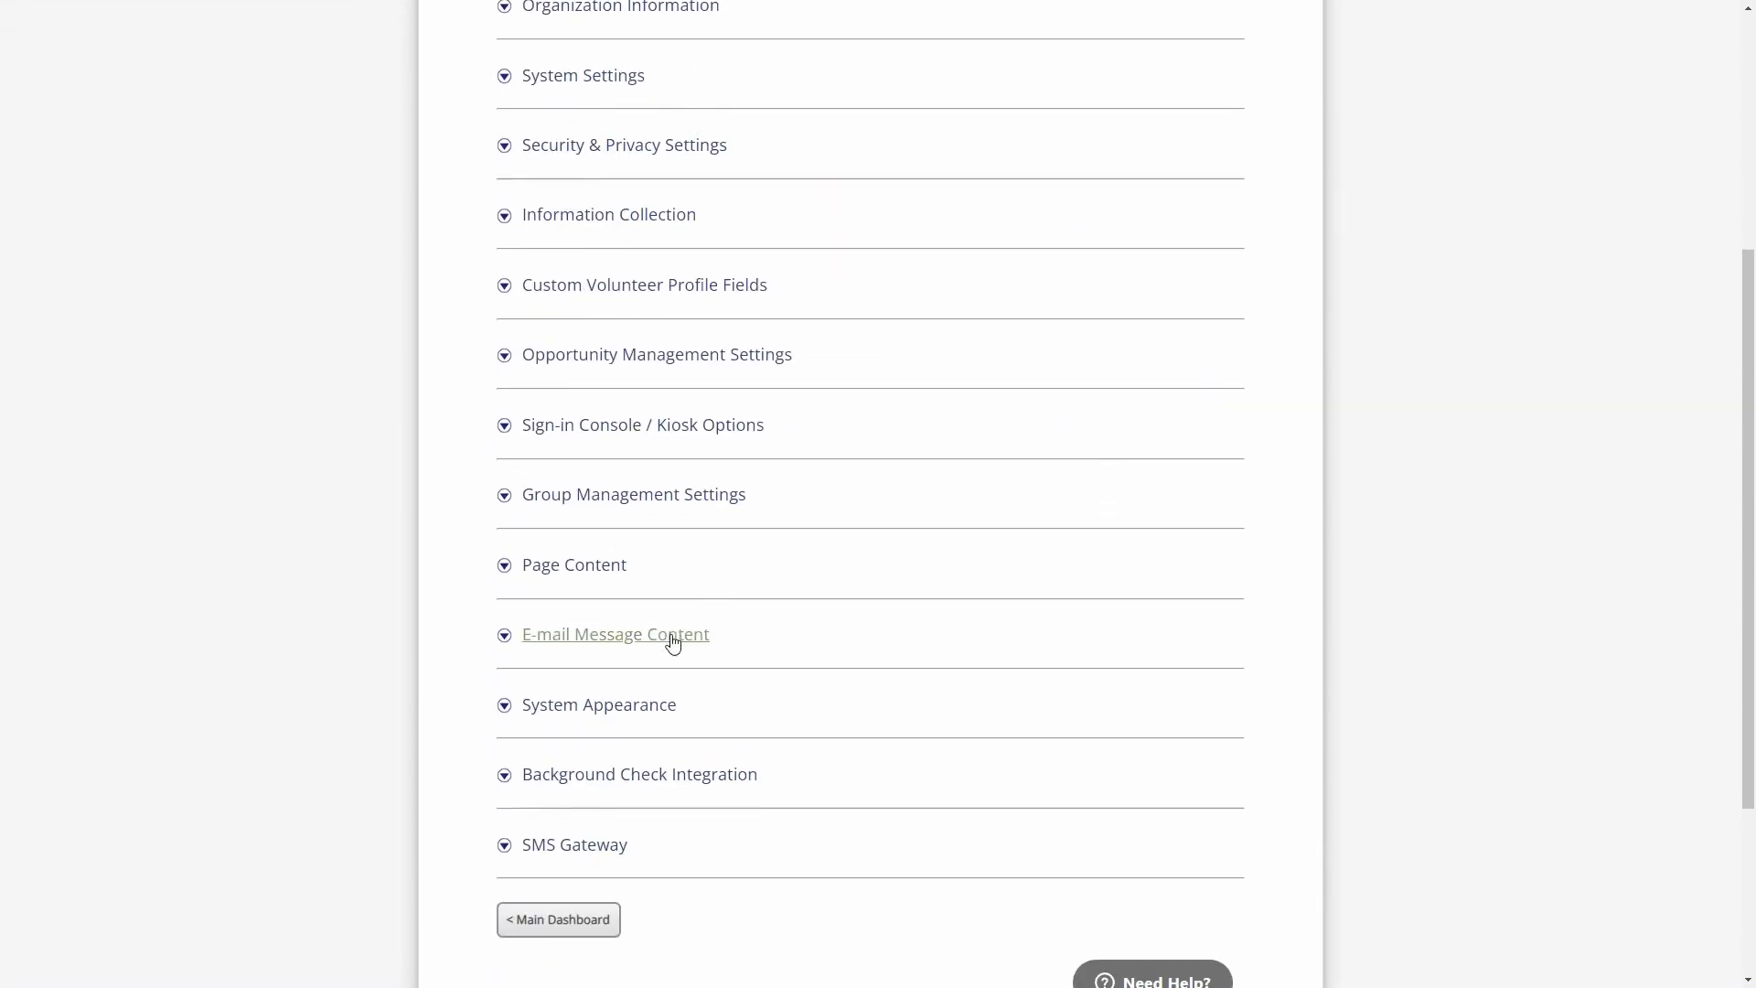
left_click(672, 640)
scroll(869, 549, "down", 4)
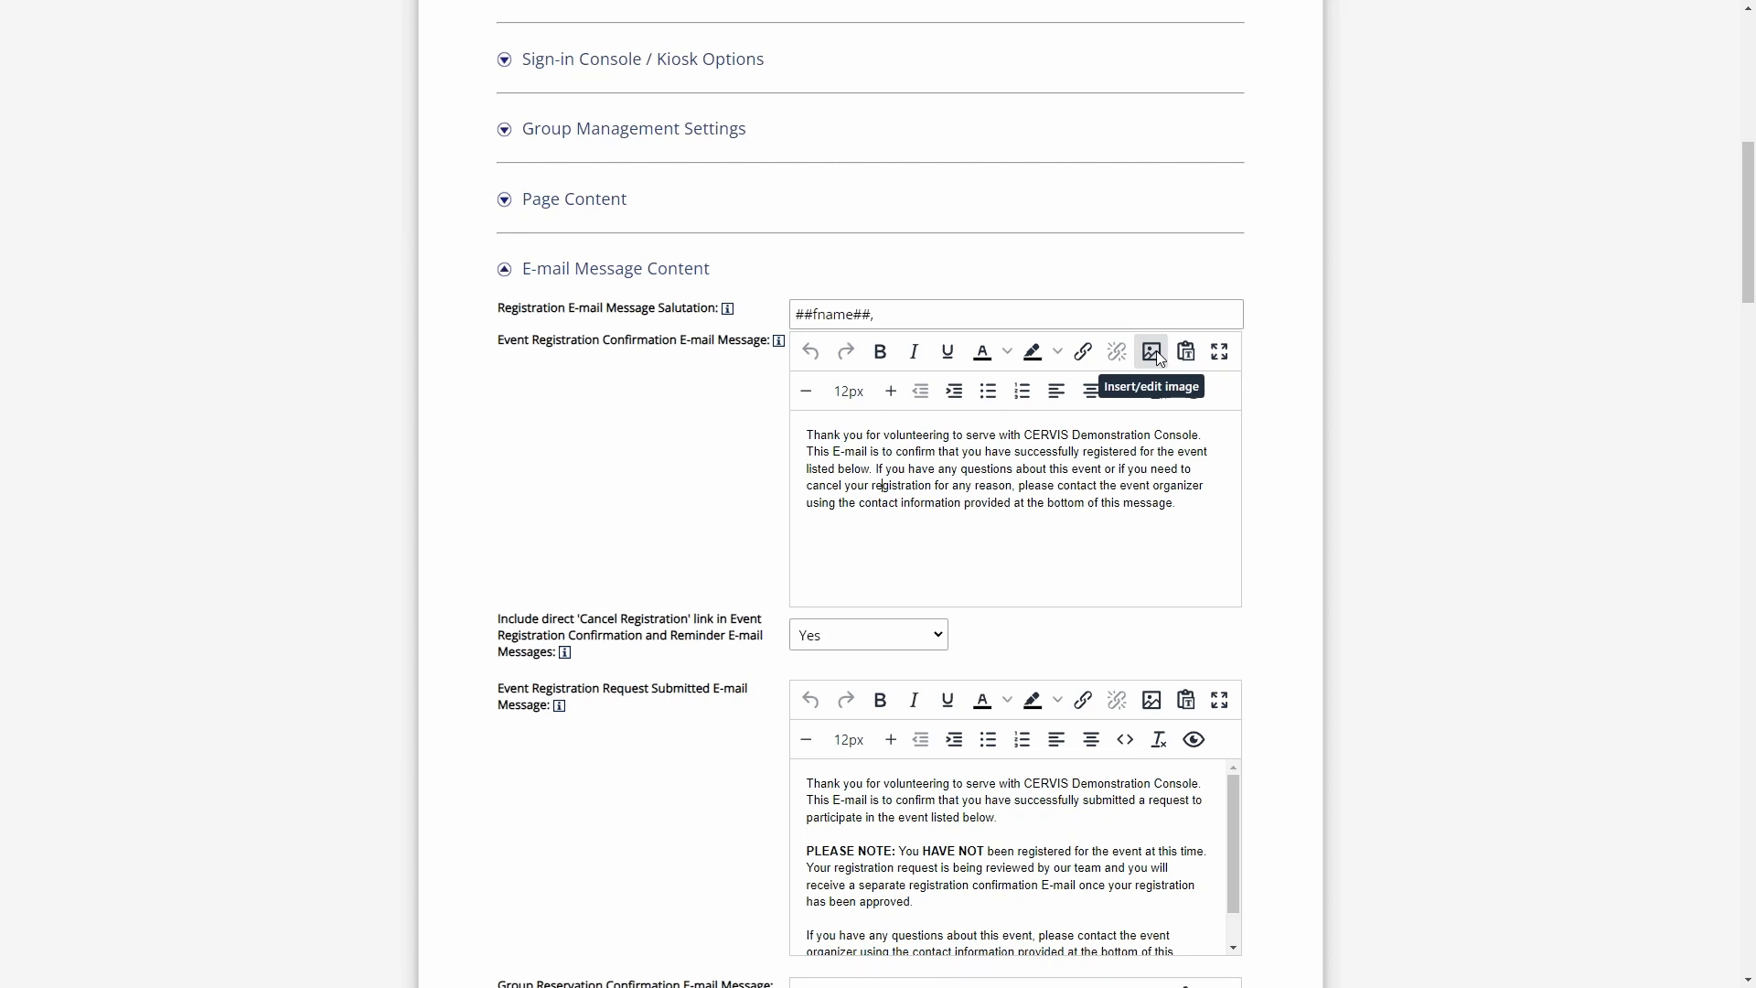
- Check the stored images available for the Birthday Message and cancel without inserting one
left_click(1024, 468)
scroll(1336, 437, "down", 20)
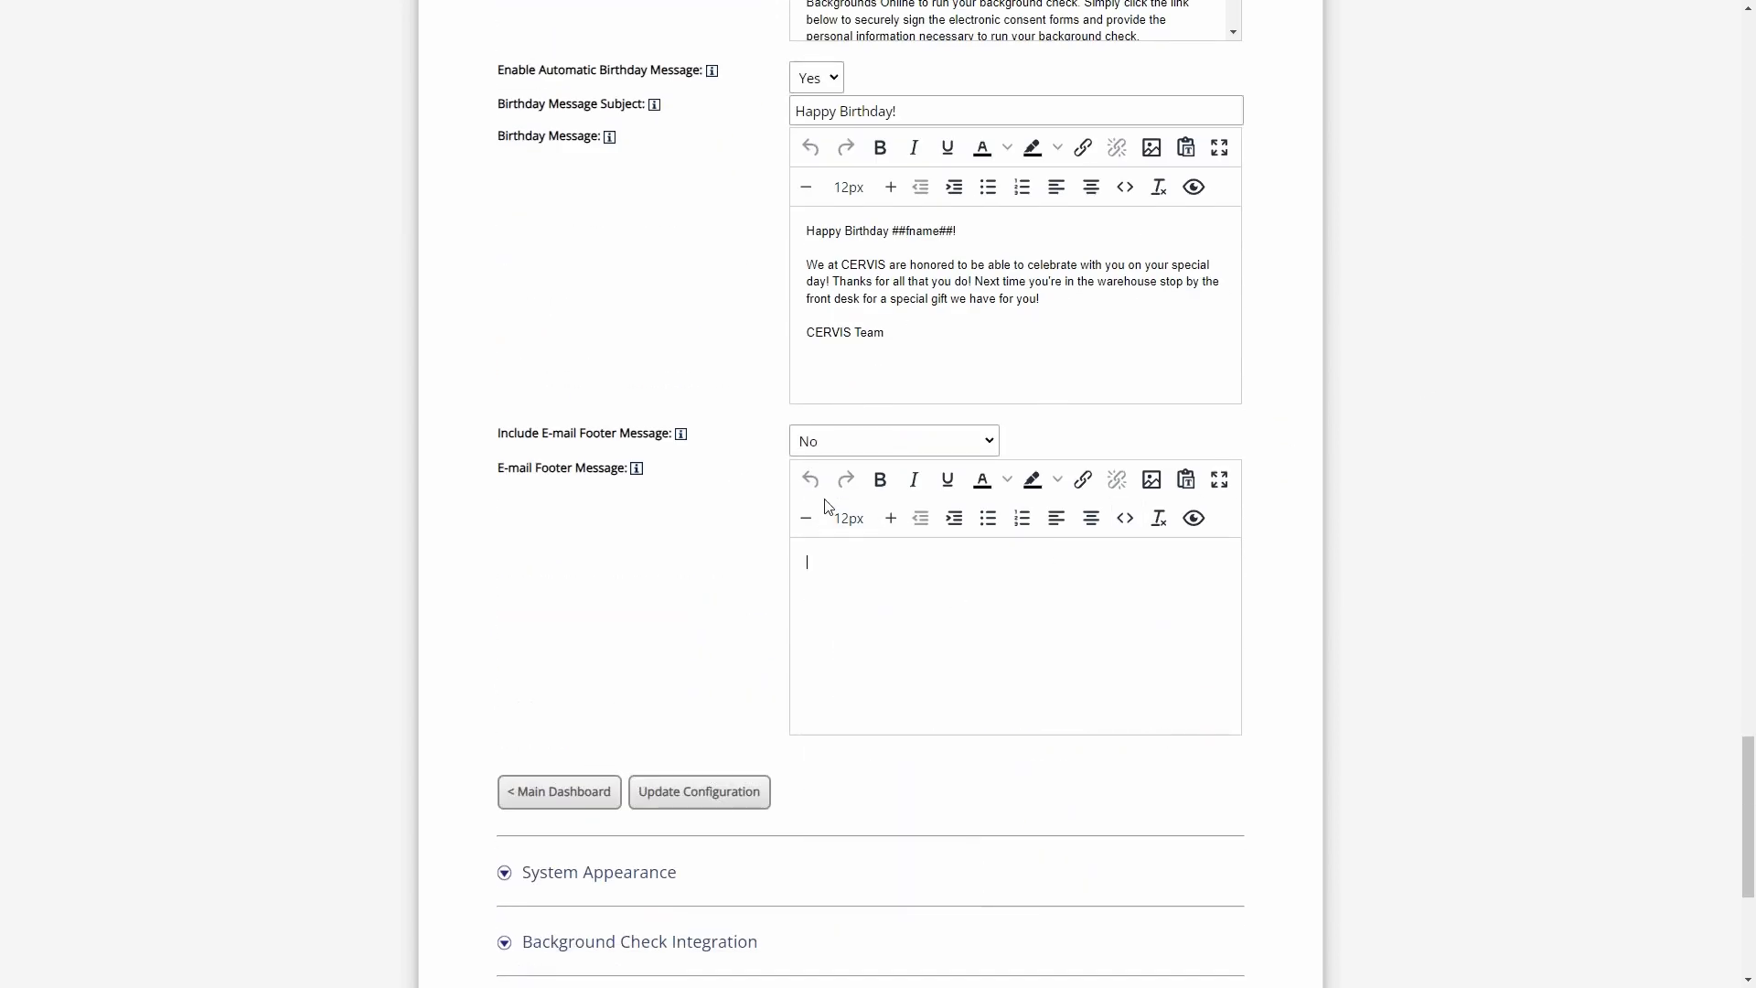
scroll(933, 522, "up", 2)
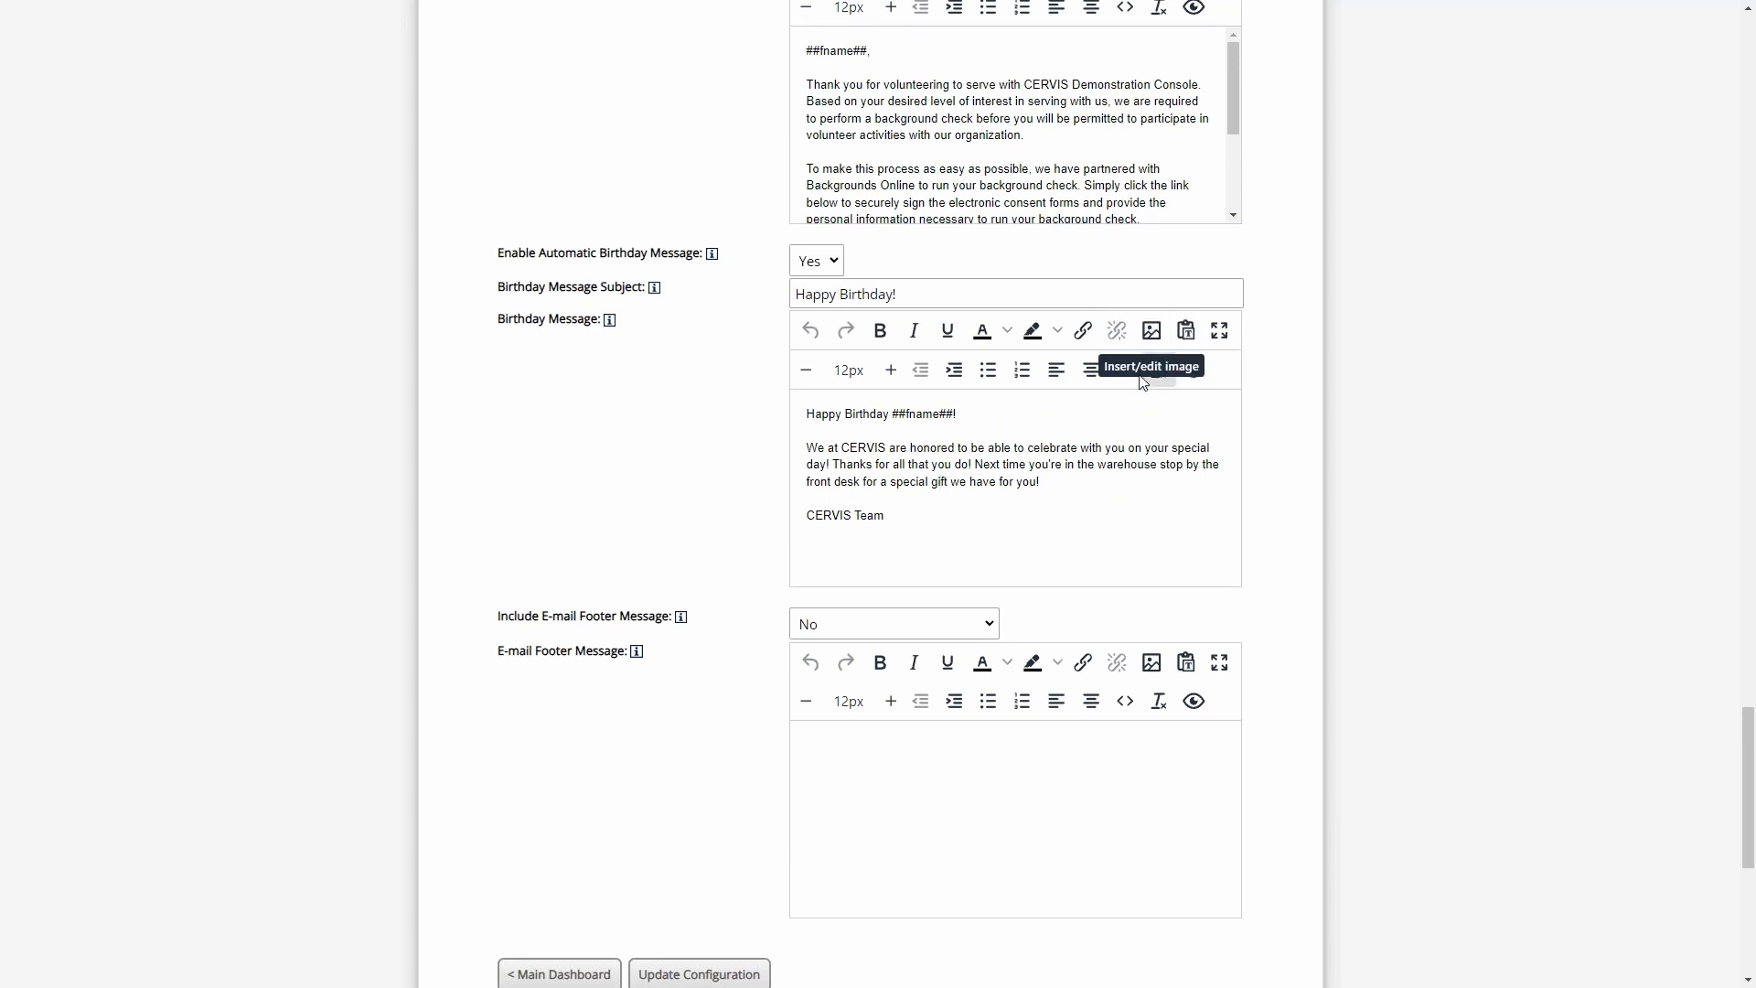
scroll(1156, 336, "up", 1)
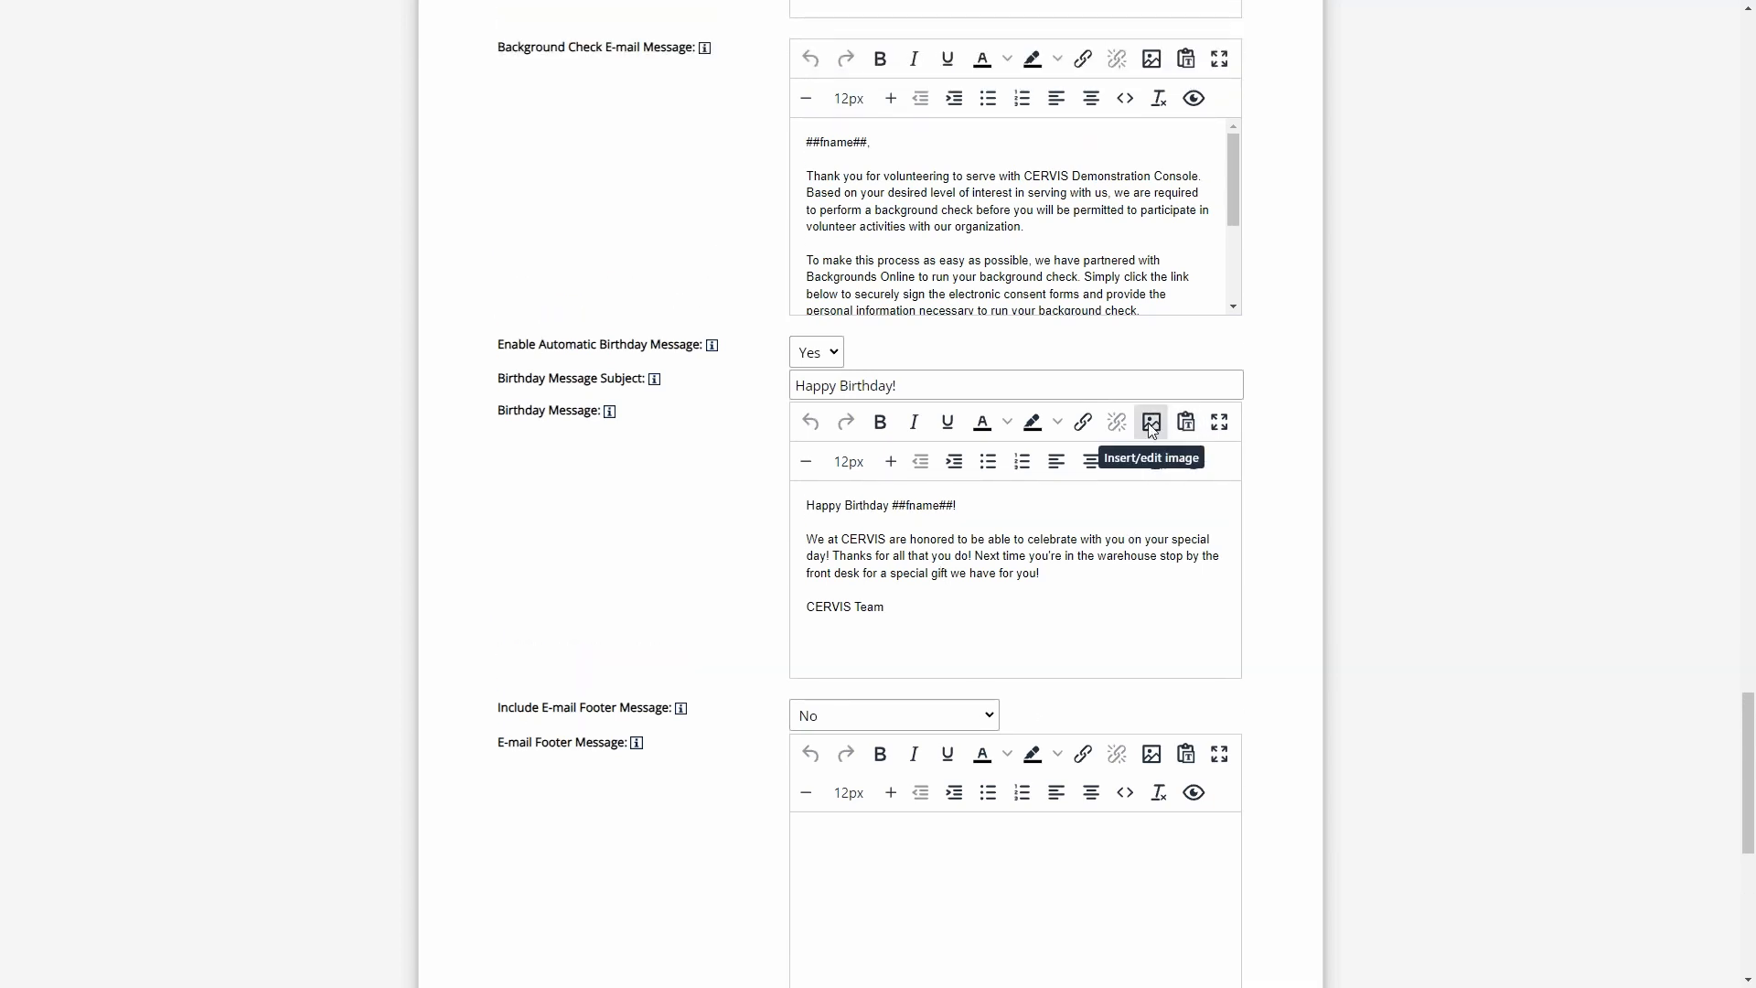
left_click(1031, 502)
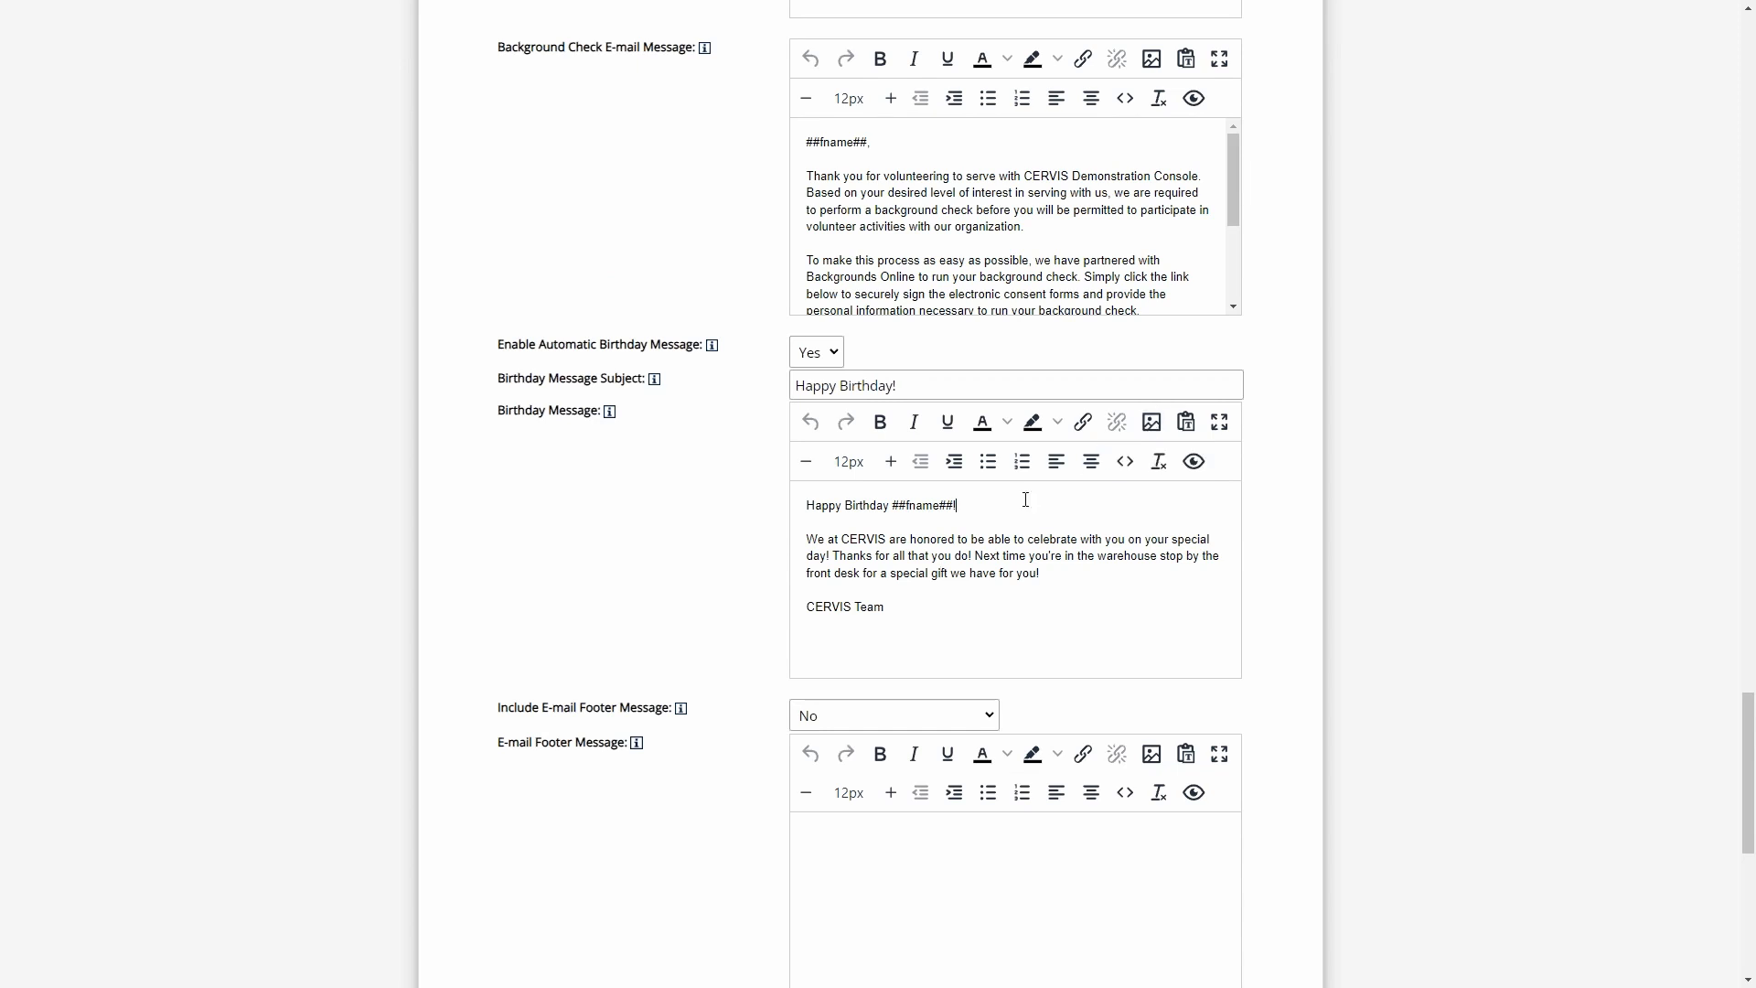
left_click(1151, 424)
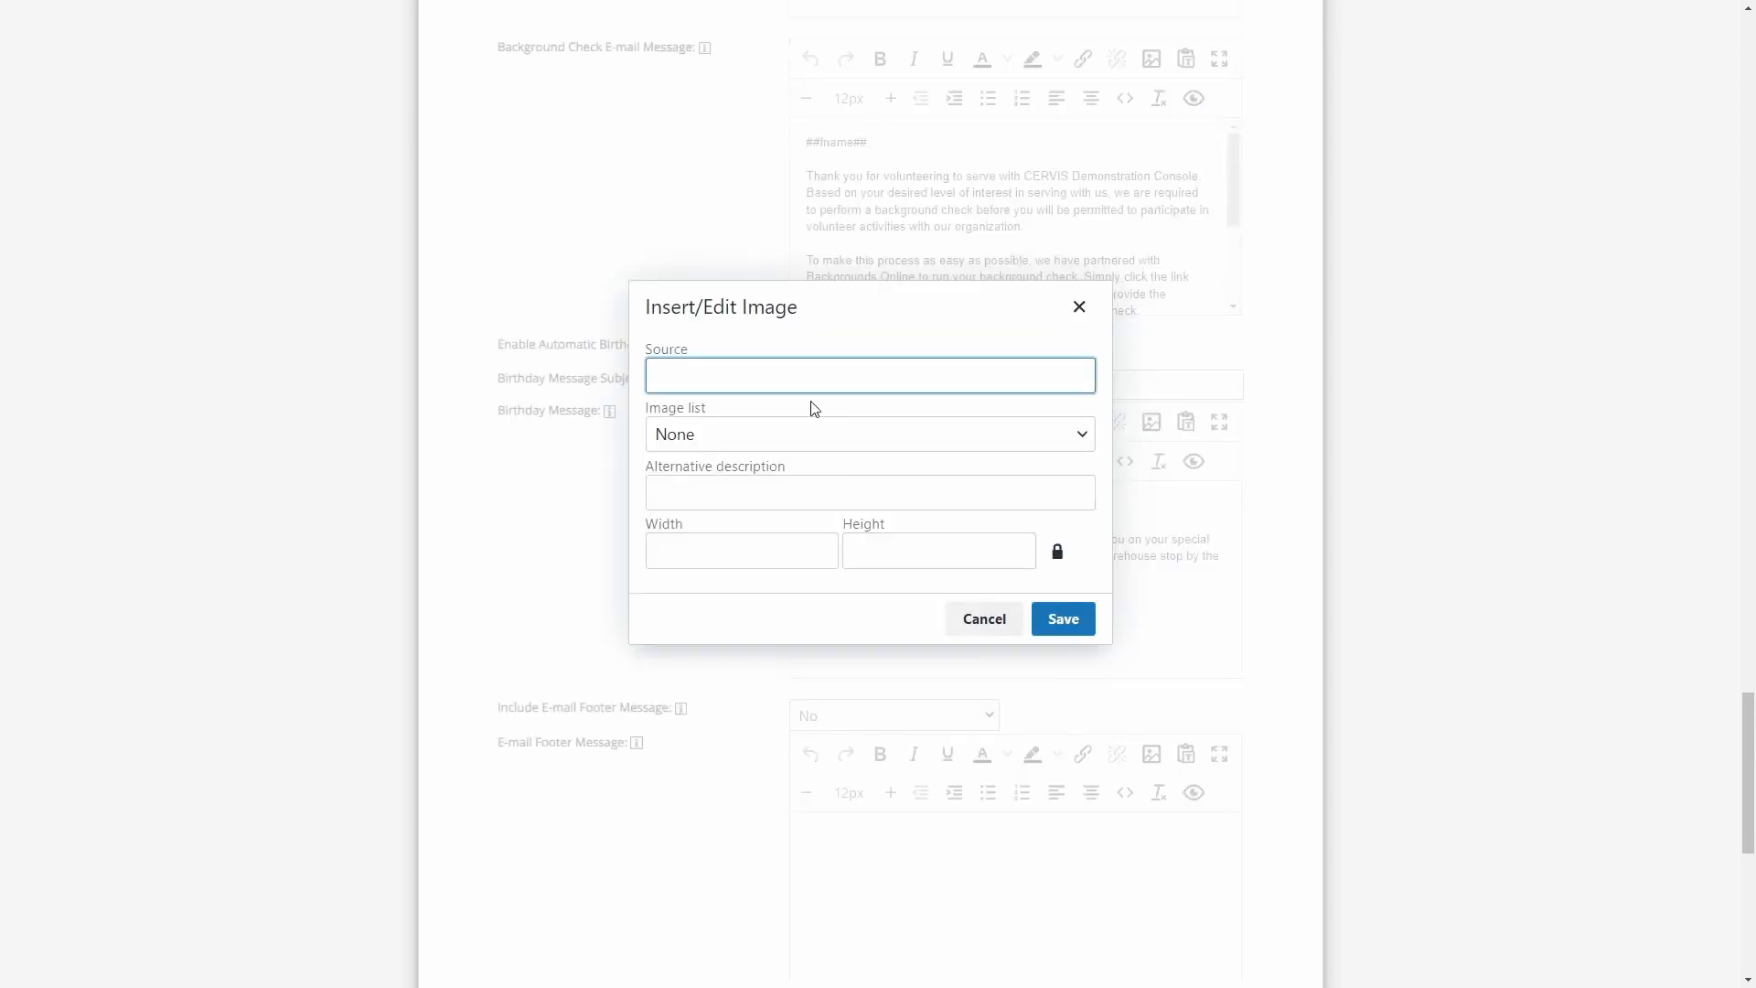
left_click(704, 443)
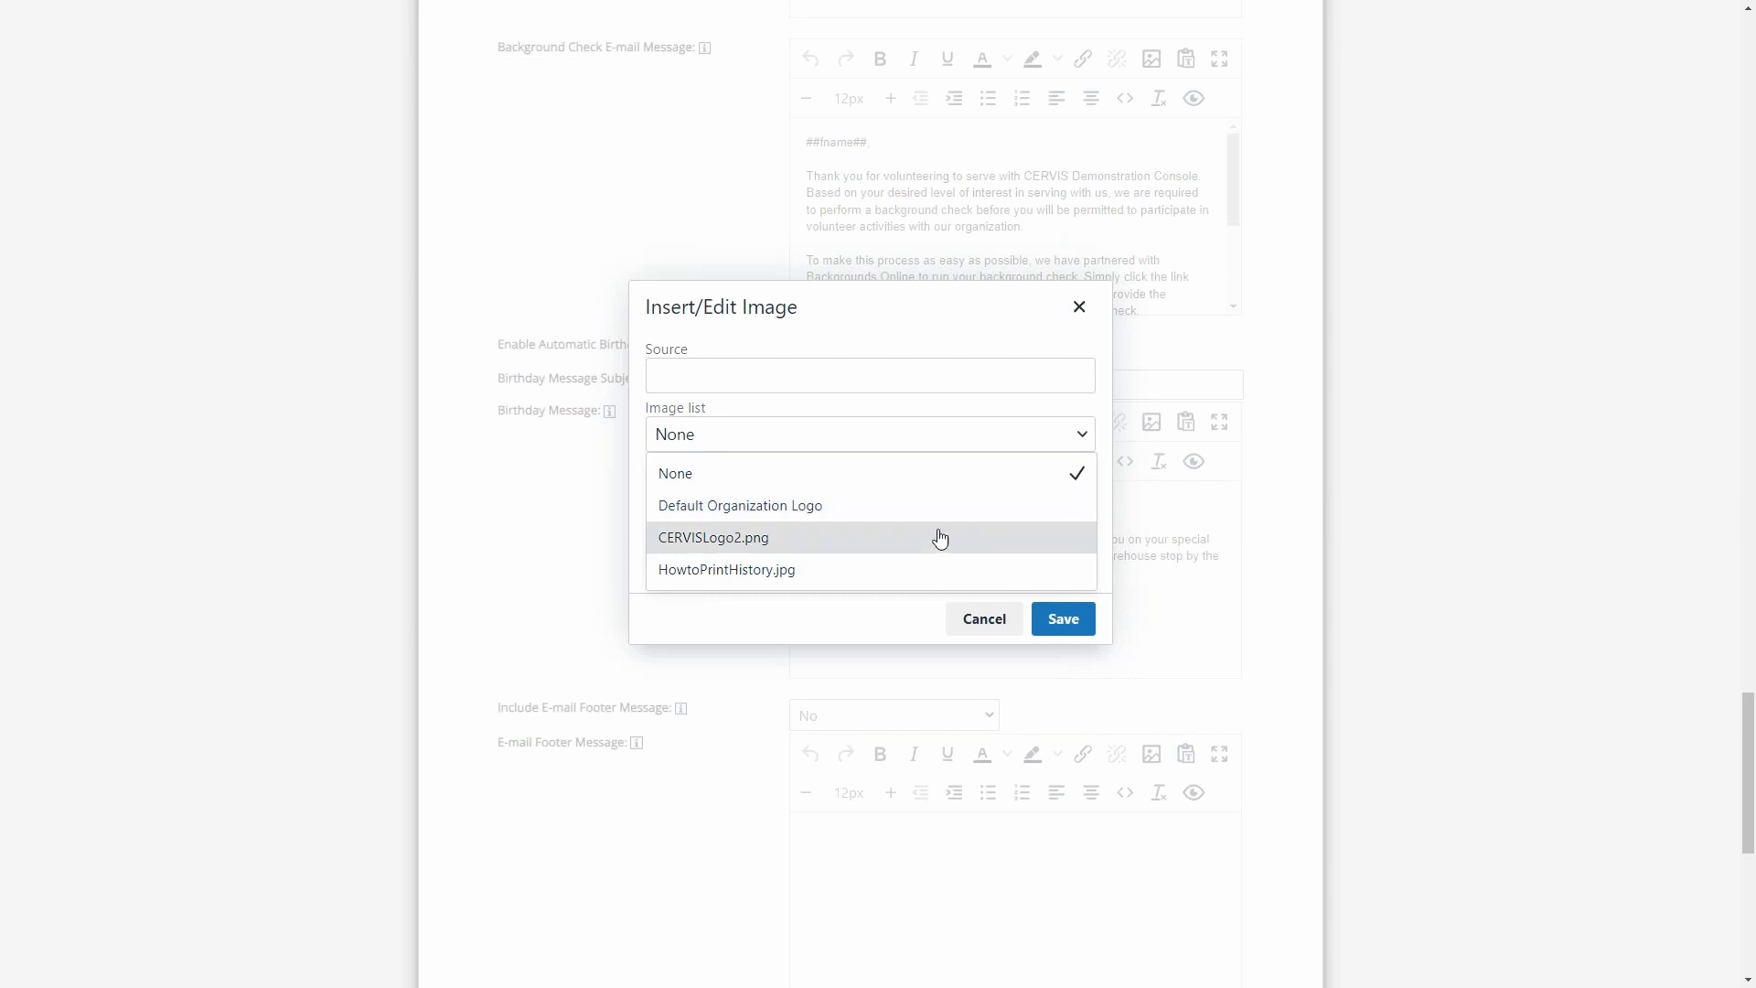
left_click(979, 622)
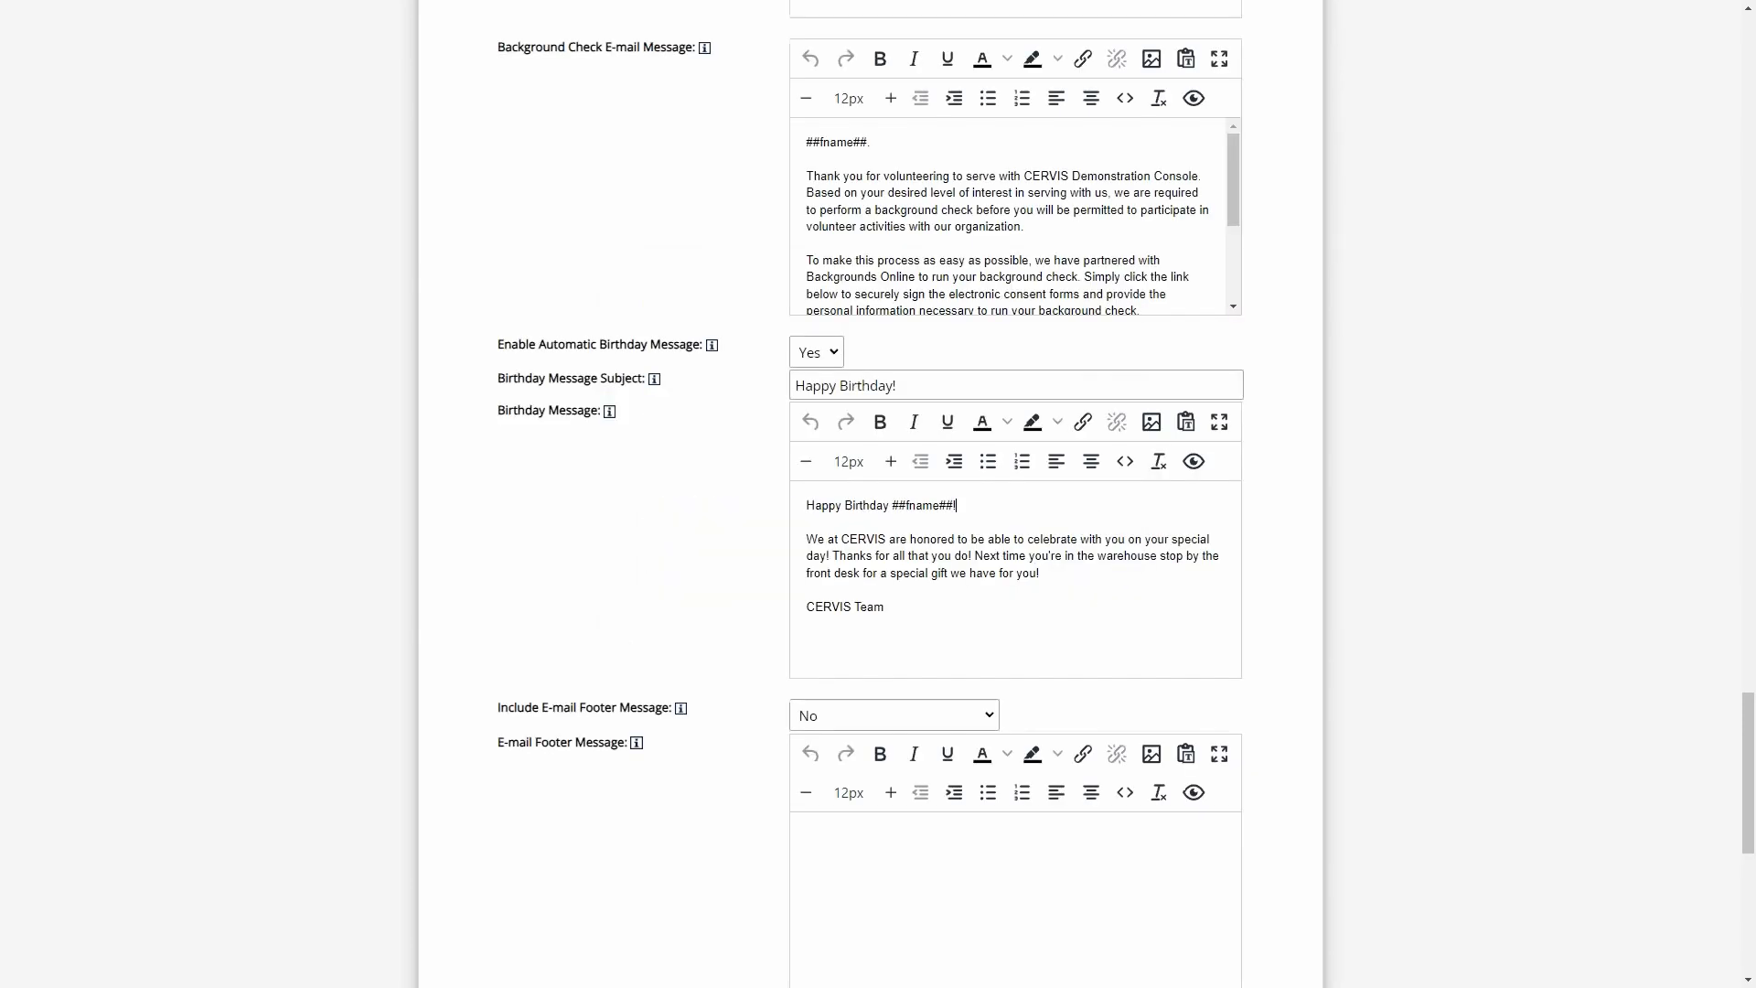
- Examine the HTML source code of the Birthday Message and close it without saving
left_click(1127, 461)
left_click_drag(964, 494, 647, 381)
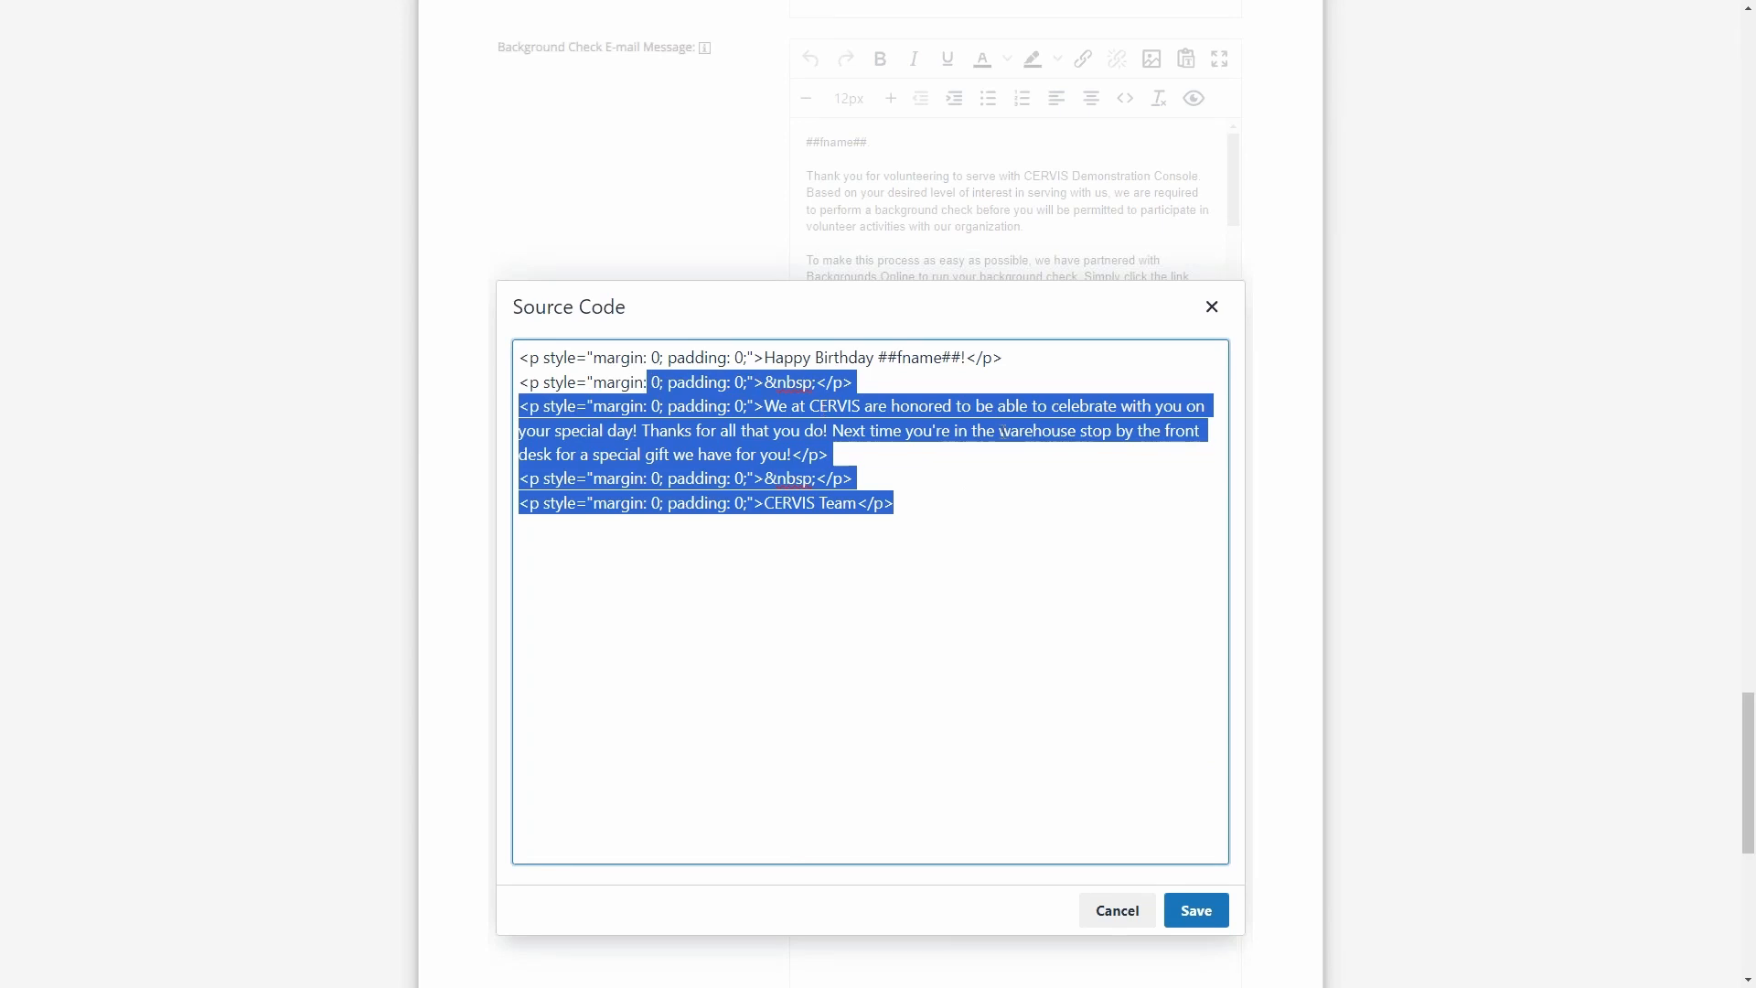
left_click(984, 506)
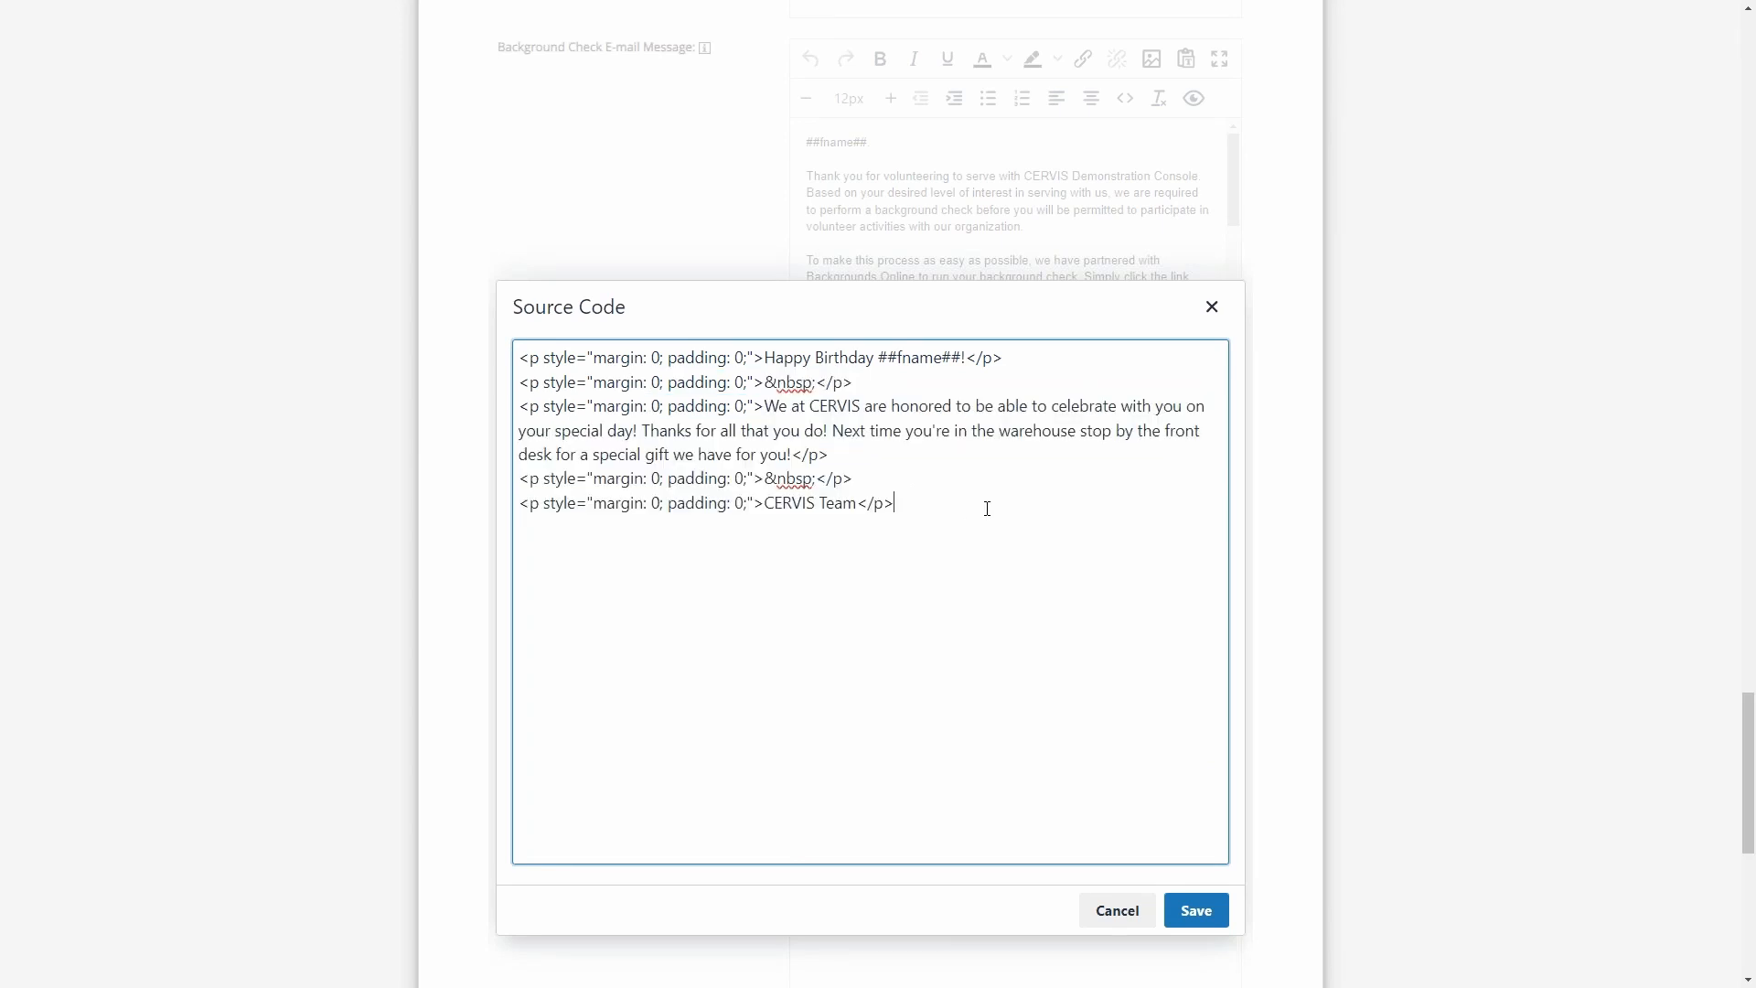
left_click(1125, 913)
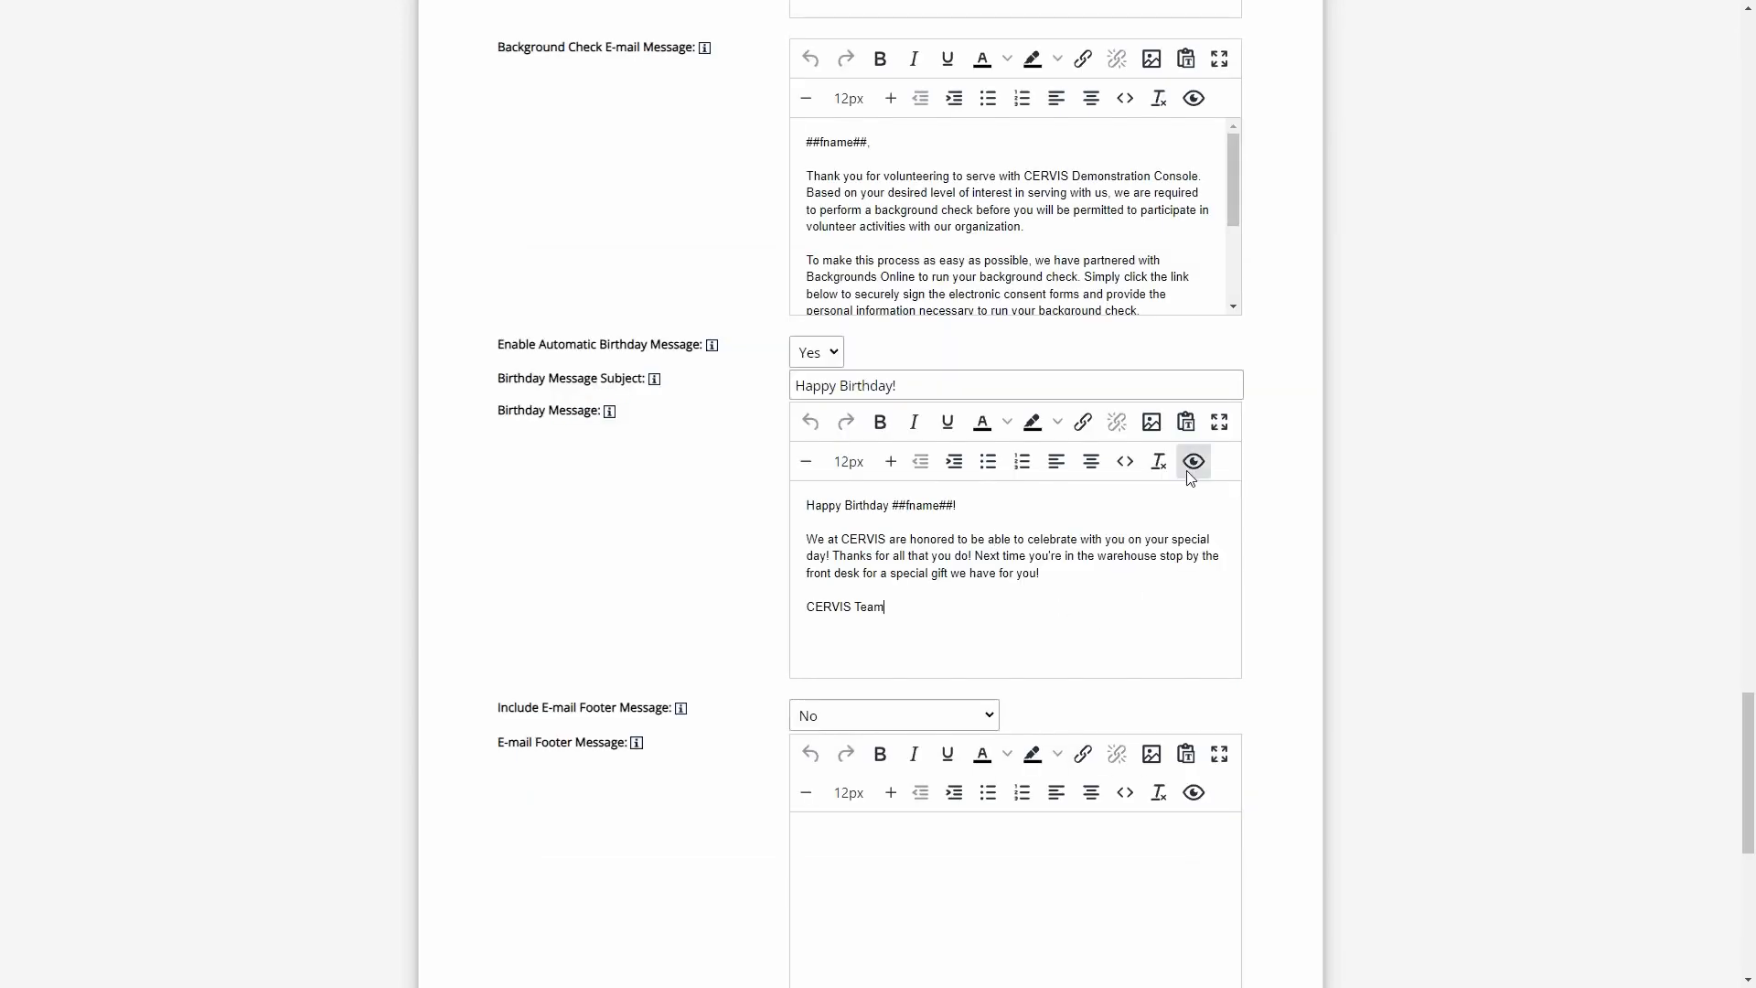
- Preview the Birthday Message as recipients receive it and close the preview
left_click(1193, 468)
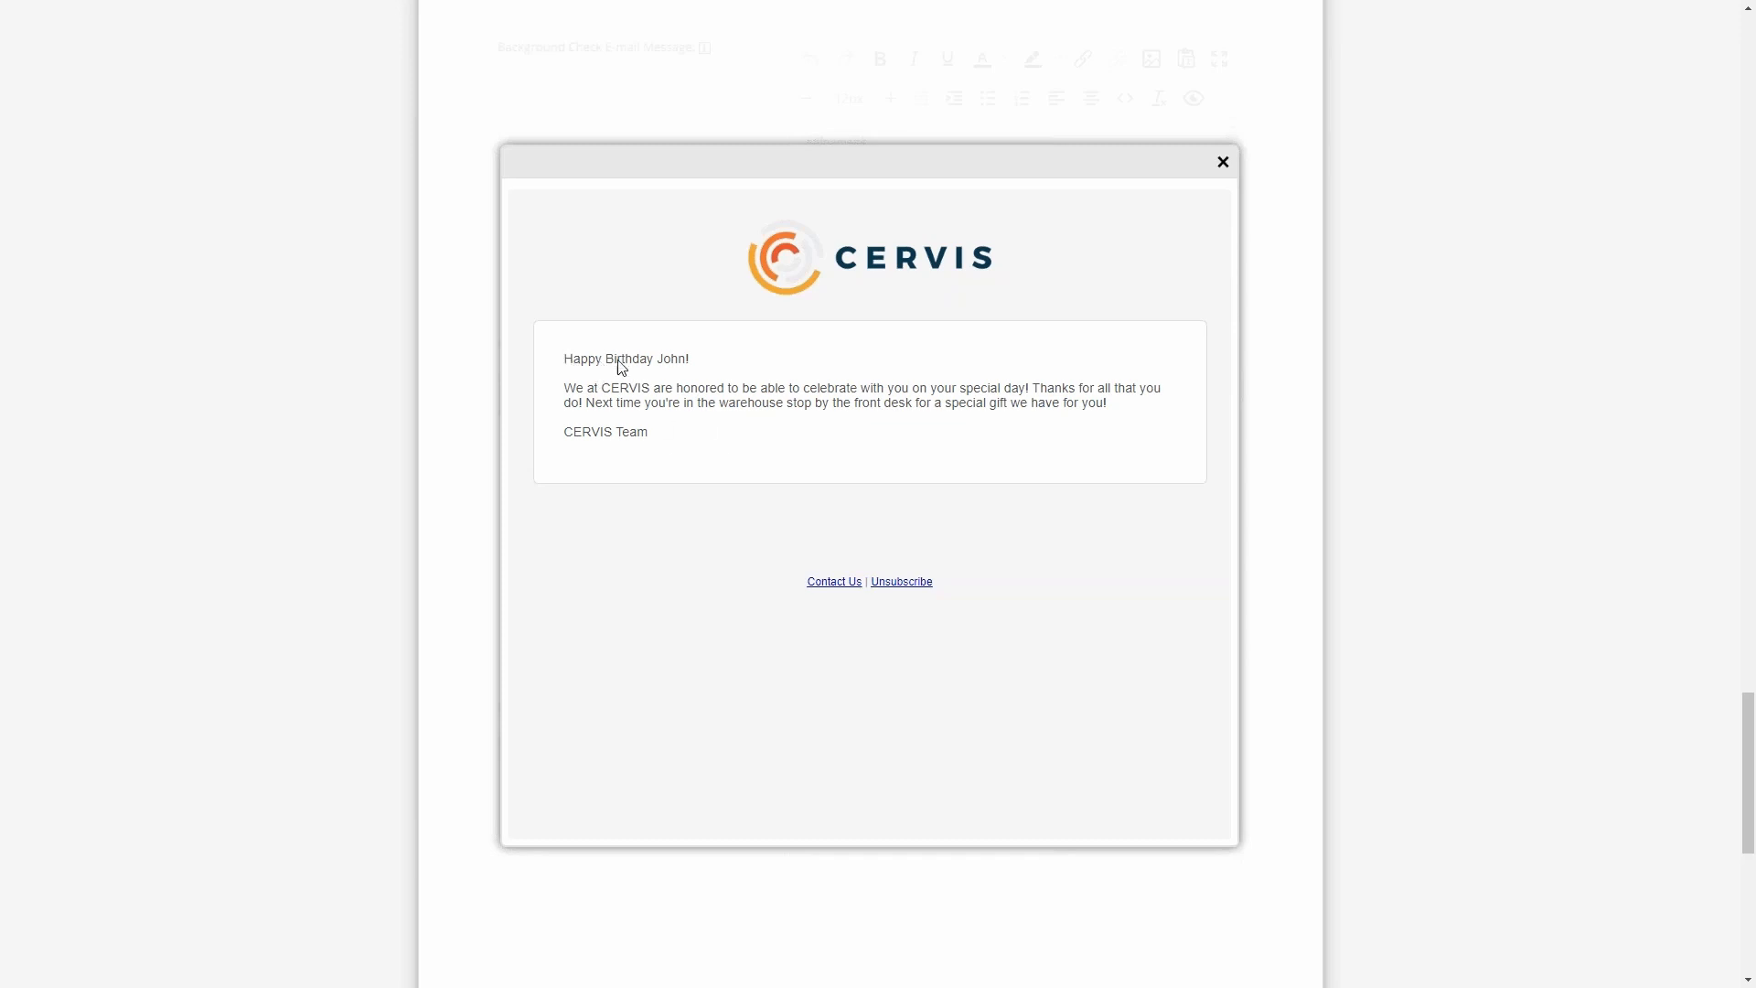
left_click(1223, 162)
left_click(980, 608)
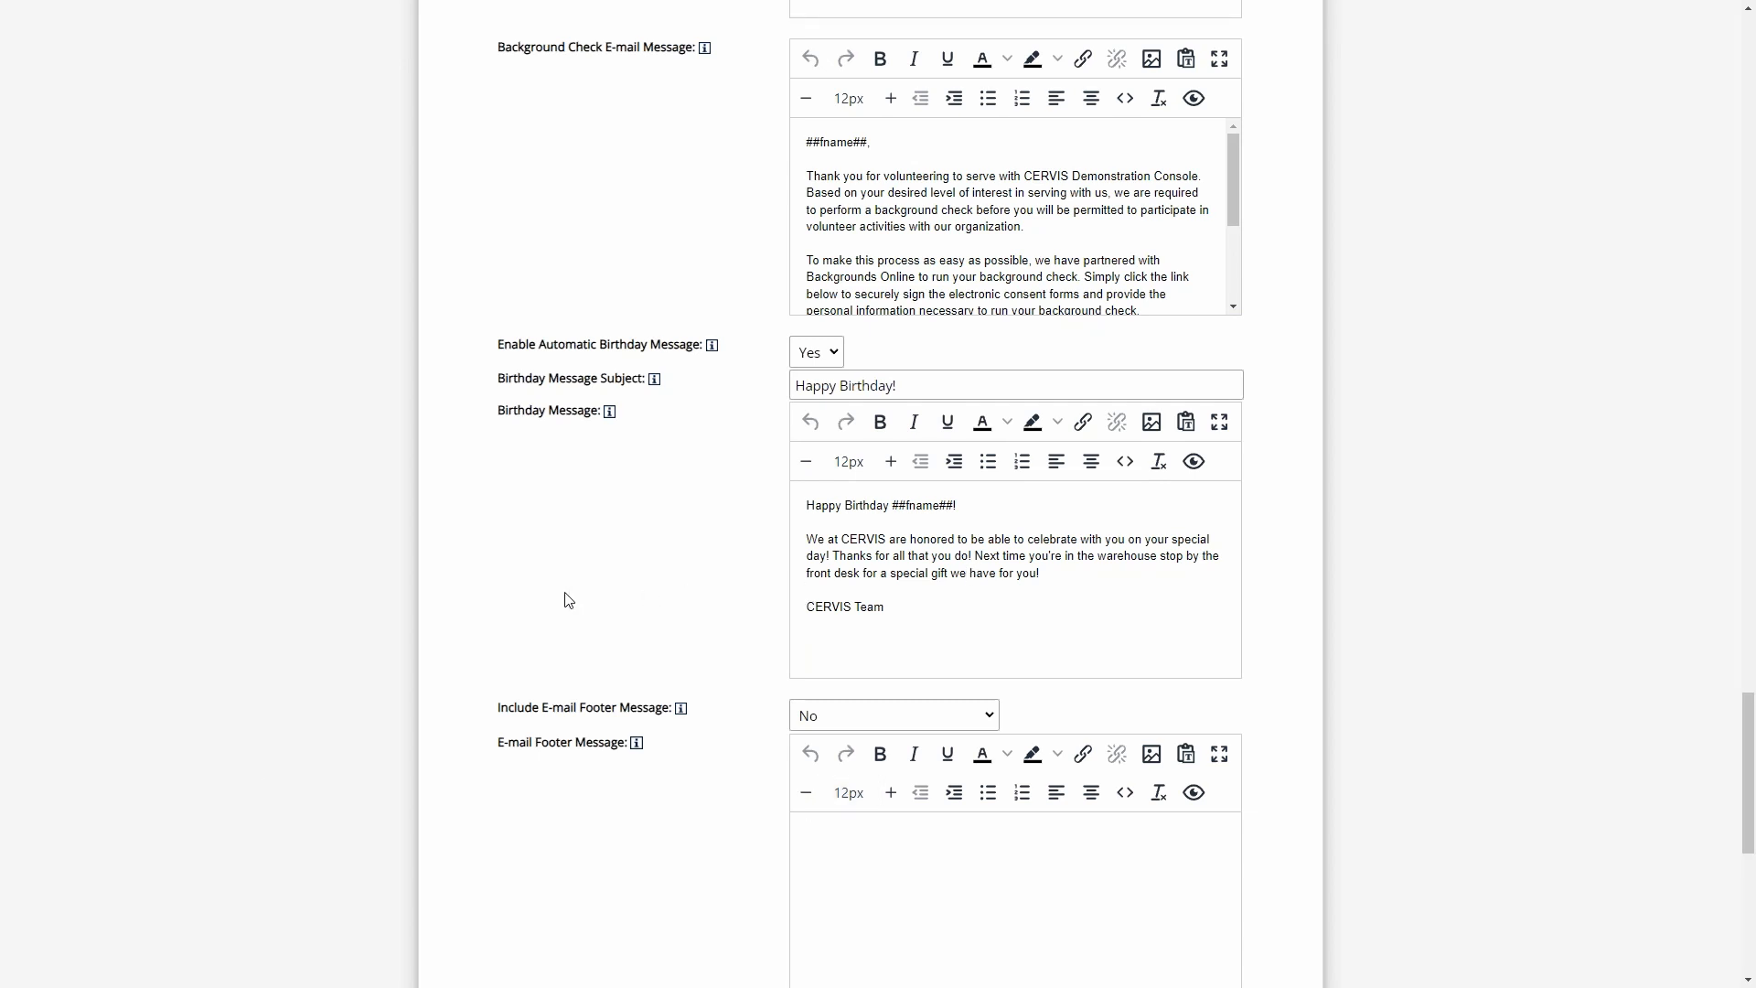
- Leave the system configuration without updating it and return to the main dashboard
scroll(640, 613, "down", 2)
scroll(661, 625, "down", 6)
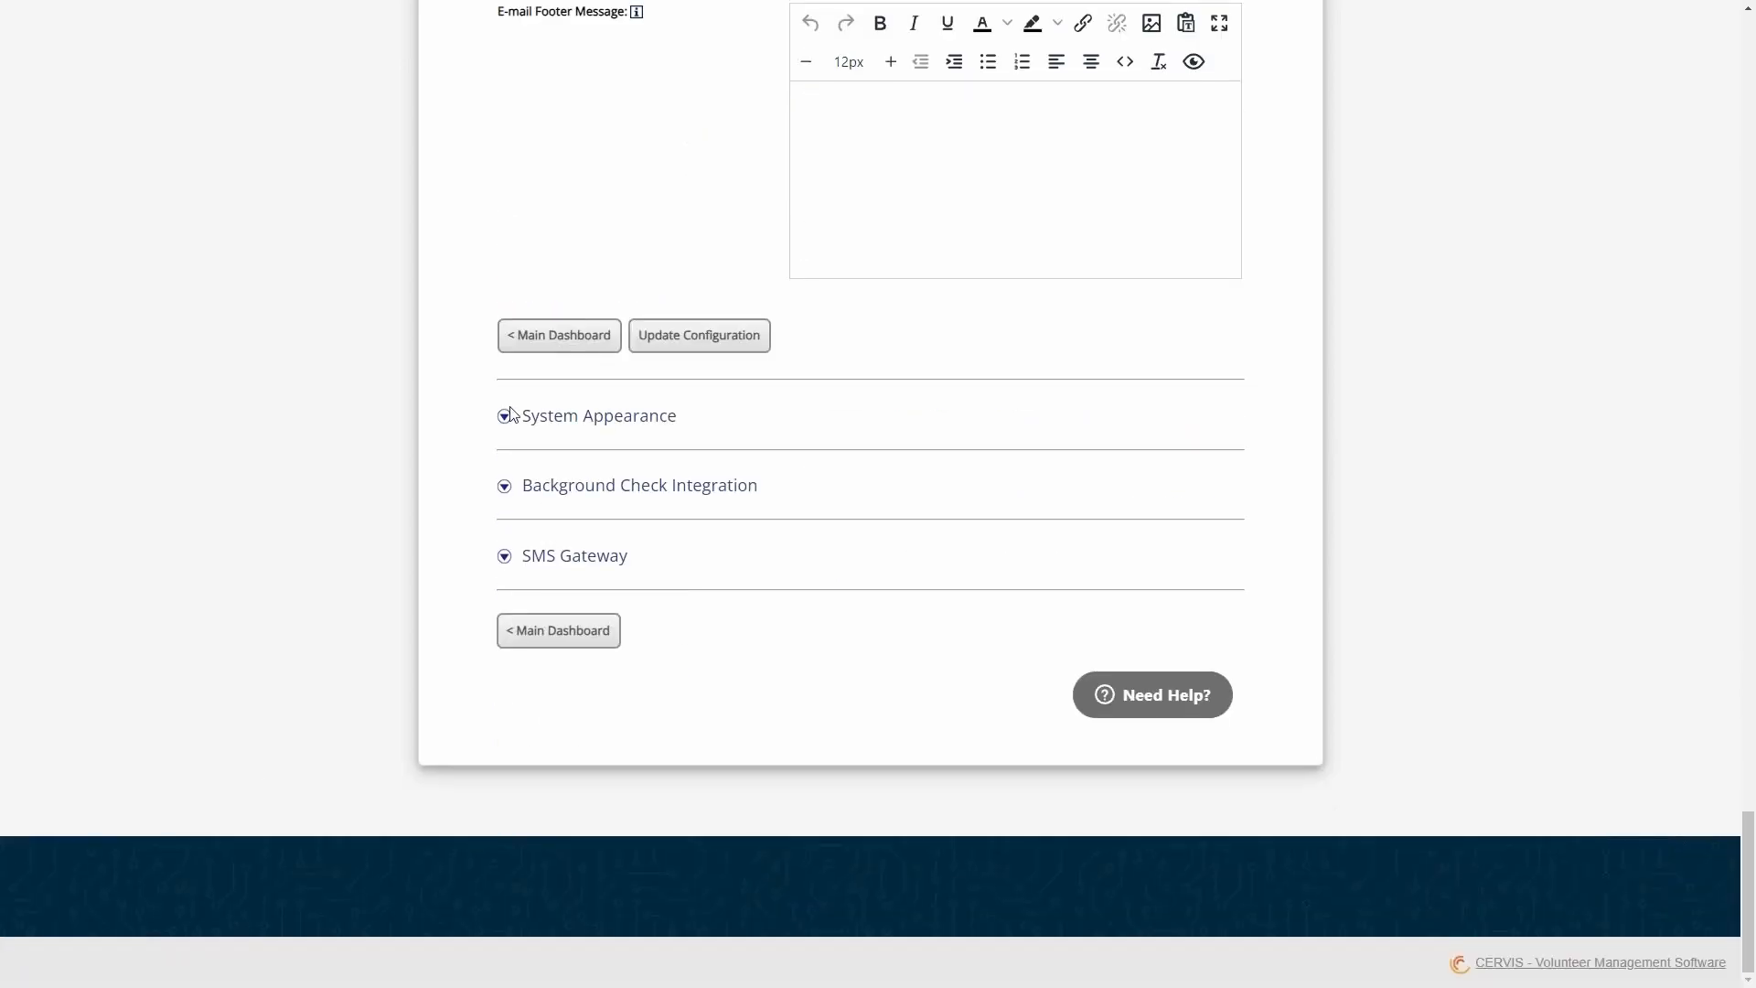
left_click(546, 345)
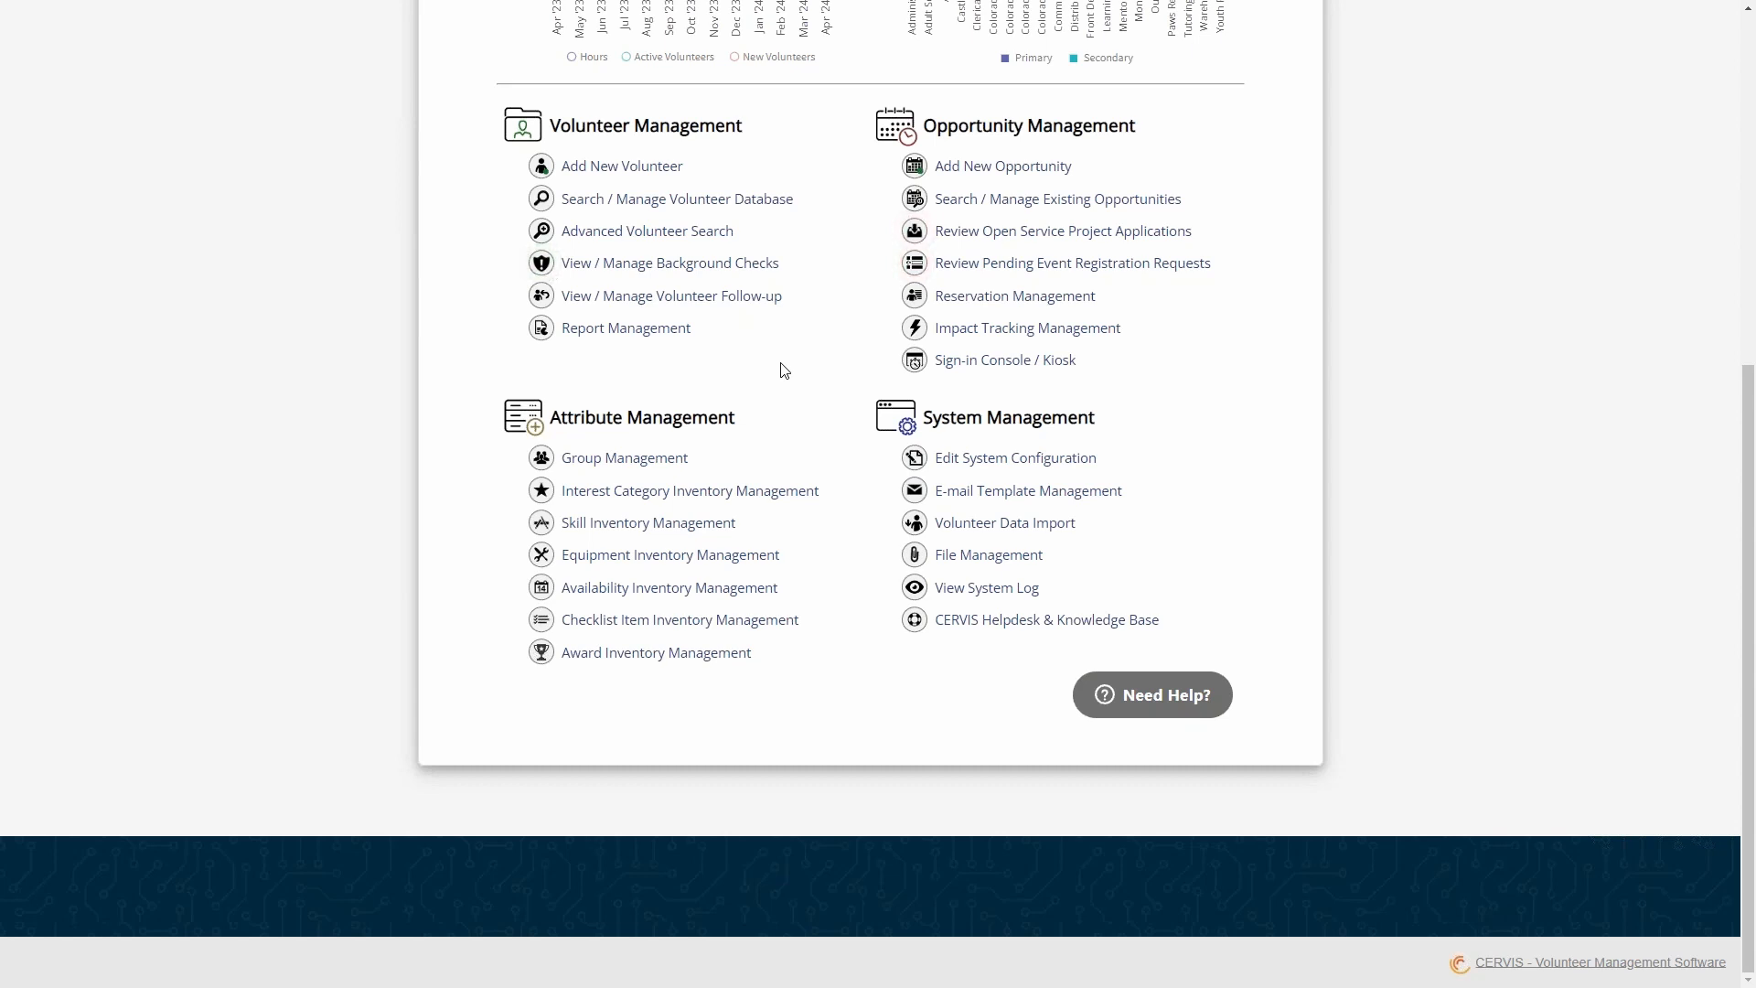
scroll(809, 388, "up", 4)
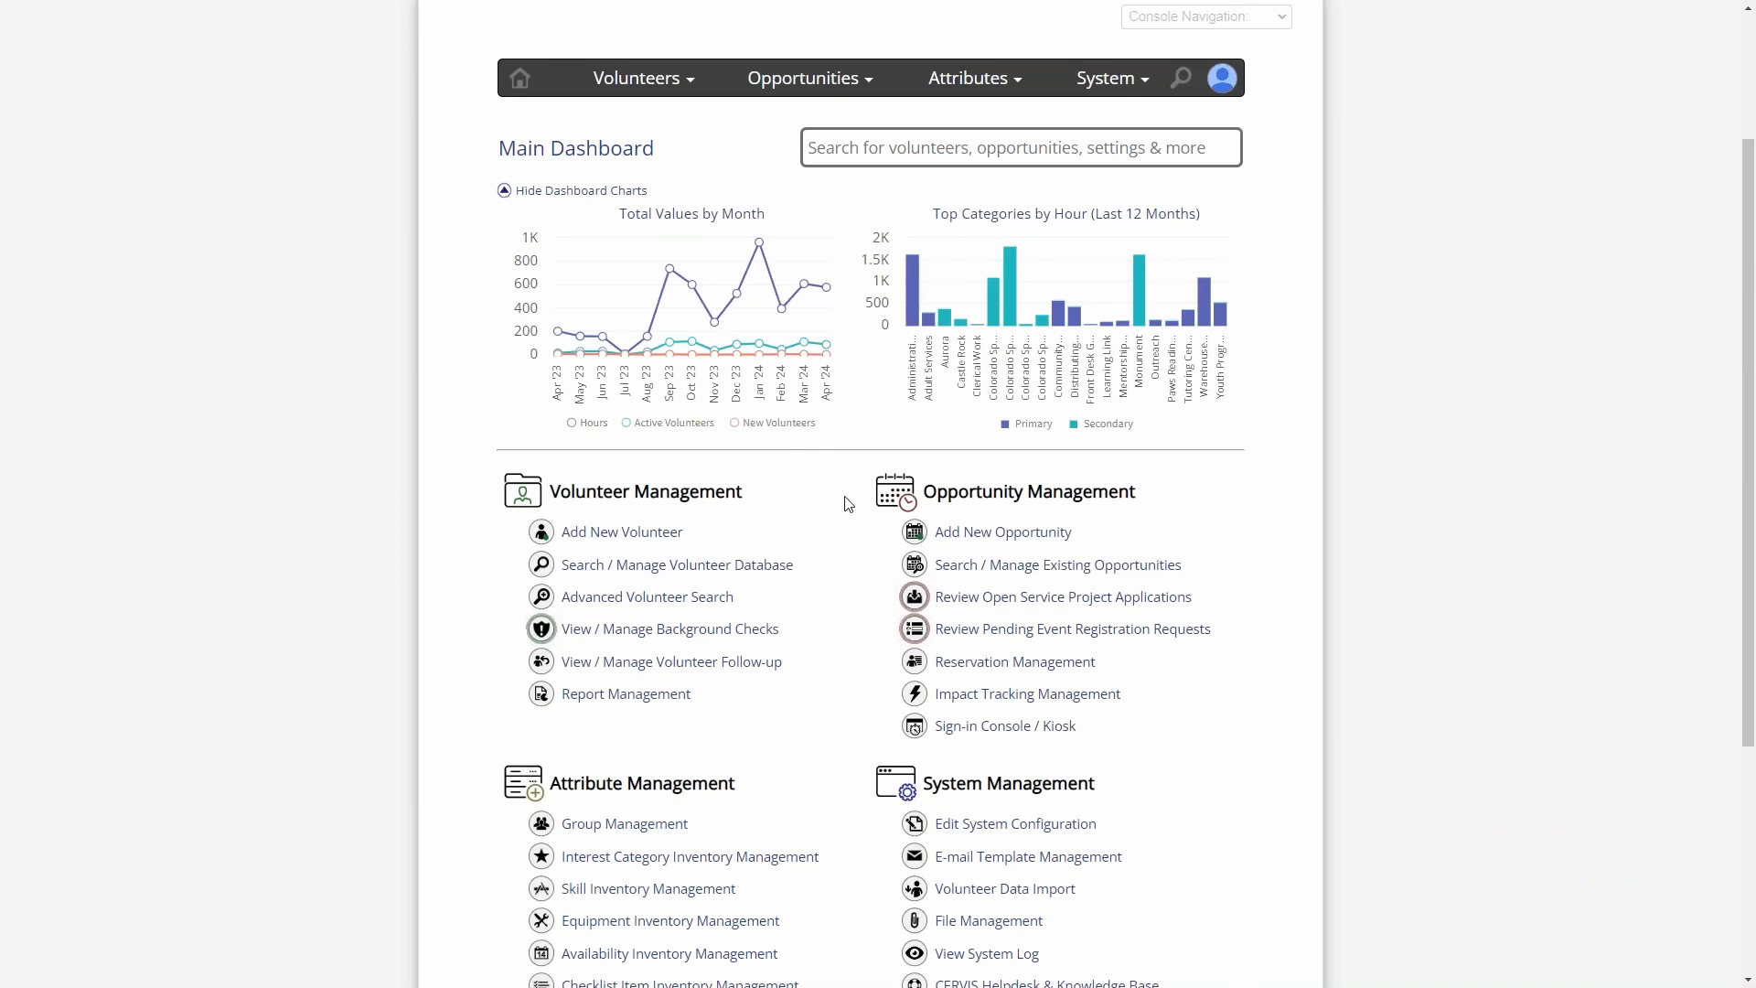
- Search the CERVIS Customer Support help widget on the main dashboard for "email"
scroll(844, 494, "down", 4)
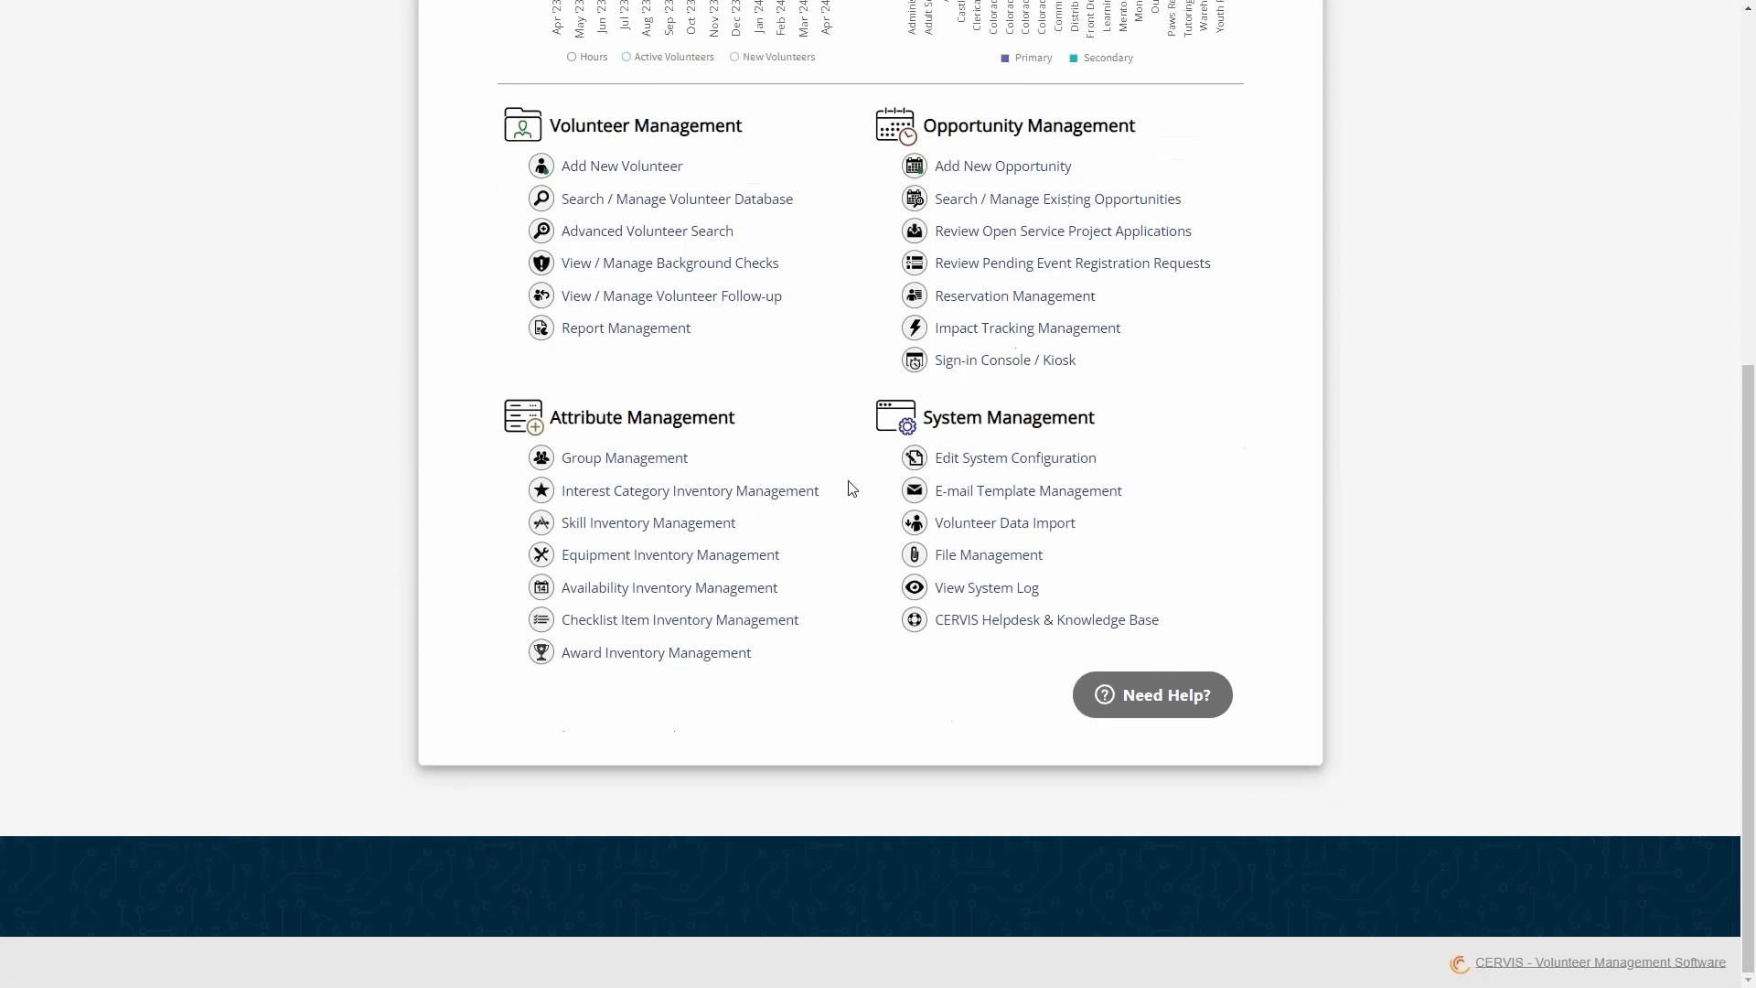
left_click(1158, 705)
type("em")
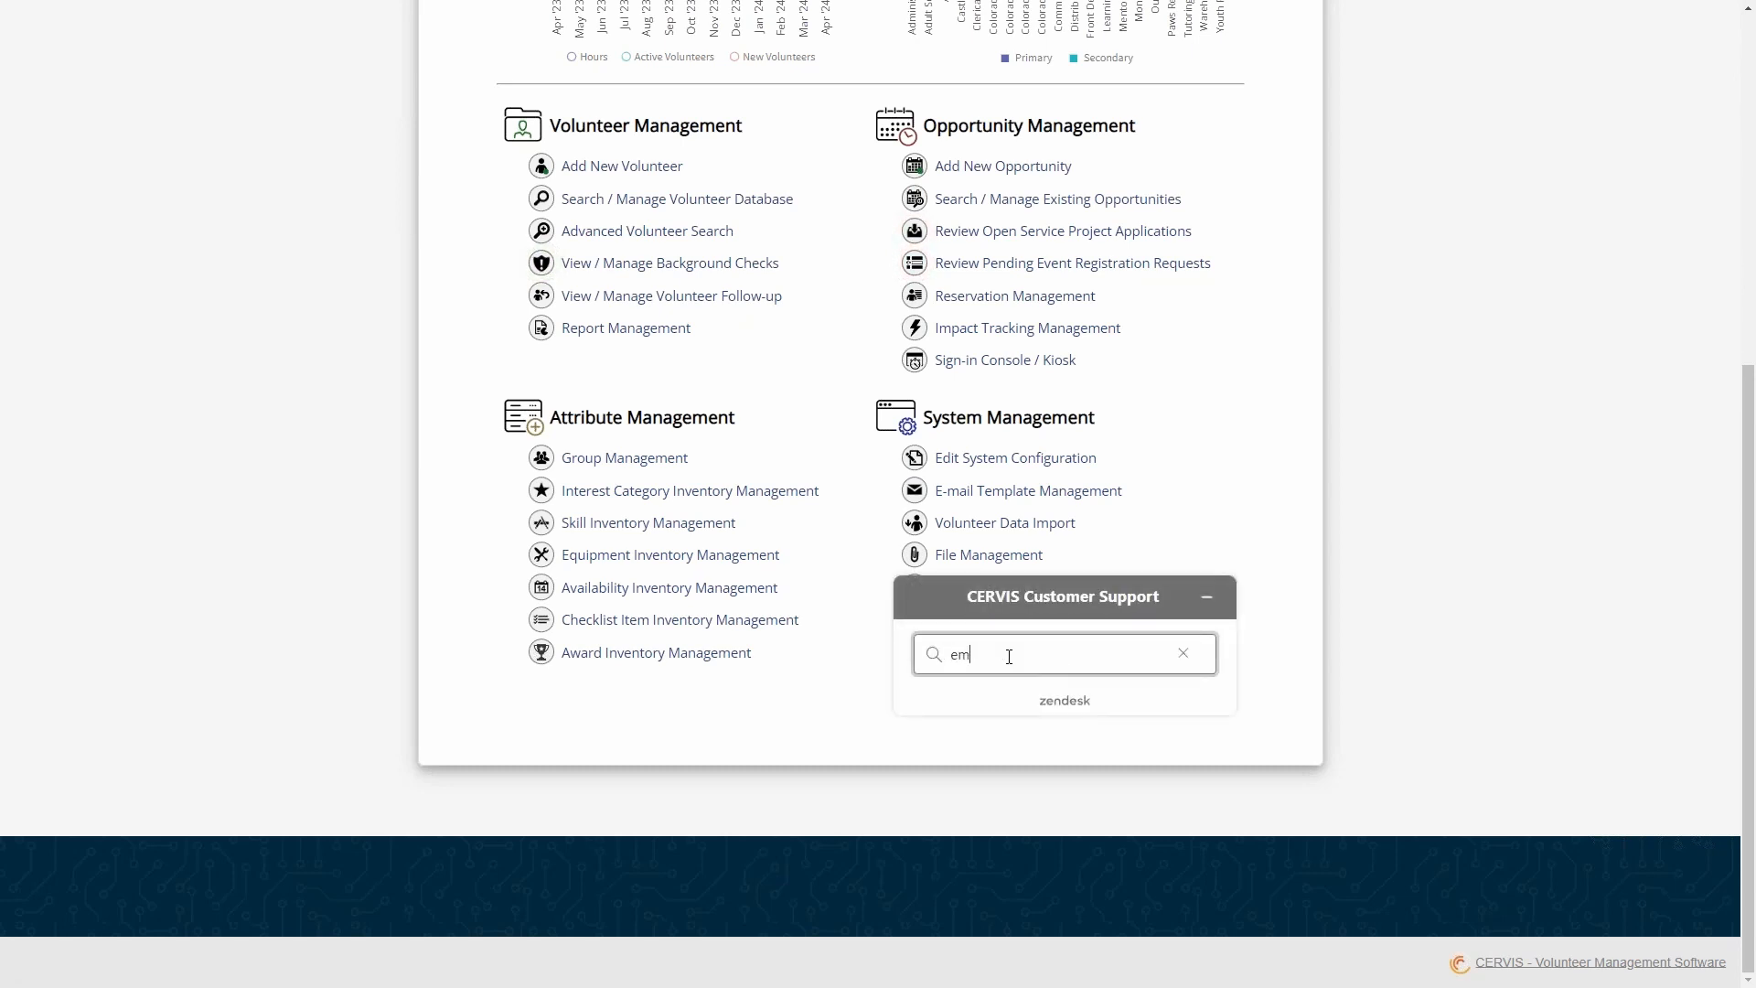
type("ail")
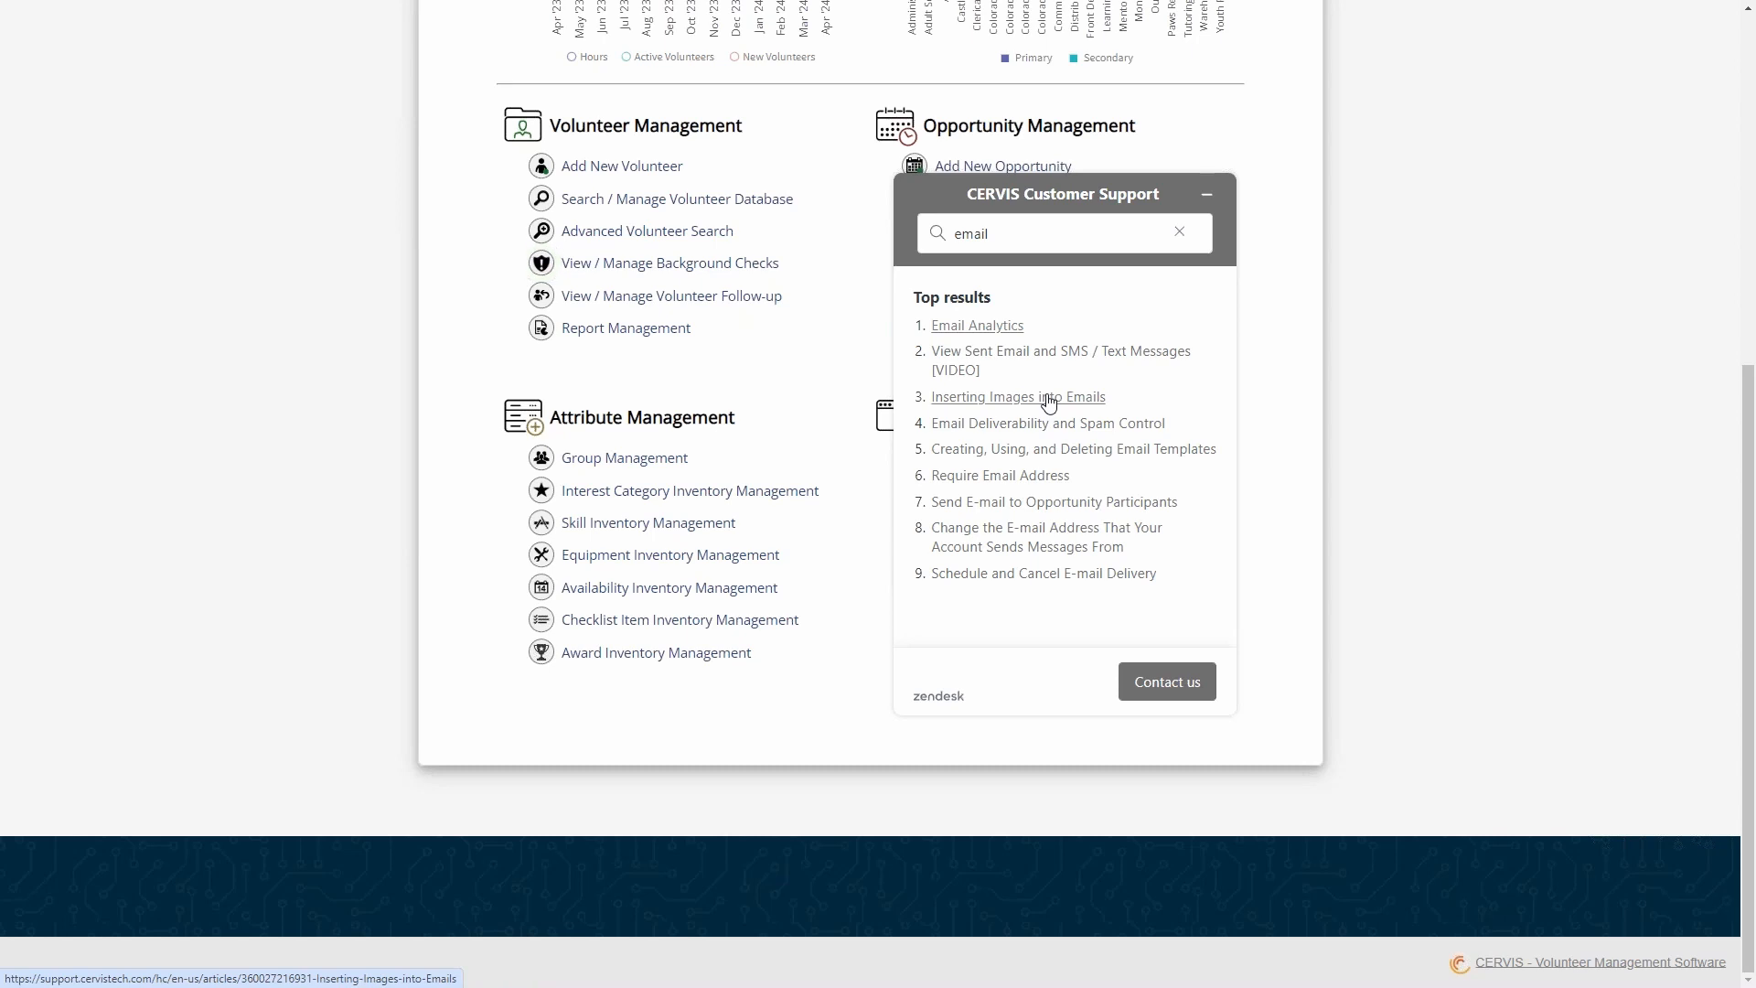
- Open the Priority Email Support contact form, examine its fields and attachment option, and close it without sending a request
left_click(1173, 695)
left_click(1109, 519)
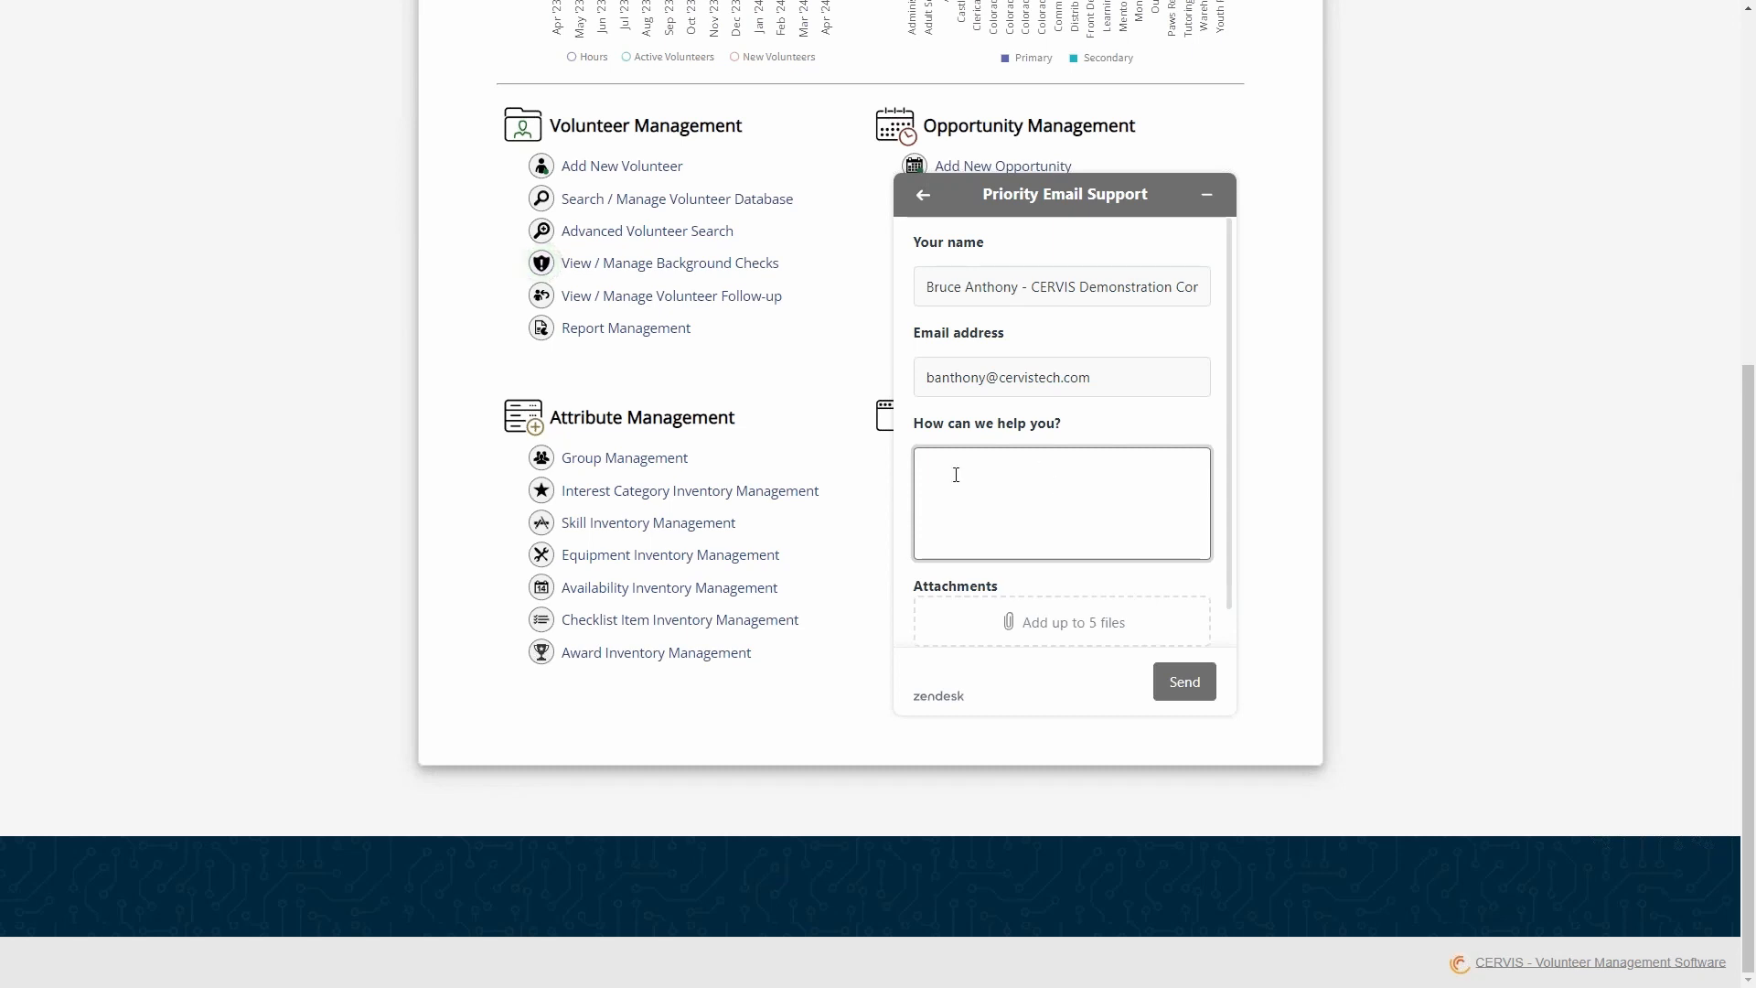
scroll(1043, 483, "down", 1)
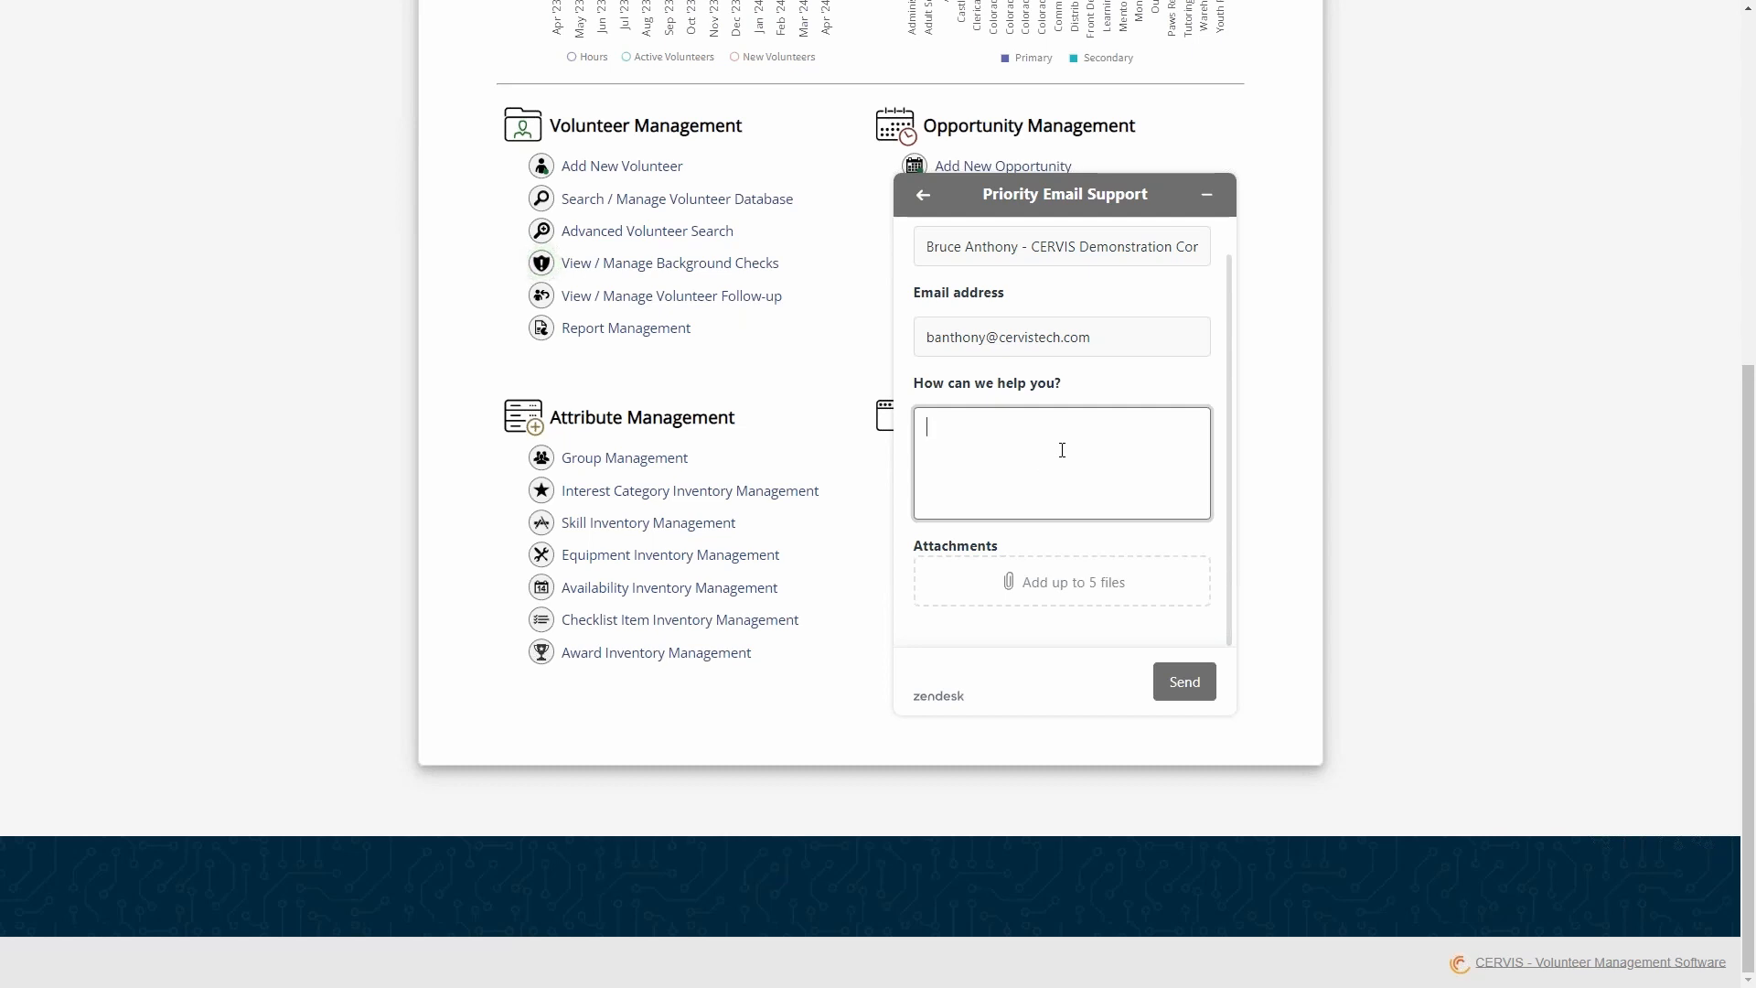
left_click(1206, 194)
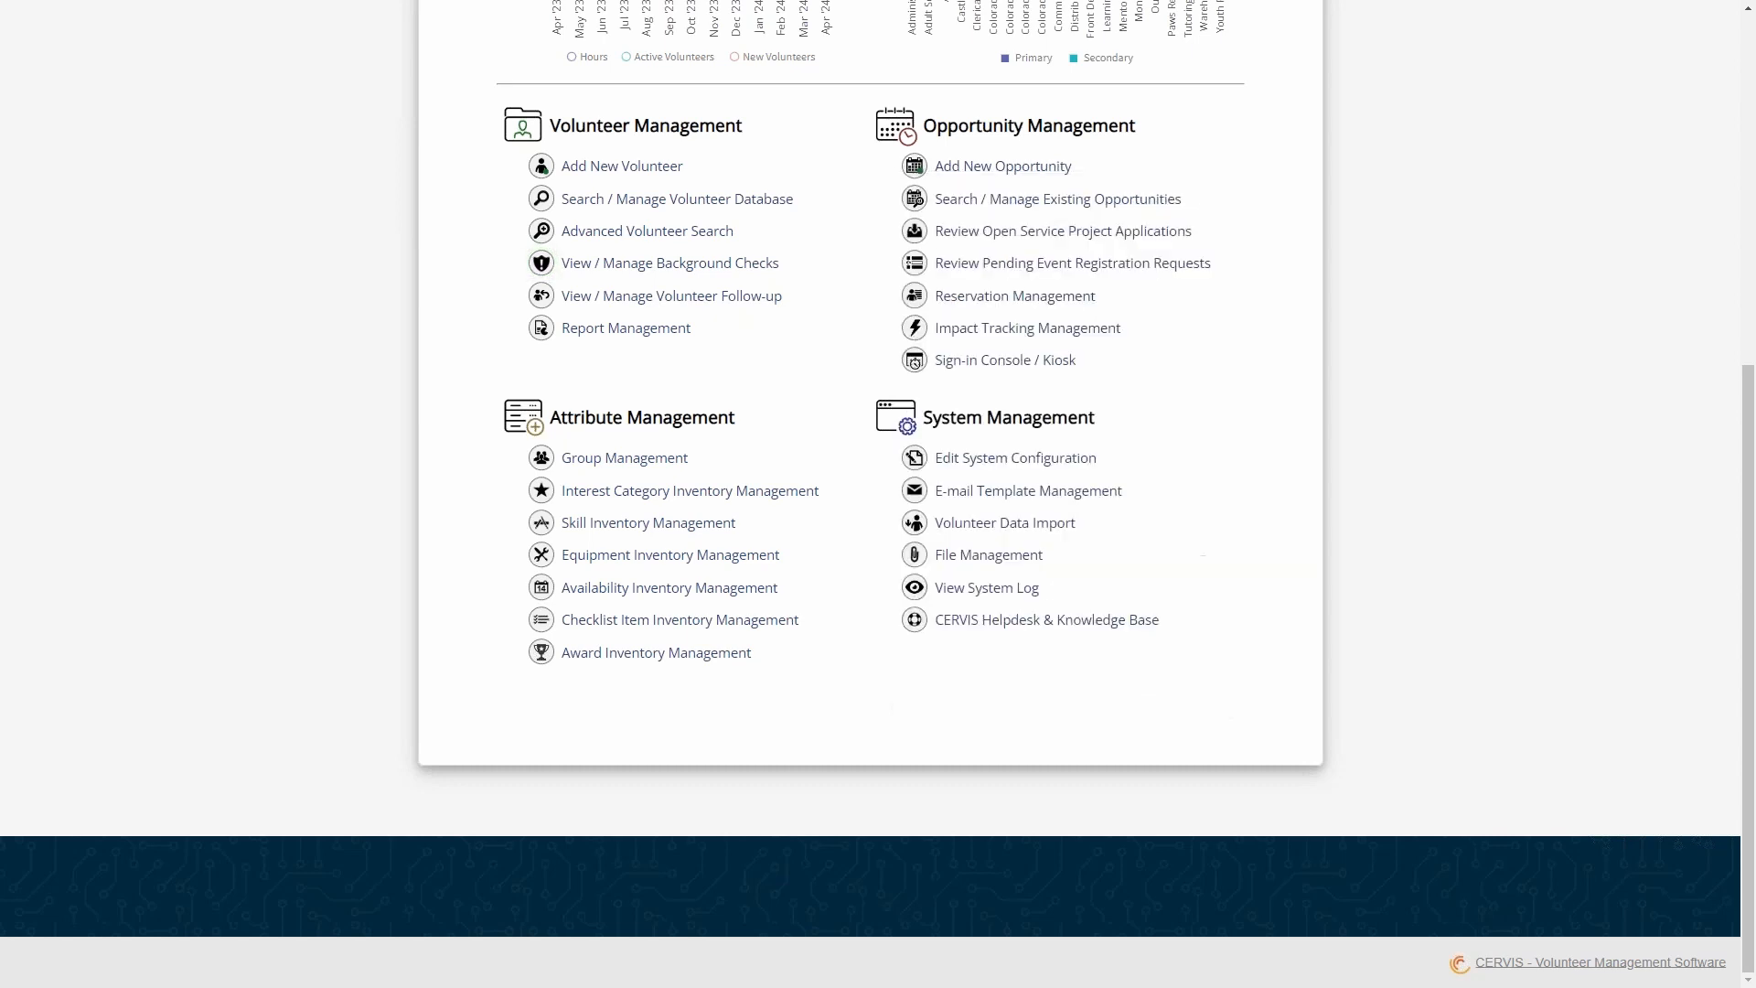
scroll(1262, 406, "up", 6)
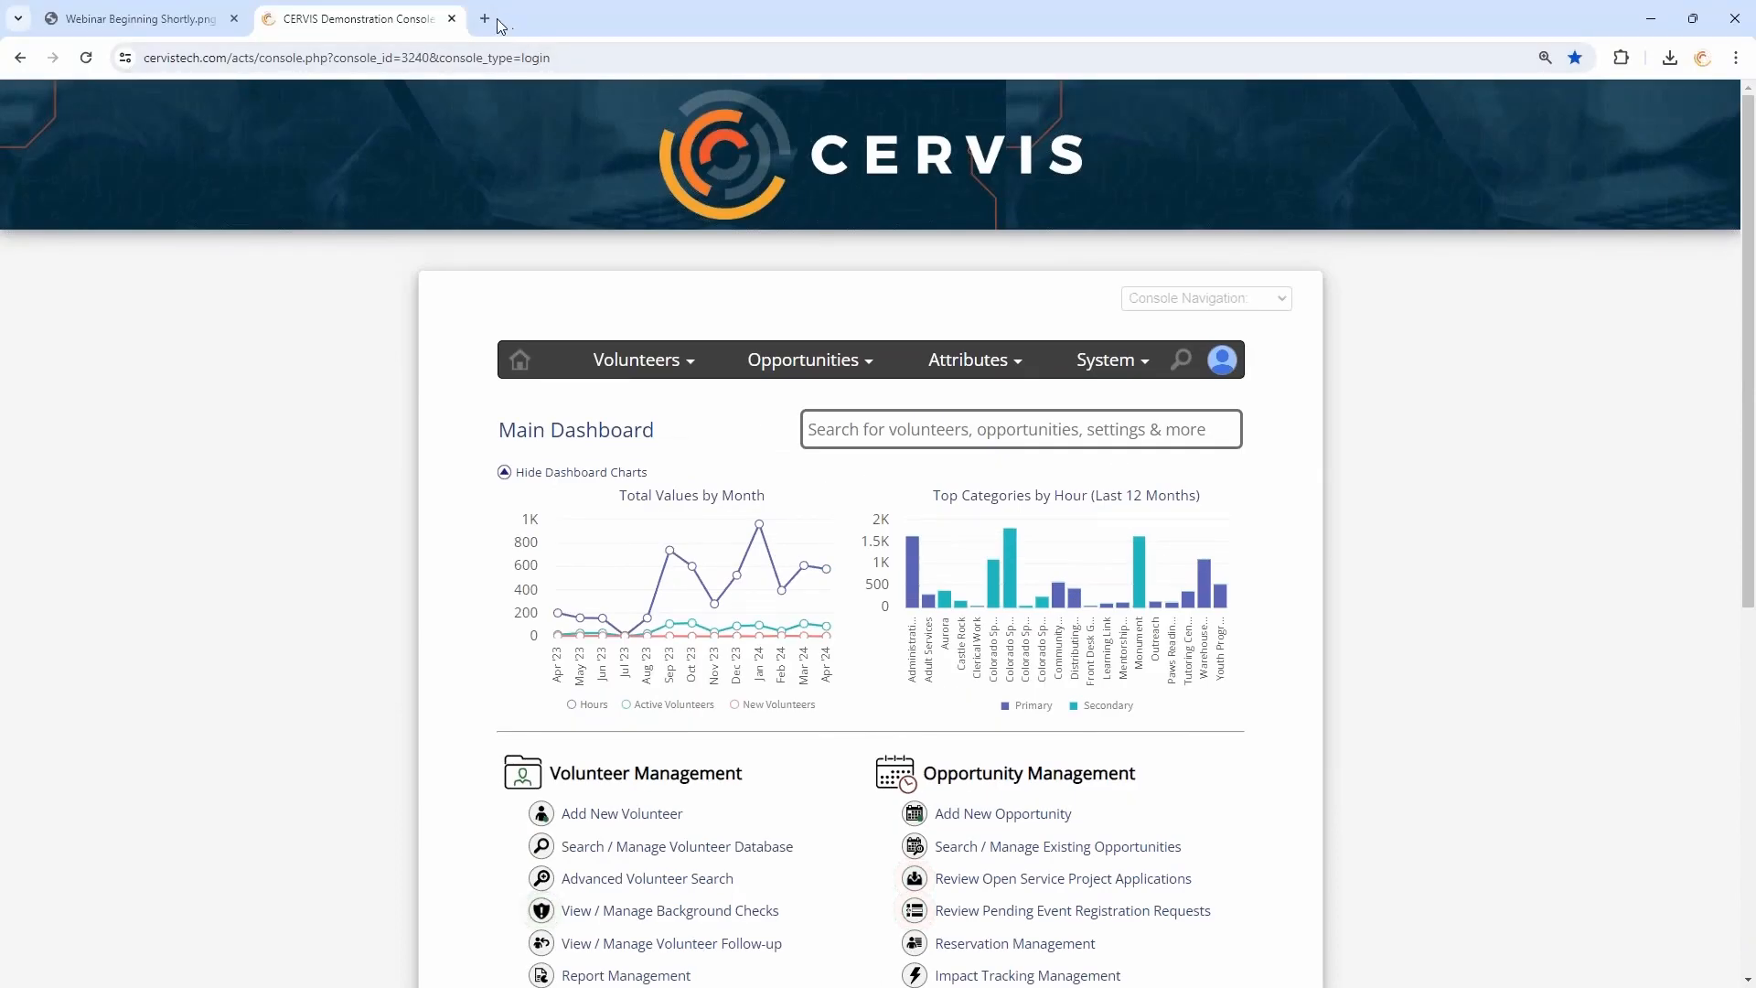
- Open video.cervistech.com in a new browser tab and reduce the page zoom to 100%
left_click(479, 19)
type("v")
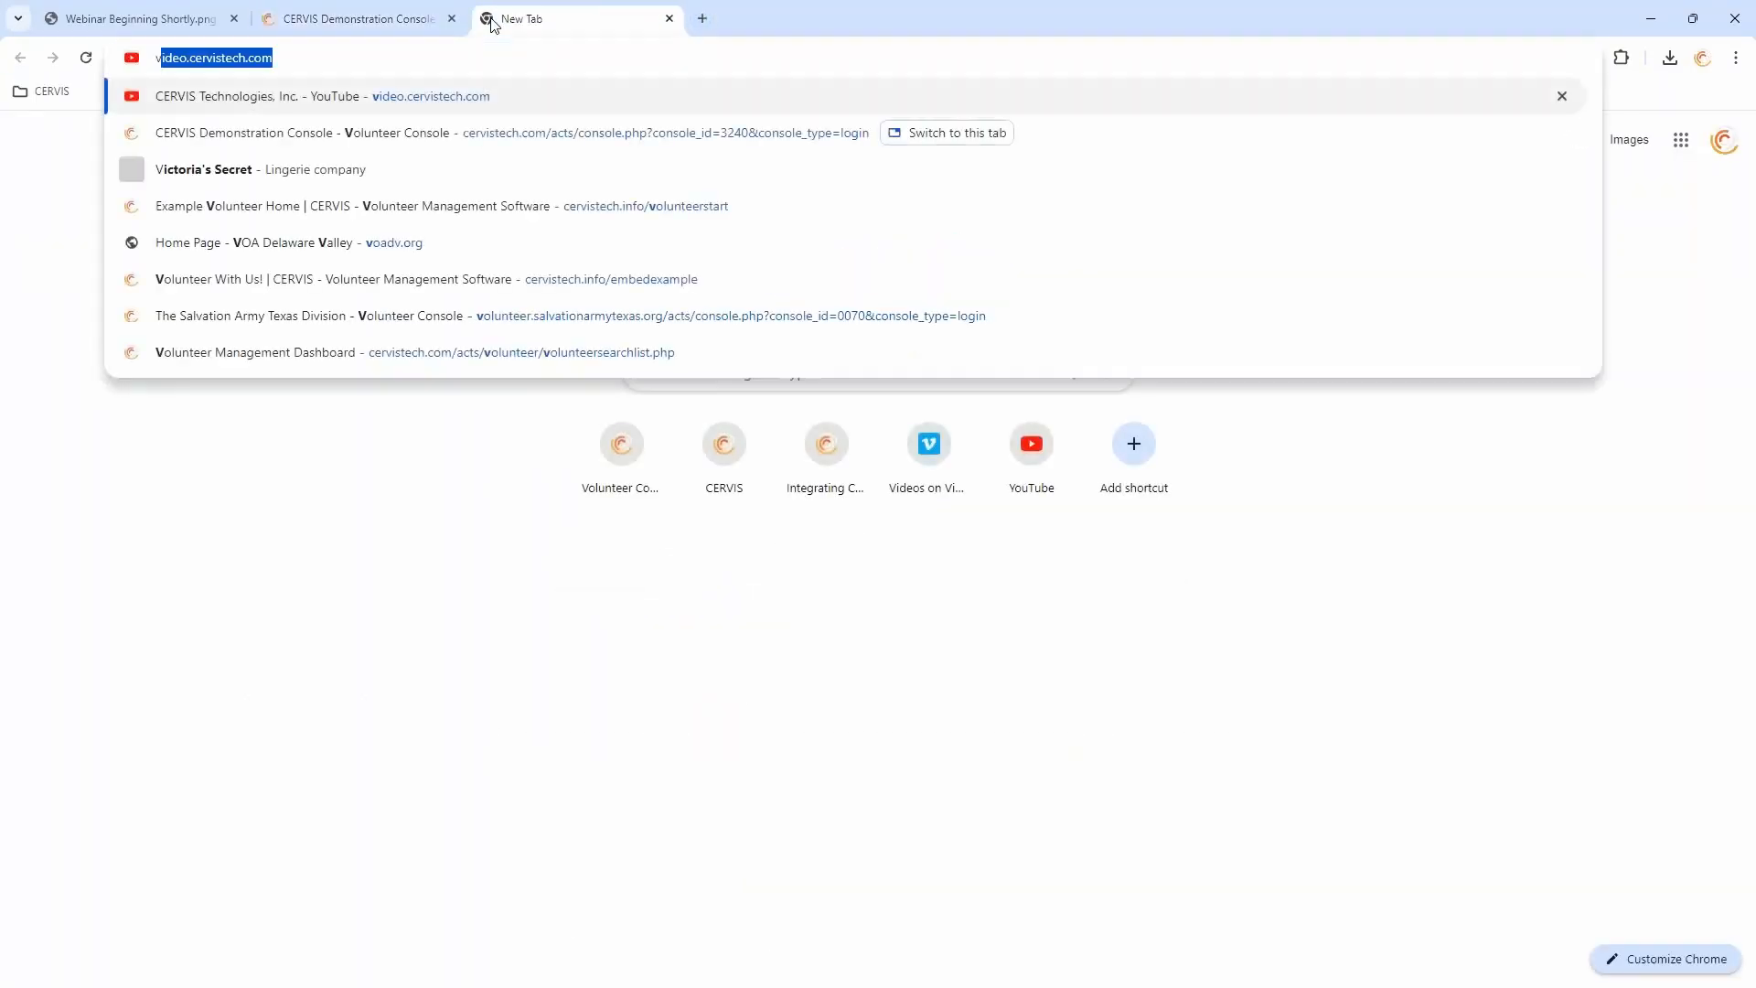
type("ideo.cervistech.c")
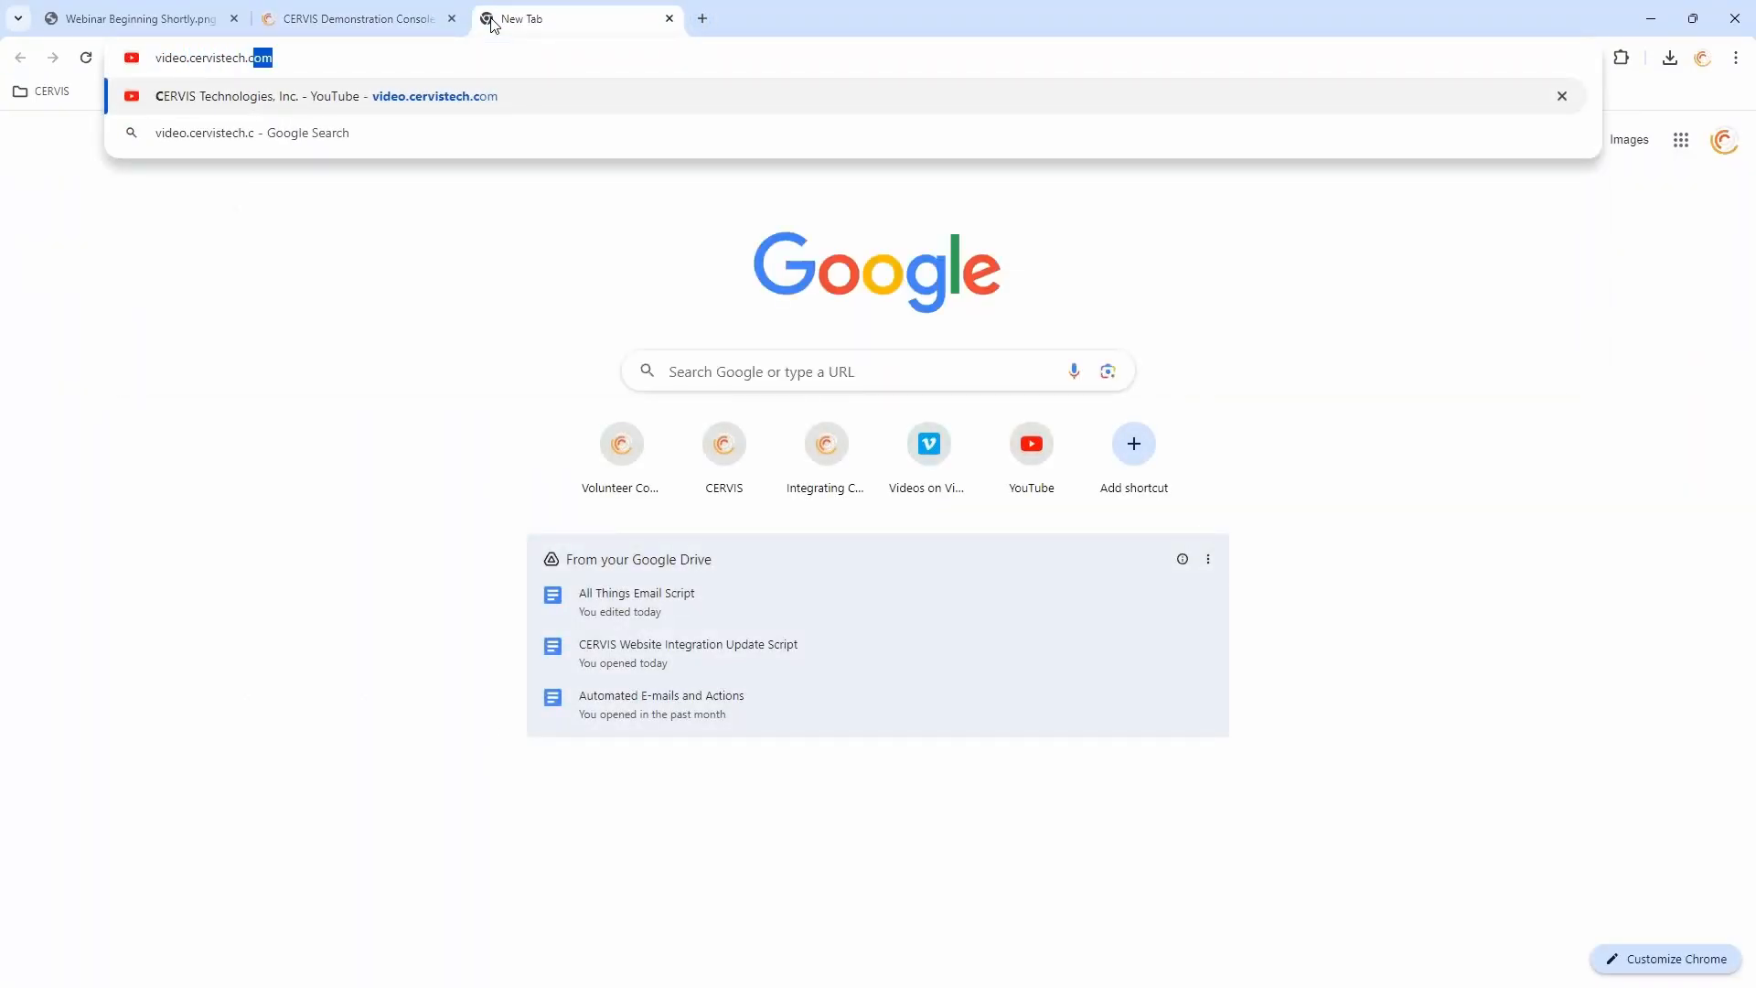
type("om")
key("Return")
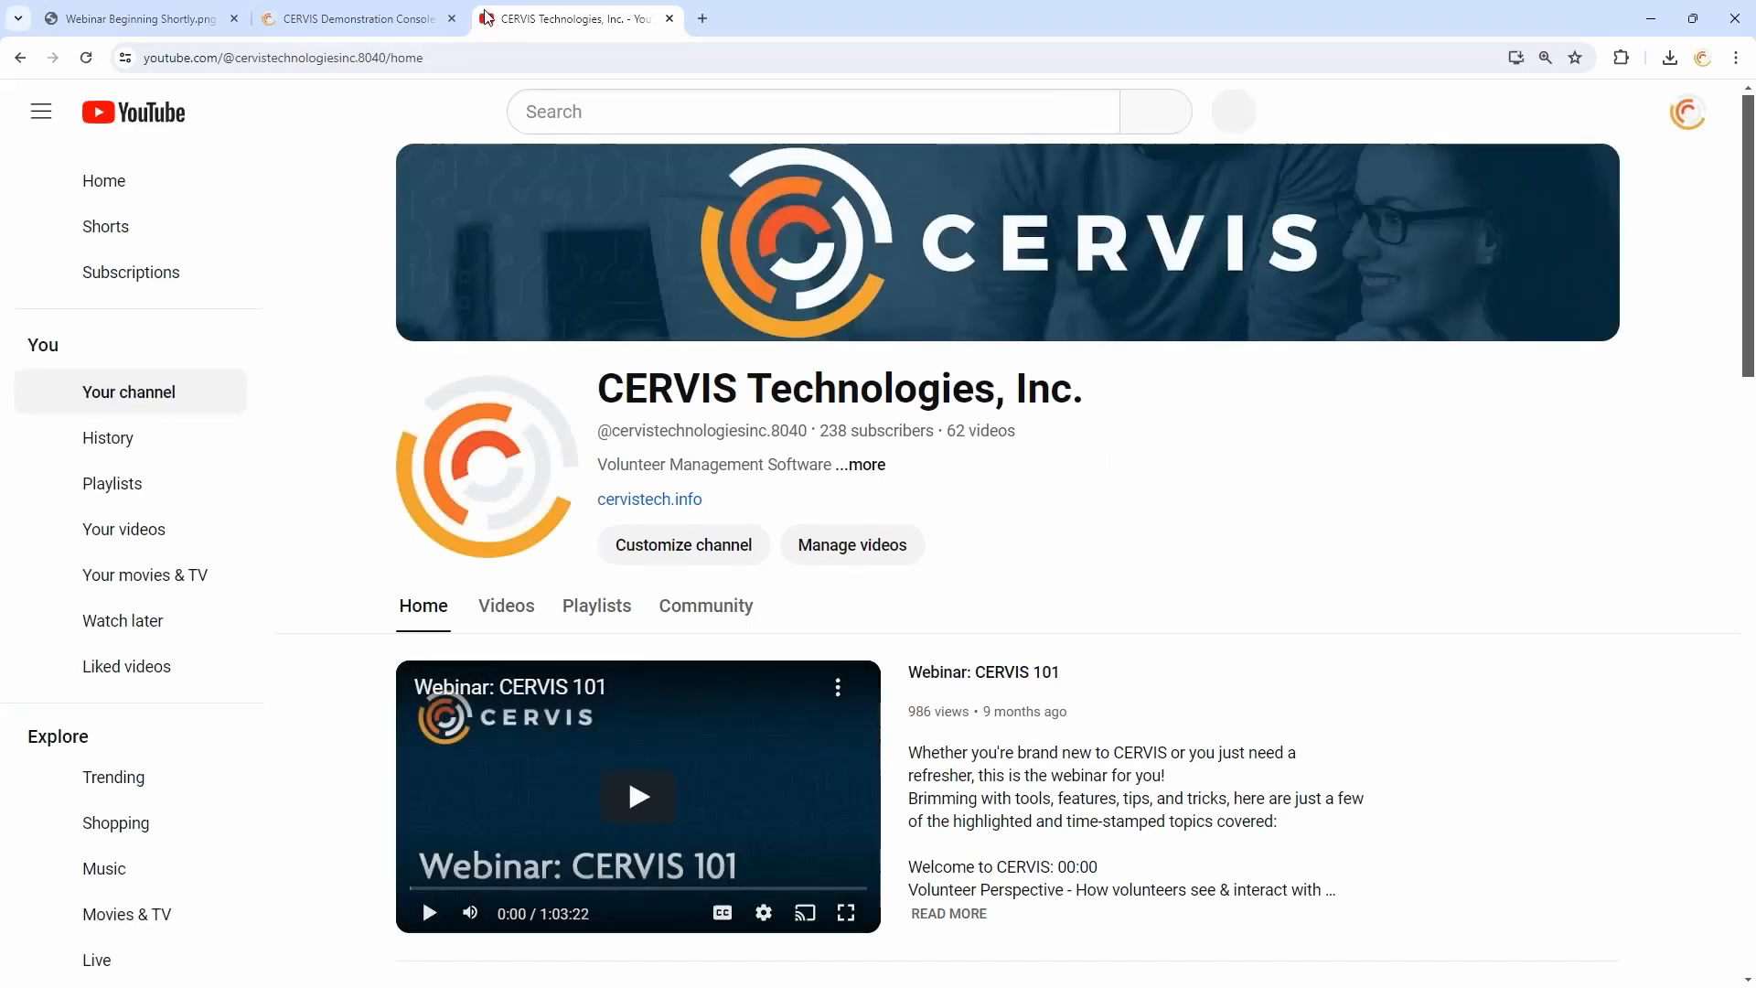
key("ctrl+minus")
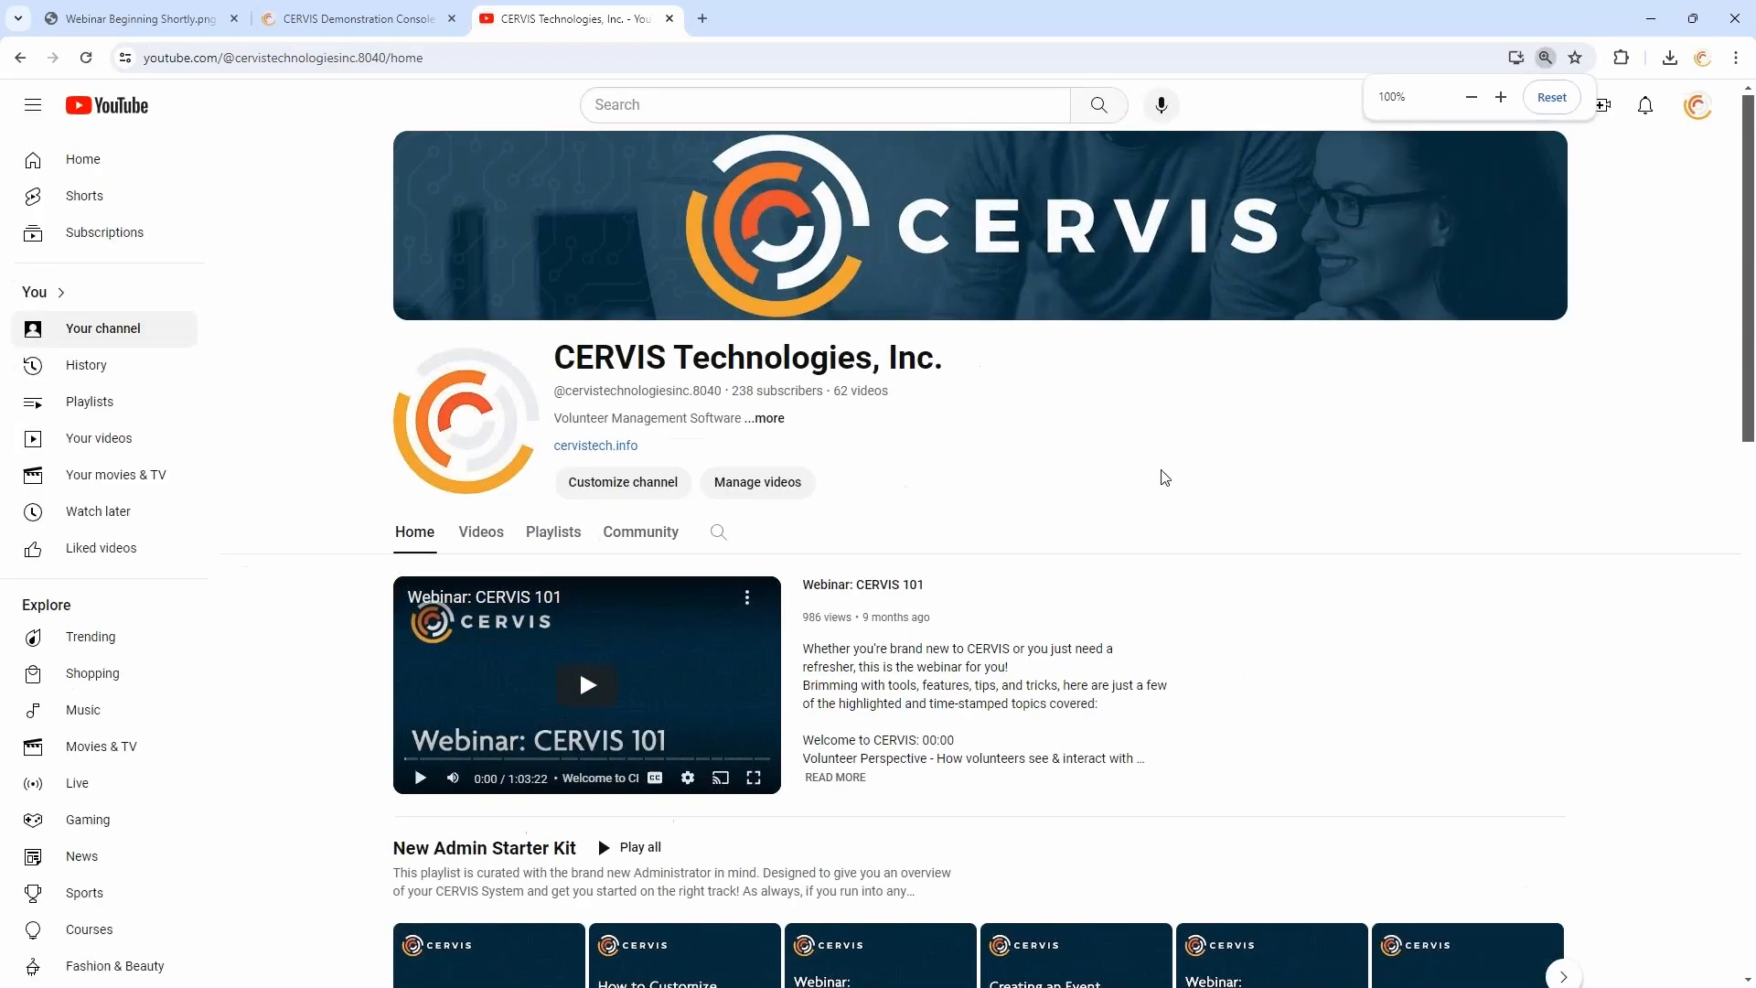
- Examine the New Admin Starter Kit, Volunteer Resources and Webinar Library playlists on the CERVIS YouTube channel
scroll(1164, 477, "down", 4)
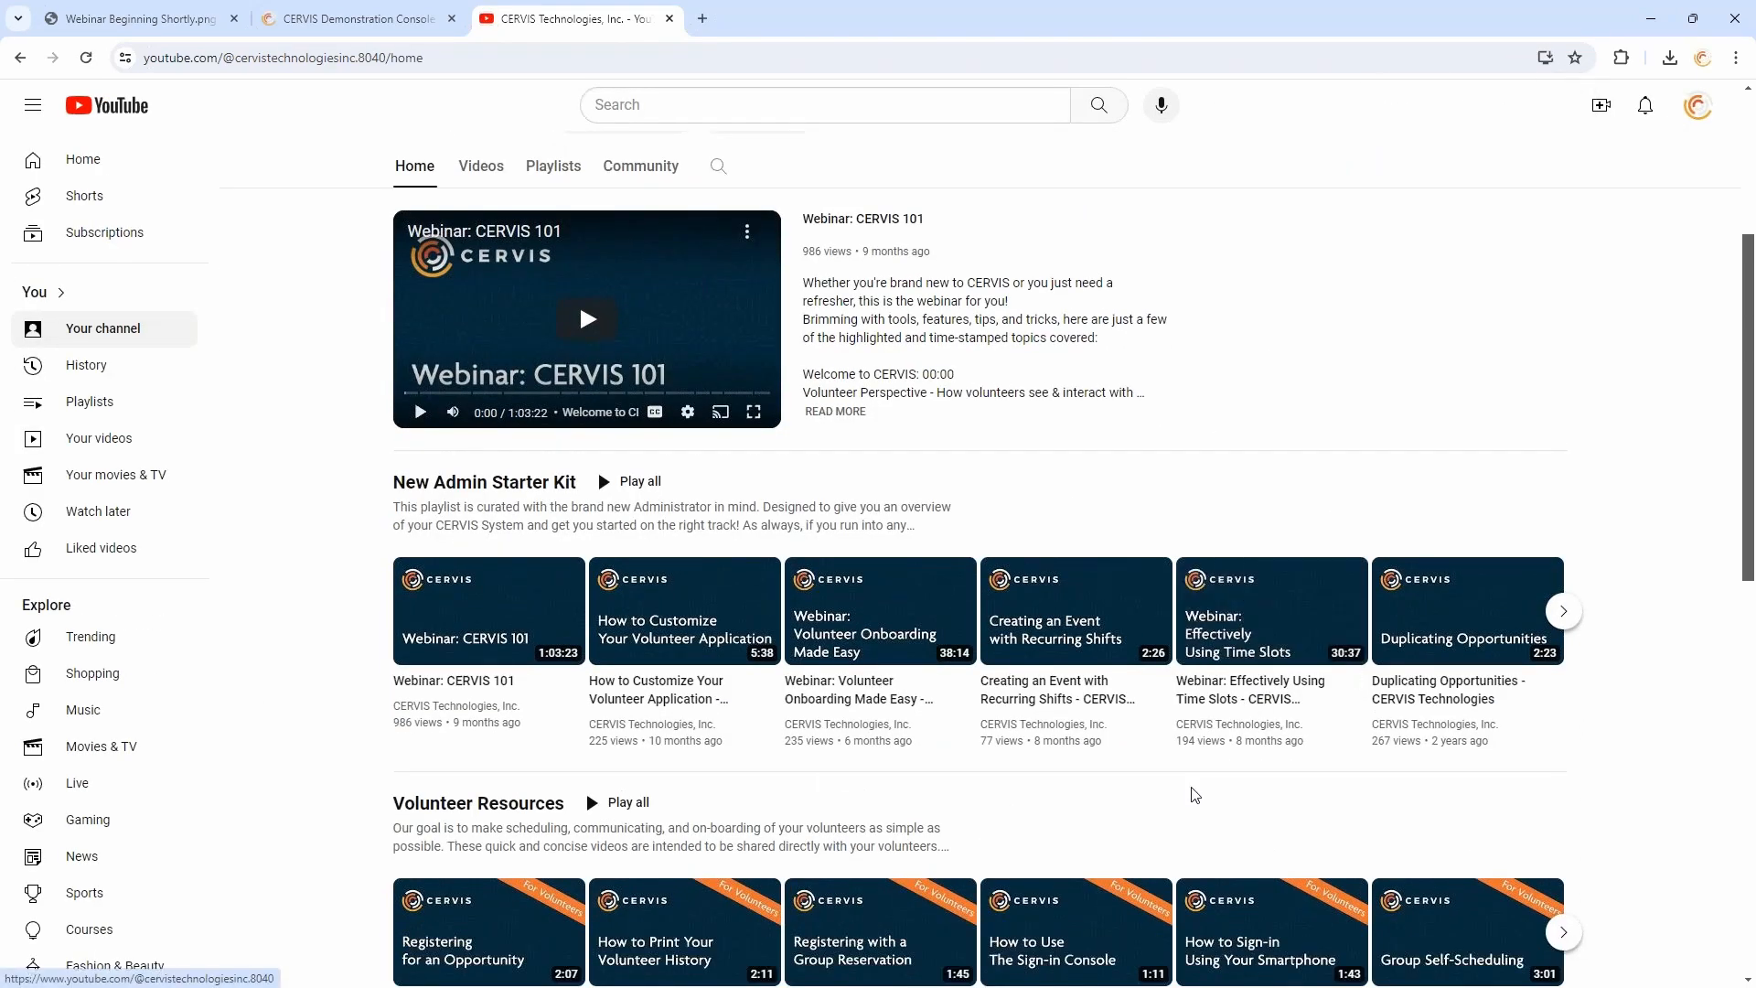
scroll(766, 776, "down", 2)
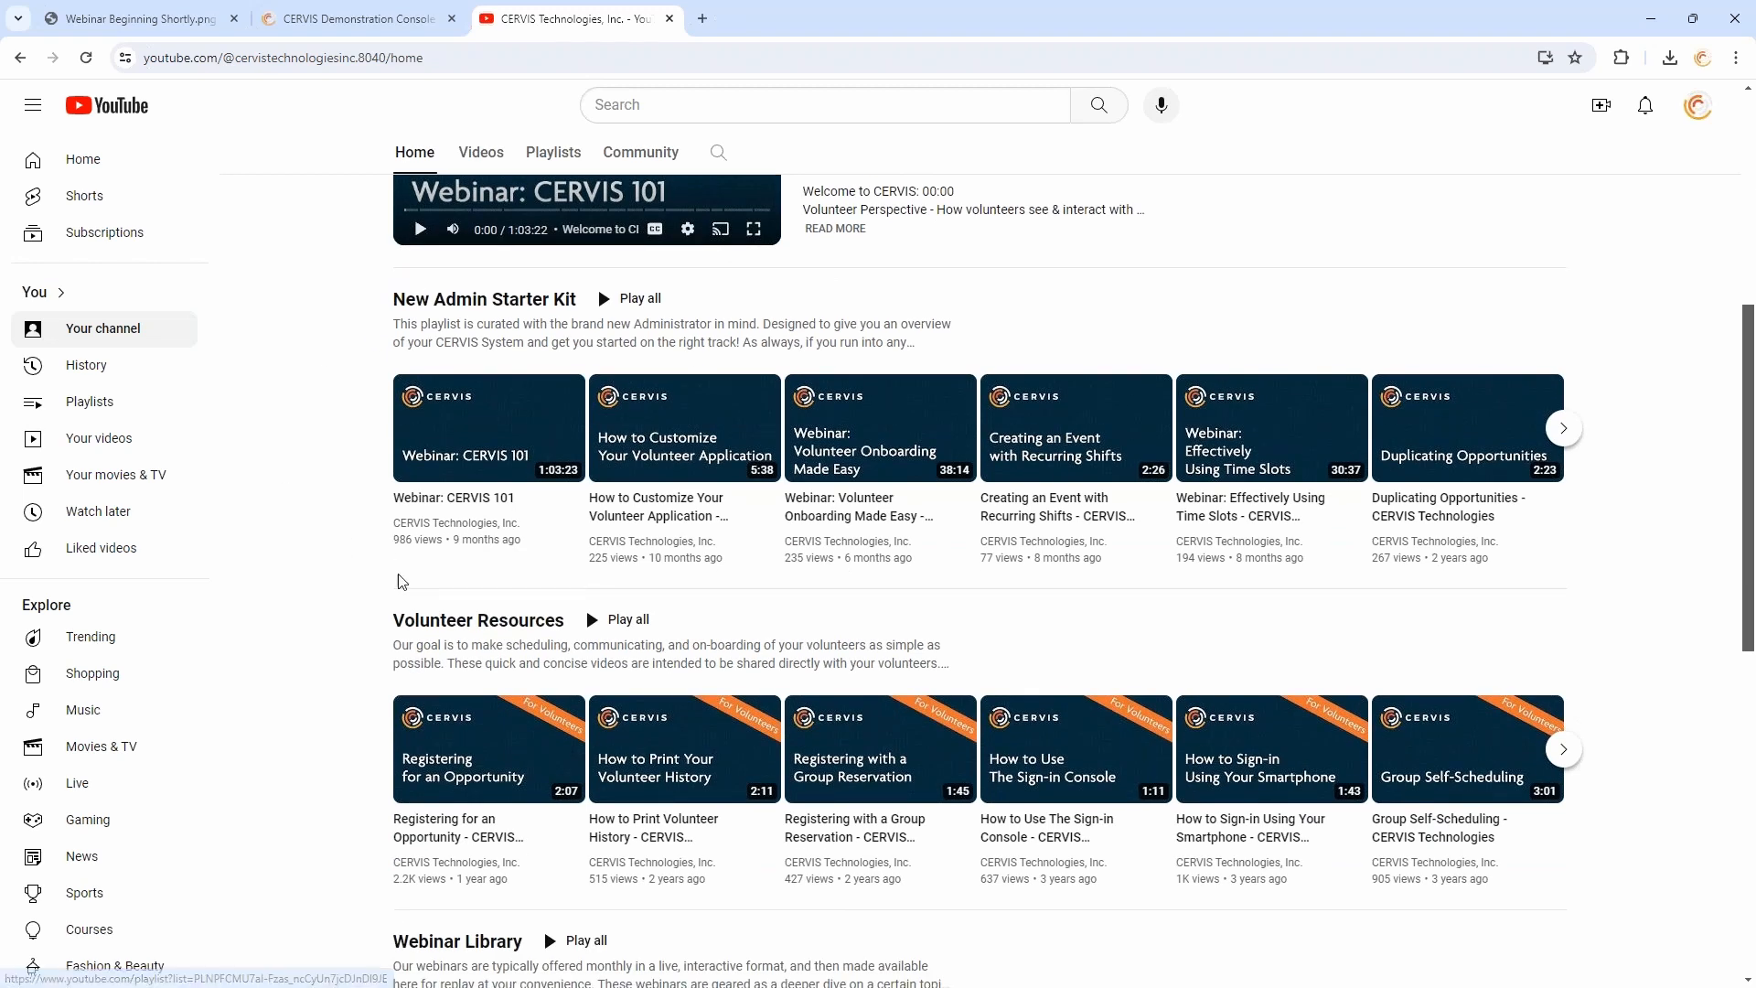
scroll(400, 582, "down", 1)
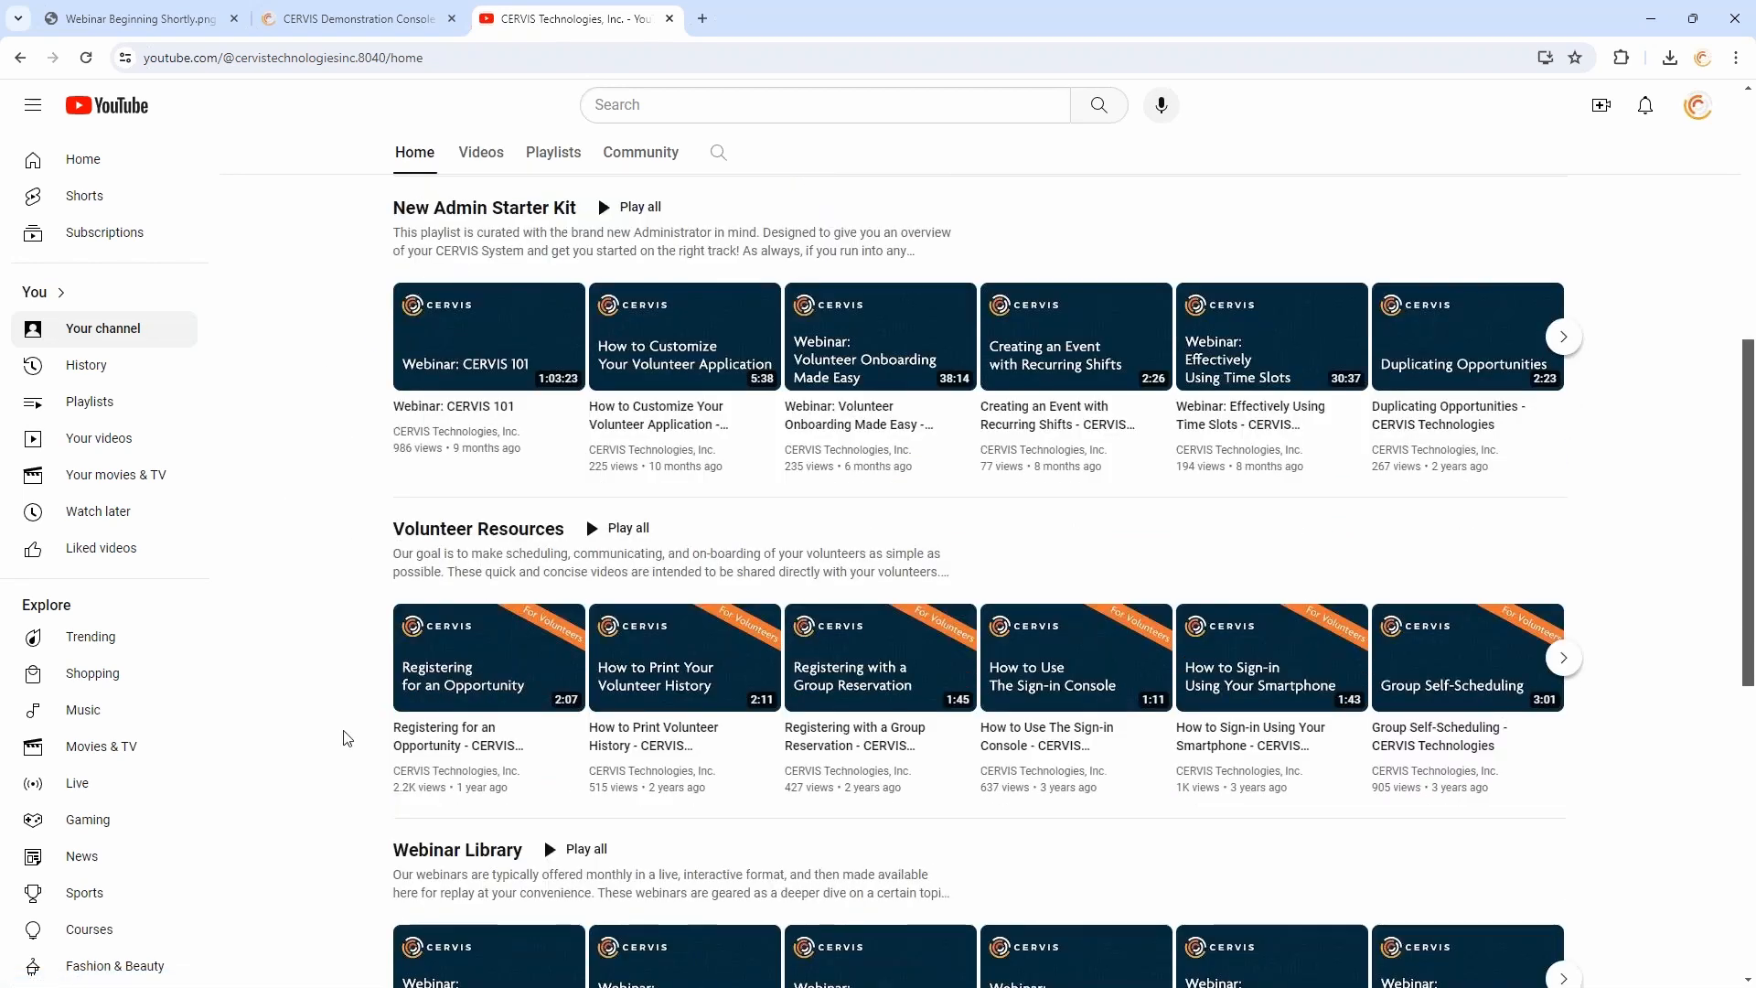
scroll(346, 737, "down", 2)
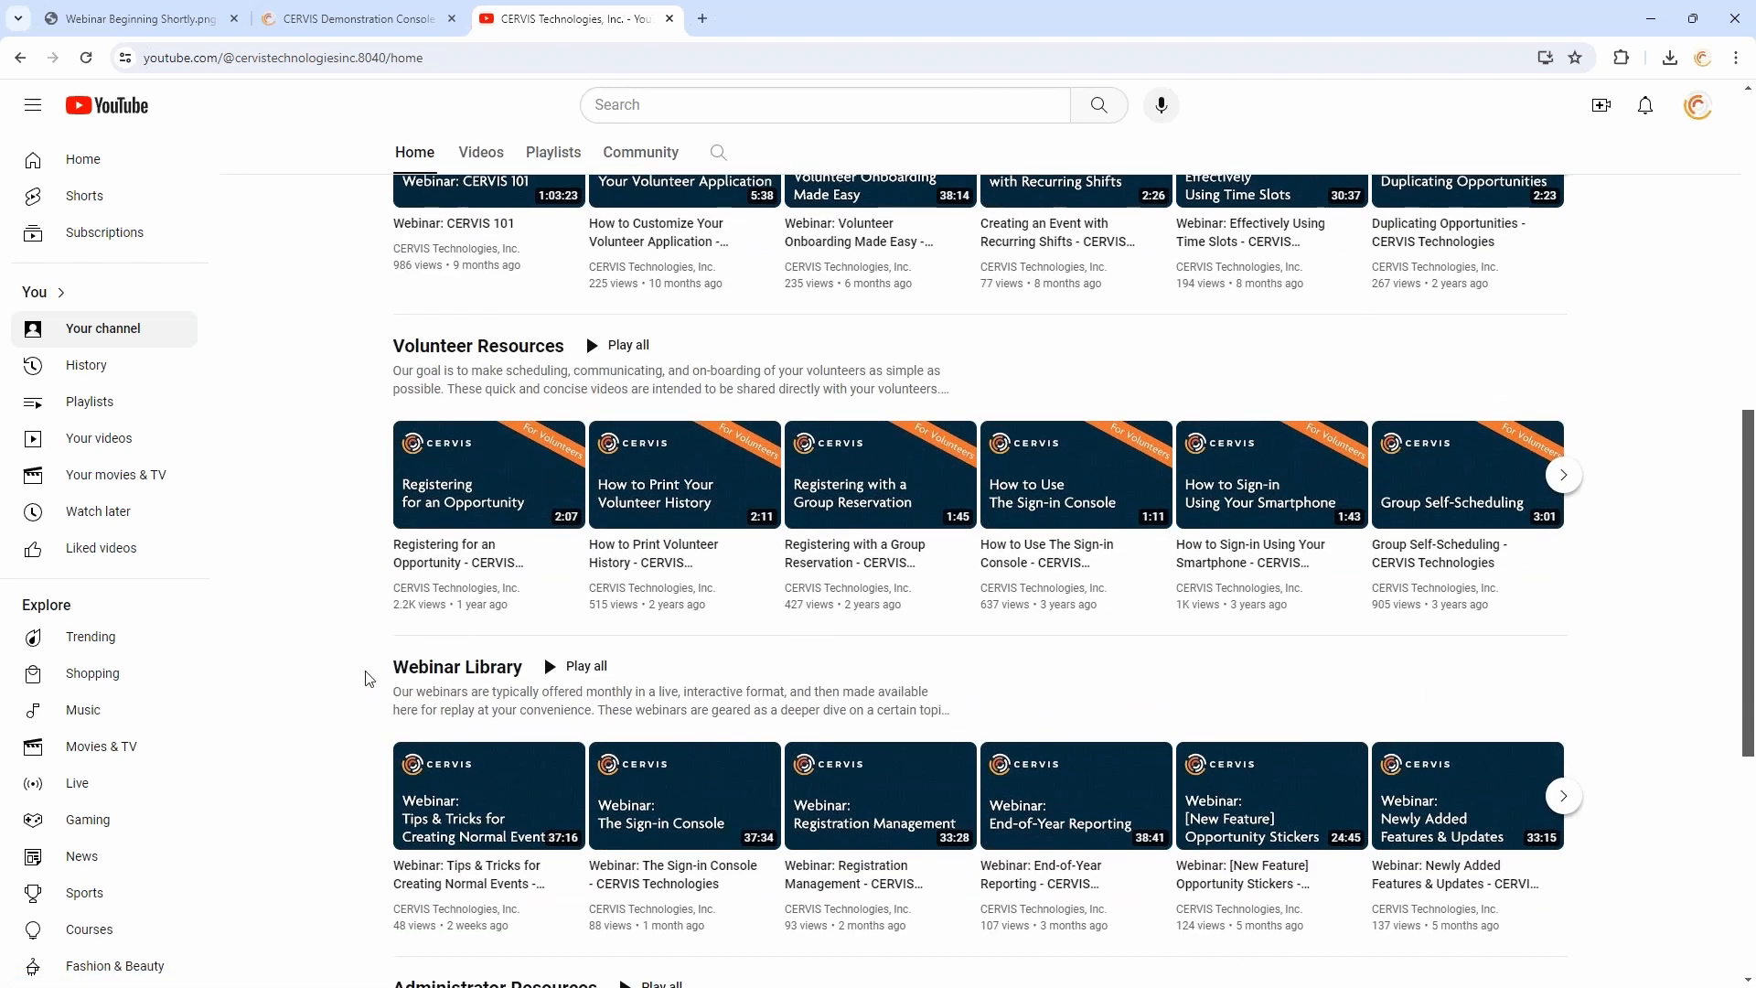
scroll(347, 636, "up", 4)
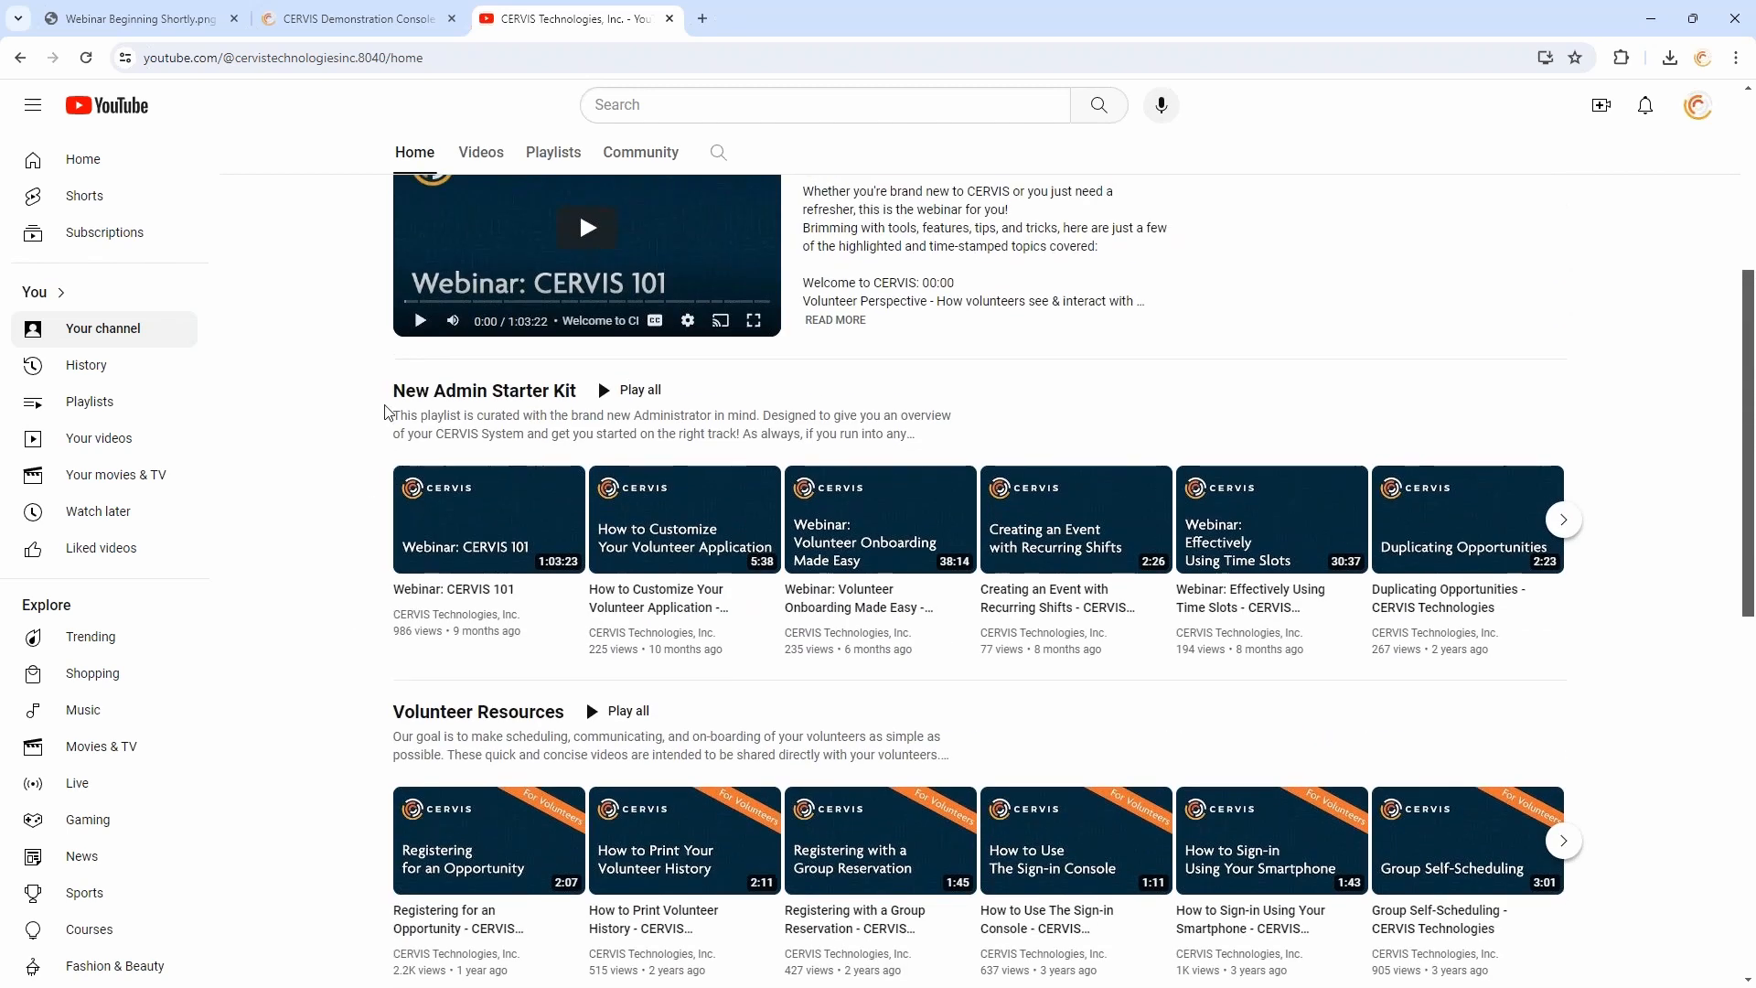
scroll(385, 412, "down", 3)
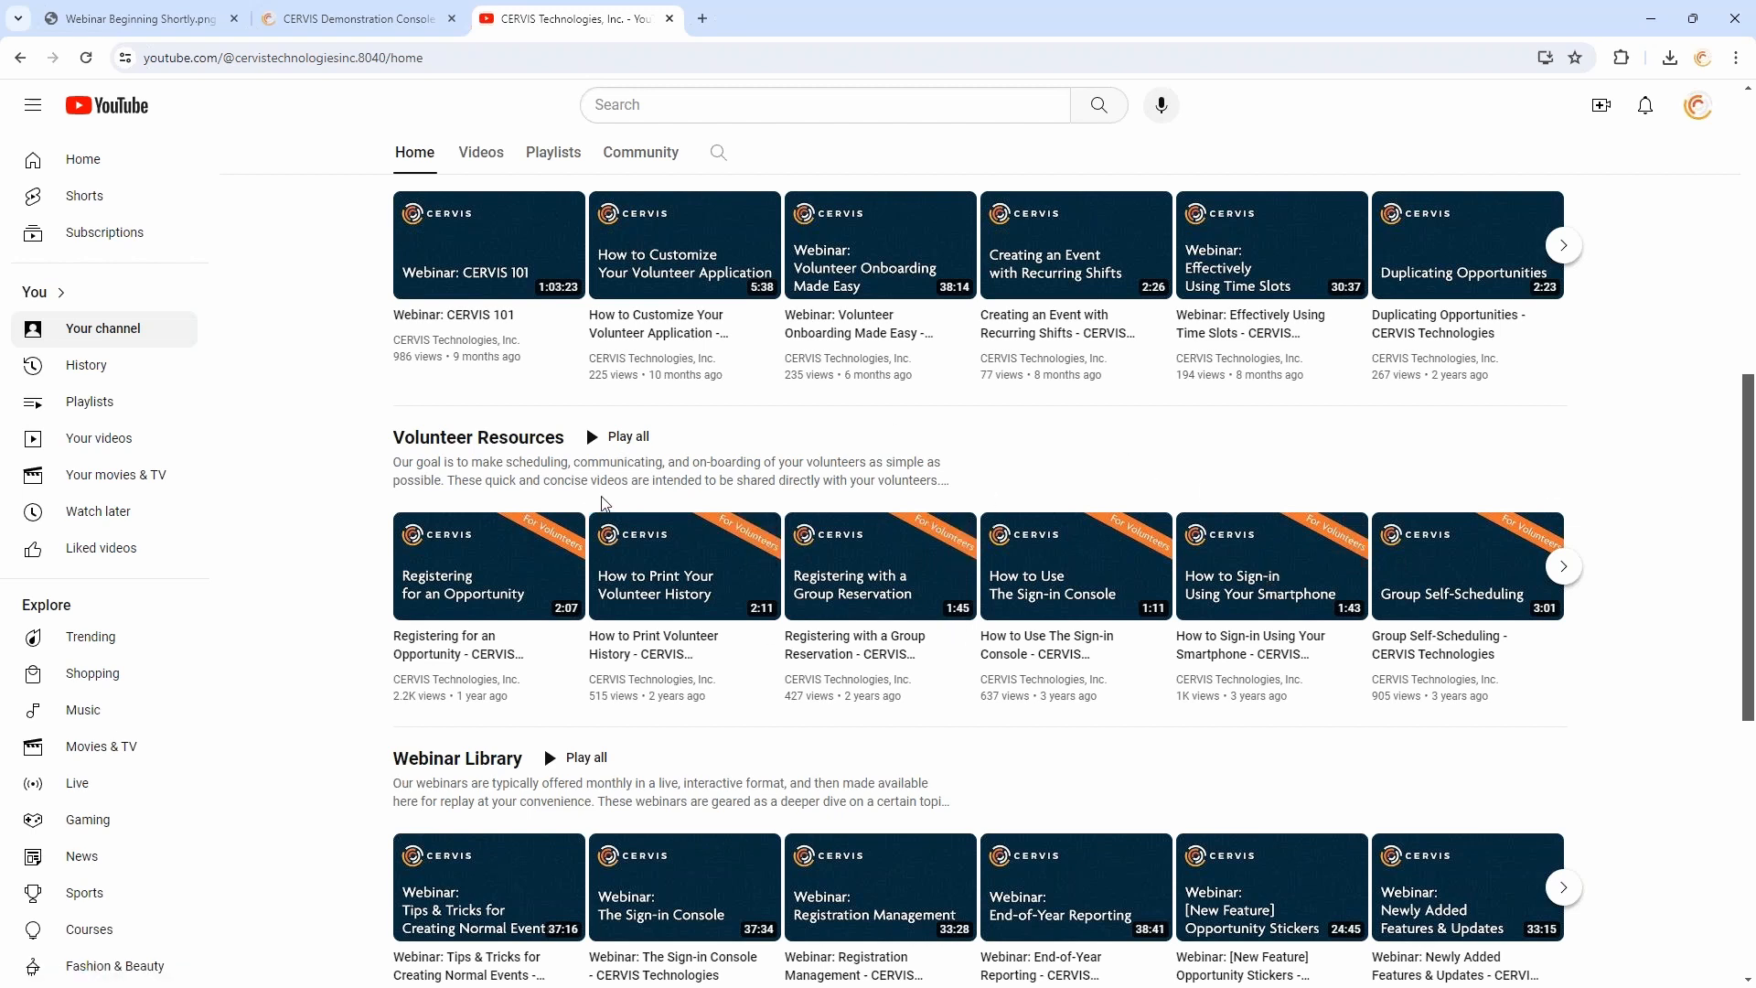
scroll(604, 502, "up", 1)
- Check the channel's latest videos, then close YouTube and return to the CERVIS dashboard in full screen
left_click(477, 154)
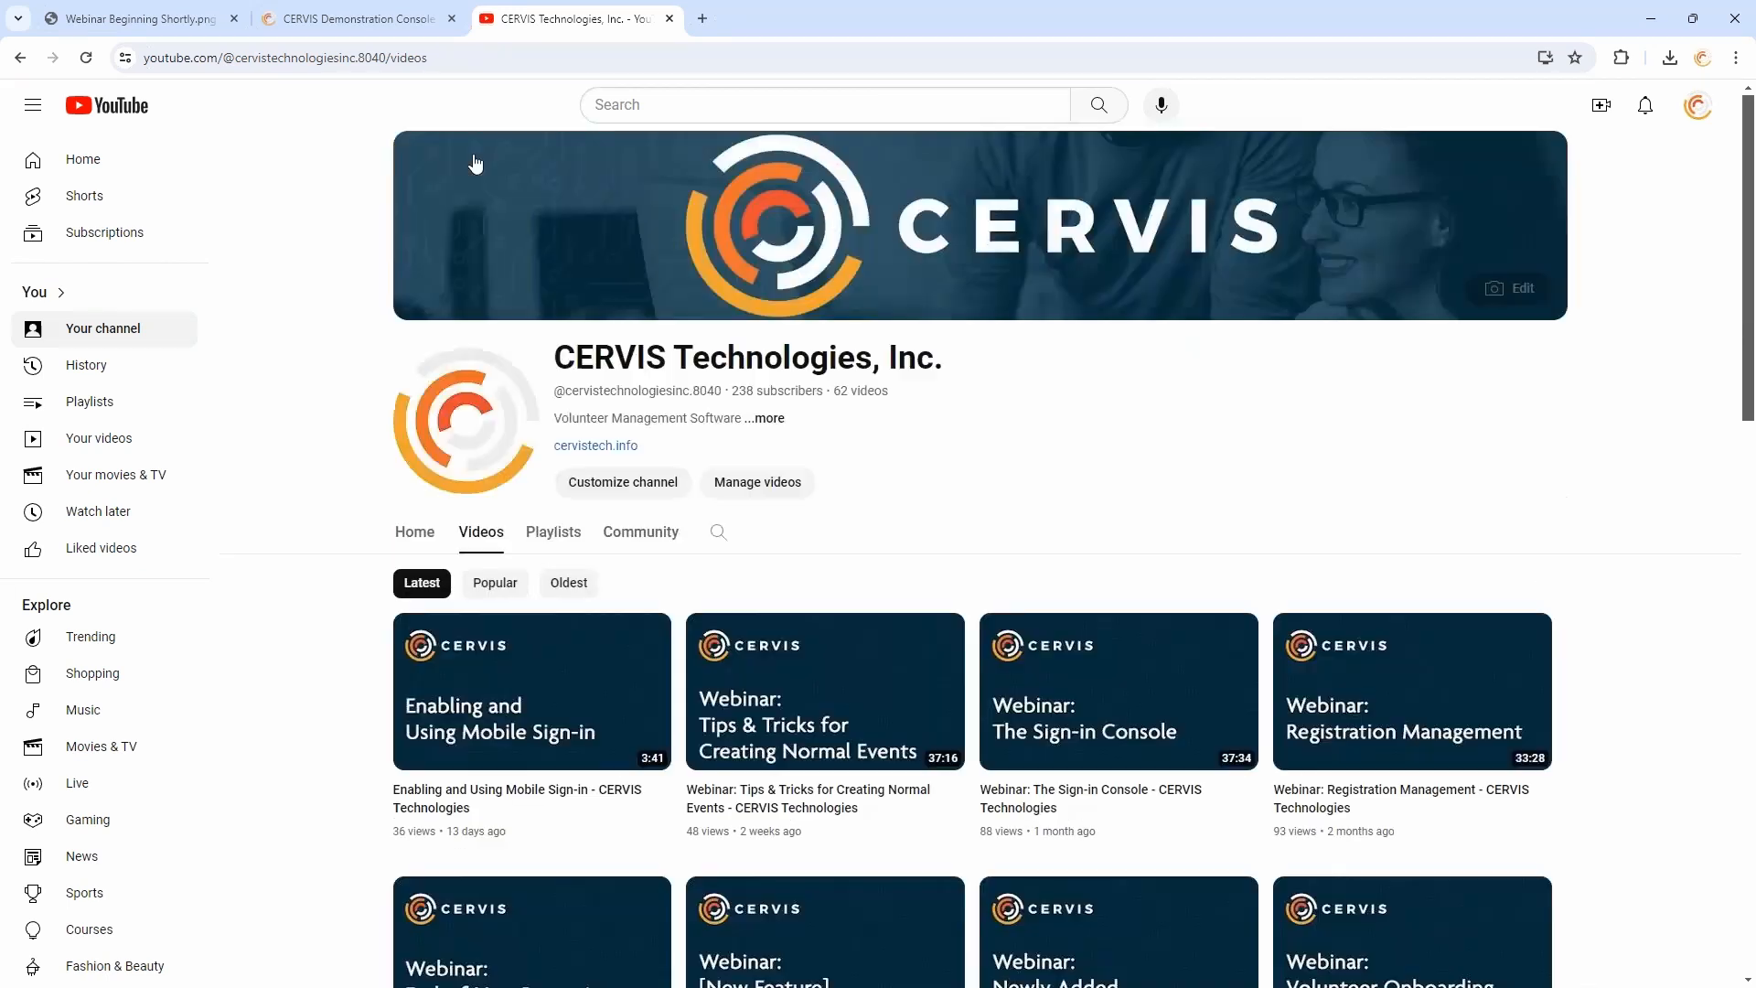
scroll(576, 506, "down", 4)
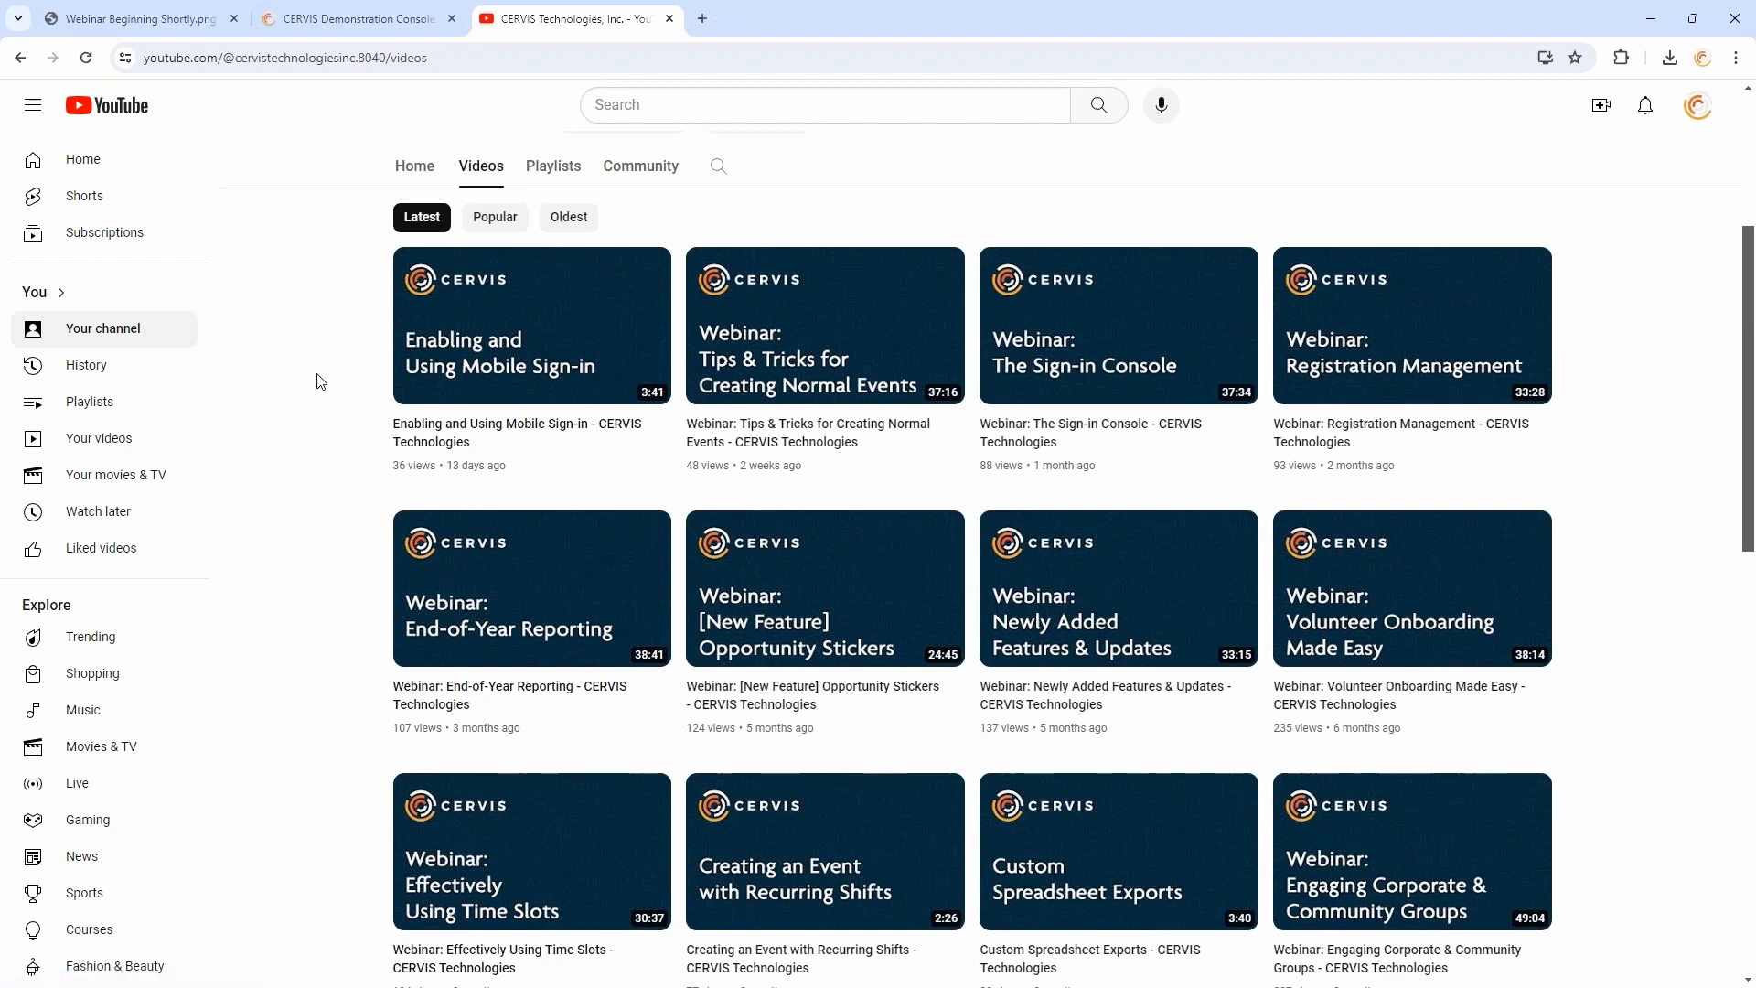
left_click(670, 19)
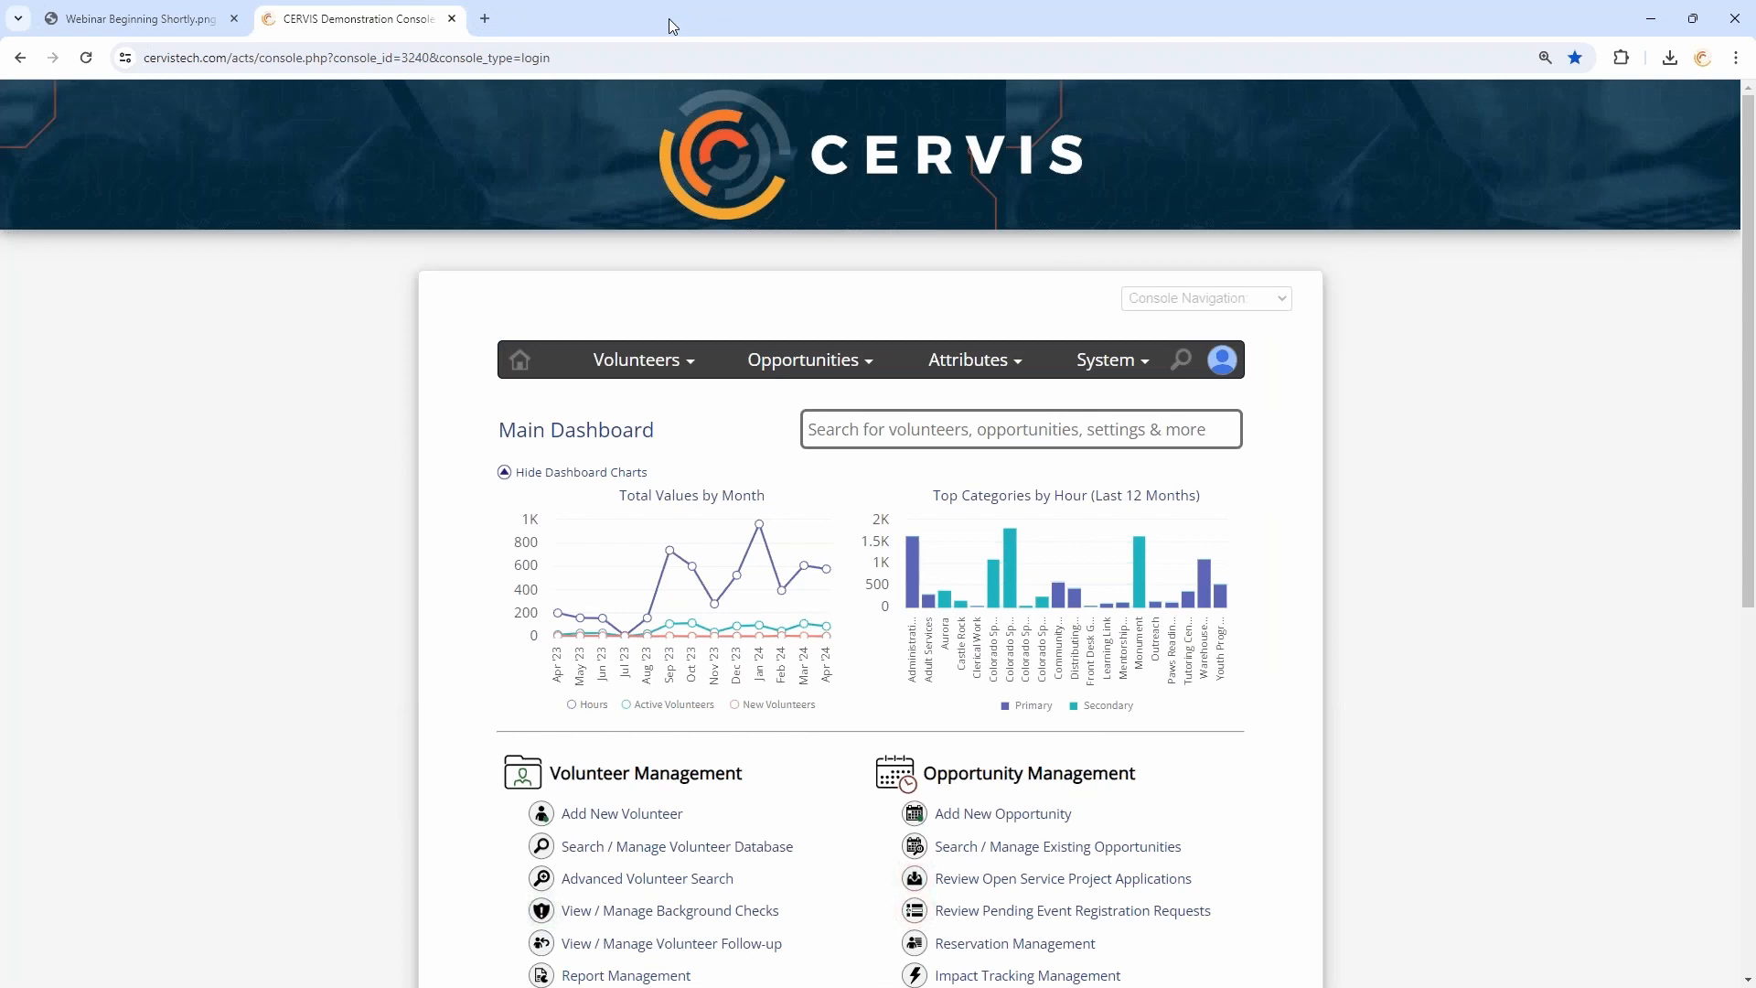
key("F11")
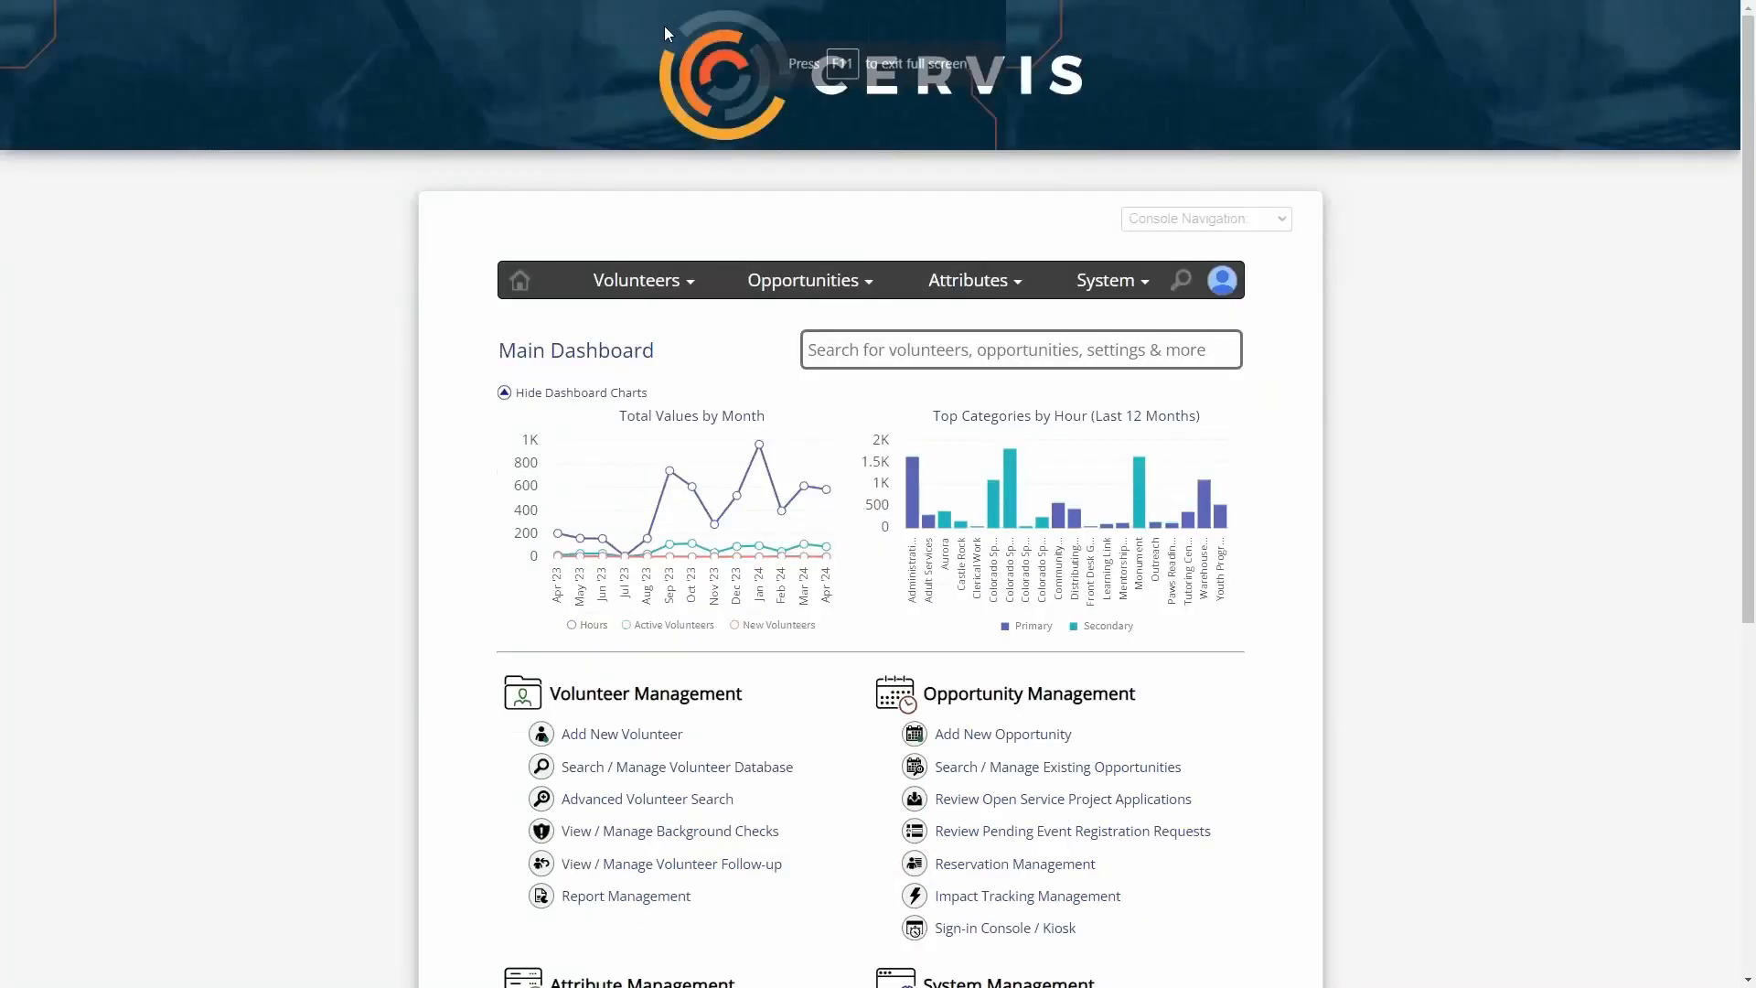
- Open the system configuration and expand the System Appearance settings
scroll(429, 356, "down", 5)
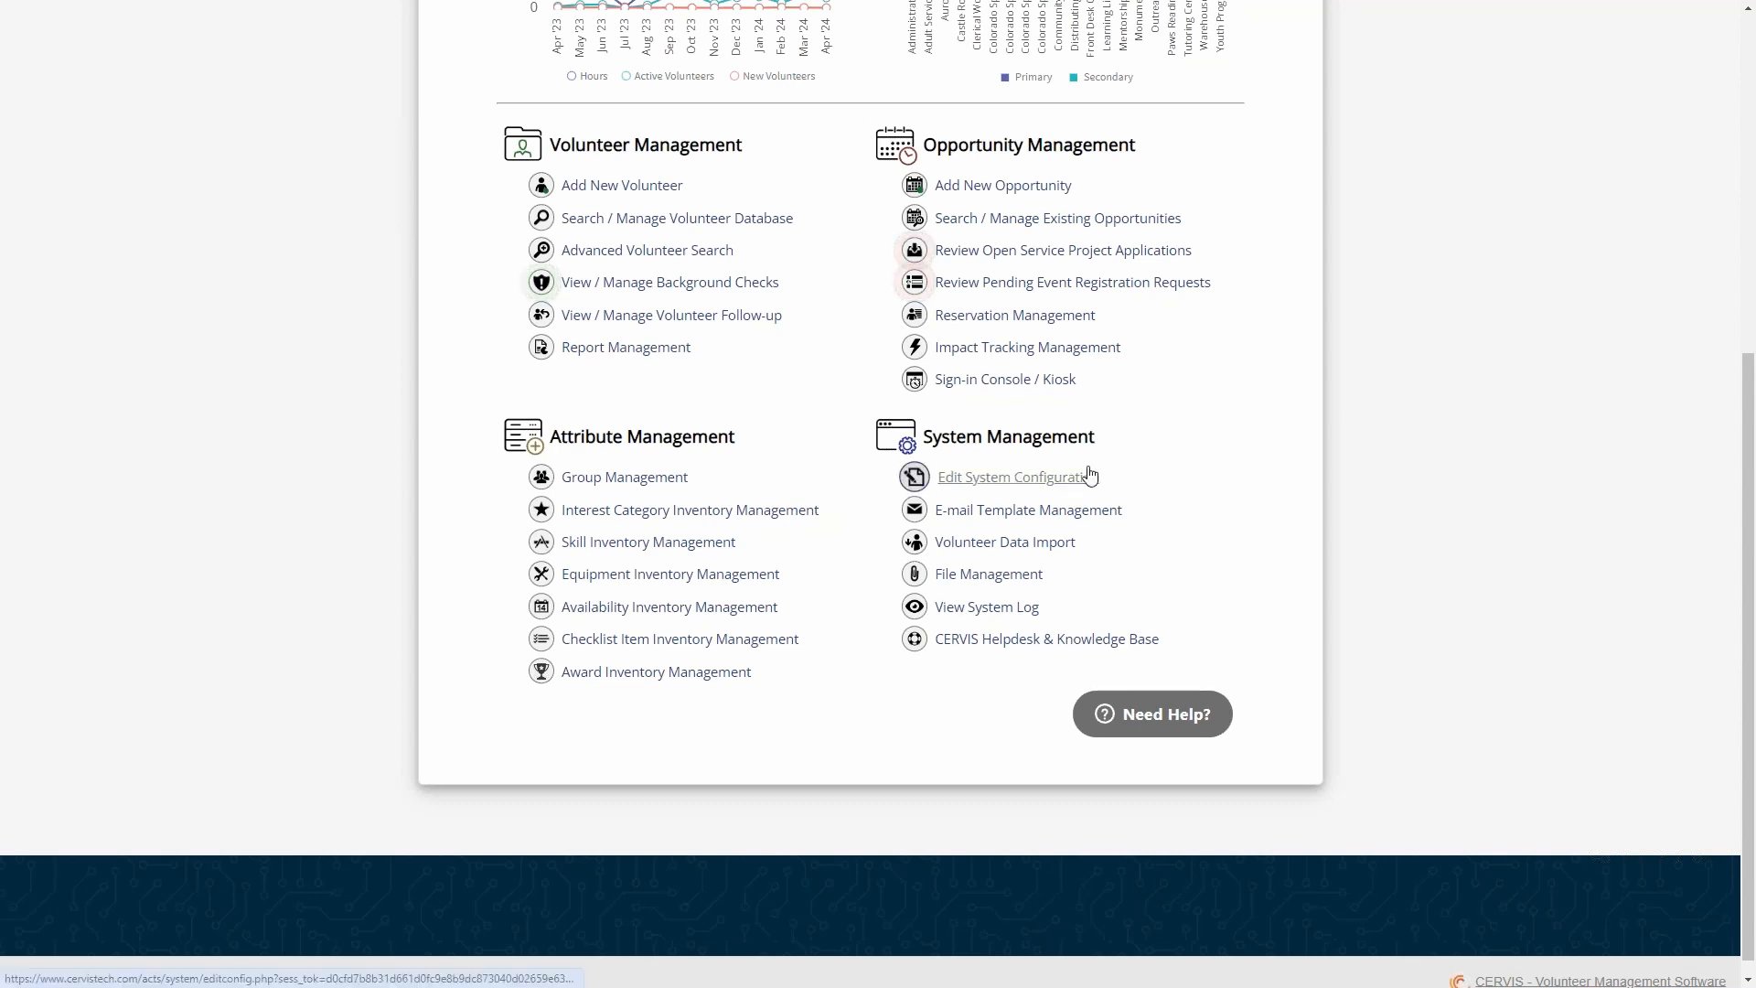
left_click(1030, 484)
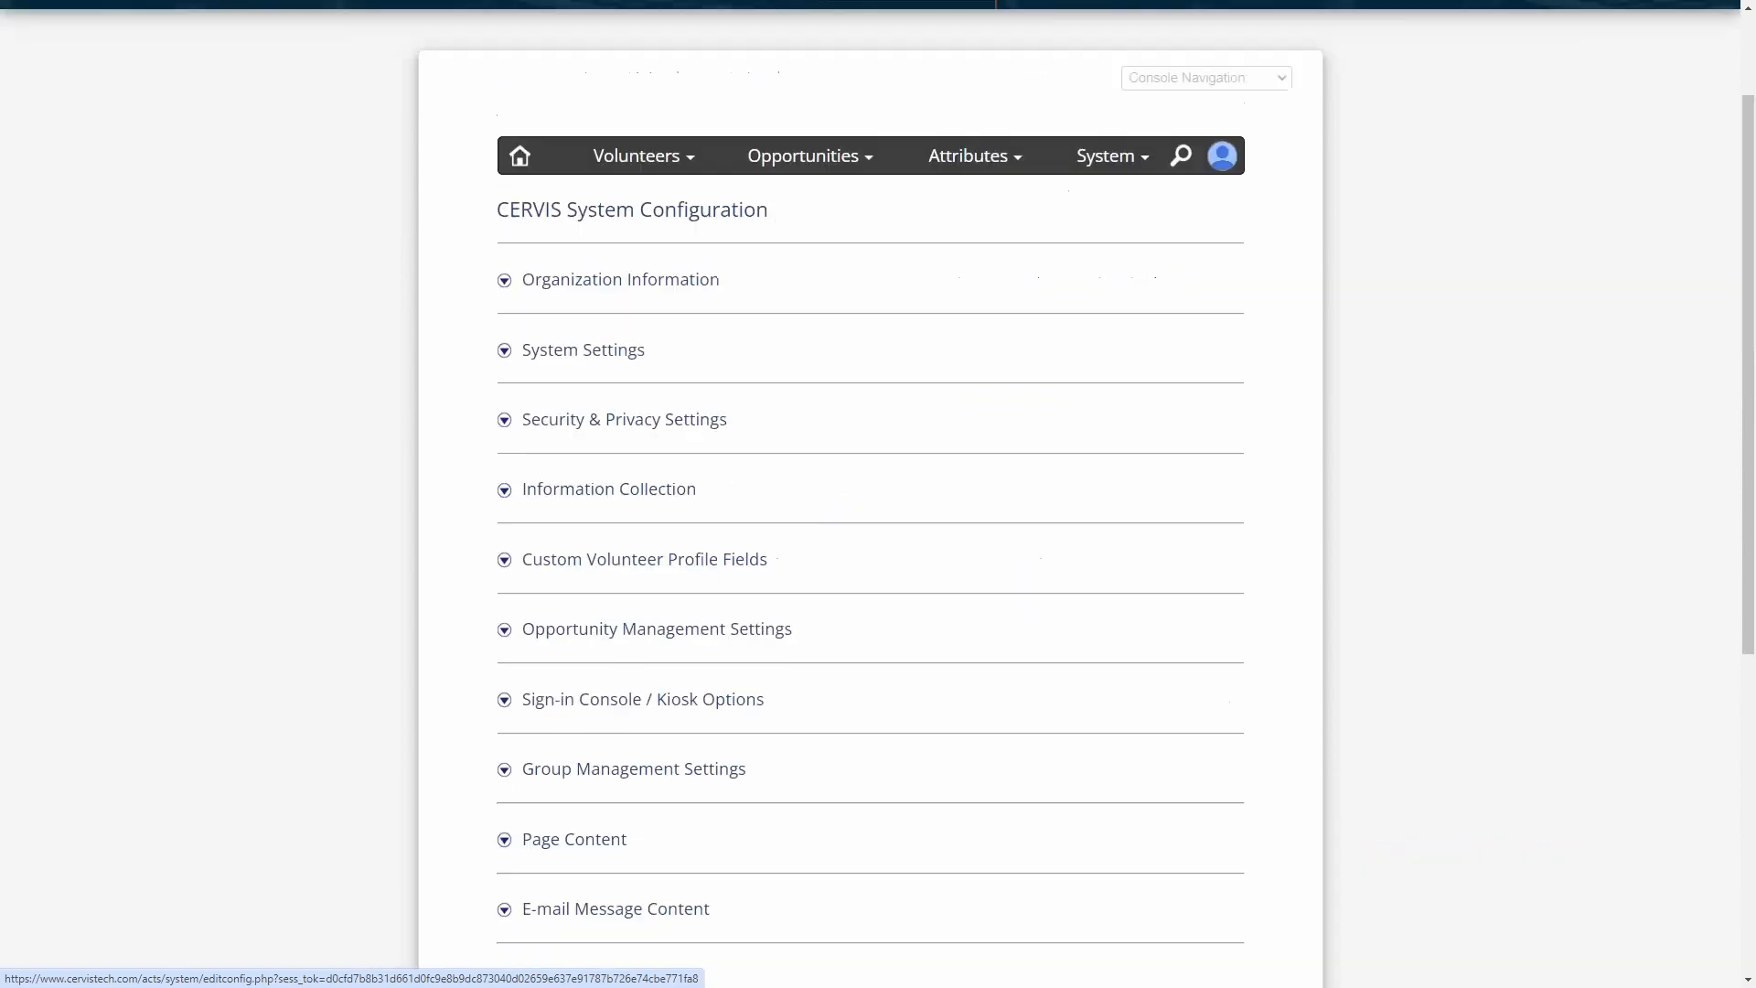
scroll(977, 449, "down", 6)
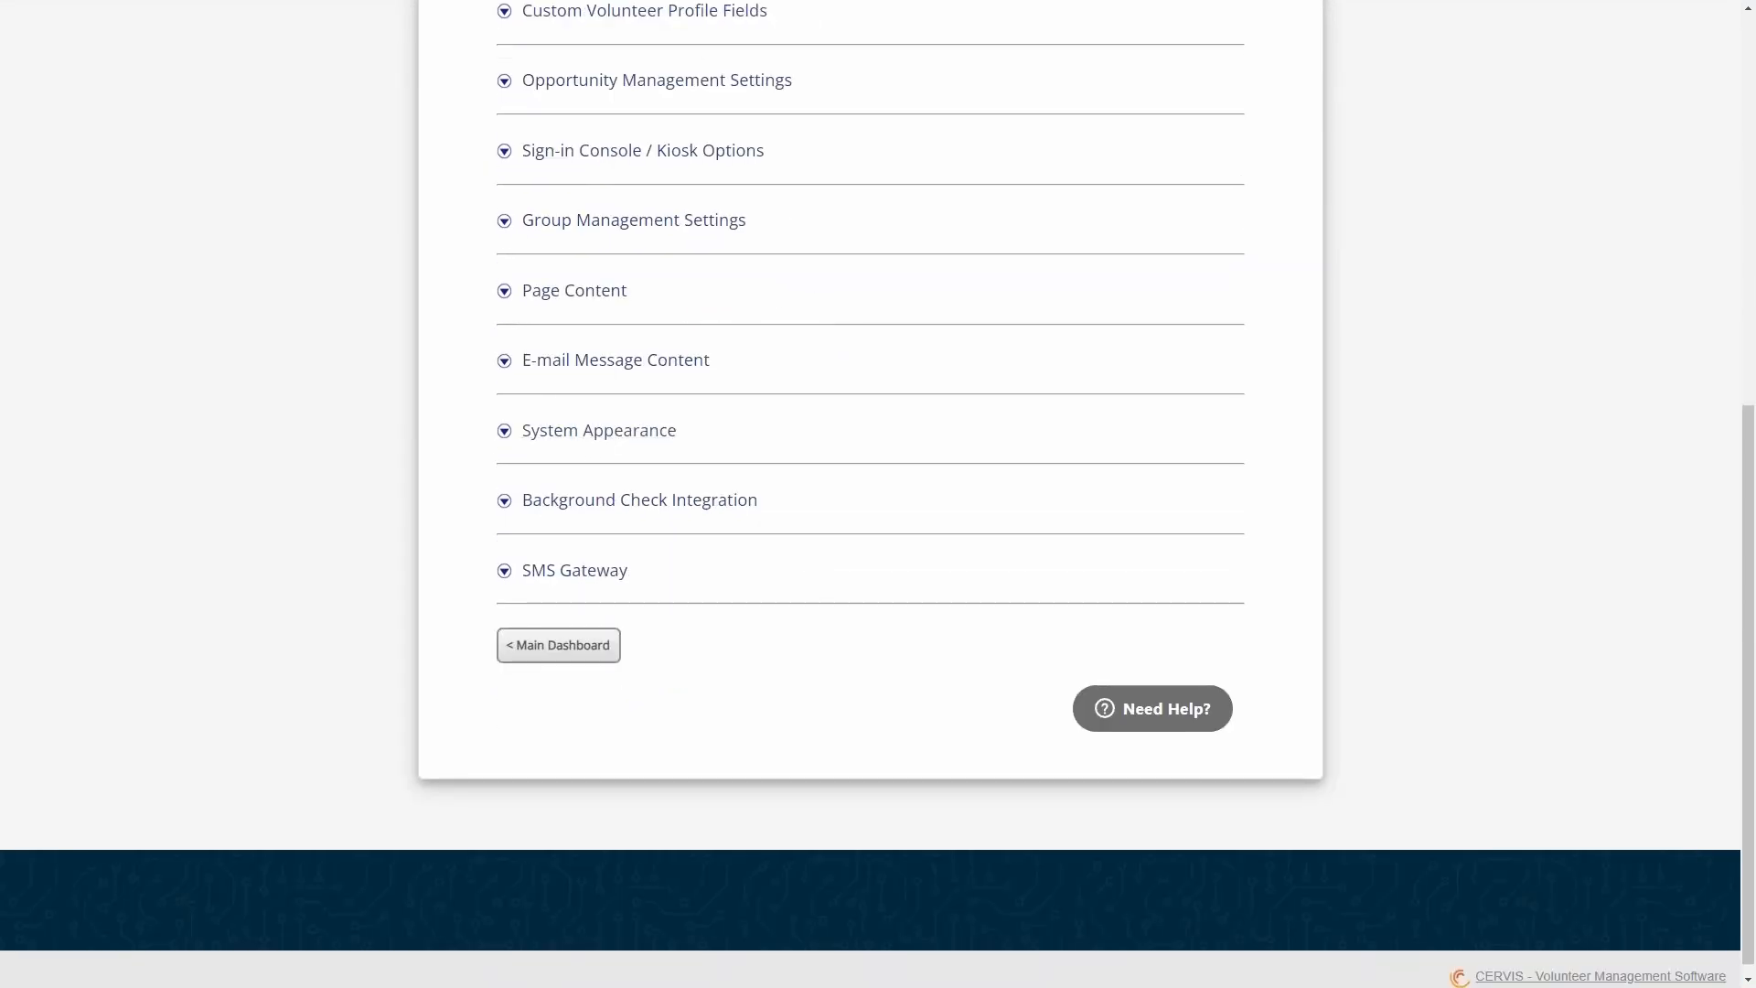
left_click(584, 430)
scroll(580, 475, "down", 2)
left_click_drag(507, 393, 575, 393)
left_click(577, 393)
- Examine the E-mail Template Header Logo and the other System Appearance settings without changing them
scroll(481, 404, "up", 10)
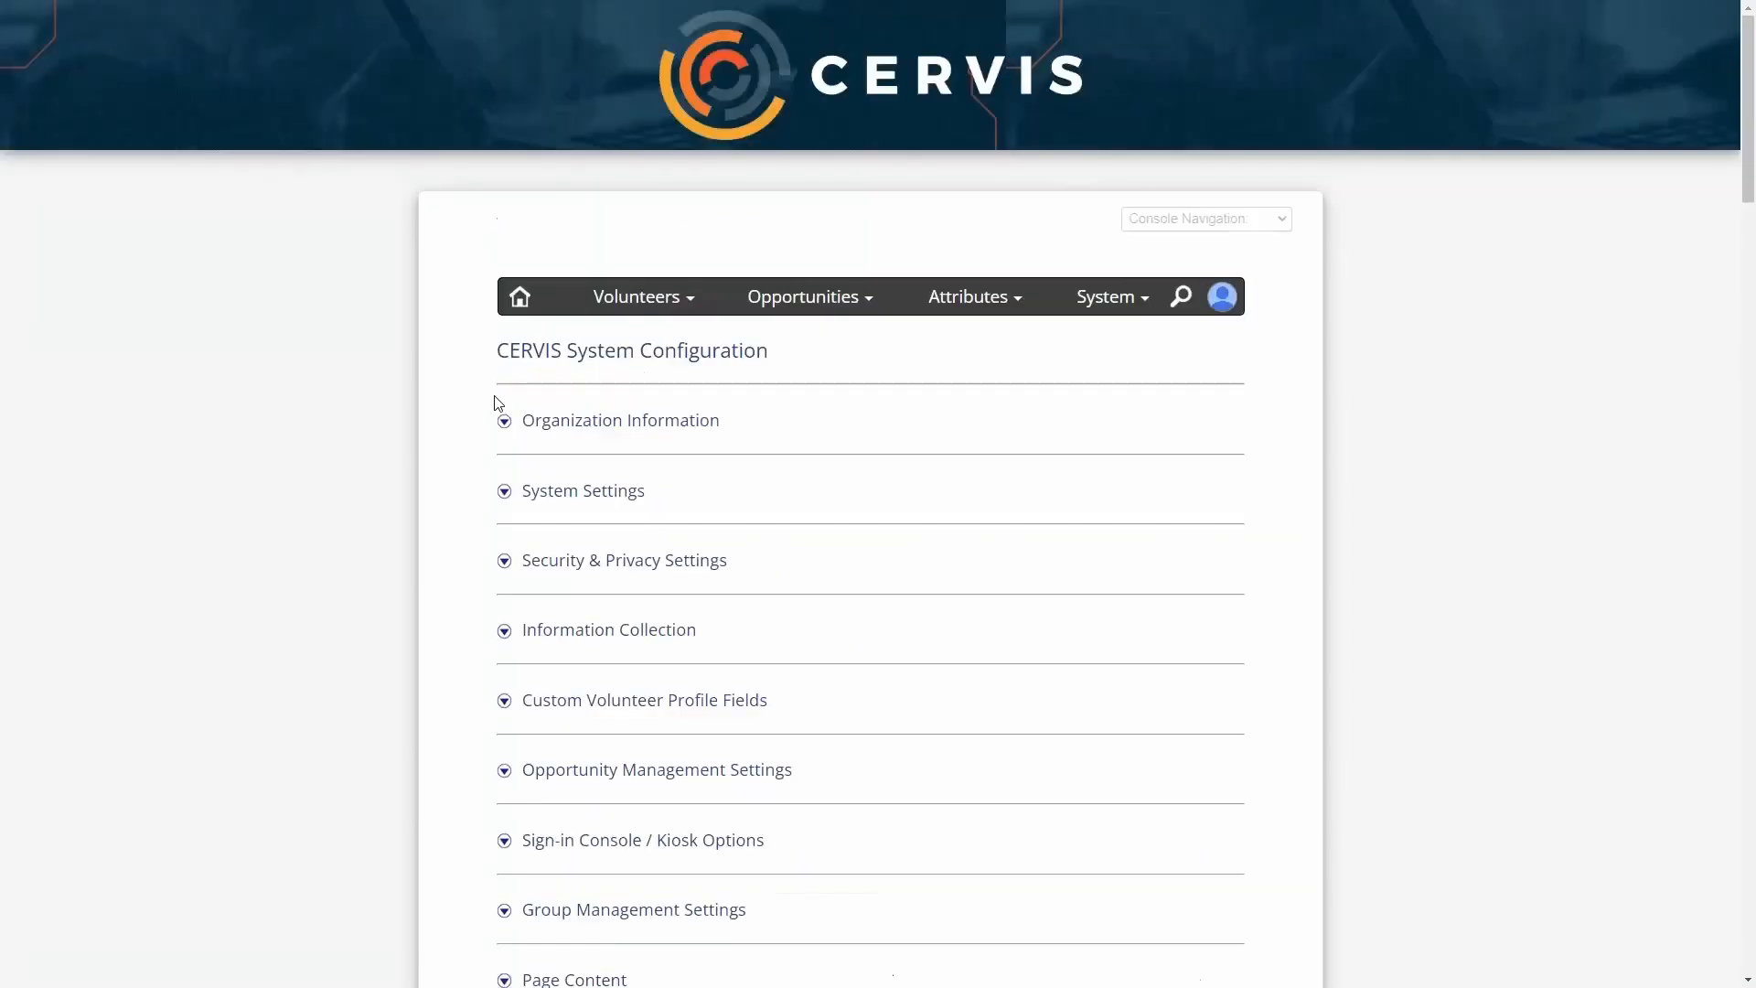
scroll(639, 531, "down", 10)
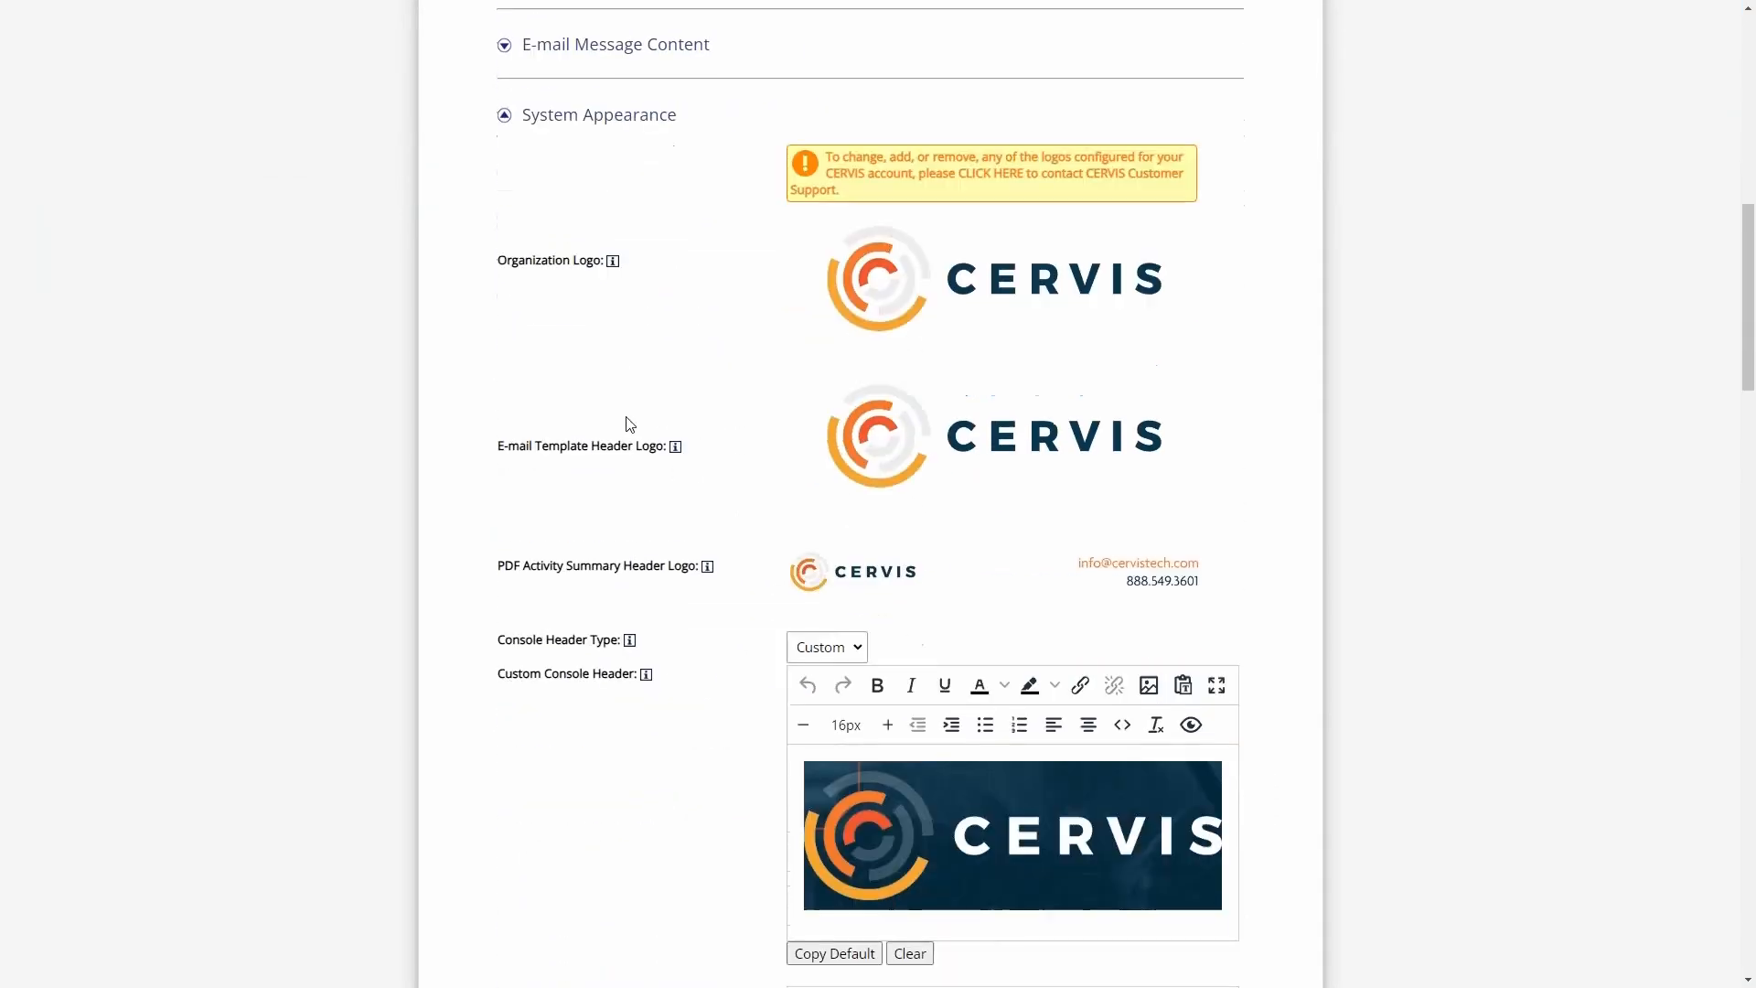
left_click_drag(519, 448, 650, 448)
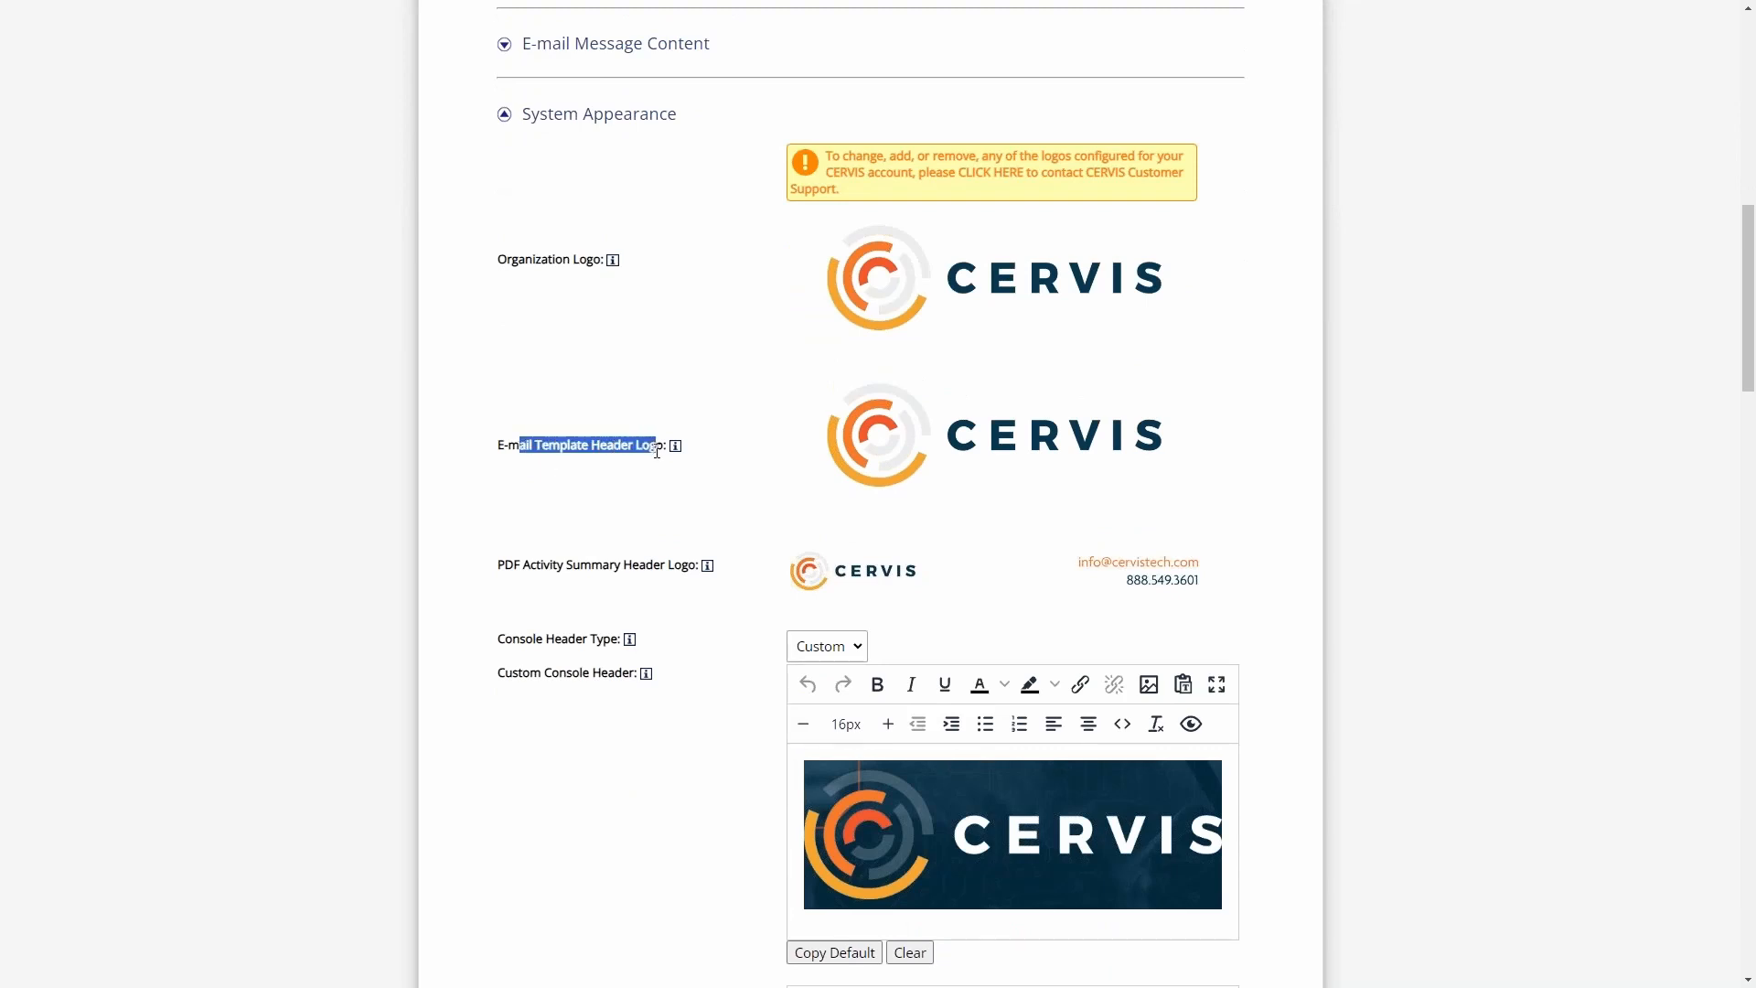
left_click(653, 445)
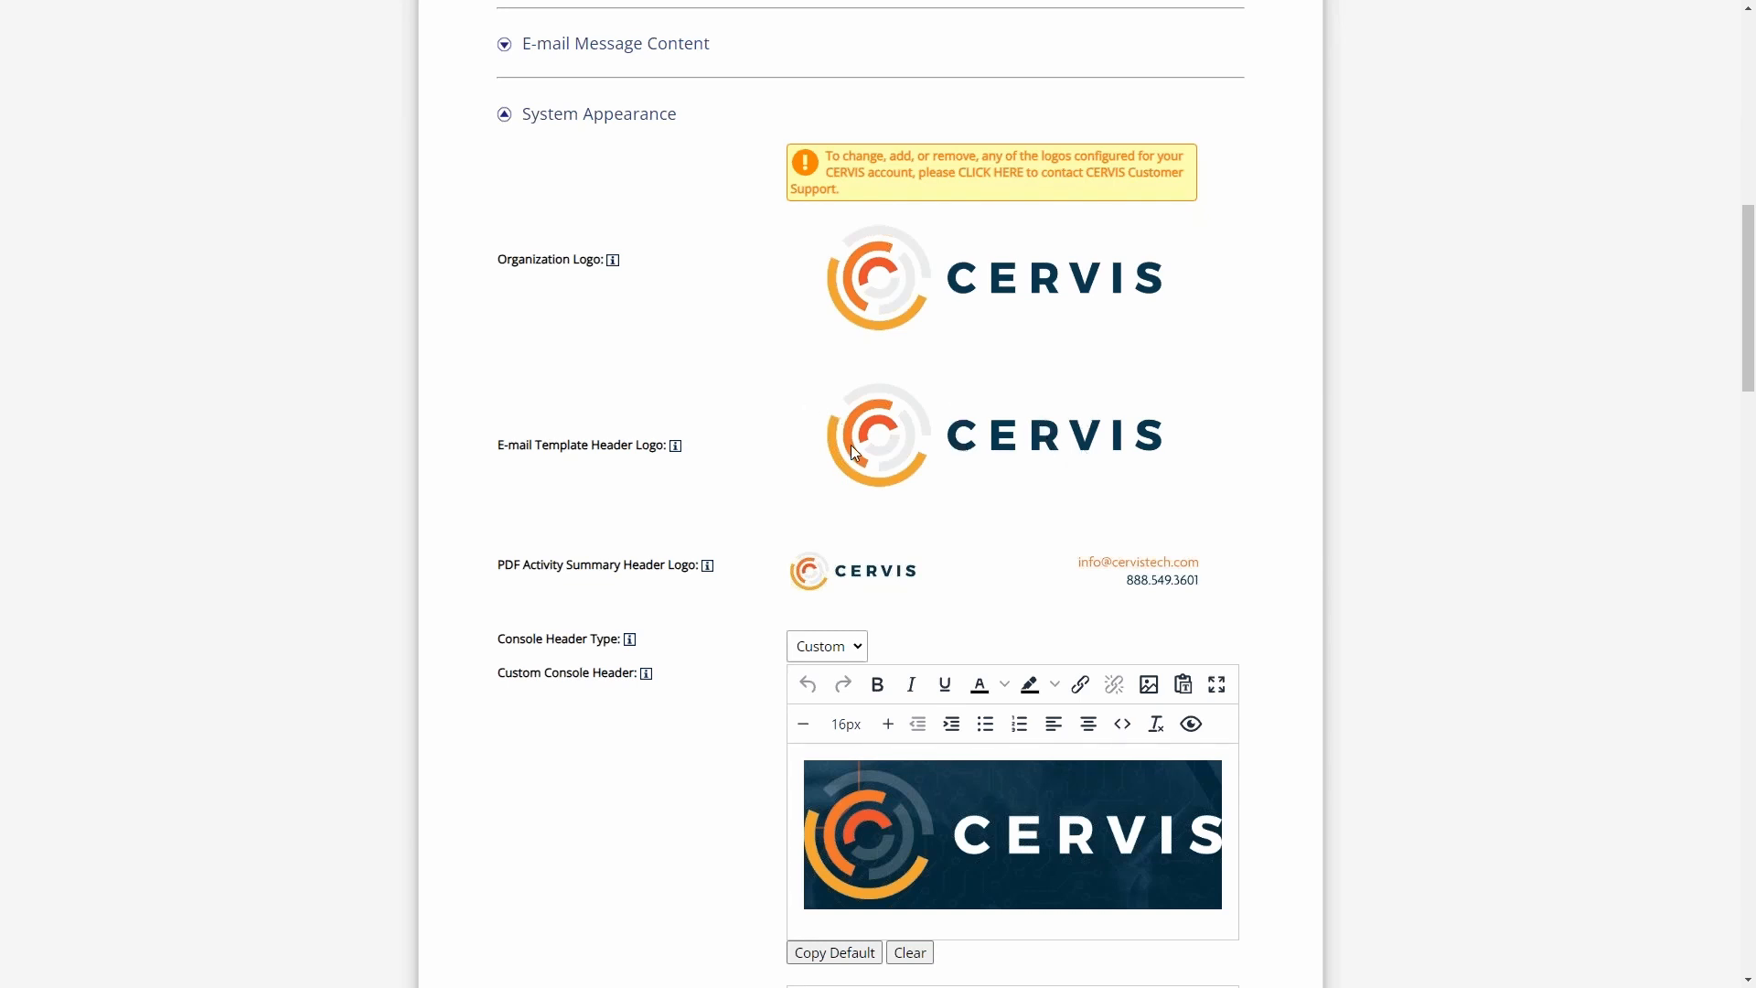
mouse_move(674, 452)
scroll(1054, 281, "down", 20)
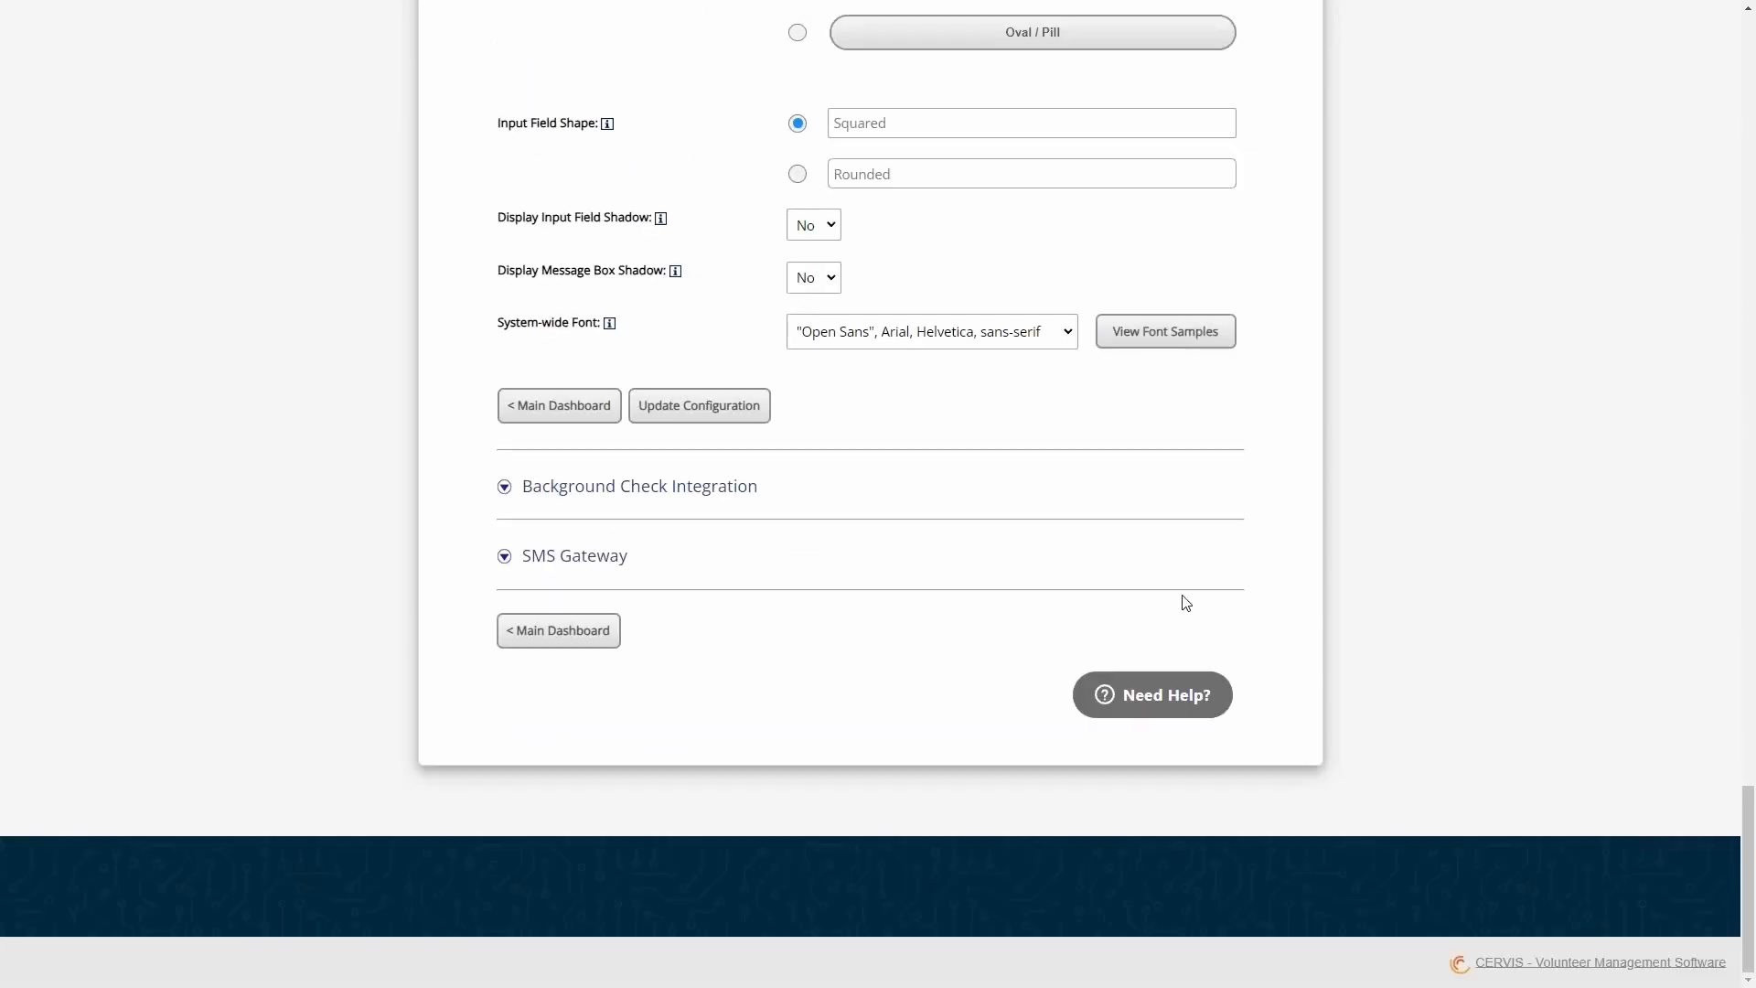
scroll(1152, 572, "up", 20)
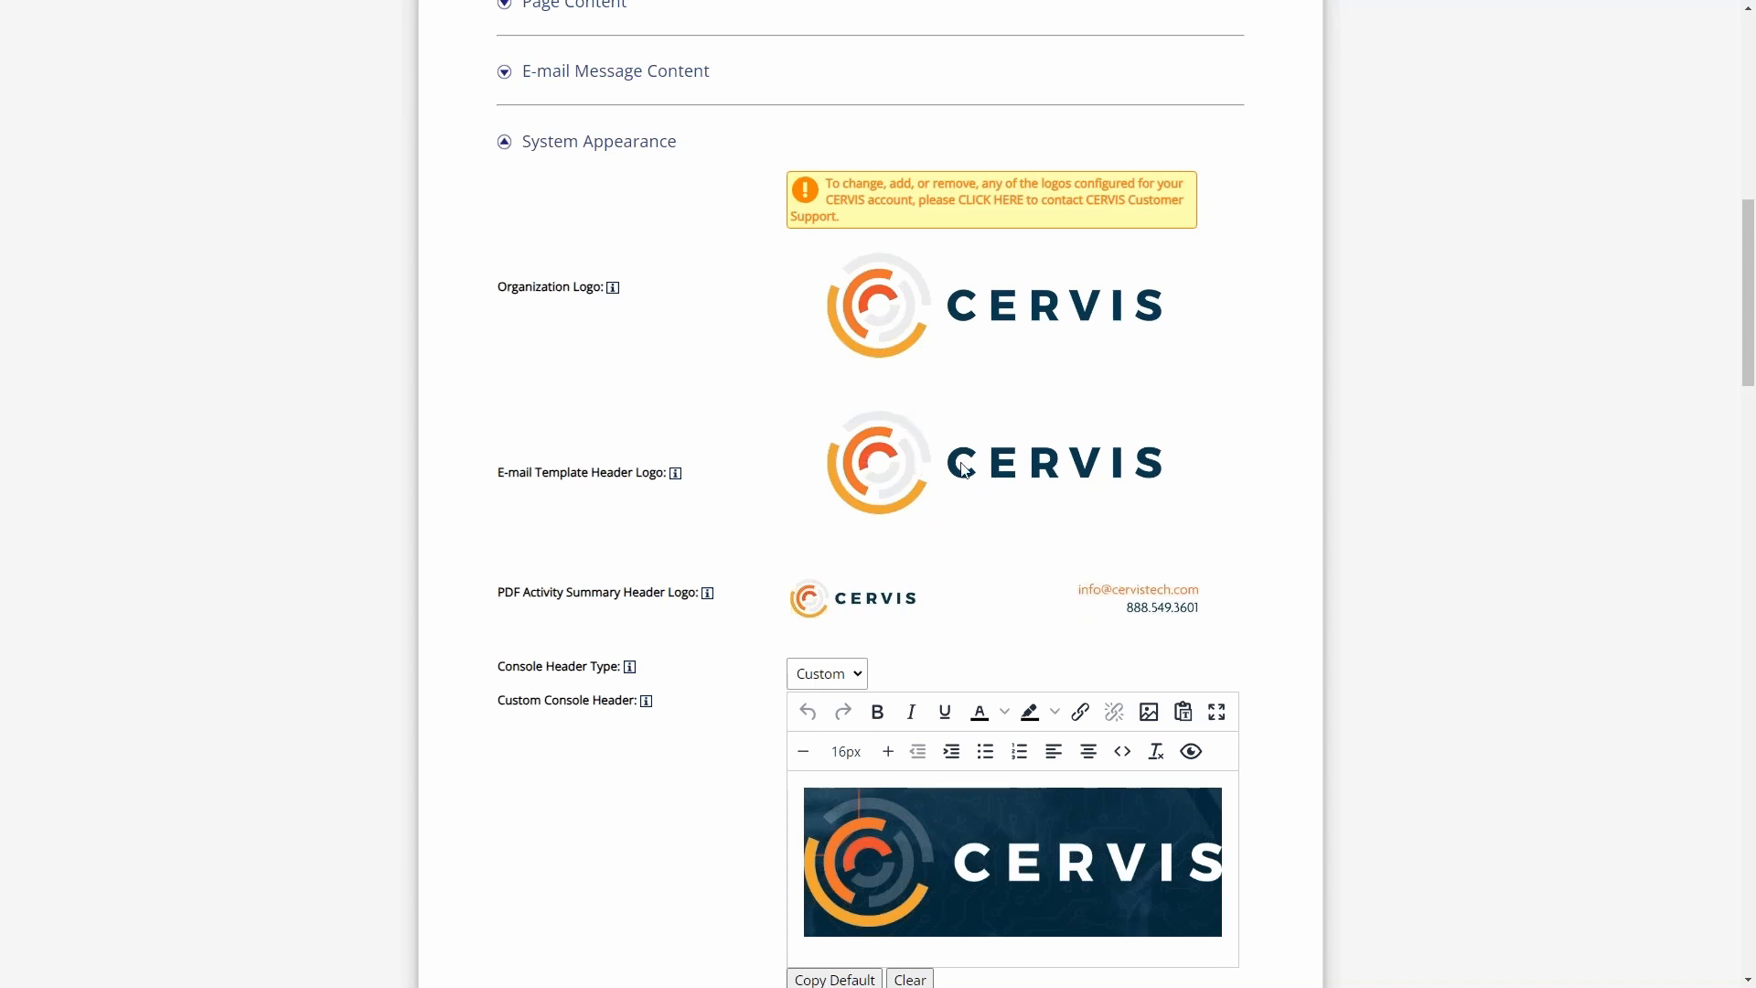
scroll(823, 461, "up", 5)
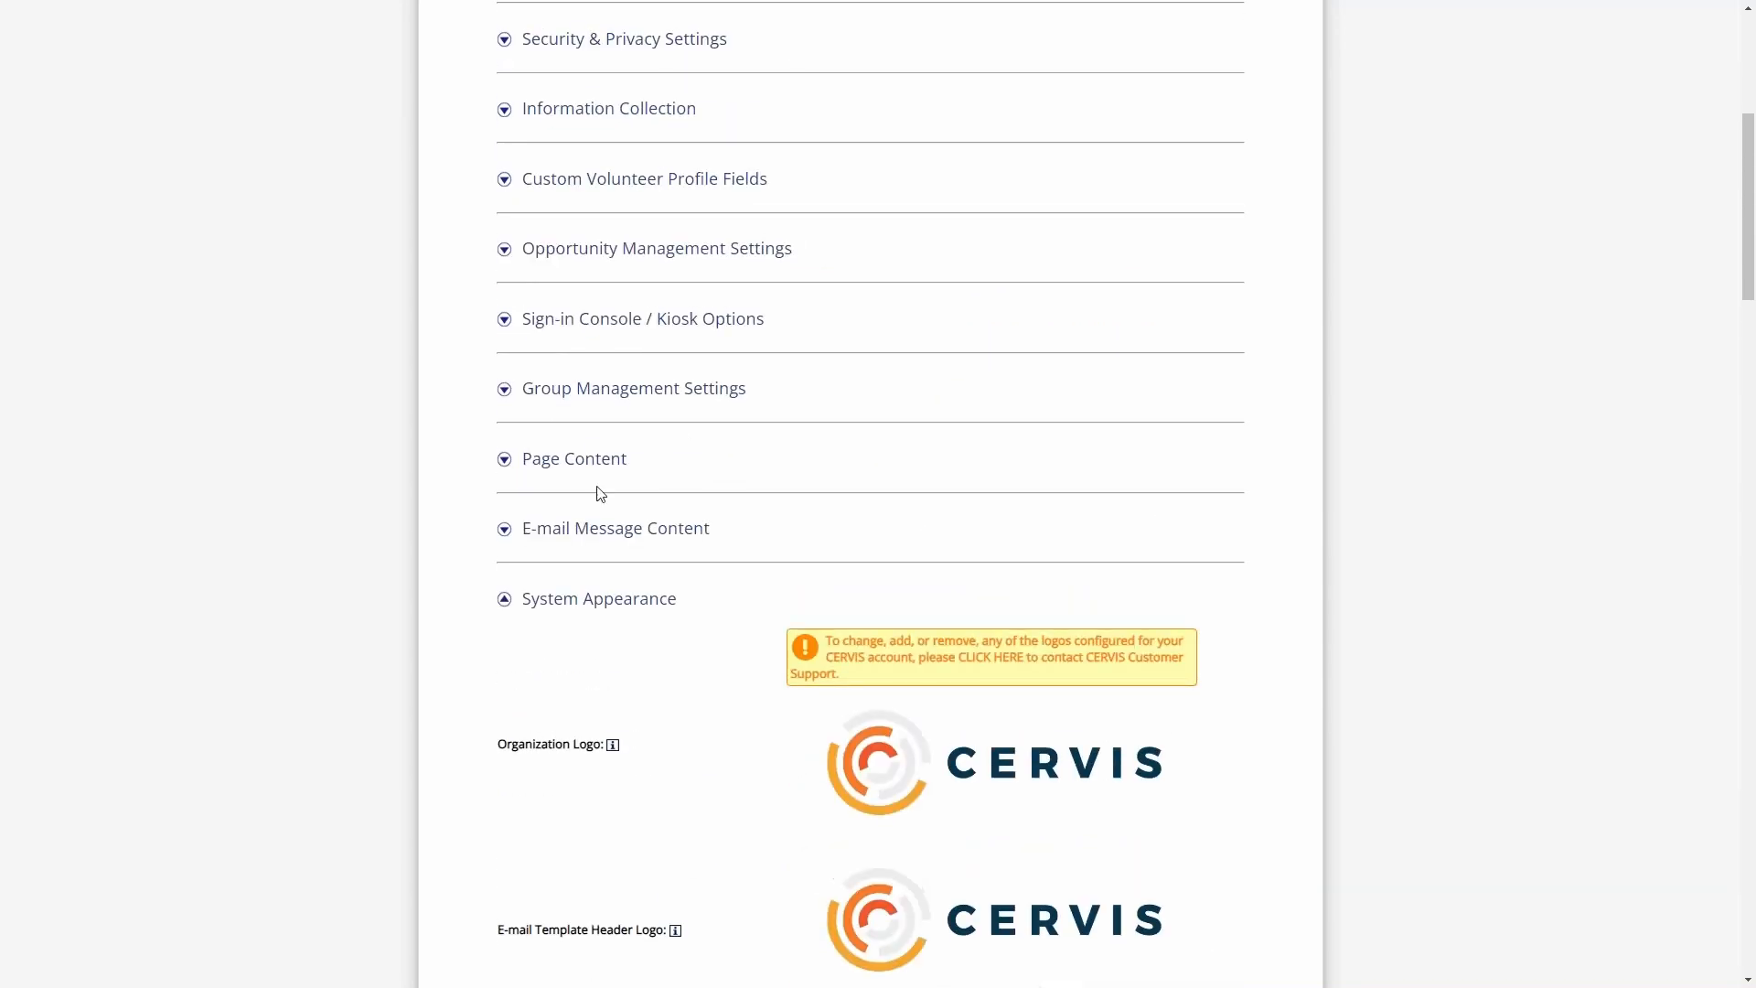
- Preview the Event Registration Confirmation message in the E-mail Message Content settings and close the preview
left_click(607, 528)
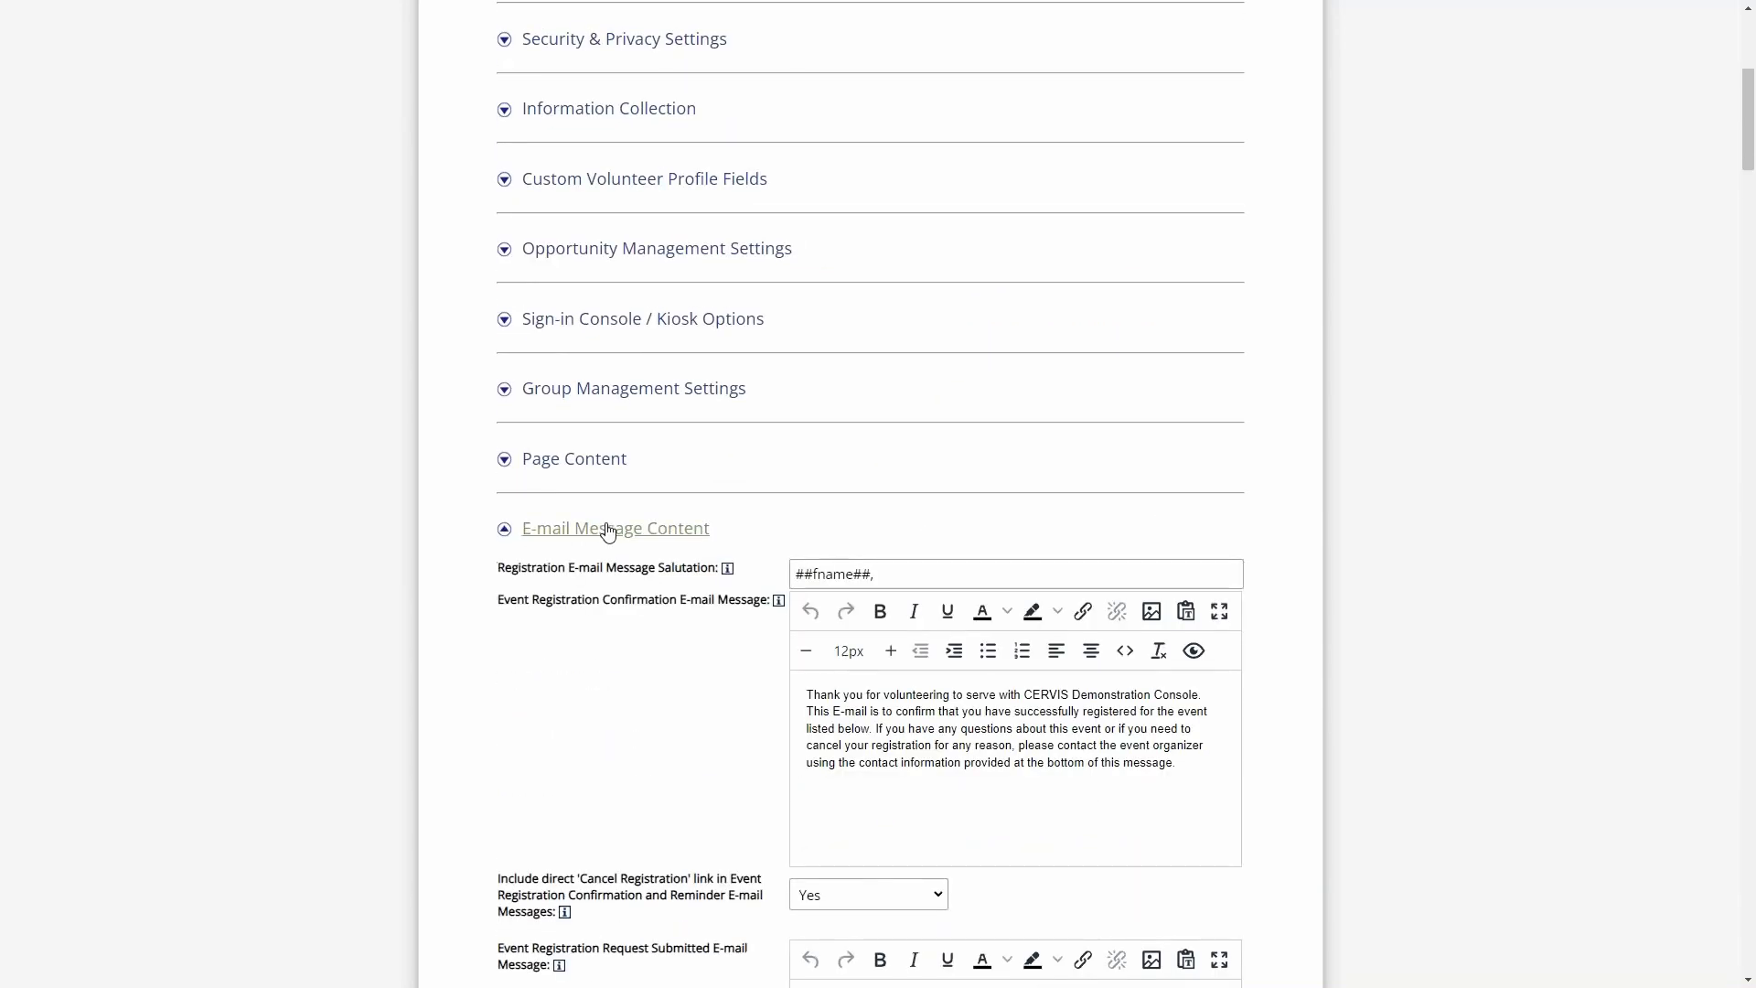
left_click(1193, 650)
scroll(1098, 548, "down", 2)
scroll(1194, 484, "up", 2)
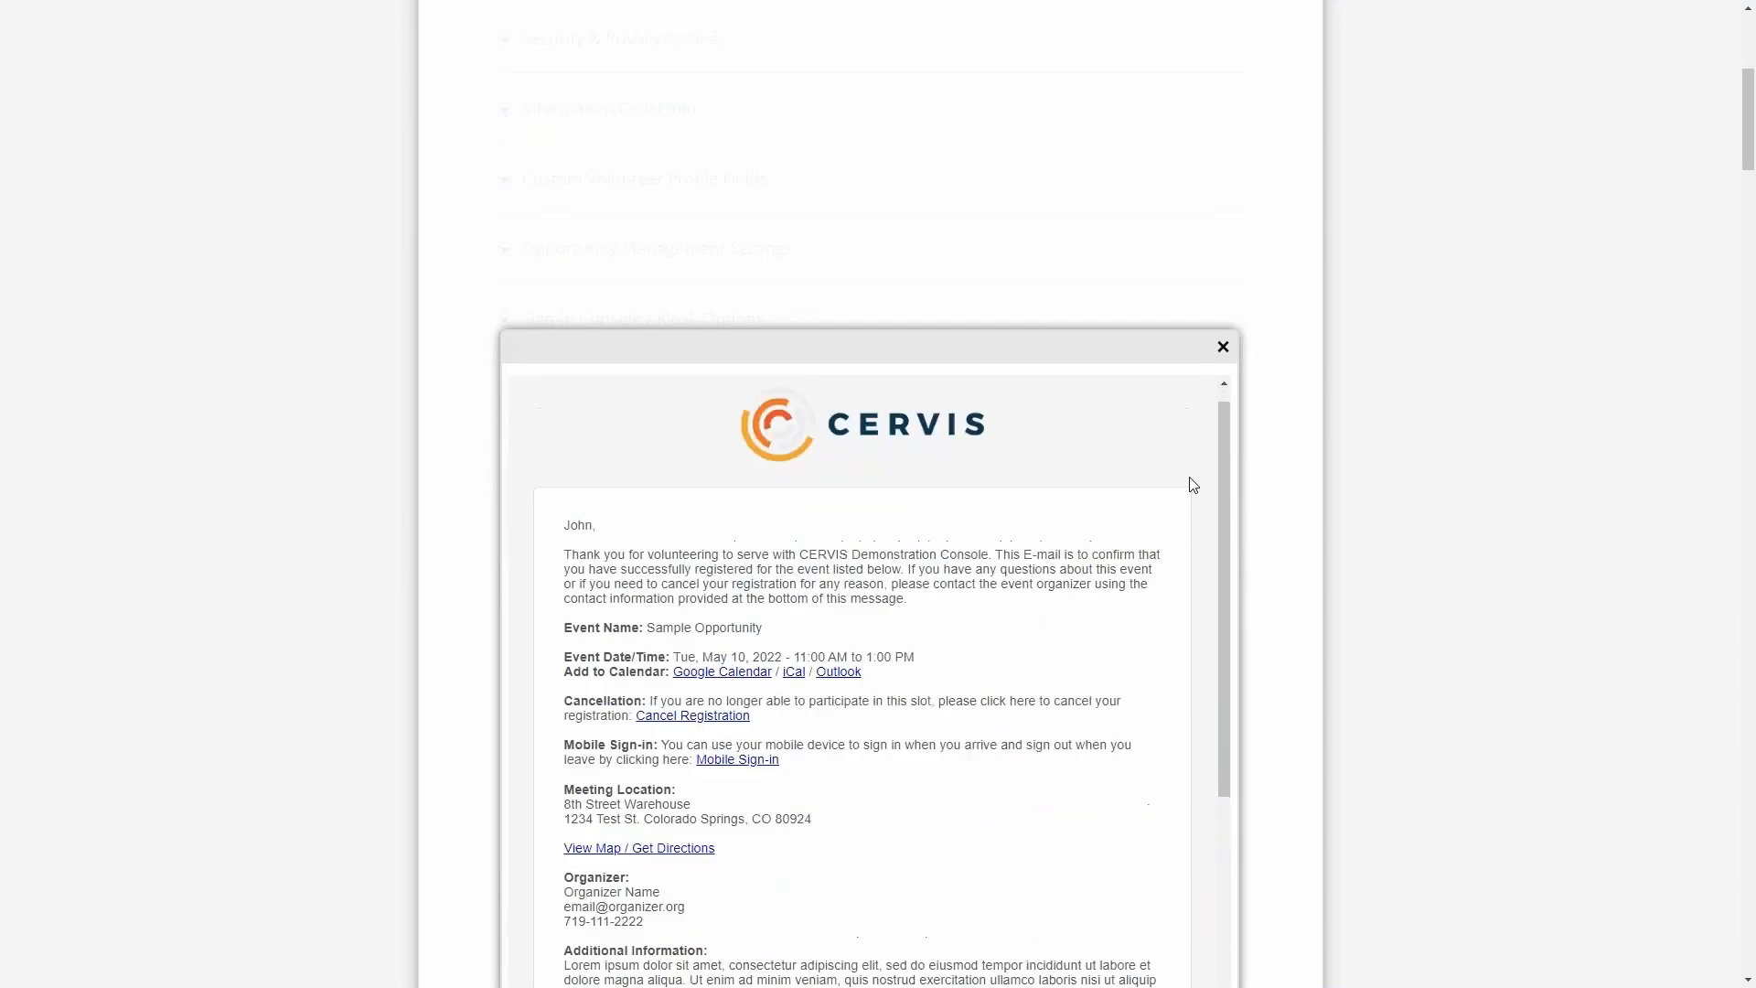
scroll(1388, 474, "down", 2)
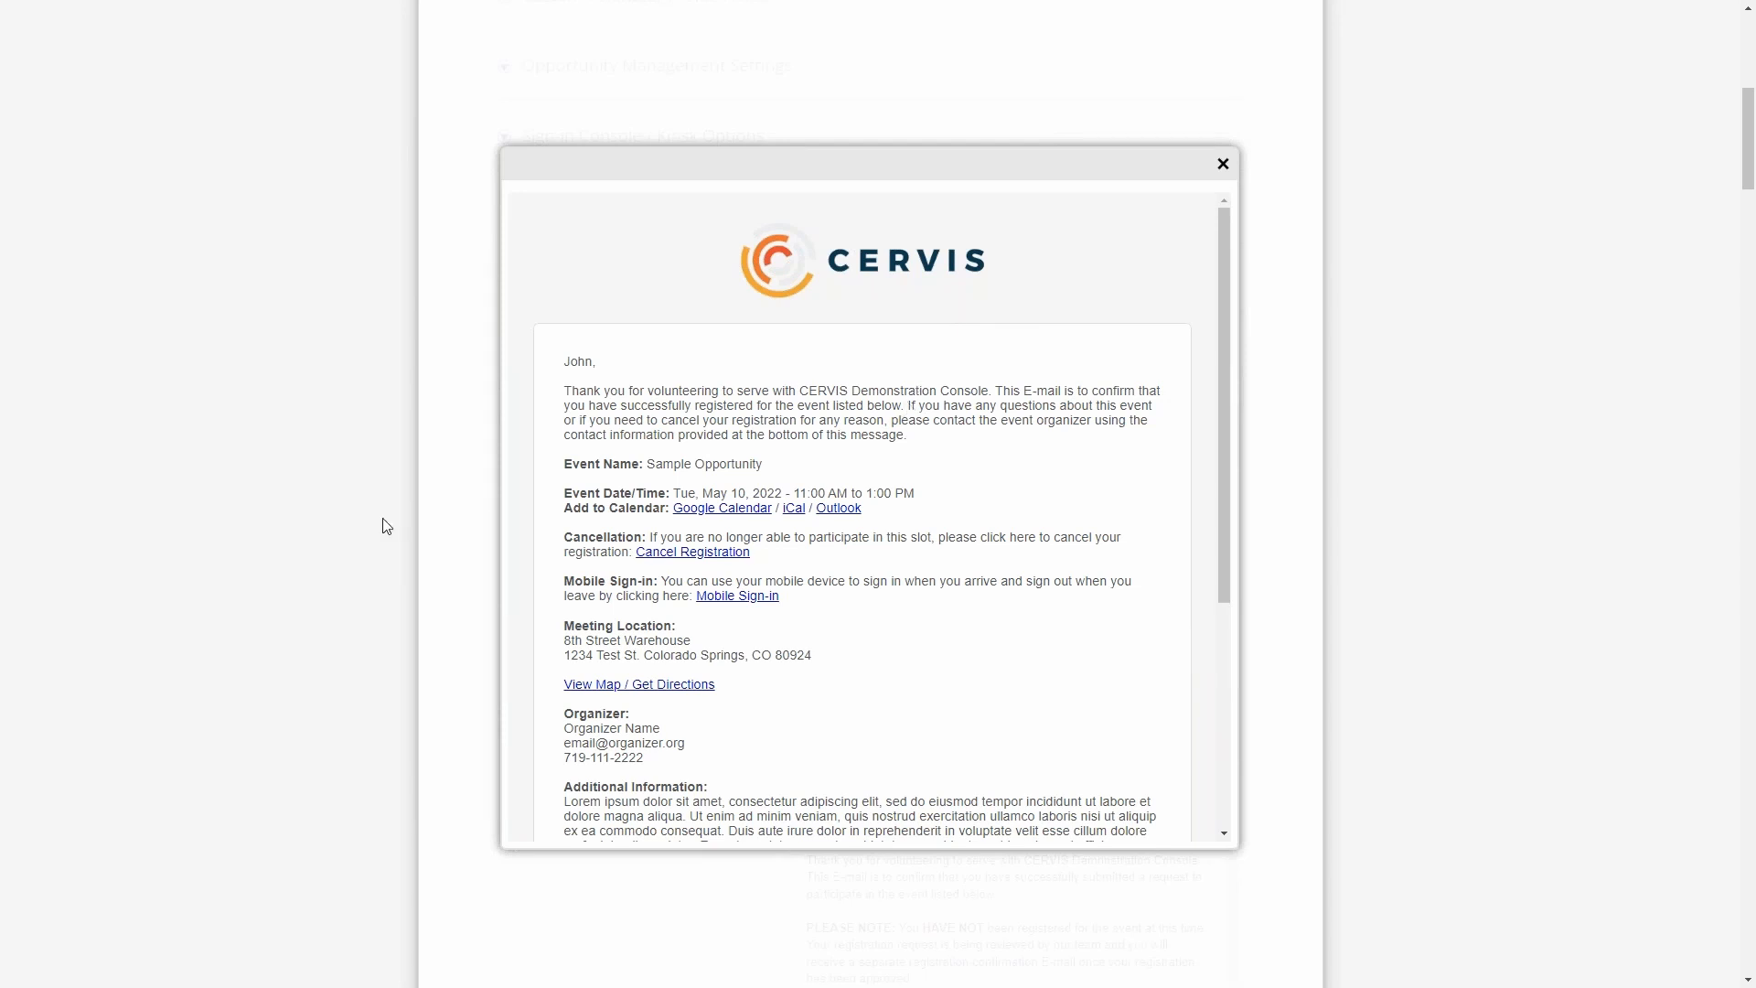
left_click(1223, 164)
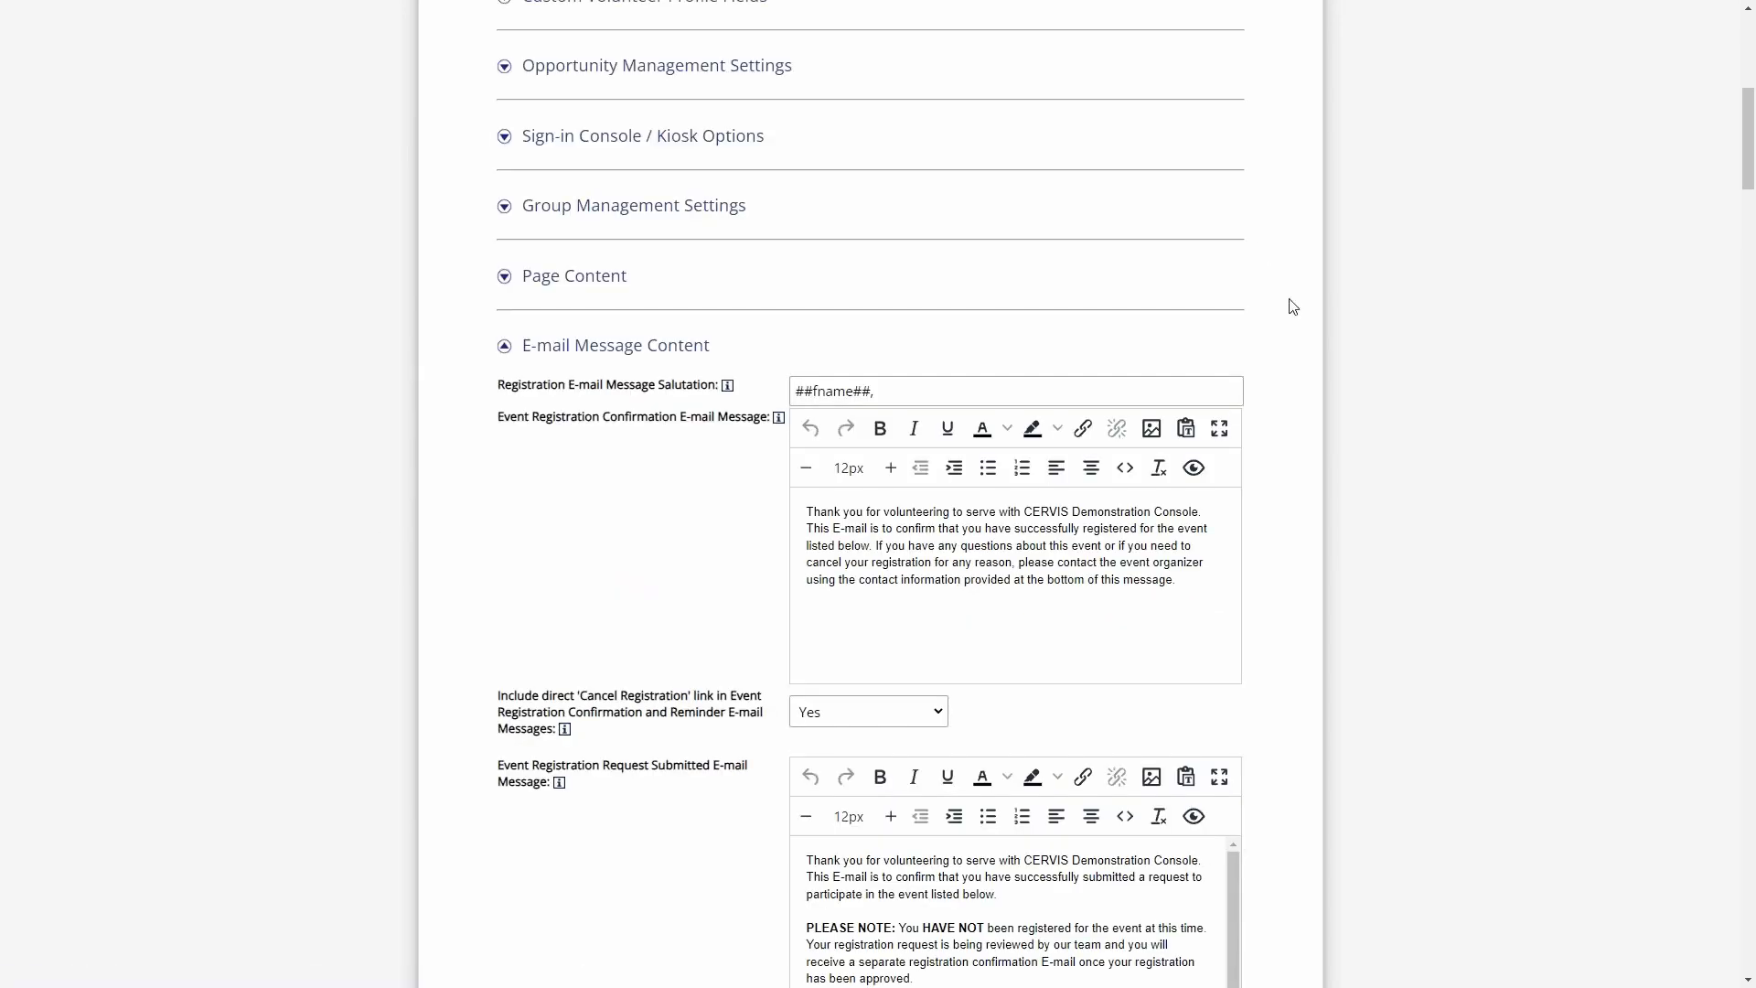
- Collapse the open configuration sections and return to the main dashboard without updating the configuration
left_click(646, 353)
left_click(576, 416)
left_click(558, 627)
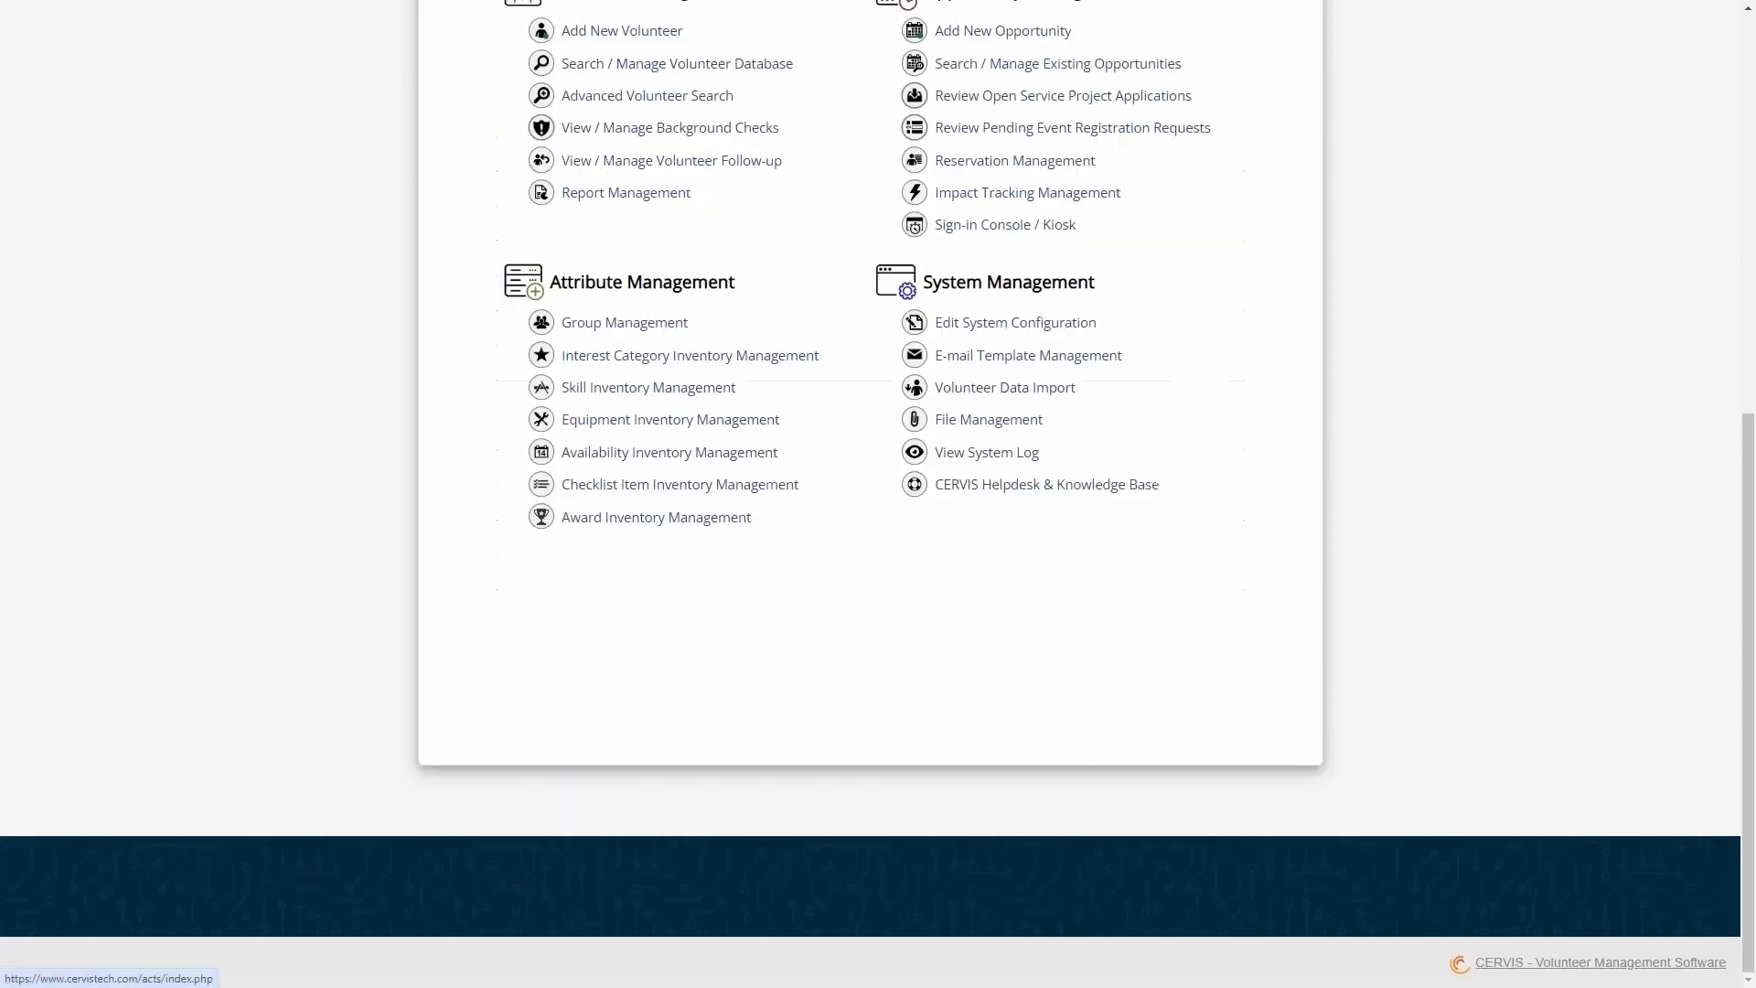